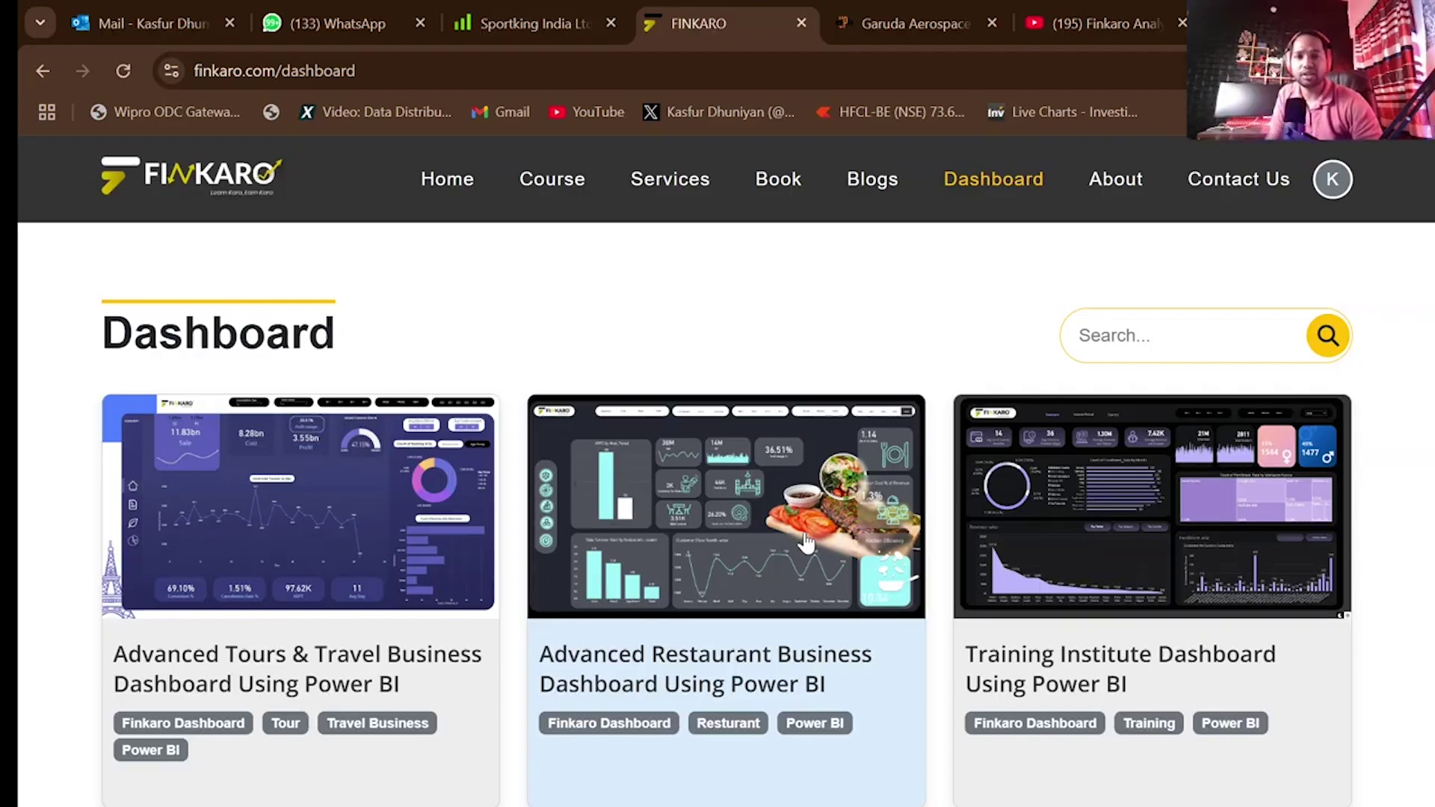
- Look over the Finkaro dashboard gallery and switch to the Hospital Project_Final Designed report in Power BI Desktop
scroll(740, 527, down, 2)
scroll(740, 527, up, 2)
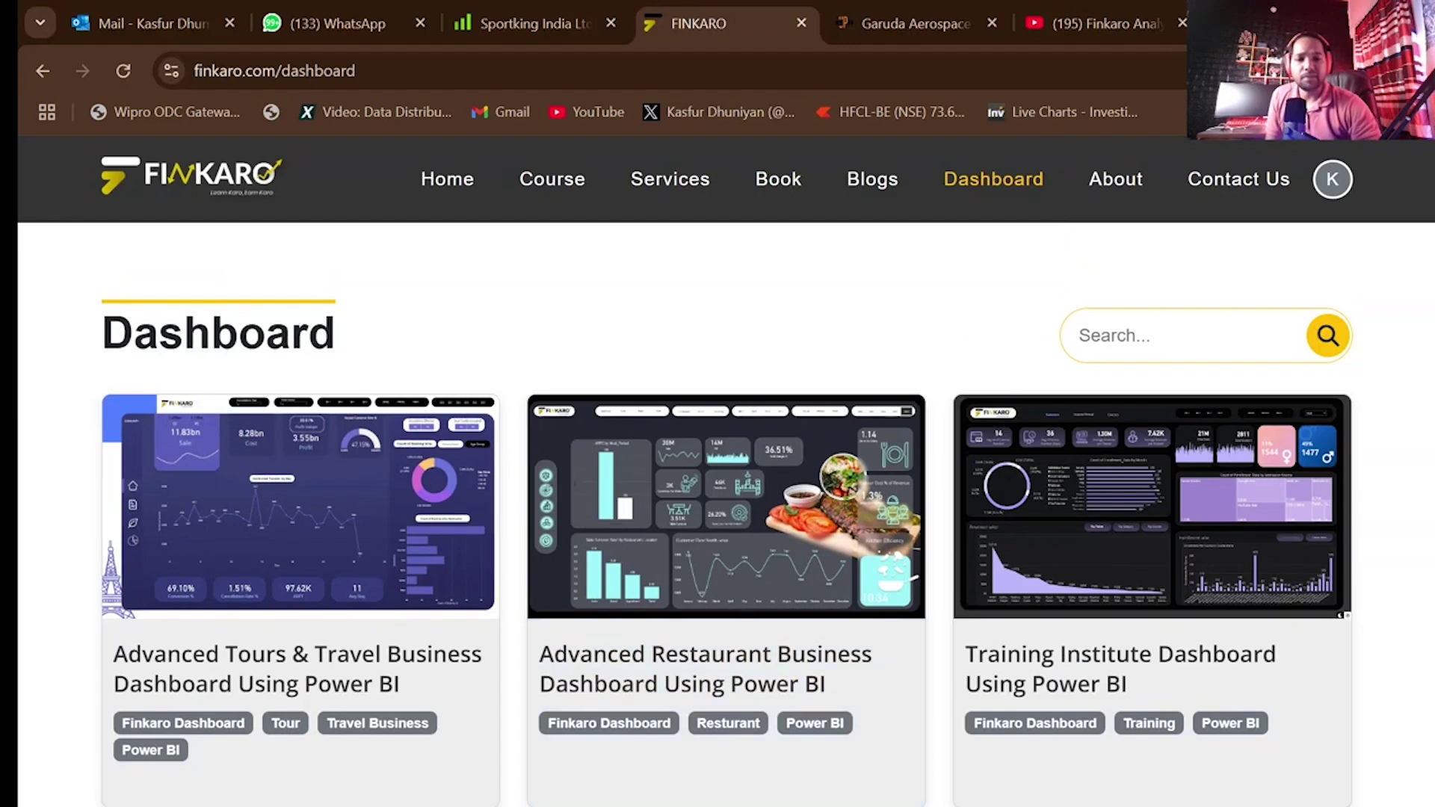
mouse_move(832, 804)
click(718, 748)
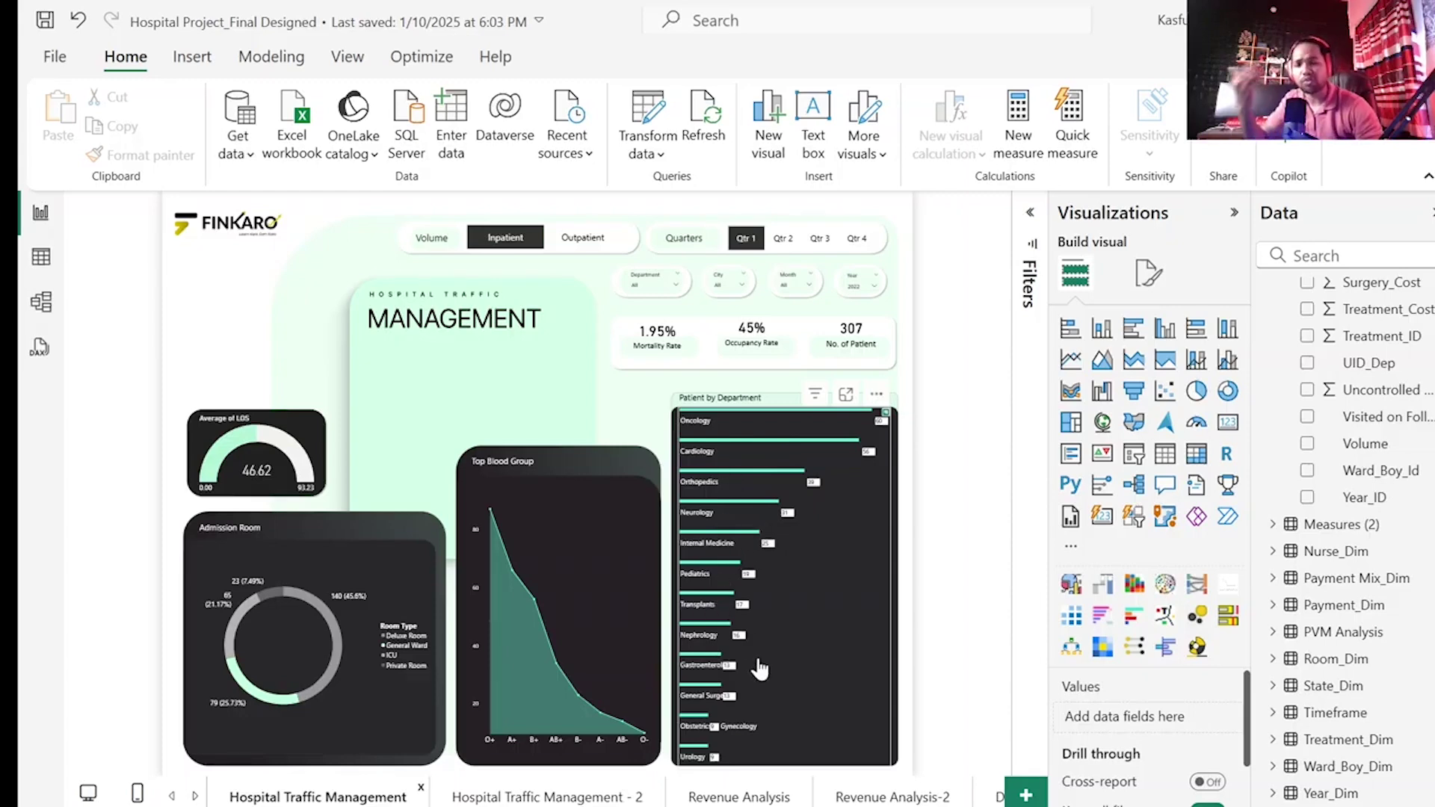
- Review the Hospital Traffic Management - 2, Revenue Analysis and Revenue Analysis-2 report pages in turn
mouse_move(527, 634)
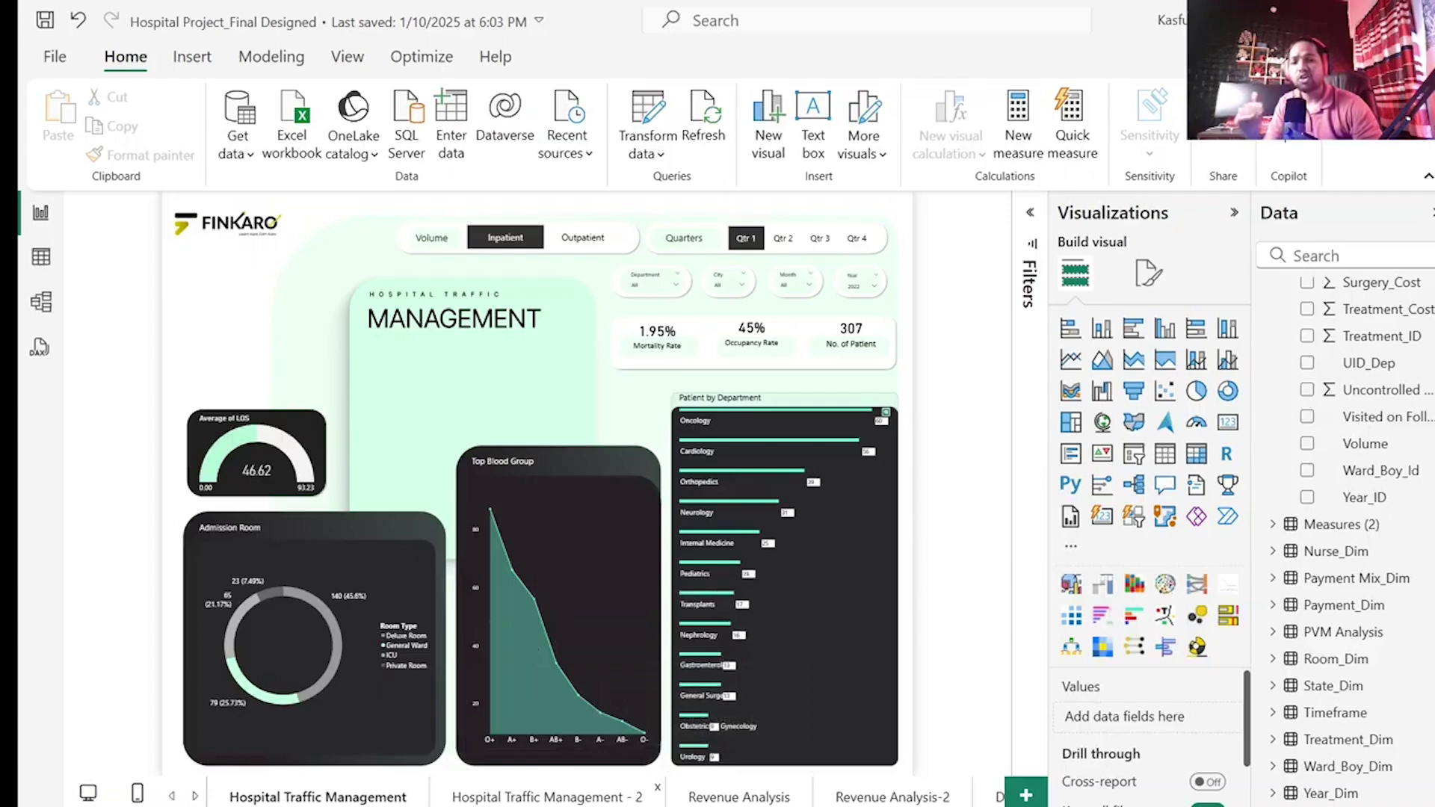
click(547, 797)
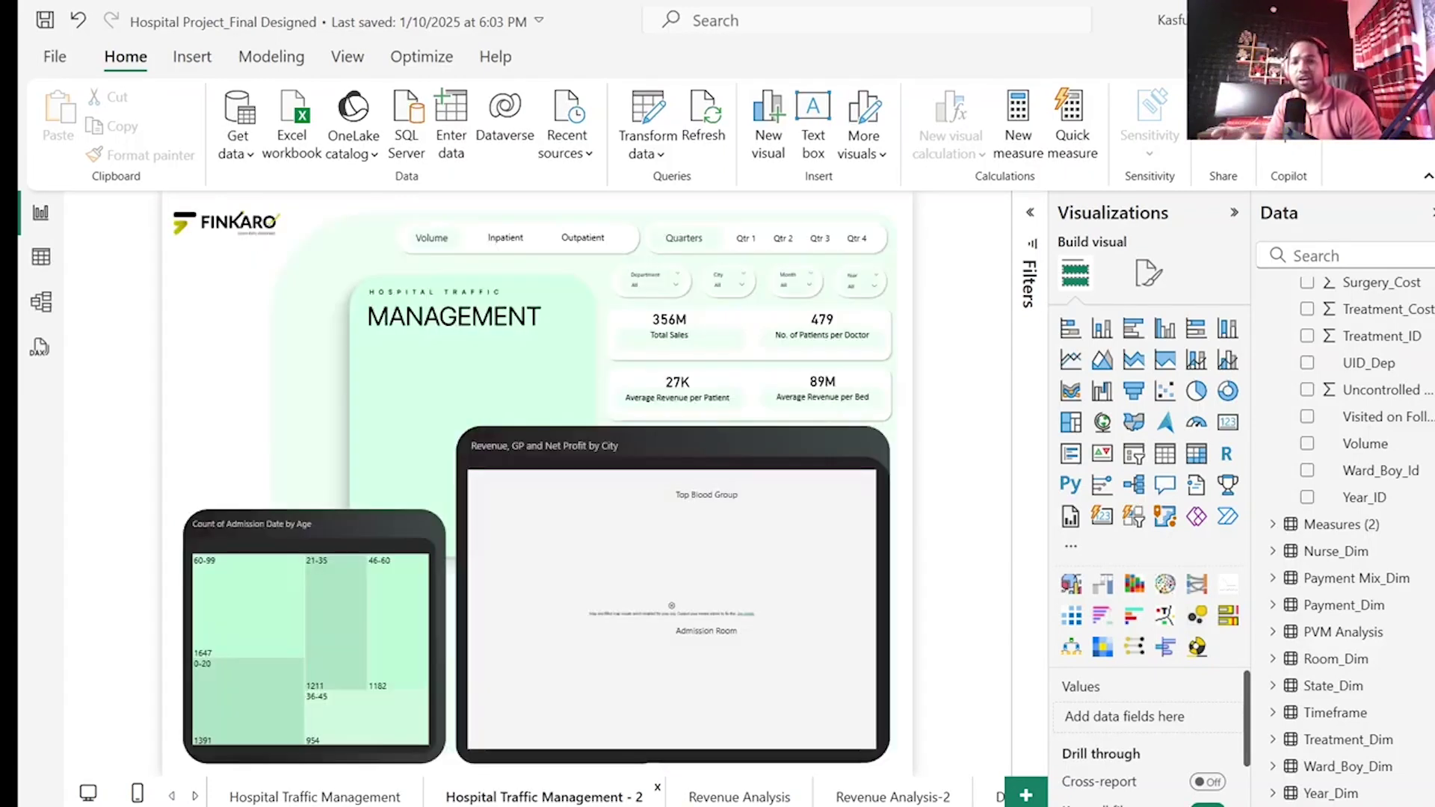
mouse_move(256, 630)
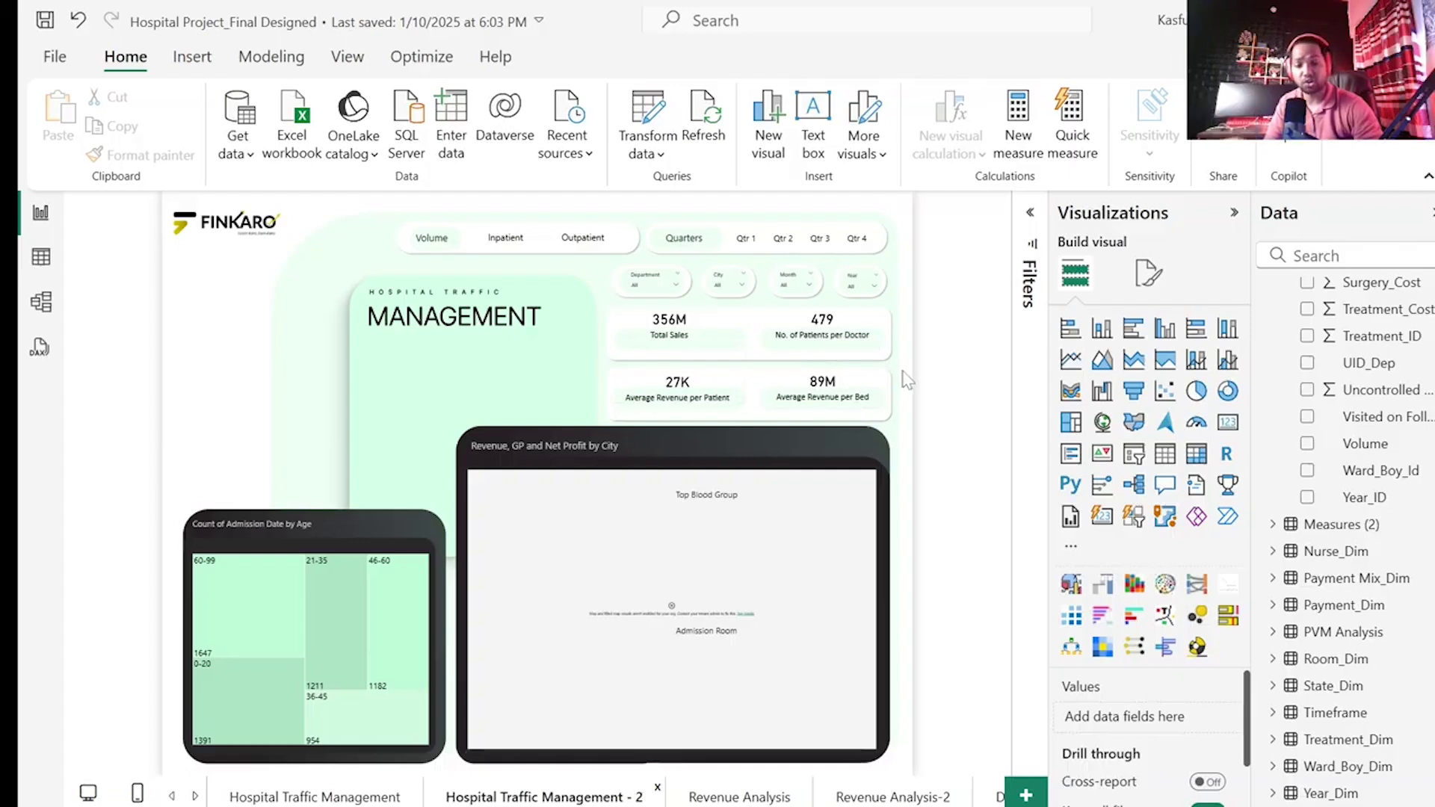
click(740, 802)
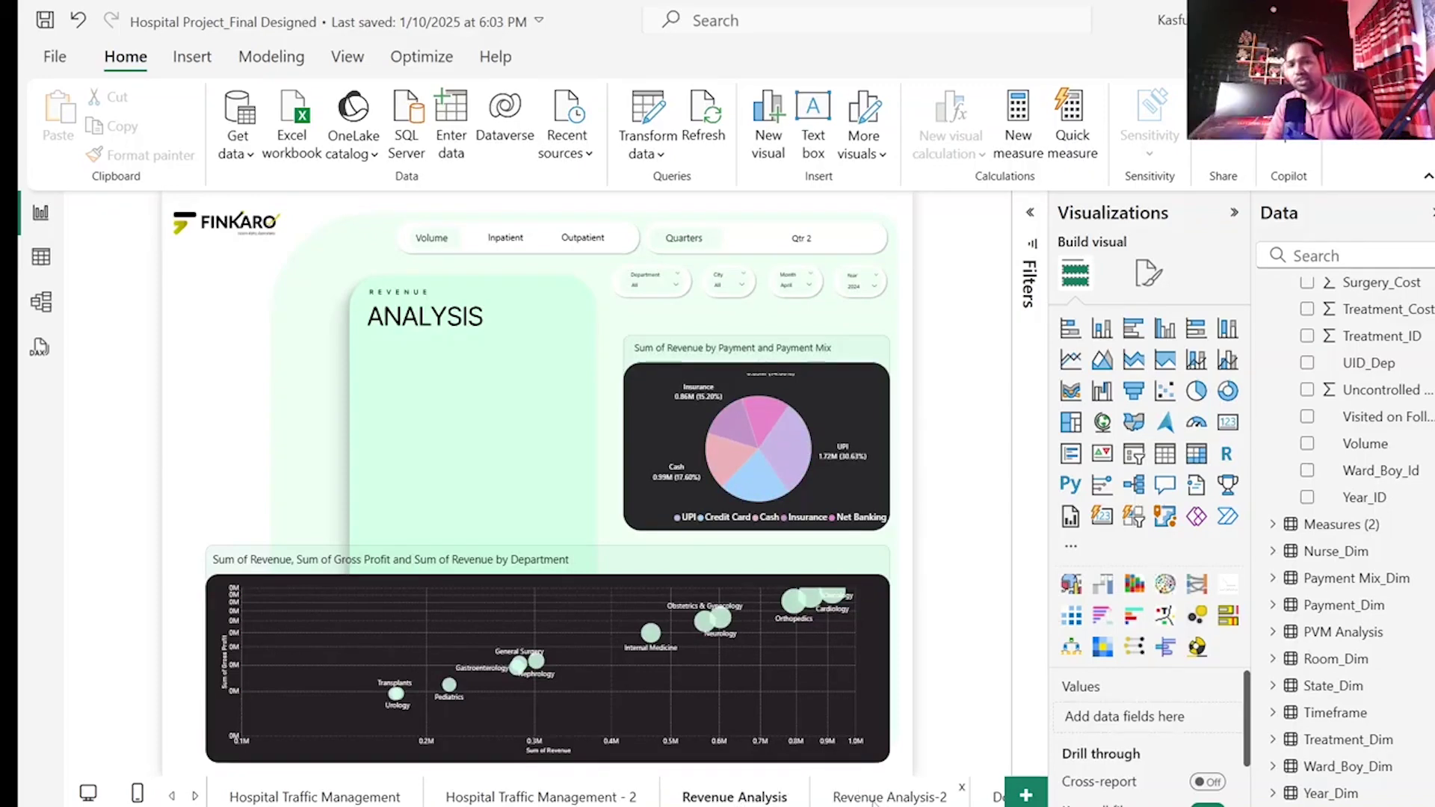
click(873, 801)
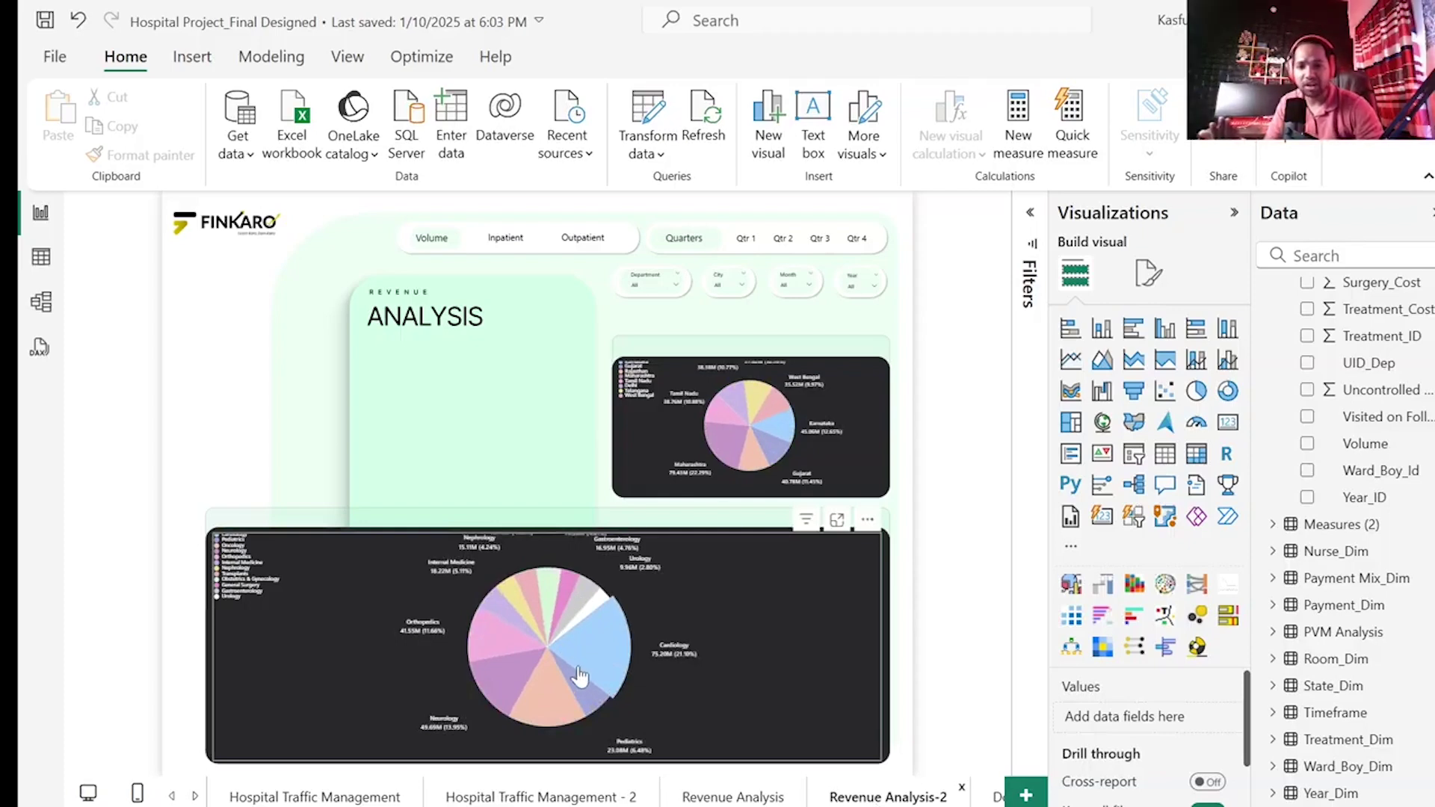
- Expand the Cardiology slice of the department pie into its diagnoses, inspect them, and return to the Hospital Traffic Management page
mouse_move(594, 667)
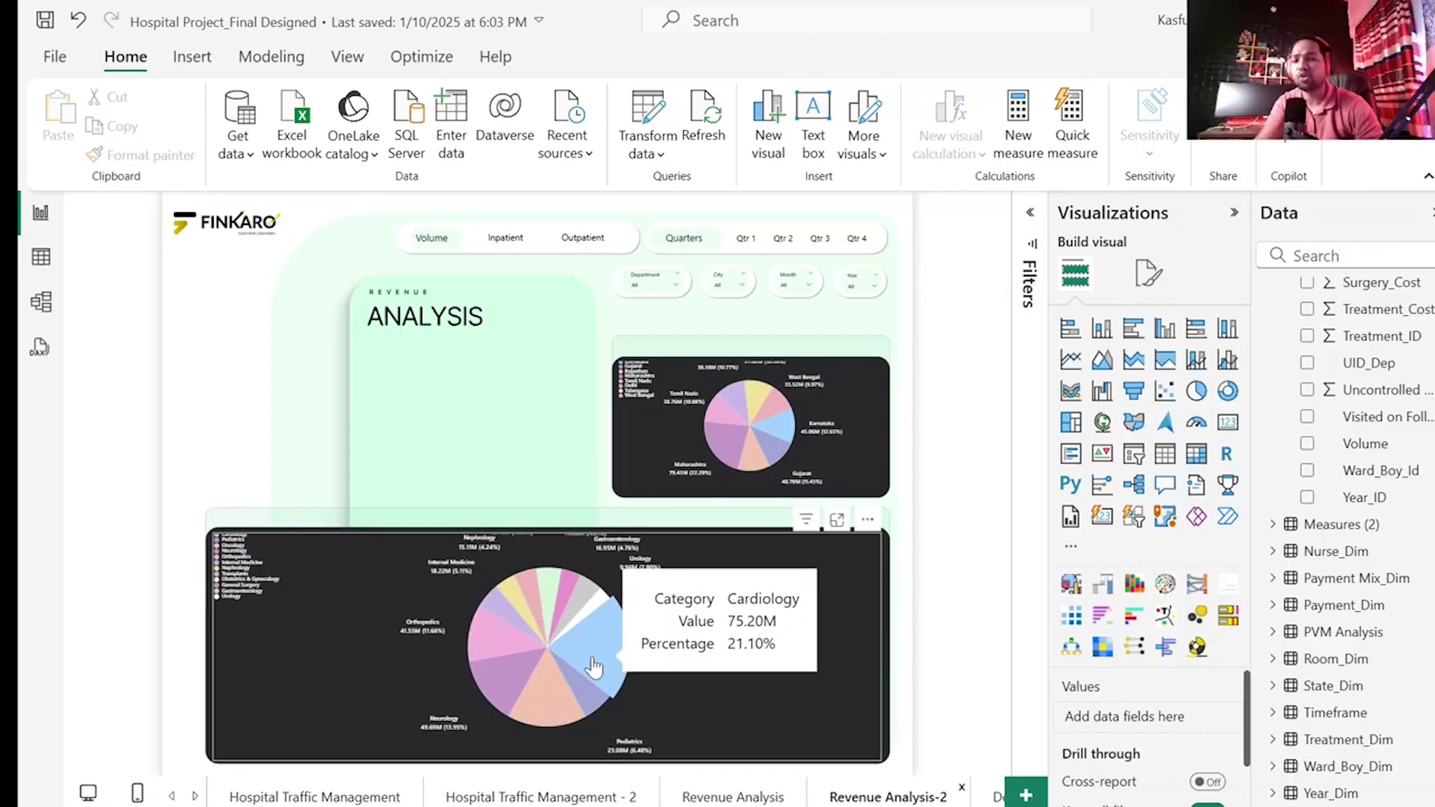
click(594, 666)
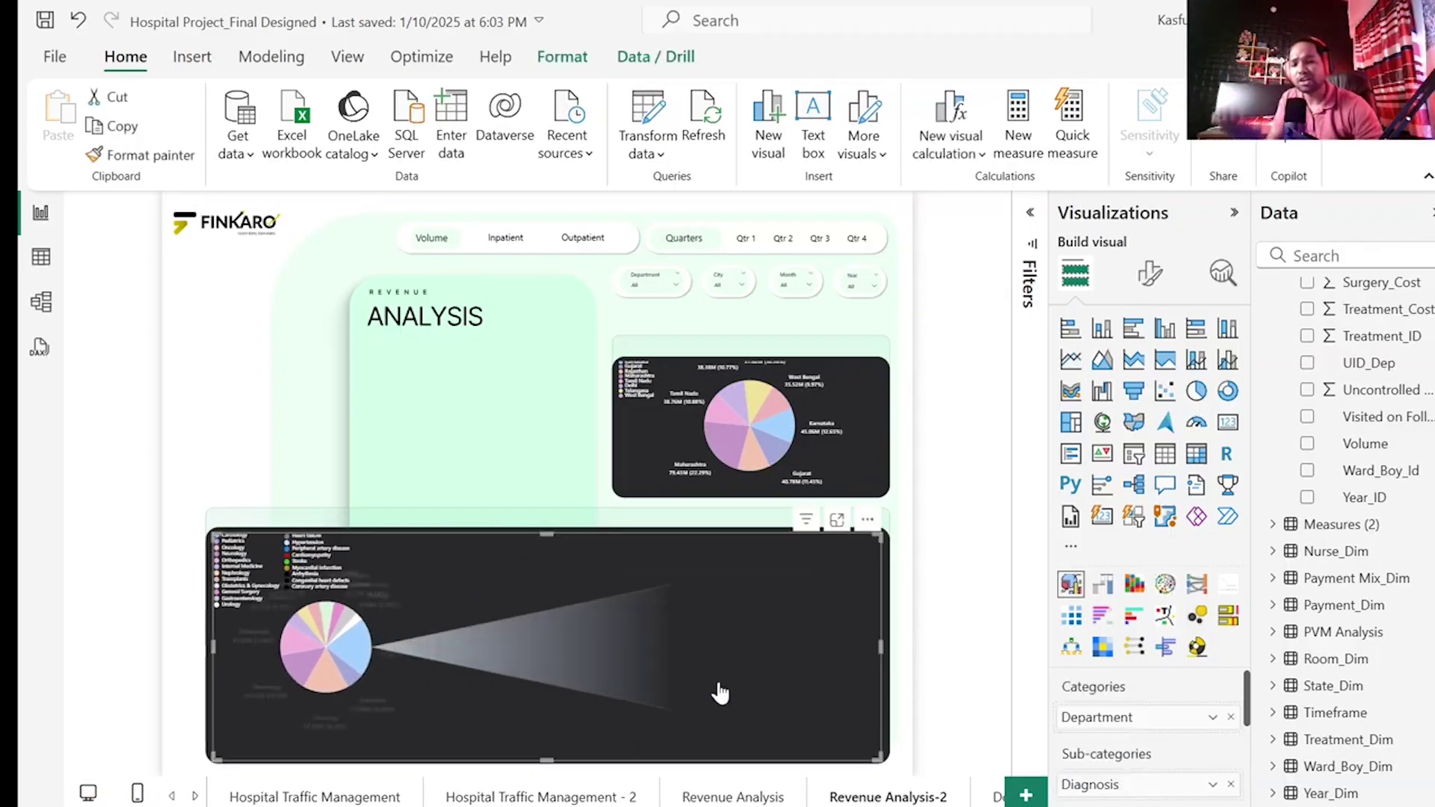
mouse_move(789, 658)
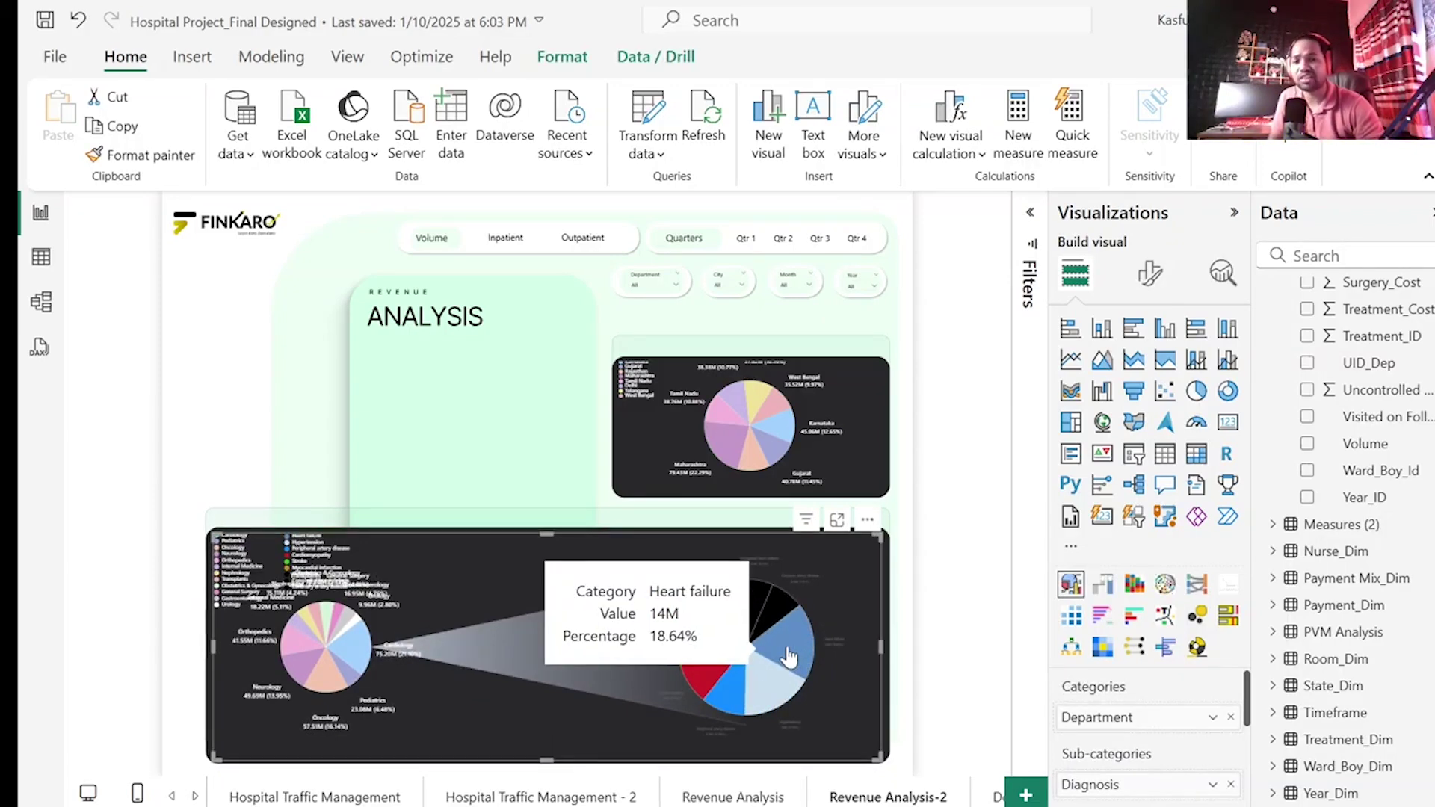
mouse_move(772, 705)
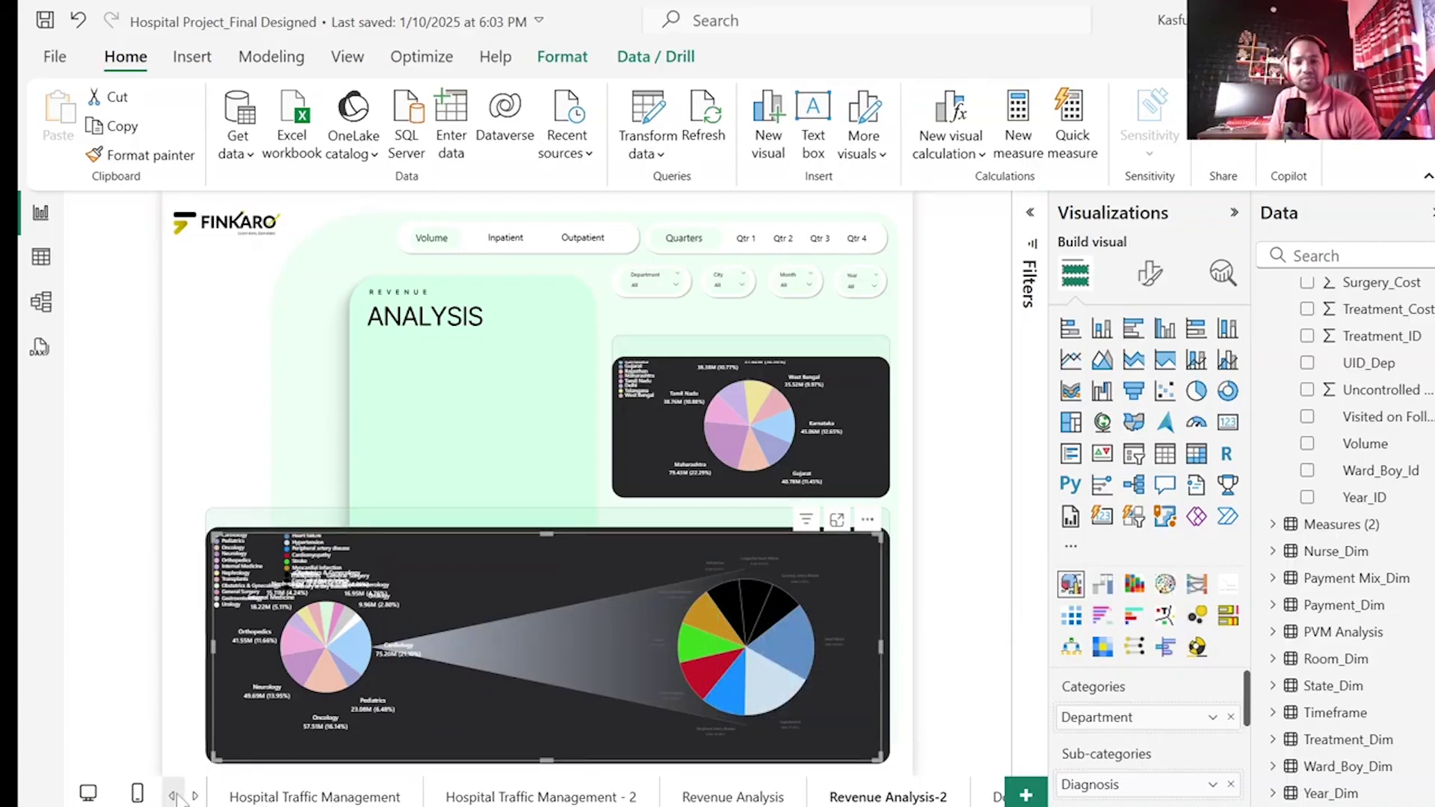
click(255, 798)
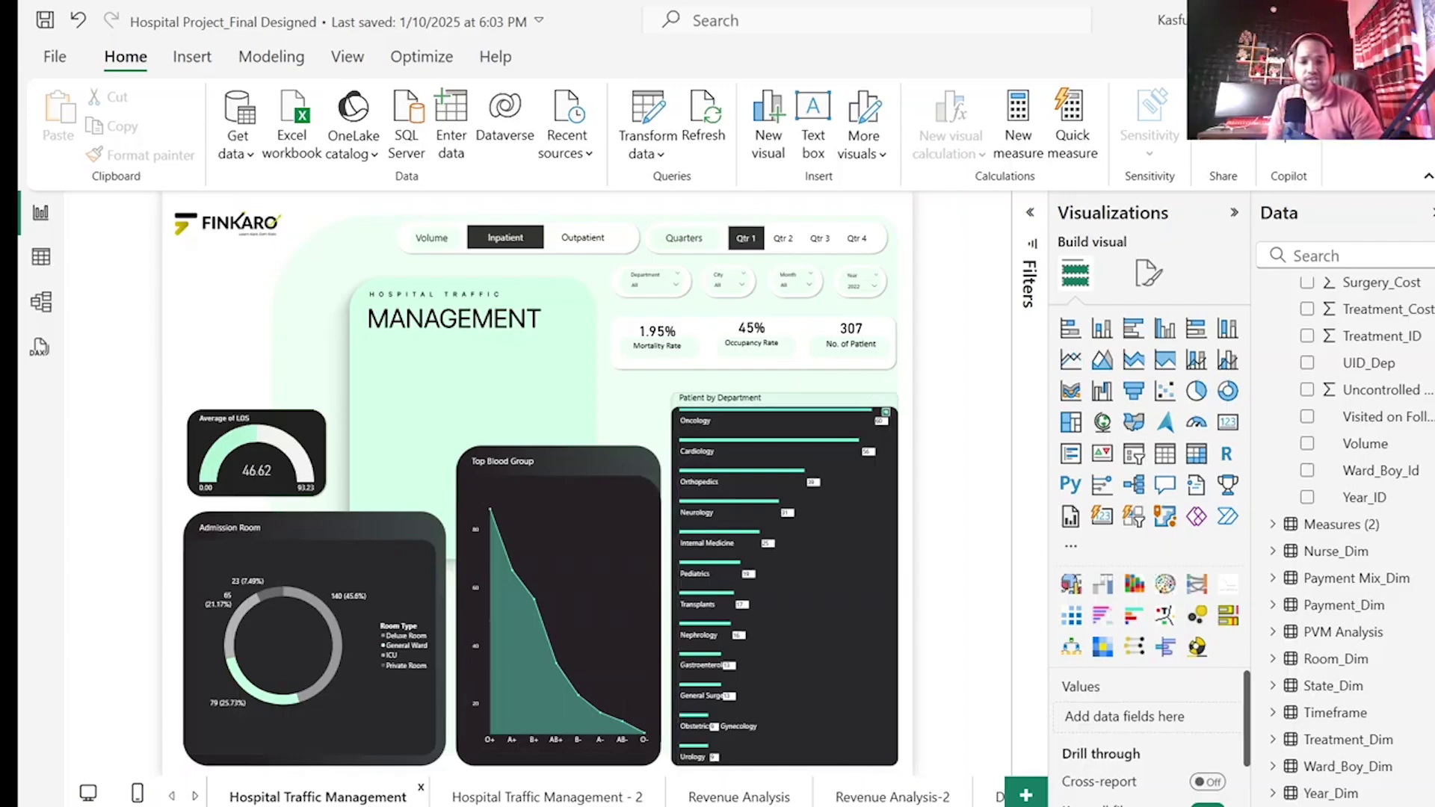
- Switch to Google Chrome, open the Startupfry homepage from the Garuda Aerospace article, and skim its featured stories
mouse_move(931, 805)
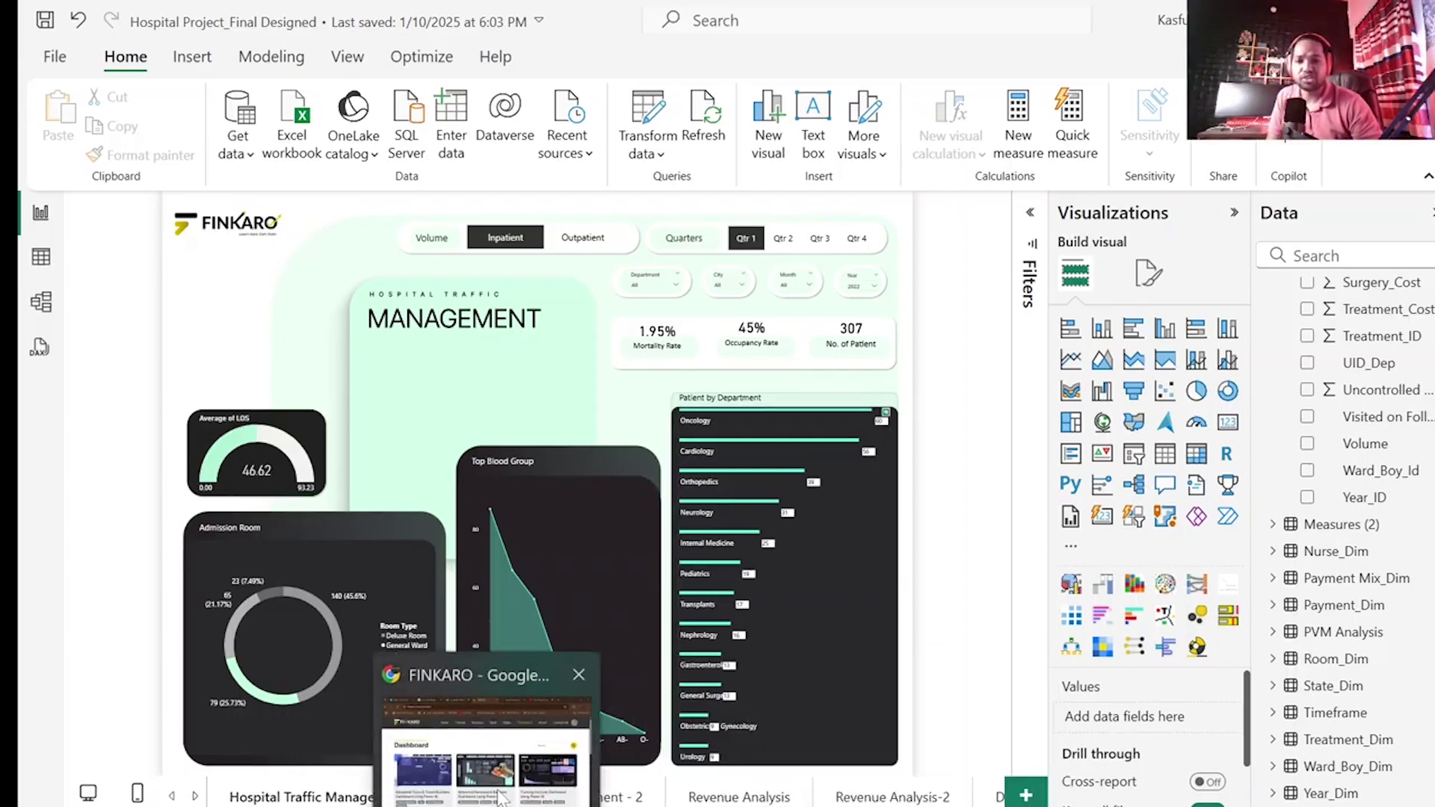
click(500, 798)
click(880, 18)
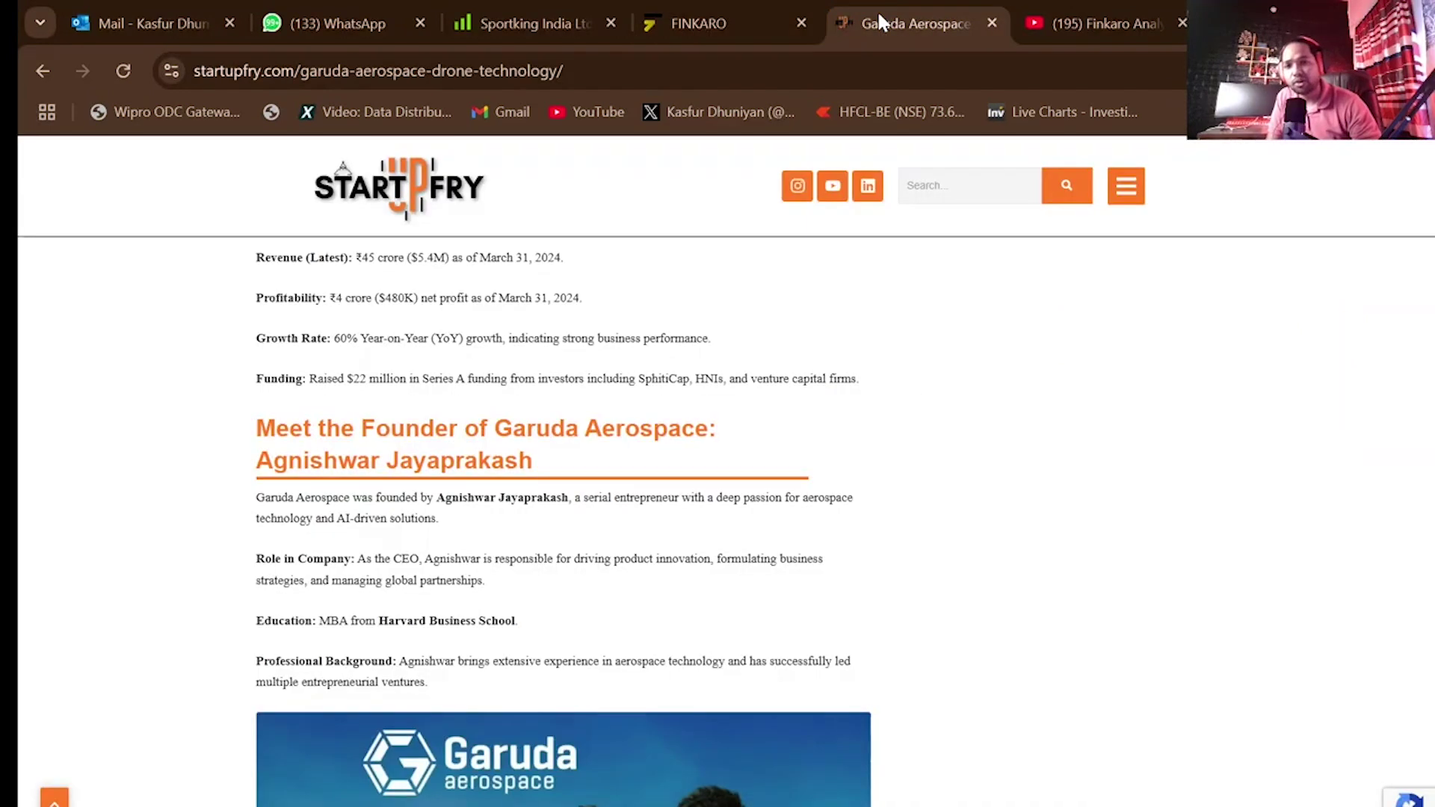
click(410, 216)
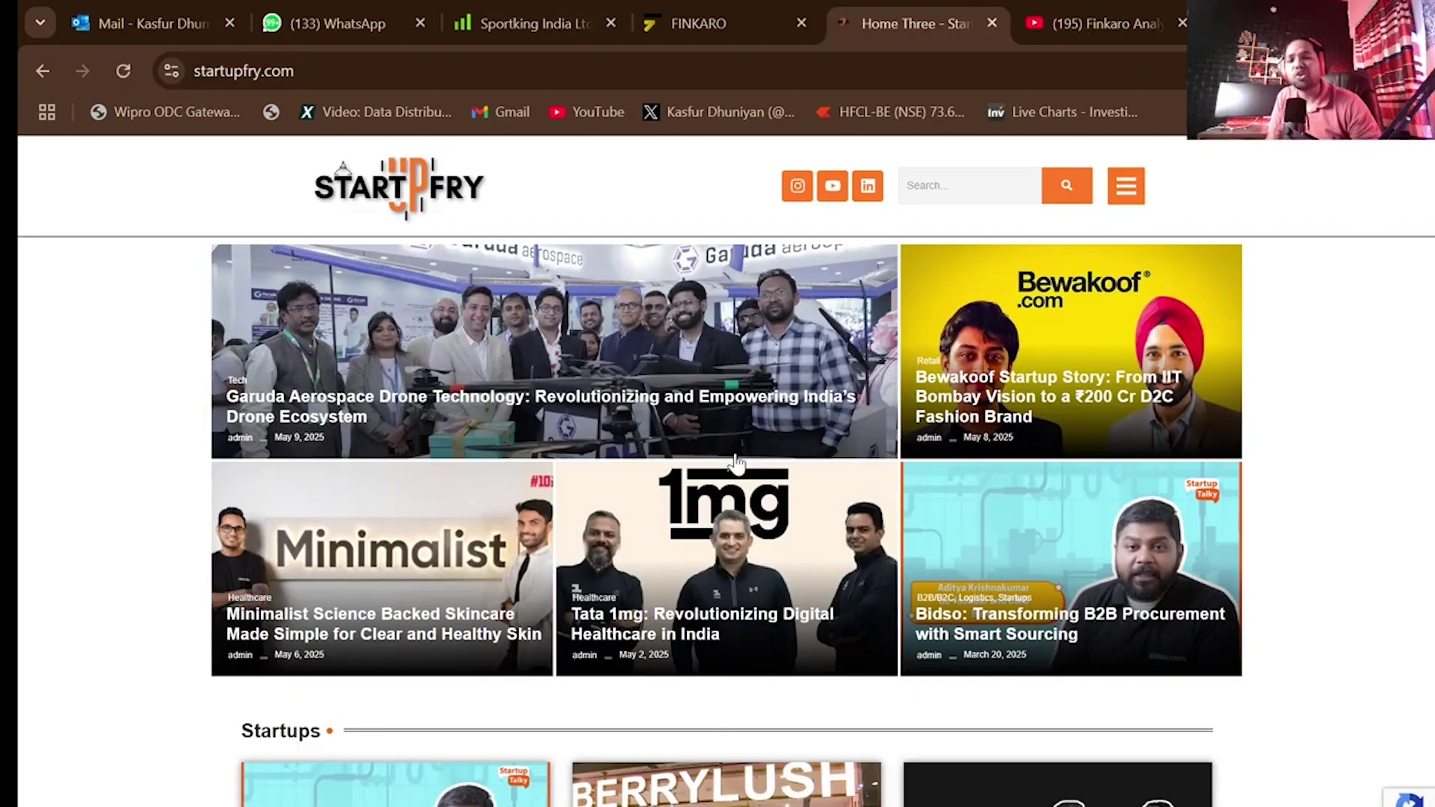
scroll(736, 464, down, 5)
scroll(734, 453, up, 5)
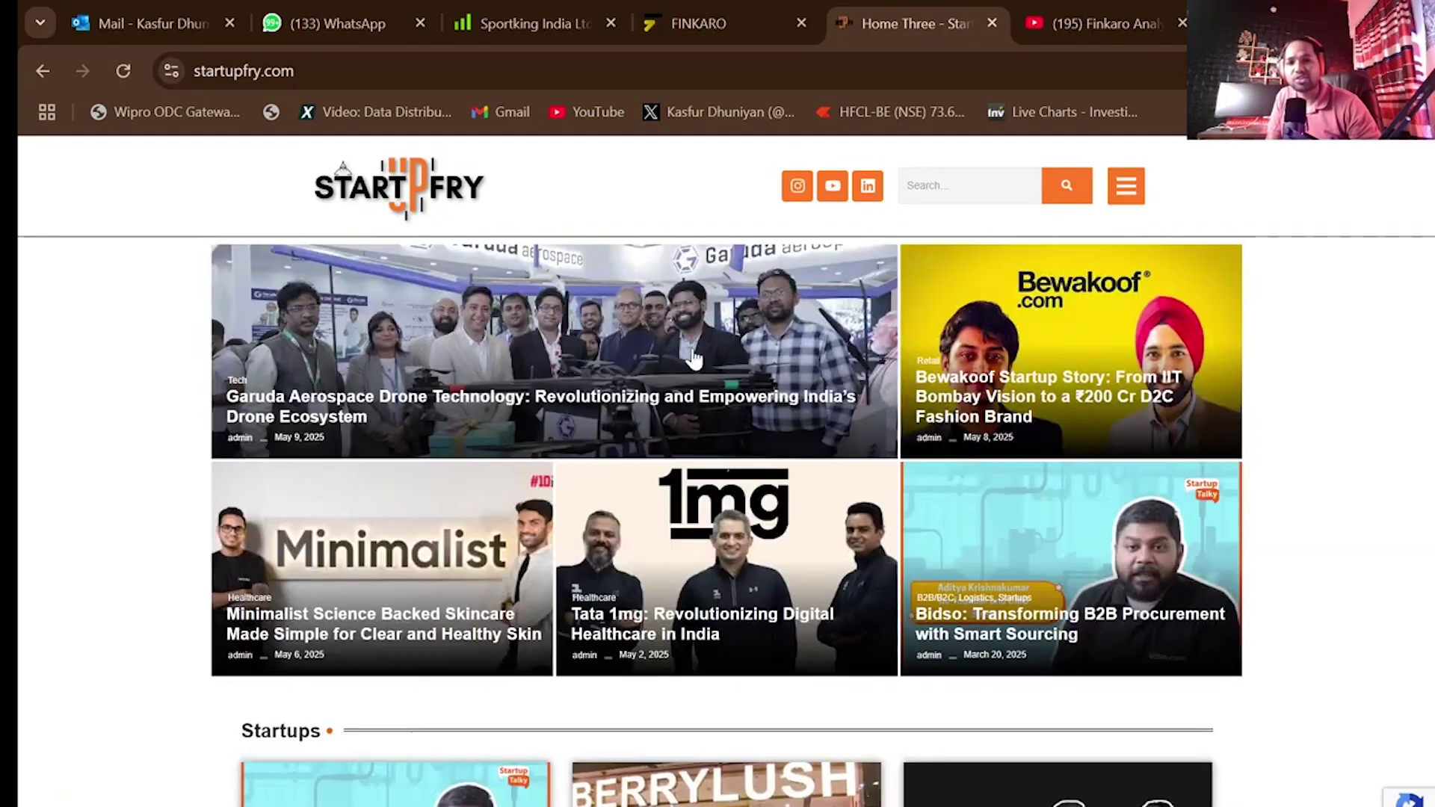
- Open the Minimalist Science Backed Skincare article and skim it from the company overview through the founders section
click(467, 537)
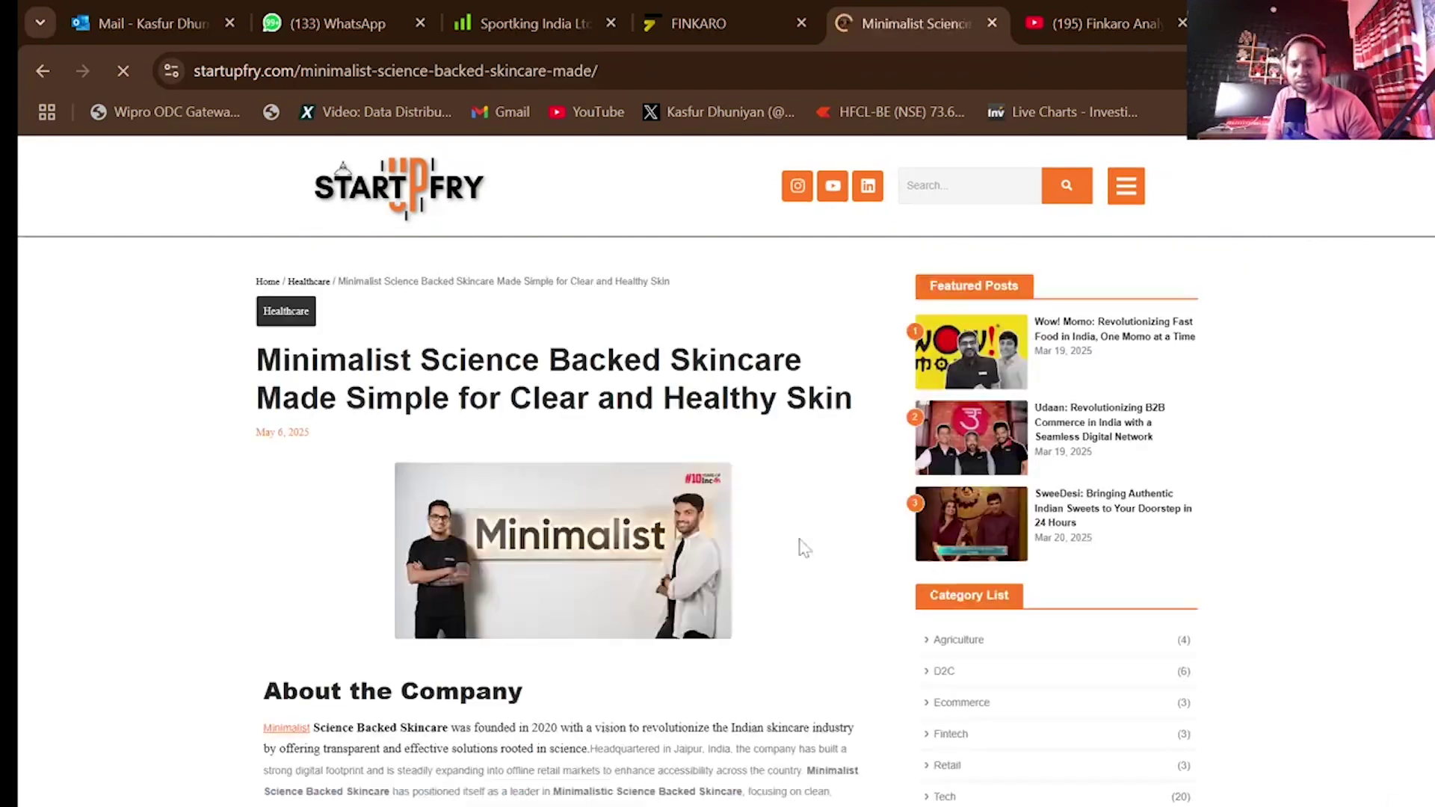
scroll(759, 658, down, 10)
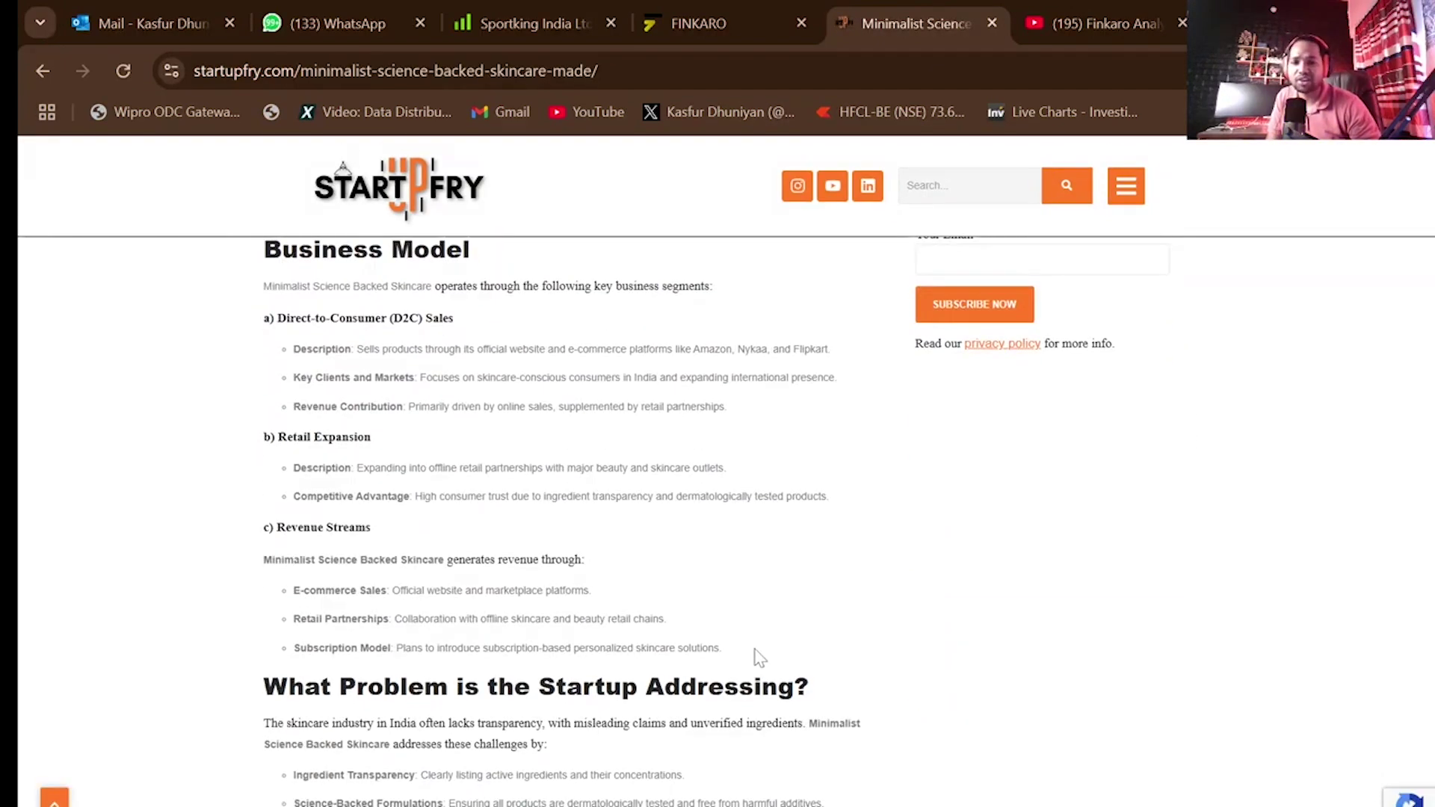
scroll(760, 657, down, 8)
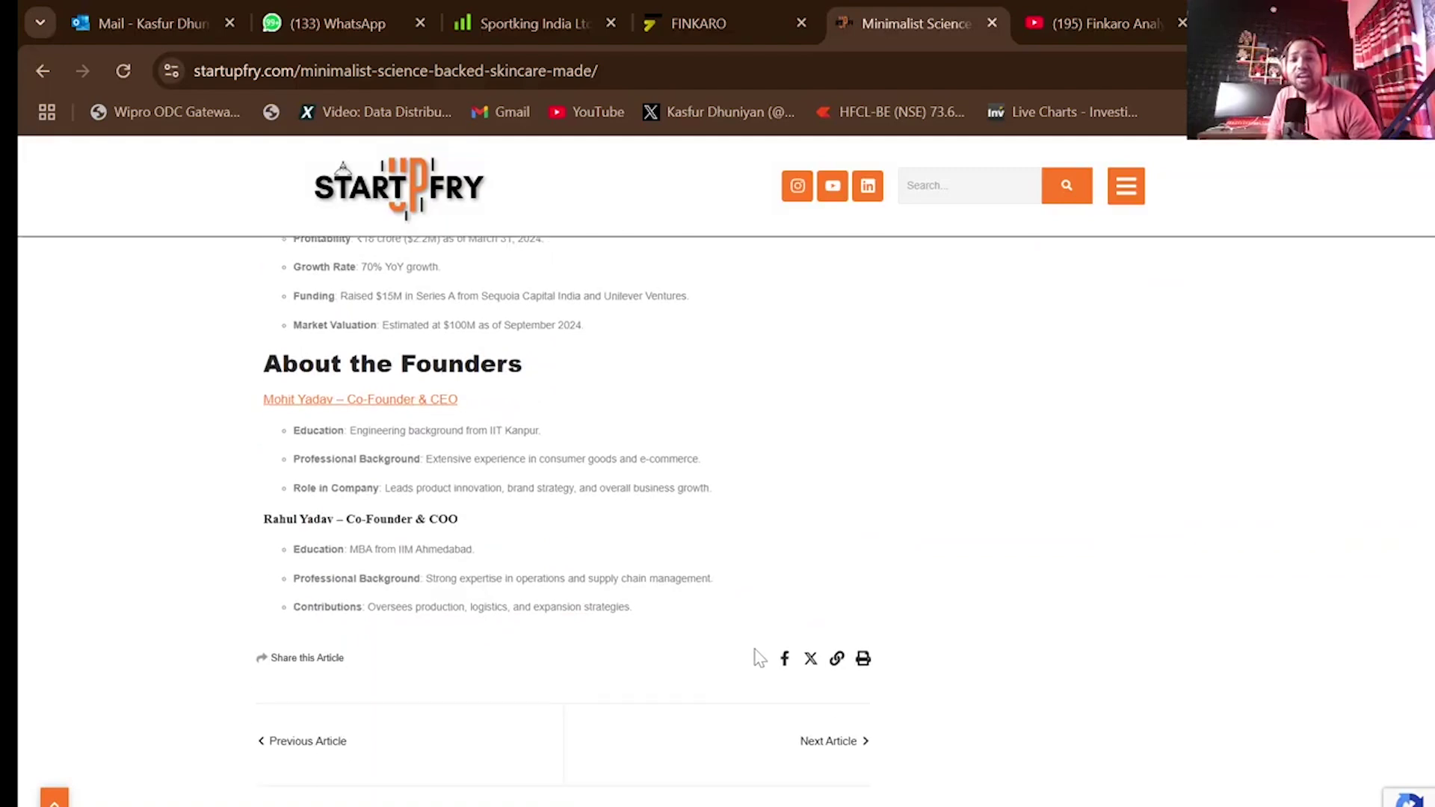
scroll(759, 658, down, 2)
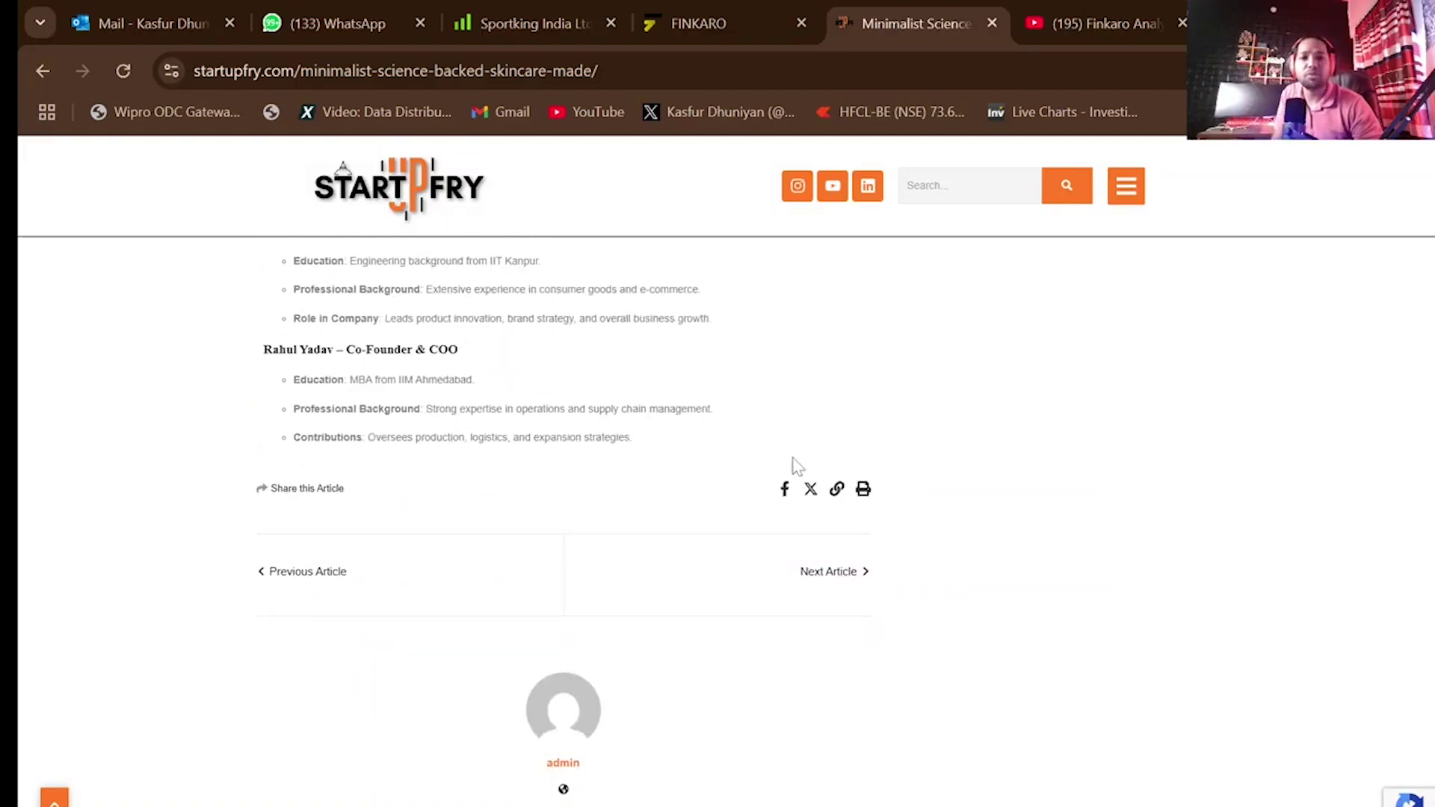
scroll(654, 335, up, 15)
scroll(655, 335, up, 2)
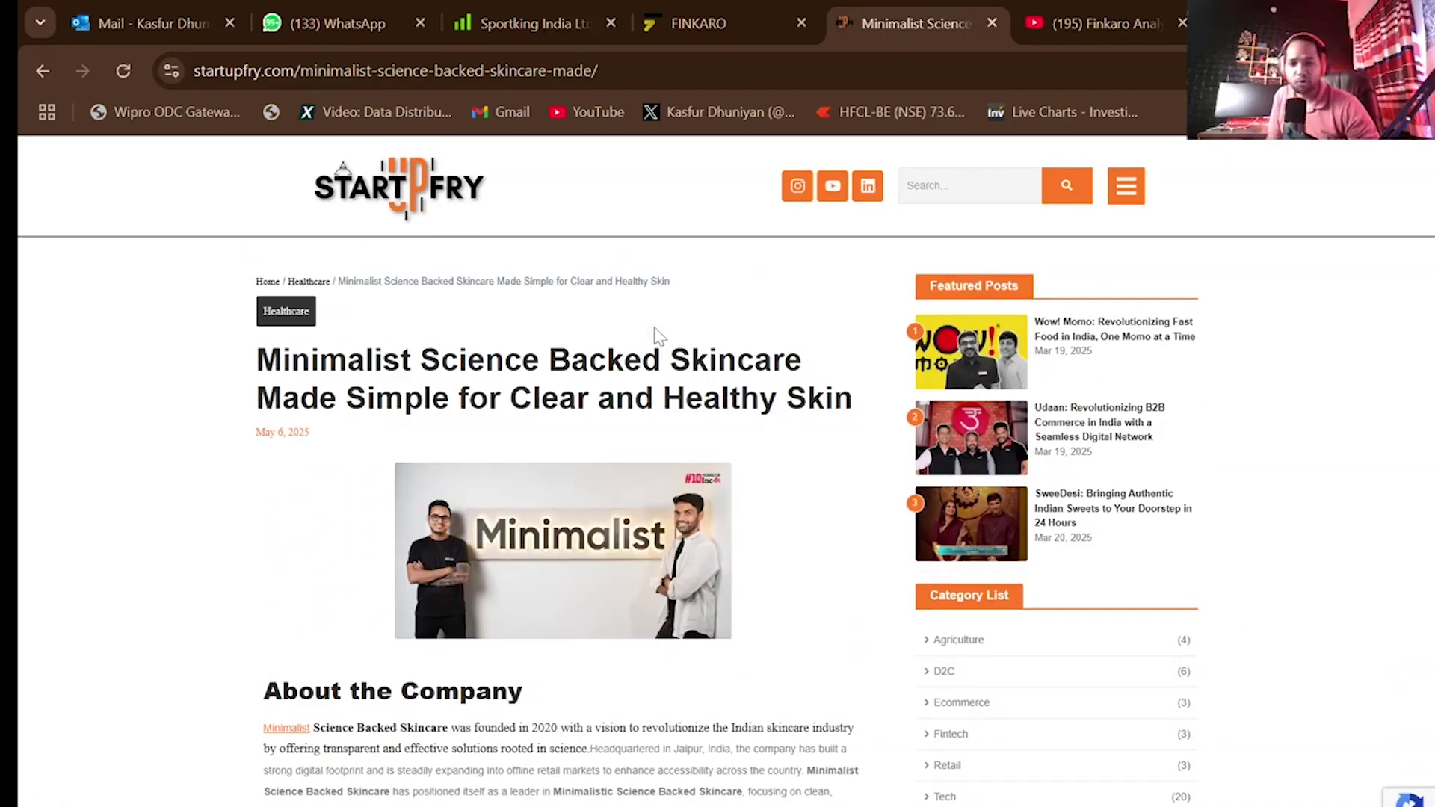
- Return to the Startupfry homepage, skim its startup listings, and open the page with all Startupfry videos
click(421, 203)
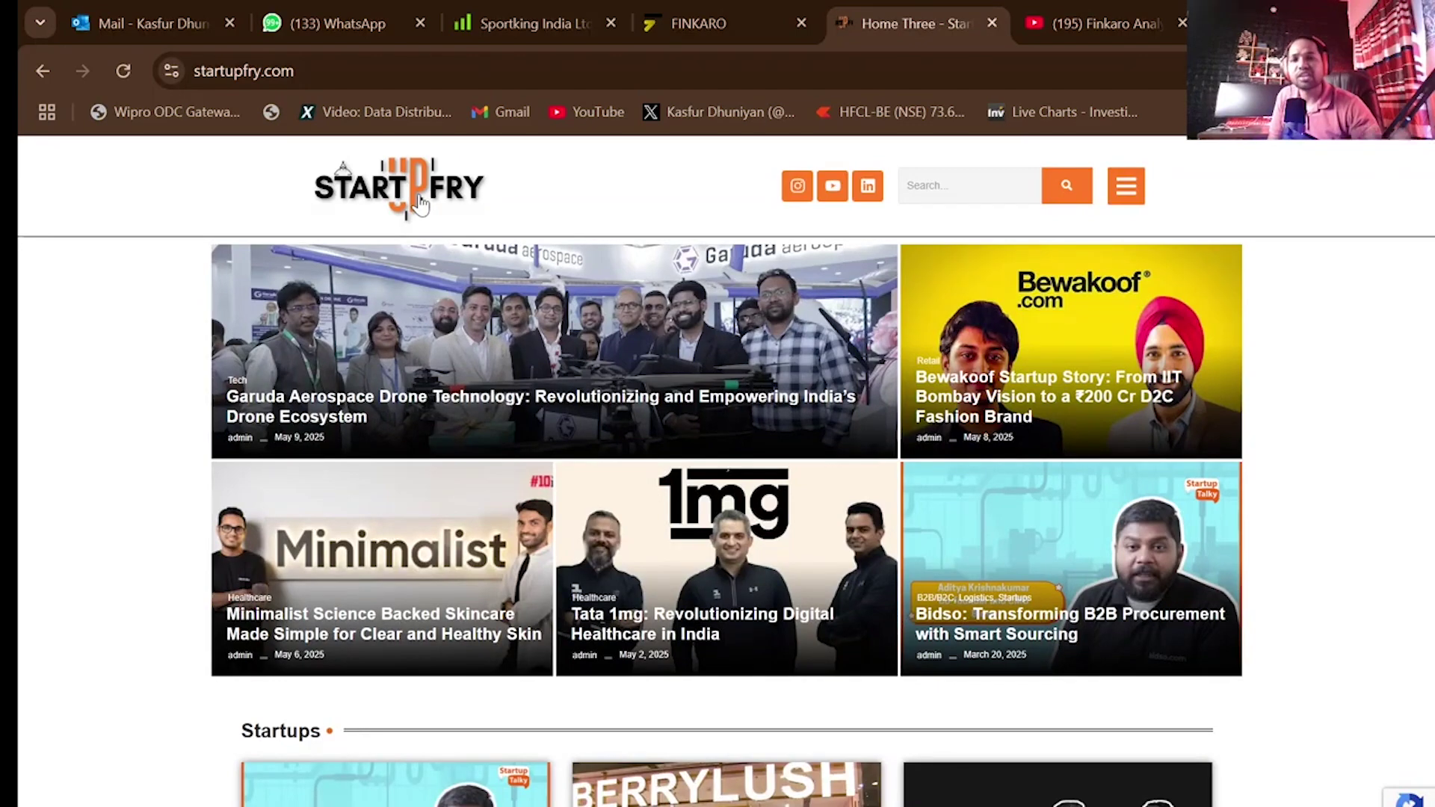
scroll(1039, 579, down, 12)
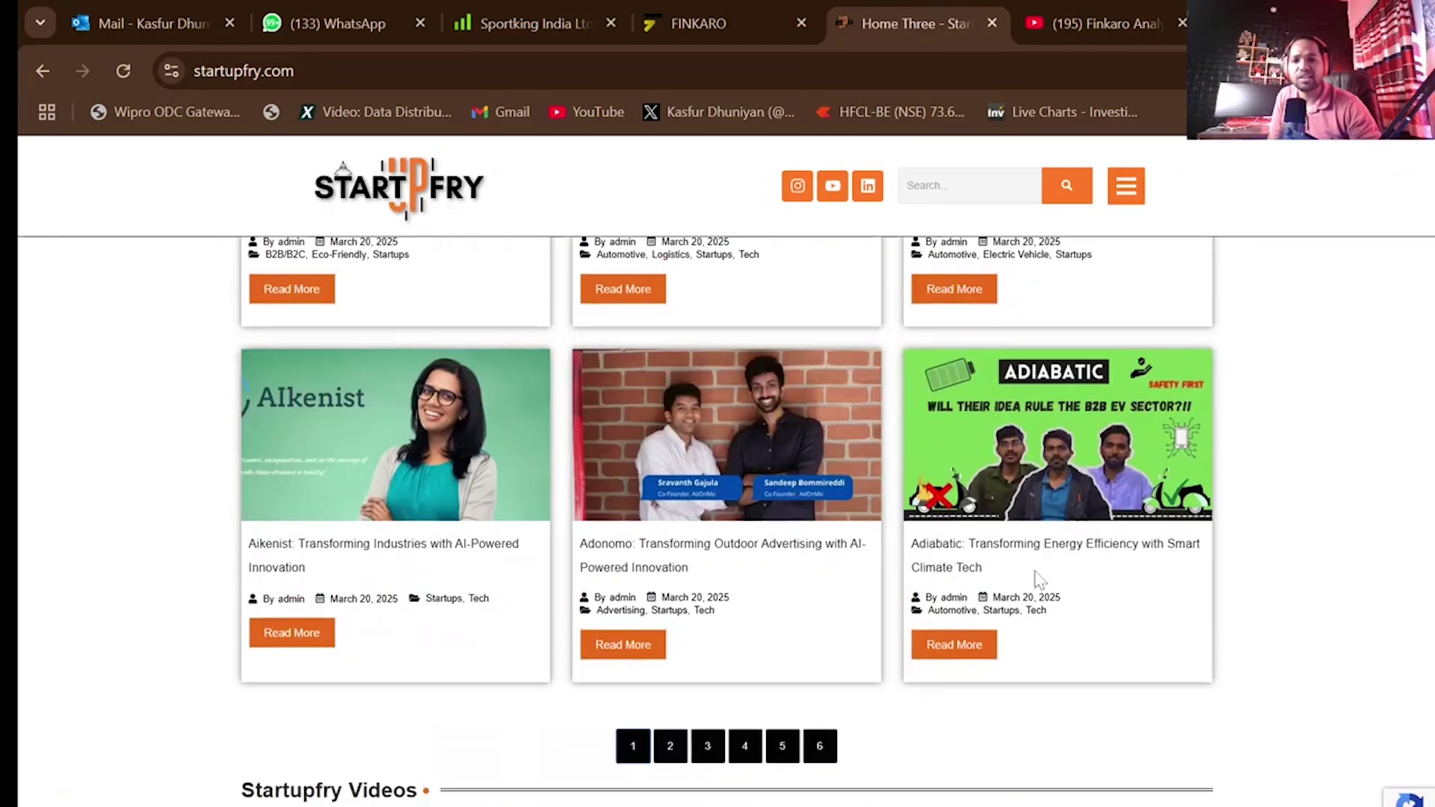
scroll(1039, 579, down, 5)
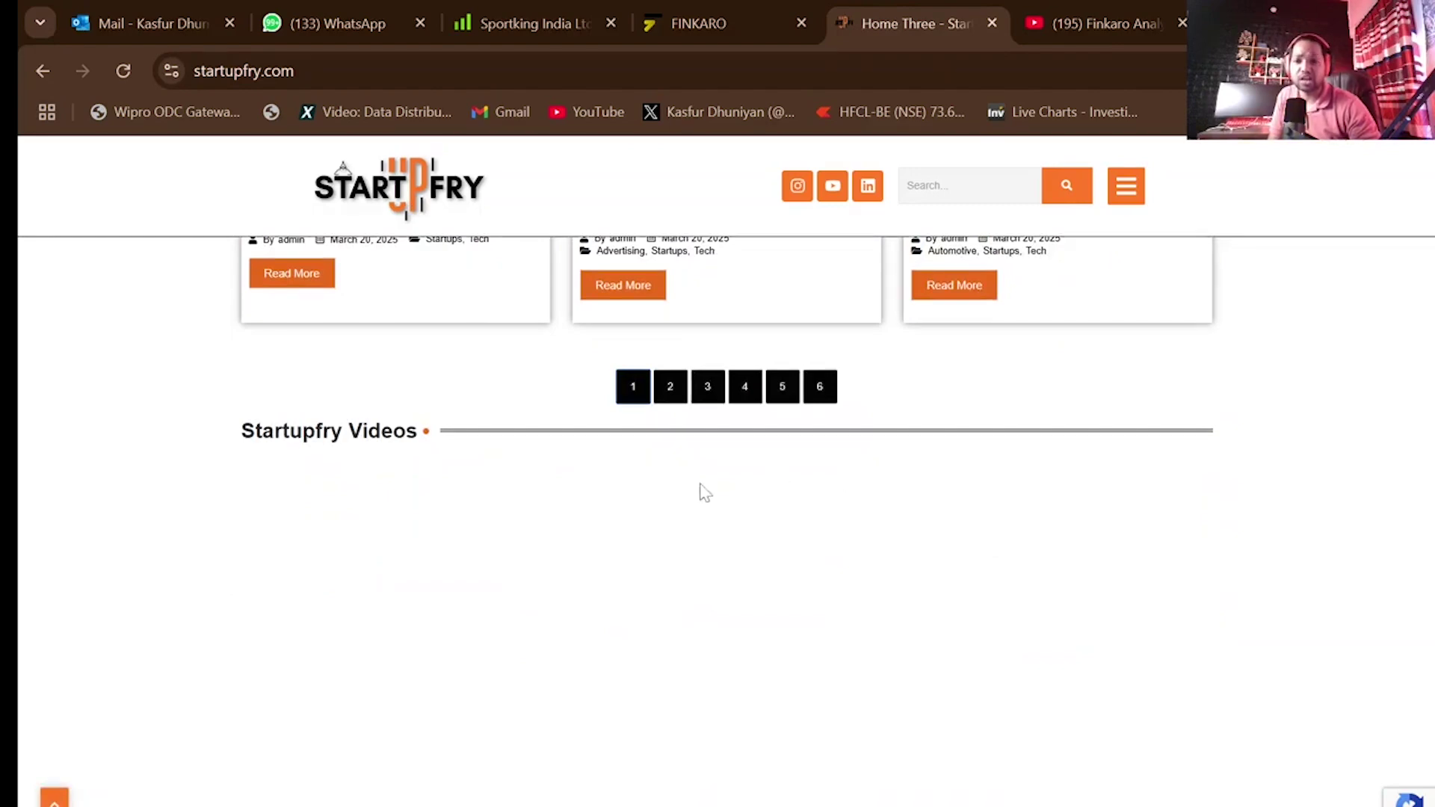
scroll(705, 493, down, 4)
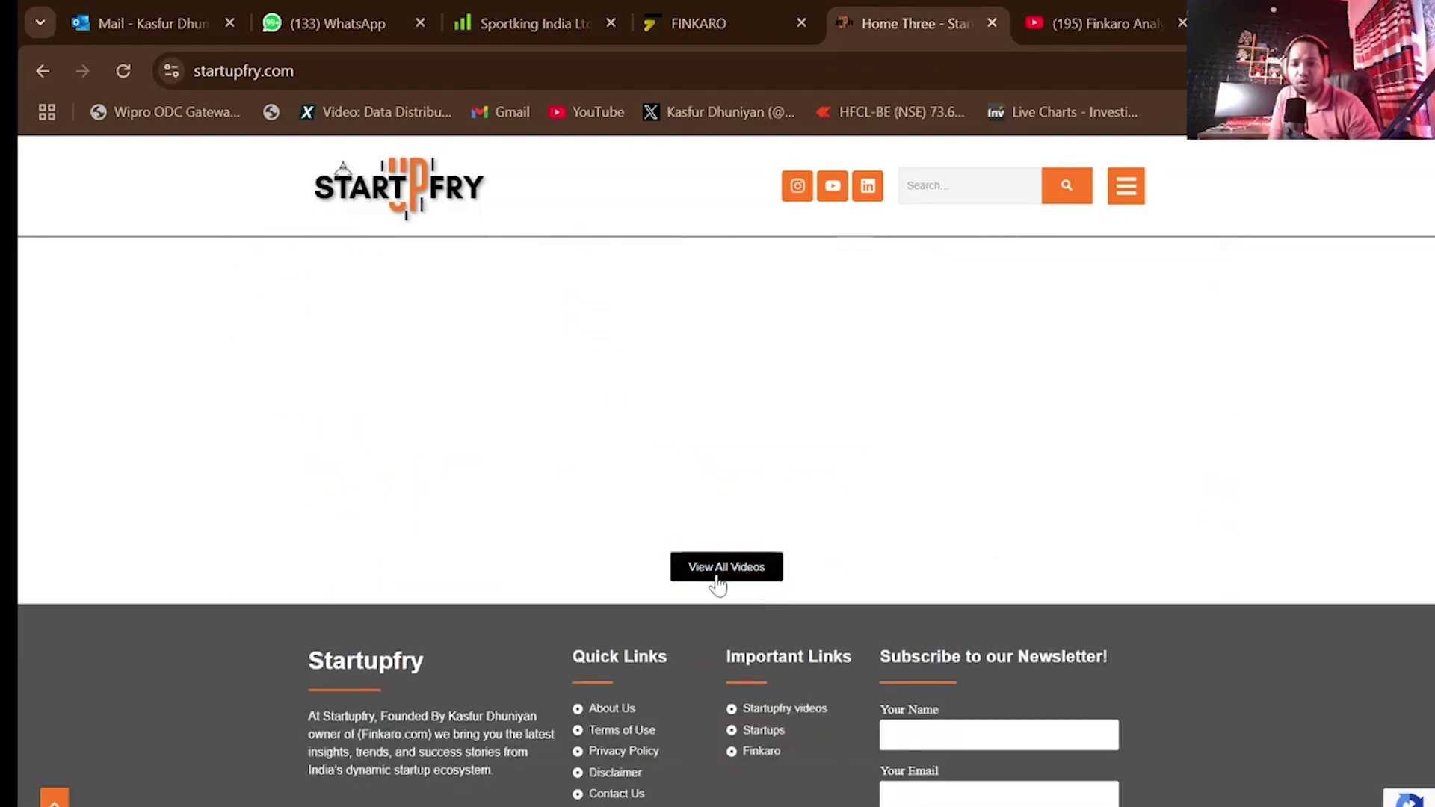
click(717, 576)
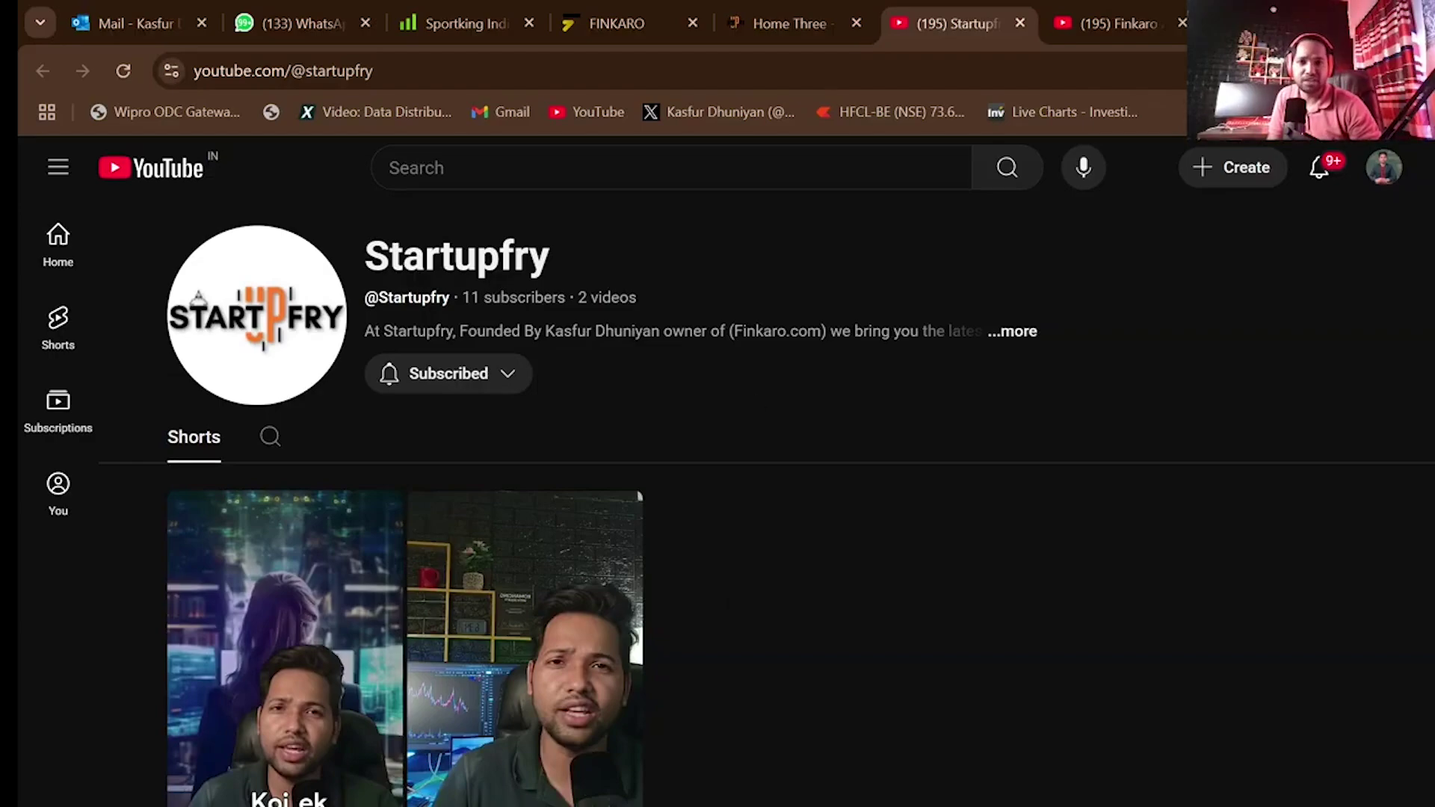
- Go back from the YouTube channel to the Startupfry homepage, open the Bewakoof Startup Story article, and skim its content
click(783, 12)
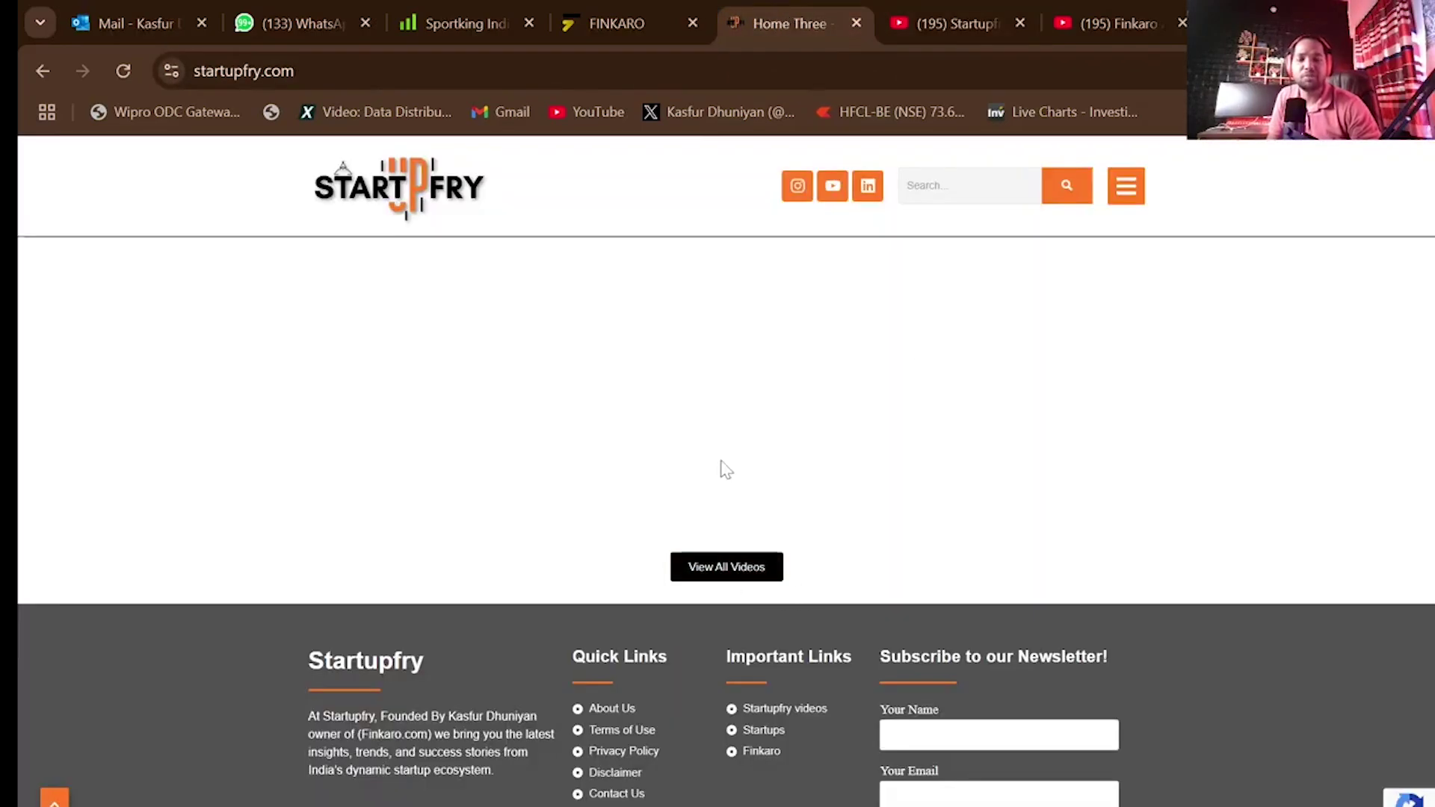
scroll(723, 456, up, 15)
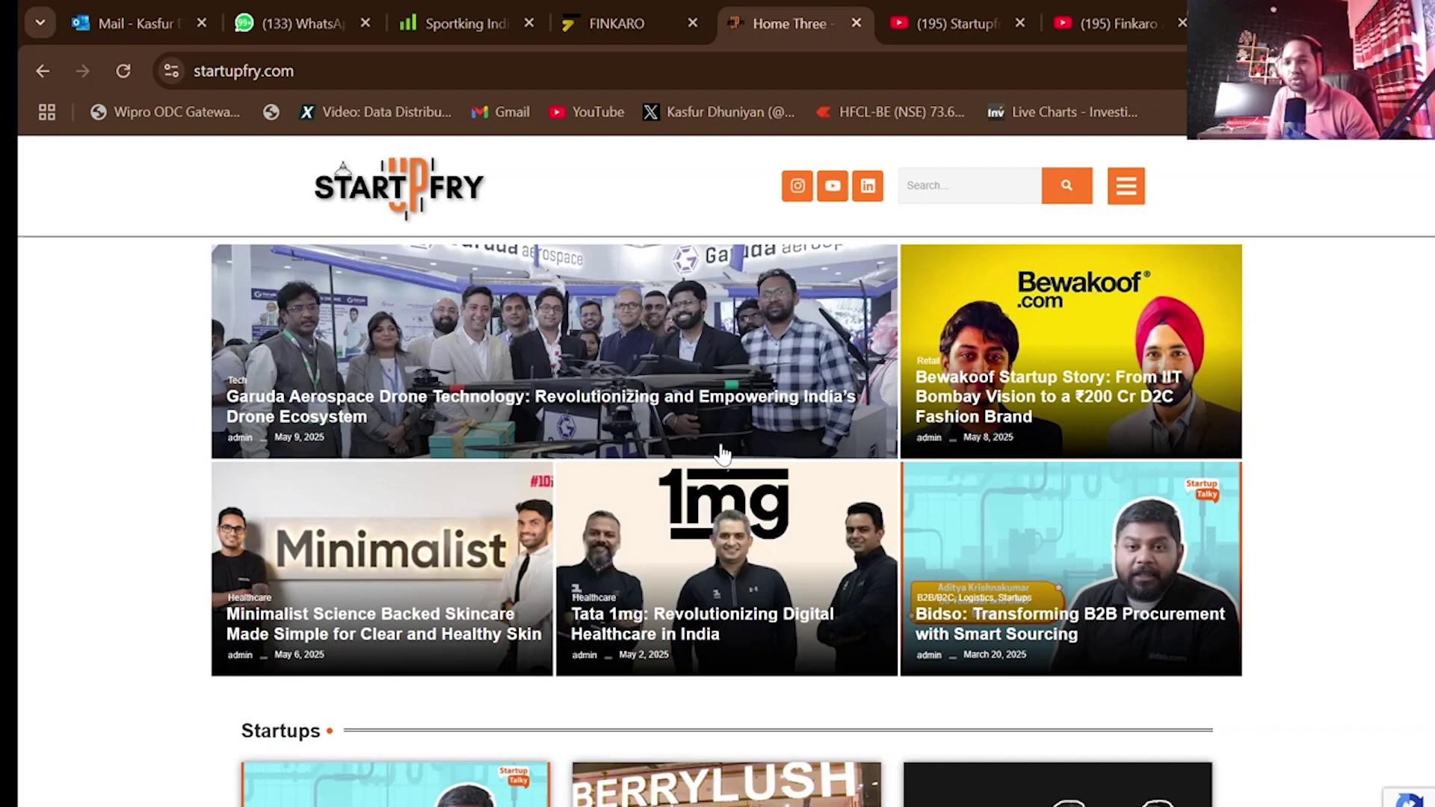
click(1091, 345)
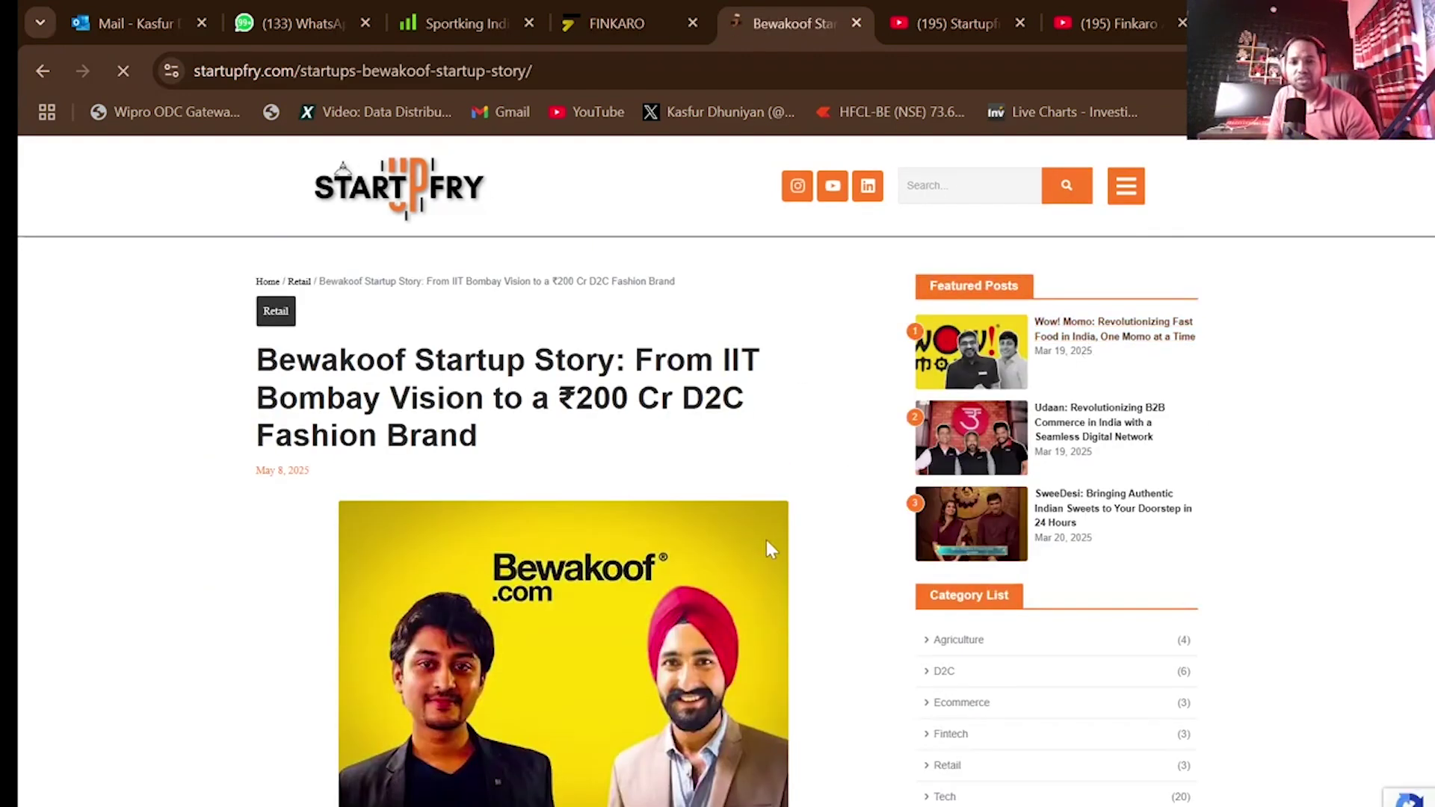
scroll(769, 544, down, 10)
scroll(770, 549, down, 15)
scroll(765, 536, up, 14)
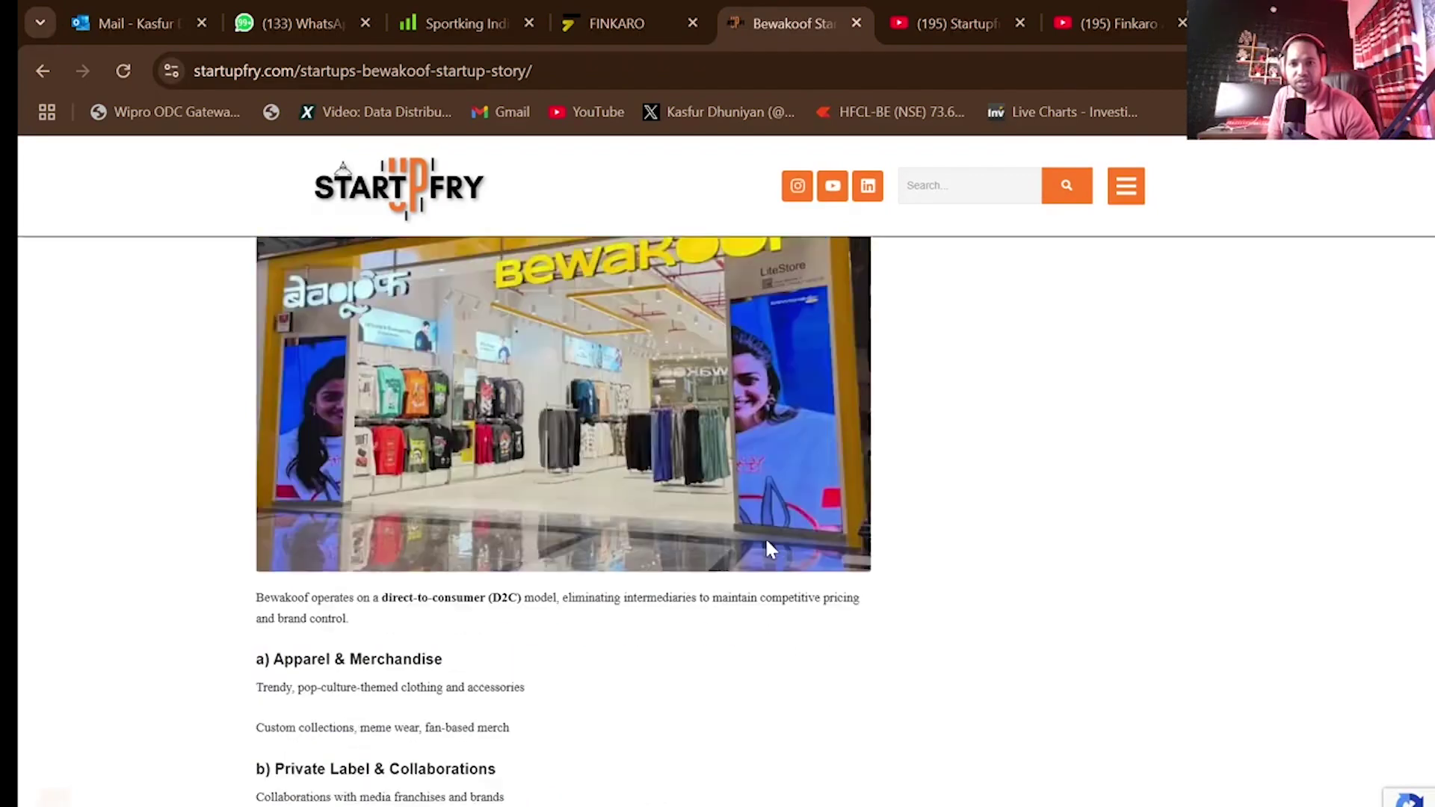
- Return to the Finkaro site, open its Book page, and skim the Romancing with Equity details through the FAQs
click(647, 25)
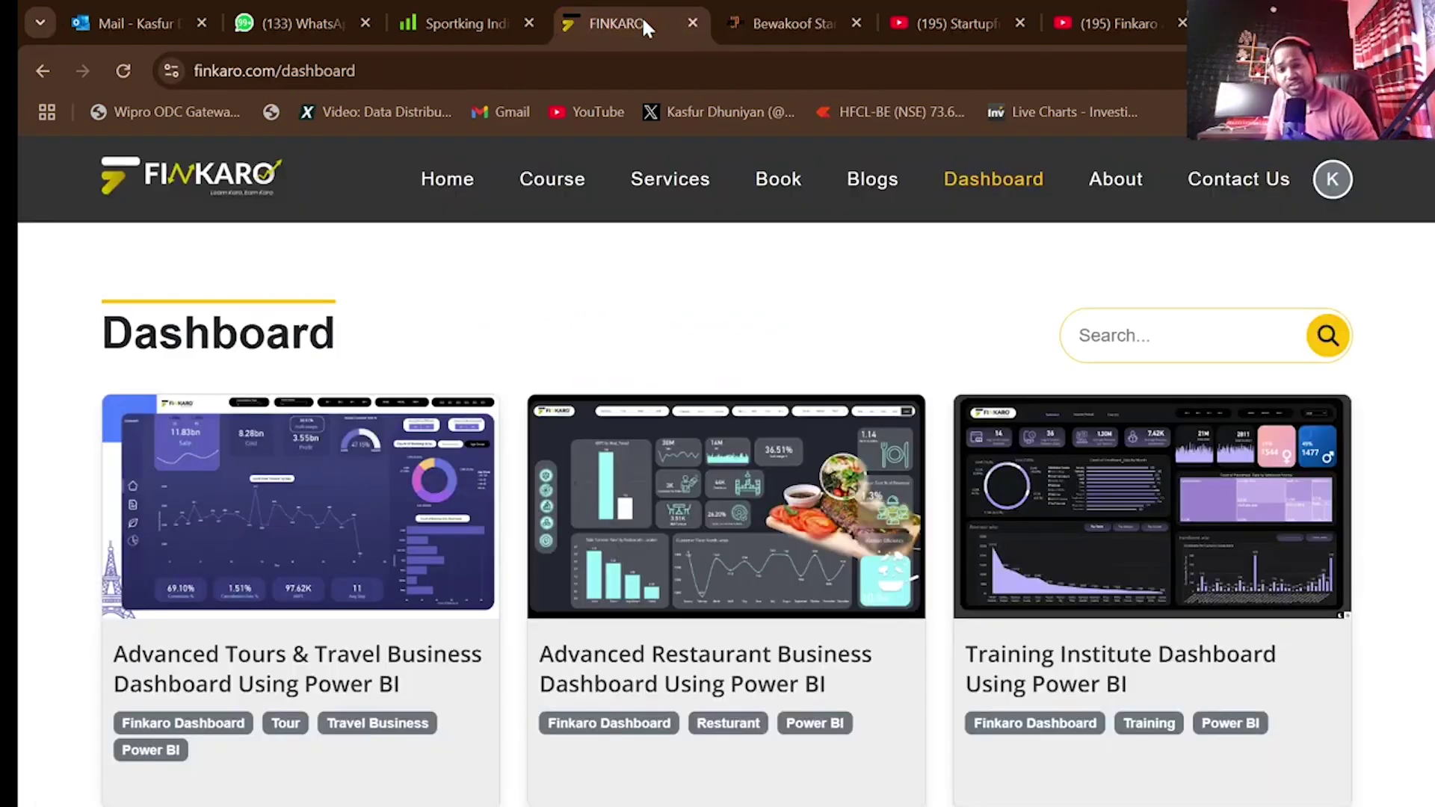
click(774, 183)
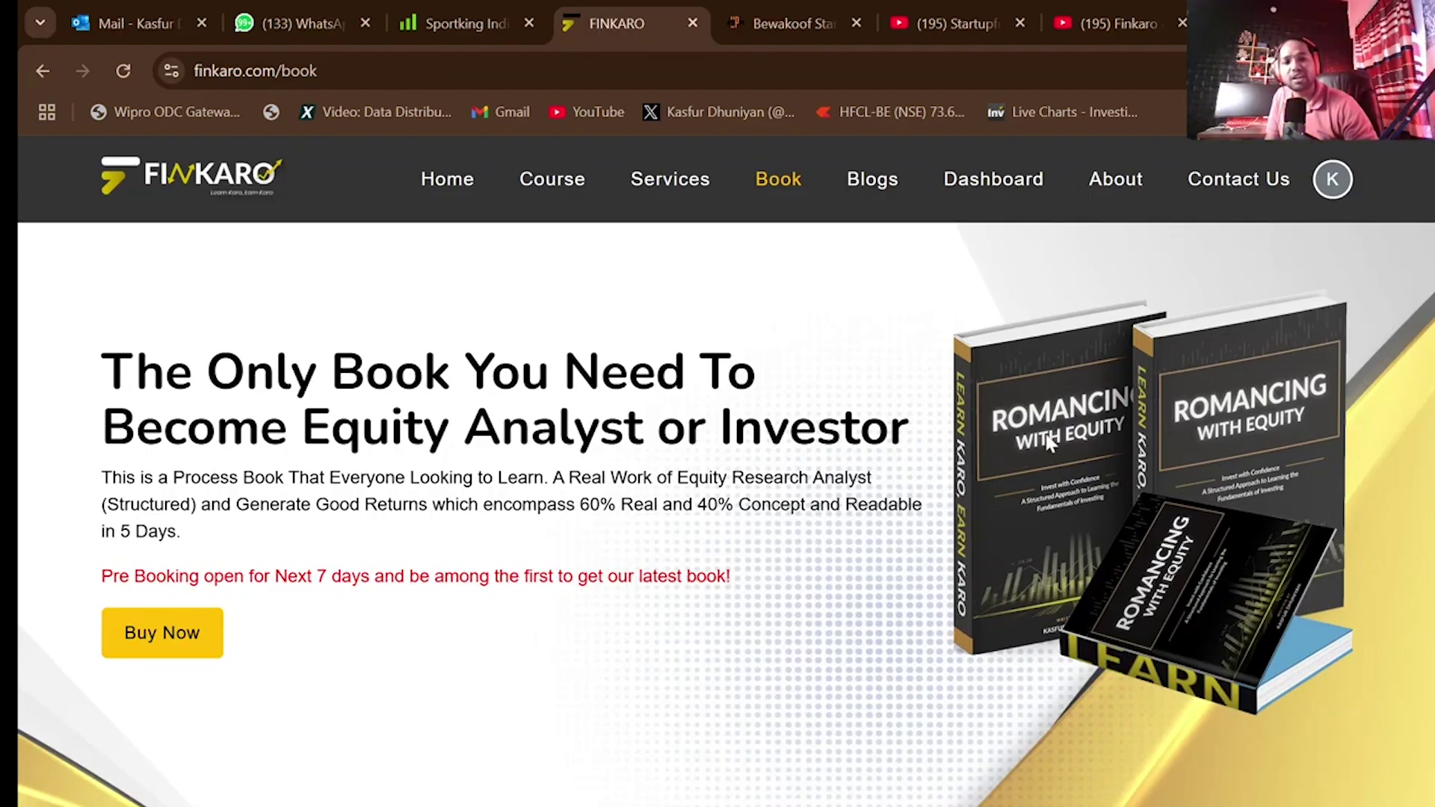
scroll(1011, 579, down, 10)
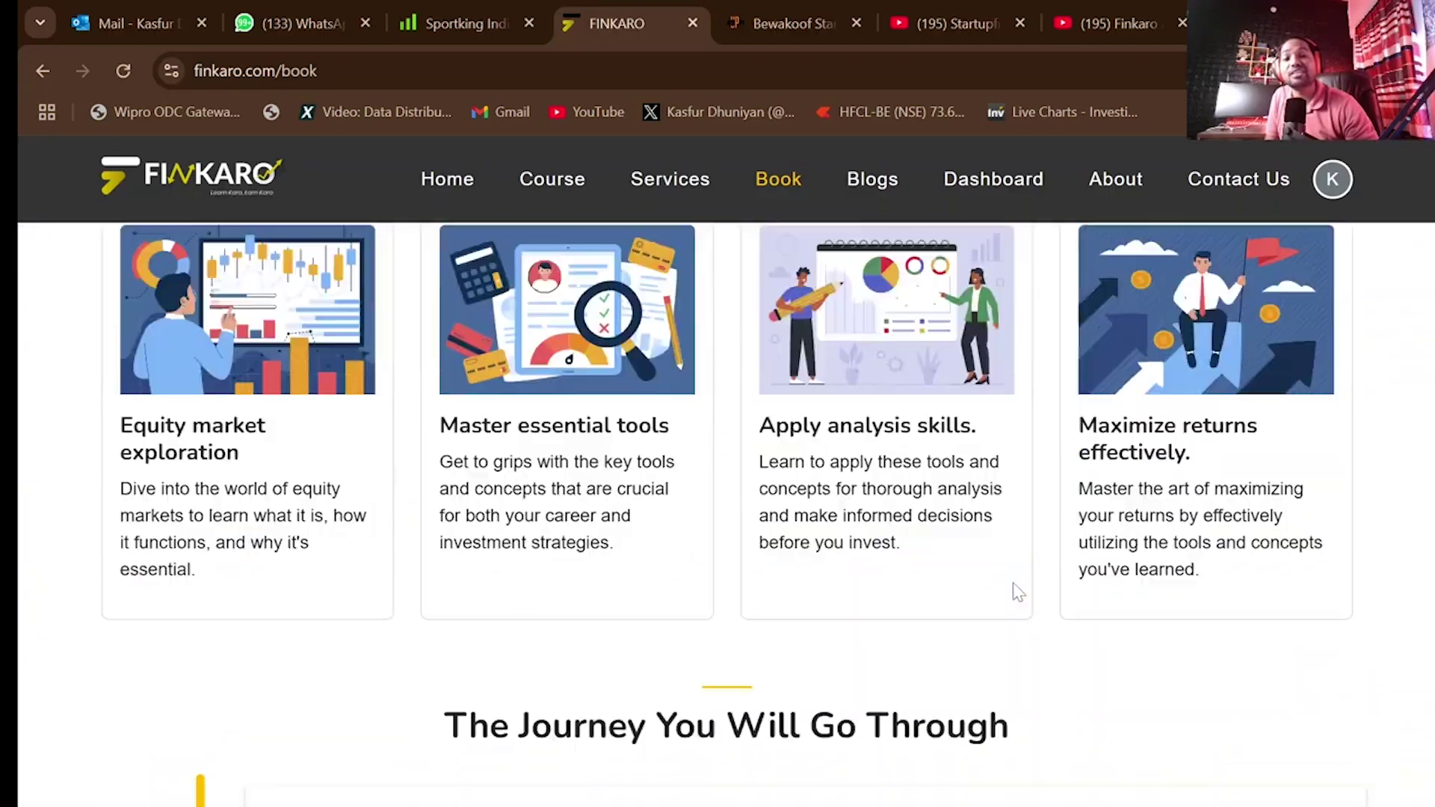
scroll(1013, 586, down, 12)
scroll(1017, 590, down, 5)
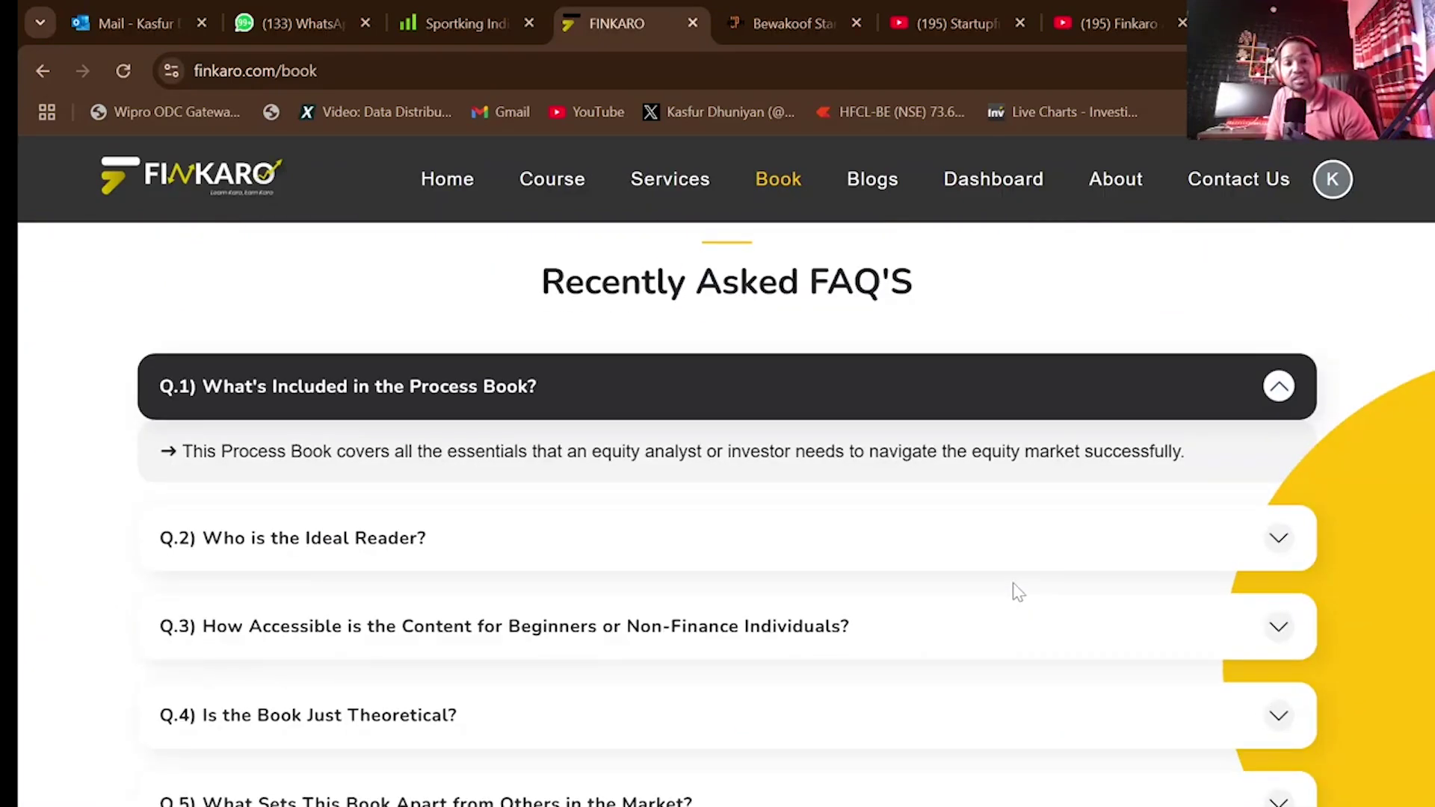
scroll(1015, 589, up, 20)
scroll(1018, 592, up, 7)
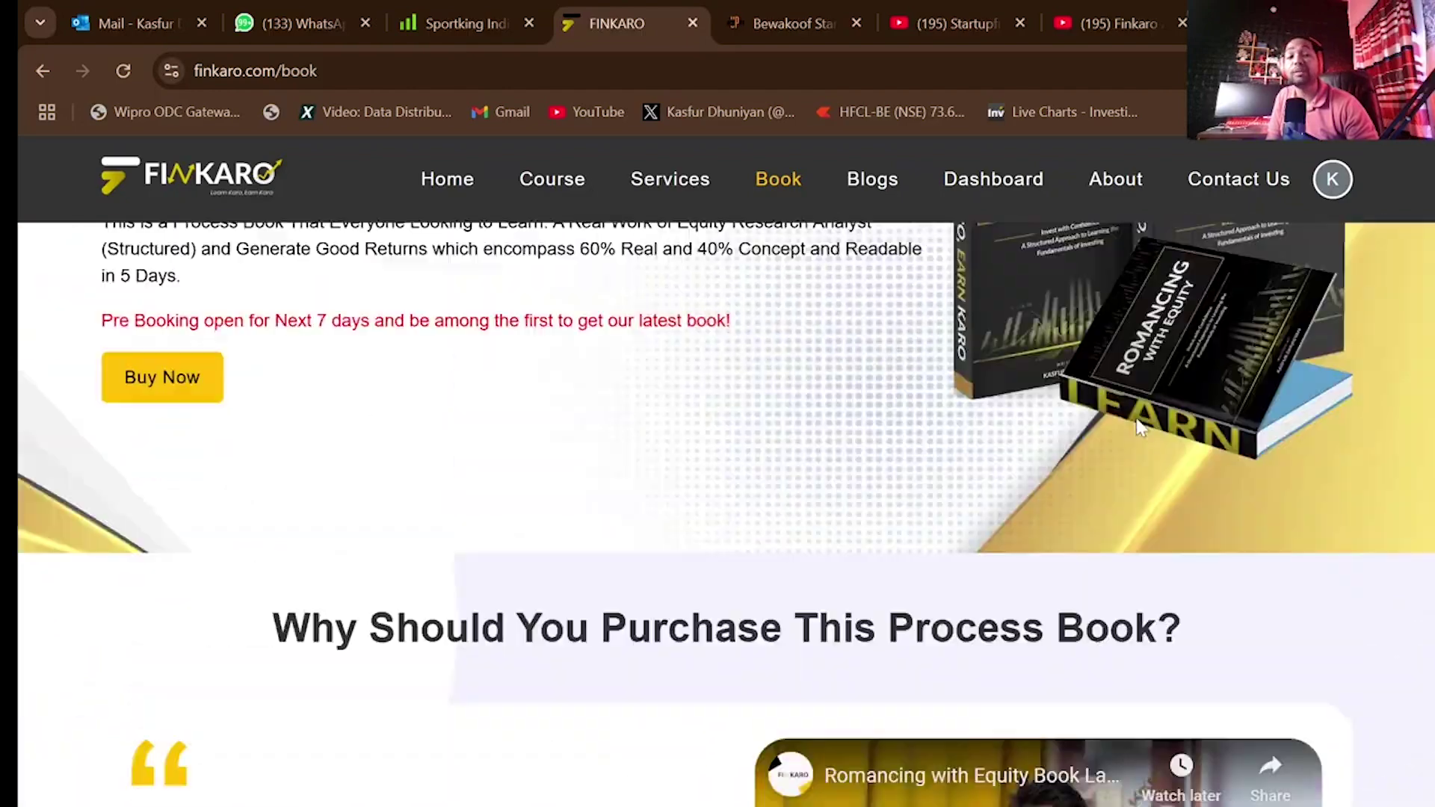
- Review the opening section of the Romancing with Equity book page, including its description and pre-booking offer
scroll(1166, 432, up, 3)
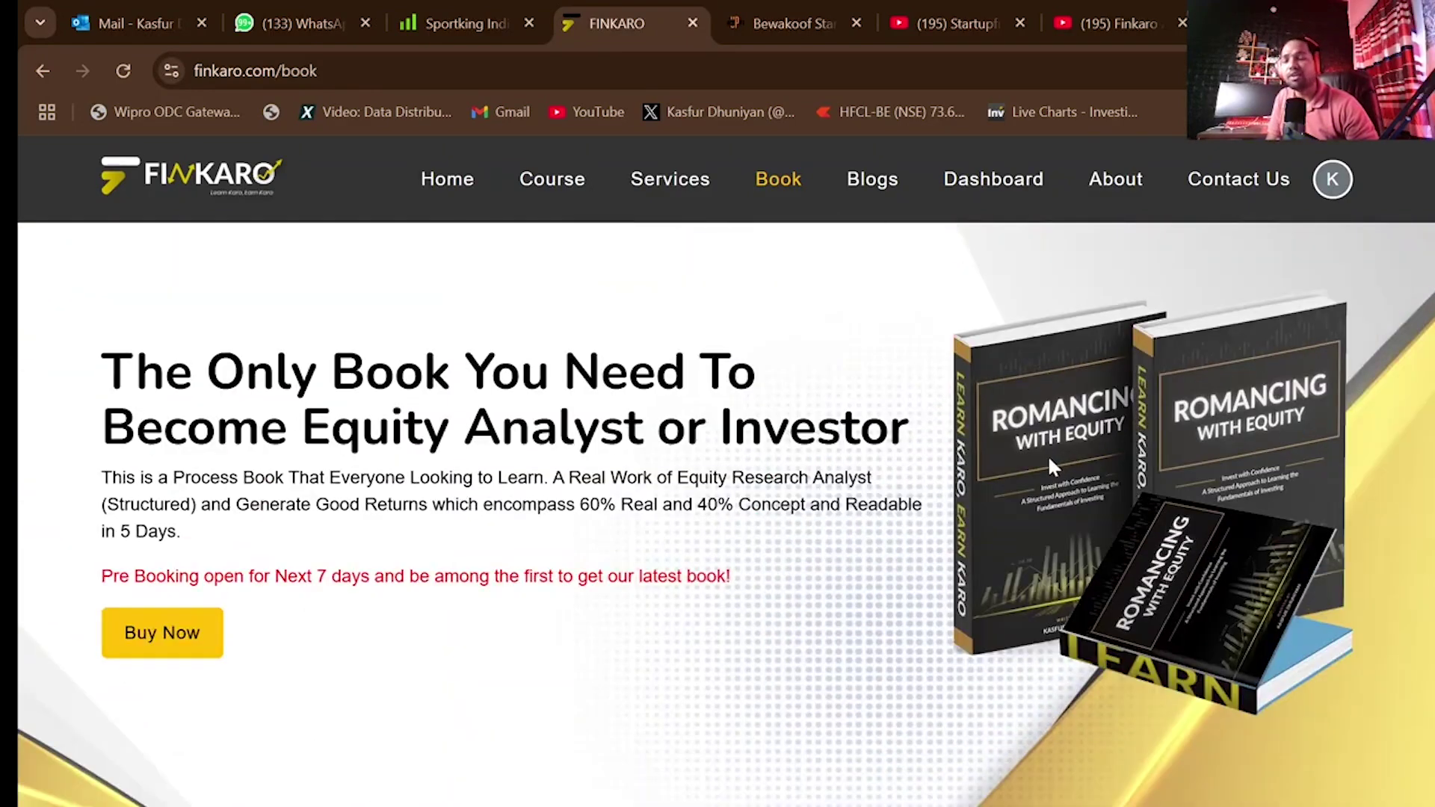
scroll(975, 515, down, 4)
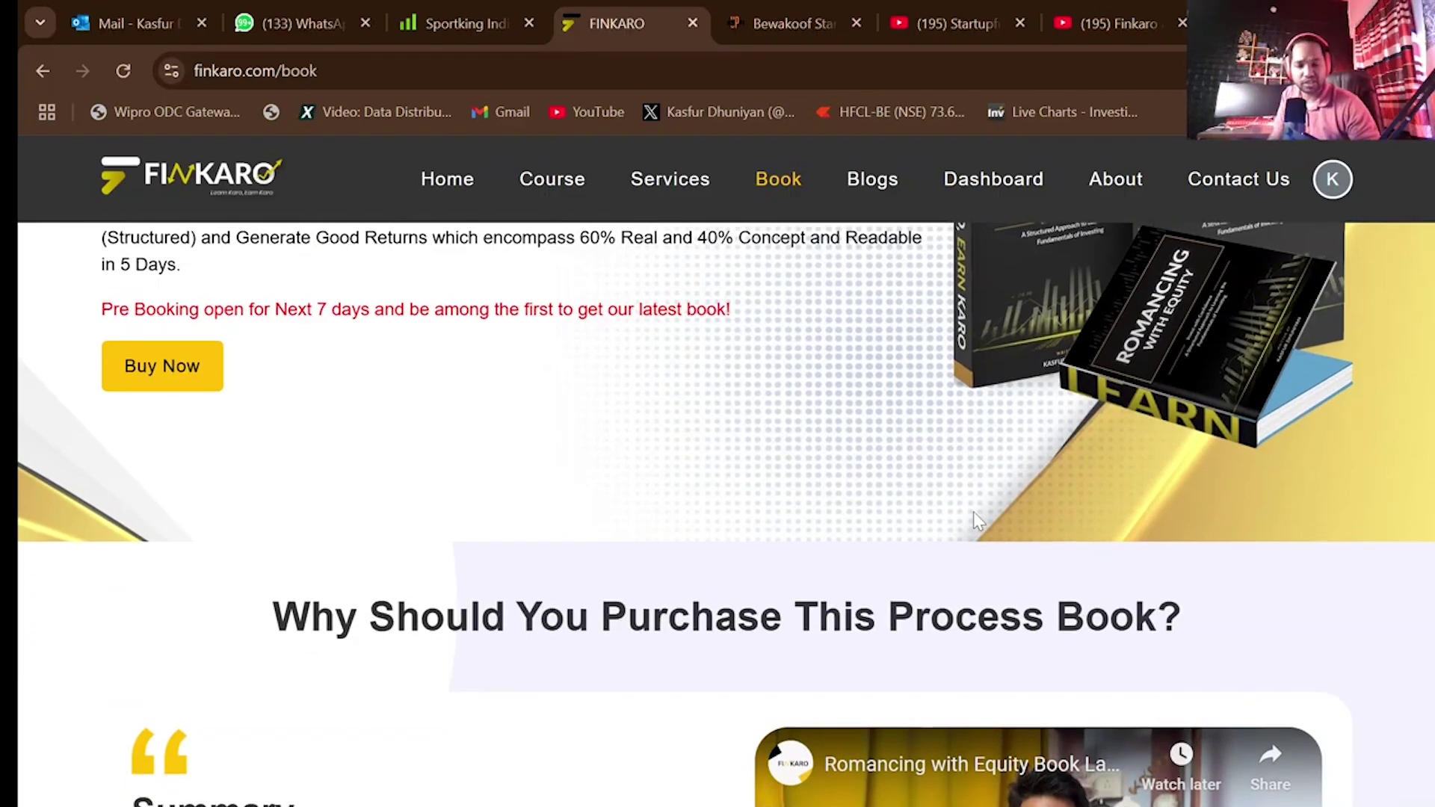
scroll(973, 513, up, 4)
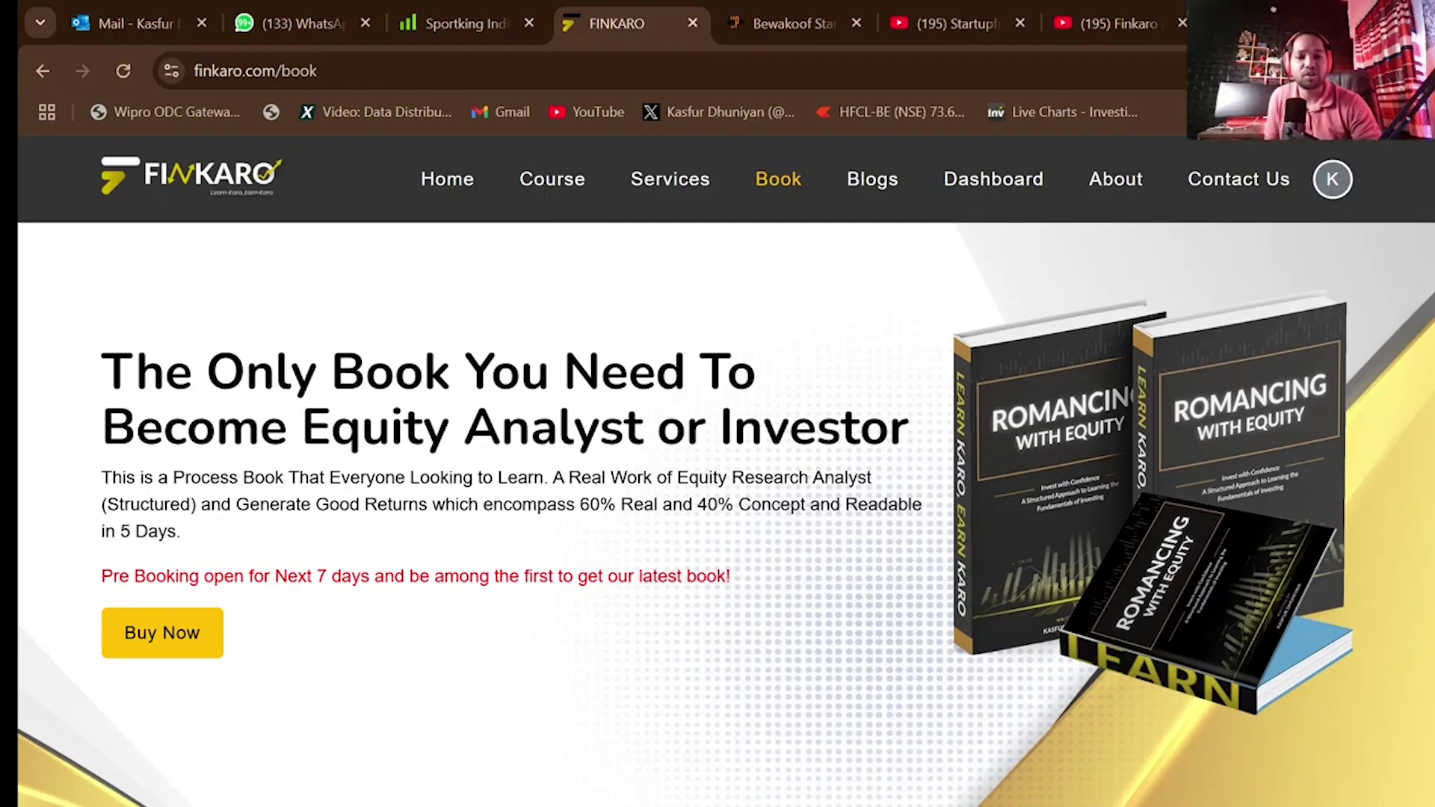
- Switch to the Apollo Hospital Final Data - Practice workbook in Excel and bring the Fact sheet's first columns into view
mouse_move(831, 806)
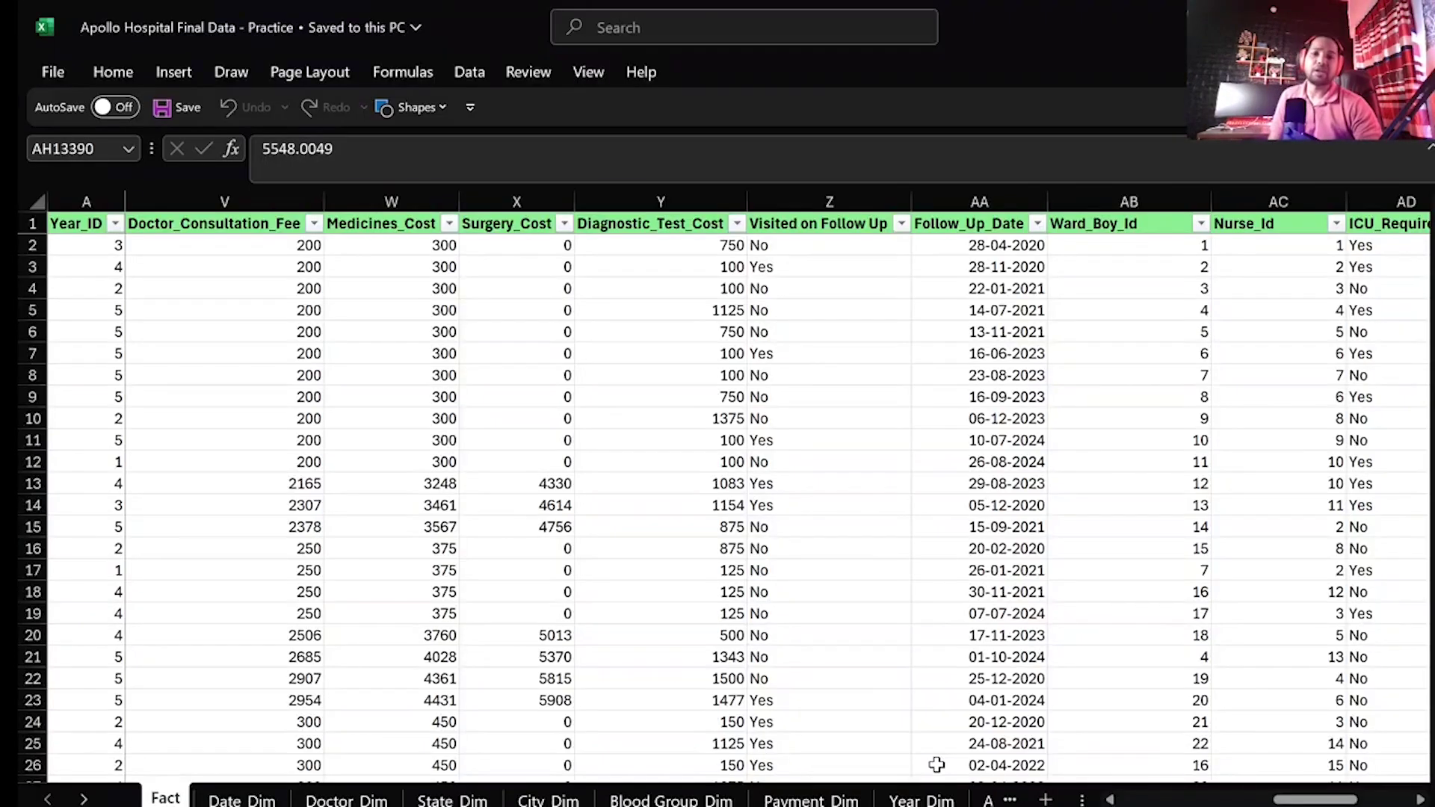
click(936, 765)
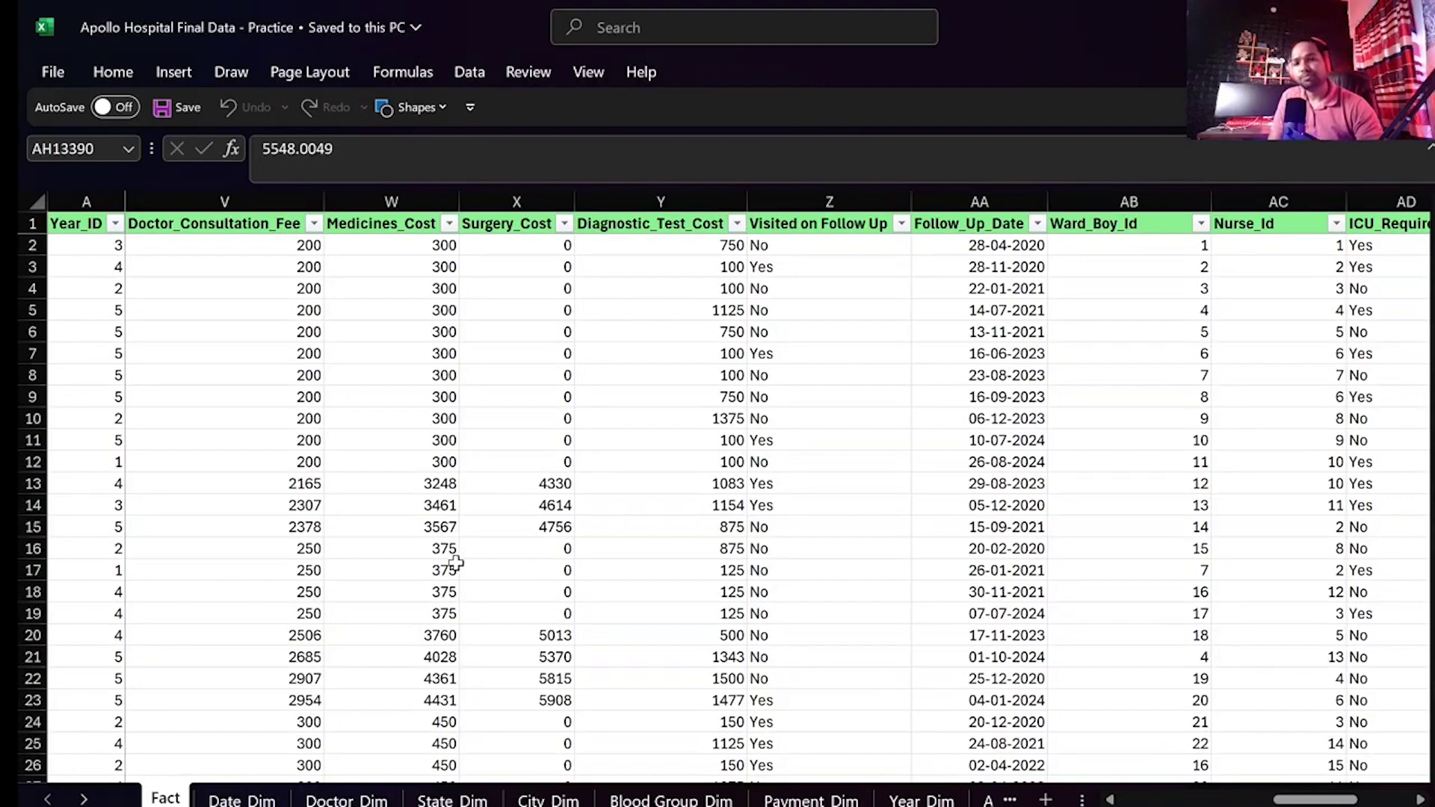
scroll(285, 442, left, 10)
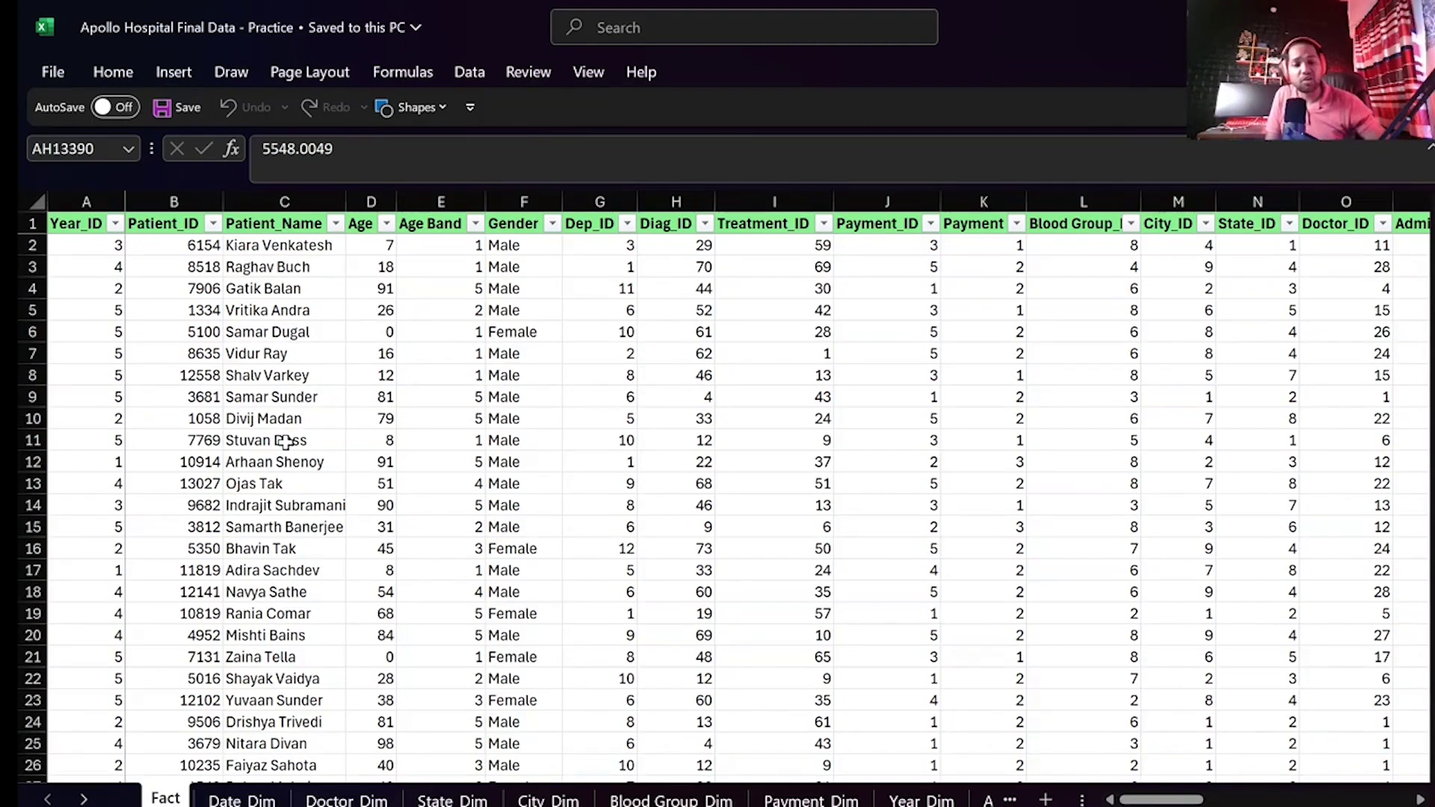
- Switch back to Chrome, look at the Startupfry YouTube channel, and bring up the Finkaro Analytics channel's videos
mouse_move(485, 803)
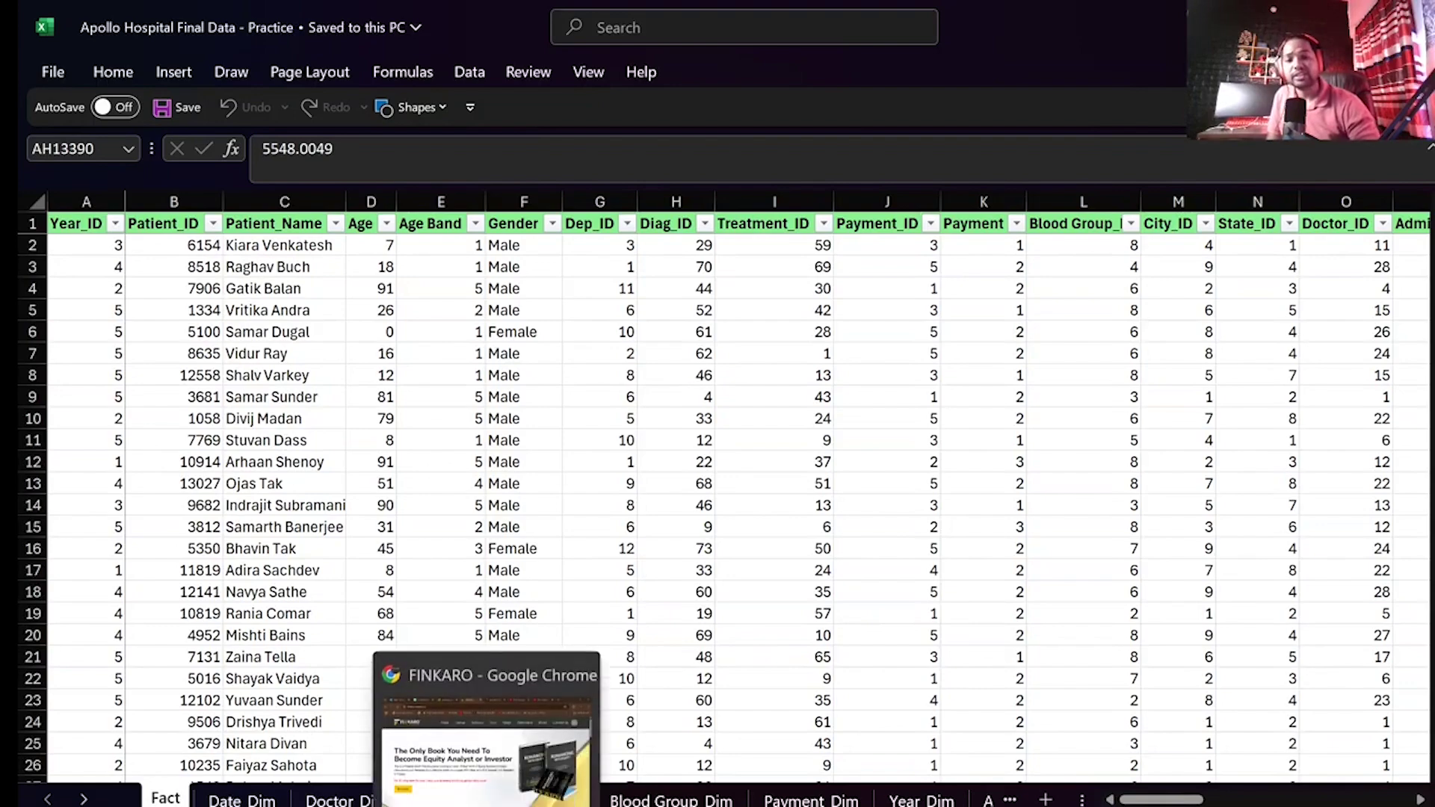
click(469, 673)
click(924, 20)
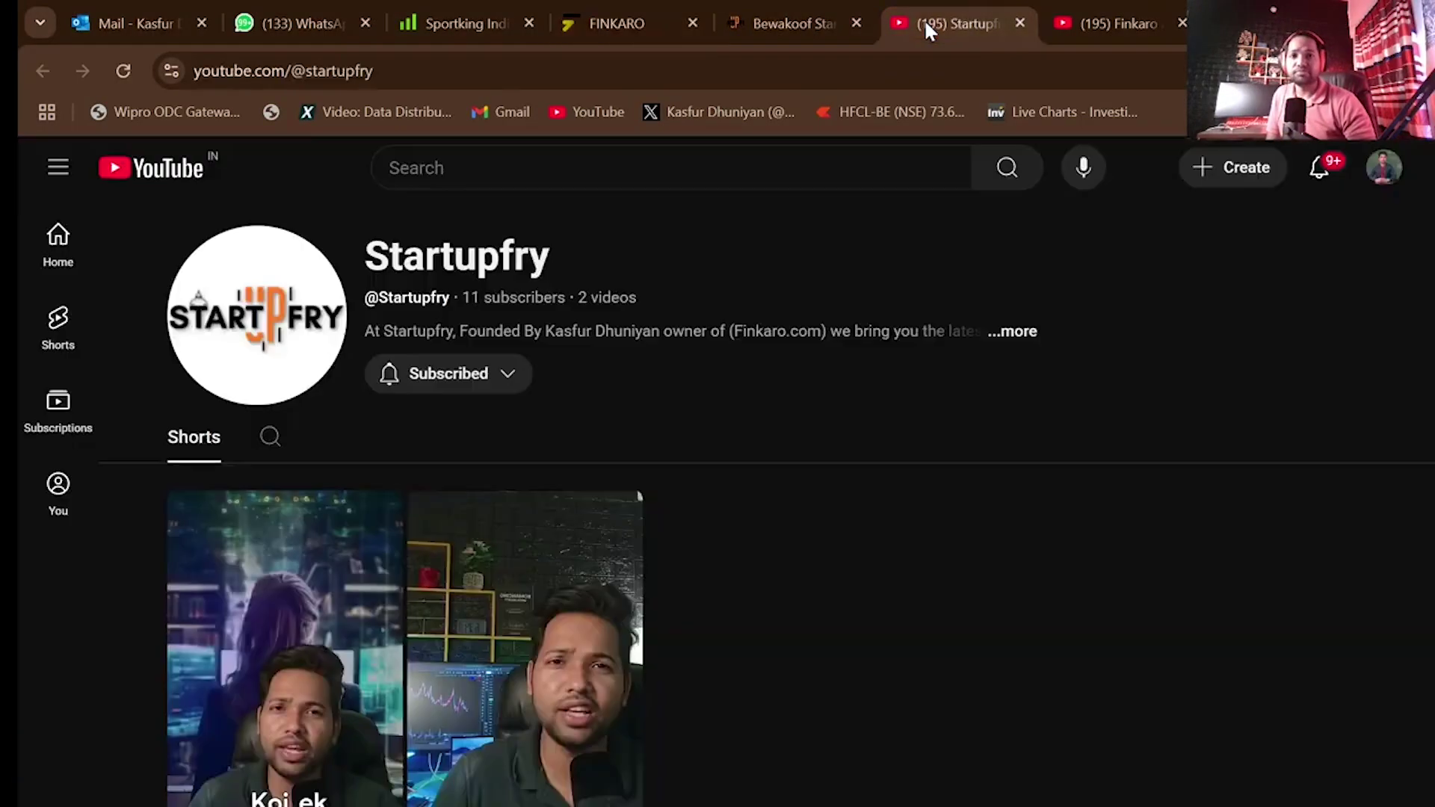
click(1111, 6)
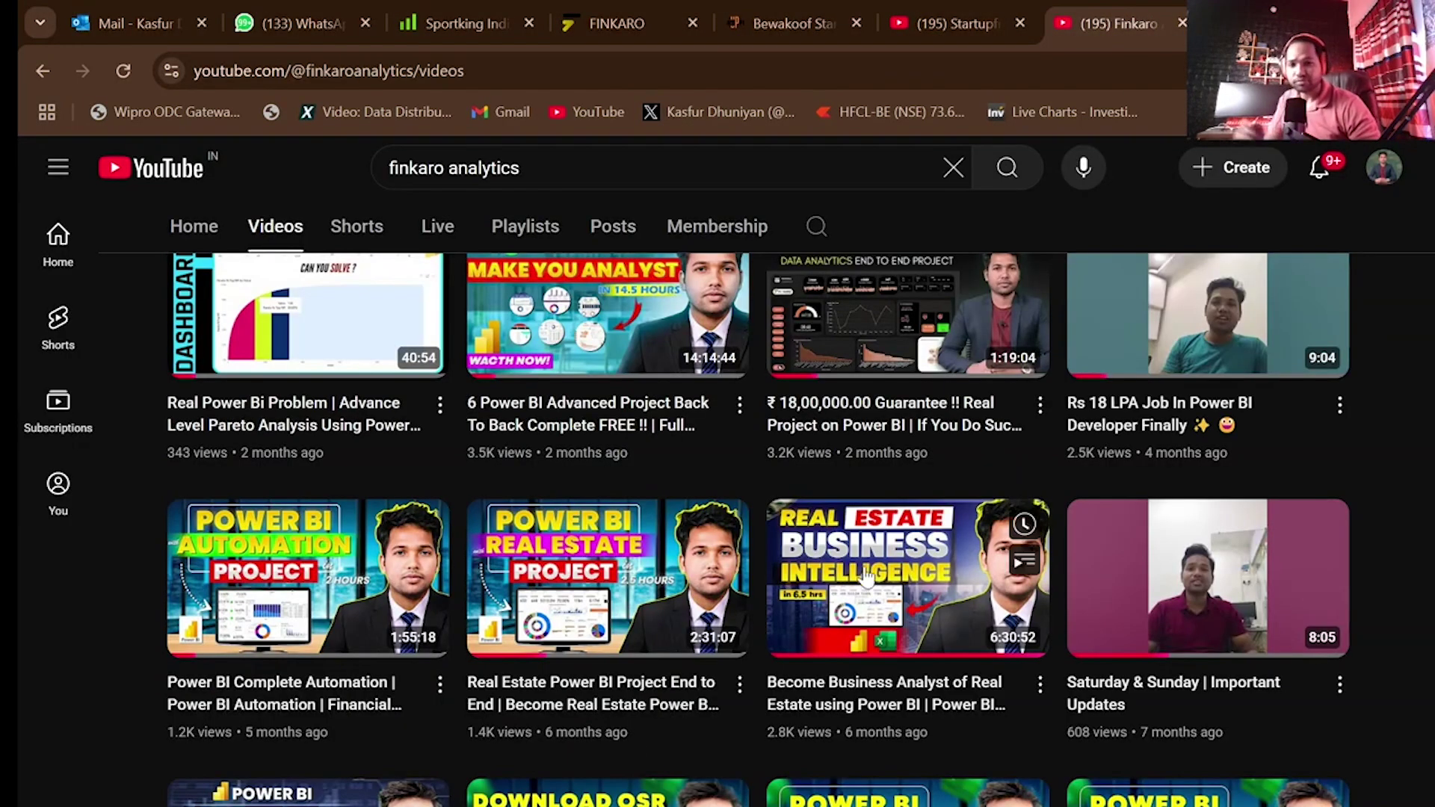
- Skim the Finkaro Analytics channel's header and its latest Power BI project videos
scroll(863, 554, up, 5)
scroll(867, 568, down, 5)
scroll(747, 575, up, 5)
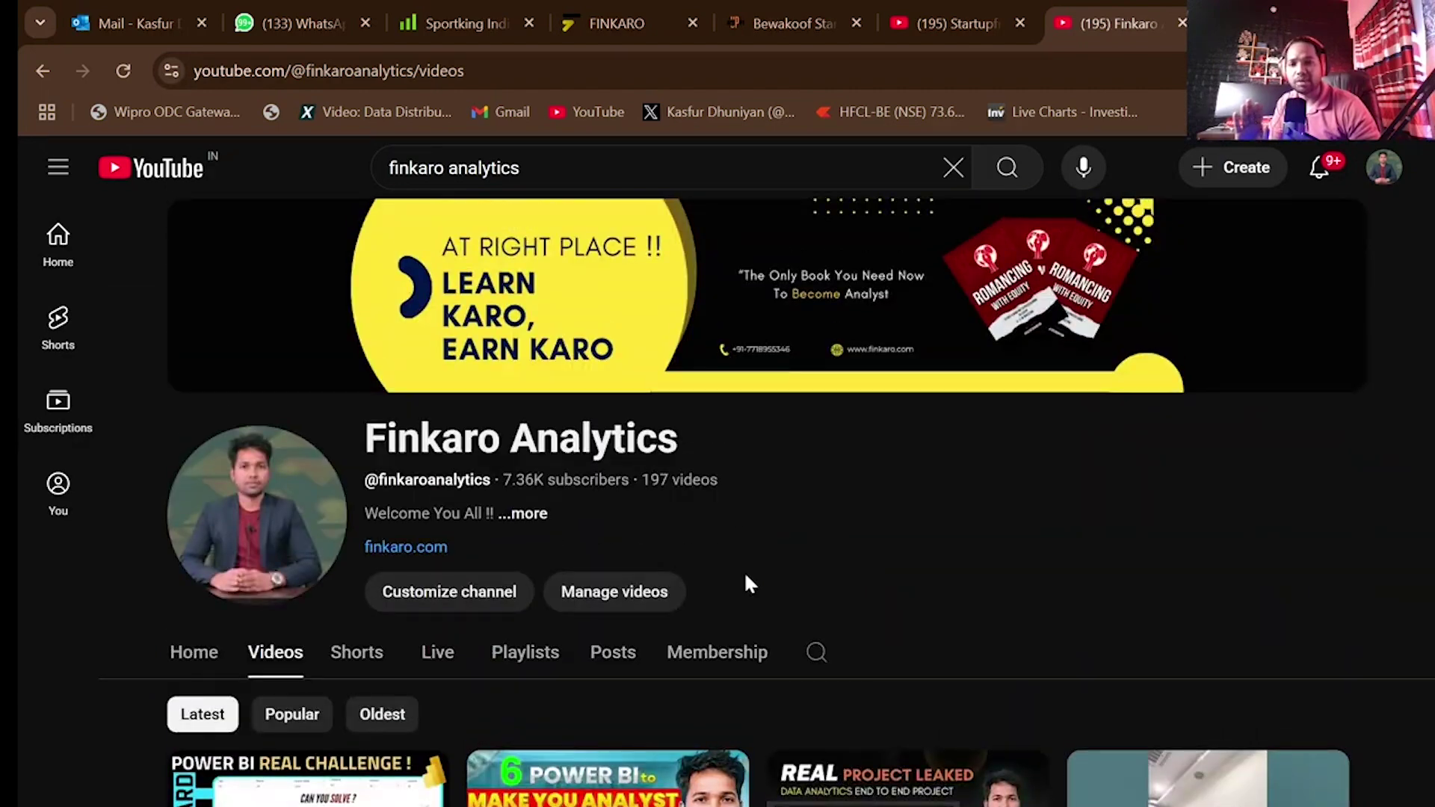
scroll(746, 580, down, 5)
mouse_move(679, 595)
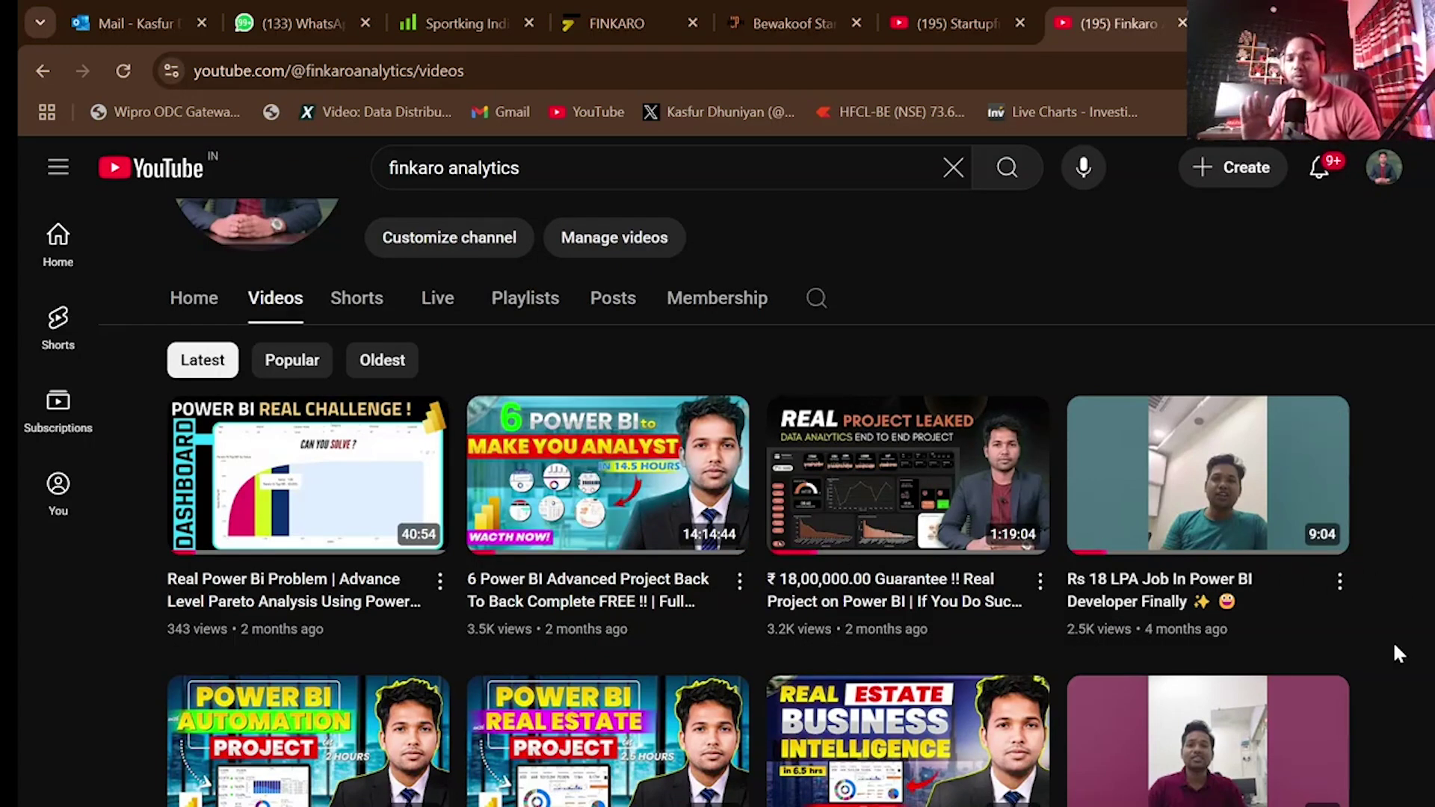
scroll(1394, 649, down, 1)
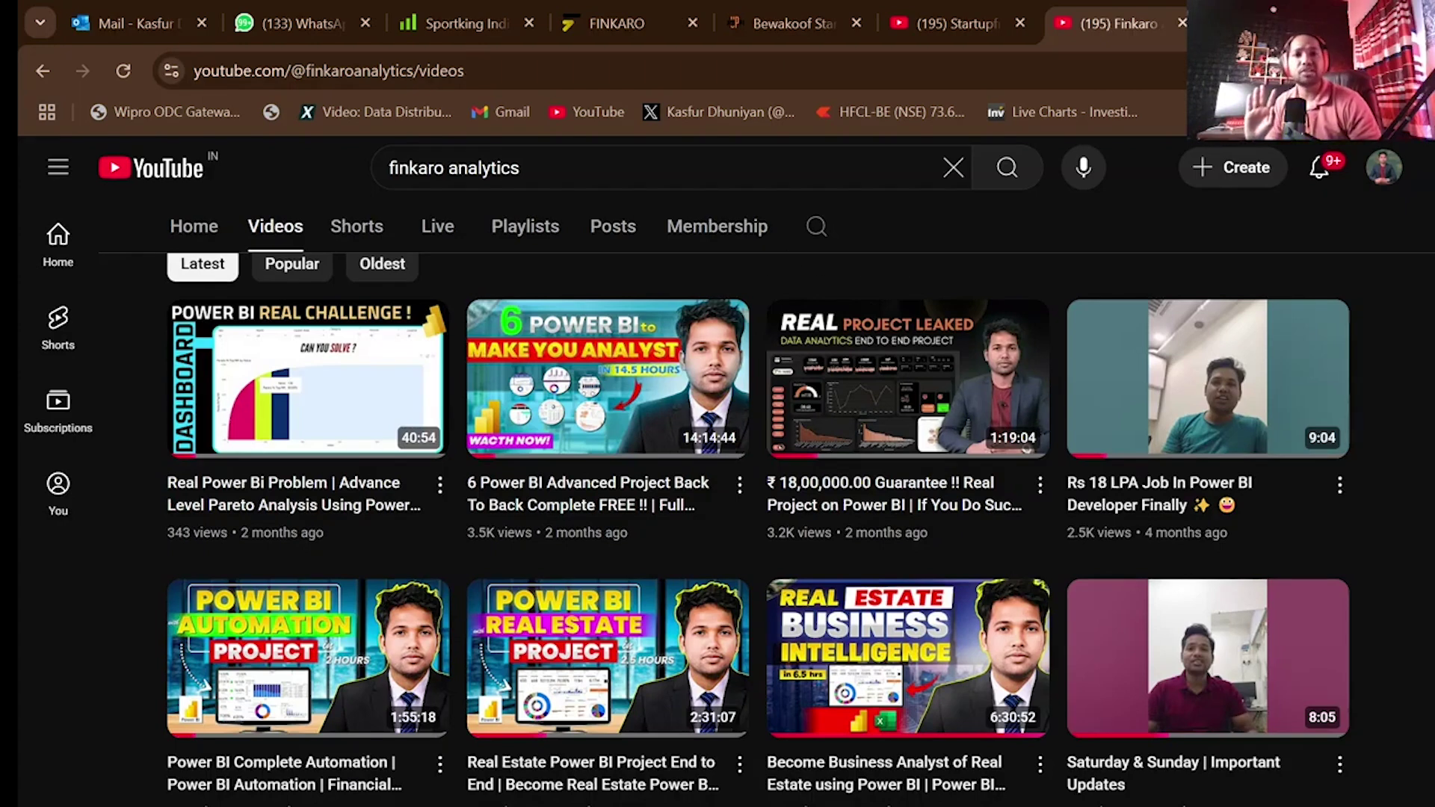
mouse_move(549, 448)
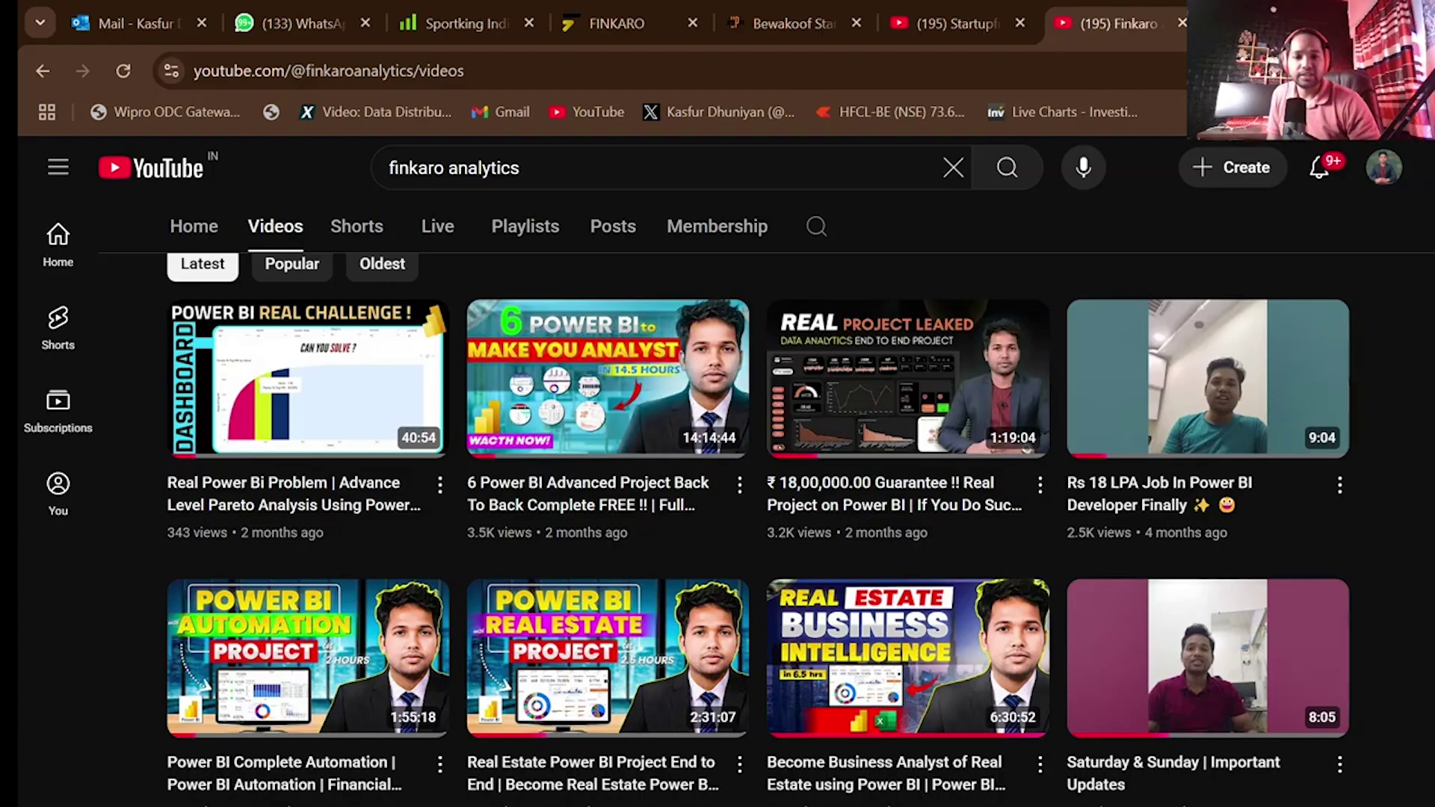
- Return to the hospital workbook in Excel and go through the Fact sheet's headers from Year_ID to Age Band
mouse_move(830, 805)
click(944, 772)
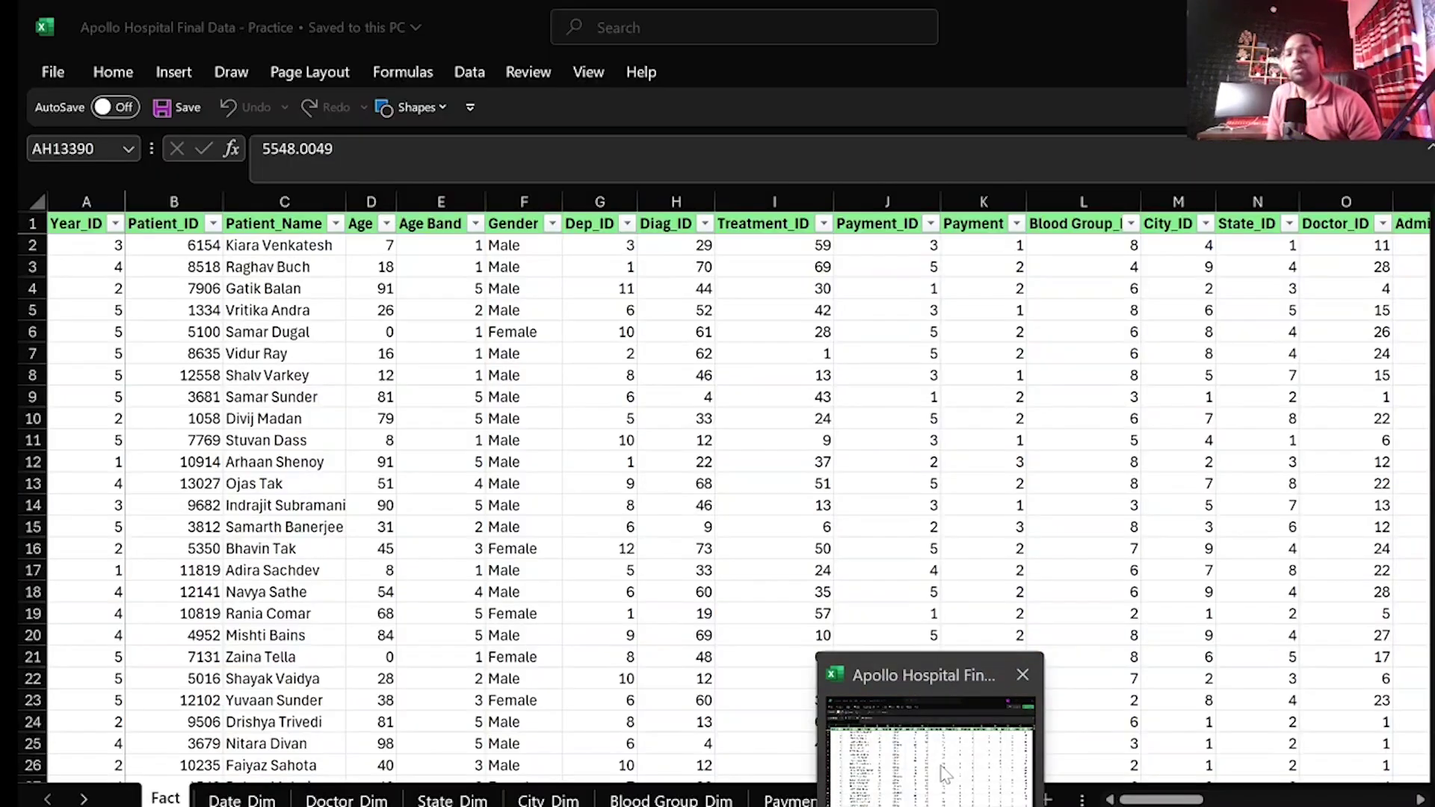
click(75, 226)
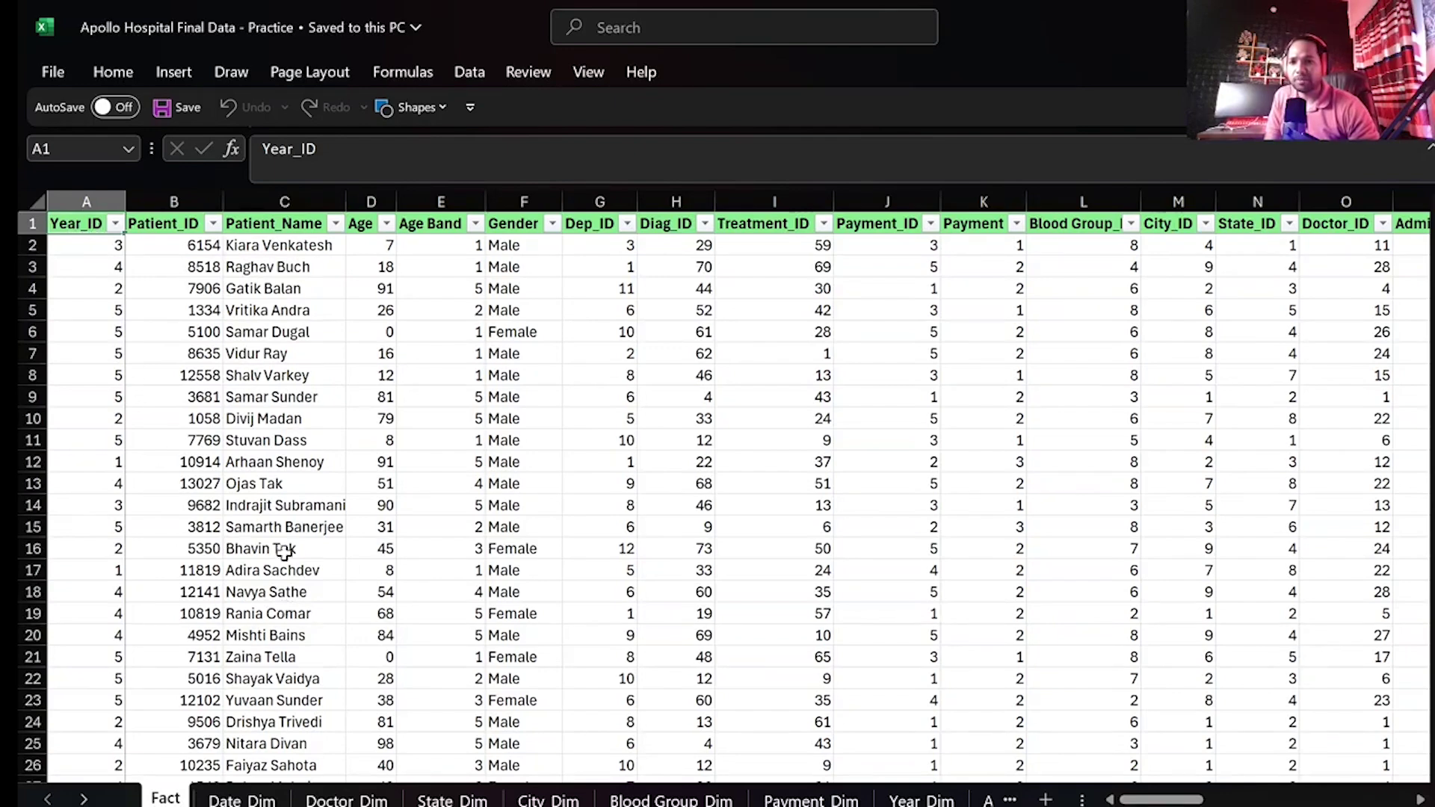
click(173, 223)
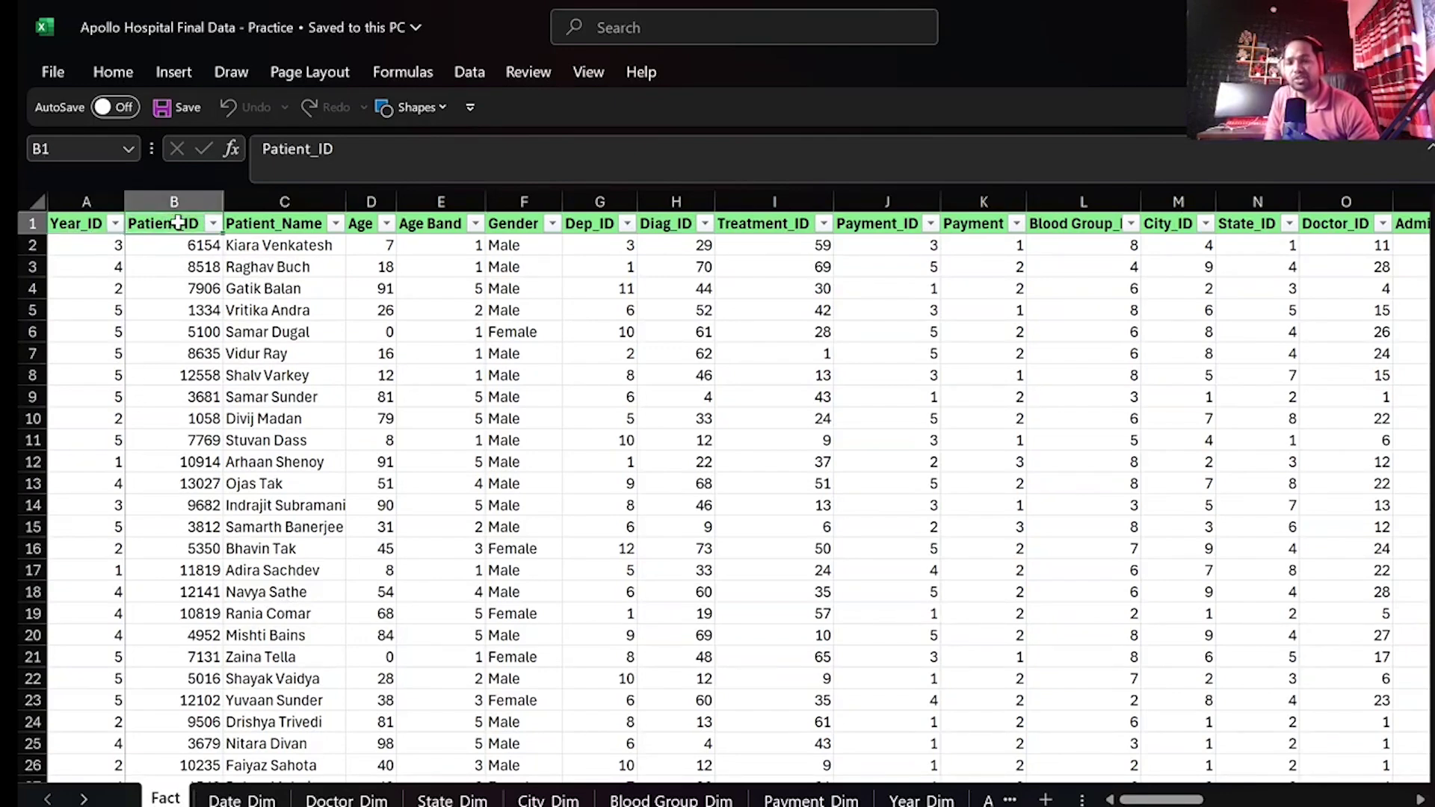
click(269, 223)
click(366, 226)
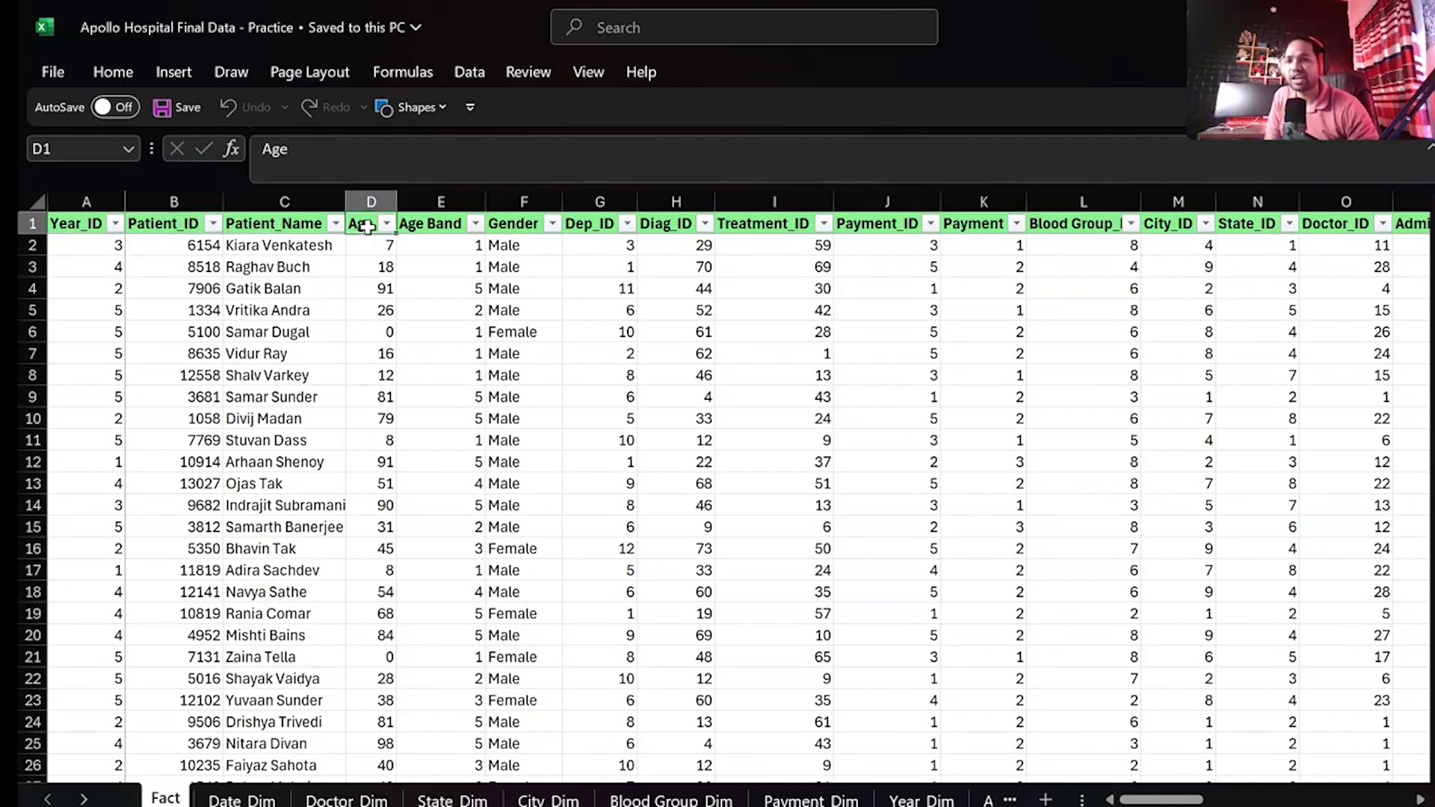
click(454, 228)
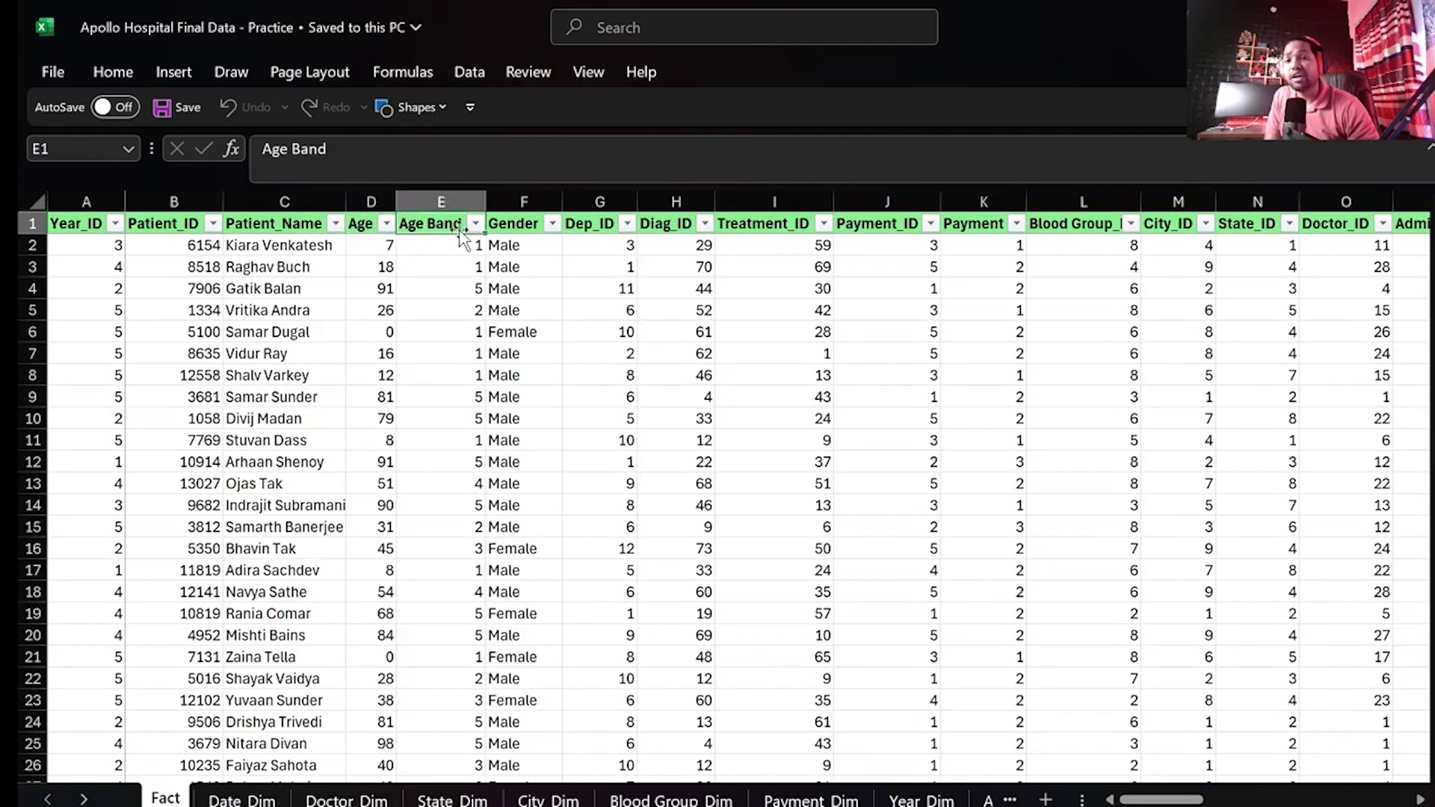
- Inspect the Age Band filter values without applying a filter, and continue across the headers to Treatment_ID
click(475, 224)
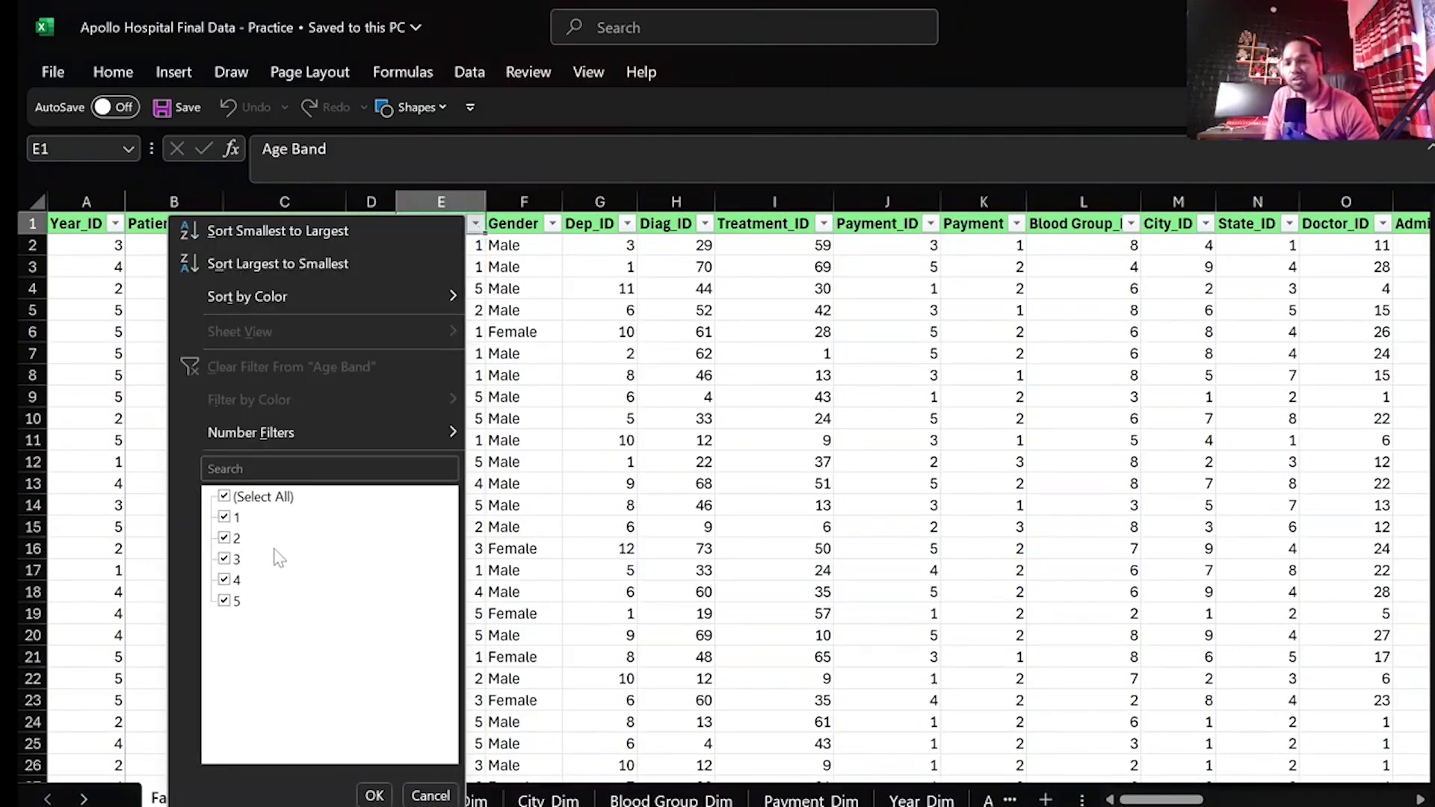
click(578, 494)
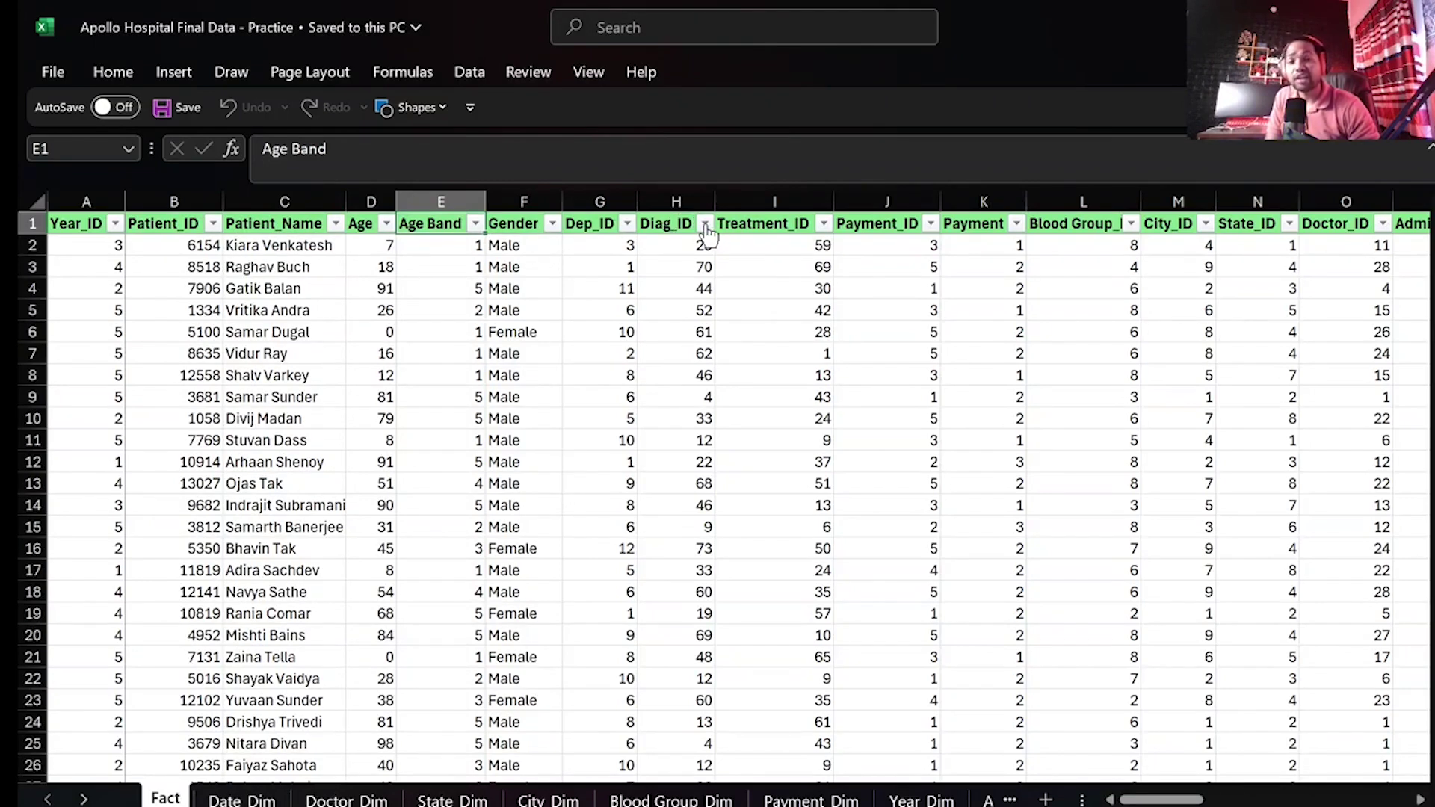
click(772, 220)
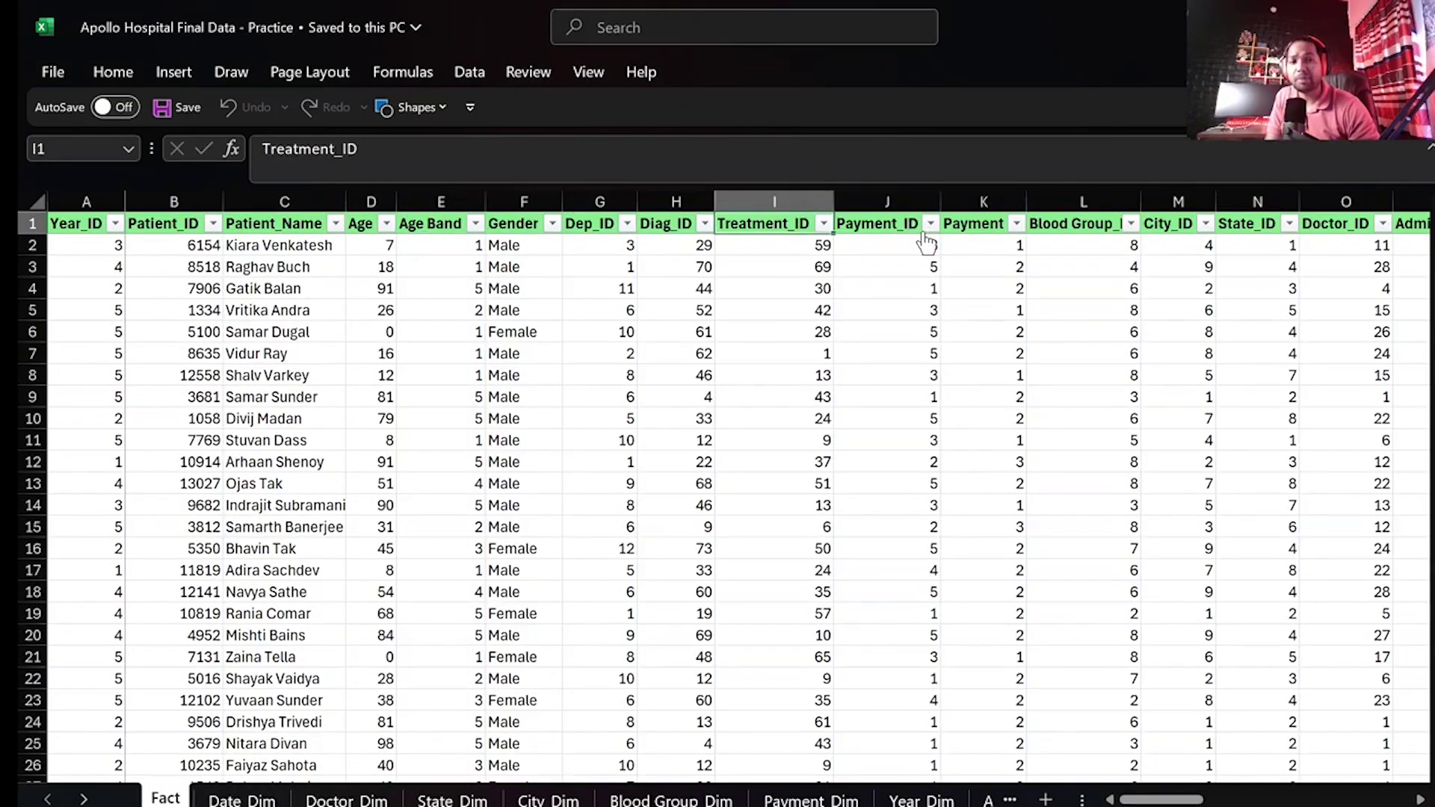
- Examine the Fact sheet's columns from Payment_ID through the admission, length-of-stay and treatment cost fields to Diagnostic_Test_Cost
scroll(984, 235, right, 4)
scroll(984, 235, right, 4)
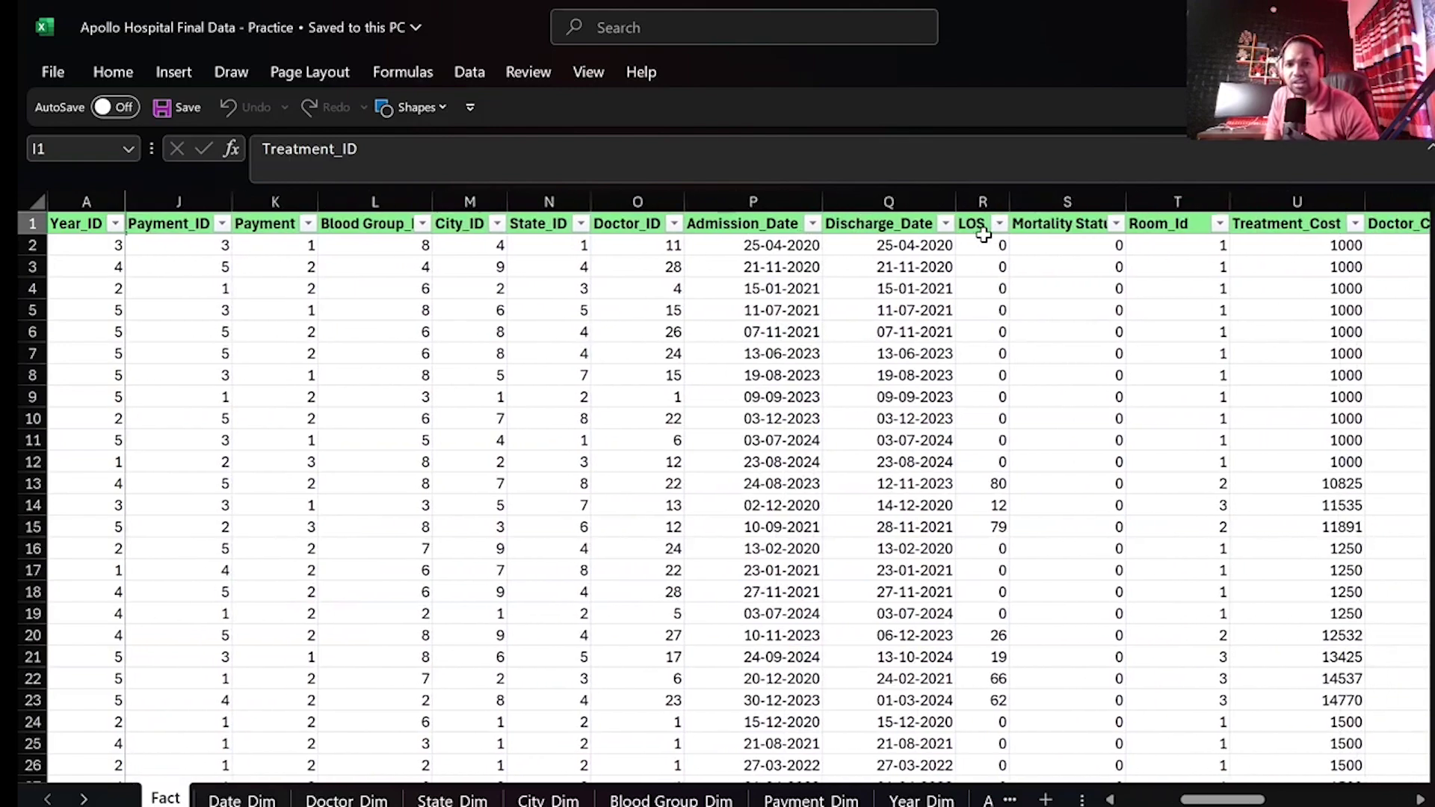
scroll(951, 245, right, 1)
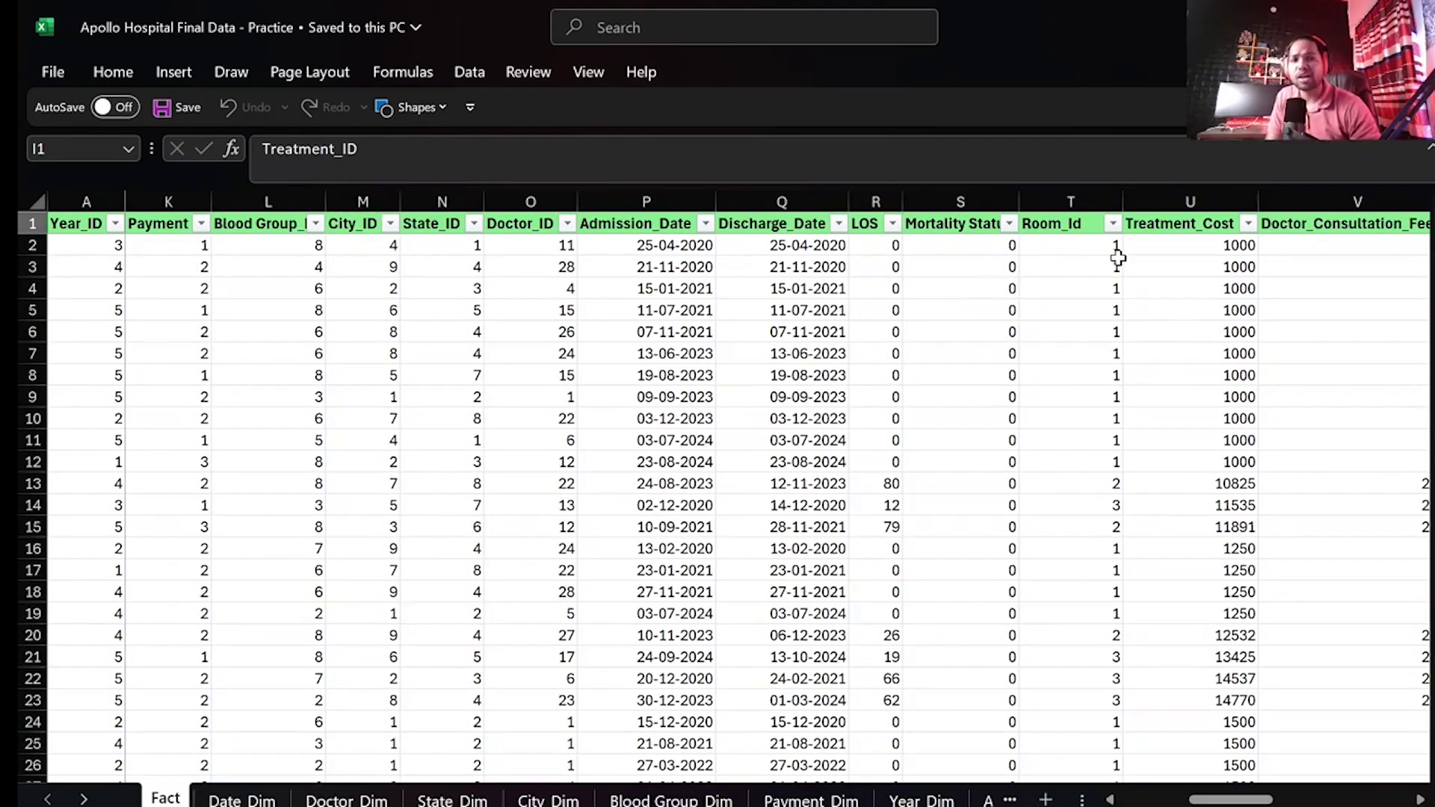
scroll(1214, 261, right, 3)
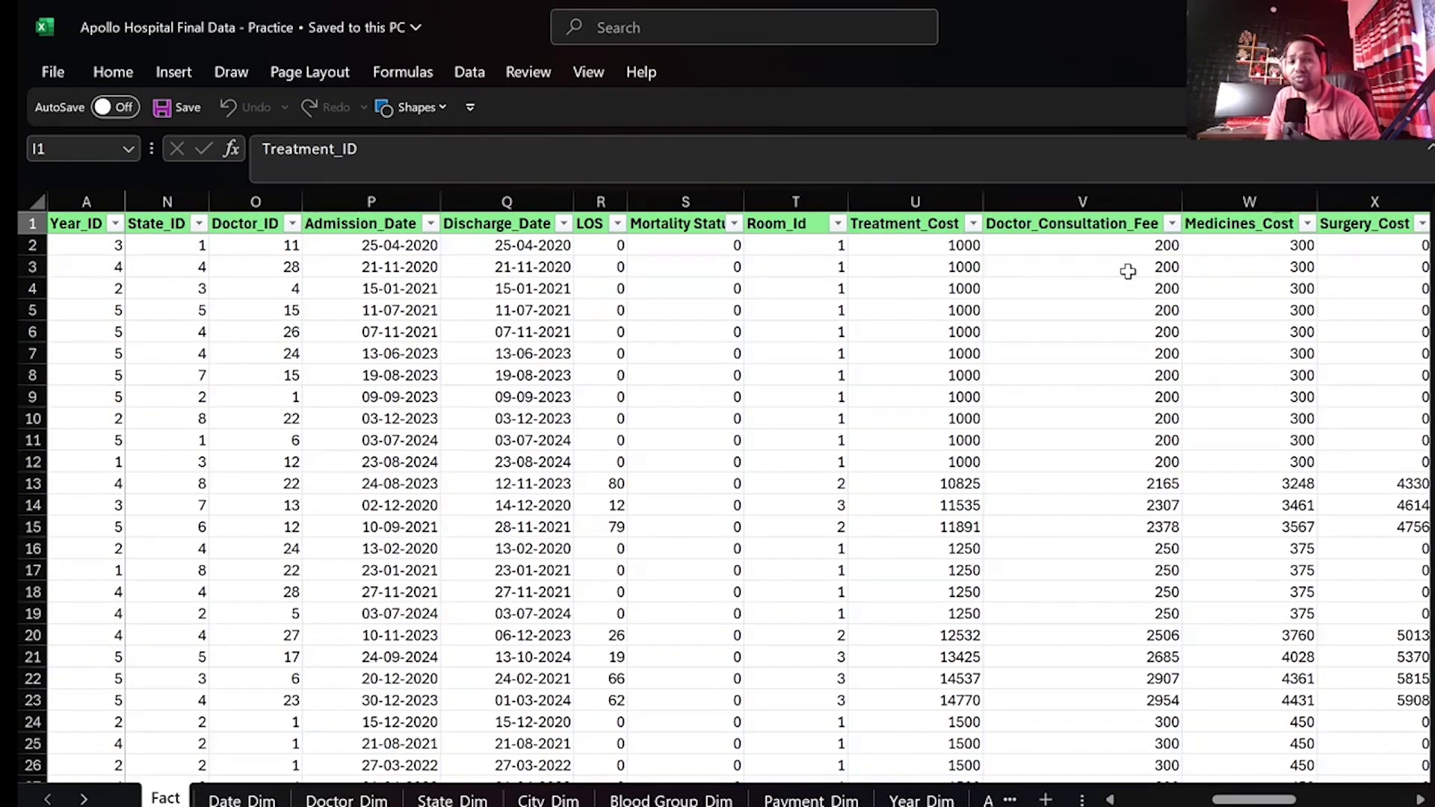
scroll(1127, 271, right, 2)
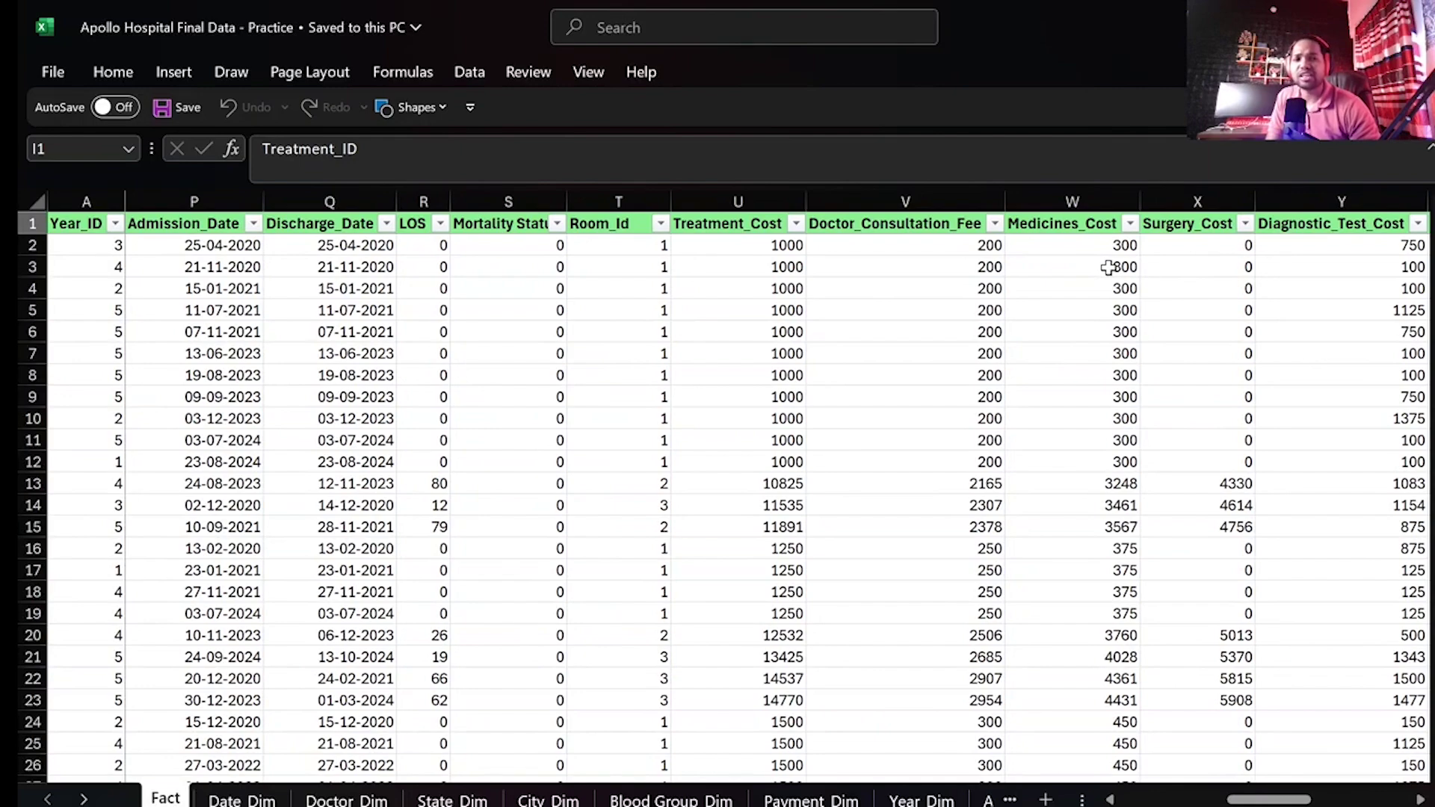
- Examine the remaining Fact columns, from Visited on Follow Up through the staff, revenue and profit fields to UID_Dep
scroll(1189, 262, right, 2)
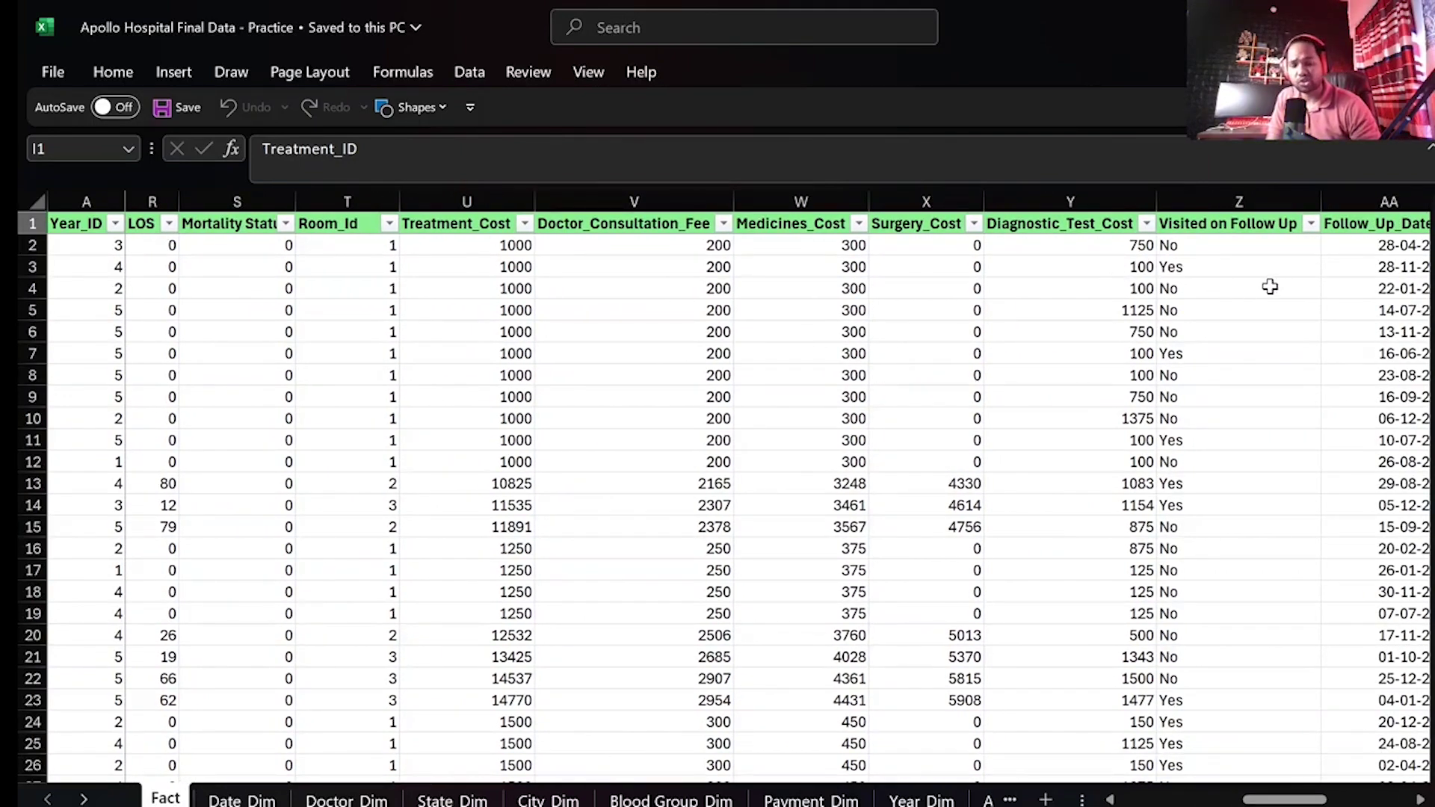
scroll(1270, 287, right, 2)
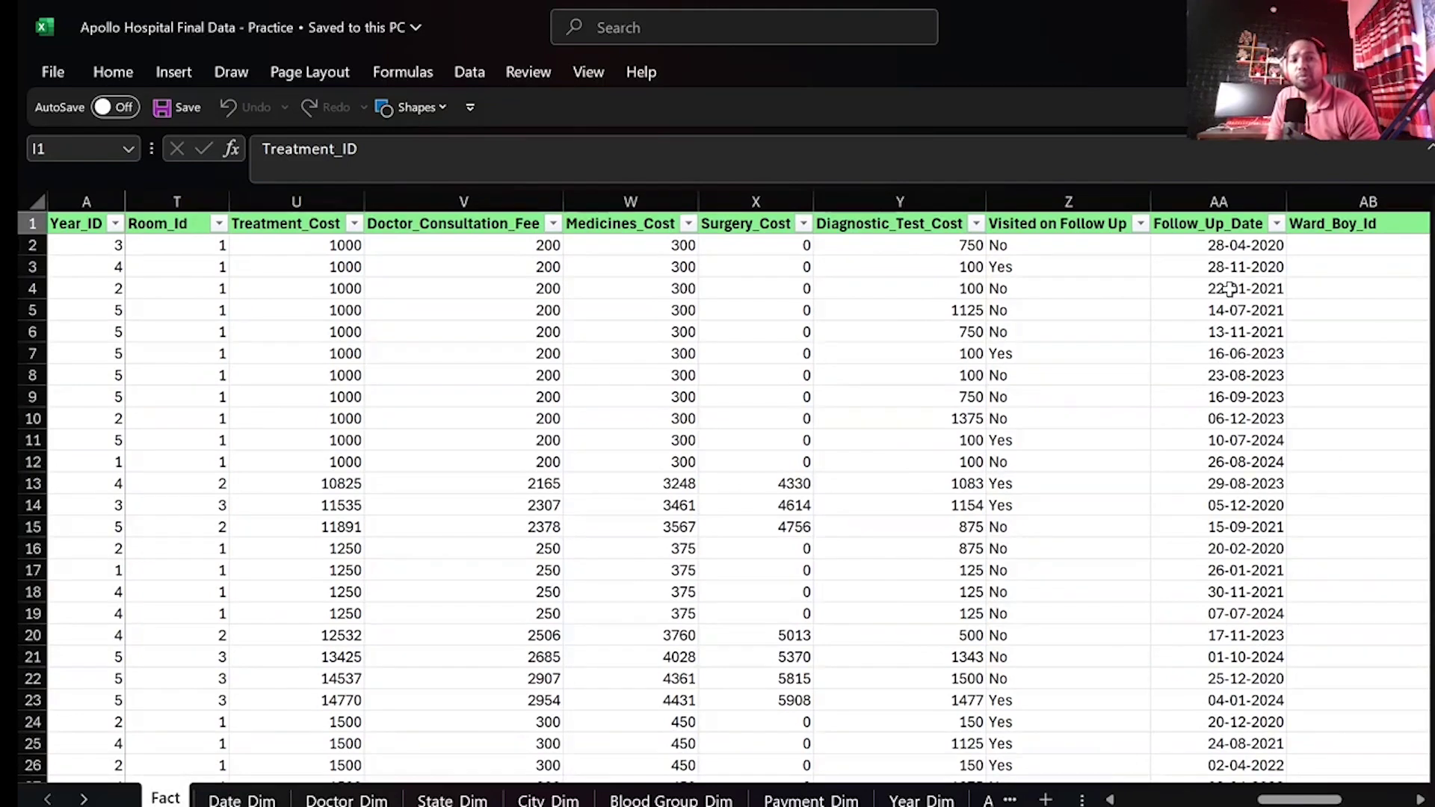
scroll(1229, 289, right, 2)
scroll(1229, 289, right, 1)
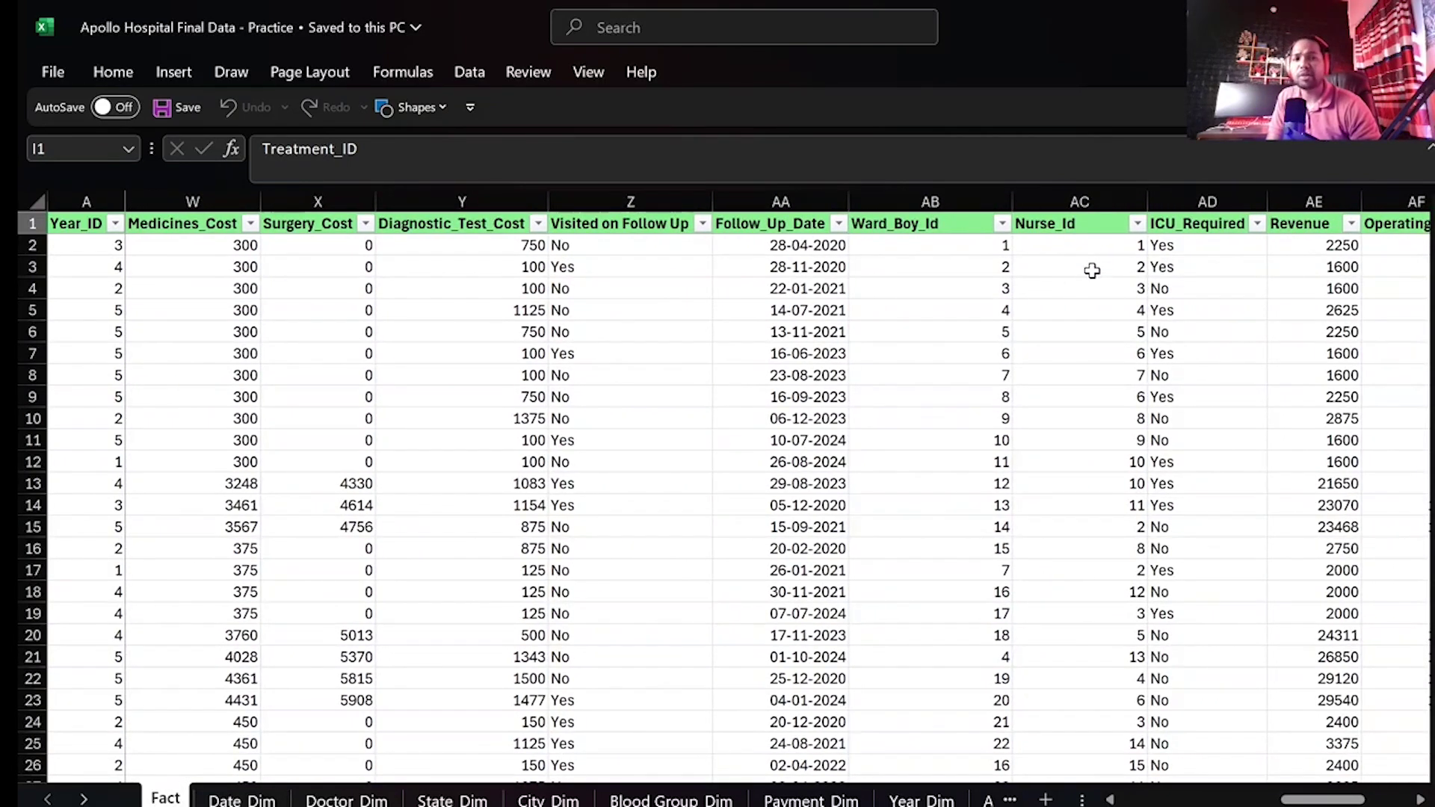
scroll(1329, 289, right, 3)
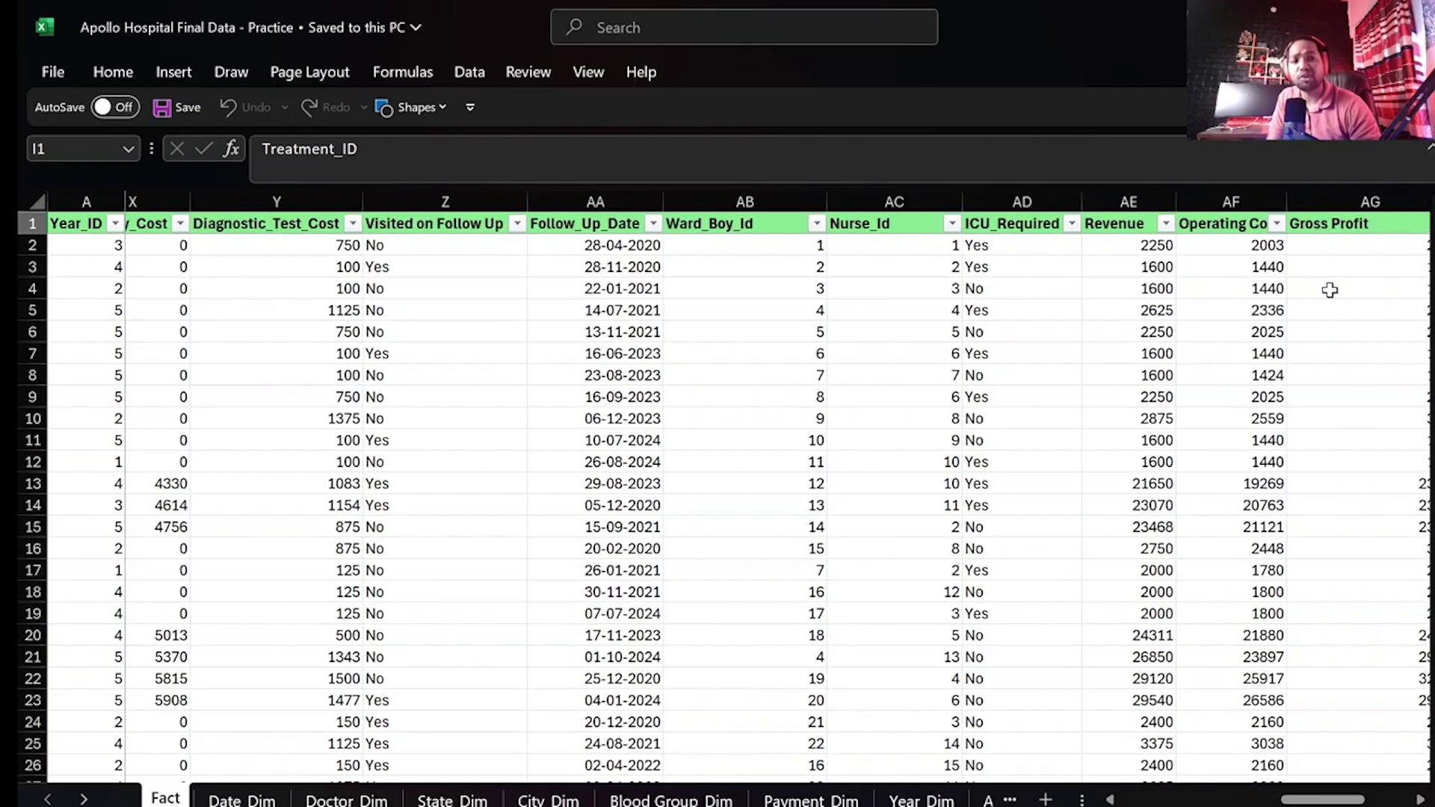
scroll(1259, 286, left, 1)
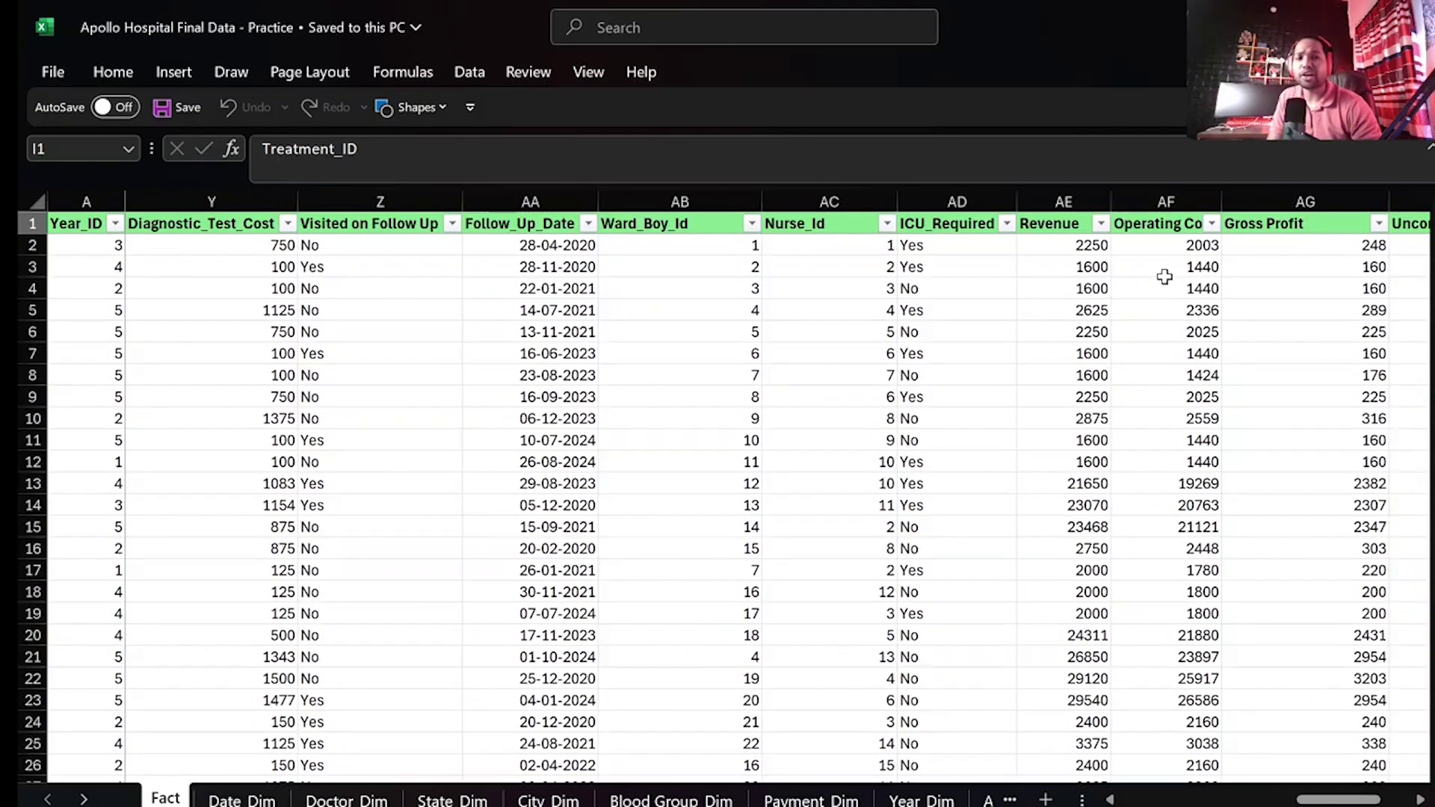
scroll(1390, 268, right, 2)
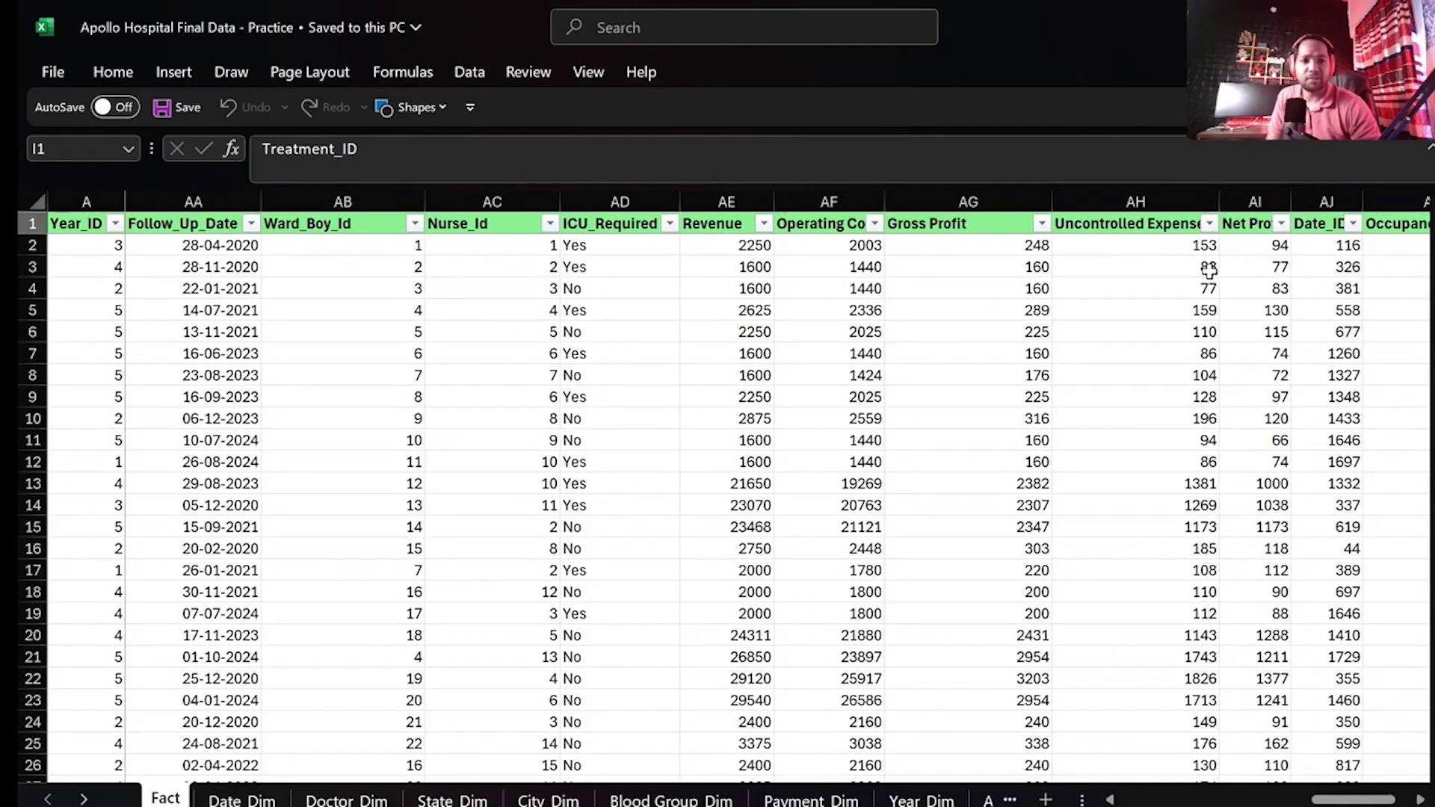
scroll(1316, 263, right, 2)
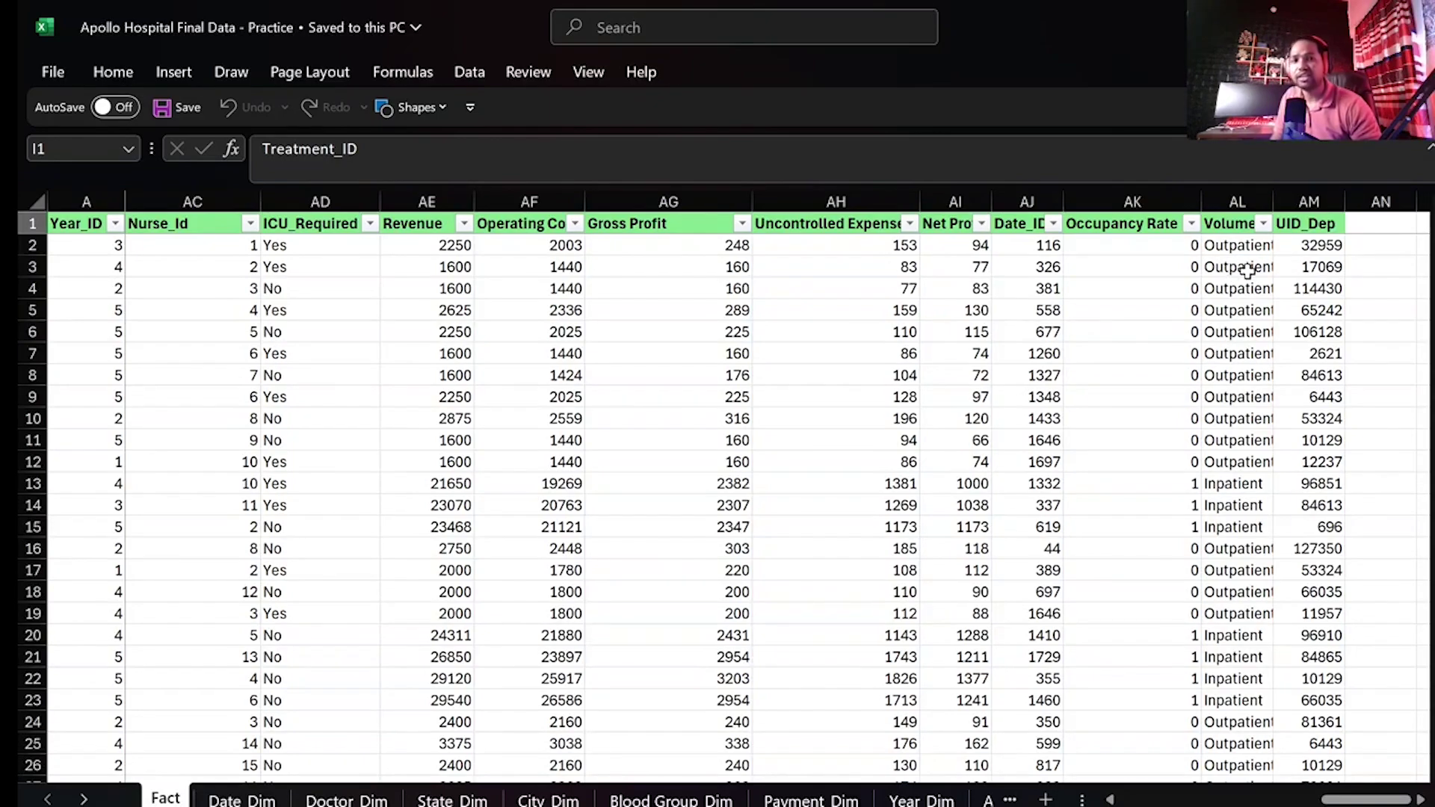
- Go back toward the Fact sheet's earlier columns, and view the Date_Dim and Doctor_Dim sheets
scroll(500, 327, left, 10)
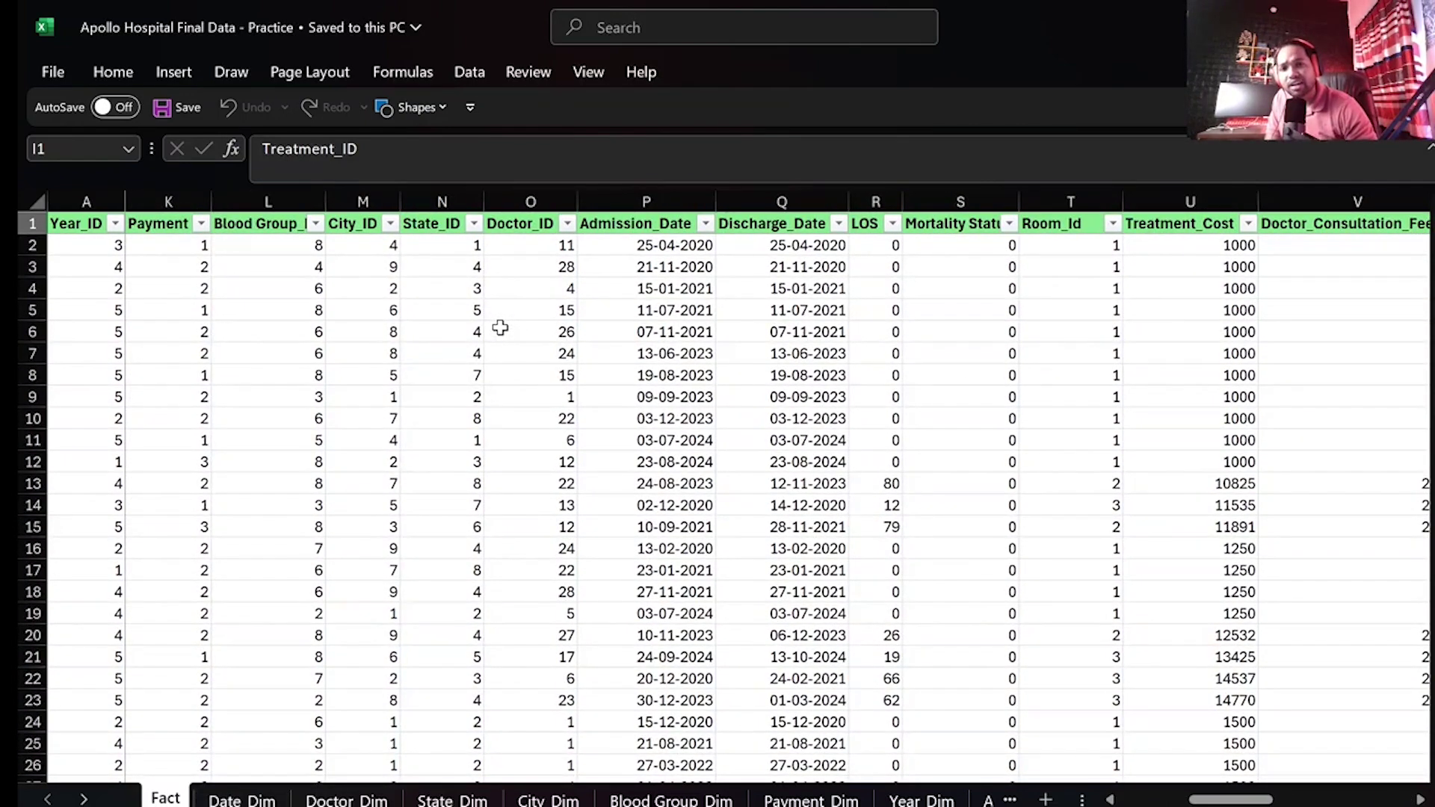
click(242, 798)
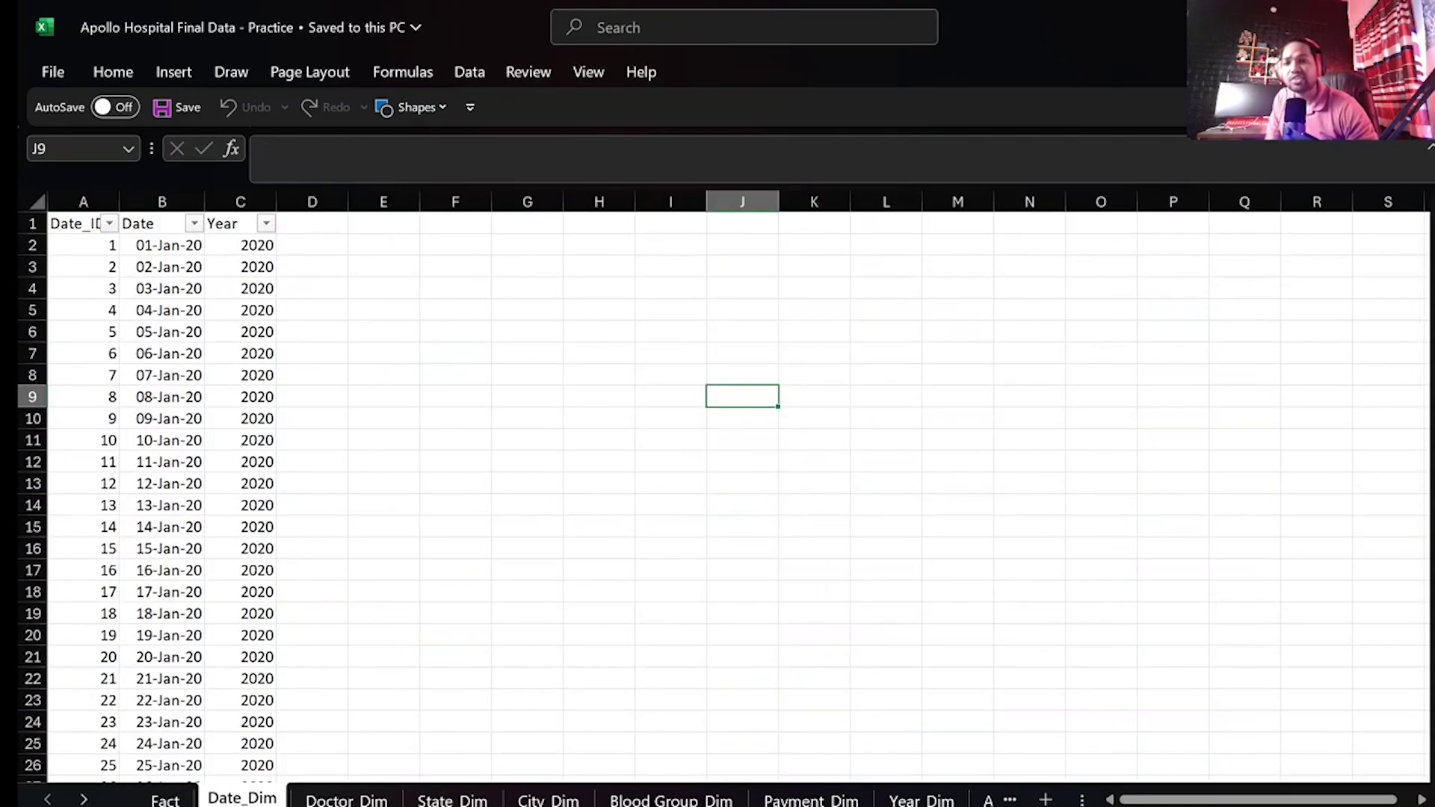
click(361, 798)
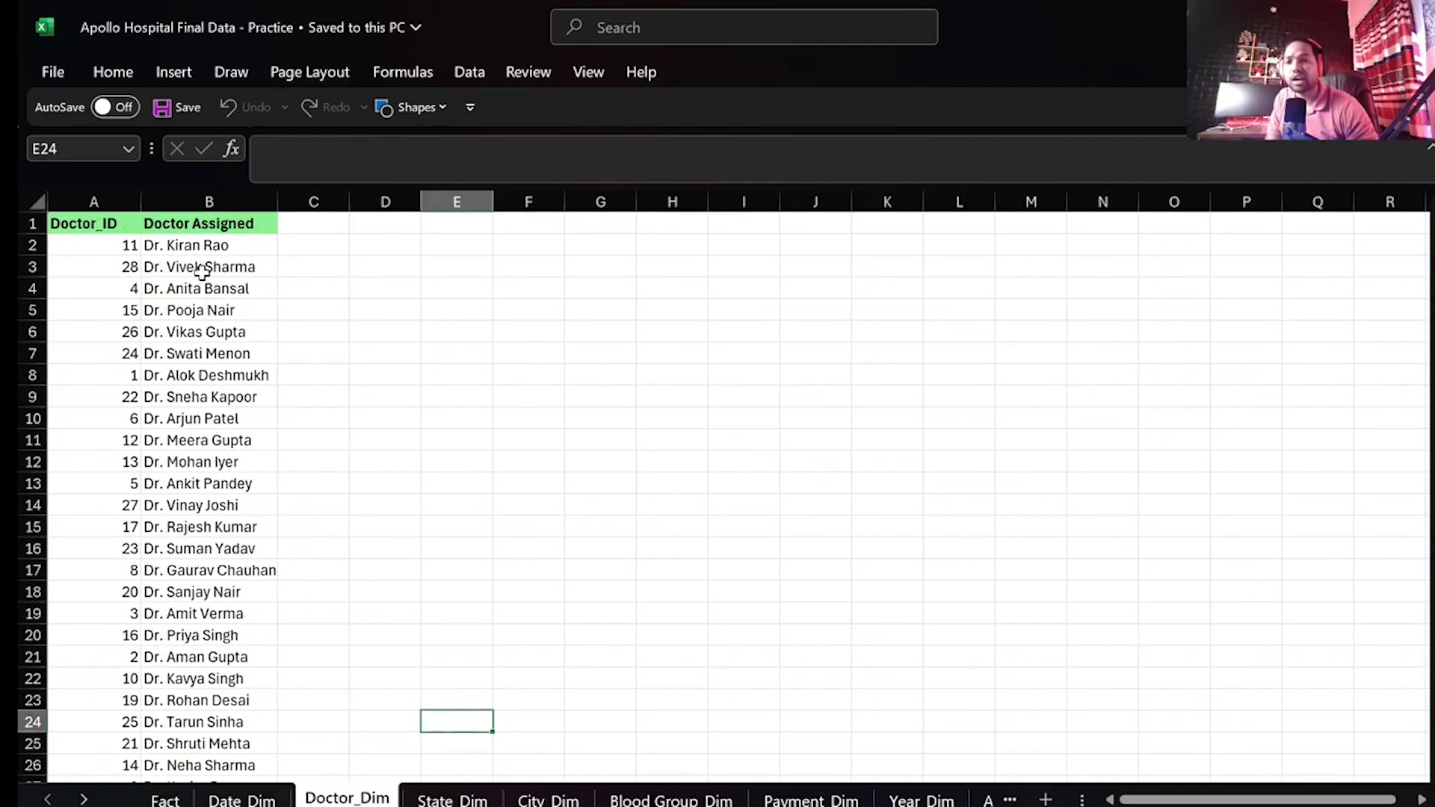
- Look through the Doctor_Dim list, and view the State_Dim, City_Dim, Blood Group_Dim, Payment_Dim and Year_Dim sheets
scroll(224, 515, down, 6)
scroll(246, 523, up, 6)
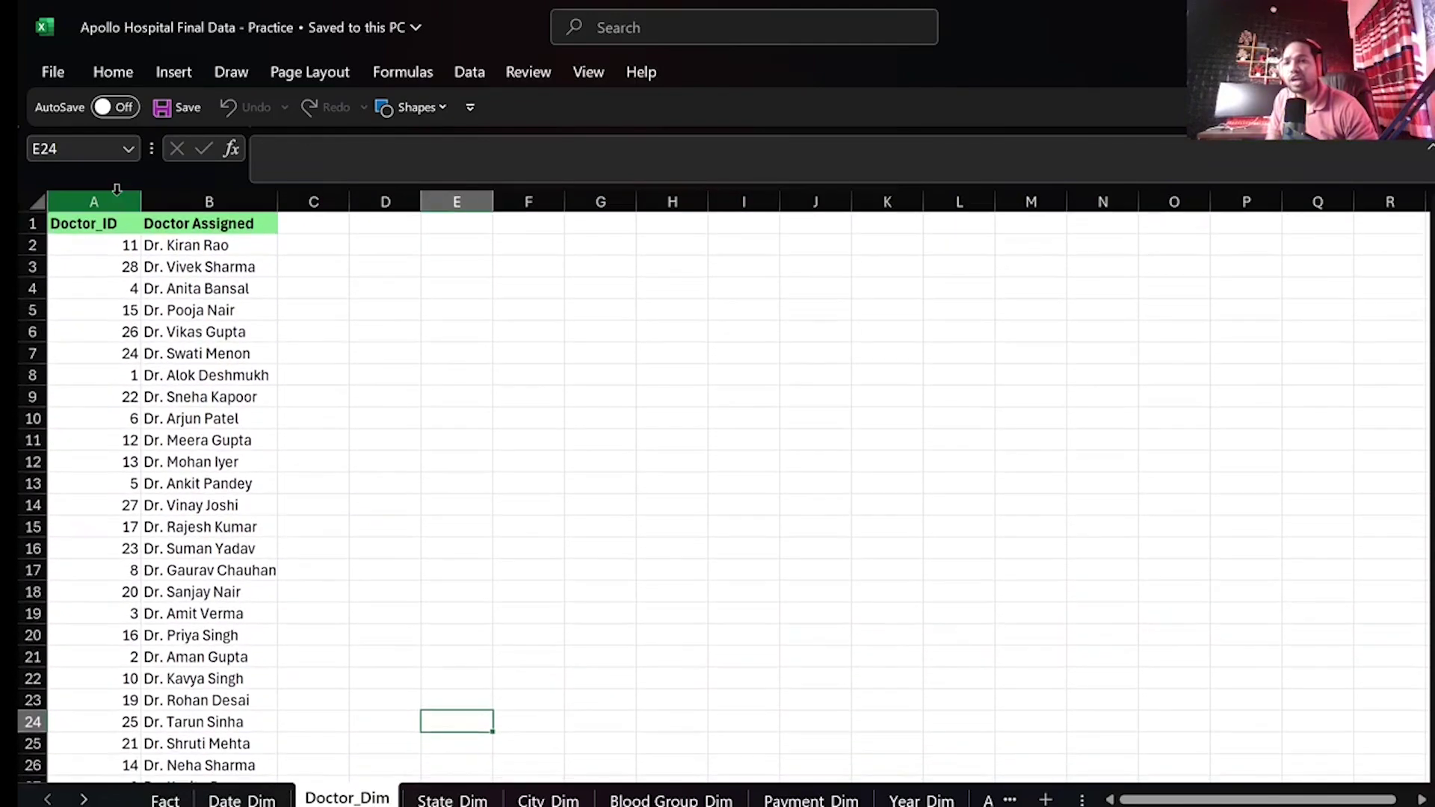
click(449, 798)
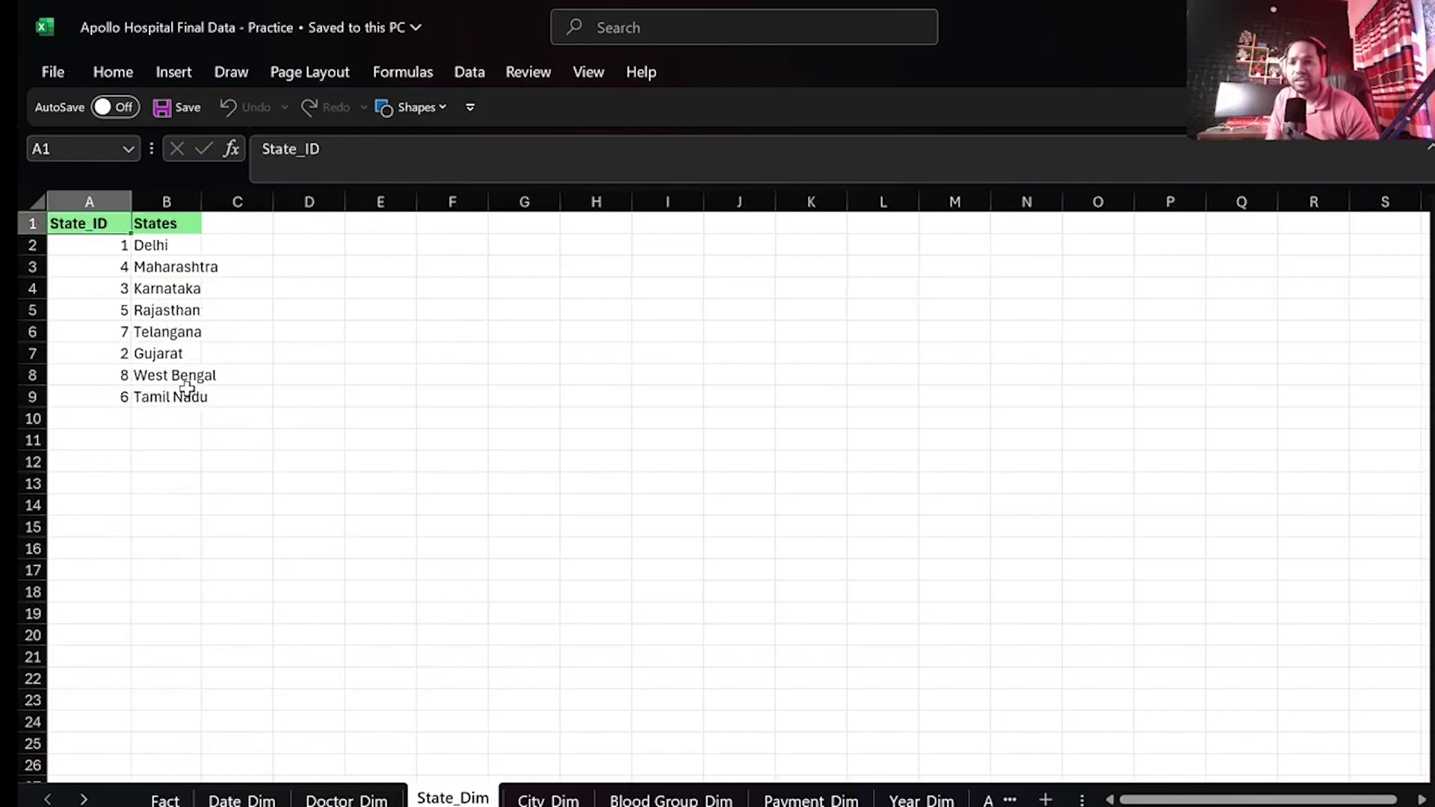
click(548, 799)
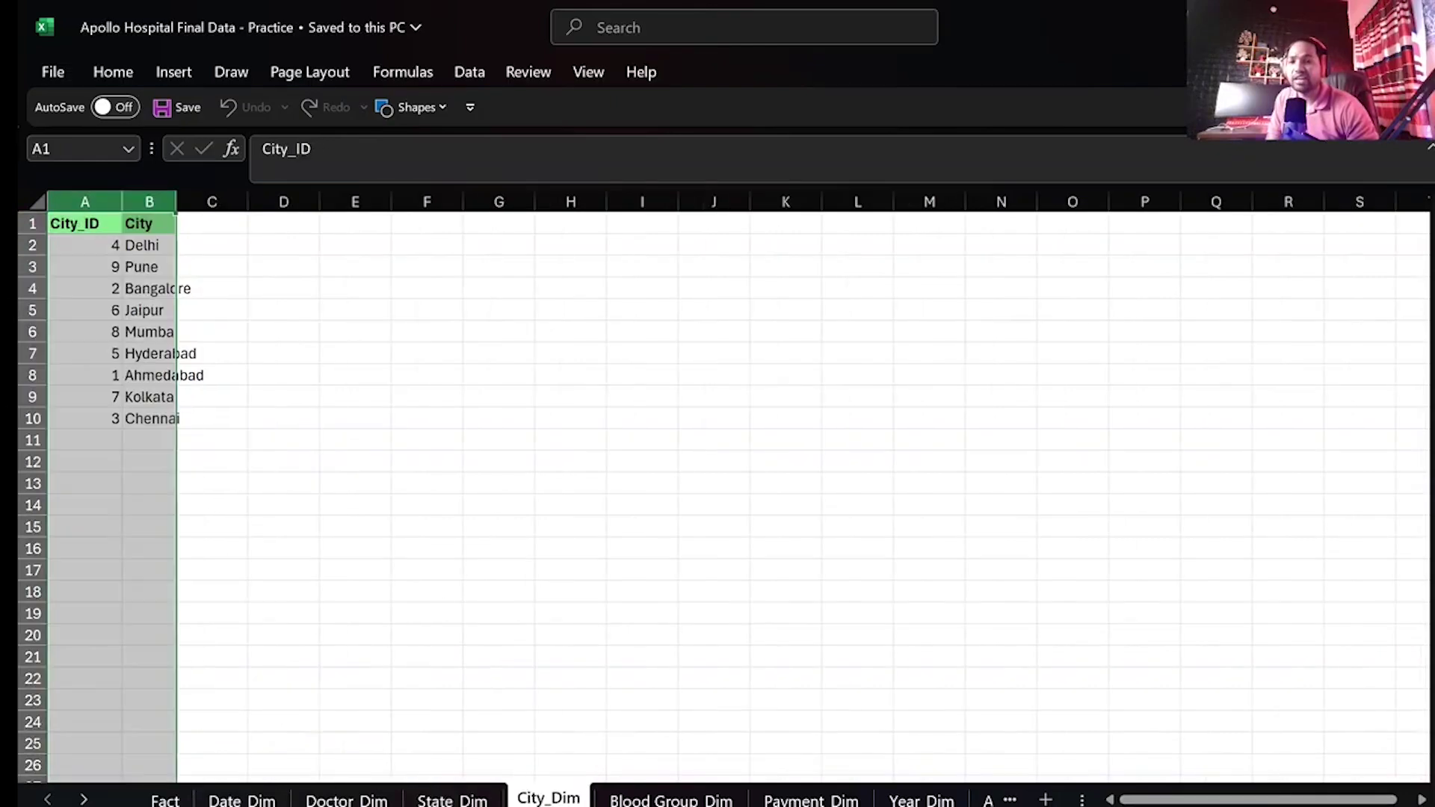
click(702, 800)
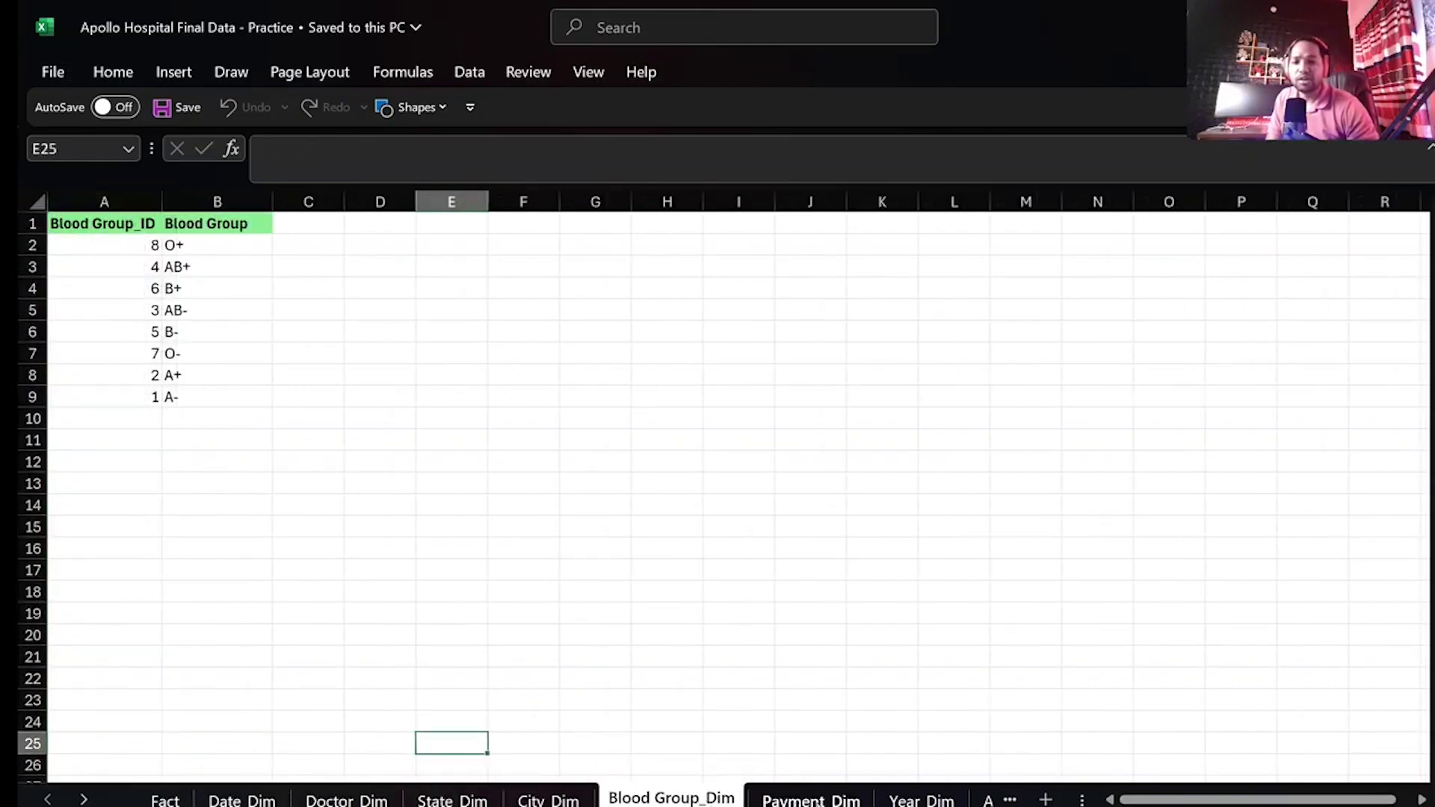
click(811, 800)
click(921, 800)
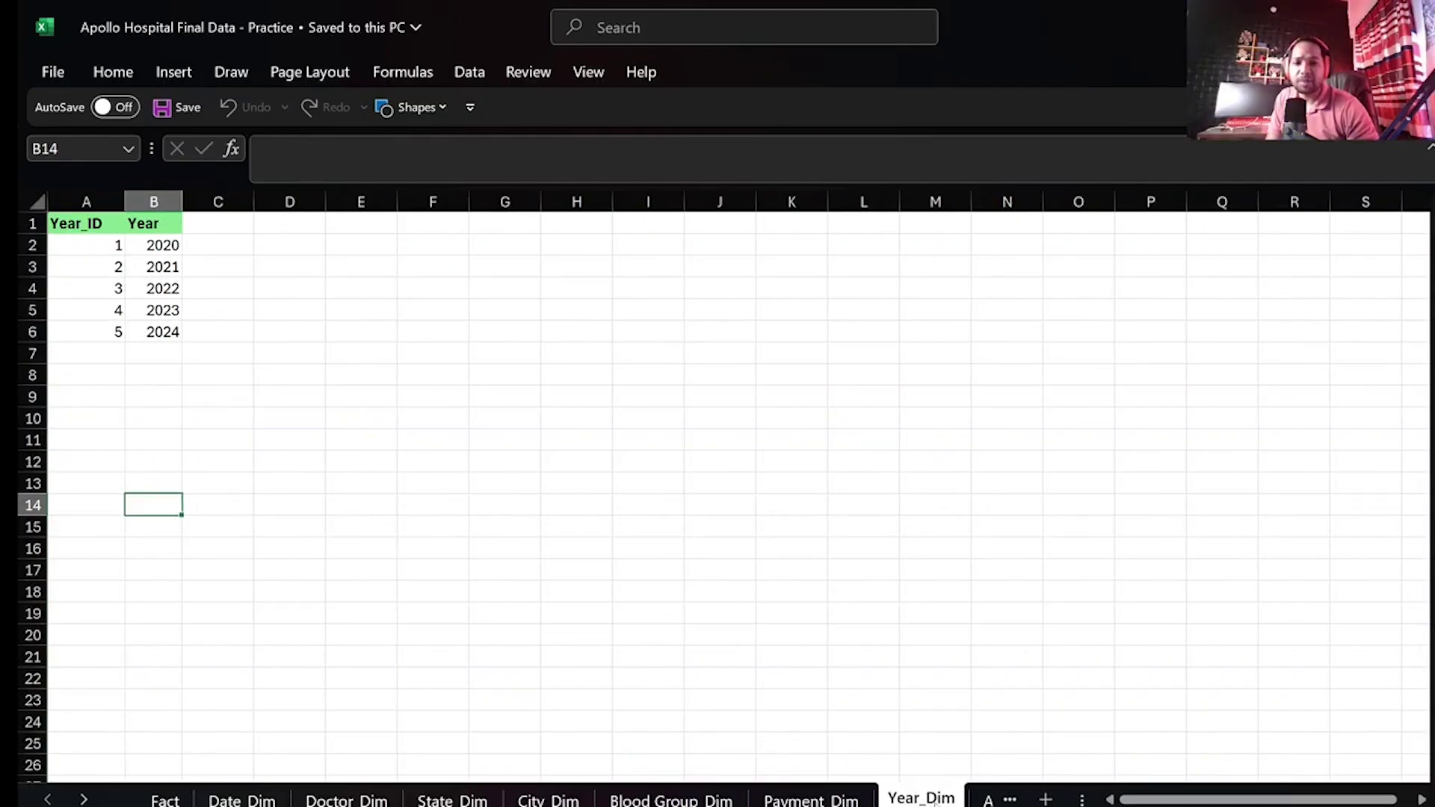
- View the Age_Dim, Department_Dim and Diagnosis_Dim sheets, and return to the Date_Dim sheet
key(ctrl+Page_Down)
key(ctrl+Page_Down)
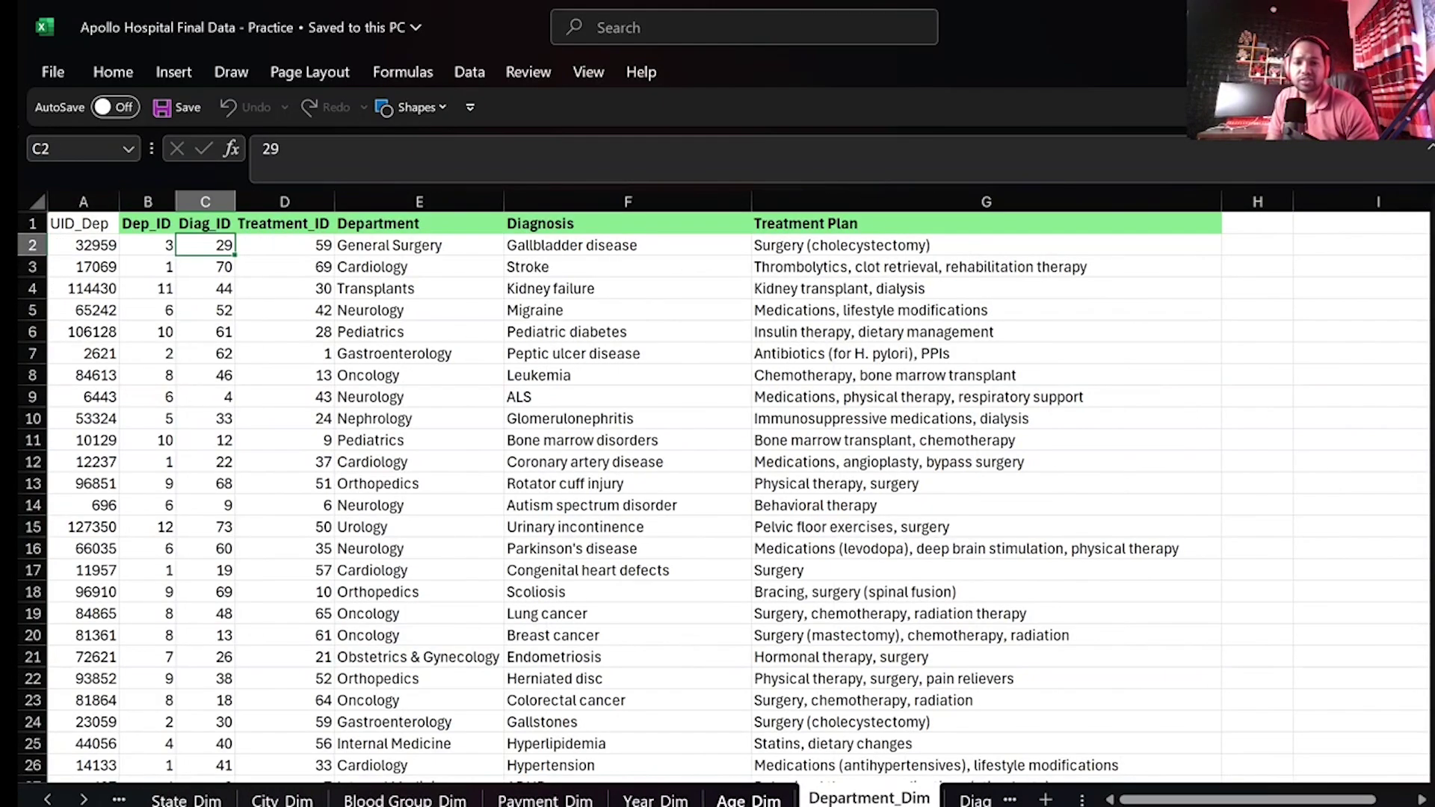
key(ctrl+Page_Down)
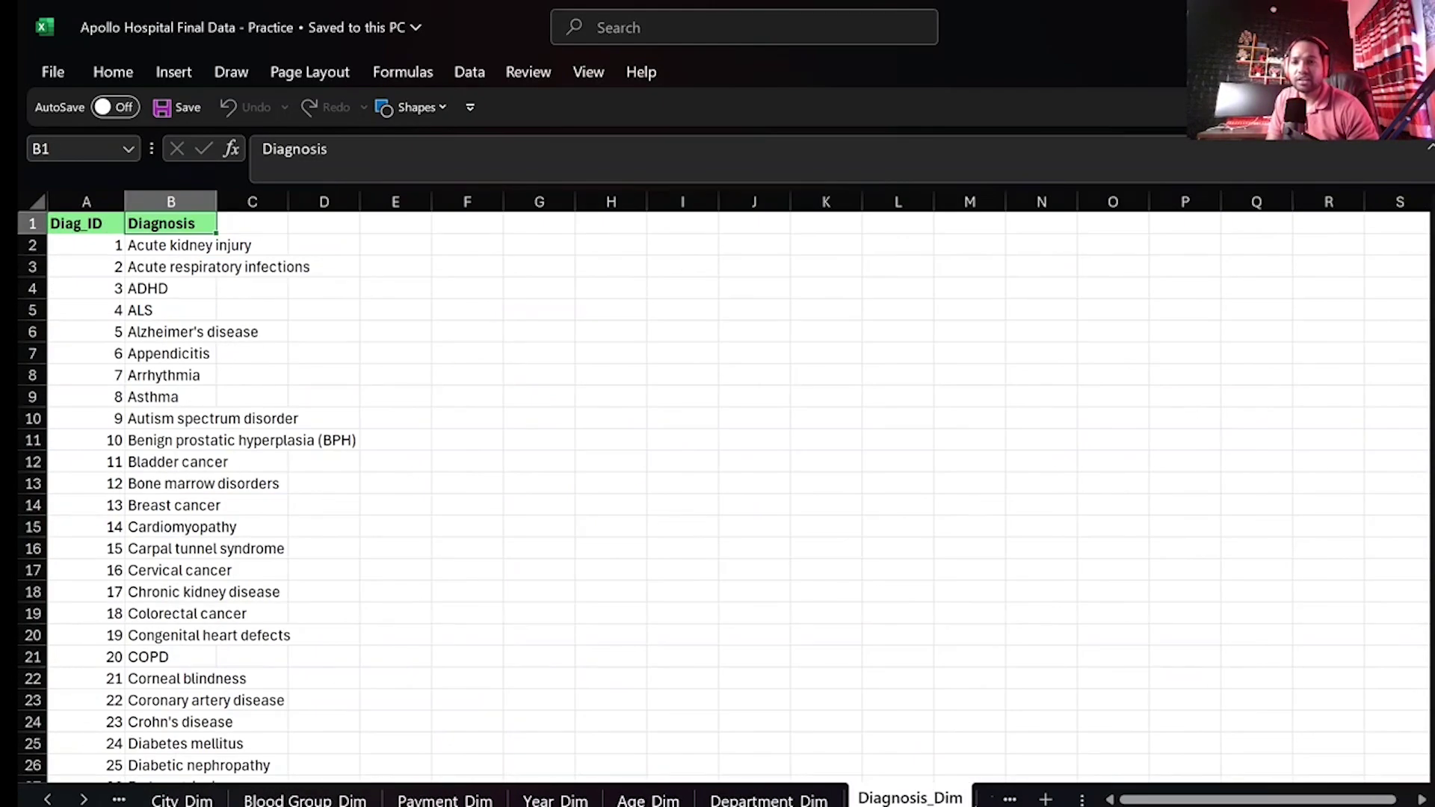
click(49, 800)
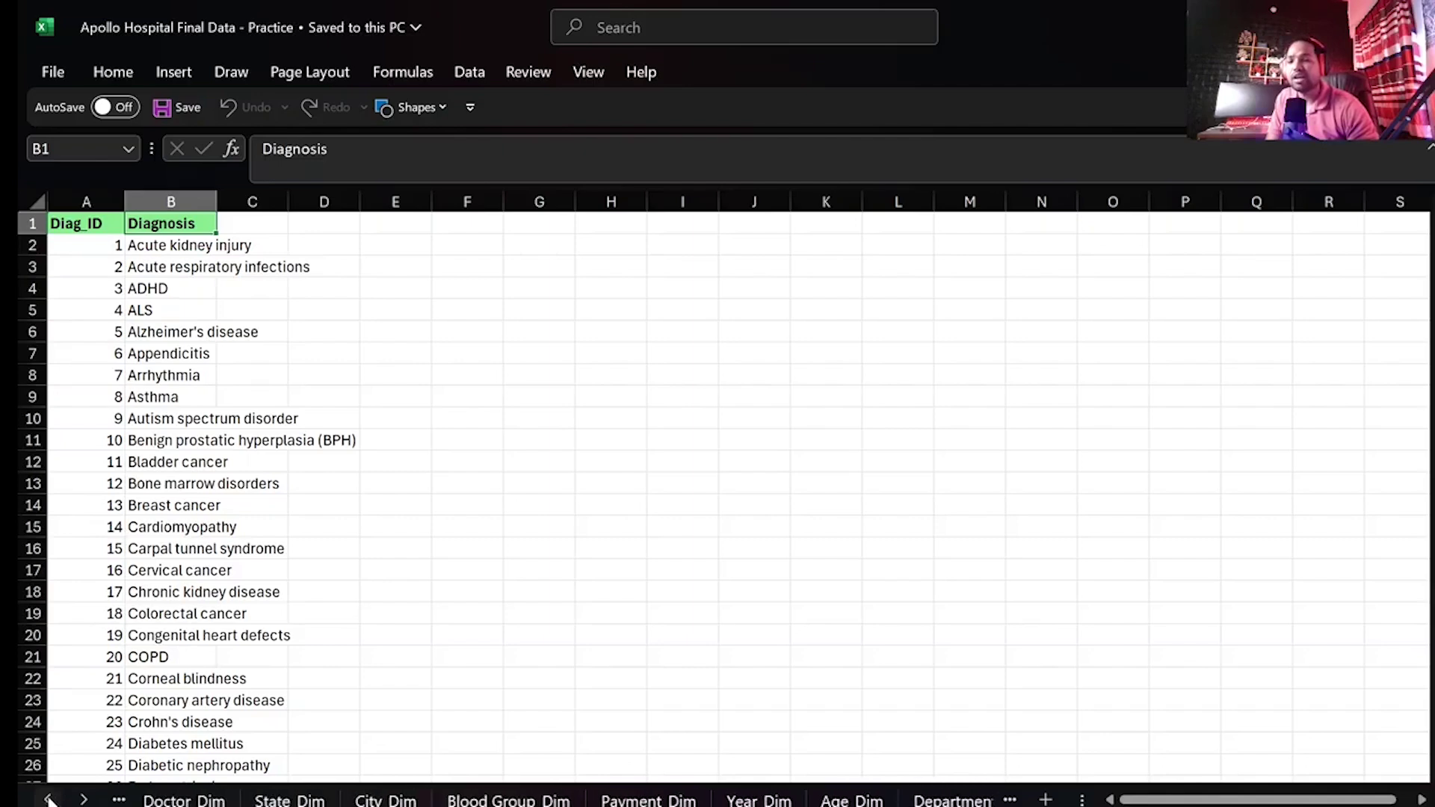
click(49, 799)
click(754, 486)
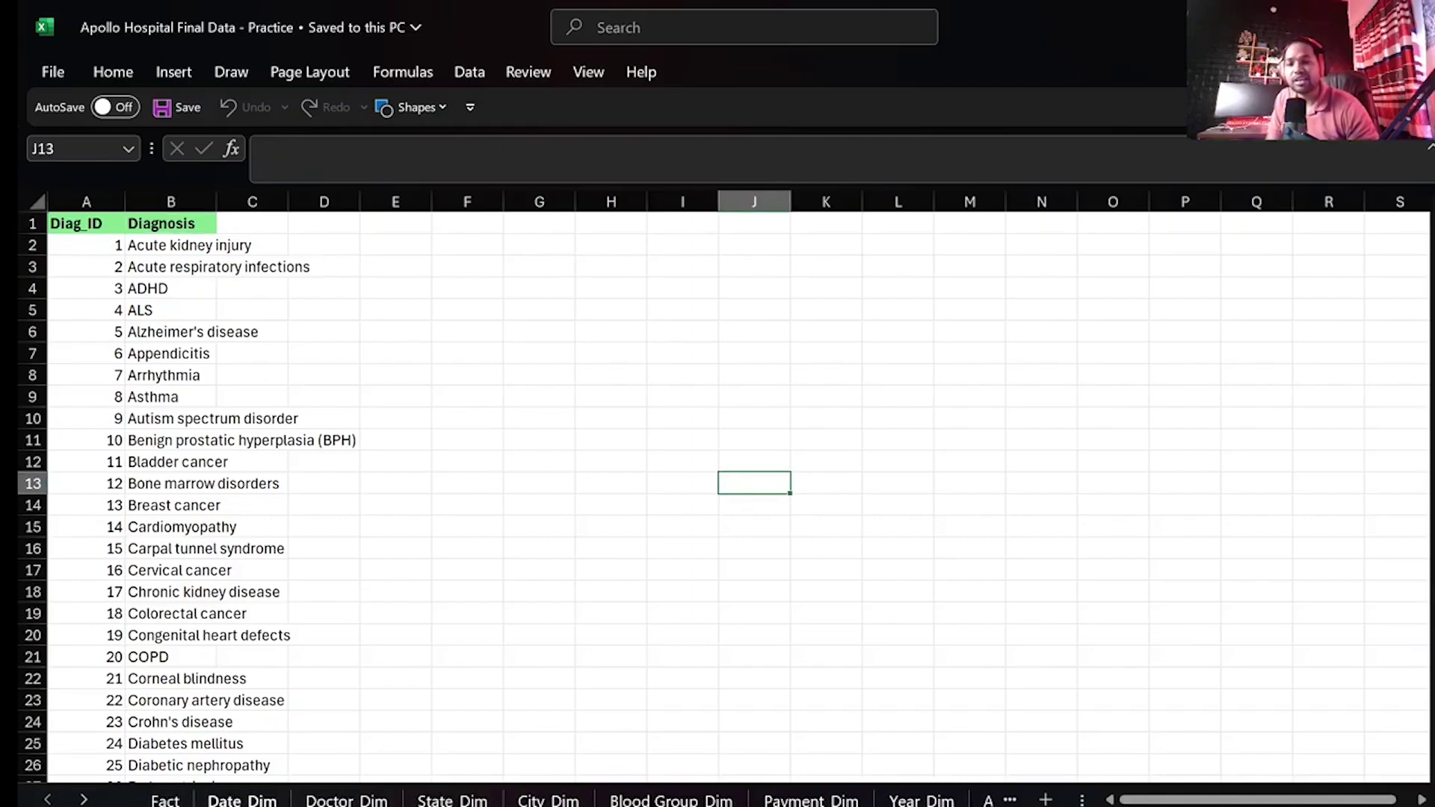
click(243, 800)
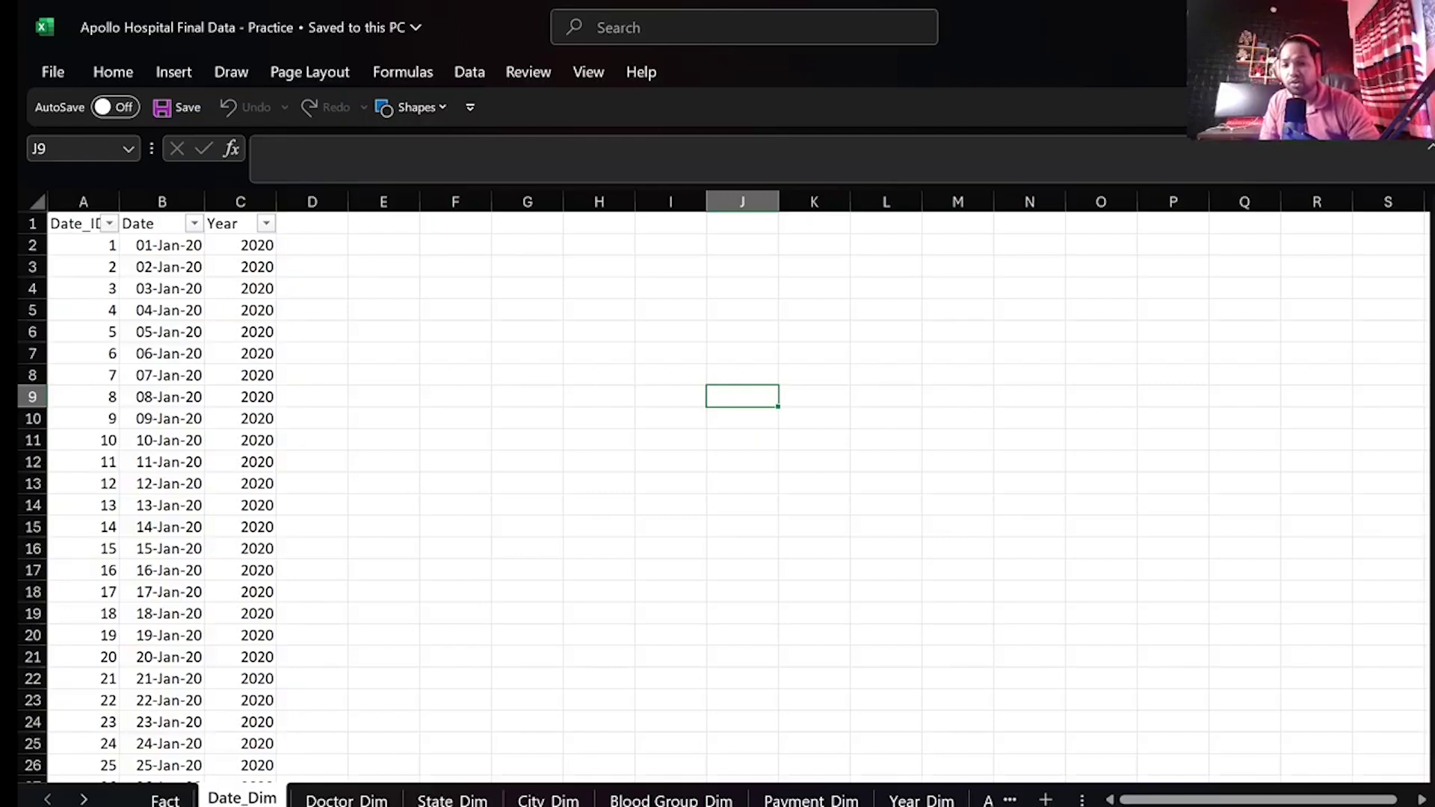
- Switch to the Chrome browser and open chatgpt.com in a new tab
click(514, 800)
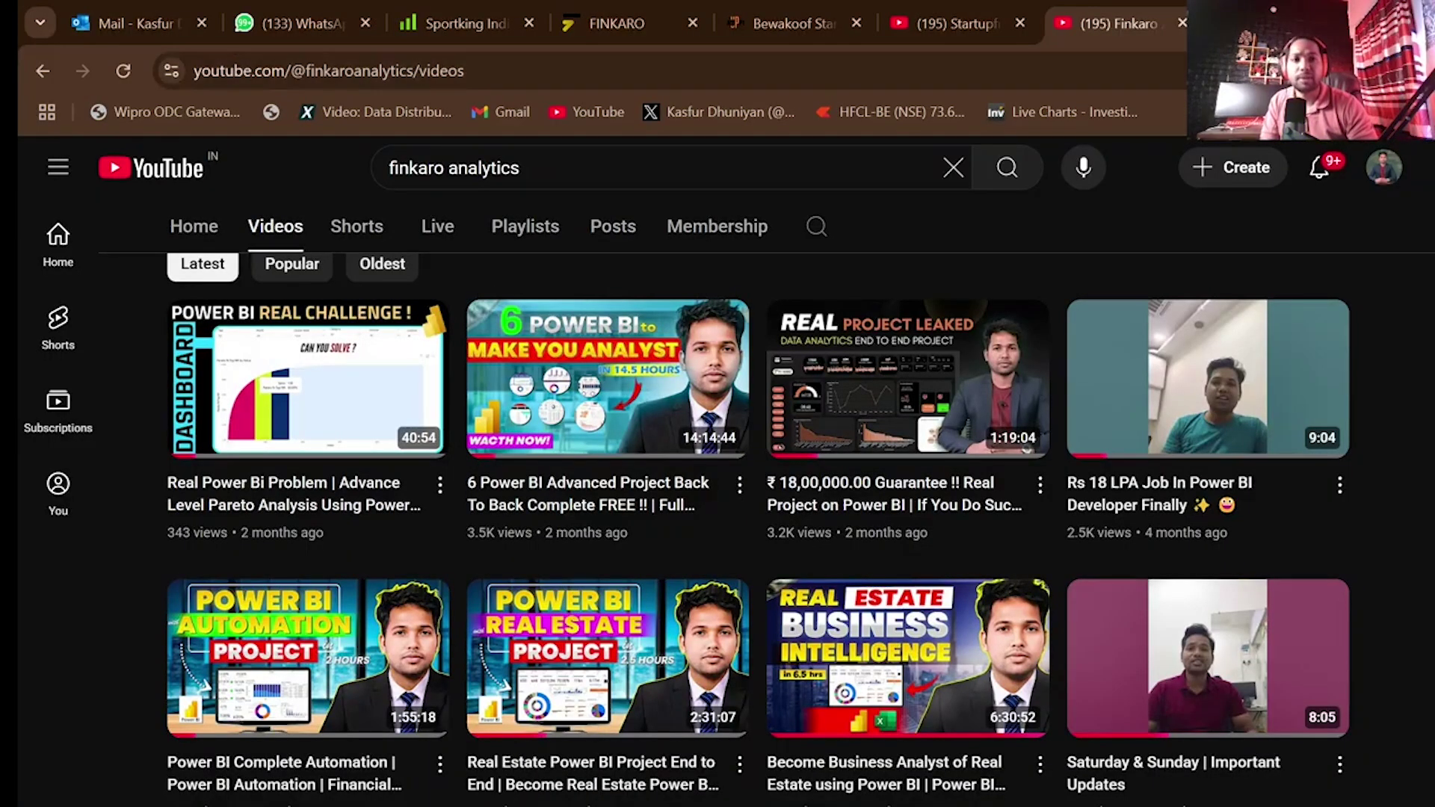
key(ctrl+t)
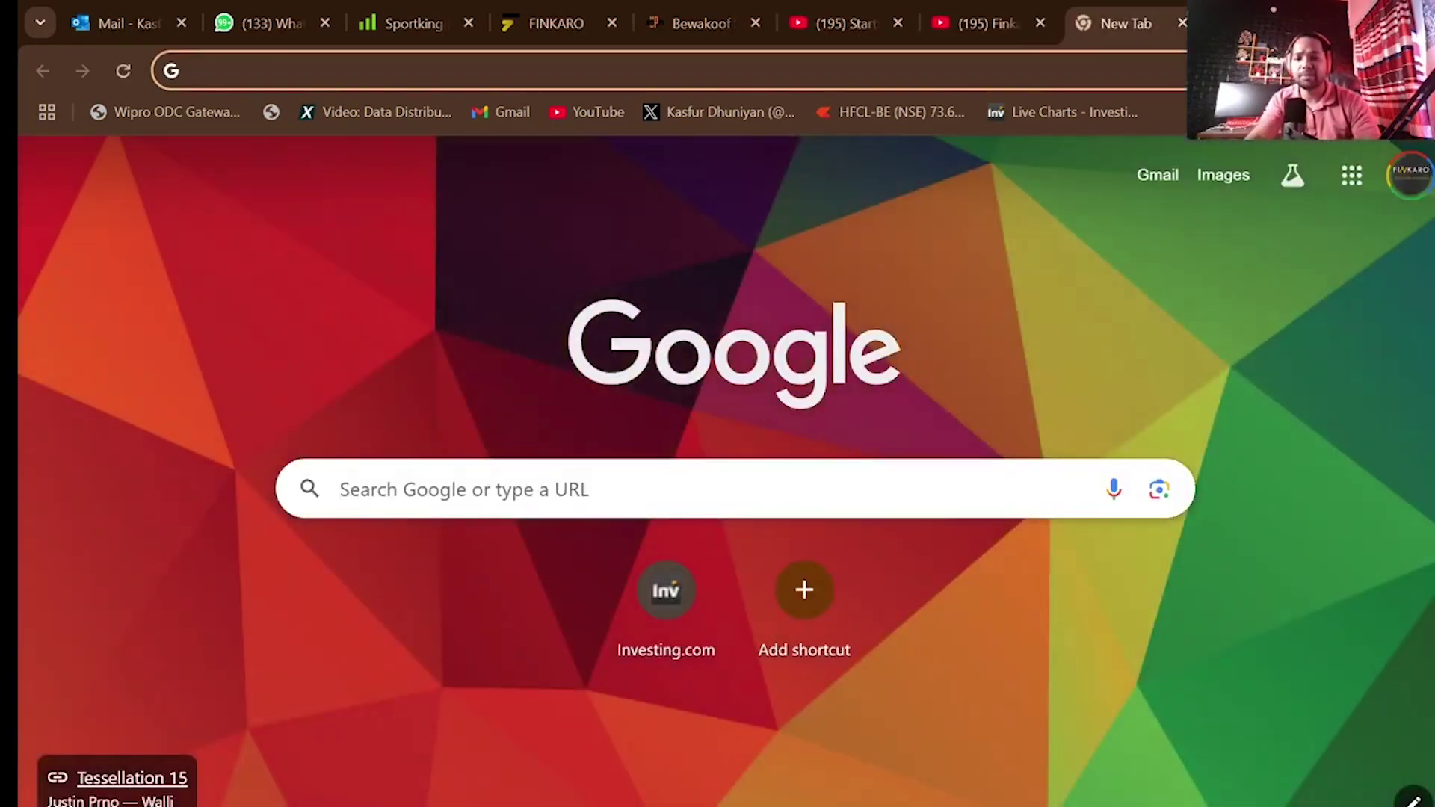
text(chatgpt.com)
key(Return)
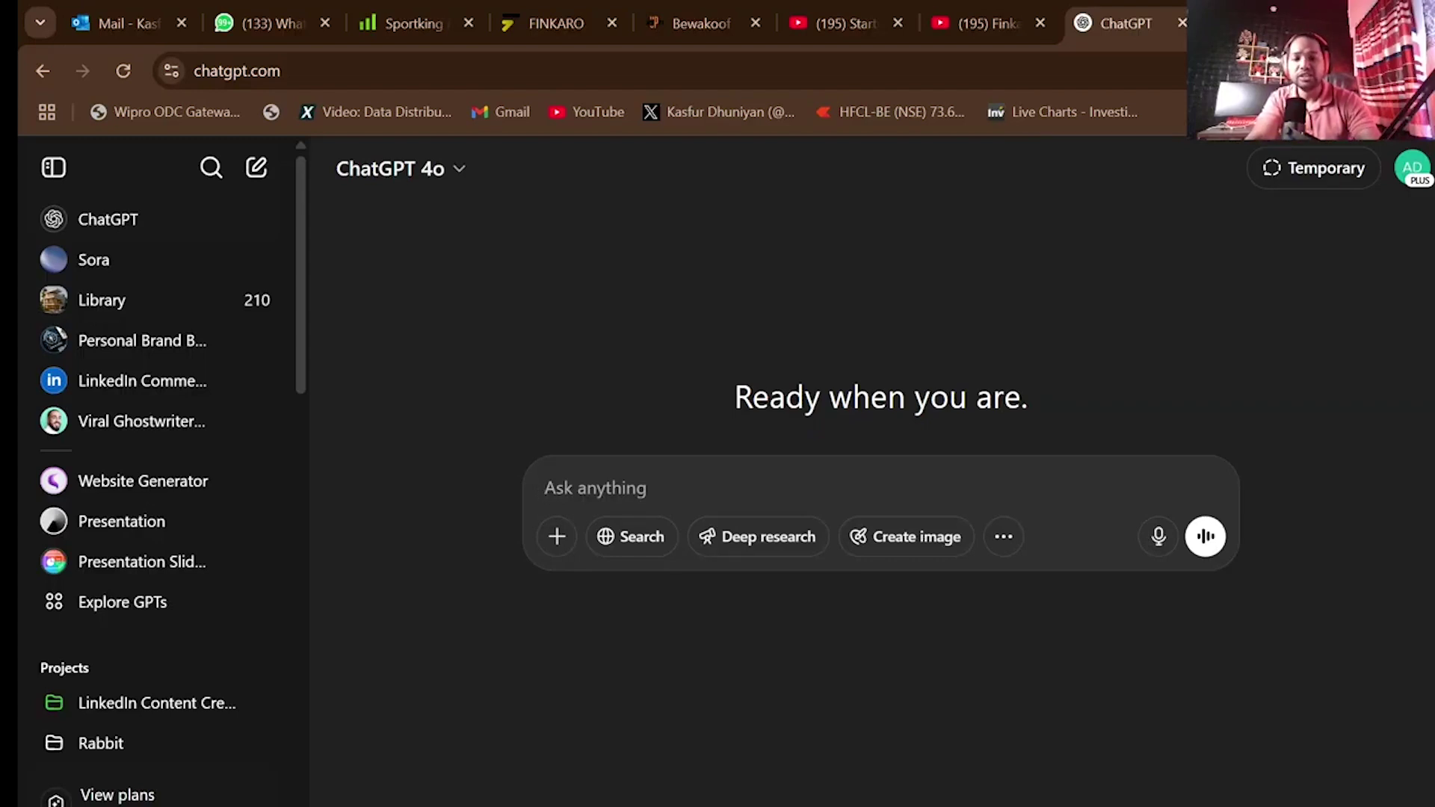
- Ask ChatGPT "what are the advanced kpi should be derived for hospital in power bi"
text(h)
key(BackSpace)
text(wha)
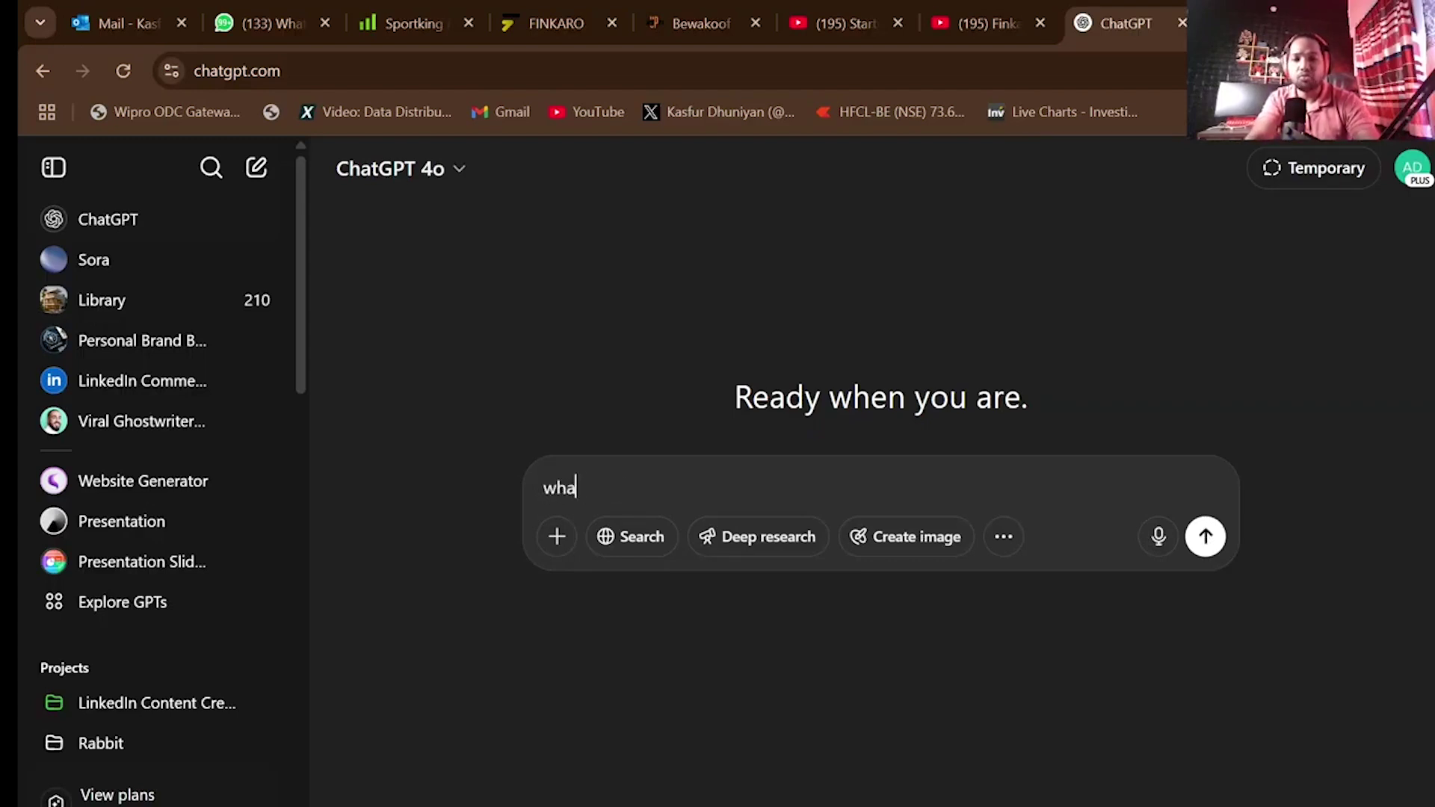
text(t are the k)
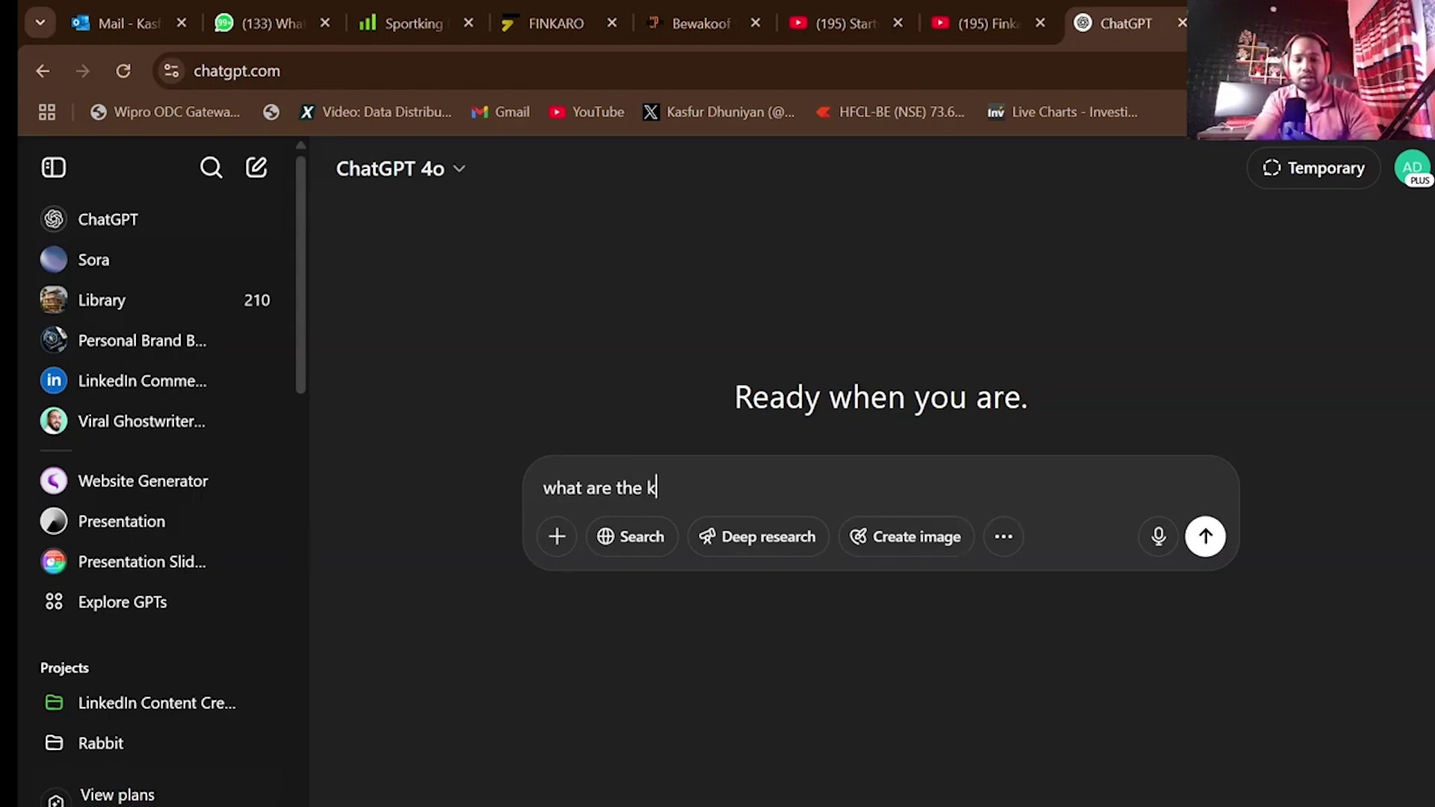
text(pi's)
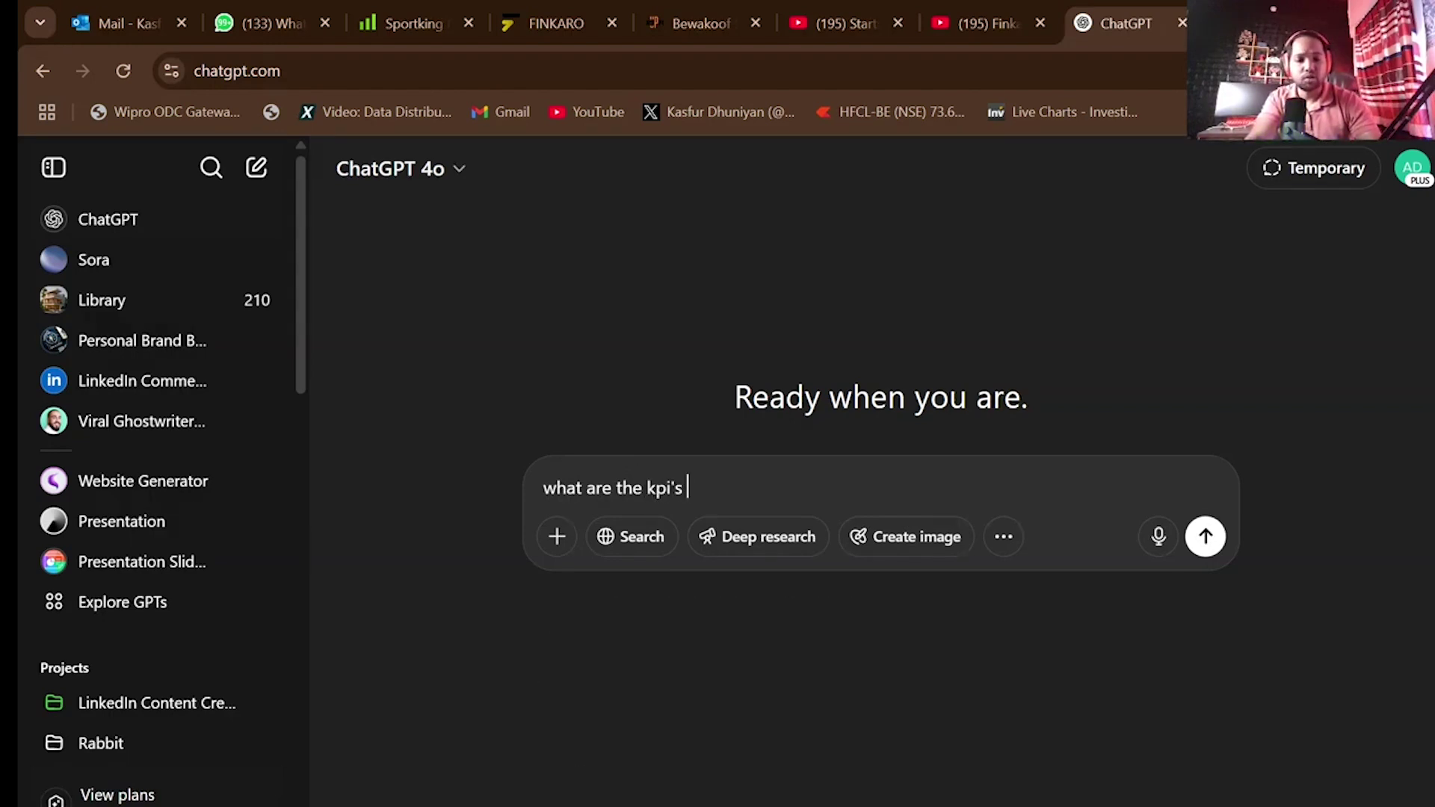
key(BackSpace)
key(BackSpace)
key(BackSpace)
key(BackSpace)
key(BackSpace)
key(BackSpace)
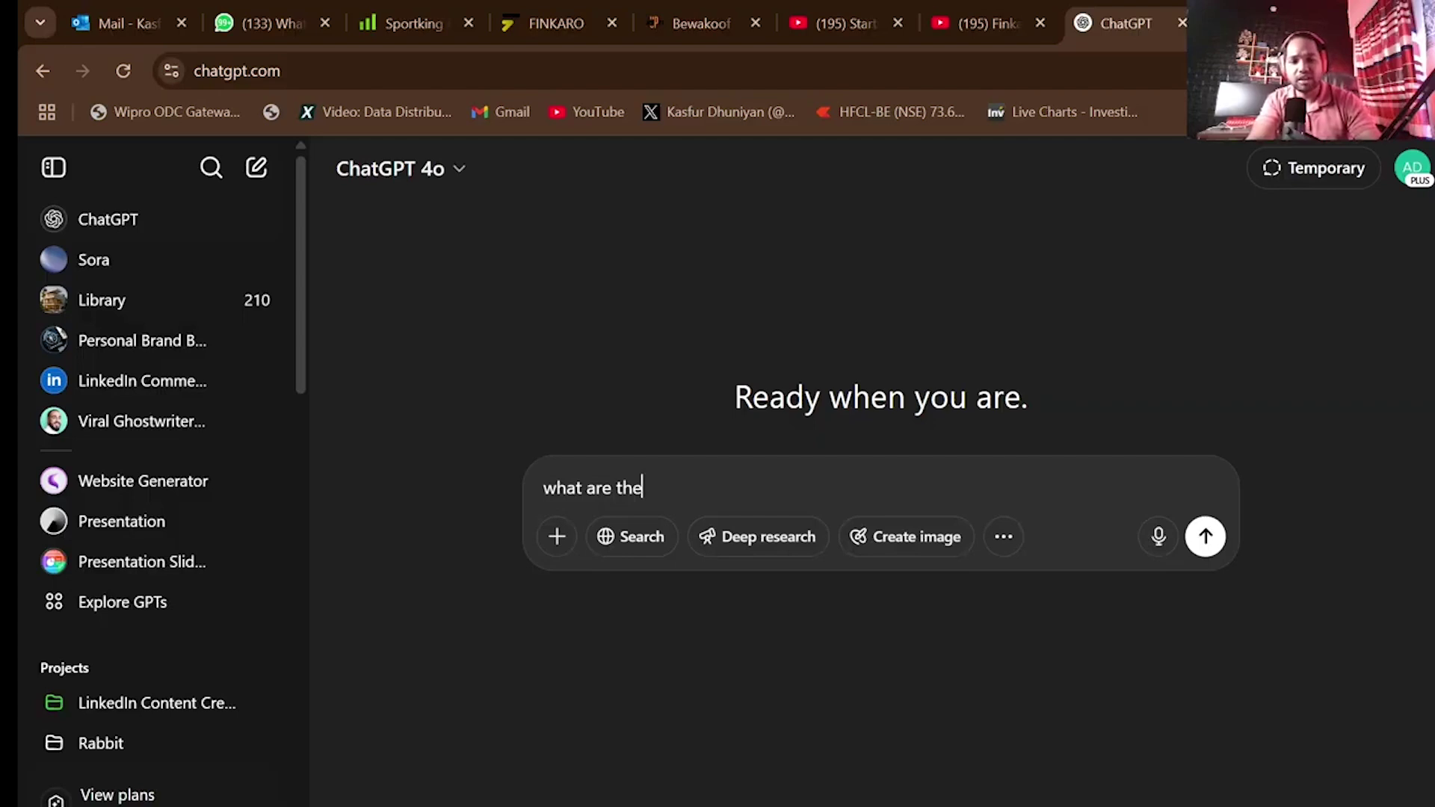
text(adnav)
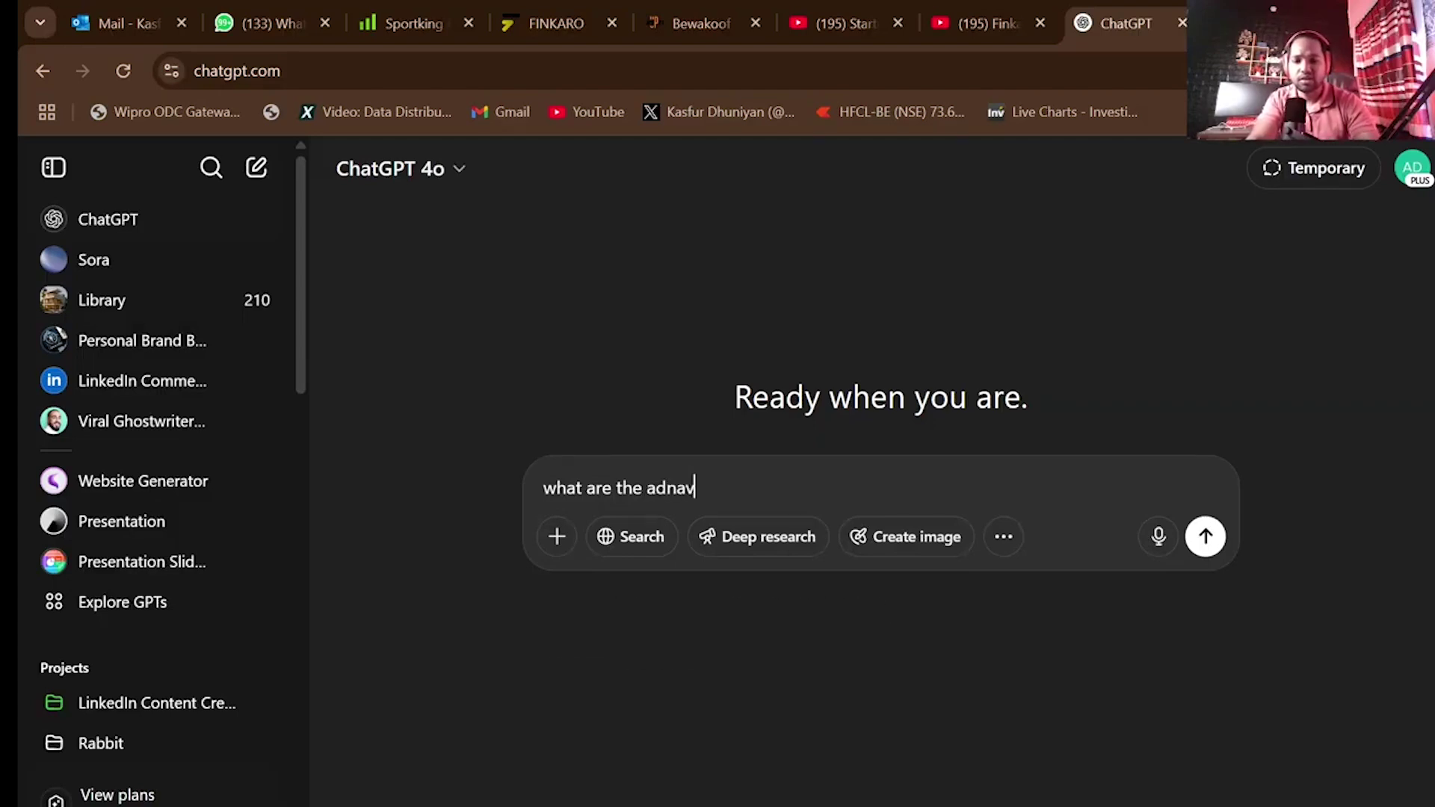
key(BackSpace)
key(BackSpace)
key(BackSpace)
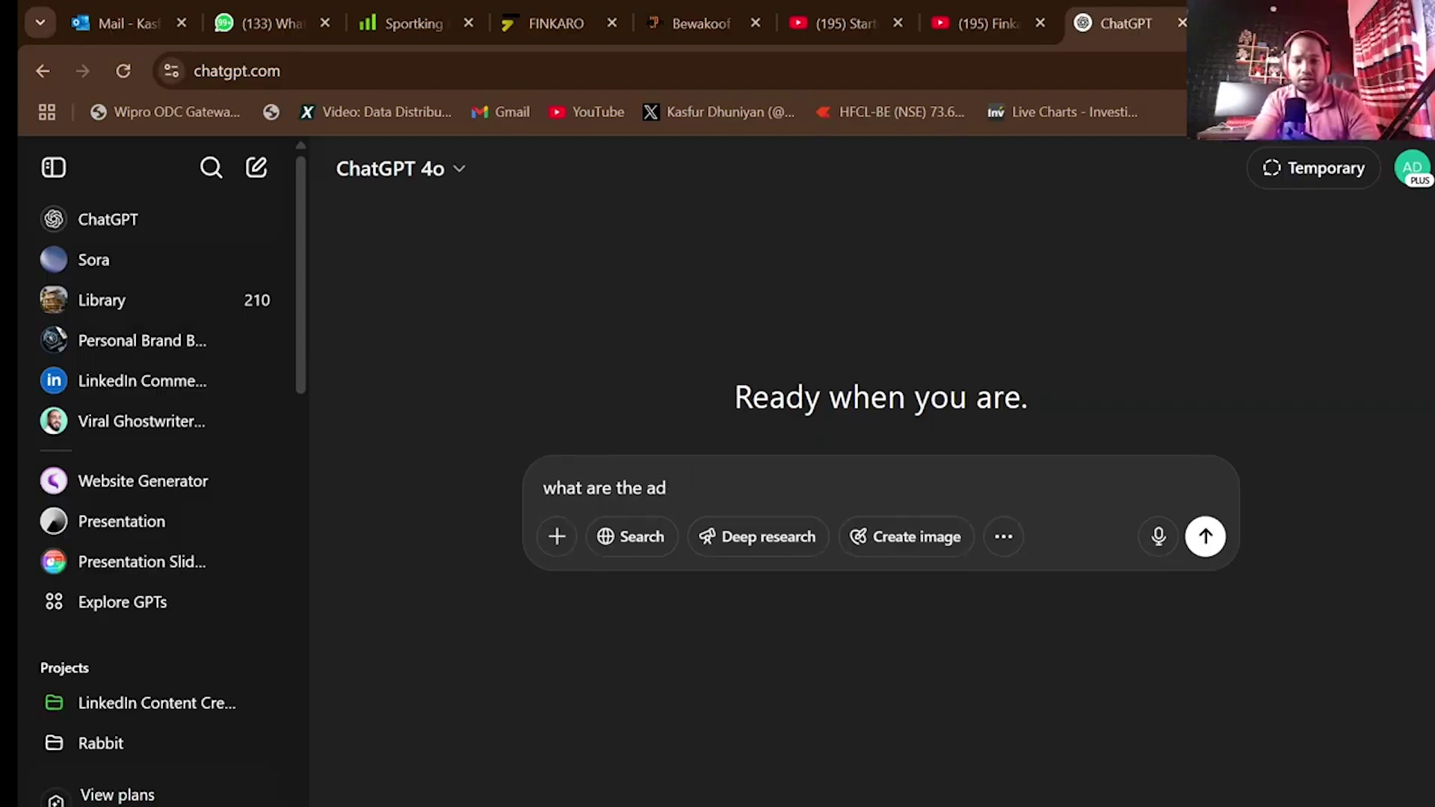
text(vanced kpi)
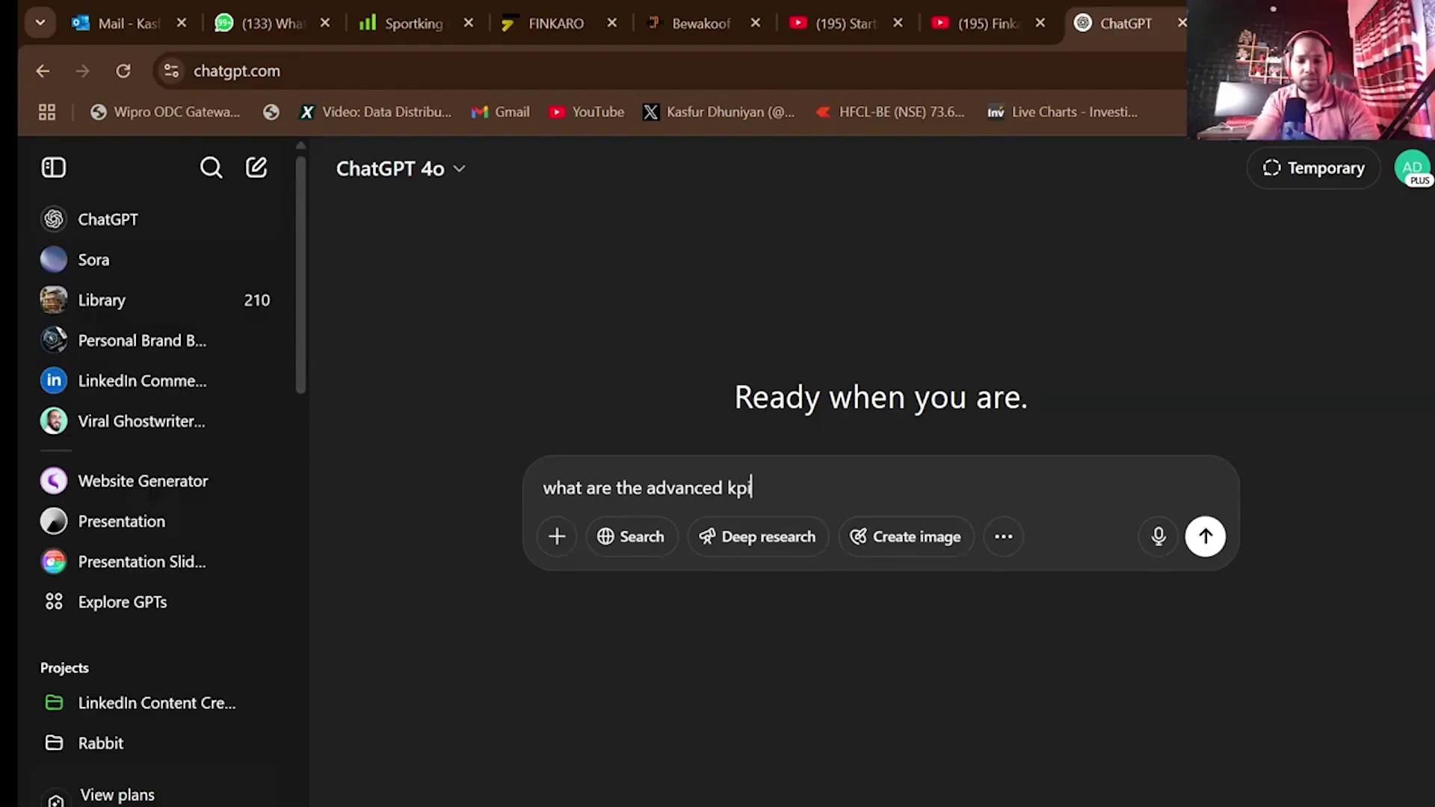
text( shou)
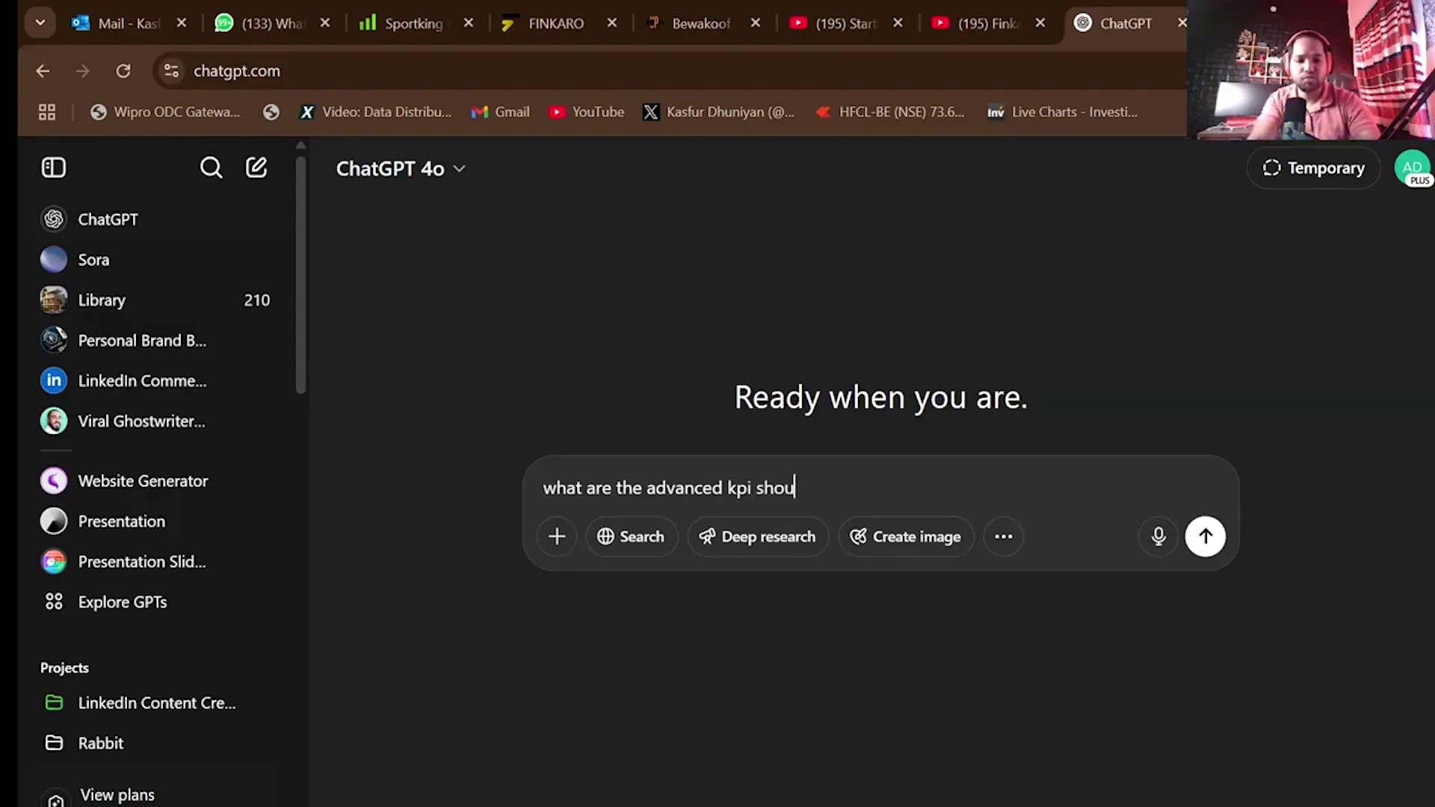
text(ld be deri)
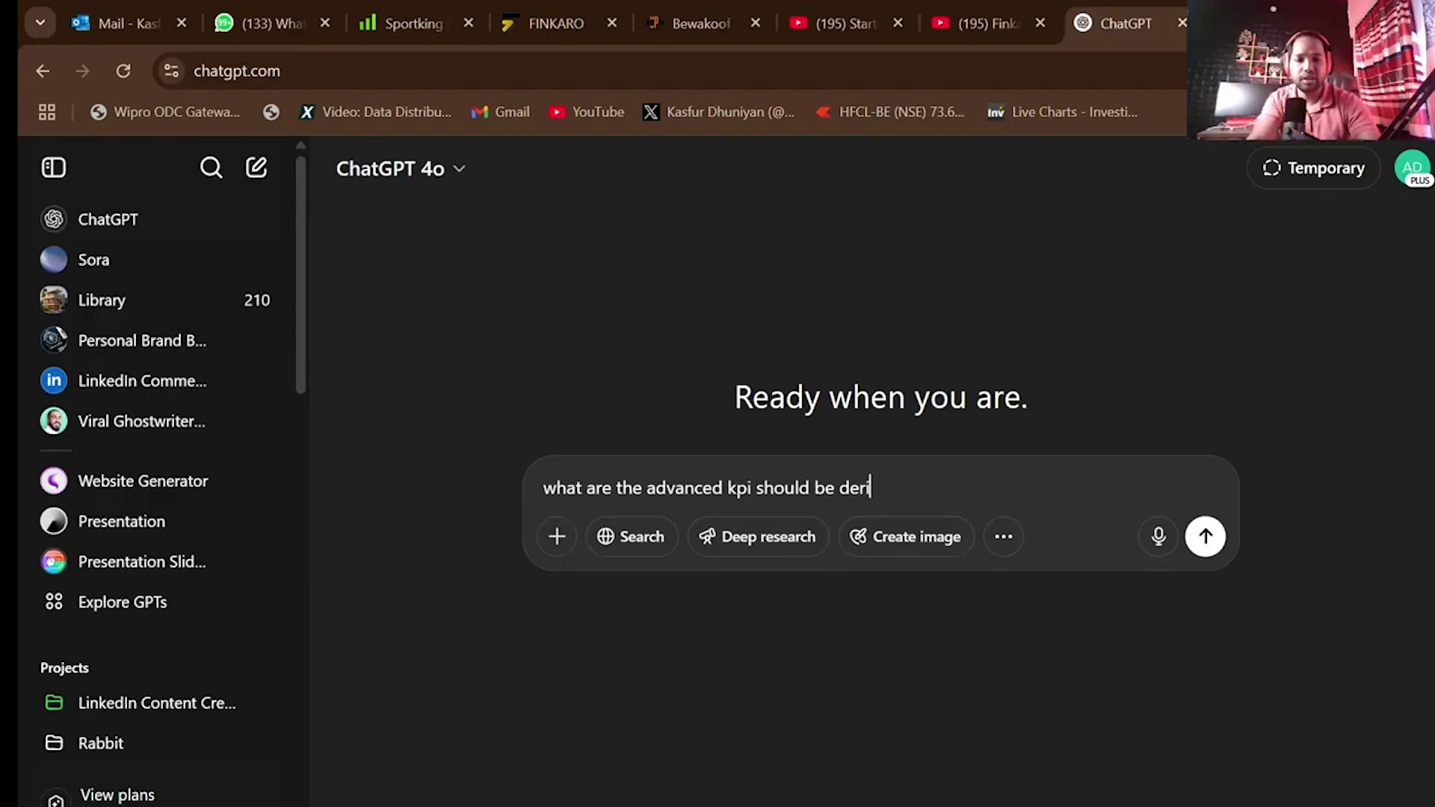
text(ved )
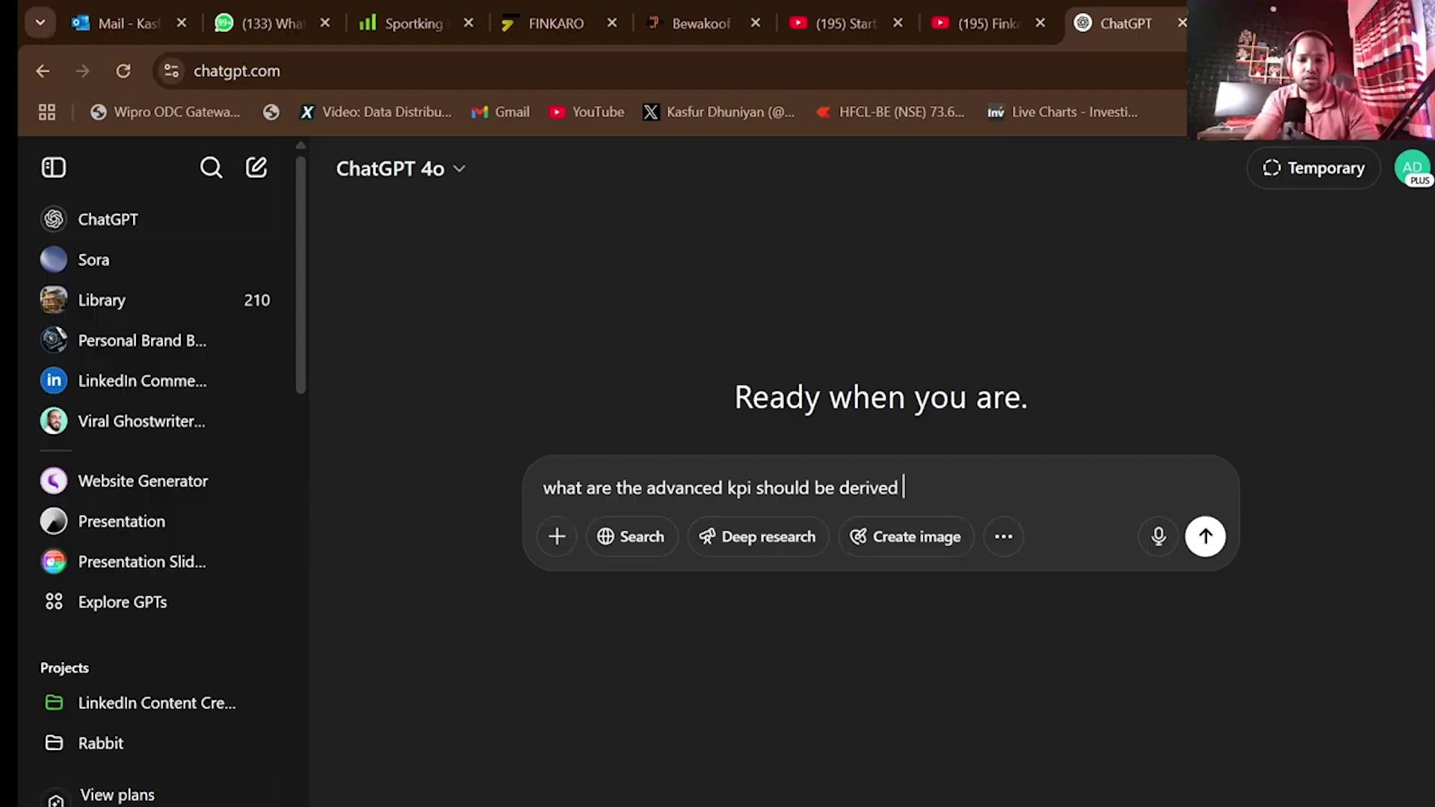
text(for hospi)
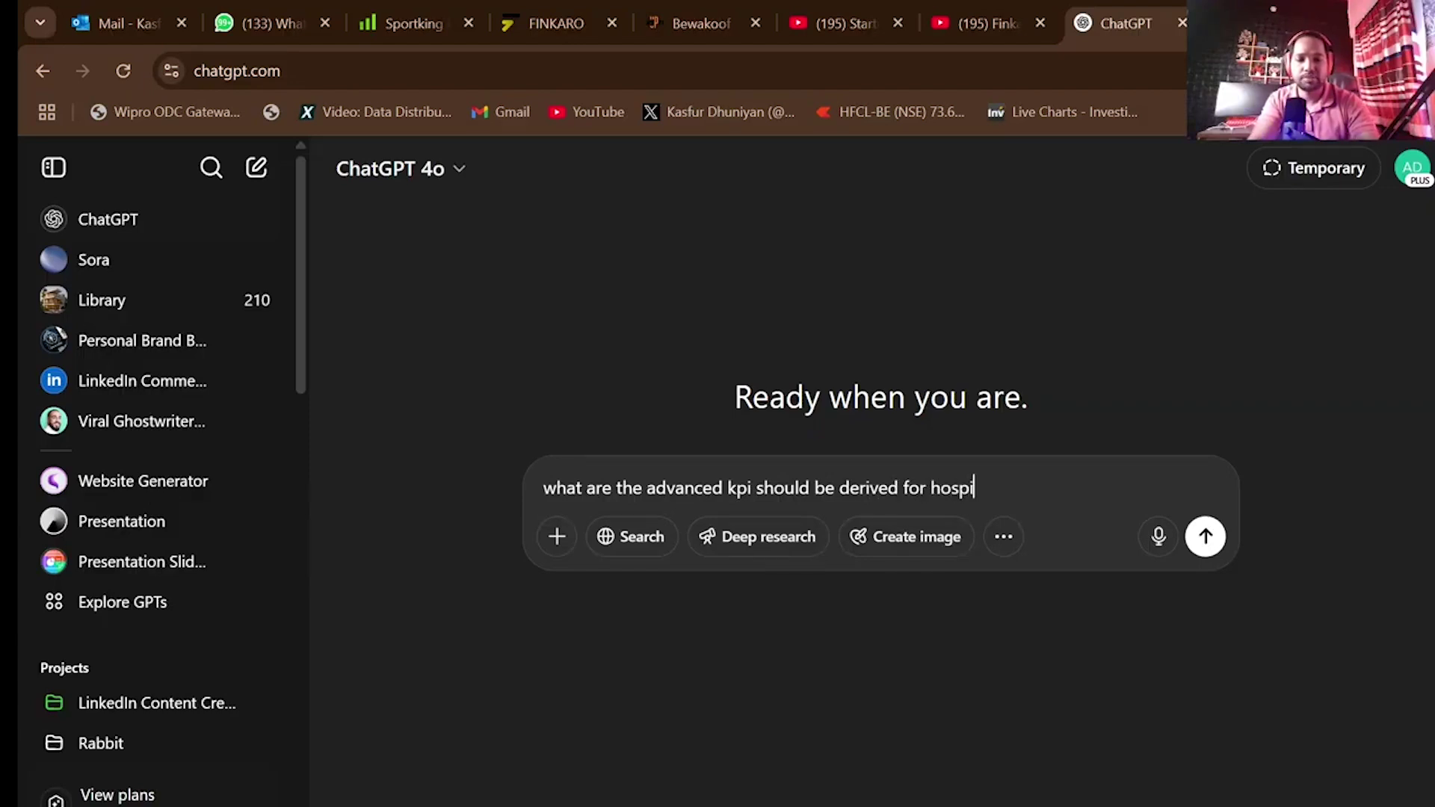
text(tal in p)
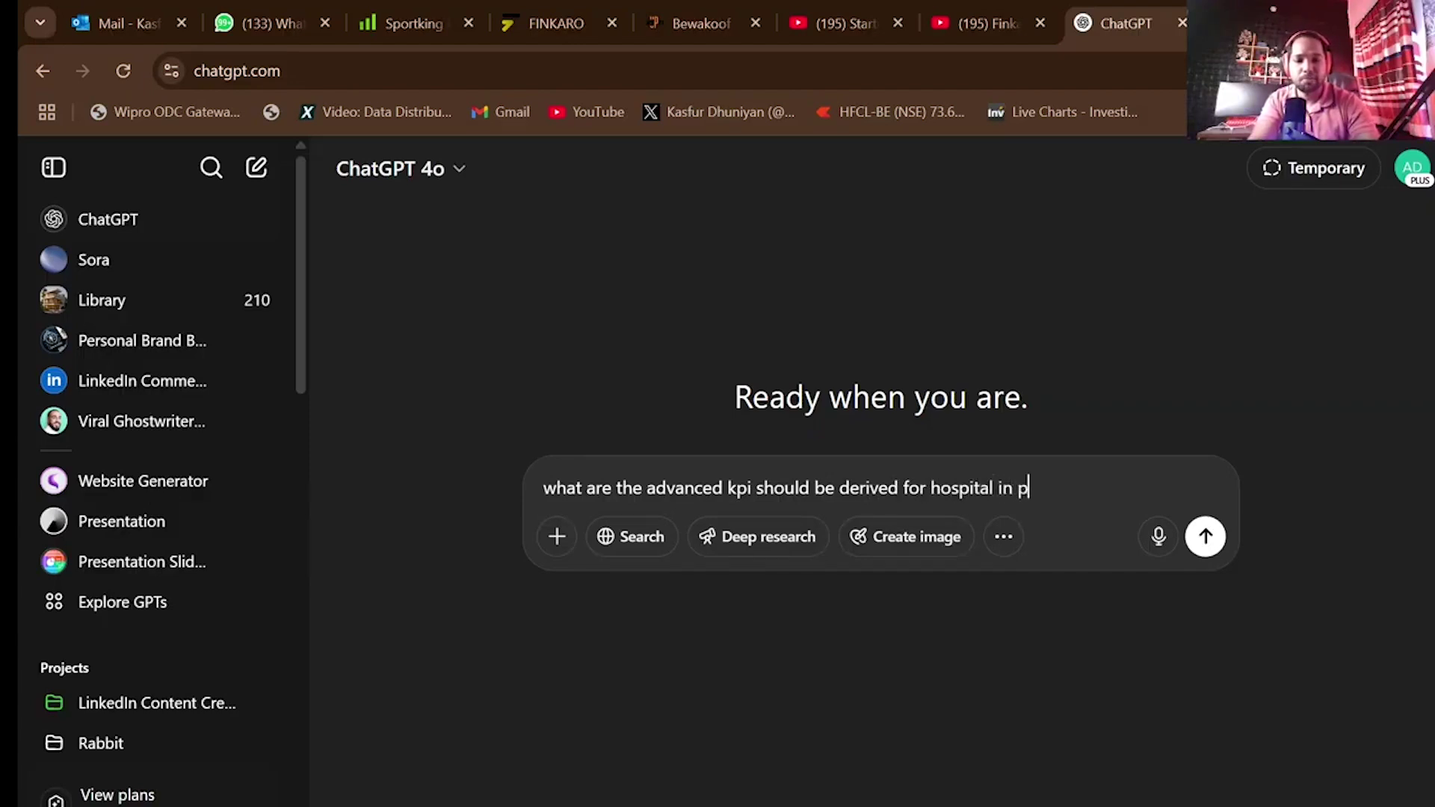
text(ower bi)
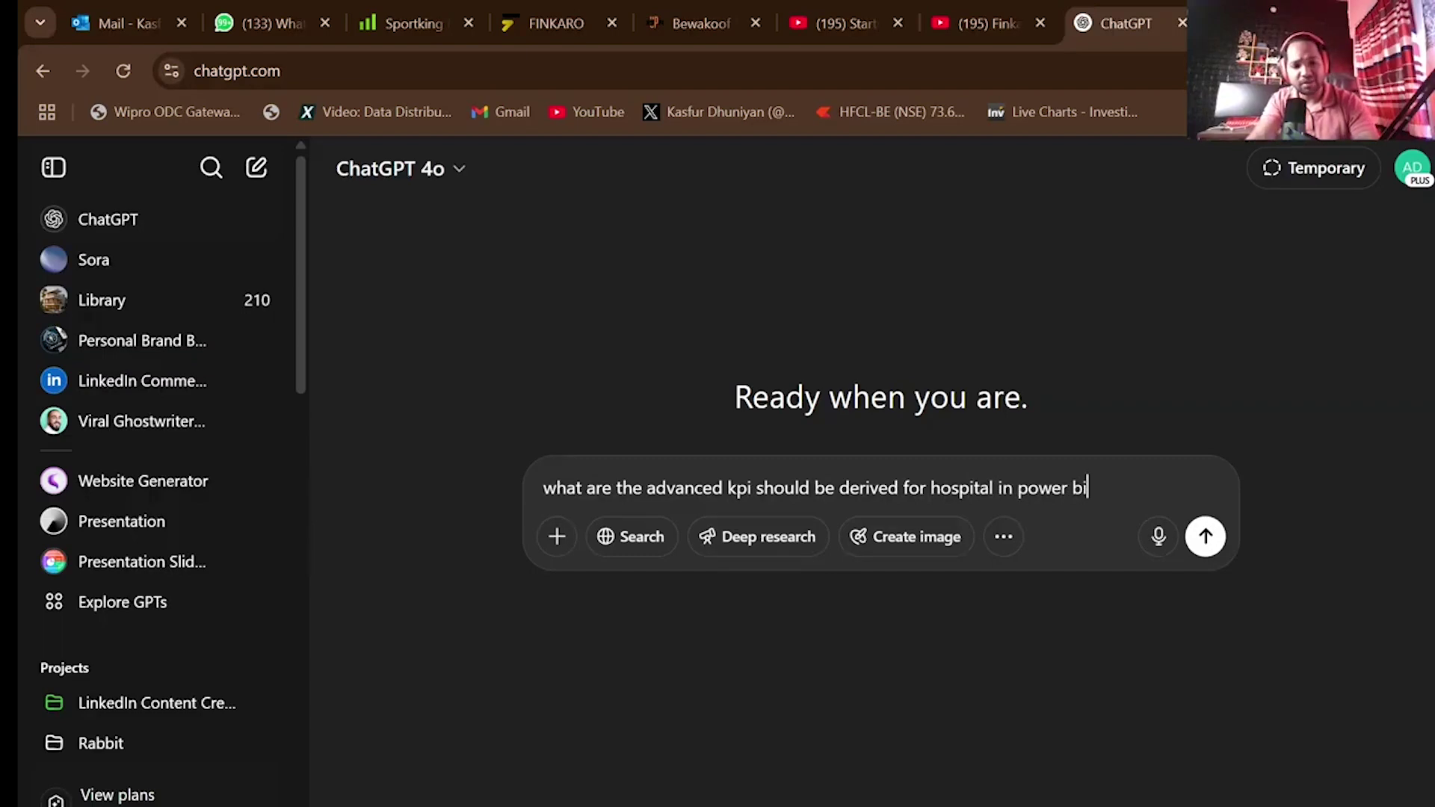
key(Return)
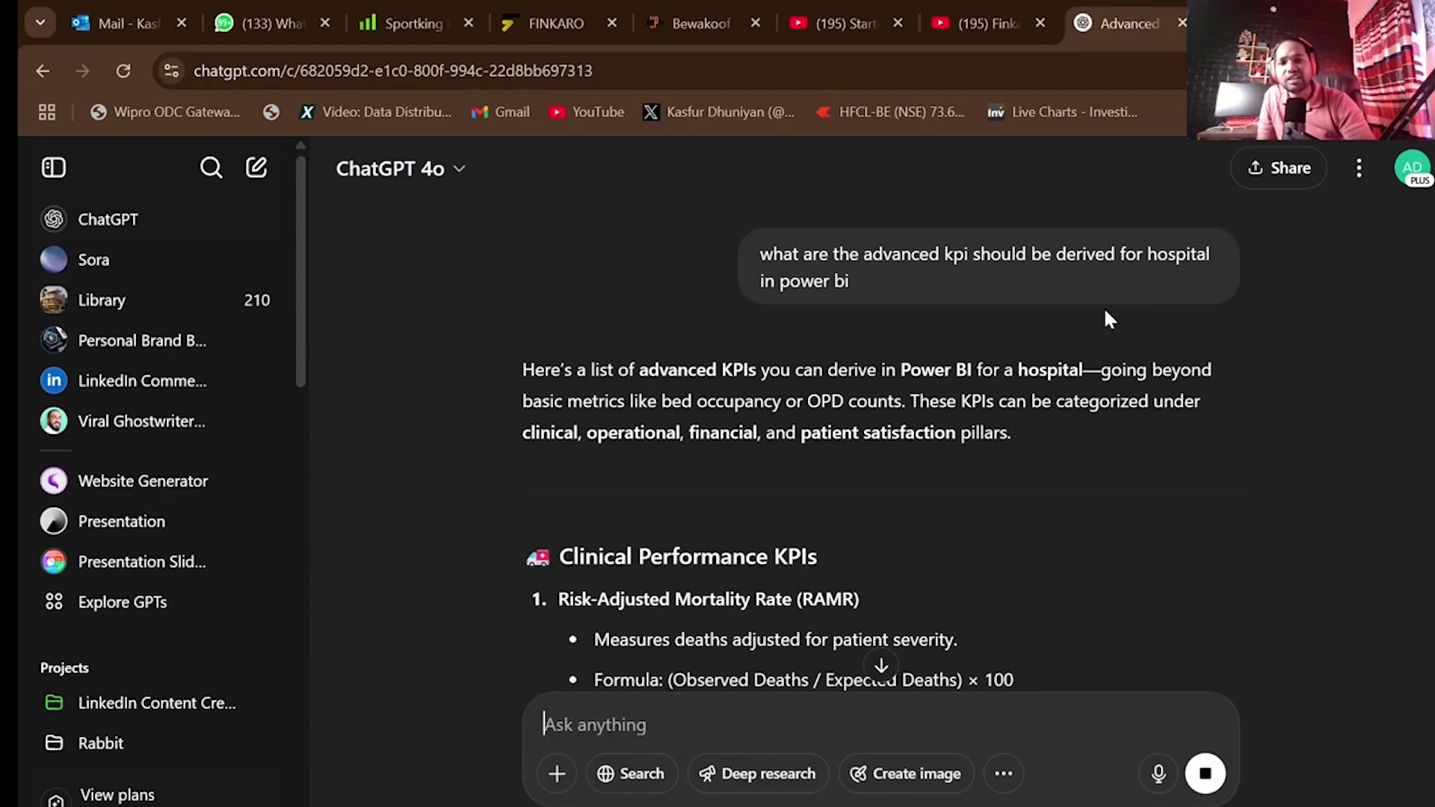
- Read through the answer's Clinical Performance, Operational Efficiency and Financial KPI sections
scroll(931, 523, down, 4)
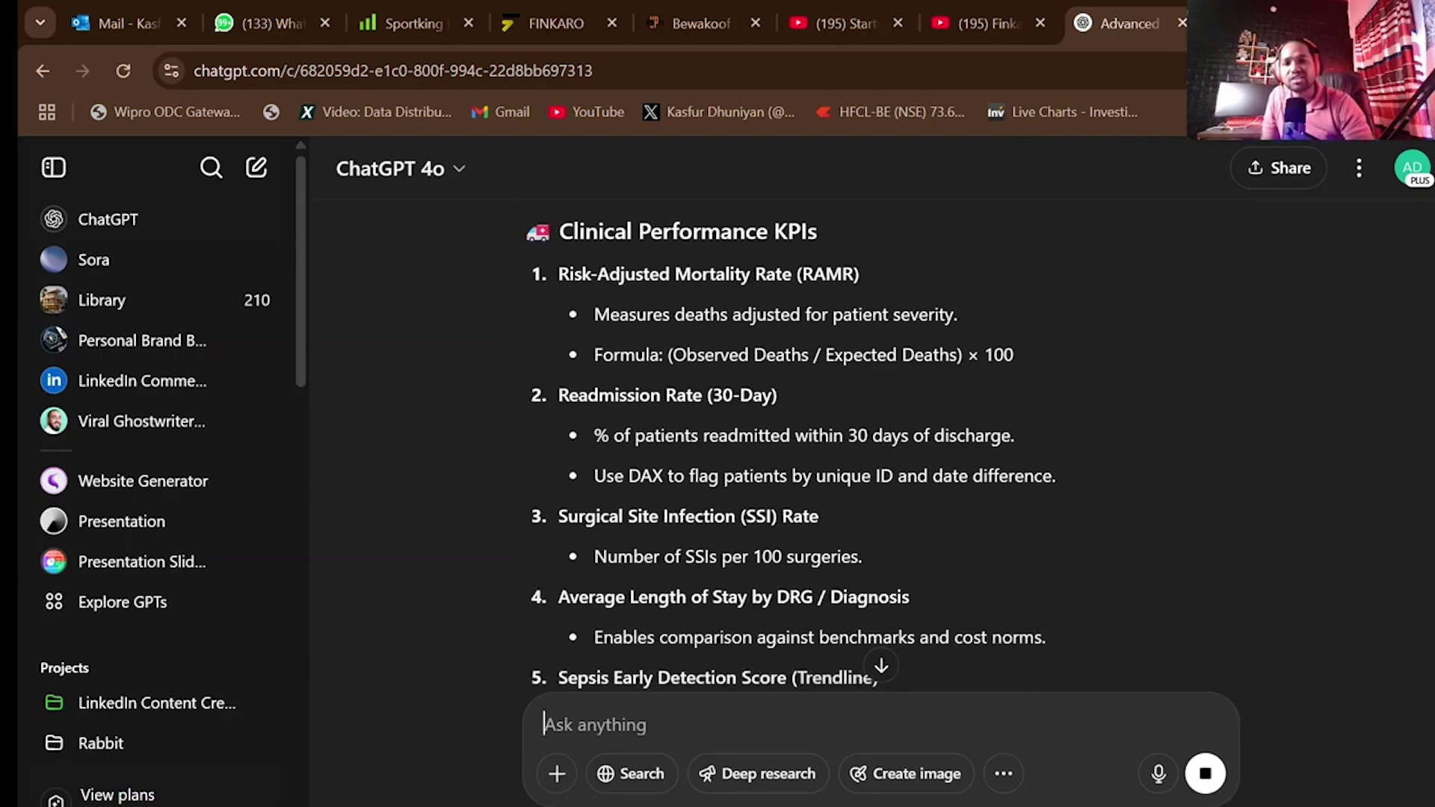
scroll(819, 516, down, 2)
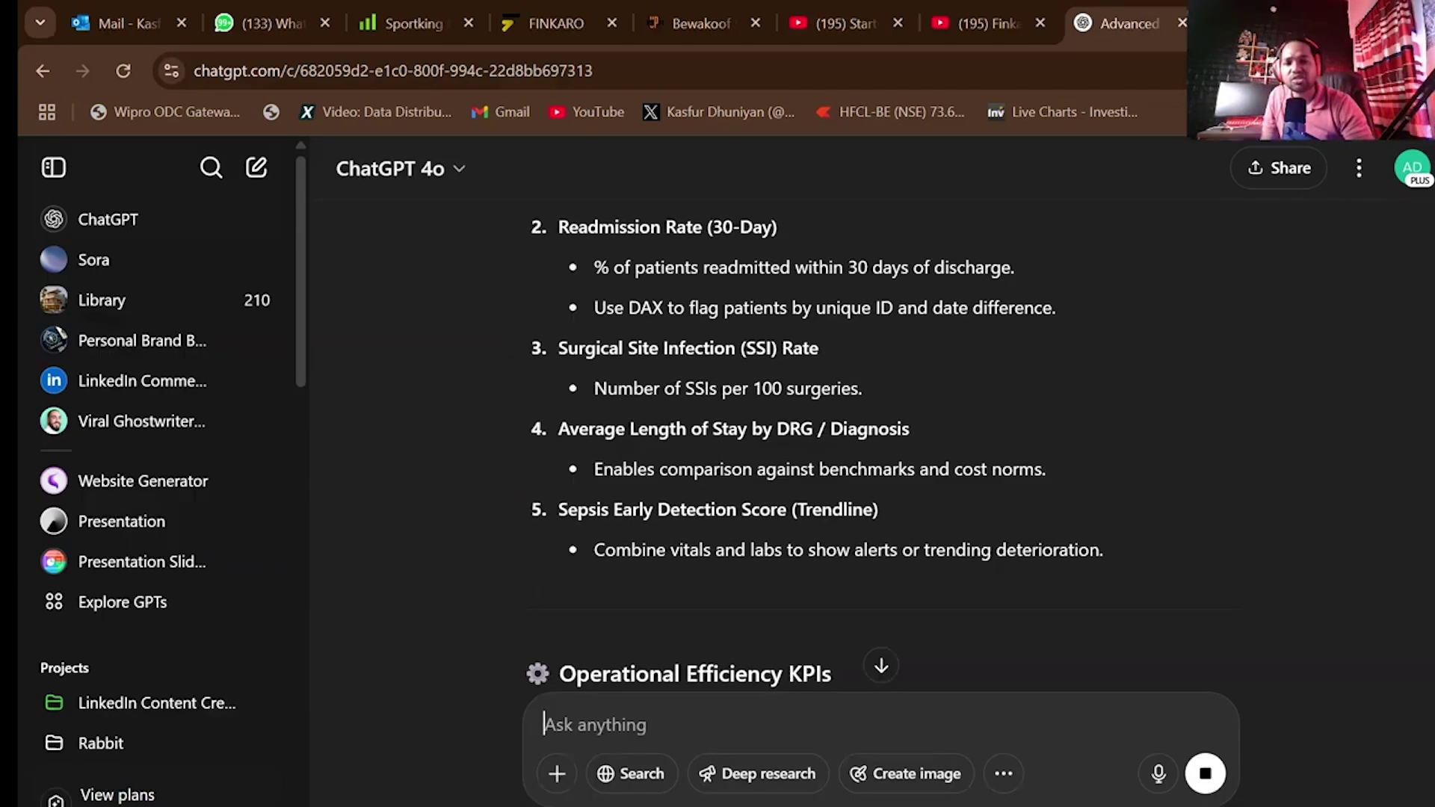
scroll(623, 437, down, 5)
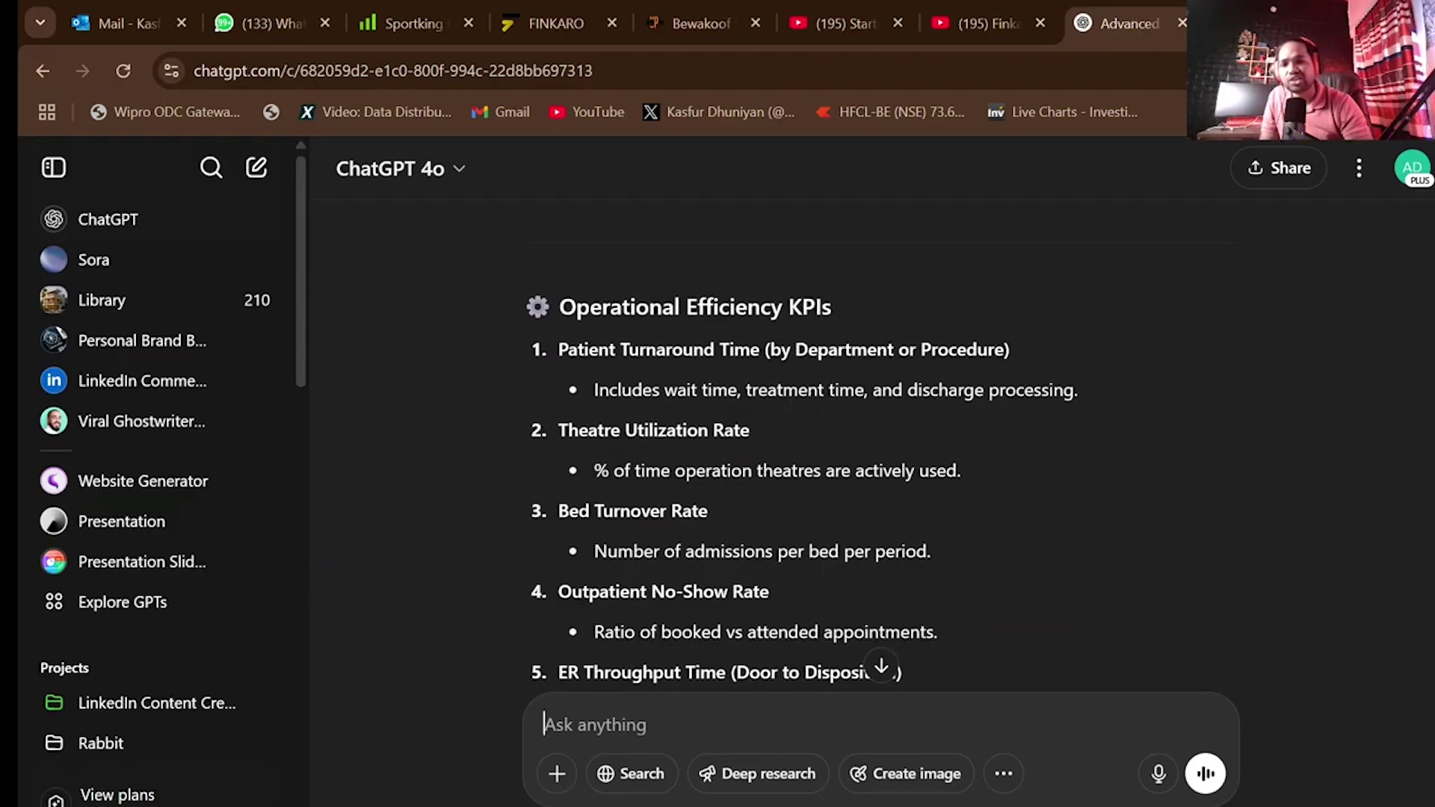
scroll(667, 491, down, 2)
scroll(695, 553, down, 5)
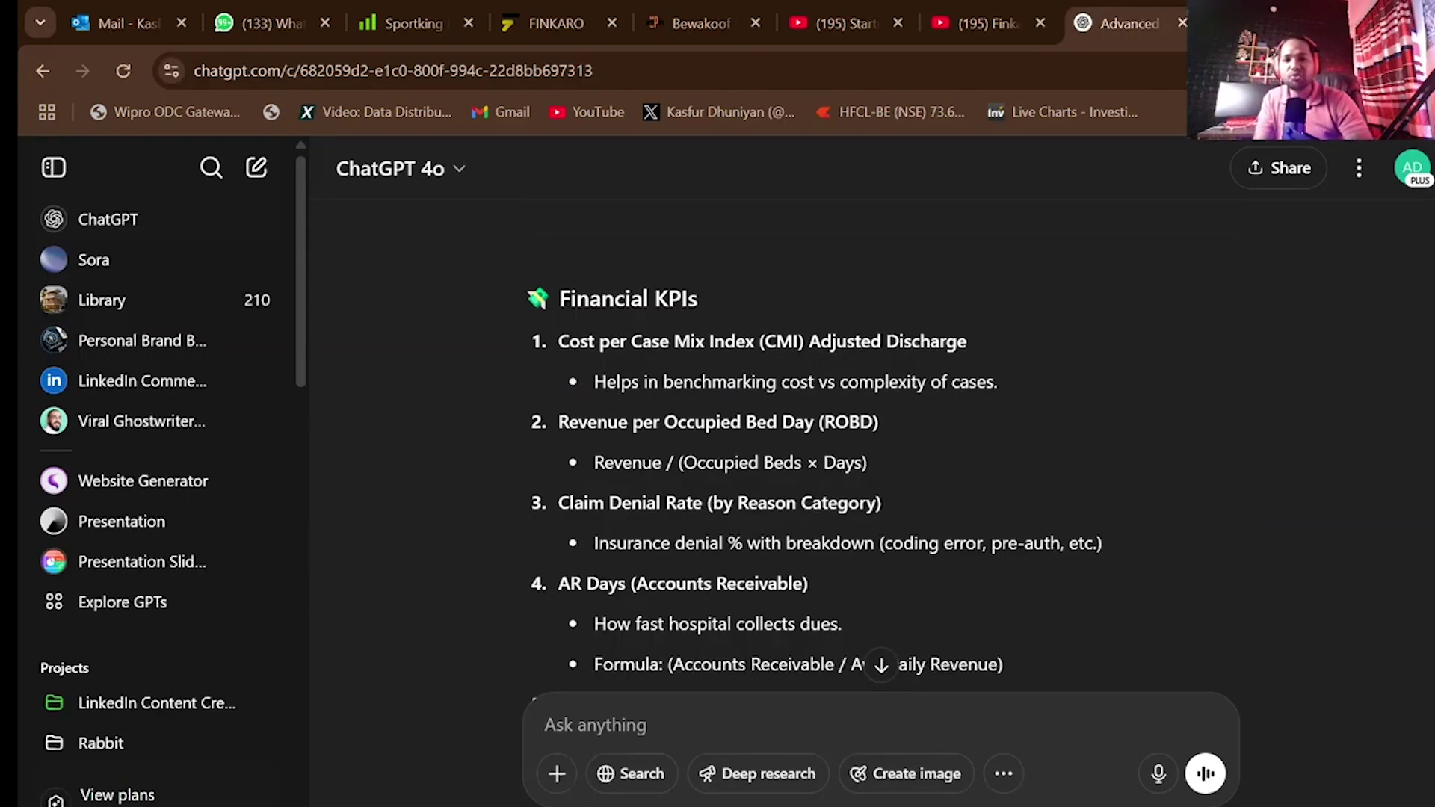
- Ask ChatGPT "can you provide dax for the same"
text(can)
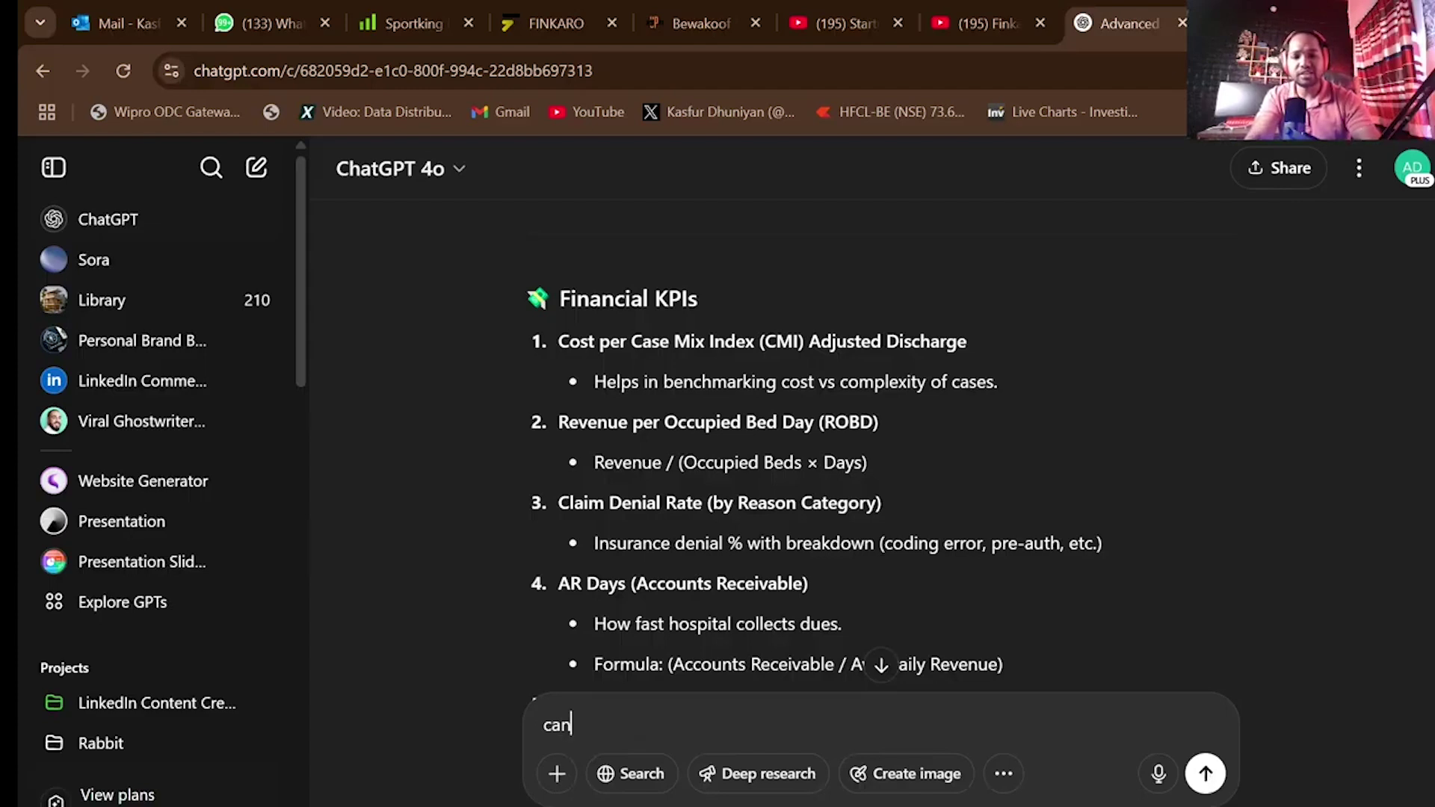
text( you )
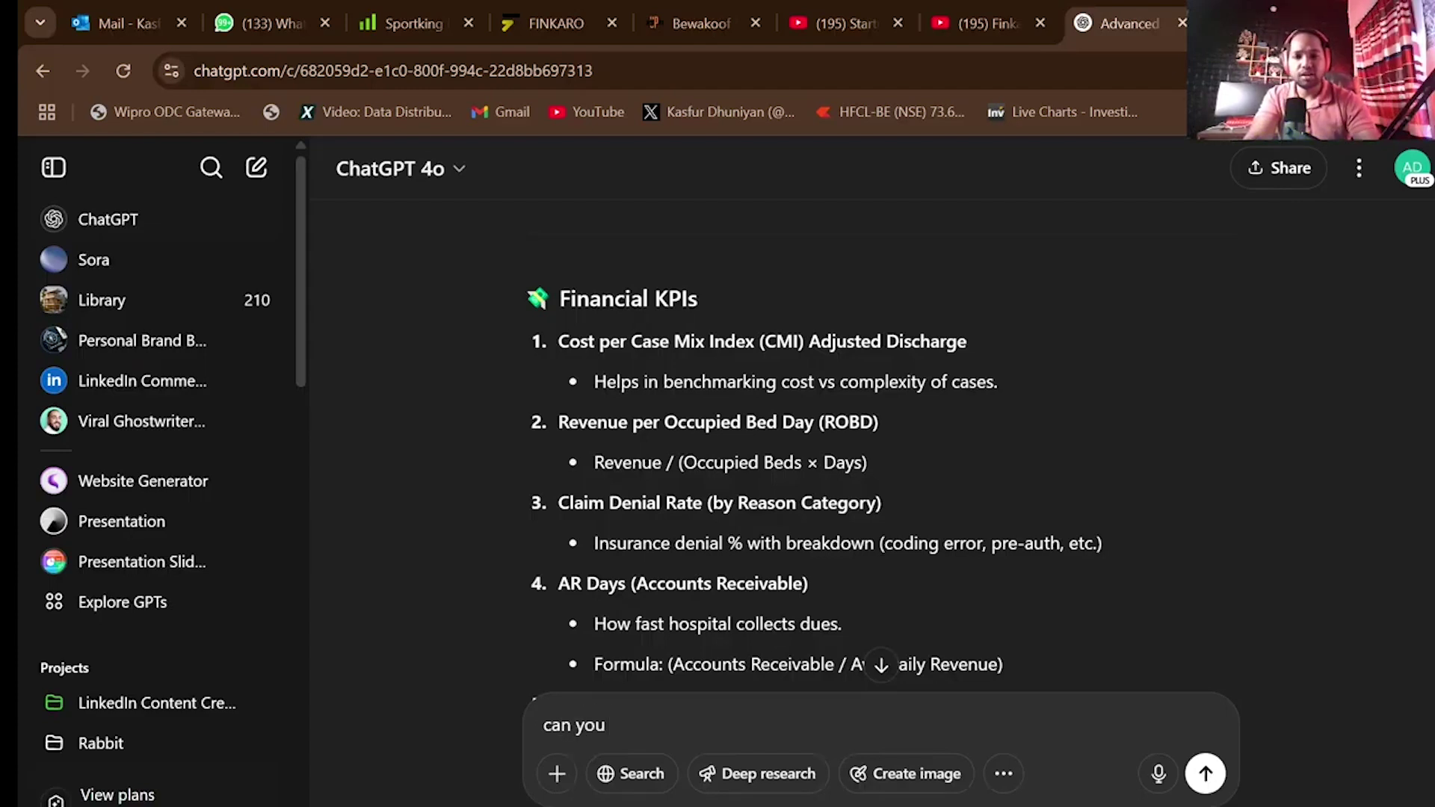
text(prov)
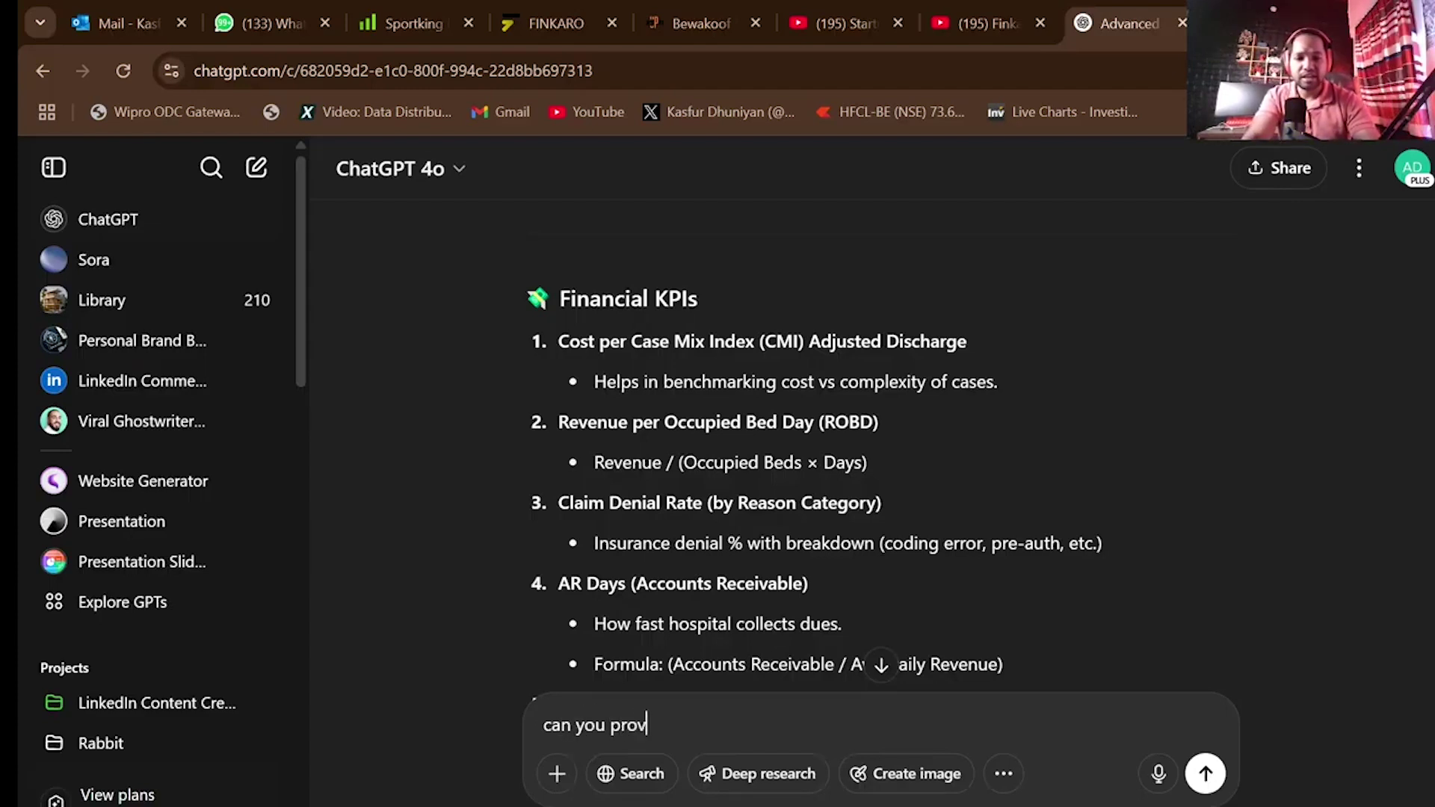
text(ide dax f)
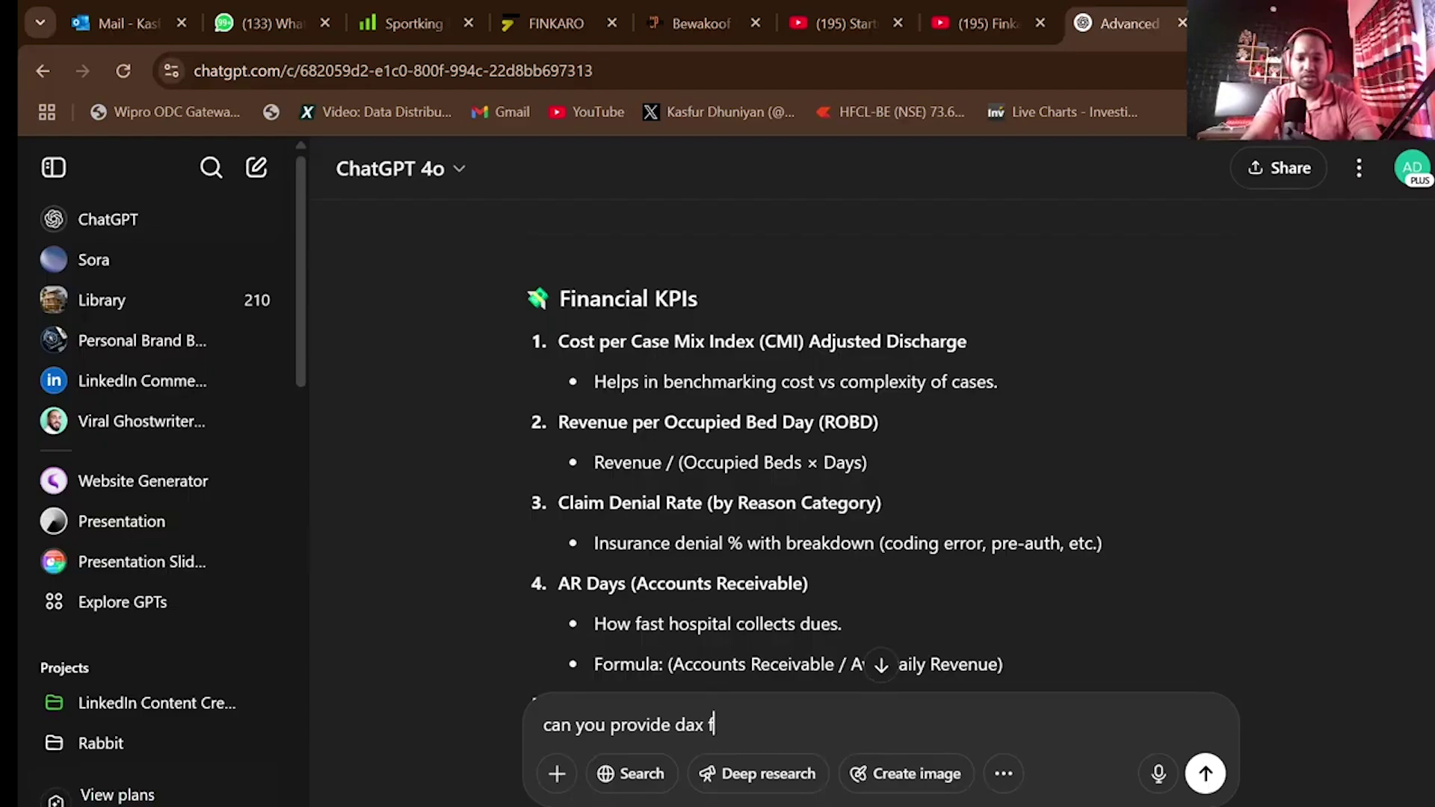
text(or the same)
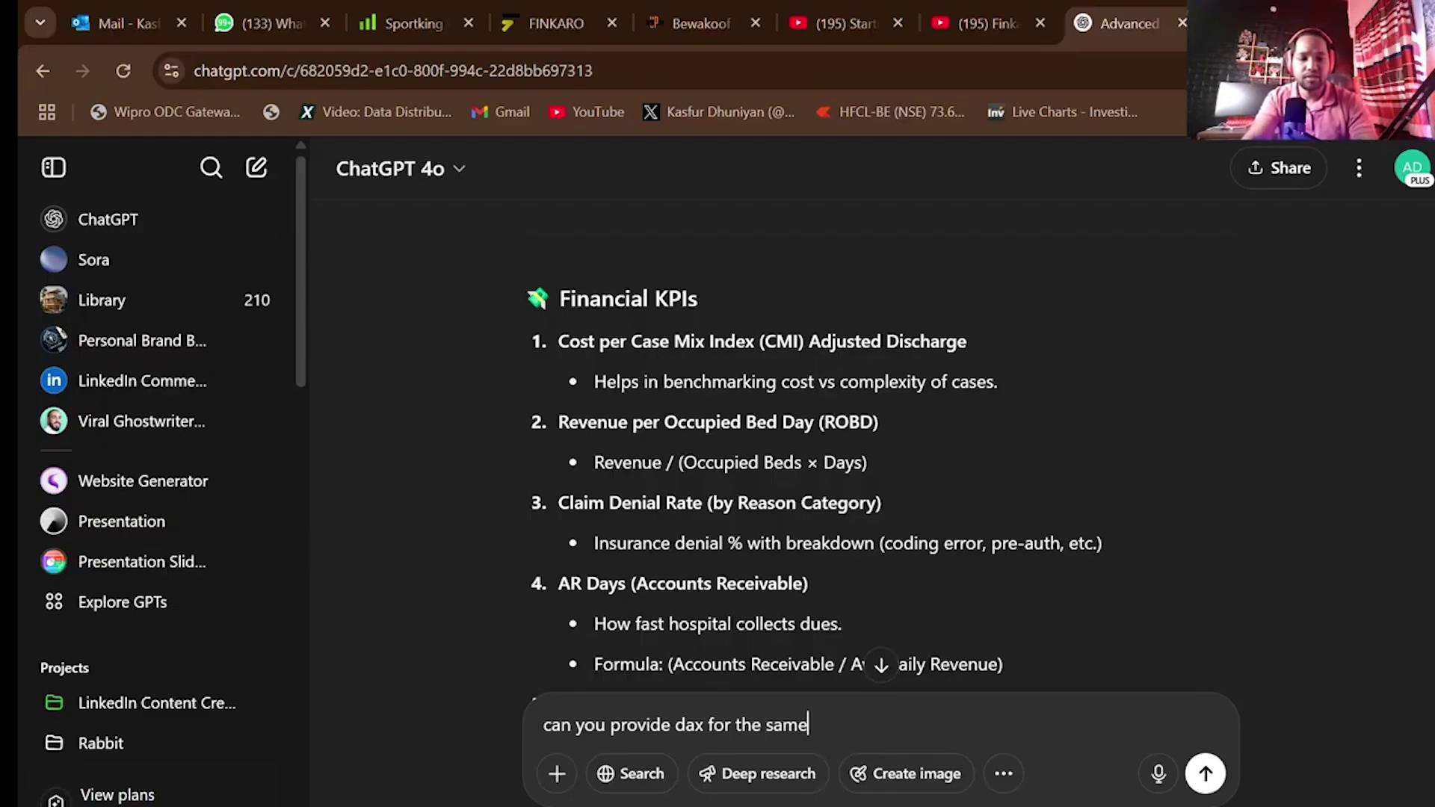
key(Return)
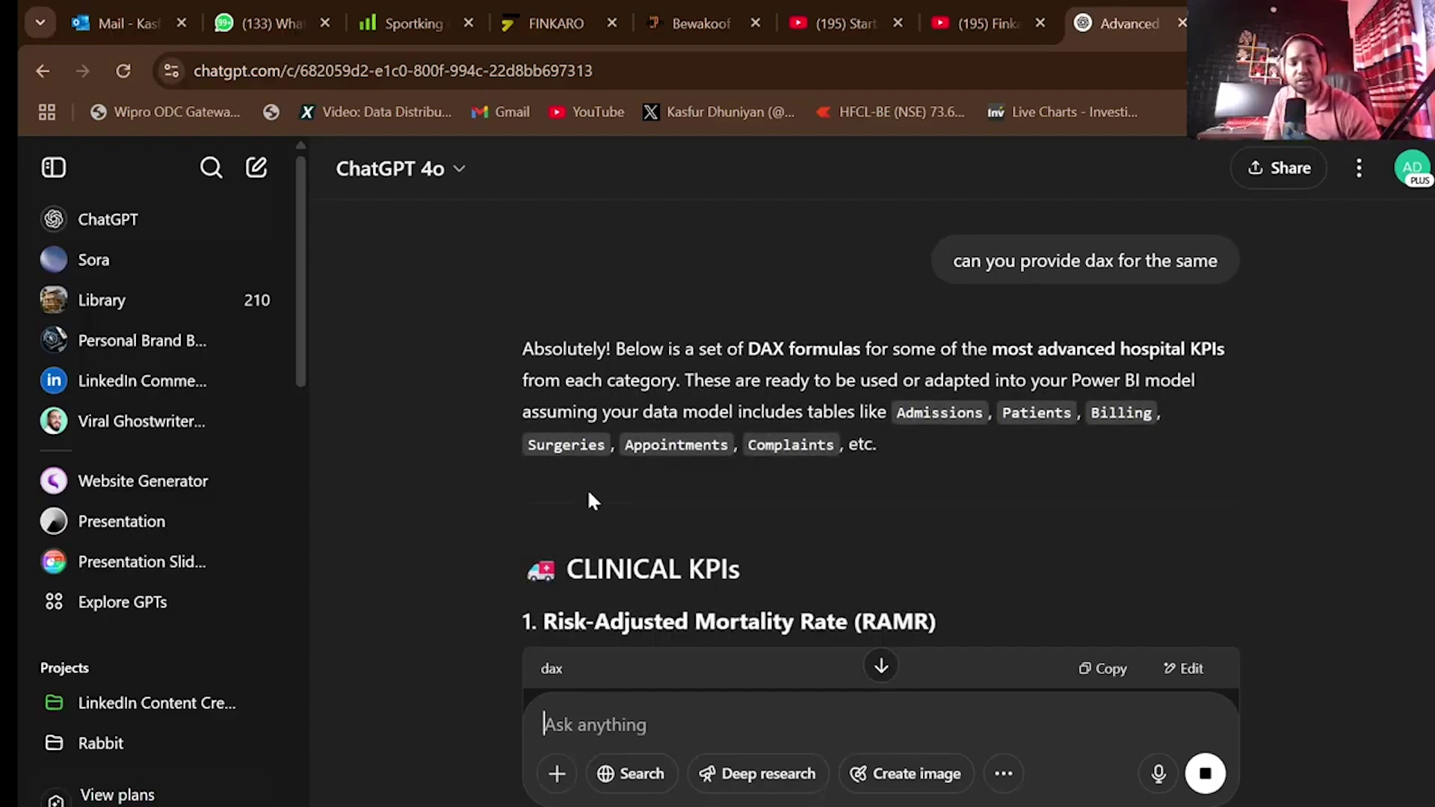
- Read through the answer's DAX formulas from the Clinical KPIs down to the Composite Hospital Score
scroll(586, 487, down, 4)
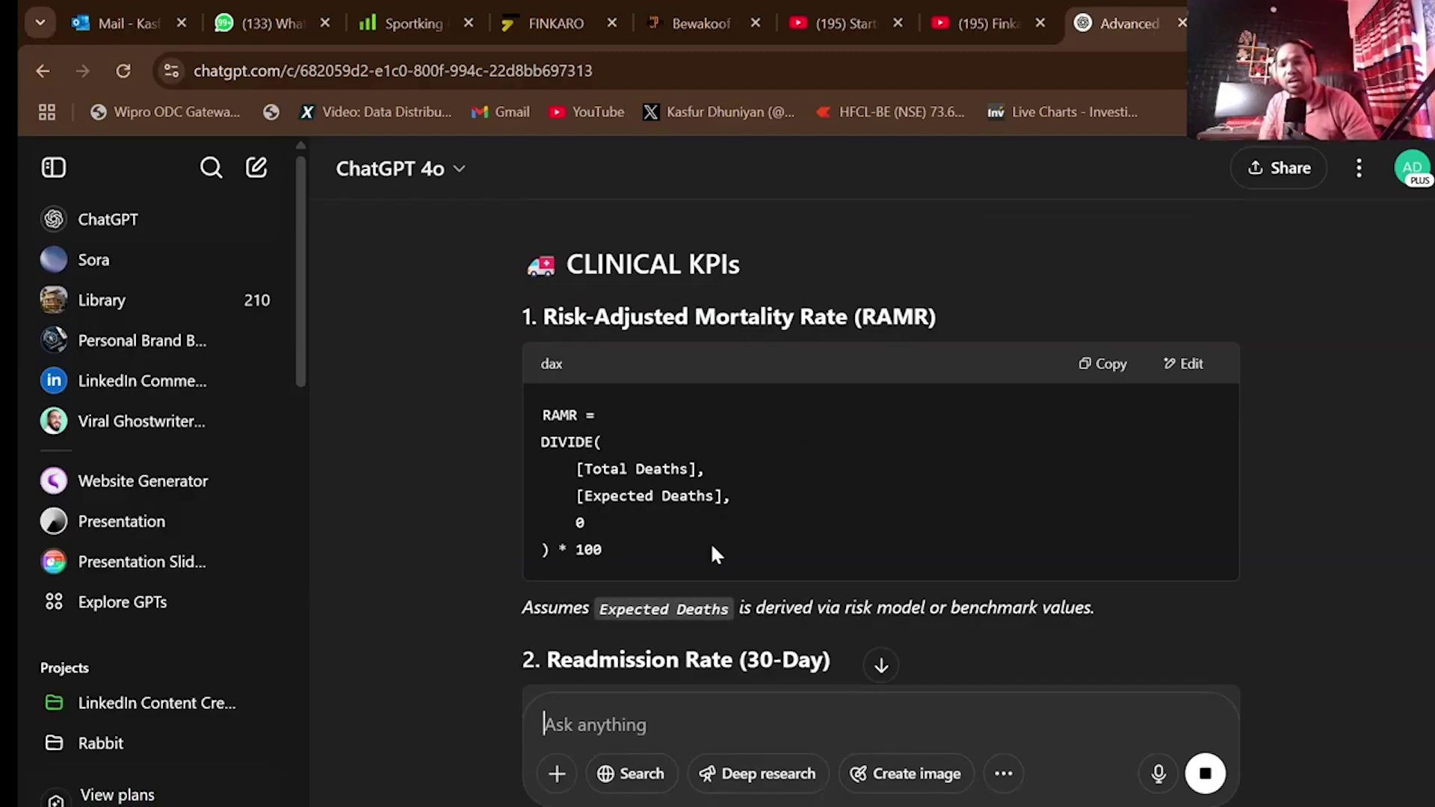
scroll(711, 547, down, 5)
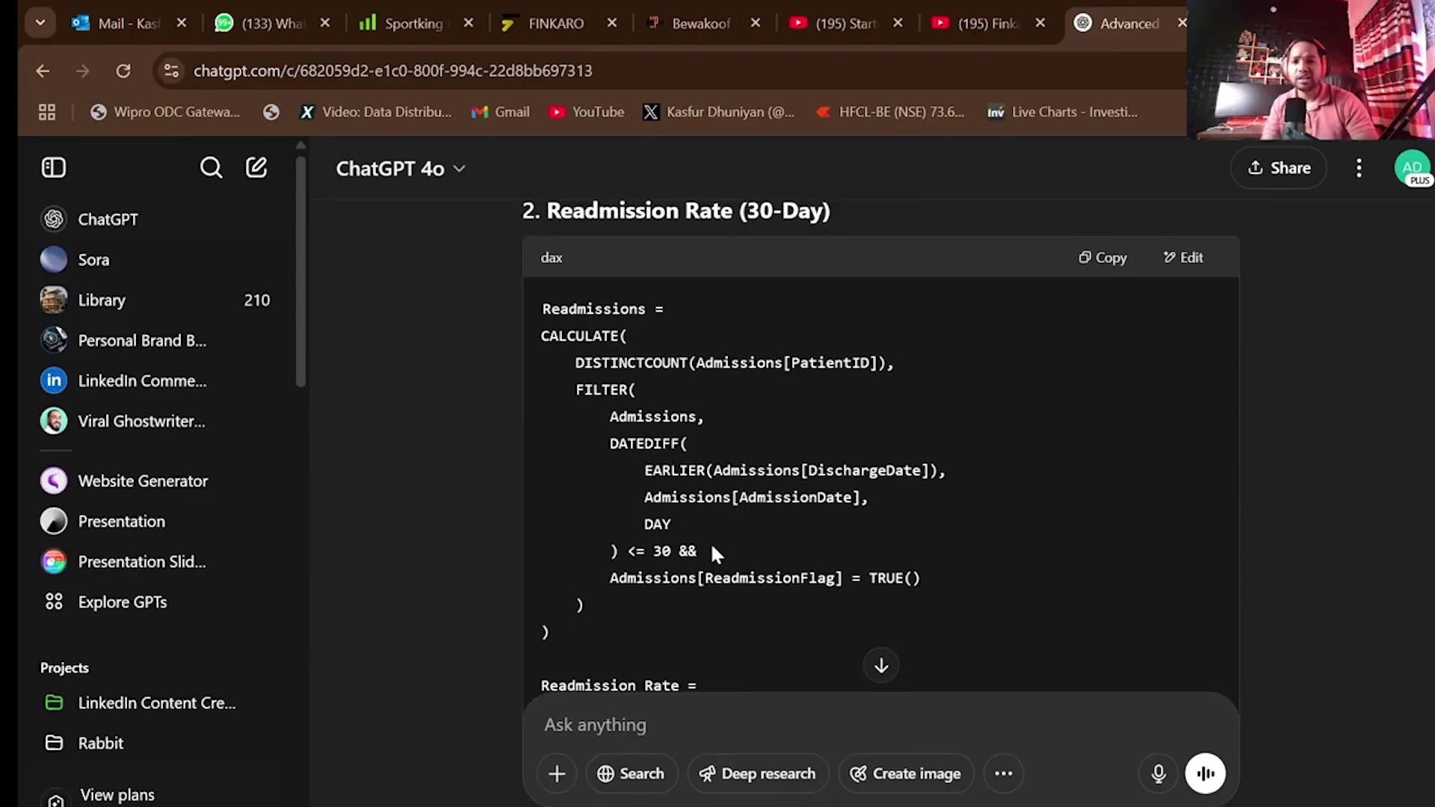
scroll(712, 550, down, 5)
scroll(712, 549, down, 6)
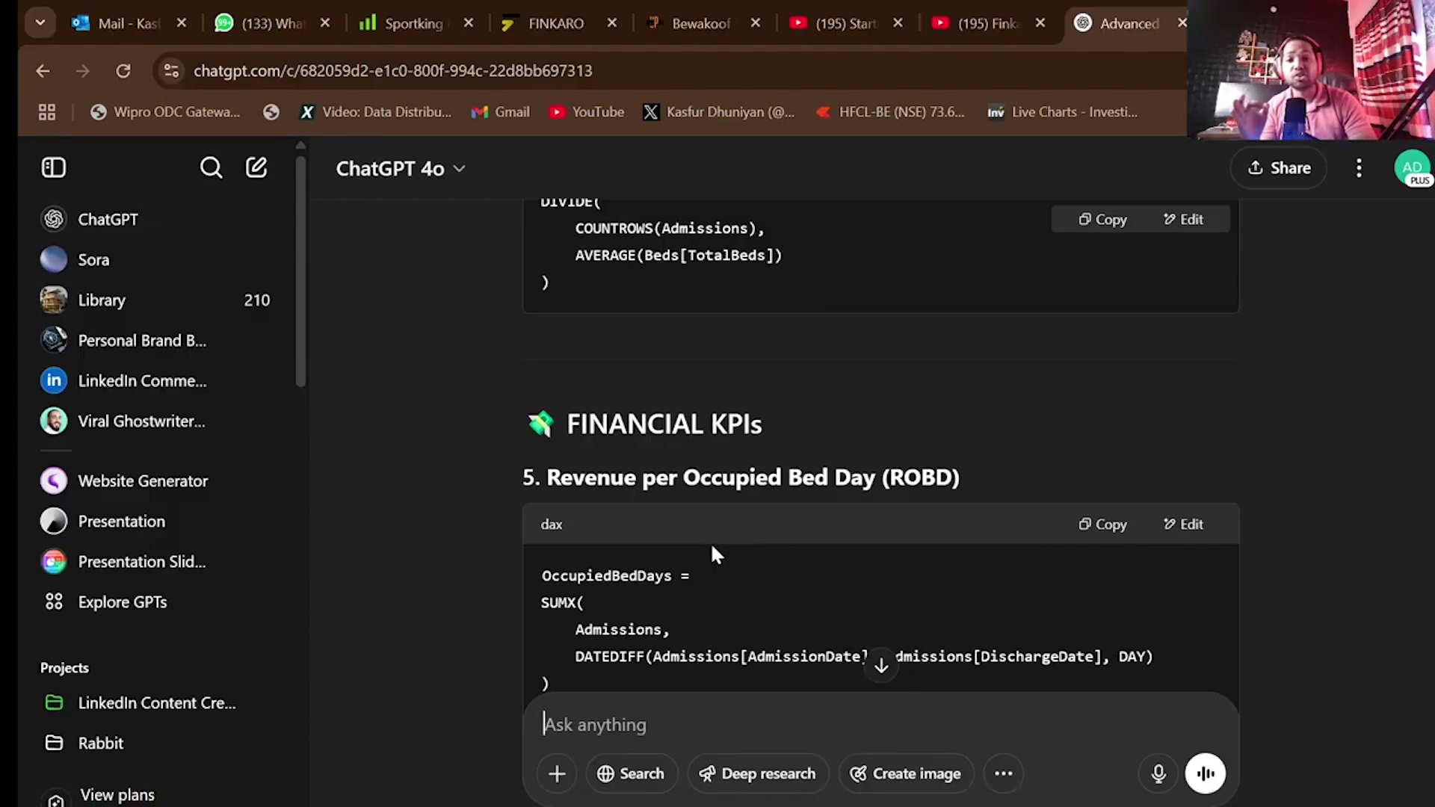
scroll(712, 549, down, 2)
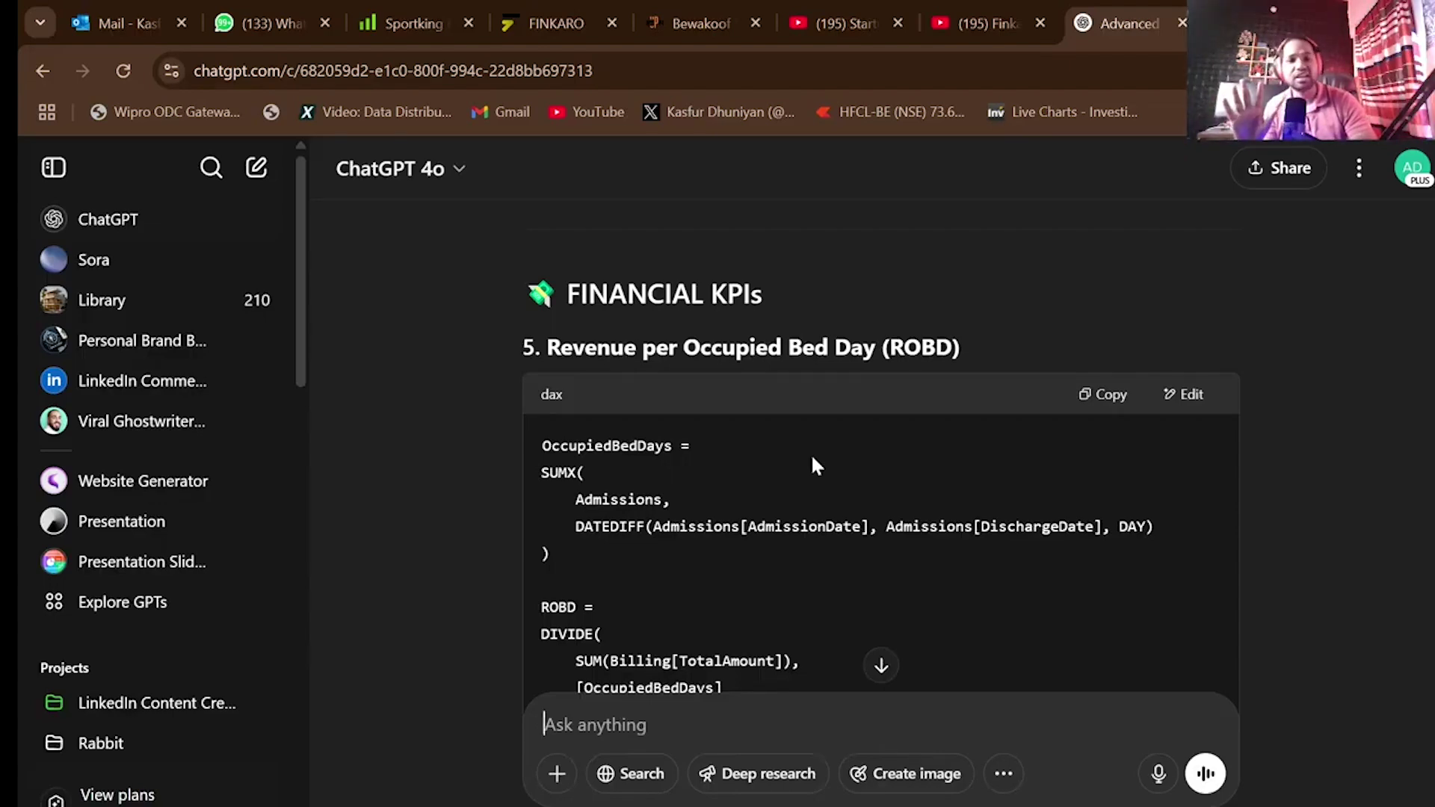
scroll(810, 455, down, 20)
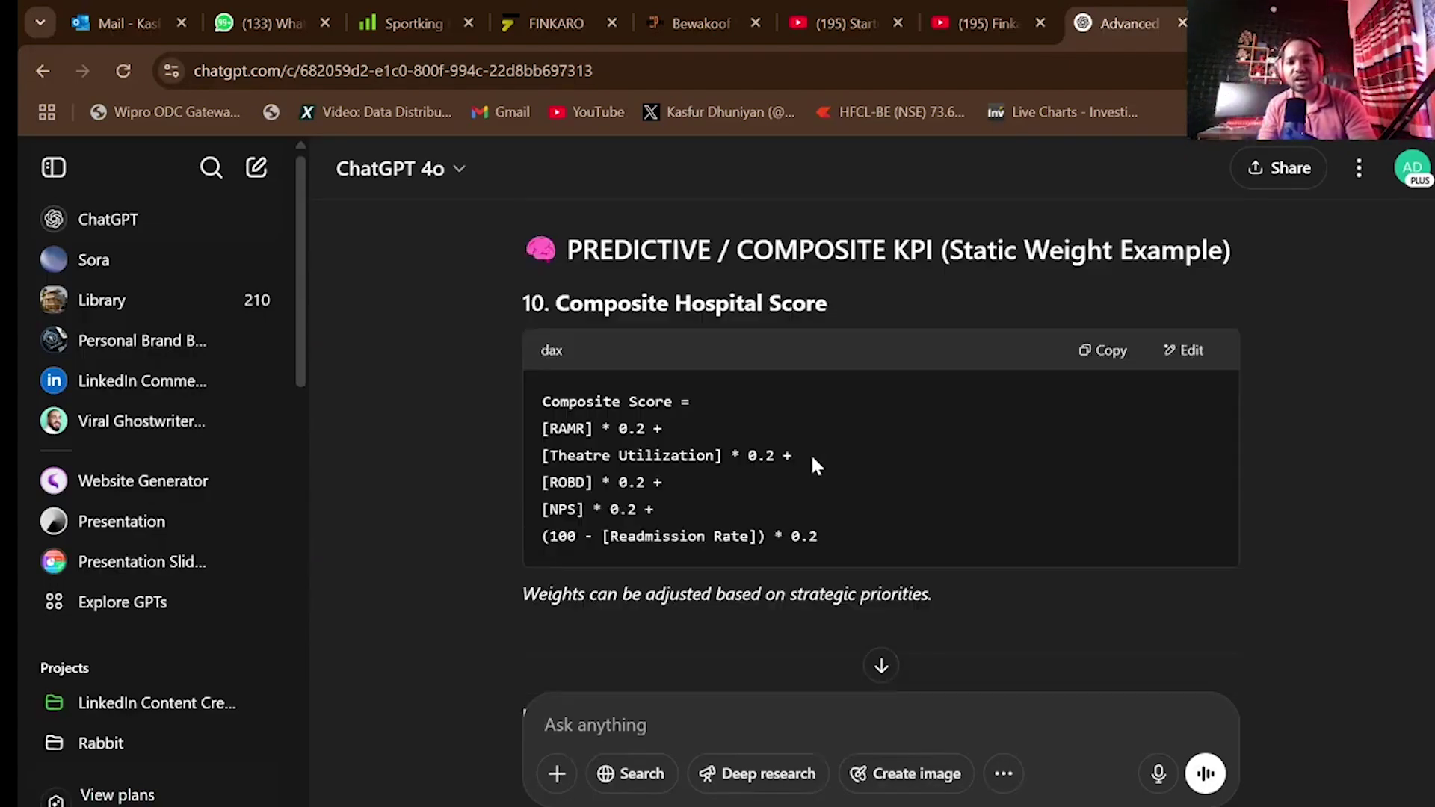
- Review the DAX answer back upward through the Patient Experience, Financial and Clinical KPIs to the earlier Power BI visuals suggestions
scroll(867, 345, up, 5)
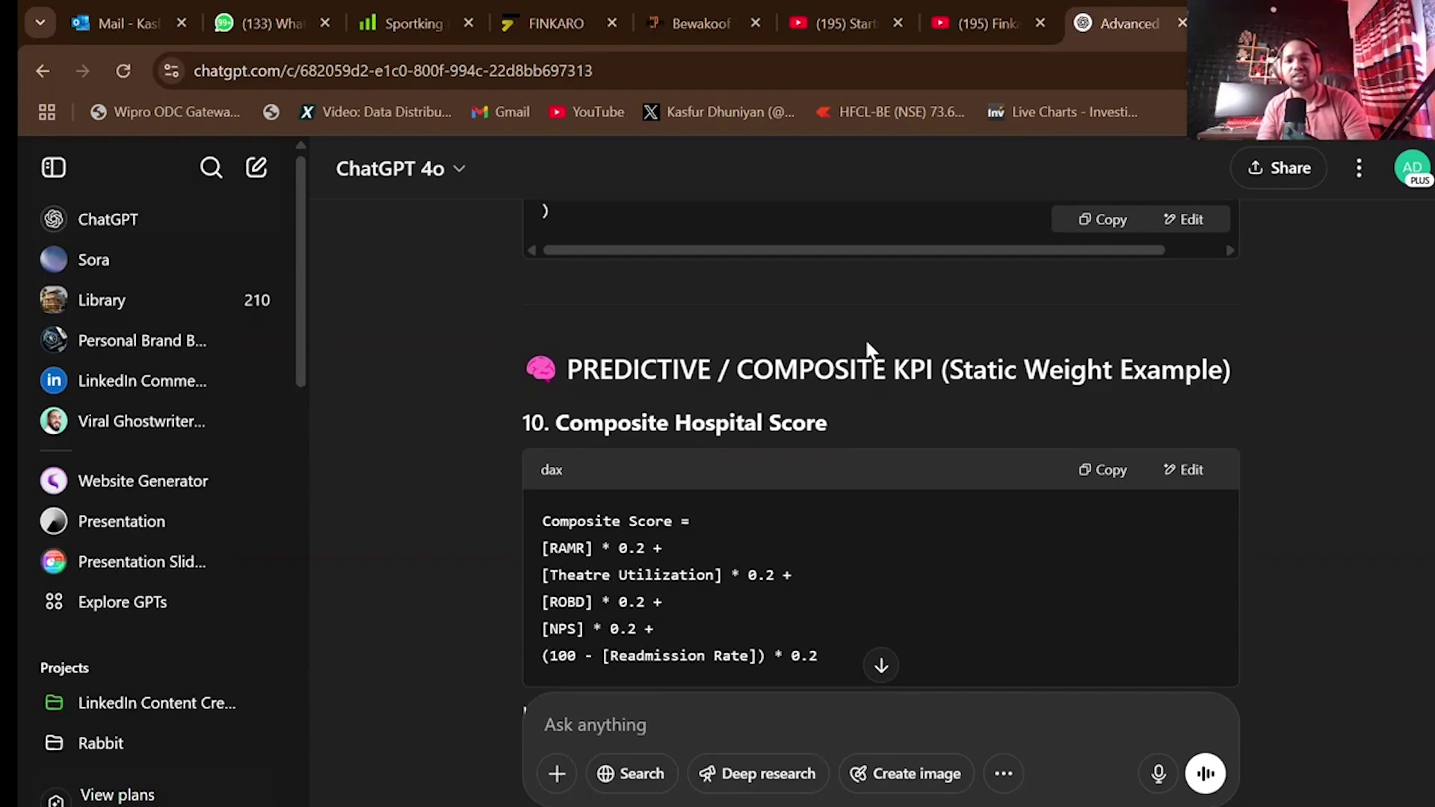
scroll(852, 438, up, 7)
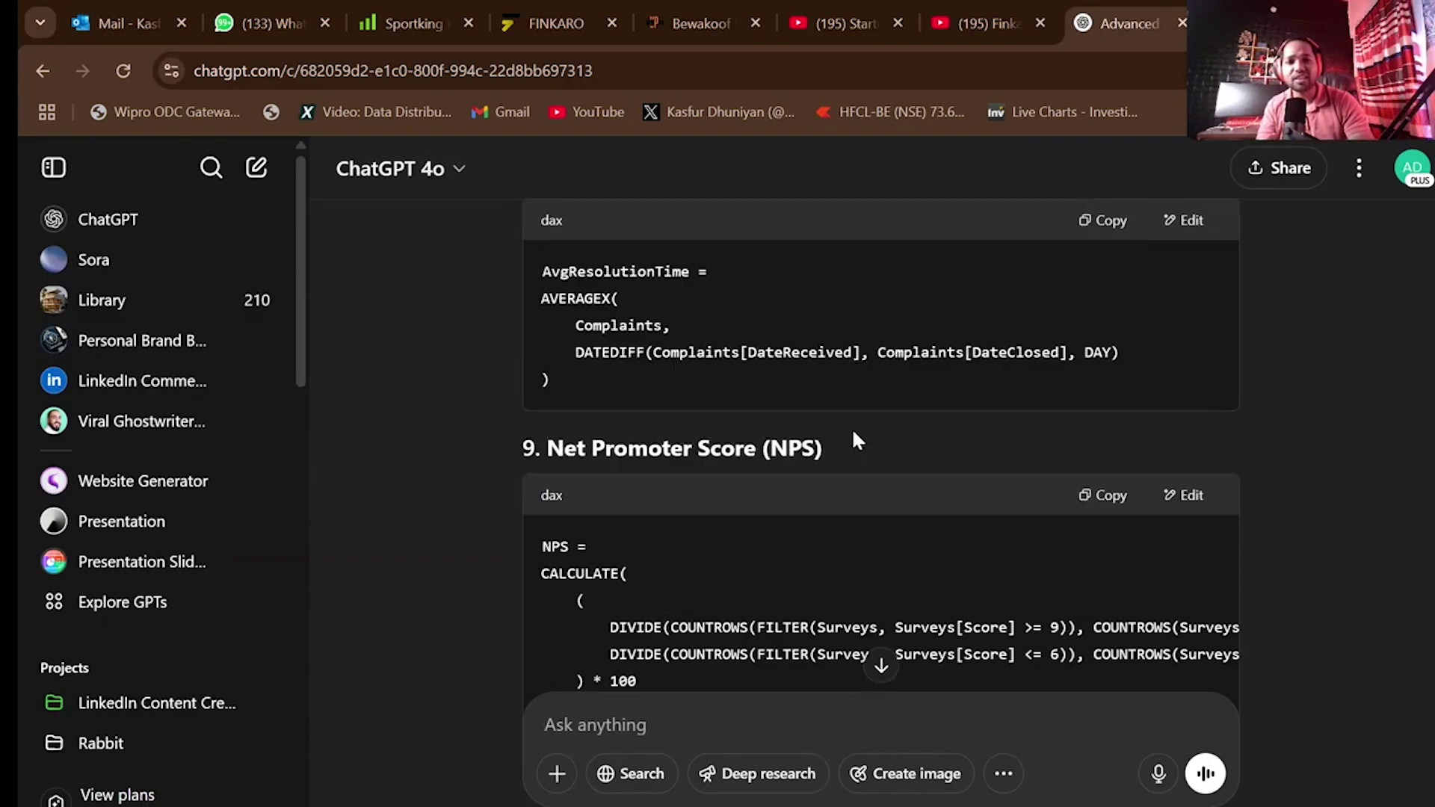
scroll(759, 493, up, 4)
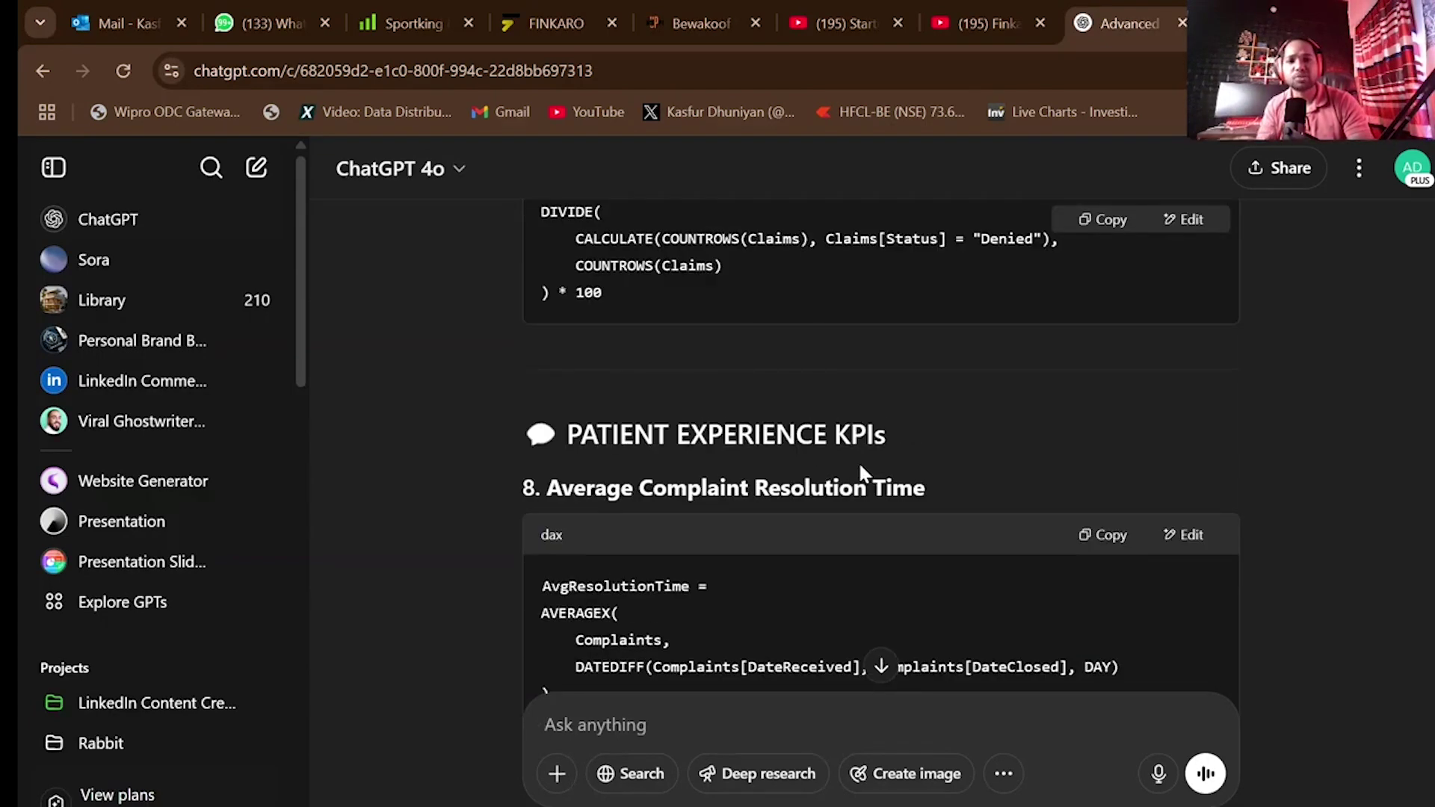
scroll(860, 471, up, 5)
scroll(861, 468, down, 4)
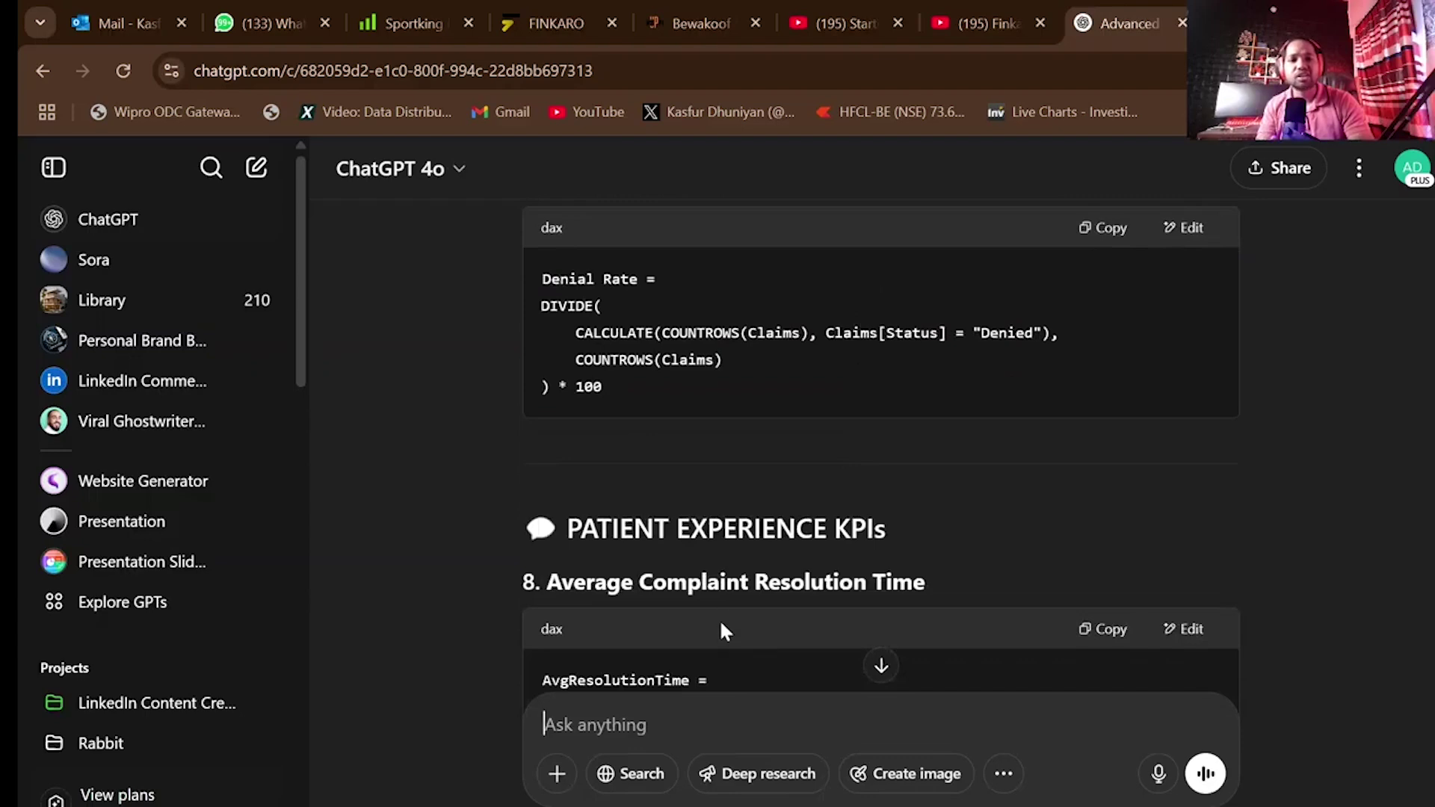
scroll(896, 599, up, 2)
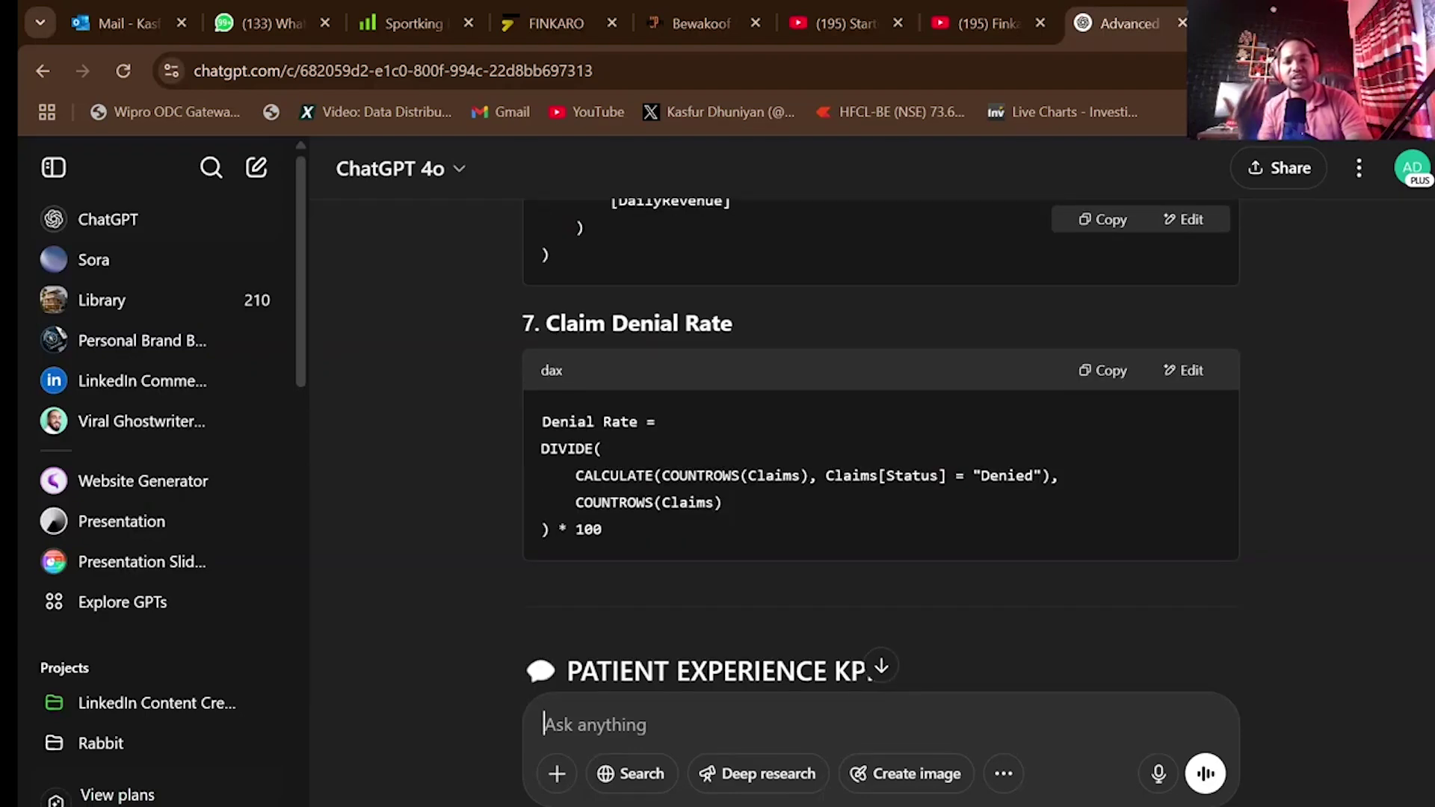
scroll(909, 572, down, 3)
scroll(909, 572, up, 9)
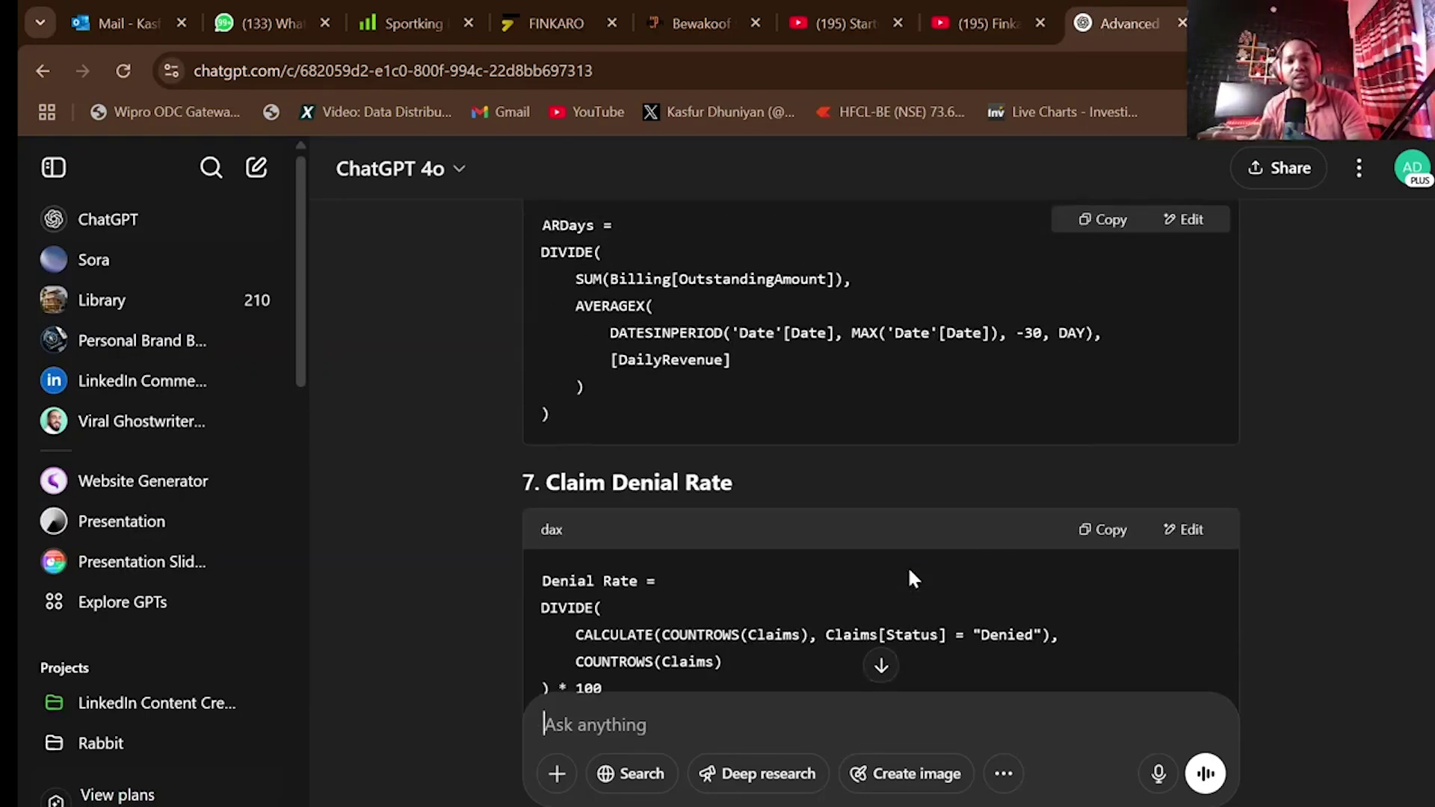
scroll(907, 566, up, 20)
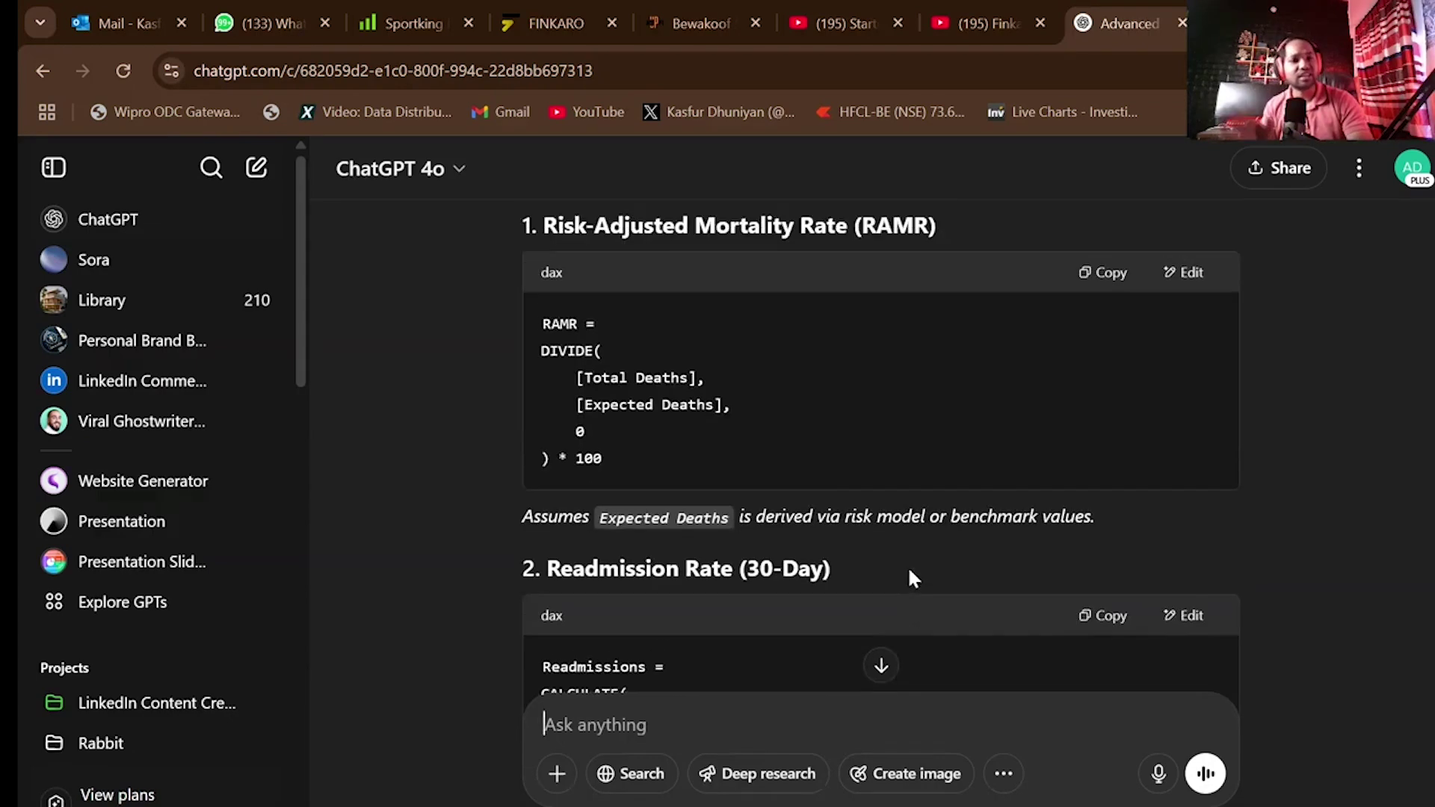
scroll(907, 567, up, 6)
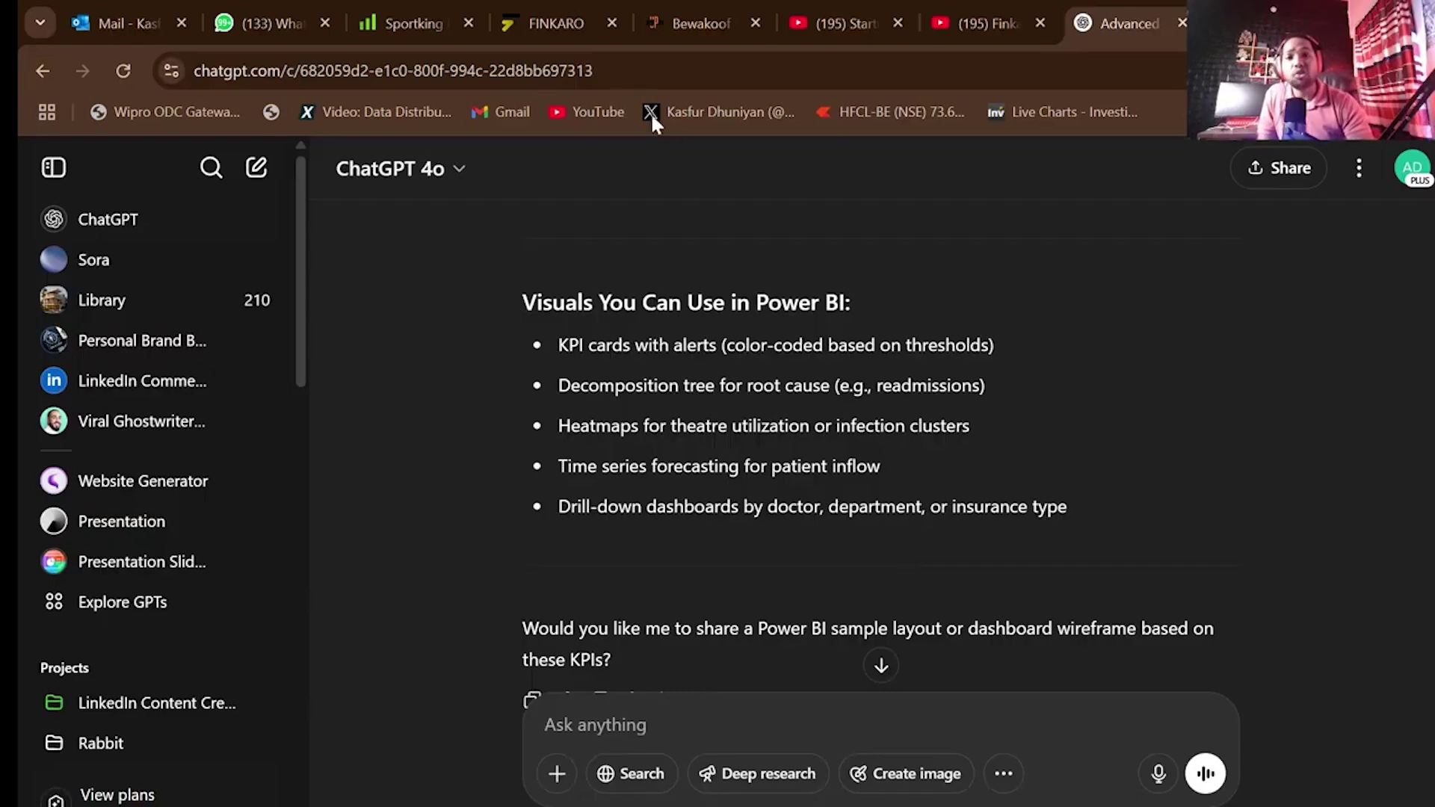
- Switch to the open FINKARO website and open its Course page
click(546, 25)
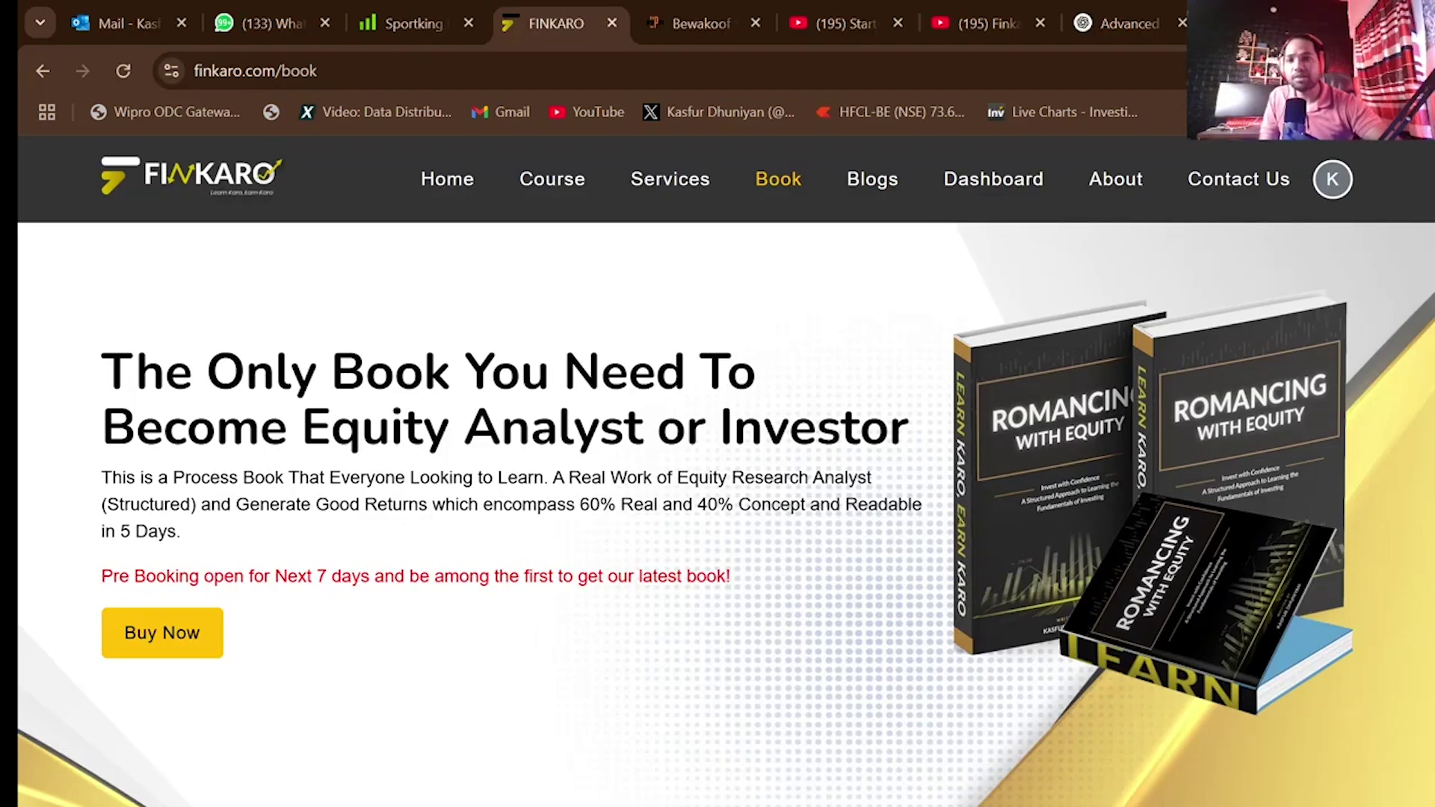
click(554, 188)
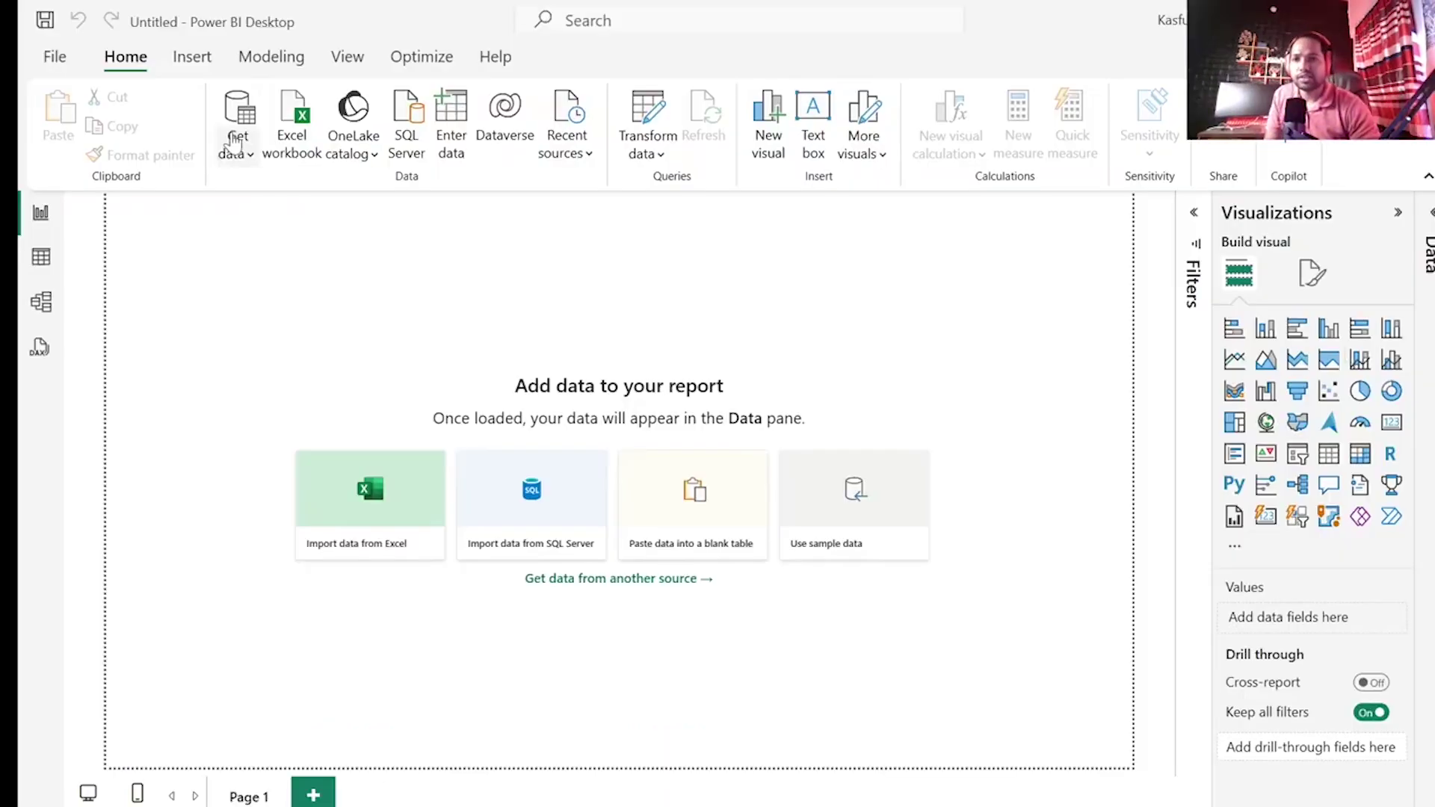
- In Power BI Desktop, get data from the Excel workbook "Apollo Hospital Final Data - Practice" in the Hospital Project folder
click(235, 146)
click(284, 236)
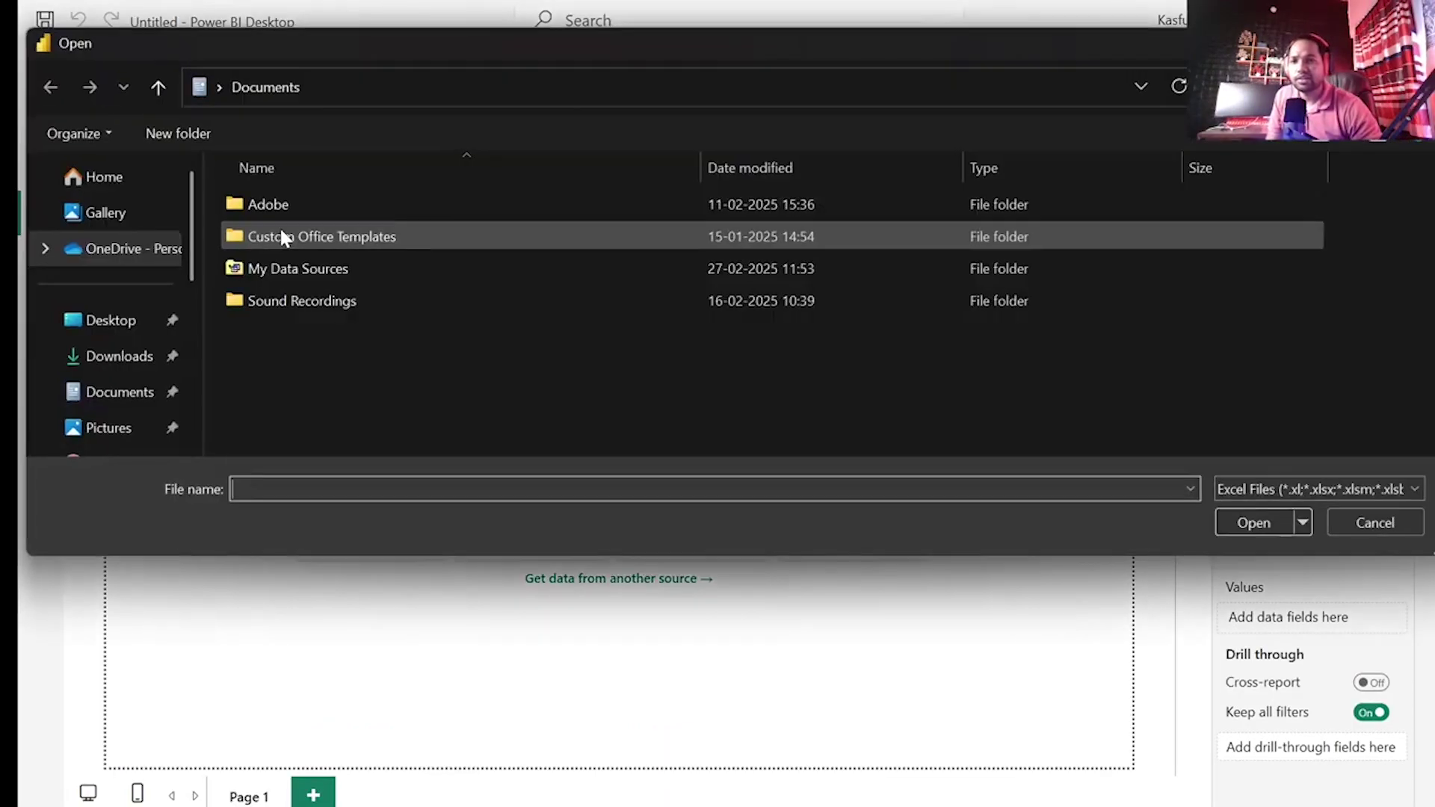
scroll(123, 369, down, 3)
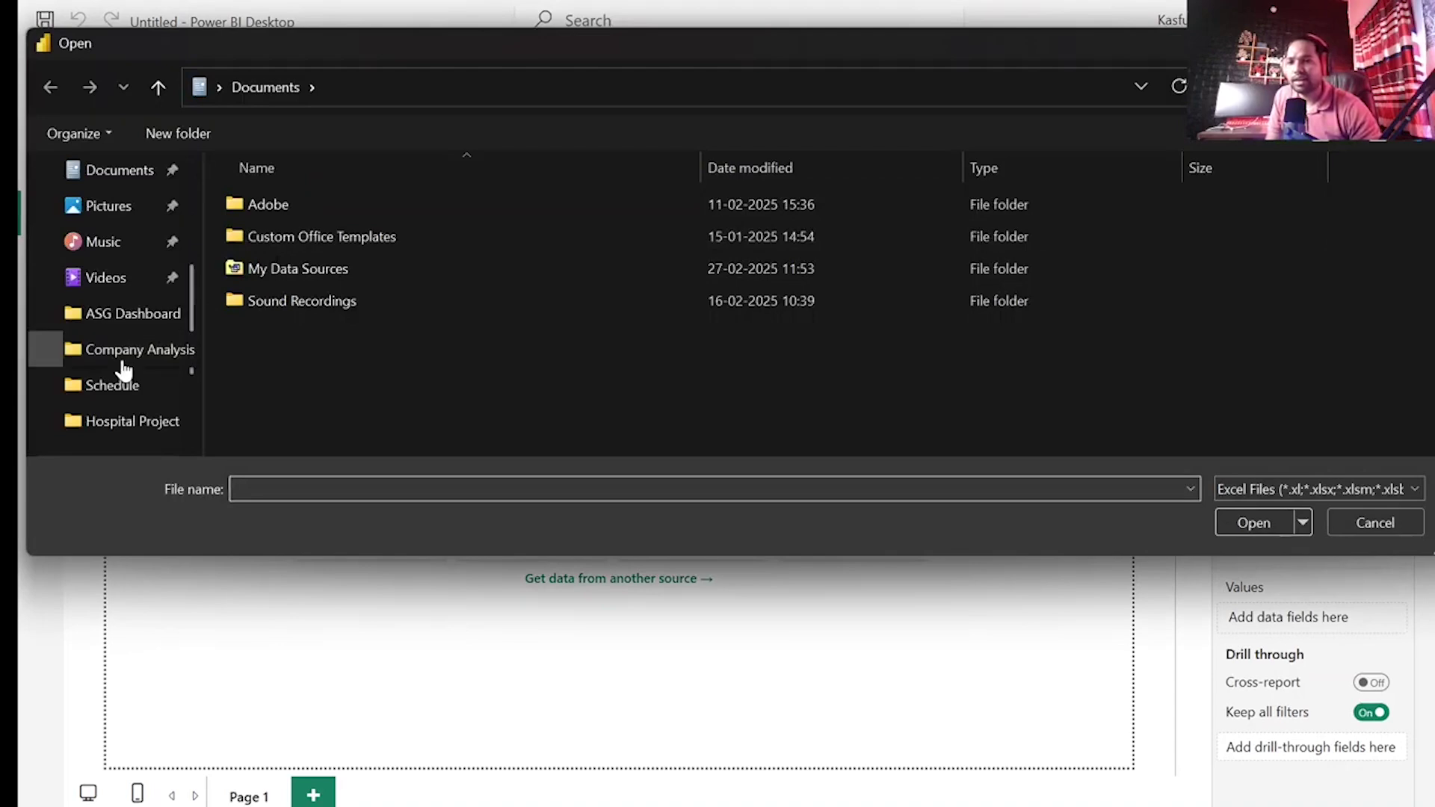
click(114, 423)
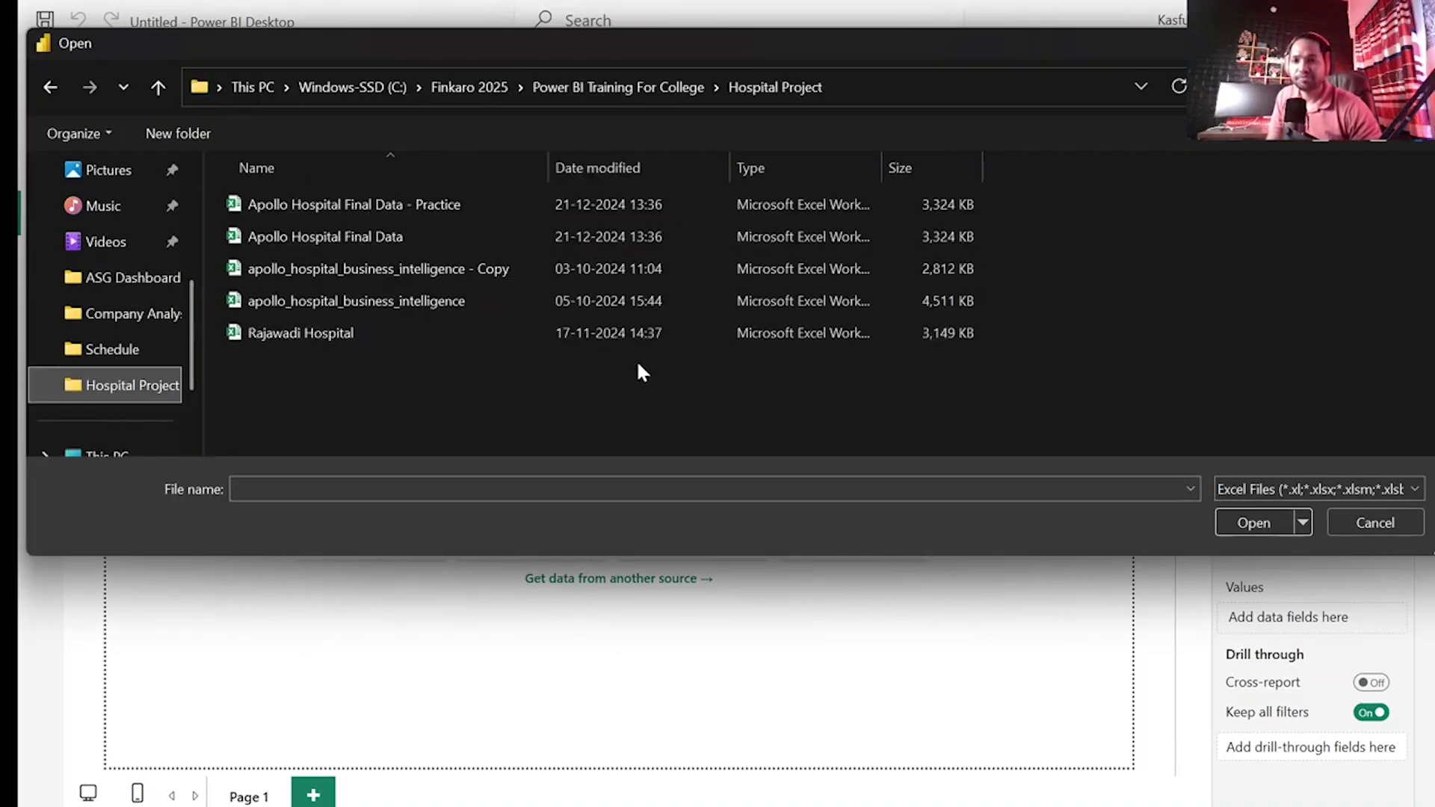
click(320, 236)
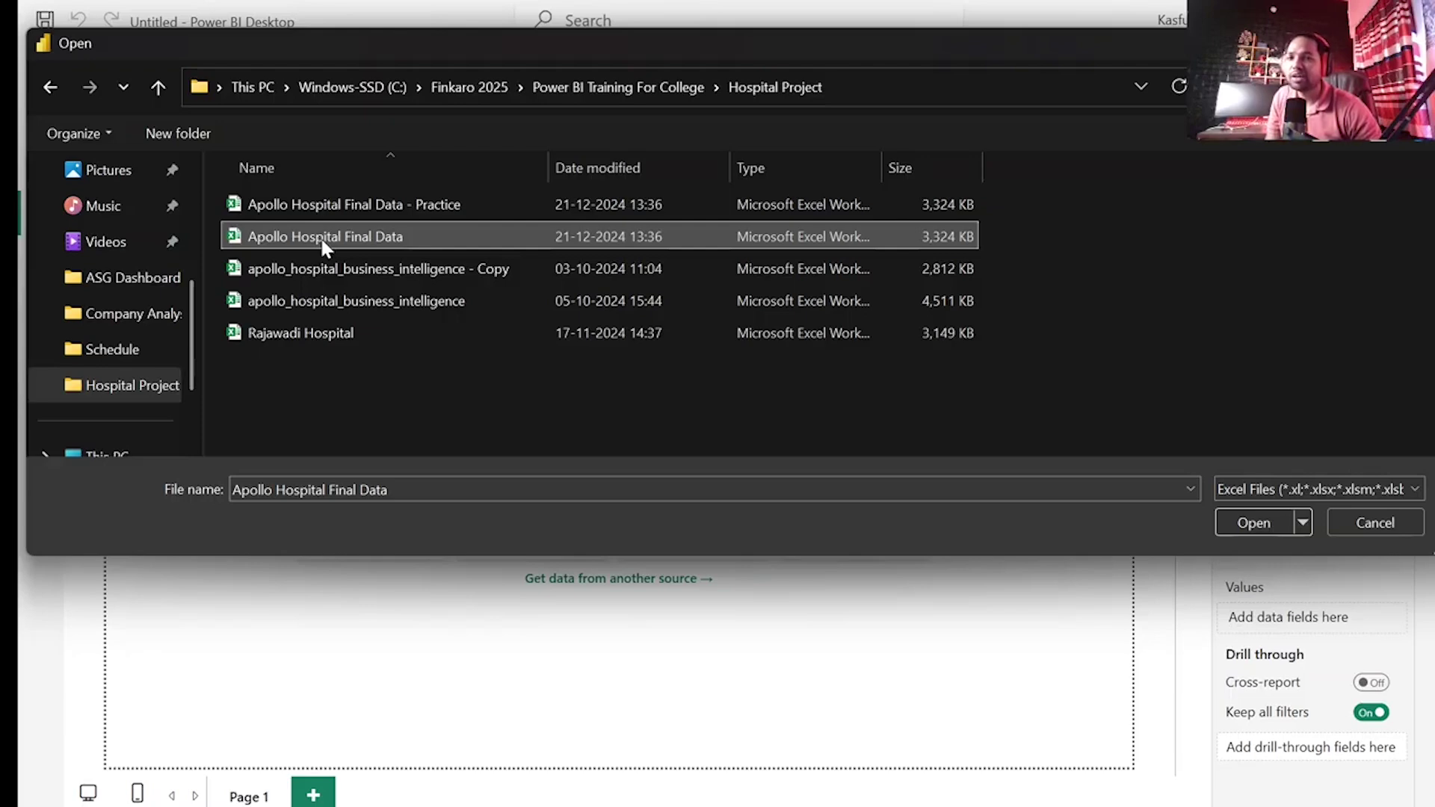
click(369, 207)
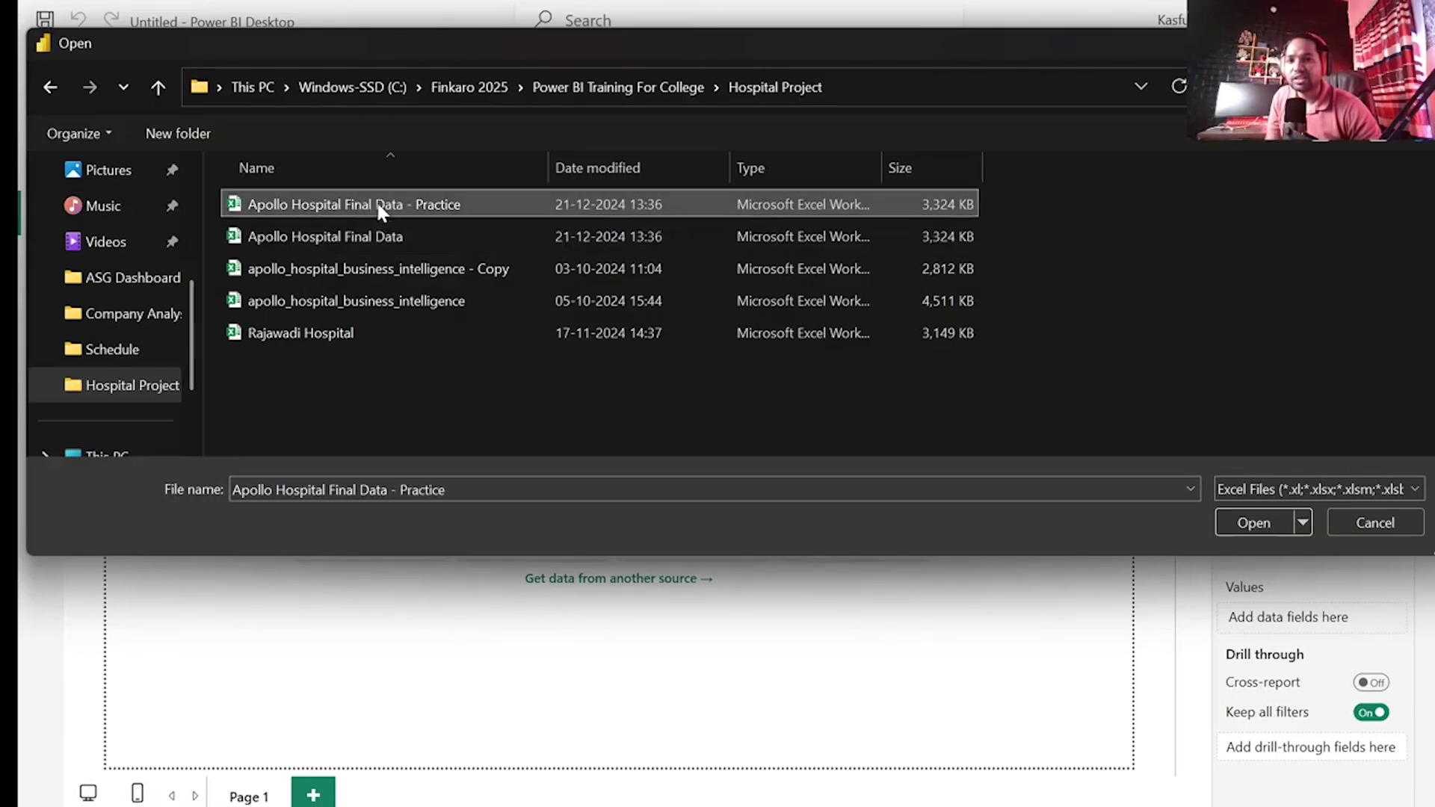
click(1248, 519)
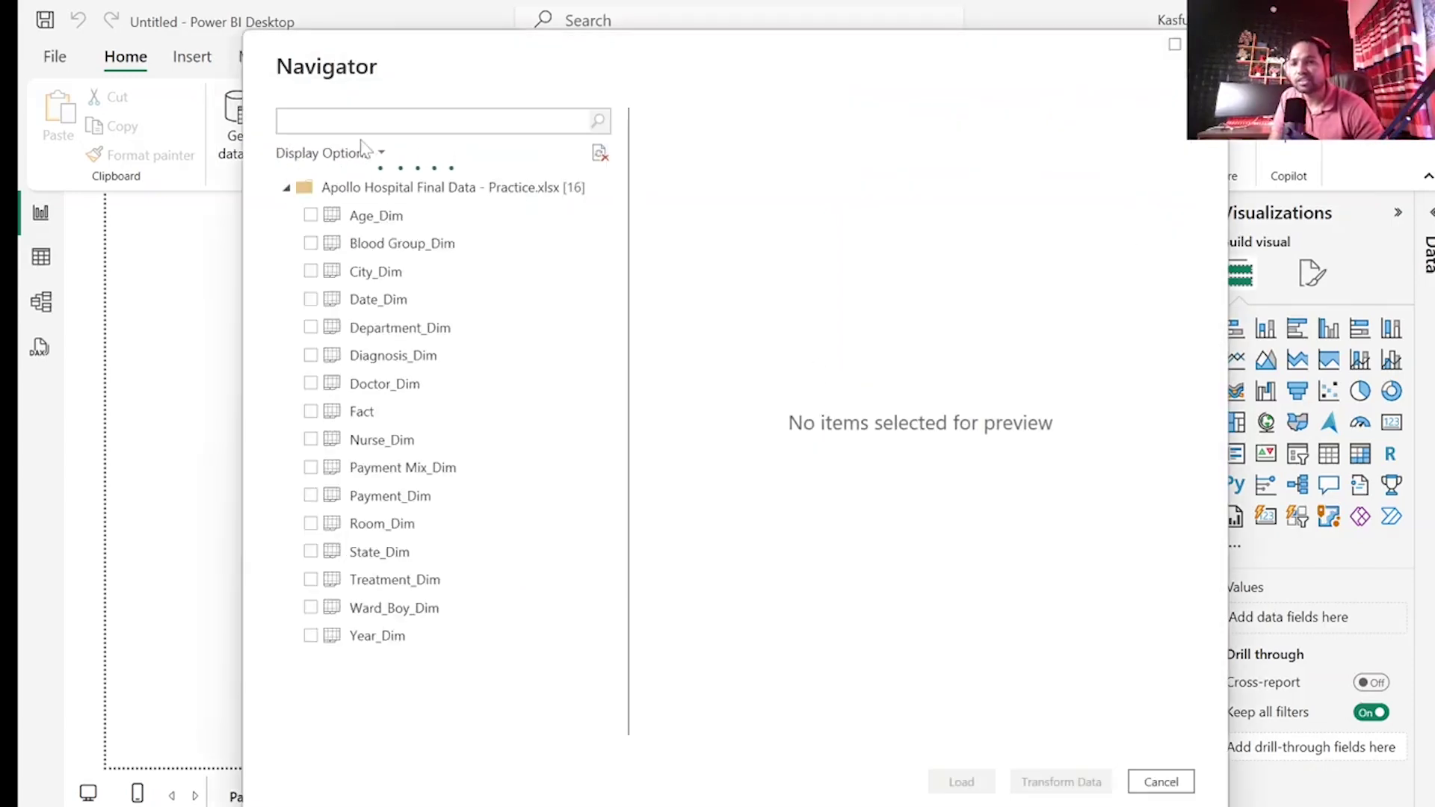
- Select the tables Age_Dim, Blood Group_Dim, City_Dim, Date_Dim, Department_Dim, Diagnosis_Dim, Doctor_Dim and Fact for import
click(311, 215)
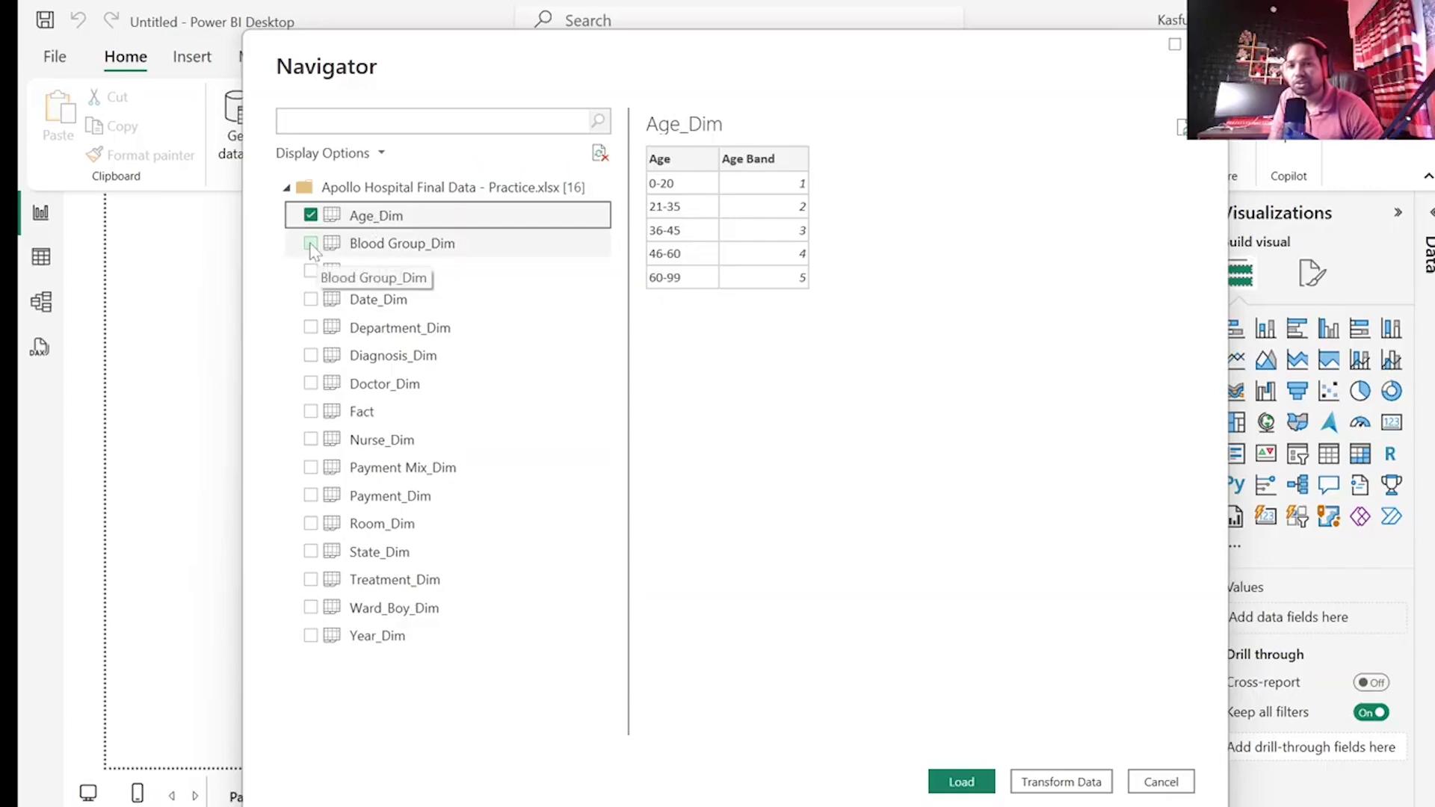
click(310, 244)
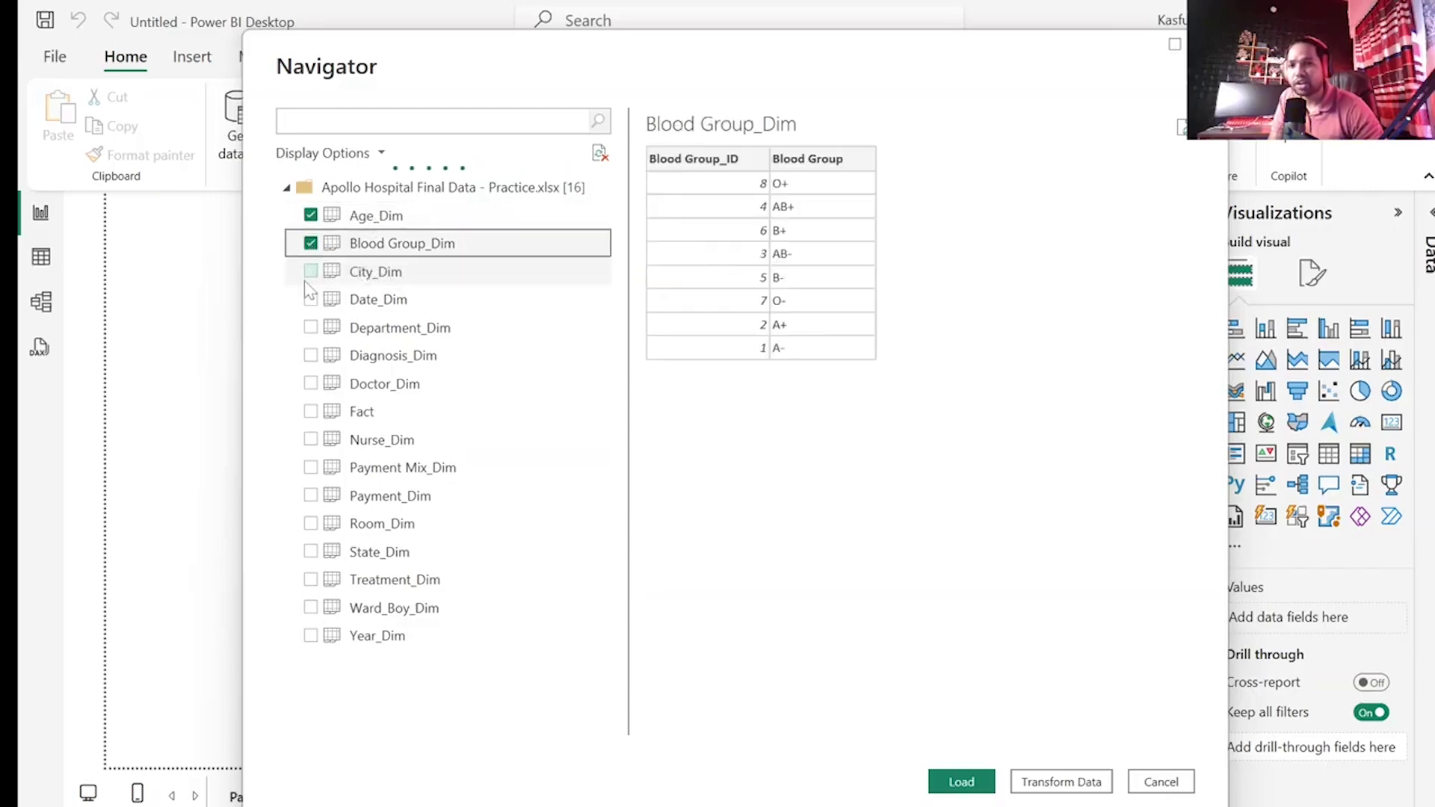
click(310, 271)
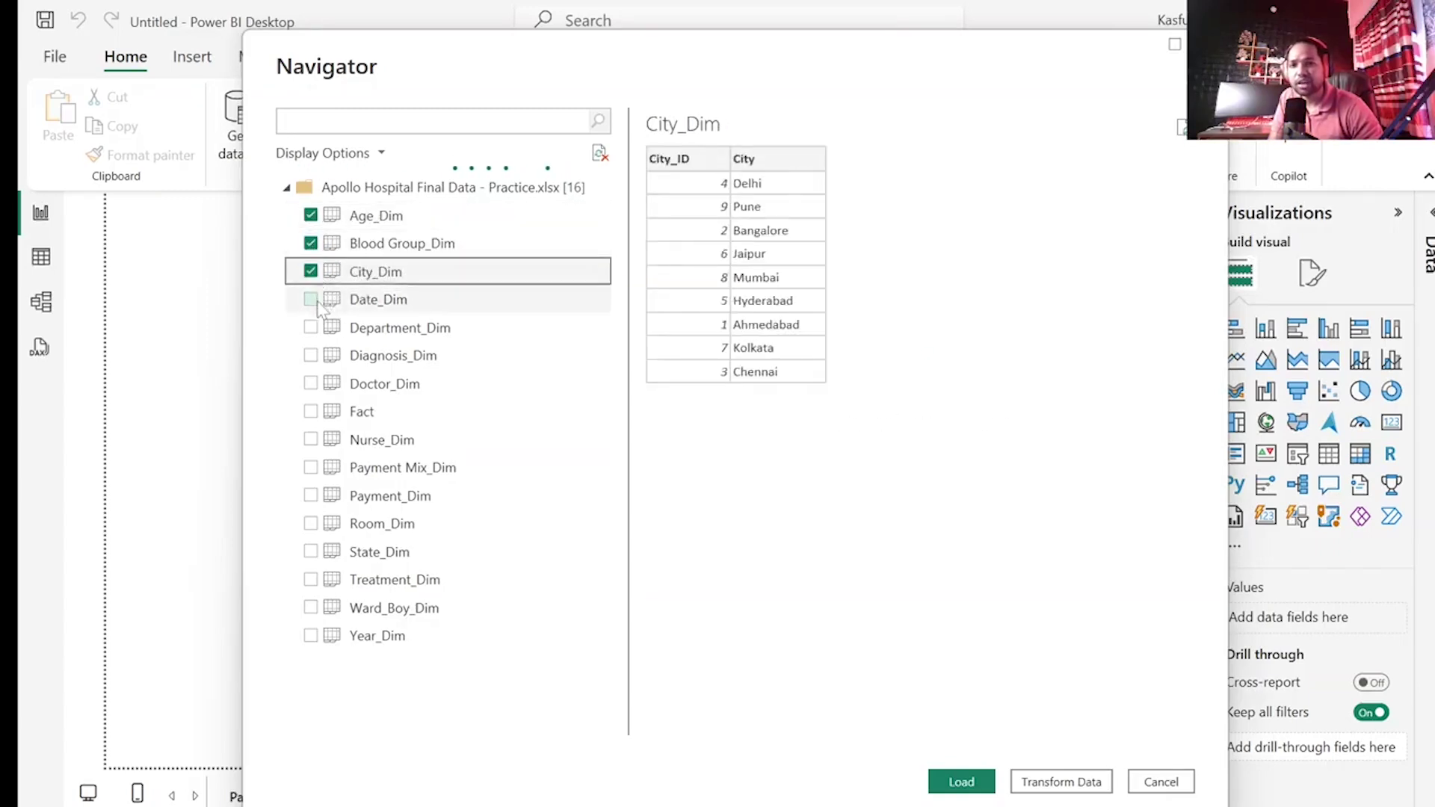
click(310, 299)
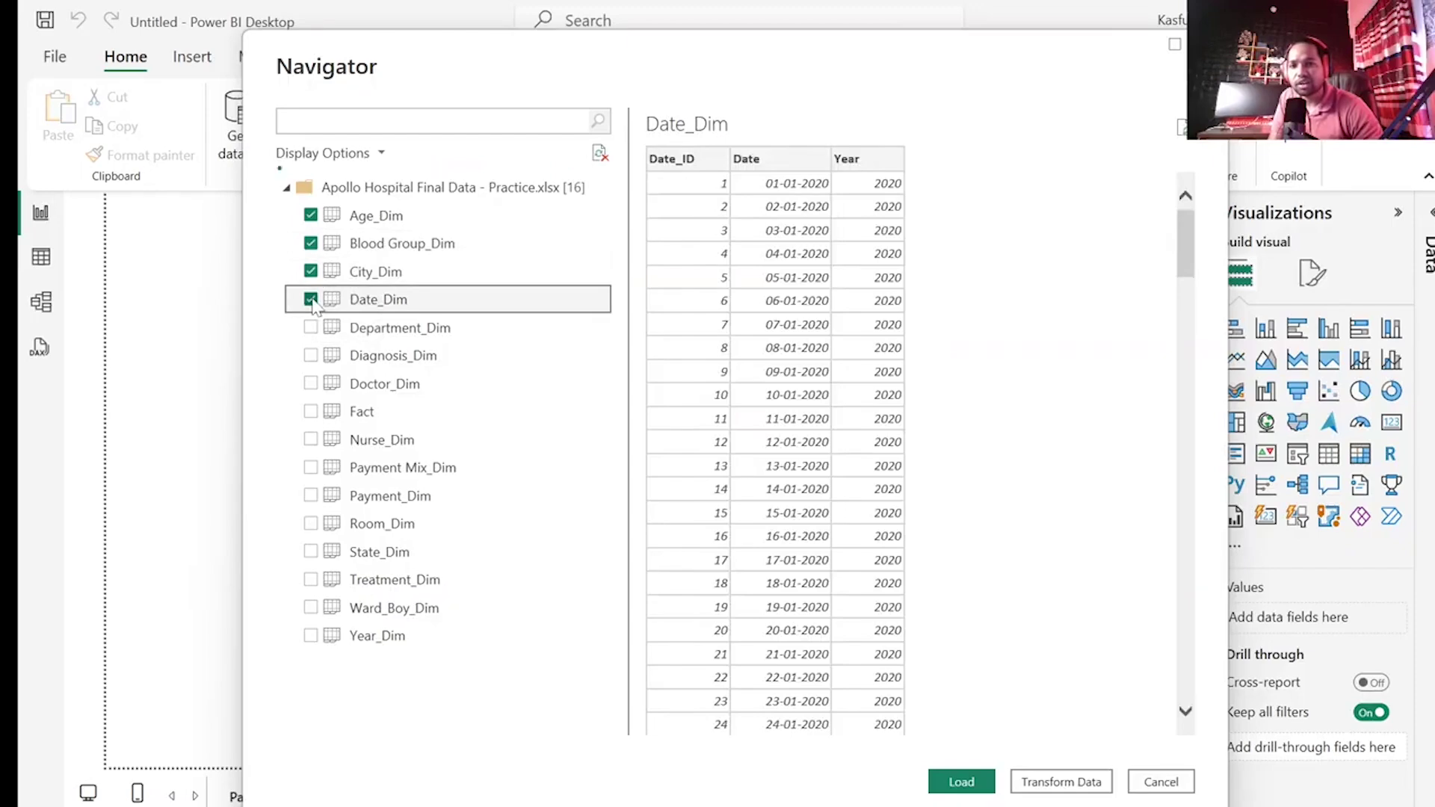
click(310, 327)
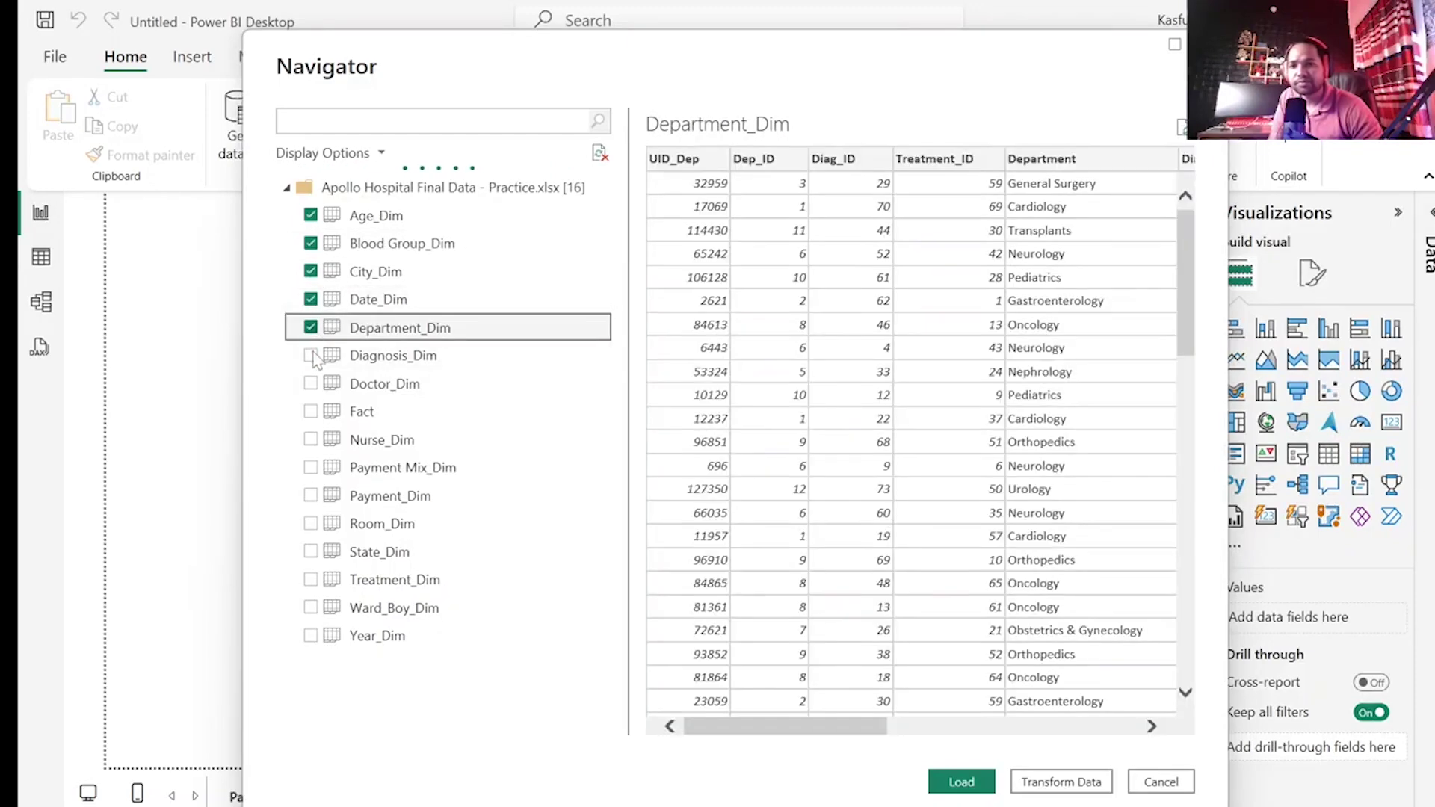
click(310, 355)
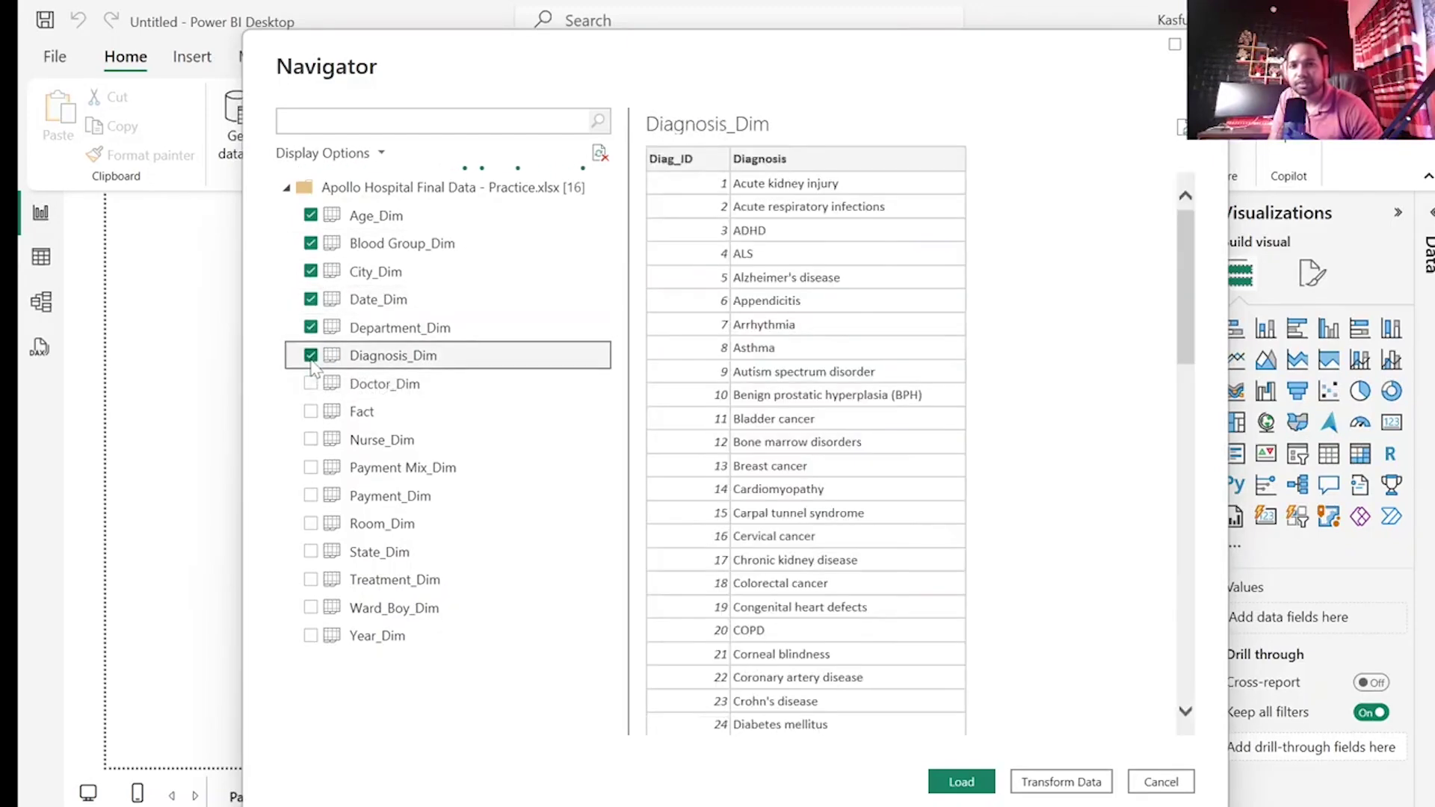
click(310, 384)
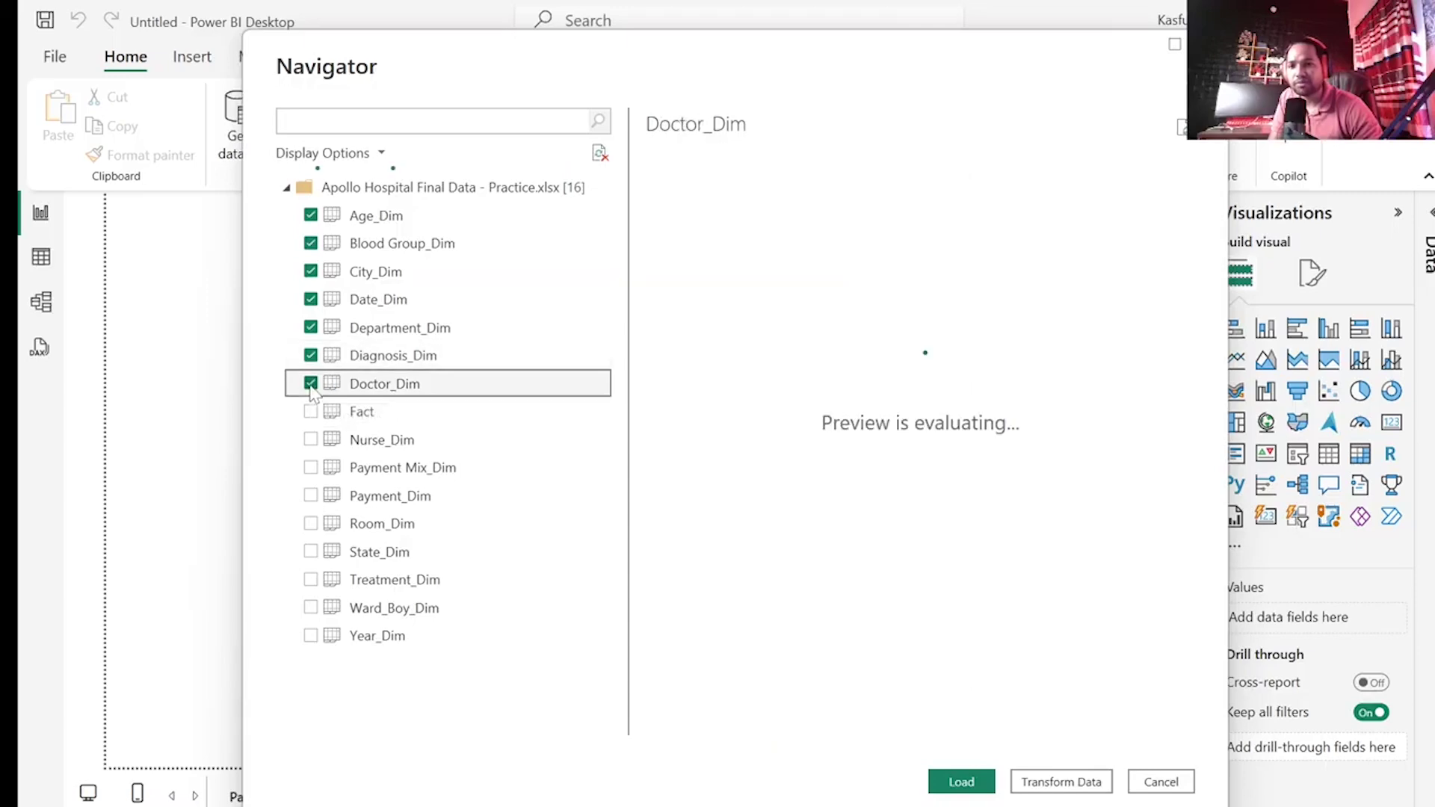
click(314, 412)
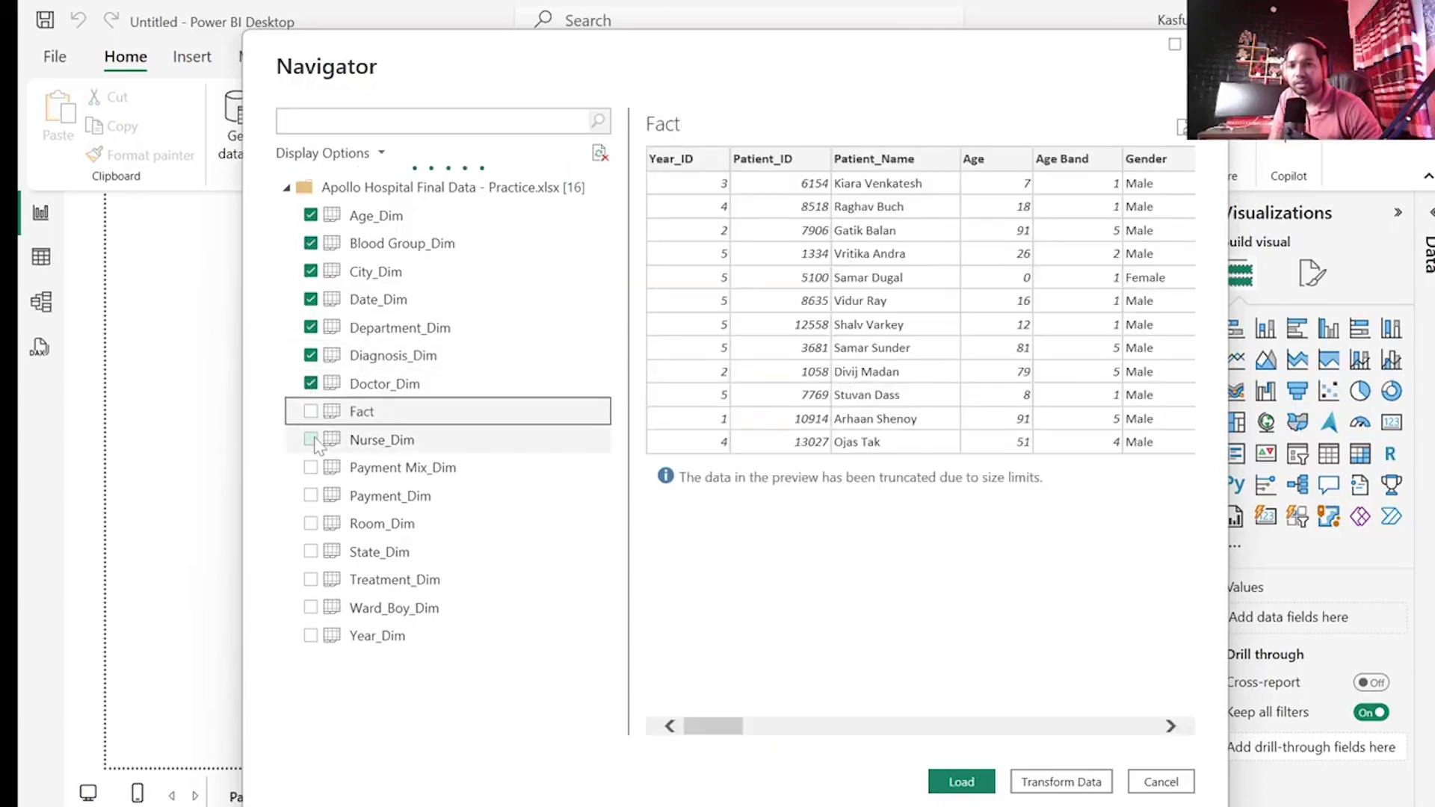
click(310, 412)
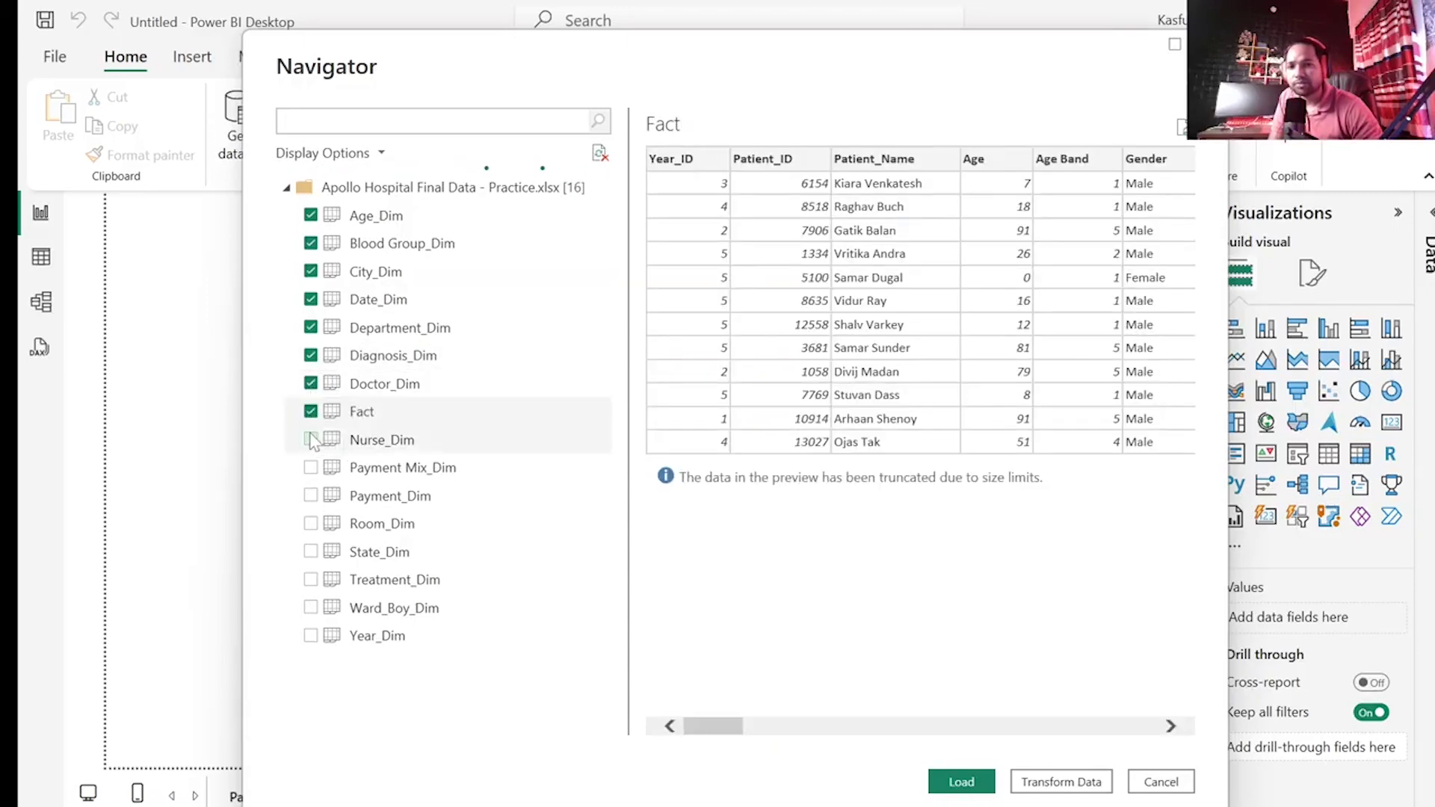
- Add Nurse_Dim, Payment Mix_Dim, Payment_Dim, Room_Dim, State_Dim, Treatment_Dim and Ward_Boy_Dim to the selection and load all selected tables
click(311, 441)
click(312, 469)
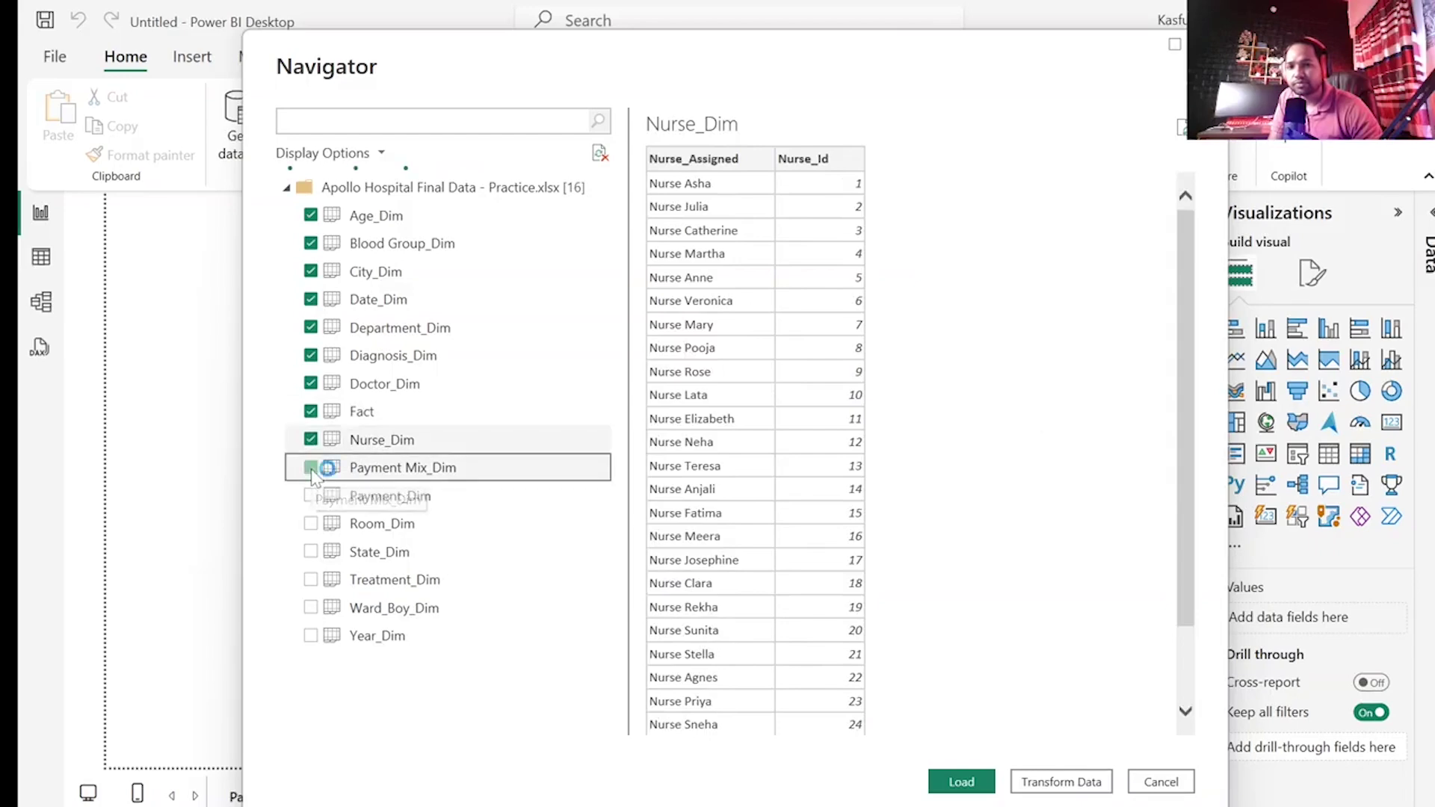
click(311, 496)
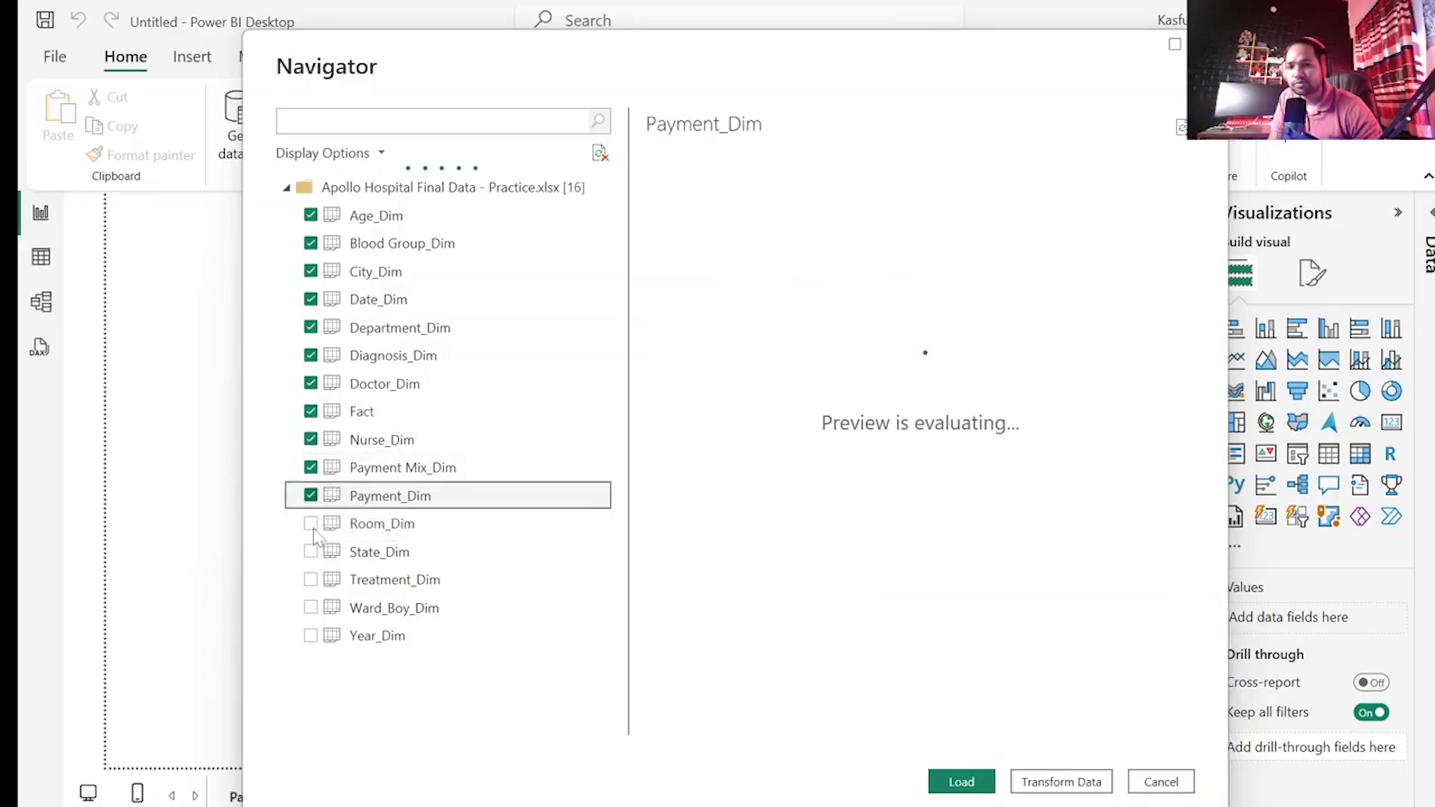
click(311, 523)
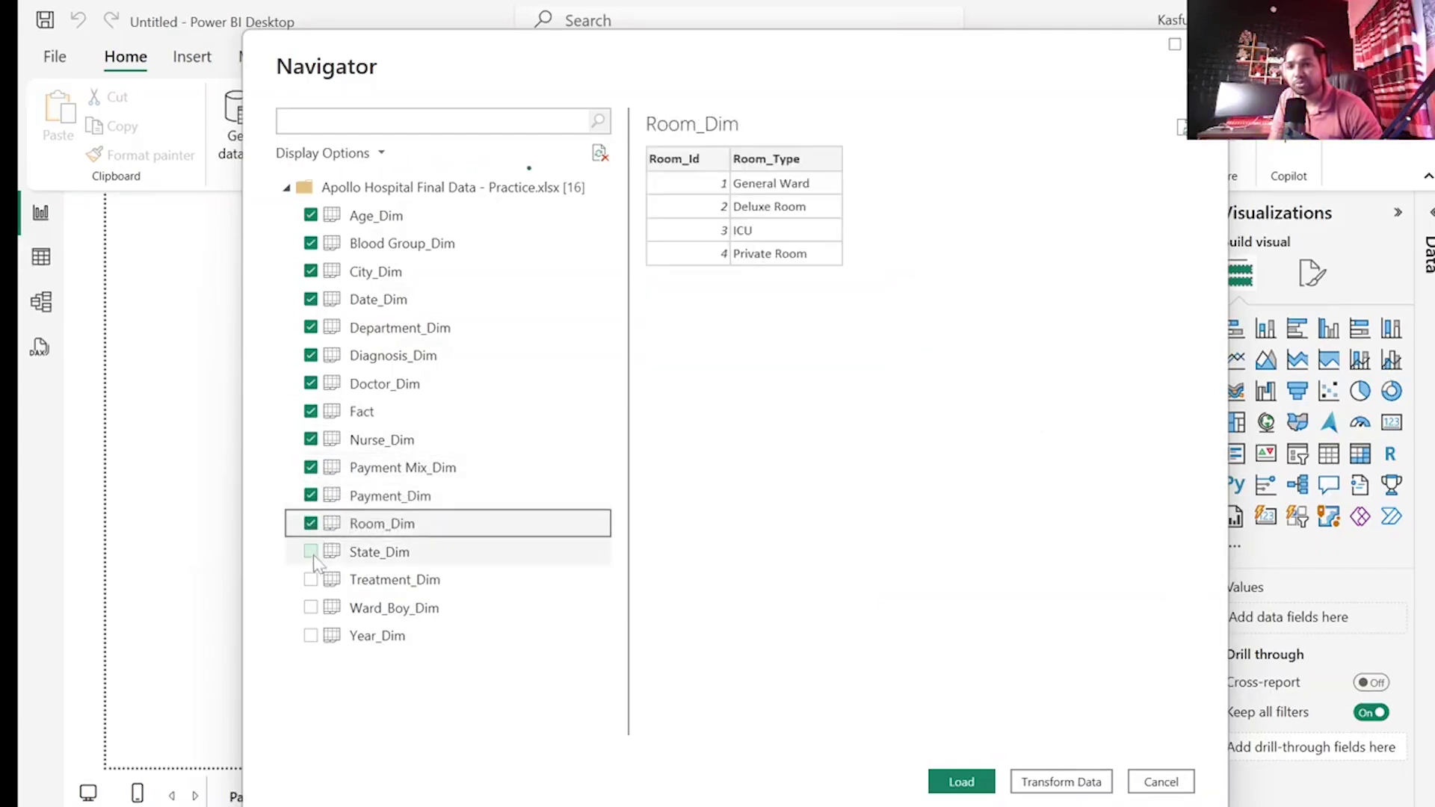
click(311, 553)
click(311, 580)
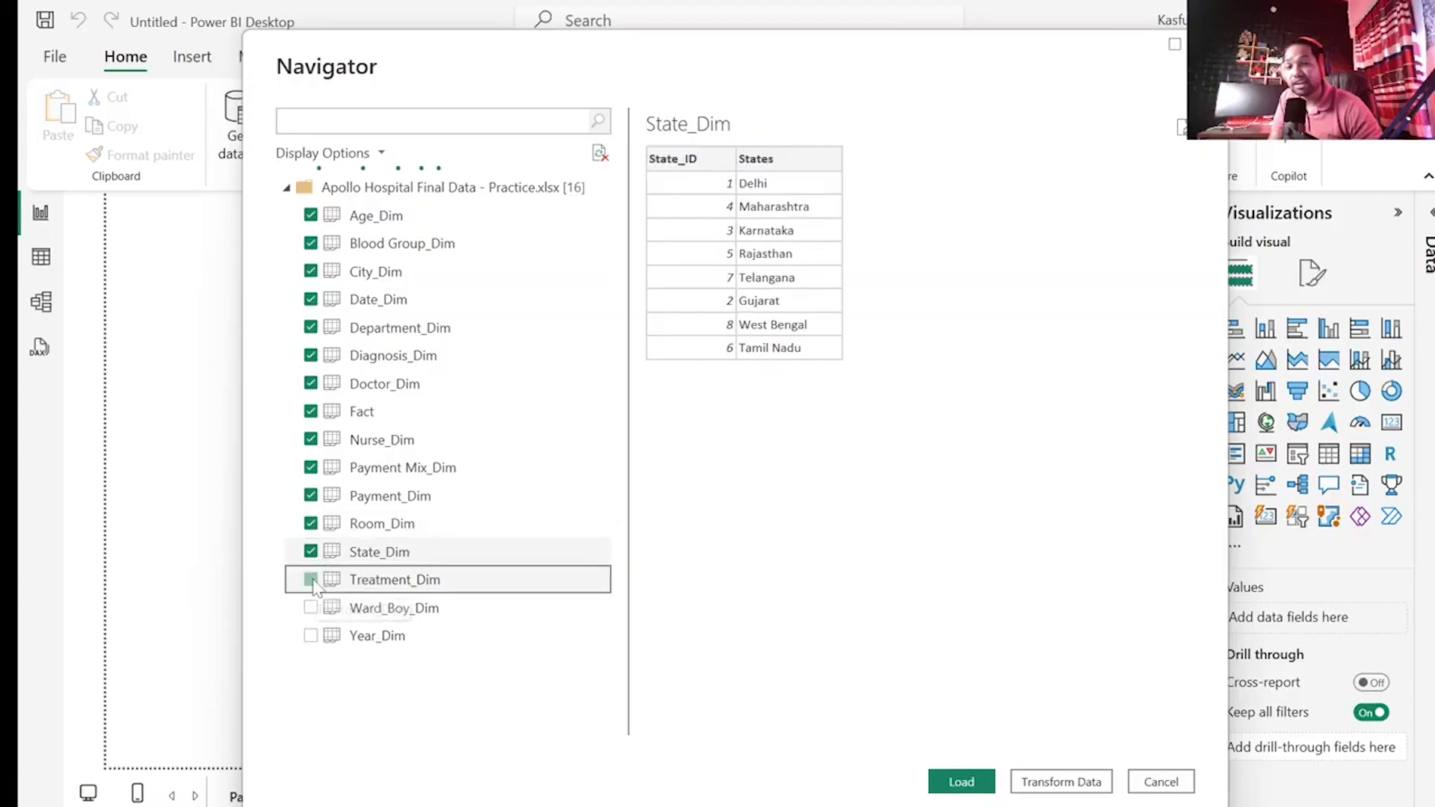
click(311, 608)
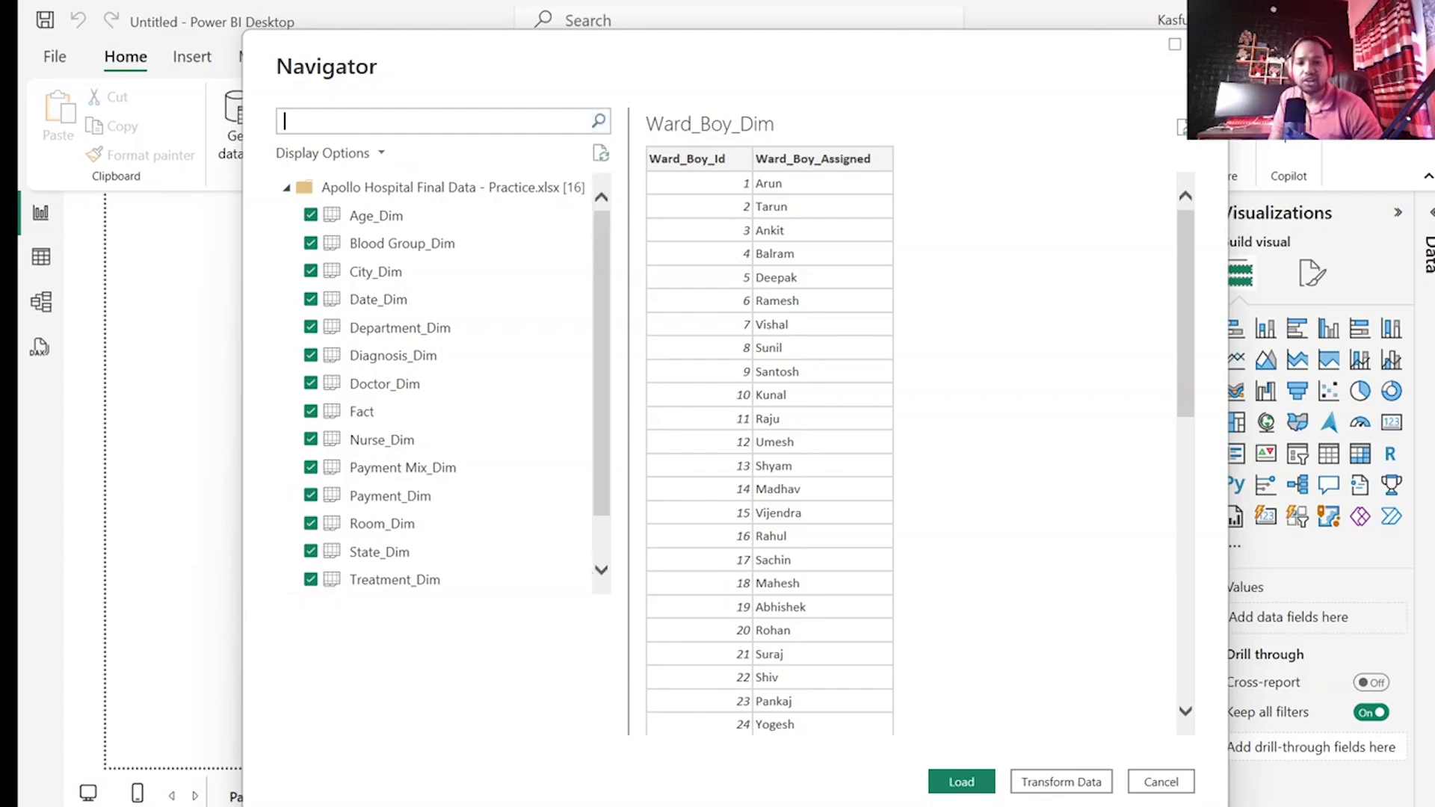
click(961, 781)
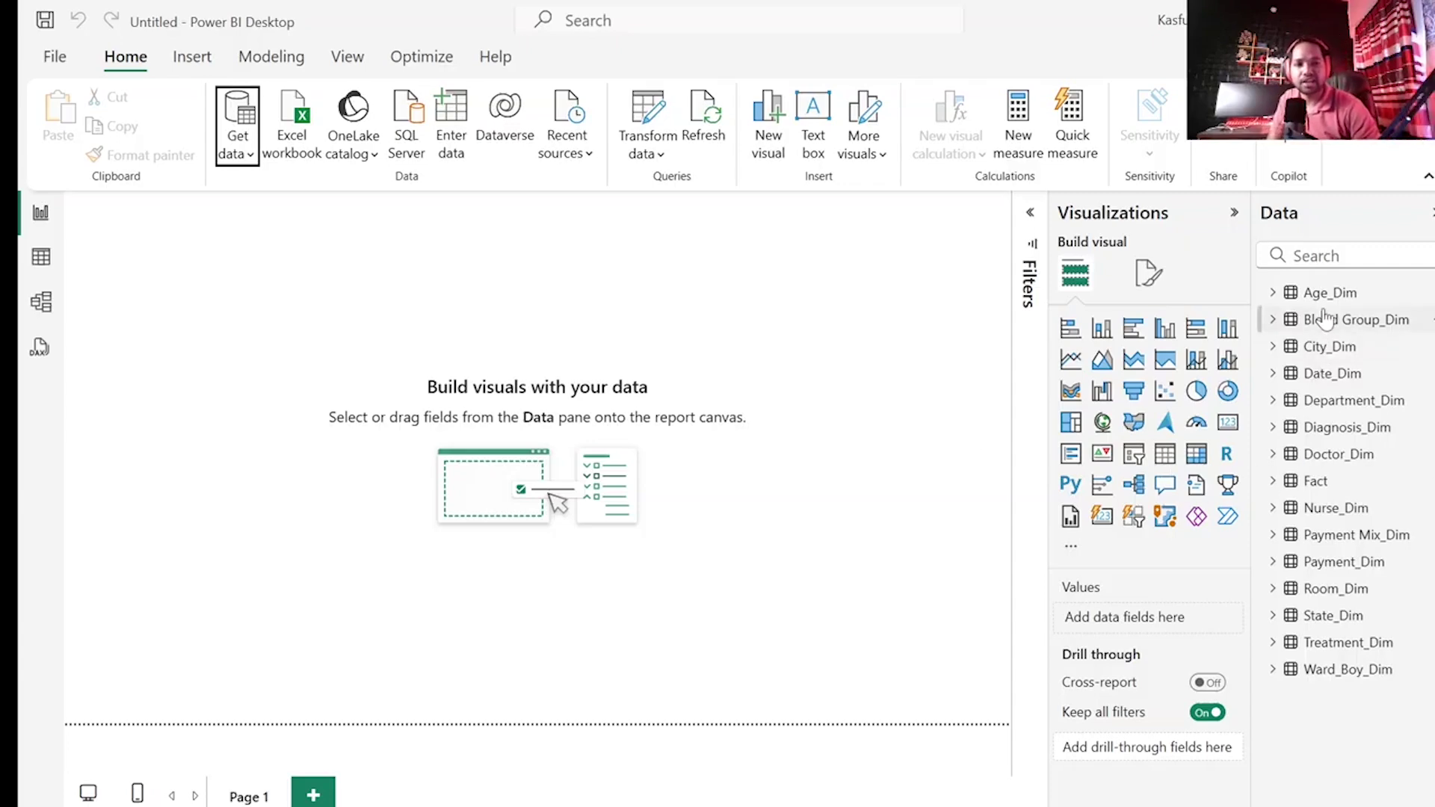
- Open the model view and collapse the Properties and Data panes to show the whole table diagram
click(44, 305)
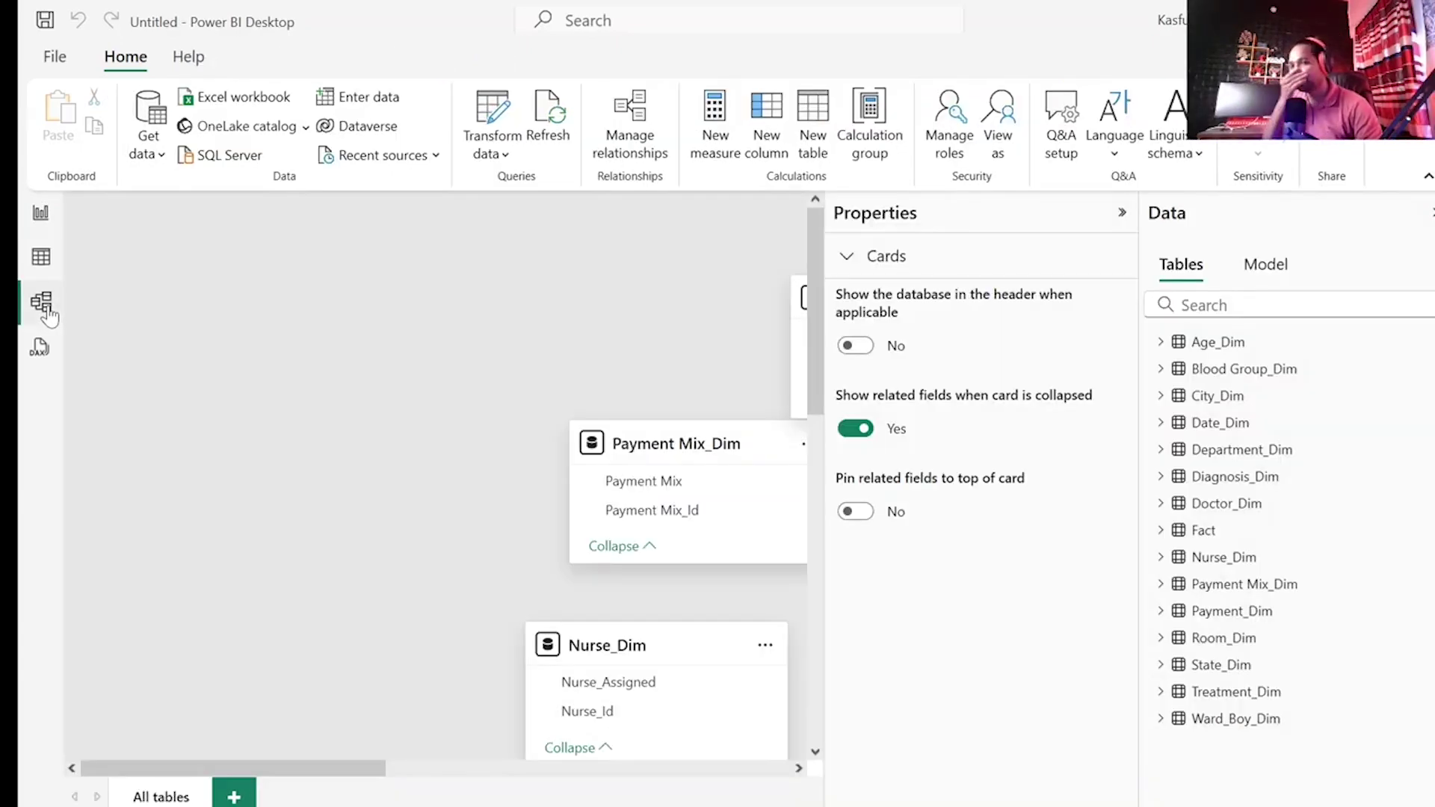
click(1121, 213)
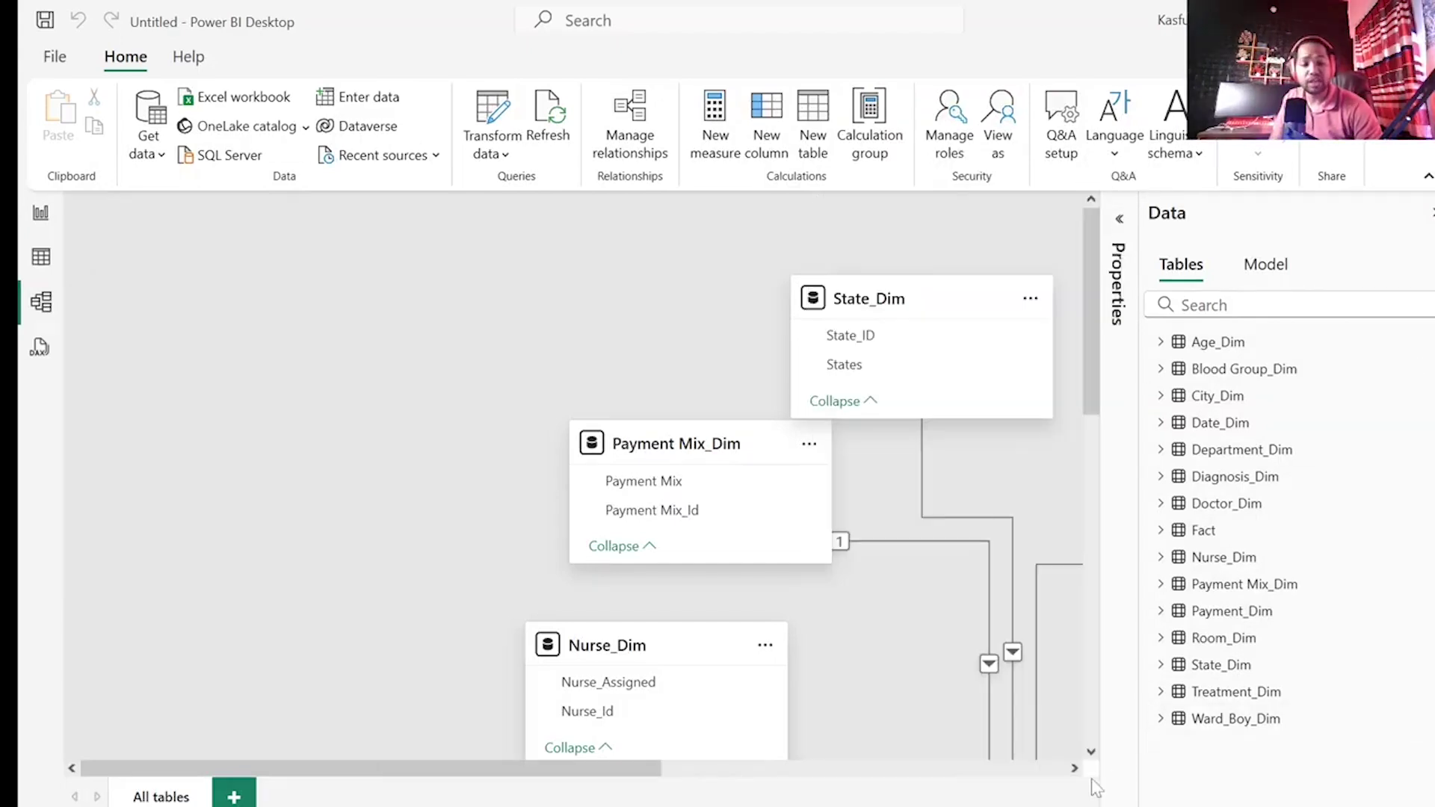
click(1221, 793)
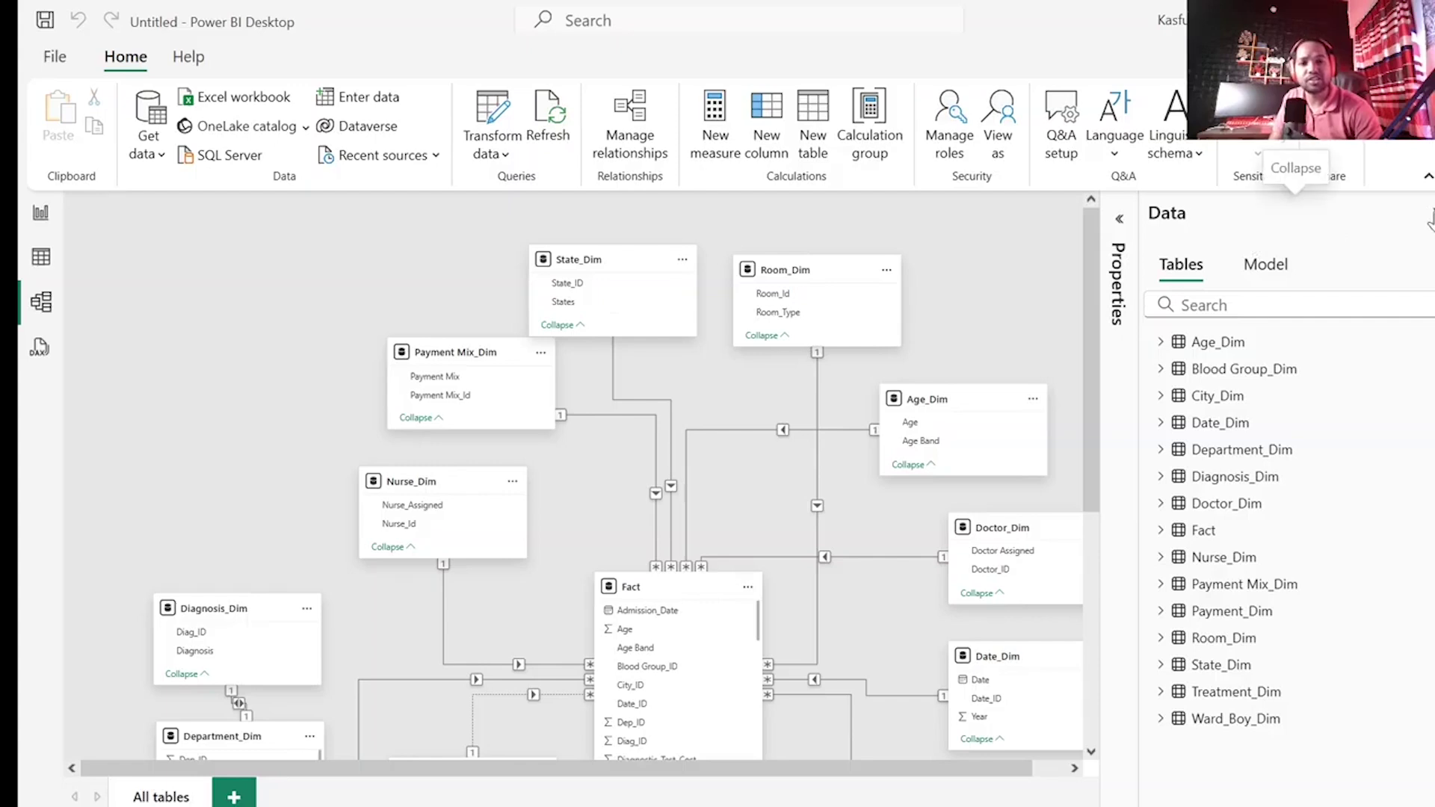
click(1428, 220)
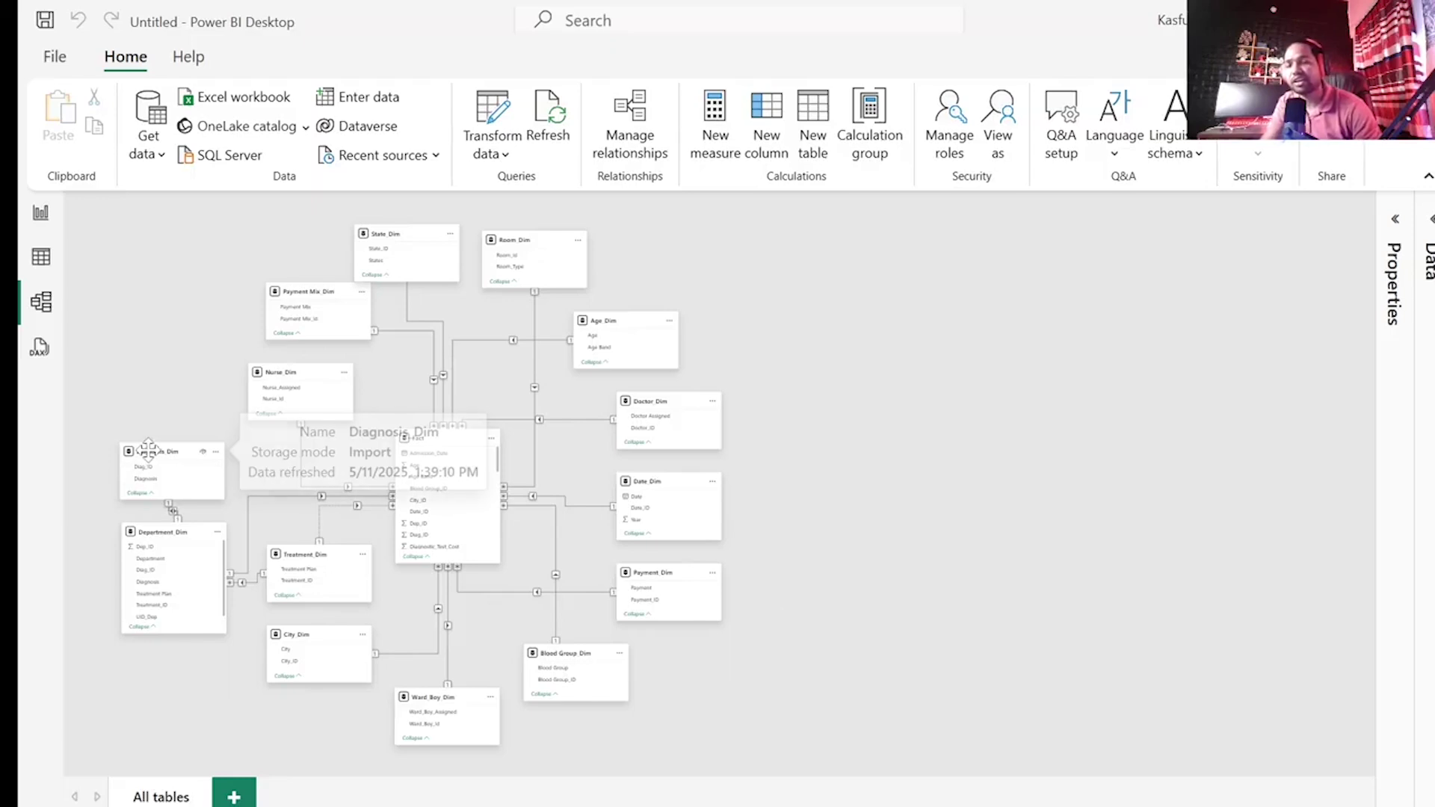
- Rearrange the diagram by moving Diagnosis_Dim further above Department_Dim and shifting Treatment_Dim slightly away from Department_Dim
drag(147, 454, 144, 319)
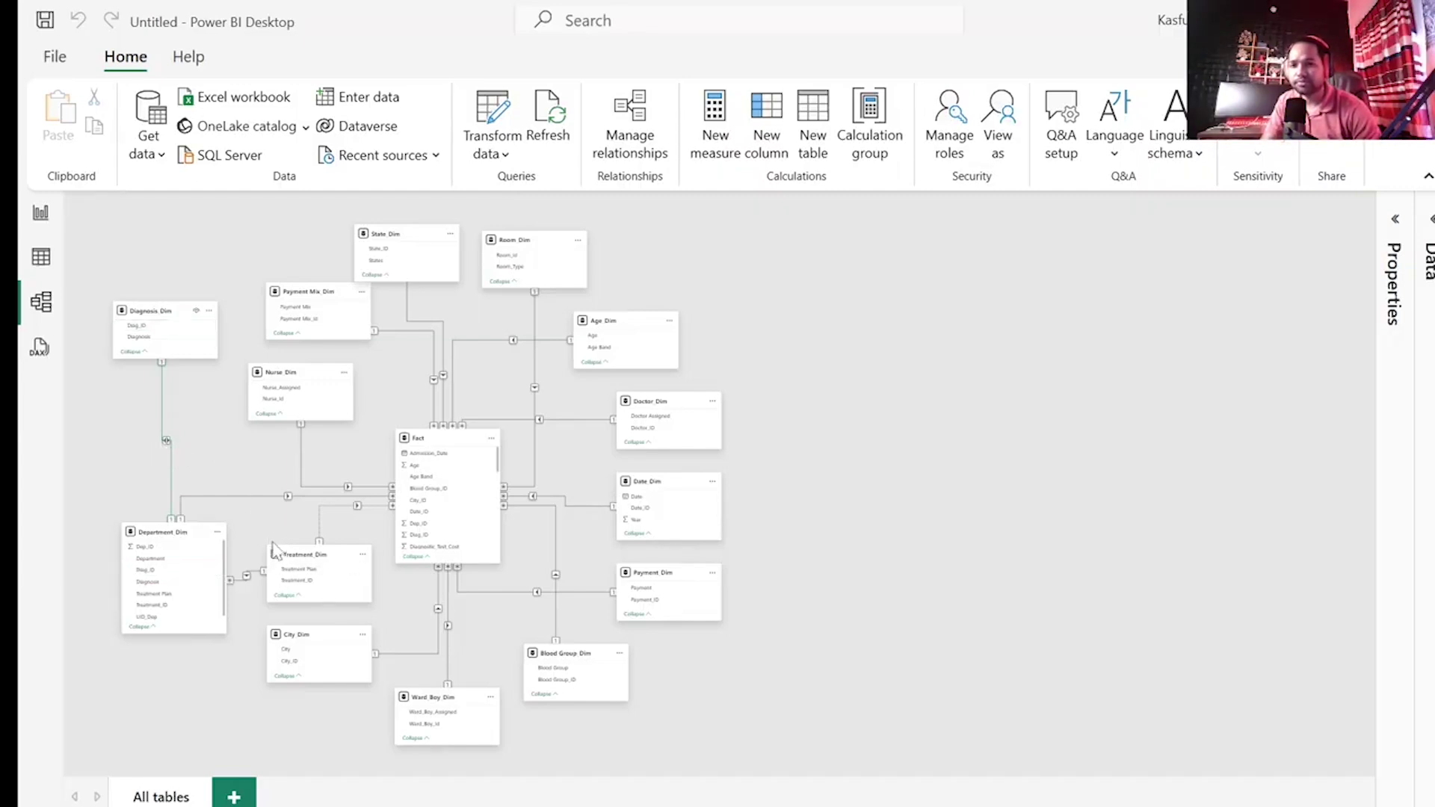
mouse_move(281, 561)
mouse_move(281, 561)
mouse_down()
mouse_move(150, 707)
mouse_move(356, 702)
mouse_move(500, 602)
mouse_move(279, 554)
mouse_move(297, 546)
mouse_up()
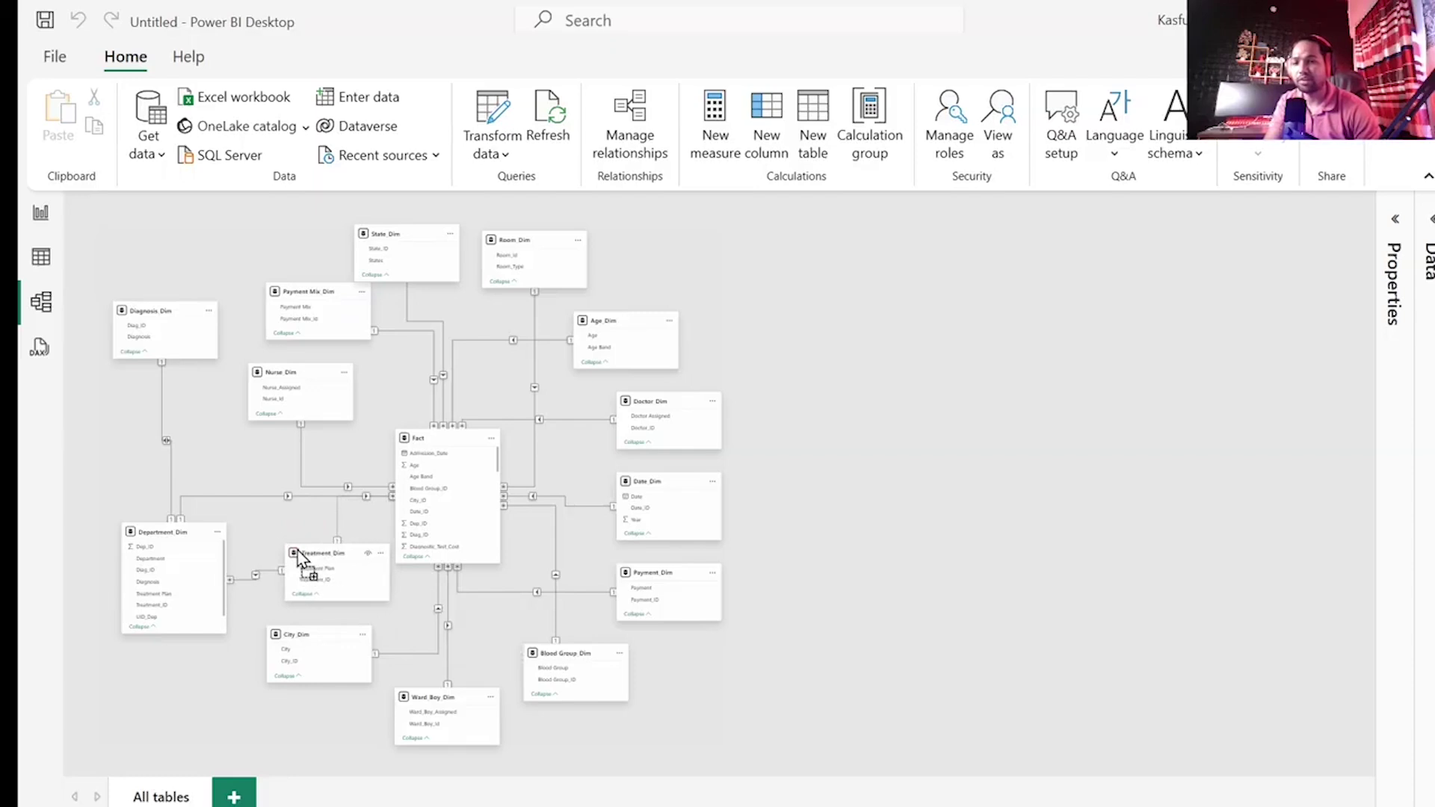
- Delete the relationship between Department_Dim and Treatment_Dim and the one between Diagnosis_Dim and Department_Dim
right_click(253, 573)
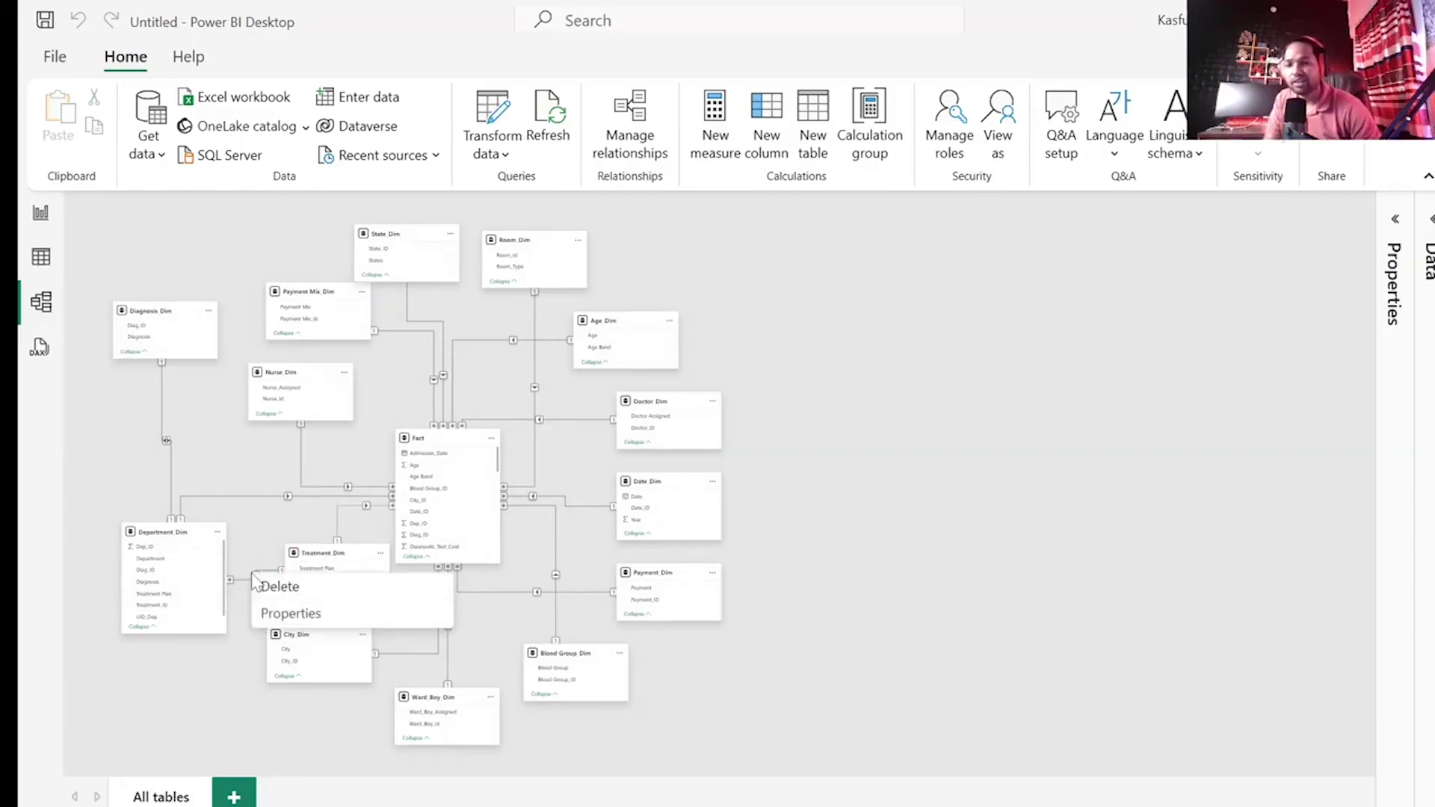
click(288, 597)
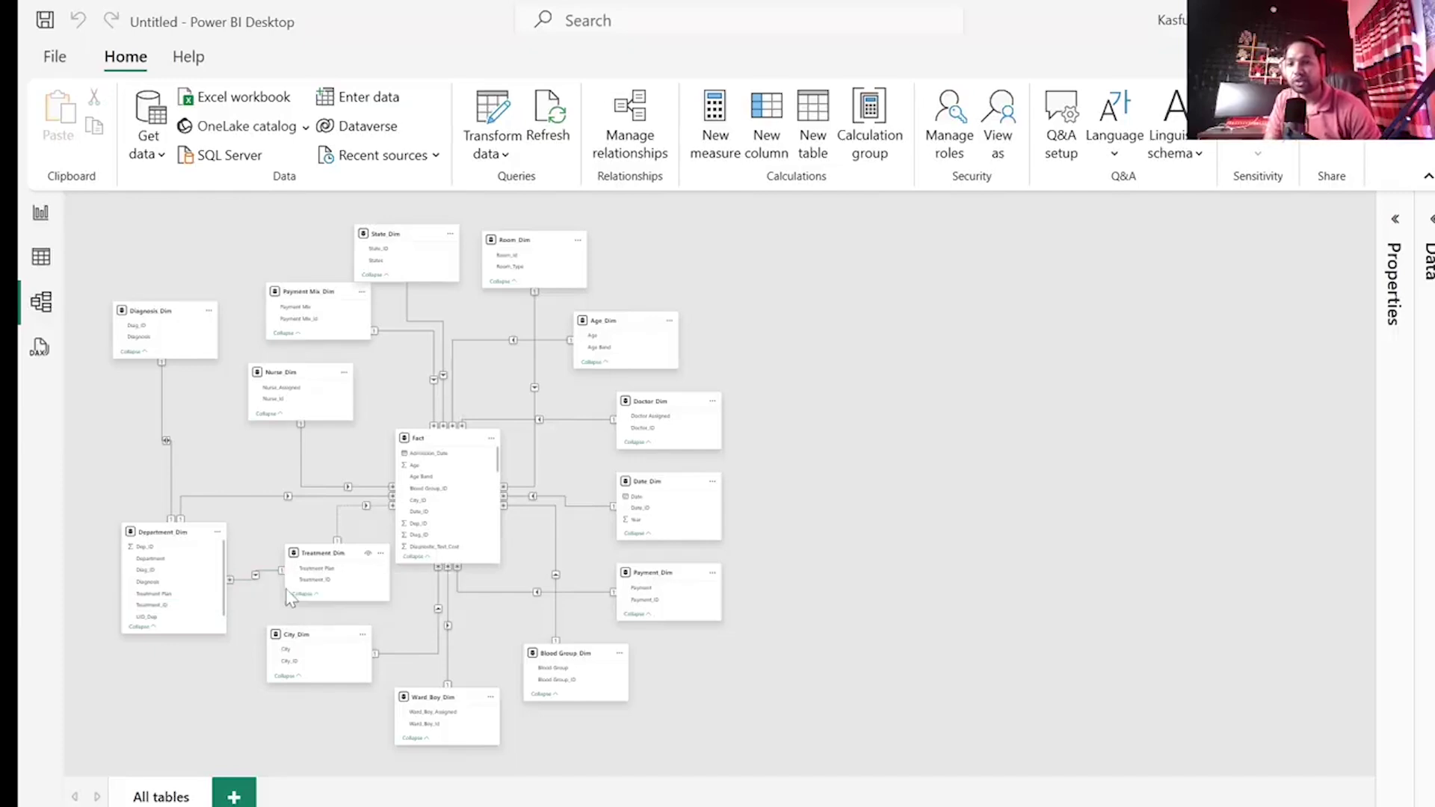
click(882, 507)
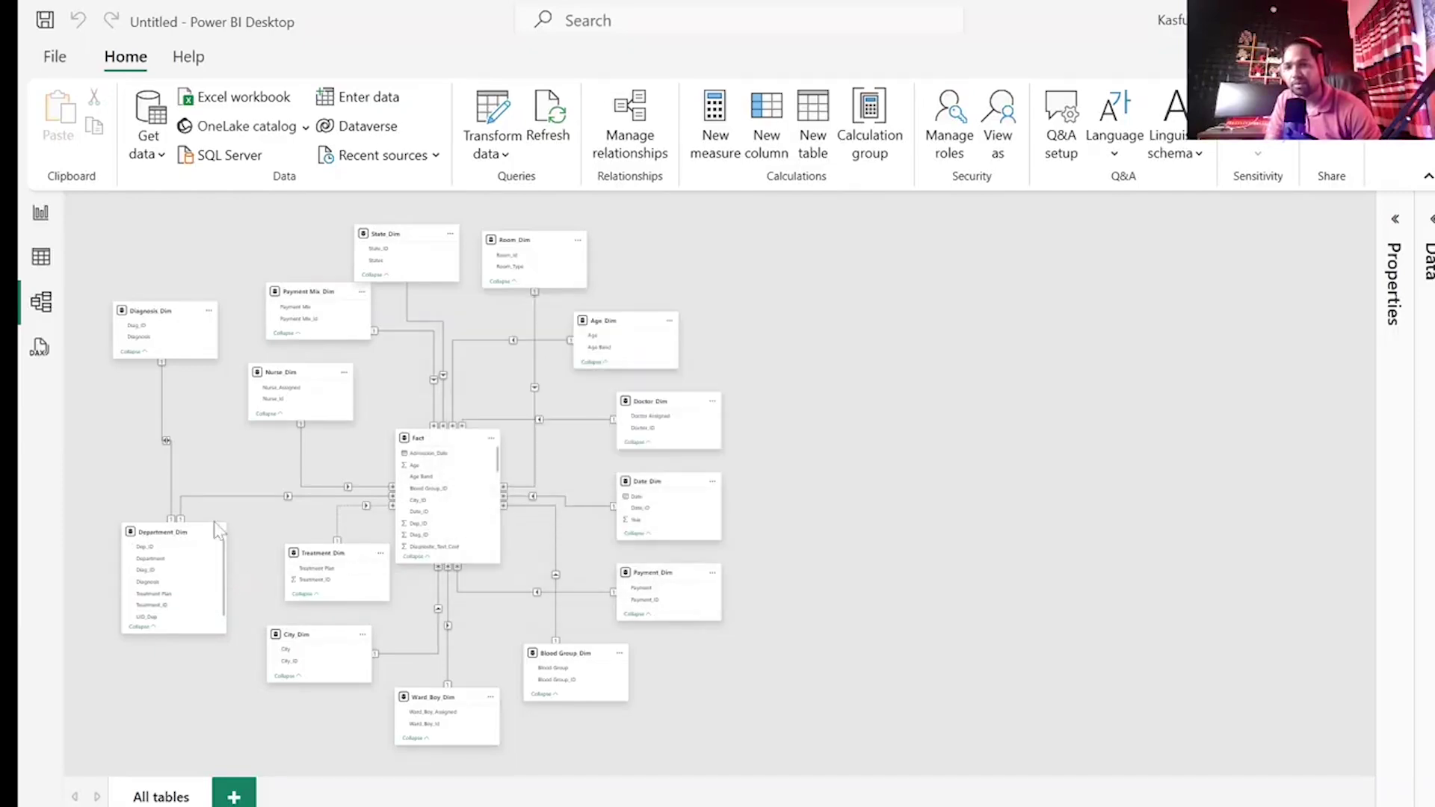
right_click(167, 439)
click(196, 455)
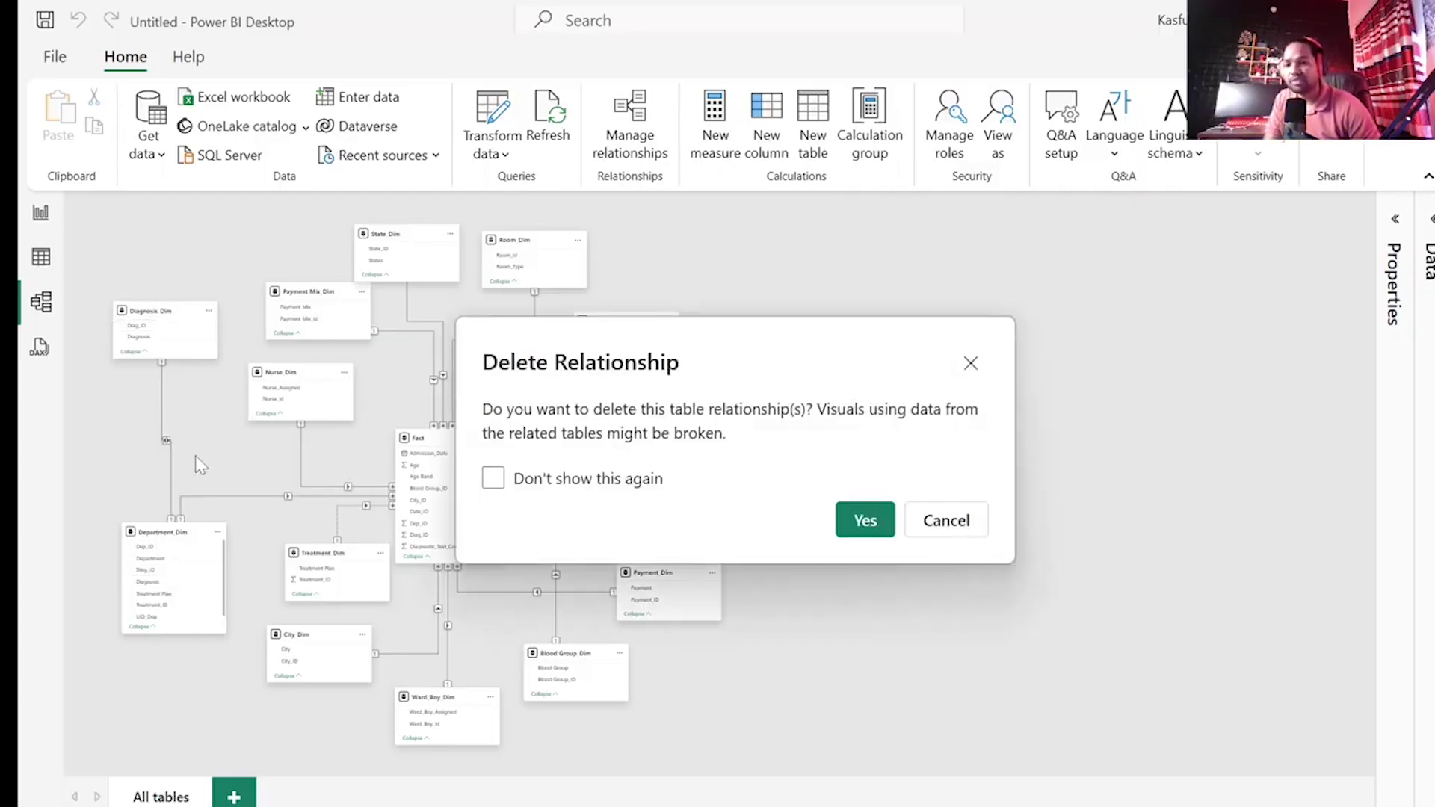
click(859, 521)
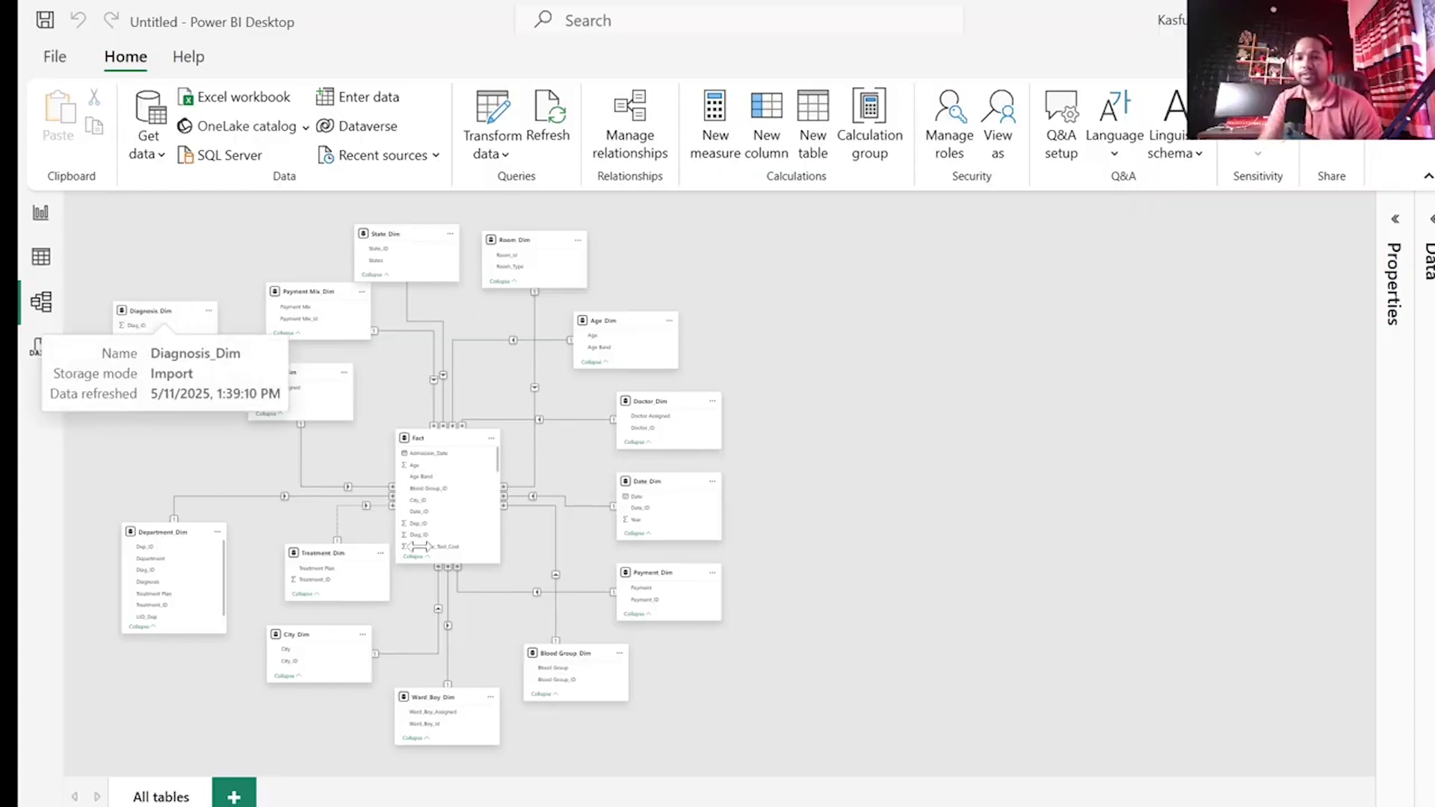
- Create an active one-to-many relationship from Diag_ID in Diagnosis_Dim to Diag_ID in Fact, with single cross-filter direction
scroll(222, 293, up, 2)
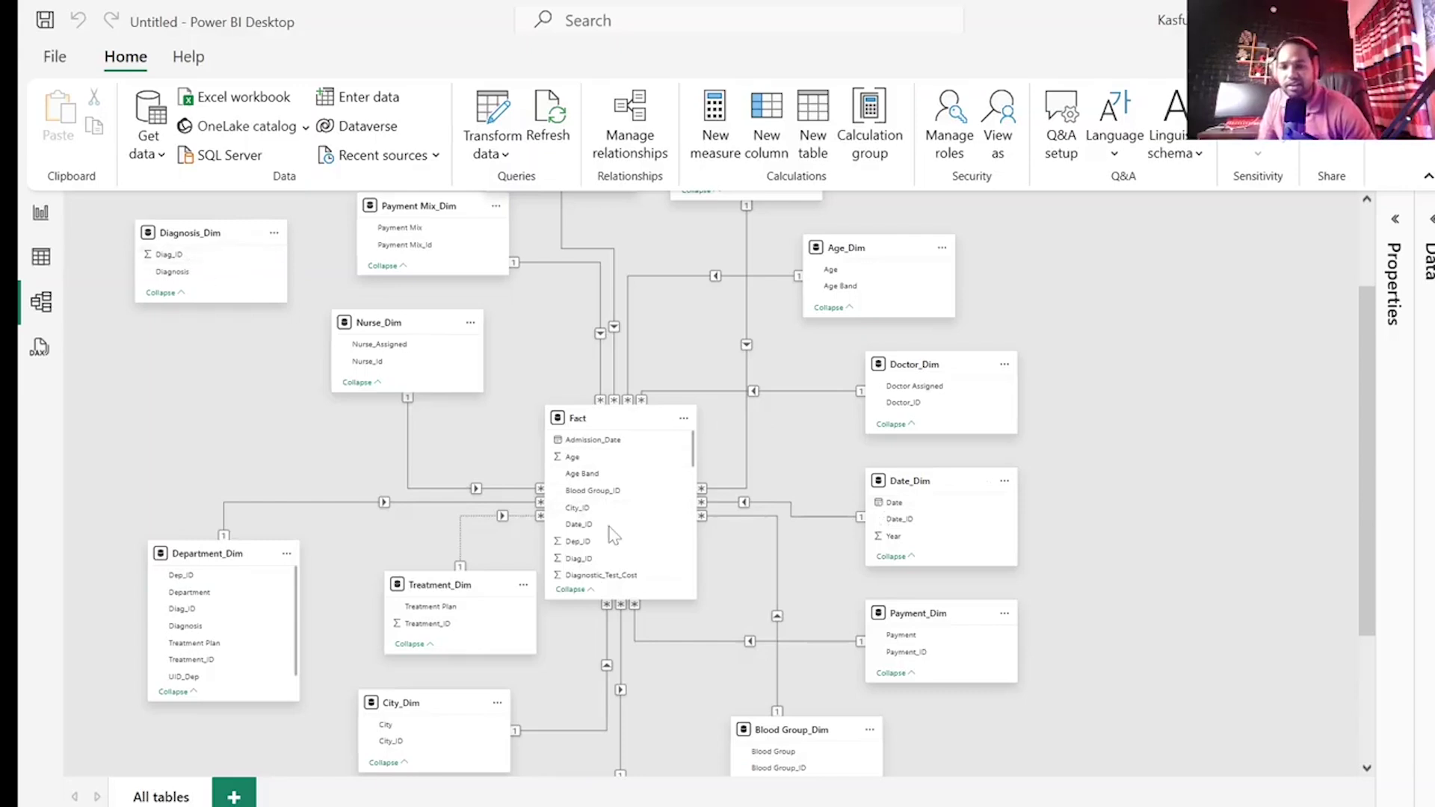
scroll(576, 547, down, 3)
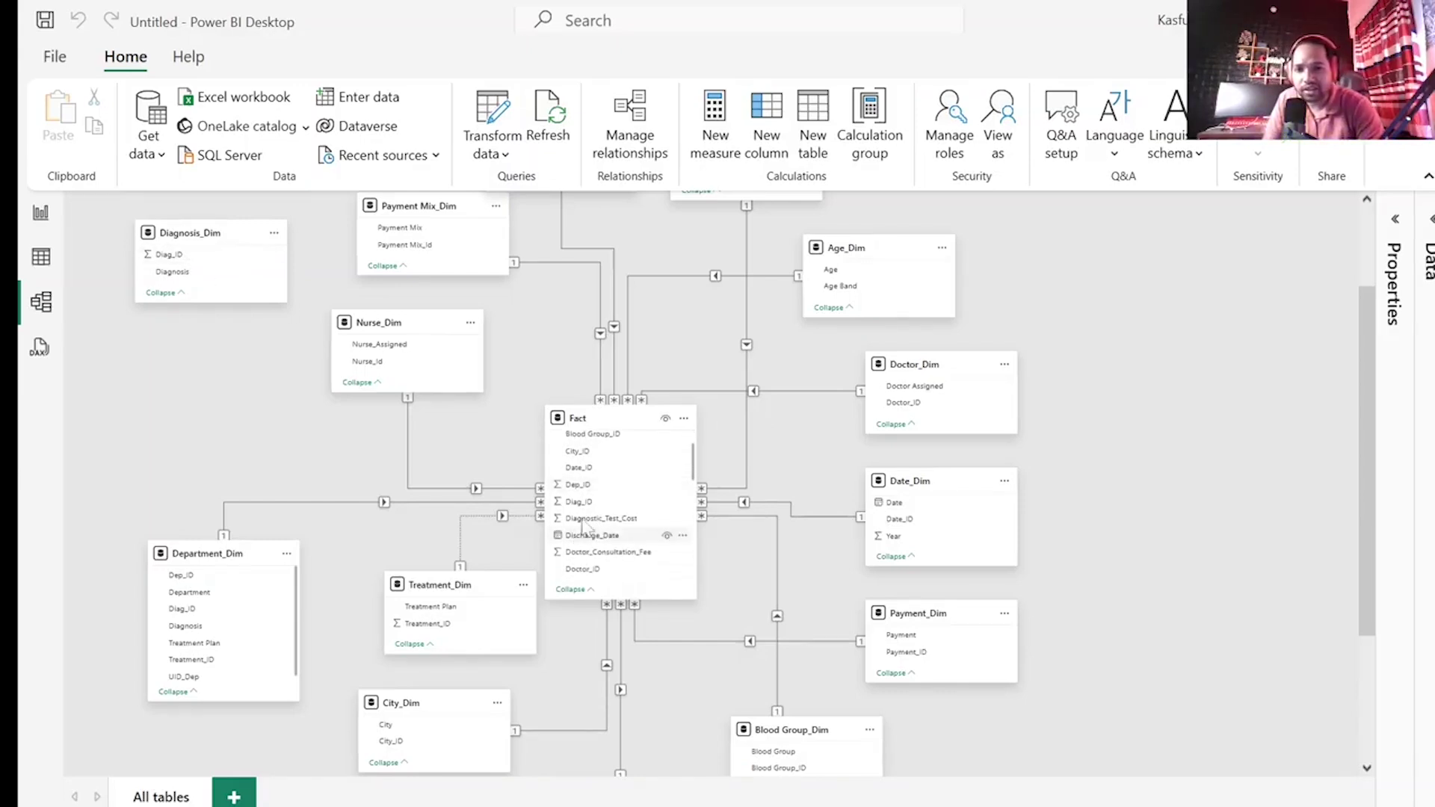
drag(183, 256, 600, 484)
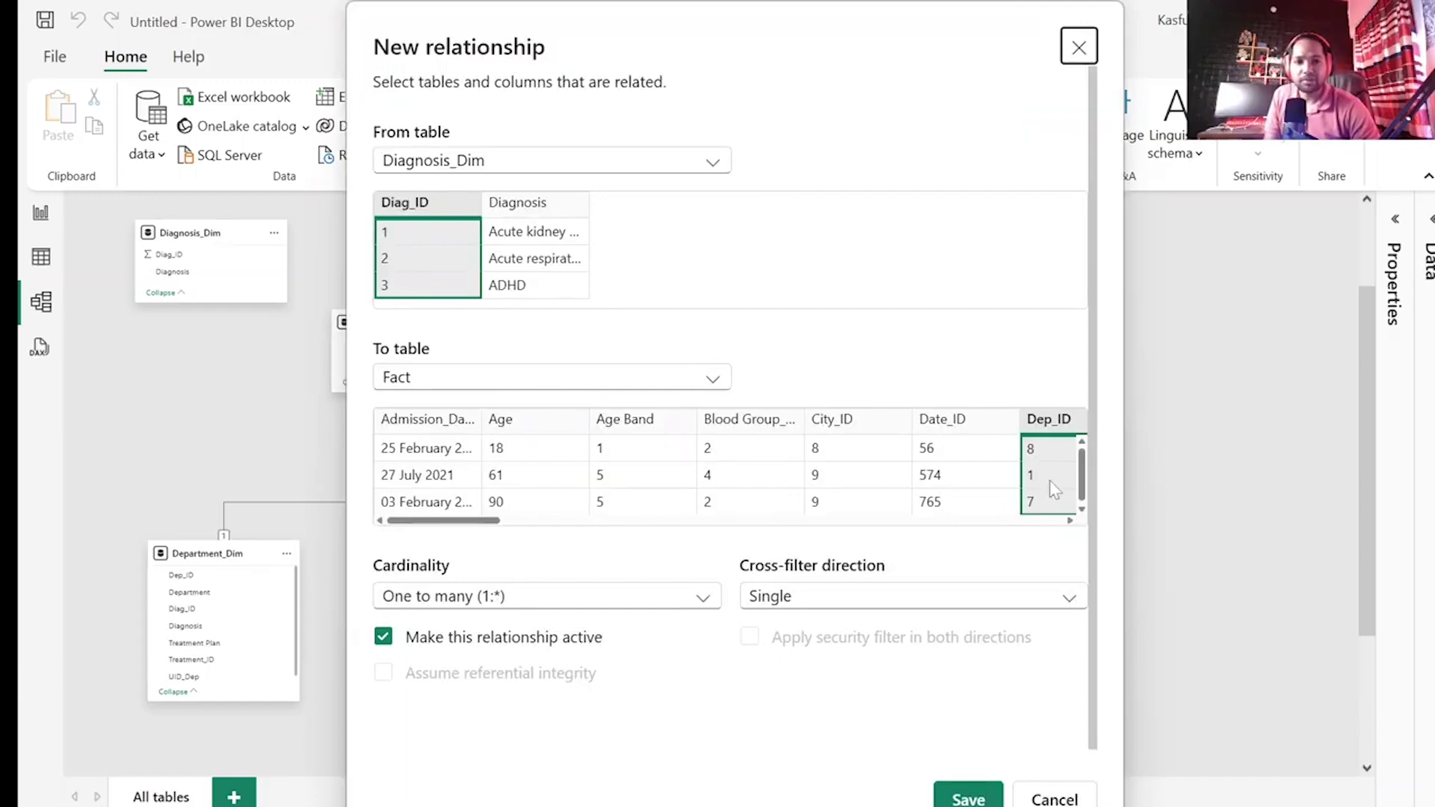
click(1055, 798)
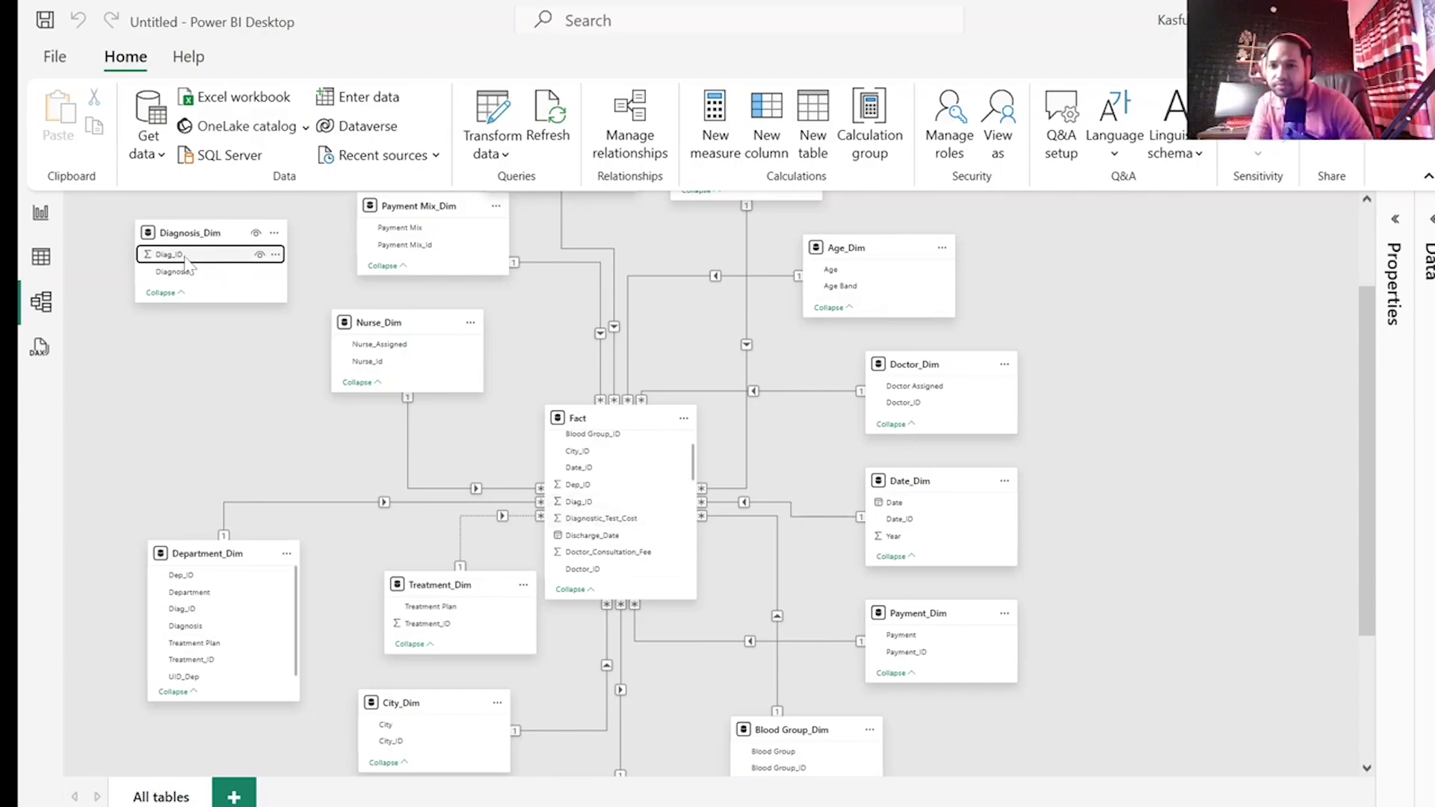
drag(185, 263, 586, 506)
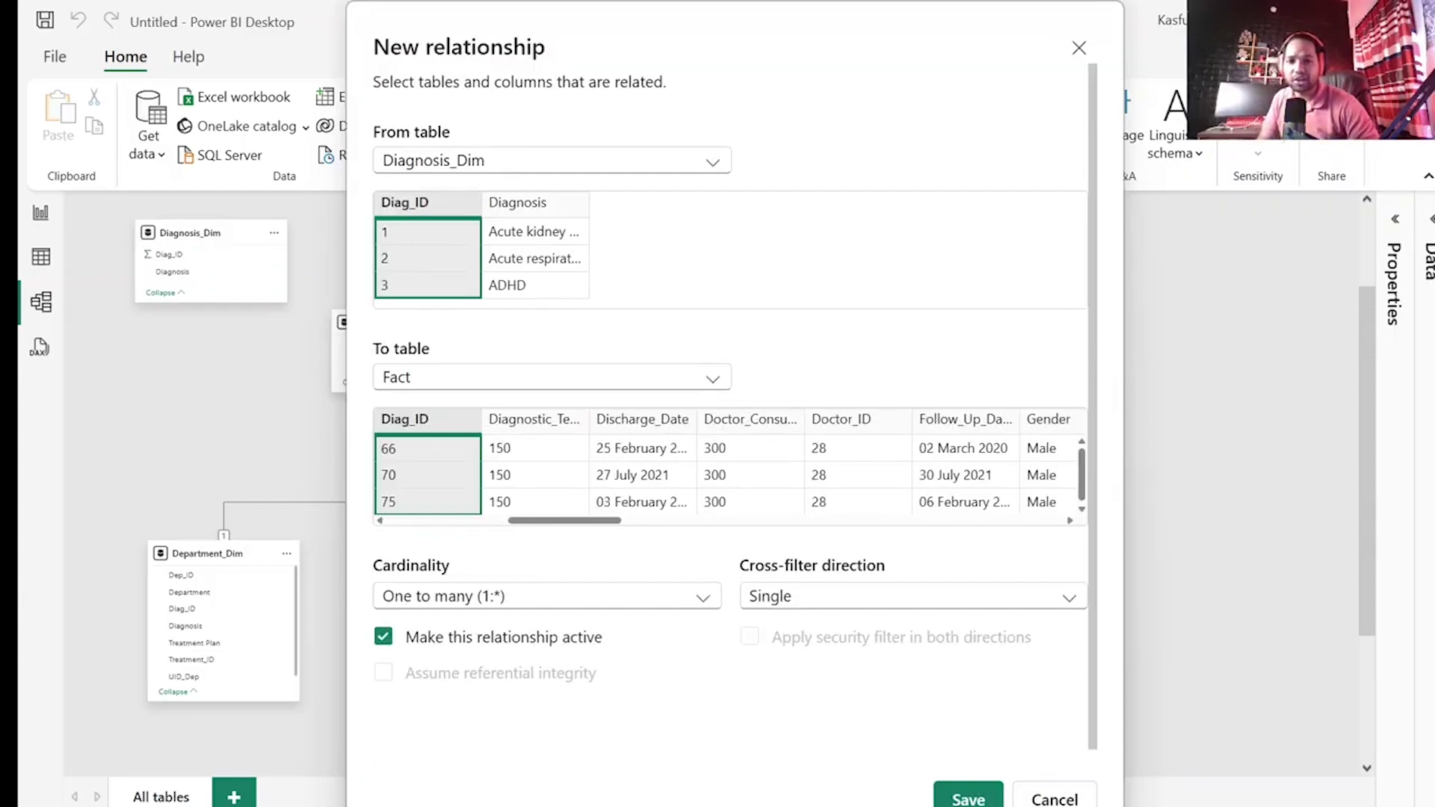
click(968, 799)
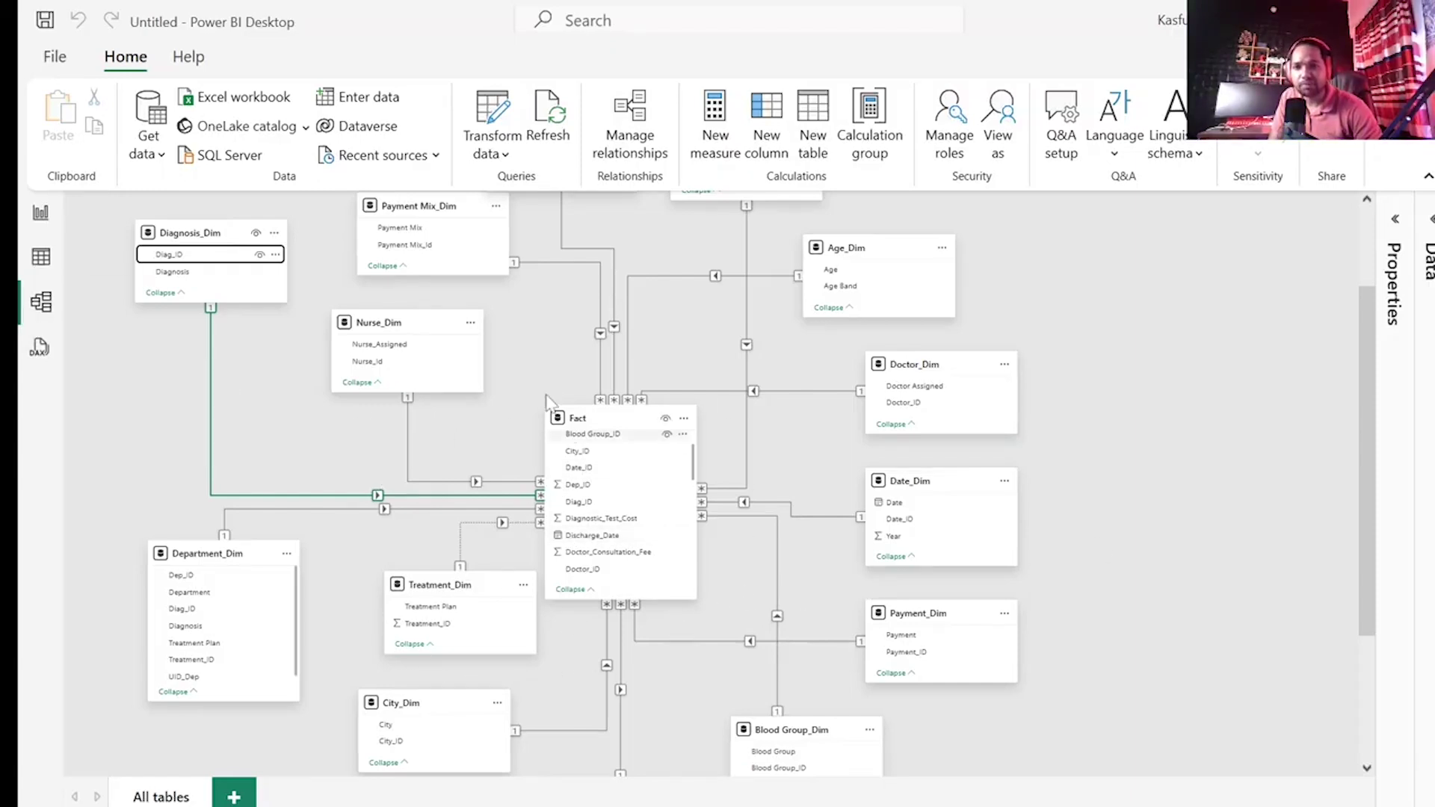
scroll(1087, 570, down, 3)
scroll(1088, 570, up, 2)
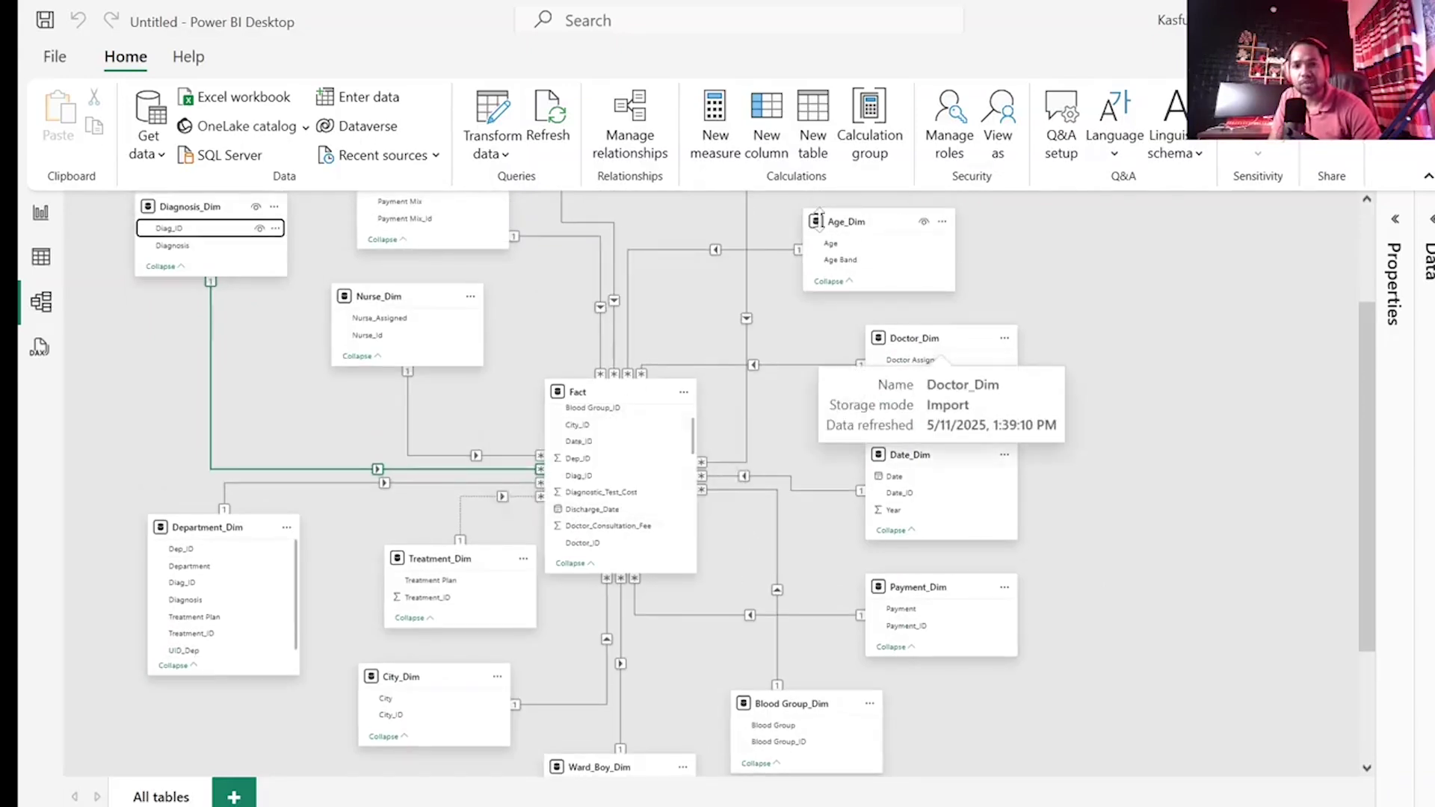
scroll(1139, 374, up, 3)
scroll(1139, 374, down, 4)
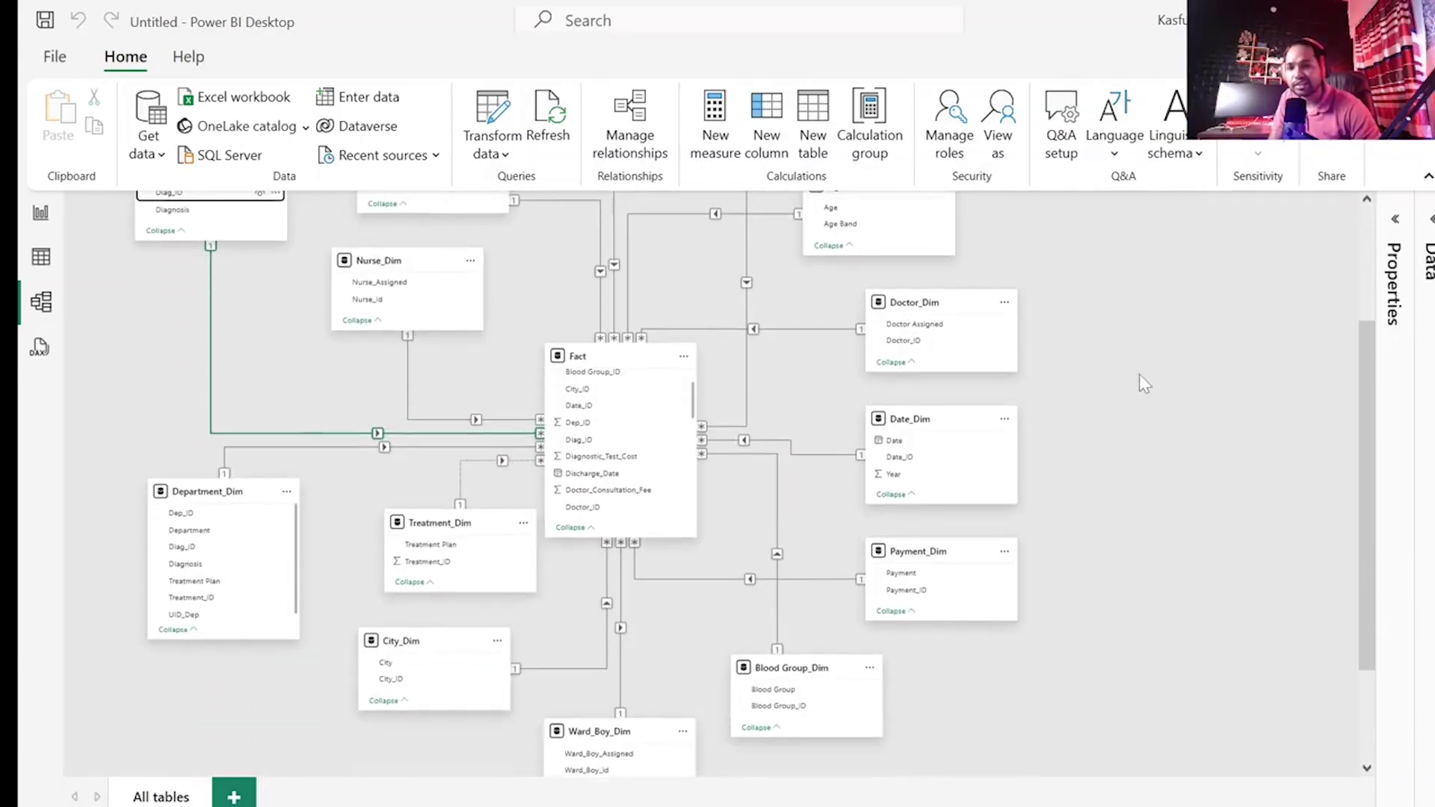
scroll(1139, 373, down, 1)
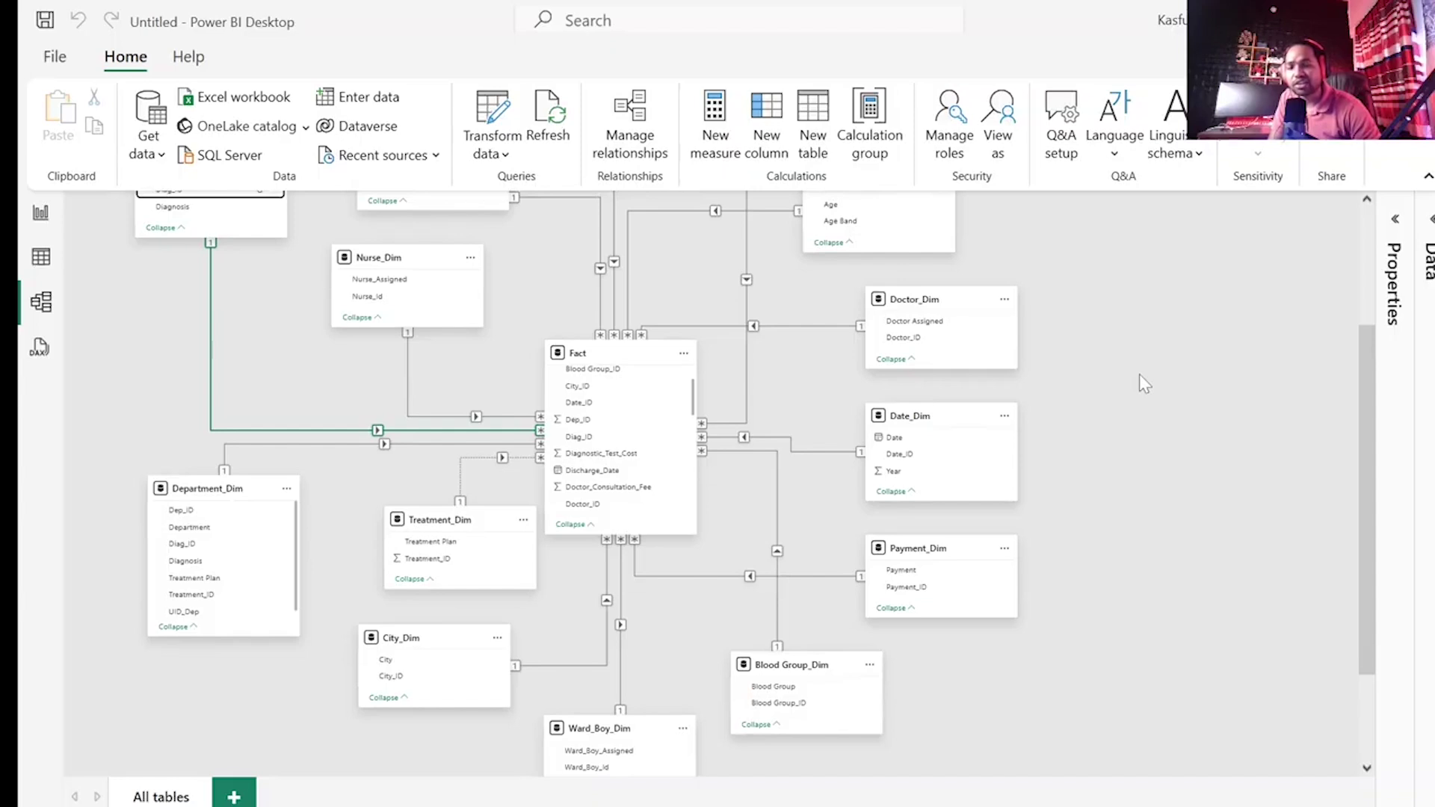
- Switch to the report view and rename the report page Page 1 to Hospital Traffic1
scroll(1139, 374, up, 5)
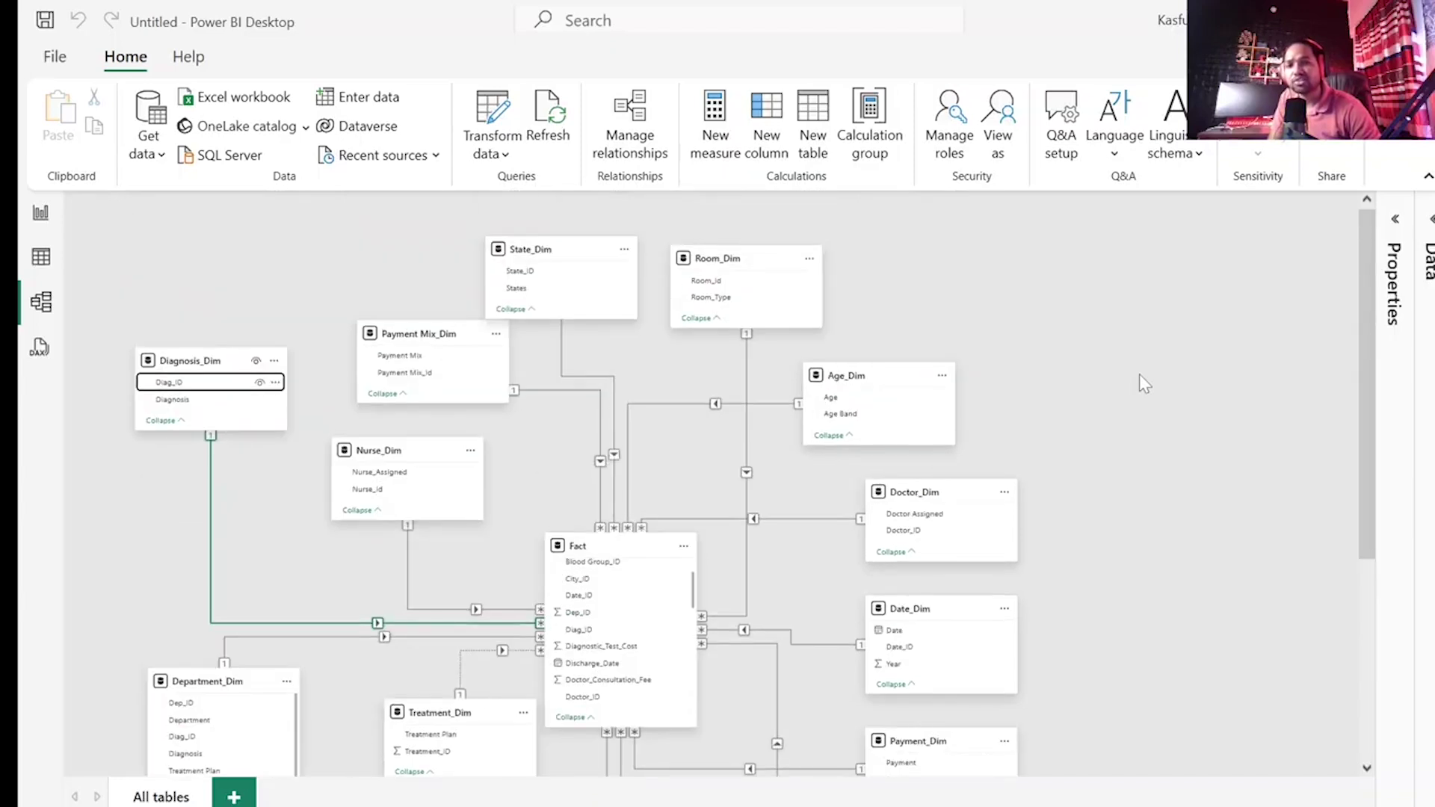
scroll(1139, 374, down, 2)
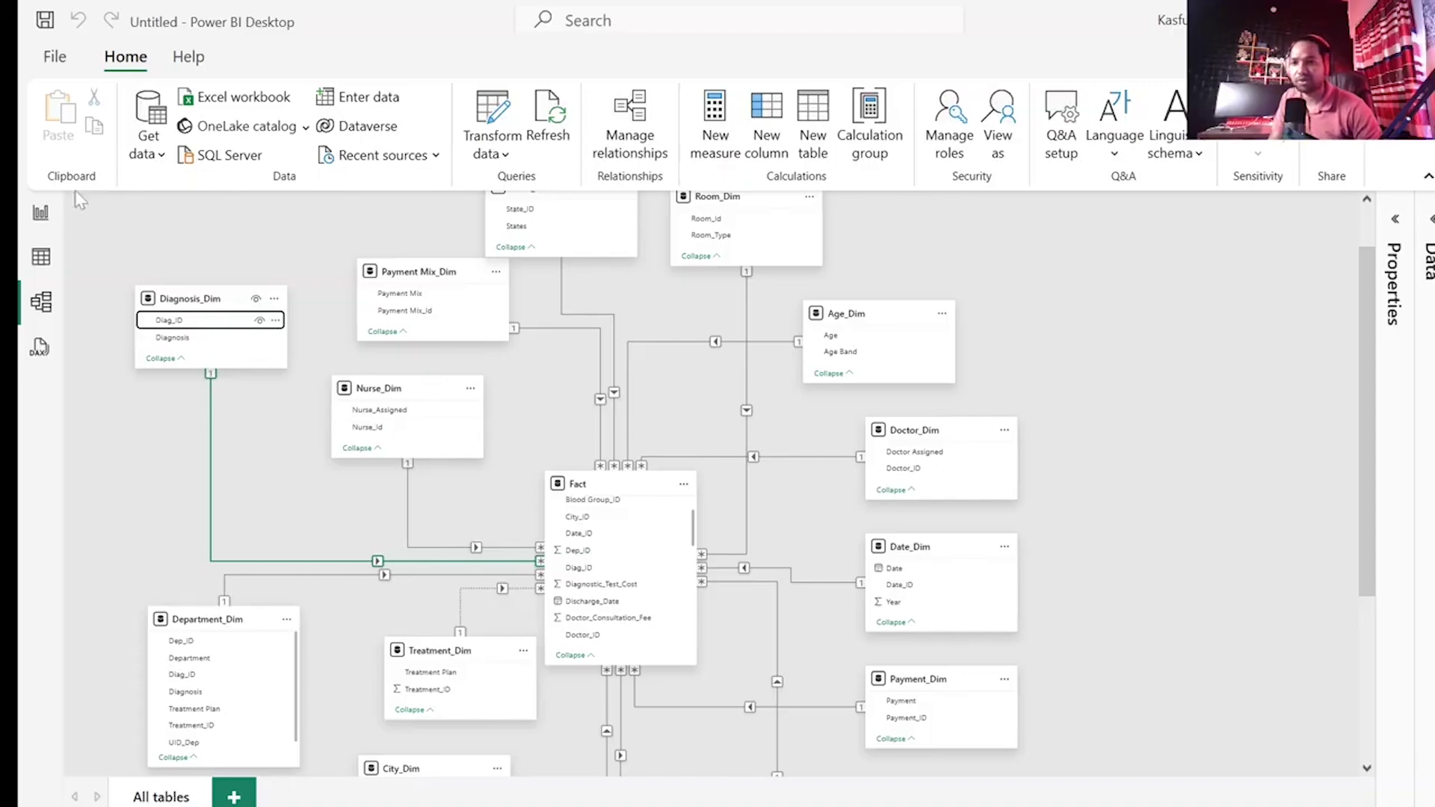
click(41, 217)
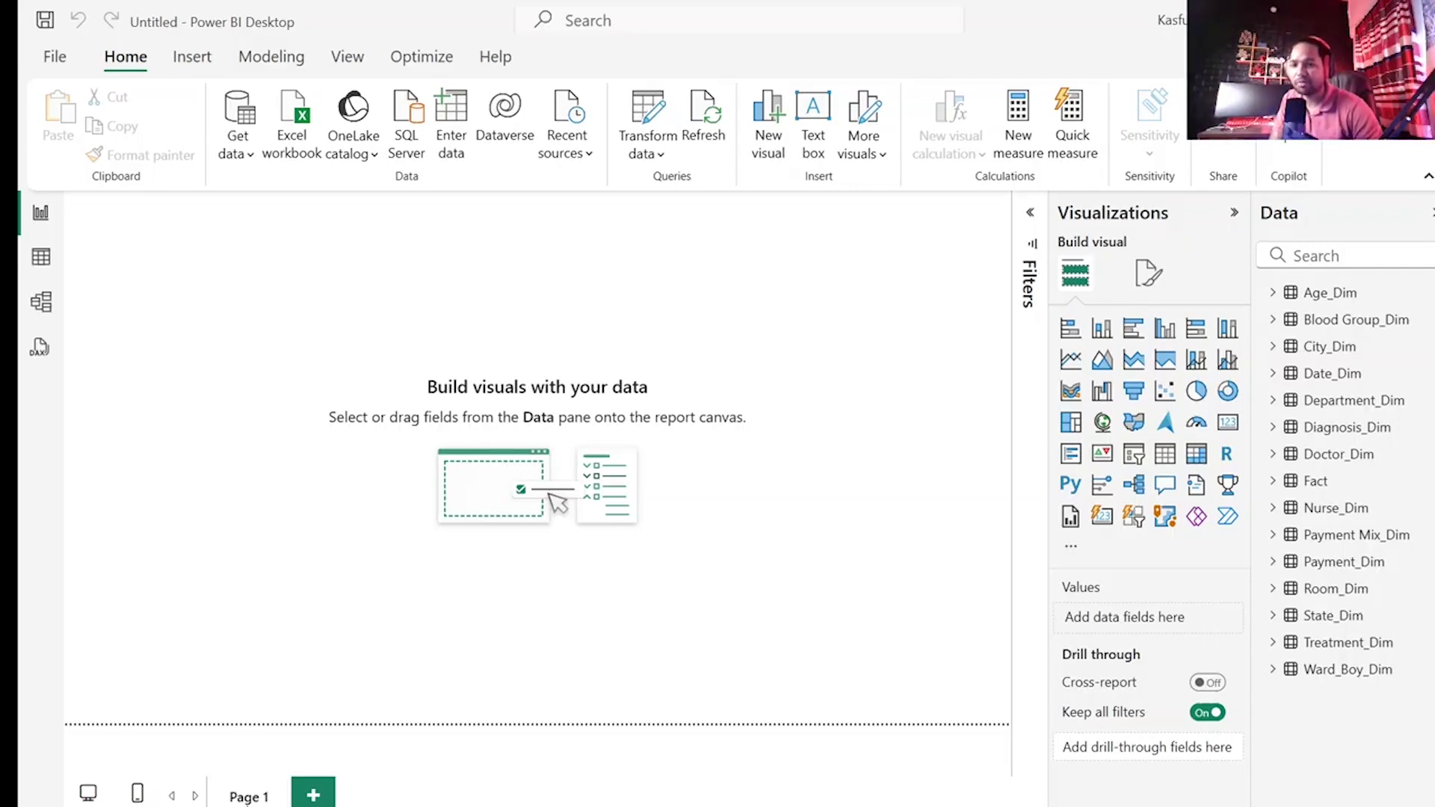
key(BackSpace)
key(BackSpace)
key(BackSpace)
key(BackSpace)
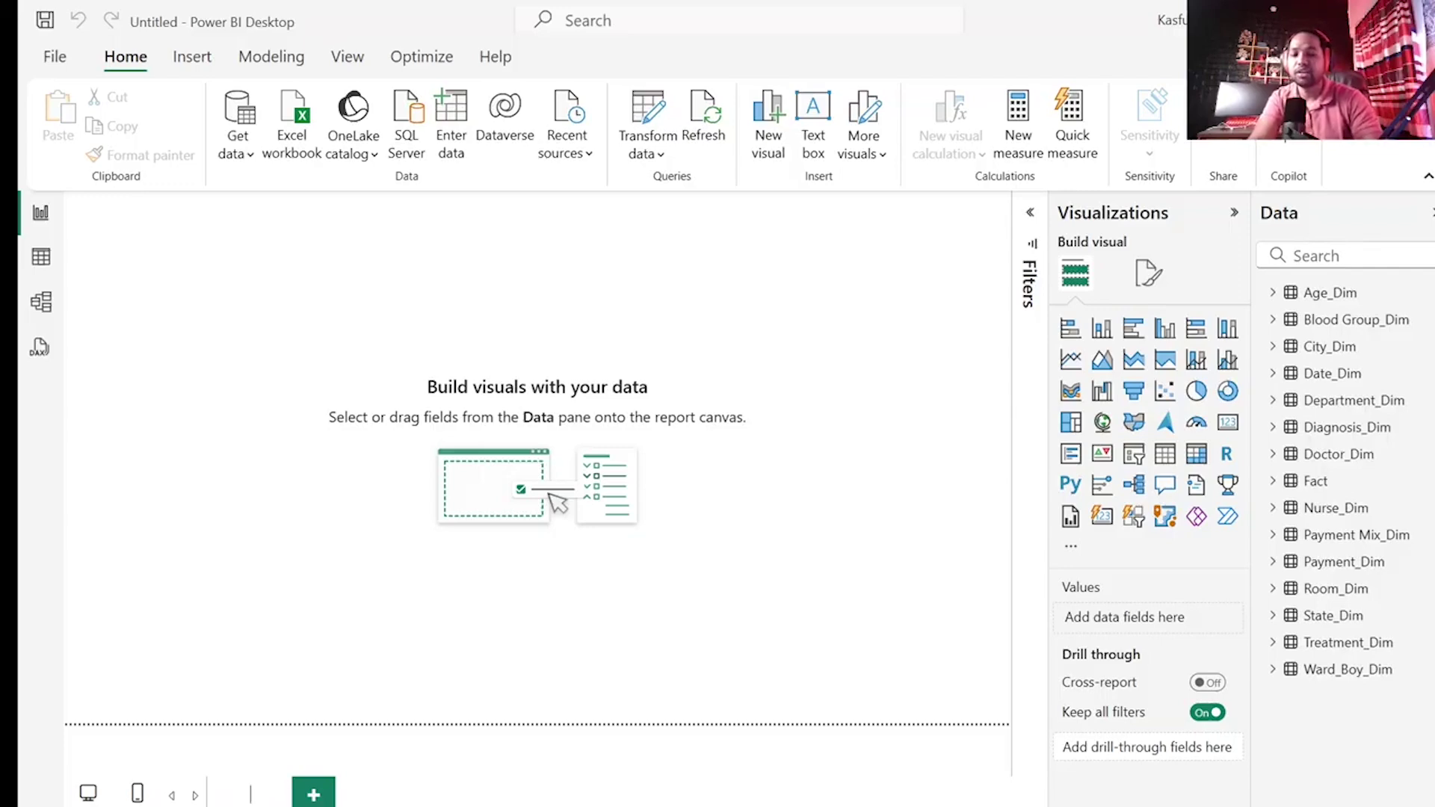
text(Hos)
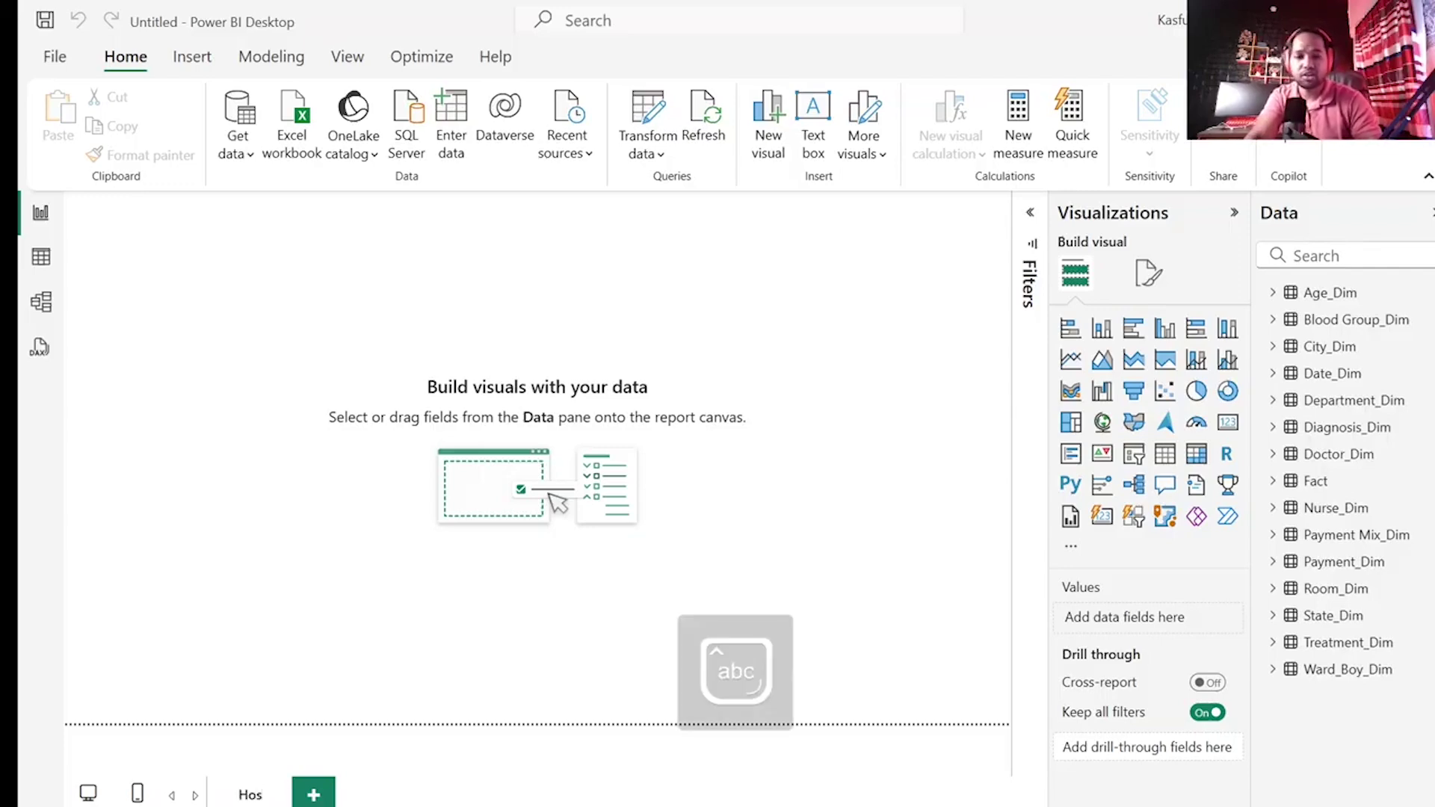
text(pital T)
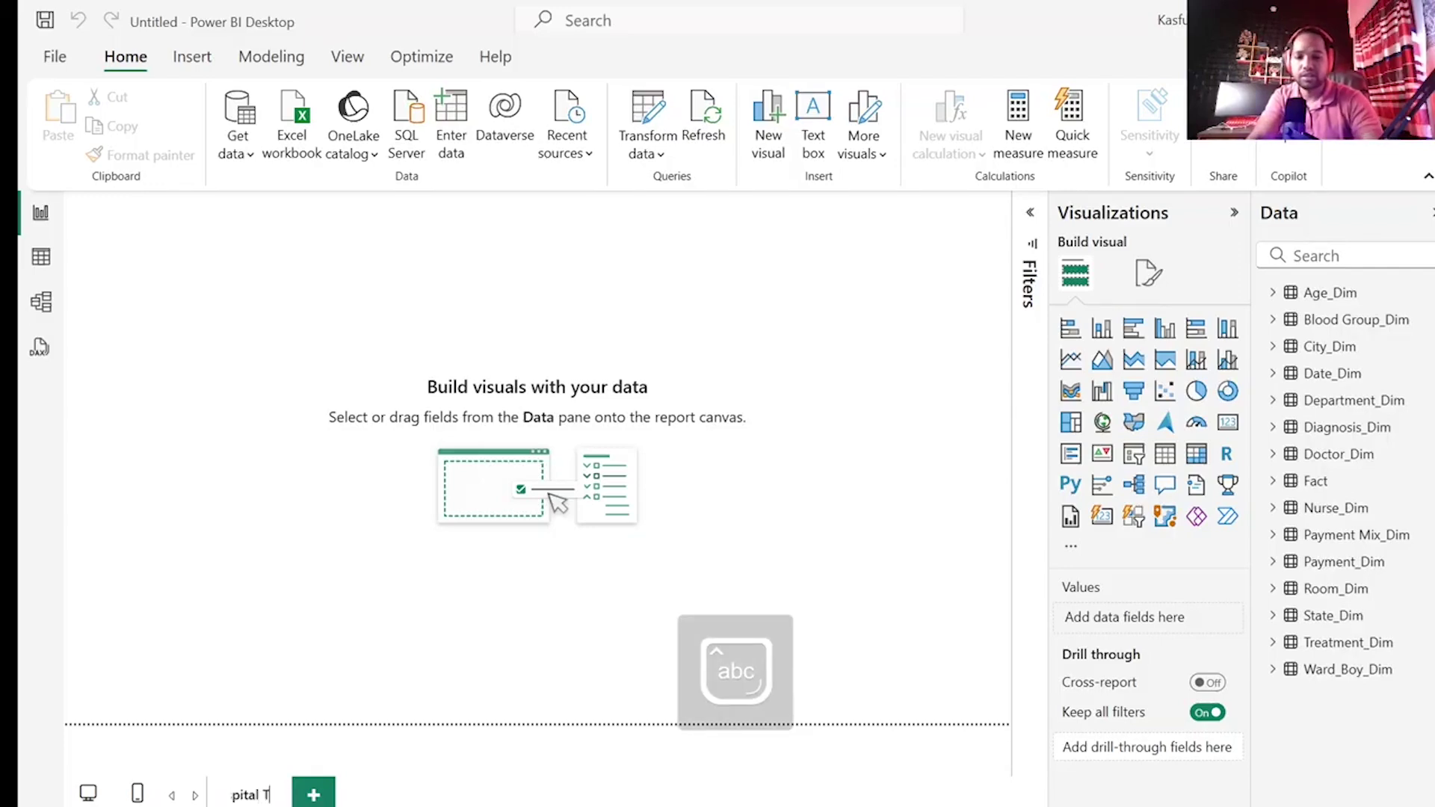
text(raffic)
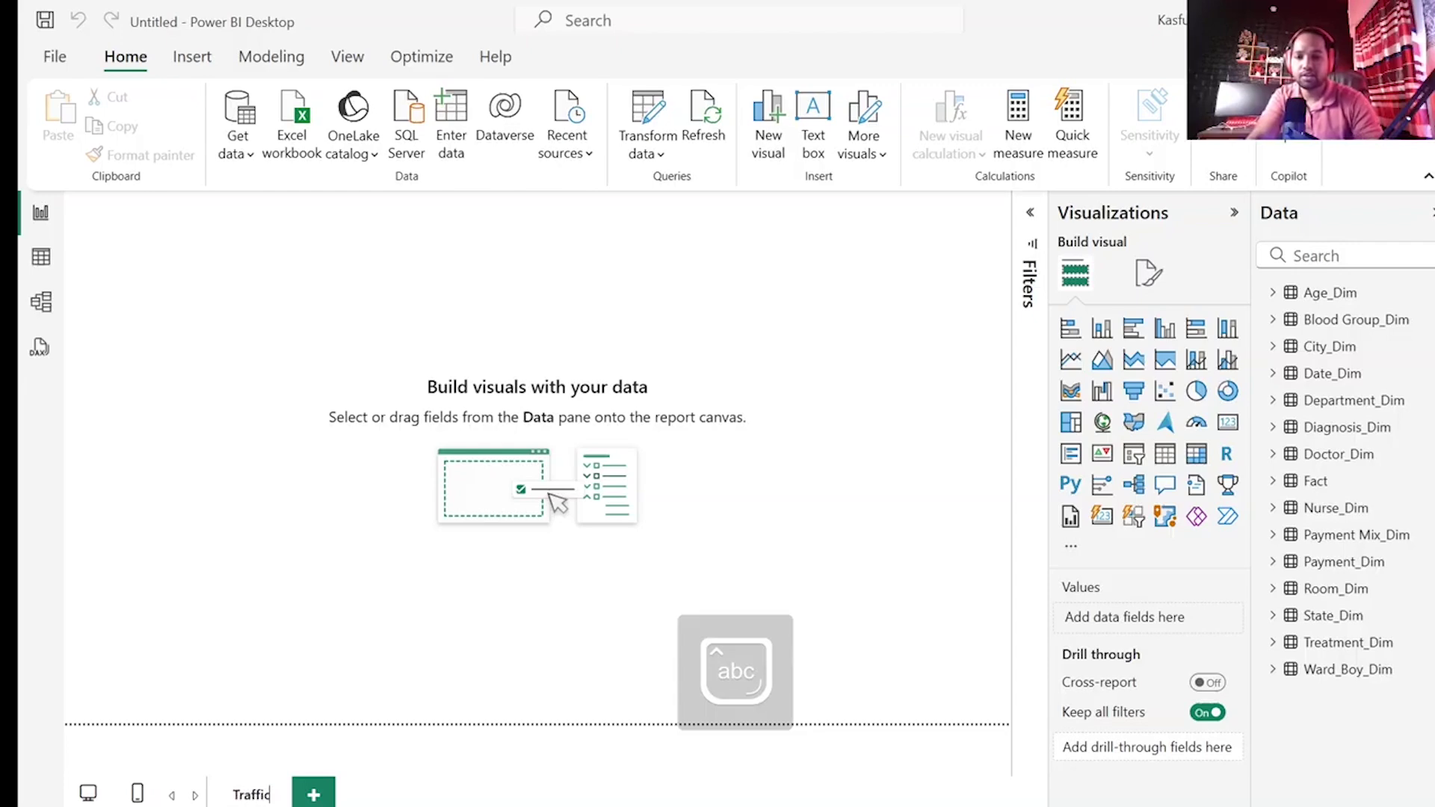
click(253, 562)
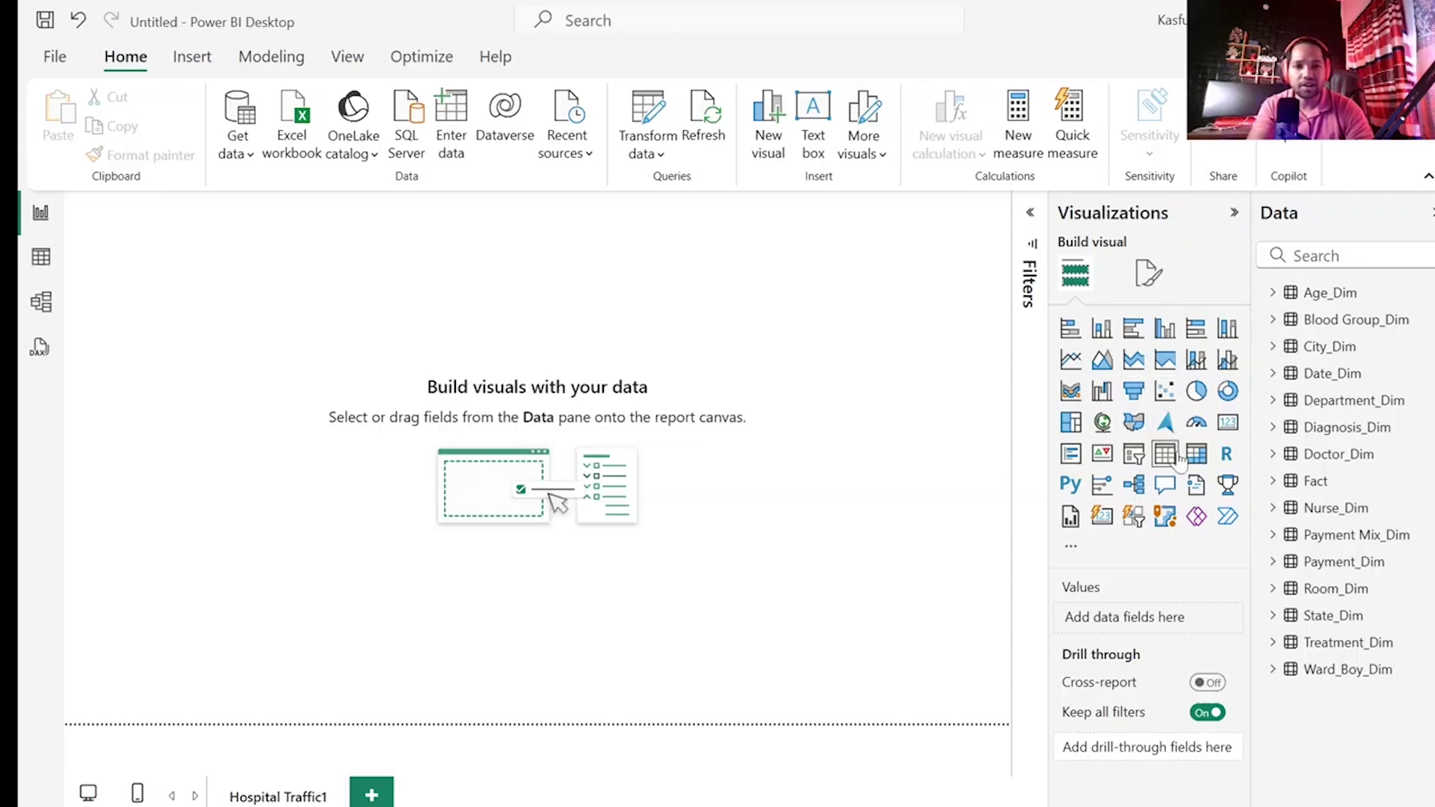
- Add a small slicer near the upper edge of the report page and fill it with the Volume field from Fact
click(1134, 456)
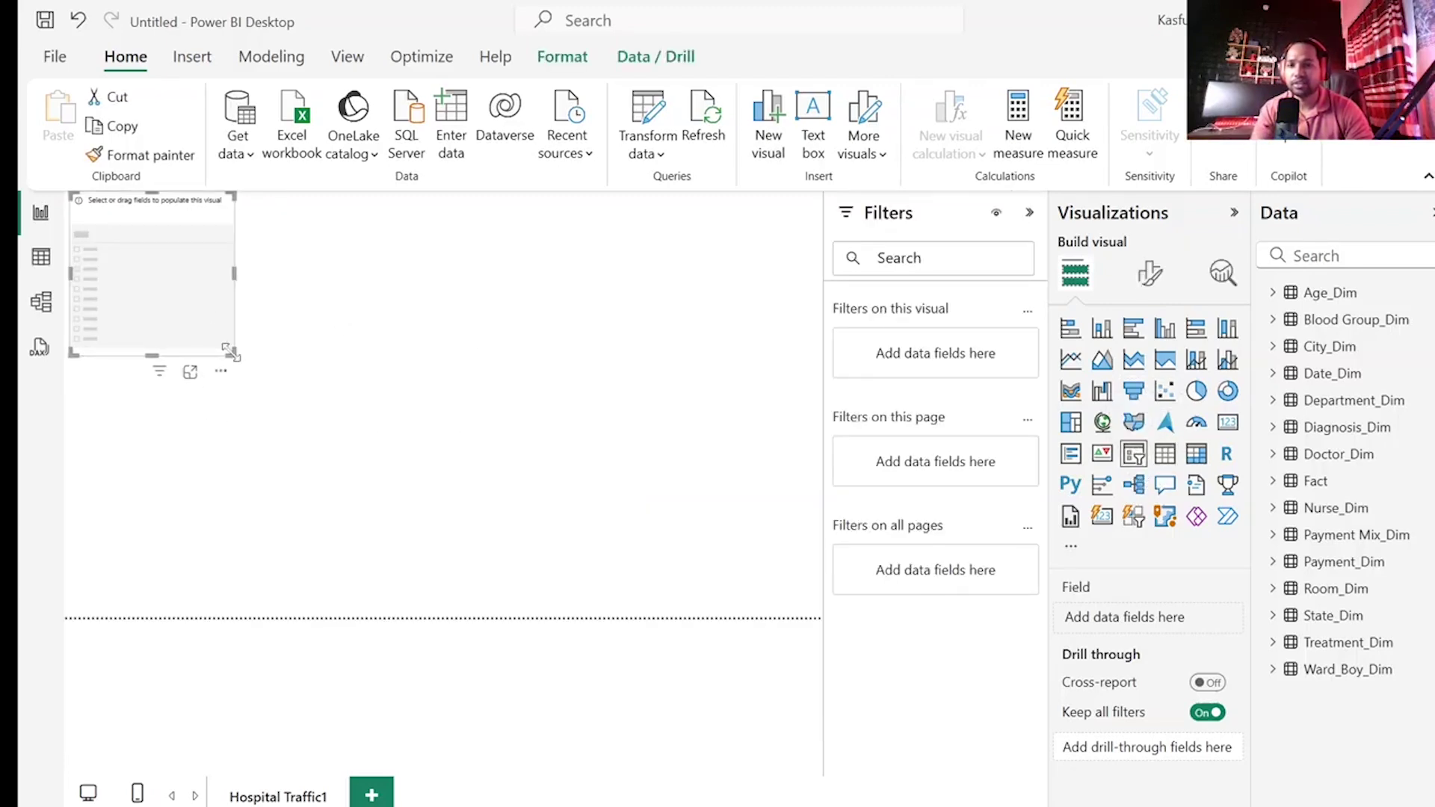
drag(233, 351, 347, 261)
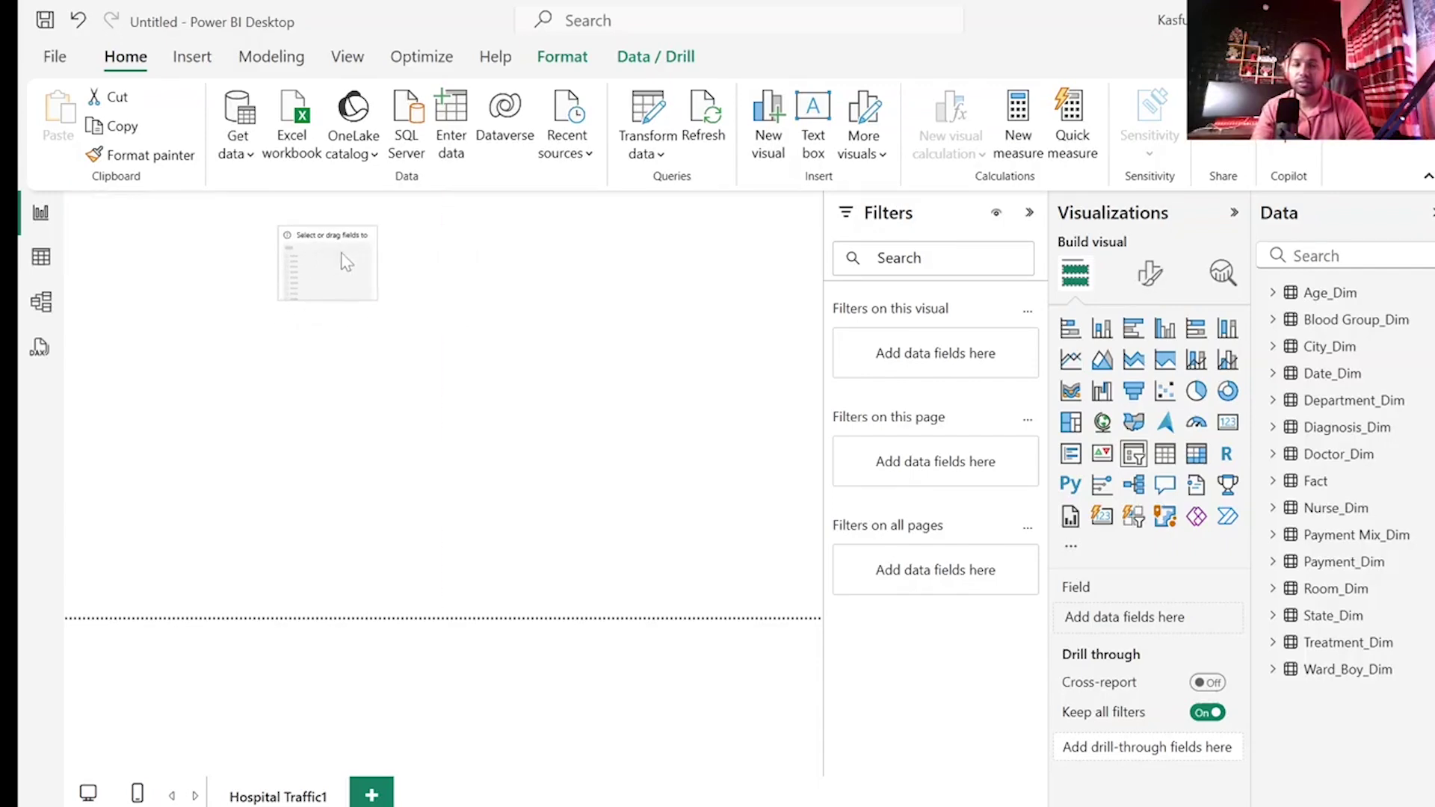
click(1272, 481)
scroll(1364, 680, down, 5)
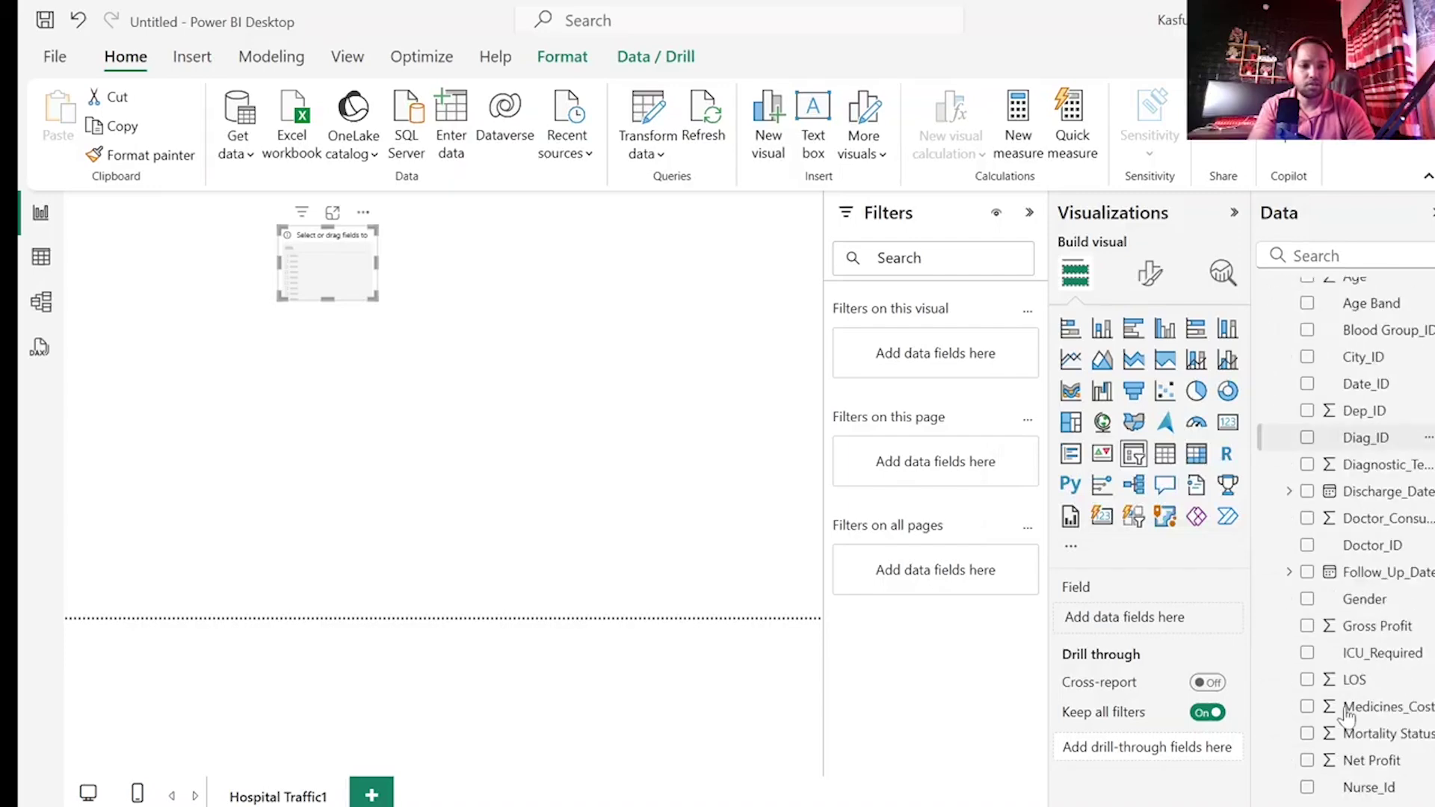
click(1315, 256)
text(volu)
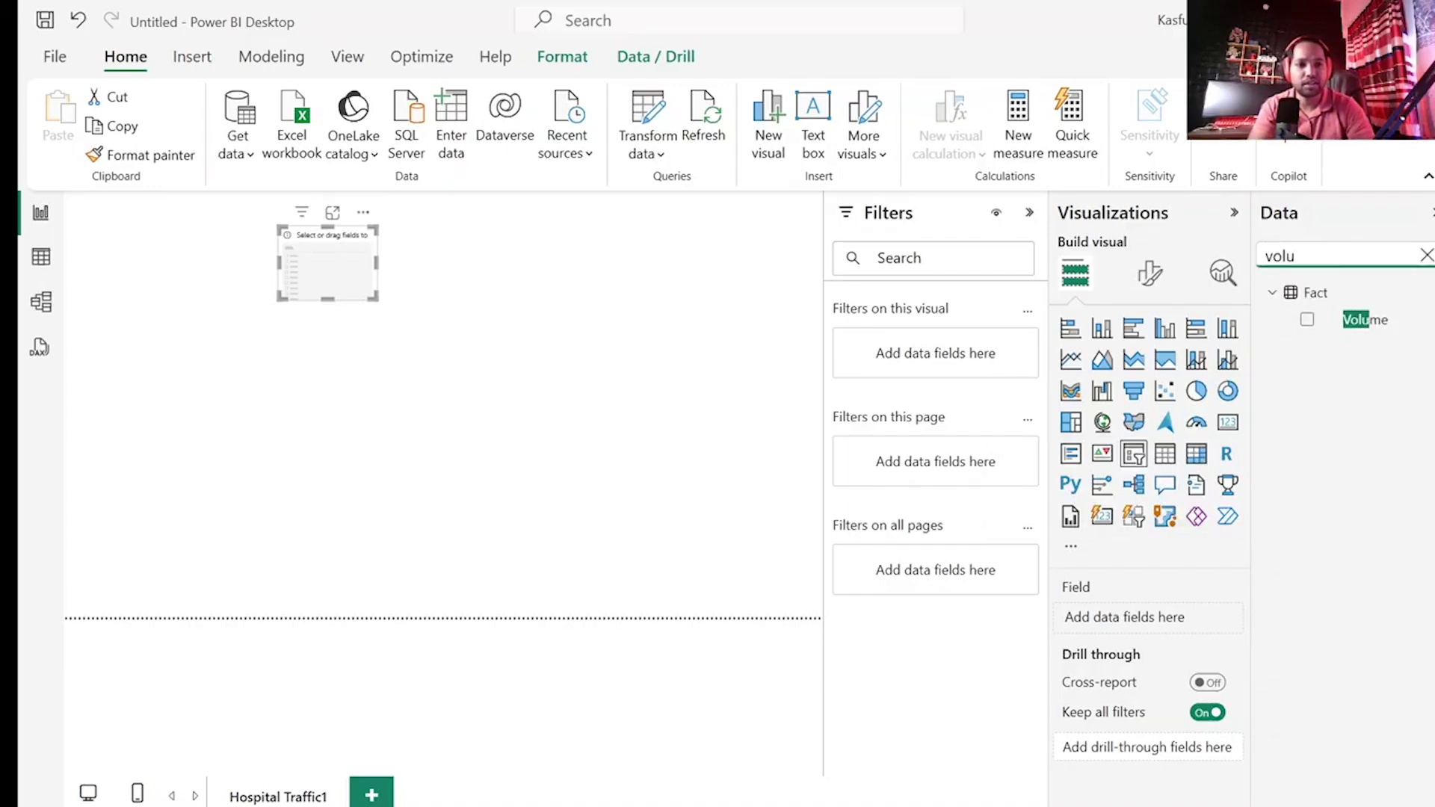
click(1308, 321)
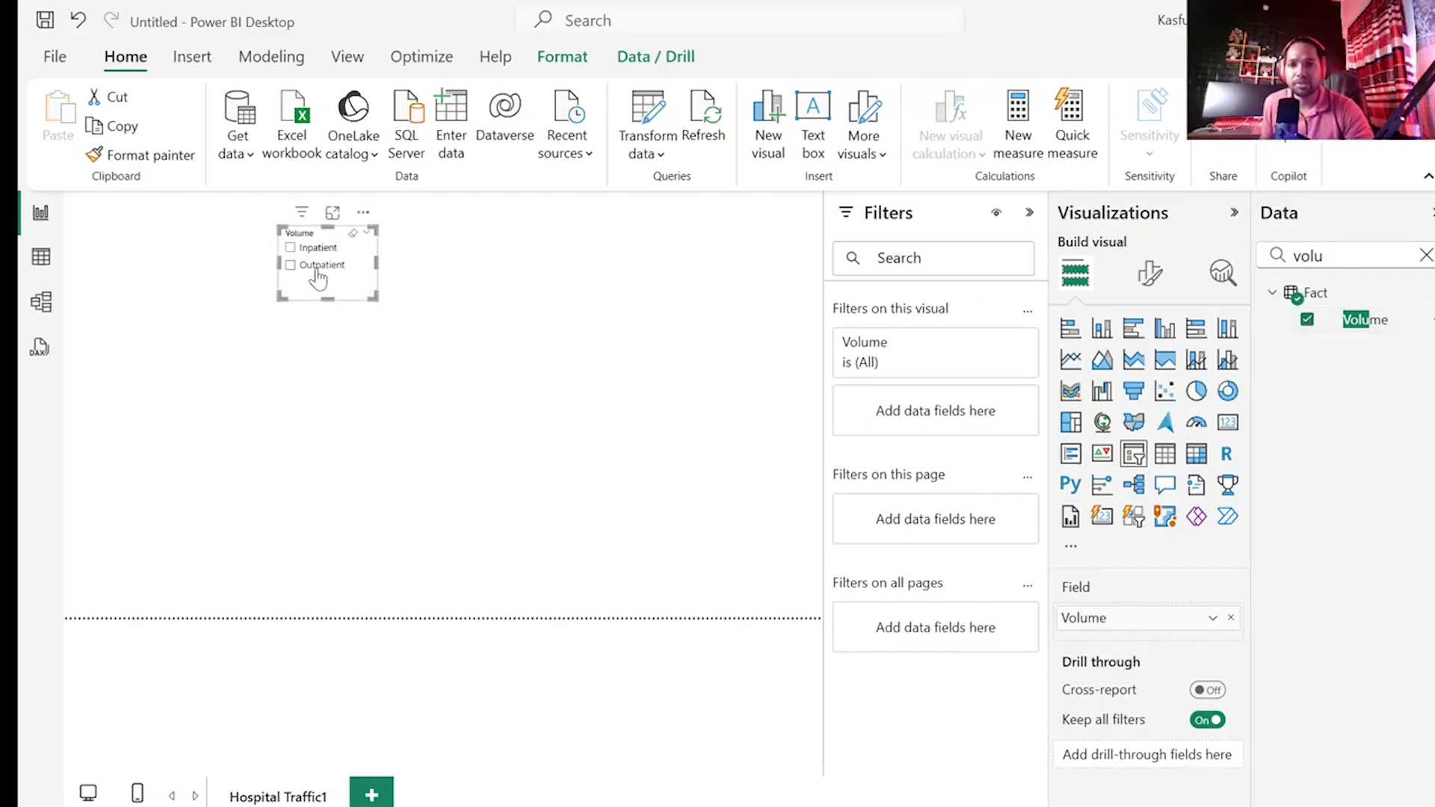
- Set the Volume slicer's style to Tile in its slicer settings
click(1148, 278)
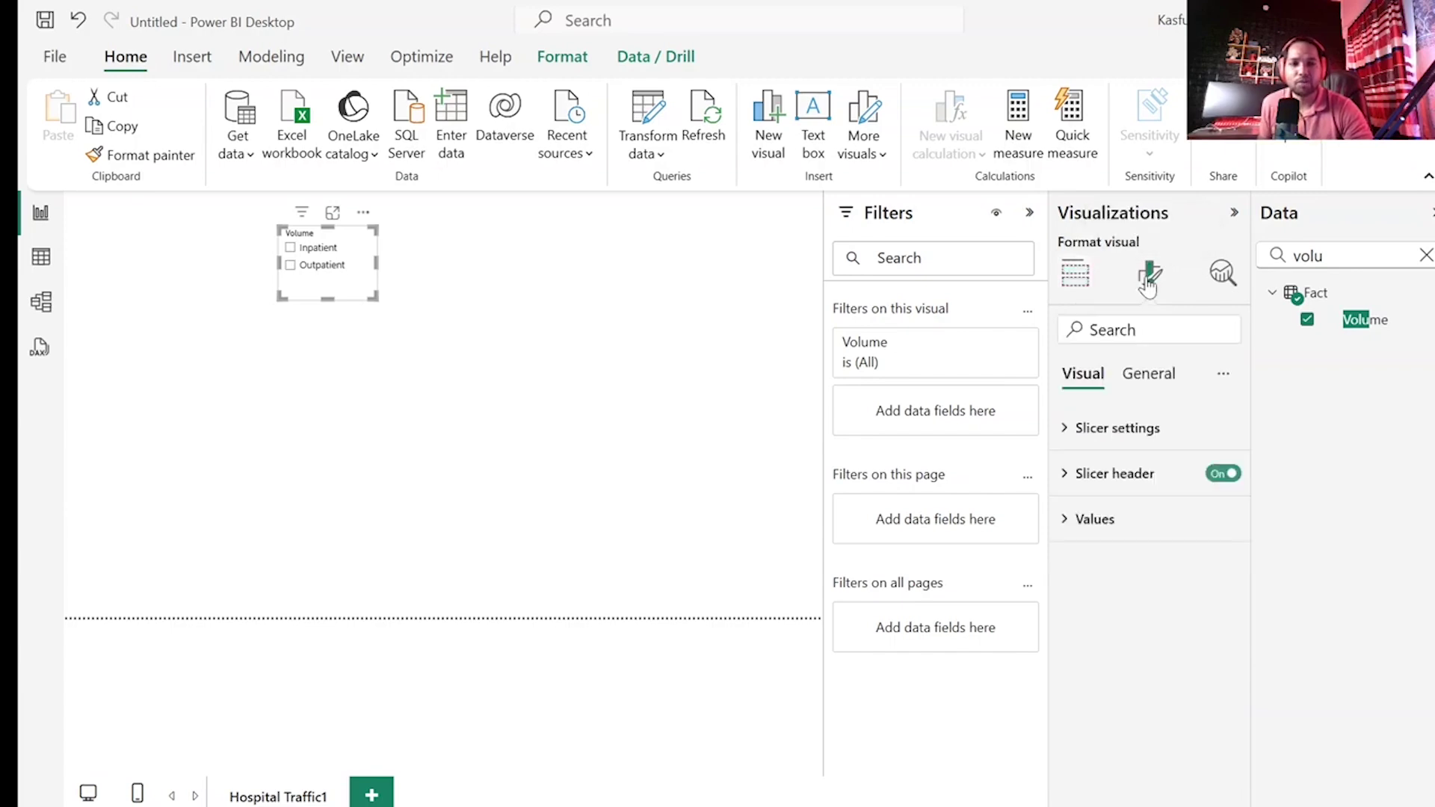
click(1109, 431)
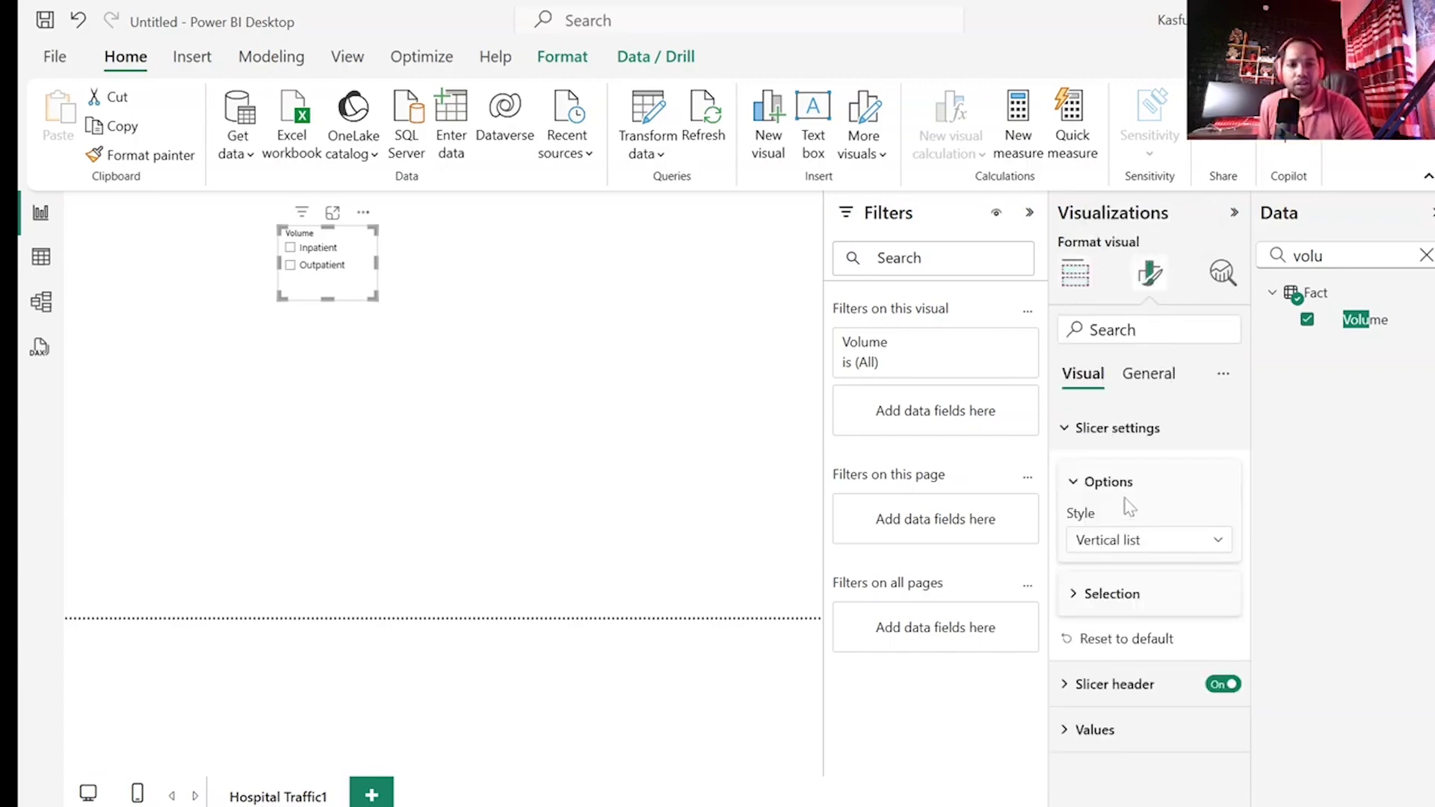
click(1111, 541)
click(1112, 596)
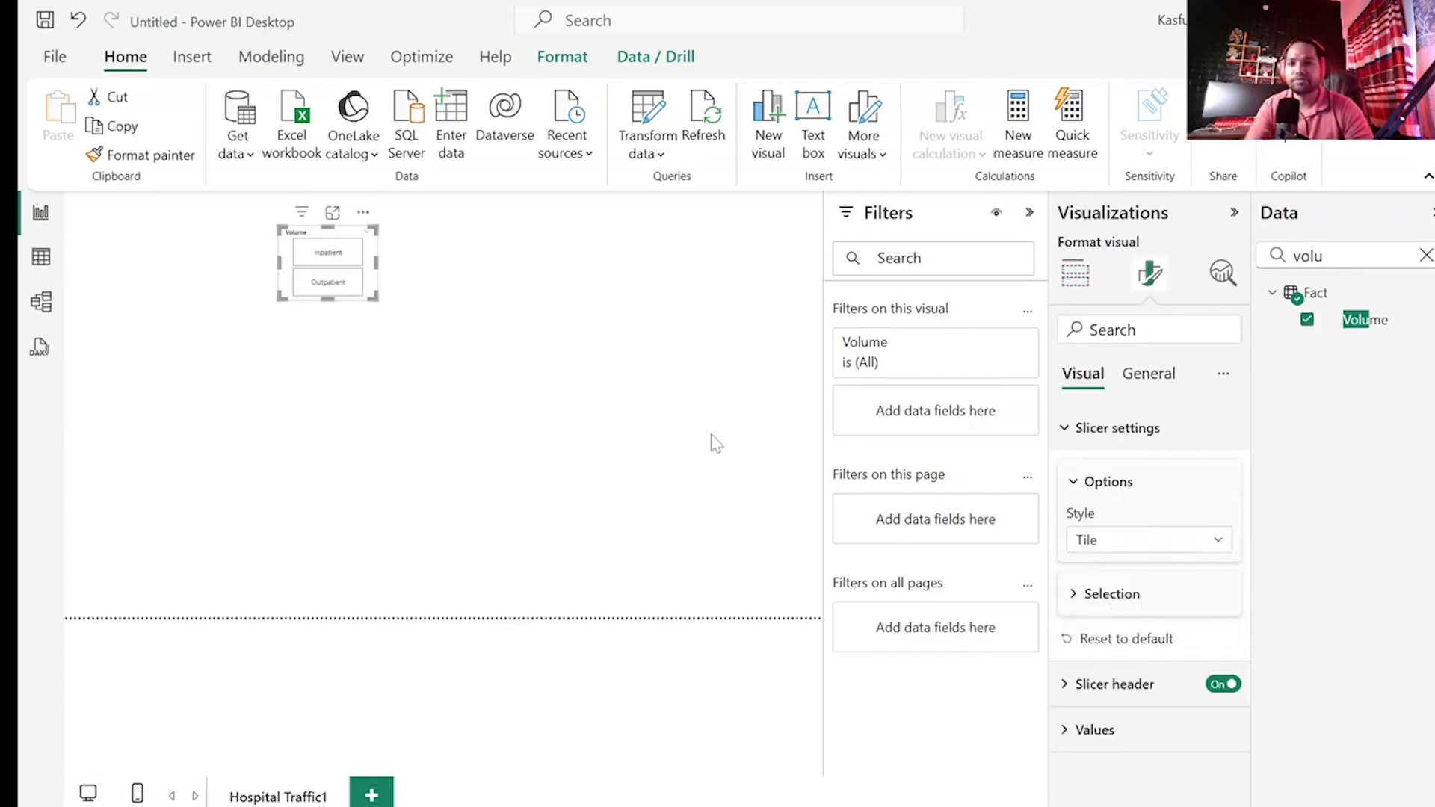
- Resize the Volume slicer into a narrow strip with both tiles side by side and move it to the page's upper edge
drag(377, 263, 519, 240)
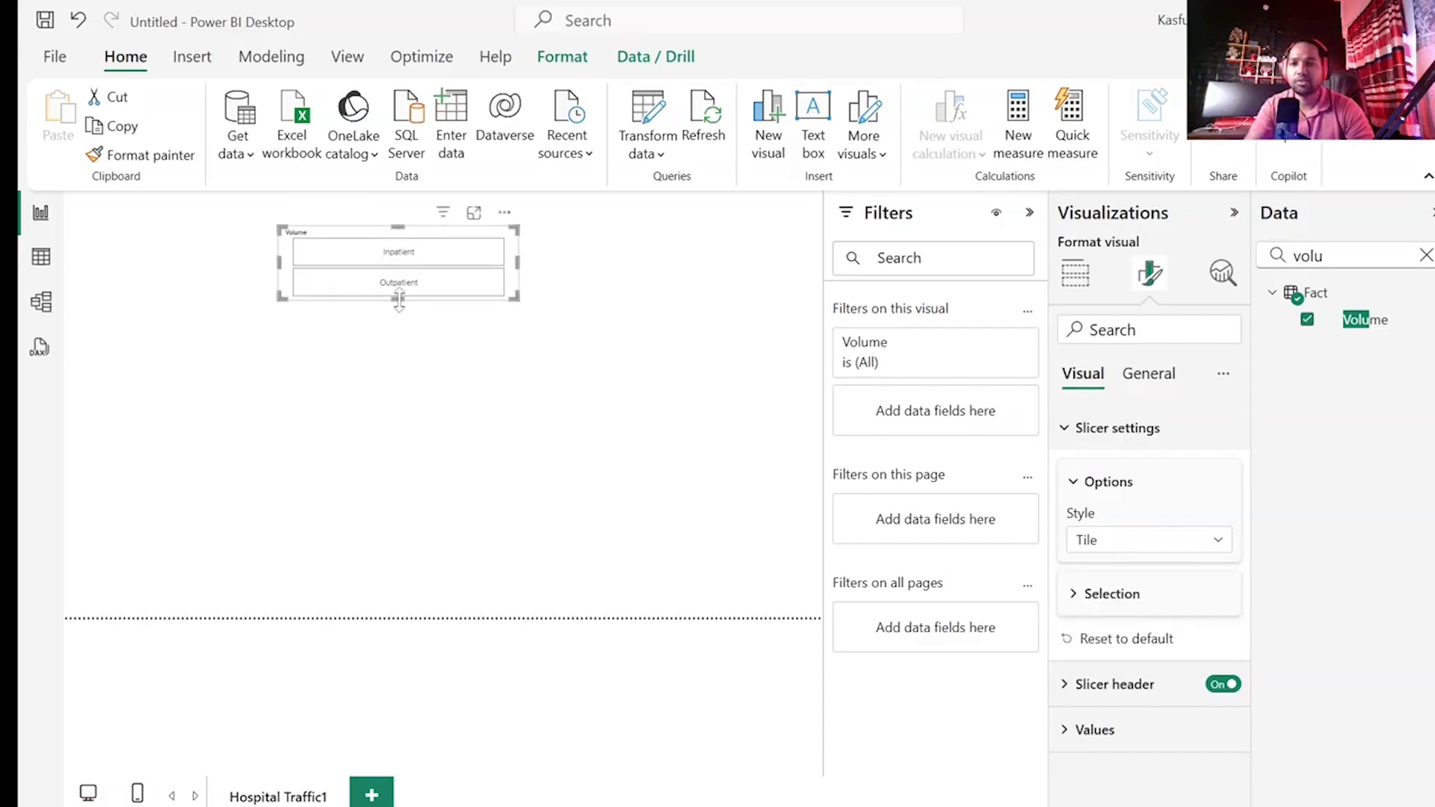
drag(399, 299, 412, 263)
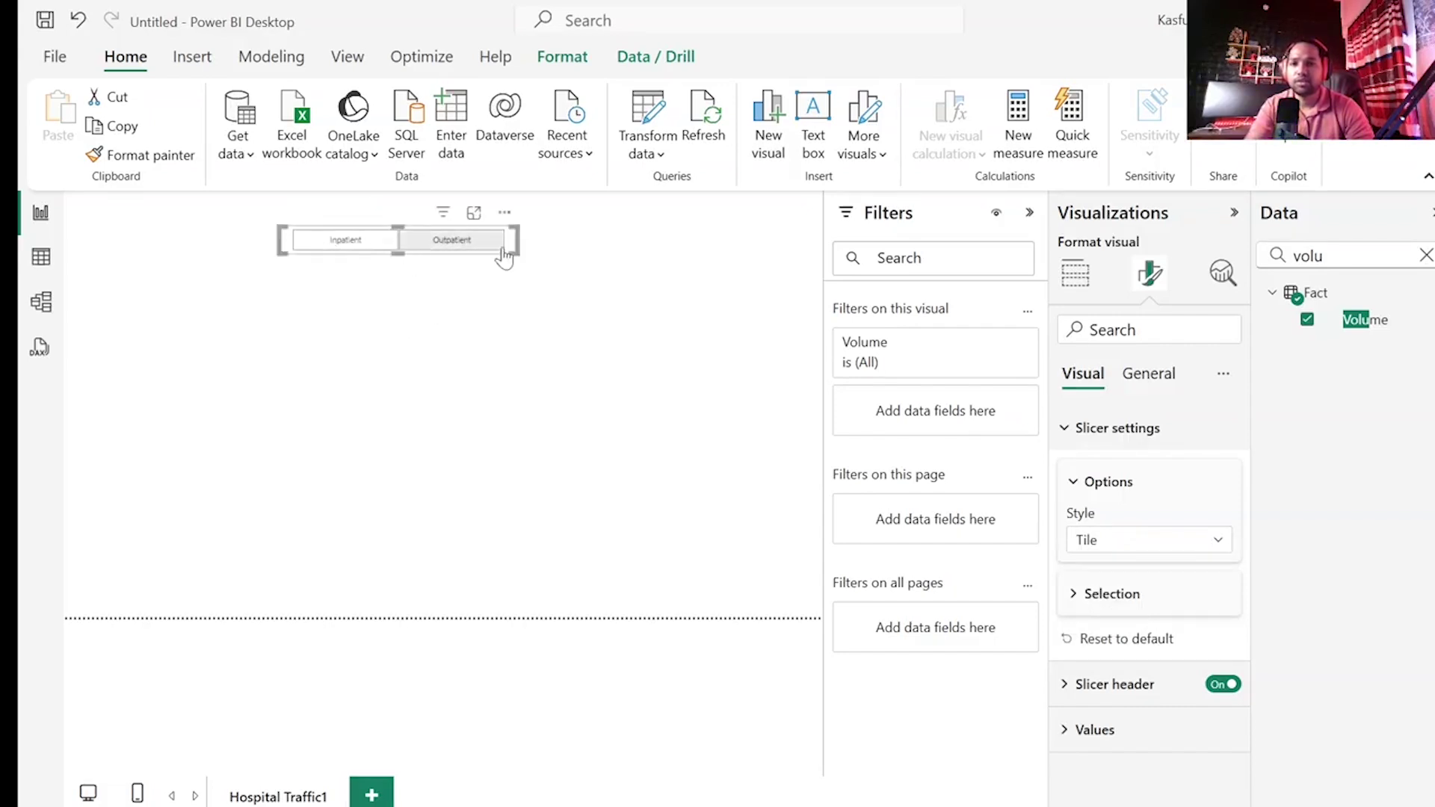
drag(514, 245, 444, 237)
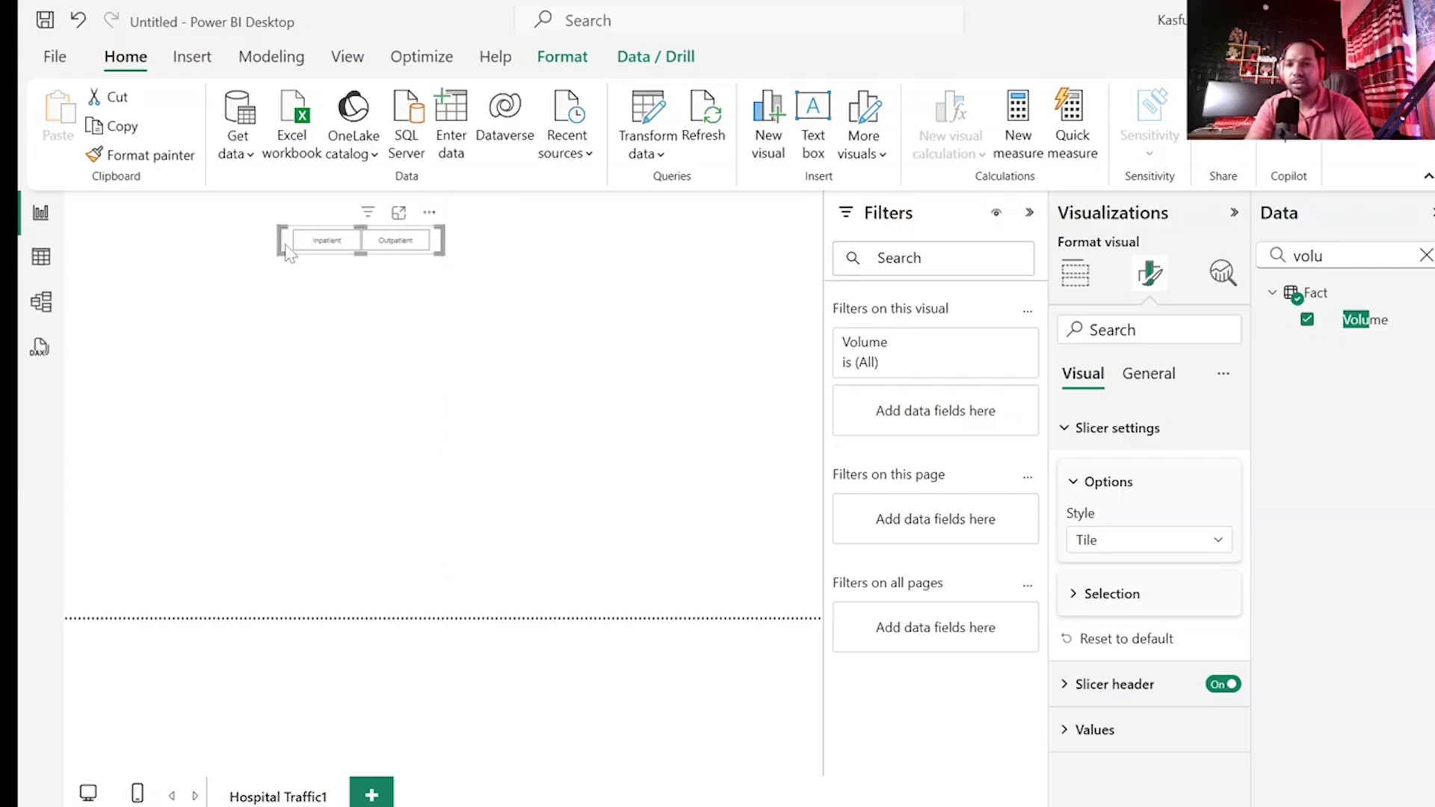
drag(288, 250, 302, 245)
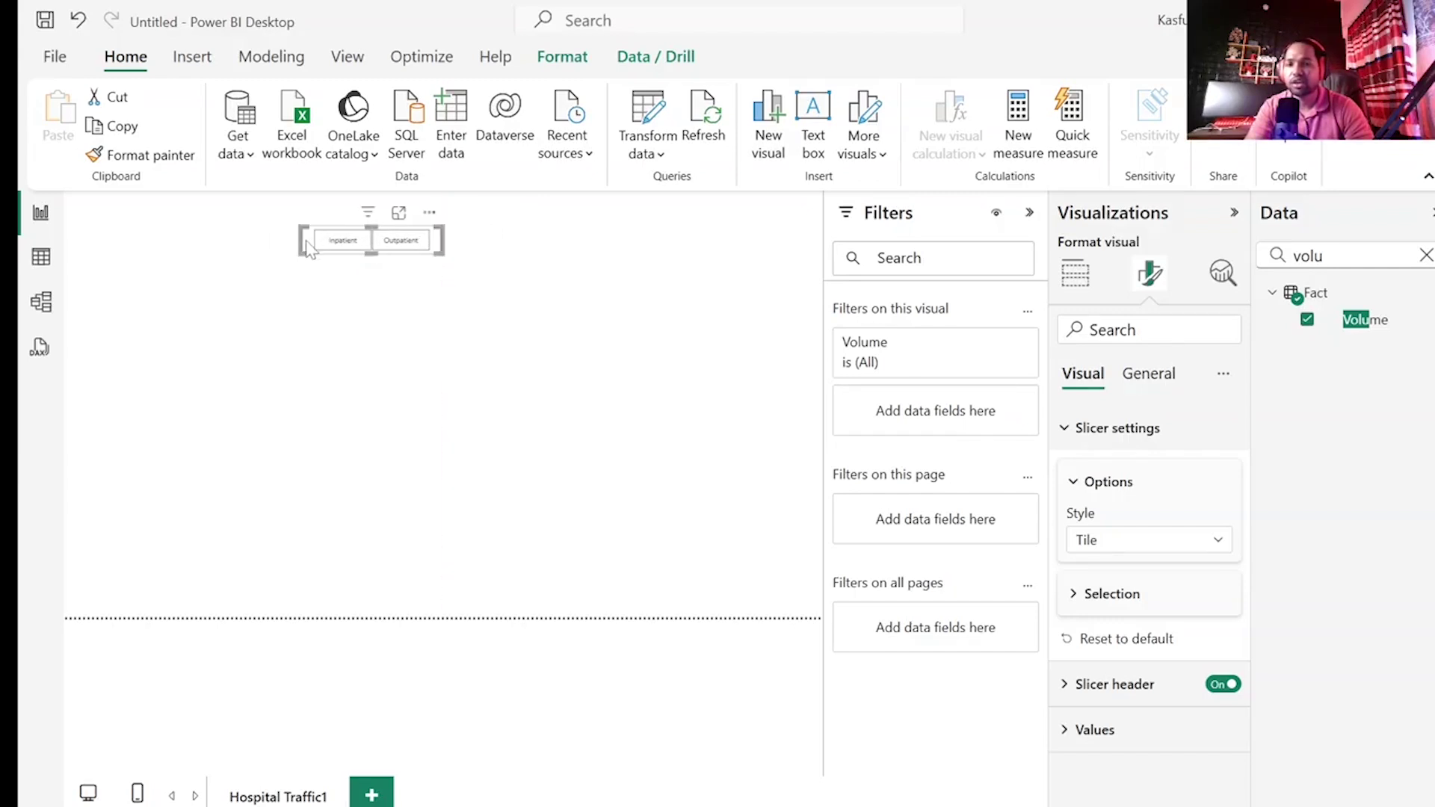
drag(439, 219, 544, 202)
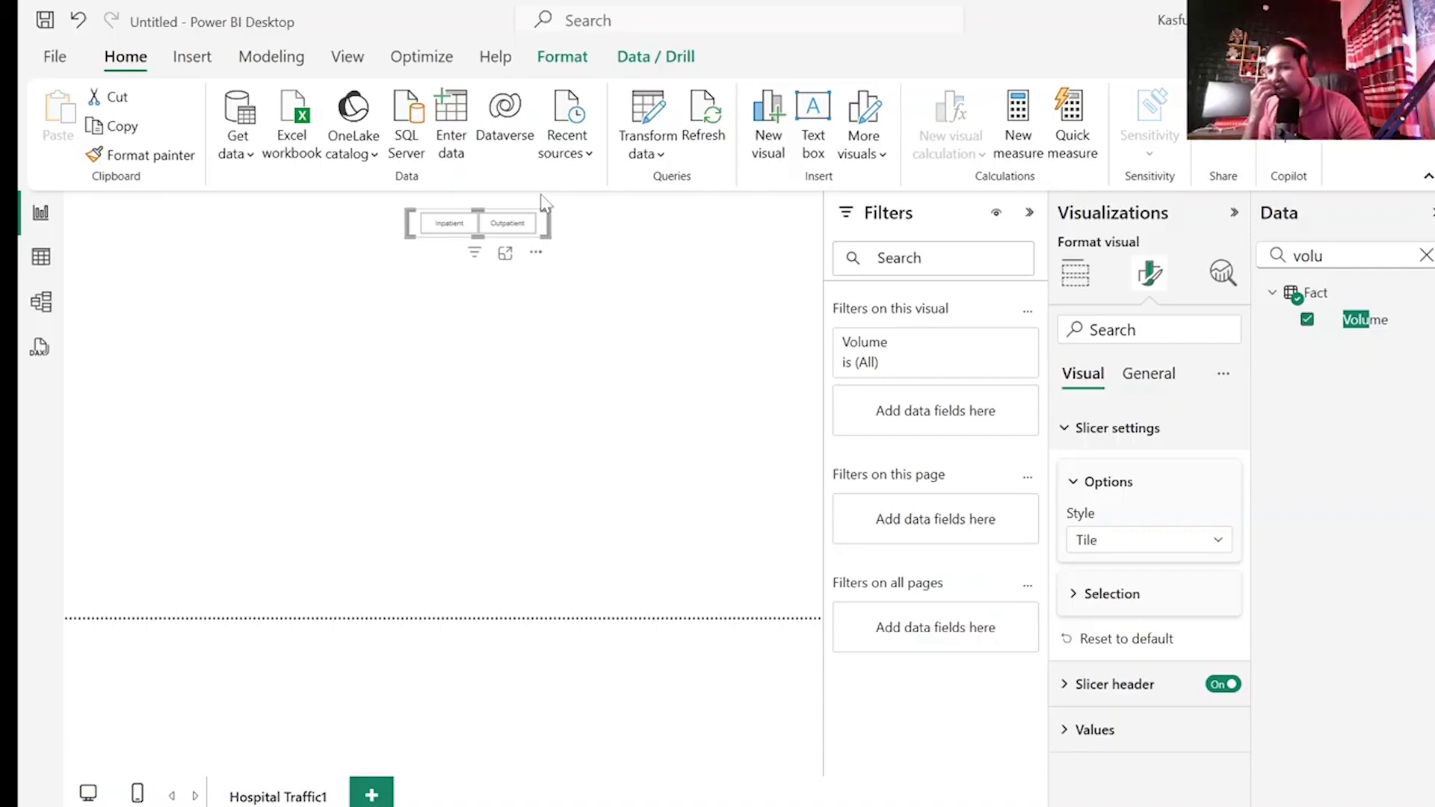
- Switch to Chrome and open the Apollo Hospitals Enterprise Ltd company page on Screener
mouse_move(486, 804)
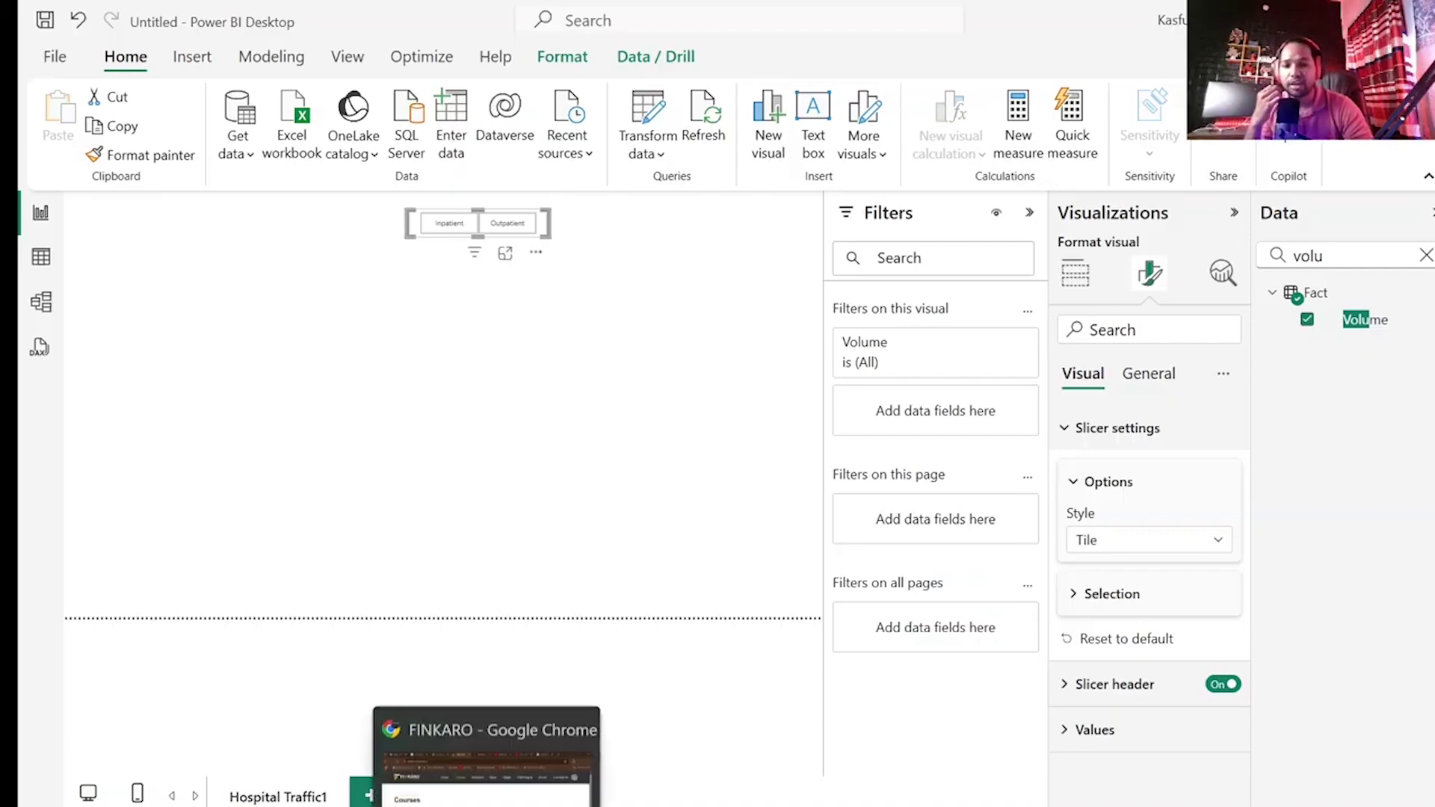
click(541, 770)
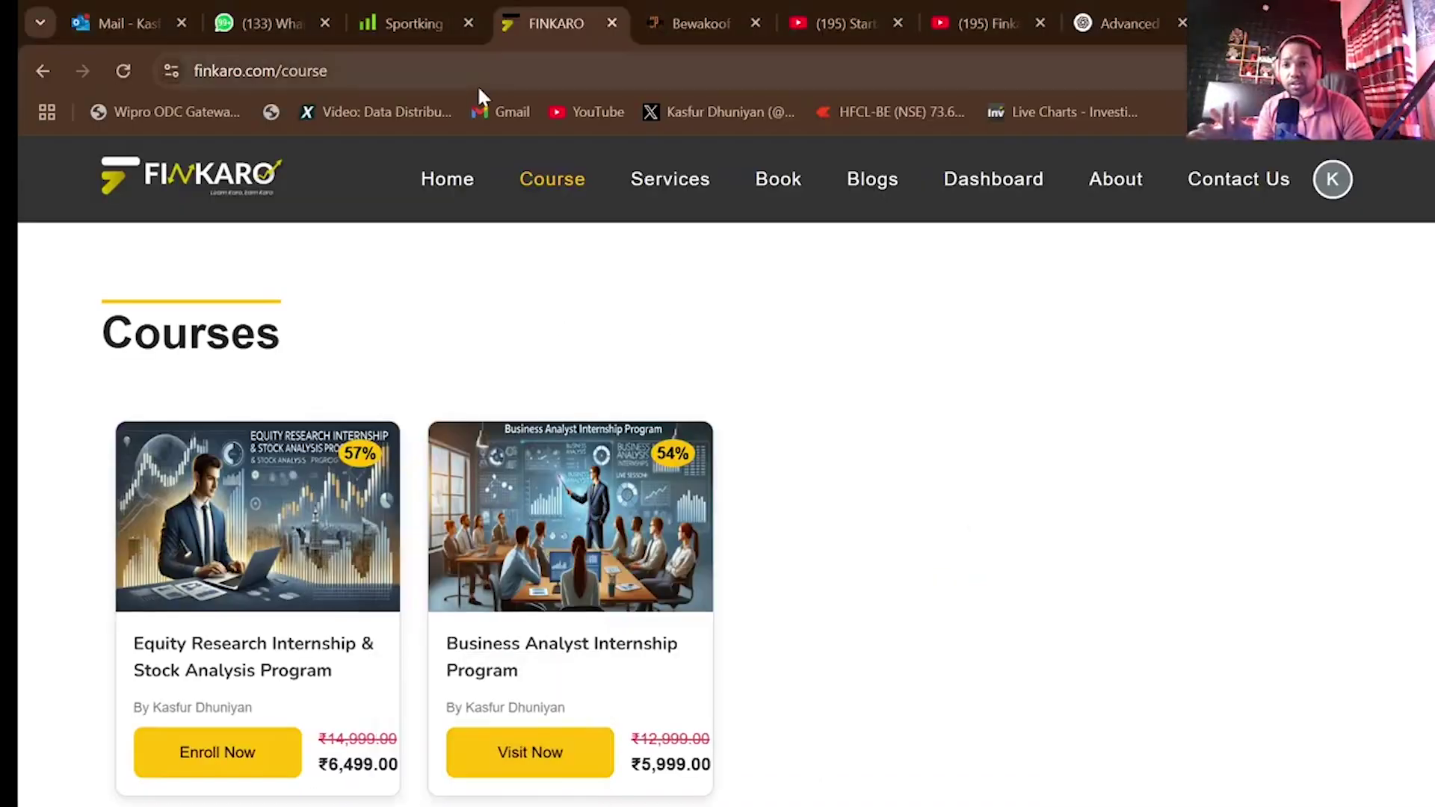
click(417, 24)
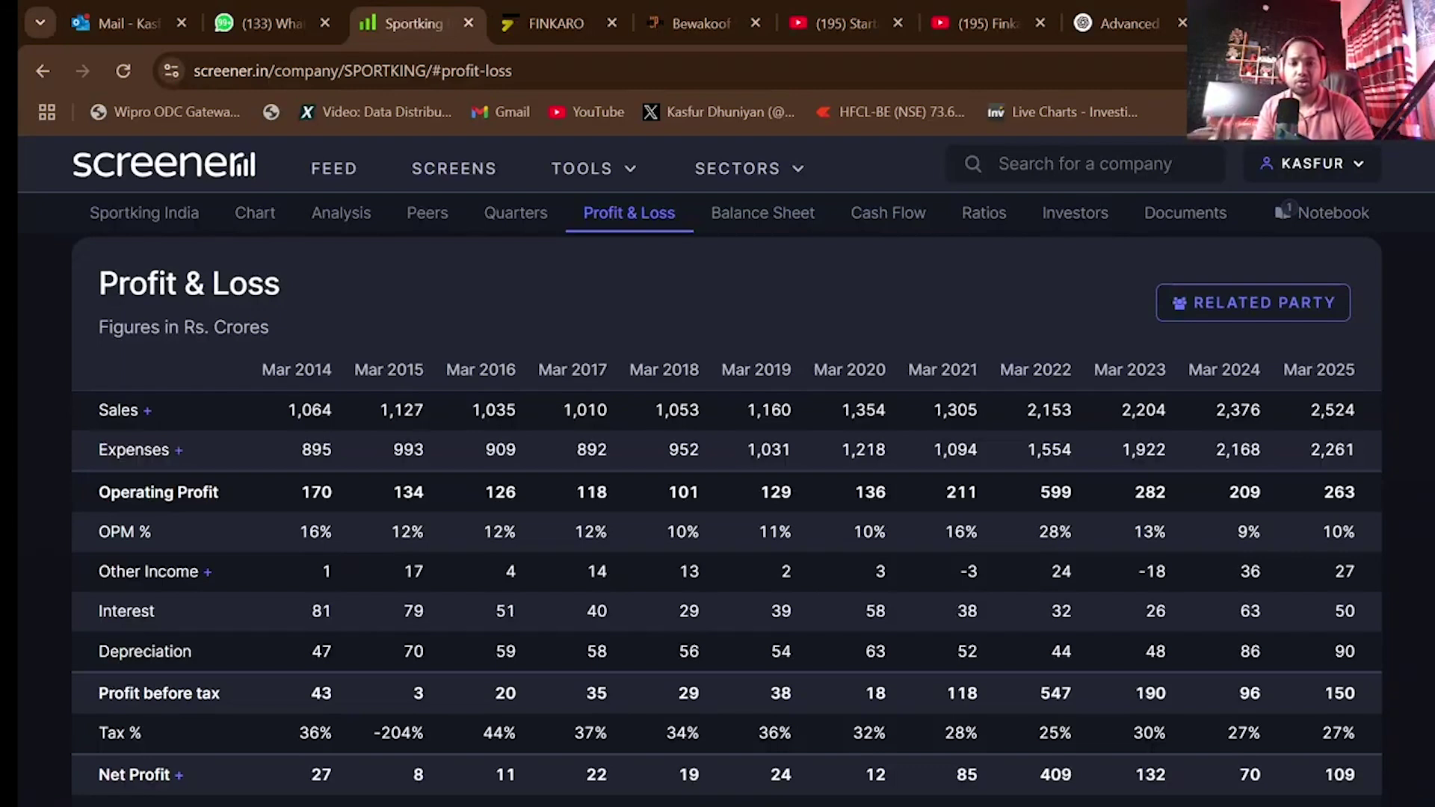
key(/)
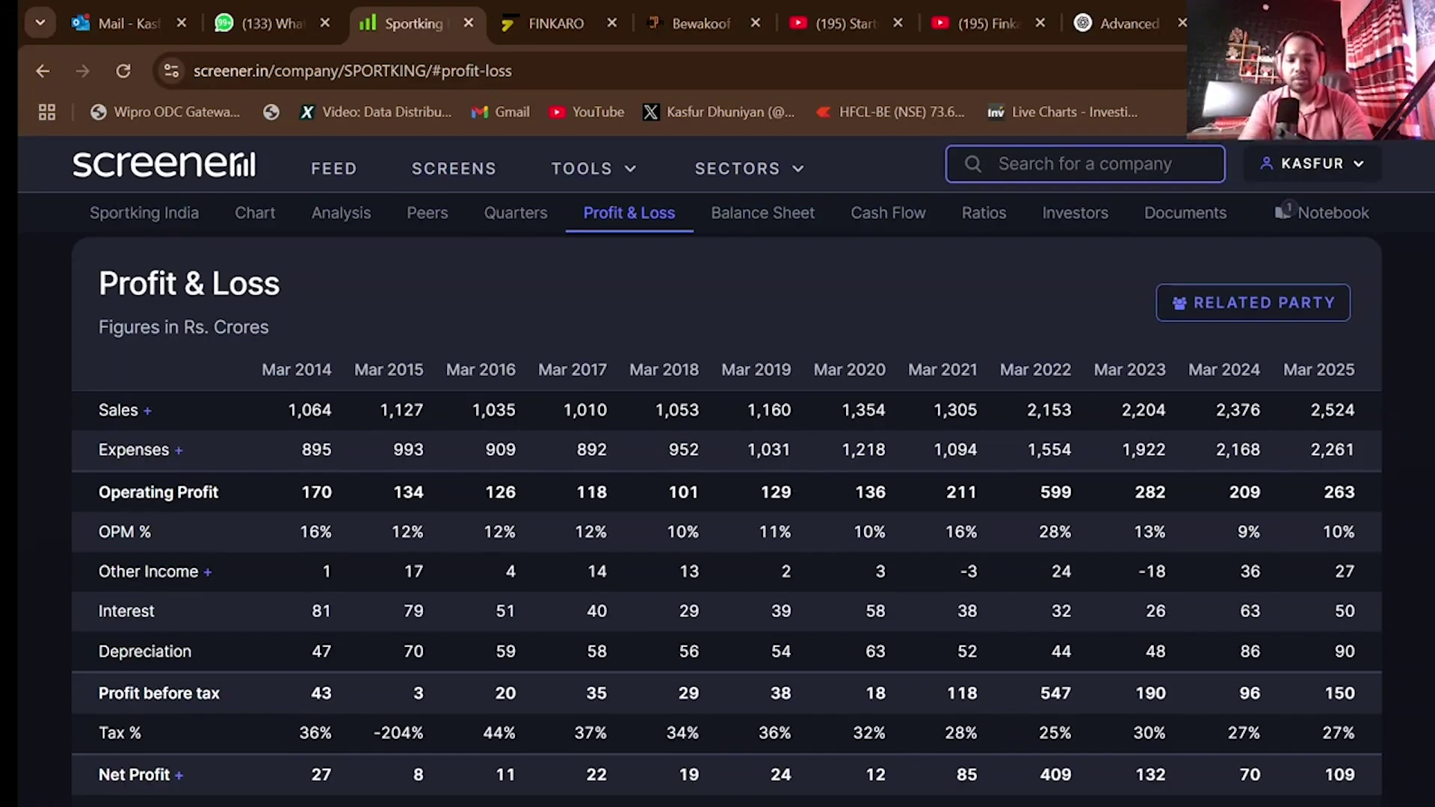
text(apo)
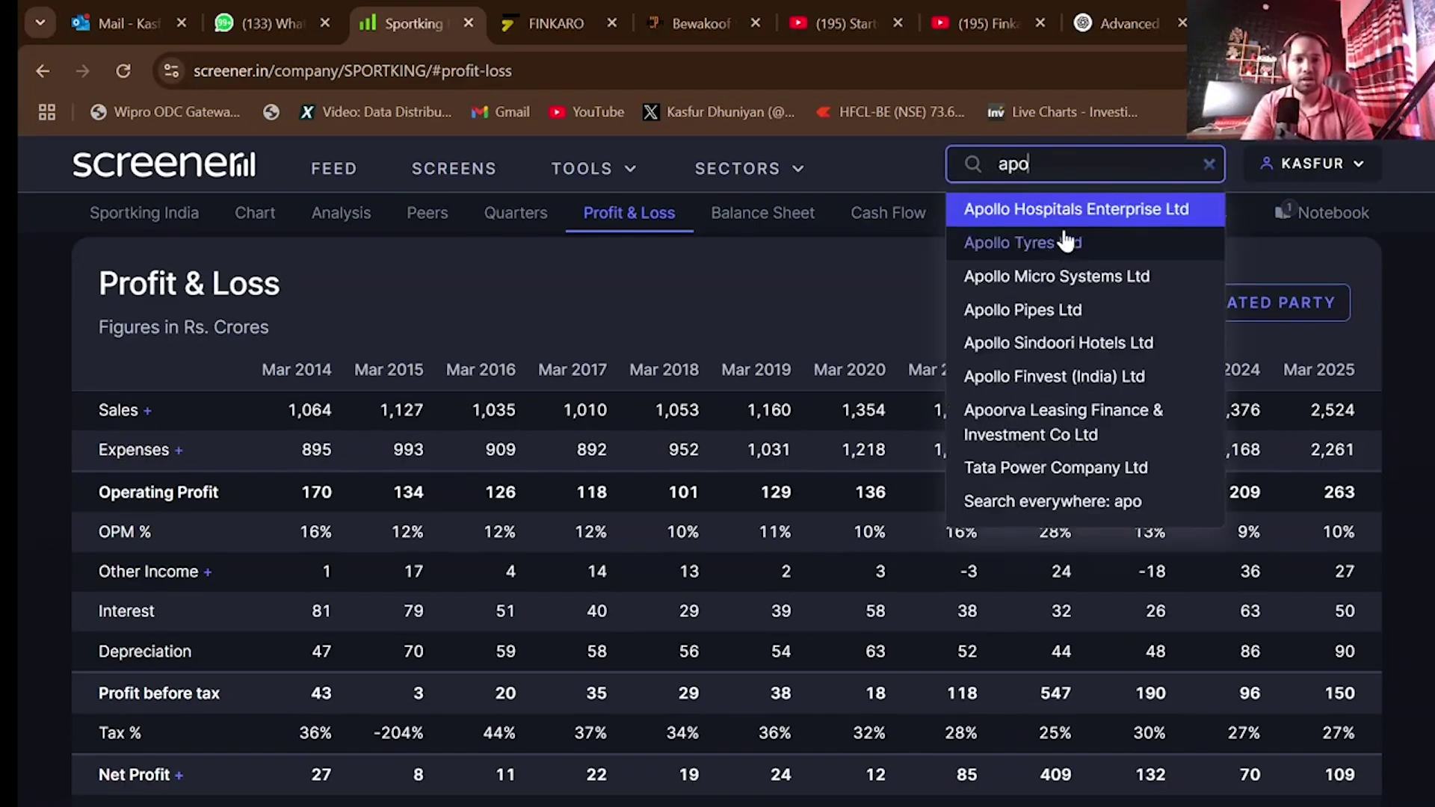
click(1104, 209)
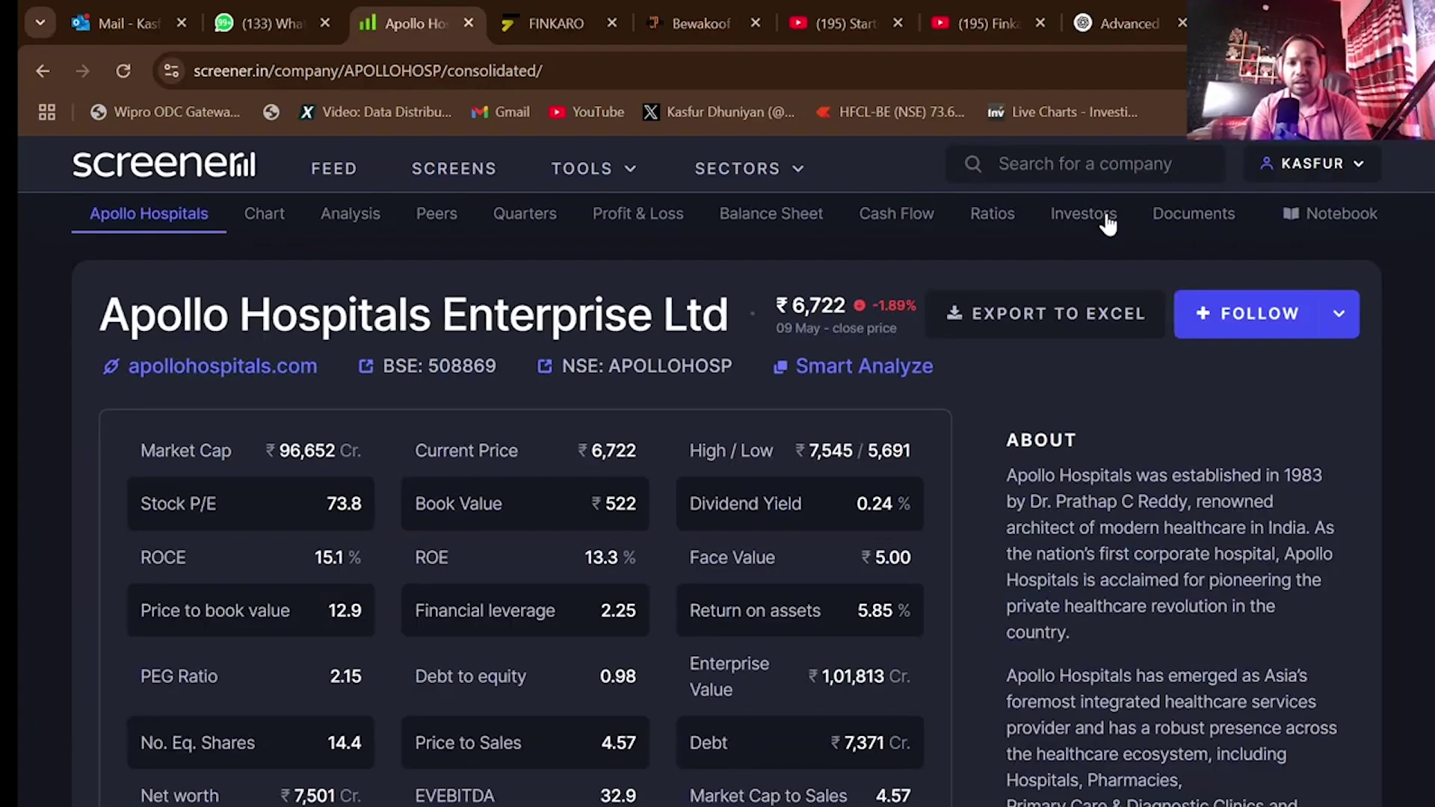
- Open the Feb 2025 concall presentation from the company's documents and examine its financial performance snapshots and hospital network slide
click(1181, 225)
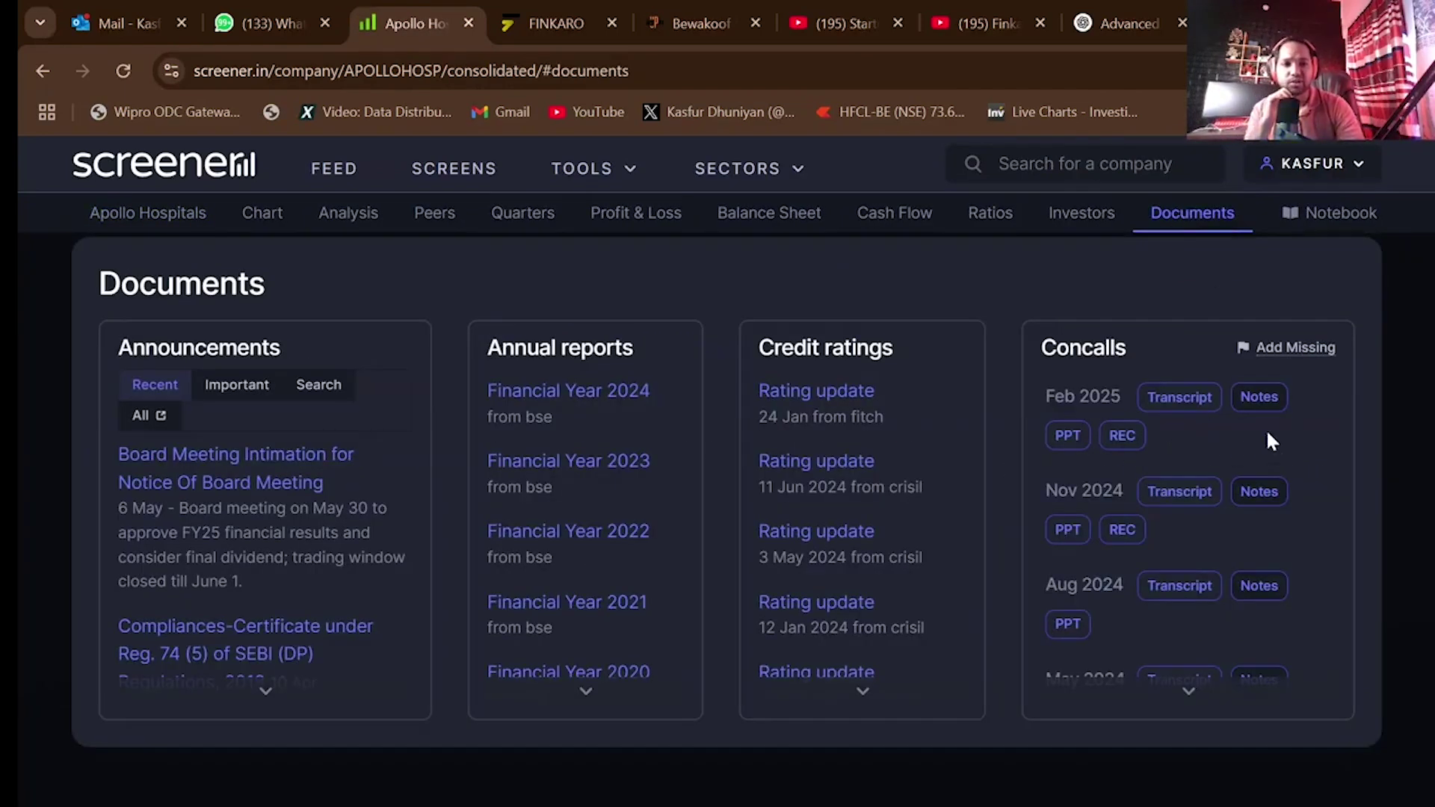
click(1067, 436)
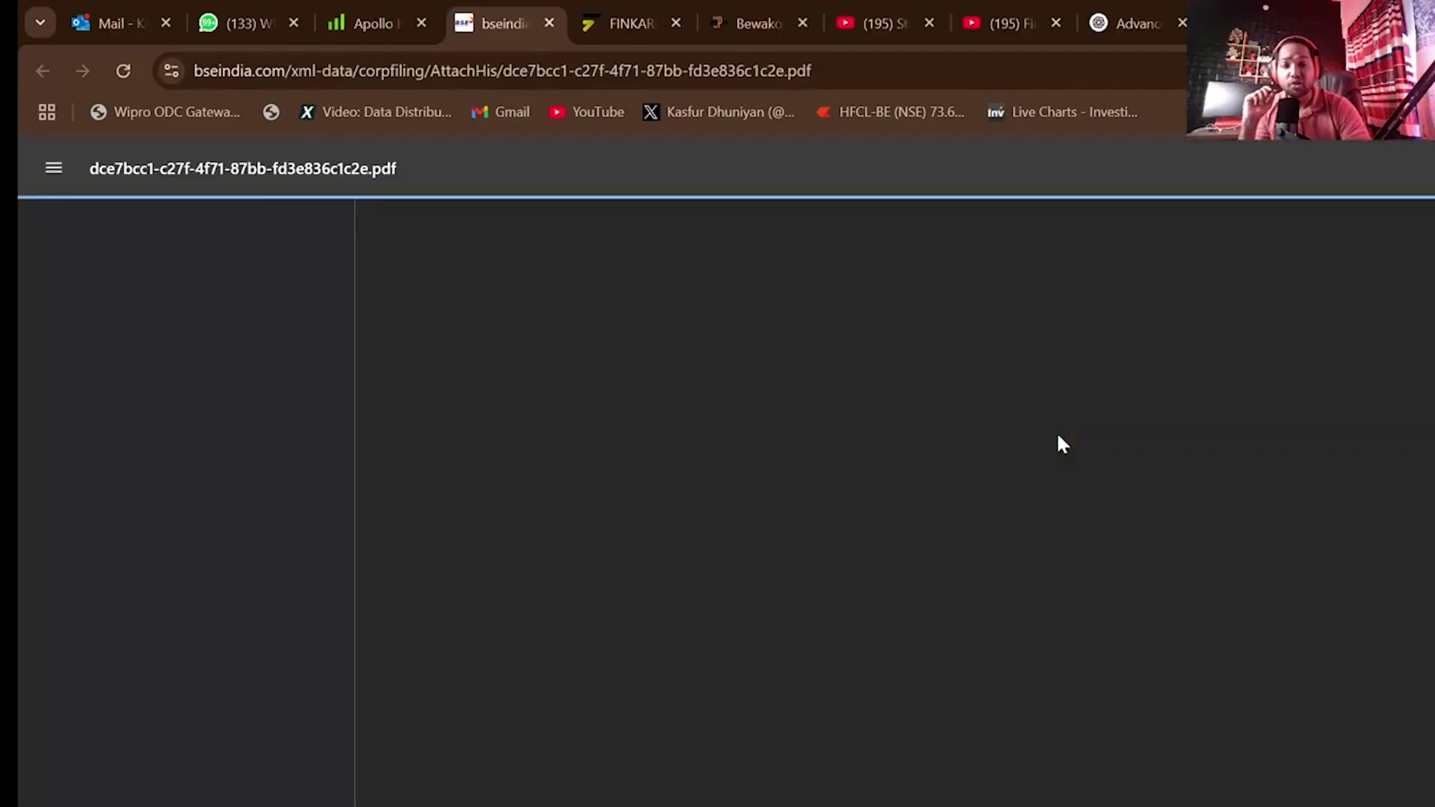
scroll(895, 503, down, 20)
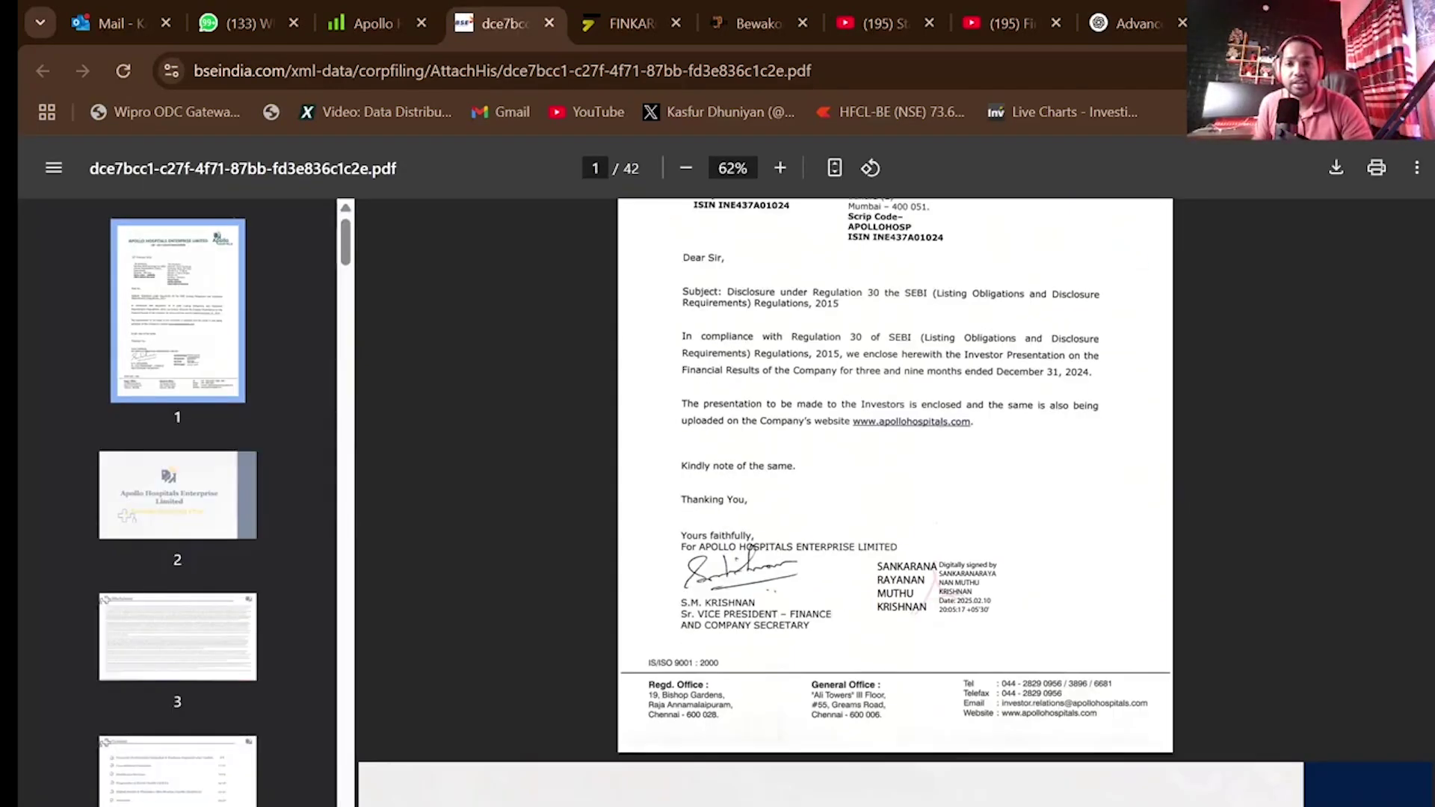
scroll(895, 502, down, 5)
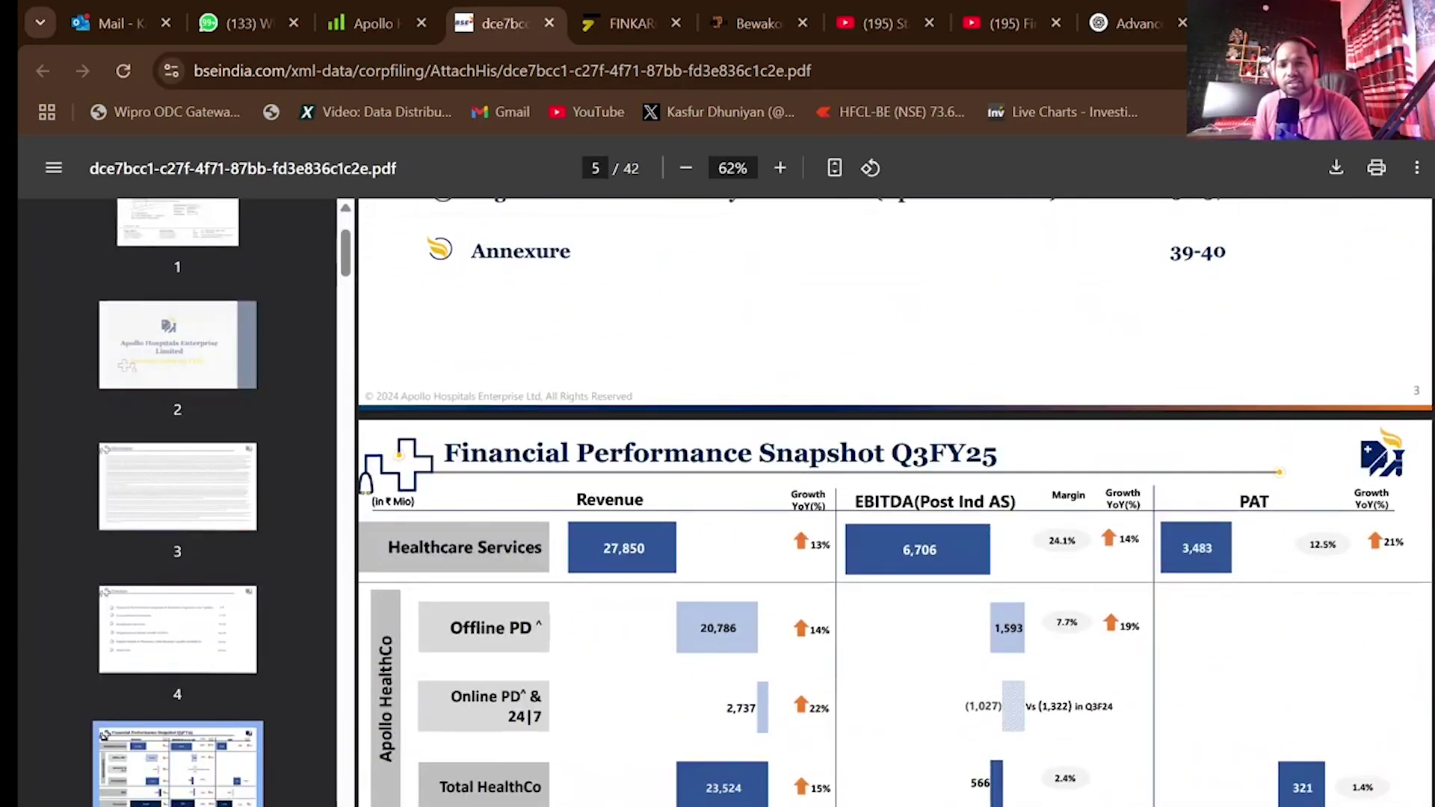
scroll(611, 572, down, 2)
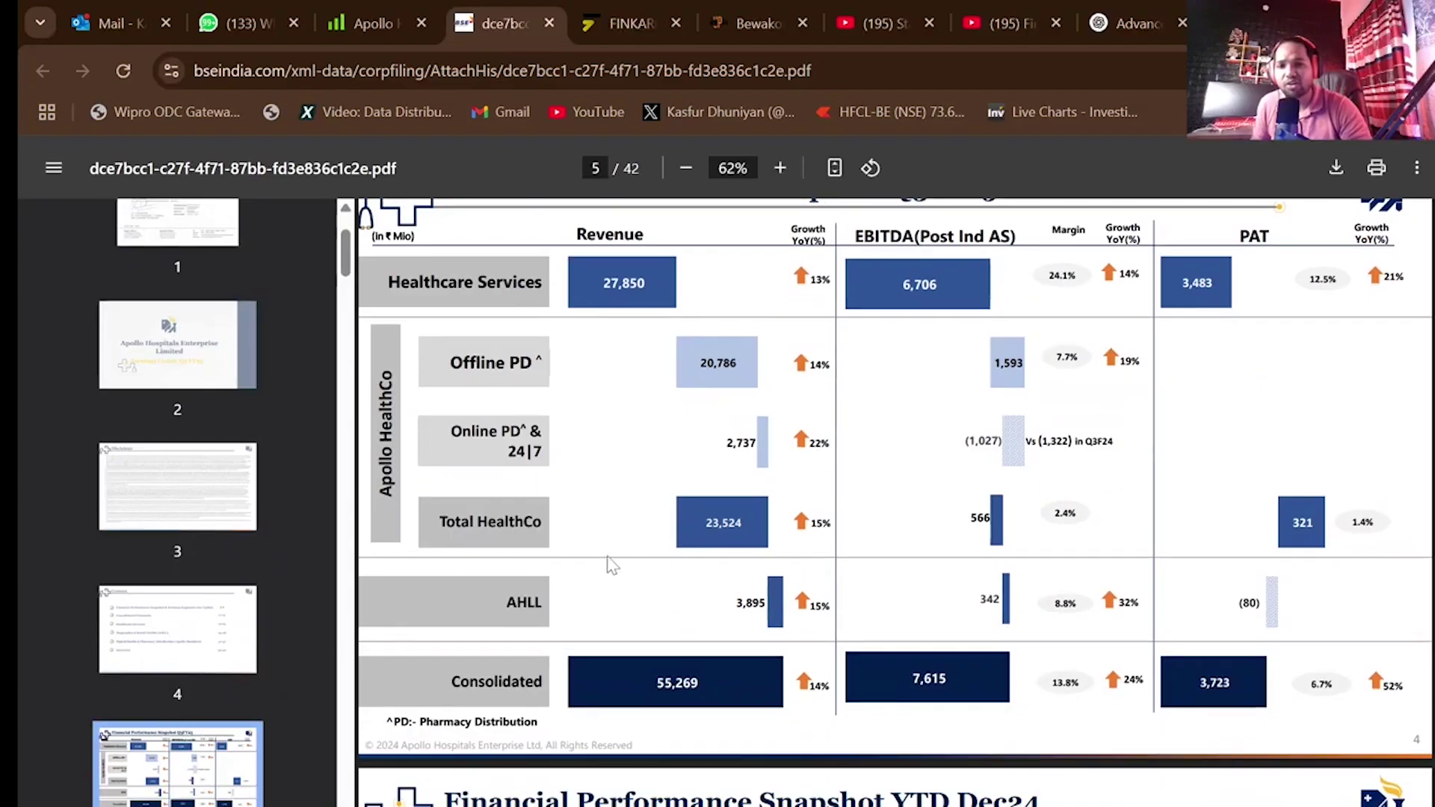
scroll(562, 625, down, 2)
scroll(895, 502, down, 20)
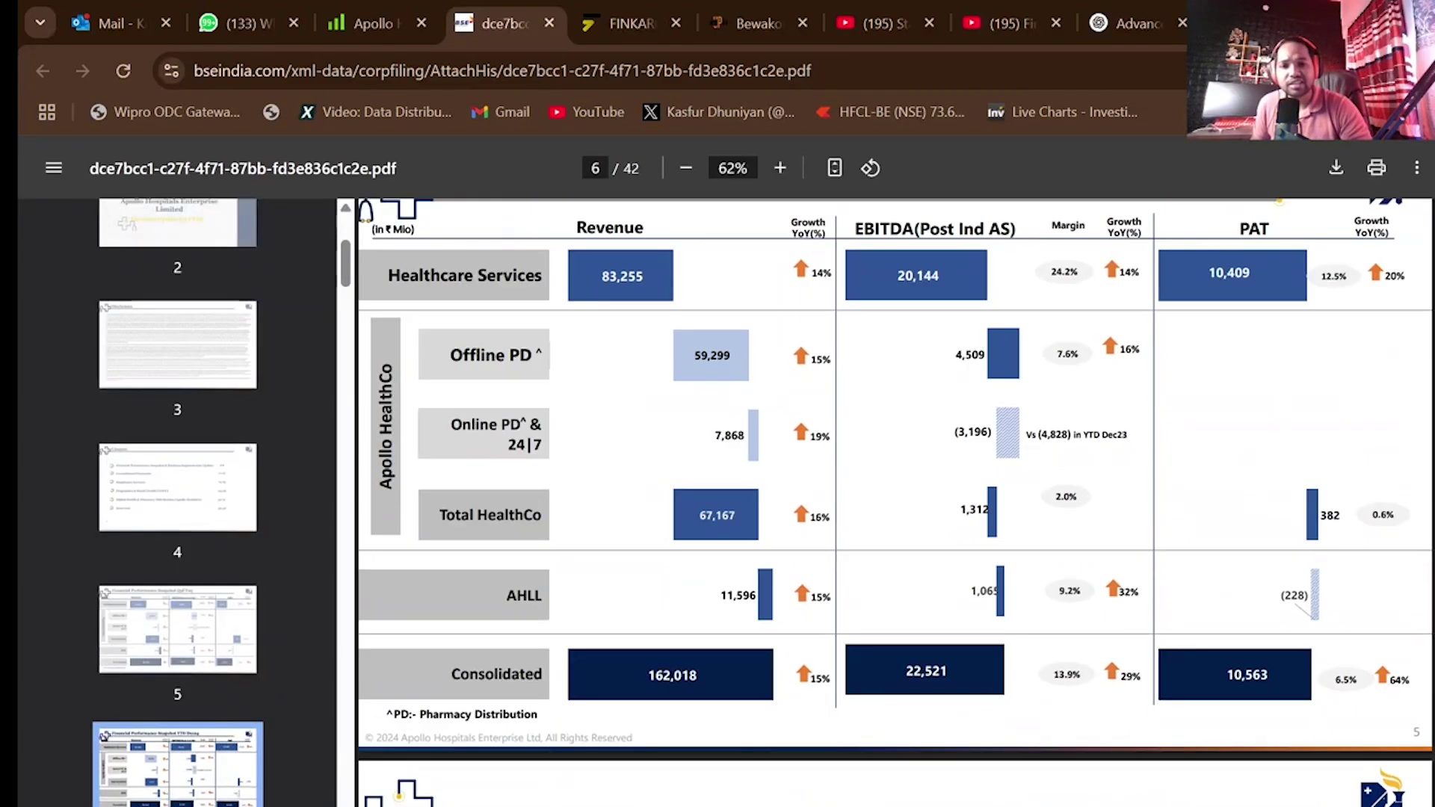
scroll(966, 574, up, 3)
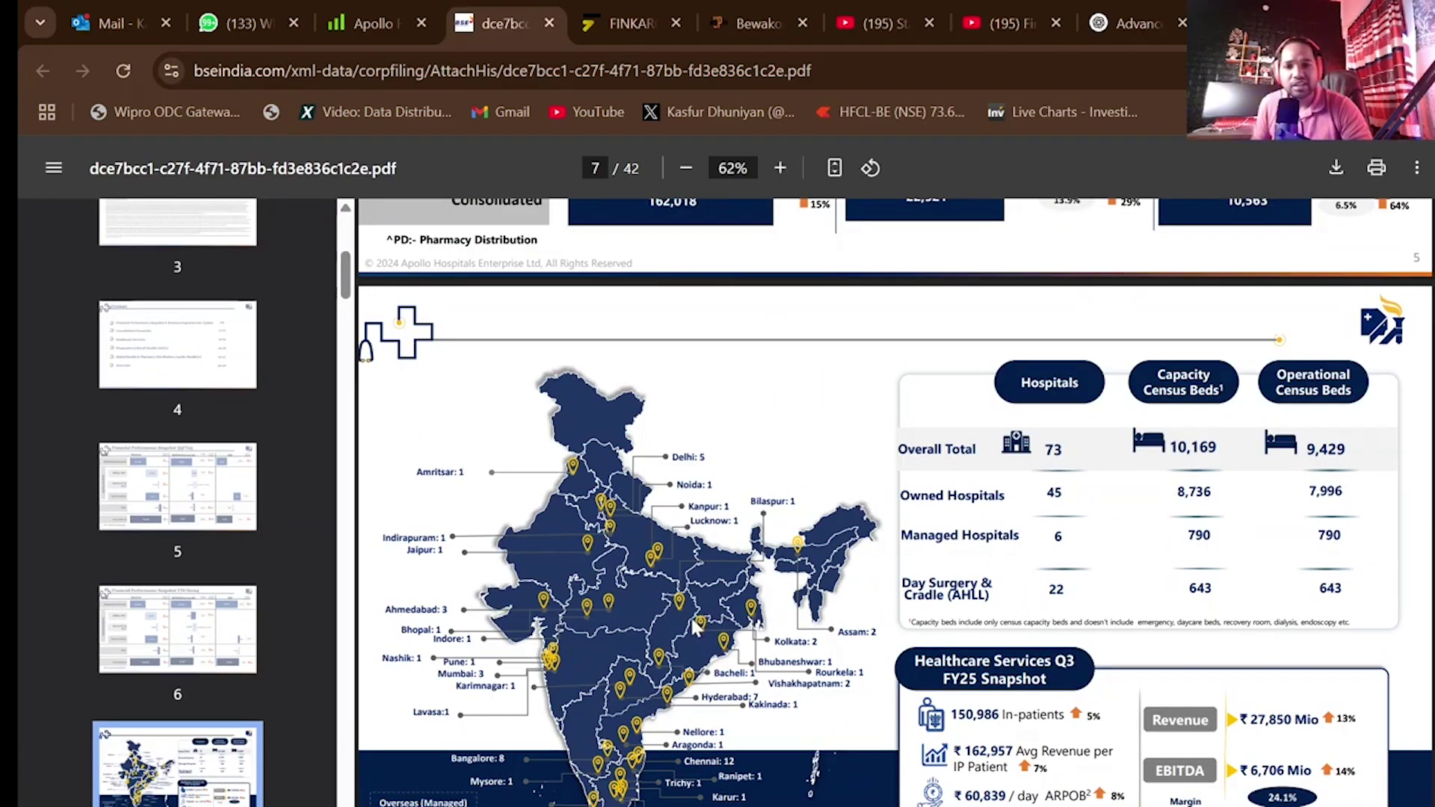
scroll(689, 616, down, 8)
scroll(692, 617, up, 3)
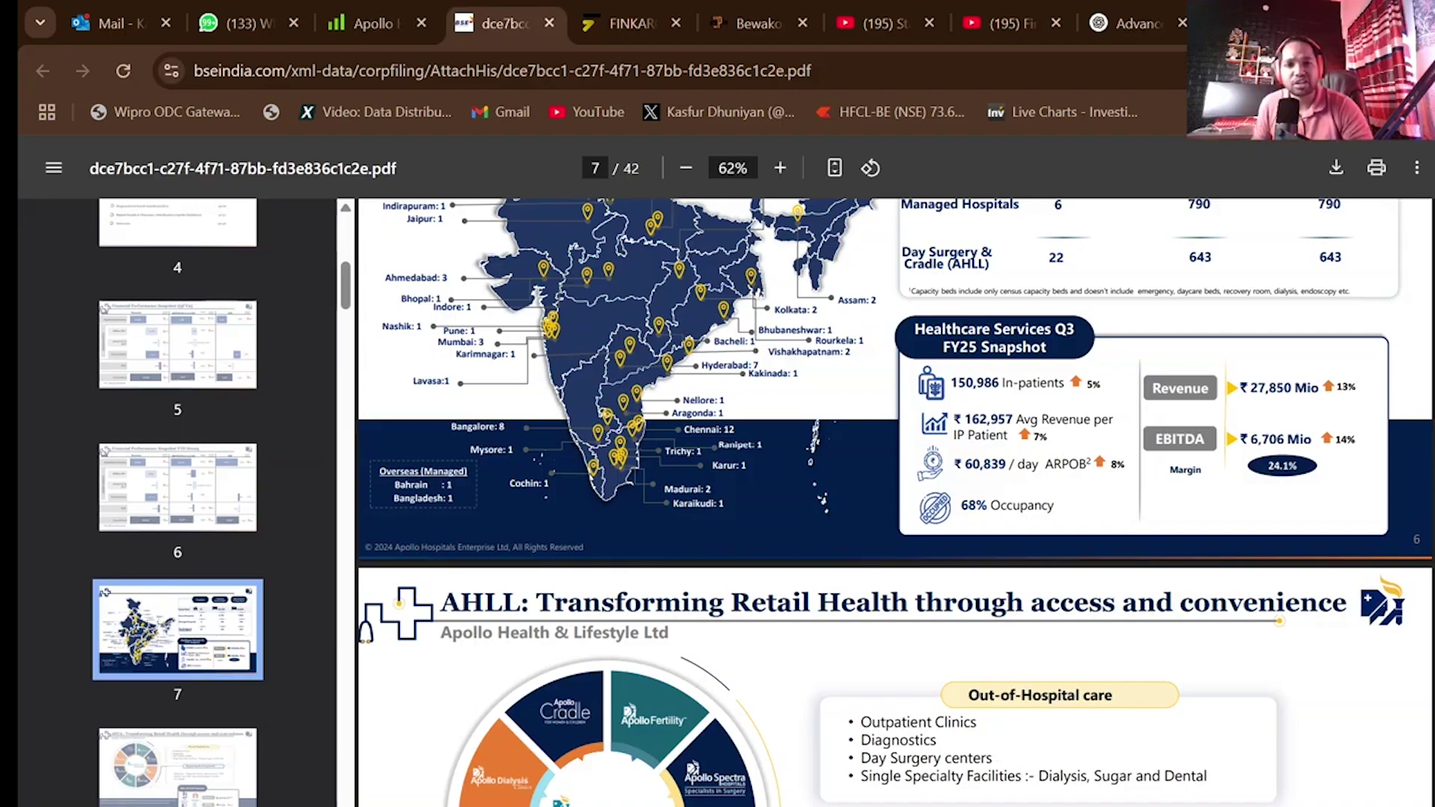
- Examine the Apollo presentation from the AHLL slide through the consolidated financials and inpatient revenue mix to the Healthcare Services operational snapshot
scroll(1241, 418, down, 6)
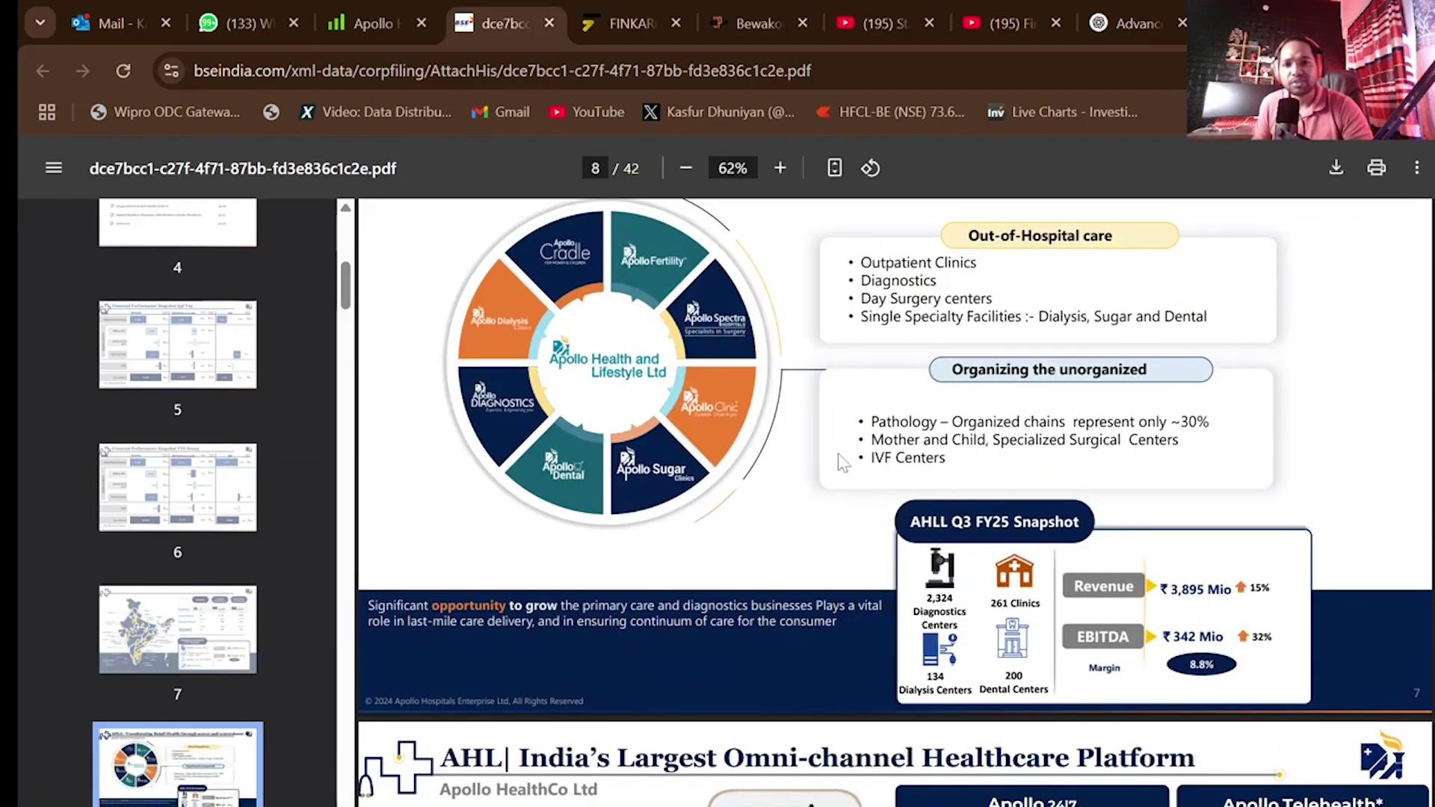
scroll(871, 509, down, 15)
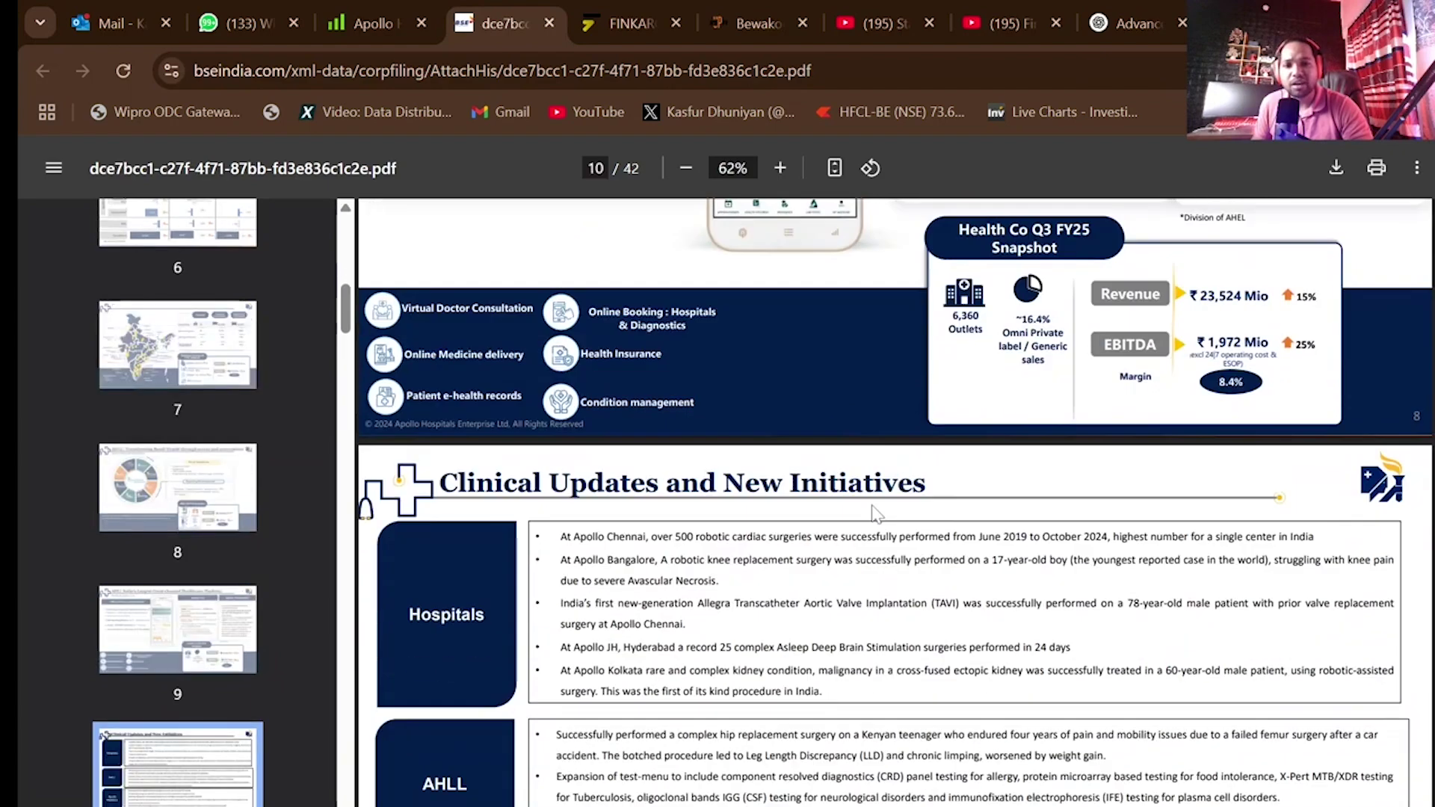
scroll(876, 513, down, 20)
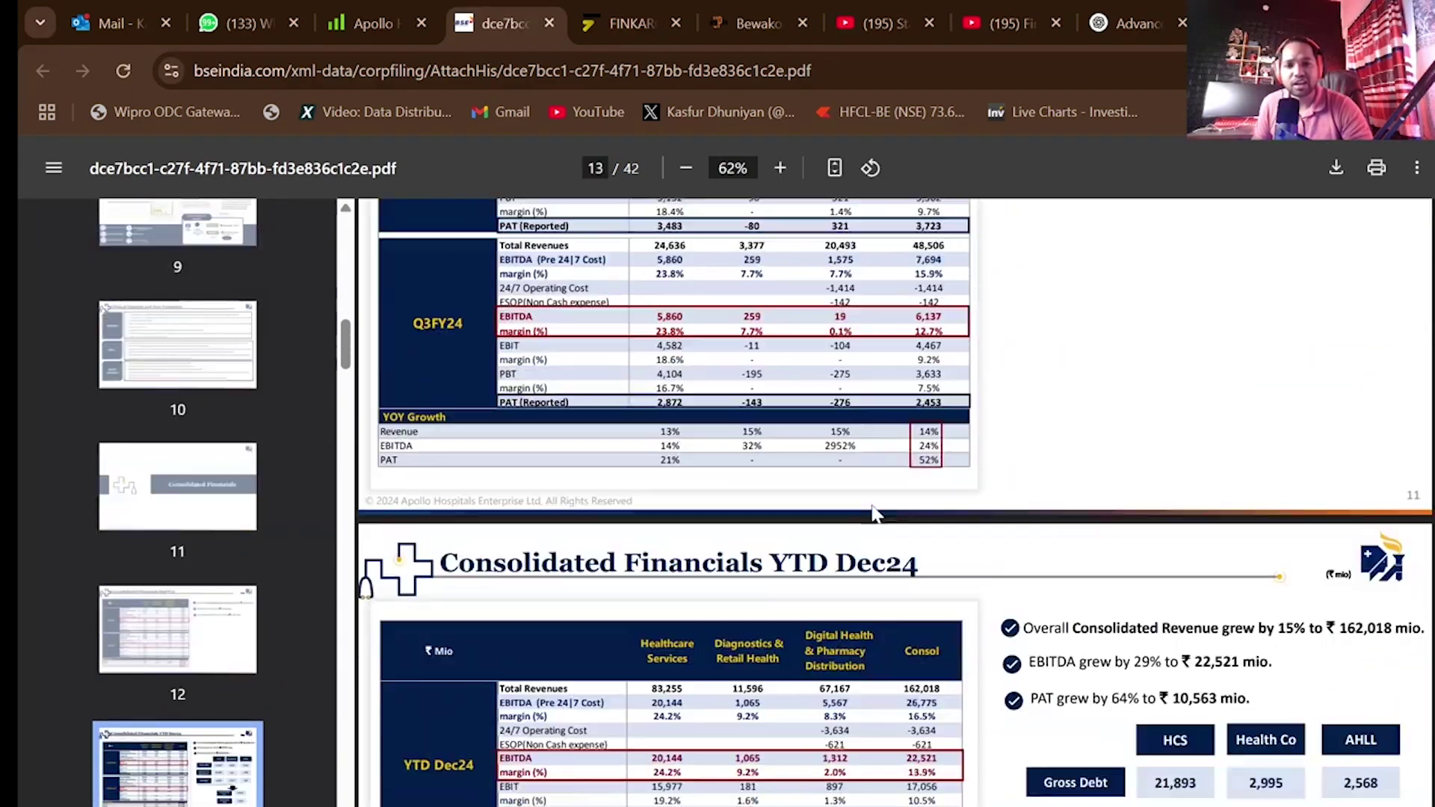
scroll(875, 513, up, 4)
scroll(1121, 568, down, 13)
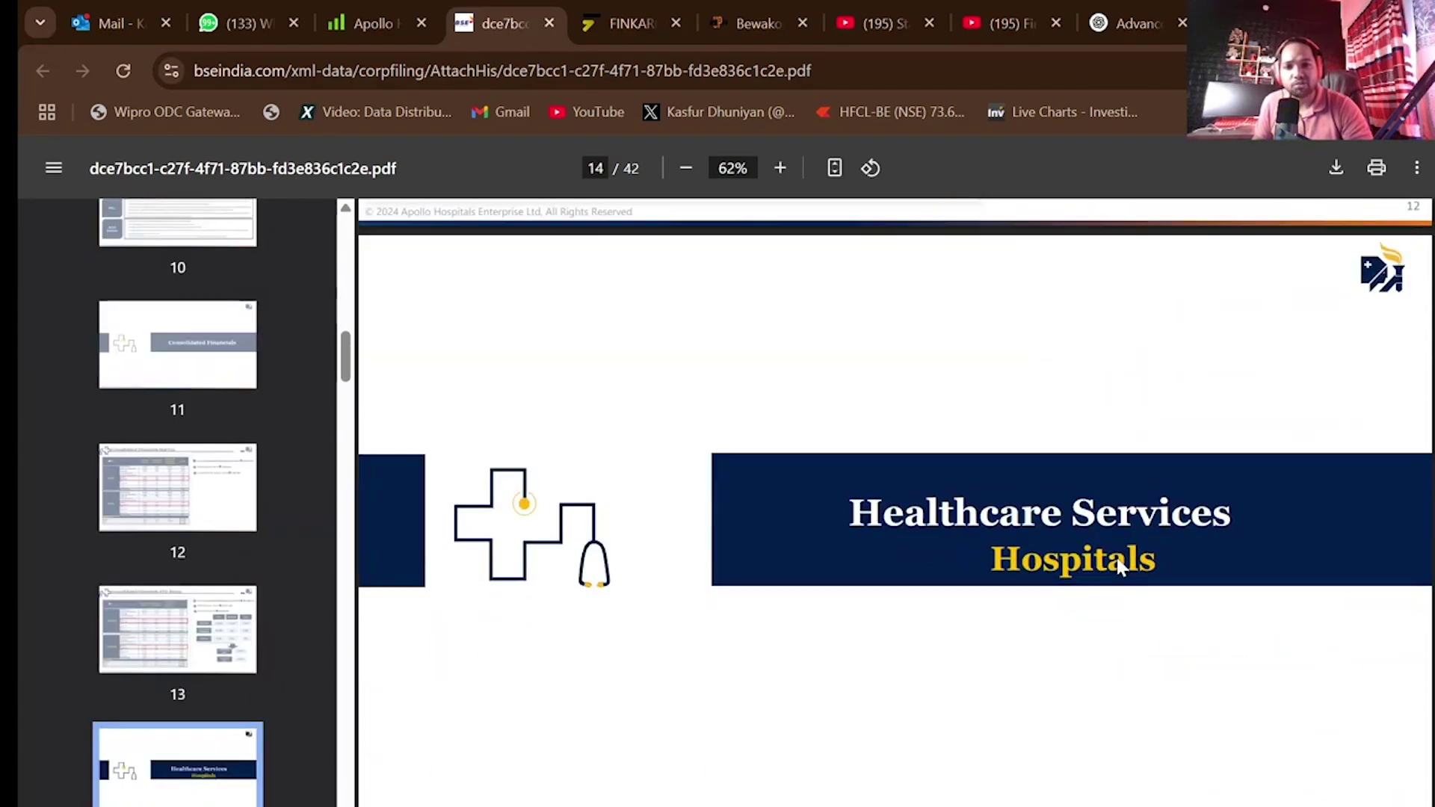
scroll(1121, 568, down, 13)
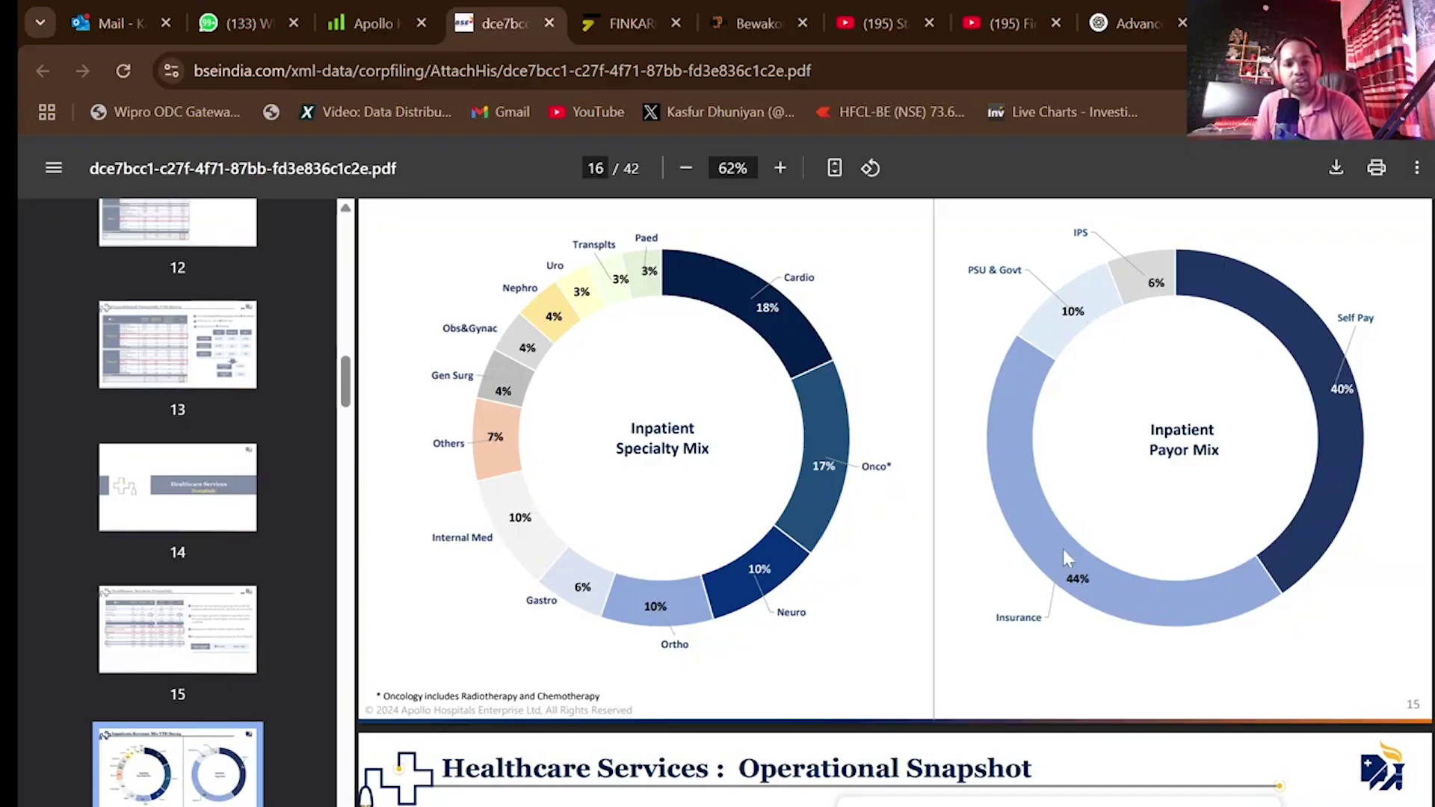
scroll(602, 418, up, 1)
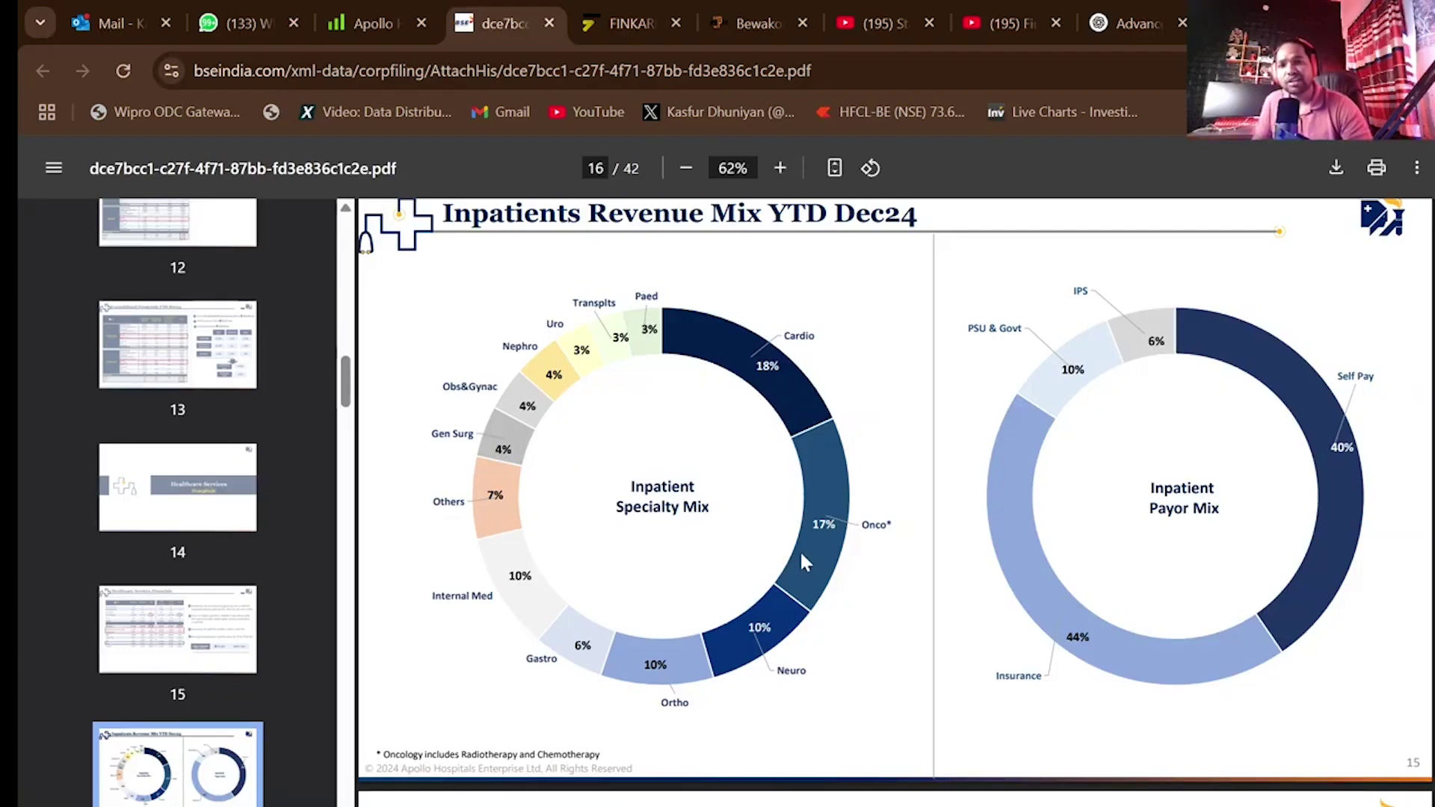
scroll(801, 553, down, 10)
scroll(807, 555, up, 3)
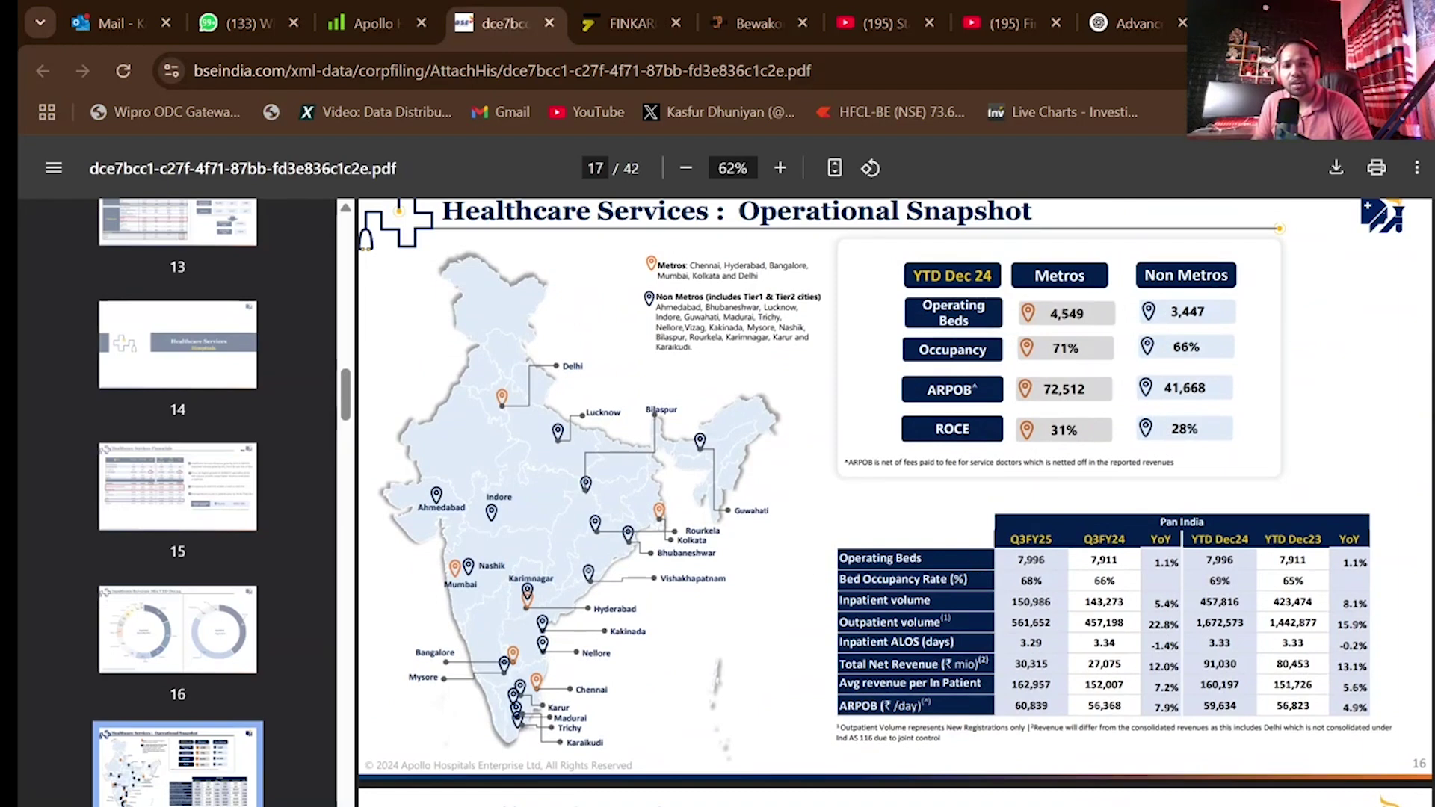
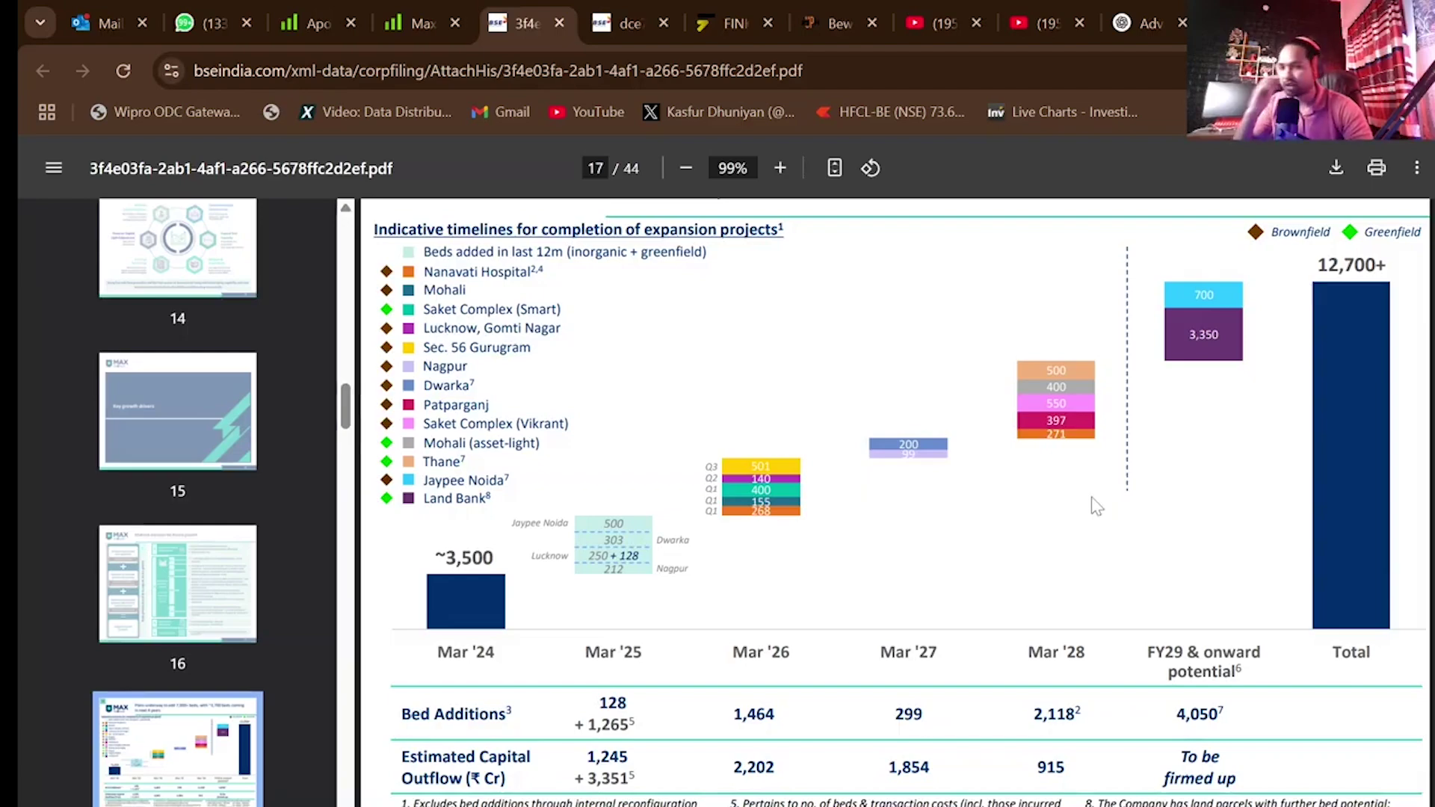
- Review the ongoing expansion project slides in the Max Healthcare presentation and switch to the untitled report in Power BI Desktop
scroll(1096, 507, down, 10)
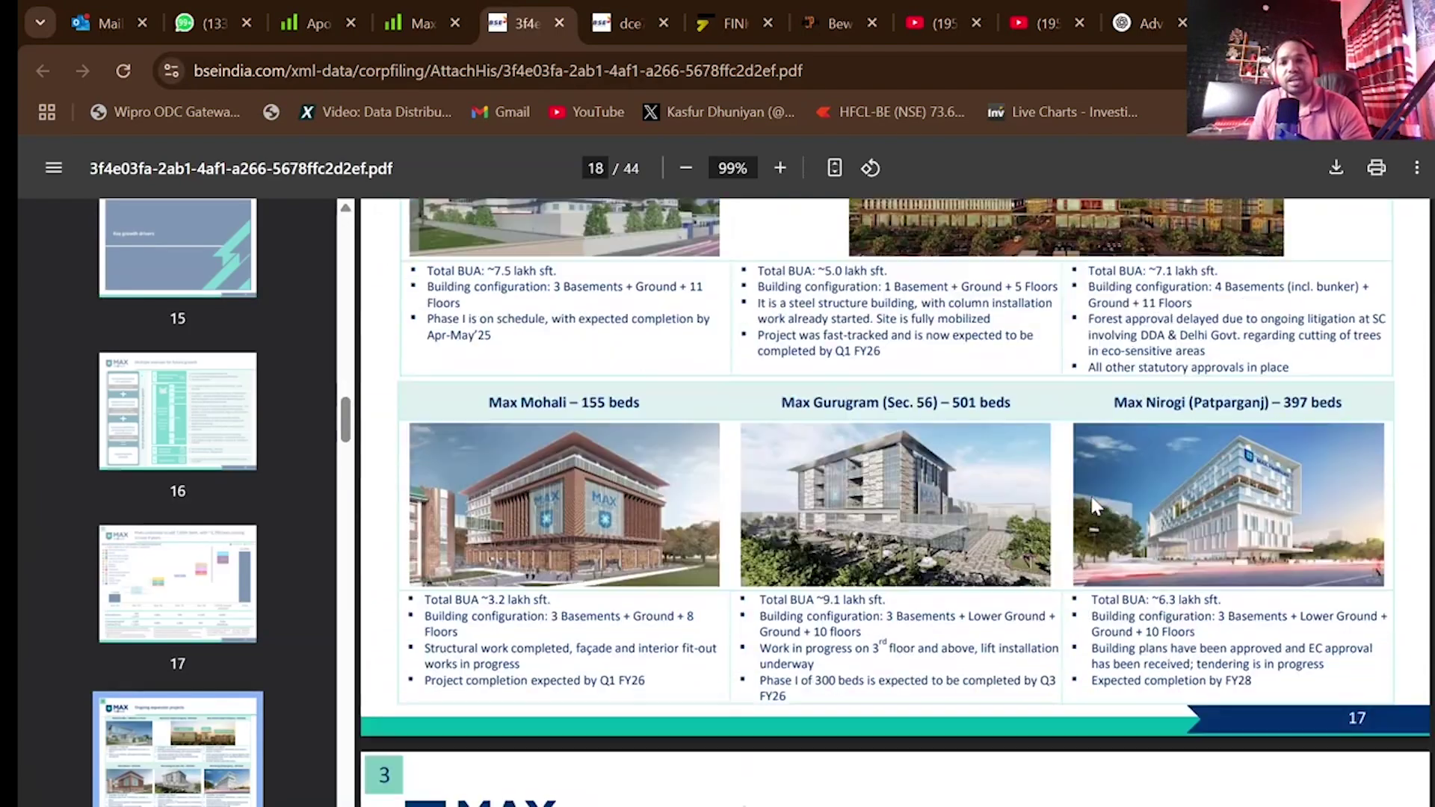
scroll(1096, 507, down, 3)
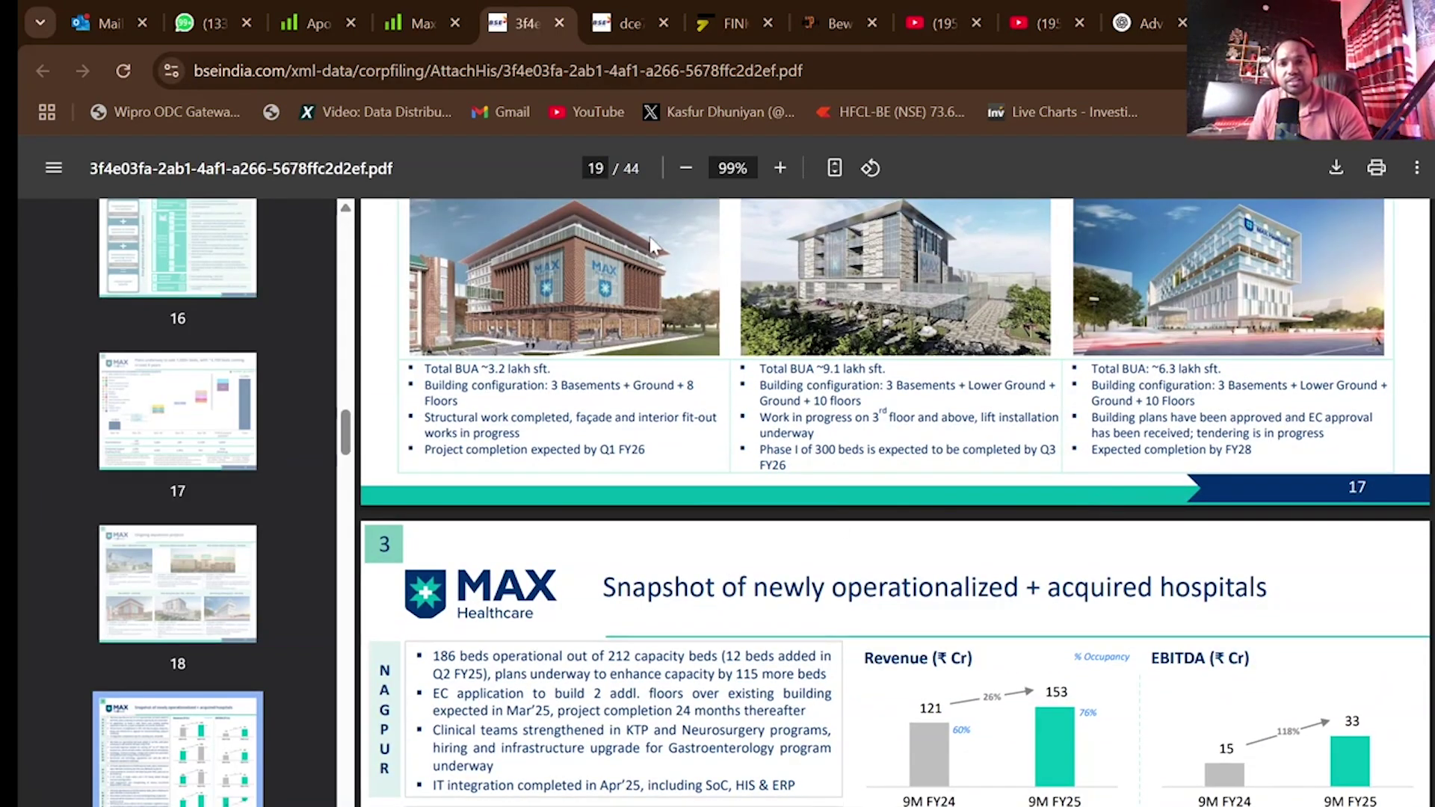
mouse_move(941, 801)
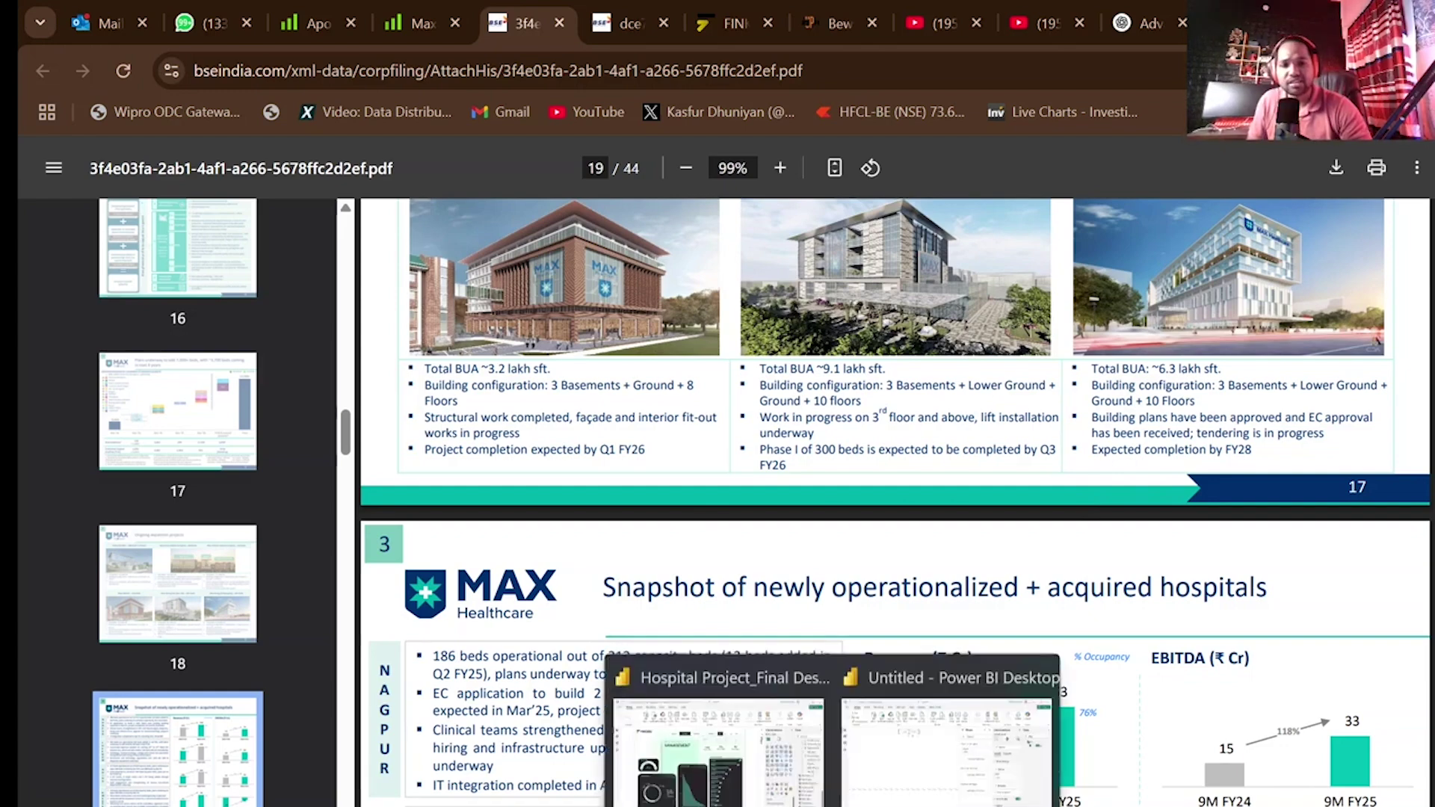
click(907, 781)
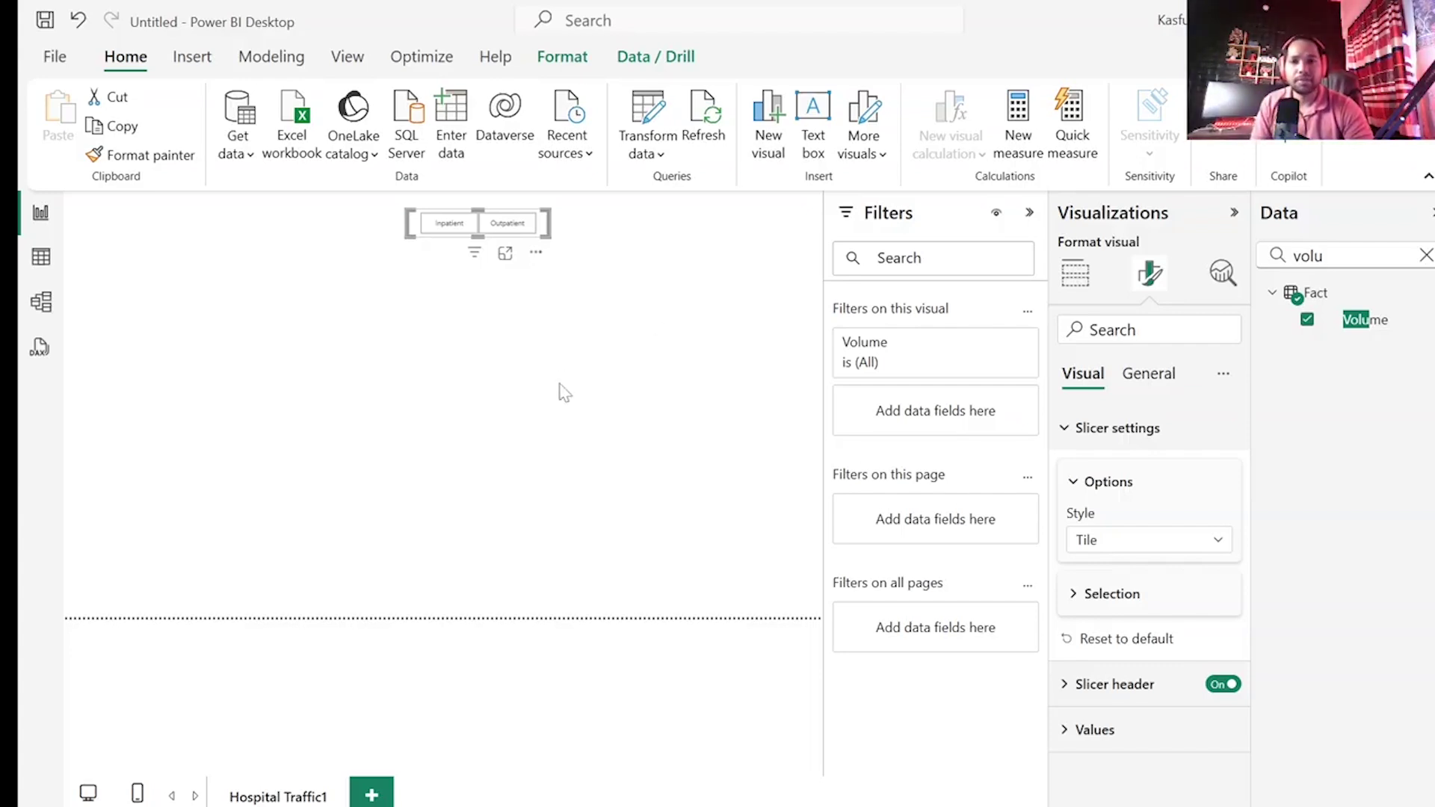
- Add a new slicer to the Hospital Traffic1 page using the Date field from the Date_Dim table
click(560, 355)
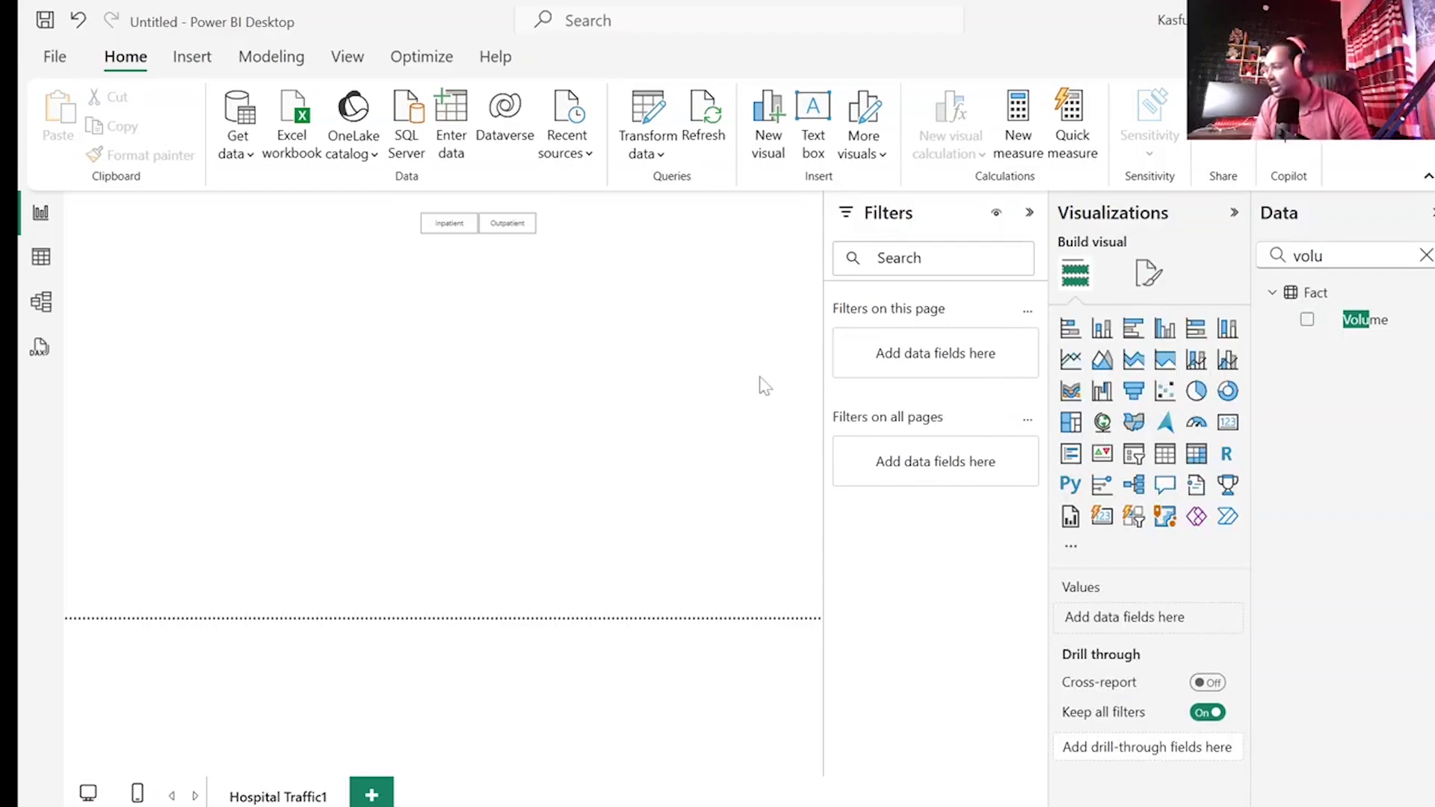
click(1424, 256)
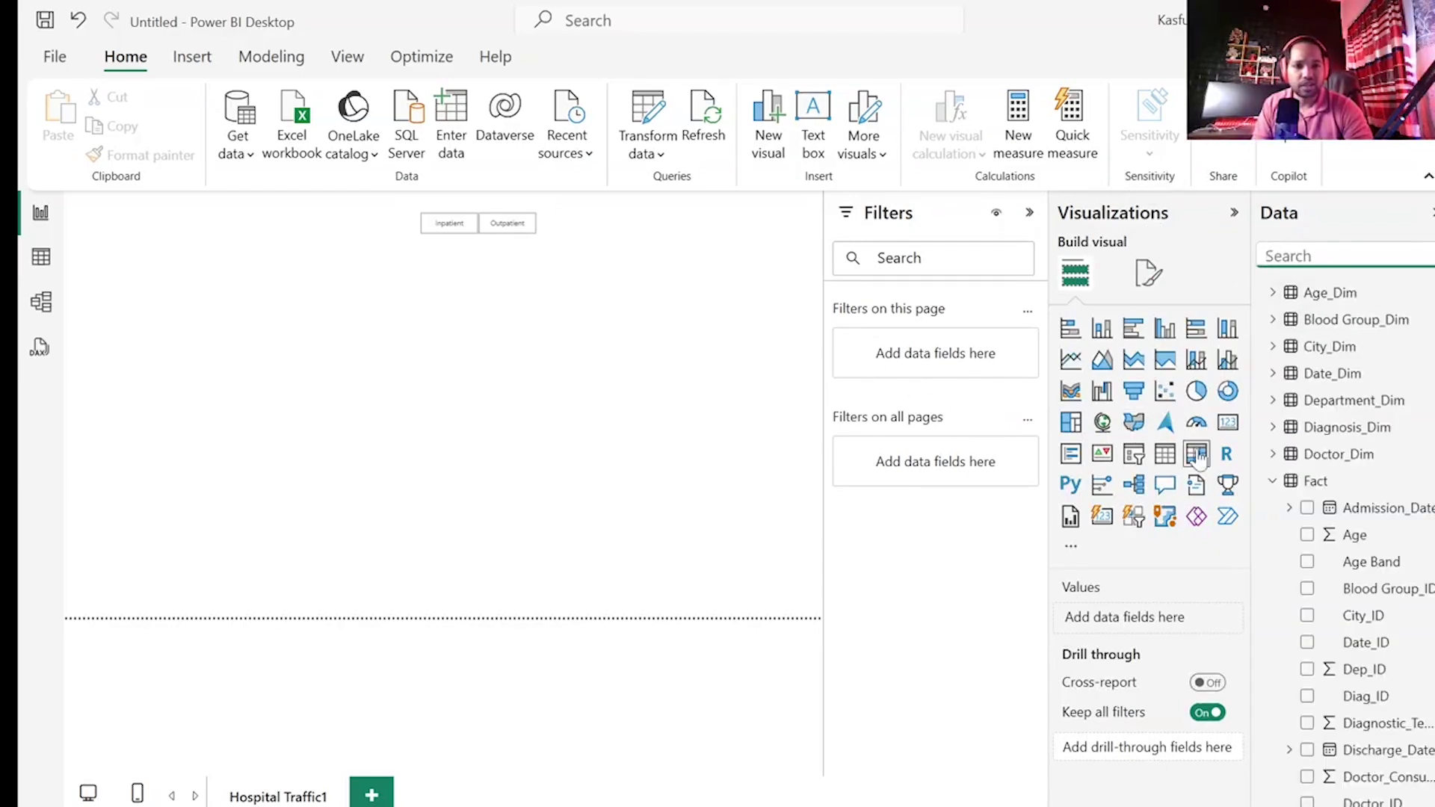
click(1136, 457)
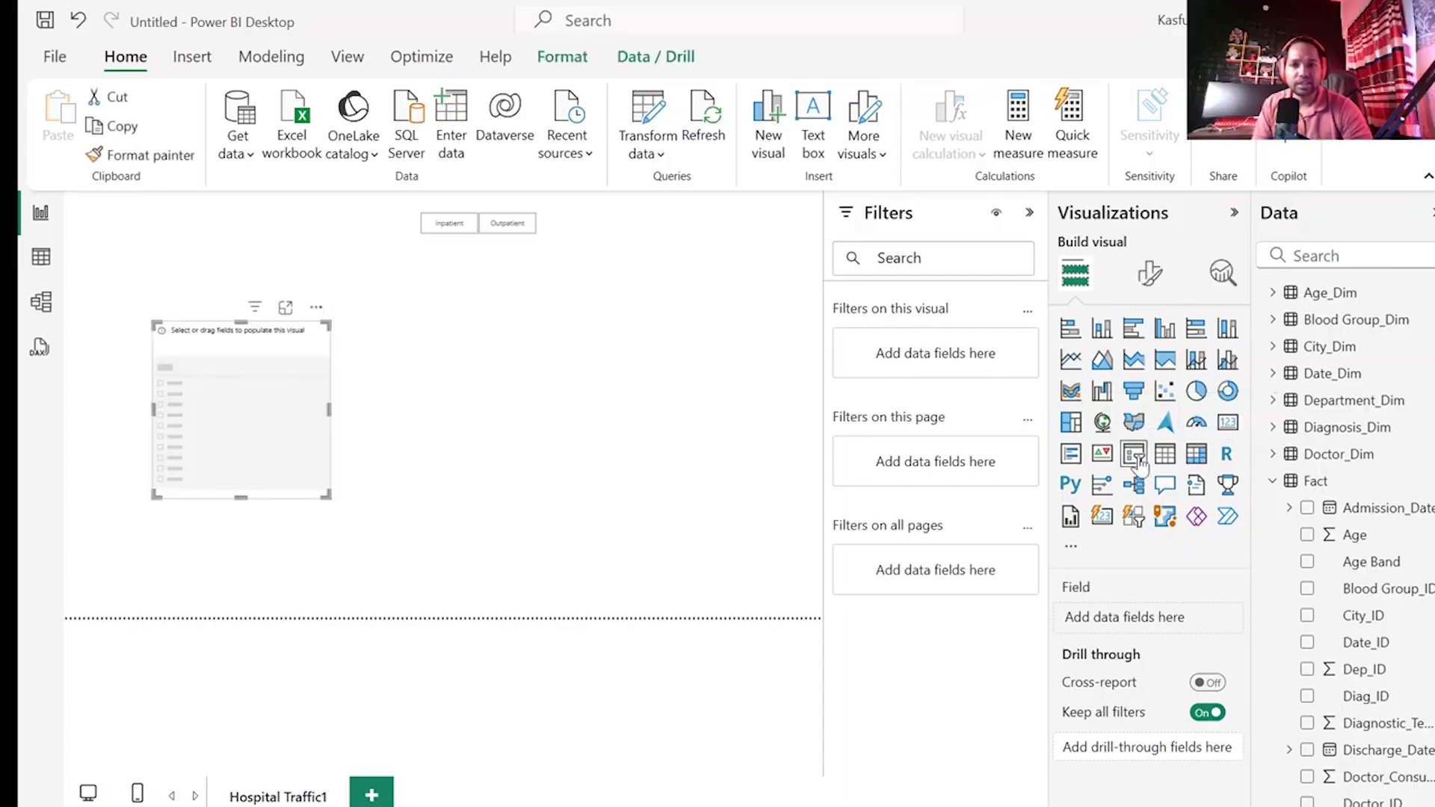
click(1274, 484)
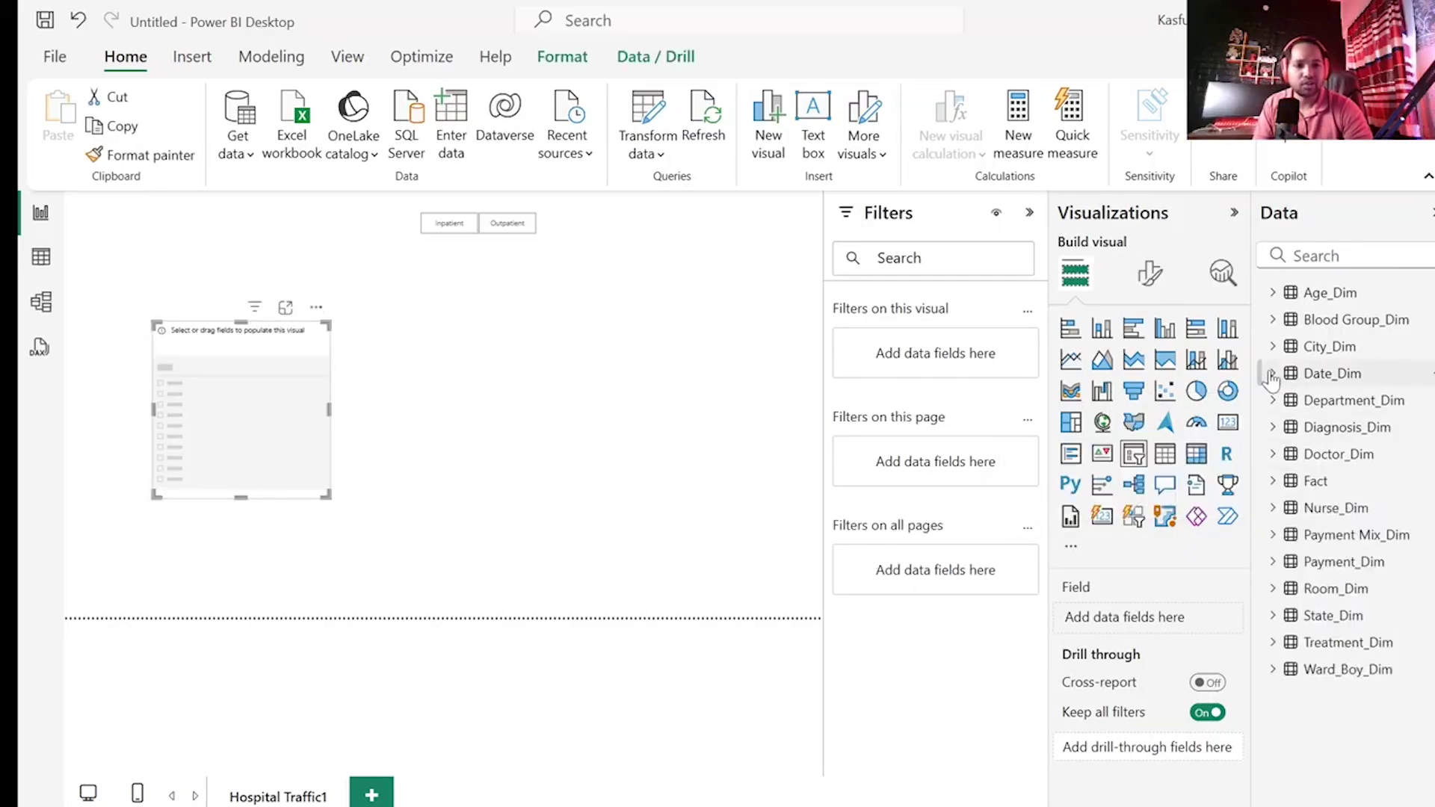
click(1272, 374)
click(1307, 401)
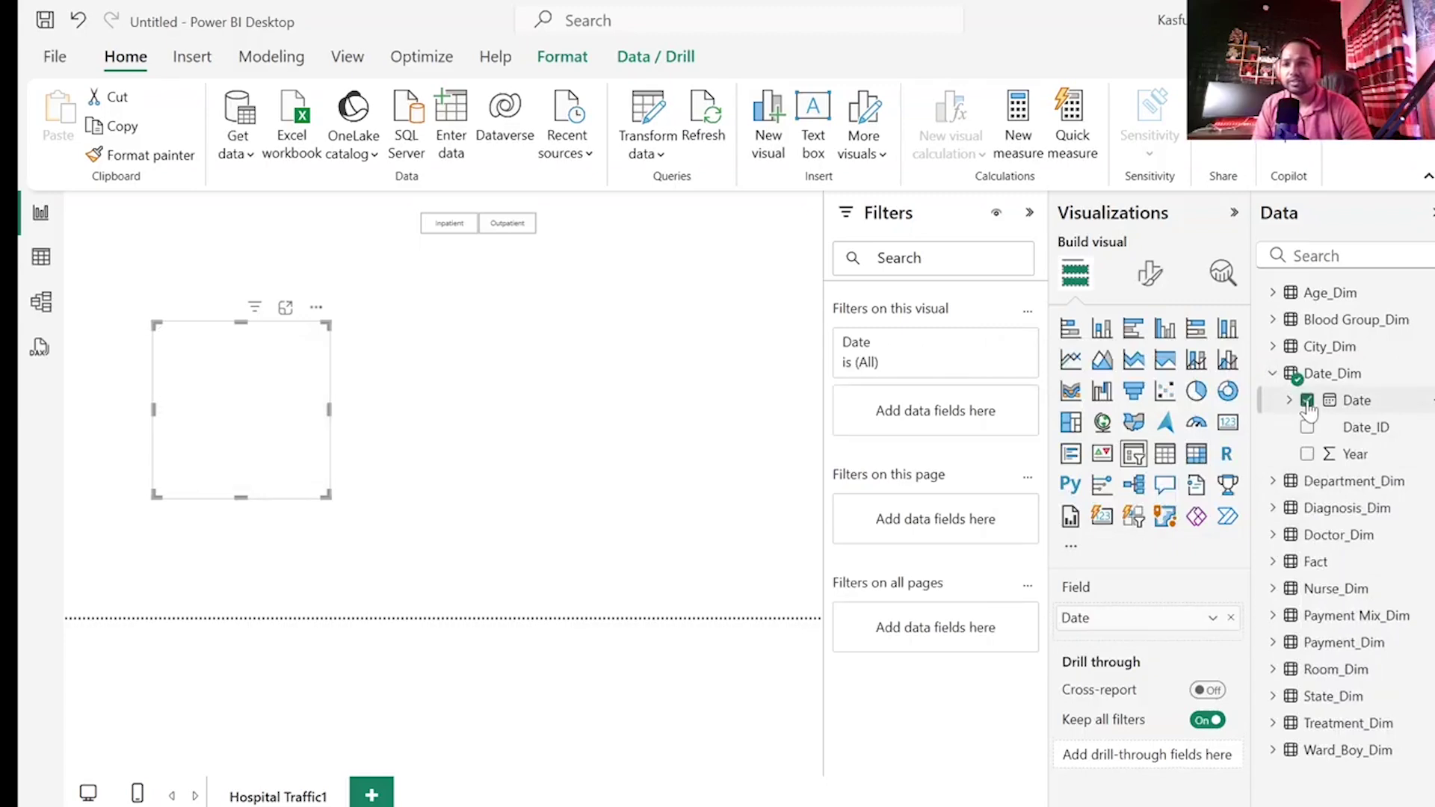
- Set the Date slicer's style to Dropdown in its slicer settings and look through its list of dates
click(1150, 274)
click(1112, 431)
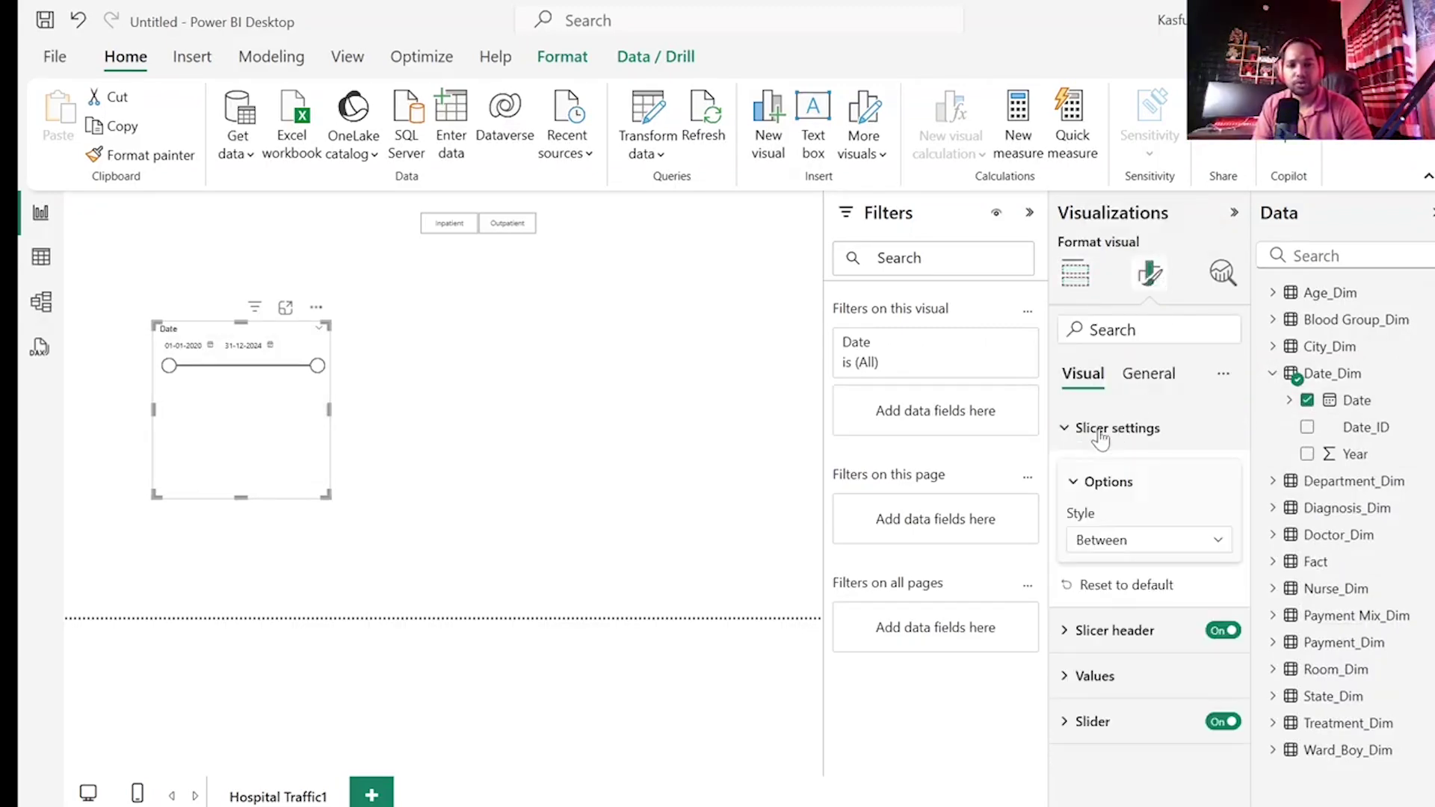
click(1110, 549)
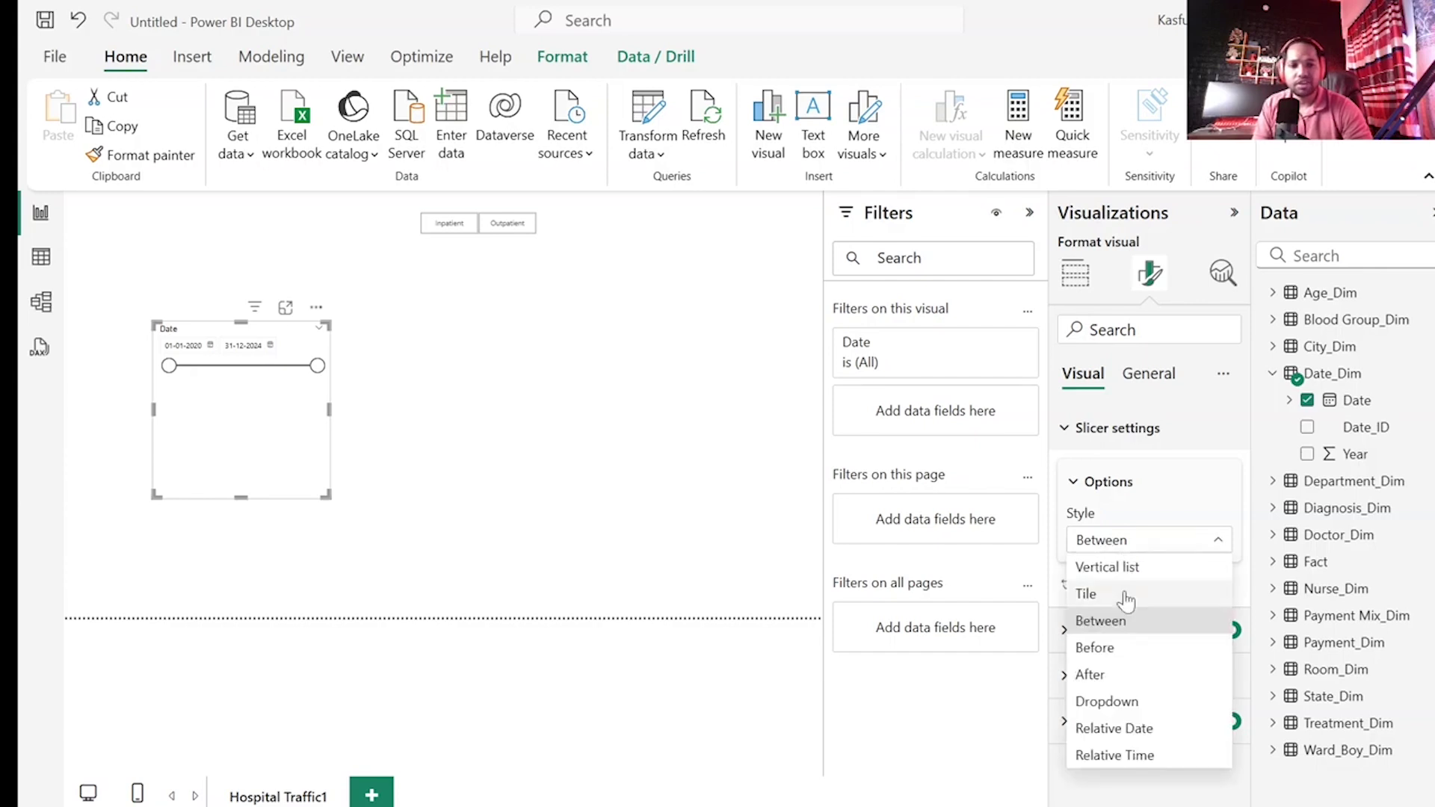
click(1107, 703)
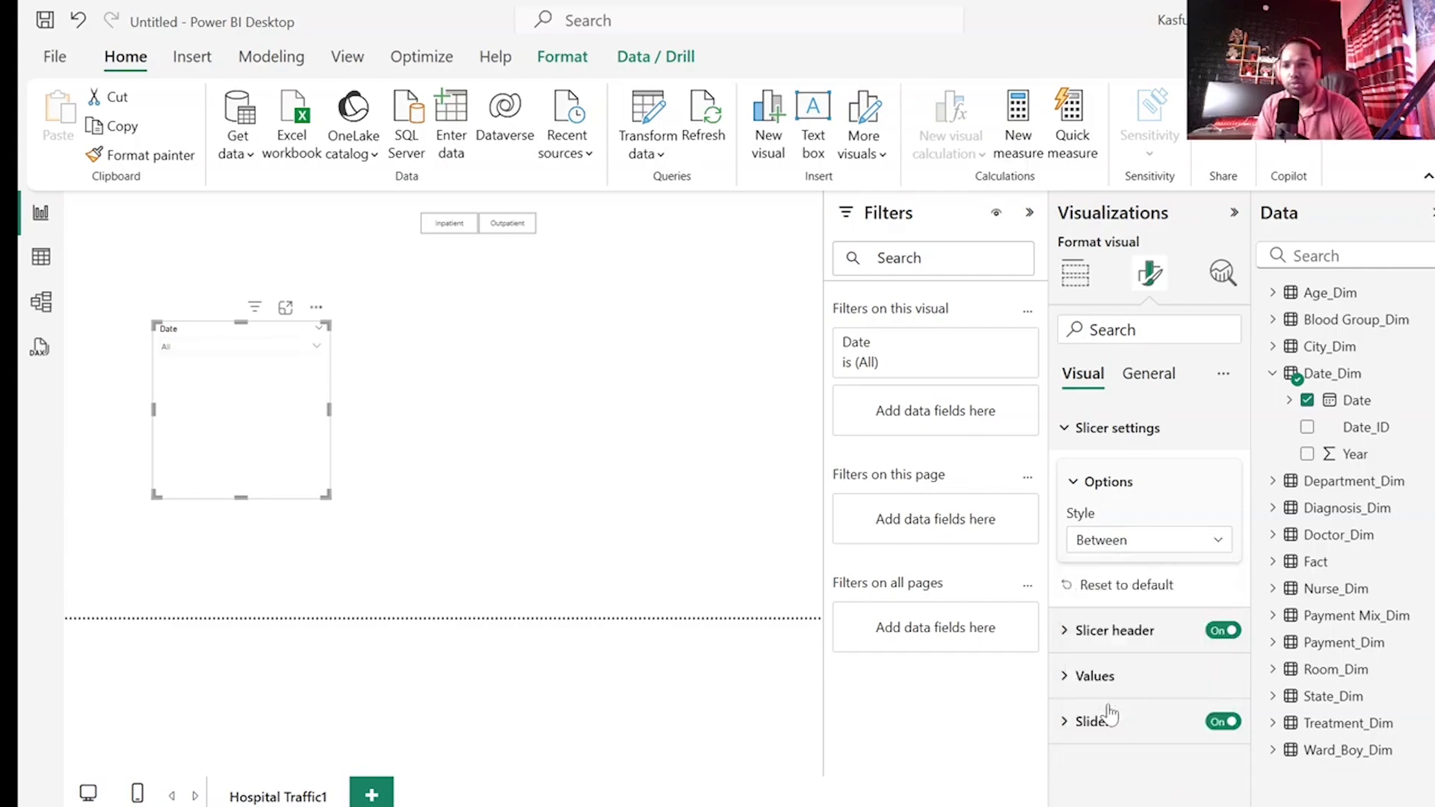
click(318, 350)
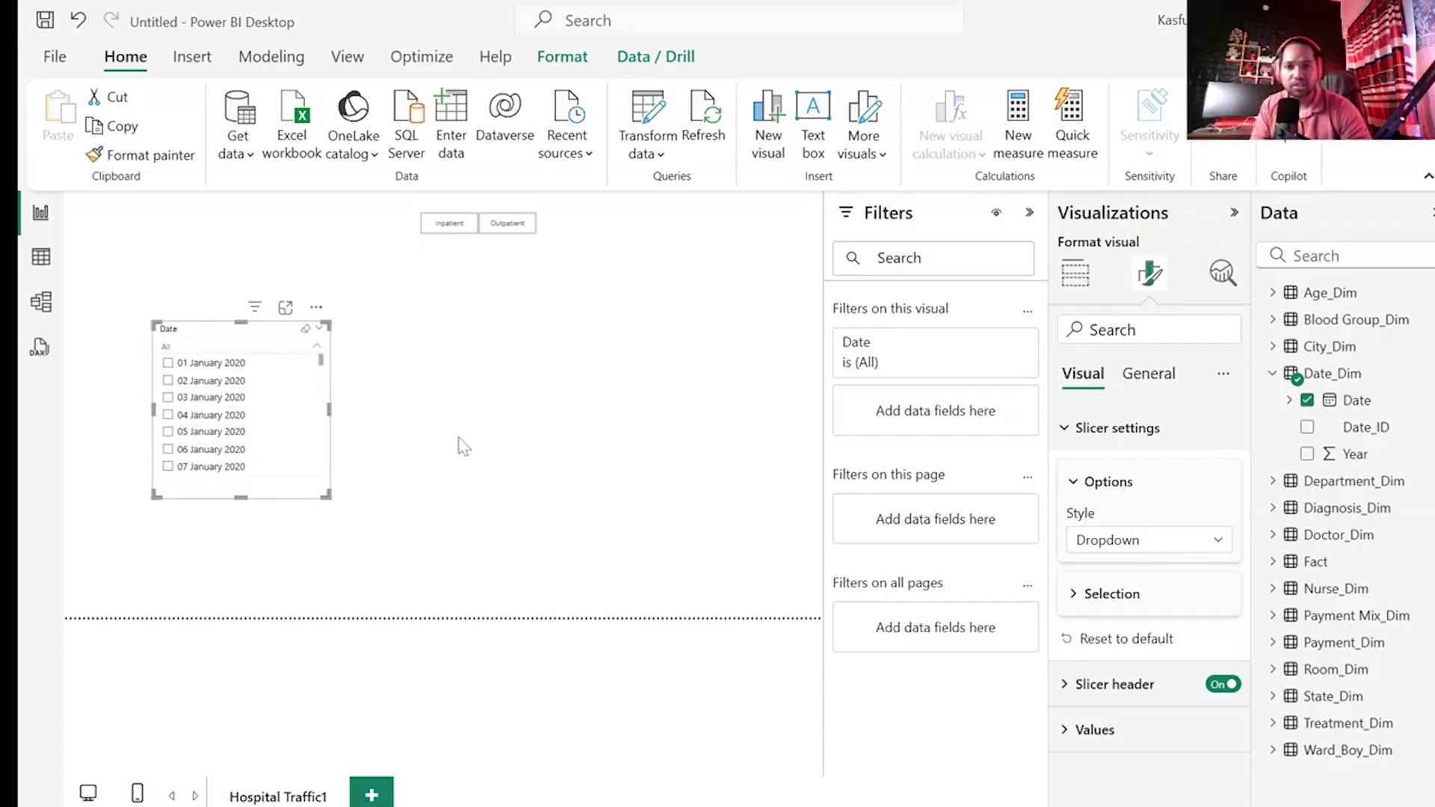
- Replace the slicer's Date field with Quarter from the Date_Dim date hierarchy and check its list of values
click(1074, 272)
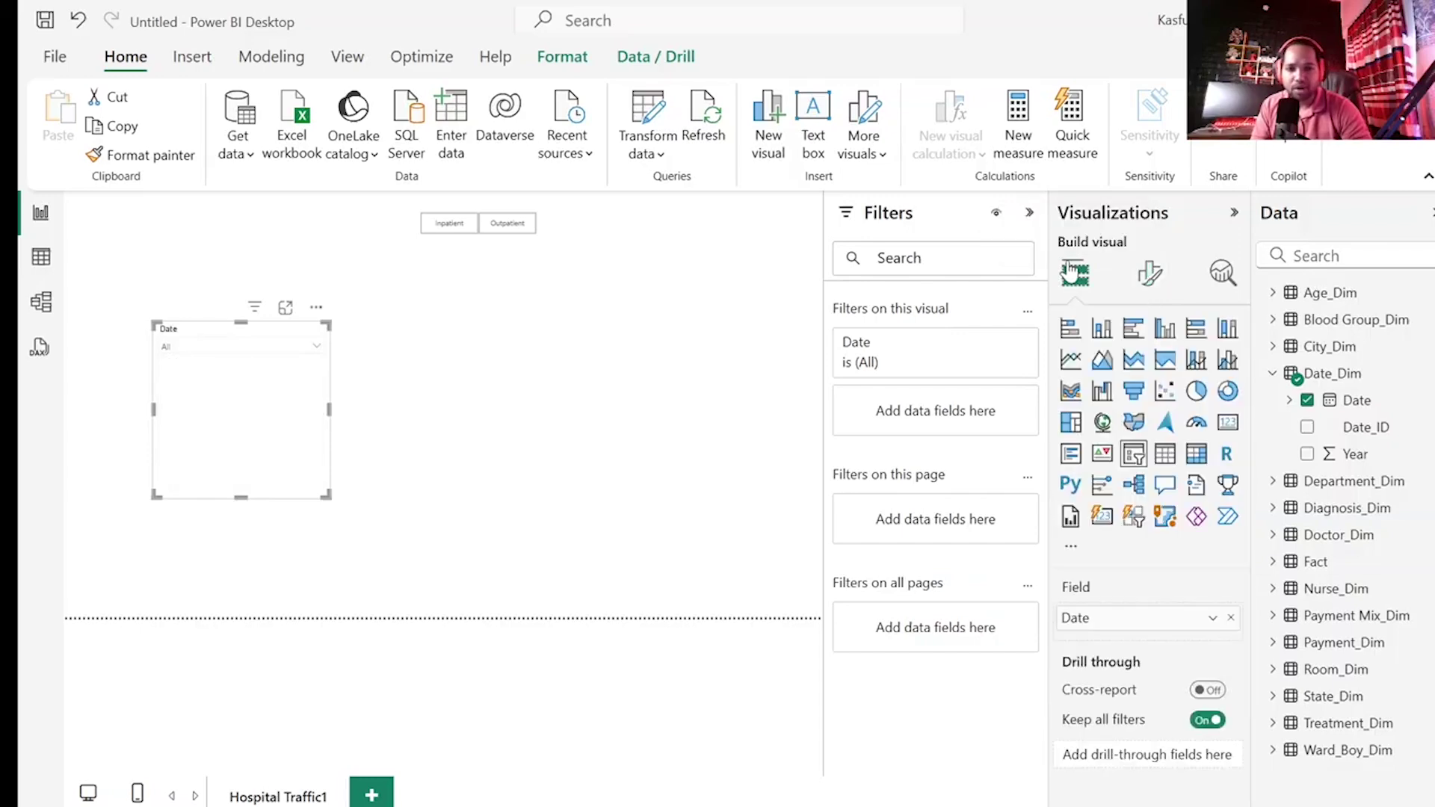
click(1230, 619)
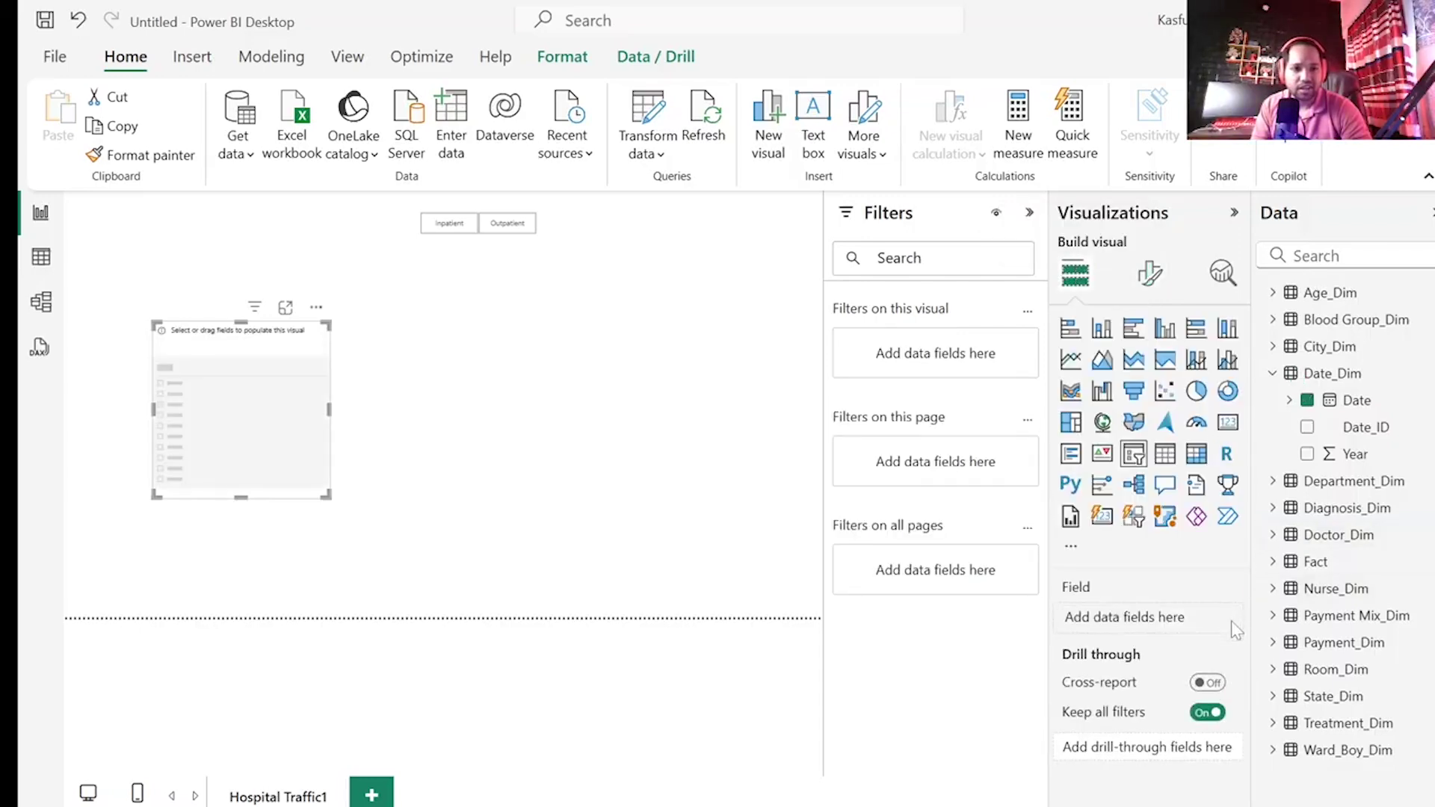
click(1286, 402)
click(1306, 427)
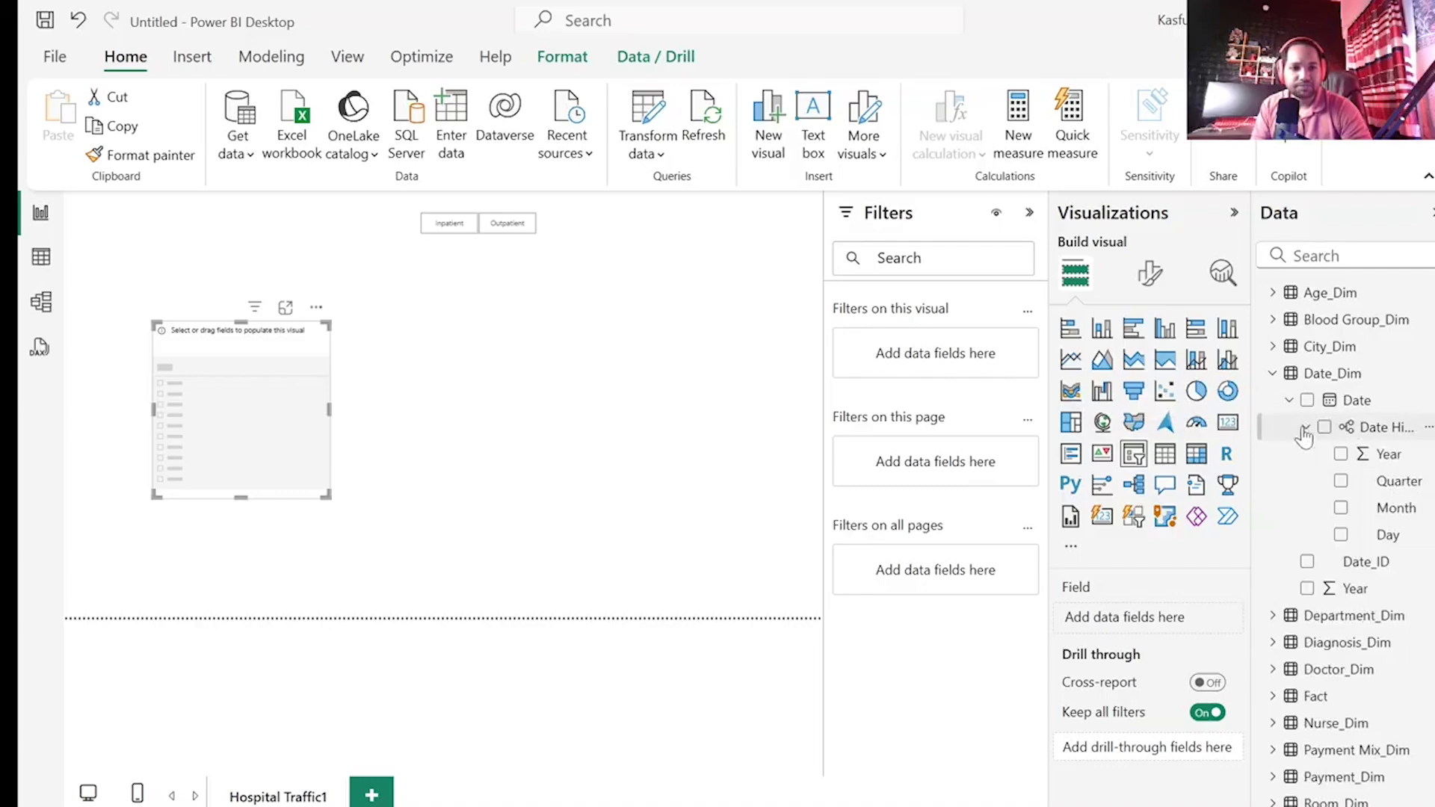
click(1342, 482)
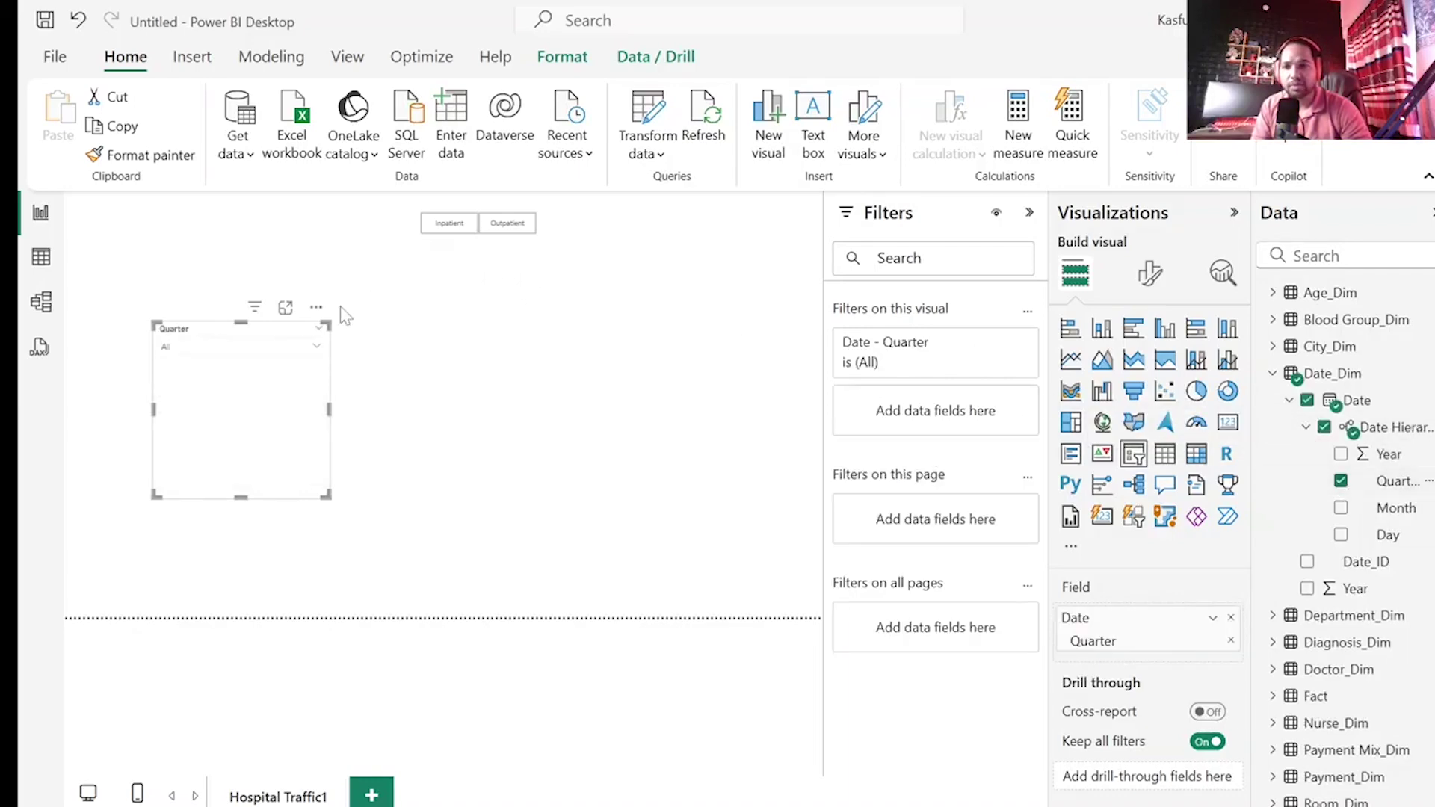
click(307, 346)
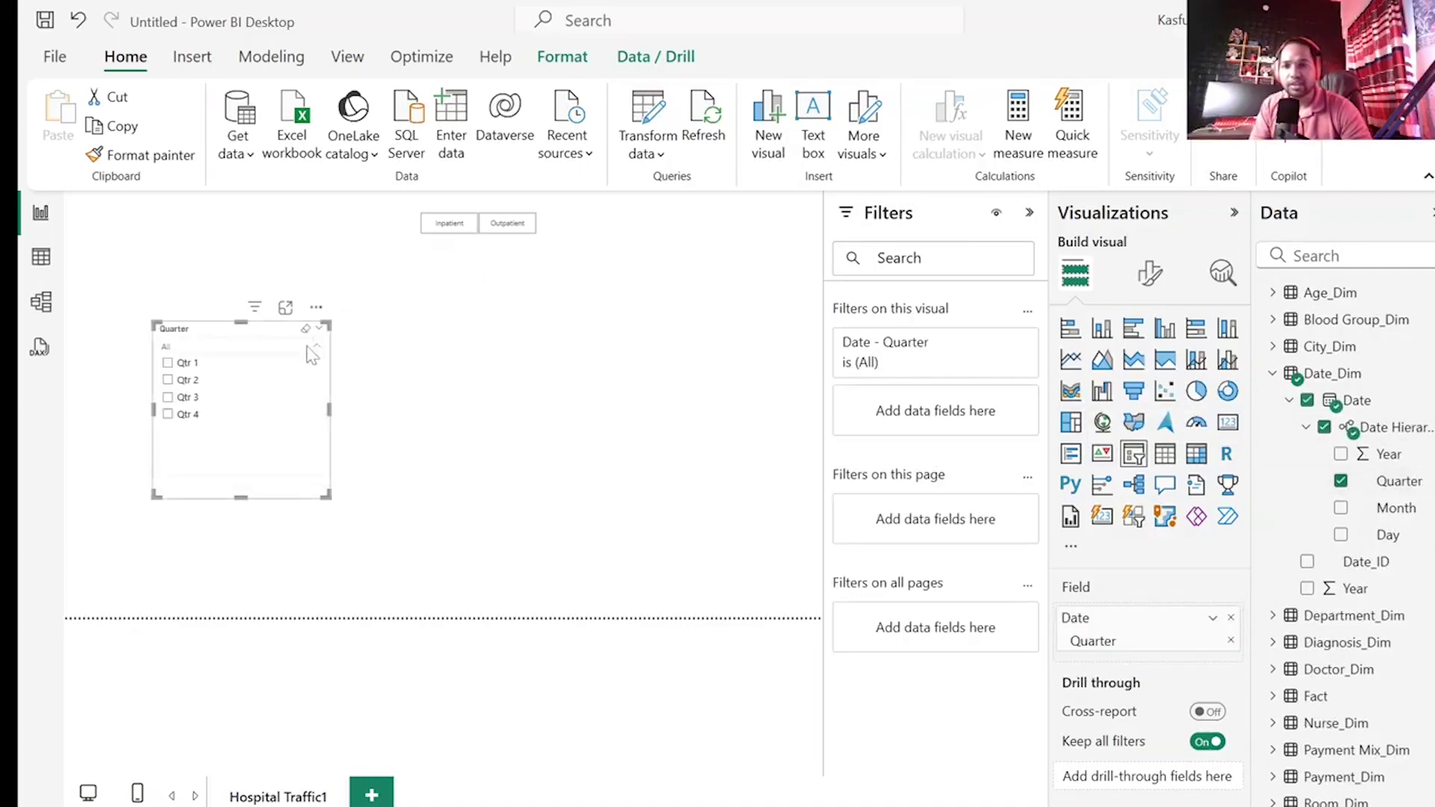
- Shrink the Quarter slicer to a compact dropdown box and place it in the page's upper-right corner
click(256, 394)
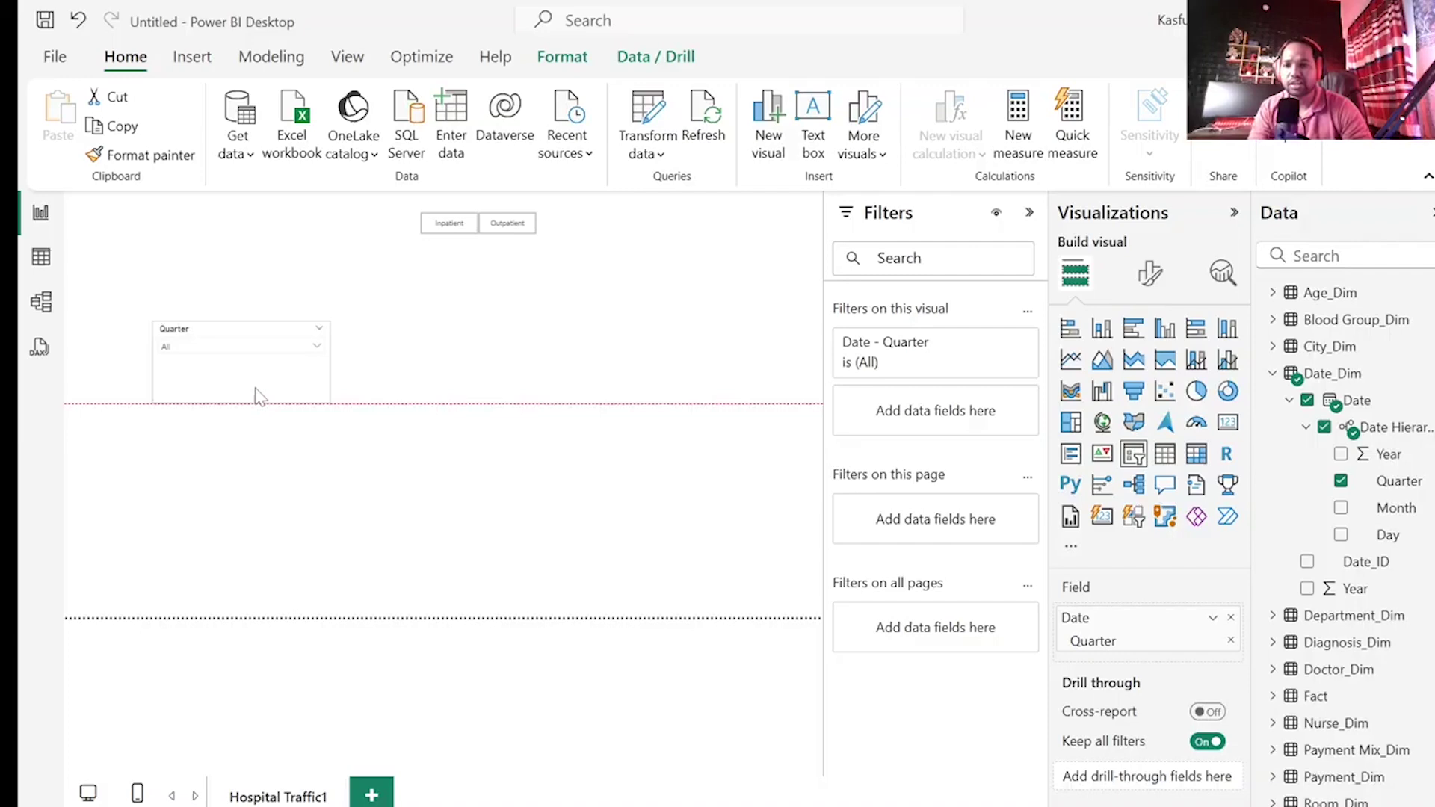
click(253, 347)
drag(252, 340, 800, 211)
drag(670, 233, 746, 228)
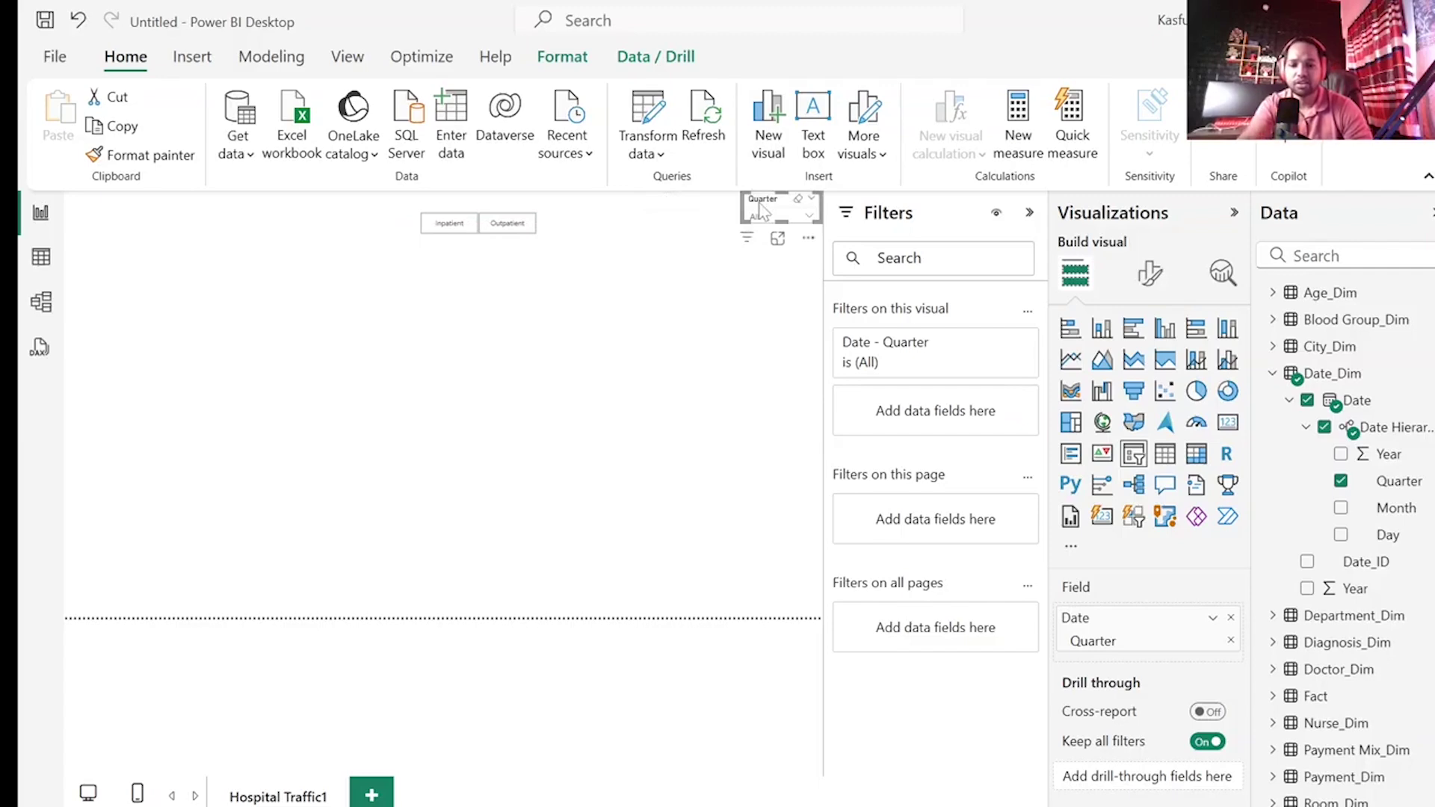
- Duplicate the Quarter slicer and place the copy directly to the left of the original
key(ctrl+c)
key(ctrl+v)
drag(760, 211, 681, 210)
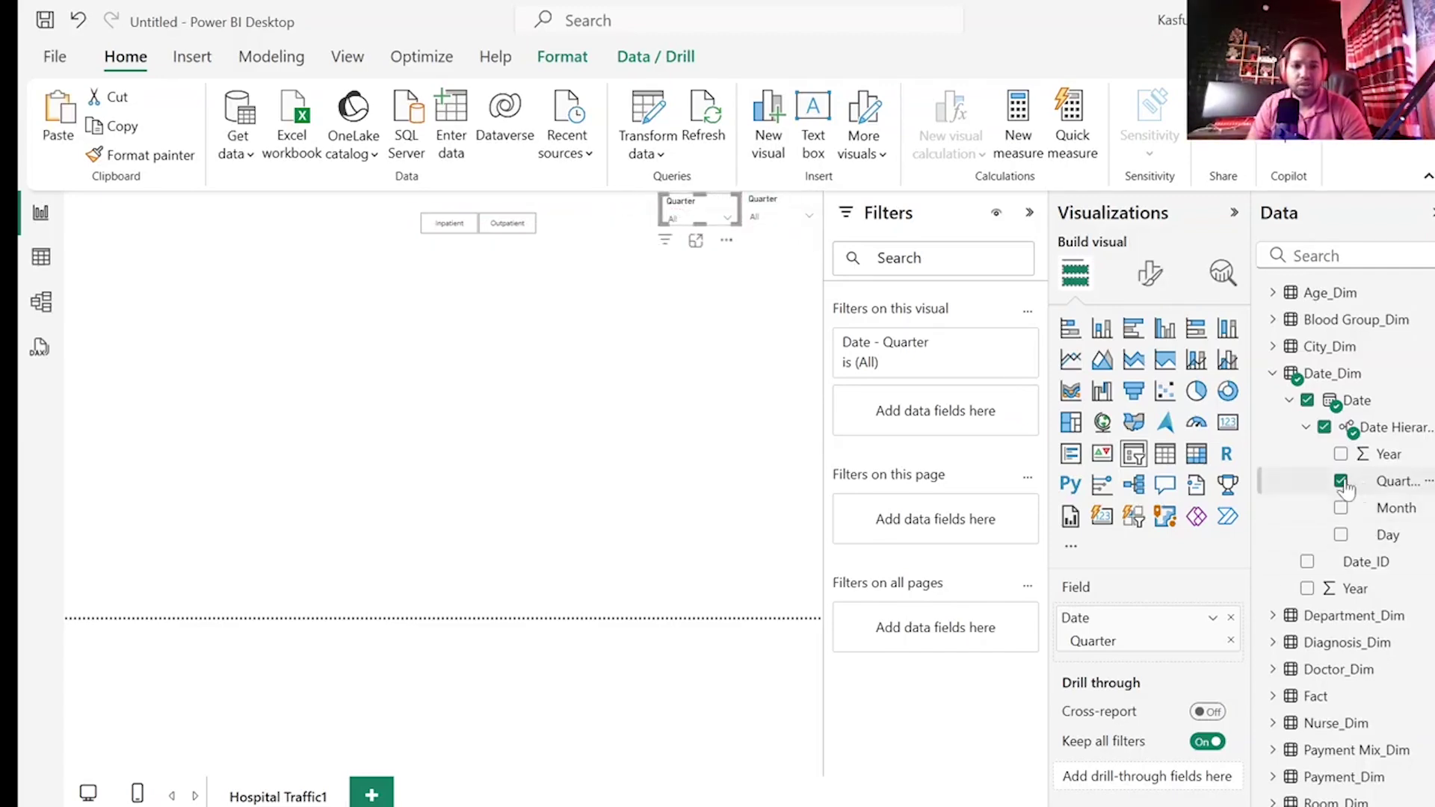
- Replace Quarter with Year from the date hierarchy in the copied slicer and check its list of years
click(1342, 482)
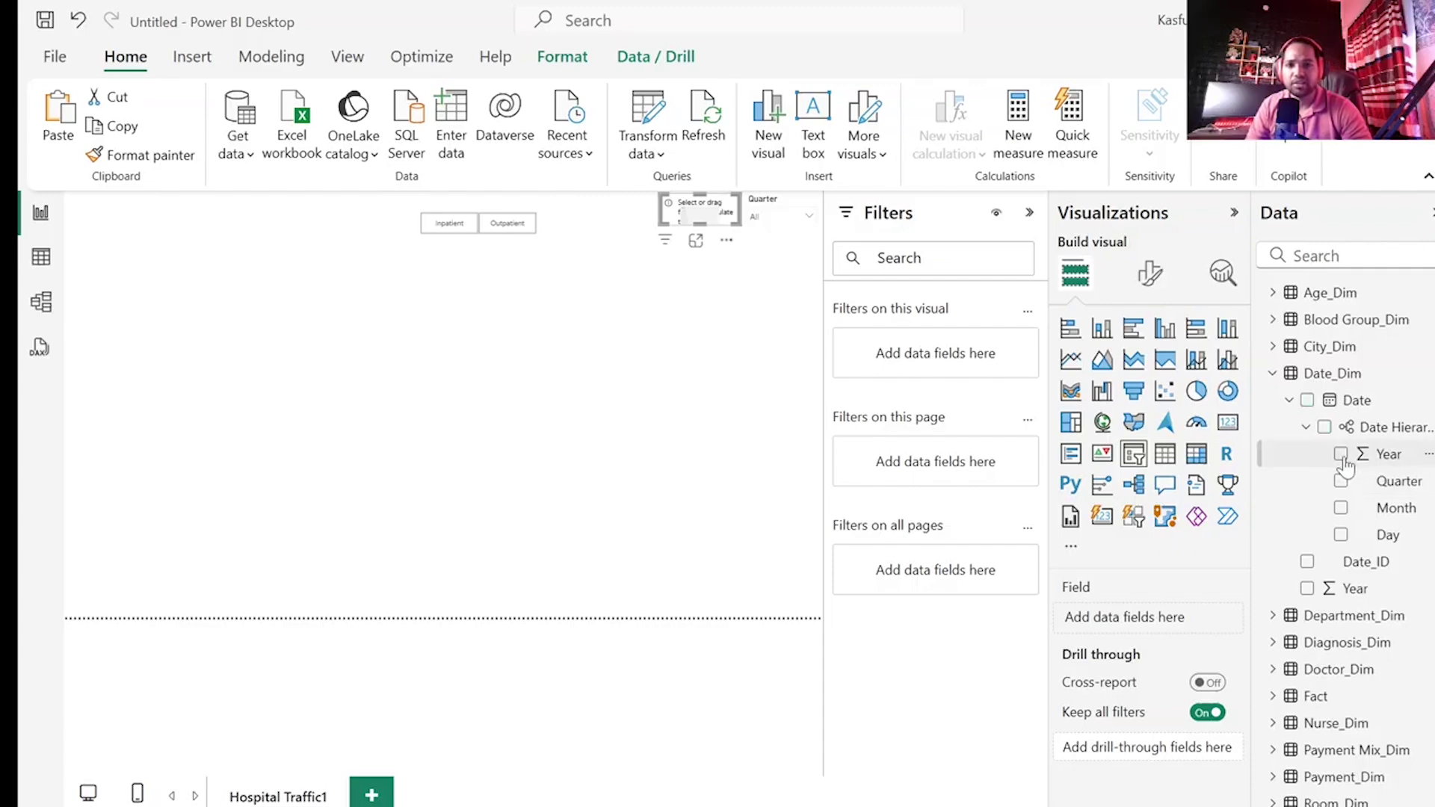
click(1341, 455)
click(725, 218)
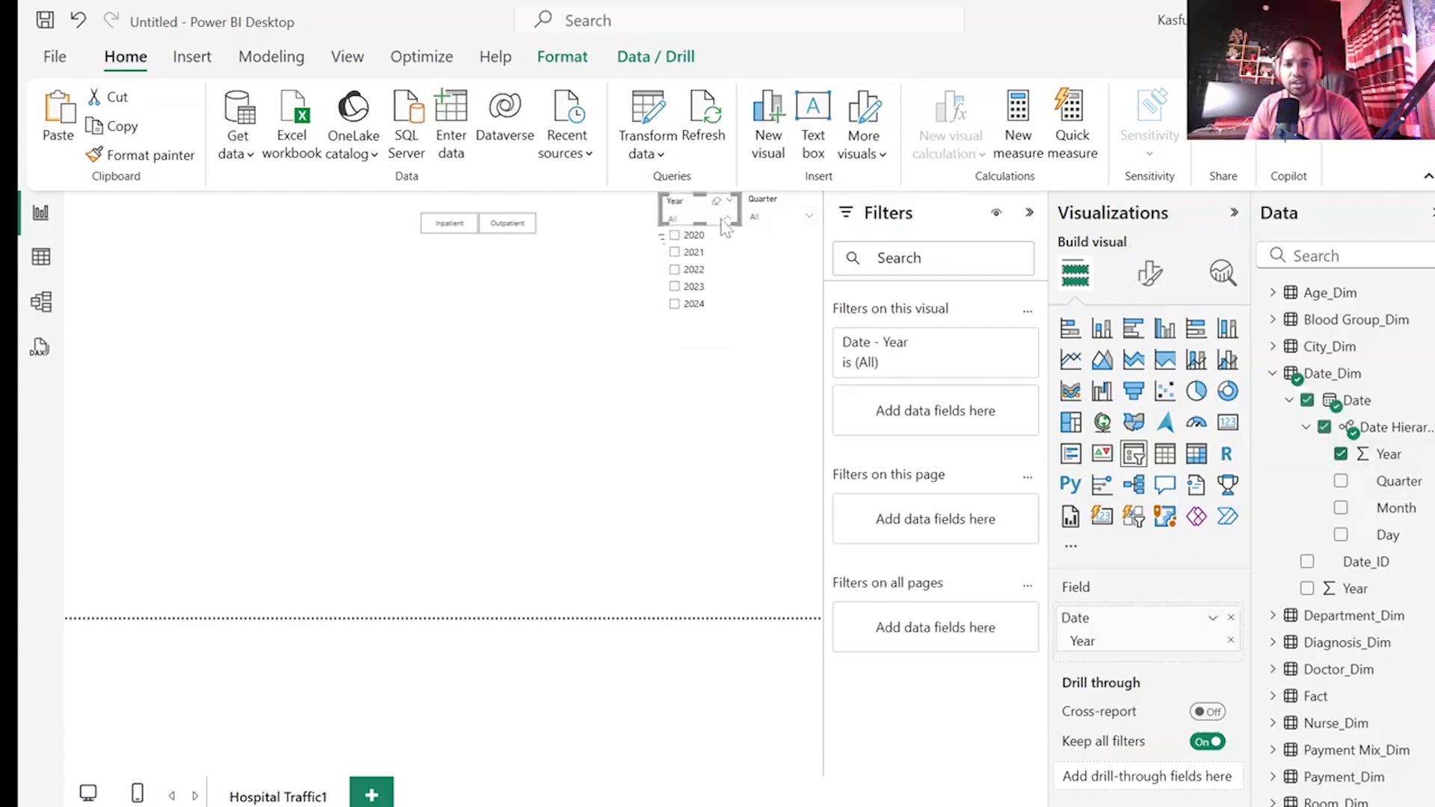
click(609, 232)
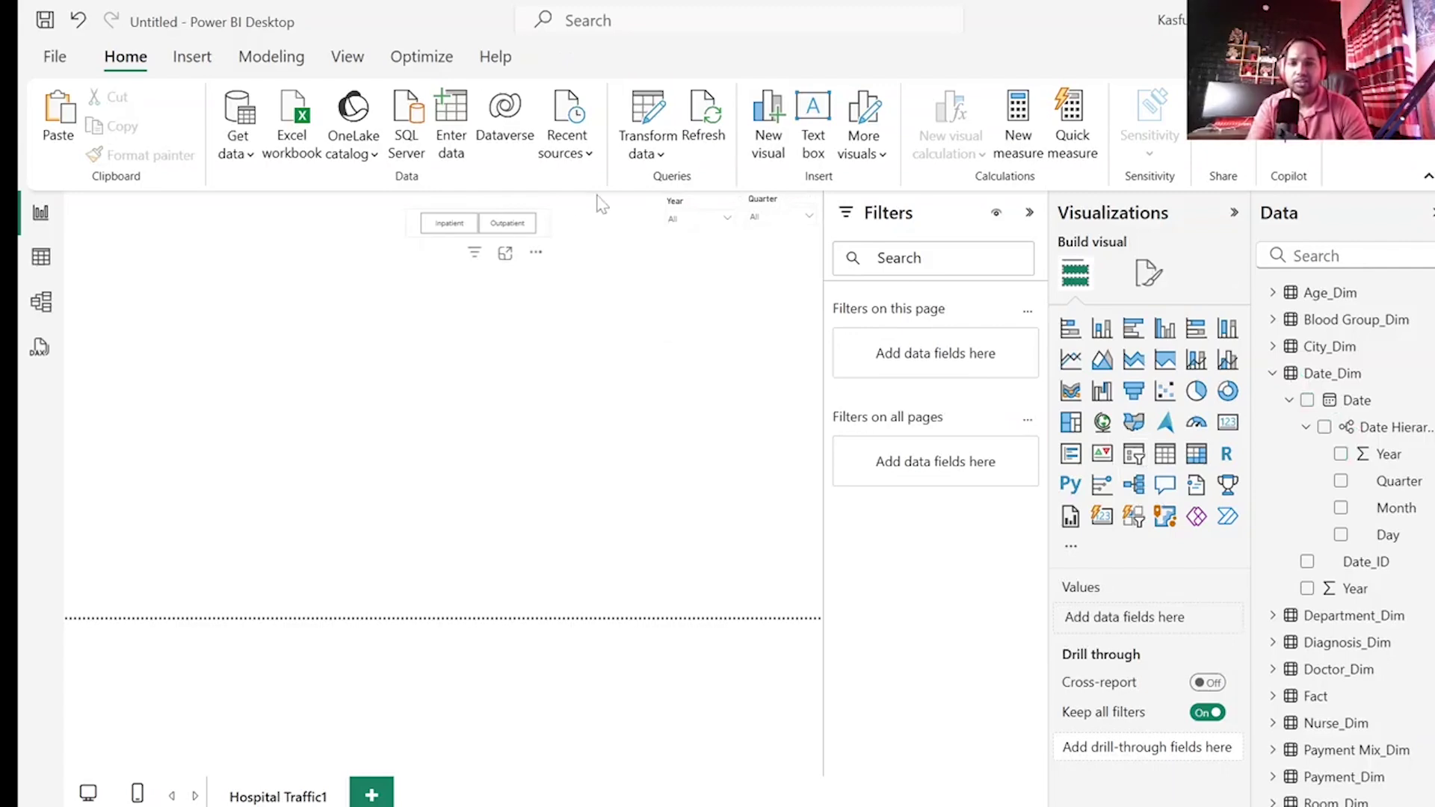
- Move the Volume slicer next to the Year slicer along the page's upper edge and collapse the Filters pane
drag(502, 210, 600, 197)
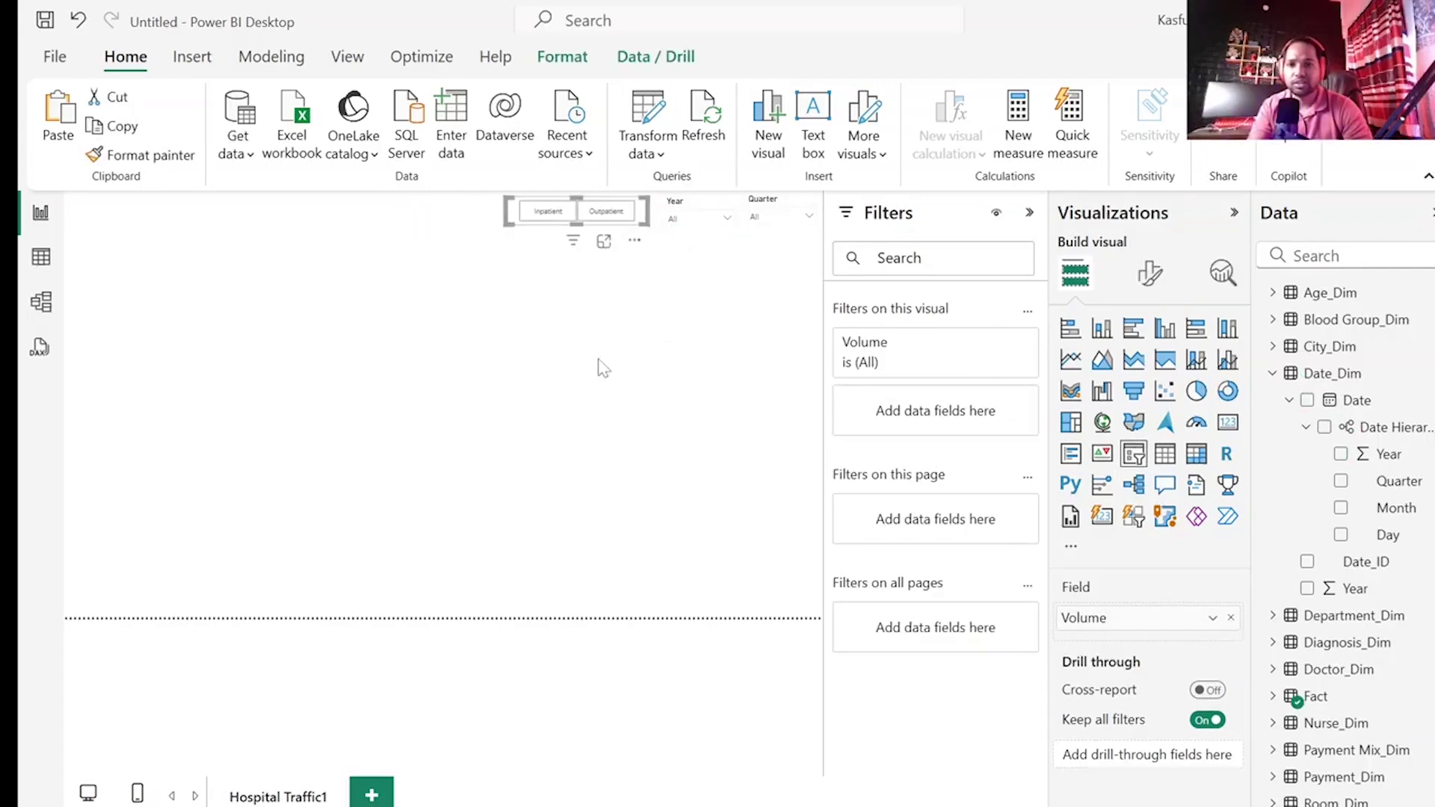
click(583, 382)
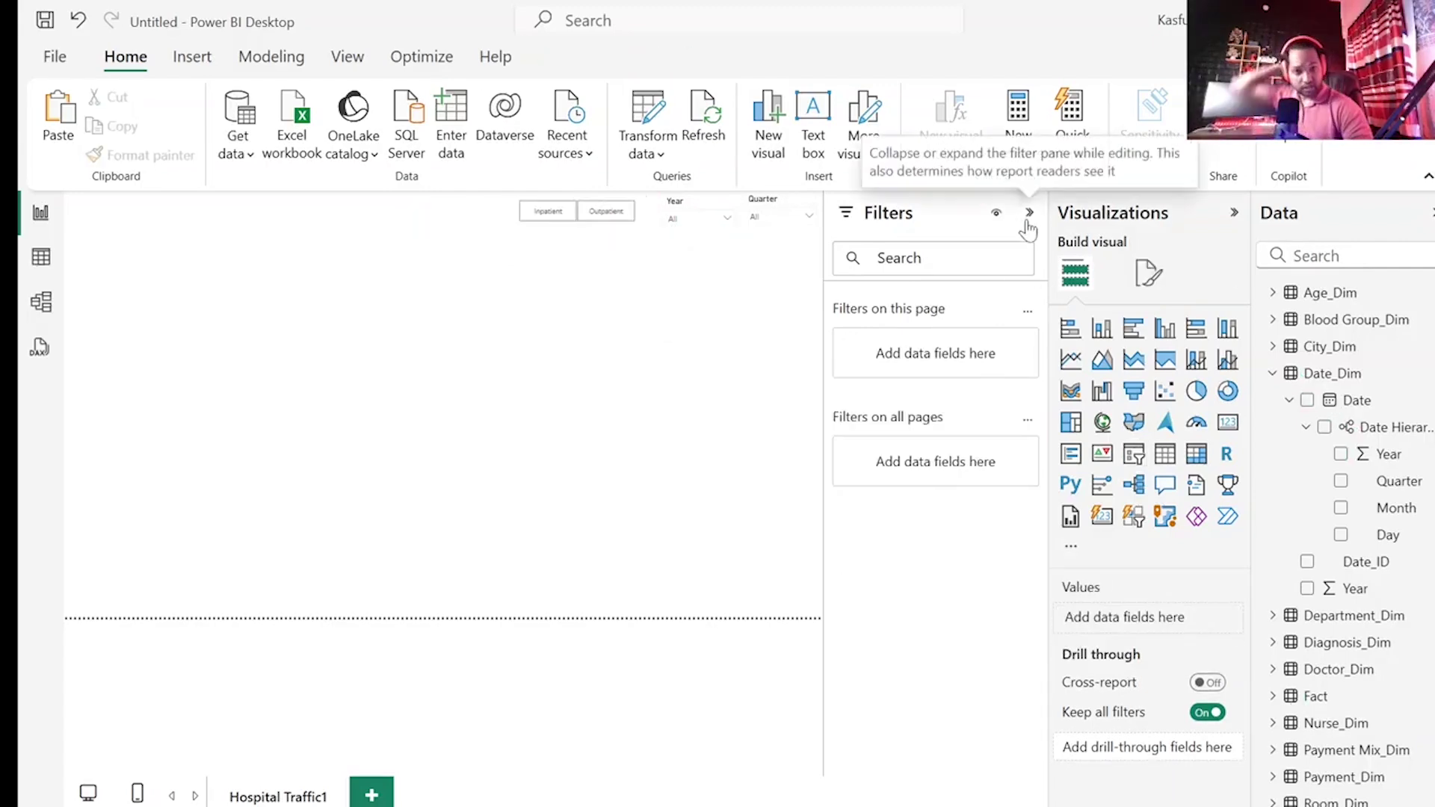
click(1029, 212)
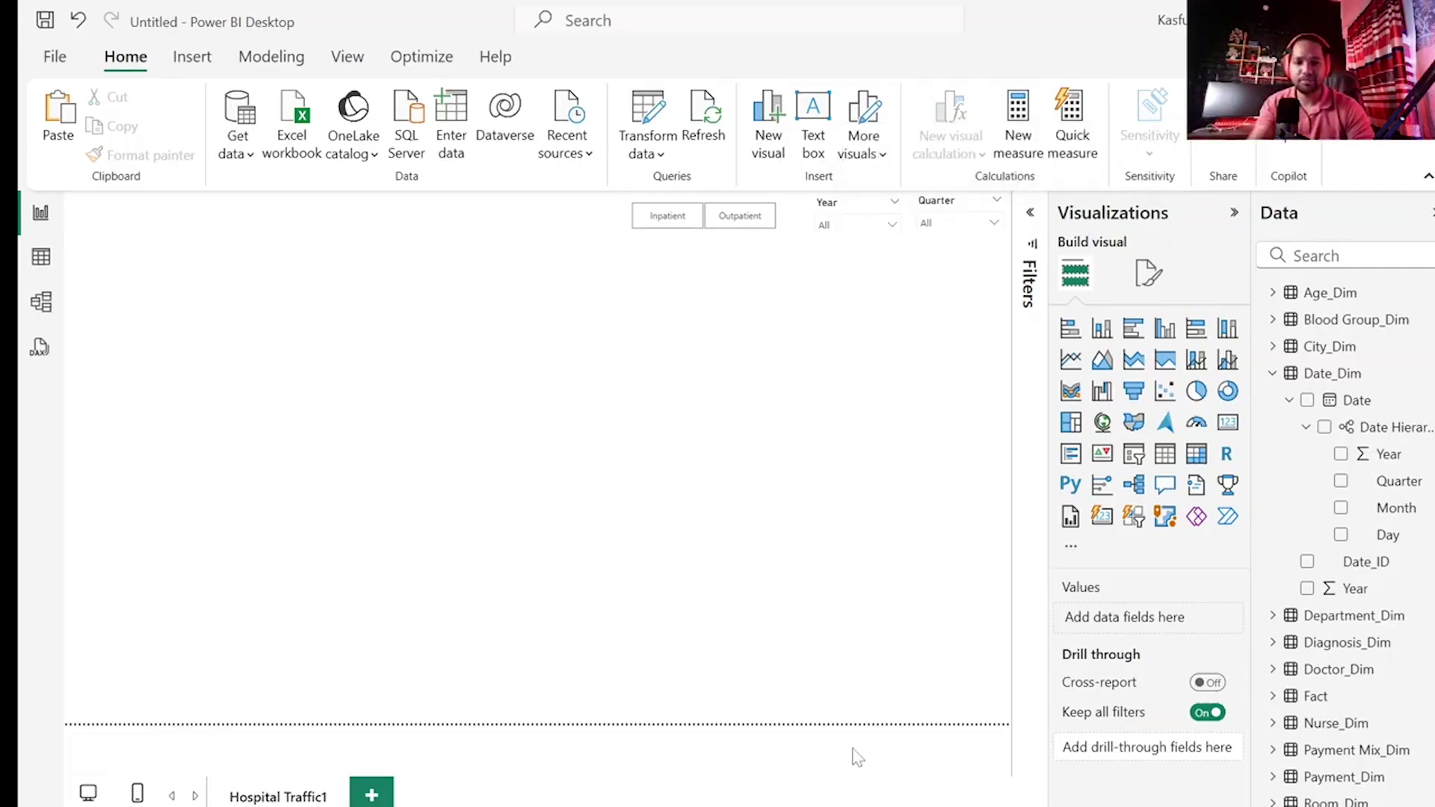
- Switch to the finished Hospital Project report and examine the slicers and visuals on its Hospital Traffic Management page
mouse_move(831, 806)
click(700, 777)
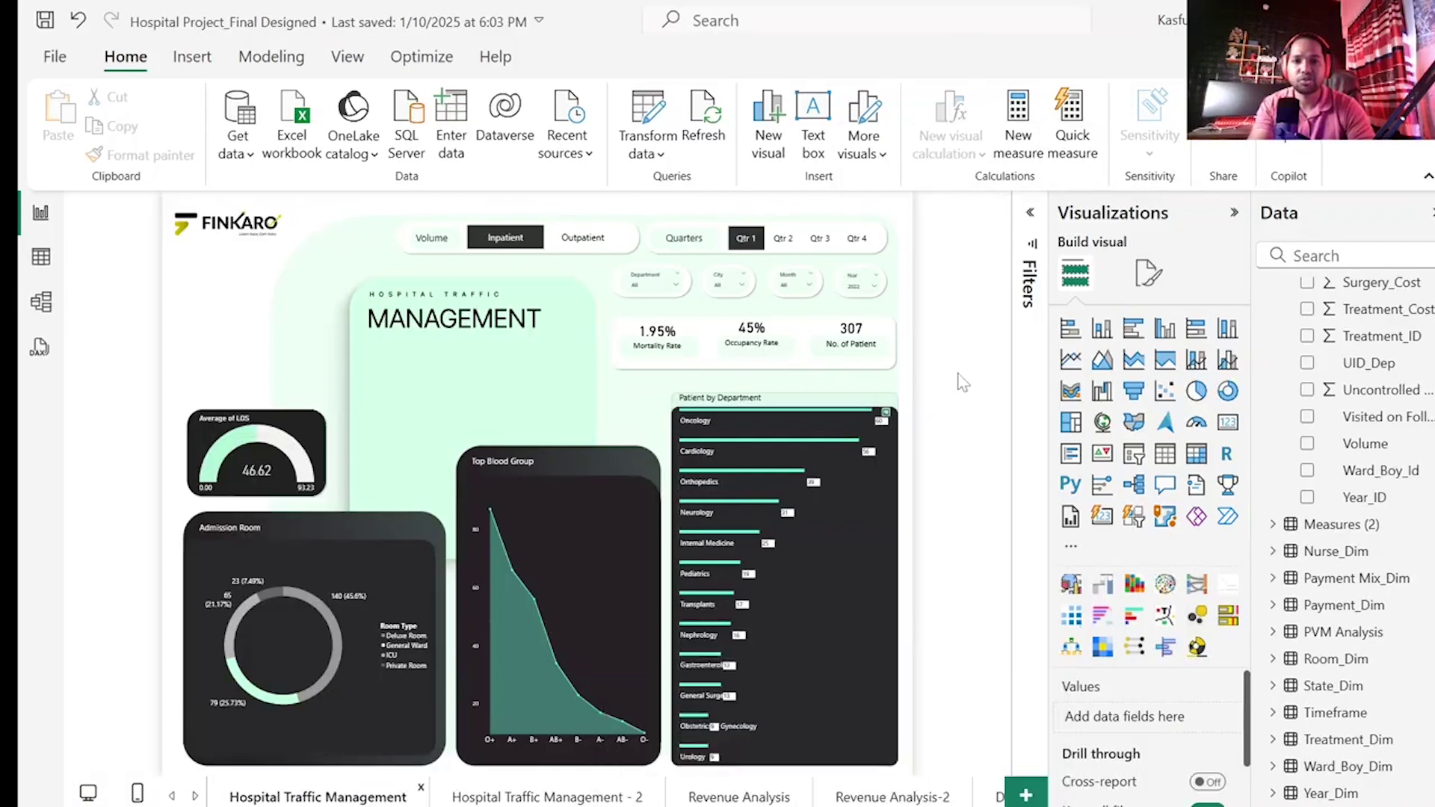
click(1234, 217)
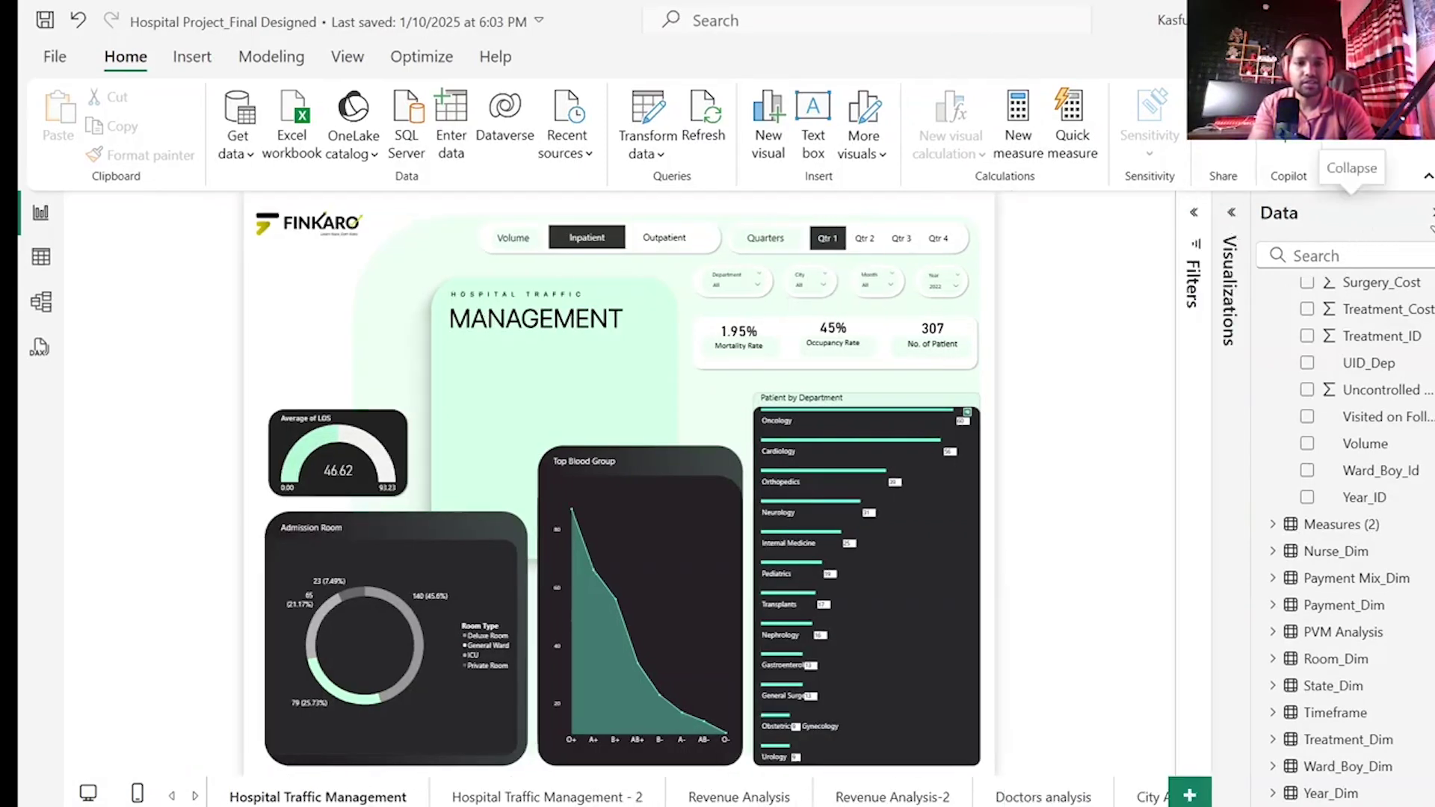
click(1430, 212)
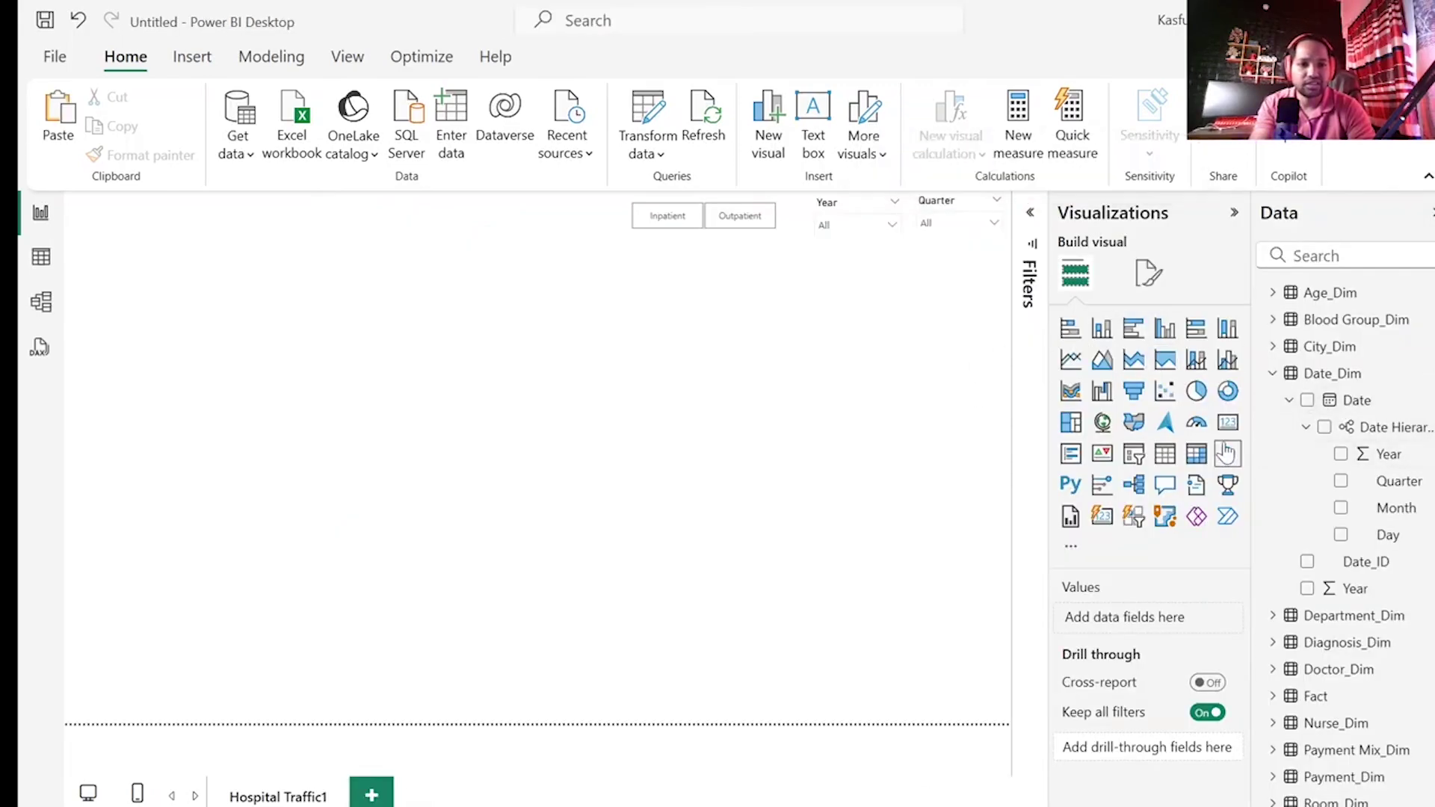
- Duplicate the Year slicer and place the copy below and to the left of the Volume slicer
click(832, 210)
key(ctrl+c)
key(ctrl+v)
drag(592, 277, 516, 260)
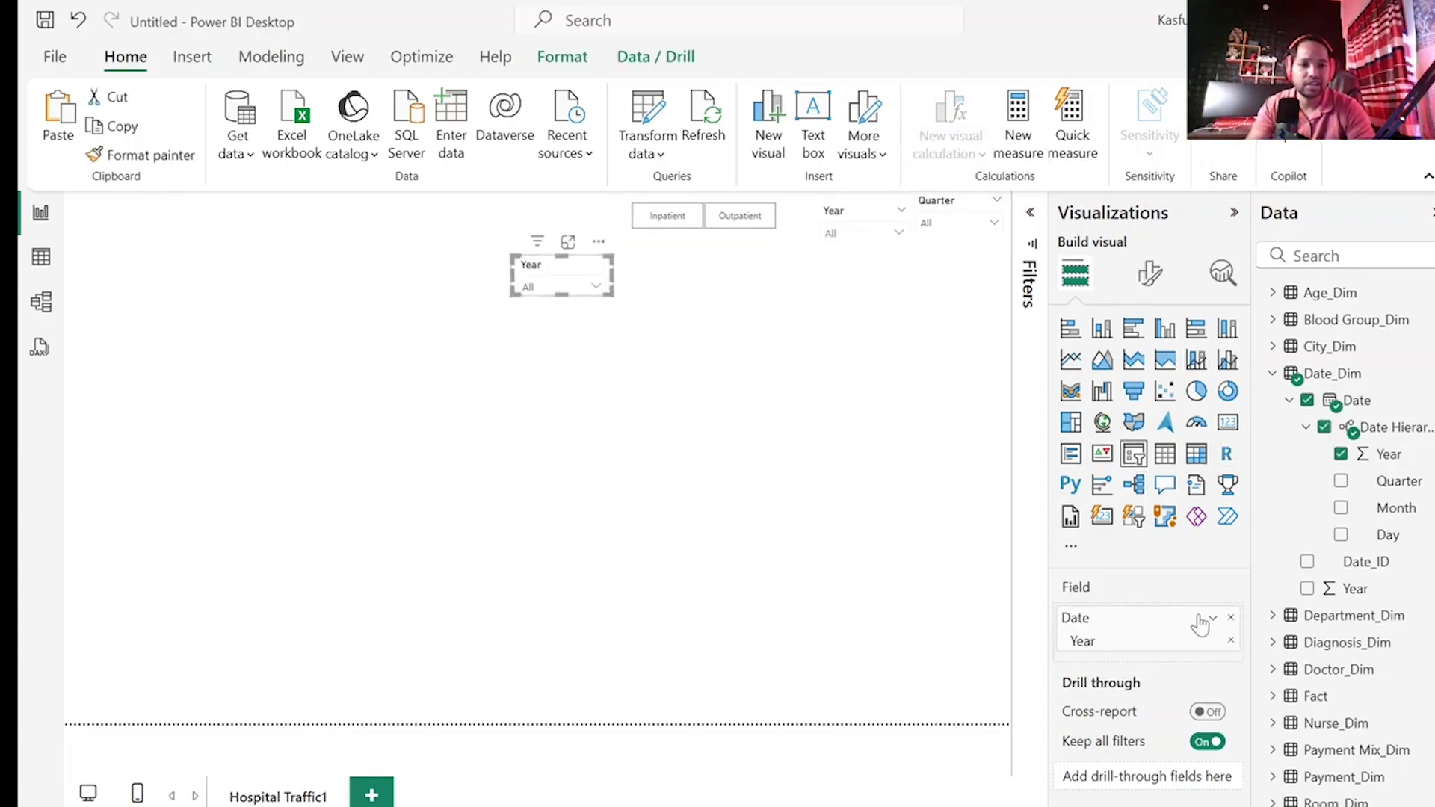
- Replace the date field in the copied slicer with Department from Department_Dim and check its list of departments
click(1231, 618)
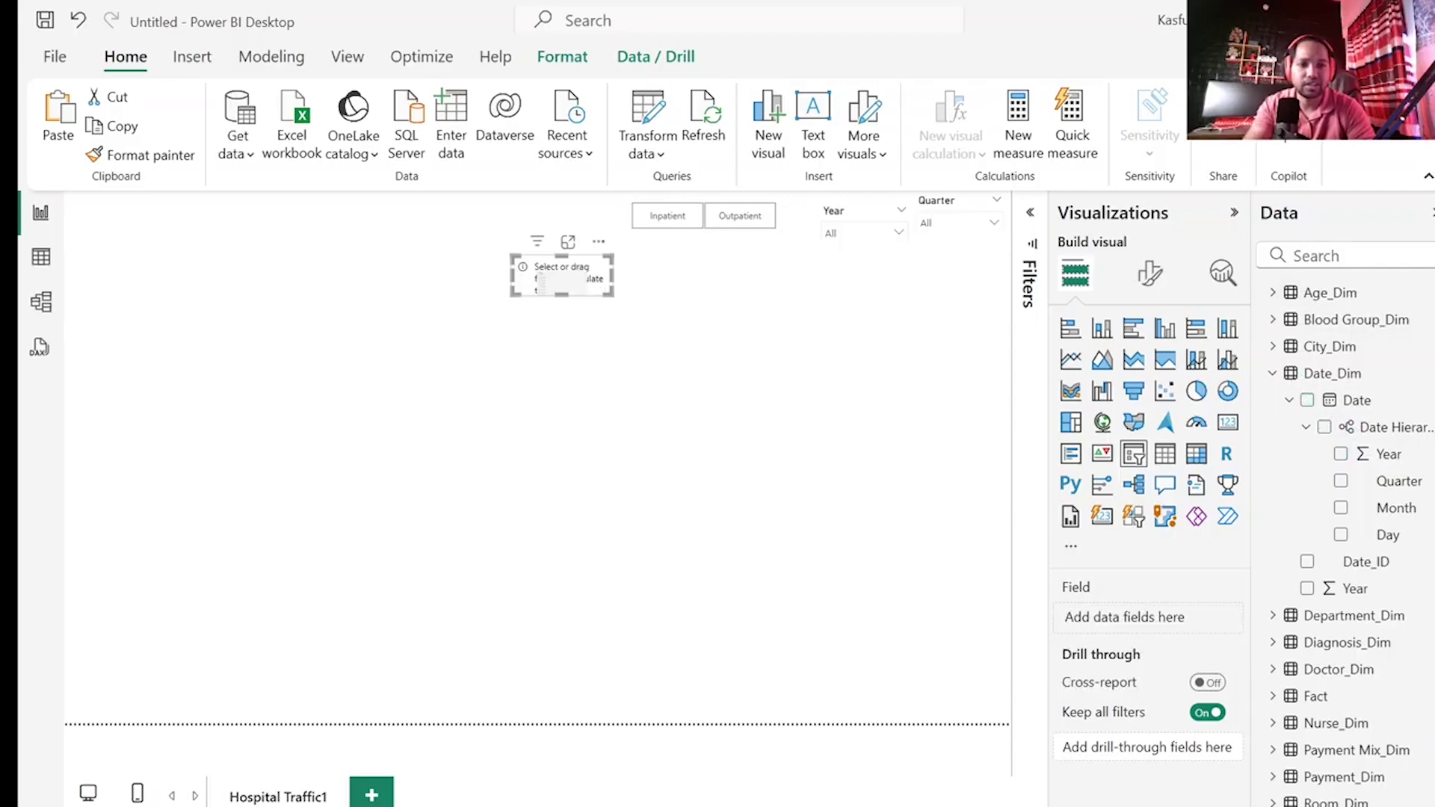
click(1315, 256)
text(de)
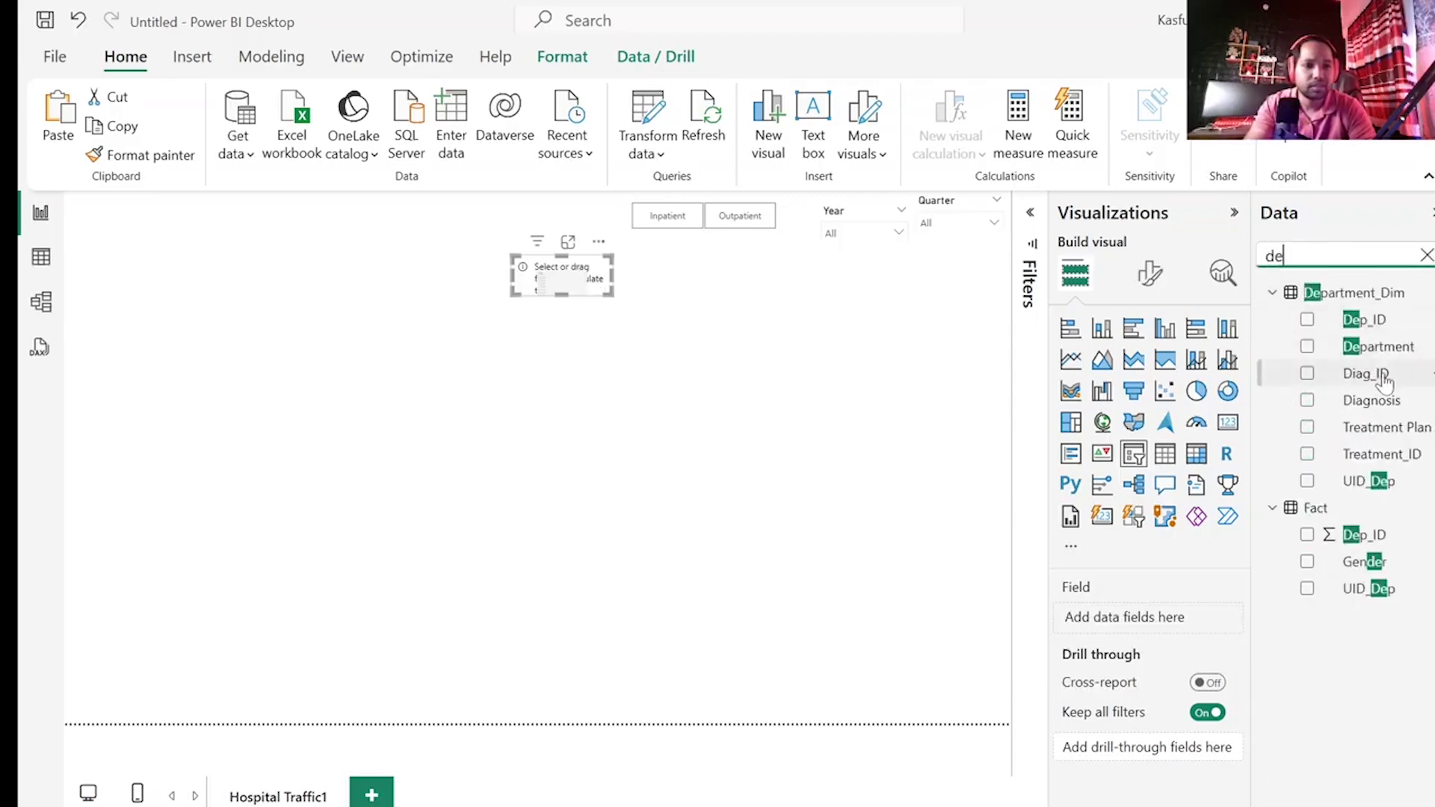
click(1307, 348)
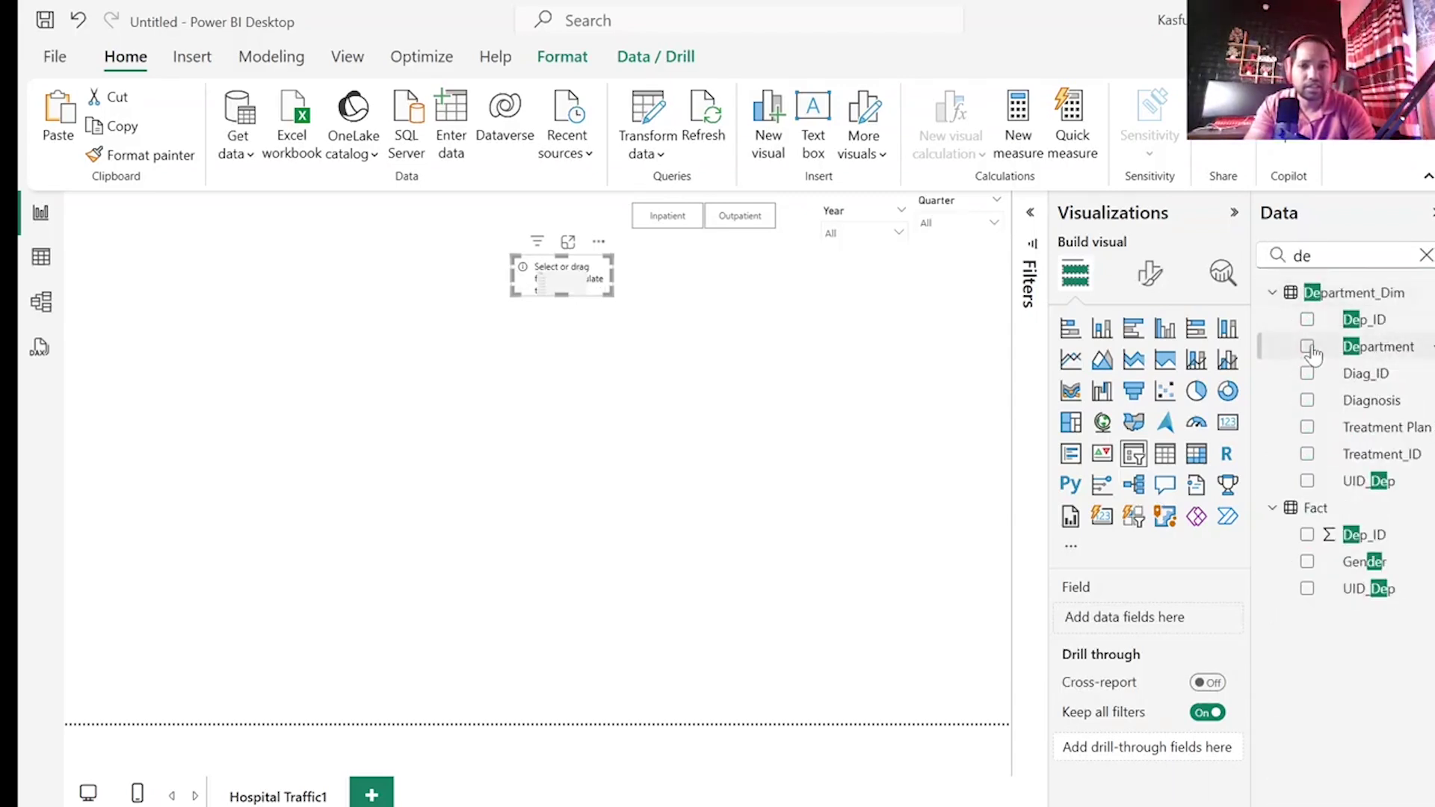
click(596, 287)
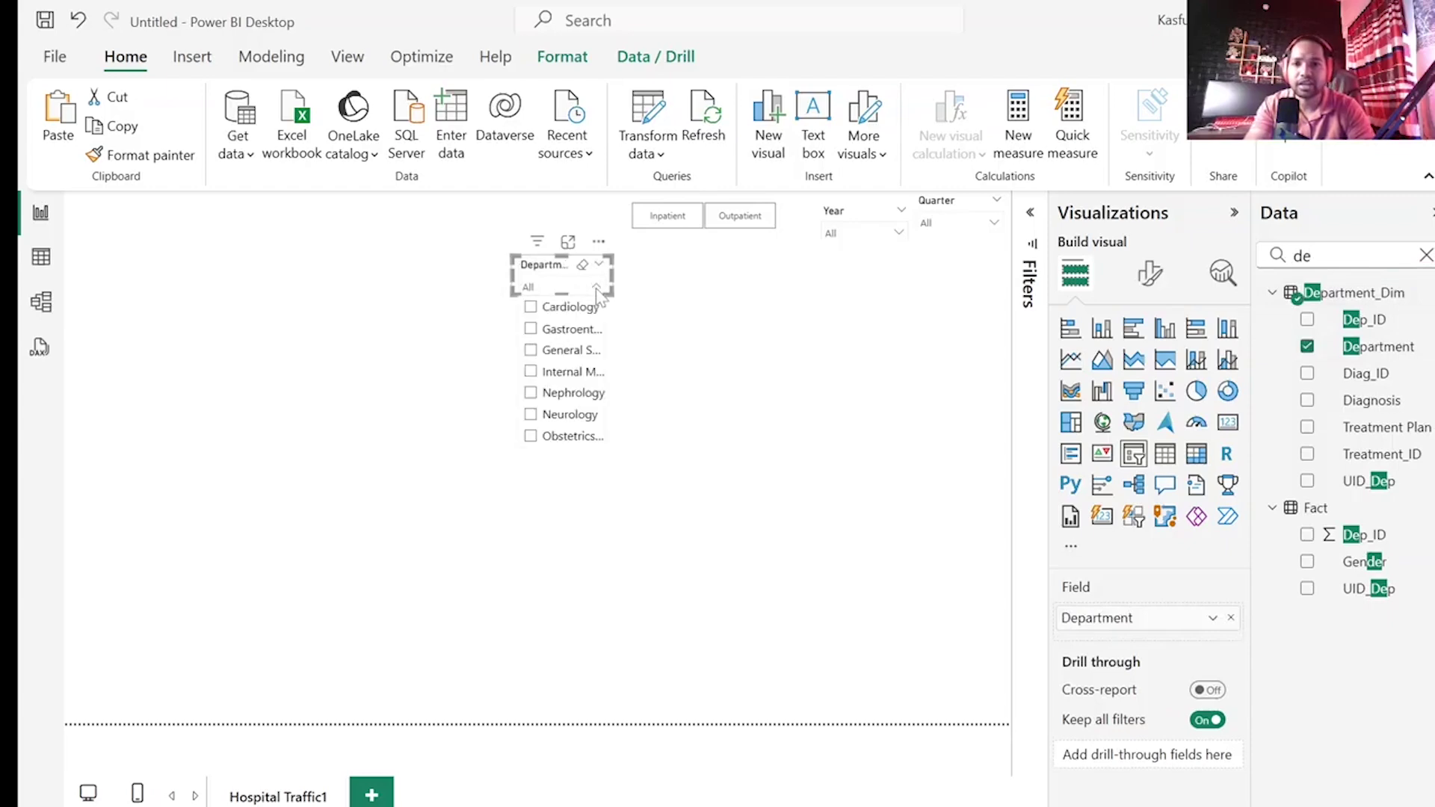
click(597, 287)
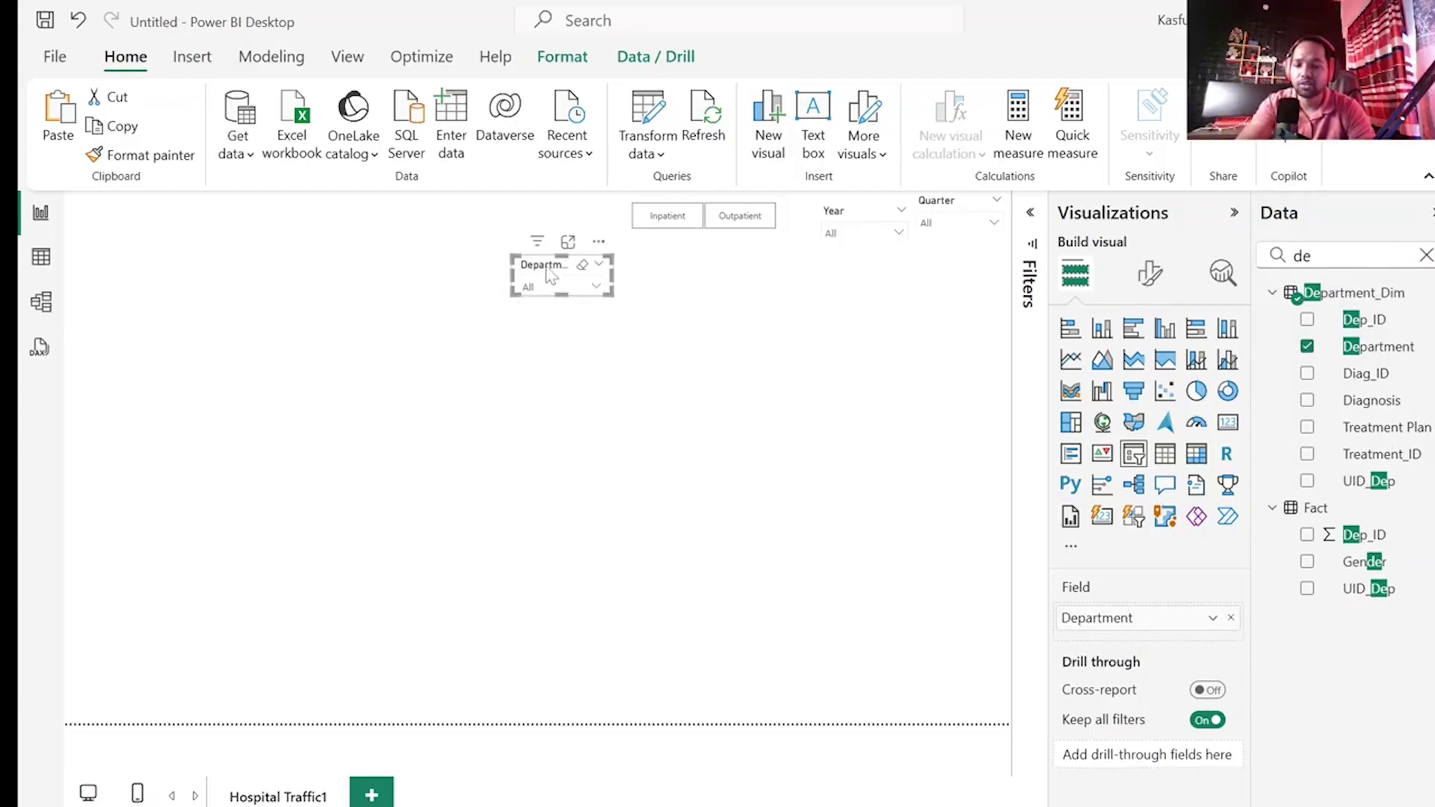
- Duplicate the Department slicer to the right of the original and replace its field with City from City_Dim
key(ctrl+c)
key(ctrl+v)
drag(583, 278, 664, 266)
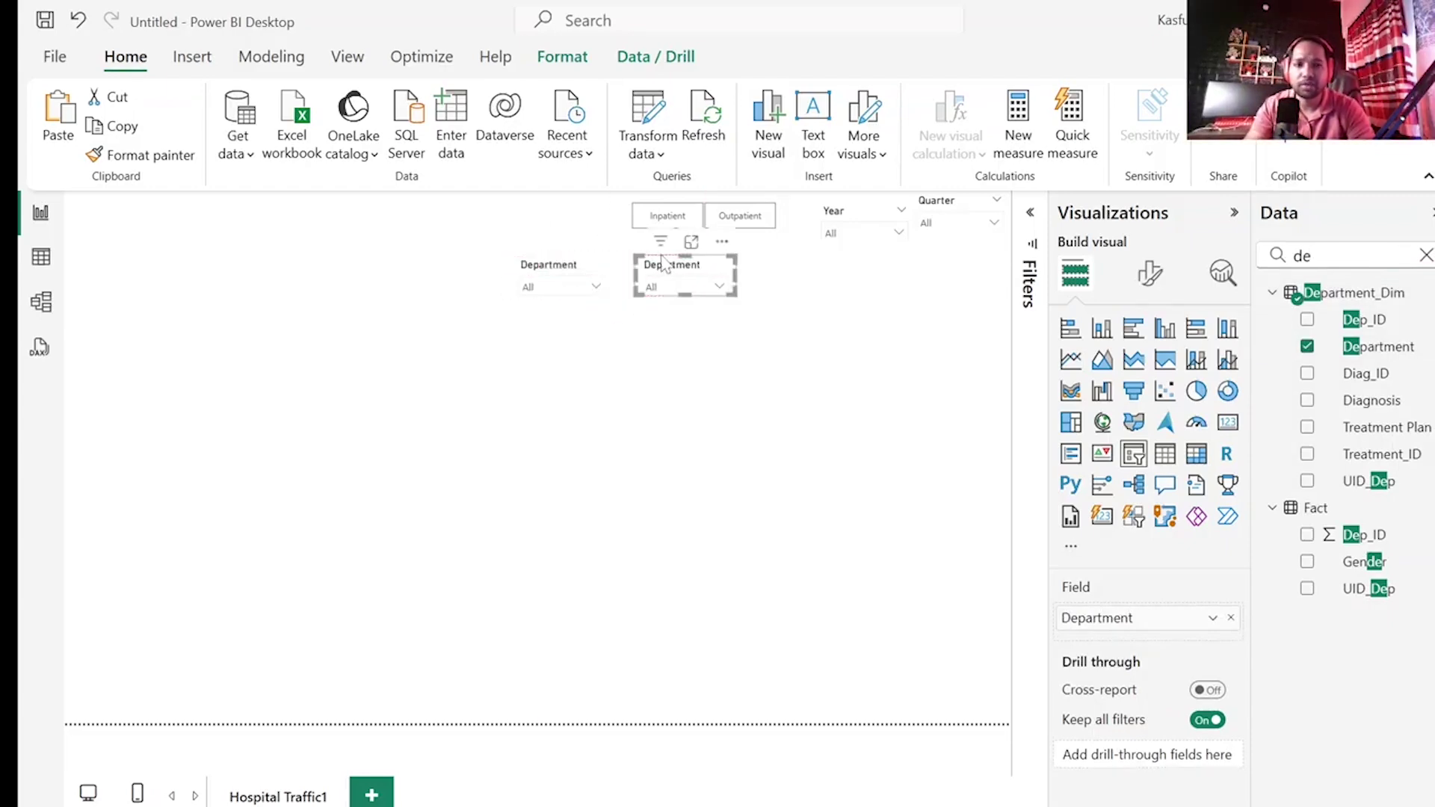
click(1281, 256)
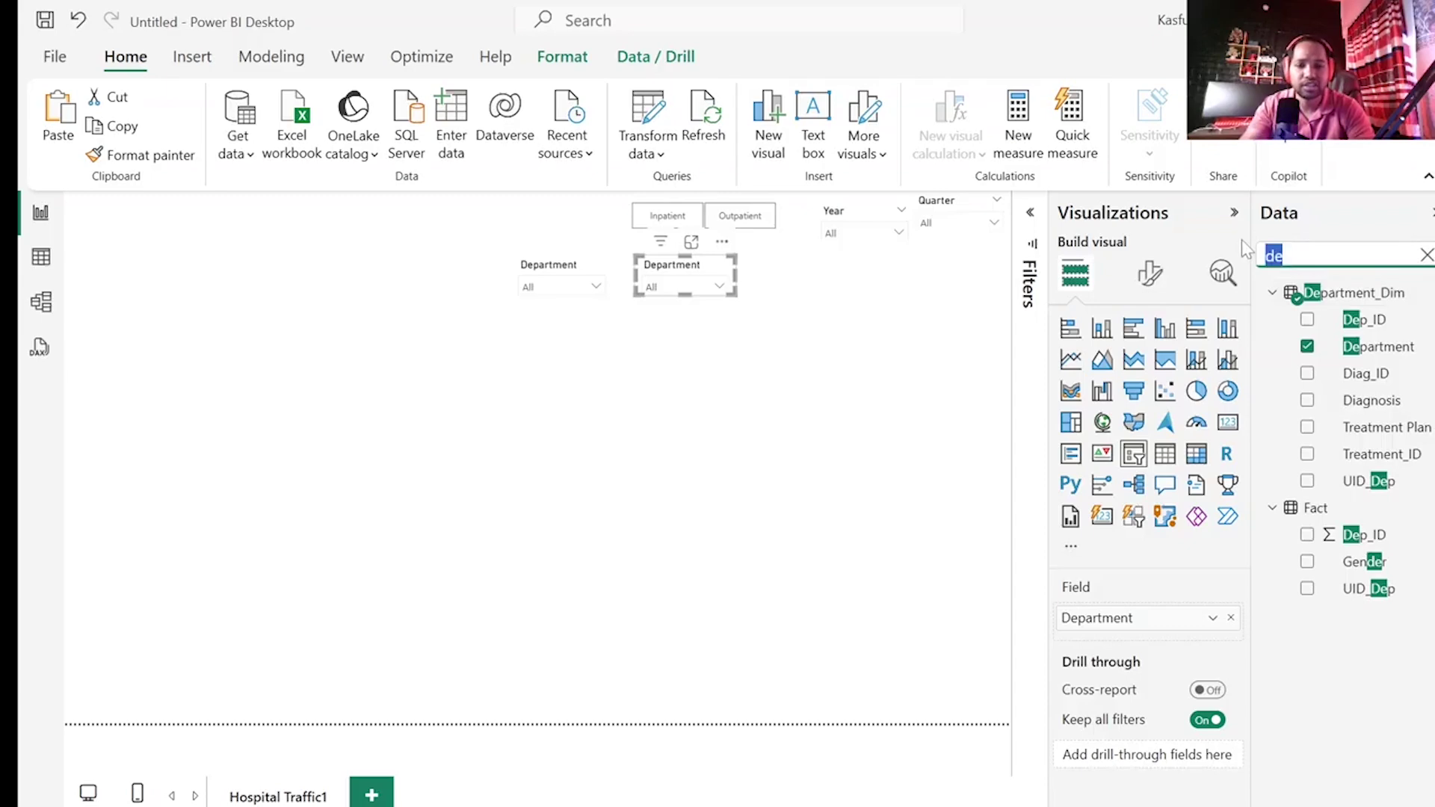
text(city)
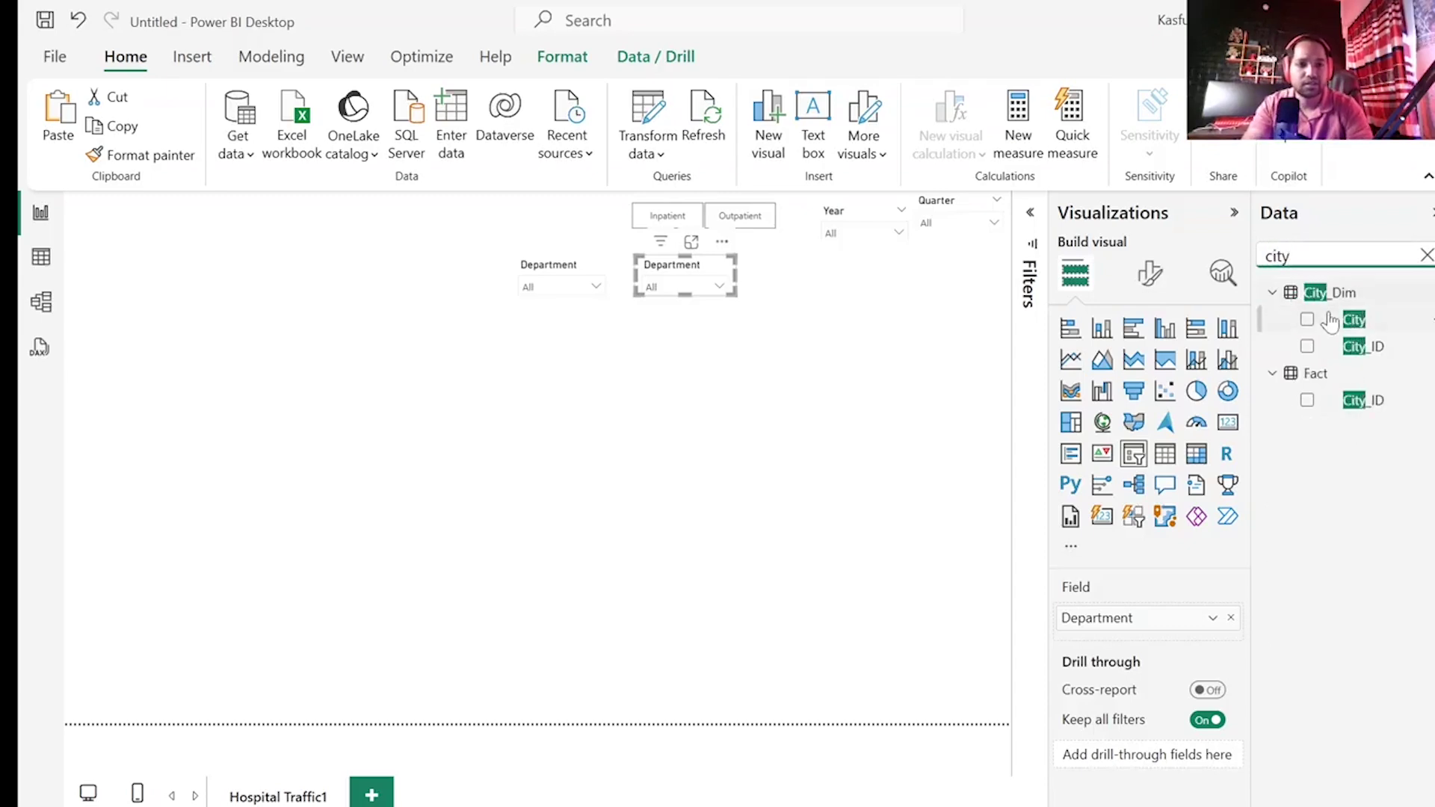
click(1307, 320)
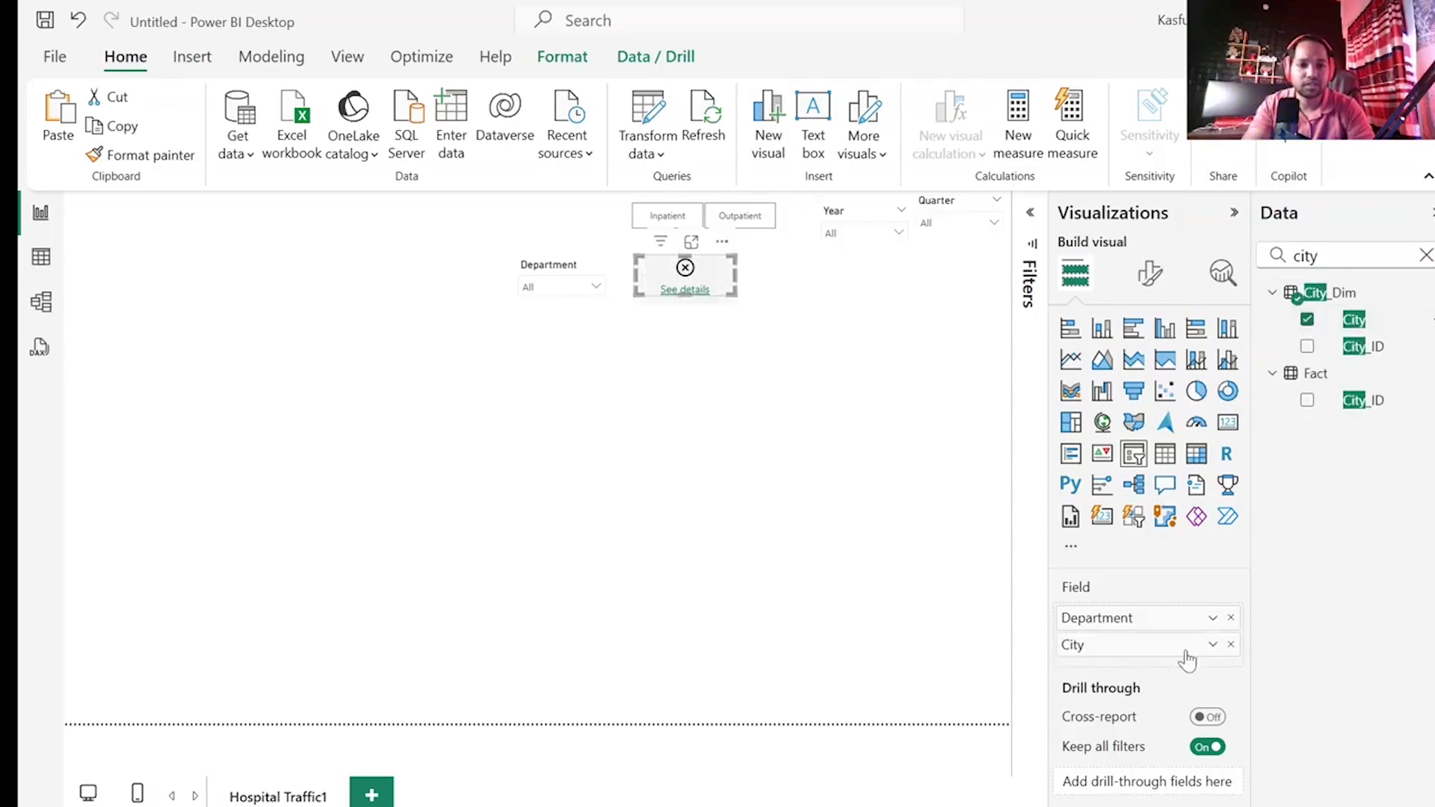
click(1230, 617)
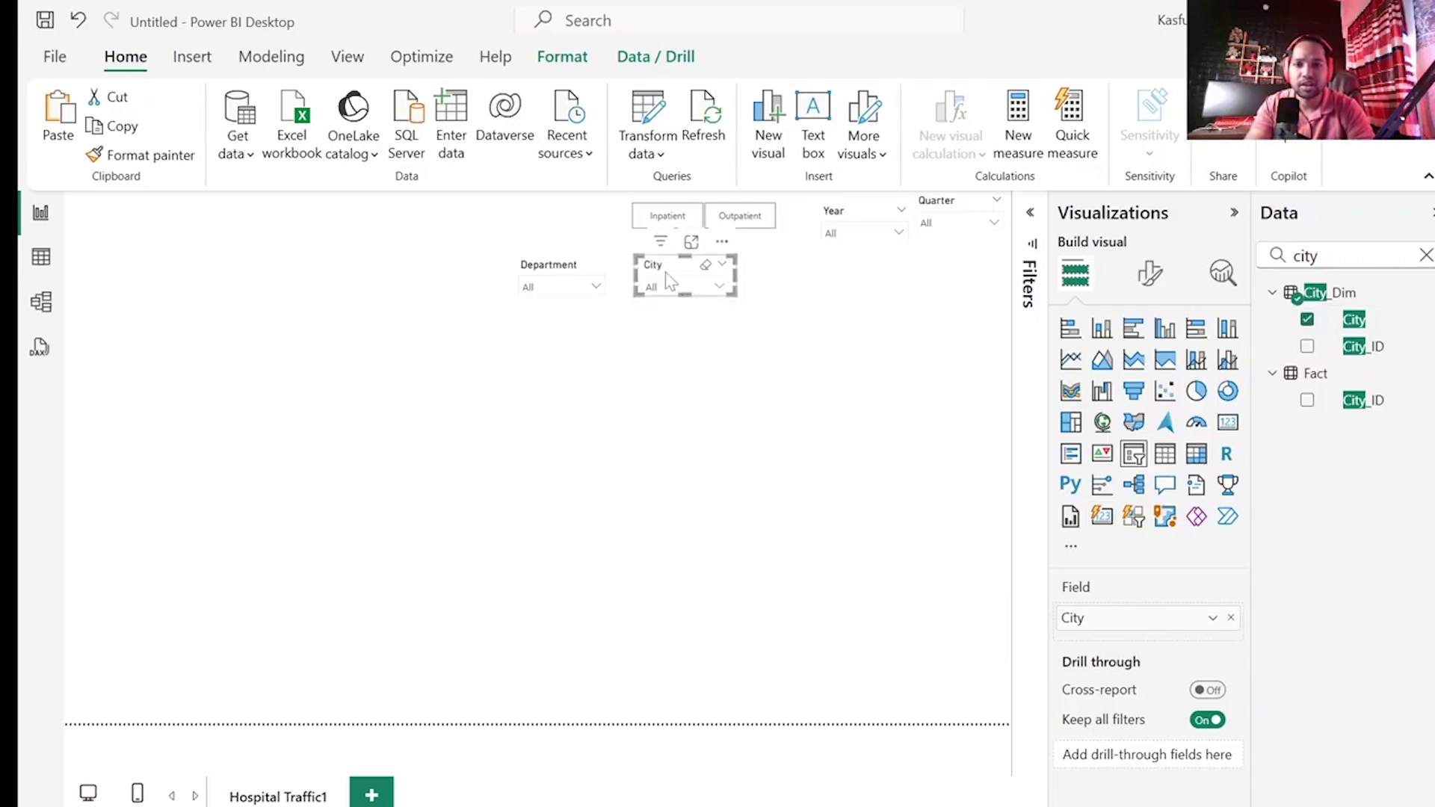
- Duplicate the City slicer and place the copy directly to the right of the original
key(ctrl+c)
key(ctrl+v)
drag(663, 273, 774, 274)
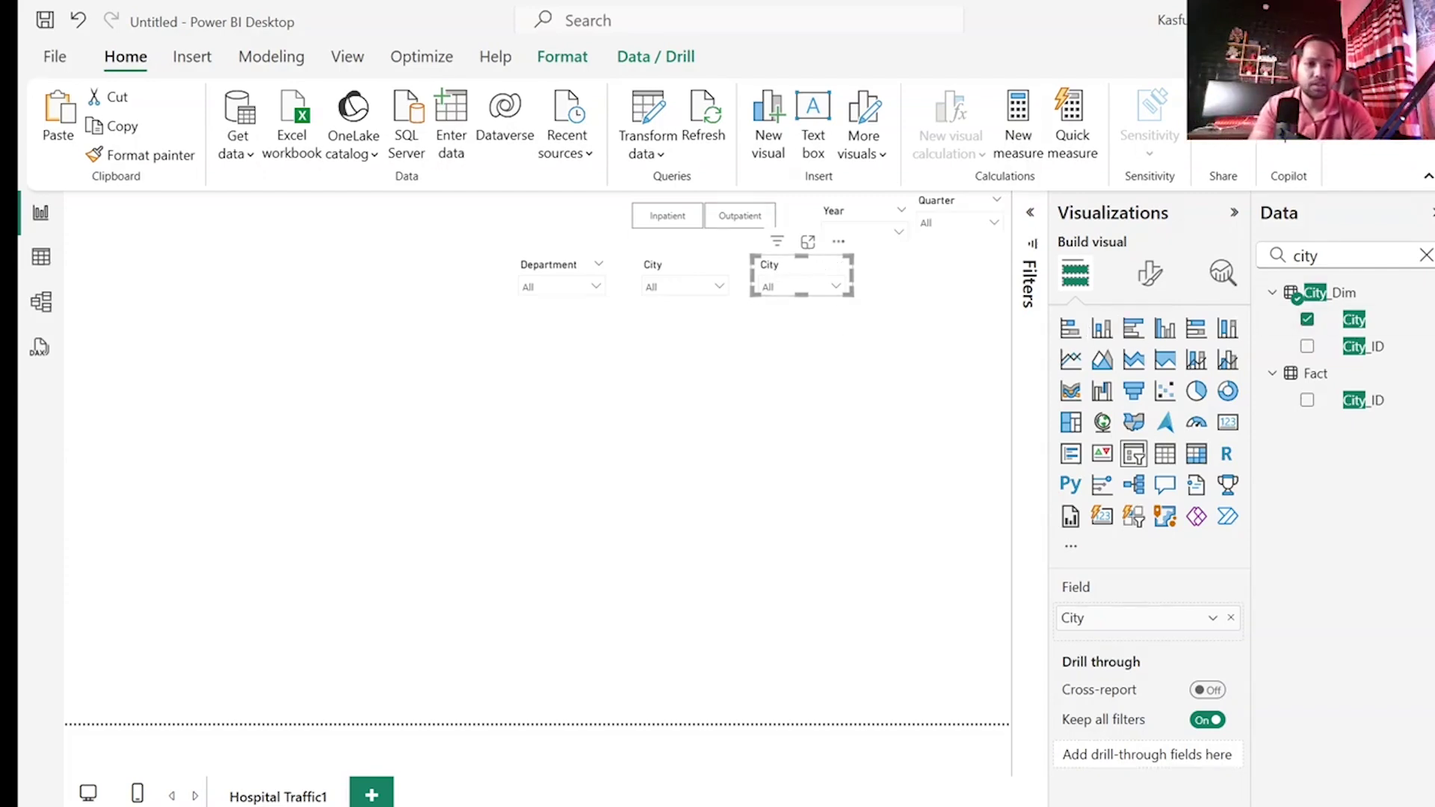
- Replace City with Month from the Date_Dim date hierarchy in the copied slicer and check its list of months
click(1287, 255)
key(BackSpace)
key(BackSpace)
key(BackSpace)
key(BackSpace)
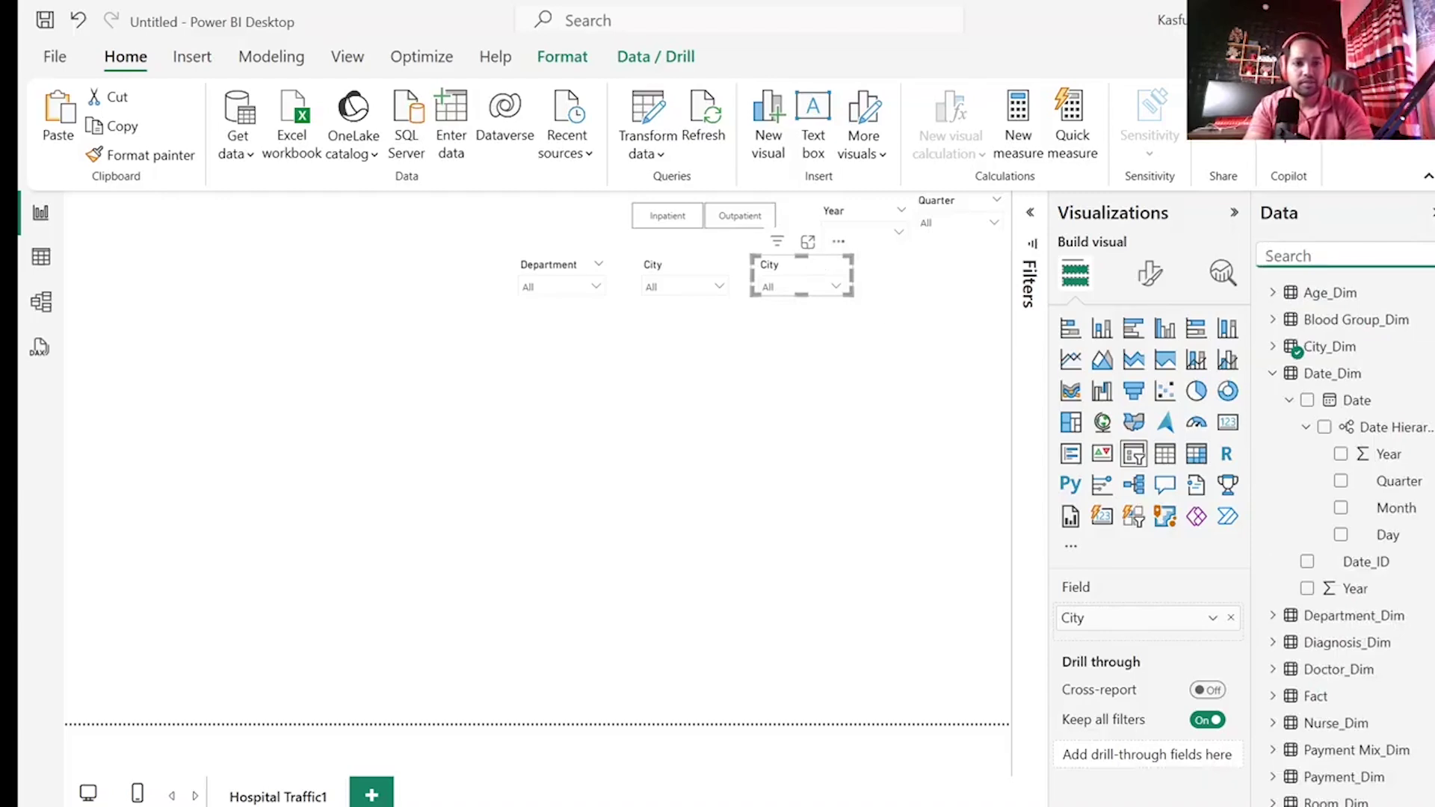
text(mon)
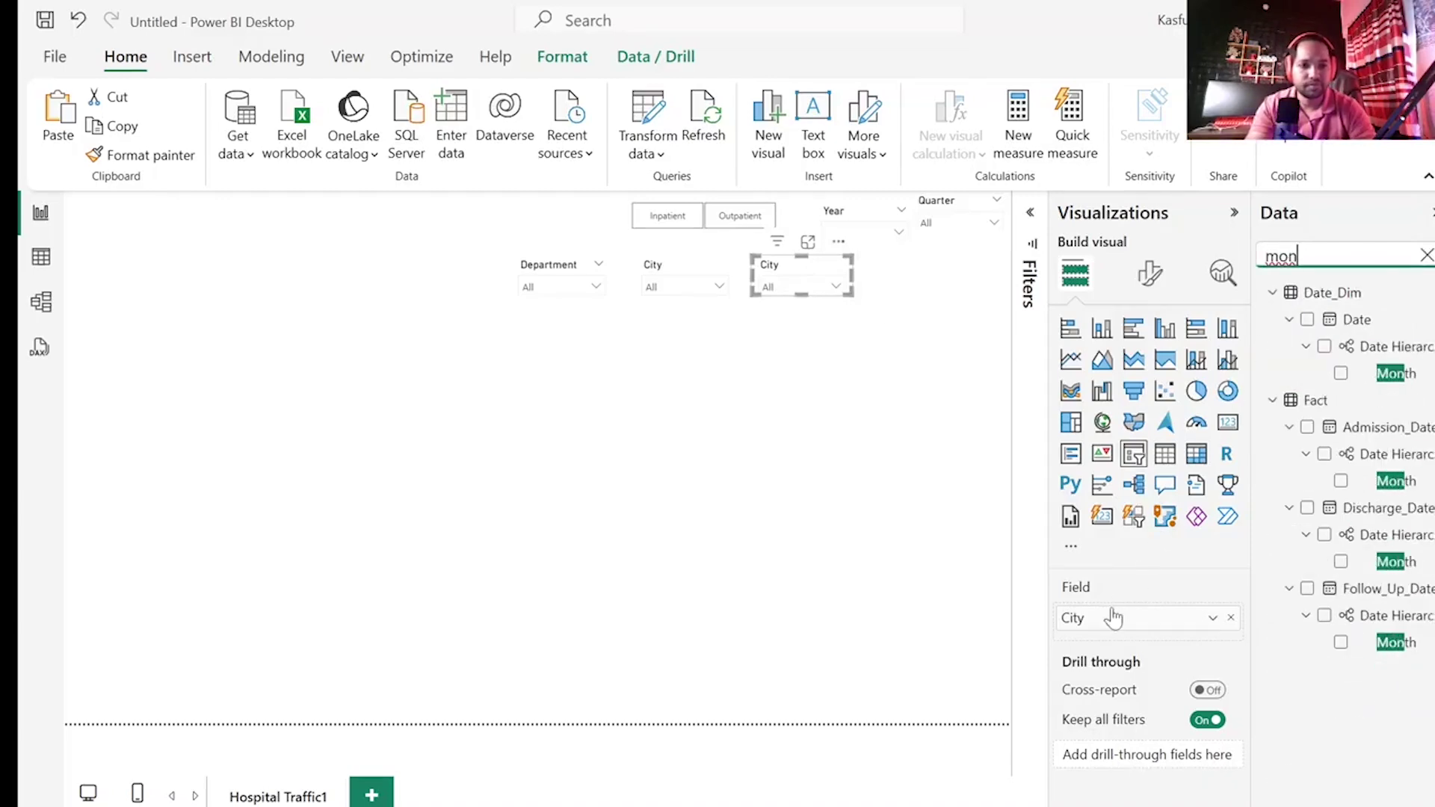
click(1230, 617)
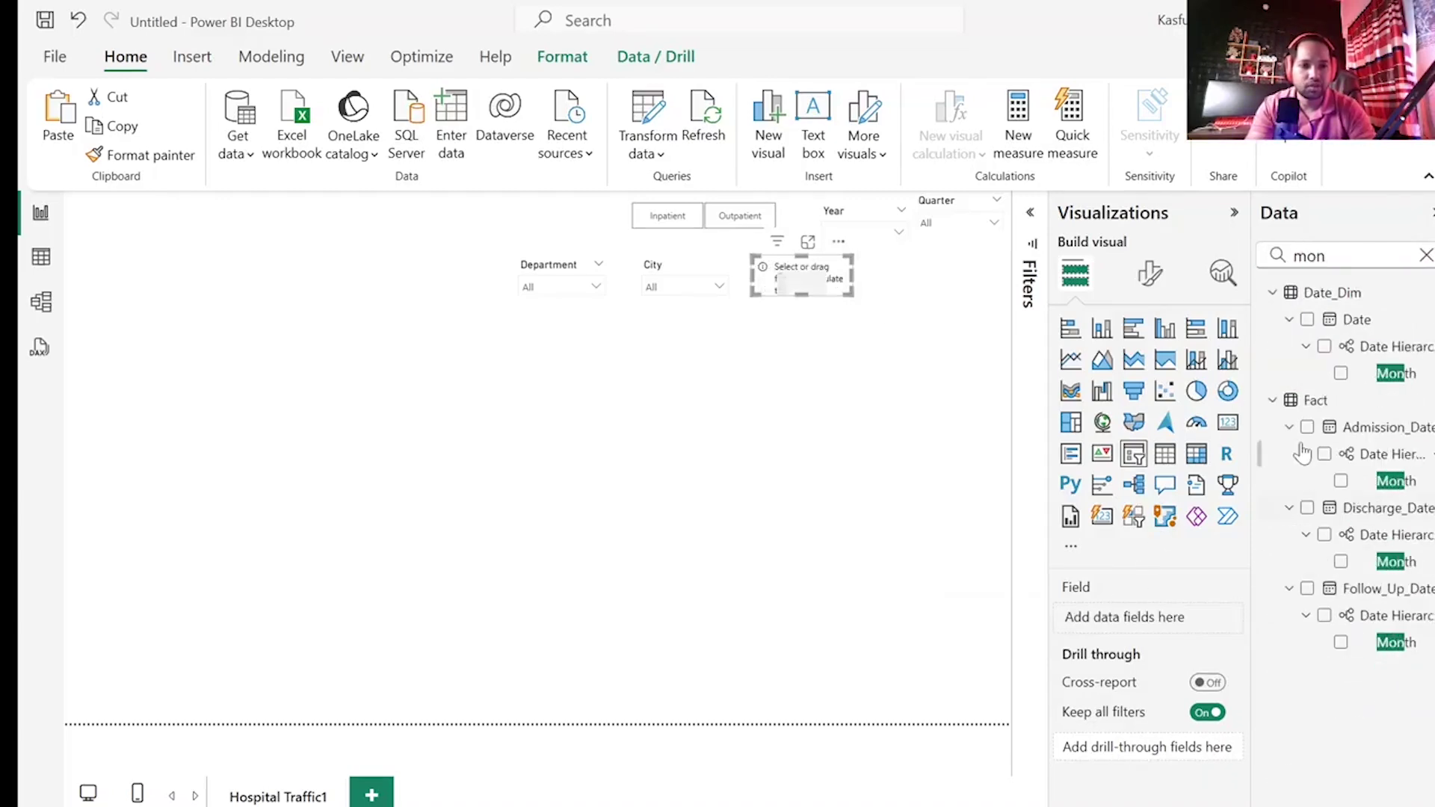
click(1341, 373)
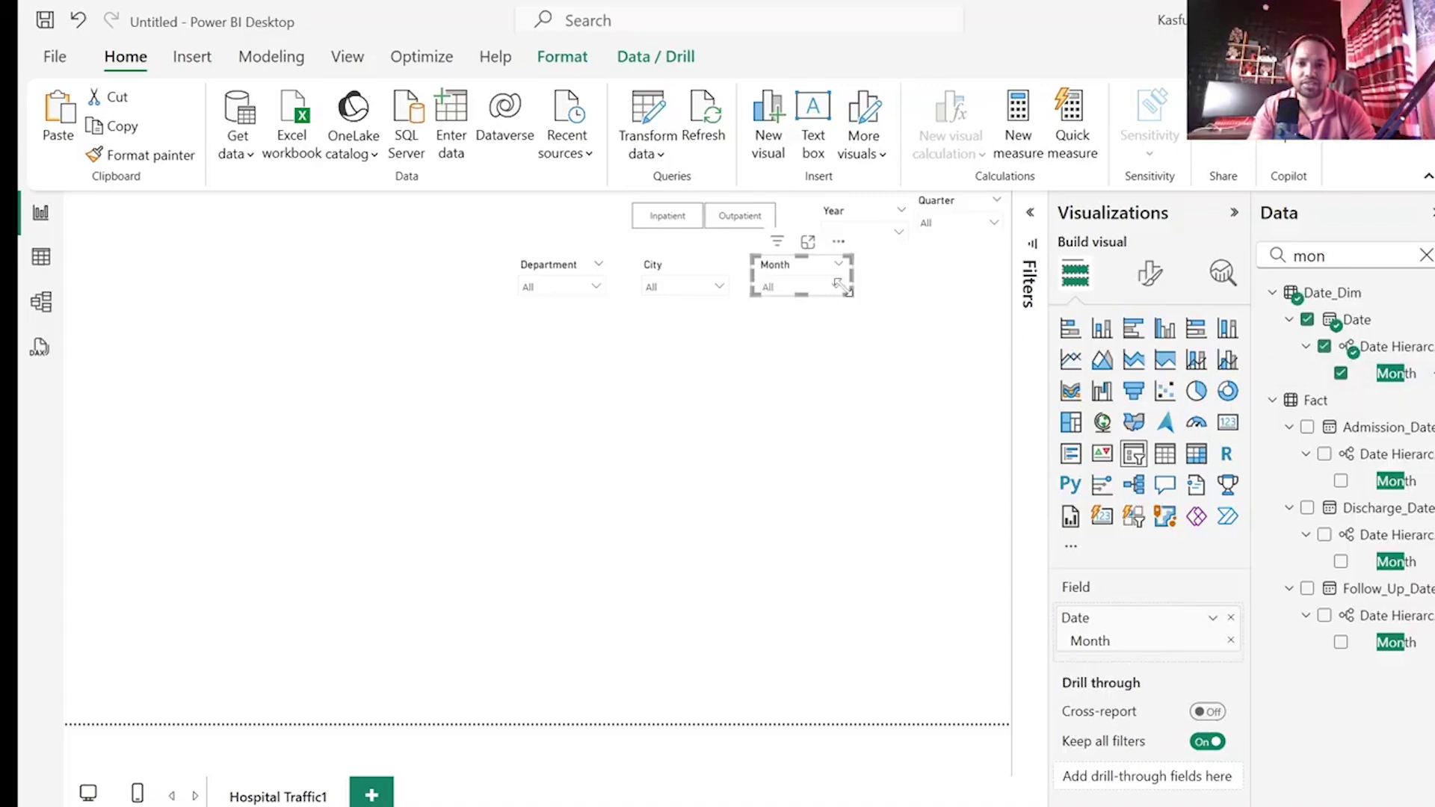
click(832, 286)
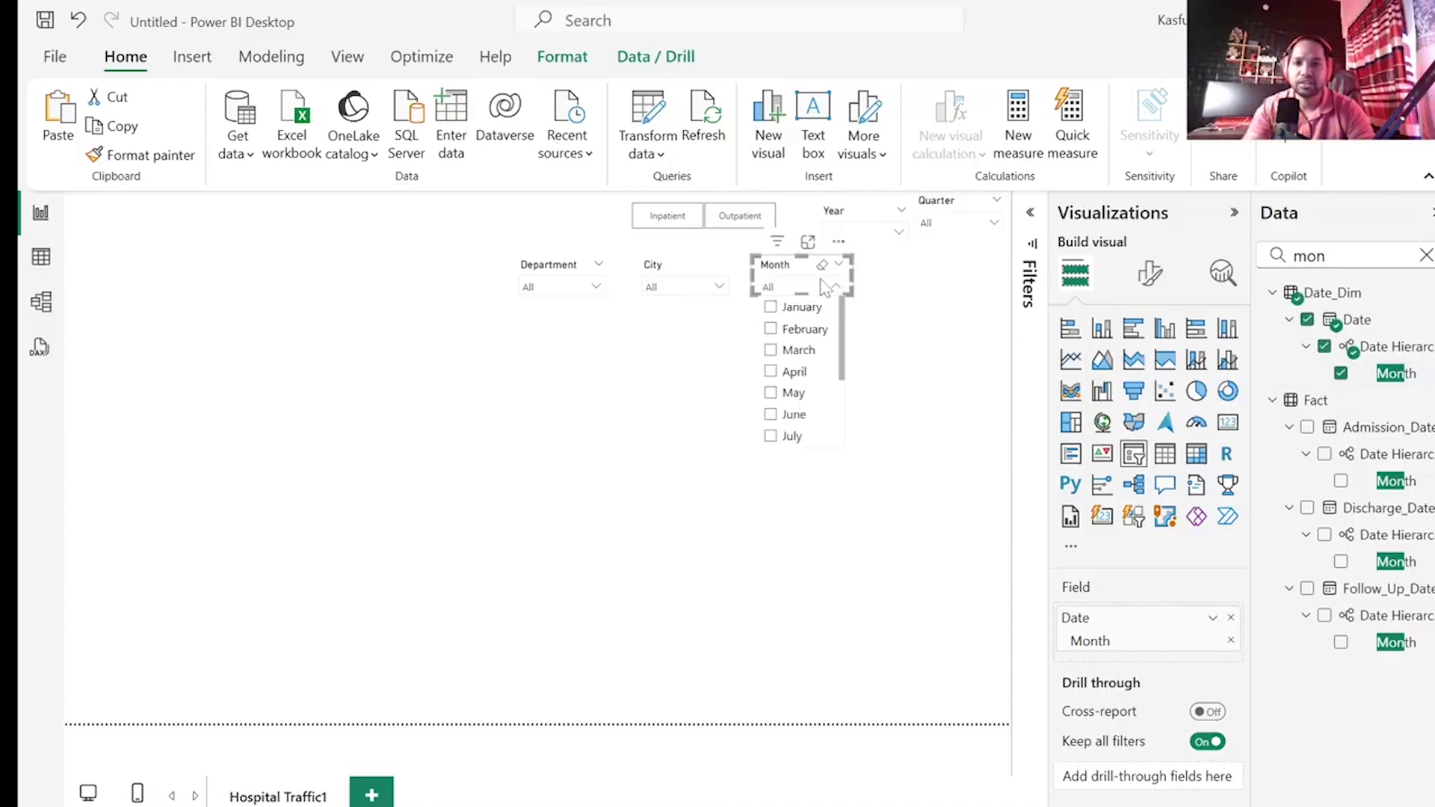
- Arrange the Department, City and Month slicers in a row beneath the Volume, Year and Quarter slicers, with Month under Quarter
drag(794, 277, 953, 264)
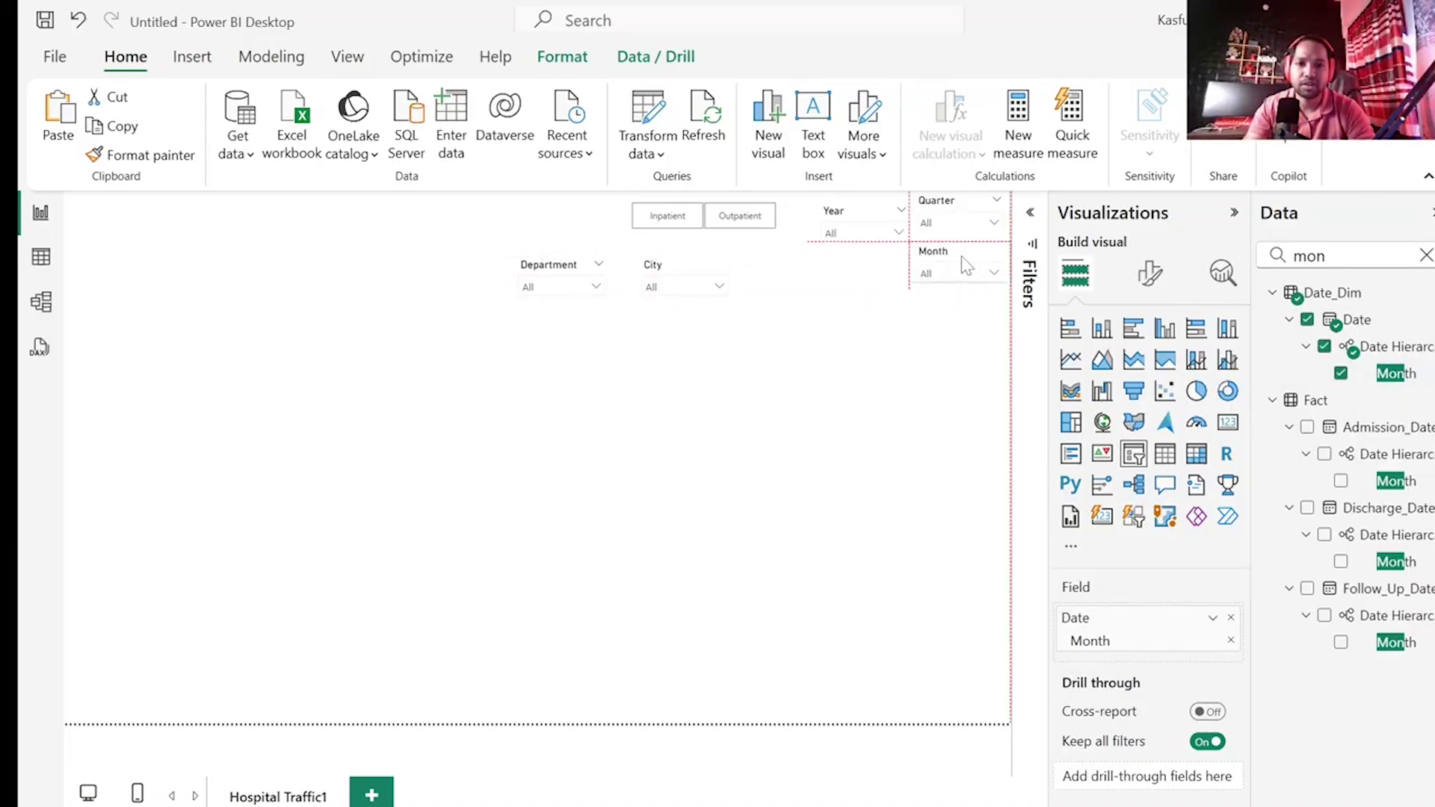
drag(673, 272, 844, 265)
drag(545, 273, 736, 262)
click(605, 402)
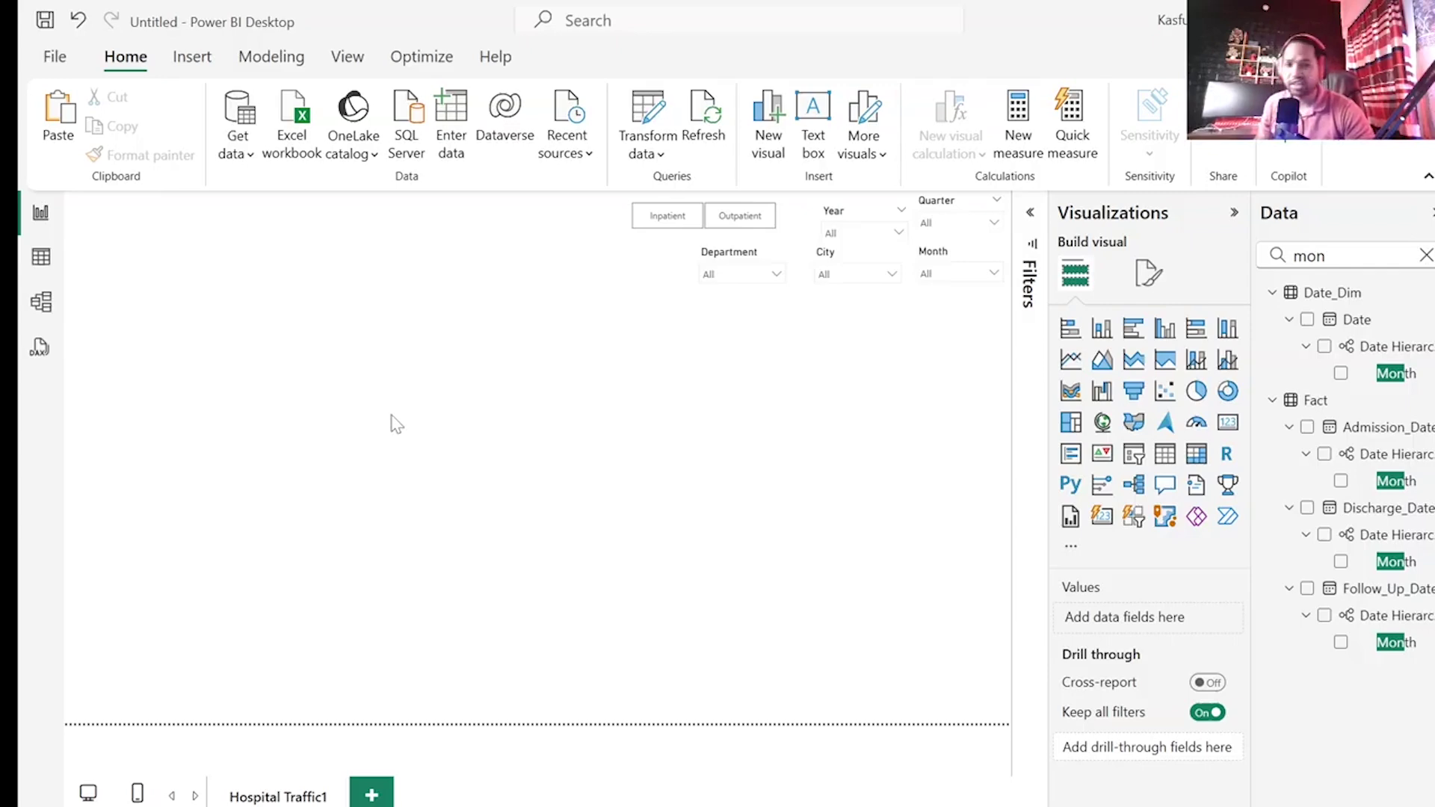
- Clear the field search, collapse Date_Dim and add a gauge visual in the left part of the page
click(1425, 256)
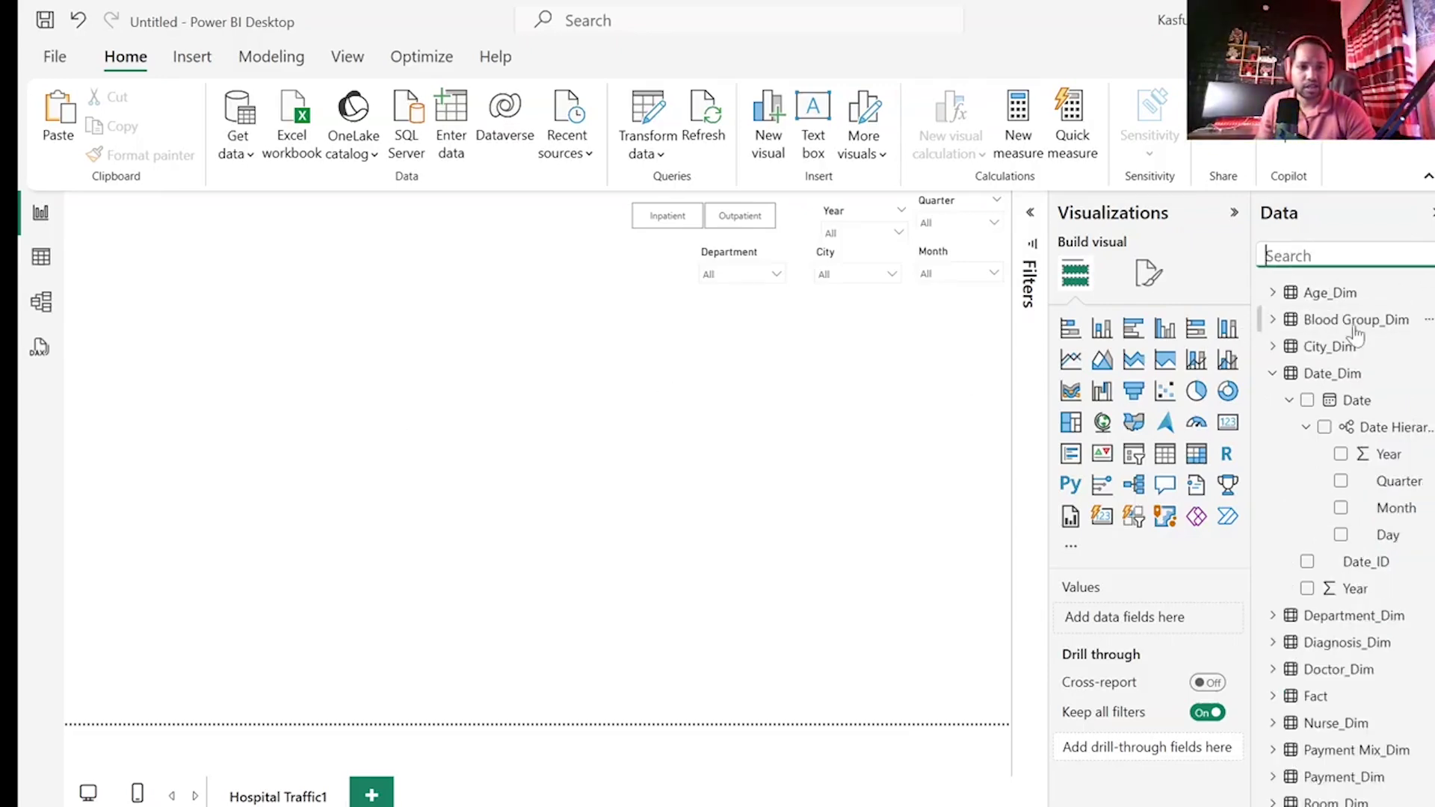
click(1274, 377)
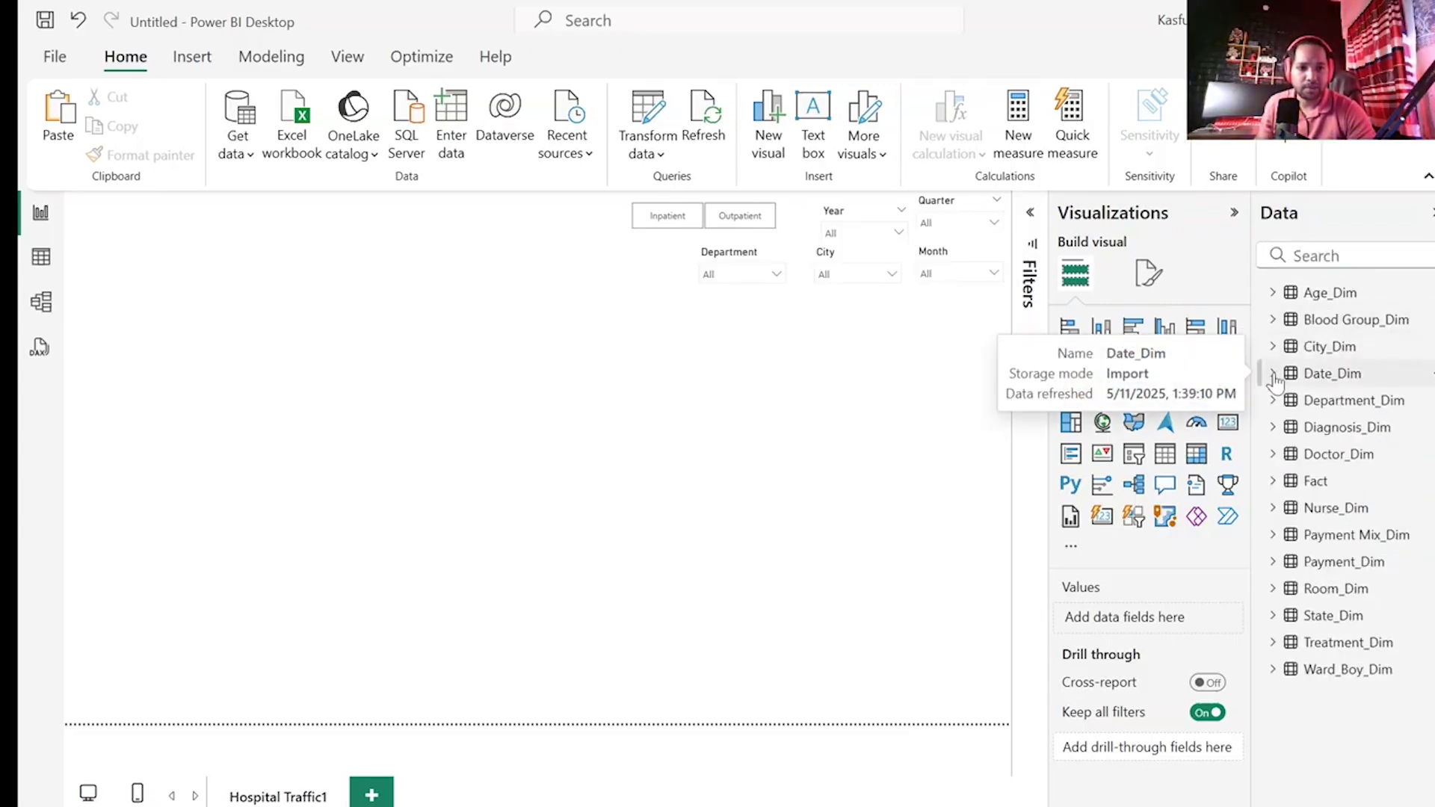
click(1197, 425)
drag(317, 461, 241, 340)
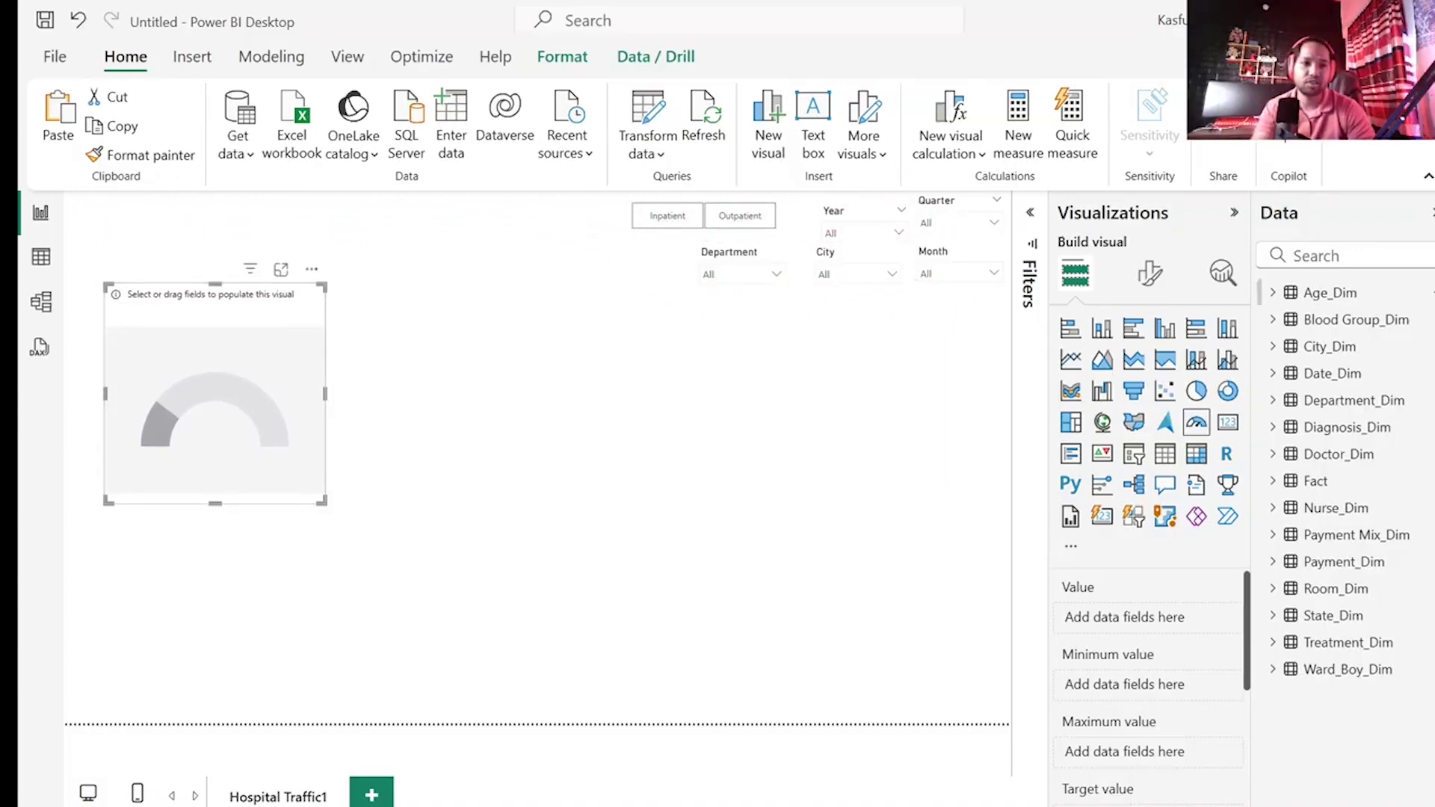
- Add LOS from the Fact table as the gauge's value and summarize it as Average, widening the Data pane for the search
click(1315, 255)
text(lo)
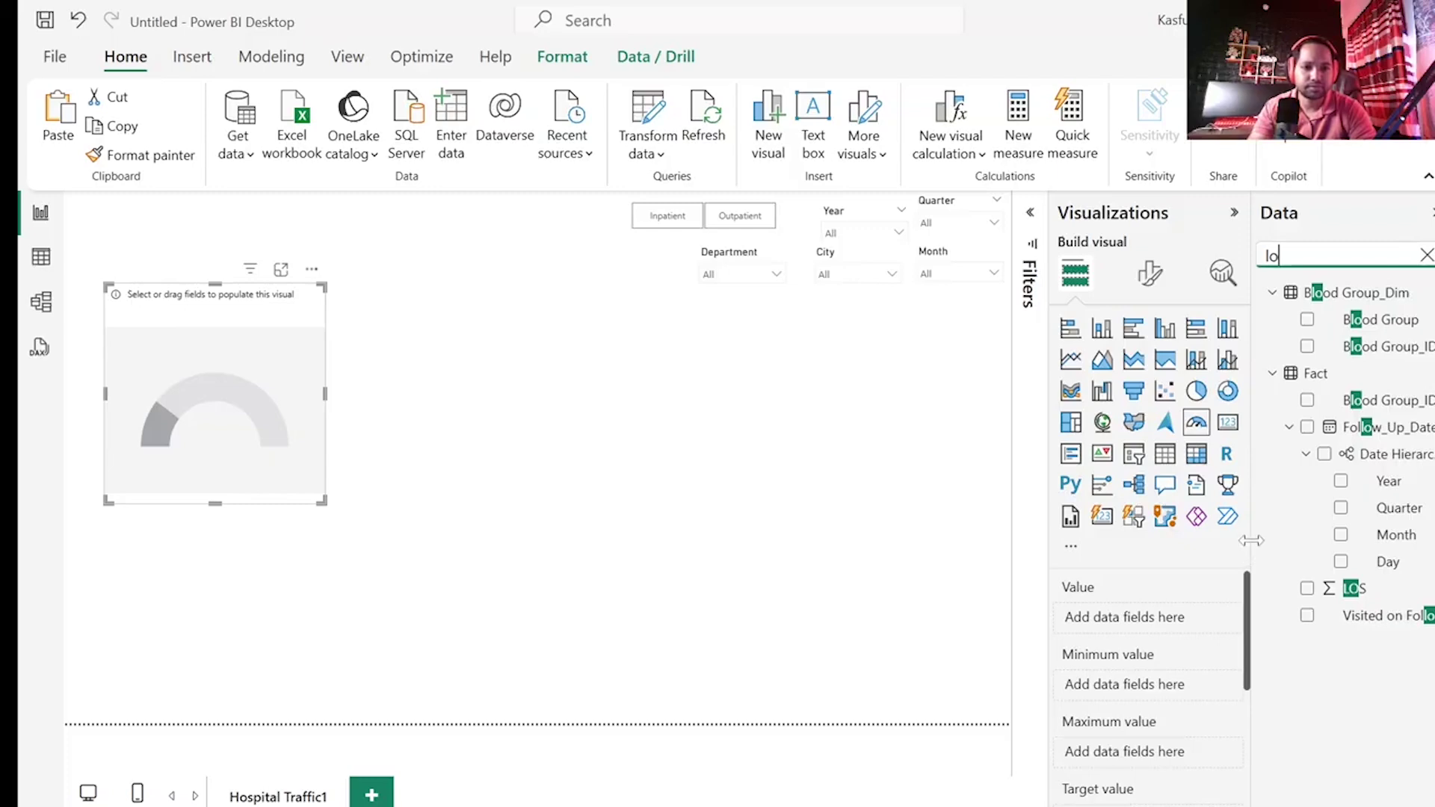
drag(1250, 540, 1132, 541)
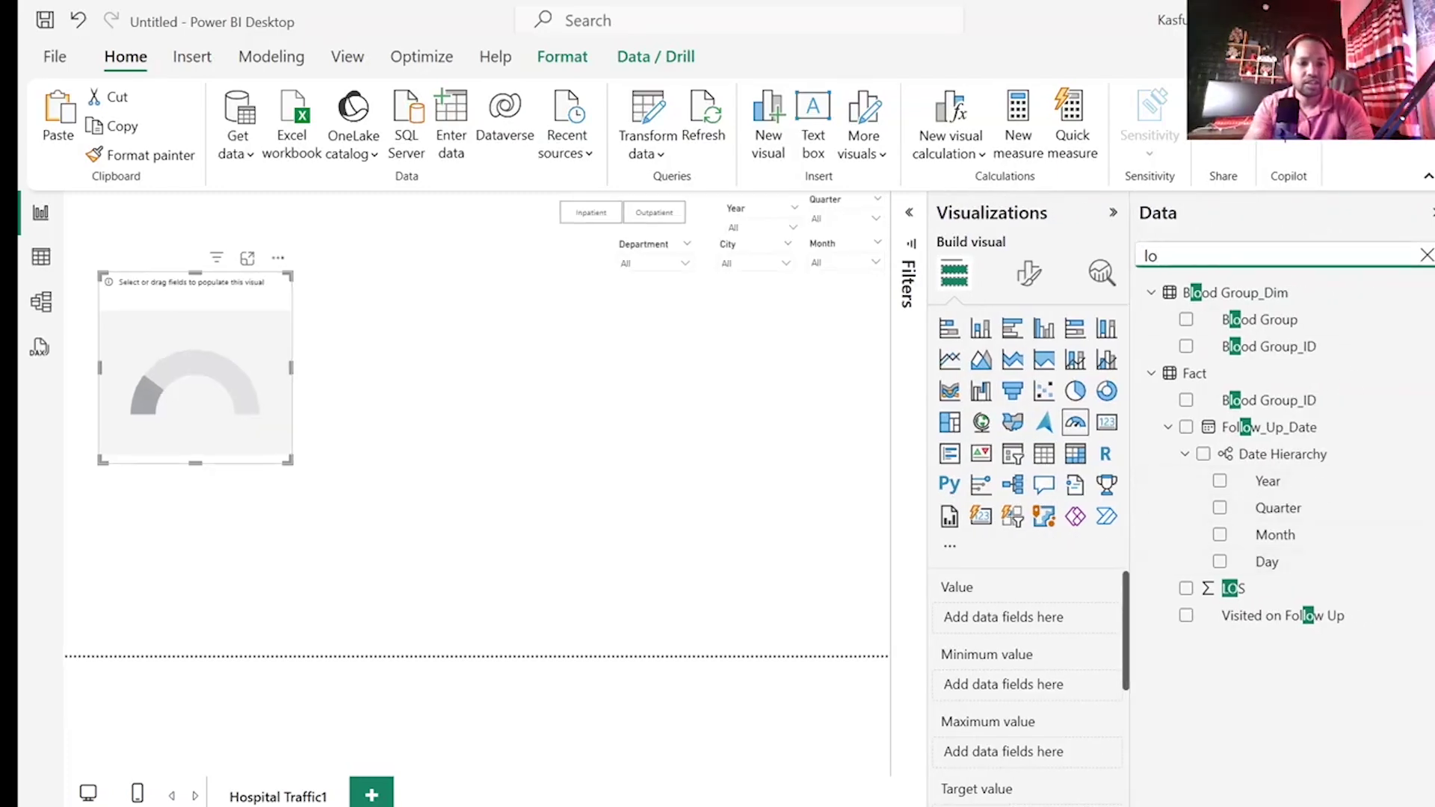
key(BackSpace)
text(em)
key(BackSpace)
key(BackSpace)
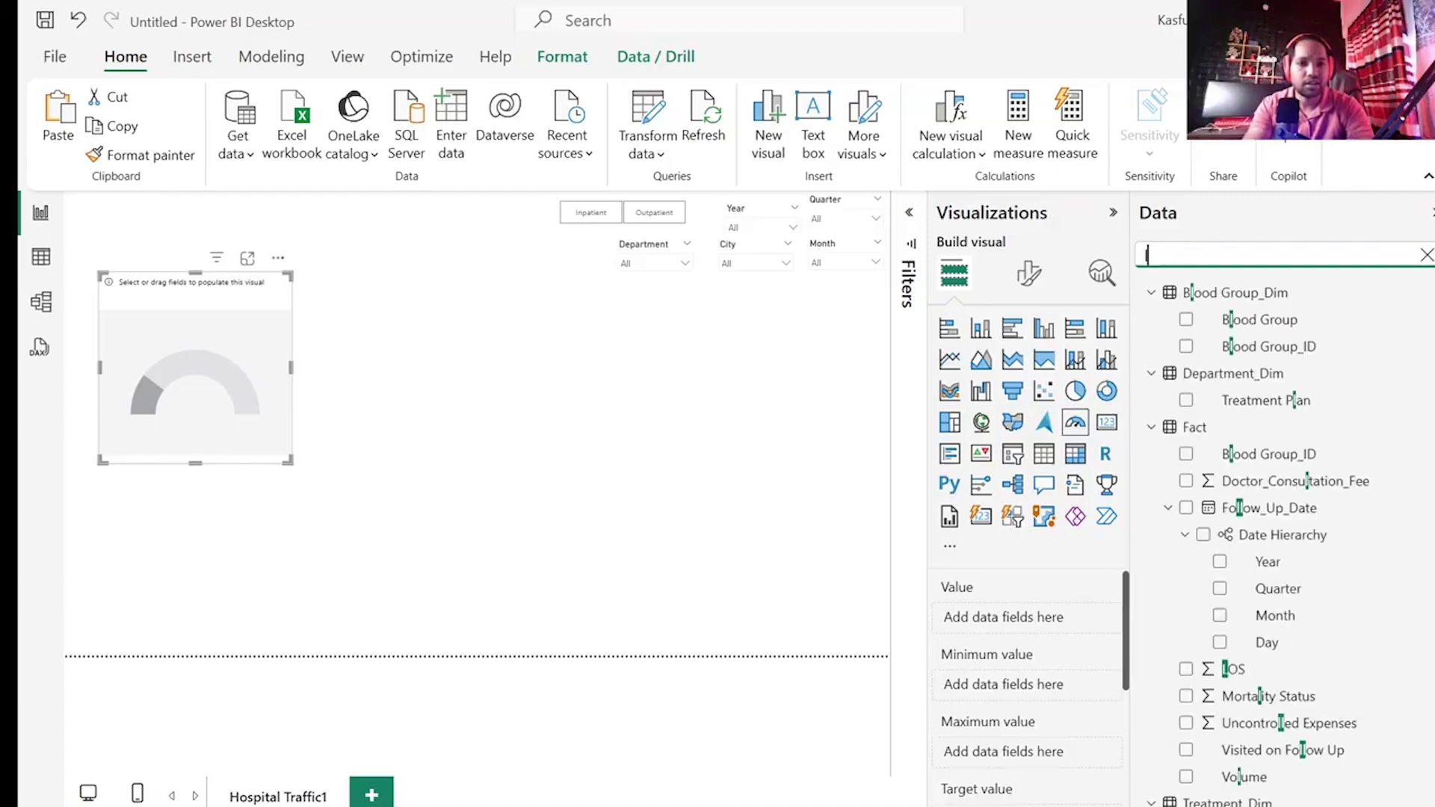
key(BackSpace)
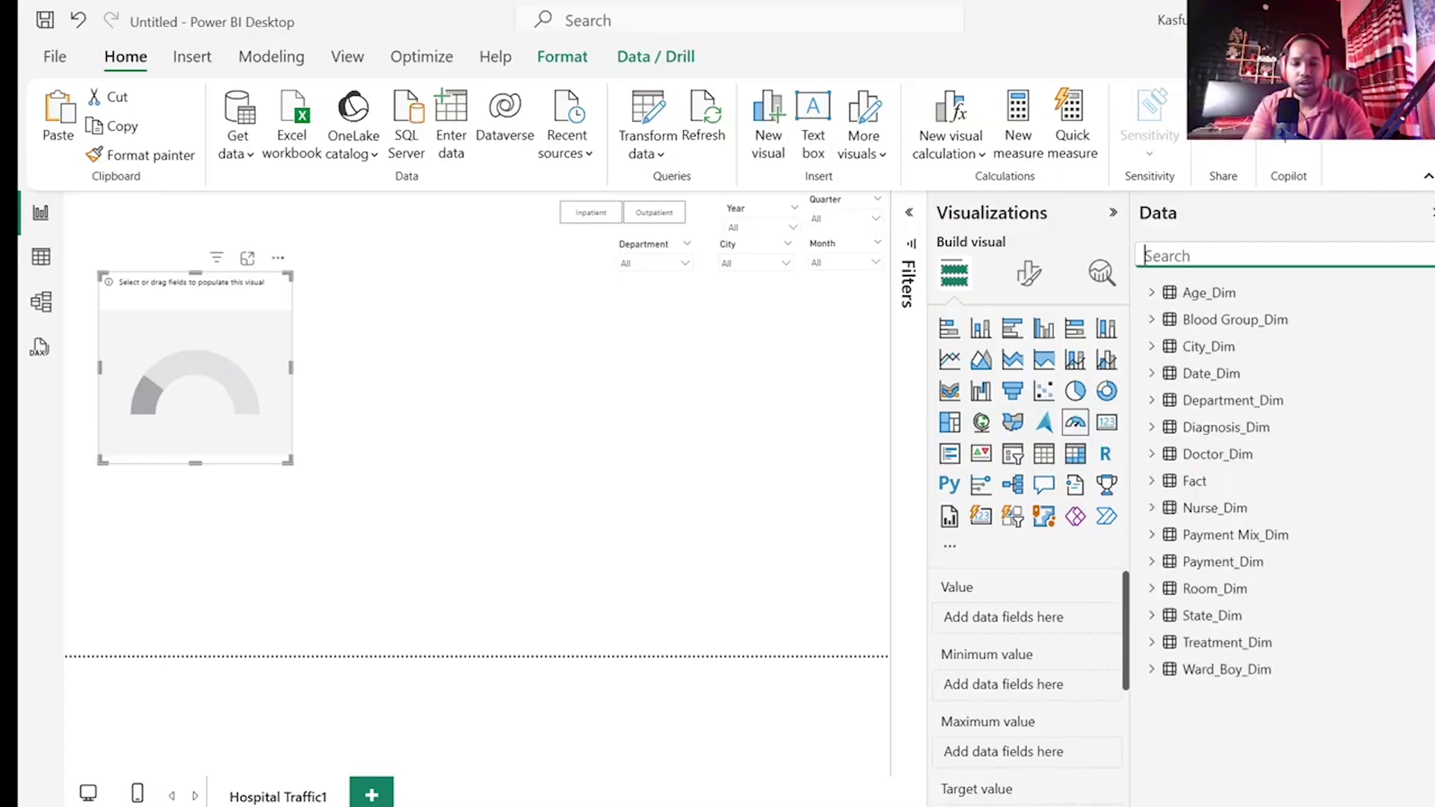
text(los)
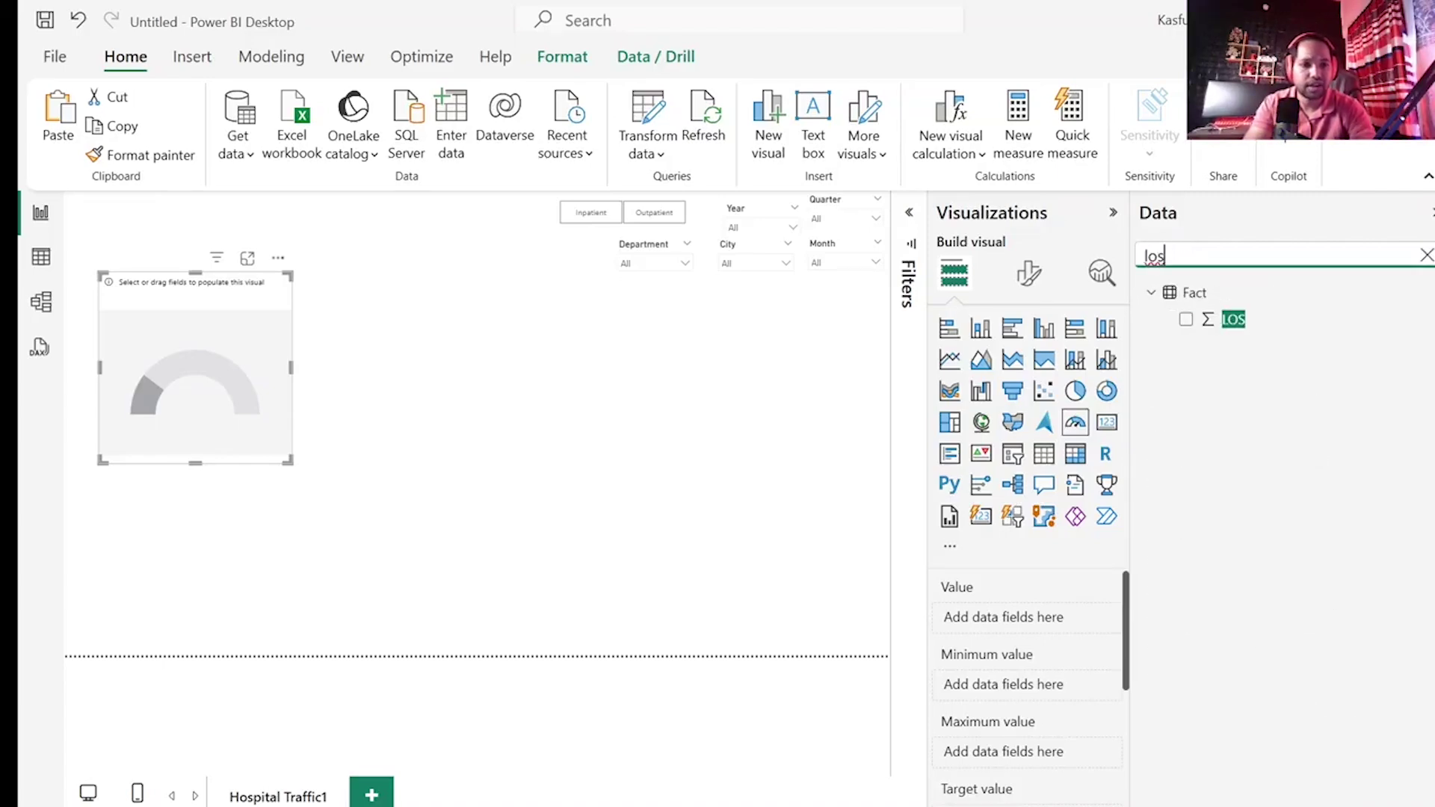
click(1187, 323)
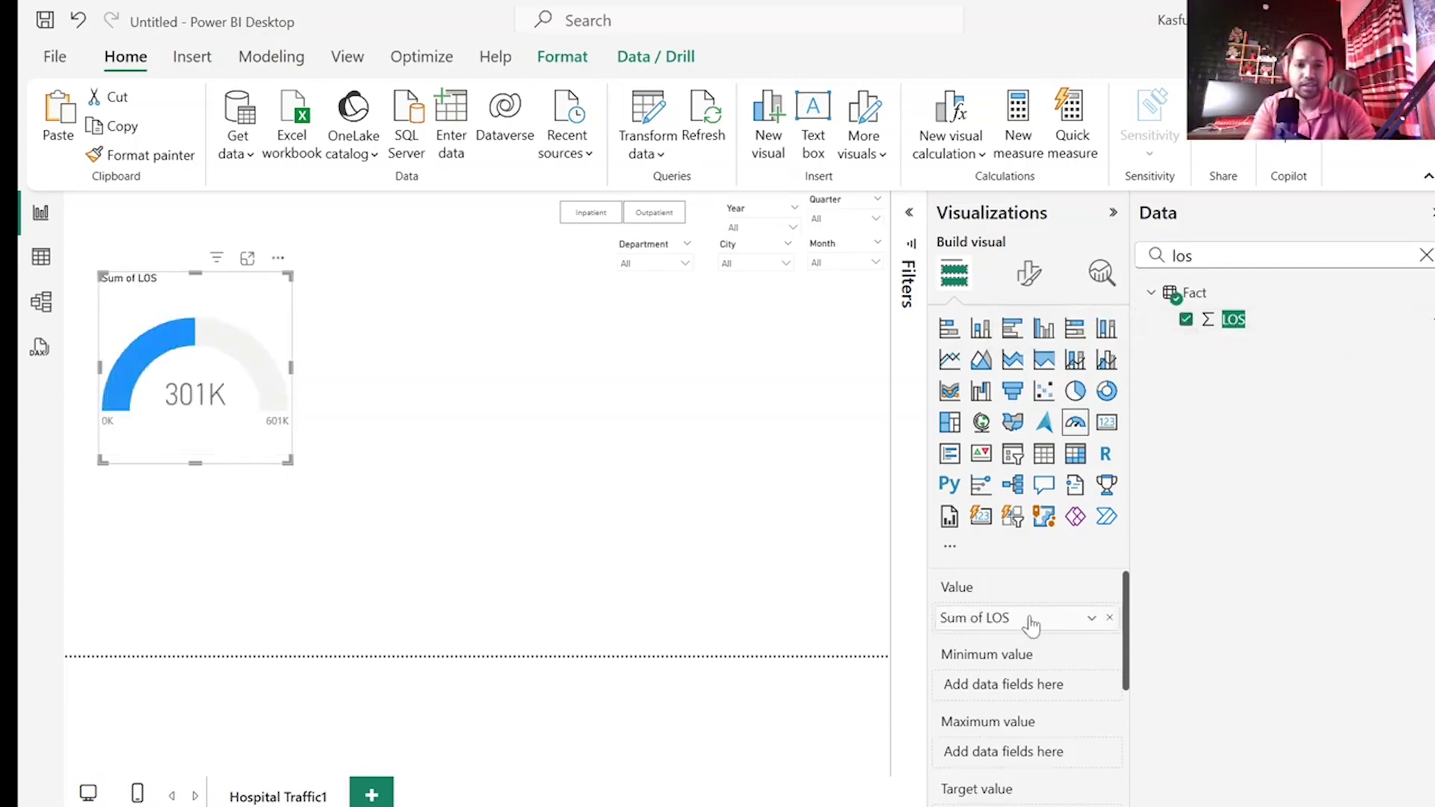
click(1091, 622)
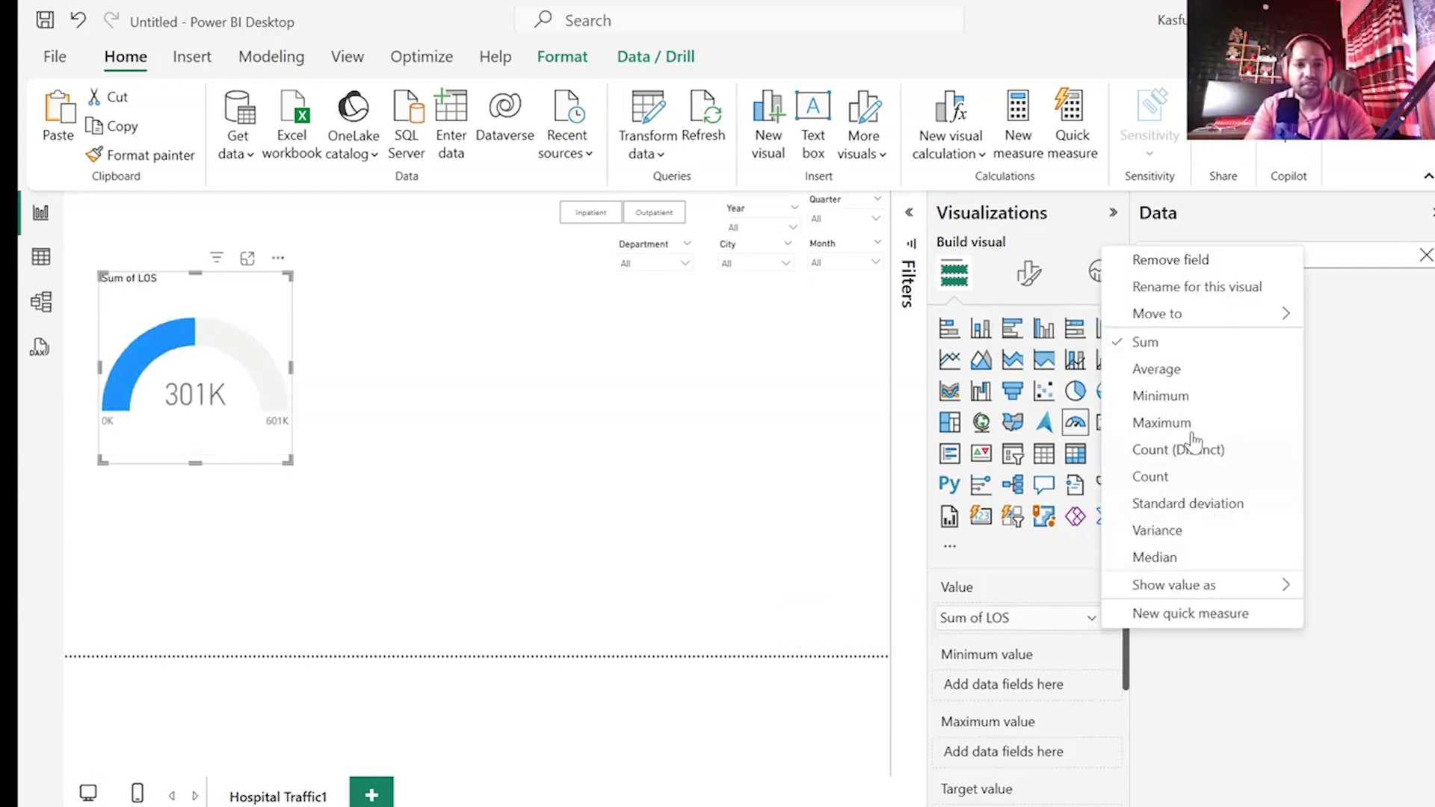
click(1201, 373)
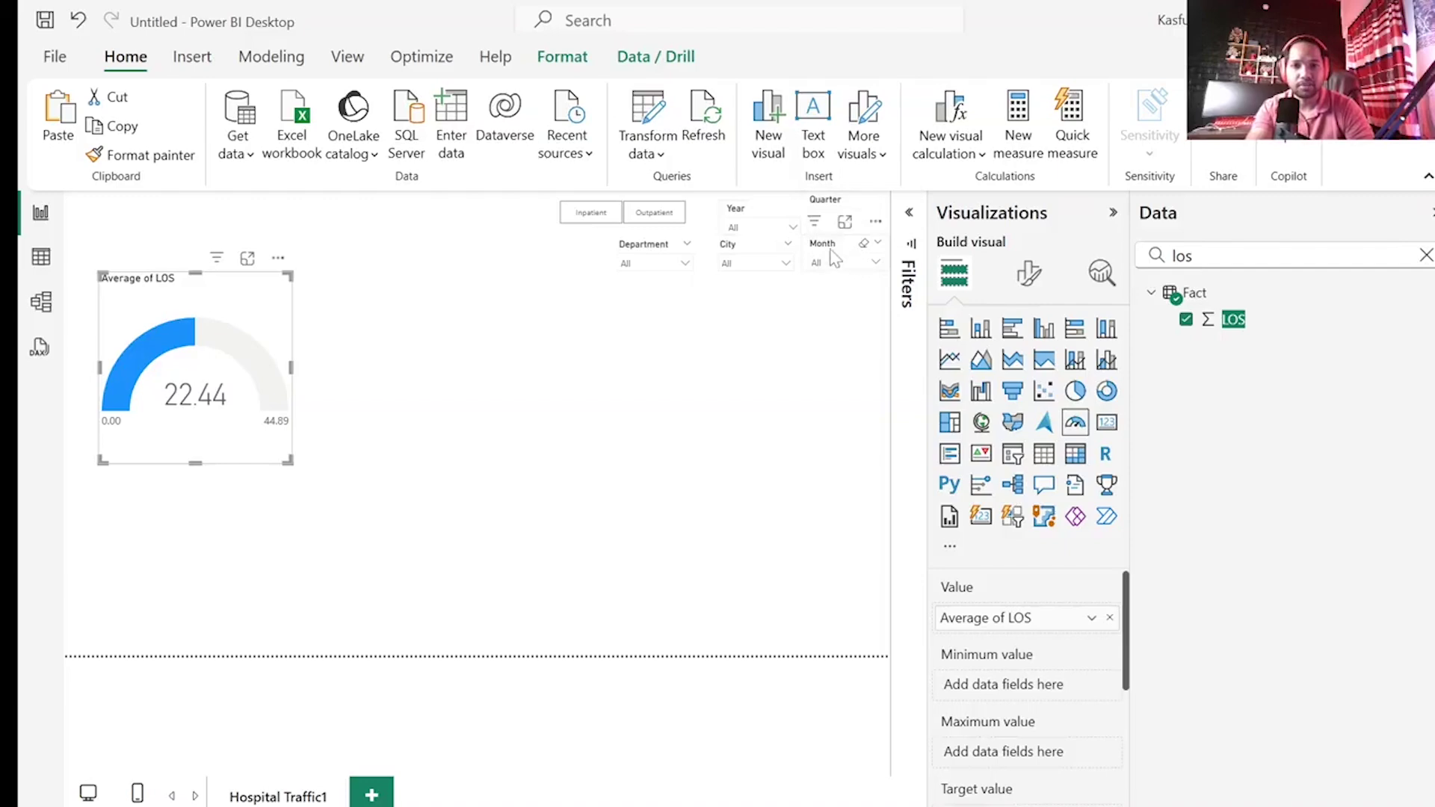
- Filter the page to Year 2022, trying March in the Month slicer and clearing that month selection again
click(770, 225)
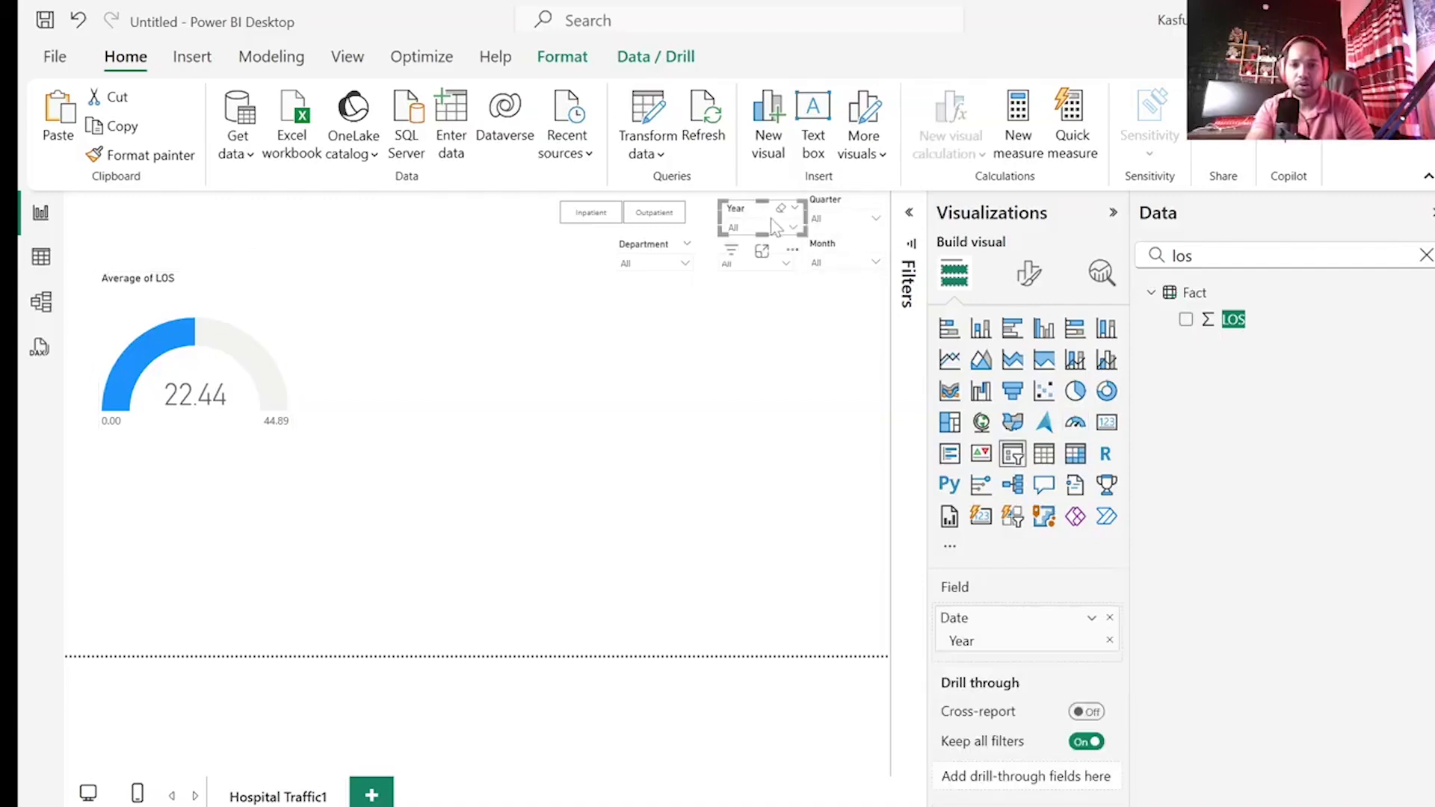
click(775, 228)
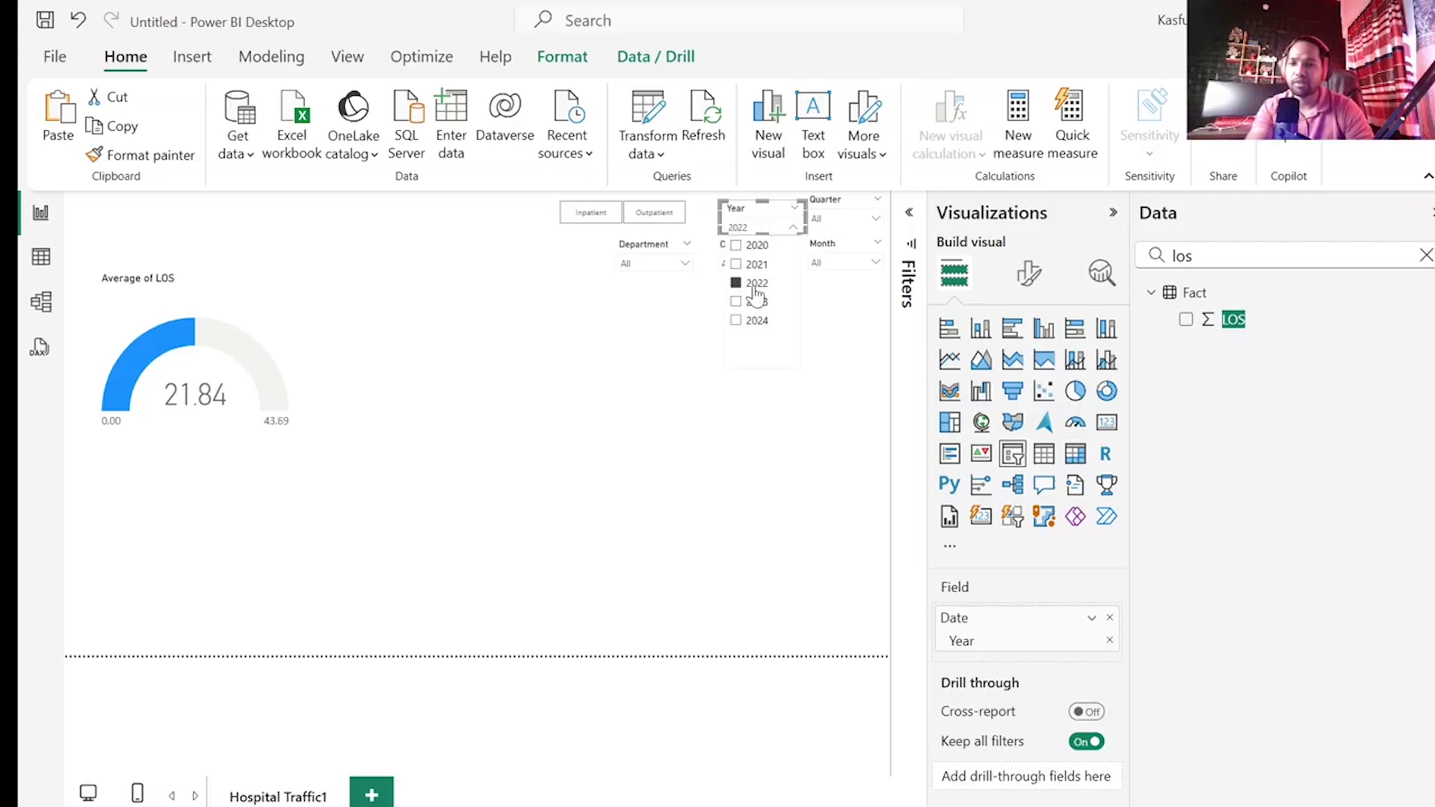
click(874, 262)
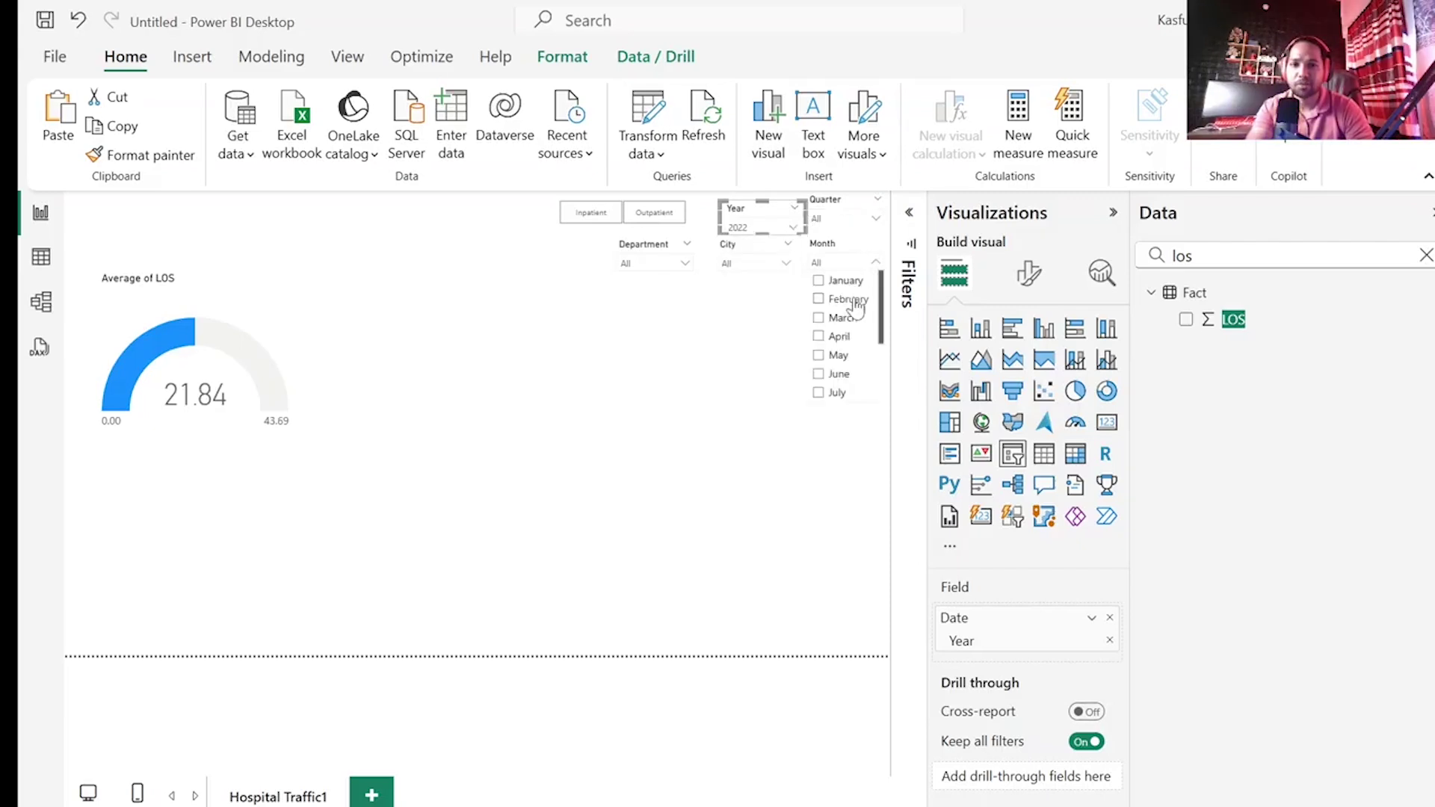
click(843, 319)
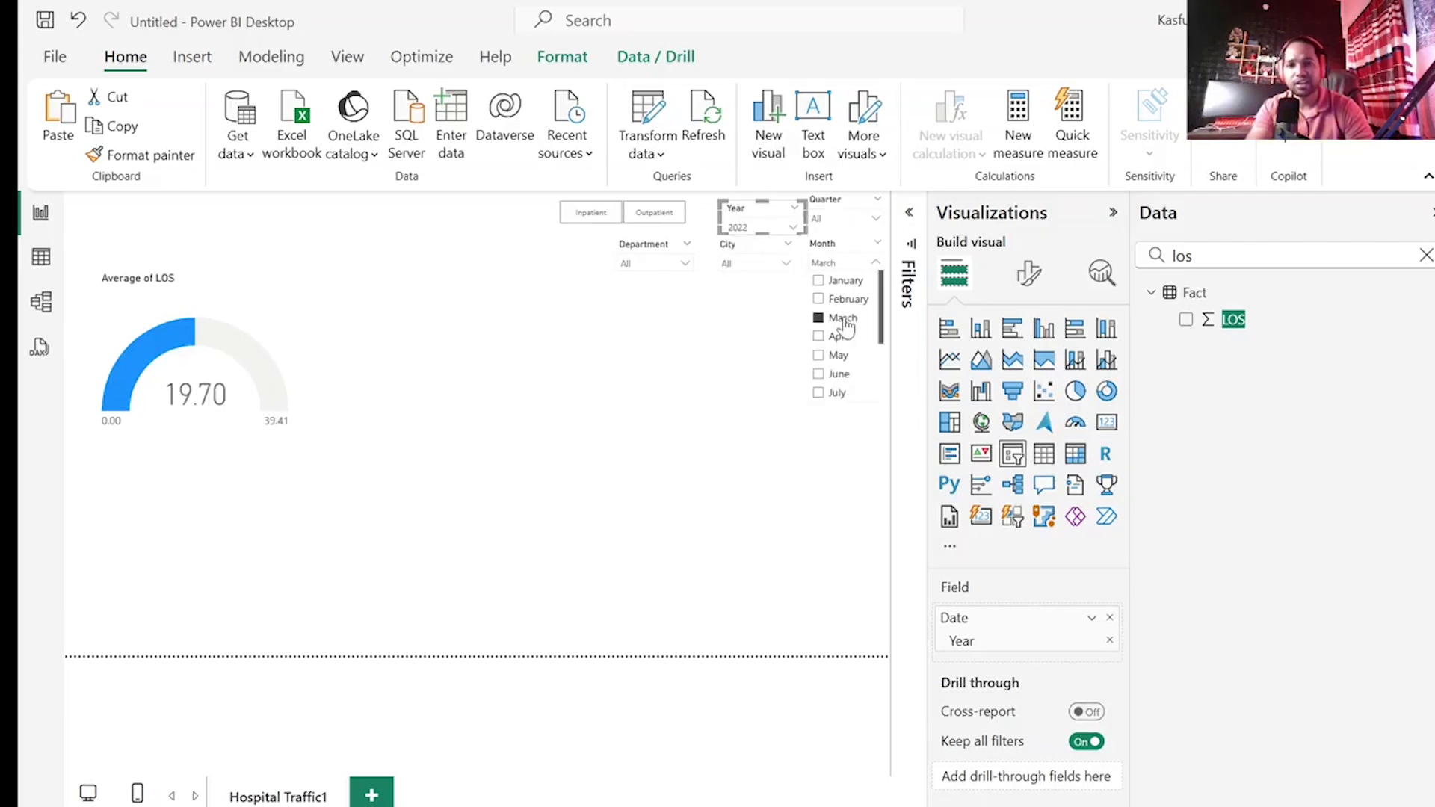
click(844, 320)
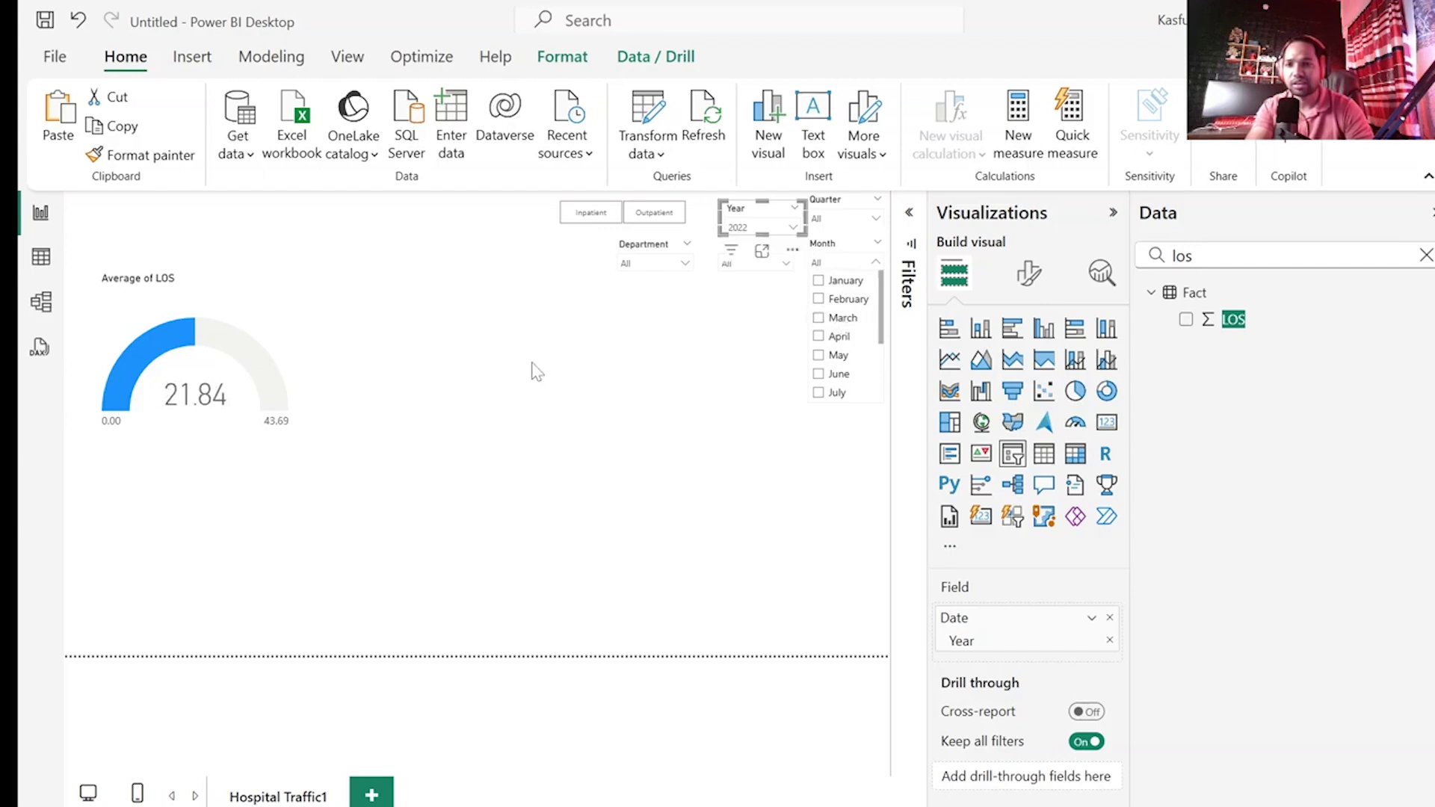
click(363, 513)
- Move the average LOS gauge to the page's left edge and reduce its height
click(282, 345)
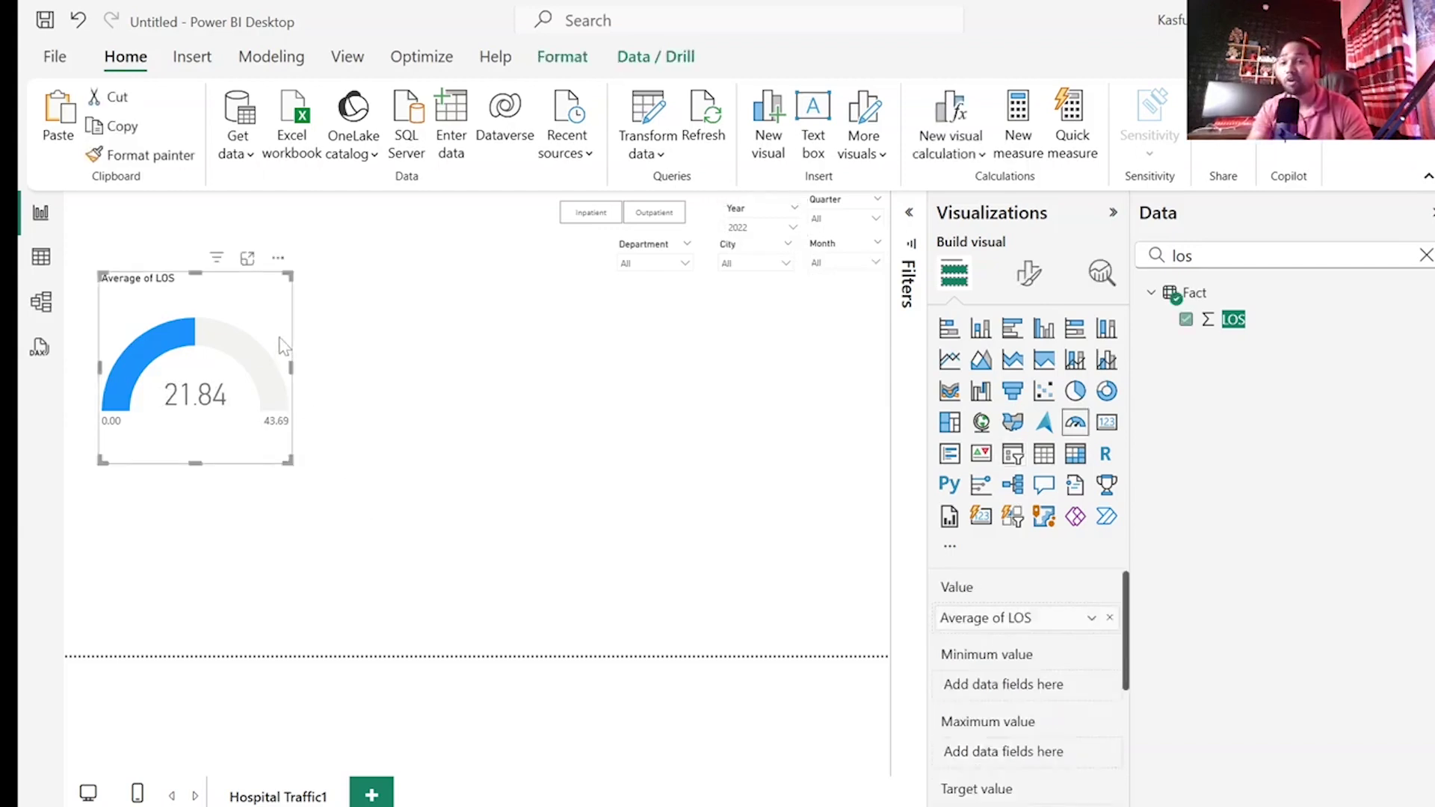
drag(283, 345, 243, 336)
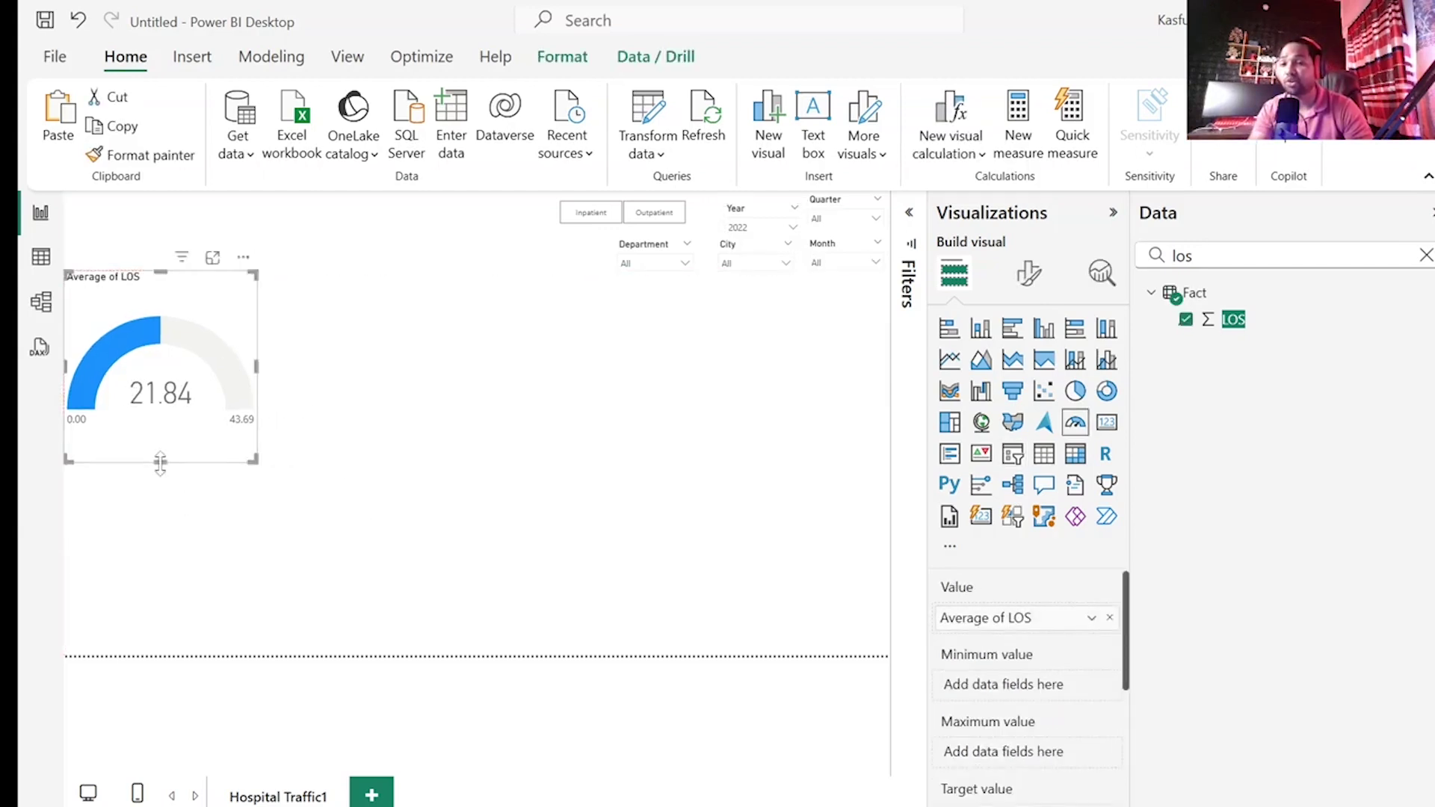
drag(159, 461, 162, 379)
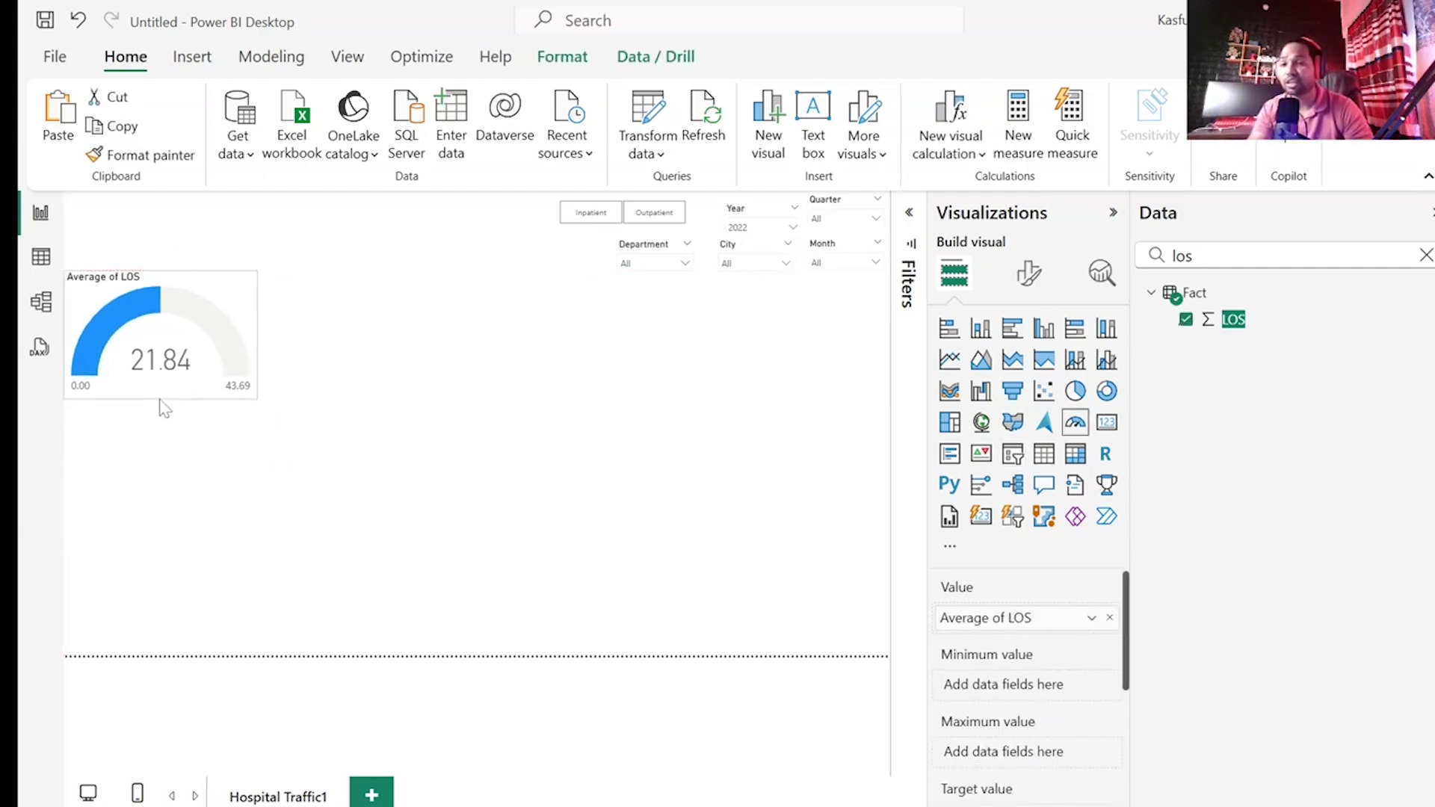
- Add a donut chart beneath the gauge and extend its height down to the dotted line near the page bottom
click(194, 485)
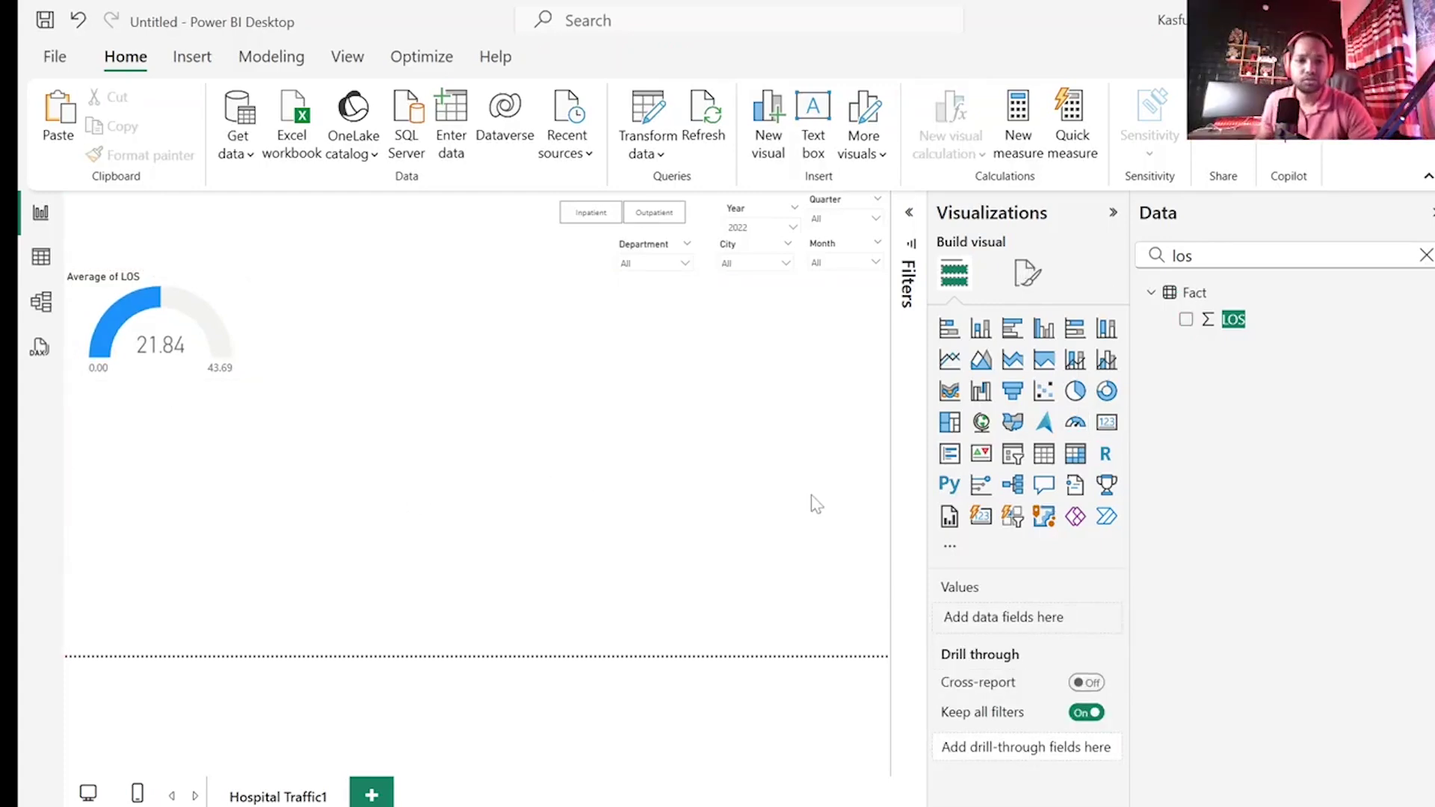
click(1107, 391)
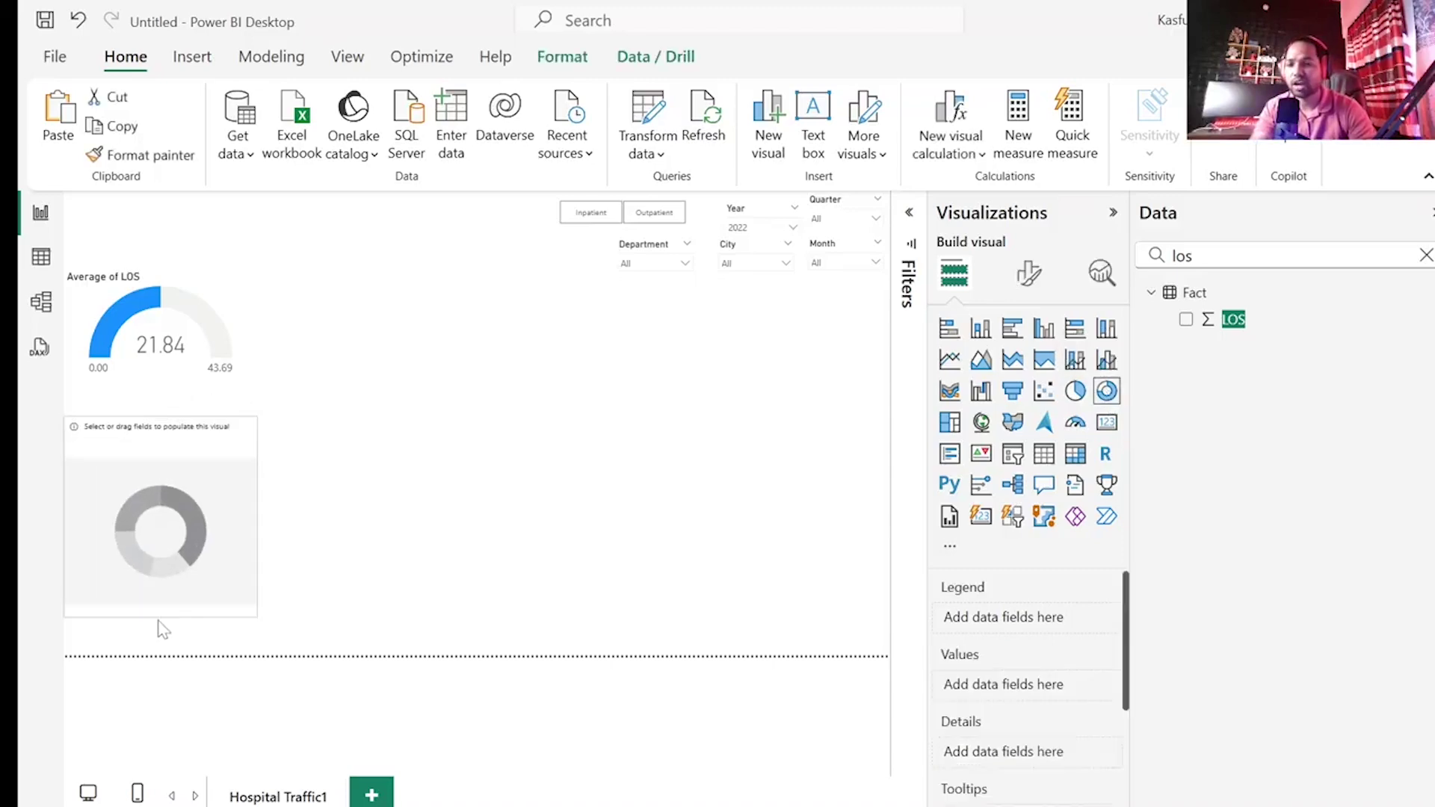
drag(163, 630, 160, 655)
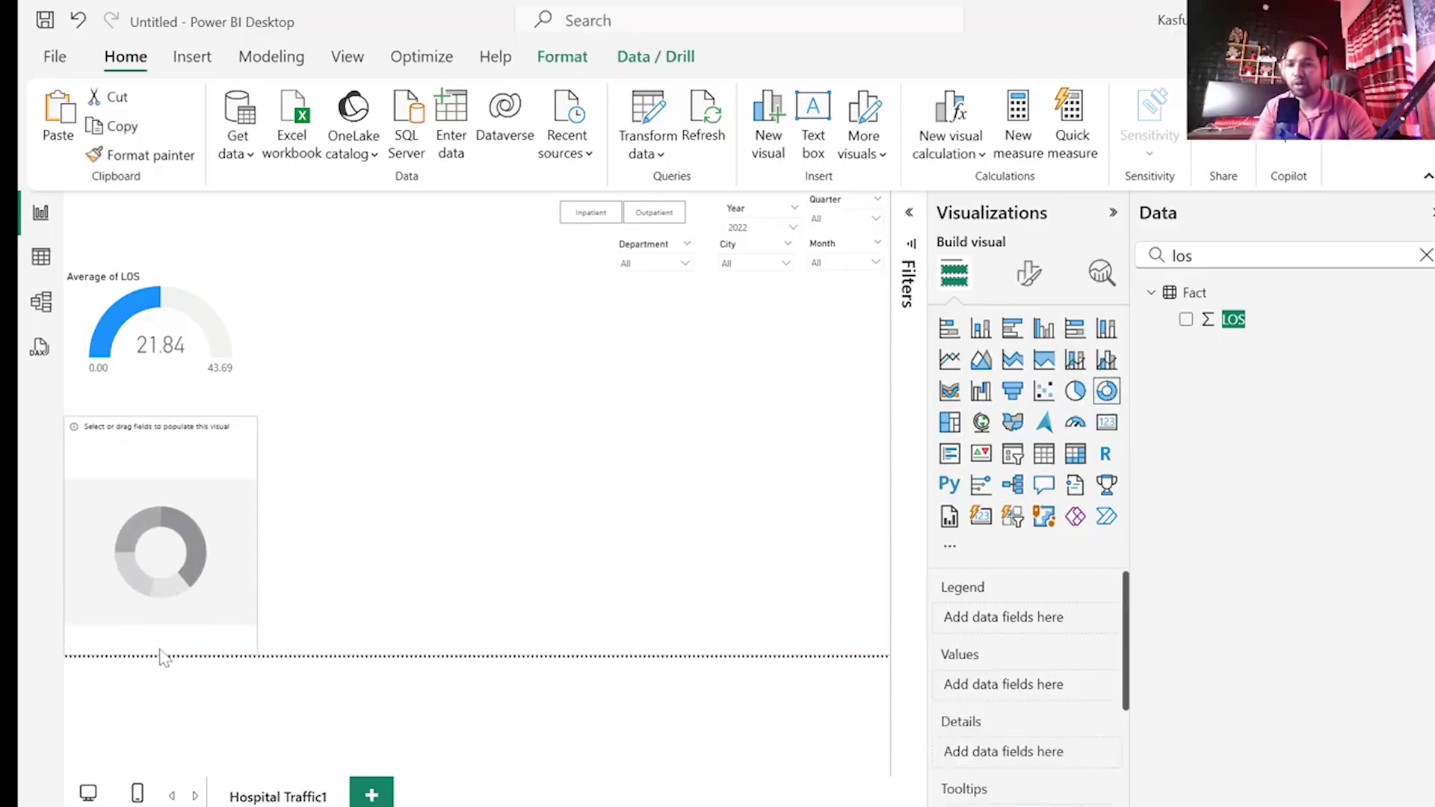
- Compare the gauge for Inpatient and Outpatient with the Volume slicer, leaving Inpatient selected
click(593, 218)
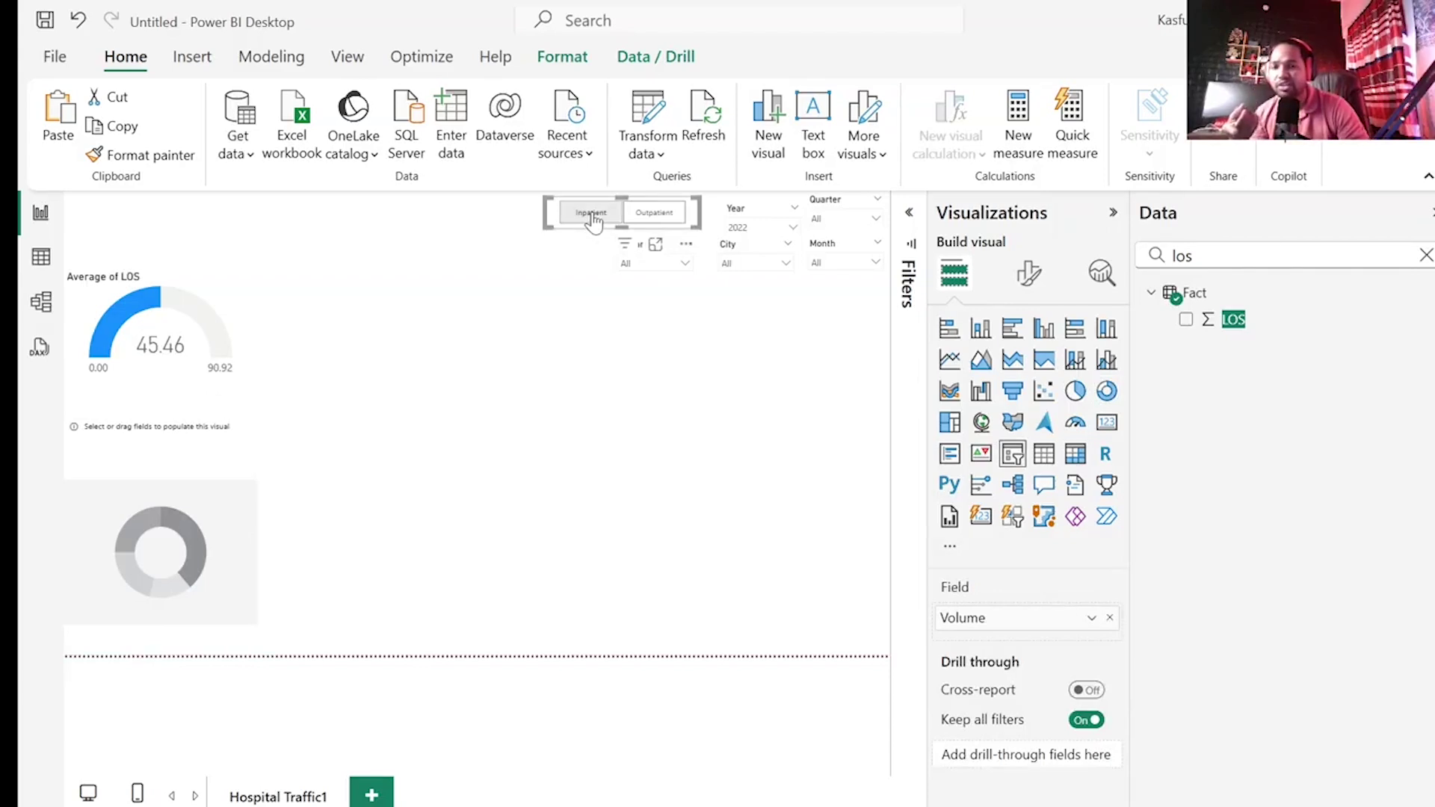
click(593, 218)
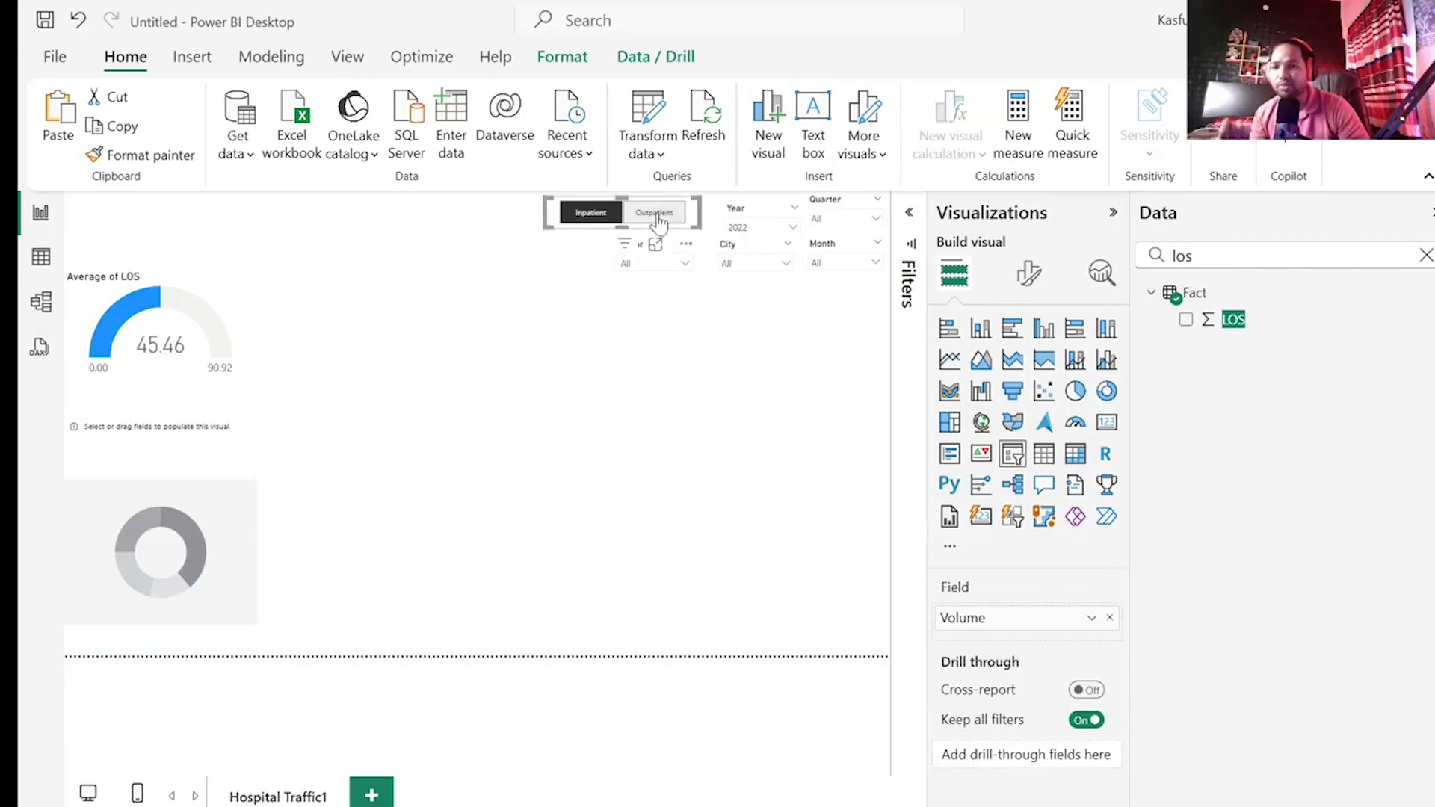
click(658, 218)
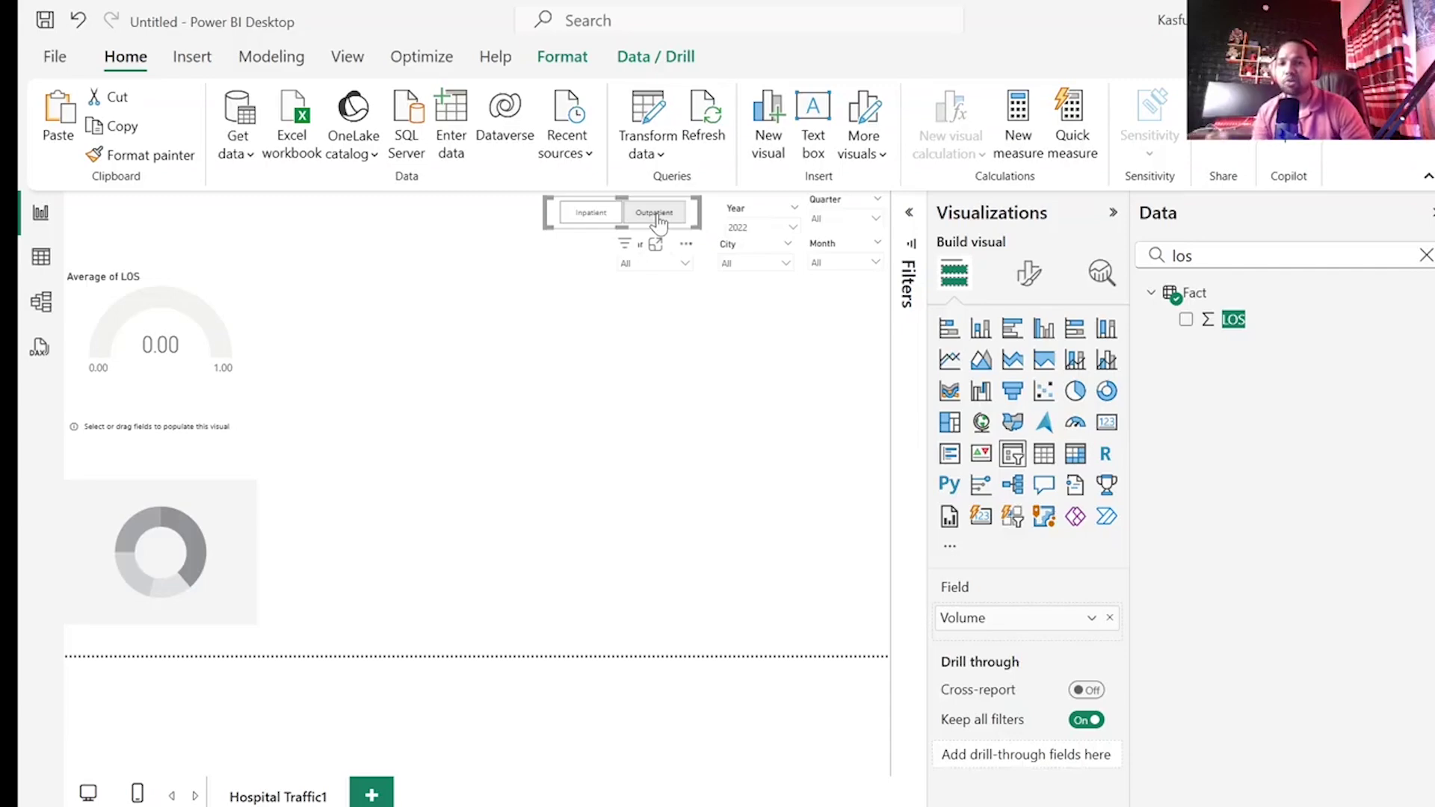
click(656, 217)
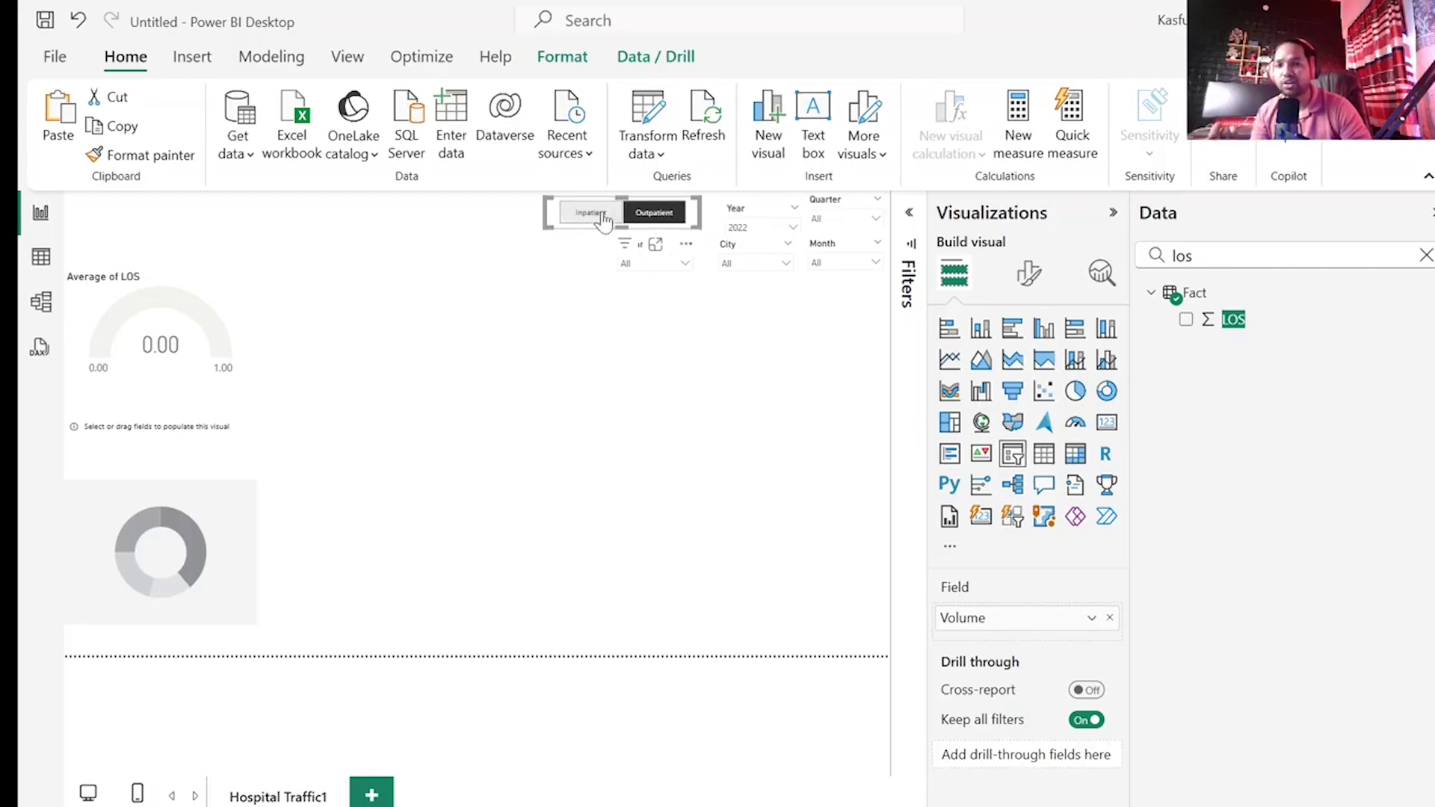
click(603, 218)
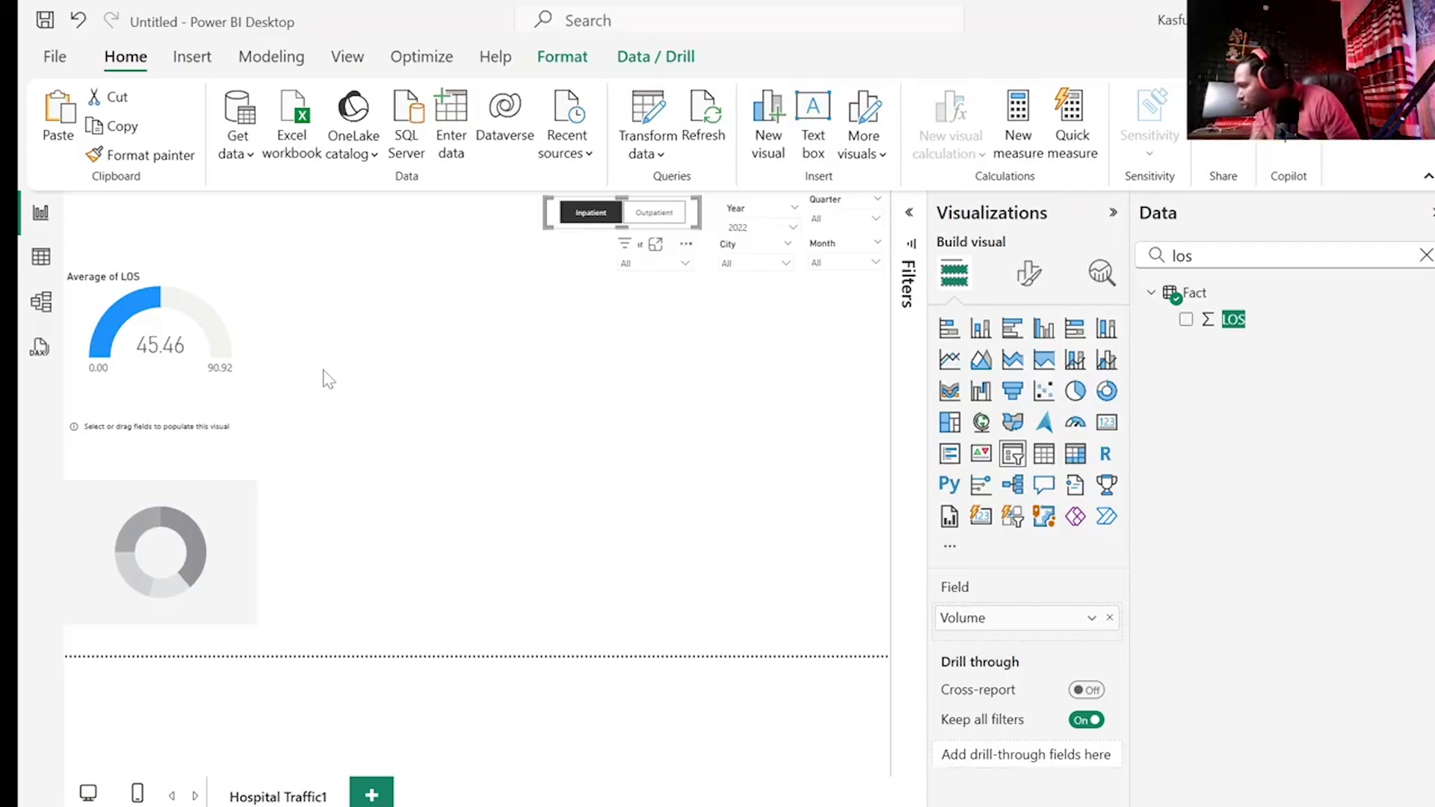
- Search the fields for "roo" and add Room_Type from Room_Dim as the donut chart's legend
click(1424, 261)
click(1424, 259)
text(roo)
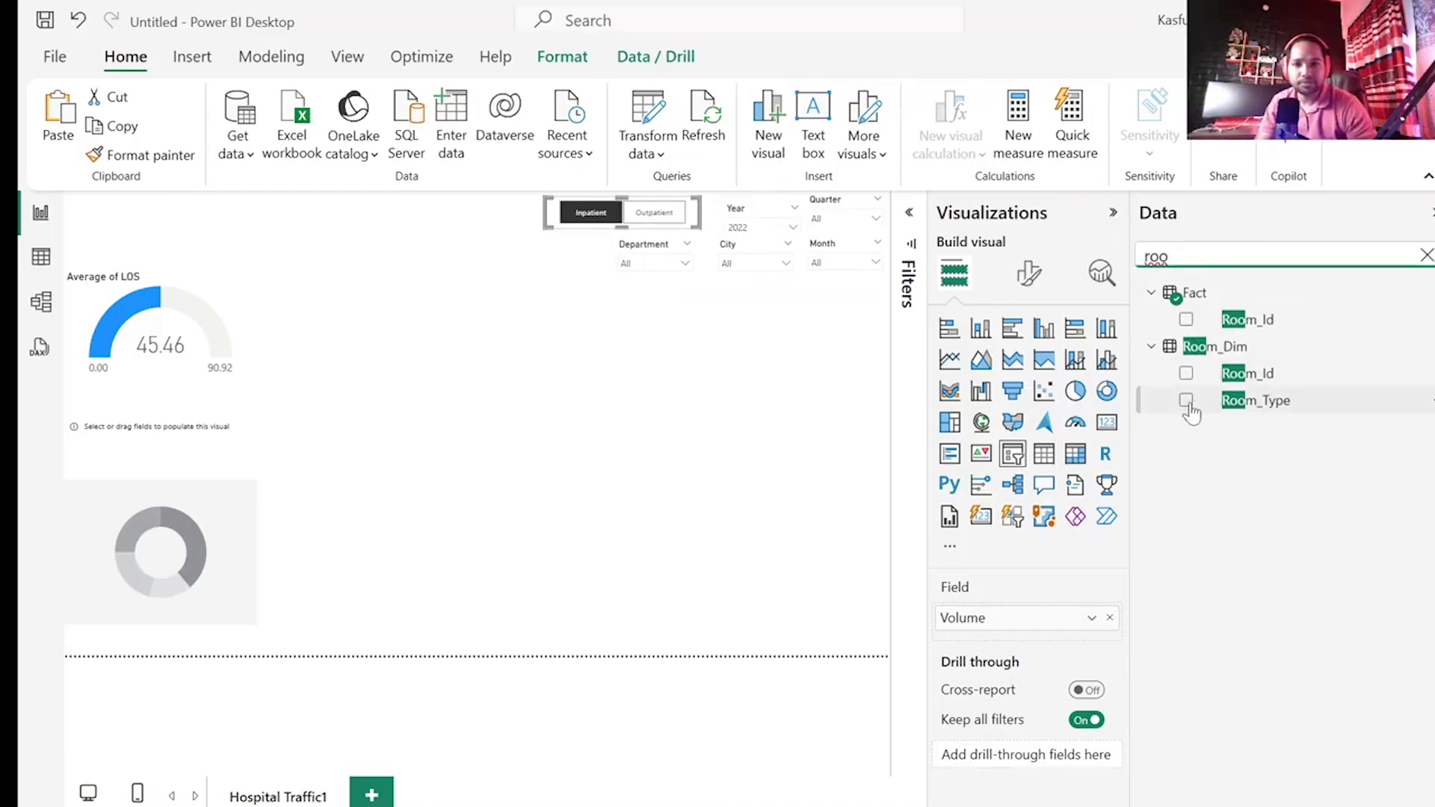
click(221, 532)
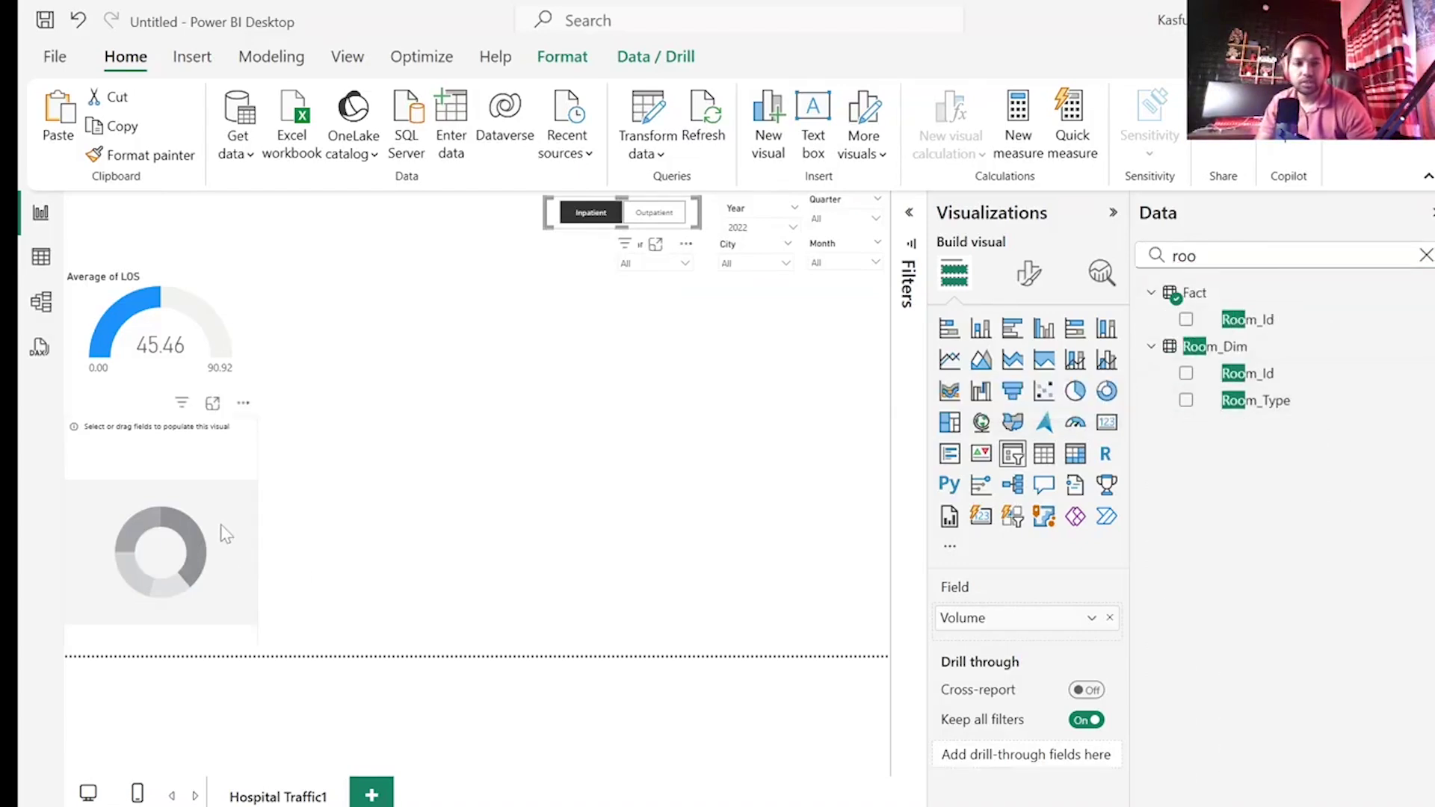
click(1186, 401)
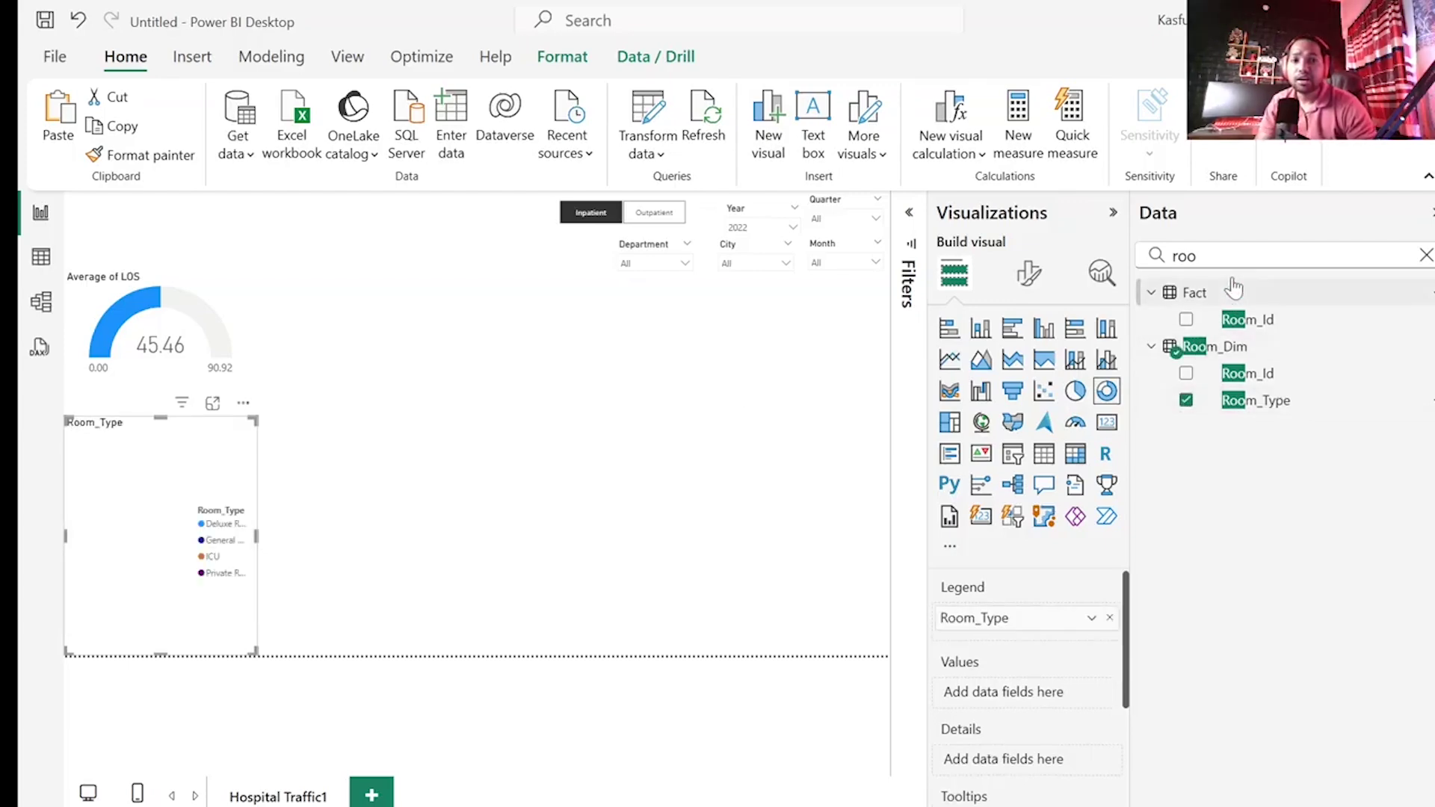
- Search the fields for "pat" and add Patient_ID from the Fact table to the donut chart as its values
click(1168, 256)
key(ctrl+a)
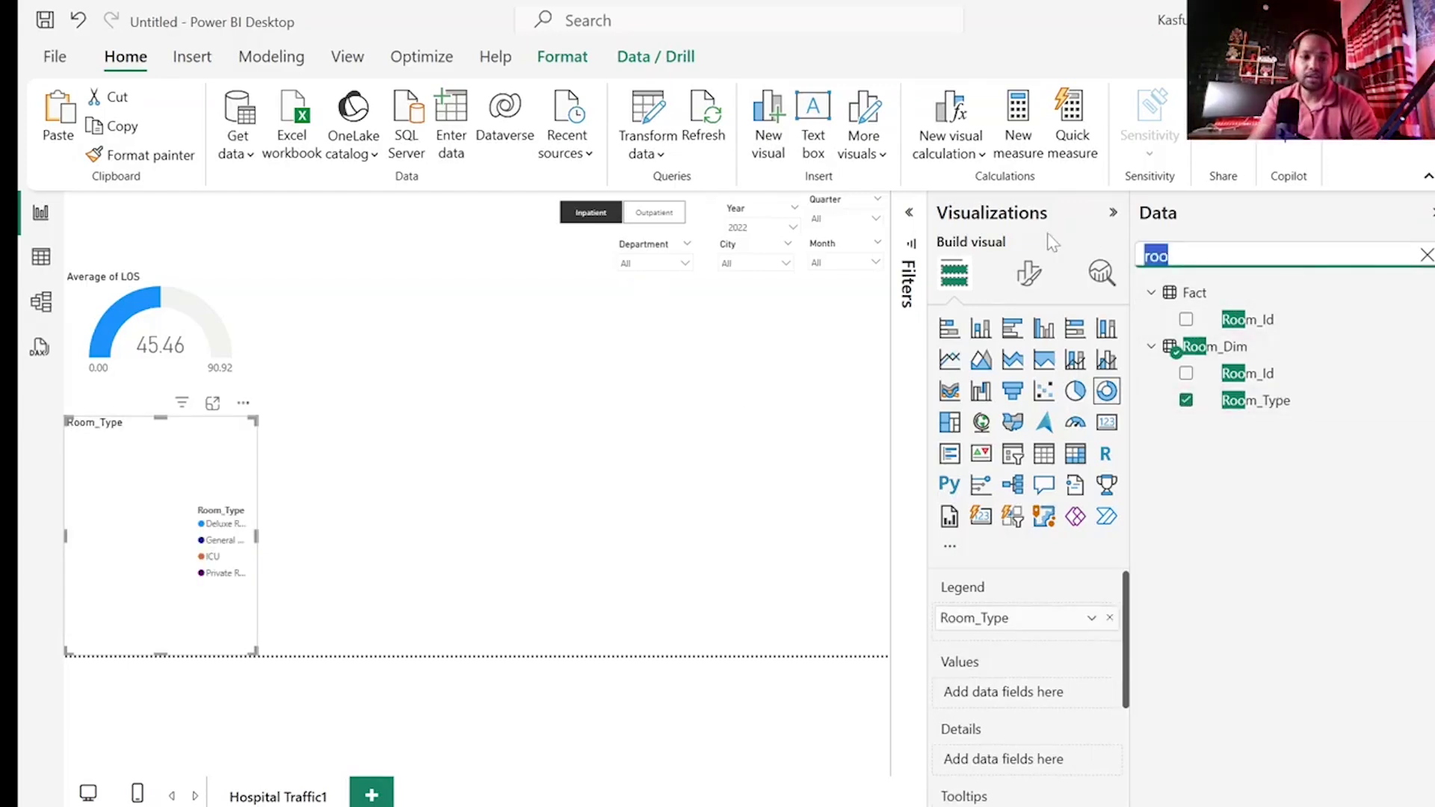
key(BackSpace)
text(pat)
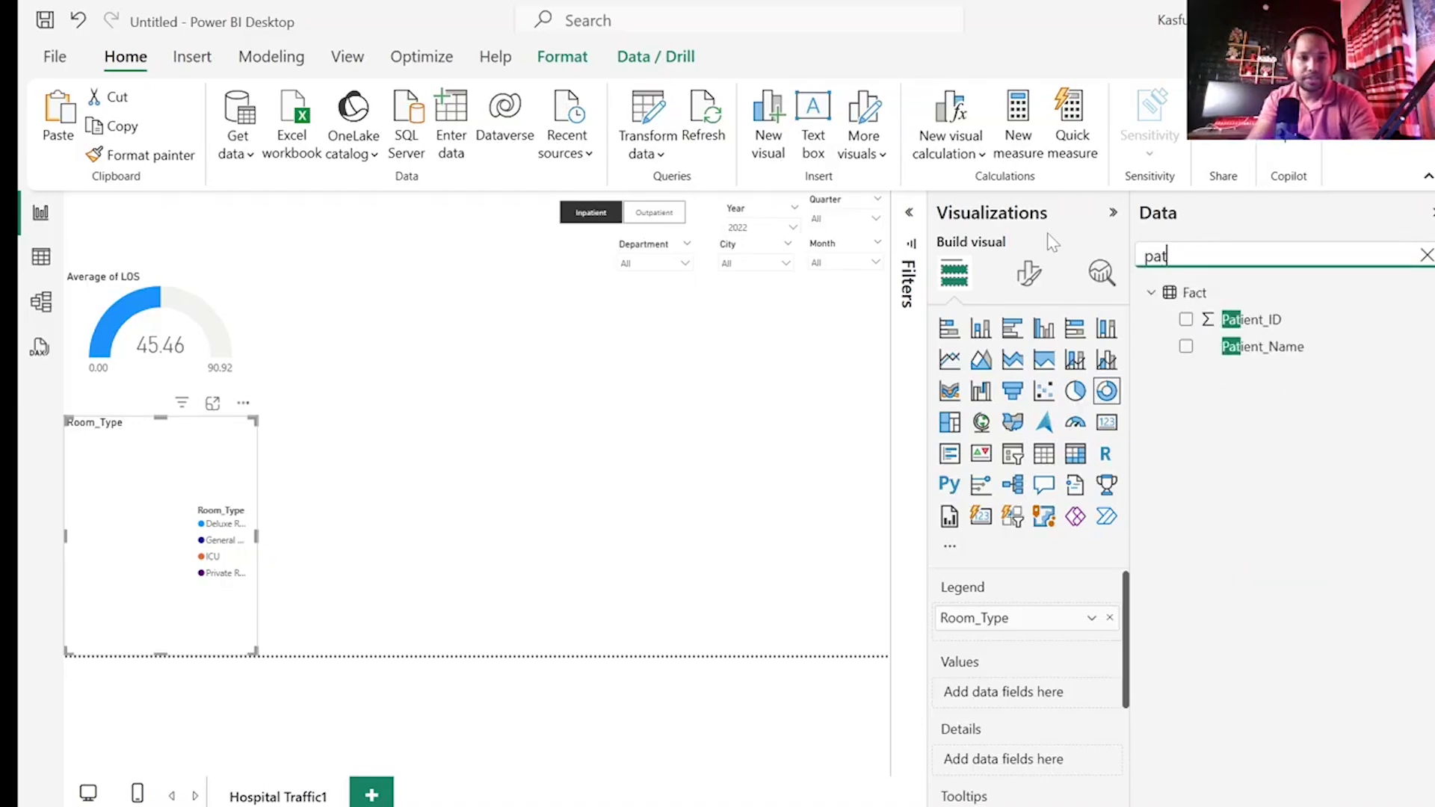
click(1186, 320)
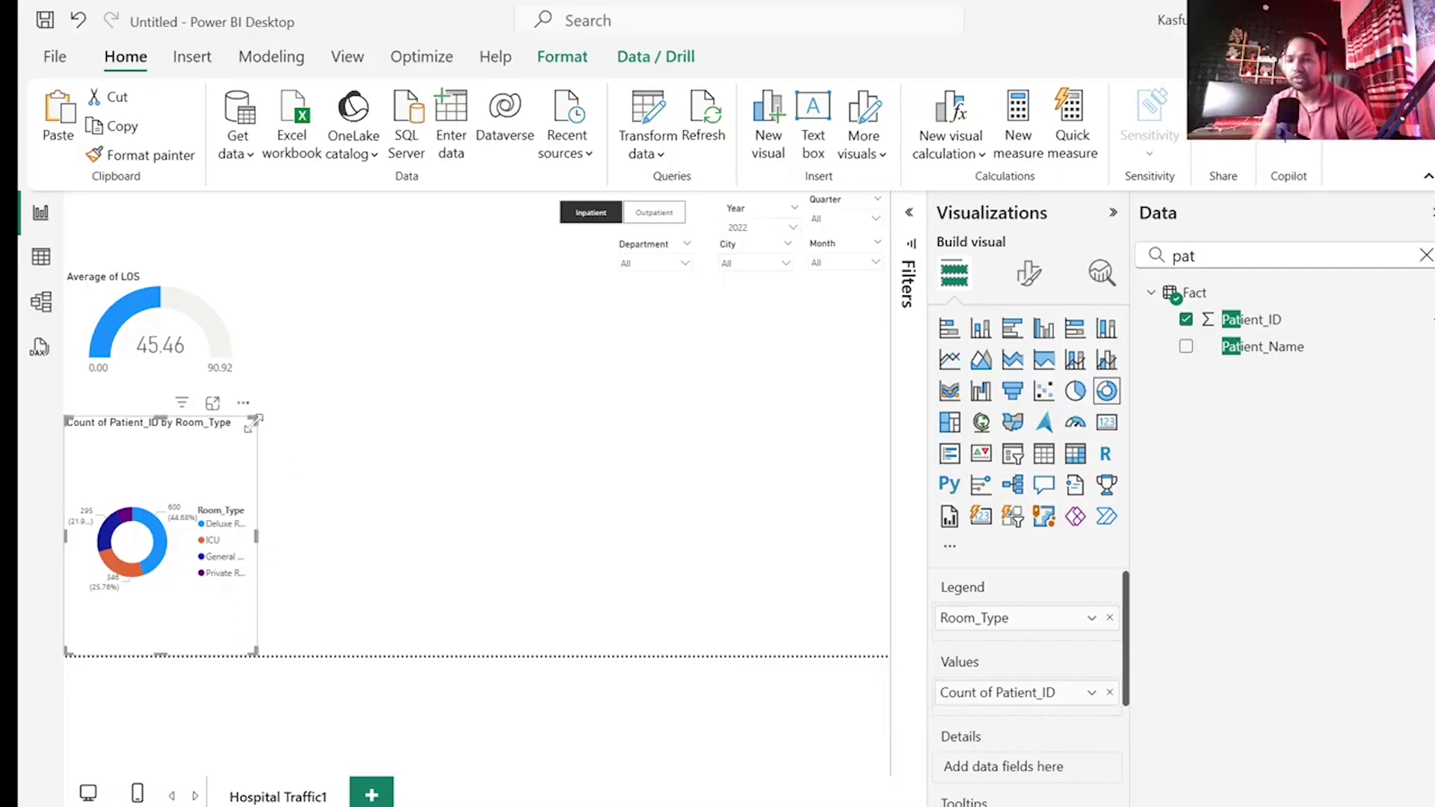
- Enlarge the donut chart to examine its room-type slices and shrink it back to fit beneath the gauge
drag(254, 421, 499, 274)
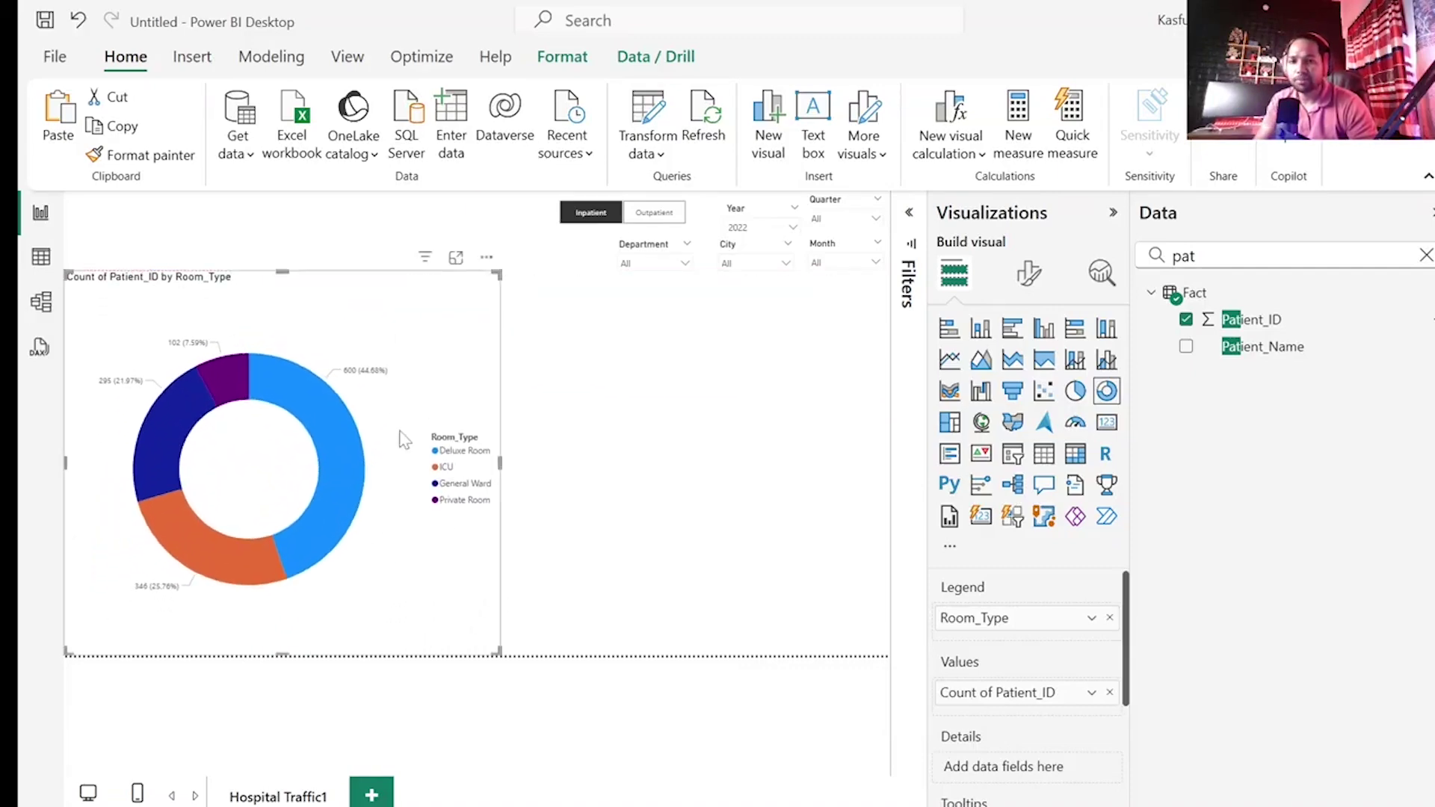
mouse_move(344, 487)
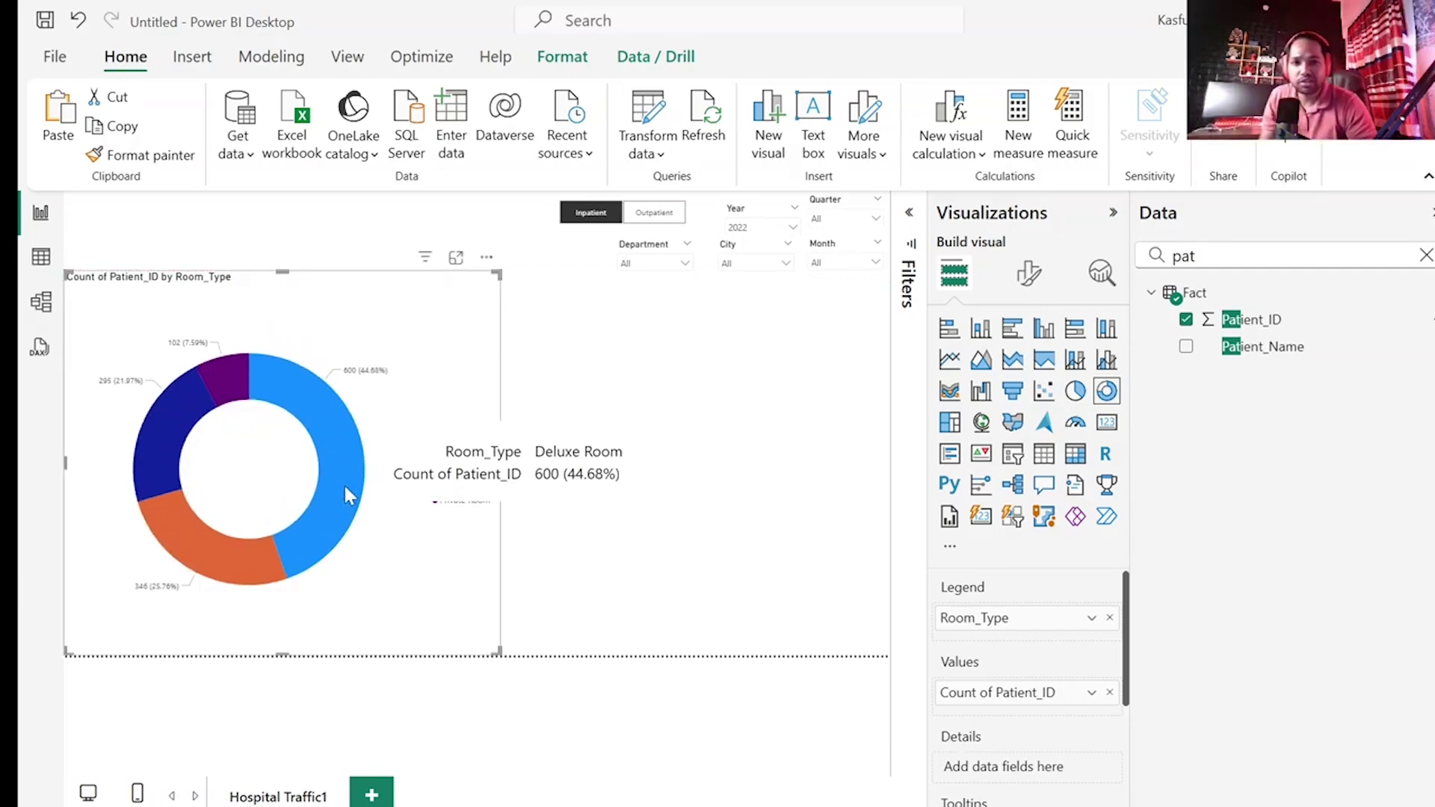
mouse_move(198, 574)
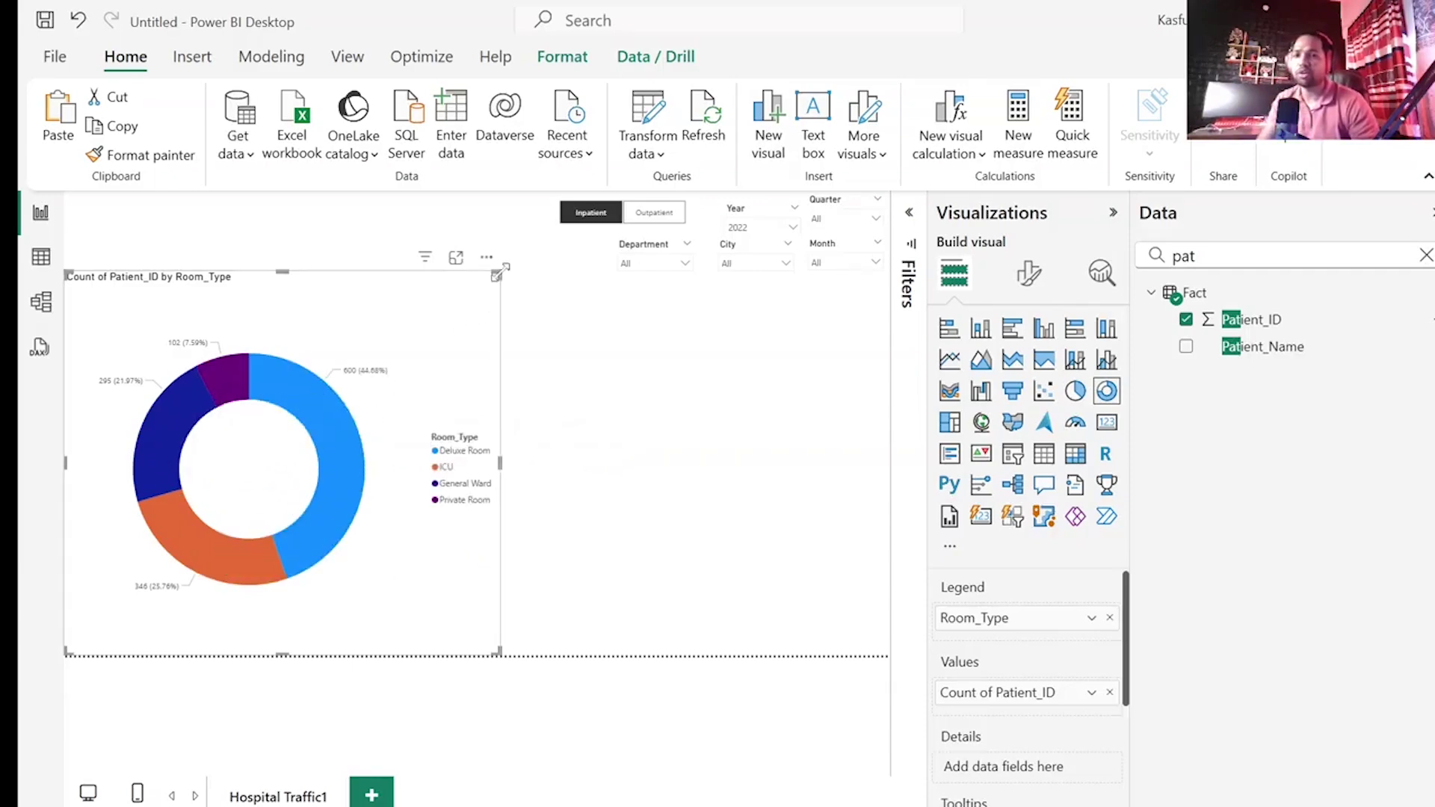
drag(496, 275, 267, 407)
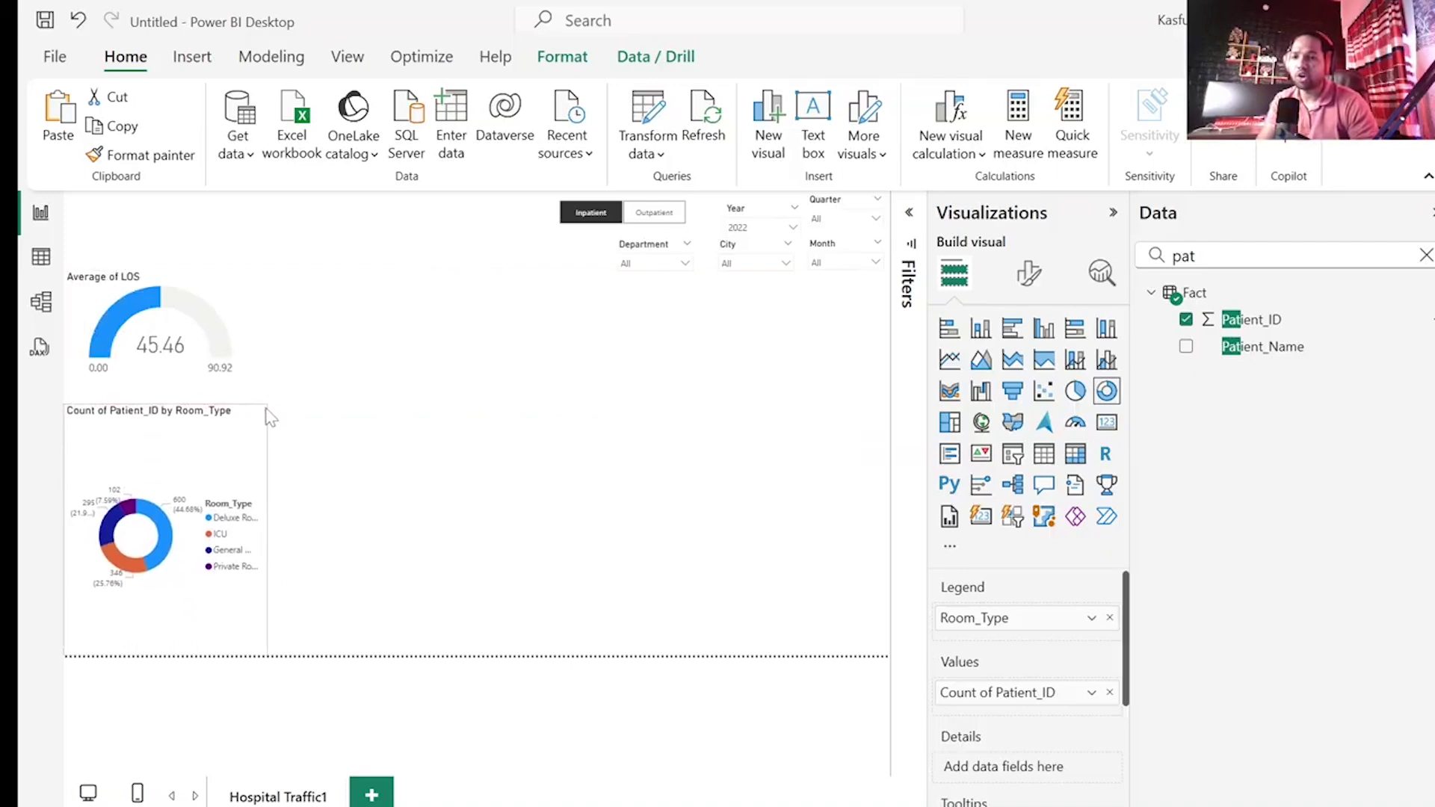
- Clear the Inpatient selection to check the General Ward patient count in the donut chart, and select Inpatient again
click(578, 217)
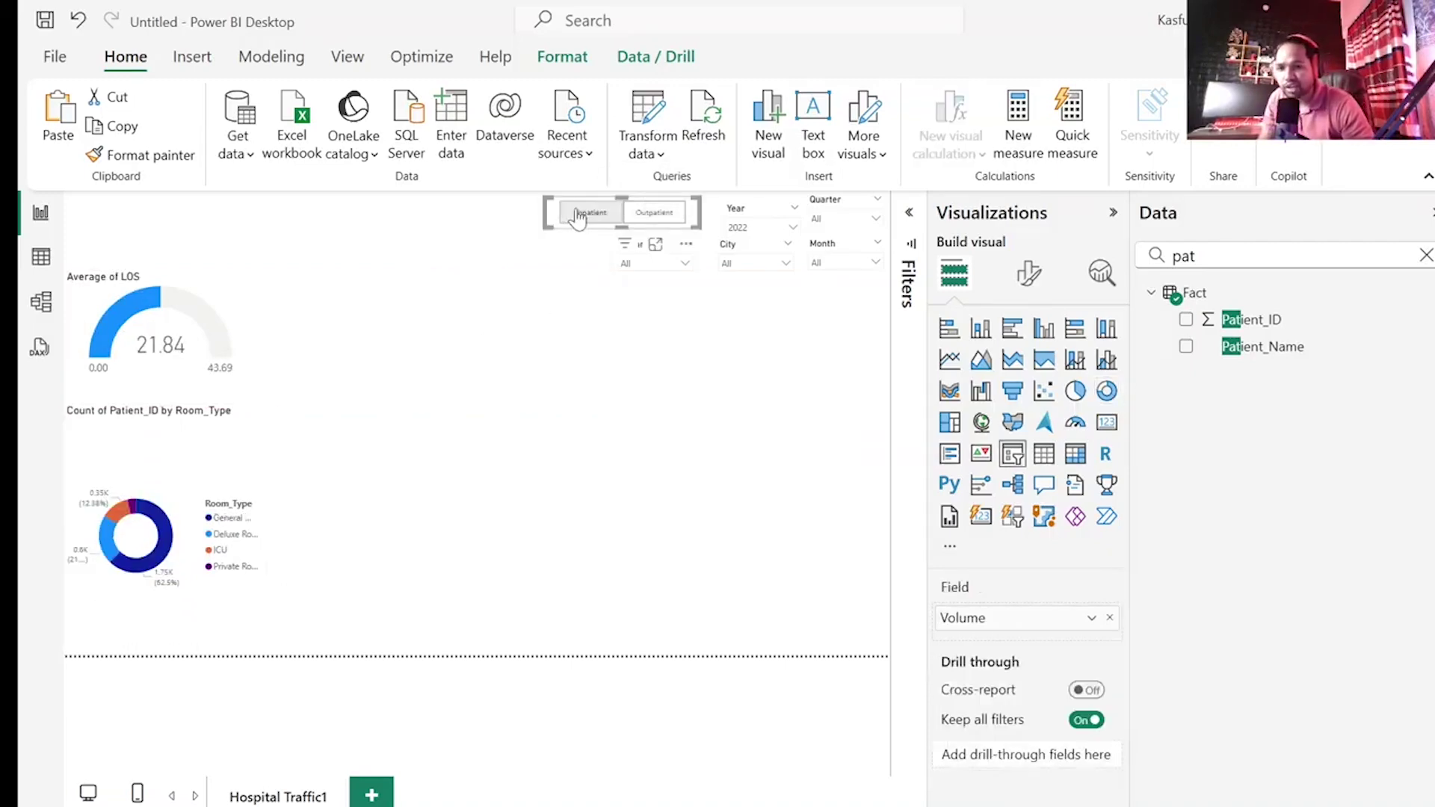
mouse_move(167, 536)
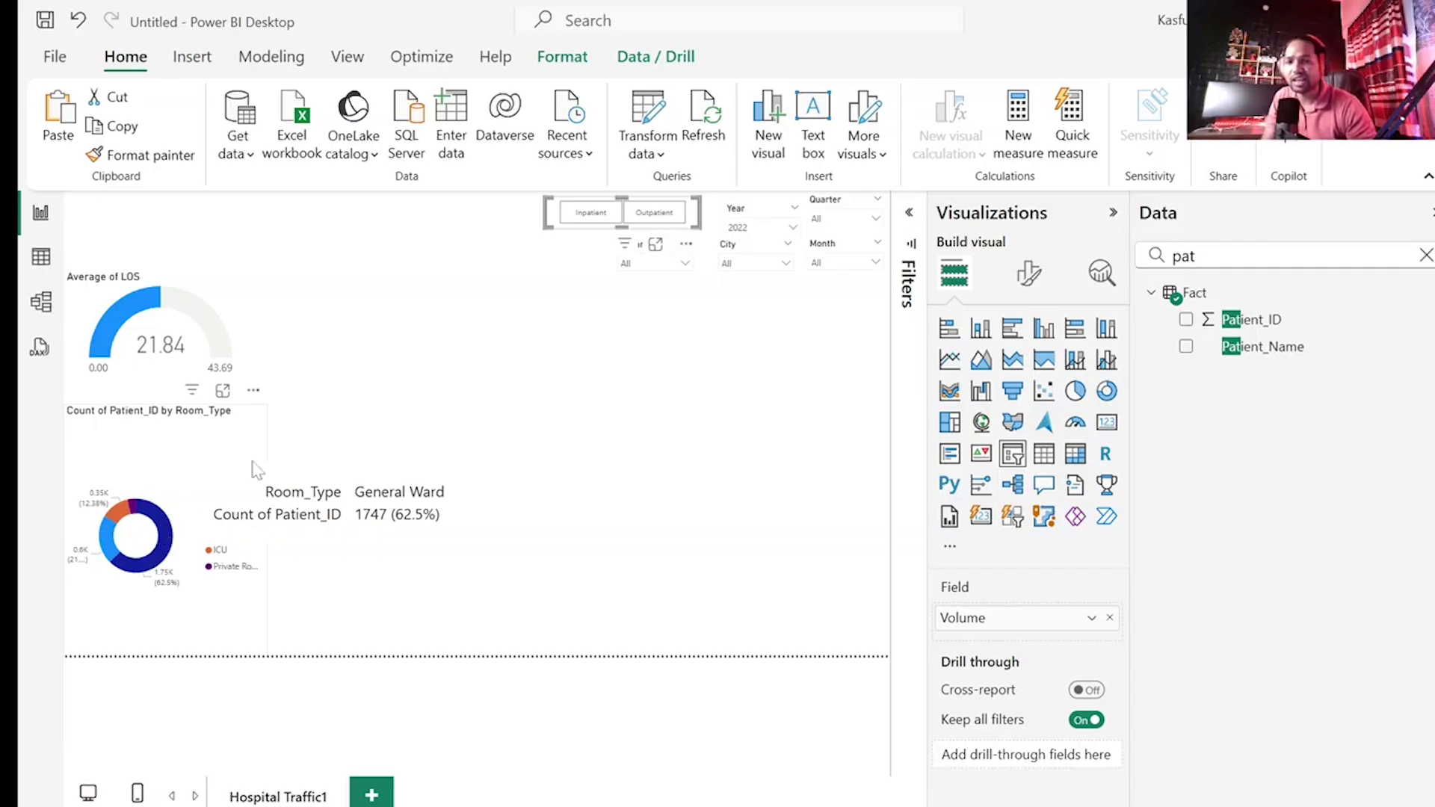
click(594, 216)
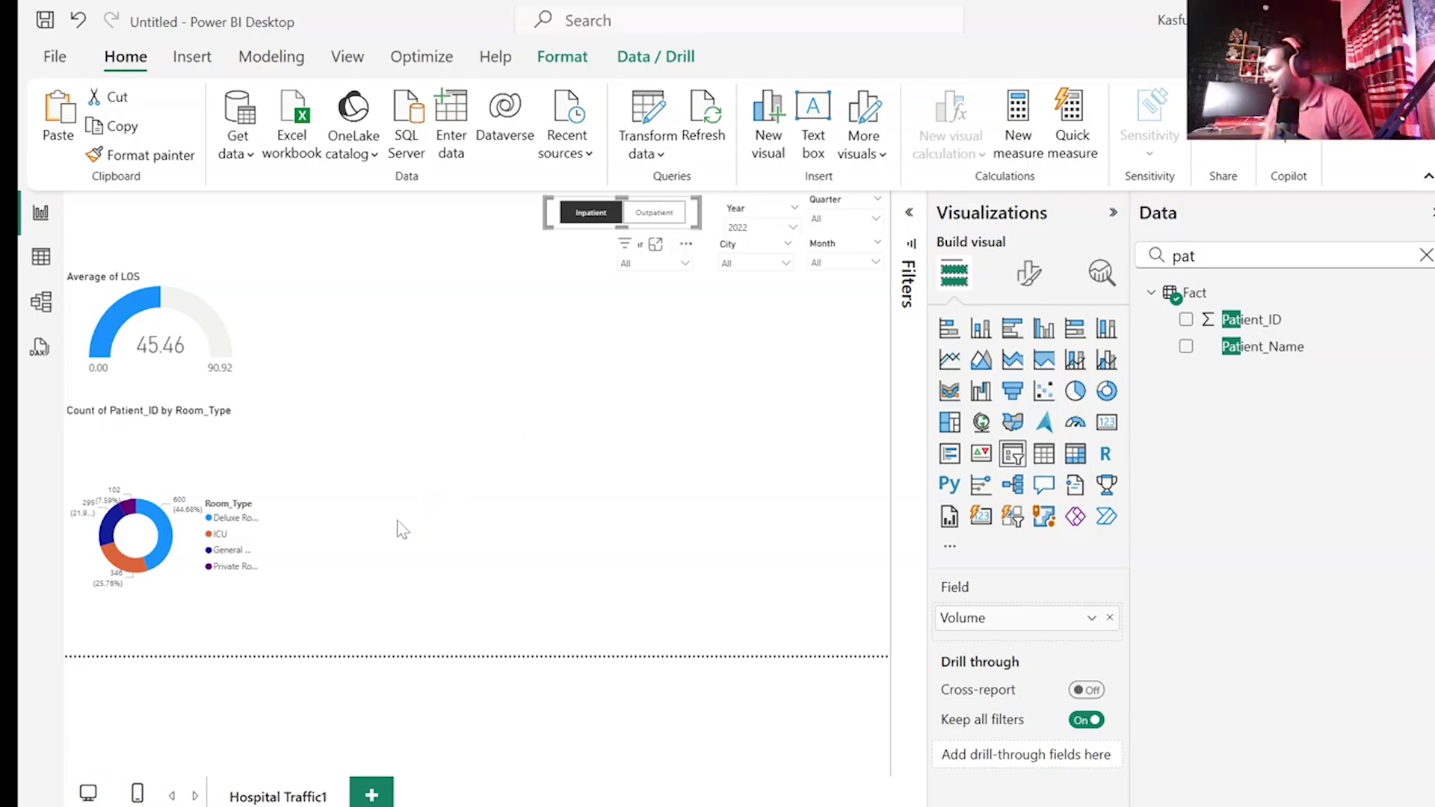
- Add a clustered column chart with Blood Group from Blood Group_Dim on the X-axis and move it beside the donut chart
click(496, 557)
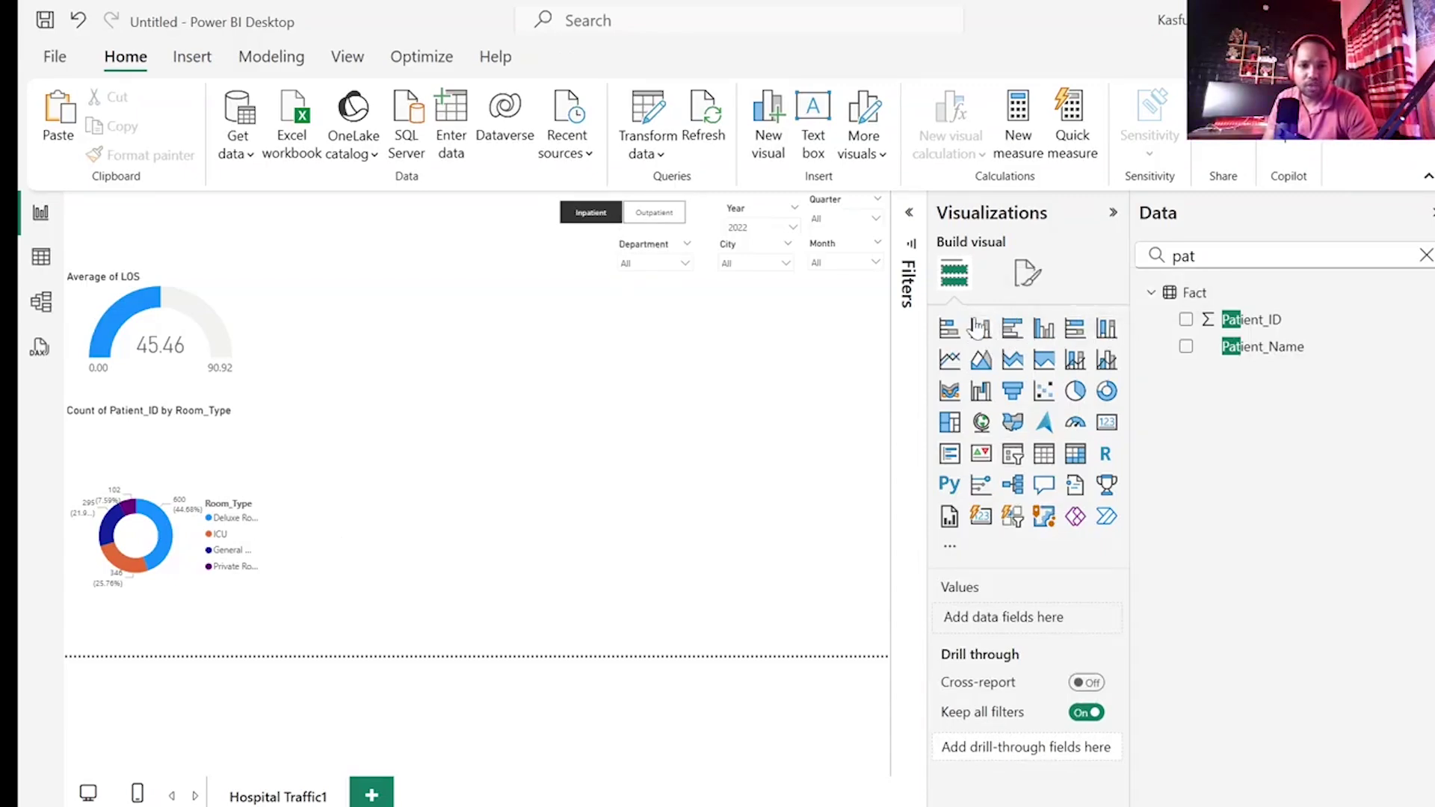
click(1041, 329)
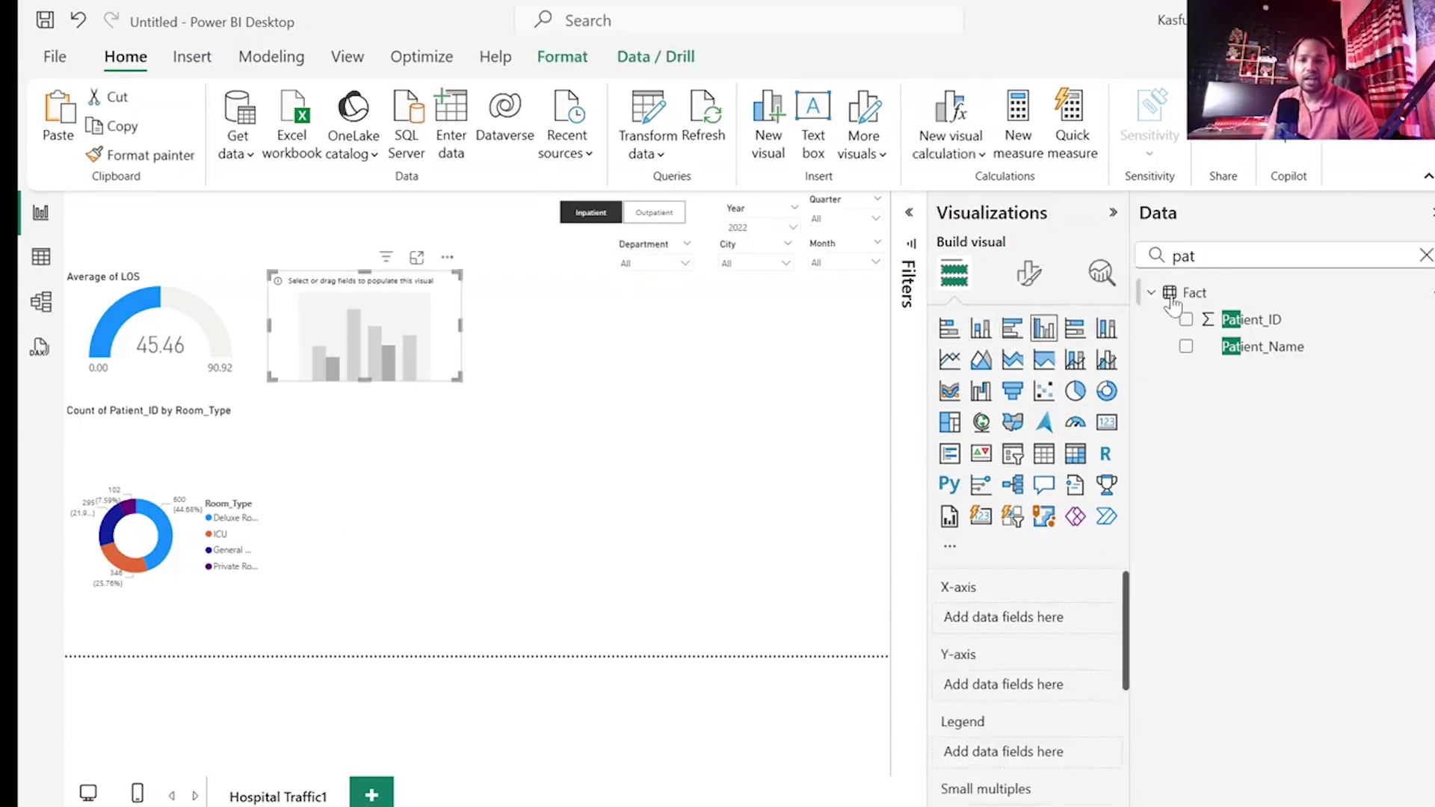
key(BackSpace)
key(BackSpace)
key(BackSpace)
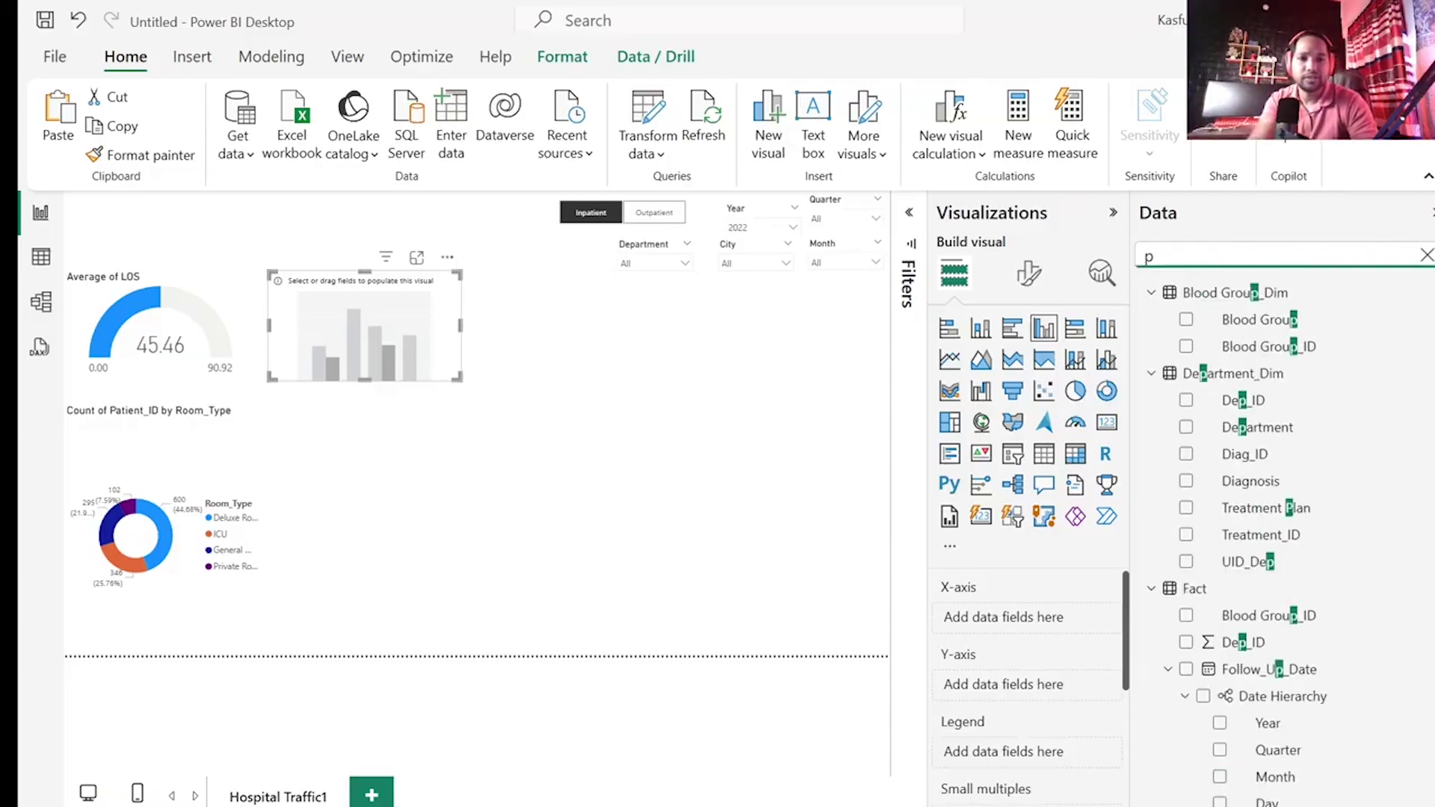
text(bloo)
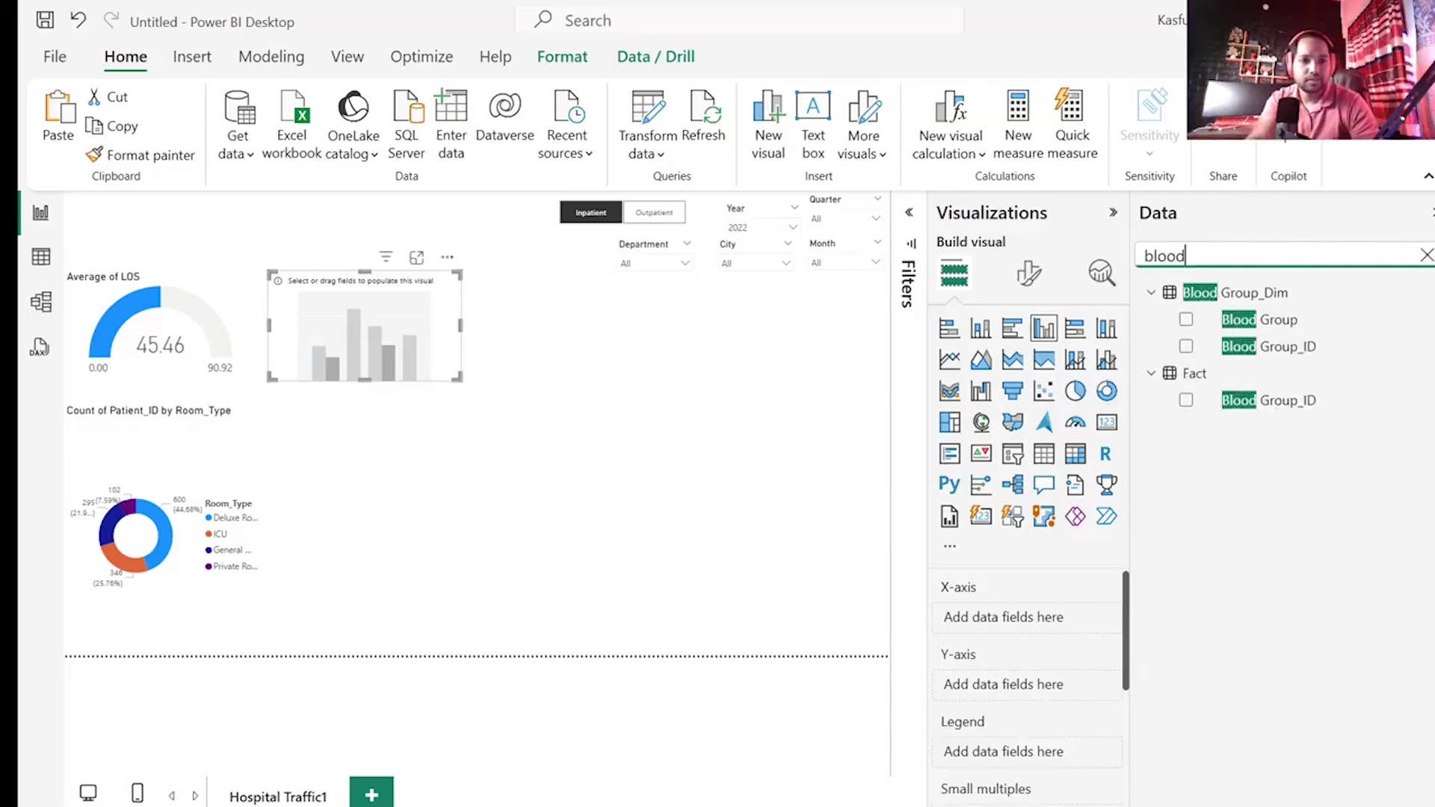
text(d)
click(1186, 320)
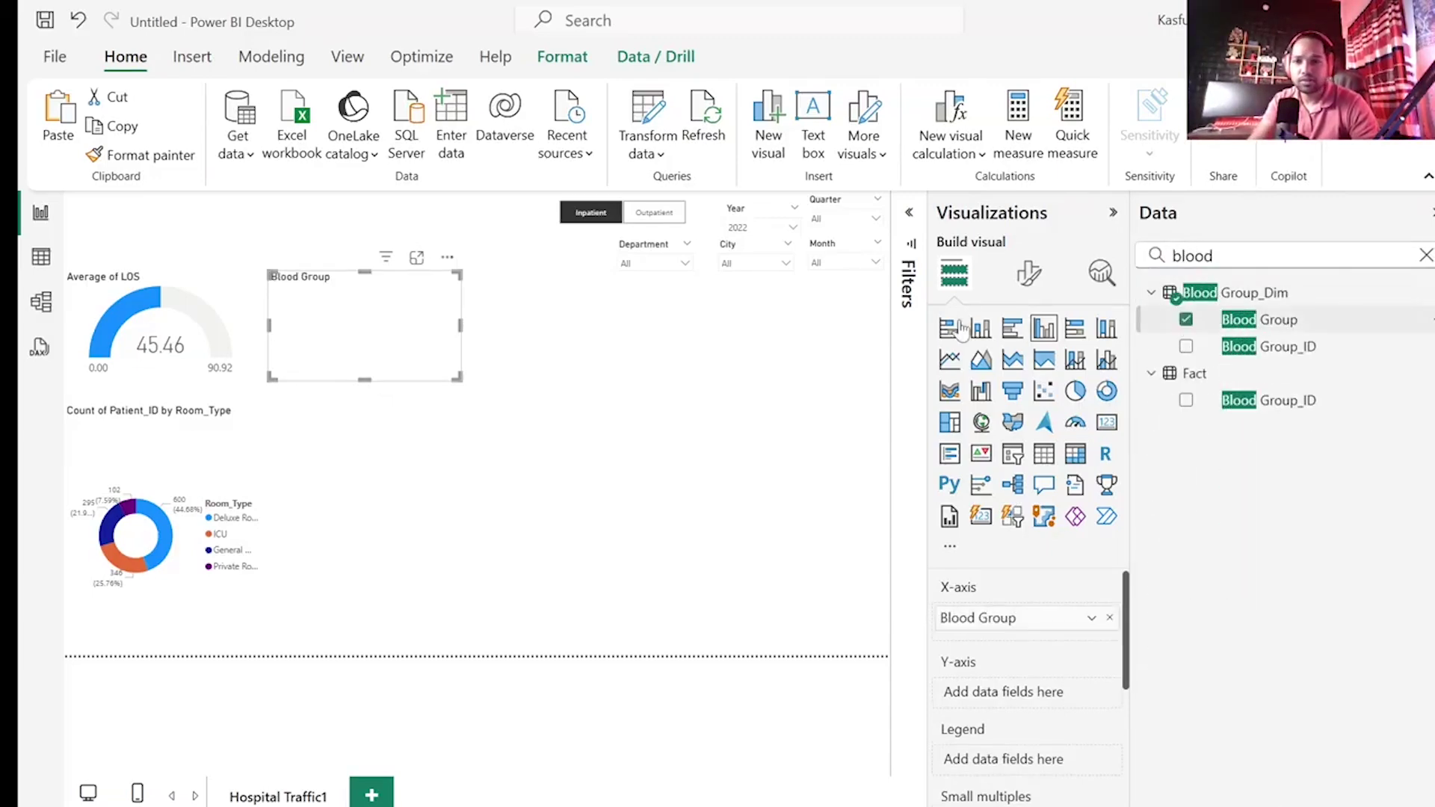
drag(421, 340, 473, 568)
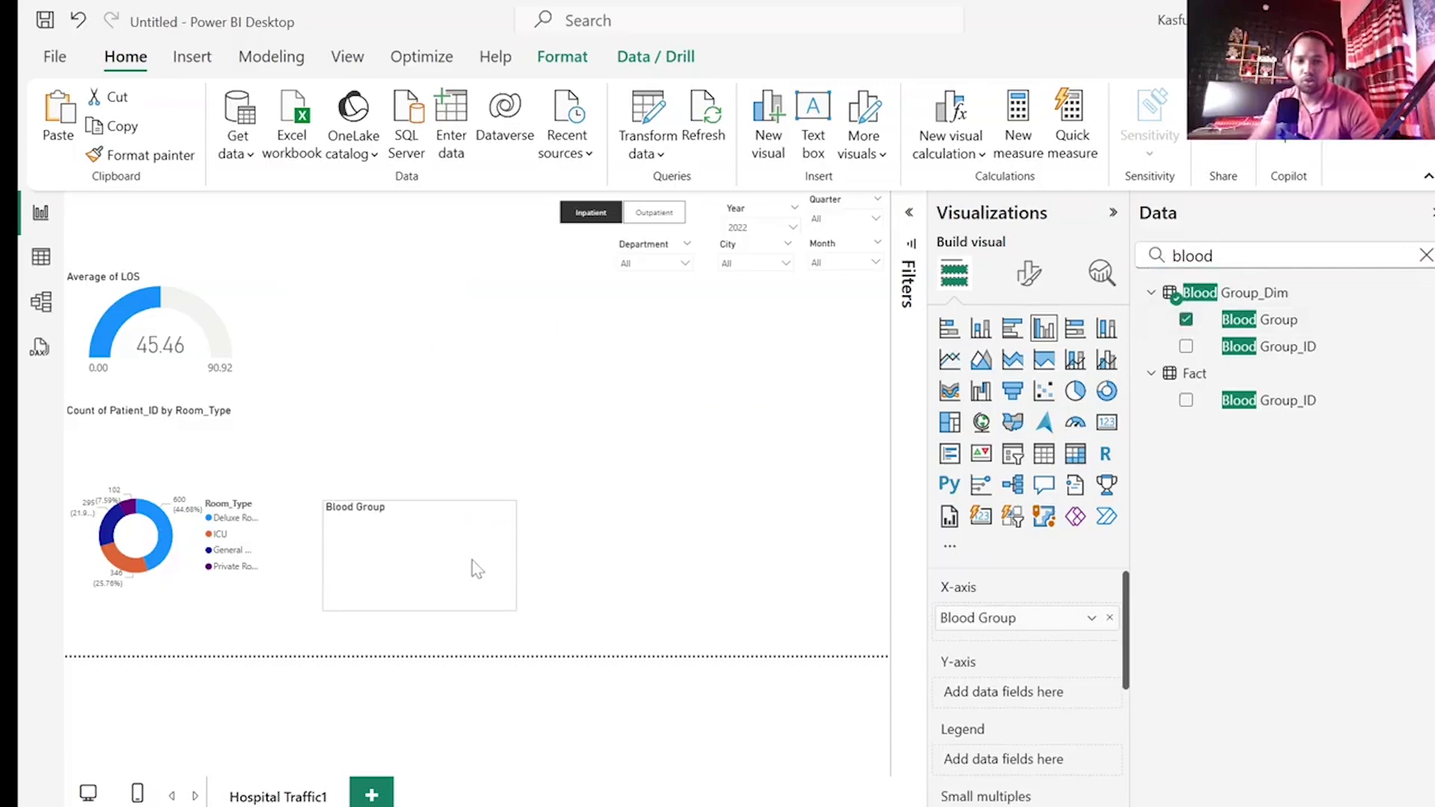
- Search the fields for "pa", add Patient_ID from the Fact table to the blood-group column chart's Y-axis, and make the chart taller
click(1426, 256)
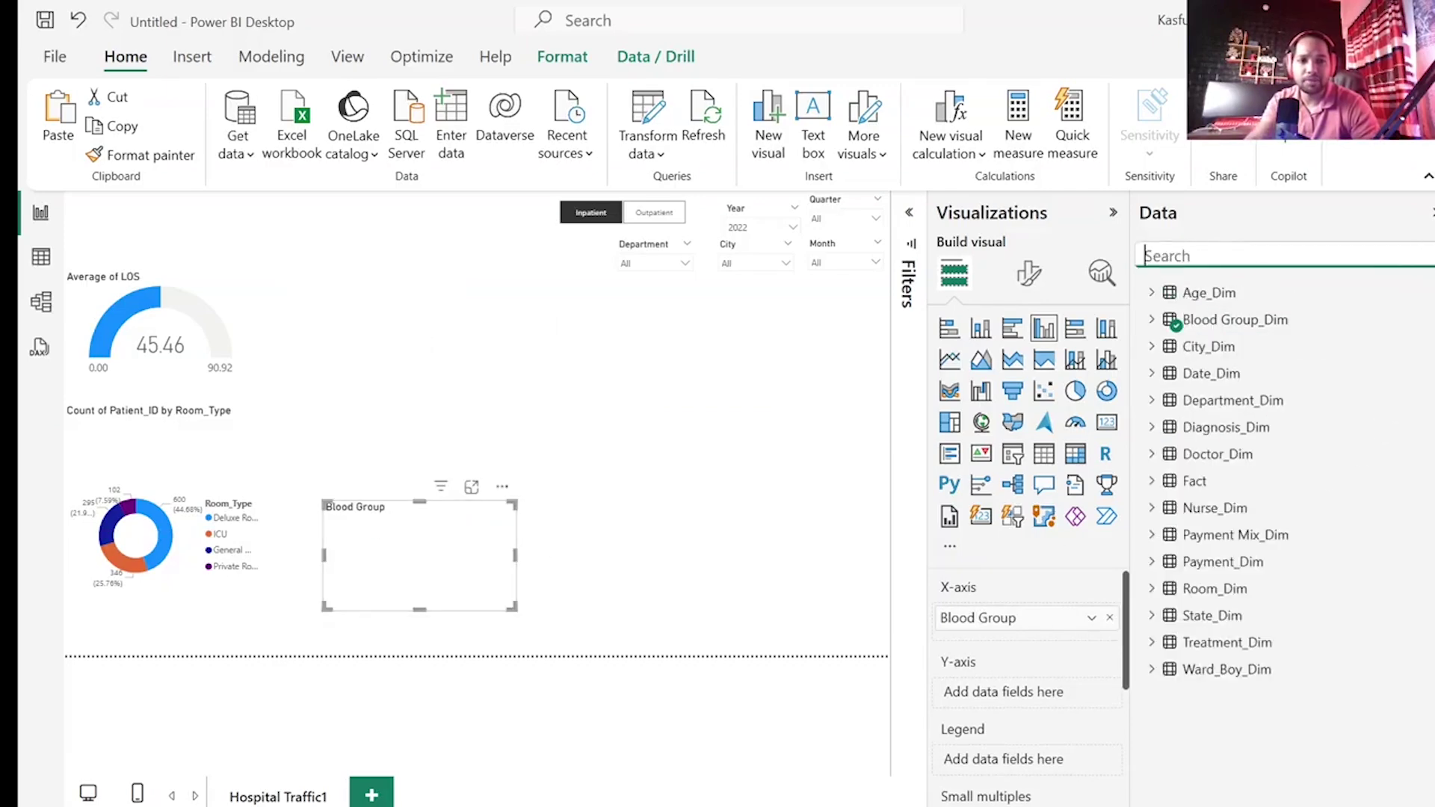
text(pai)
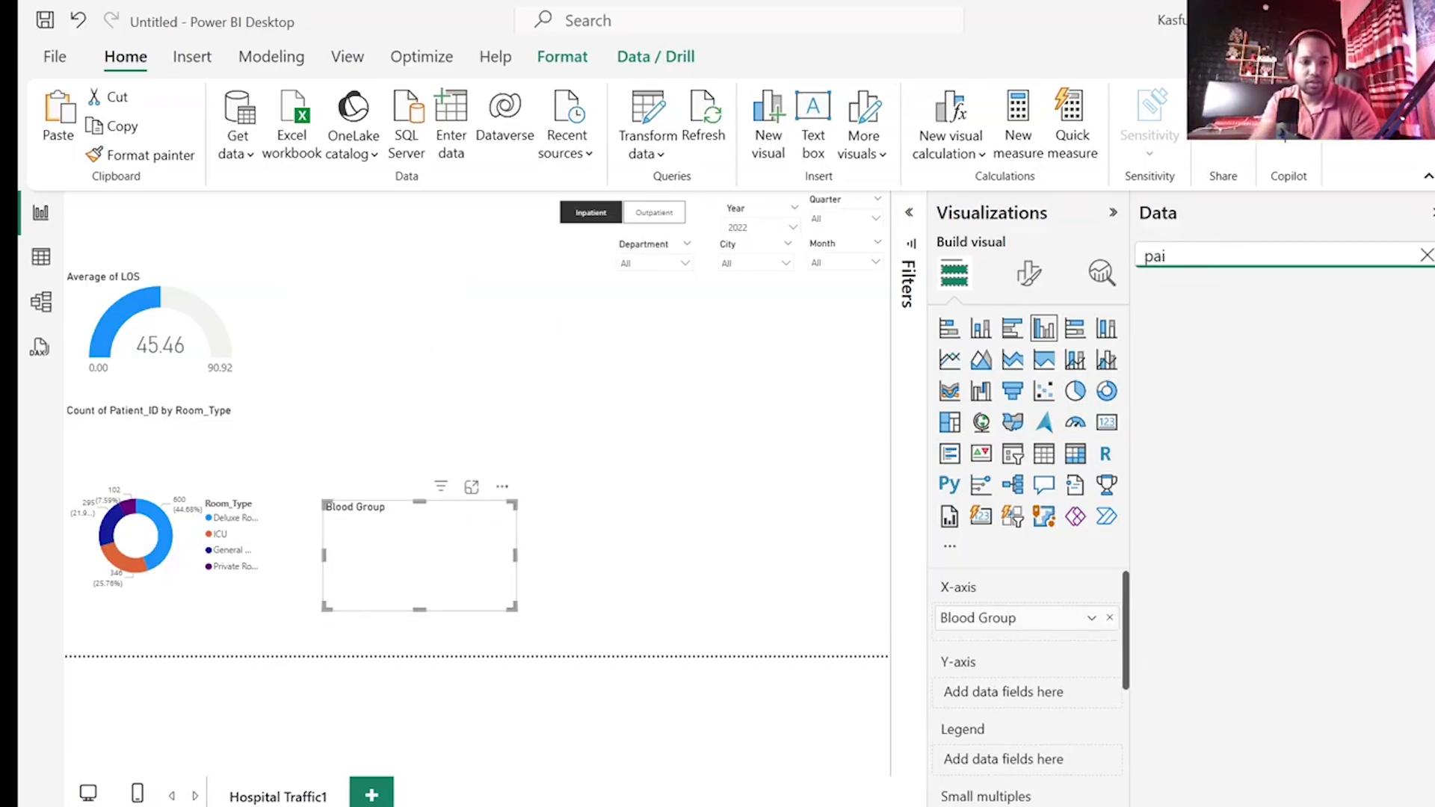
key(BackSpace)
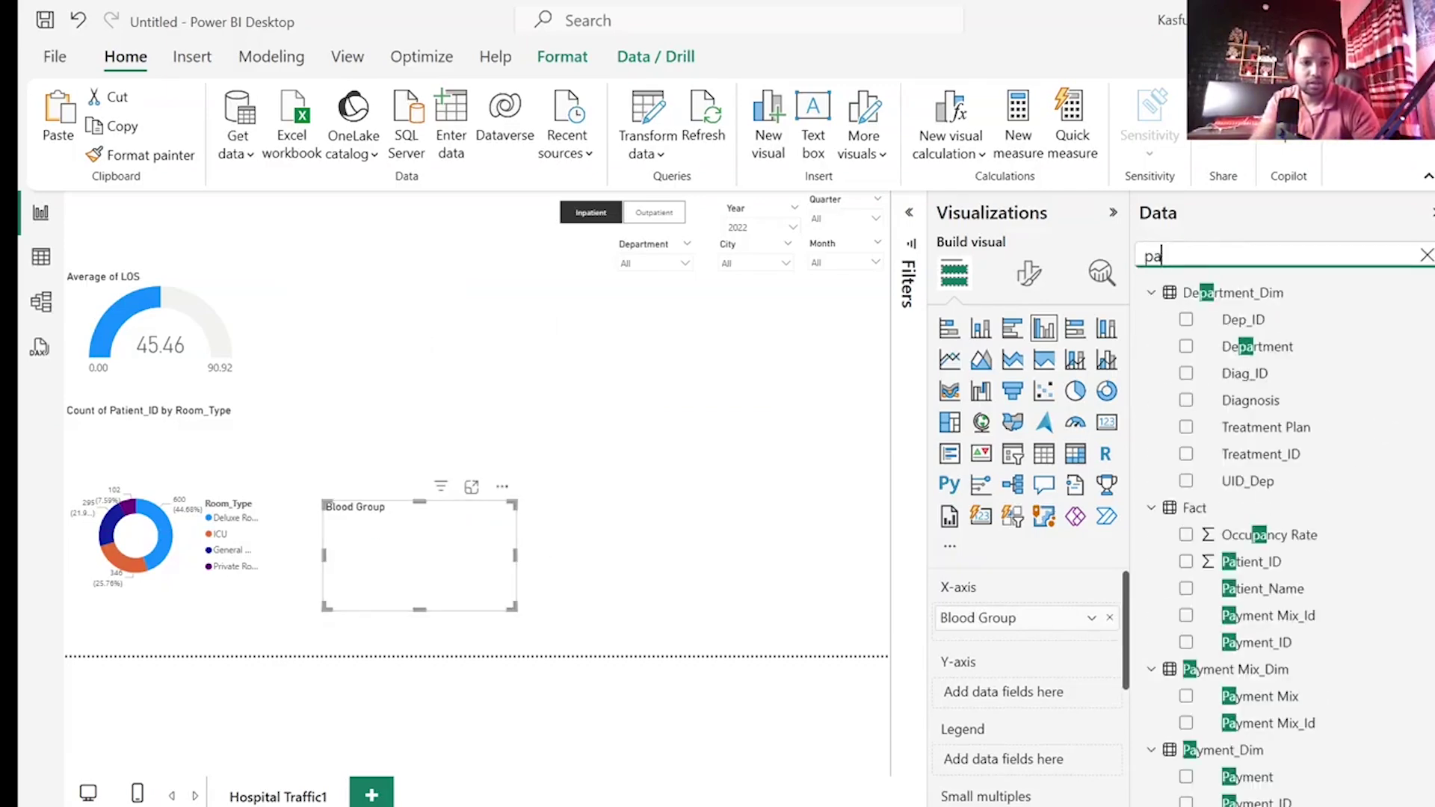
click(1186, 562)
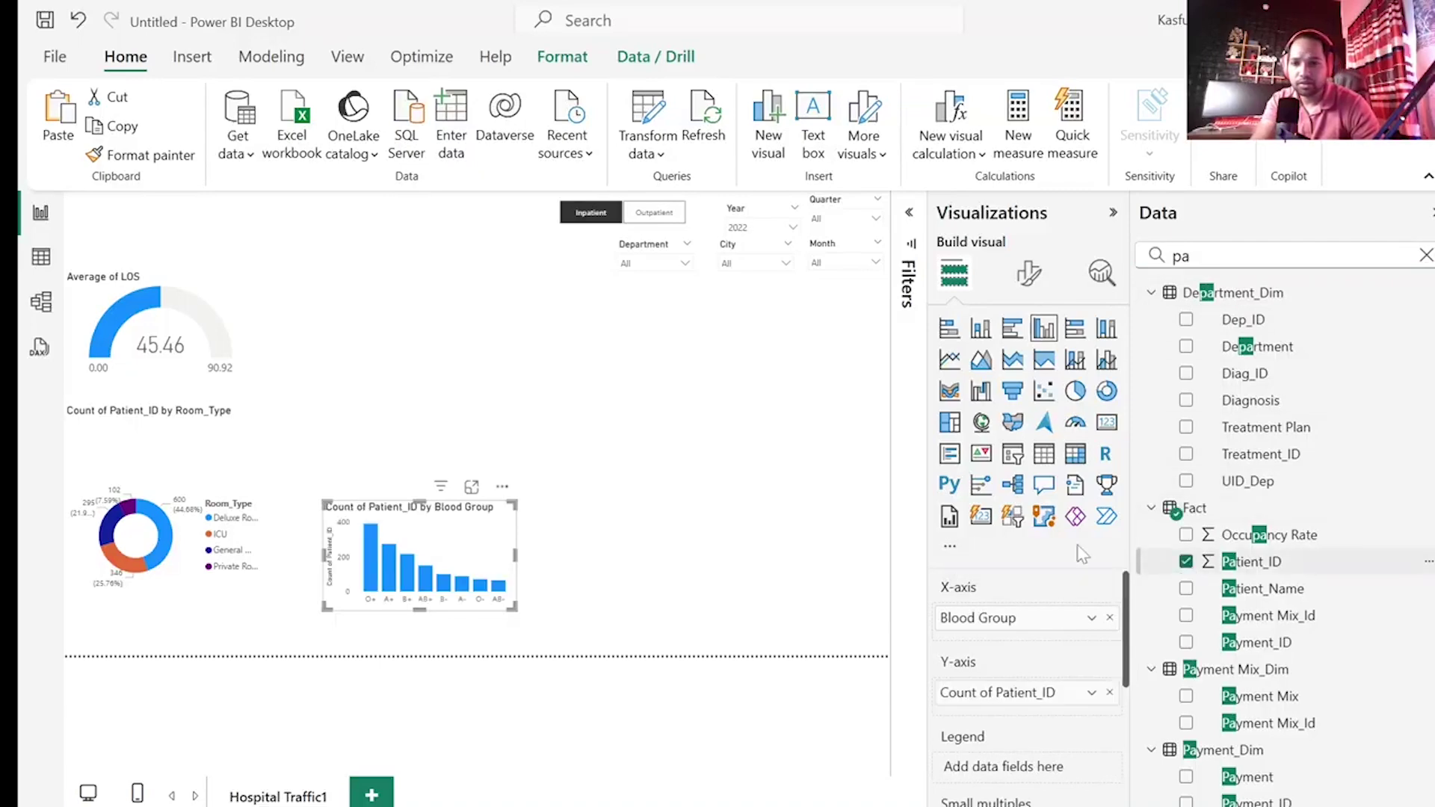
drag(420, 500, 420, 393)
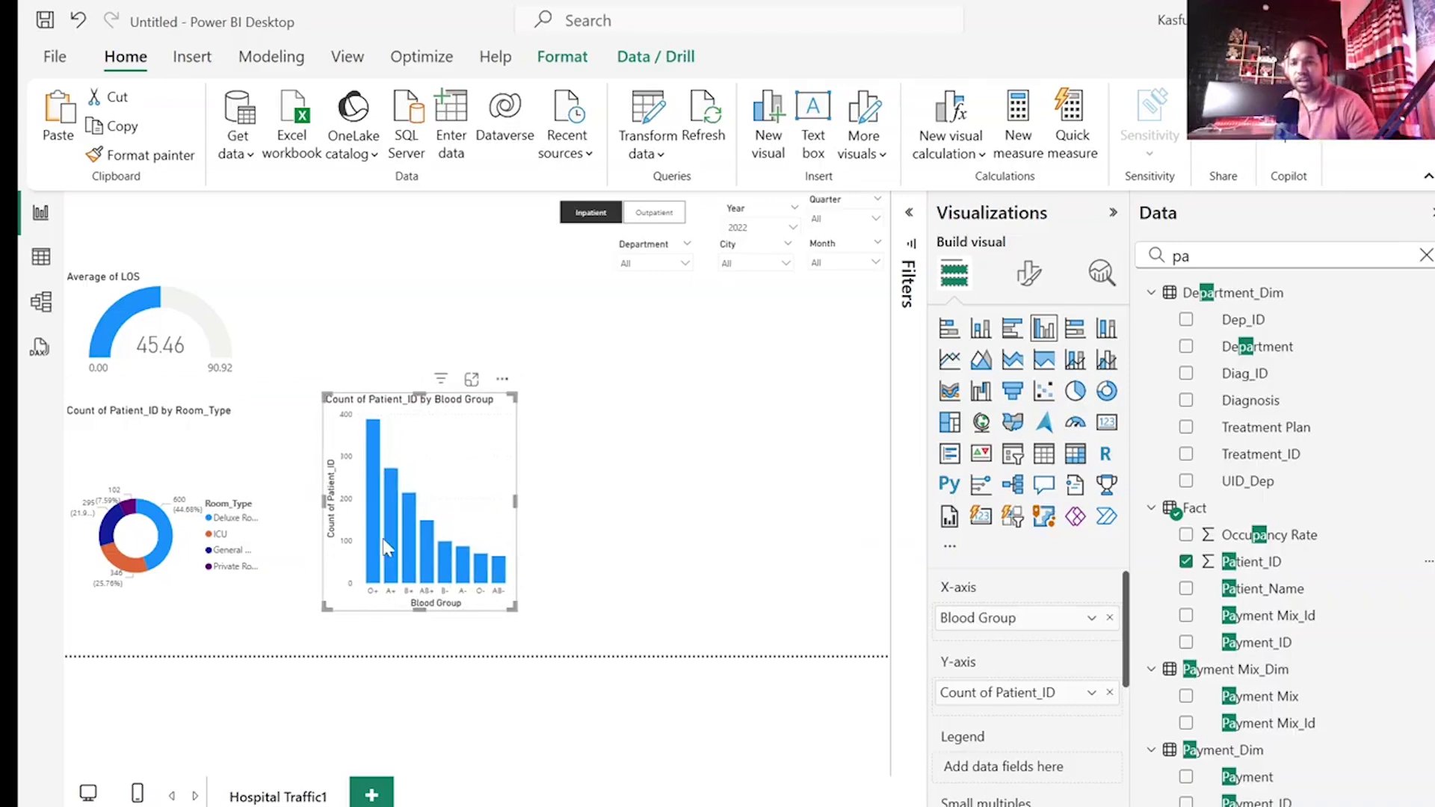
- Compare the visuals for Outpatient and for all volumes, and restore the Inpatient selection
click(652, 215)
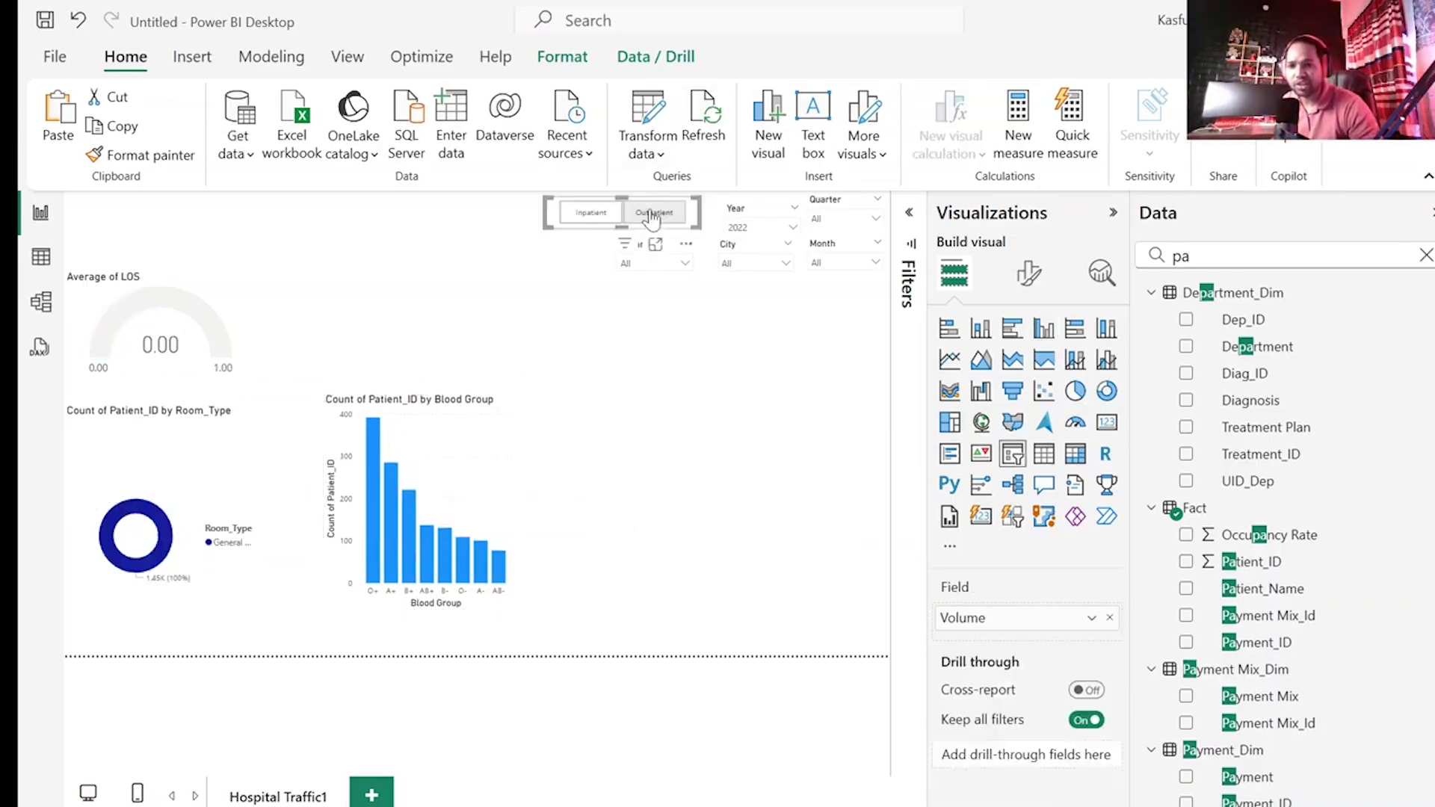
click(651, 214)
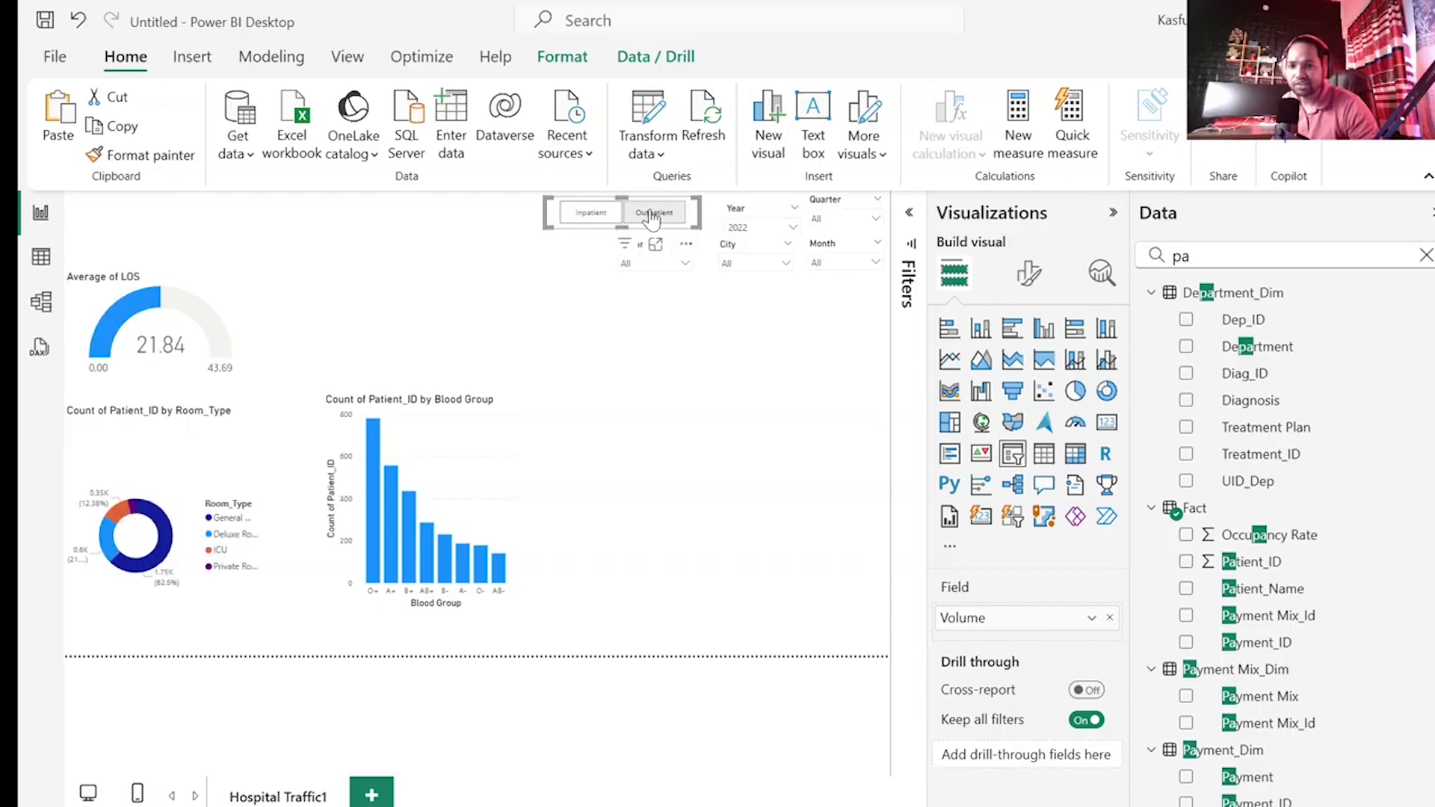
click(652, 214)
click(651, 214)
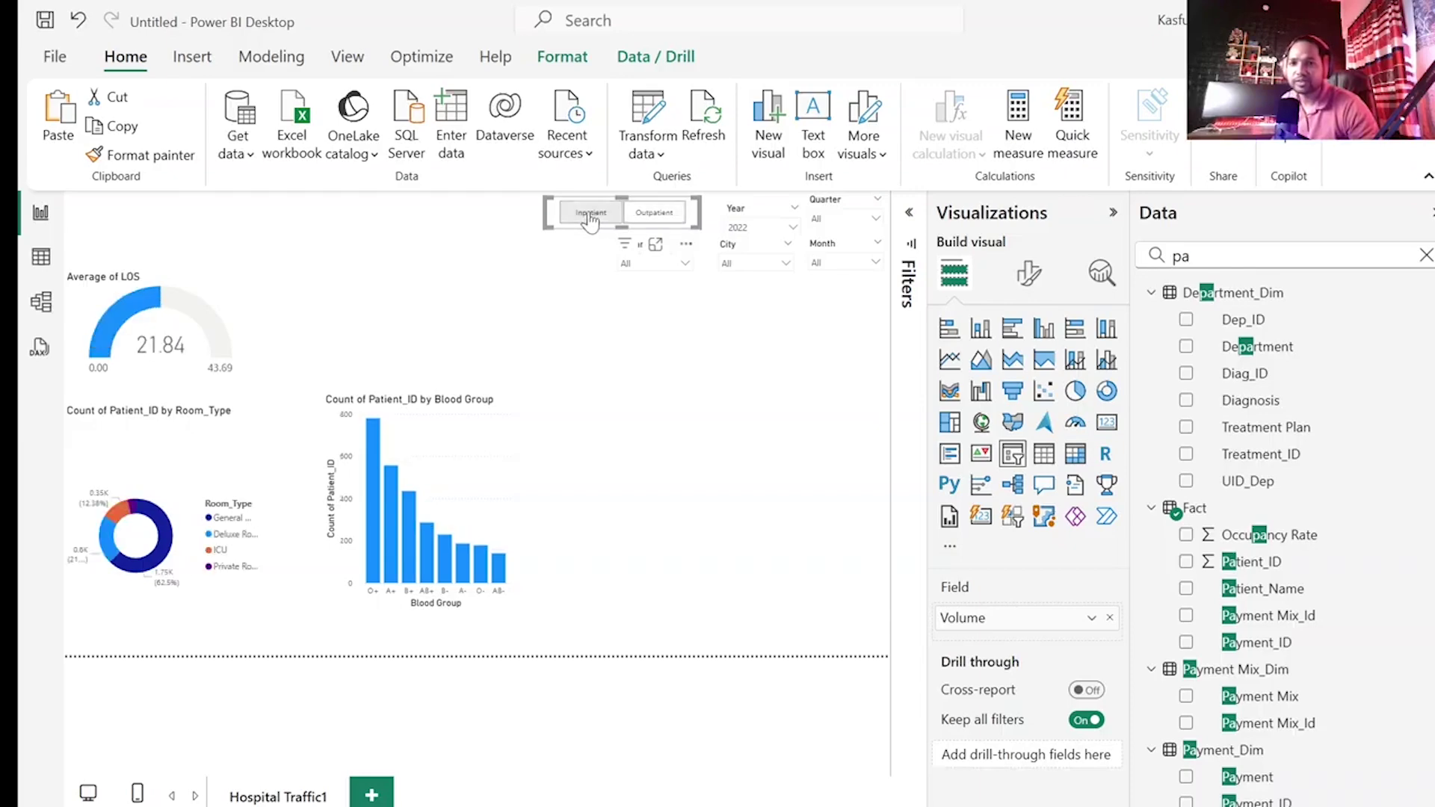
click(590, 214)
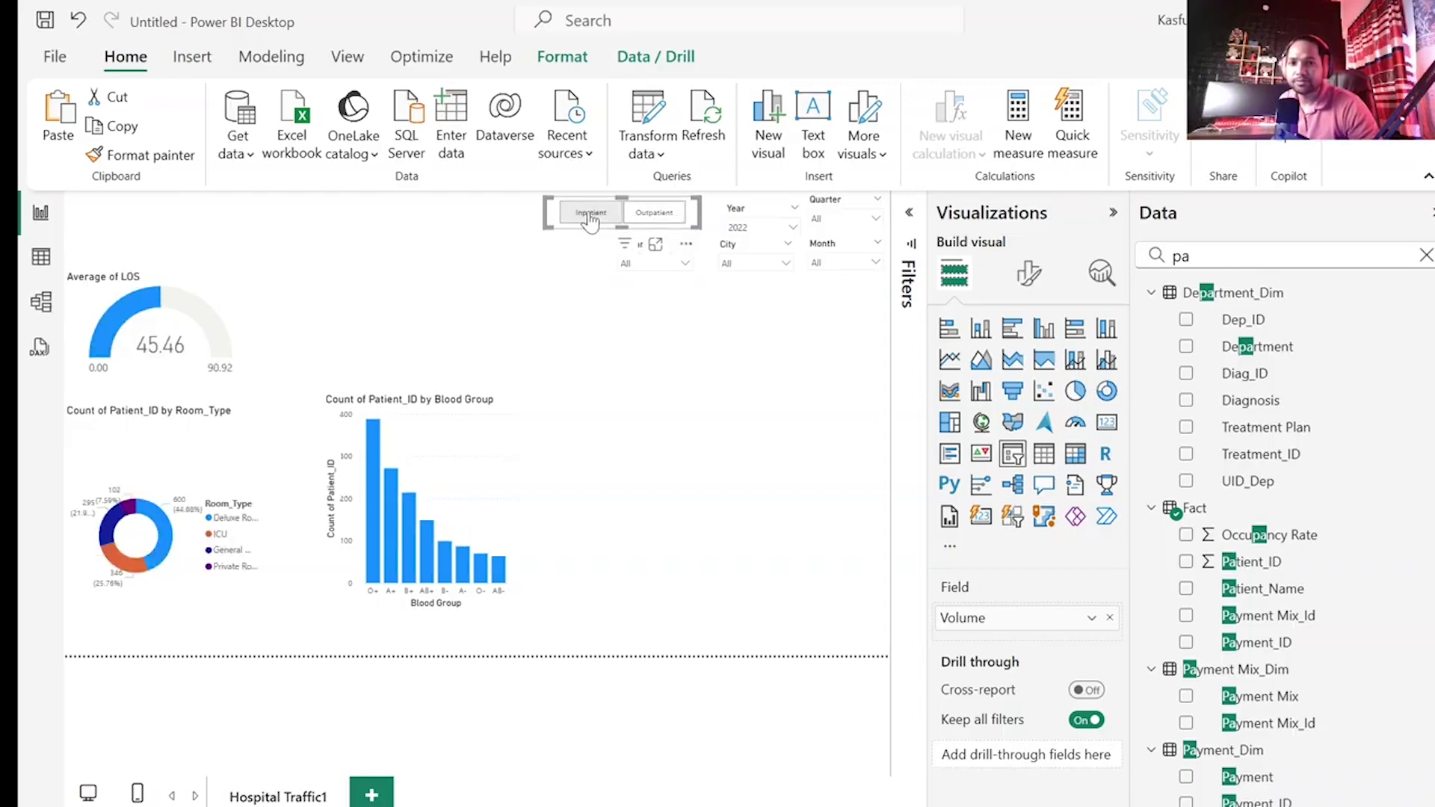
click(790, 549)
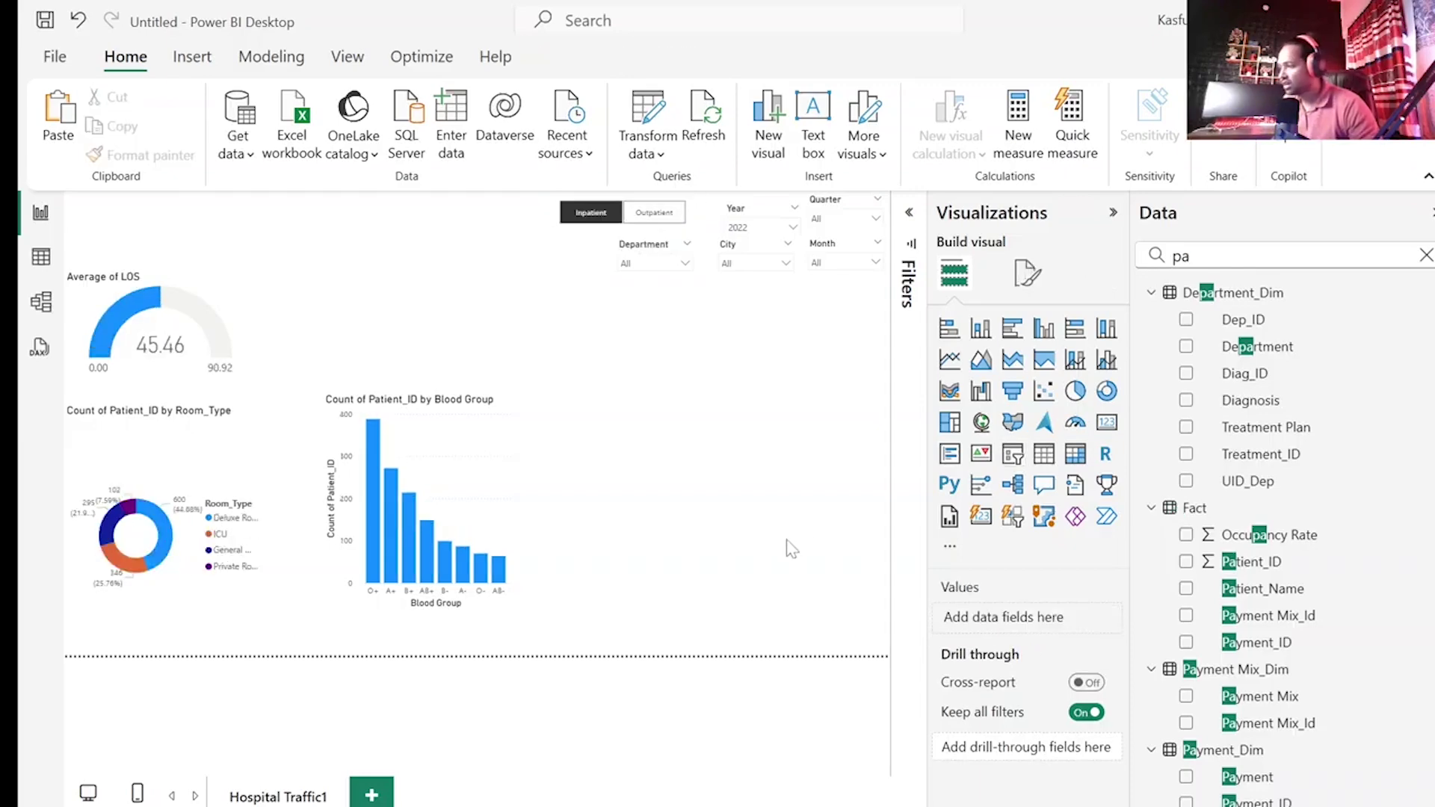
- Duplicate the blood-group column chart beside the original and convert the copy to a clustered bar chart
click(486, 495)
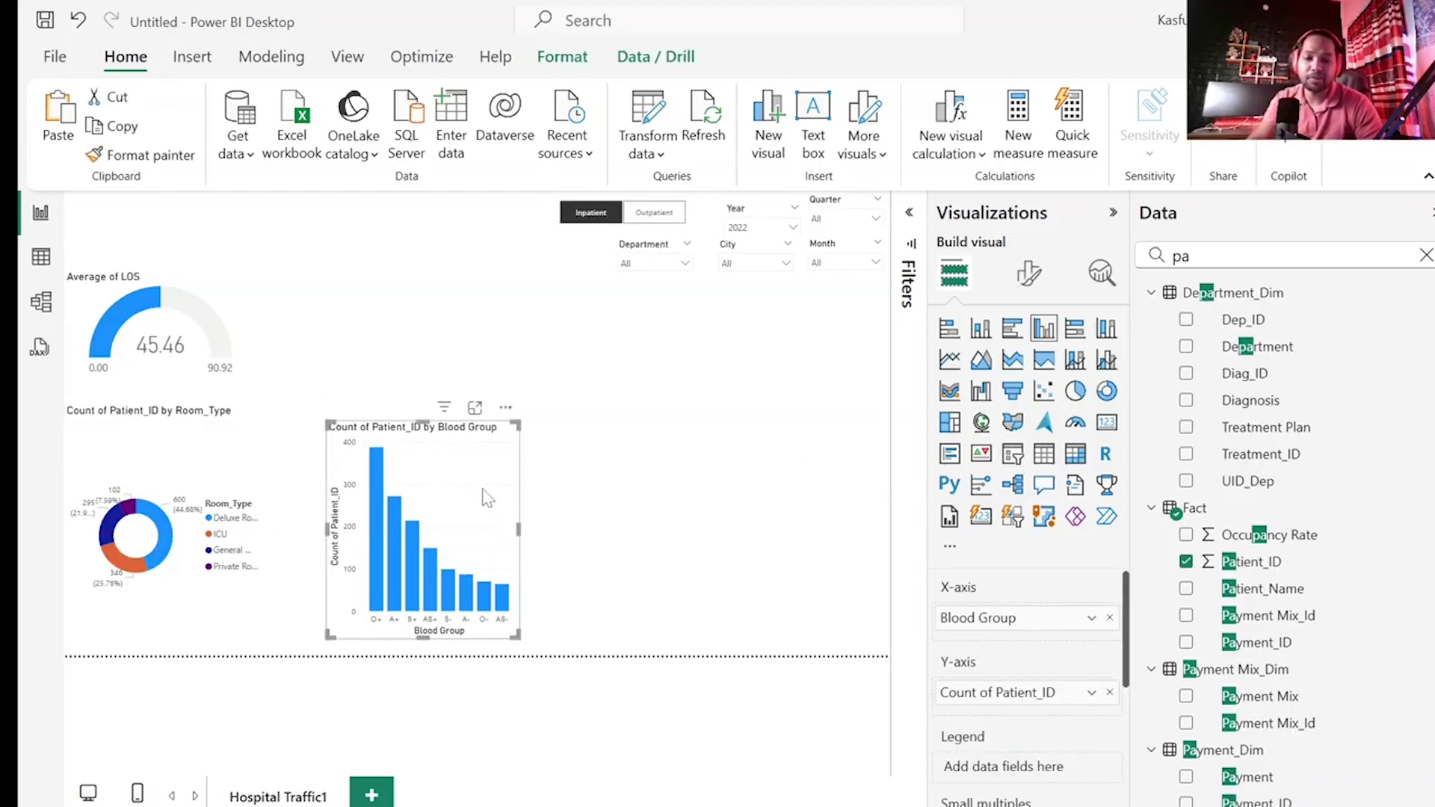
key(ctrl+c)
key(ctrl+v)
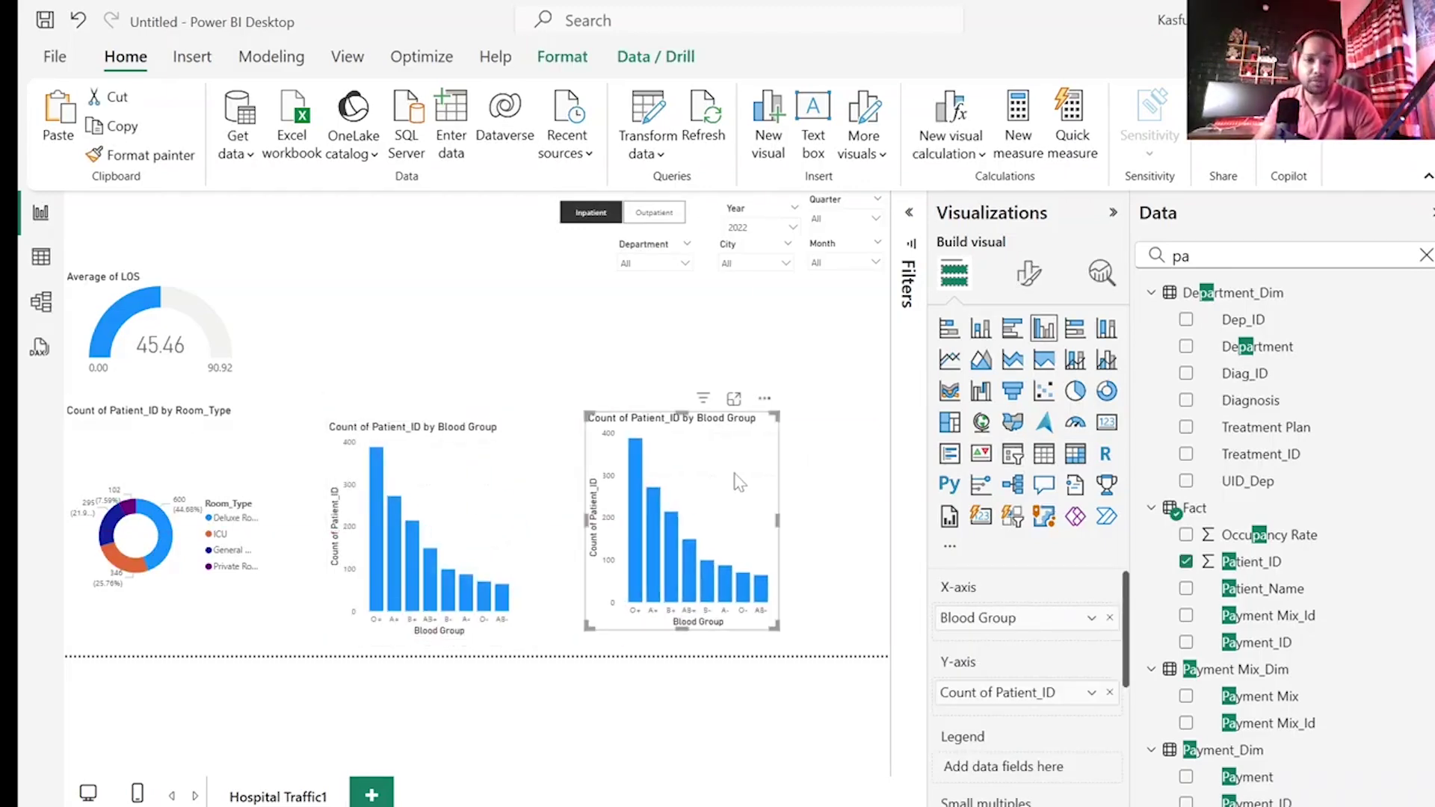
click(1013, 334)
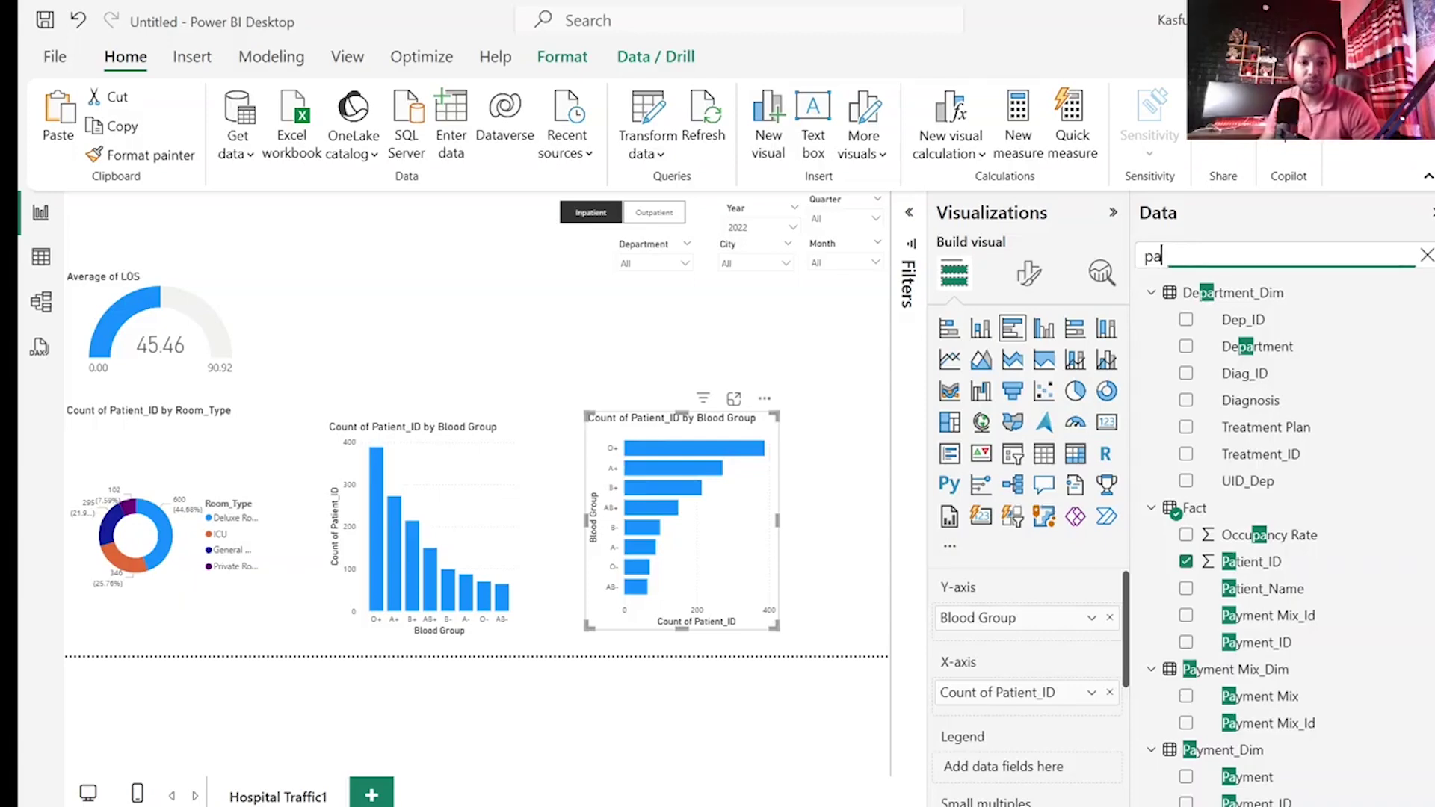
- Replace Blood Group with Department on the bar chart's Y-axis and turn on its data labels
click(1109, 619)
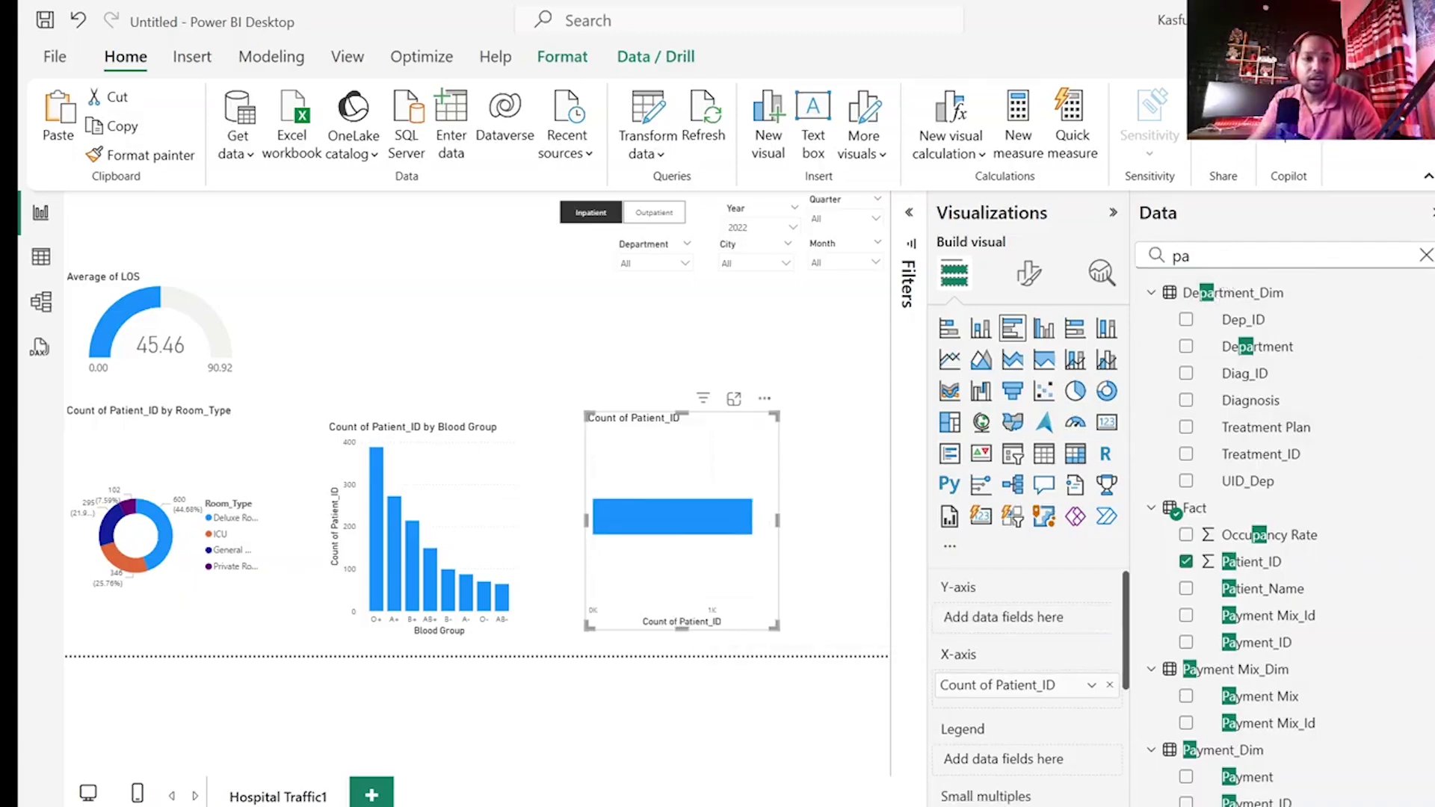
click(1186, 348)
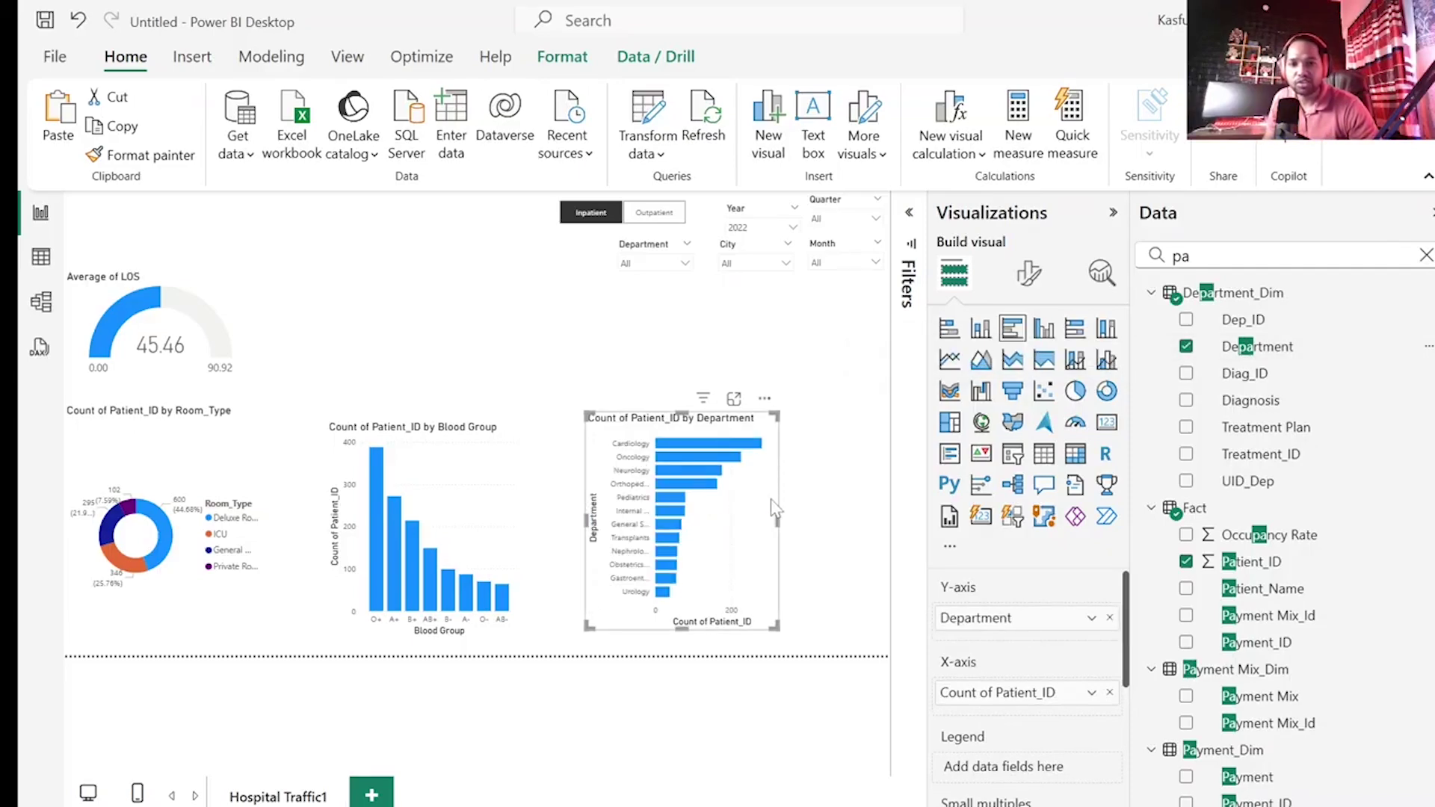
click(1028, 280)
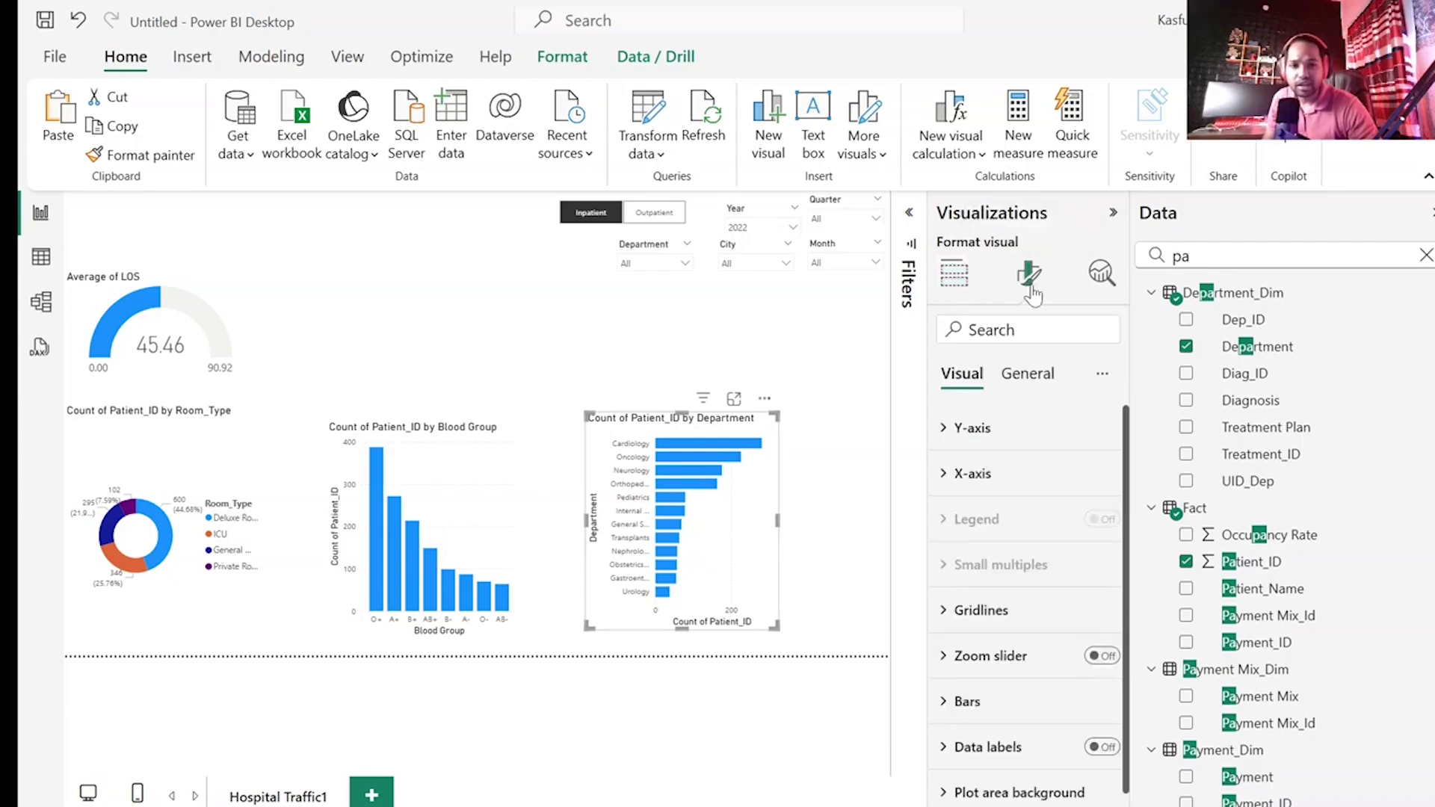
click(1106, 749)
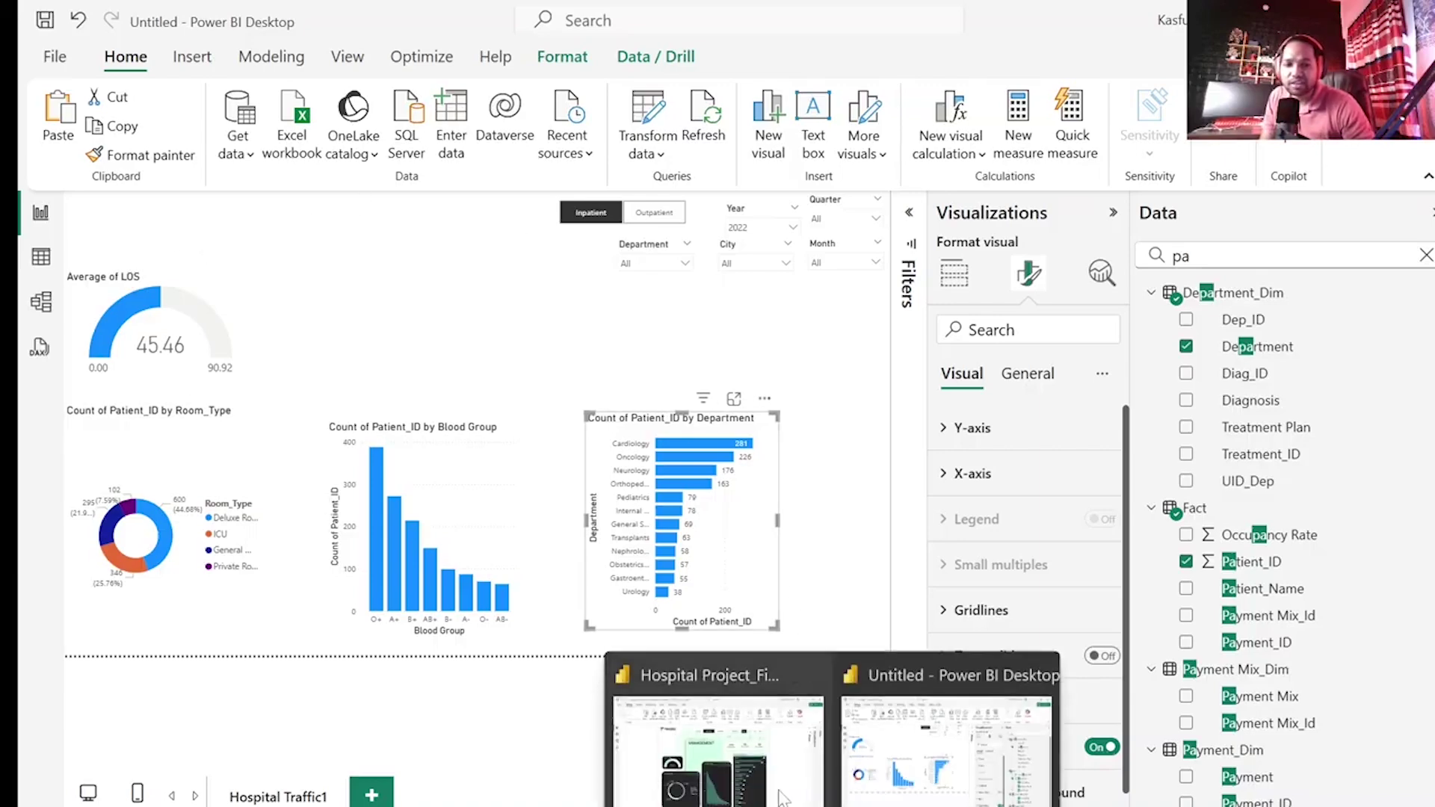
- Switch to the Hospital Project_Final Designed report to review the finished page layout, and return to the Untitled report
click(718, 736)
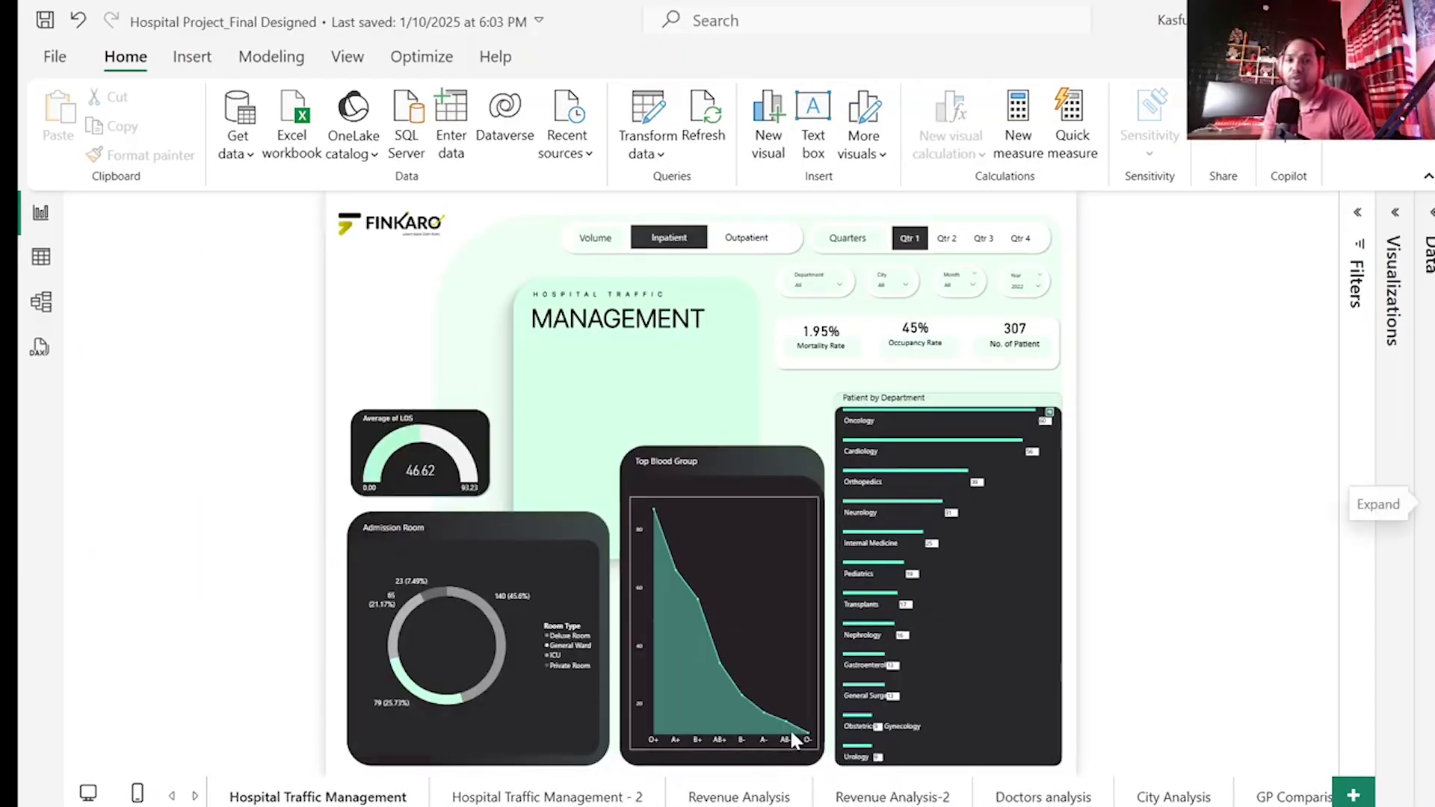
mouse_move(790, 733)
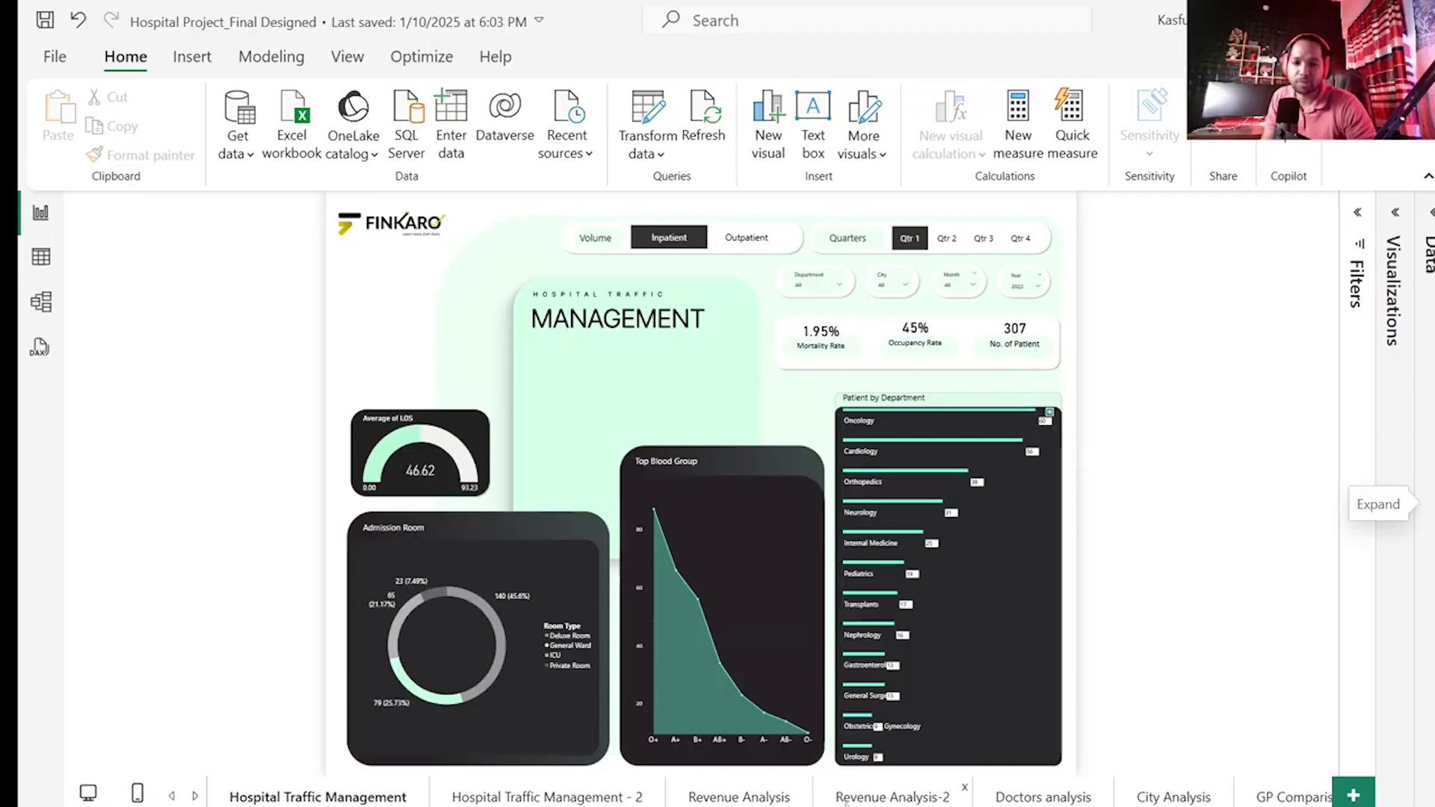
click(931, 739)
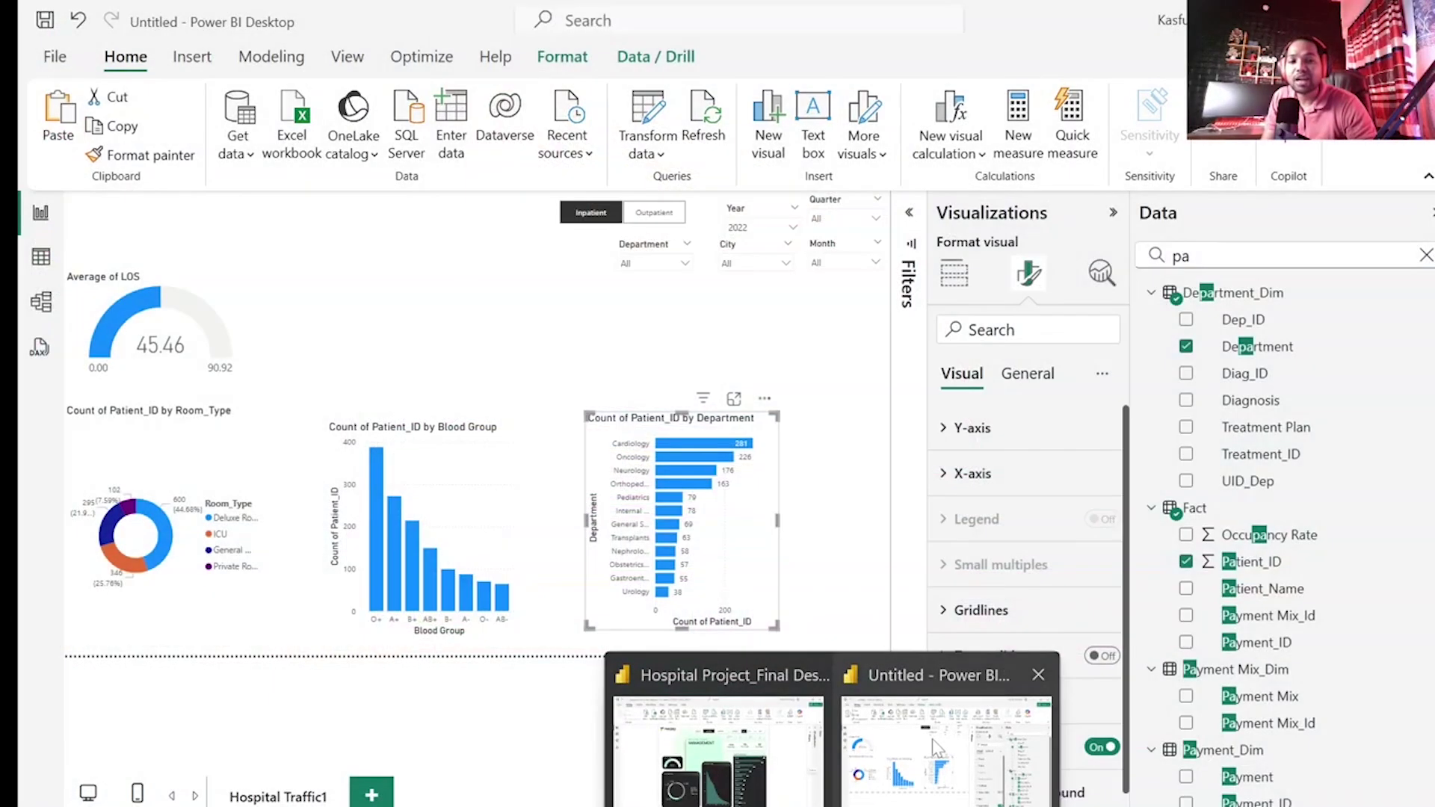
click(555, 321)
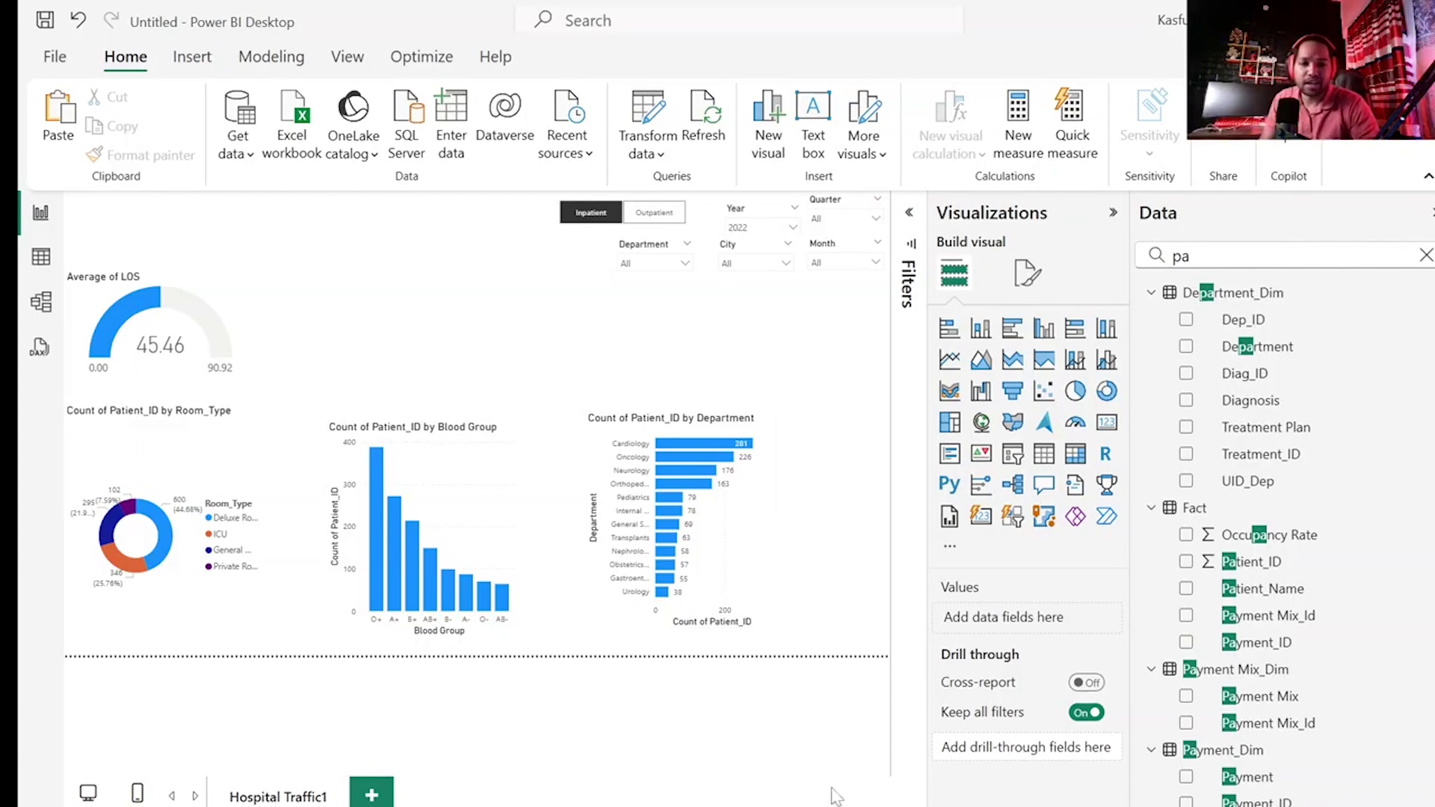
- In the Hospital Project_Final Designed report, select the Mortality Rate card and display its measure's formula from the Measures (2) table
mouse_move(836, 806)
click(717, 718)
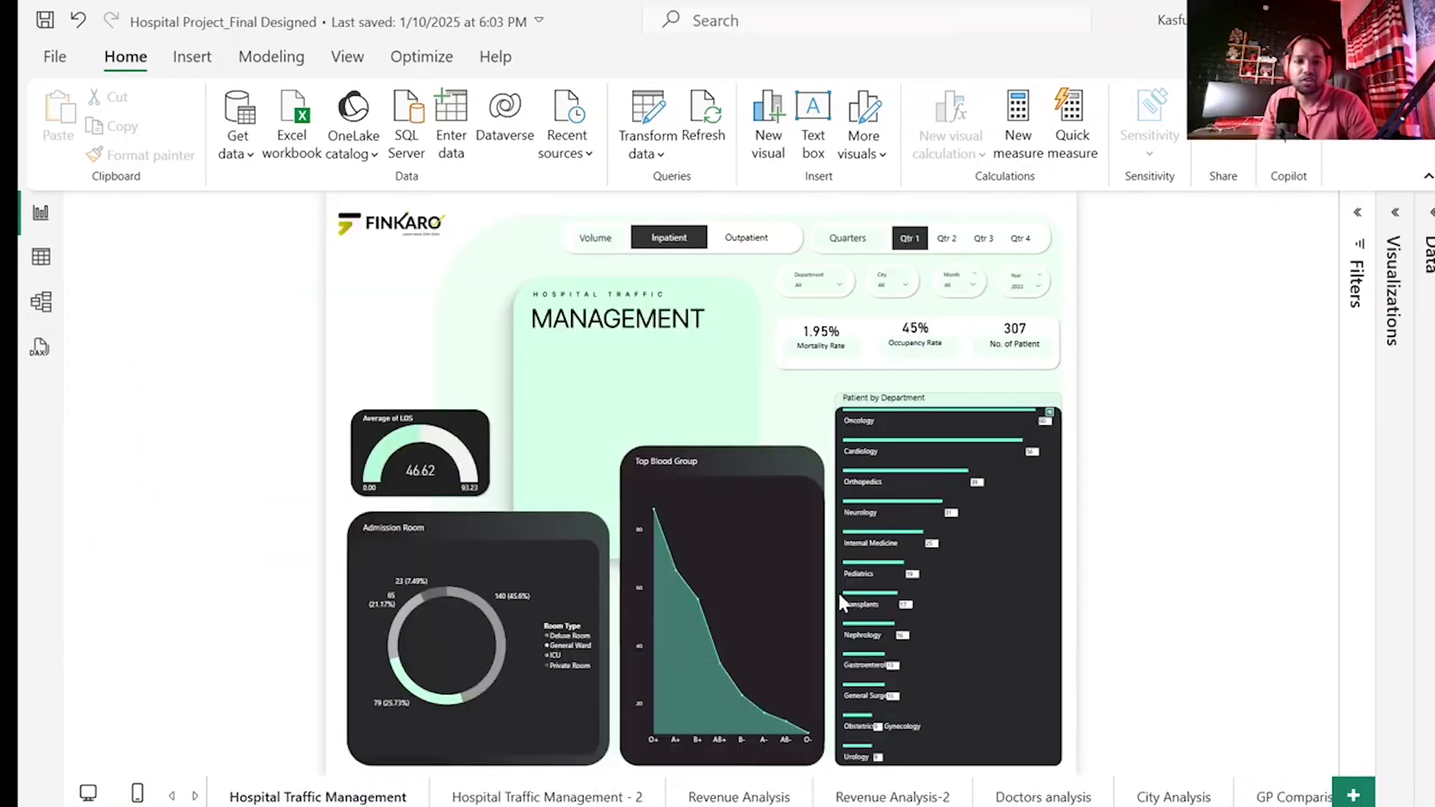
click(834, 348)
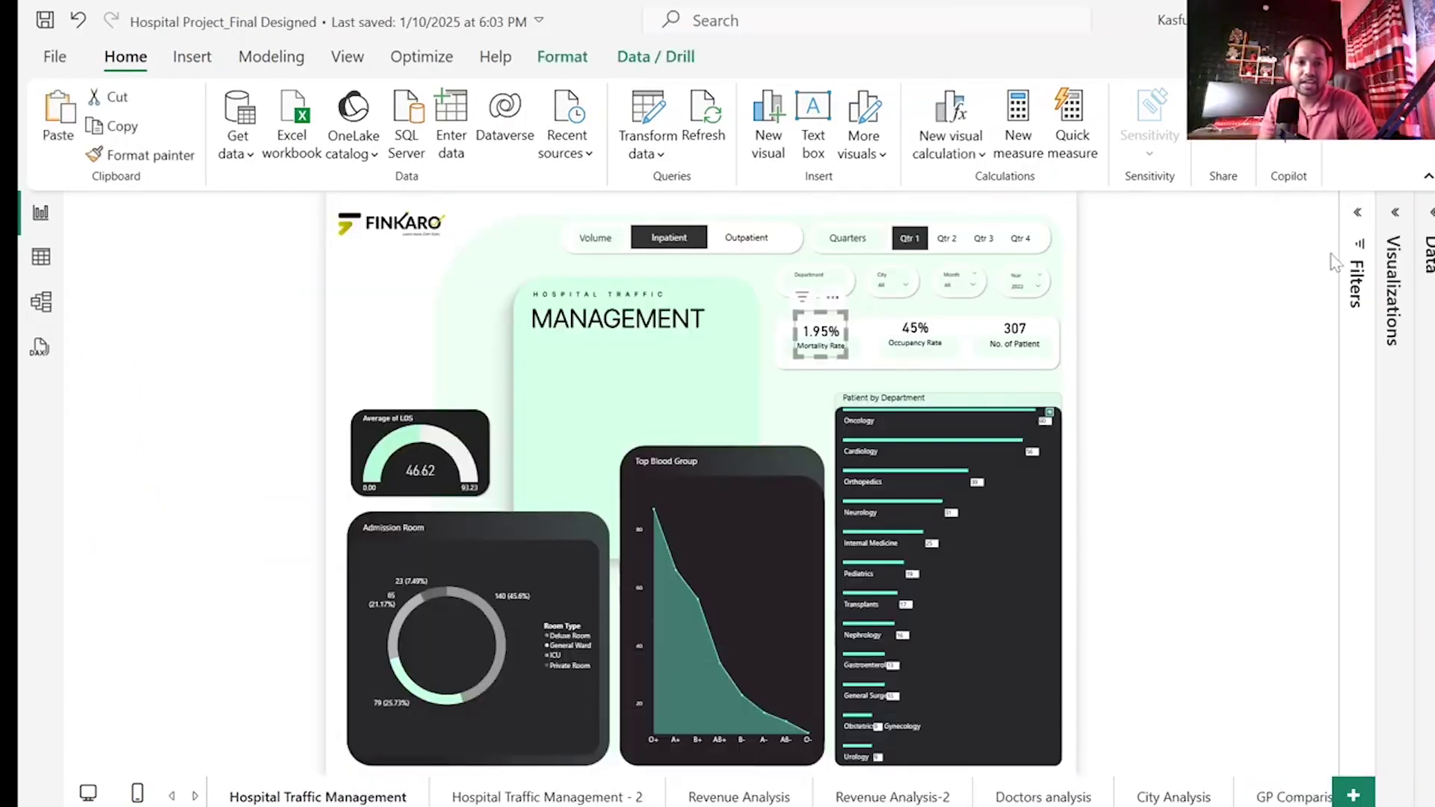
click(1423, 508)
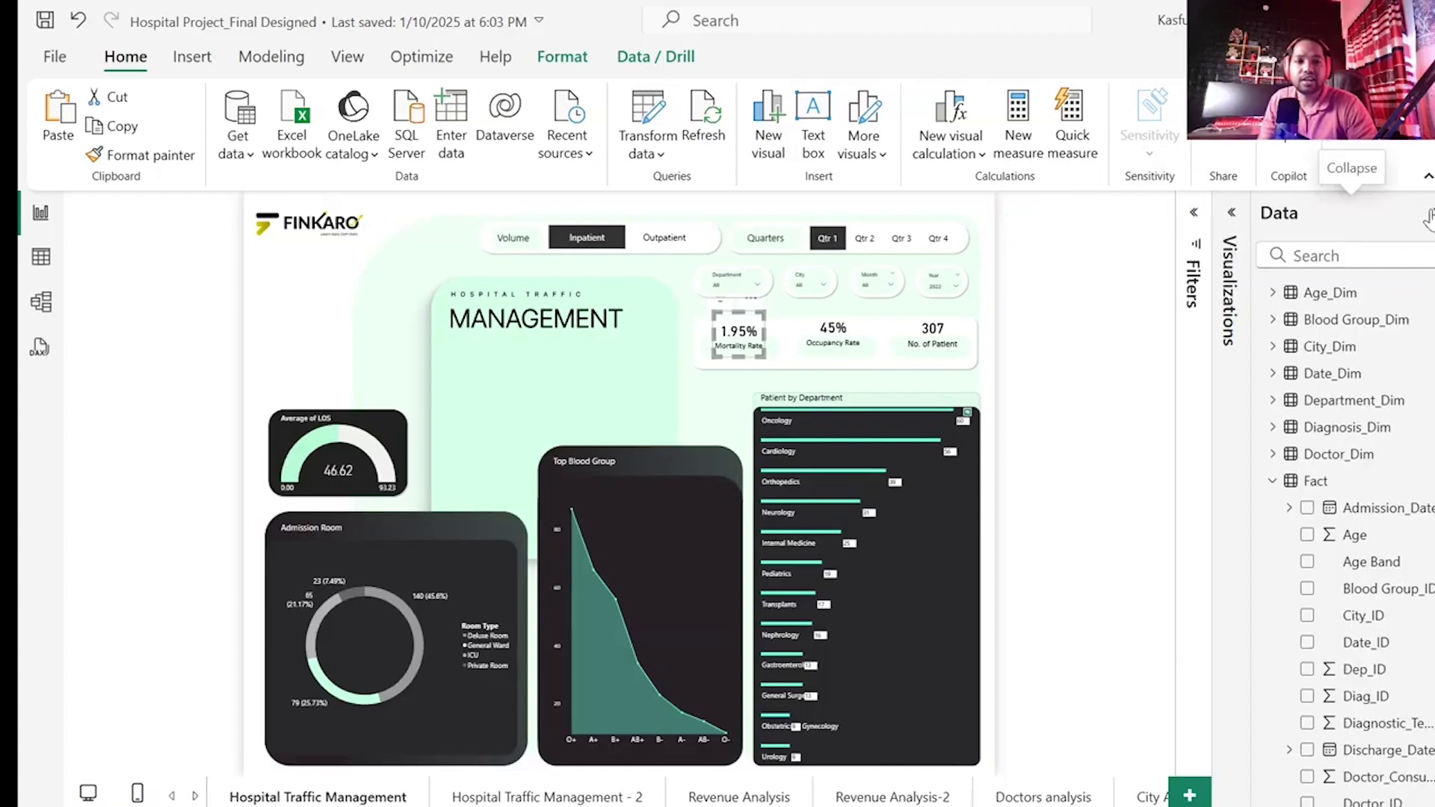
click(1272, 481)
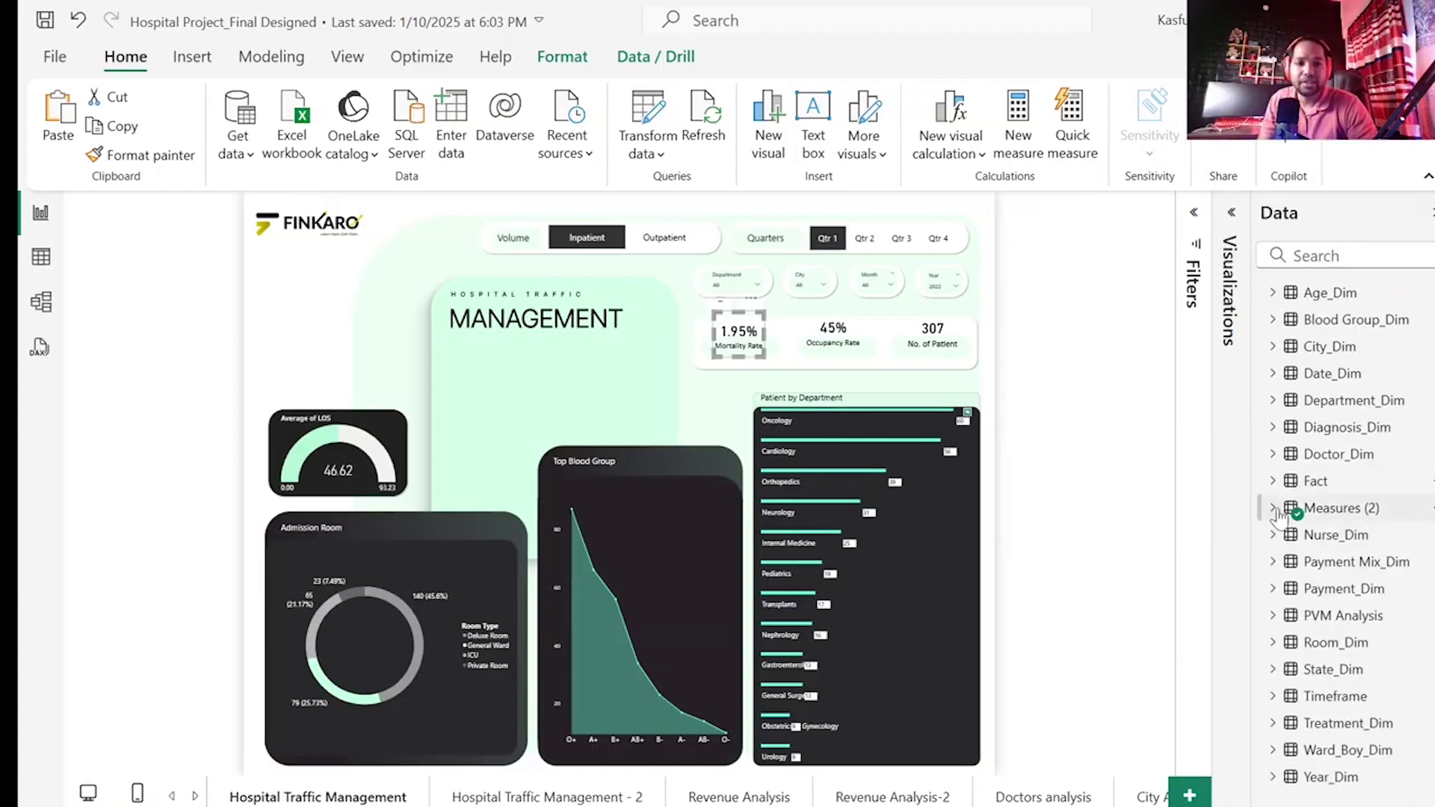
click(1275, 508)
scroll(1338, 597, down, 8)
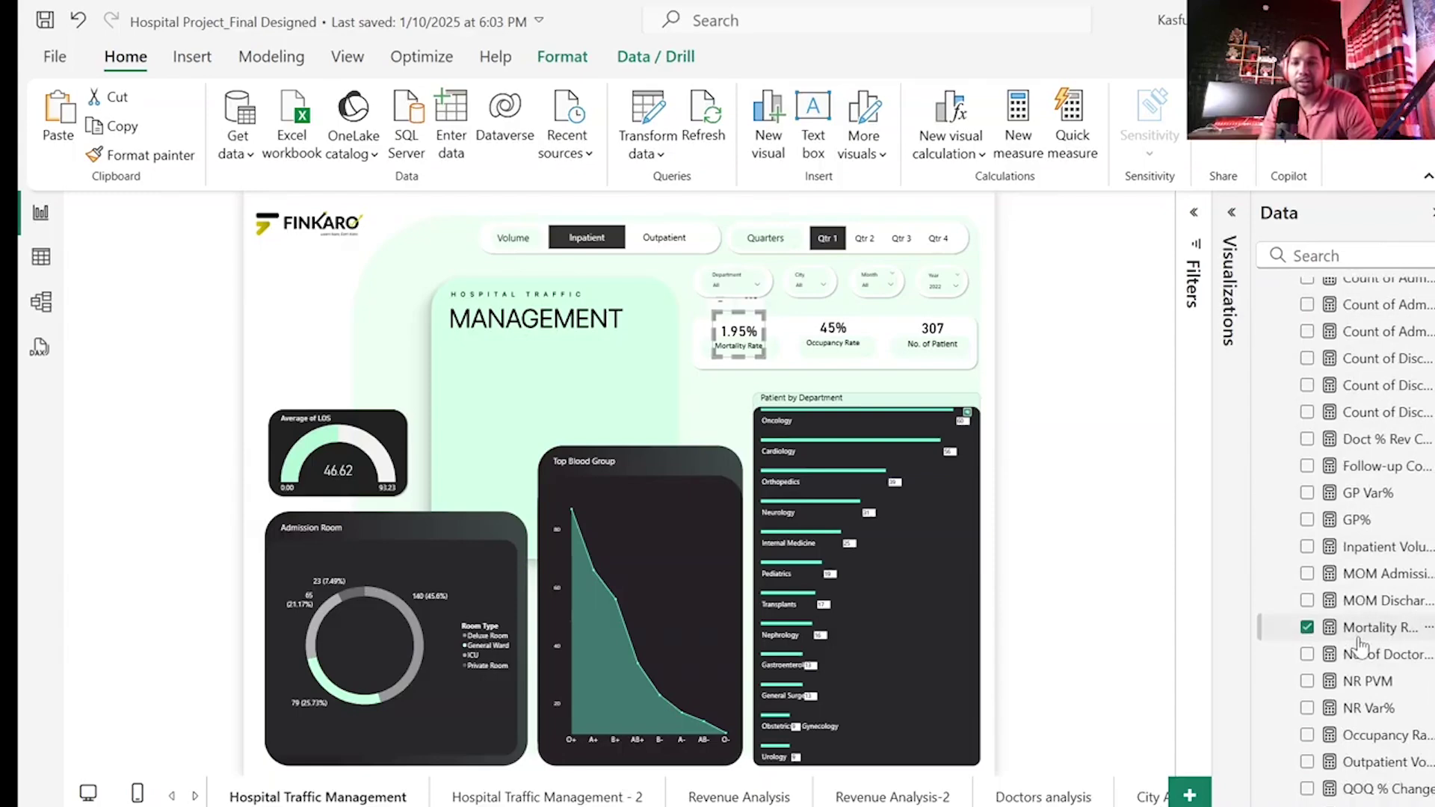
click(1358, 640)
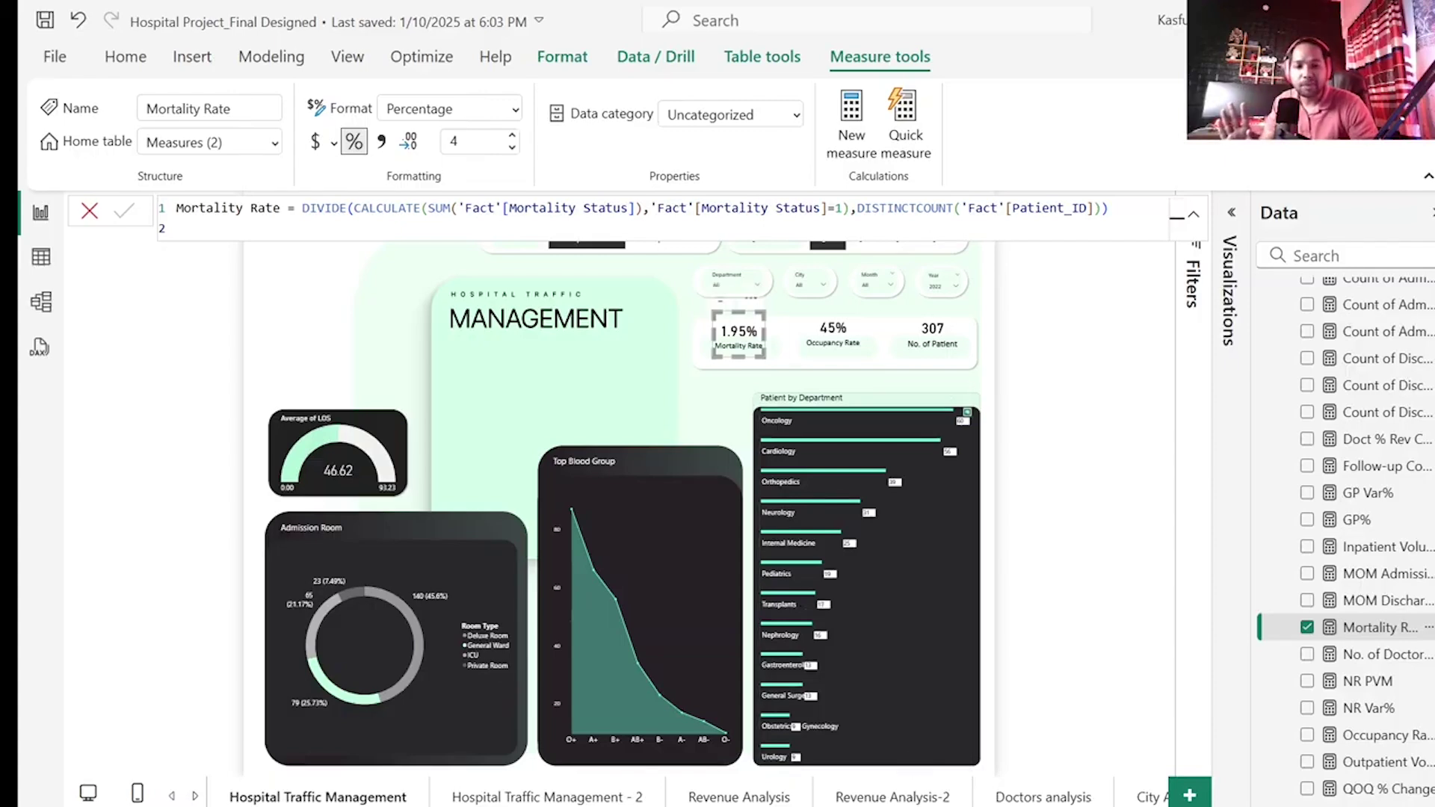
- Switch to the Apollo Hospital Final Data - Practice workbook in Excel and look through its sheets up to Payment Mix_Dim
mouse_move(930, 805)
click(931, 736)
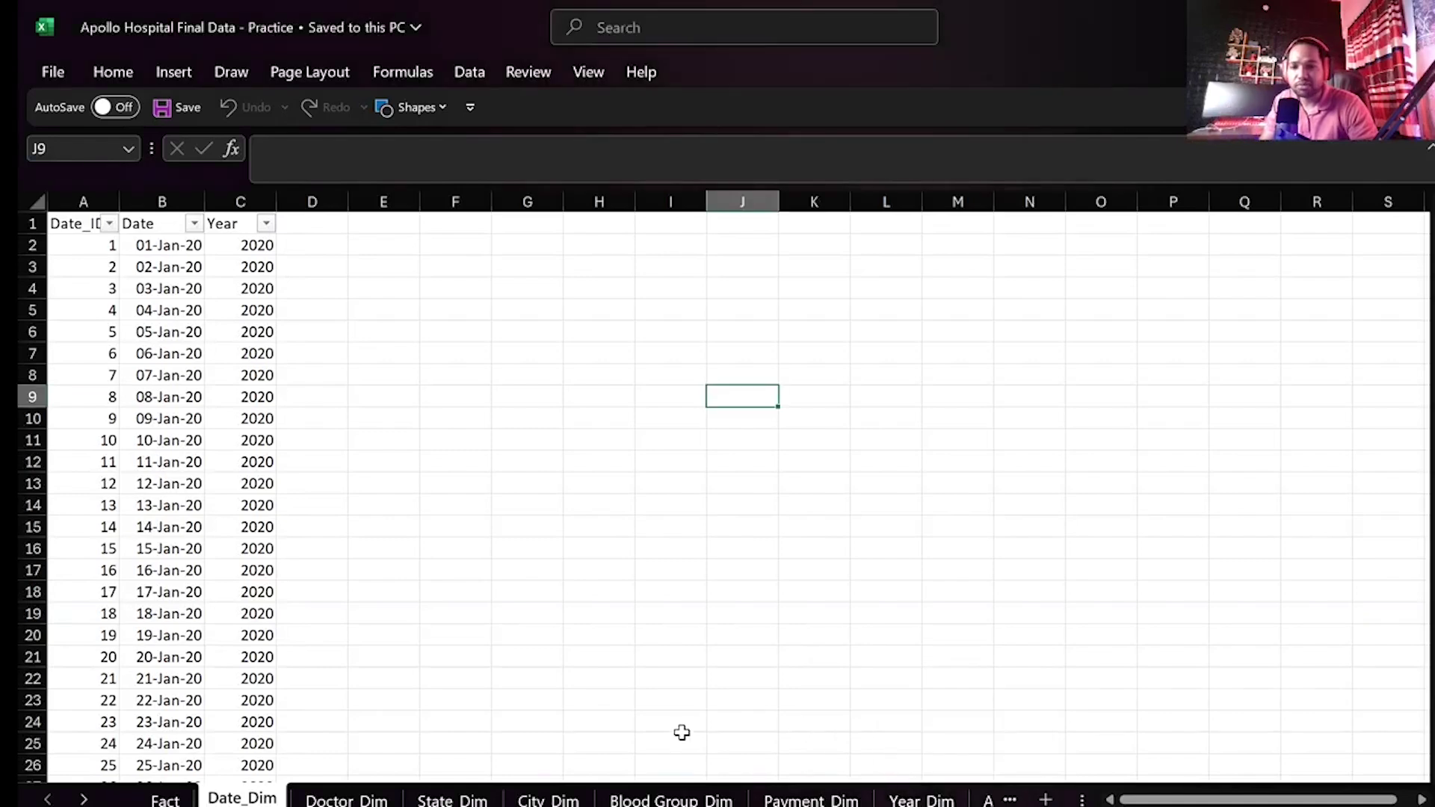
click(84, 799)
click(84, 798)
click(83, 799)
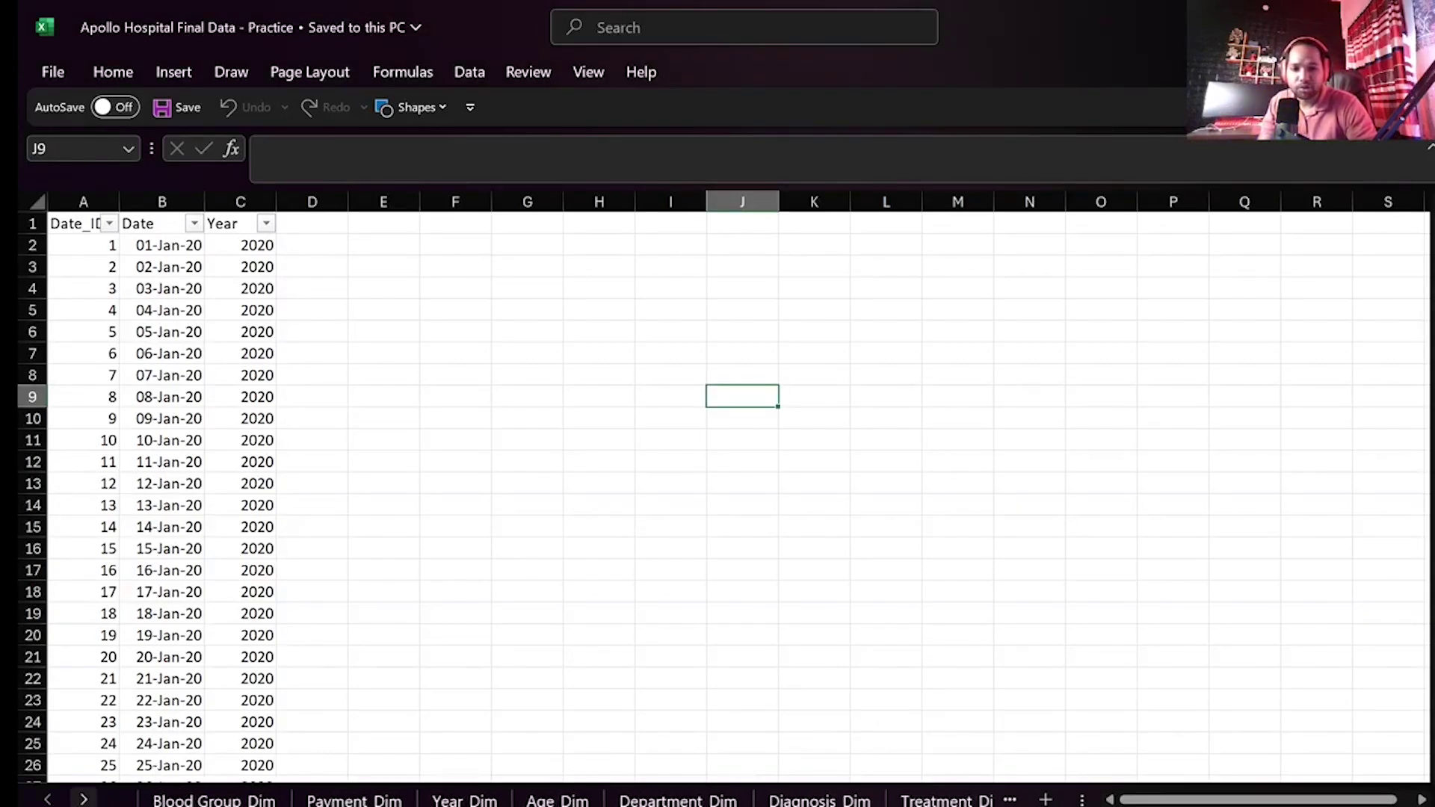
click(84, 798)
click(84, 799)
click(84, 799)
click(84, 799)
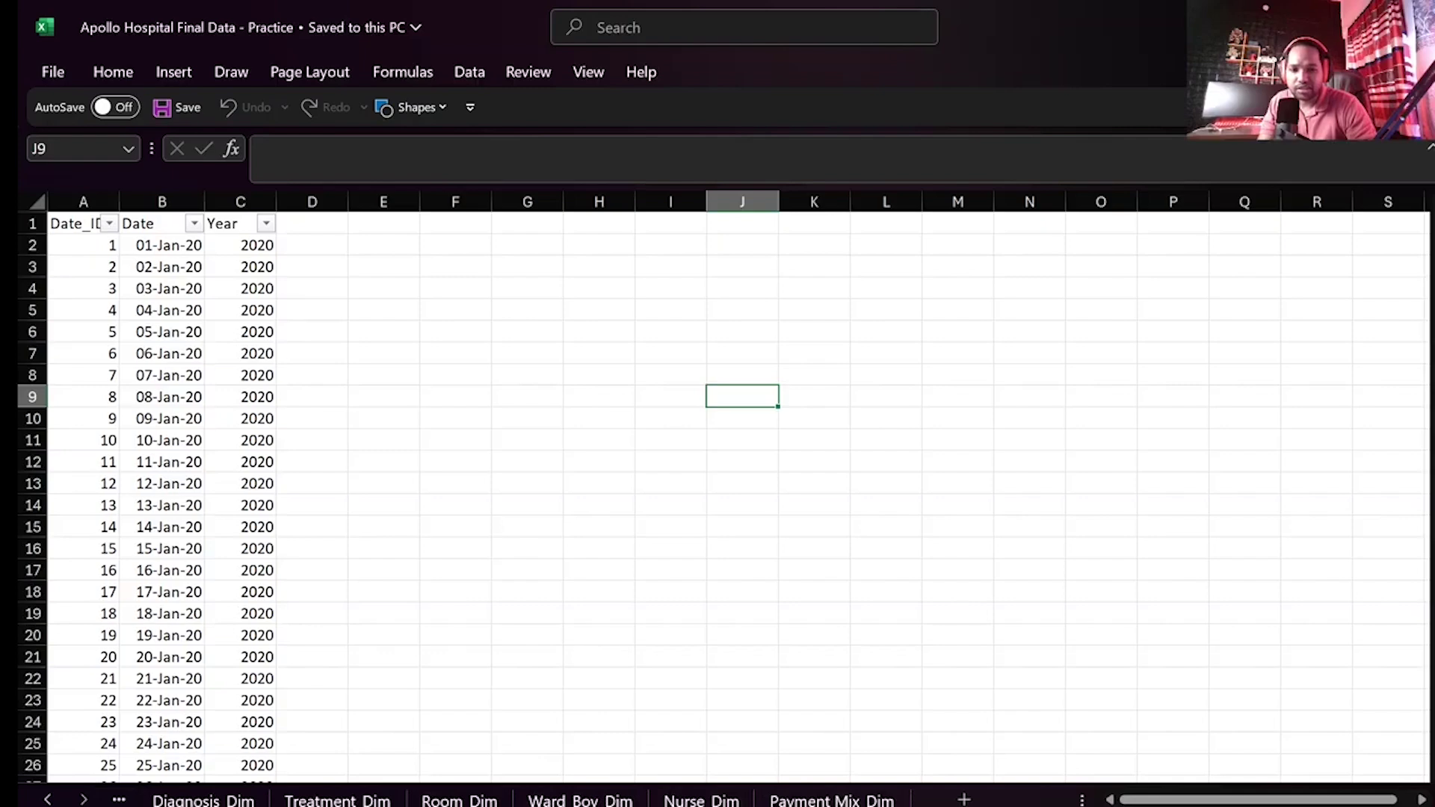
- Return to the workbook's first sheets, open the Fact sheet, and select the Mortality Status column heading to examine the source data
click(47, 799)
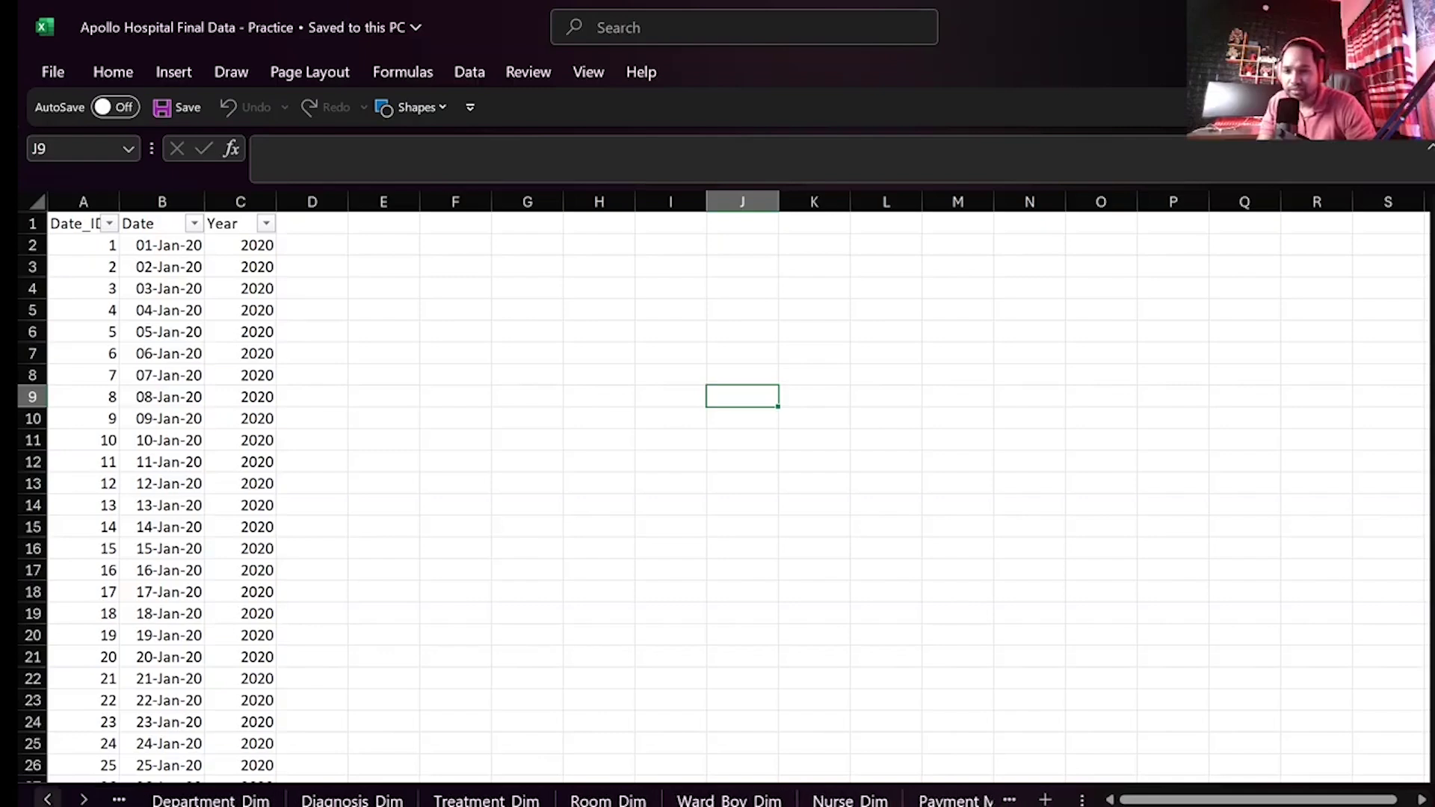
click(47, 799)
click(47, 799)
click(48, 799)
click(47, 798)
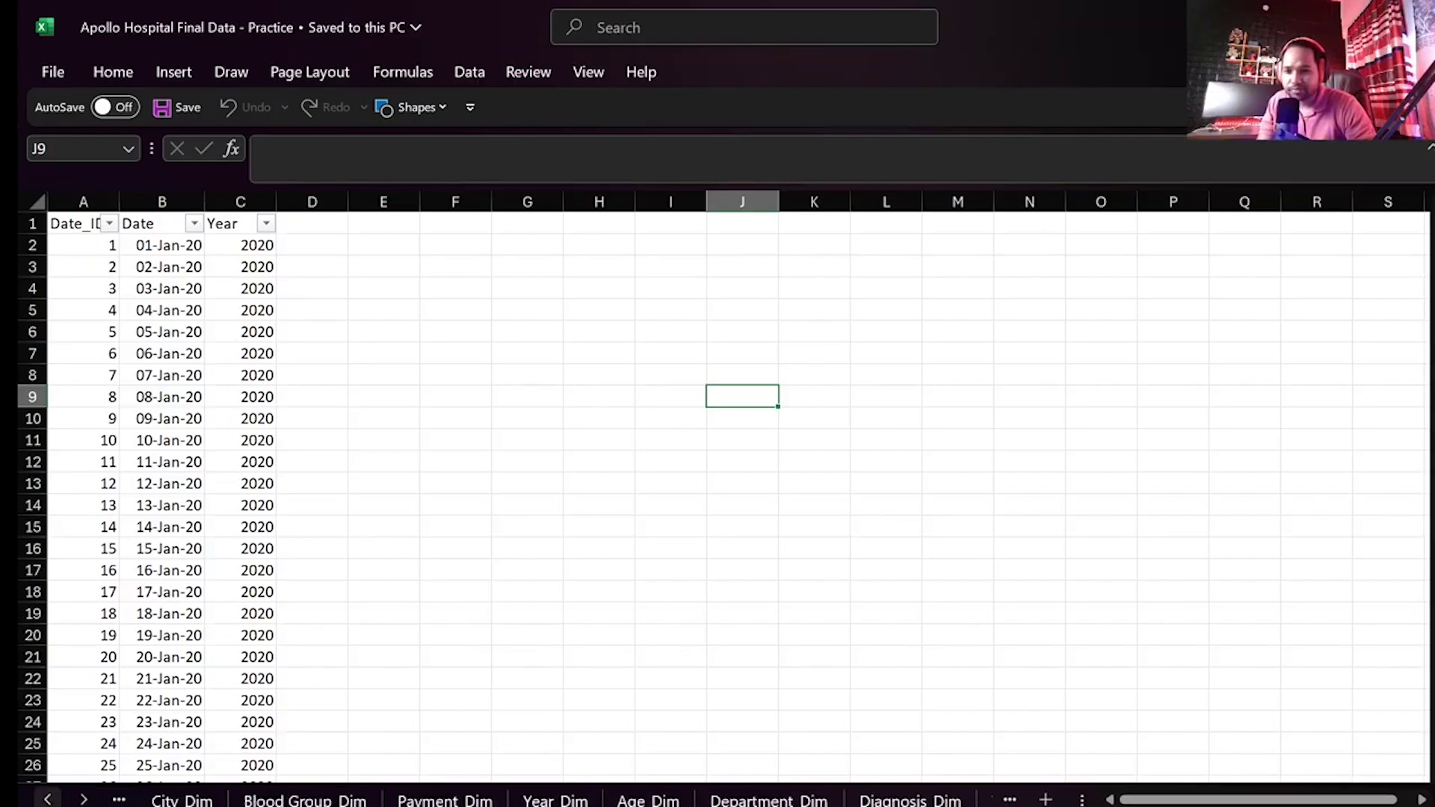
click(47, 799)
click(47, 799)
click(47, 798)
click(47, 799)
click(47, 799)
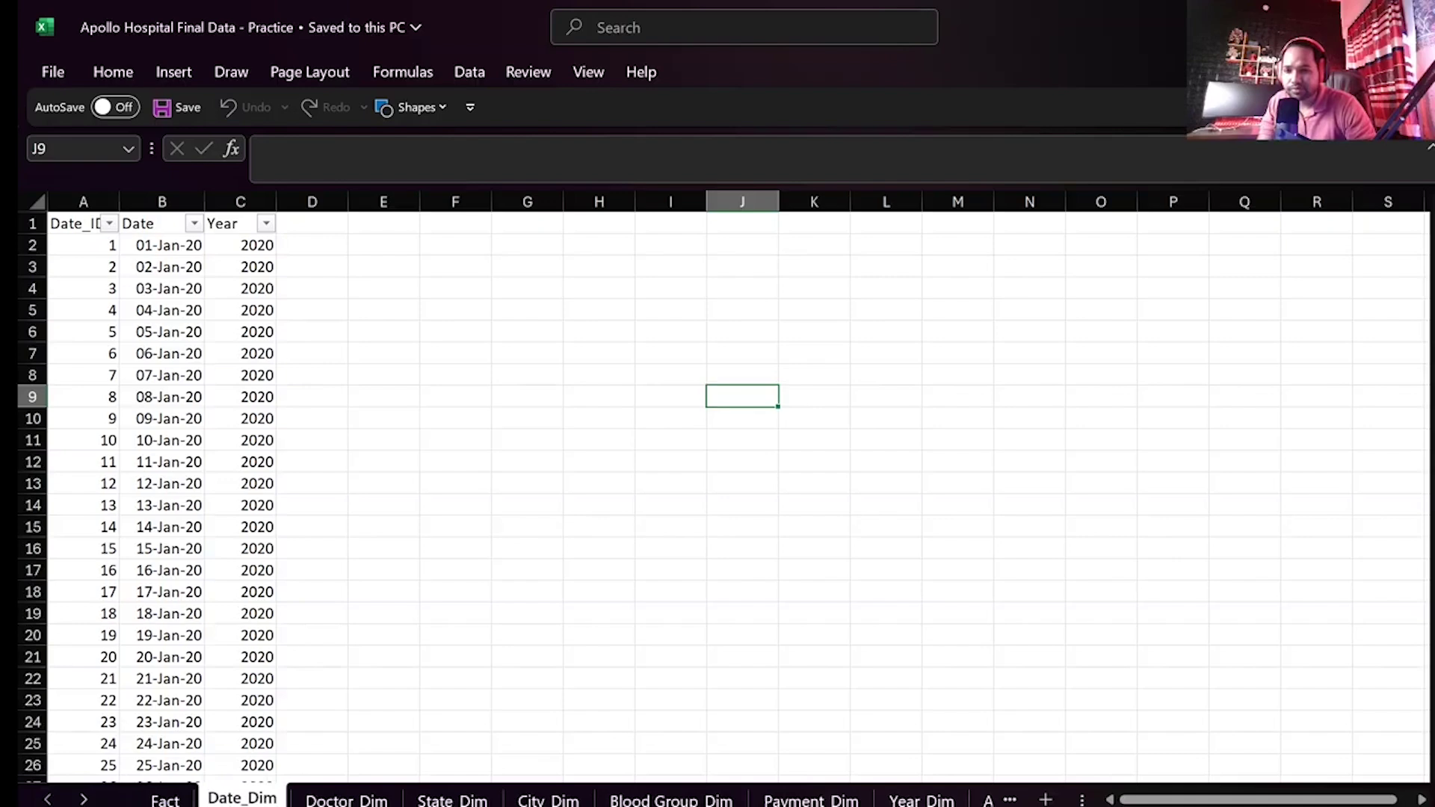
click(165, 799)
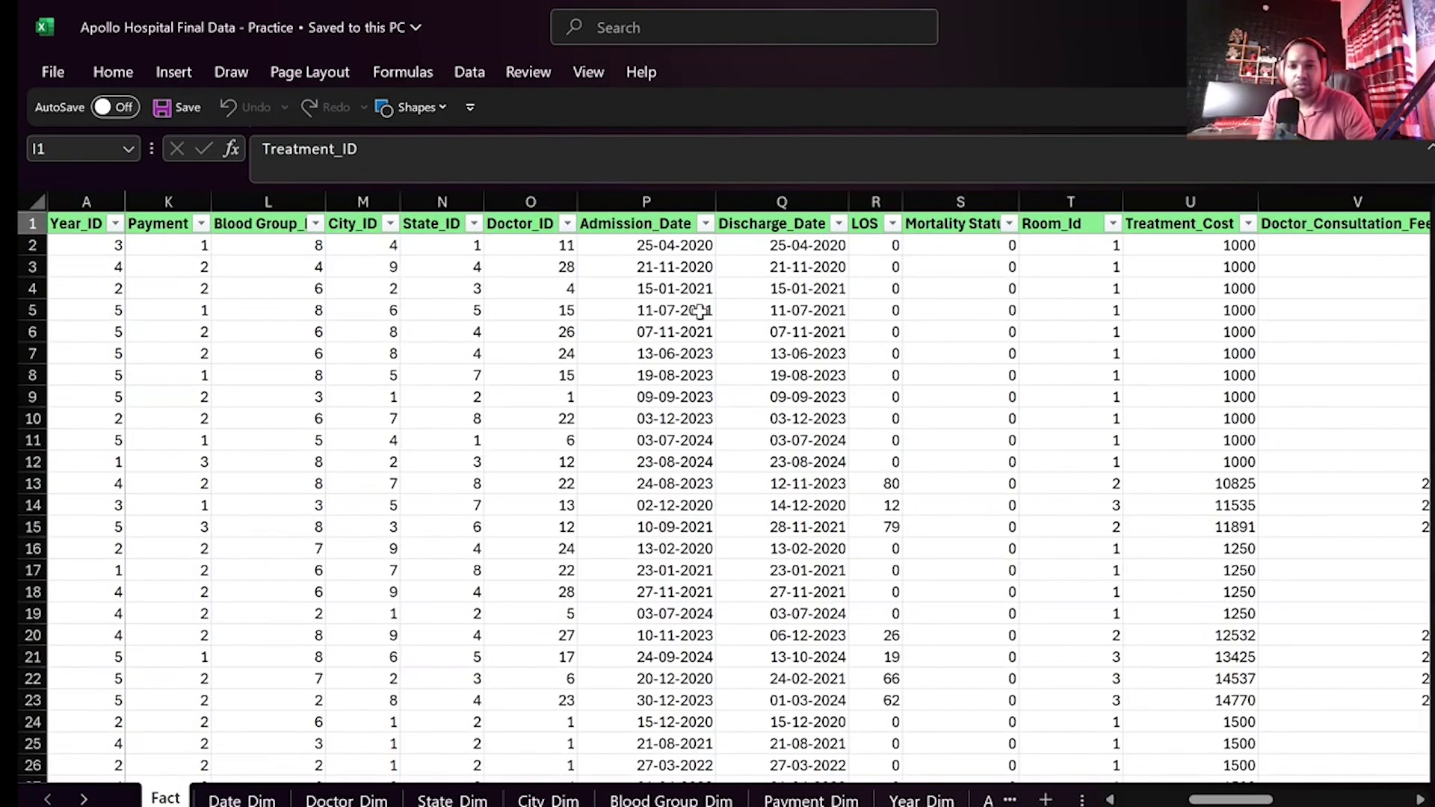
click(955, 224)
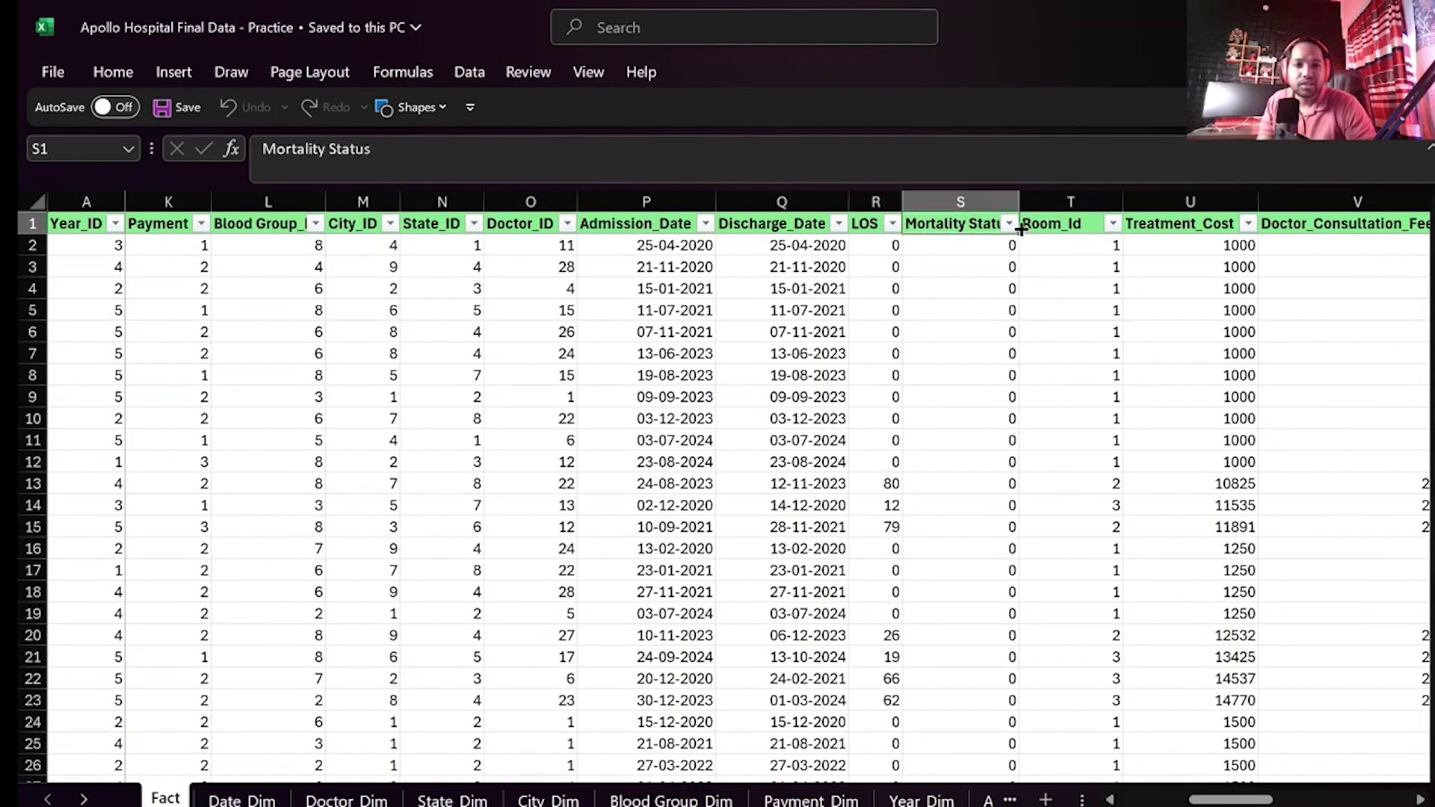
- Examine the filter values of the Mortality Status column in the Fact sheet and select the column's data down to the last row
click(1009, 224)
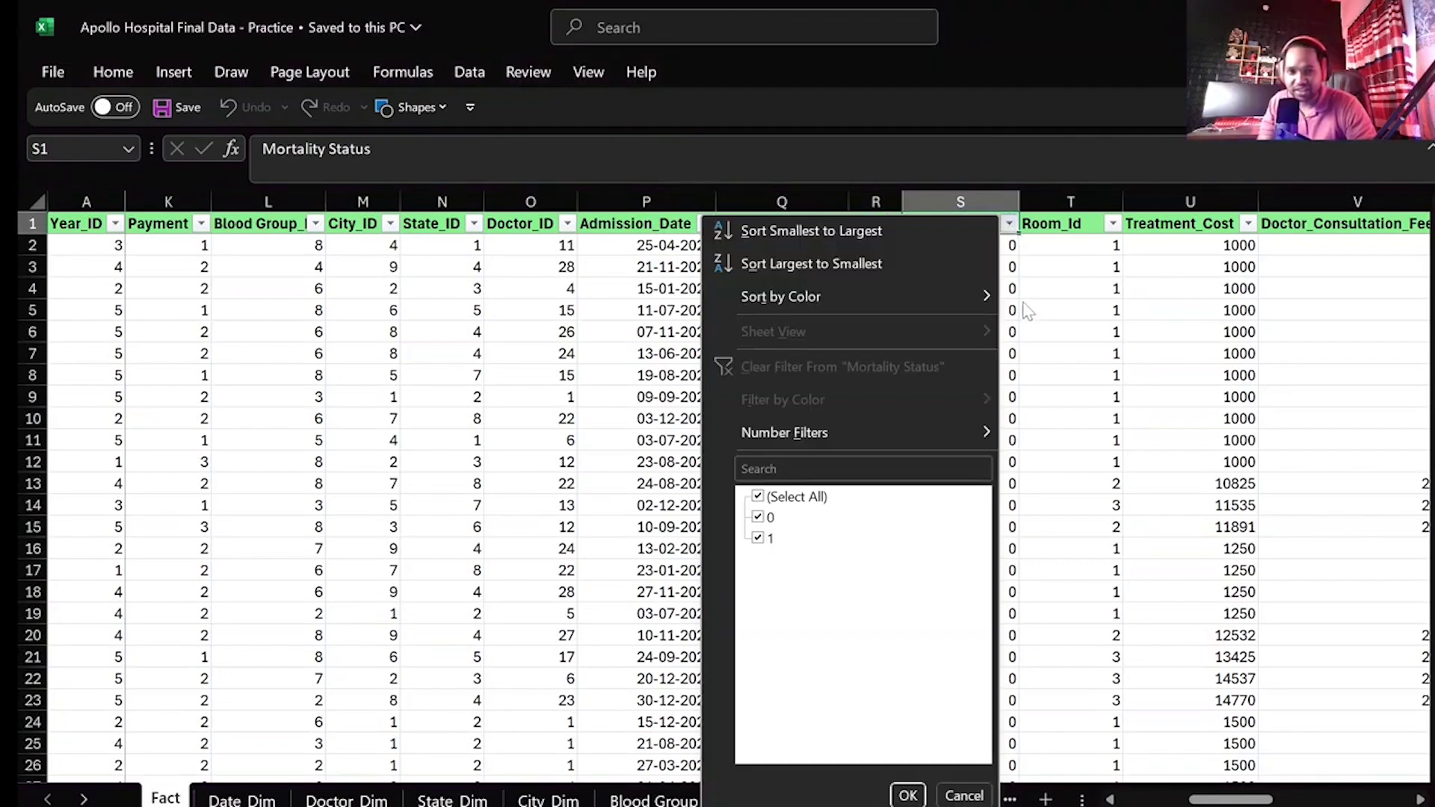
key(Escape)
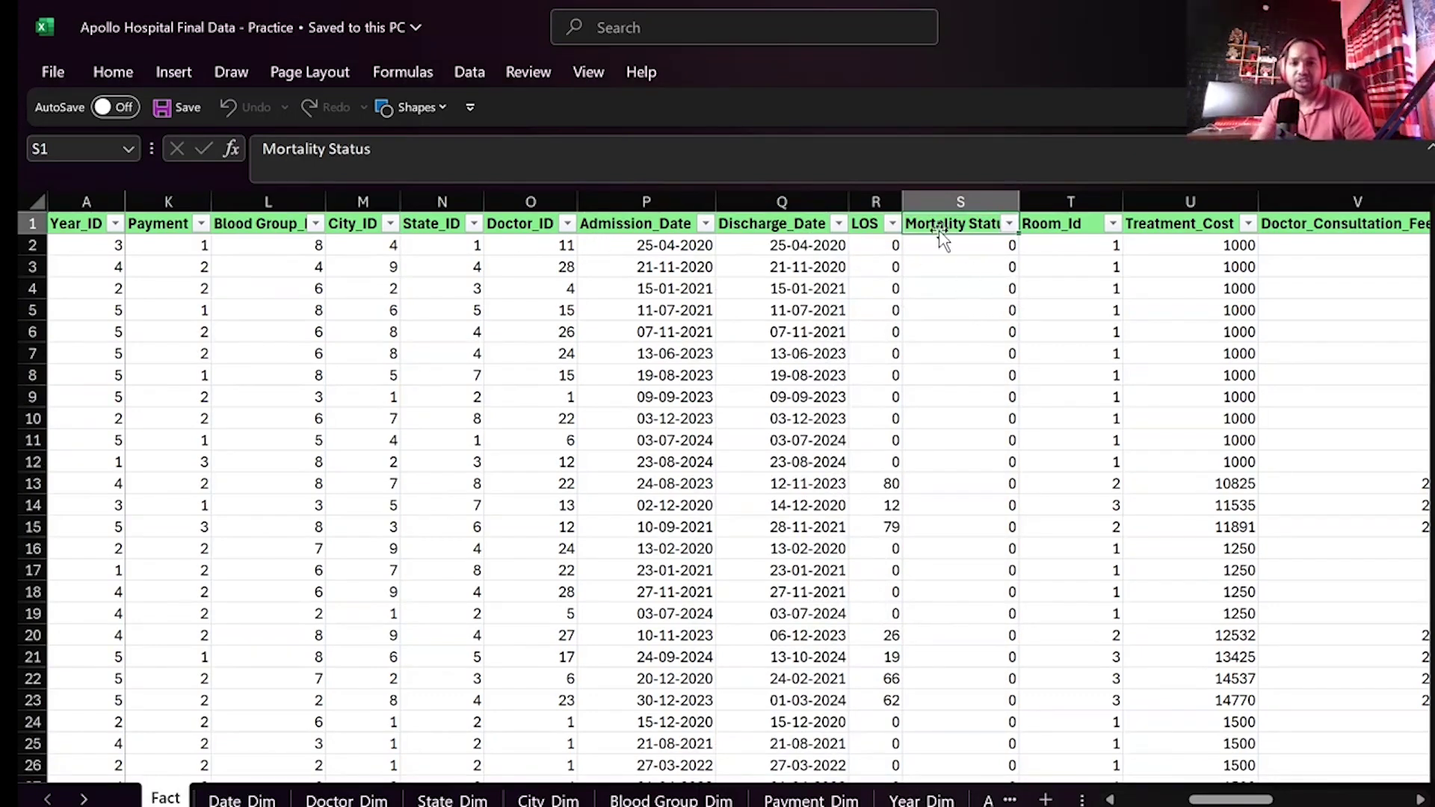
key(ctrl+shift+Down)
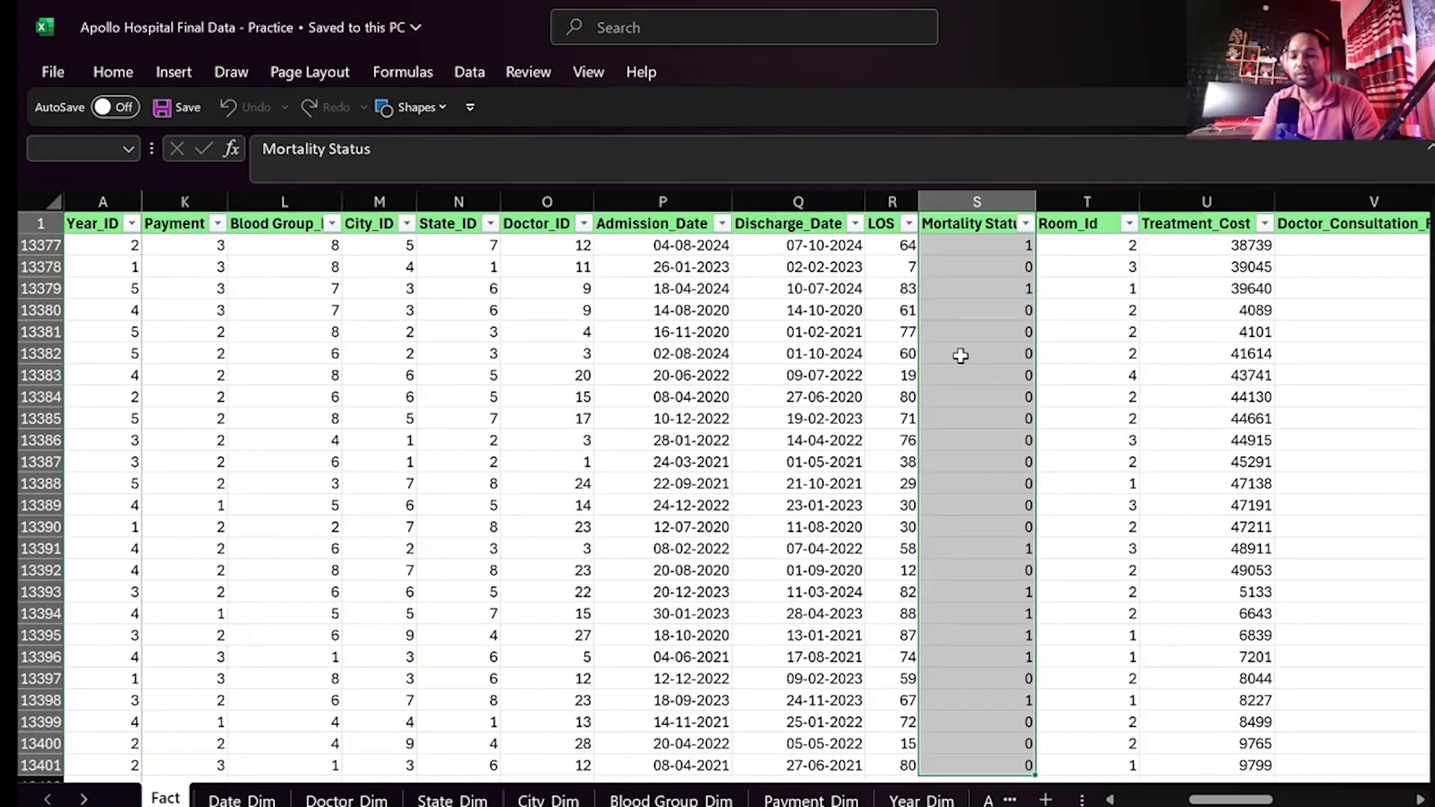
- Switch to the Hospital Project_Final Designed report, copy the complete Mortality Rate measure formula, and return to the Untitled report
key(alt+Tab)
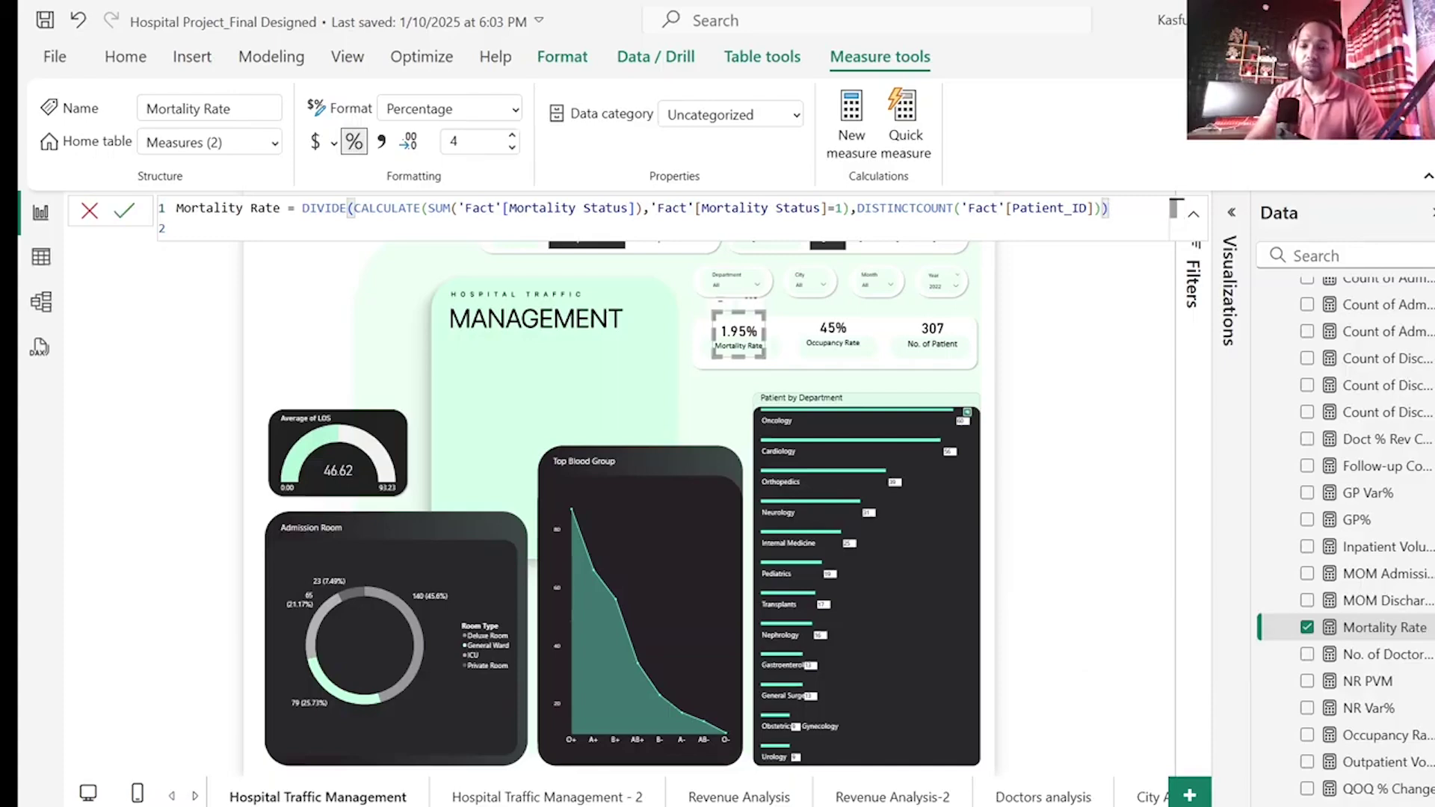
key(ctrl+a)
key(ctrl+c)
key(alt+Tab)
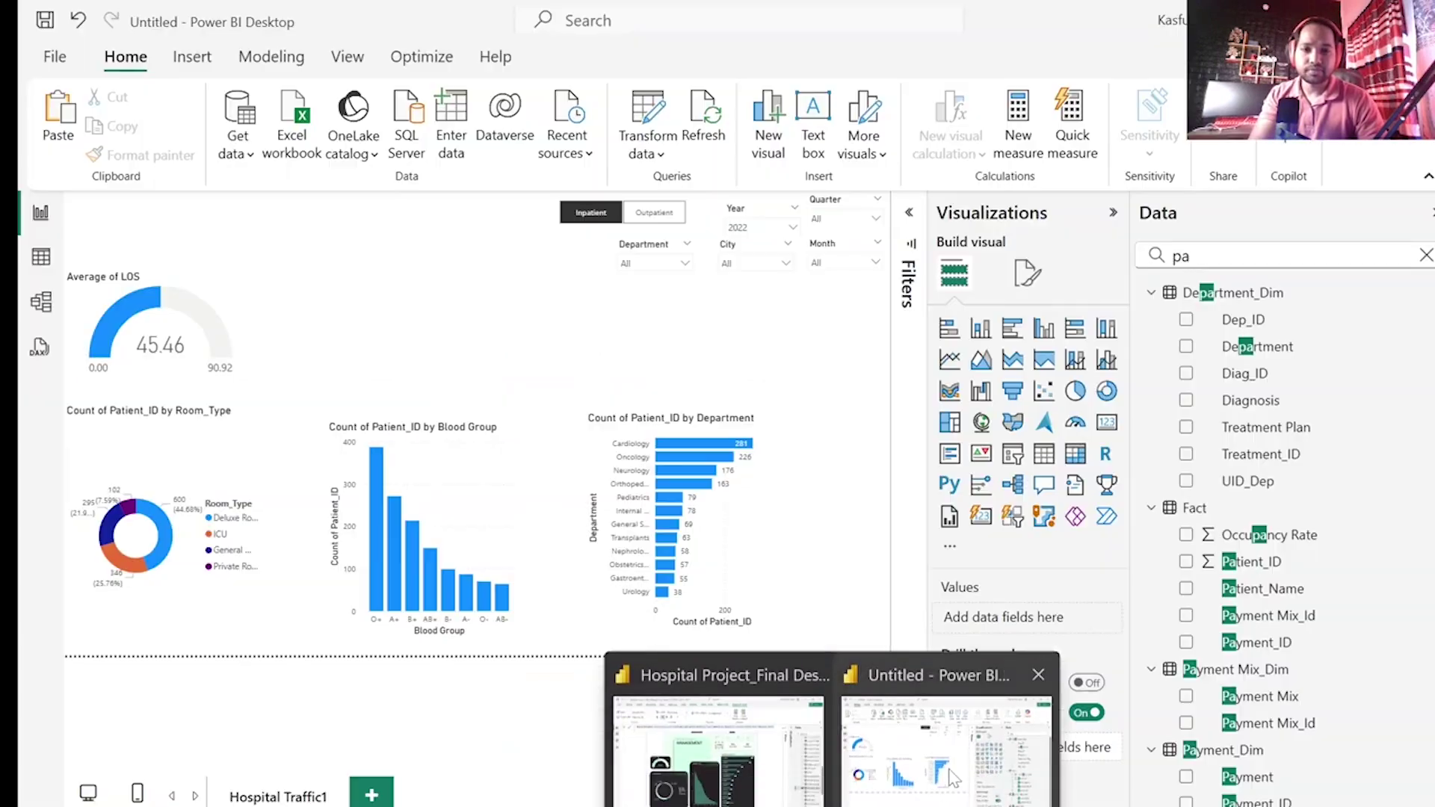
click(953, 777)
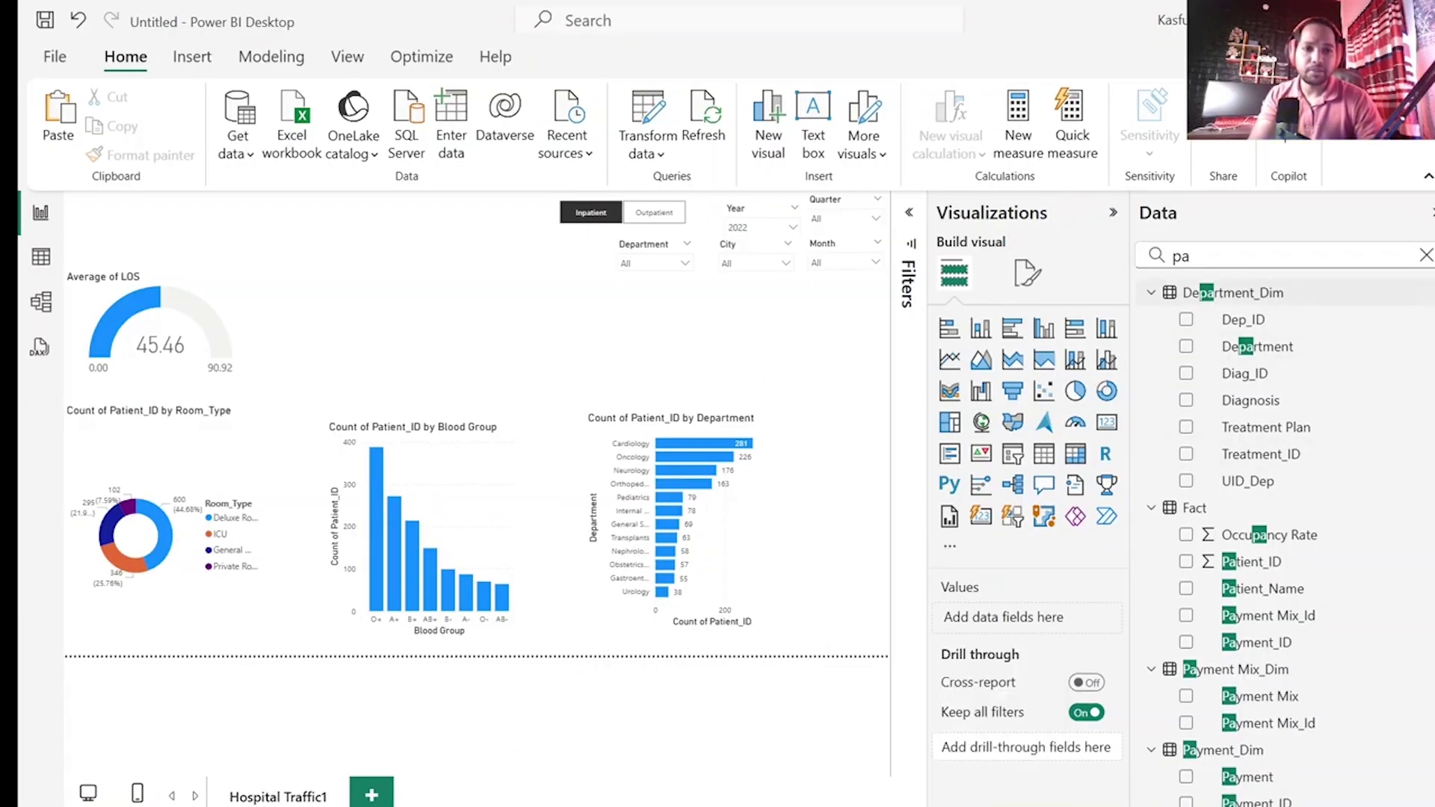
- Create the Fact table measure Mortality Rate = DIVIDE(CALCULATE(SUM('Fact'[Mortality Status]),'Fact'[Mortality Status]=1),DISTINCTCOUNT('Fact'[Patient_ID])) from the copied formula and format it as a percentage
click(1425, 255)
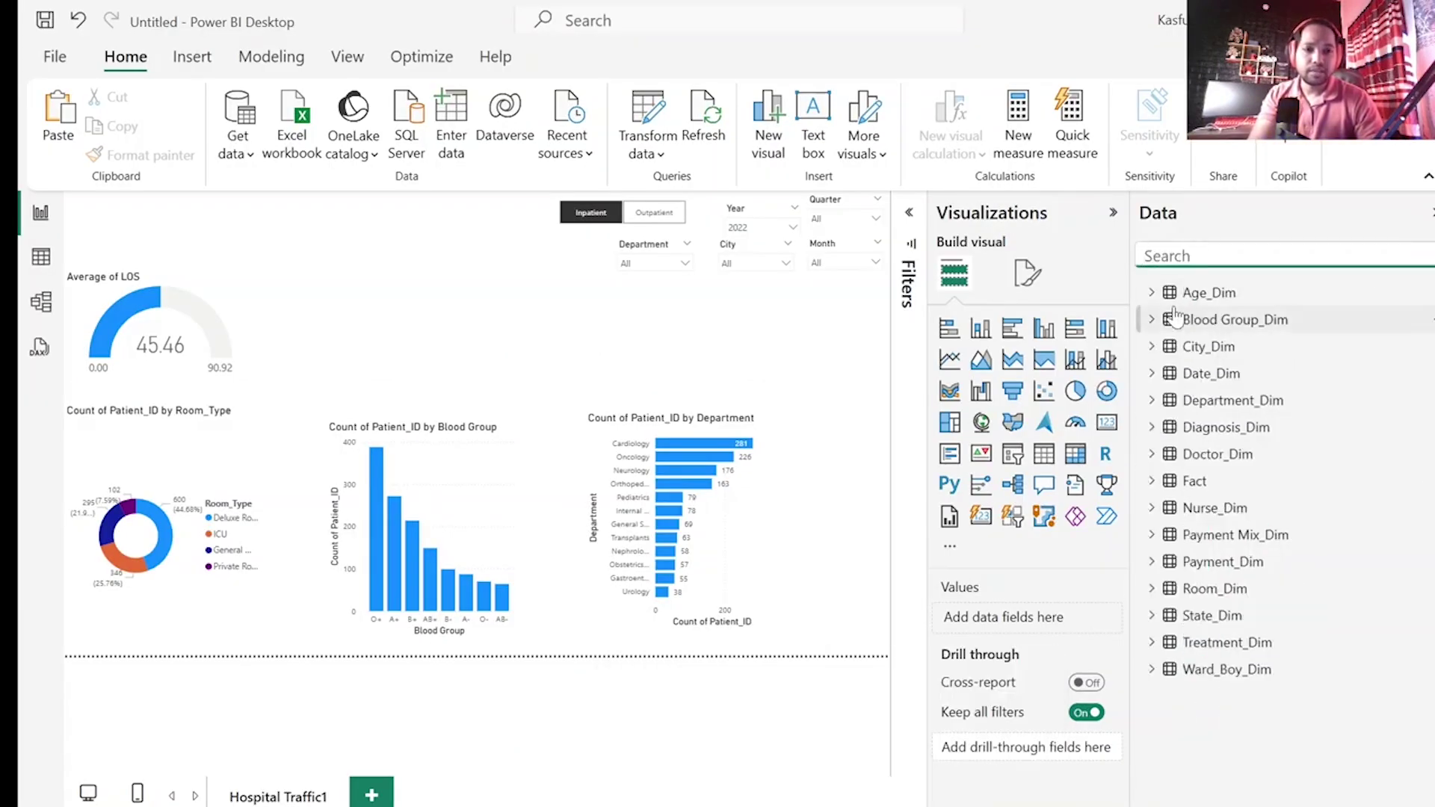
right_click(1168, 481)
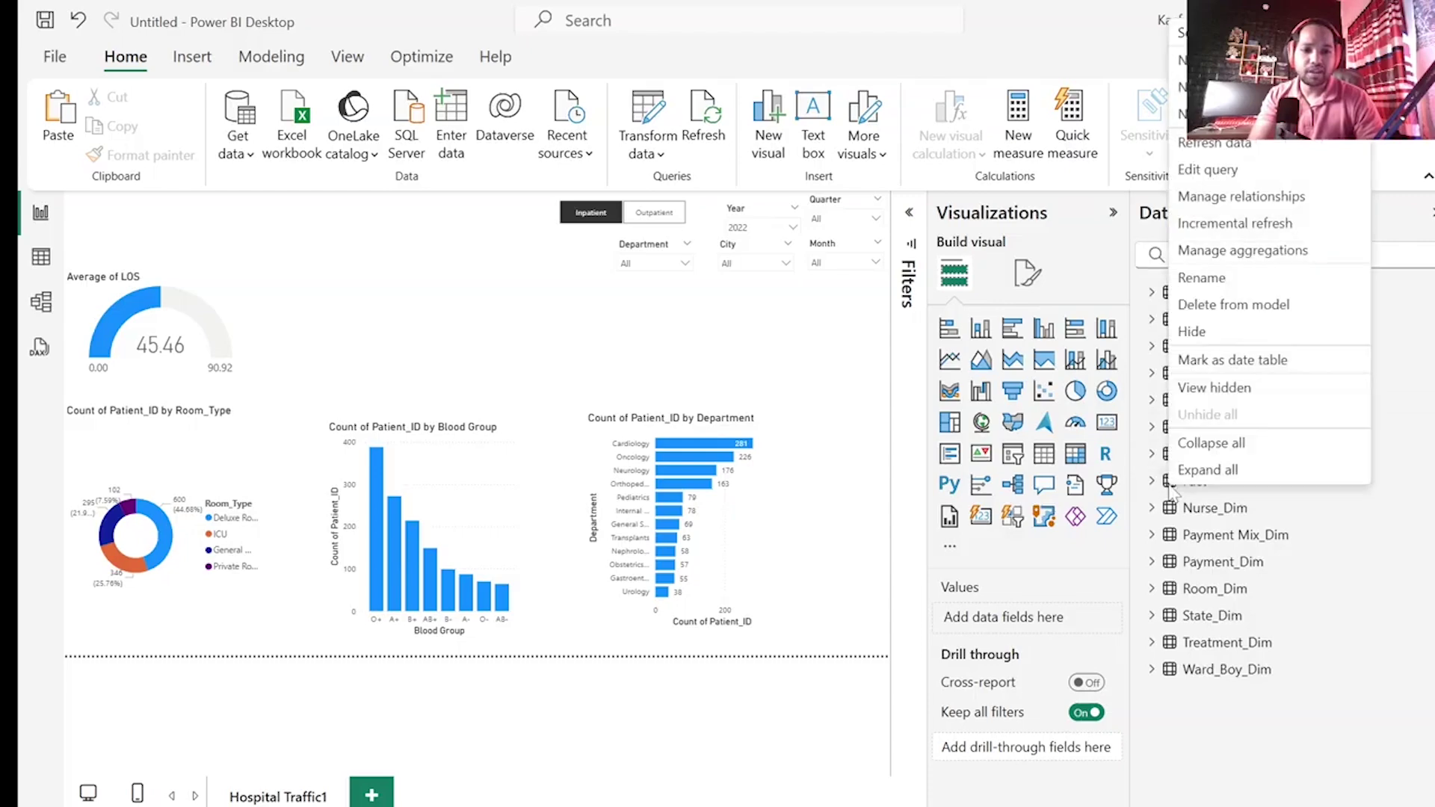
click(1107, 515)
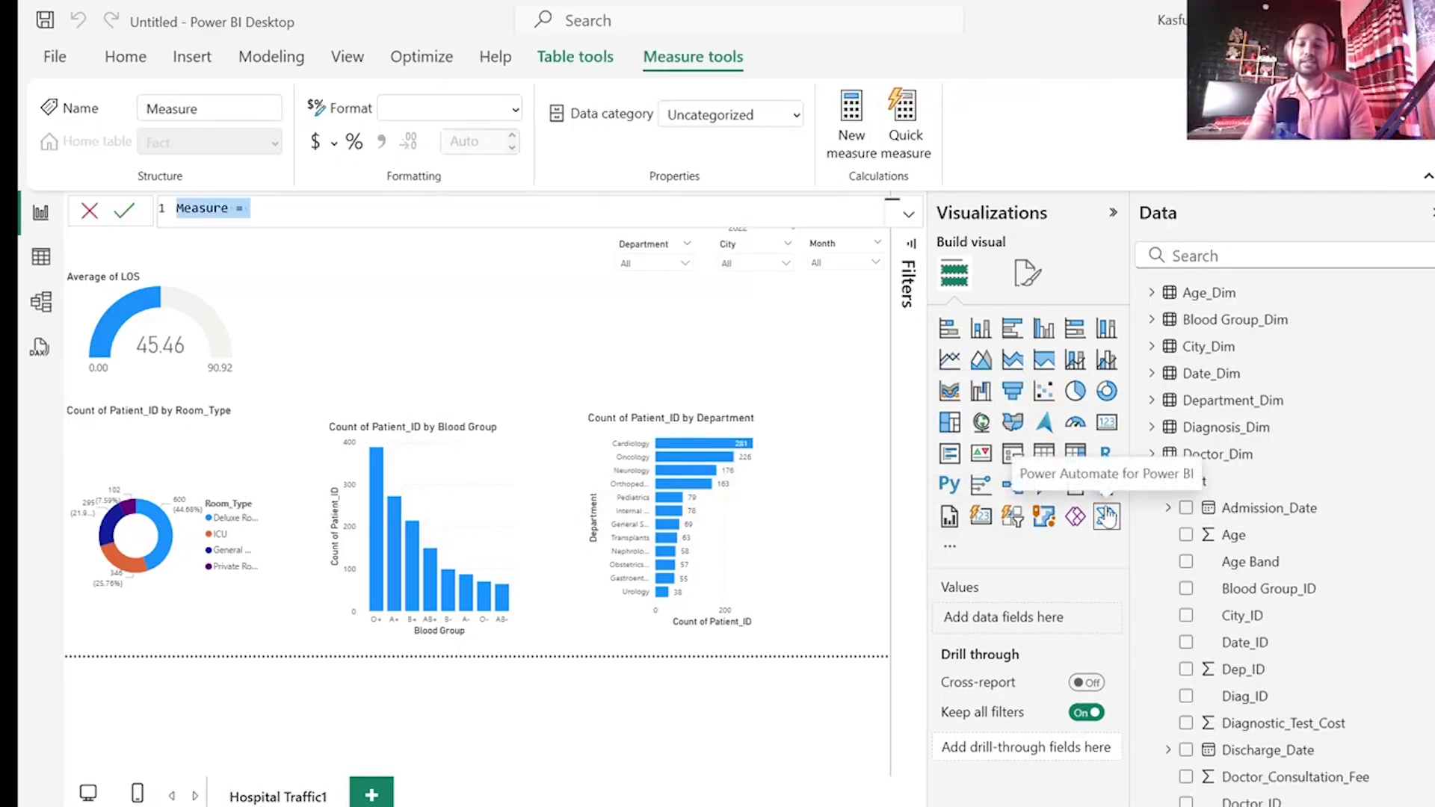
key(ctrl+v)
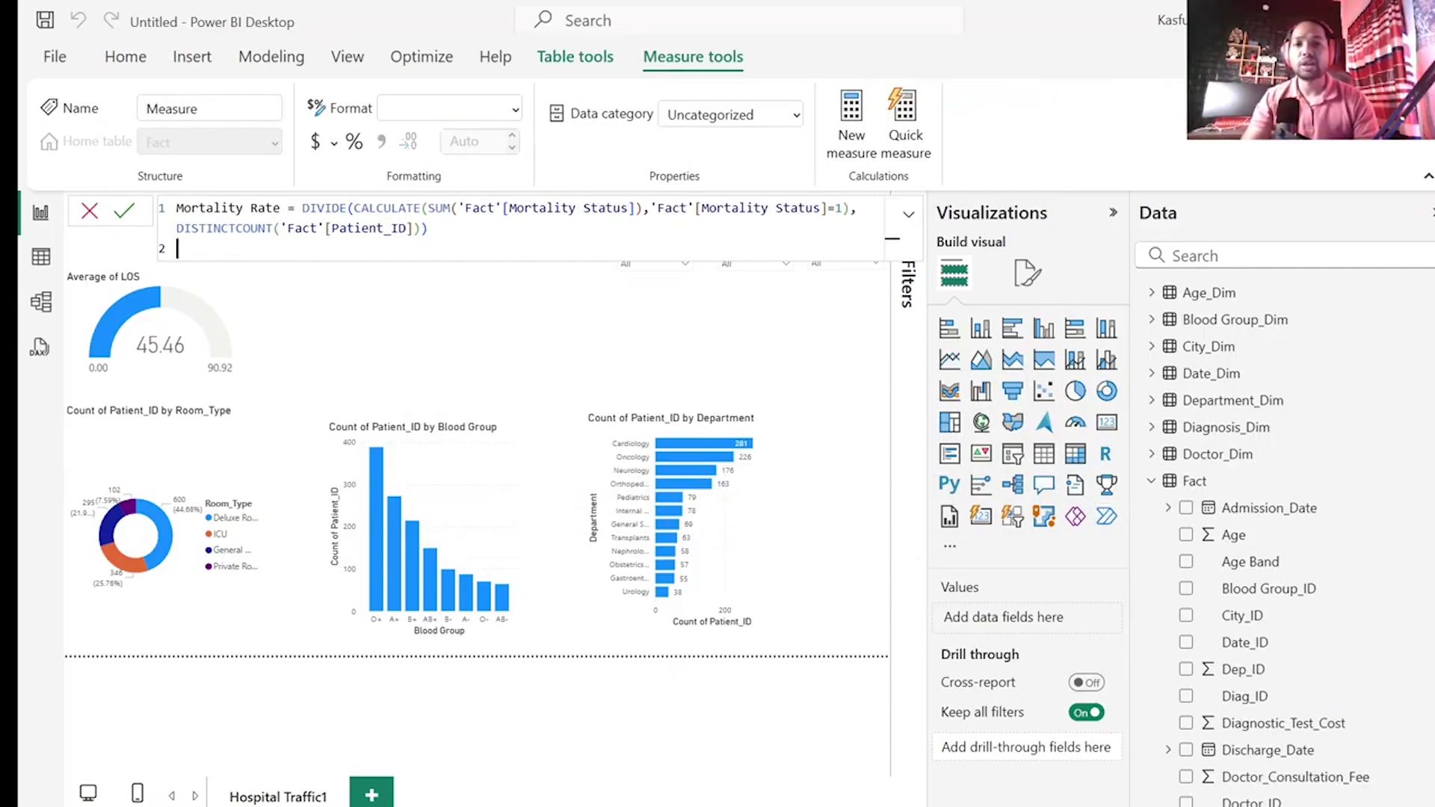
drag(648, 208, 428, 228)
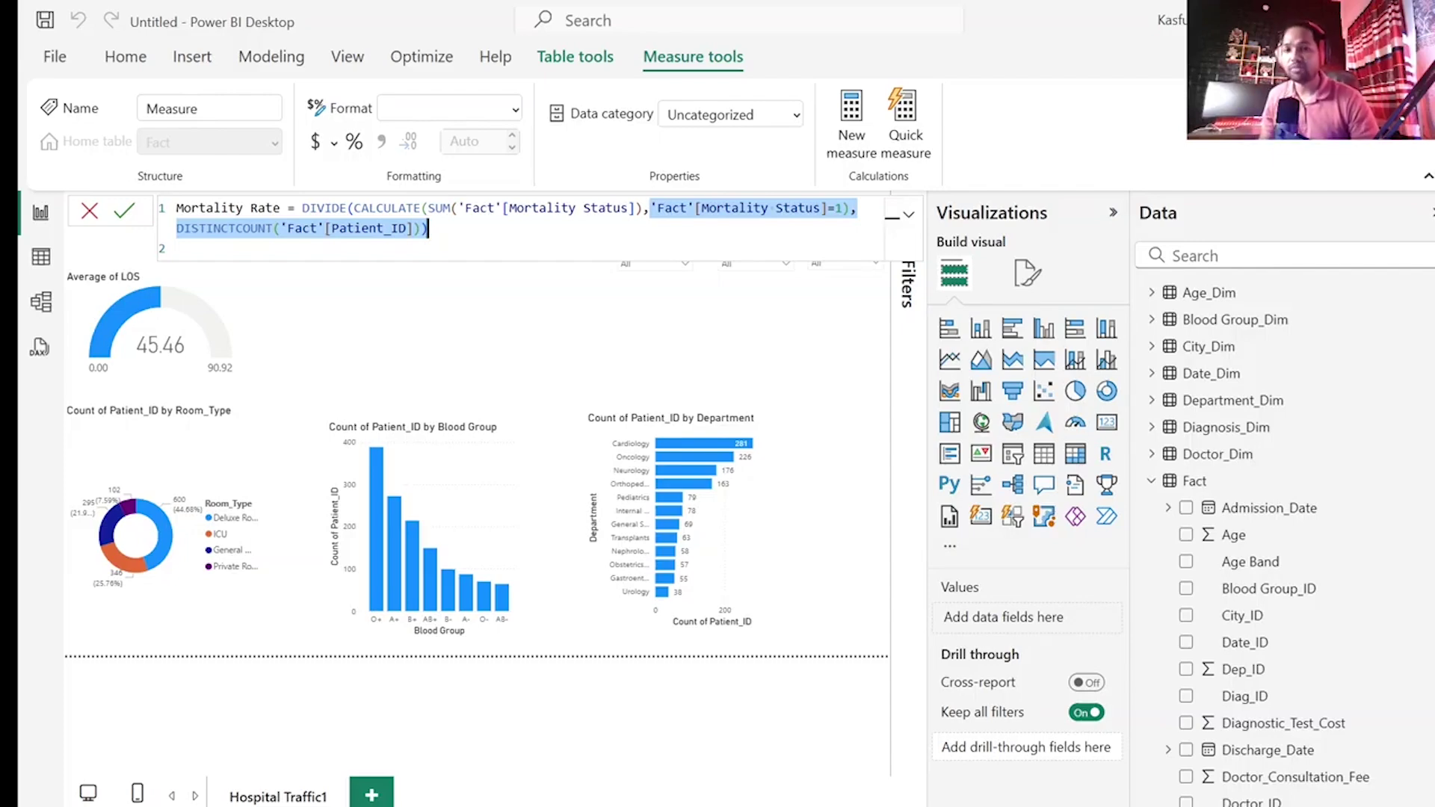
key(Return)
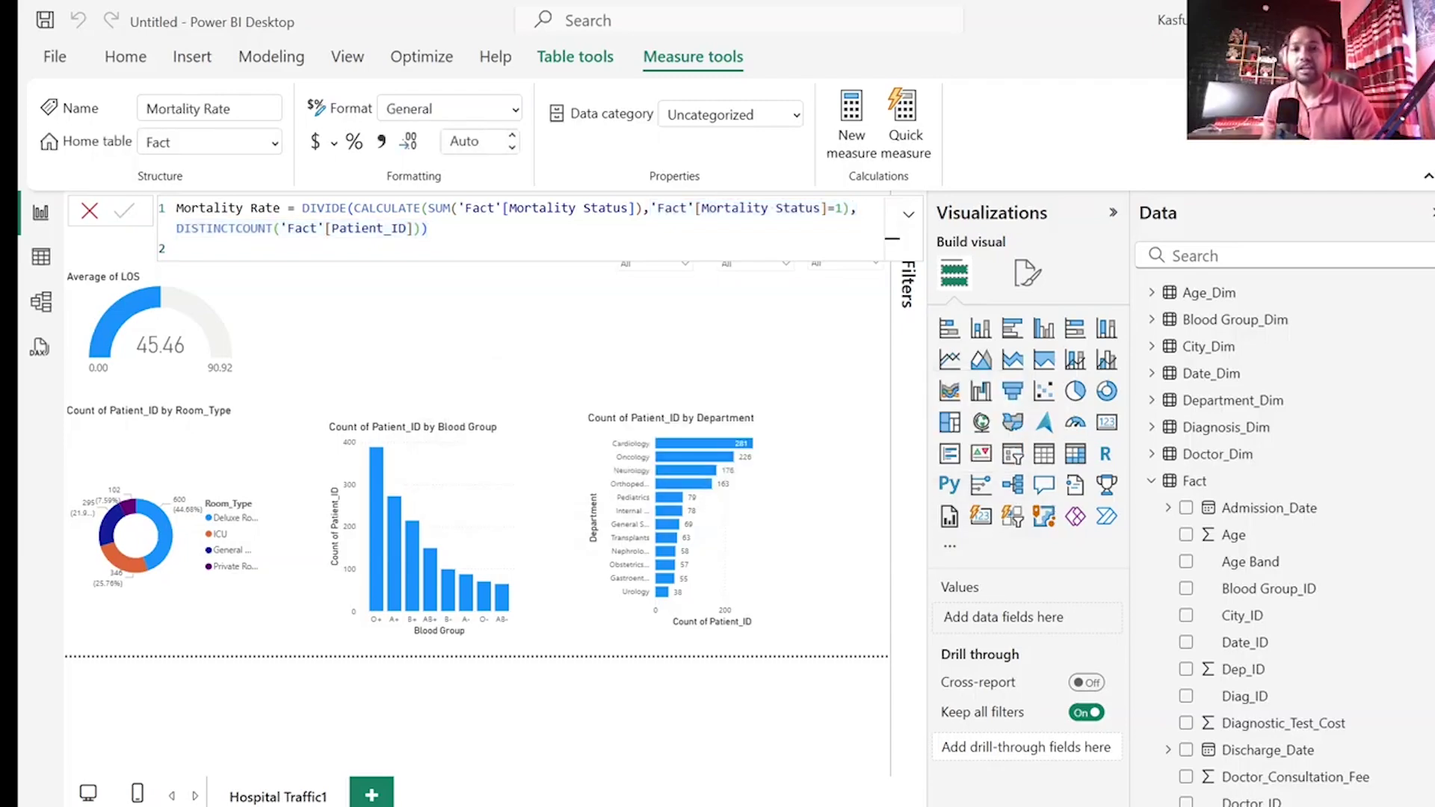
click(347, 146)
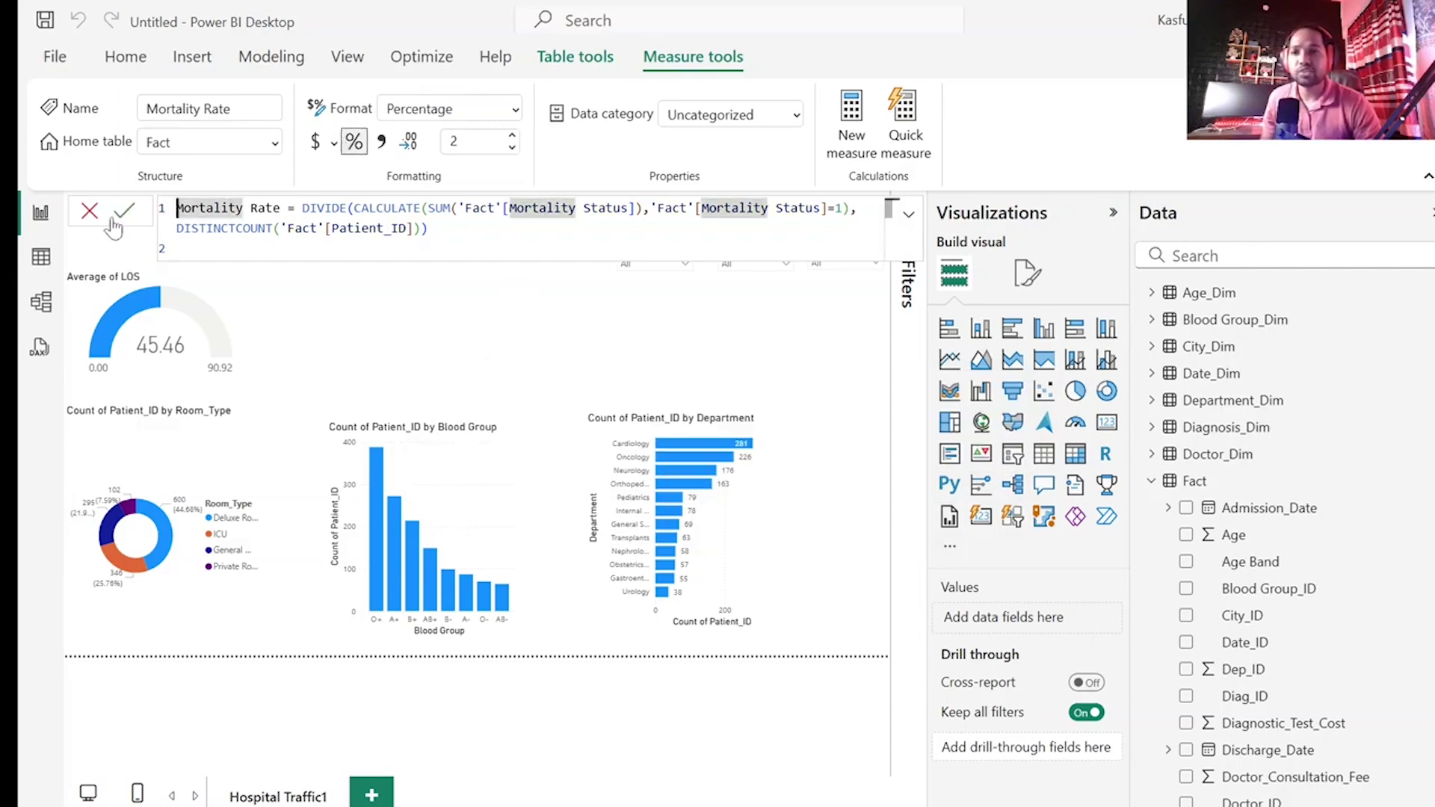
click(90, 211)
- Add a card visual above the blood-group chart and fill it with the Mortality Rate measure
click(625, 334)
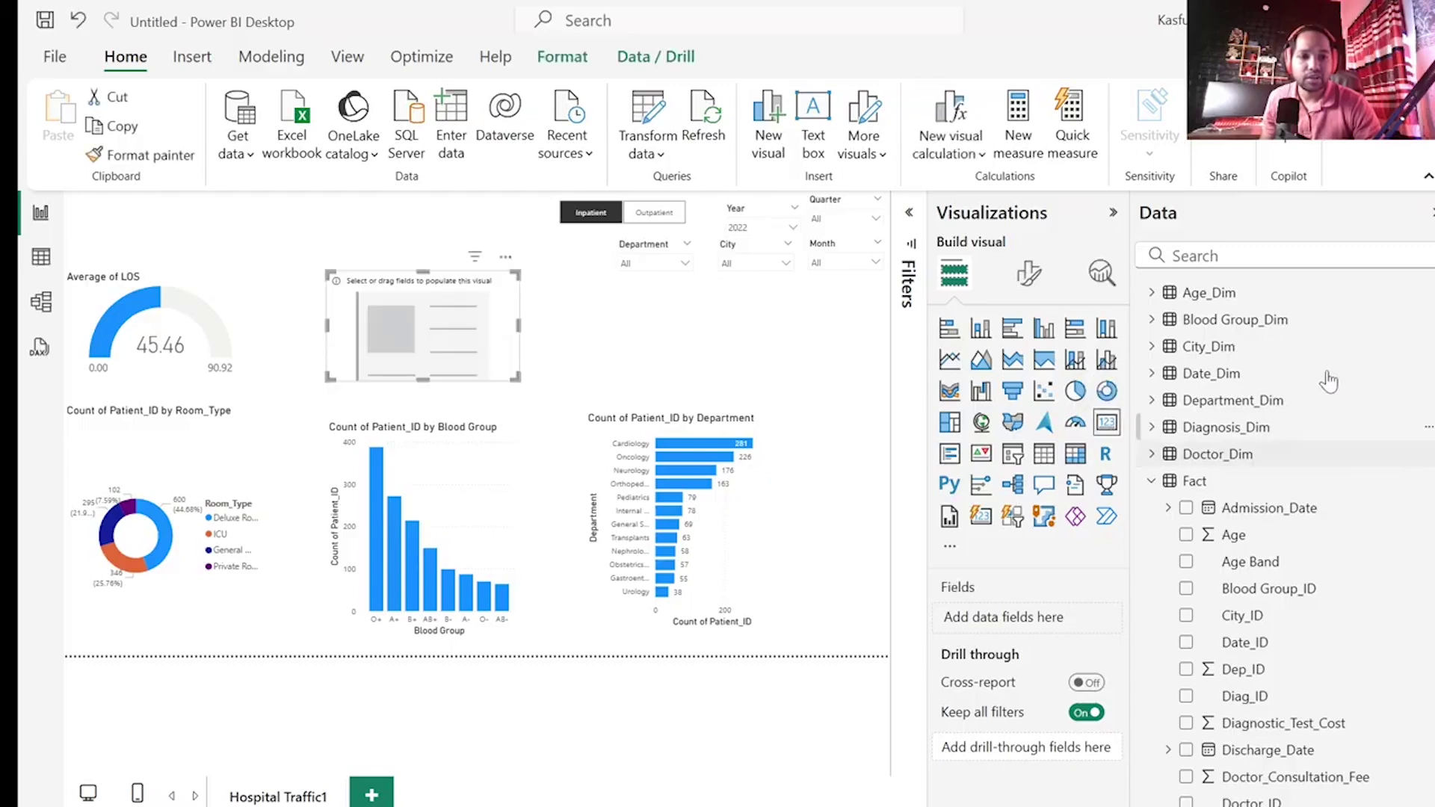
click(1165, 255)
text(mo)
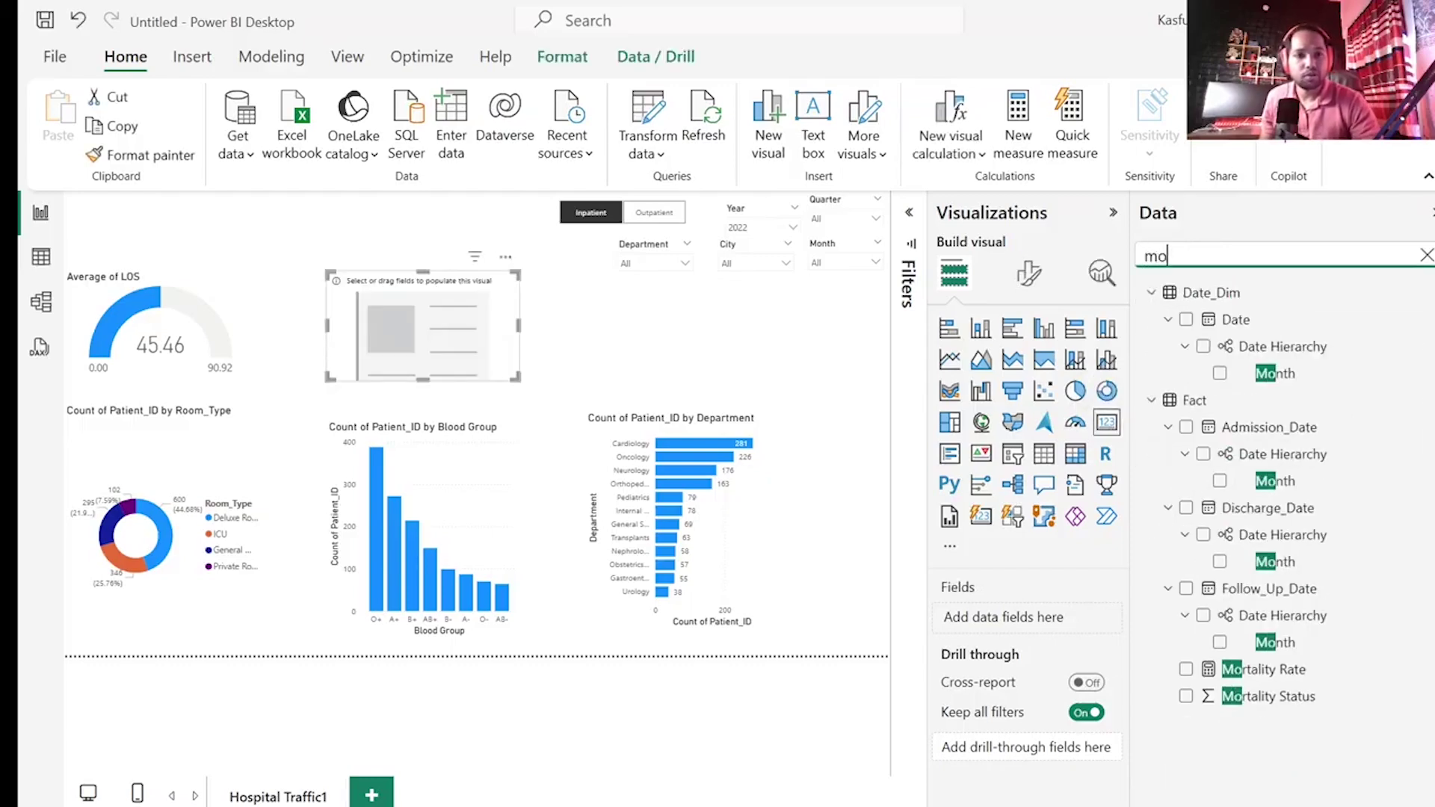
click(1185, 670)
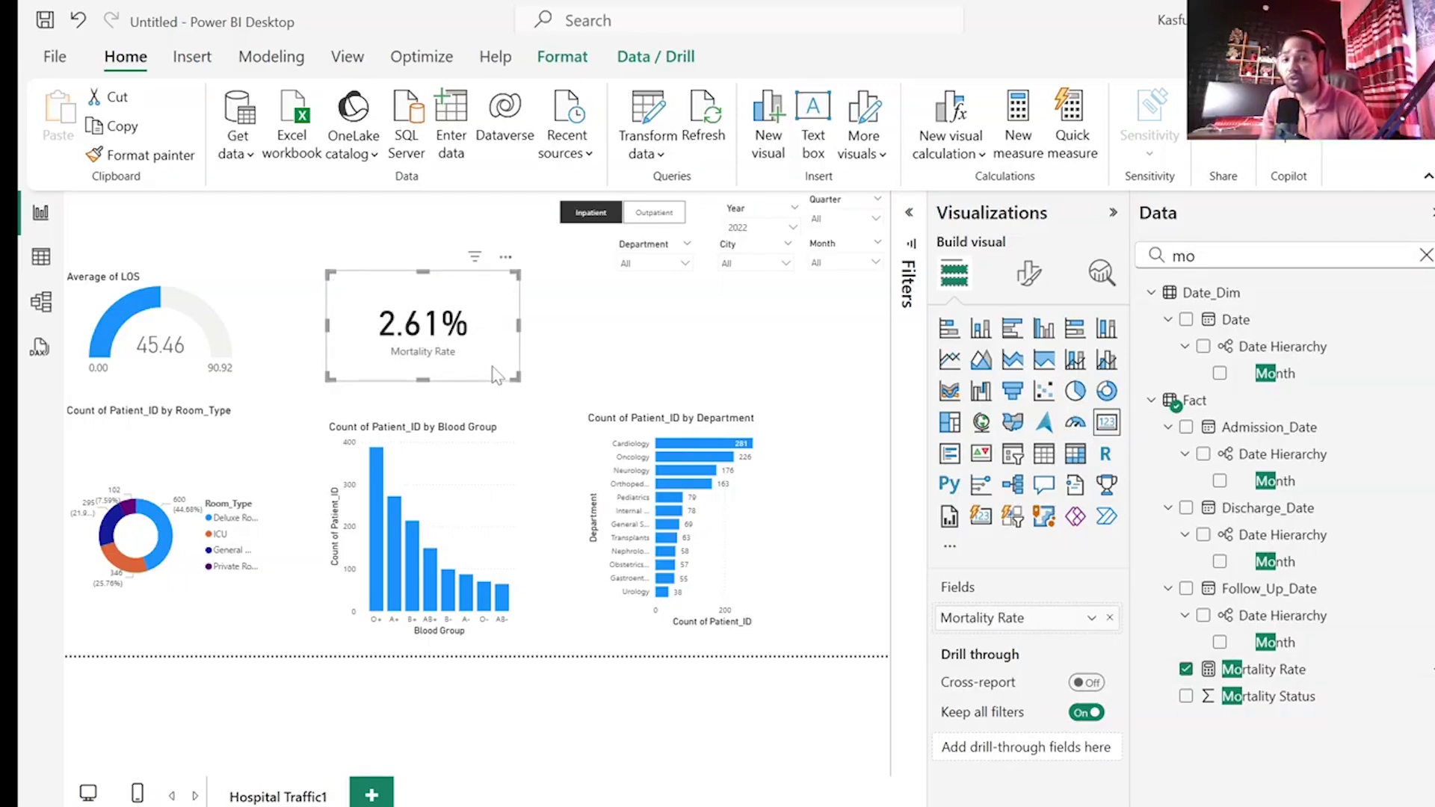
- Cross-filter the page by Cardiology, Oncology and Nephrology in the department chart to check the Mortality Rate card's response
click(684, 449)
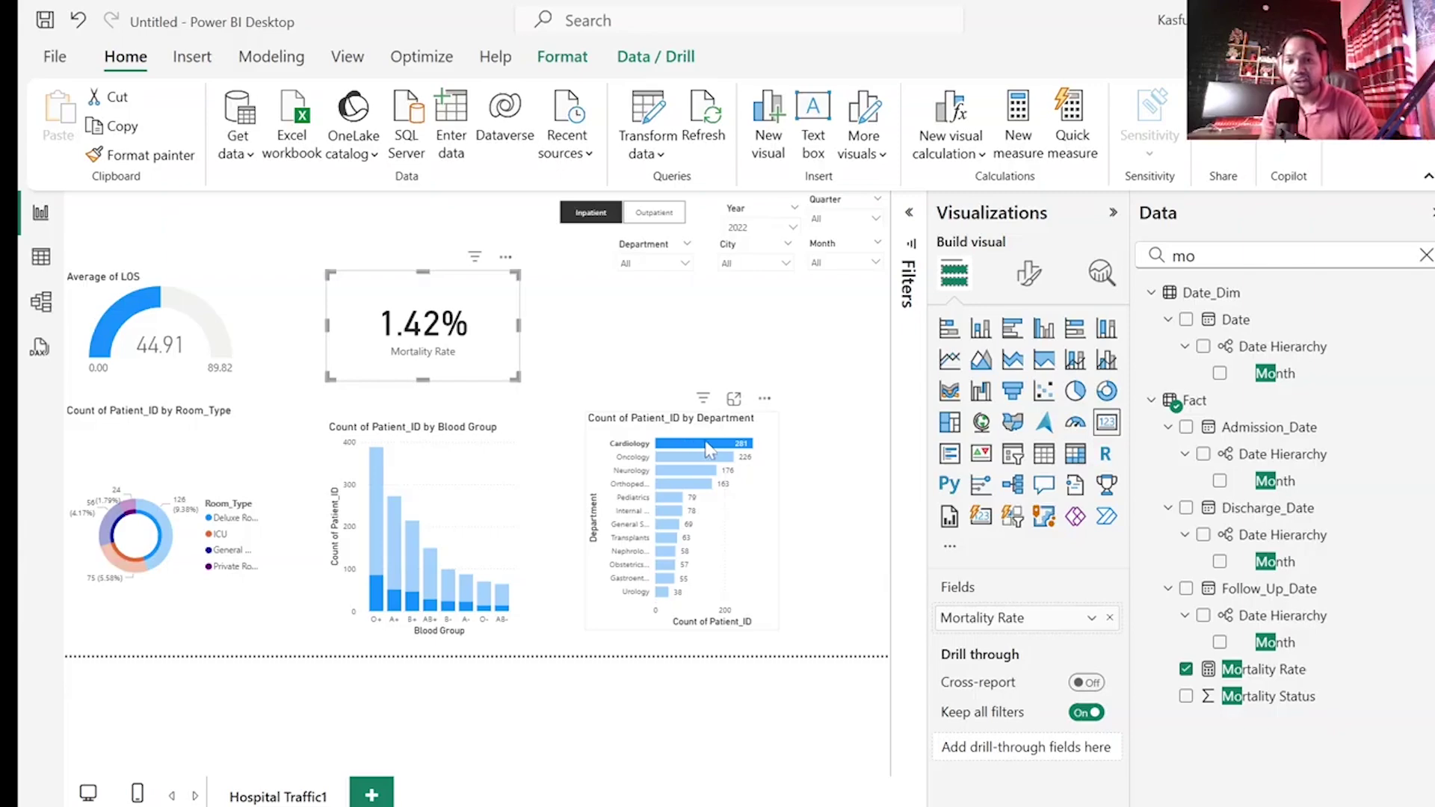
click(720, 459)
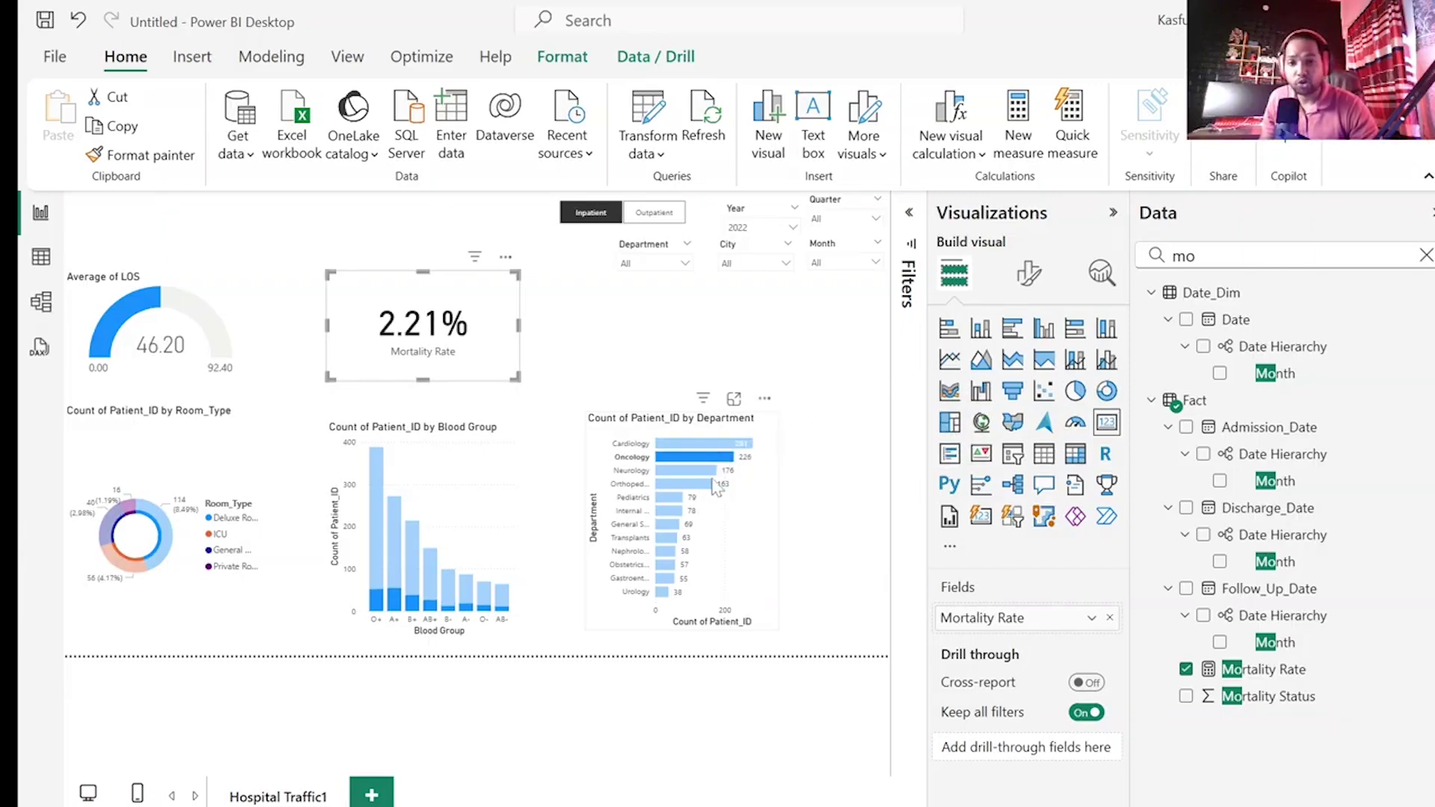
click(698, 482)
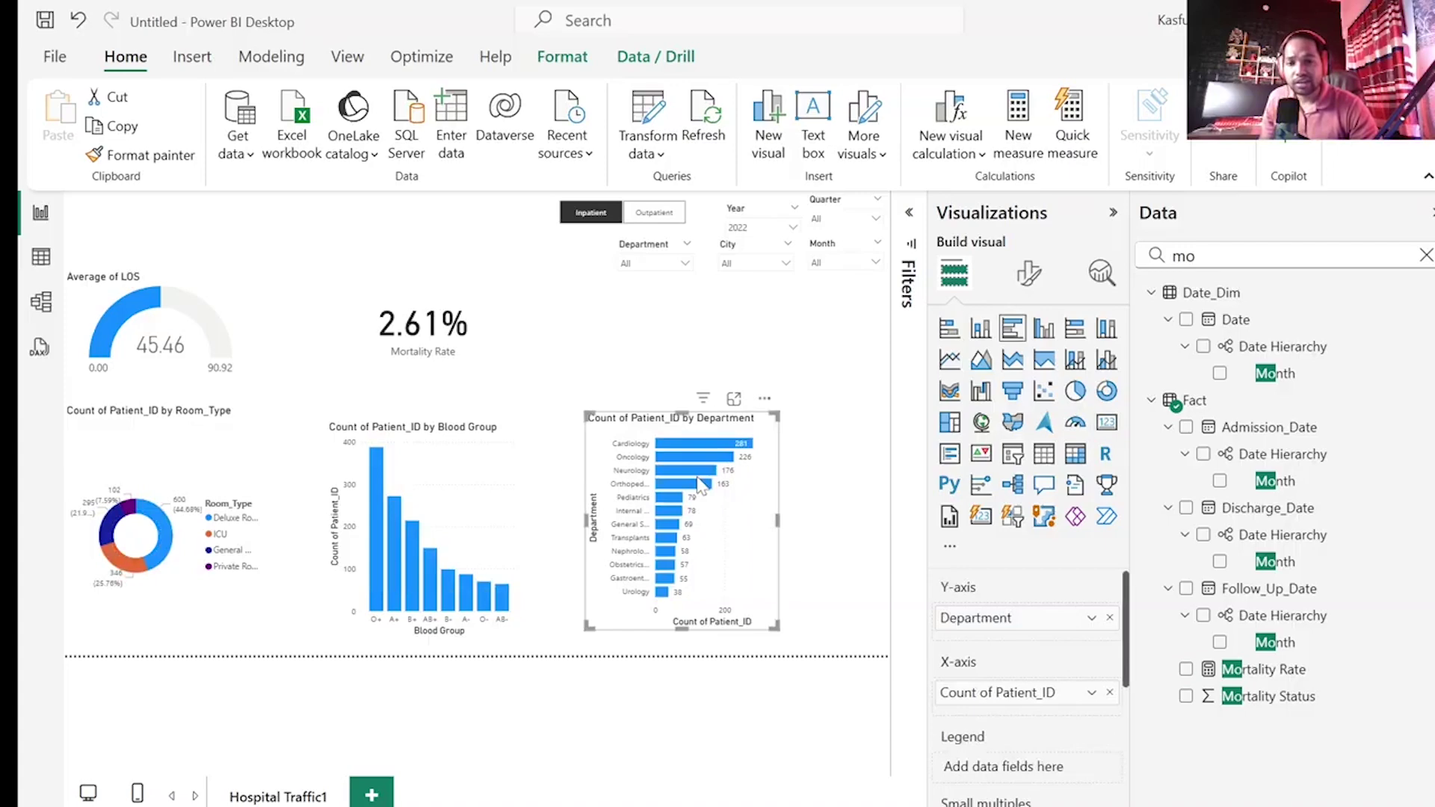
click(667, 553)
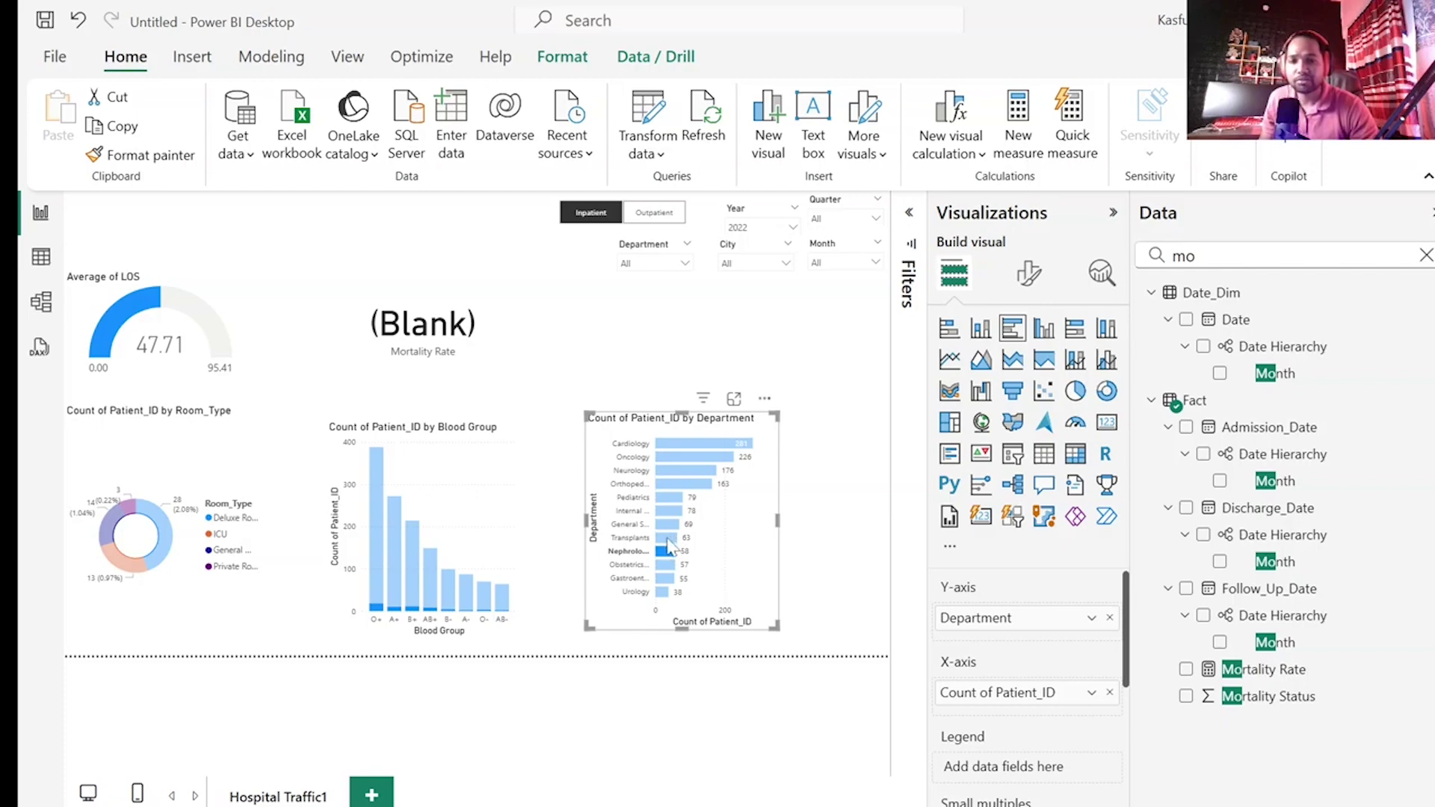
- Check the report's cross-filtering for the Transplants department, clear it, and move the Count of Patient_ID by Department chart to the page's right edge
click(669, 540)
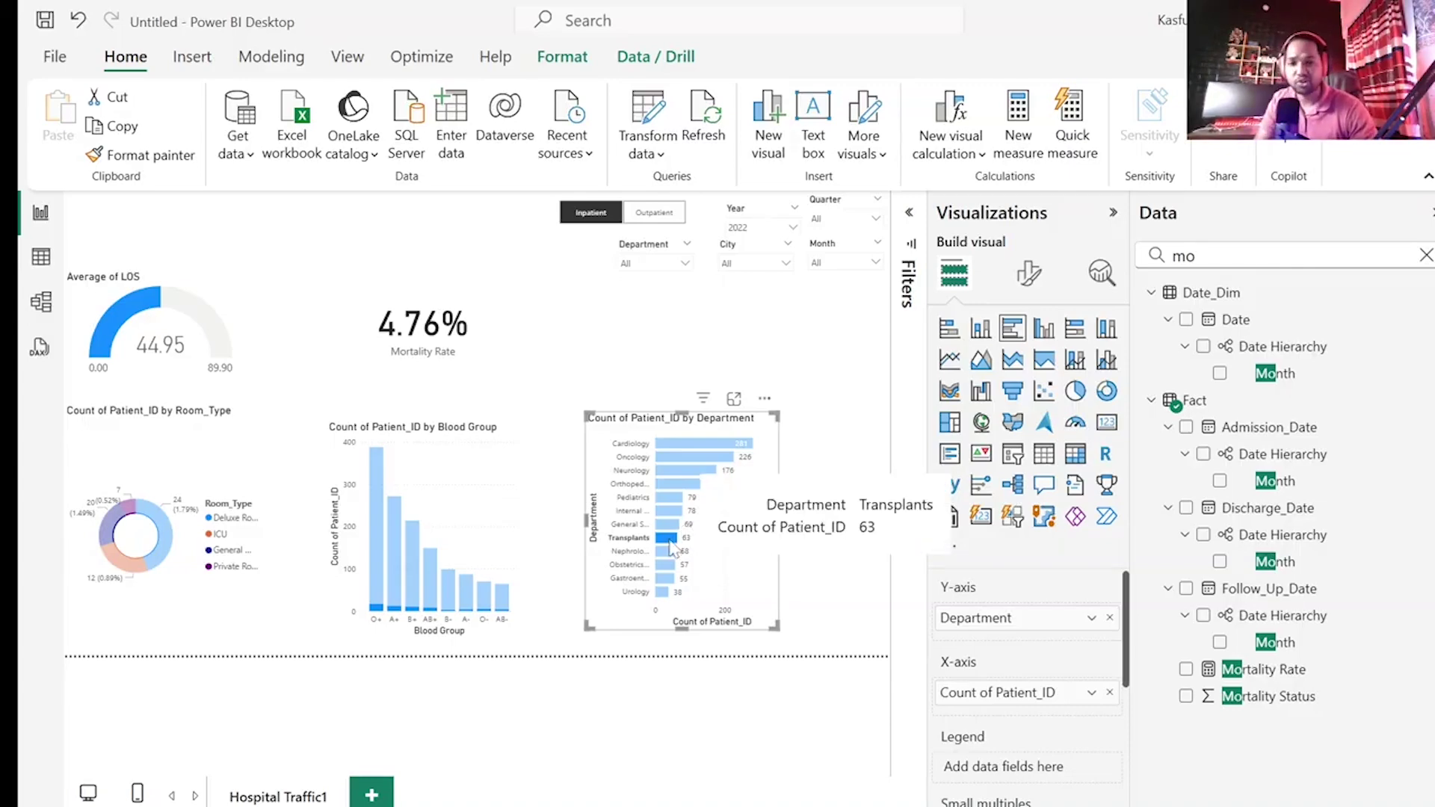
click(670, 542)
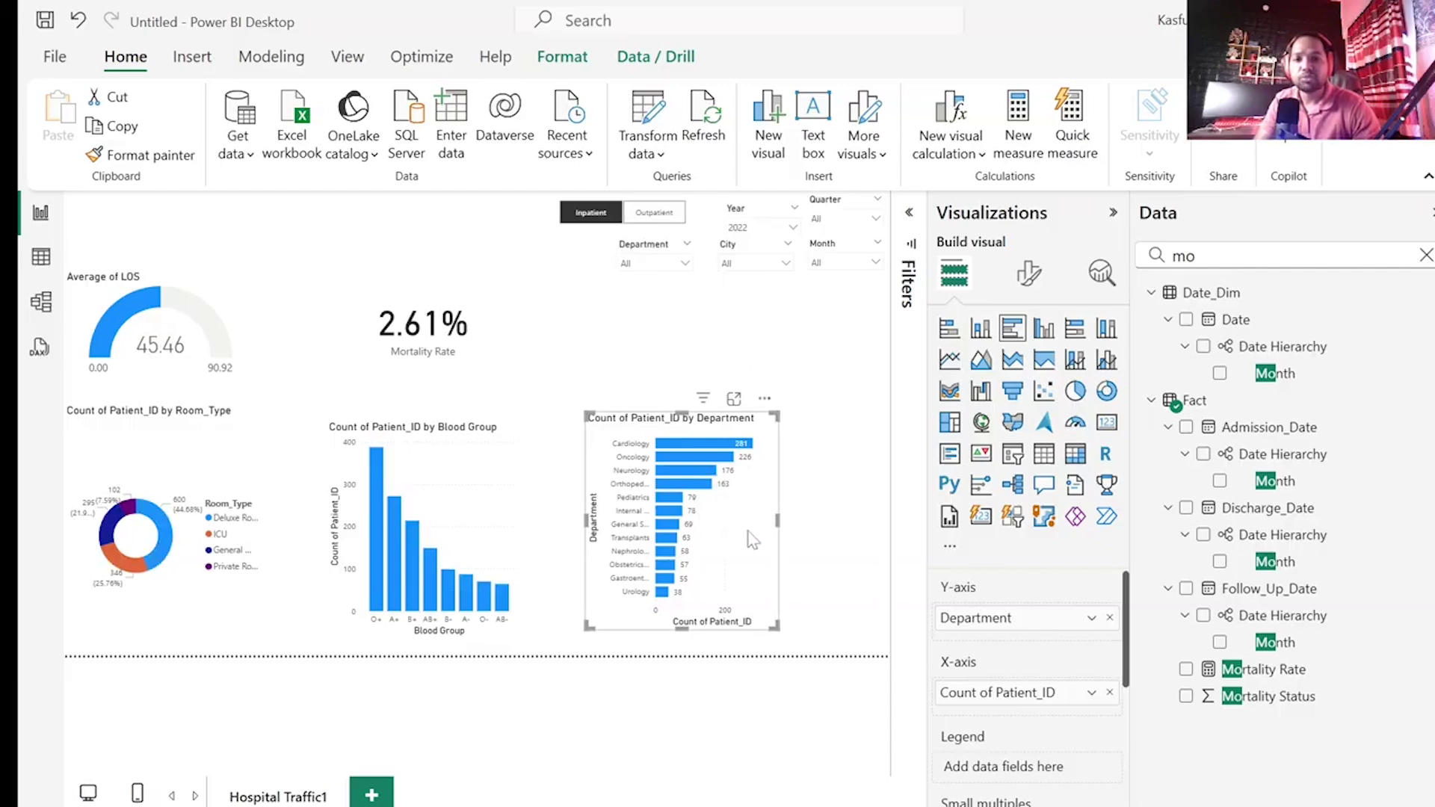
drag(752, 539, 831, 532)
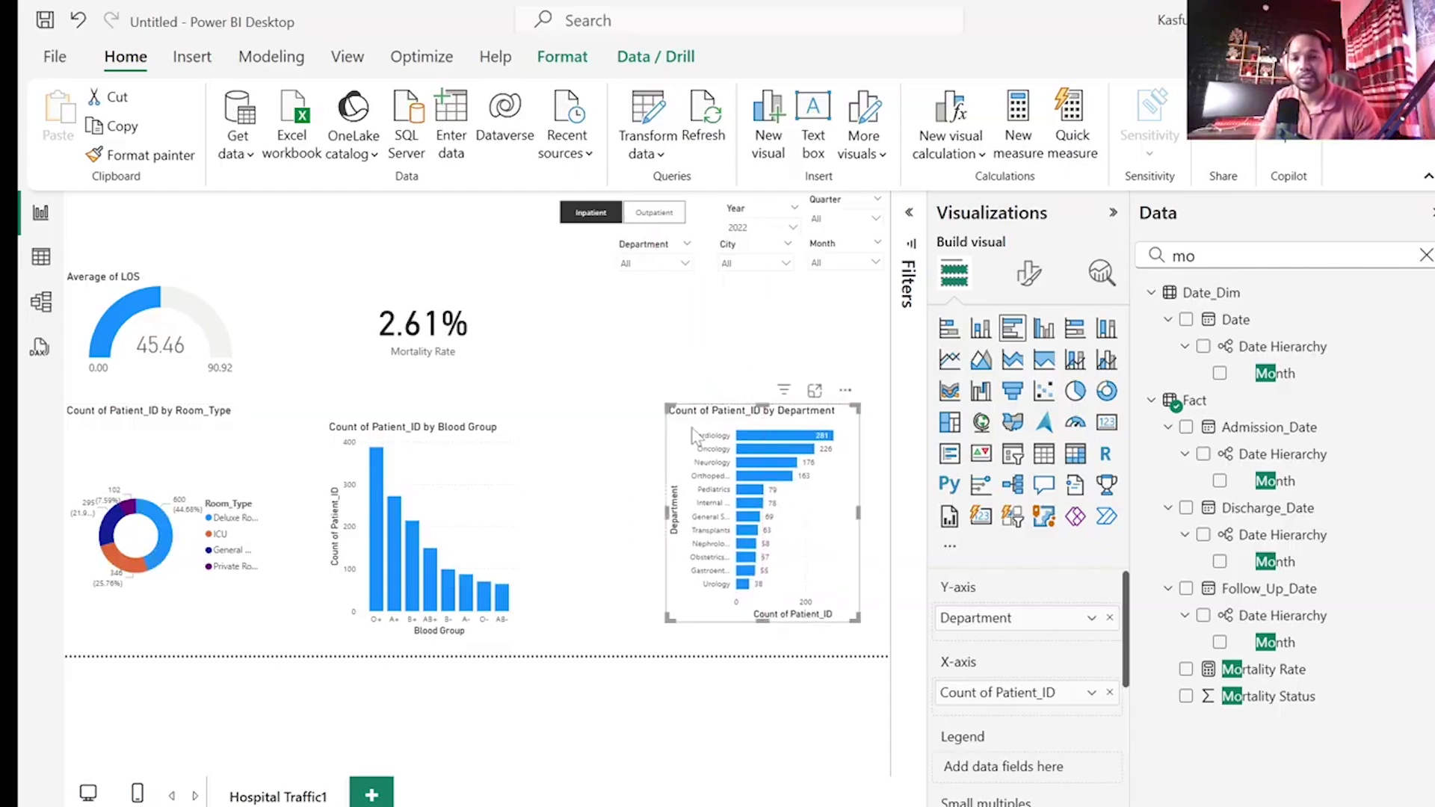
click(602, 345)
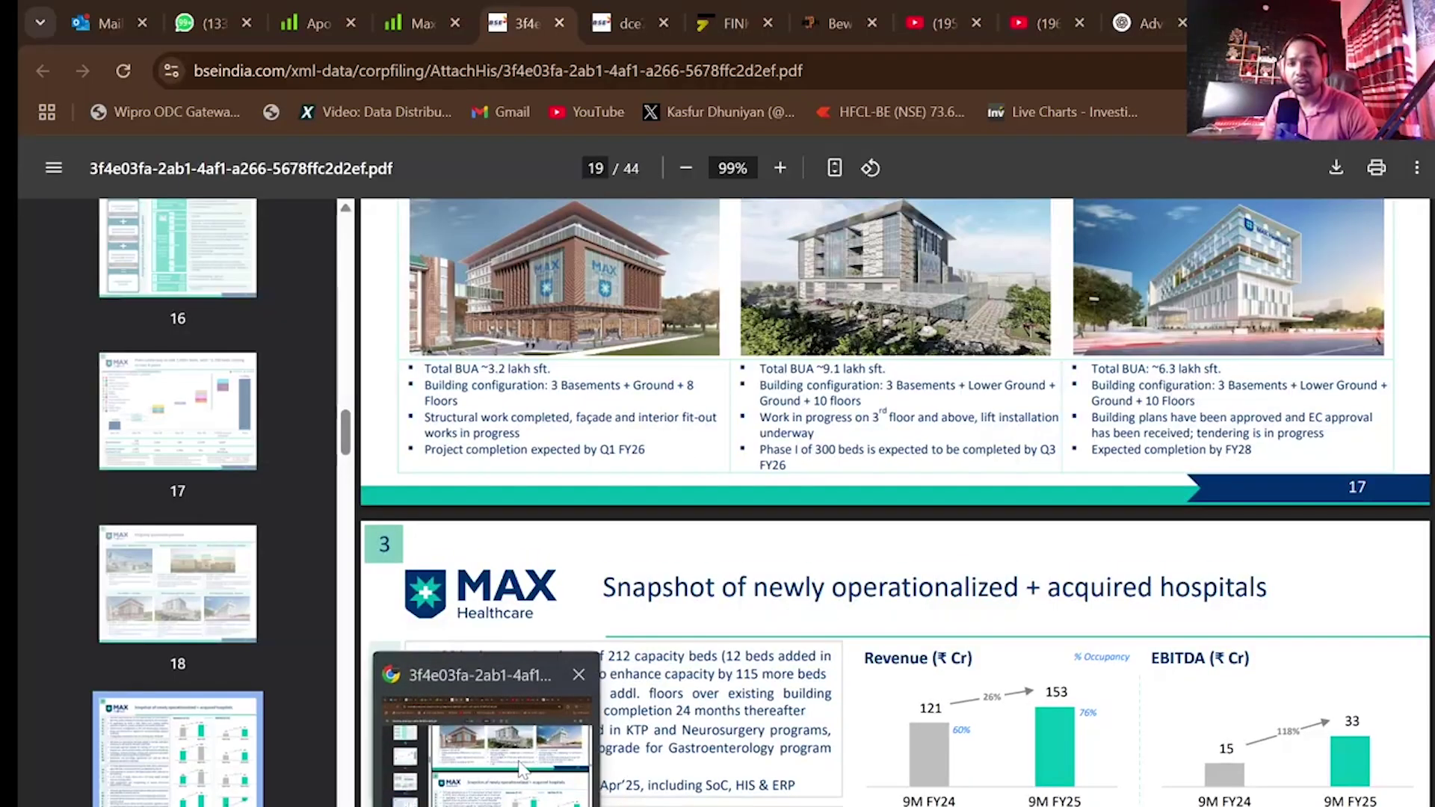
- Switch to ChatGPT in the browser and ask "how to write mortality rate dax in power bi"
click(485, 740)
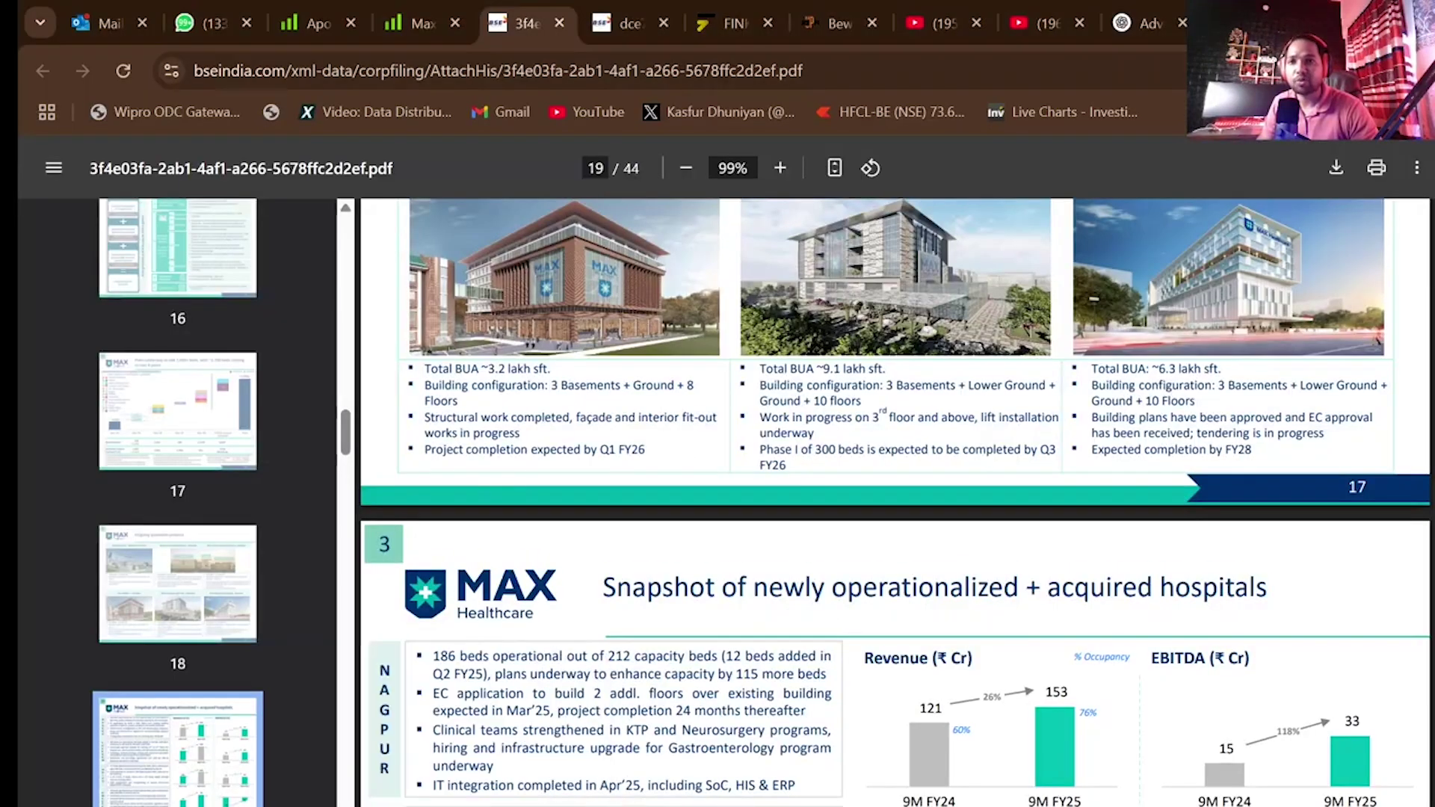
click(1138, 23)
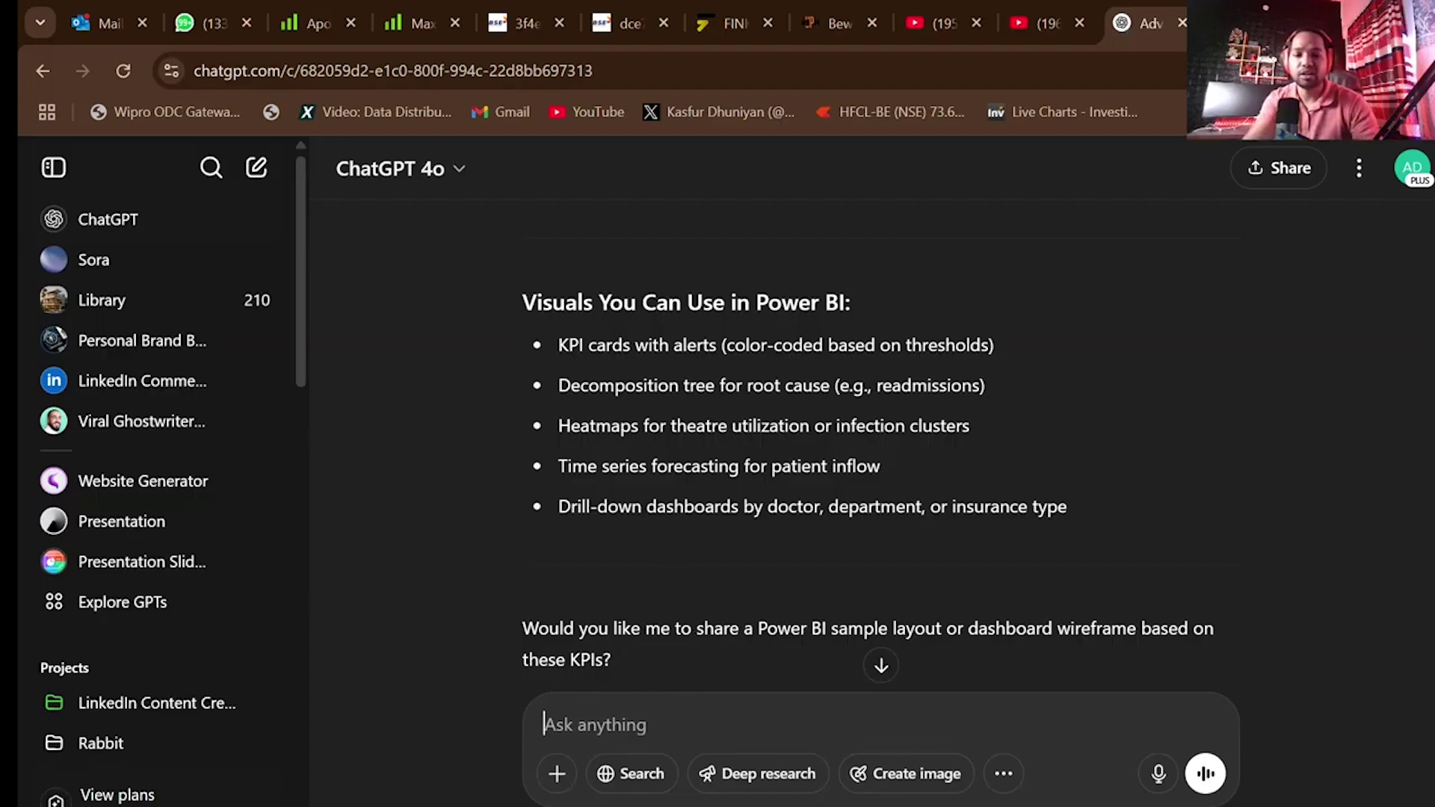
text(how t)
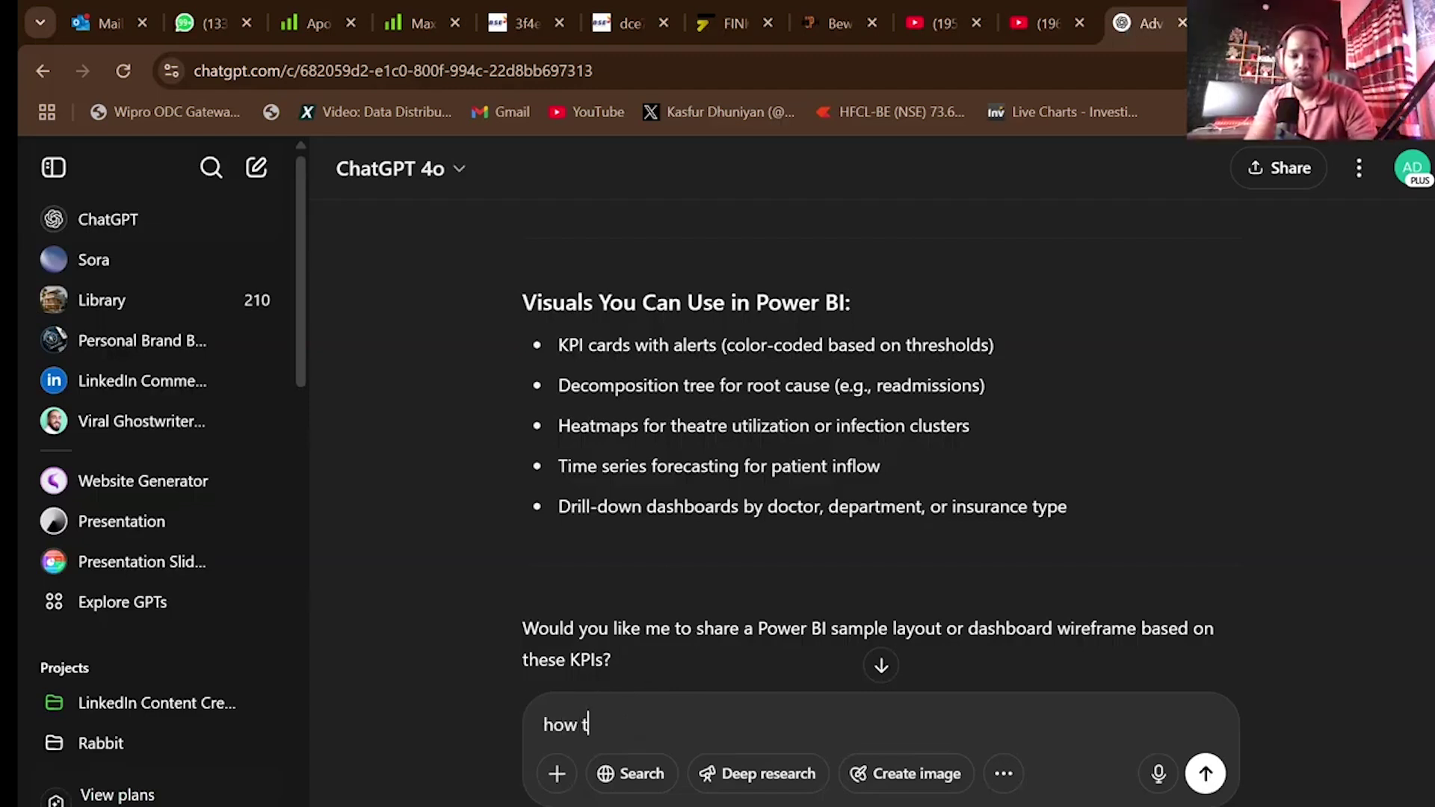
text(o writ)
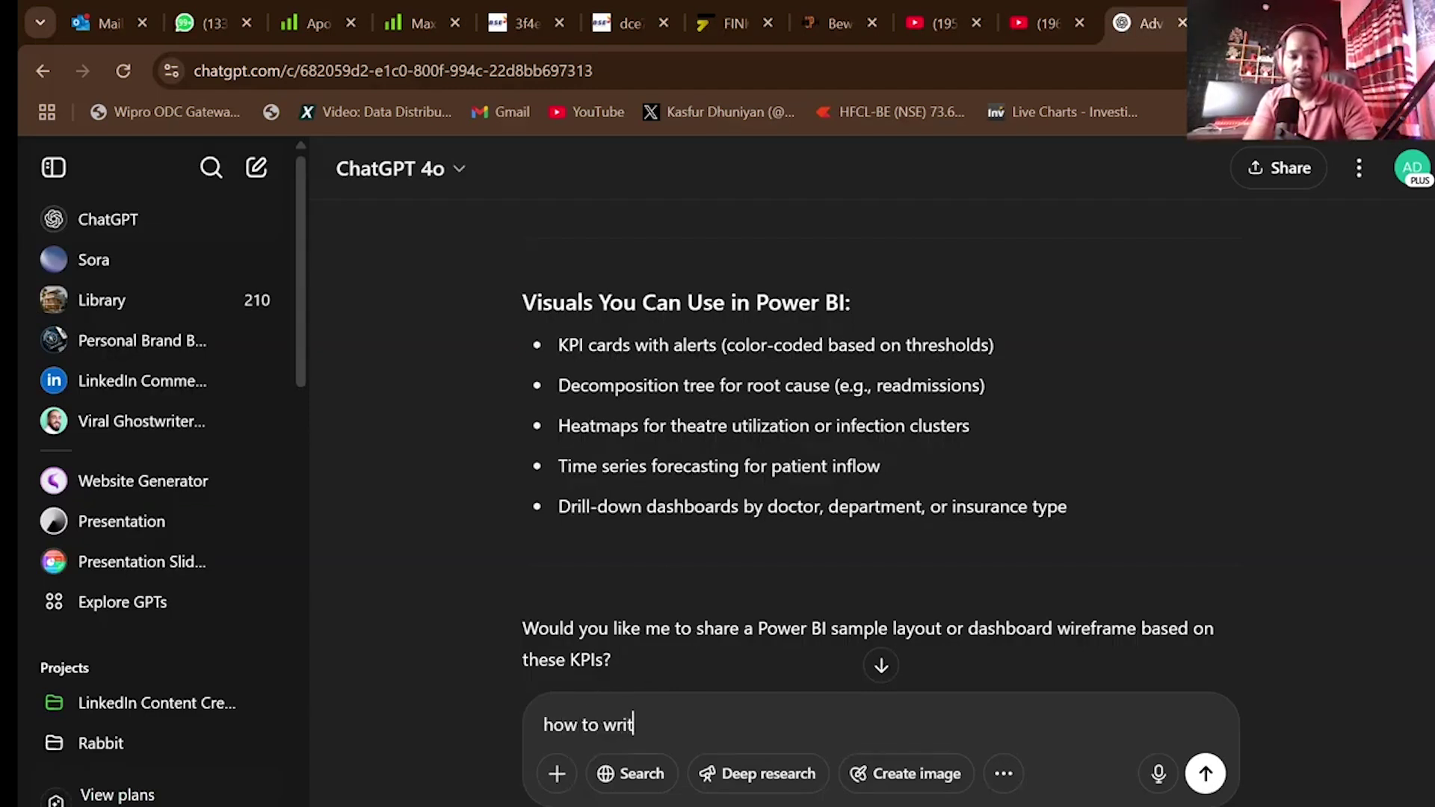
text(e mor)
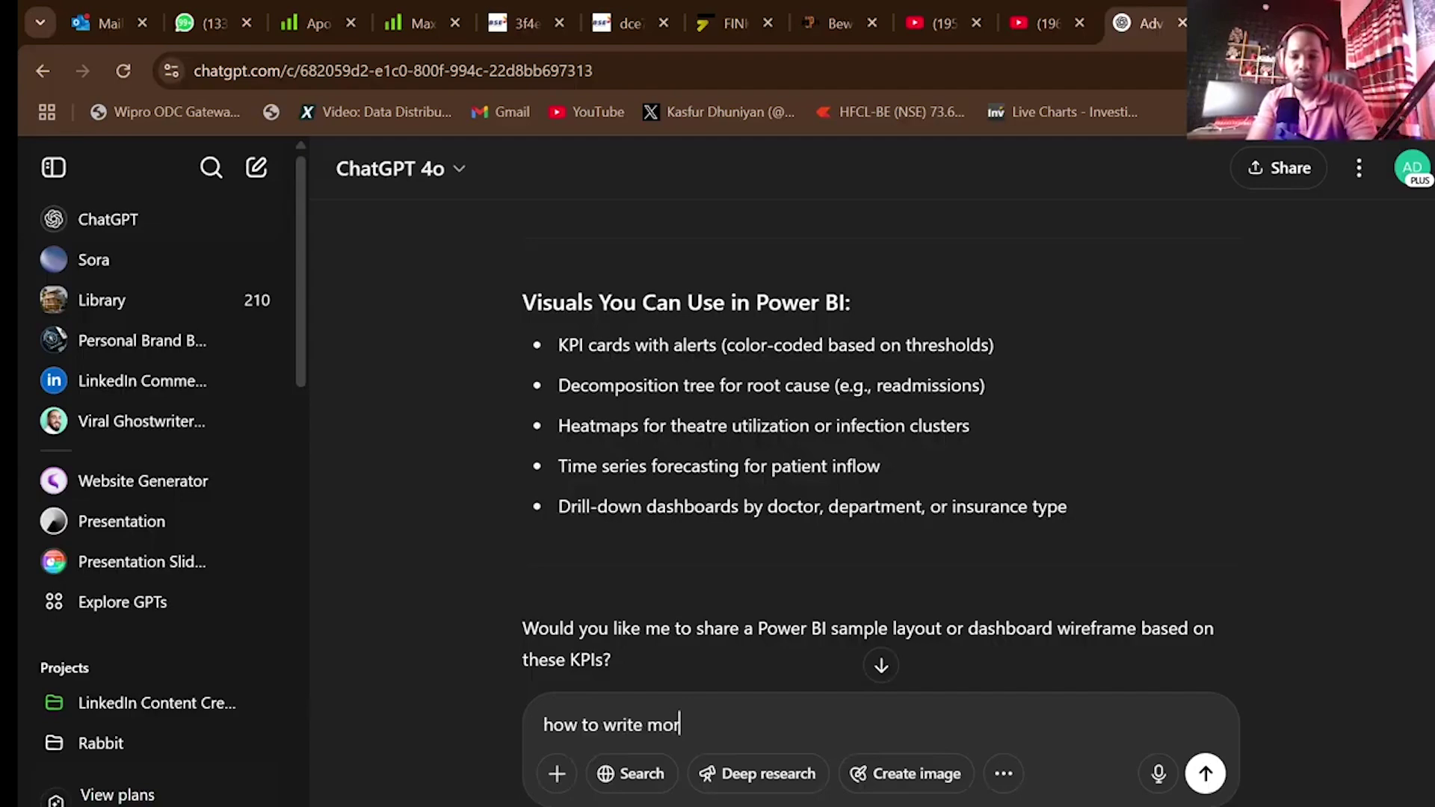
text(ta)
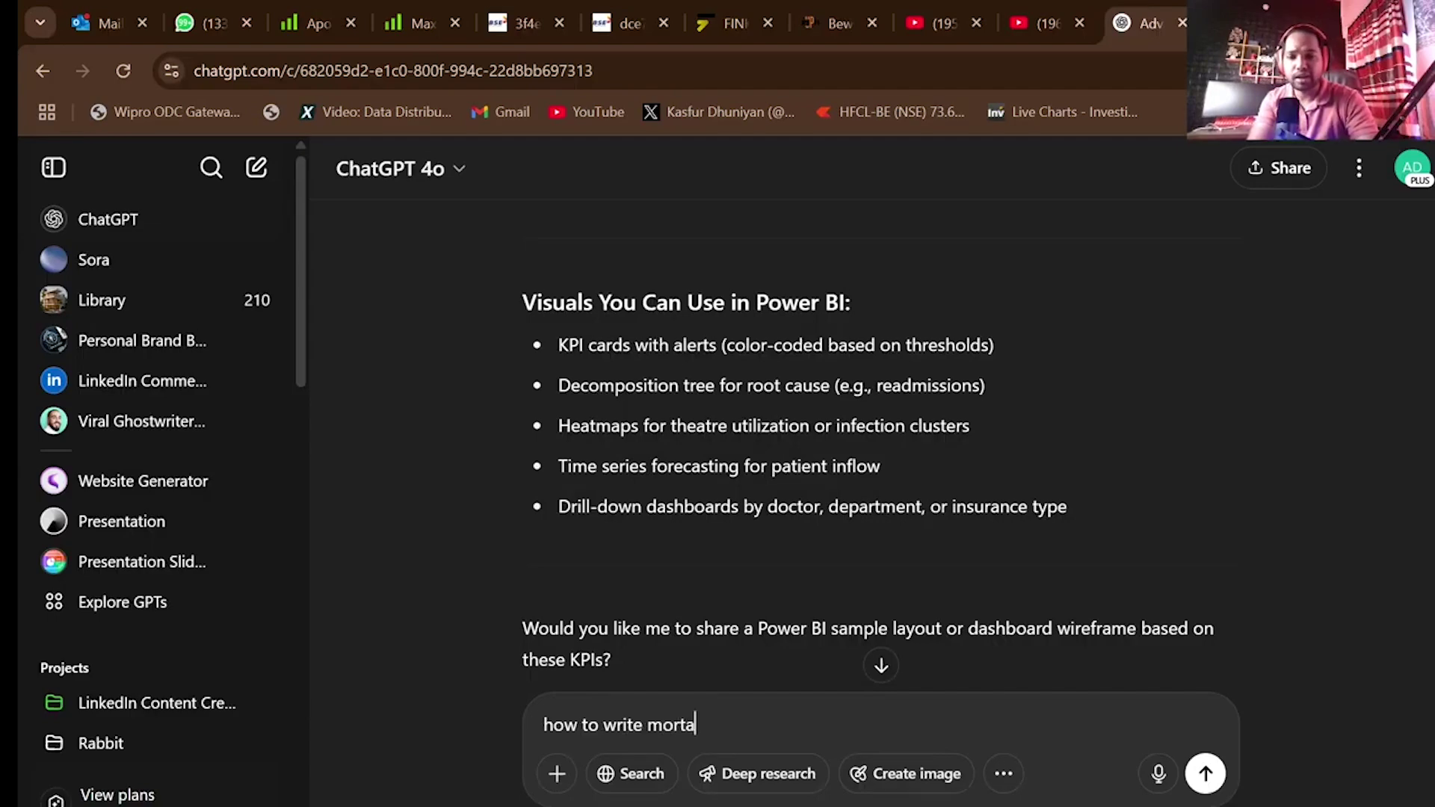
text(lity rate)
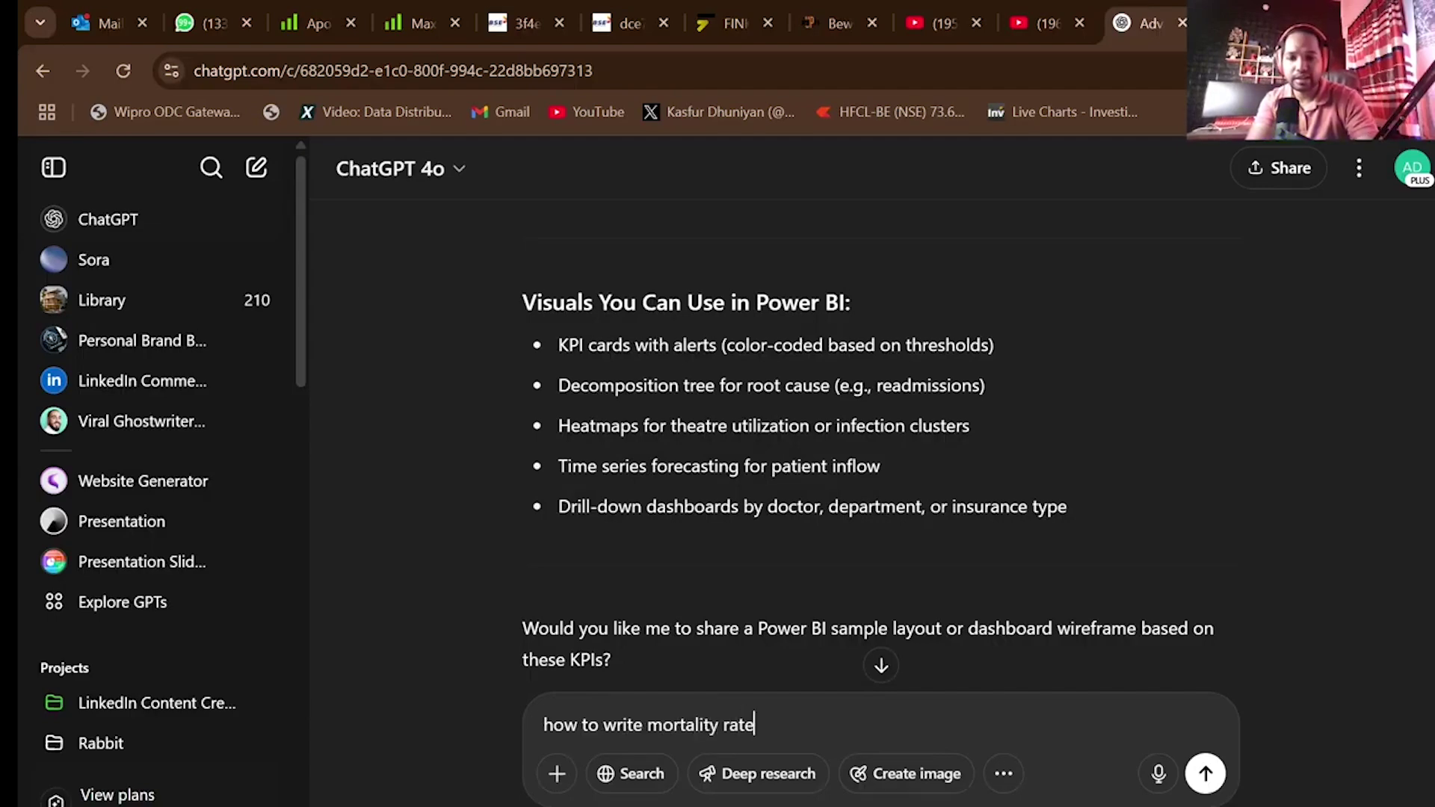
text( dax in)
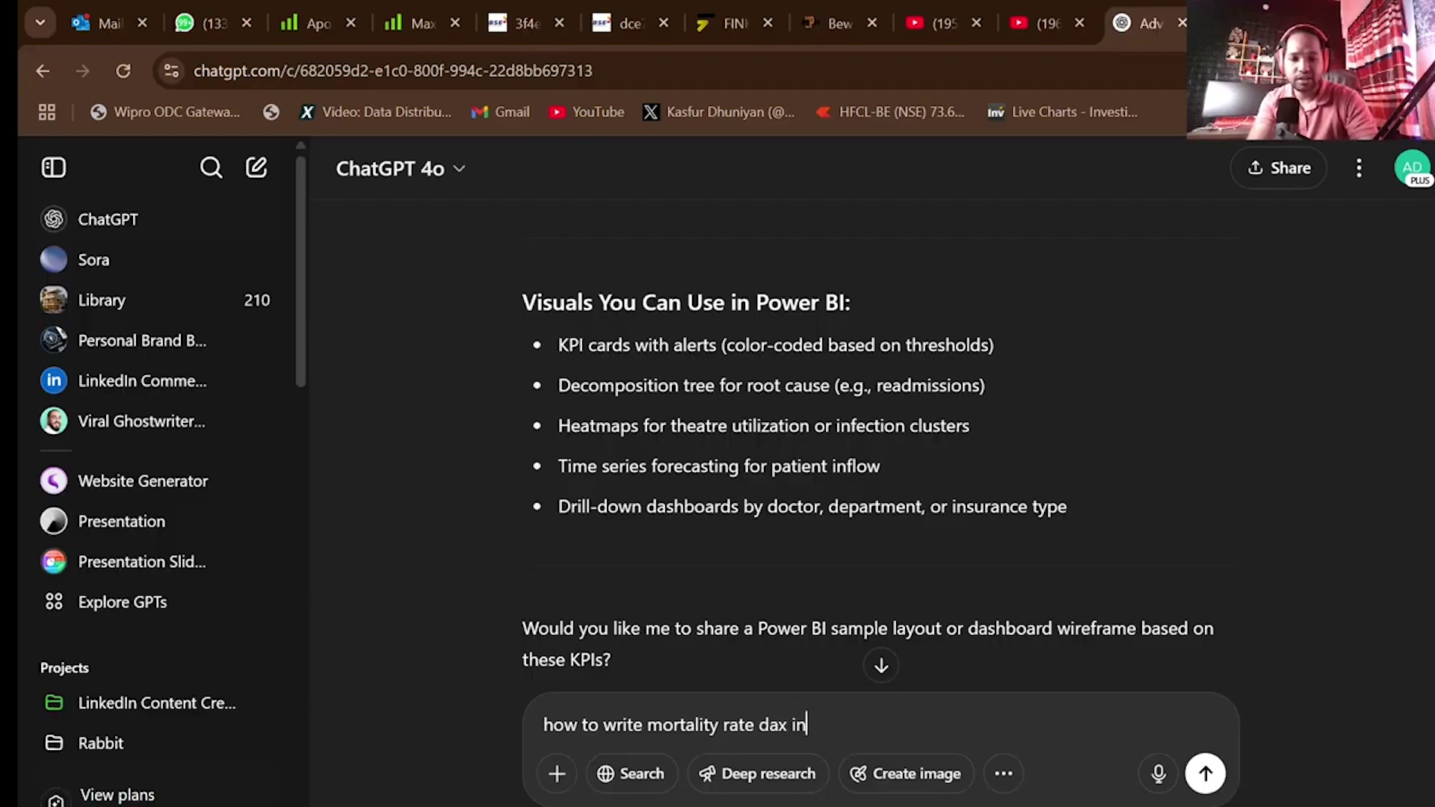
text( power bi)
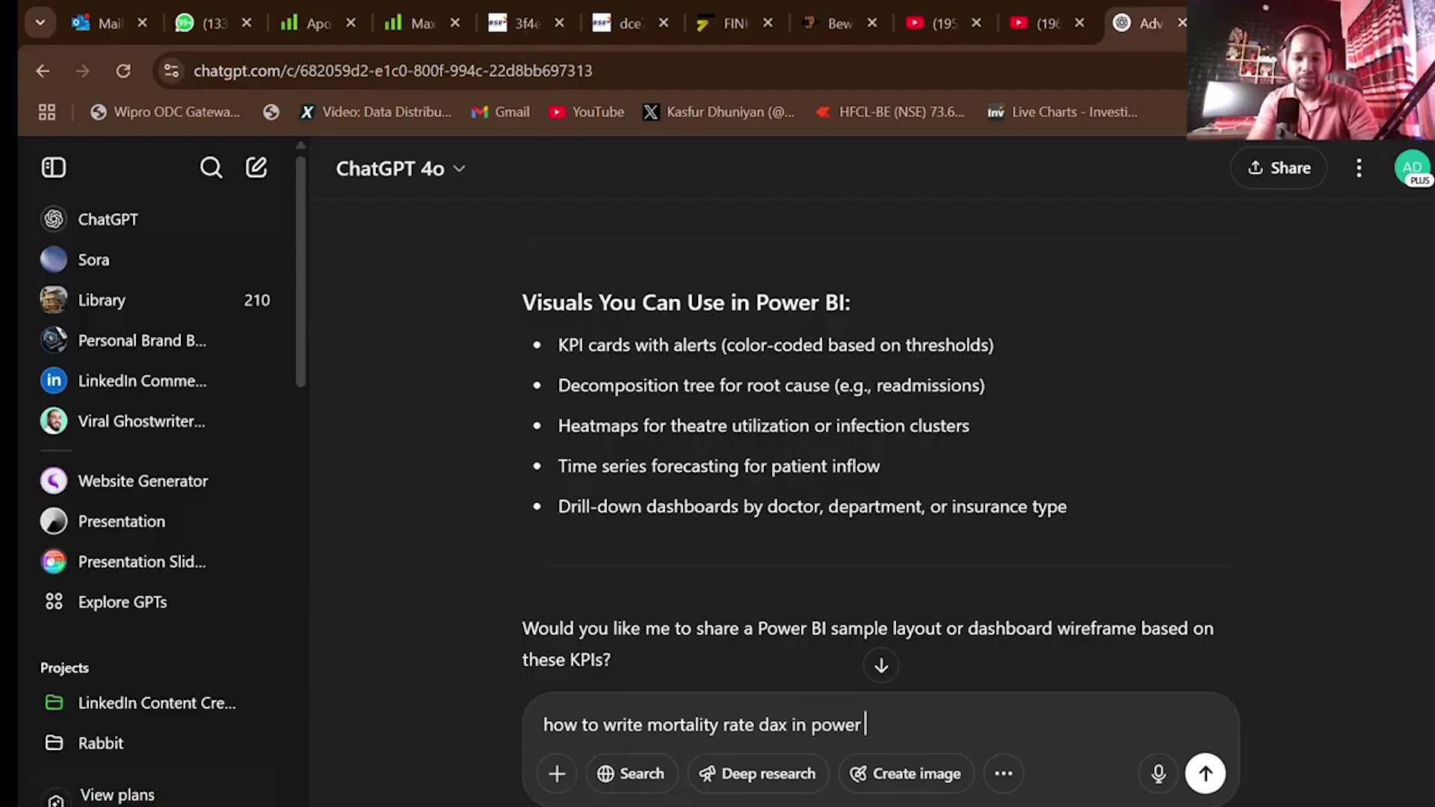
key(Return)
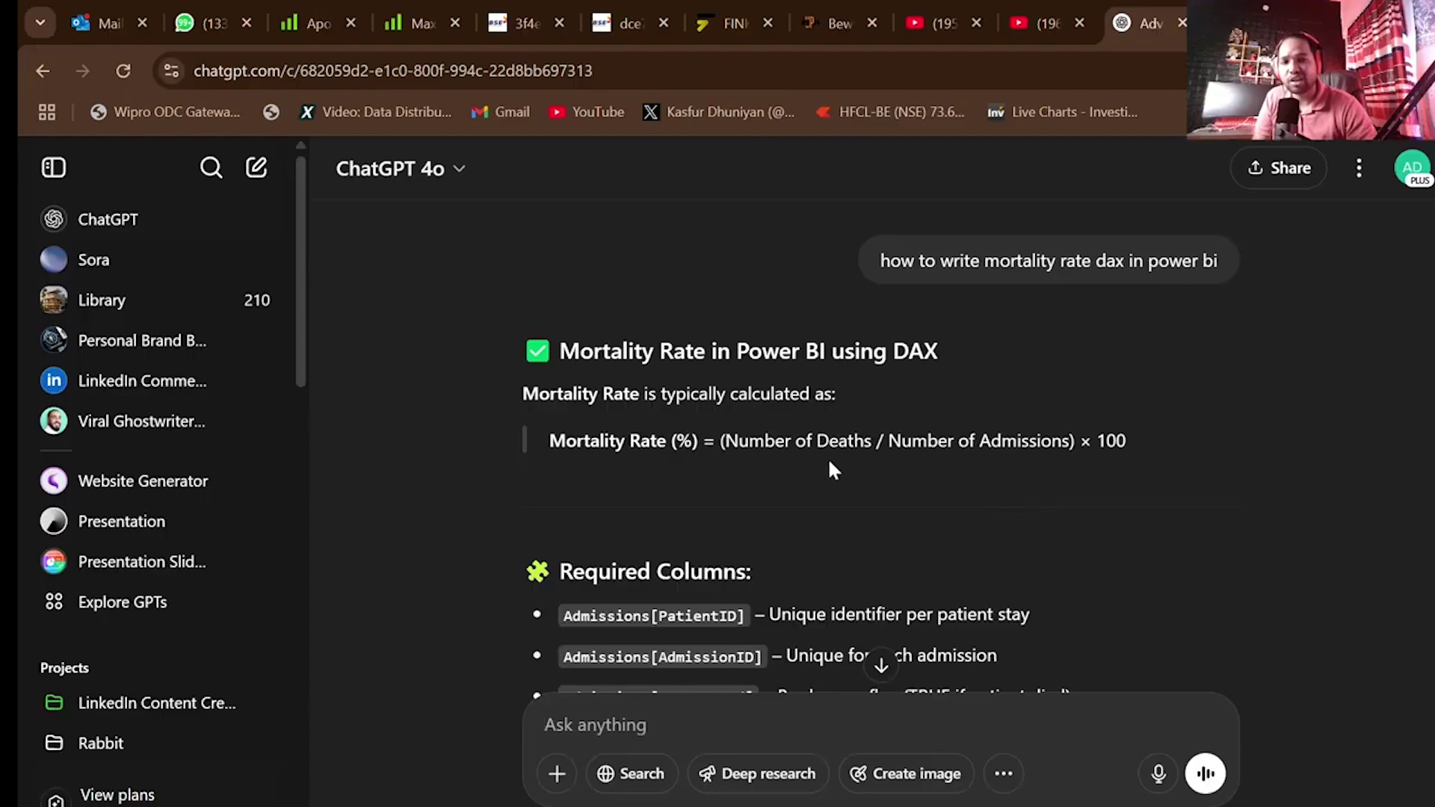
- Read through the suggested mortality rate DAX formulas, including the basic version, the last-30-days version and the best-practice note
scroll(1003, 495, down, 8)
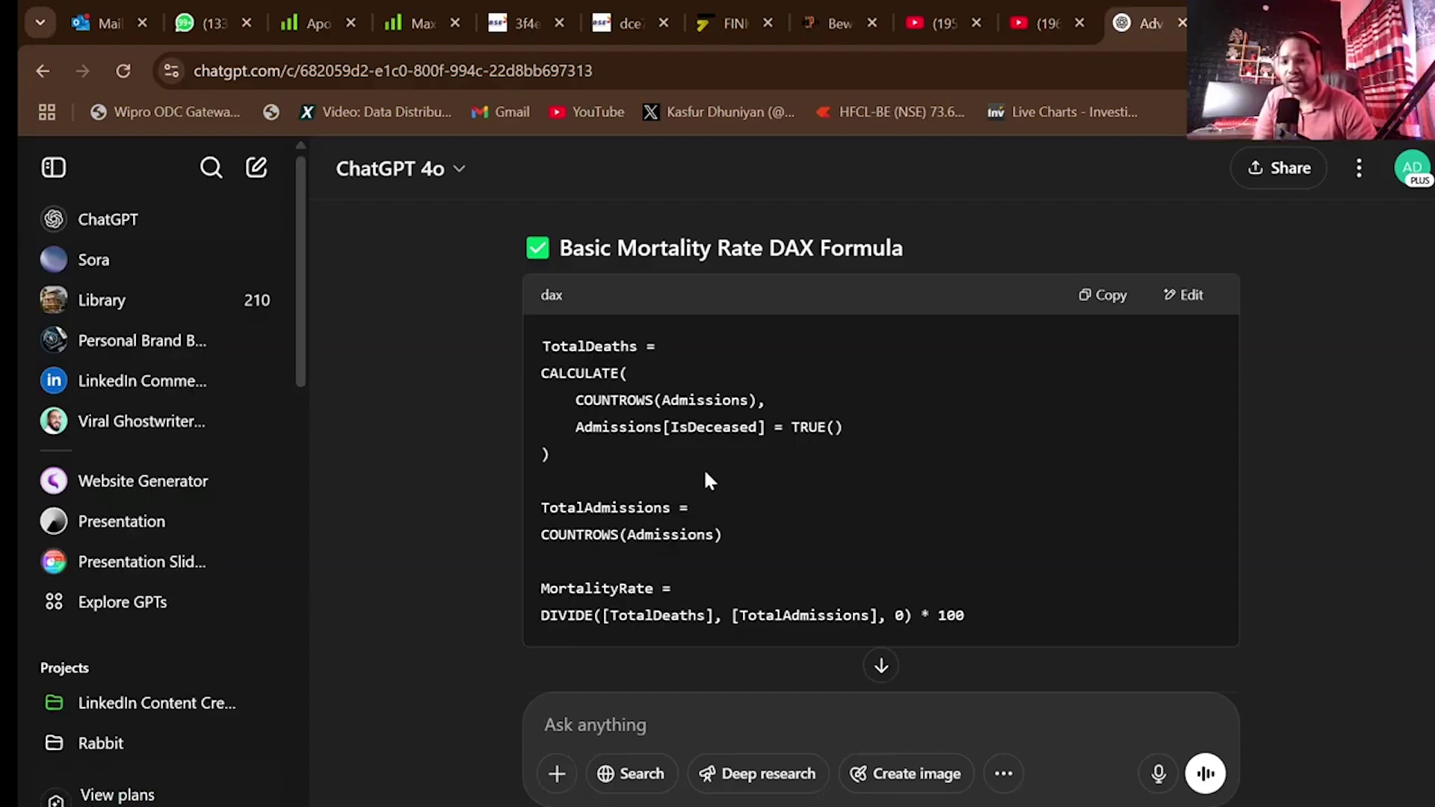
scroll(697, 501, down, 2)
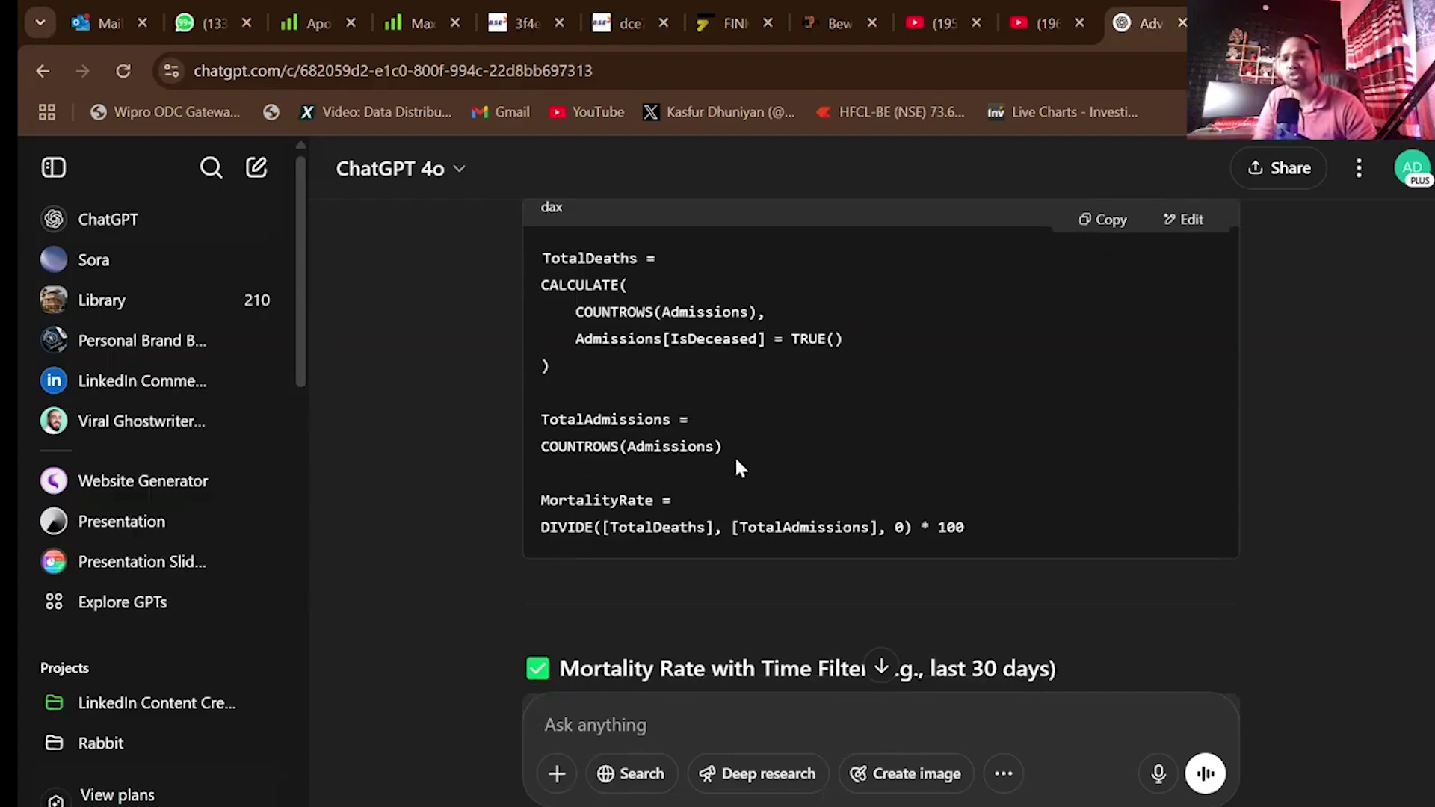
scroll(734, 456, down, 4)
scroll(734, 456, down, 2)
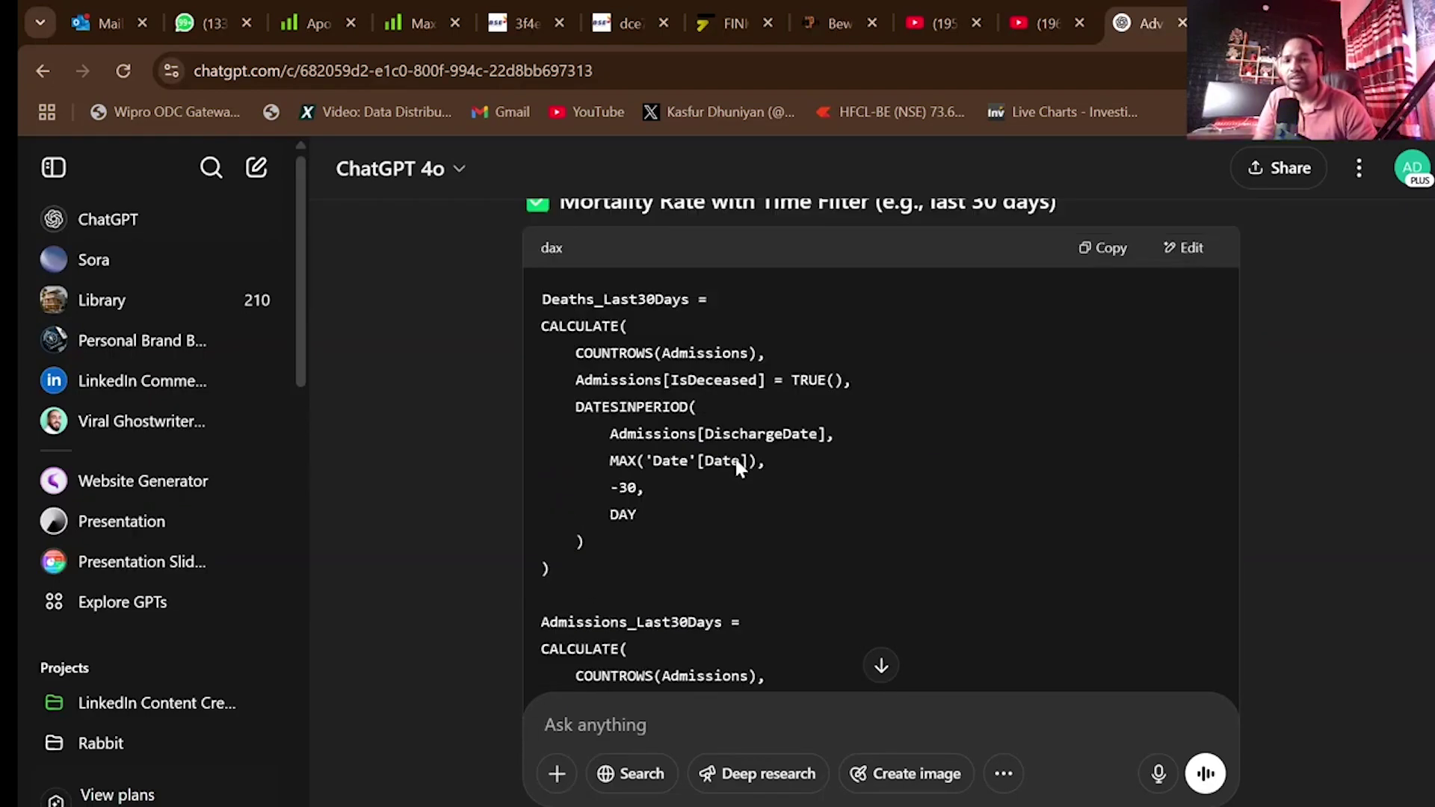
scroll(736, 464, up, 1)
scroll(640, 575, down, 10)
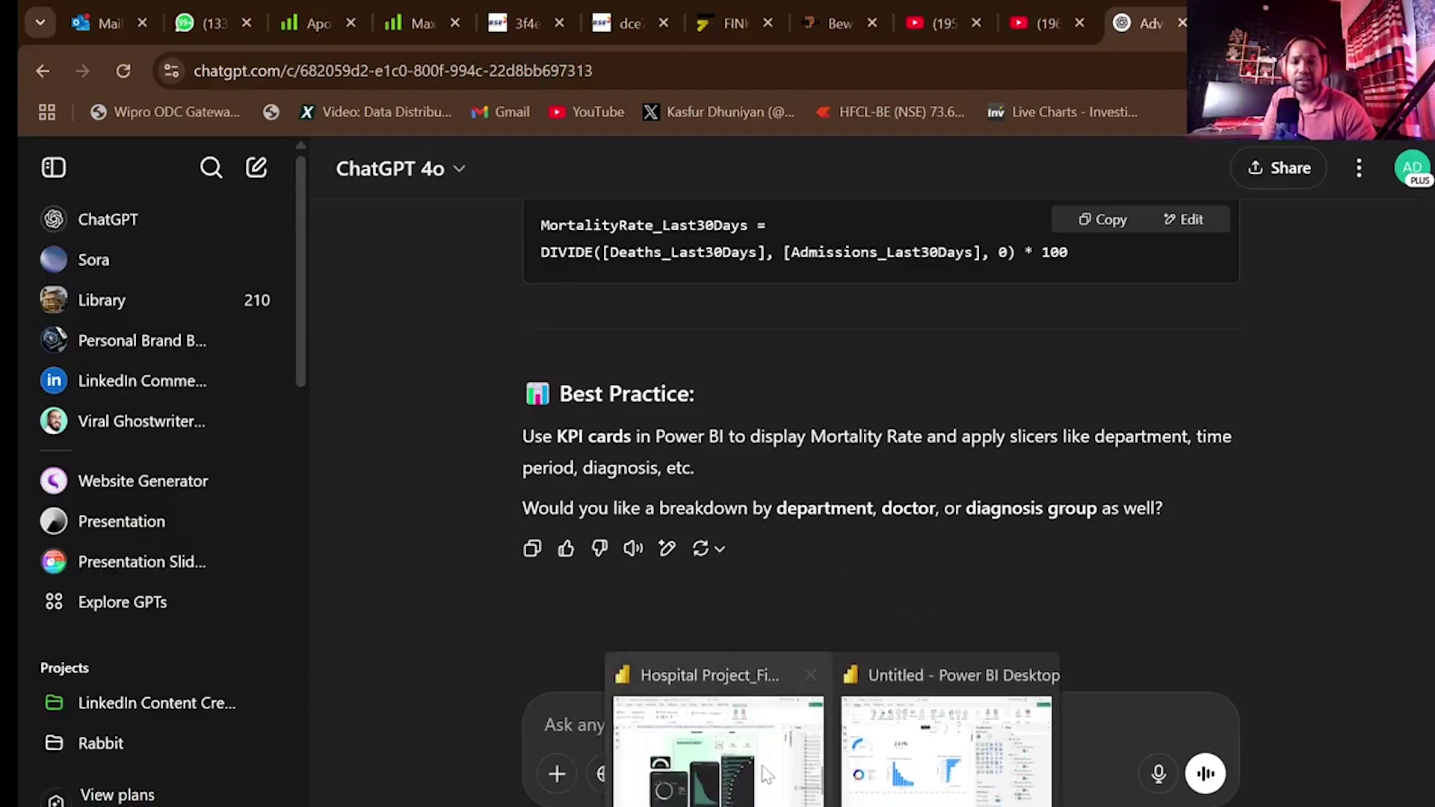
- Switch to the Hospital Project_Final Designed report in Power BI, search the fields for "occ" and view the Occupancy Rate measure's formula
click(716, 747)
key(ctrl+a)
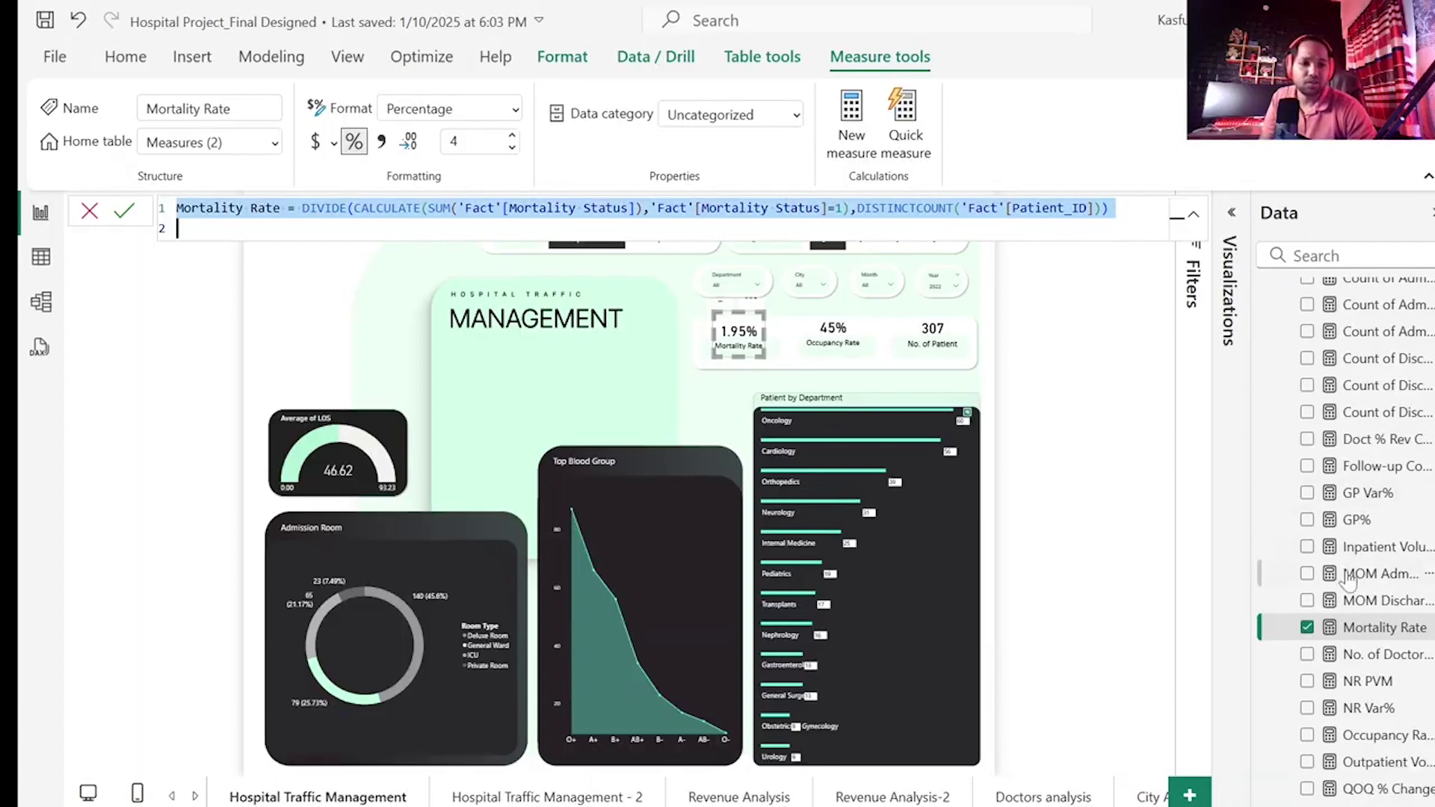
click(1315, 256)
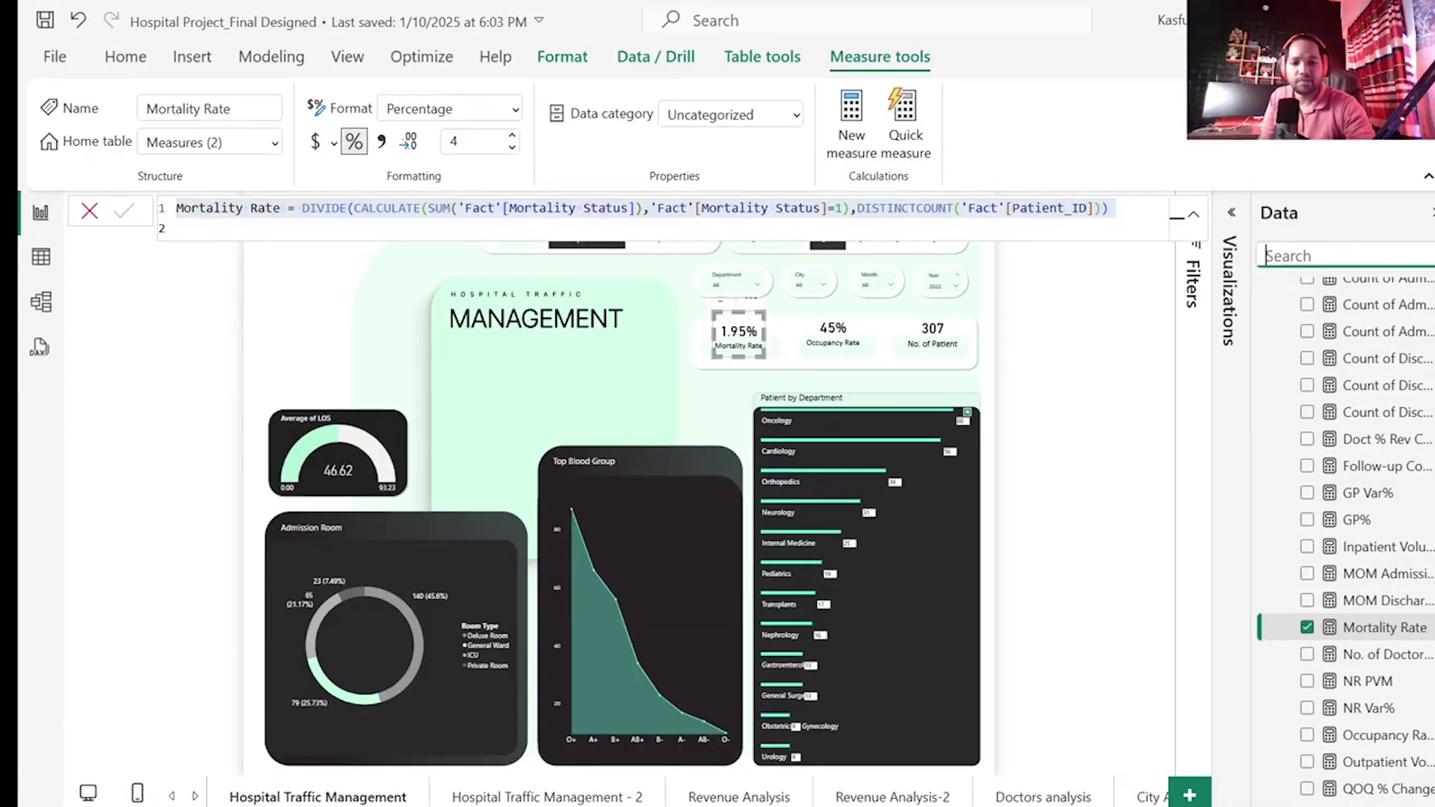
text(occ)
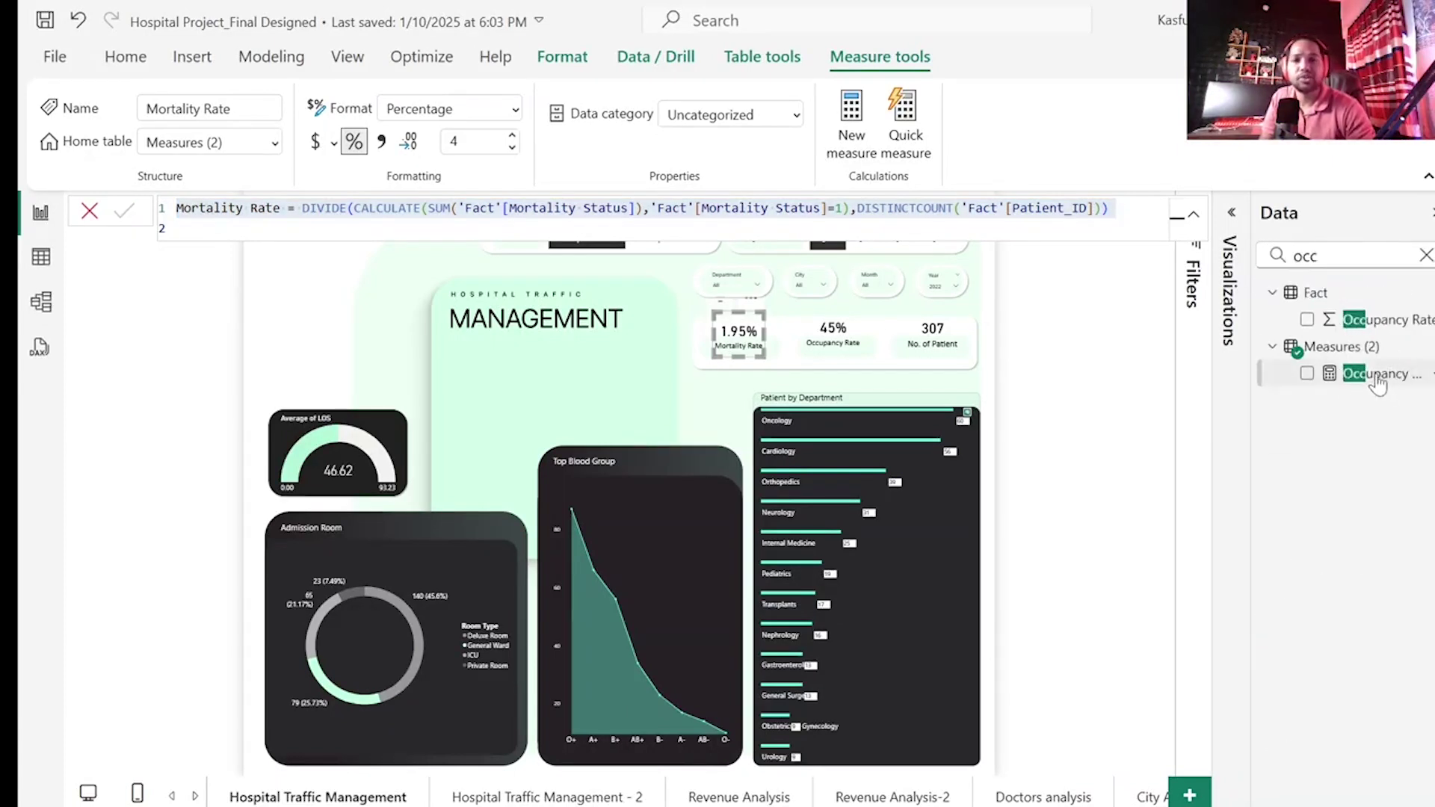
click(1377, 377)
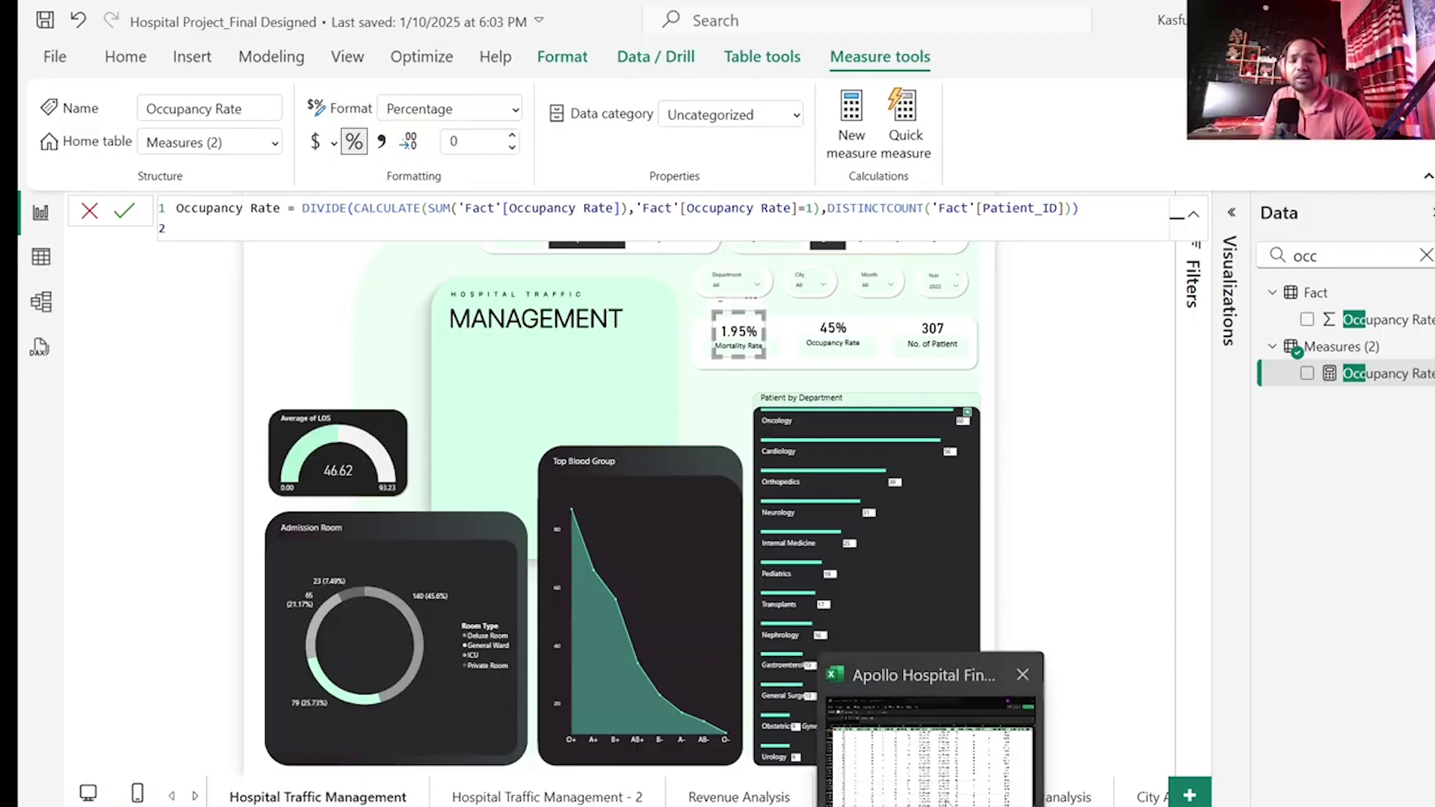
- Switch to the Apollo Hospital Final Data - Practice workbook in Excel and select the Patient_ID header on the Fact sheet
click(943, 802)
scroll(743, 343, left, 3)
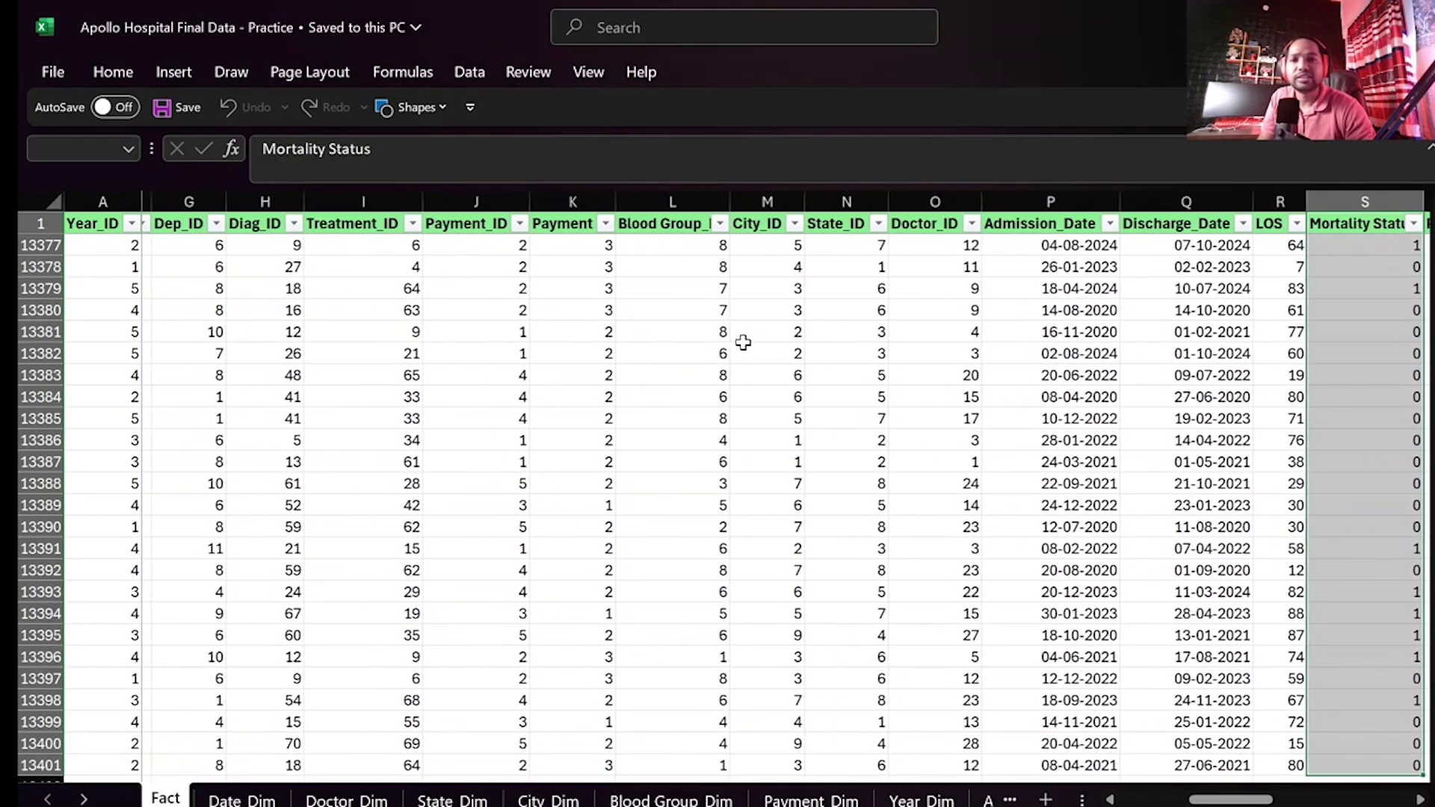
scroll(743, 342, left, 4)
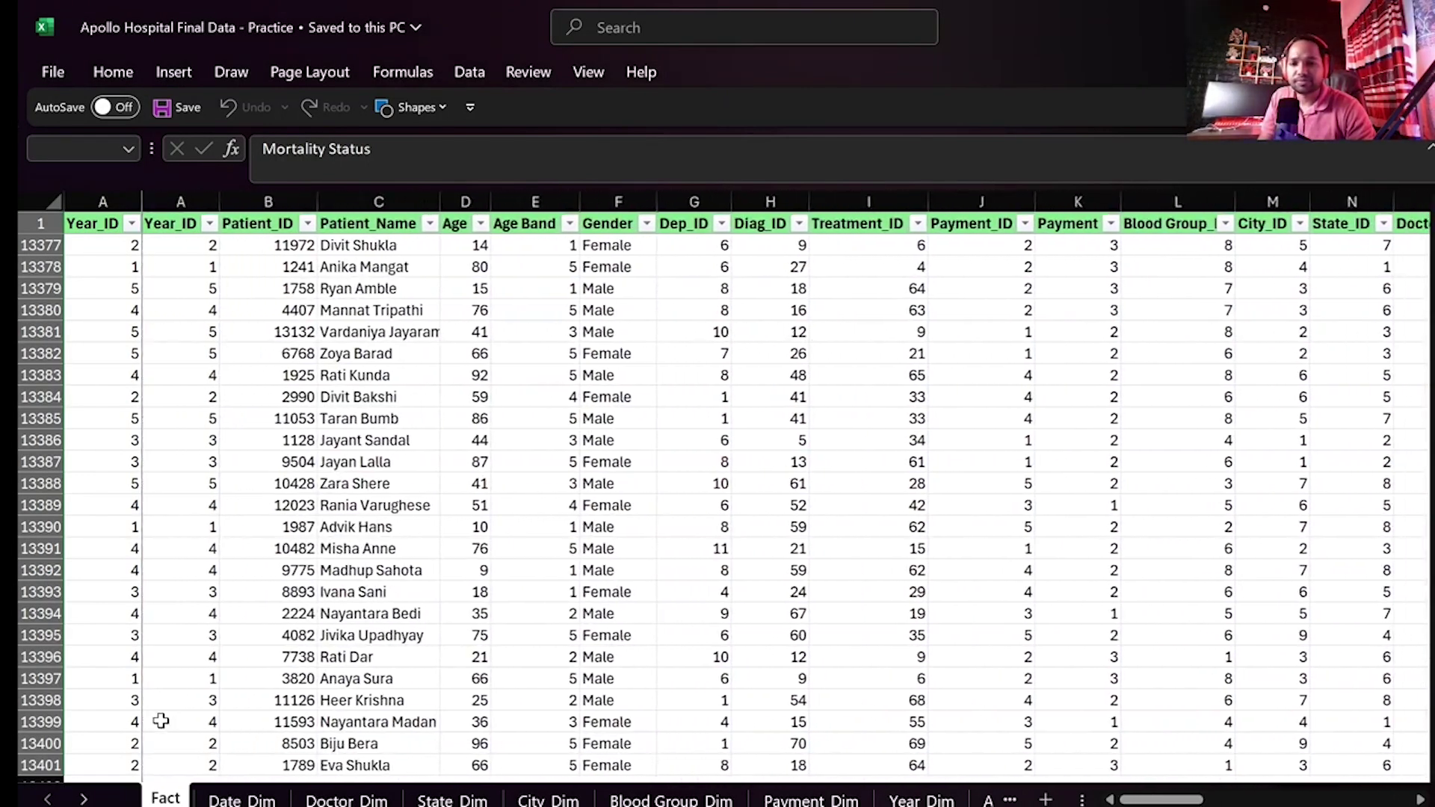
click(167, 223)
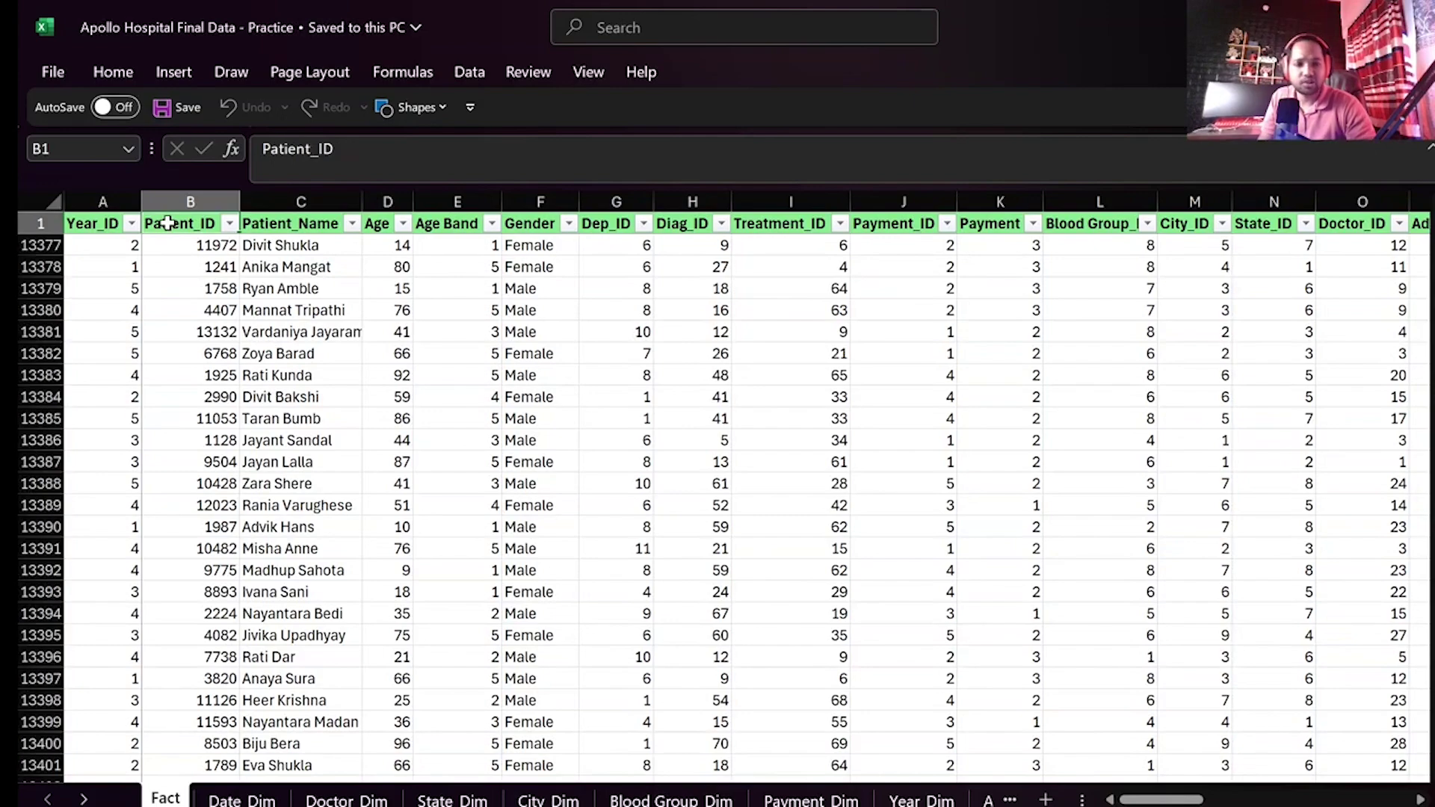
- Go along the Fact sheet's header row to Occupancy Rate and examine which values its filter offers, leaving the column unfiltered
key(Right)
key(Right)
key(Right)
key(Right)
key(Right)
key(Right)
key(Right)
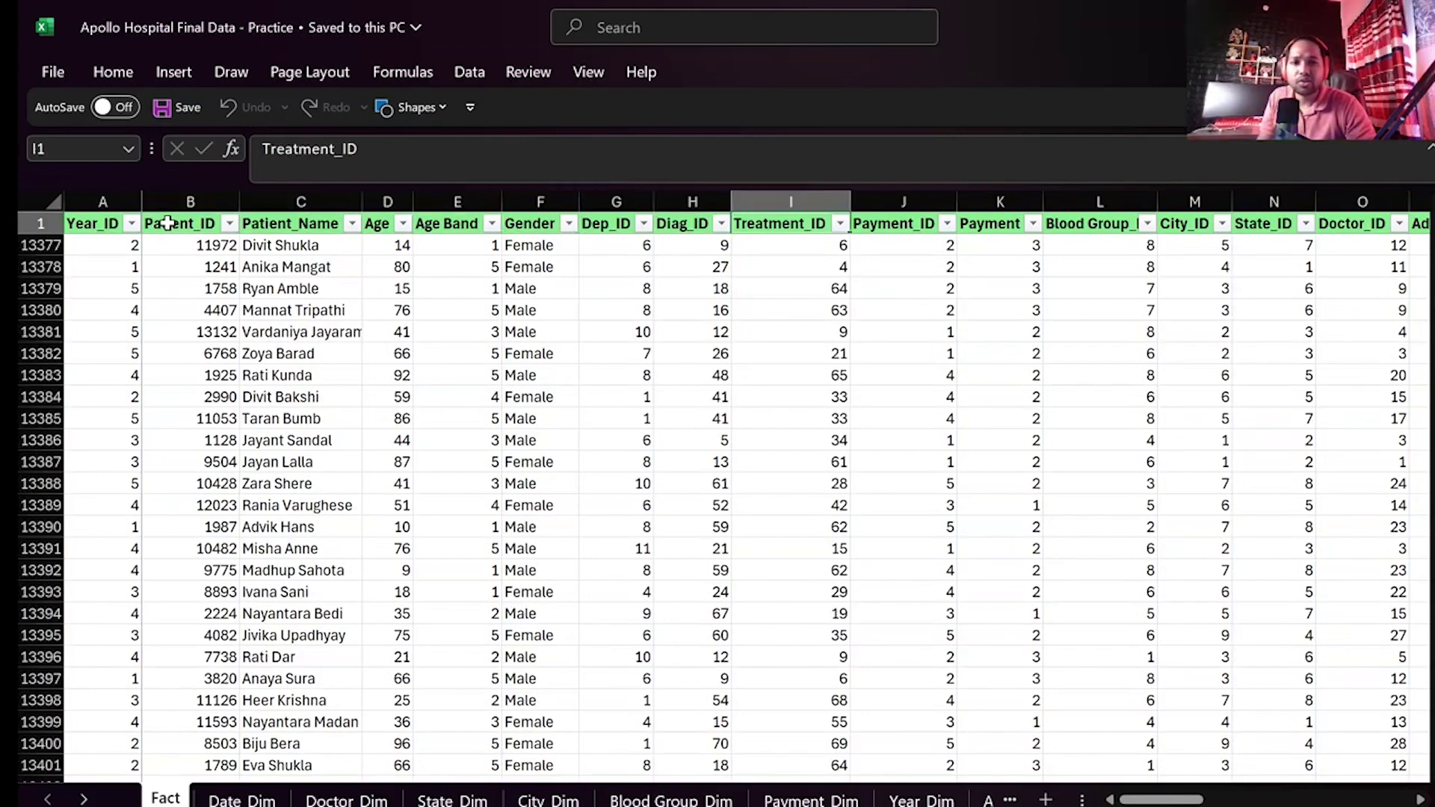
key(Right)
key(Right)
key(Right)
key(Right)
key(Right)
key(Right)
key(Right)
key(Right)
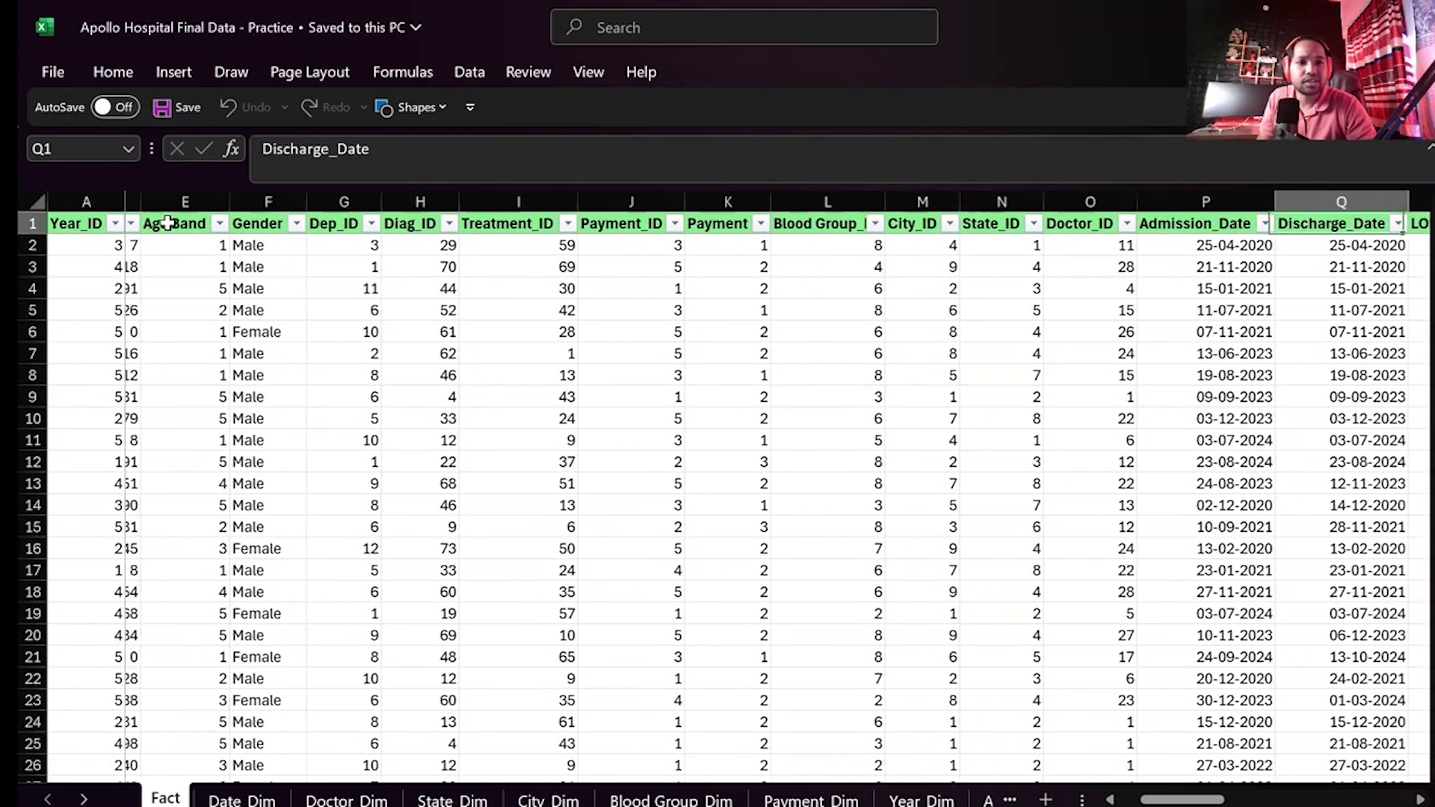
key(Right)
key(Right)
key(Right)
key(Right)
key(Right)
key(Right)
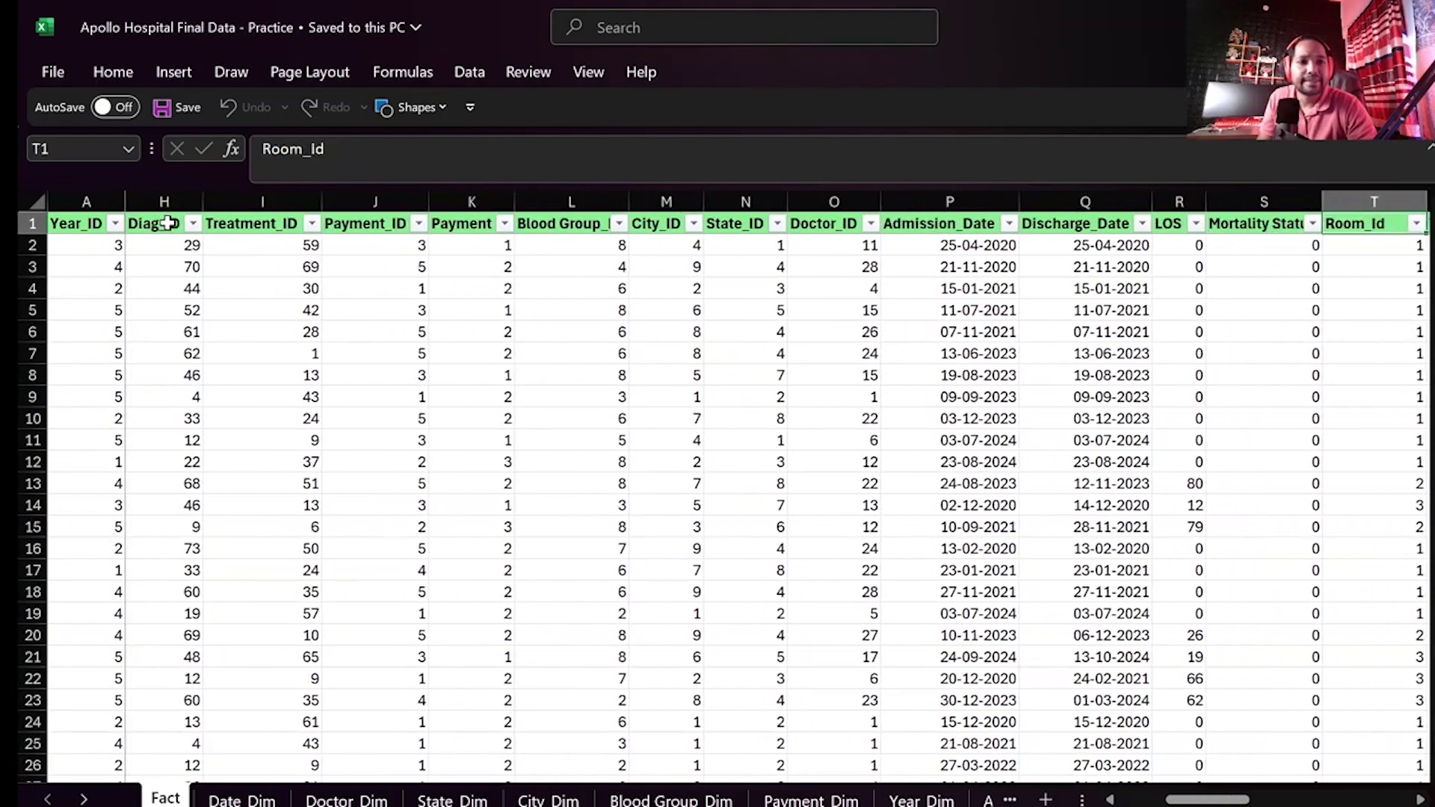
key(Right)
key(Right)
key(Right)
key(Right)
key(Right)
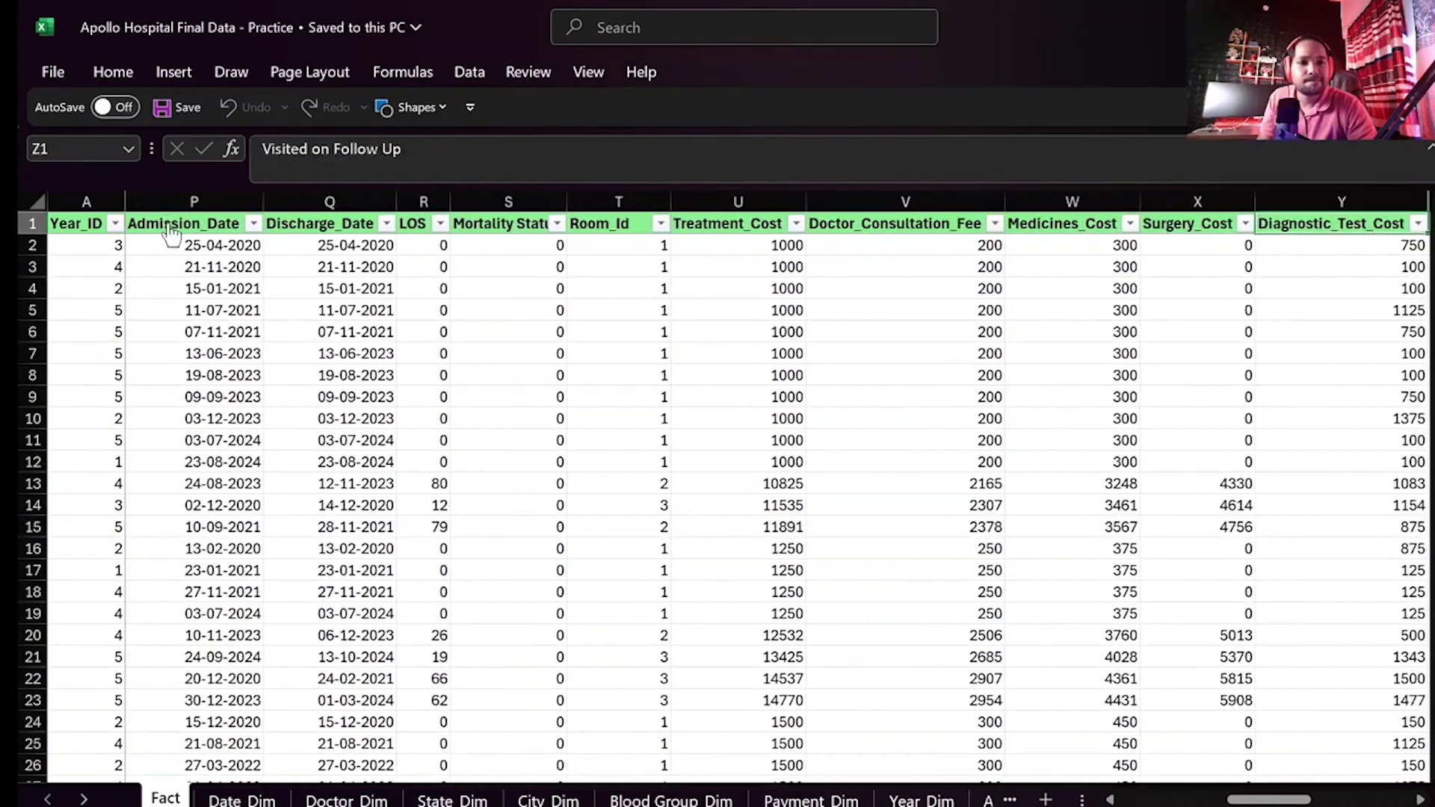
key(Right)
key(Right)
key(Right)
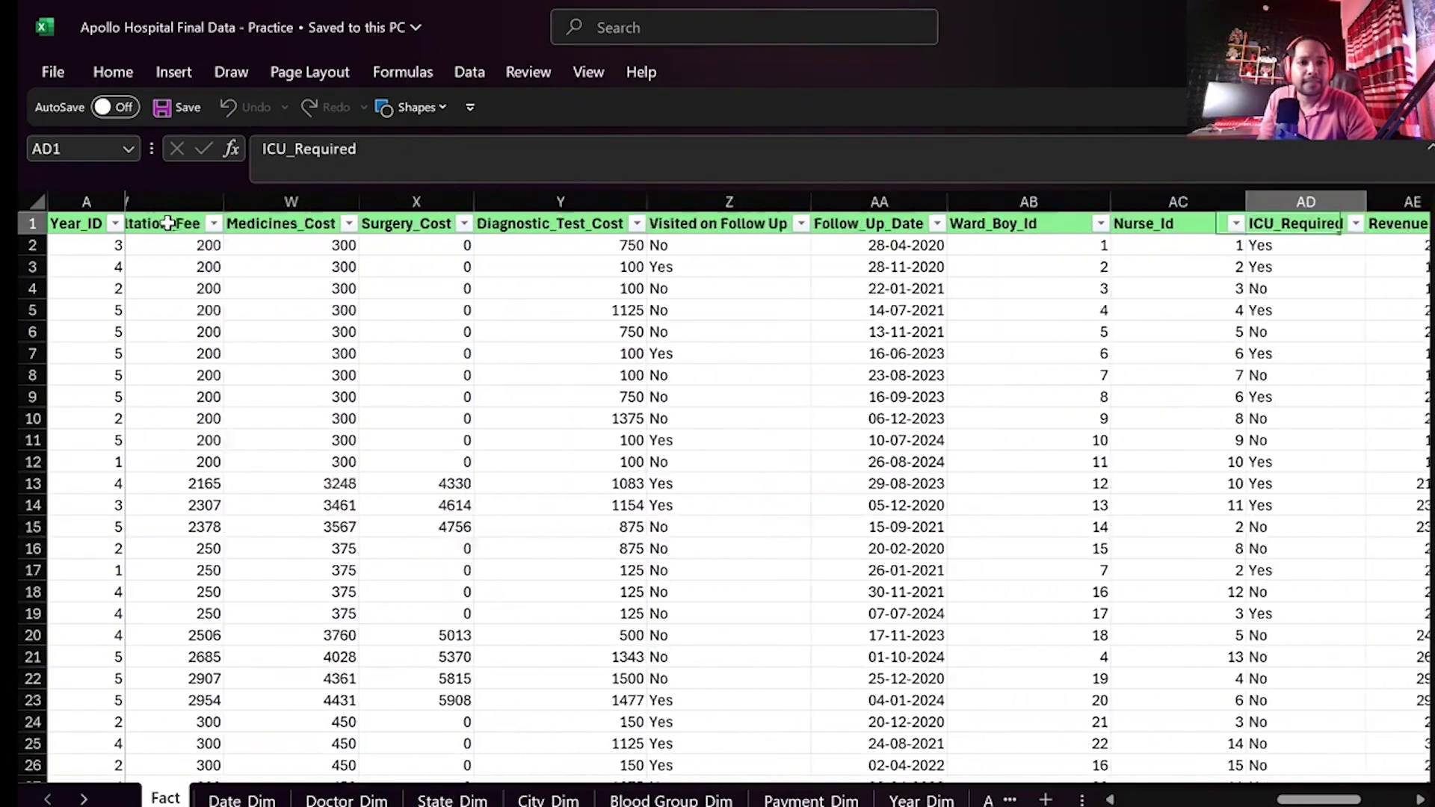
key(Right)
key(Right)
key(Right)
key(Right)
key(Right)
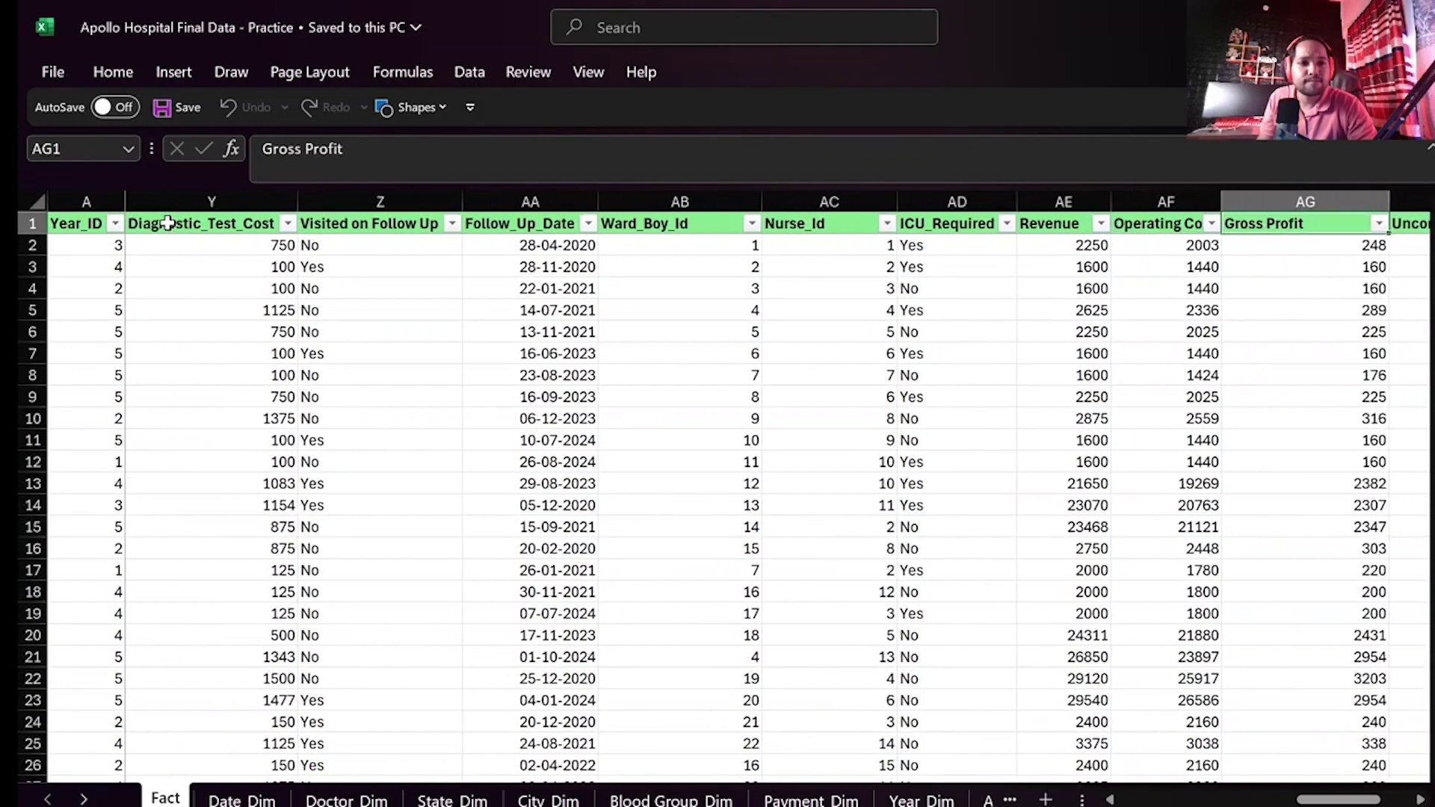
key(Right)
key(Right)
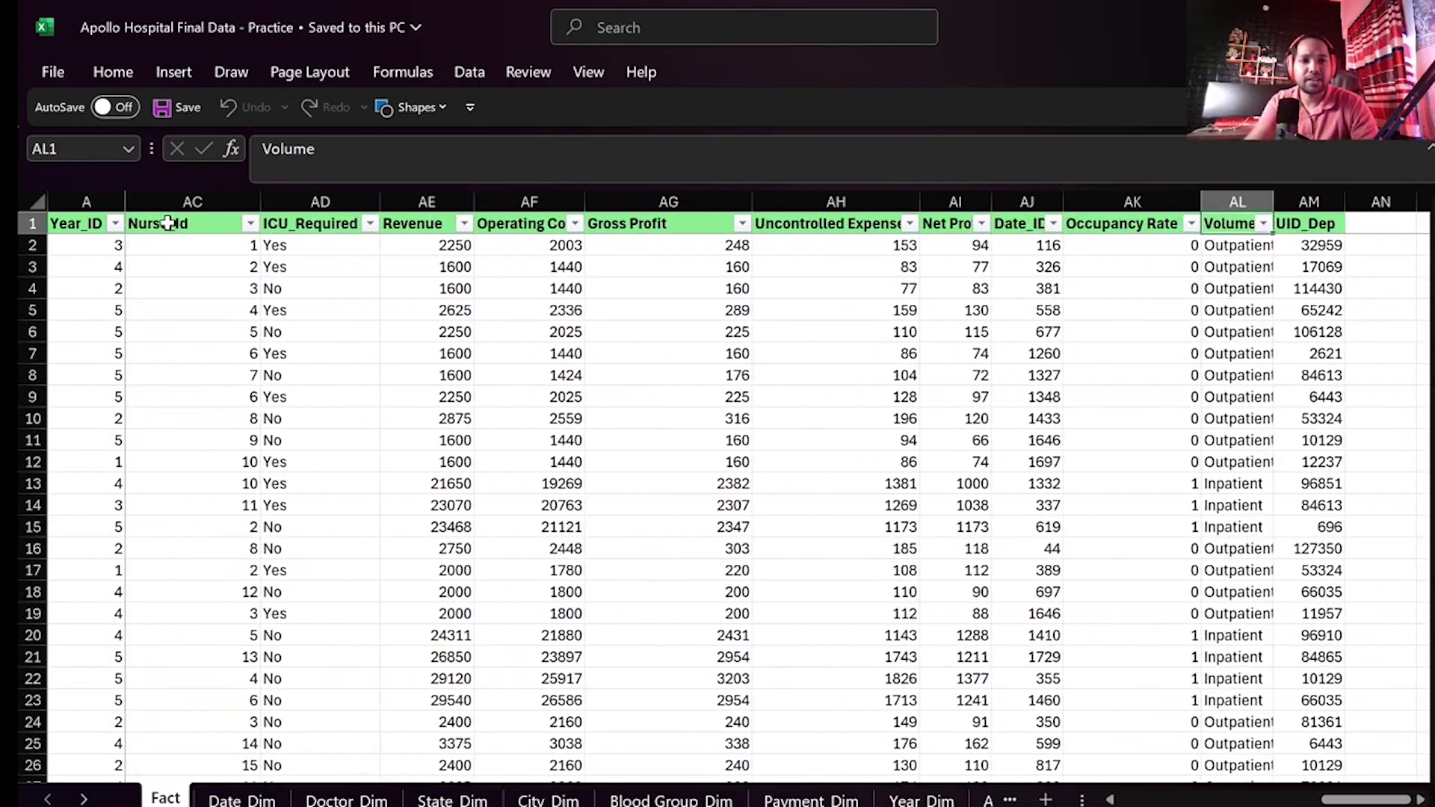
key(Left)
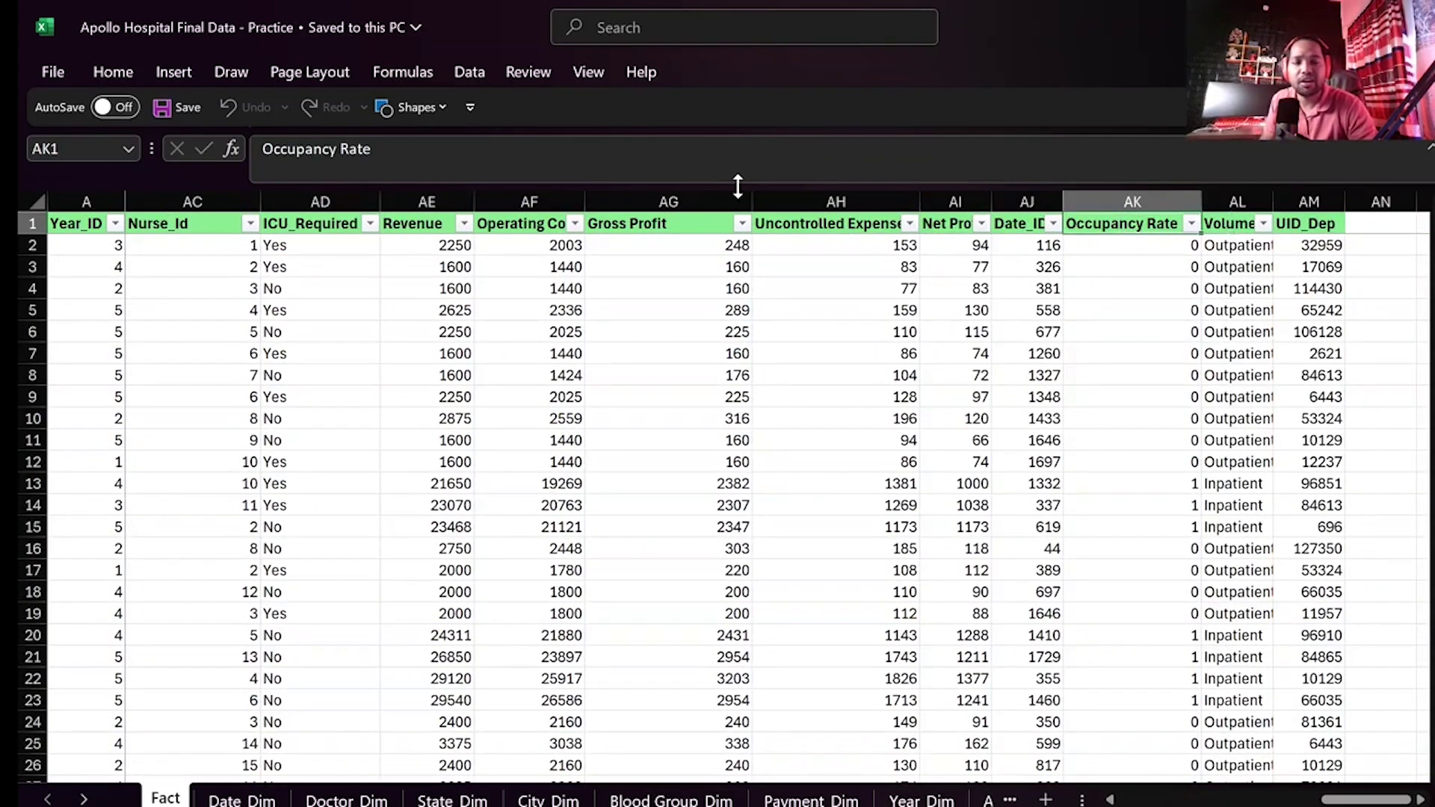
click(1190, 224)
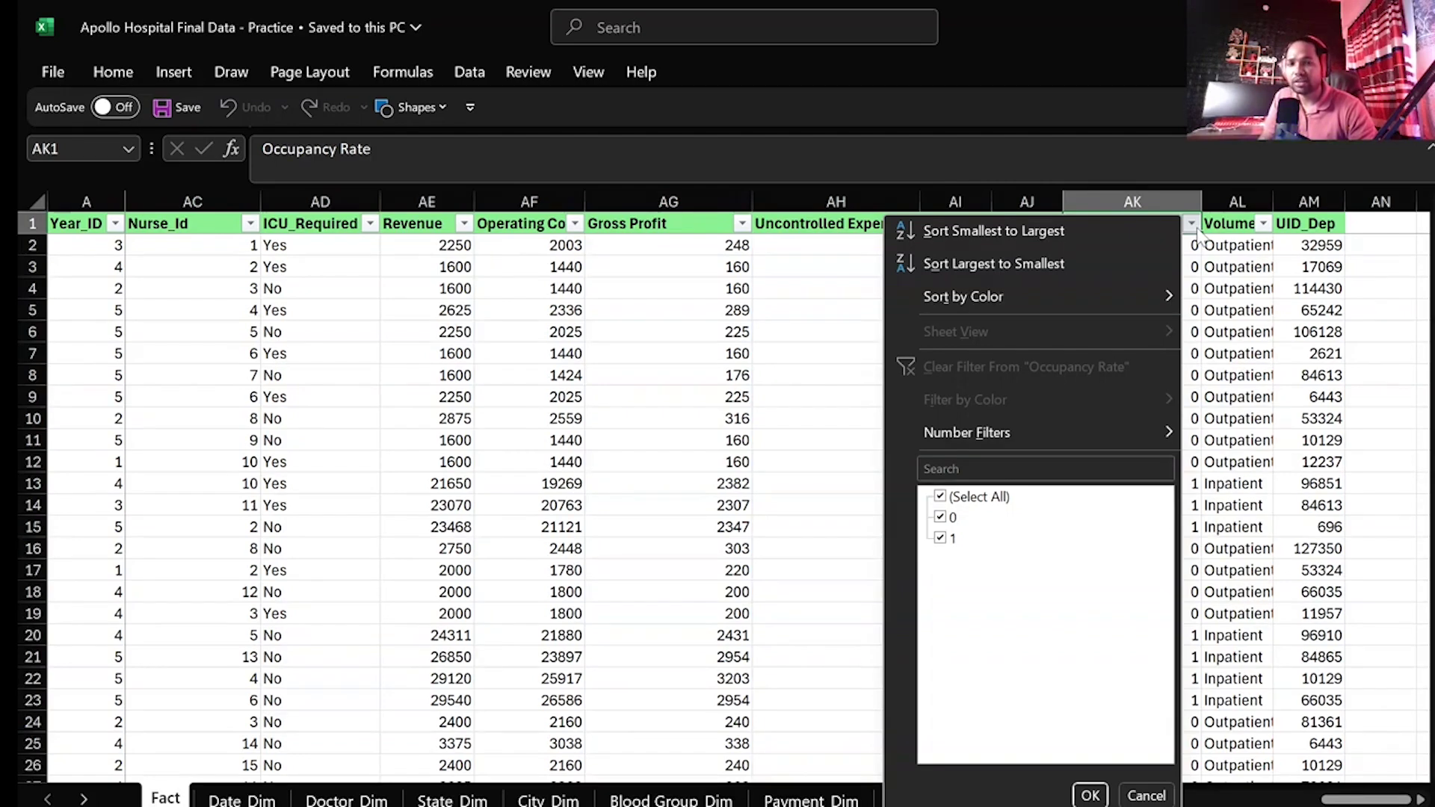
click(810, 384)
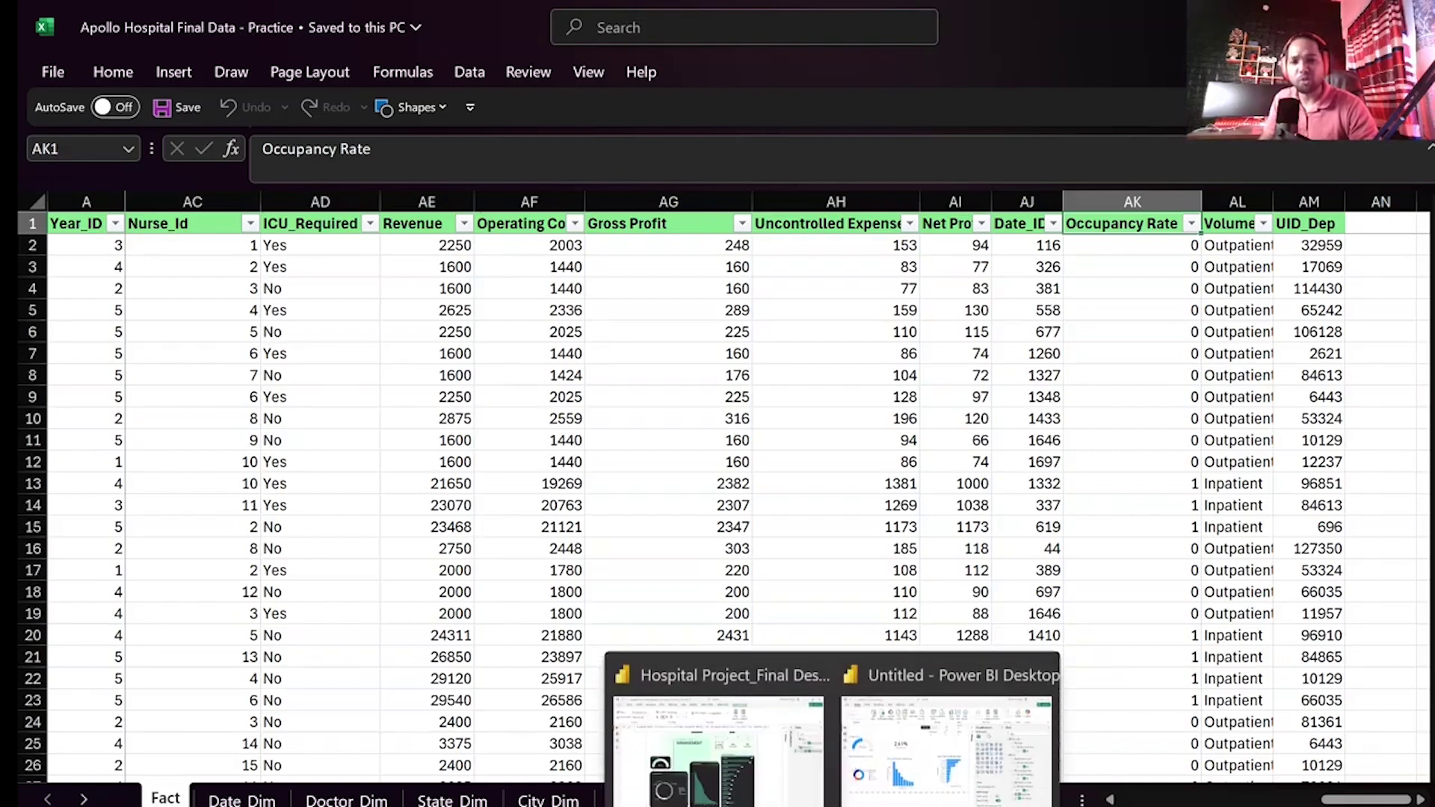
- Switch to the Hospital Project_Final Designed report and copy the full formula of its Occupancy Rate measure
mouse_move(925, 768)
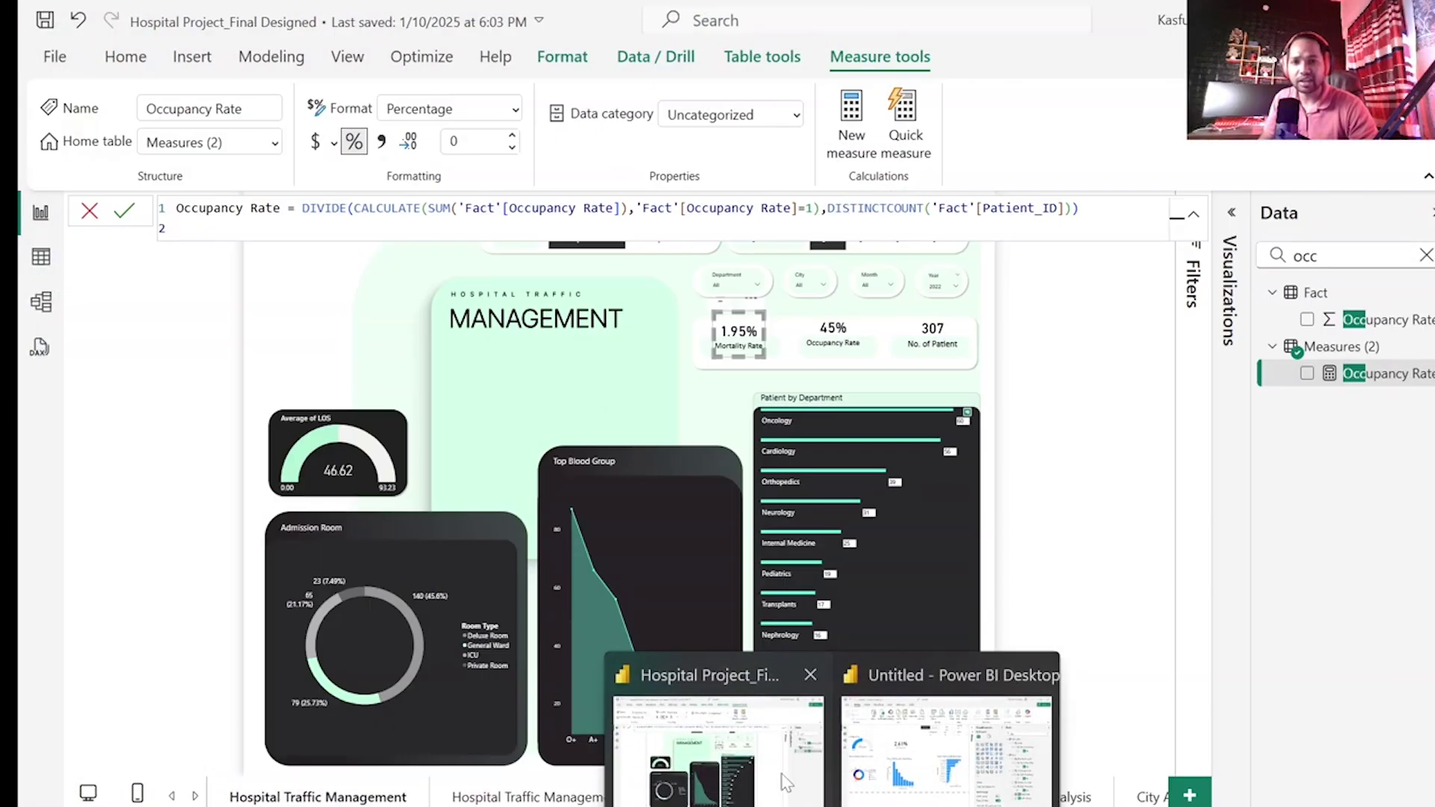
click(718, 748)
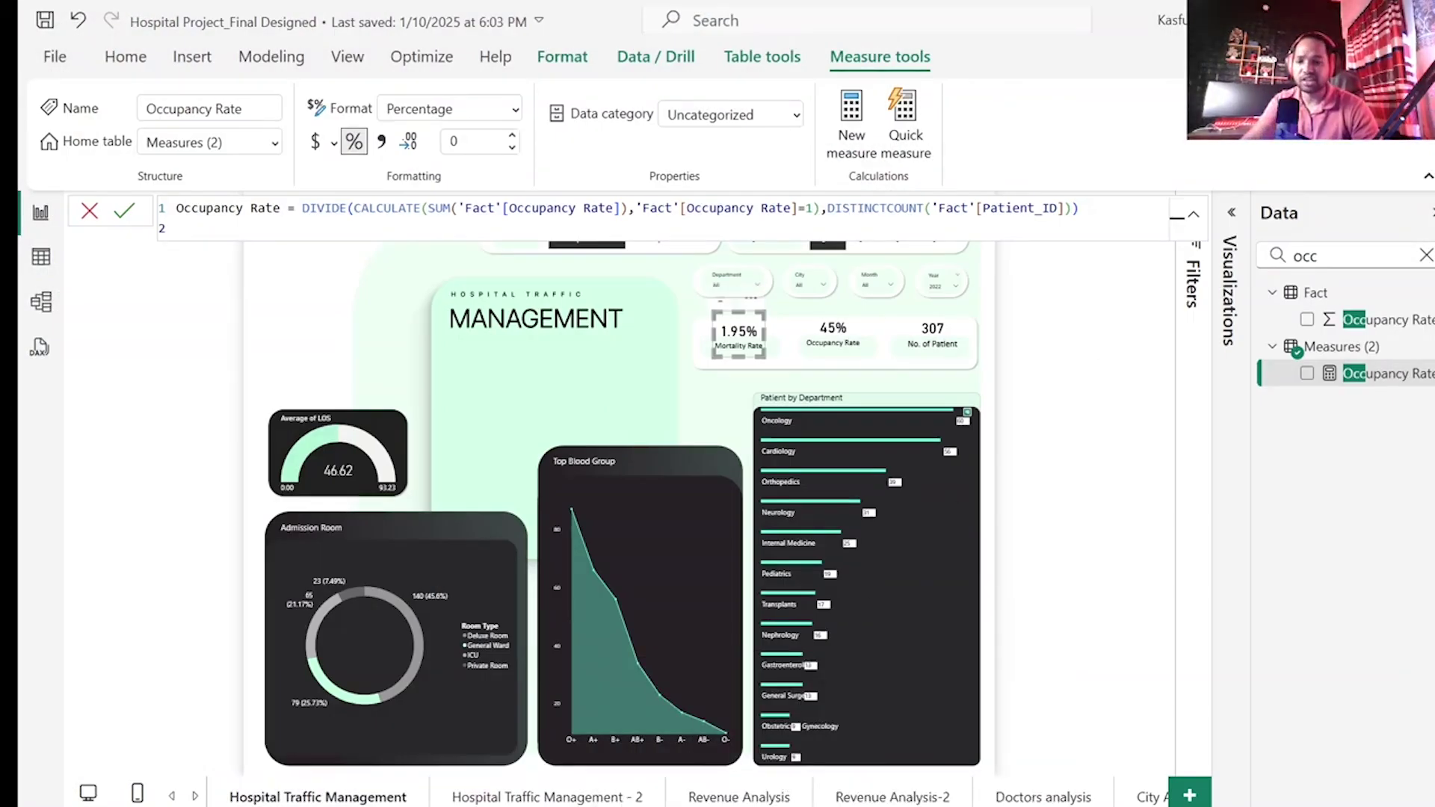
key(ctrl+a)
key(ctrl+c)
- Switch to the Untitled Power BI report, clear the field search and start a Fact table measure from the copied Occupancy Rate formula
key(alt+Tab)
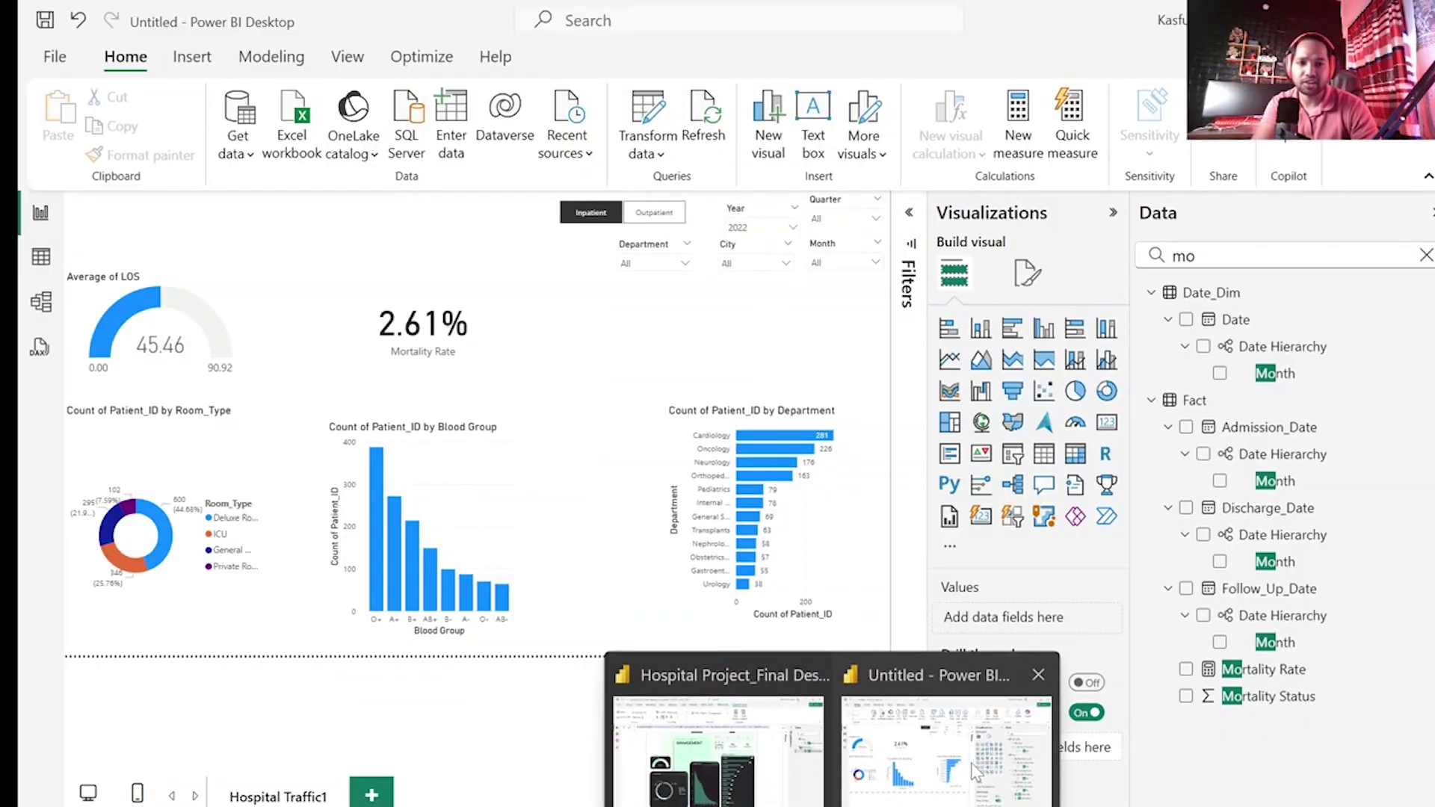
click(957, 736)
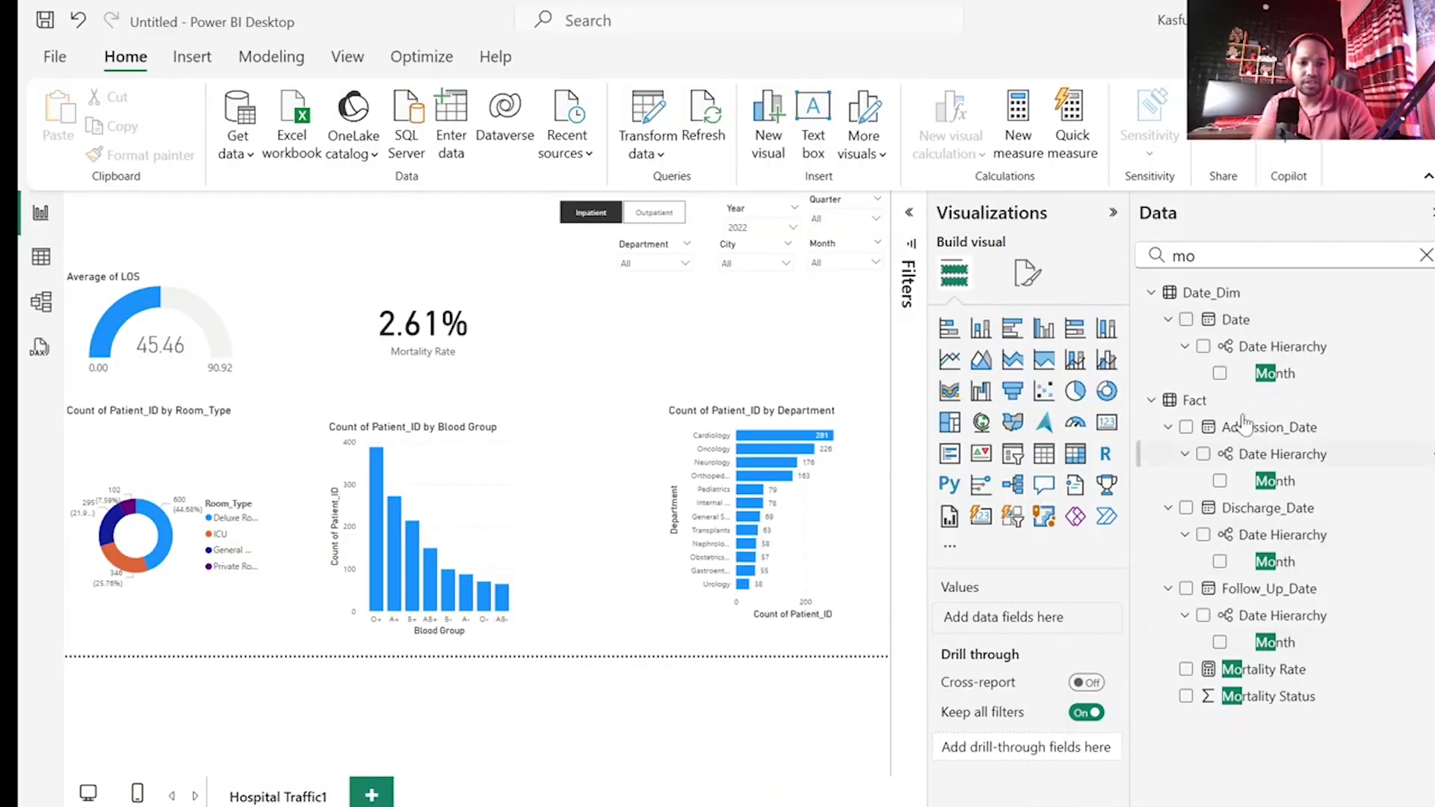
click(1425, 255)
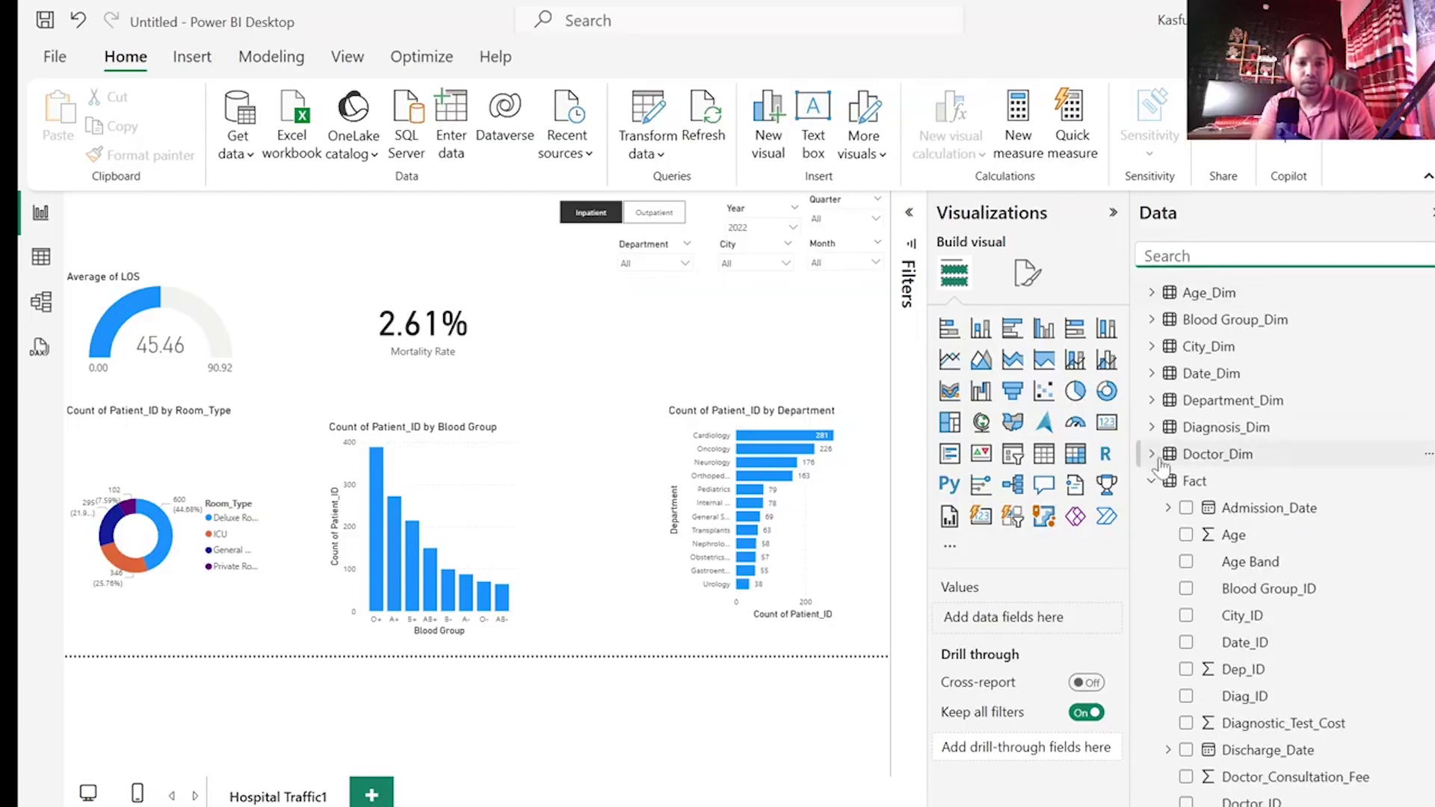
right_click(1188, 481)
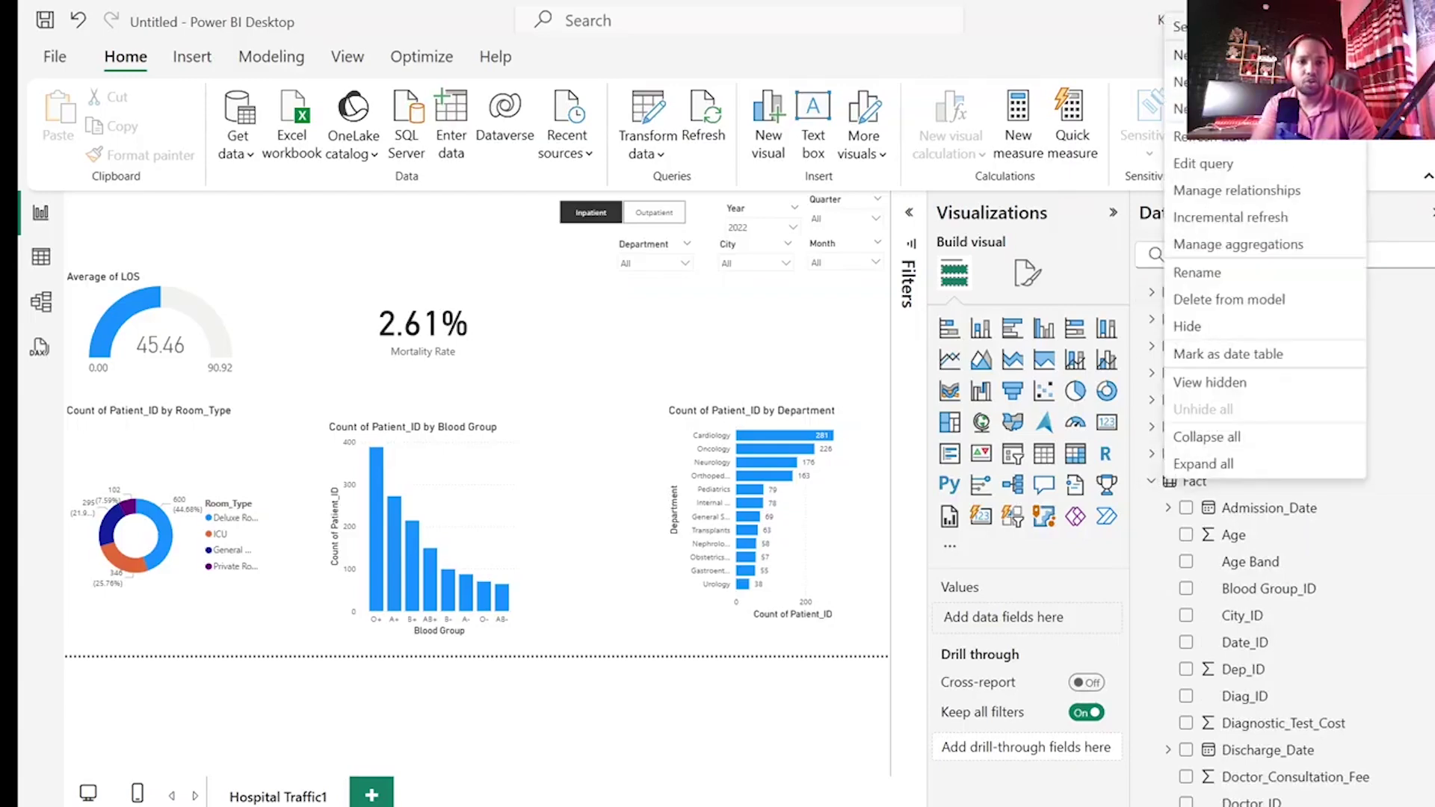
click(1258, 162)
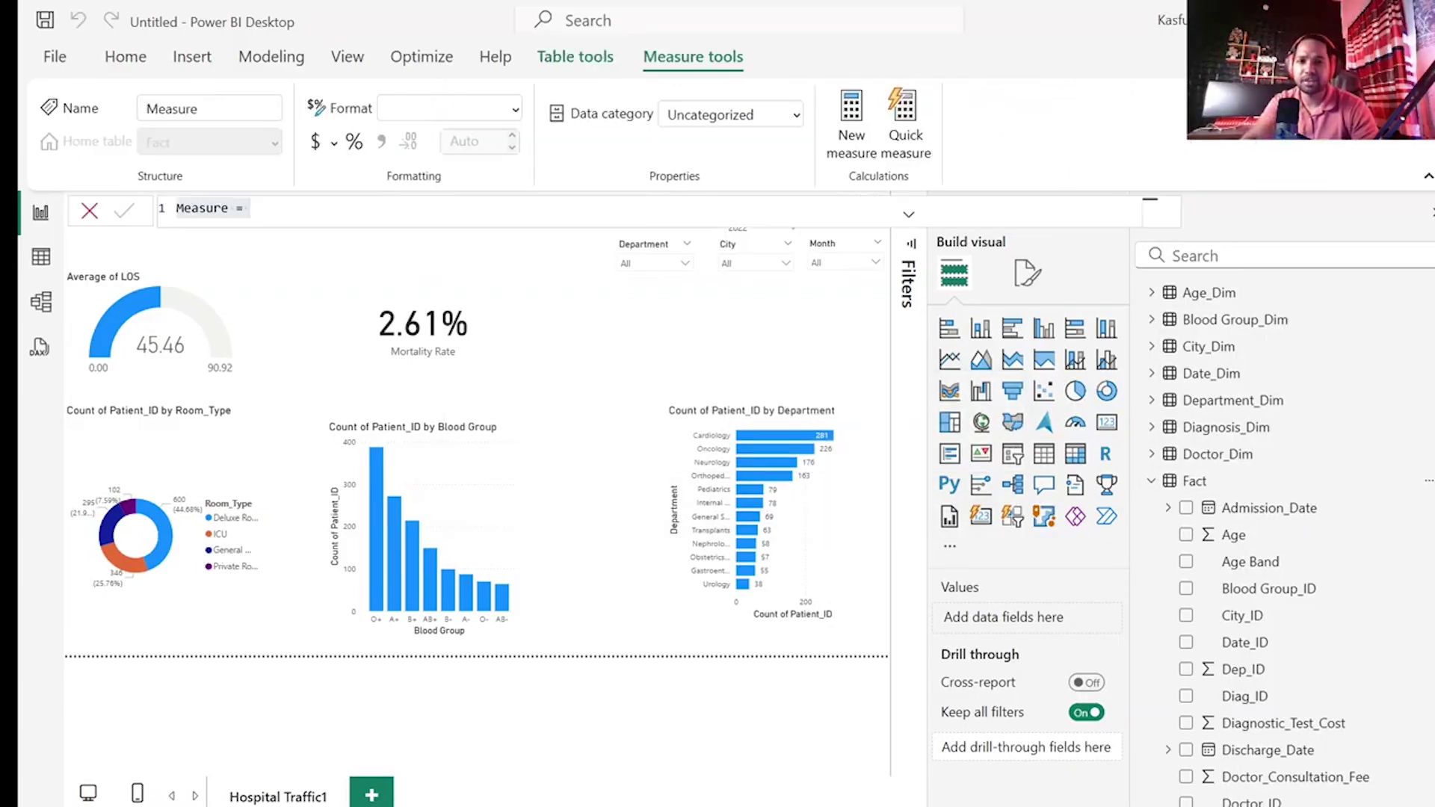
key(ctrl+a)
key(ctrl+v)
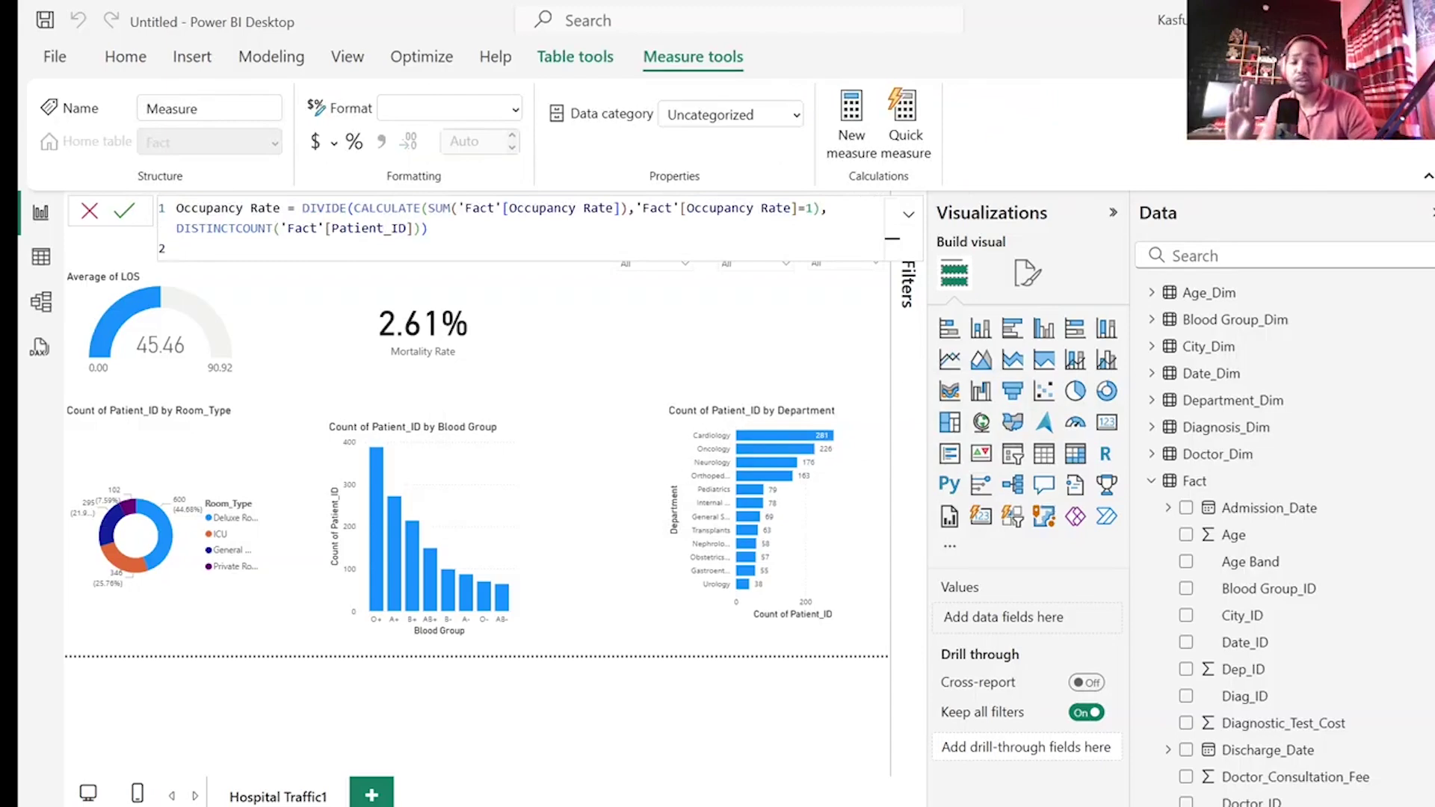
key(Return)
key(Return)
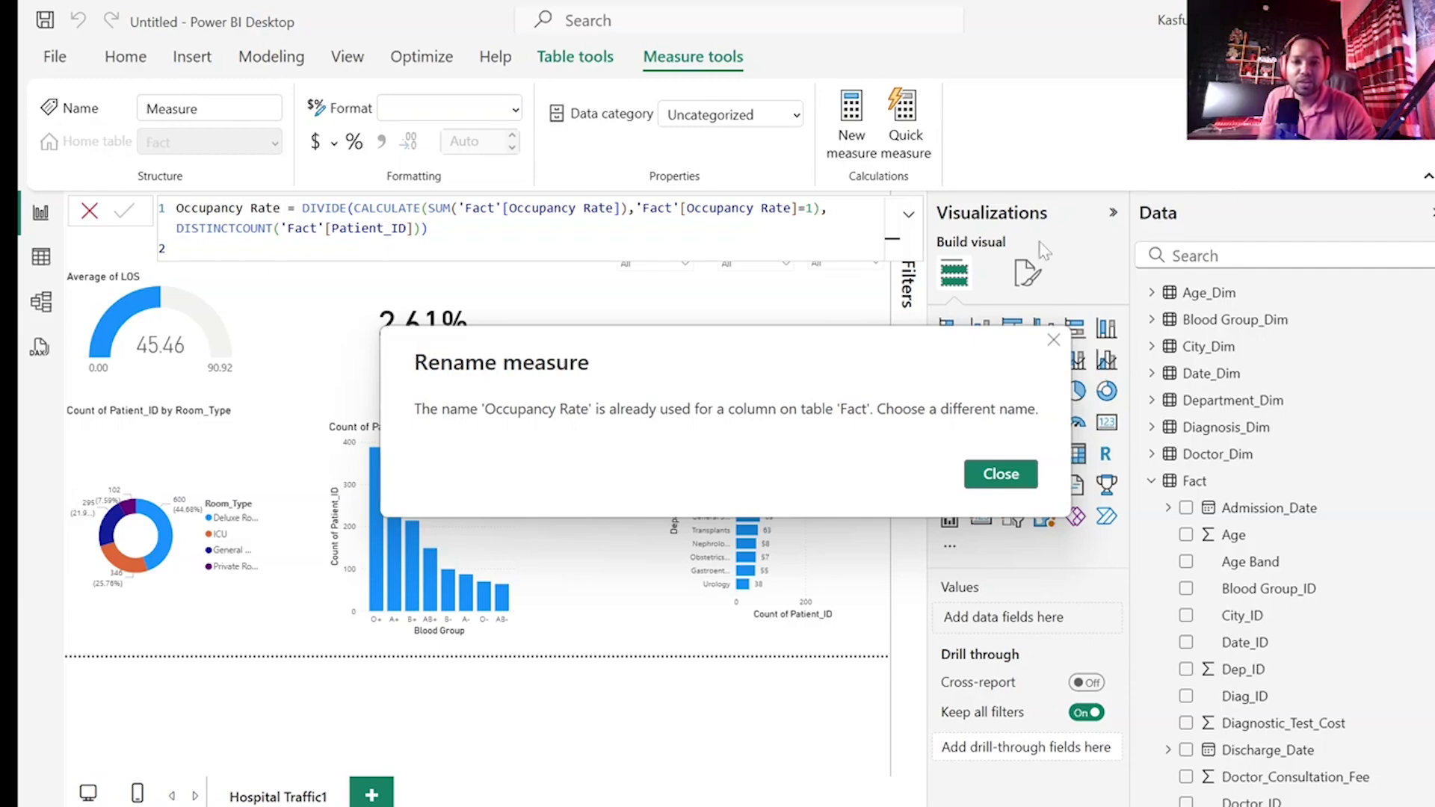
click(1003, 483)
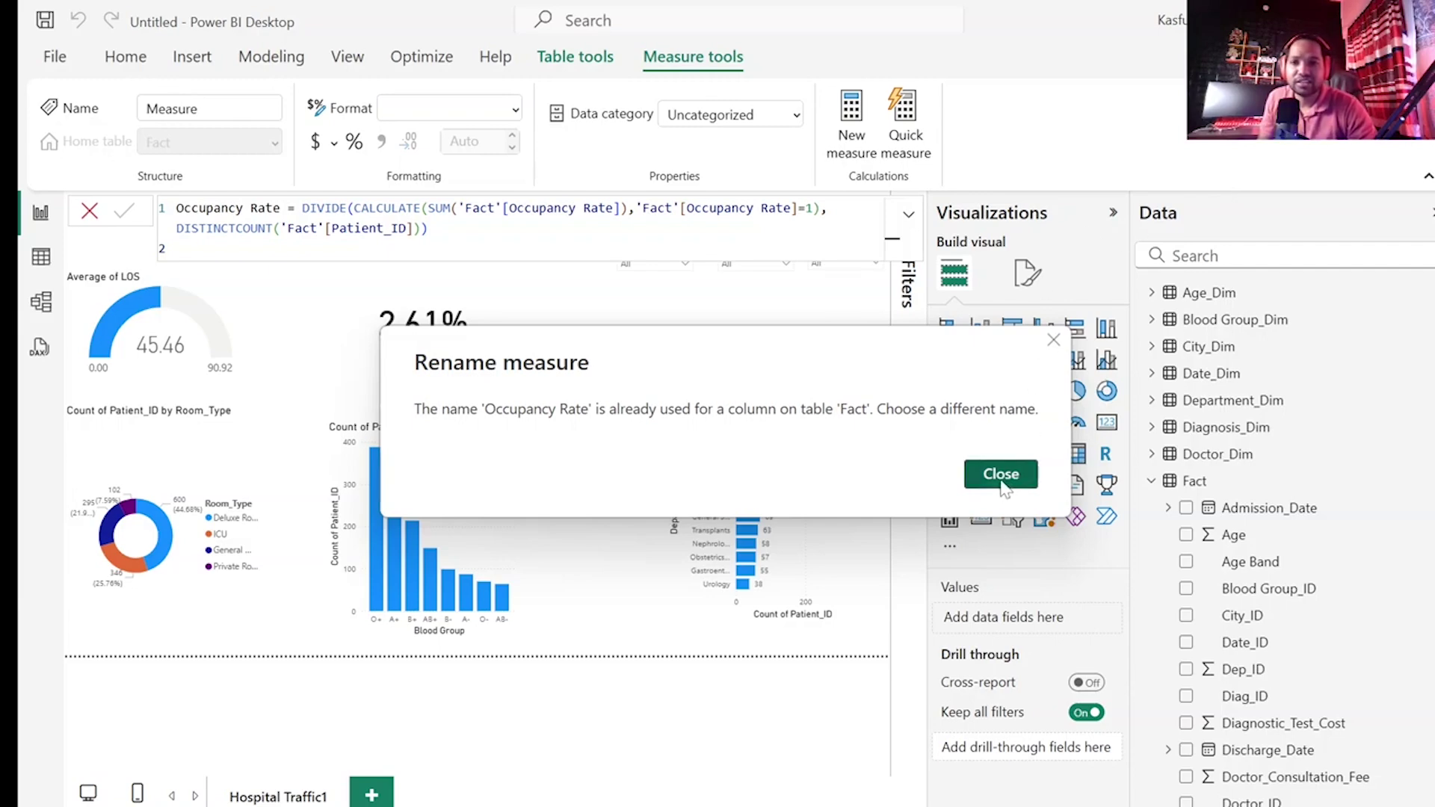
- Rename the new measure Occupancy Rate % within its formula and commit it
click(280, 208)
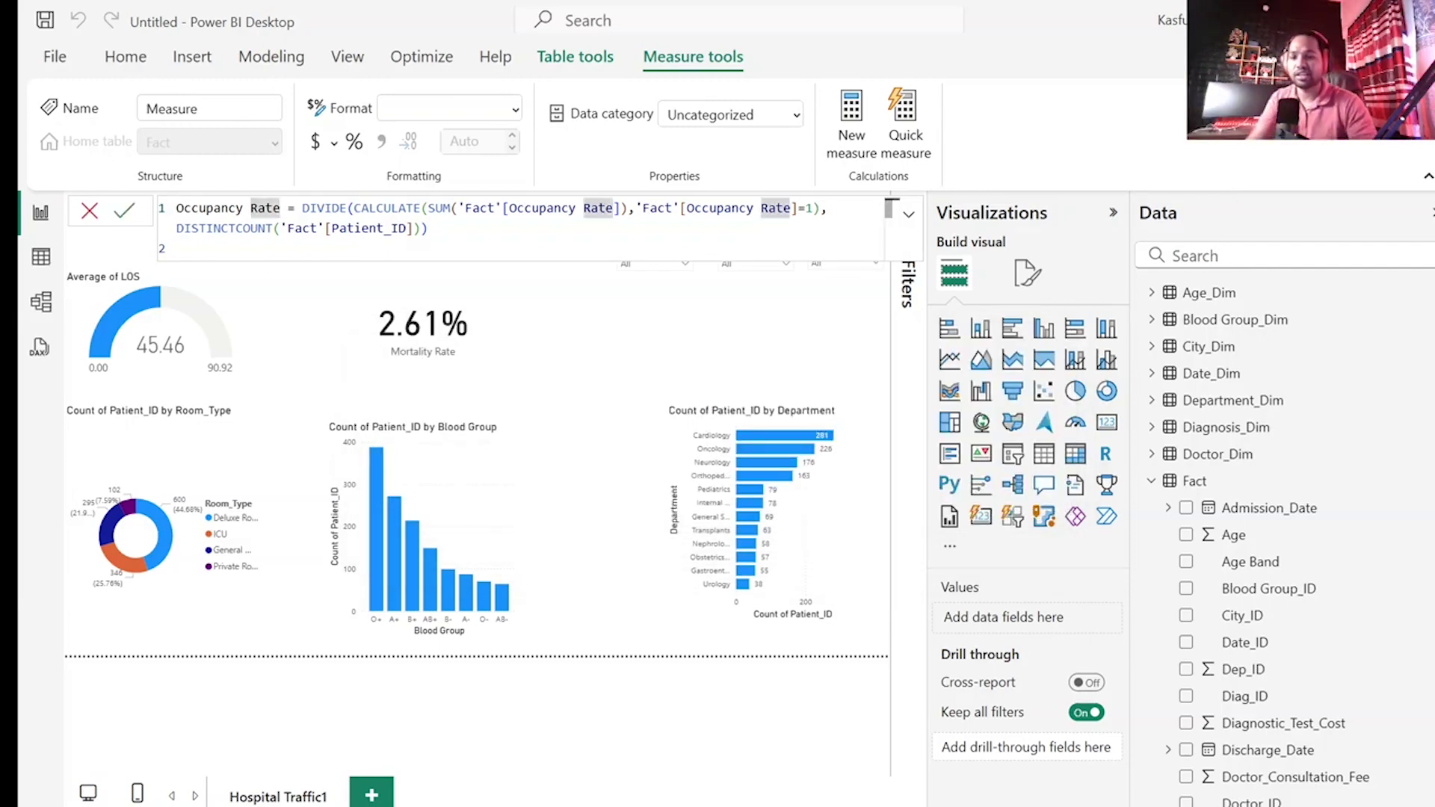
text(%)
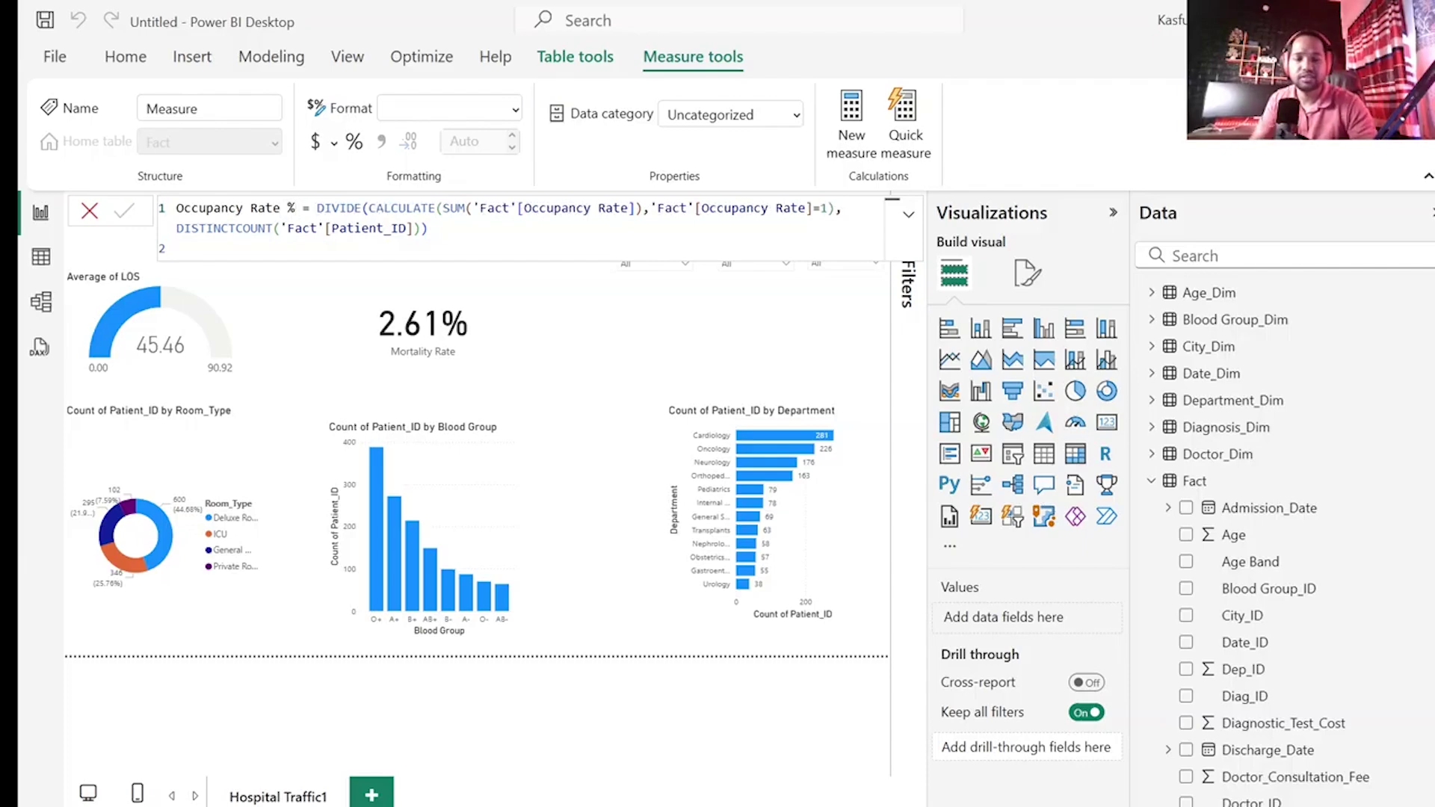
key(Return)
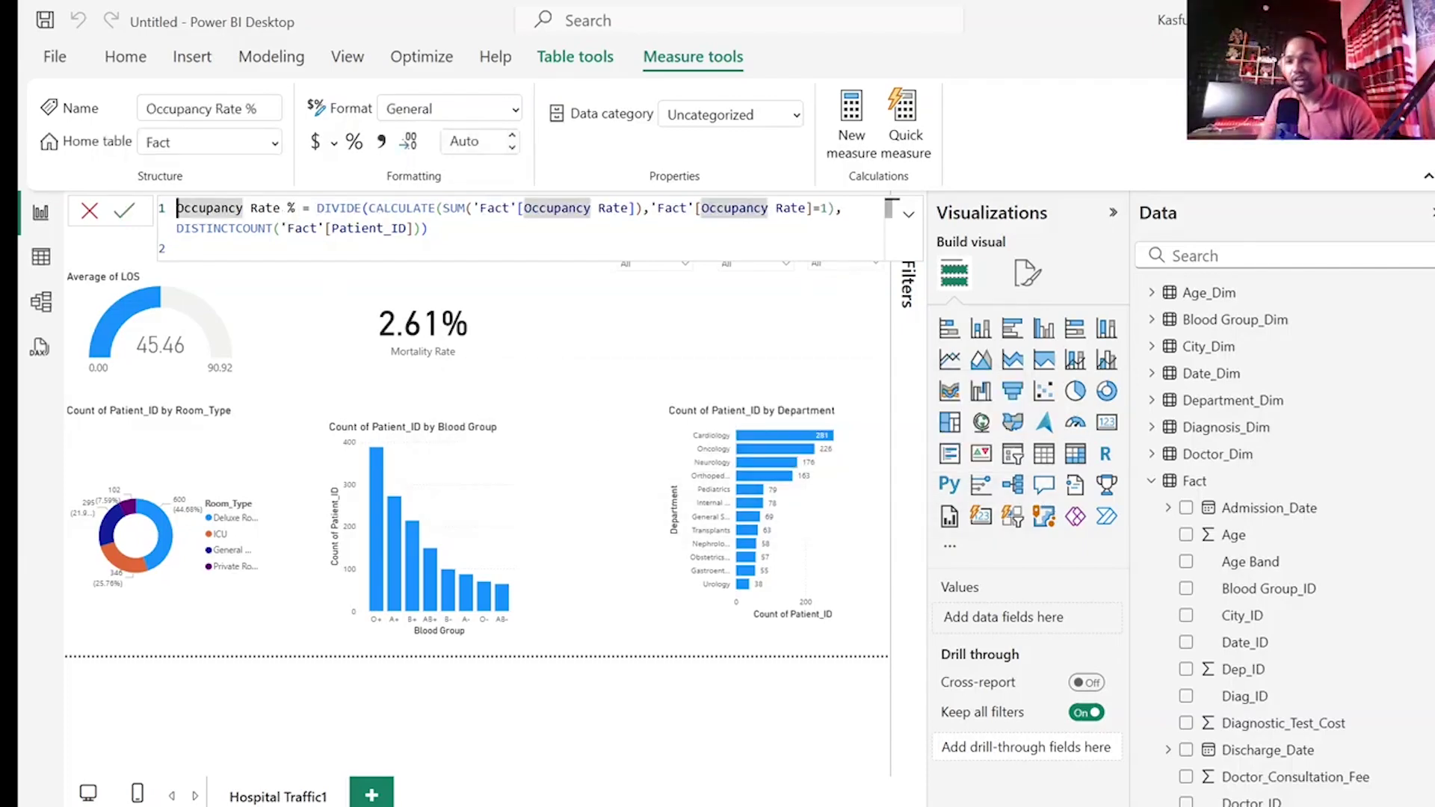
click(90, 211)
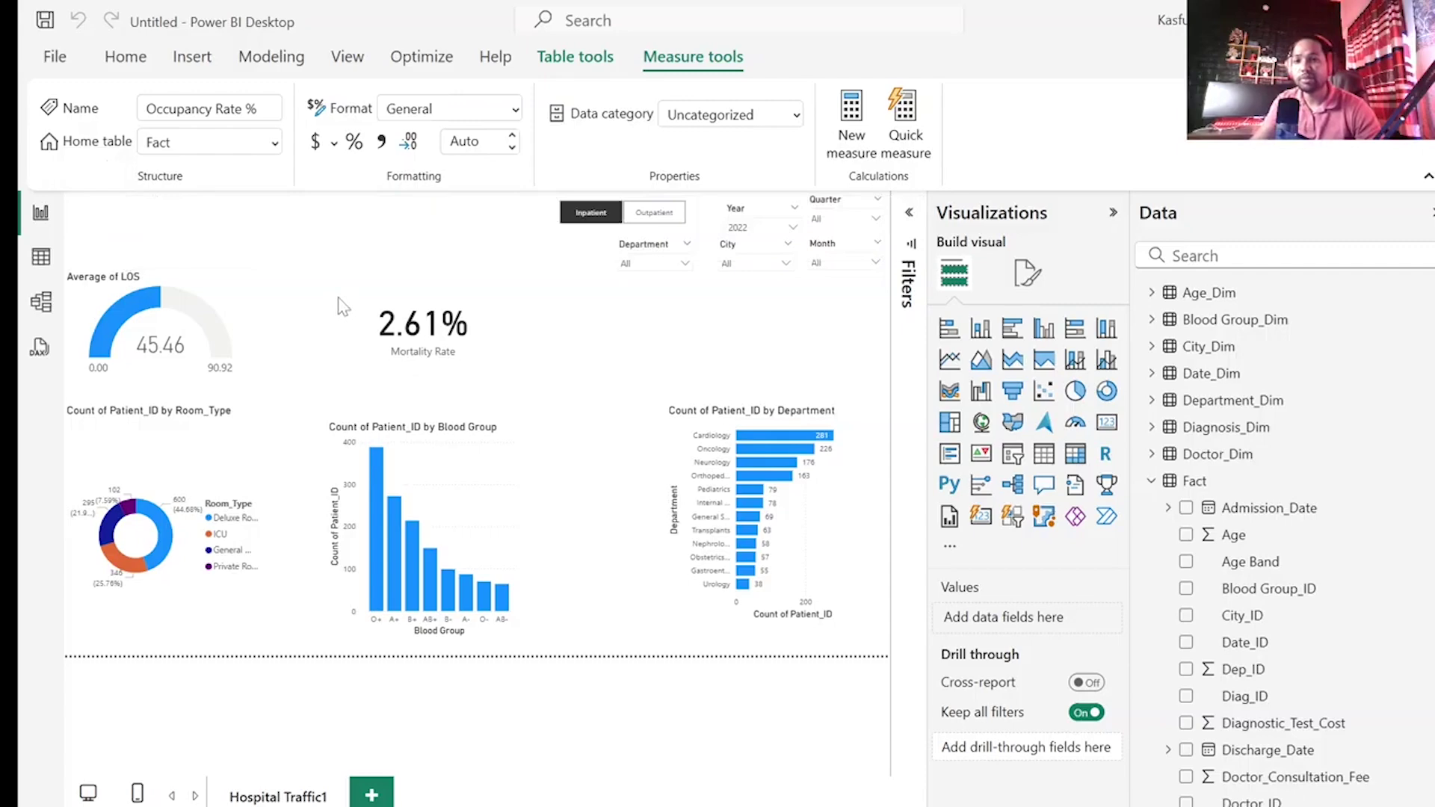
- Duplicate the Mortality Rate card and place the copy to the right of the original
click(413, 332)
key(ctrl+c)
key(ctrl+v)
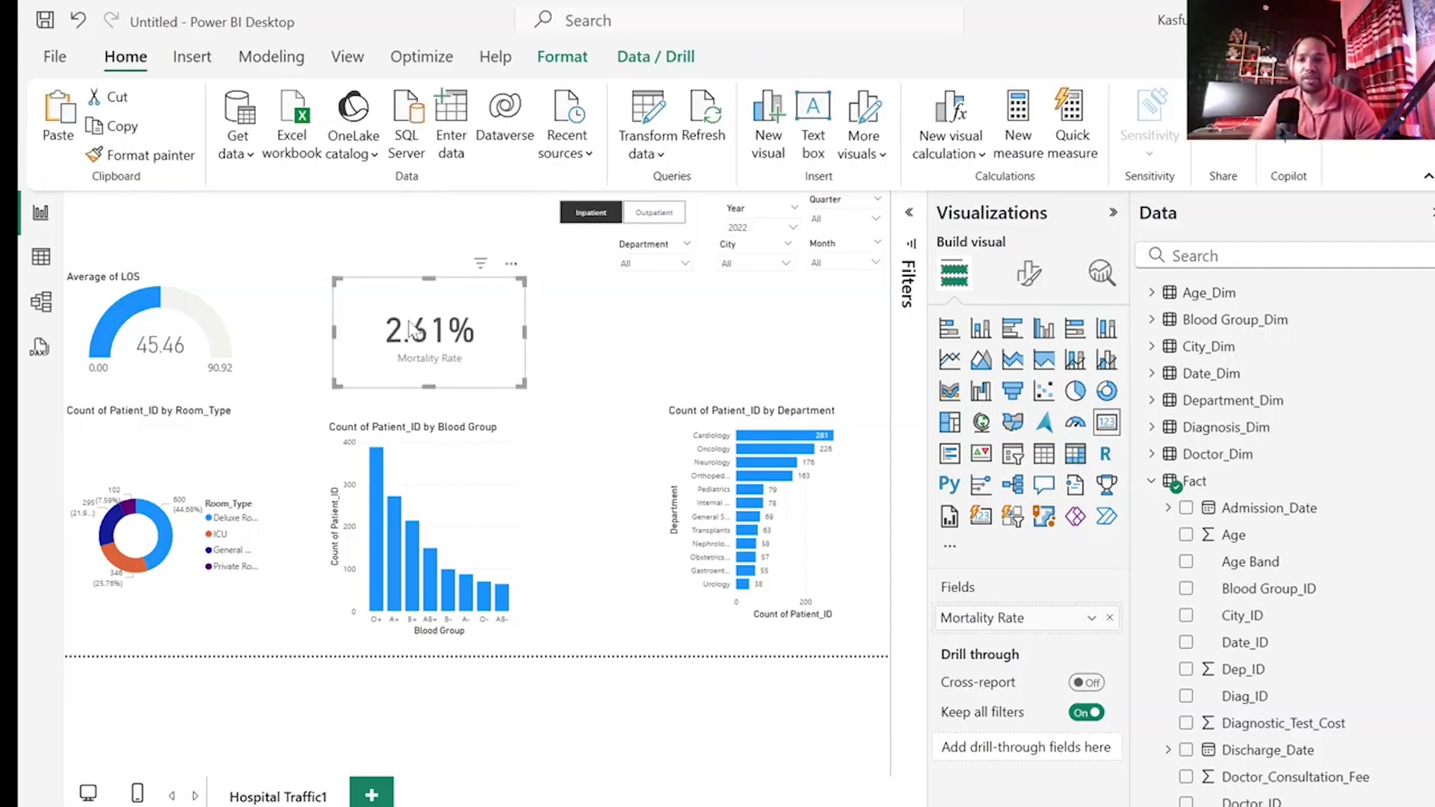
drag(413, 332, 634, 331)
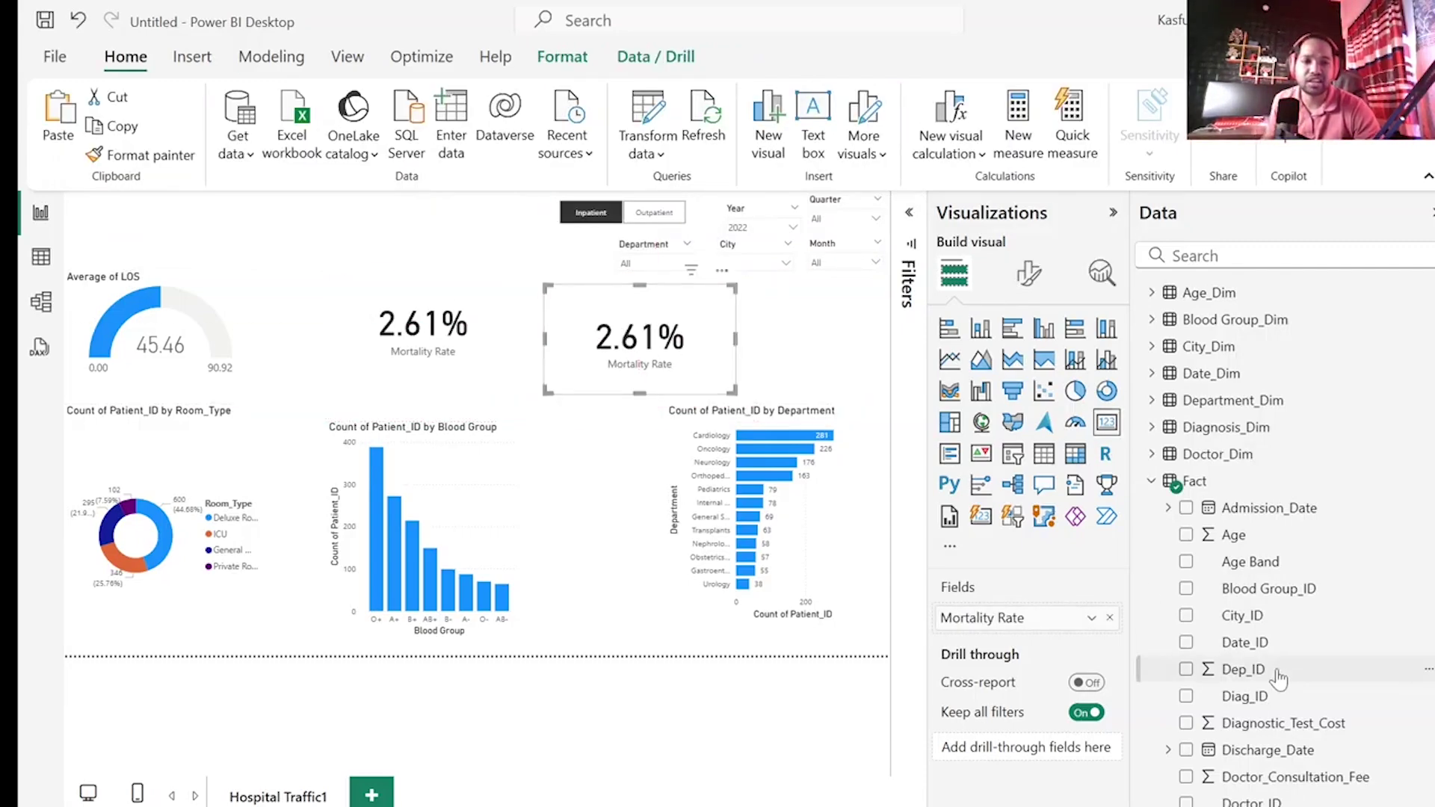
- Replace the Mortality Rate field in the duplicated card with the Fact table's Occupancy Rate % measure
scroll(1278, 673, down, 5)
scroll(1271, 589, down, 2)
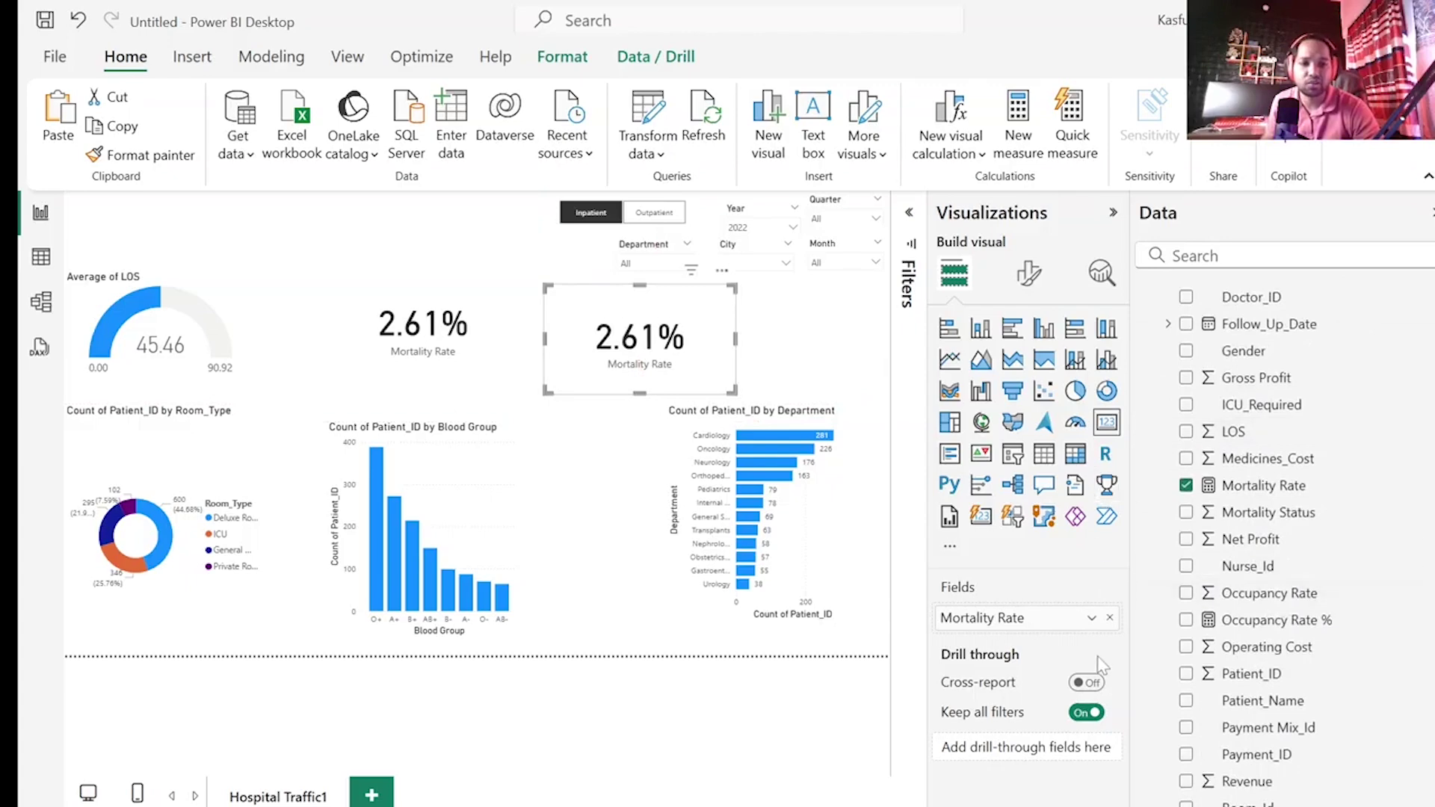
click(1109, 619)
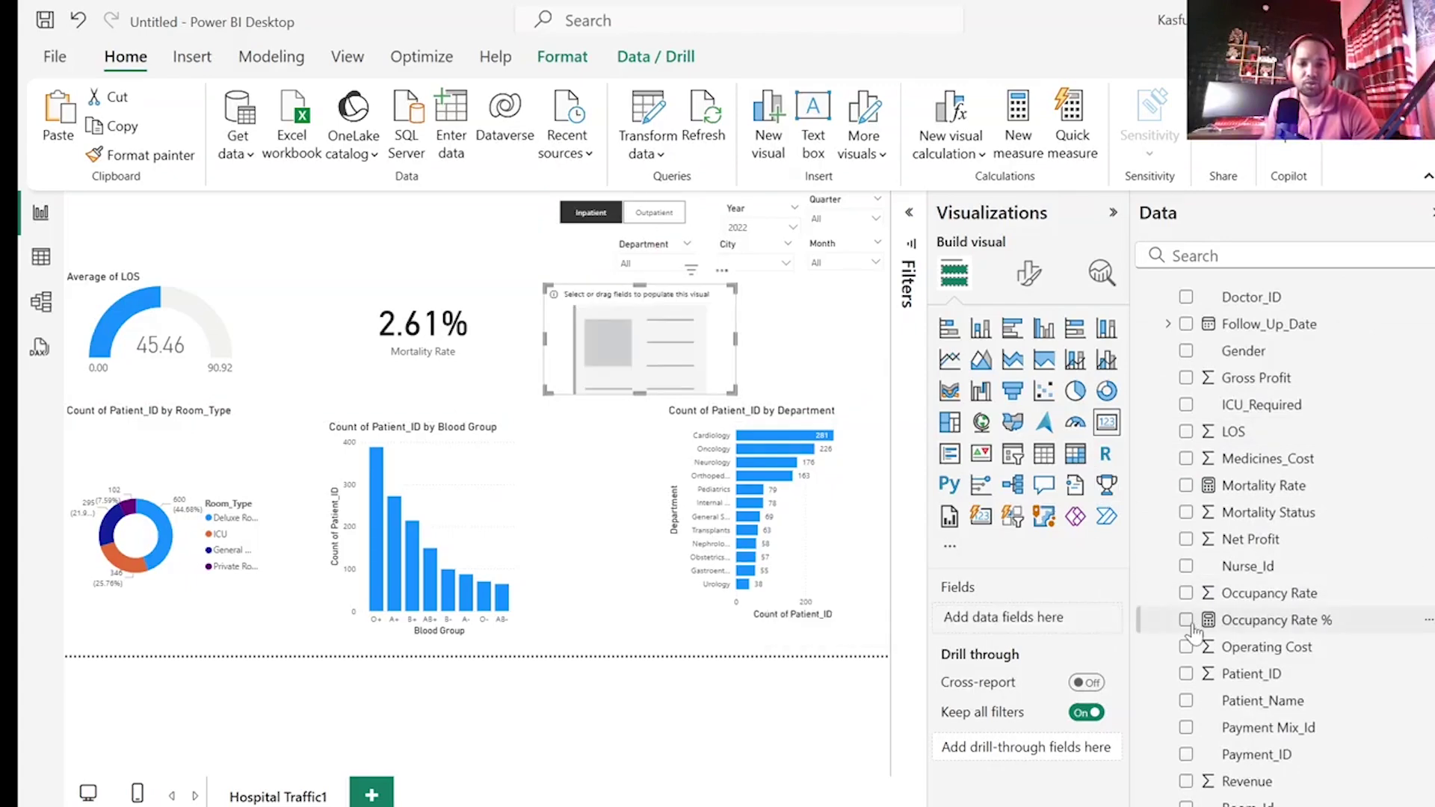
click(1189, 623)
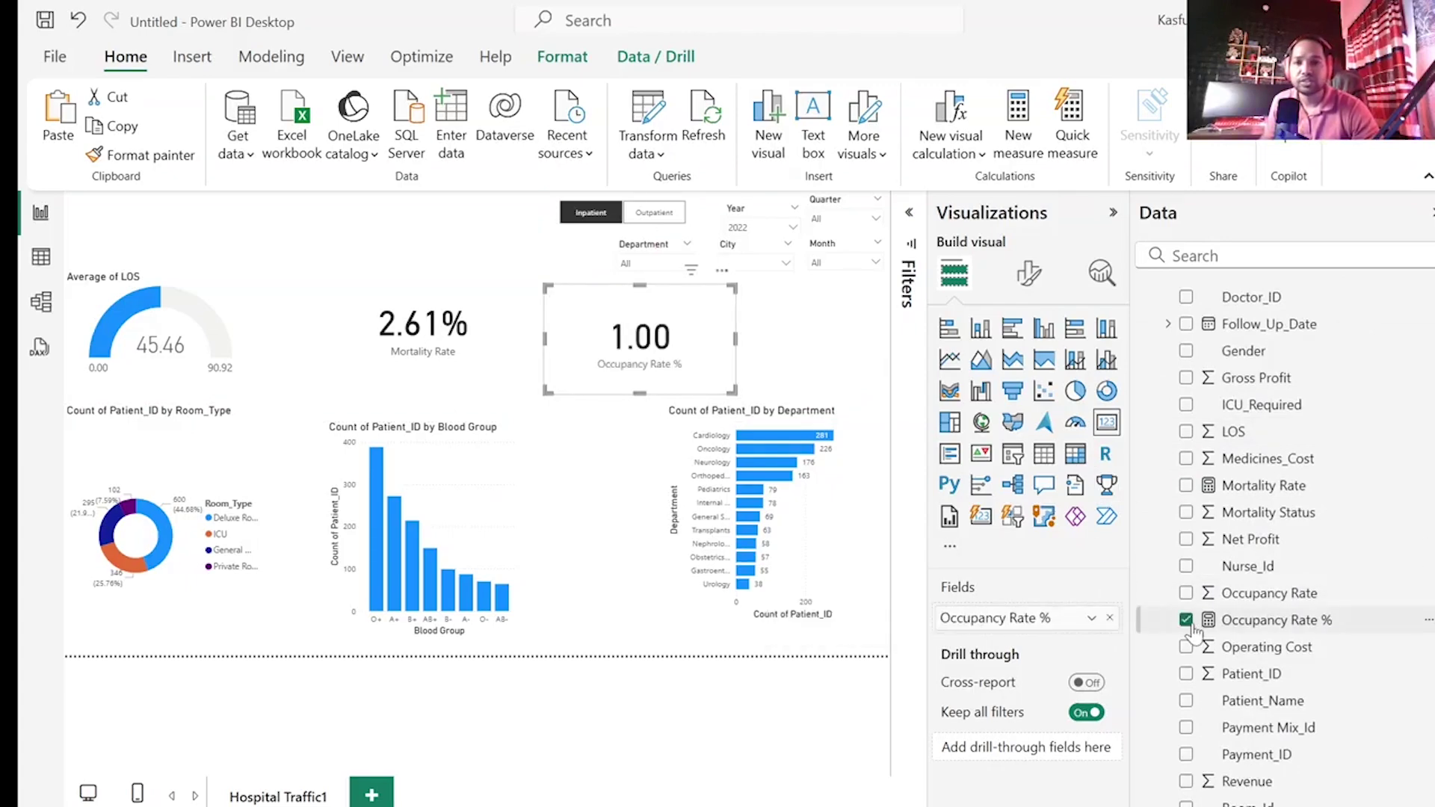
- Format the Occupancy Rate % measure as a percentage and close its formula
click(1248, 648)
click(1263, 620)
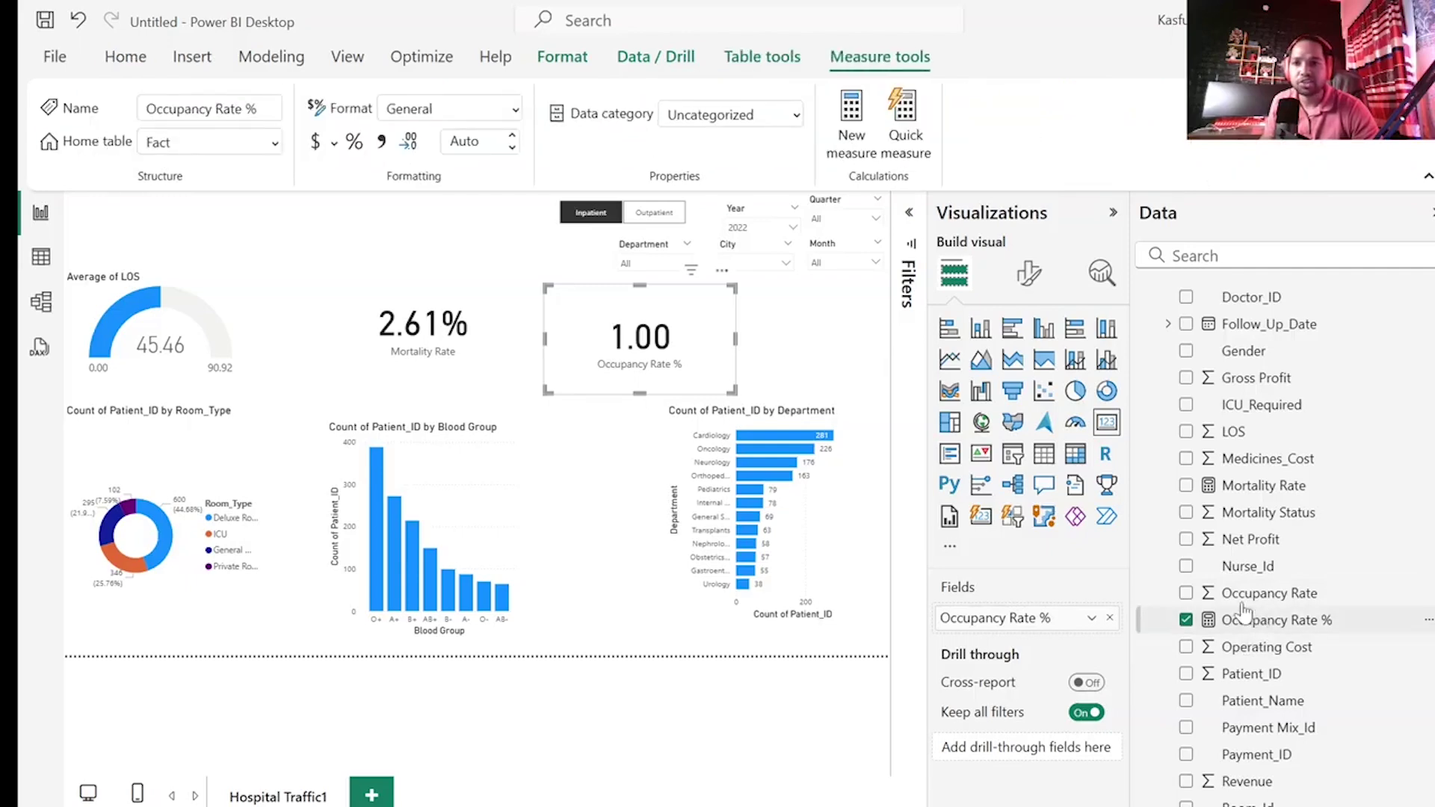
click(354, 143)
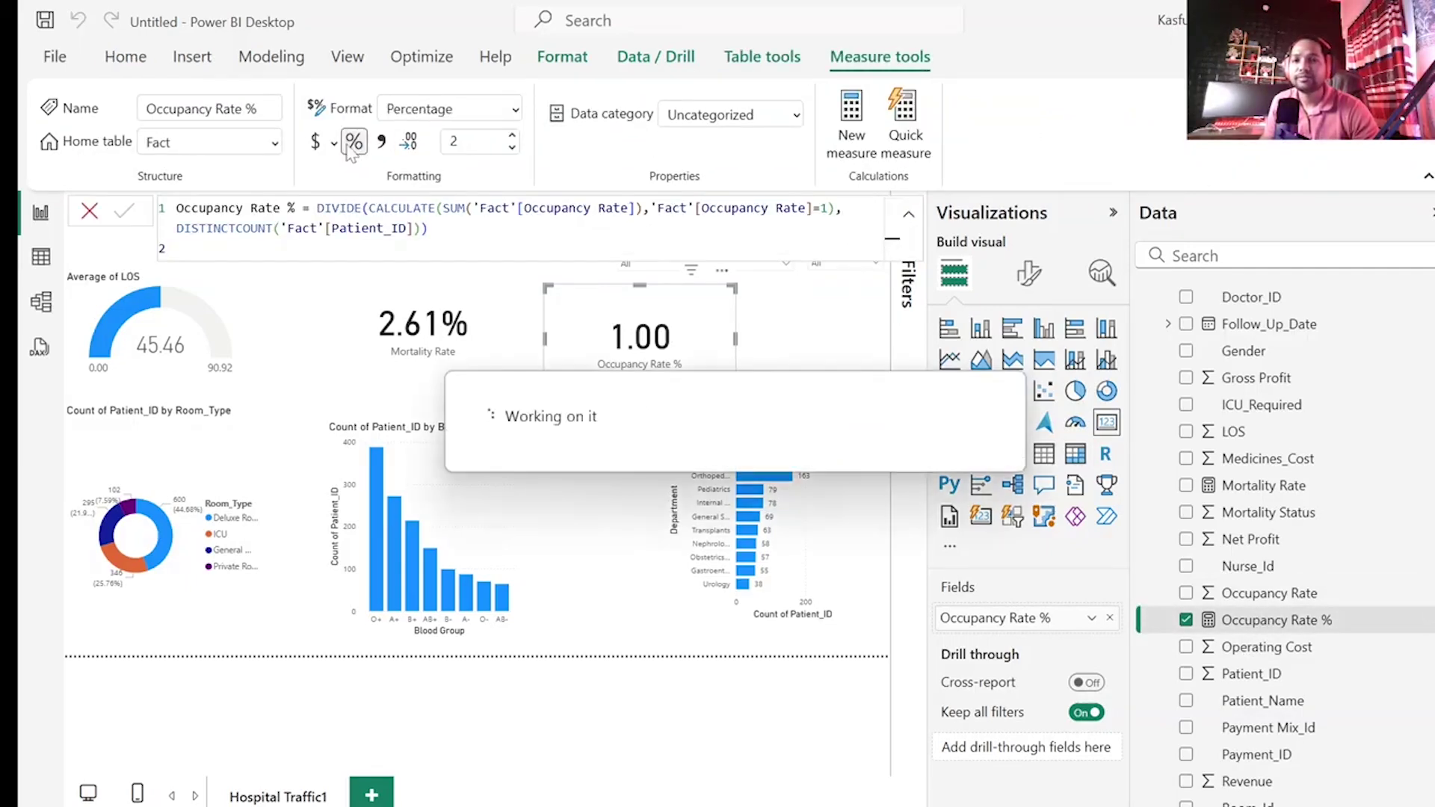
click(90, 208)
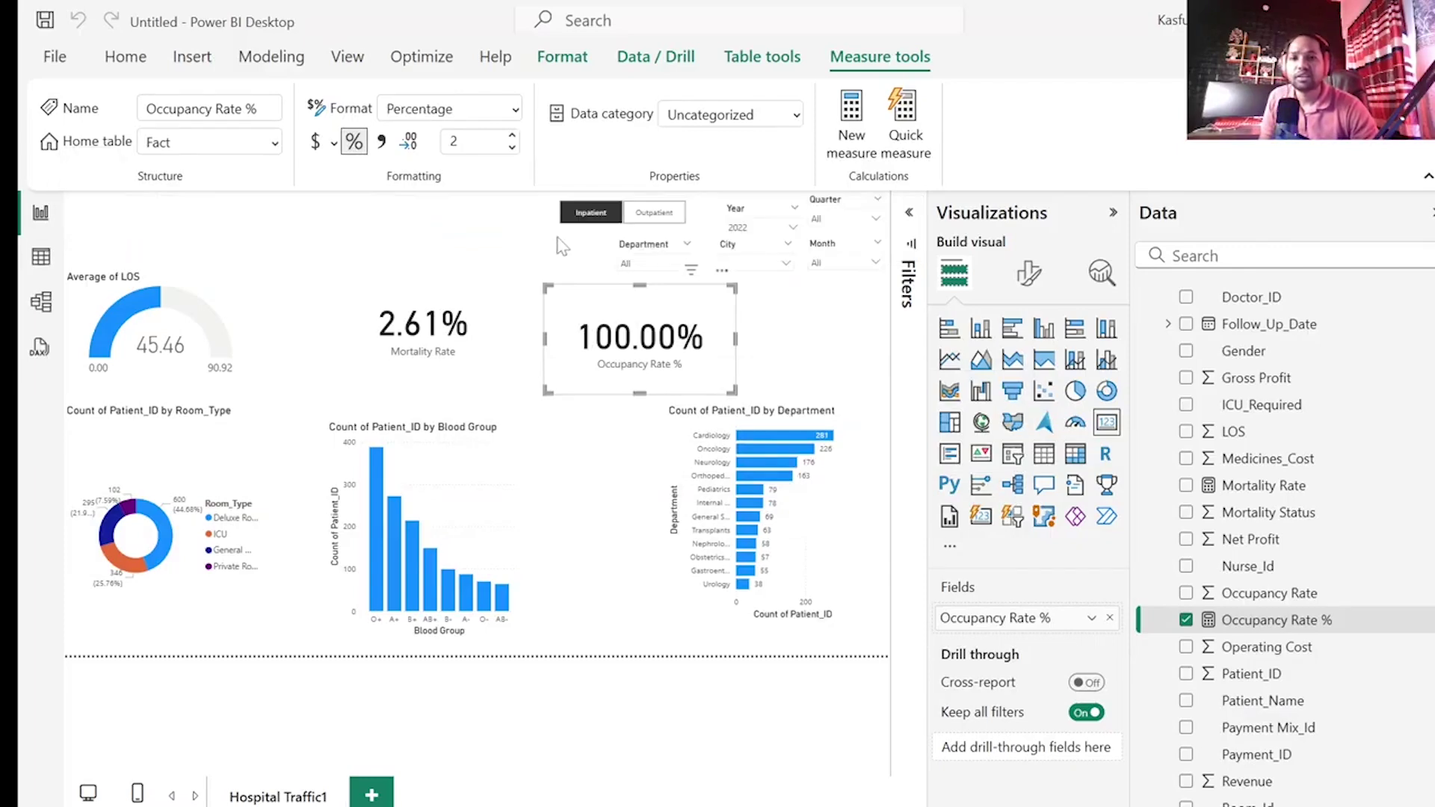
- Clear the Inpatient selection in the Volume slicer
click(593, 223)
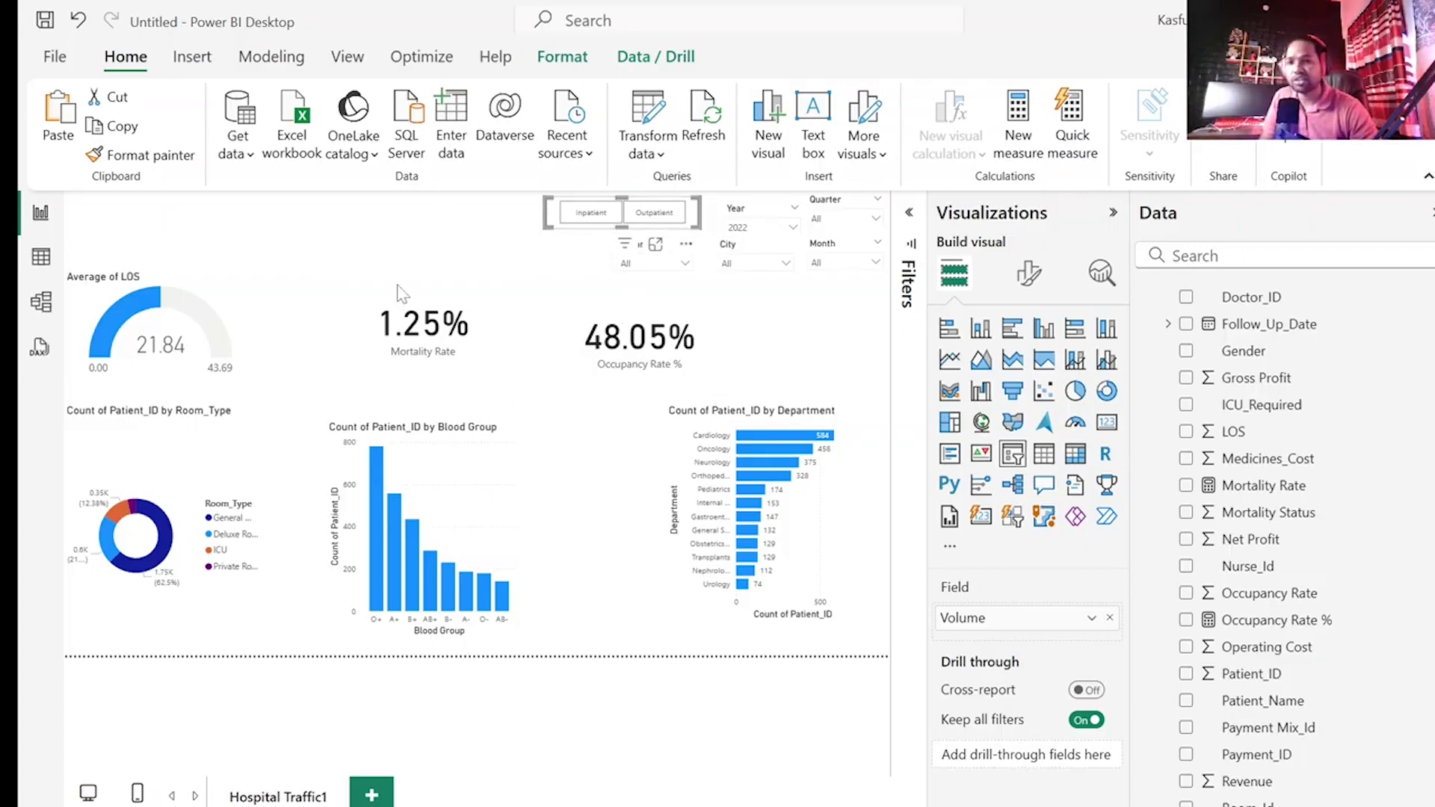
click(281, 249)
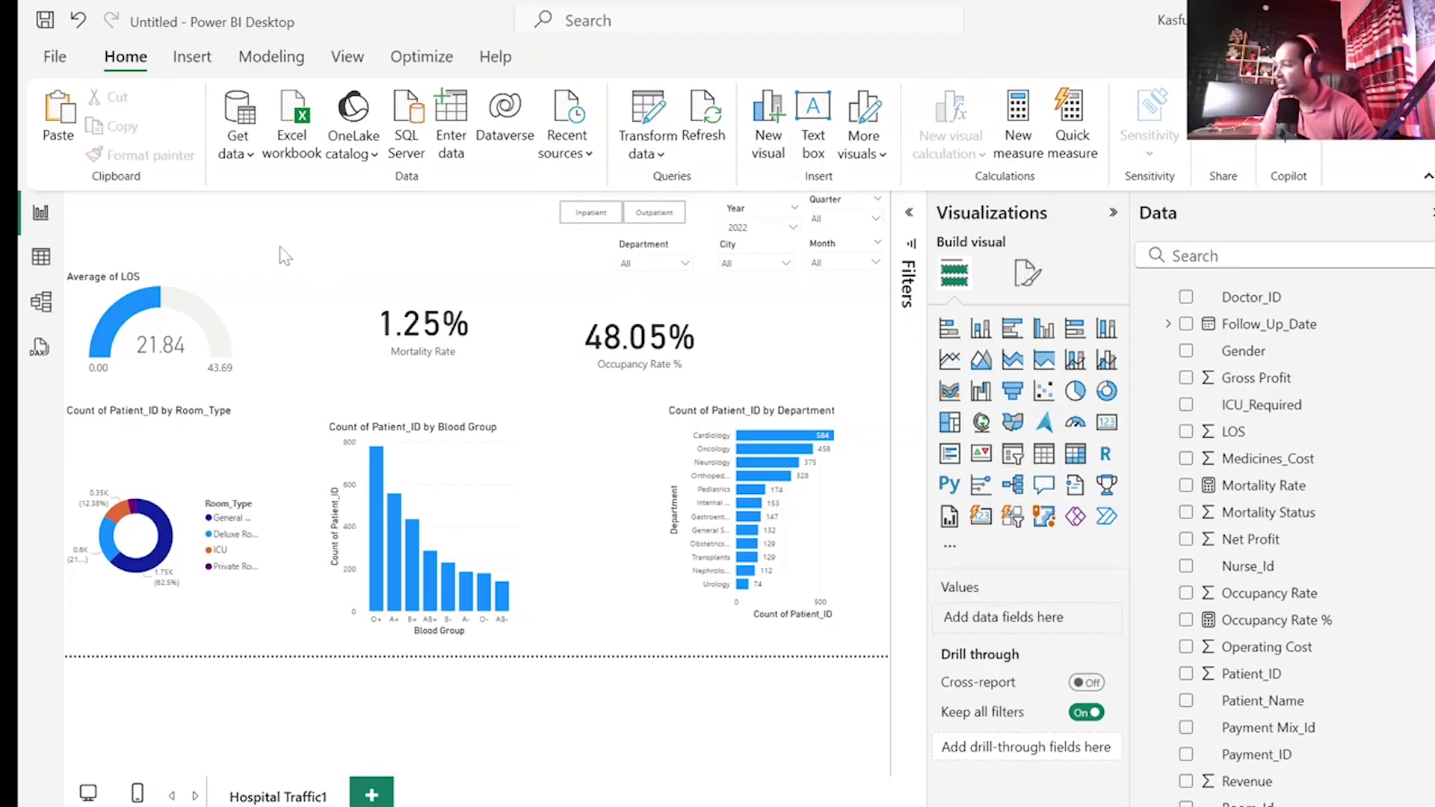
- Duplicate the Occupancy Rate % card and place the copy to its right, above the Department chart
click(677, 342)
key(ctrl+c)
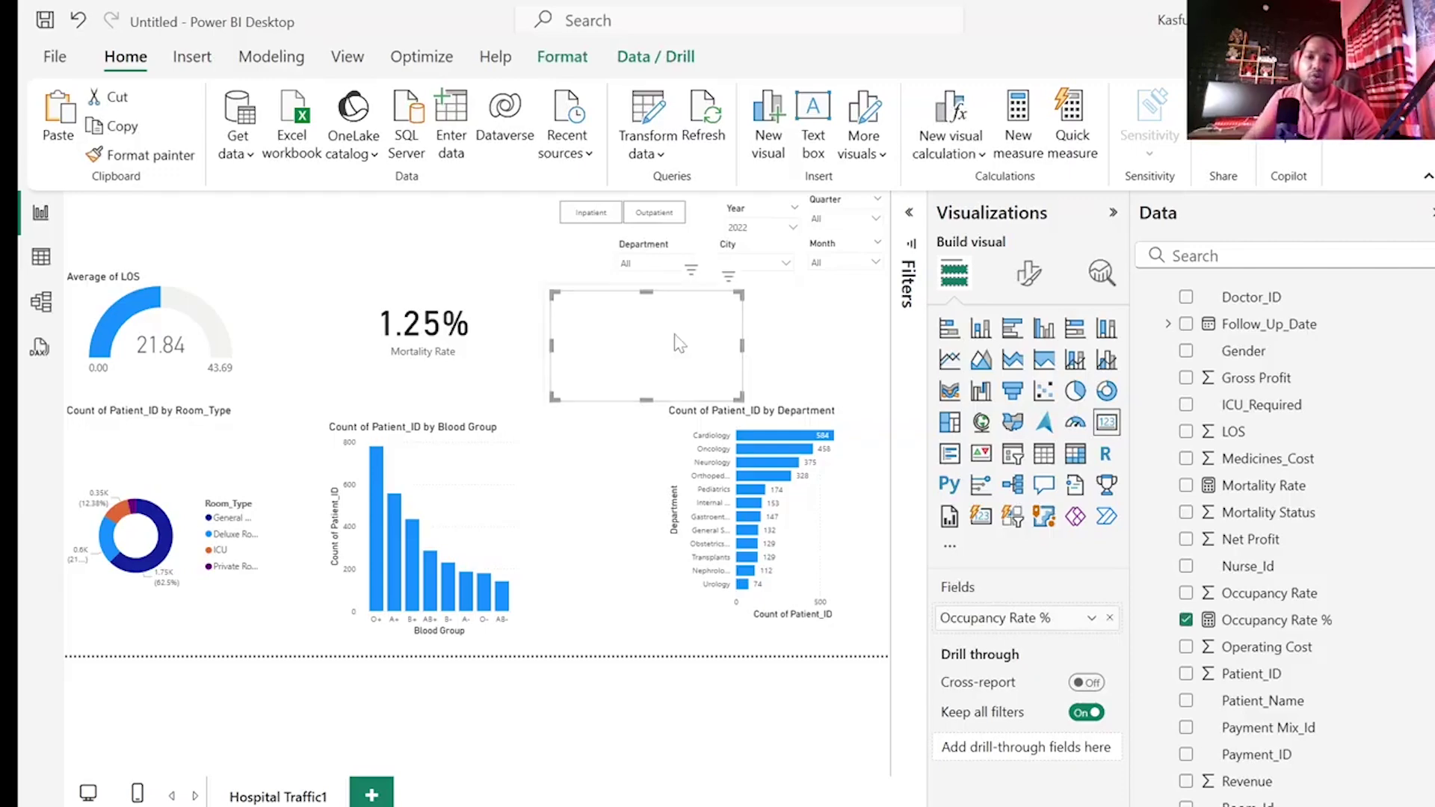
key(ctrl+v)
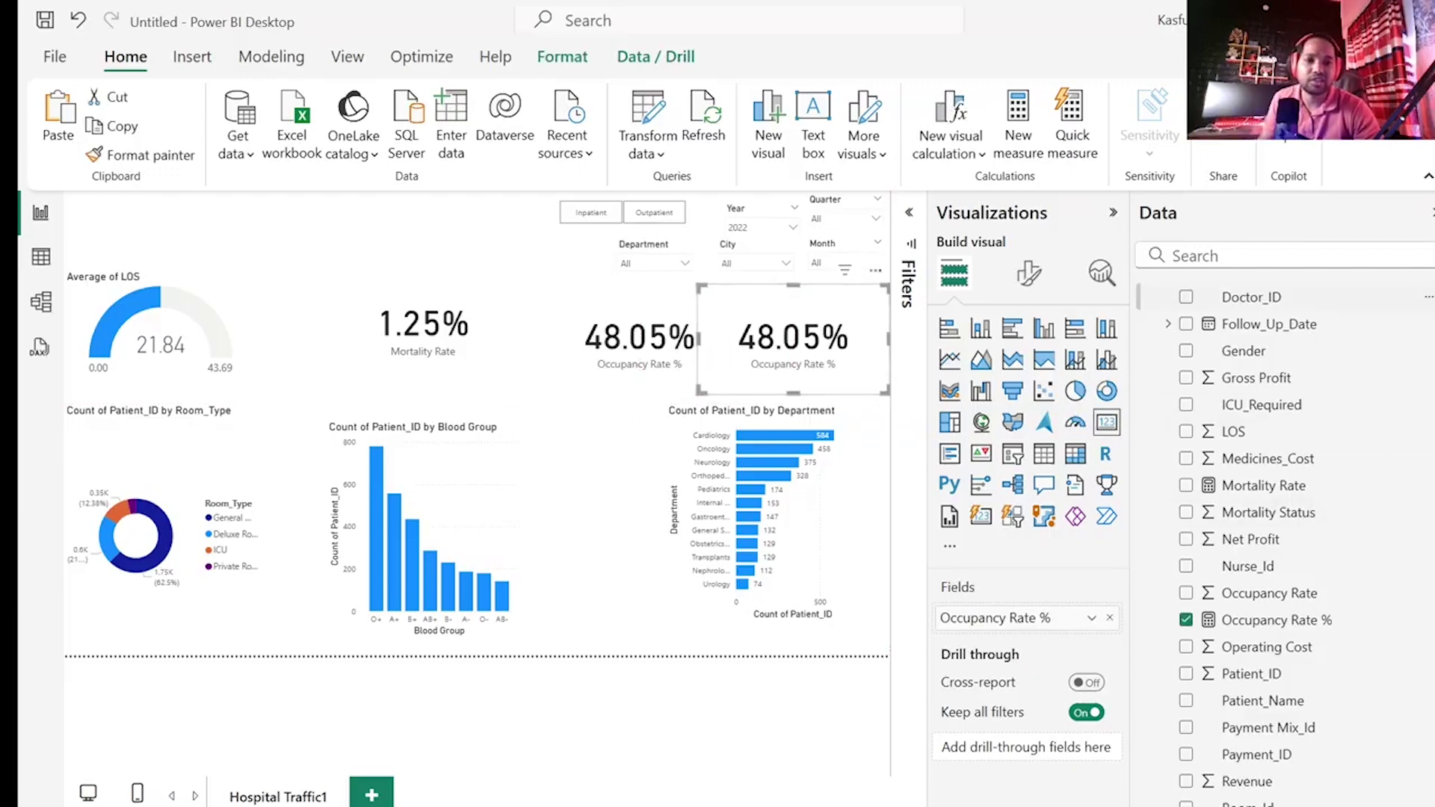
- Search the fields for "pa" and replace Occupancy Rate % in the new card with Patient_ID from the Fact table
click(1144, 256)
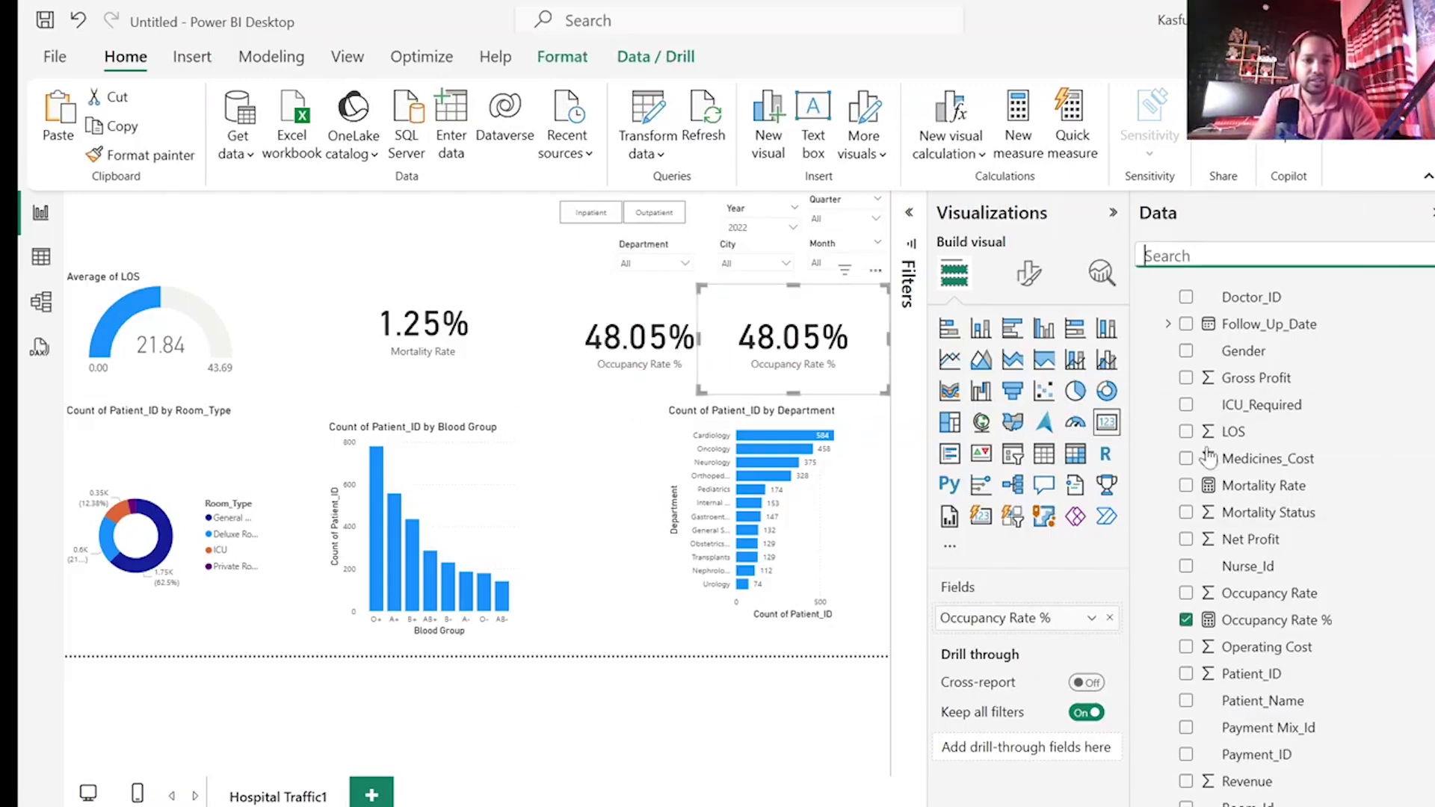
text(pai)
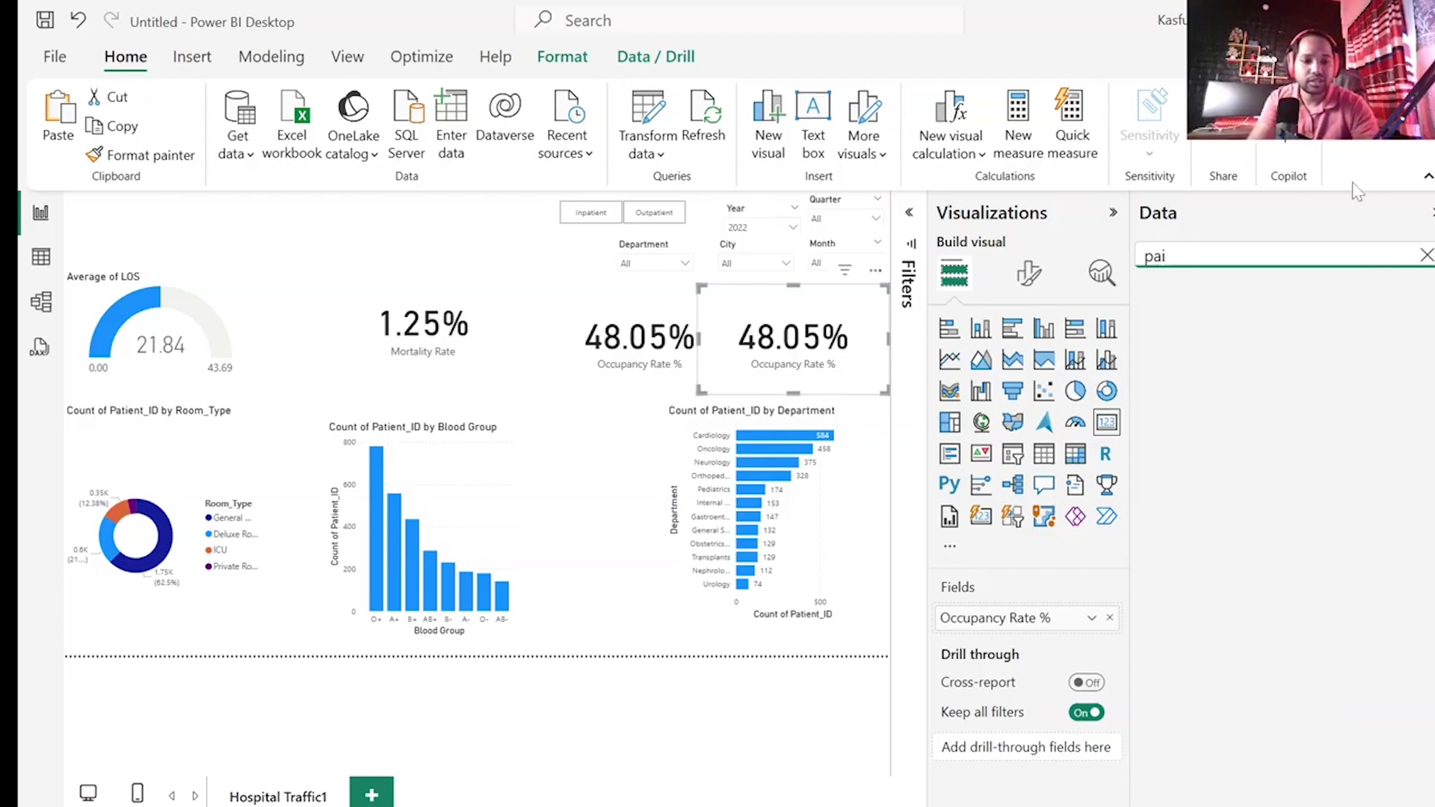
key(BackSpace)
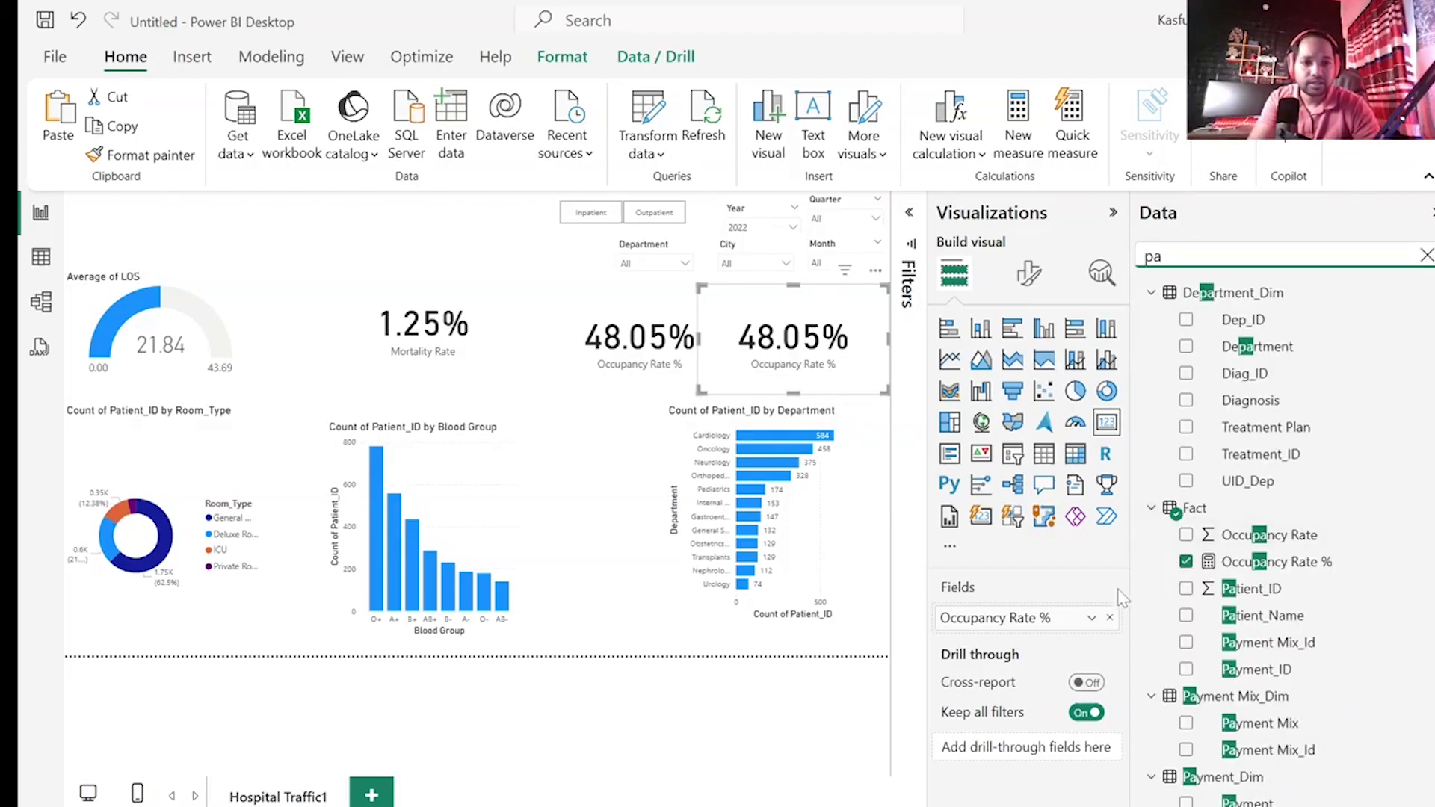
click(1110, 617)
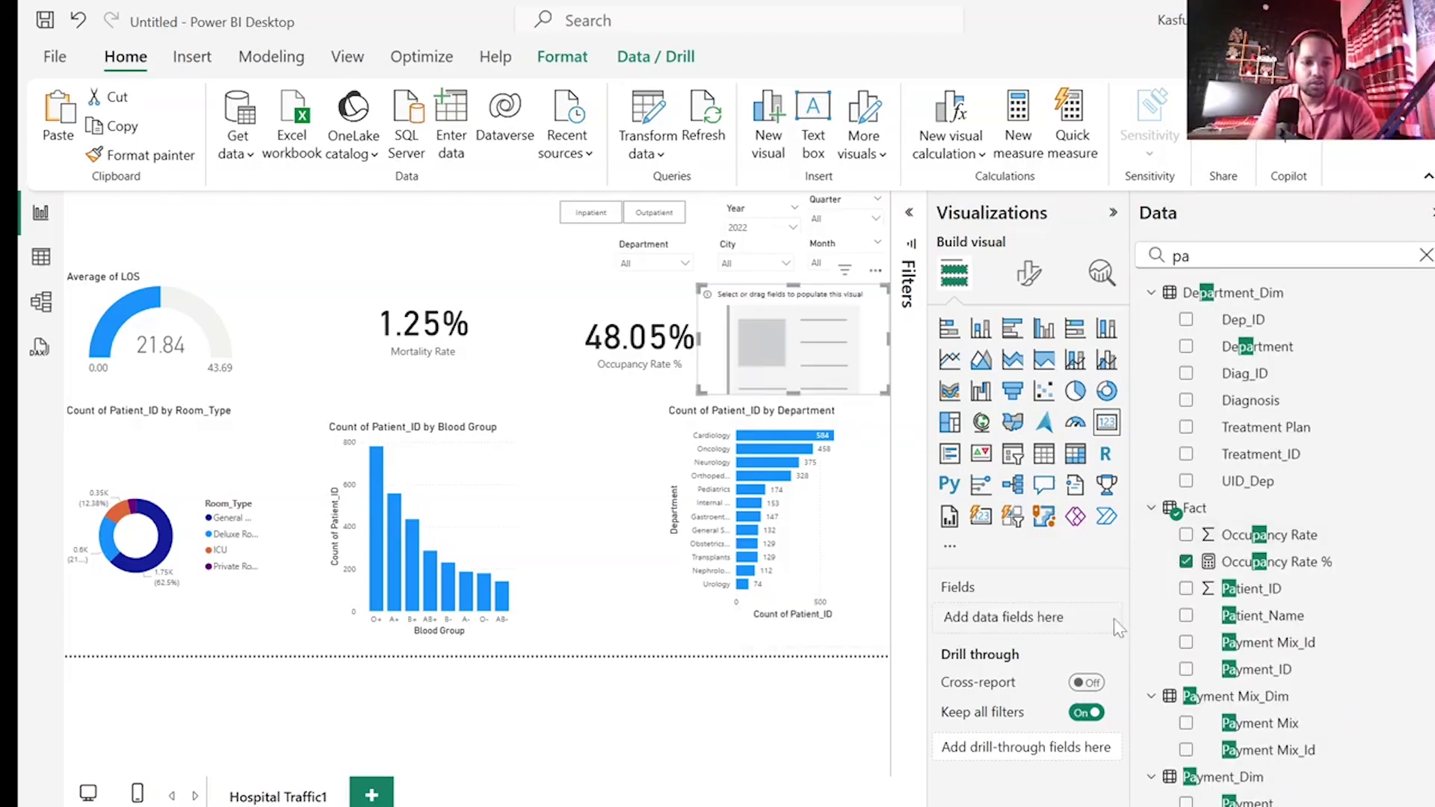
click(1186, 589)
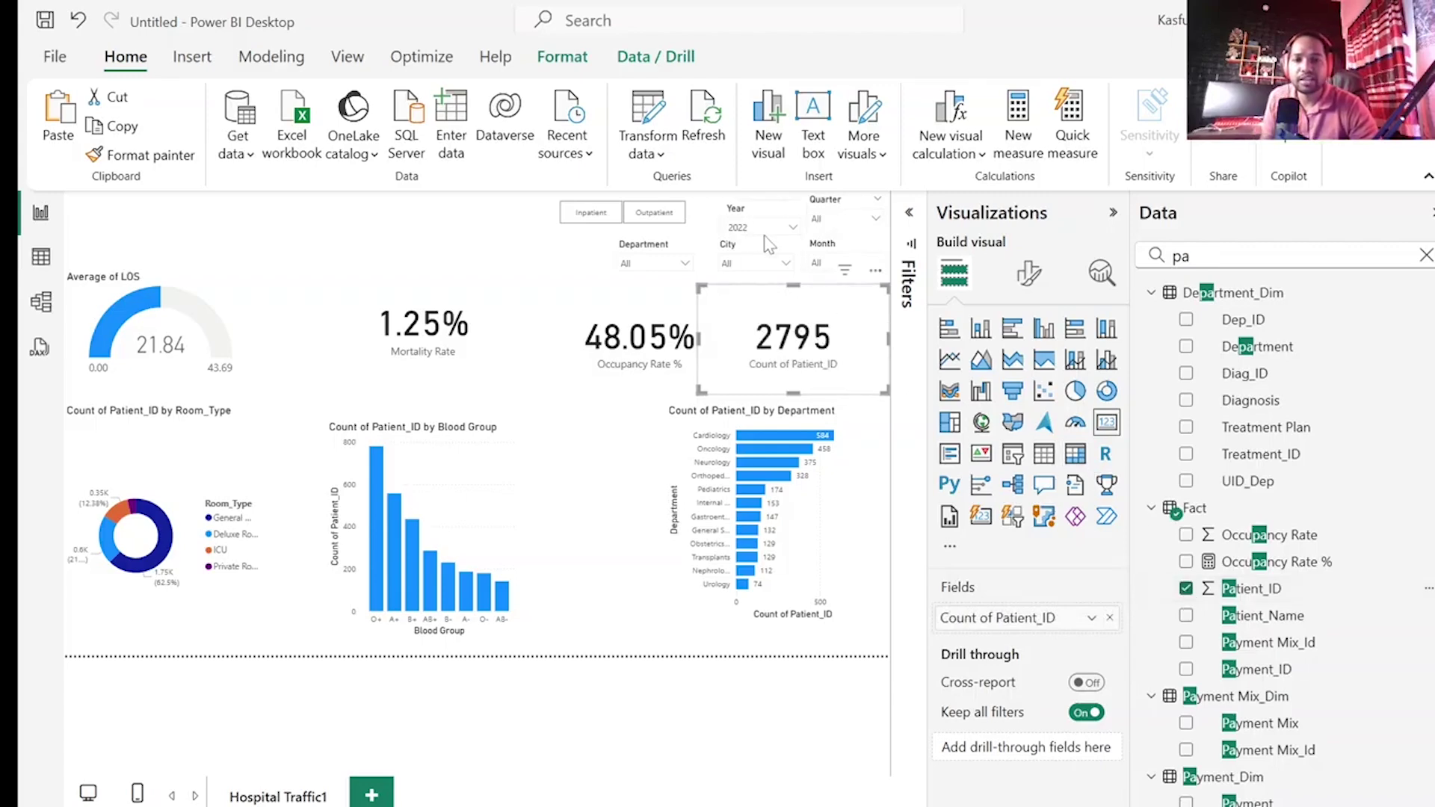
- Filter the dashboard to Qtr 2 with the Quarter slicer and select the Count of Patient_ID card
click(832, 209)
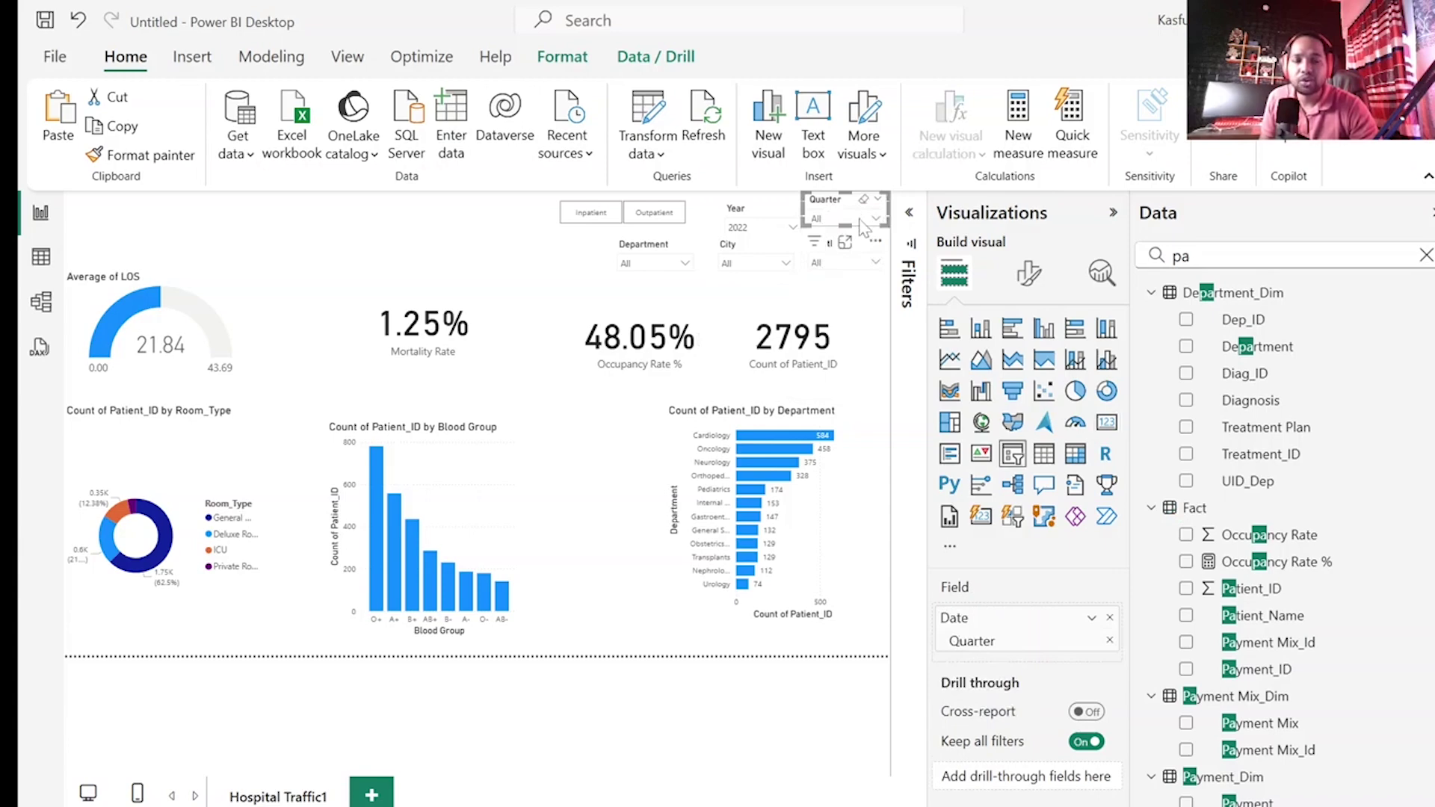
click(867, 219)
click(839, 257)
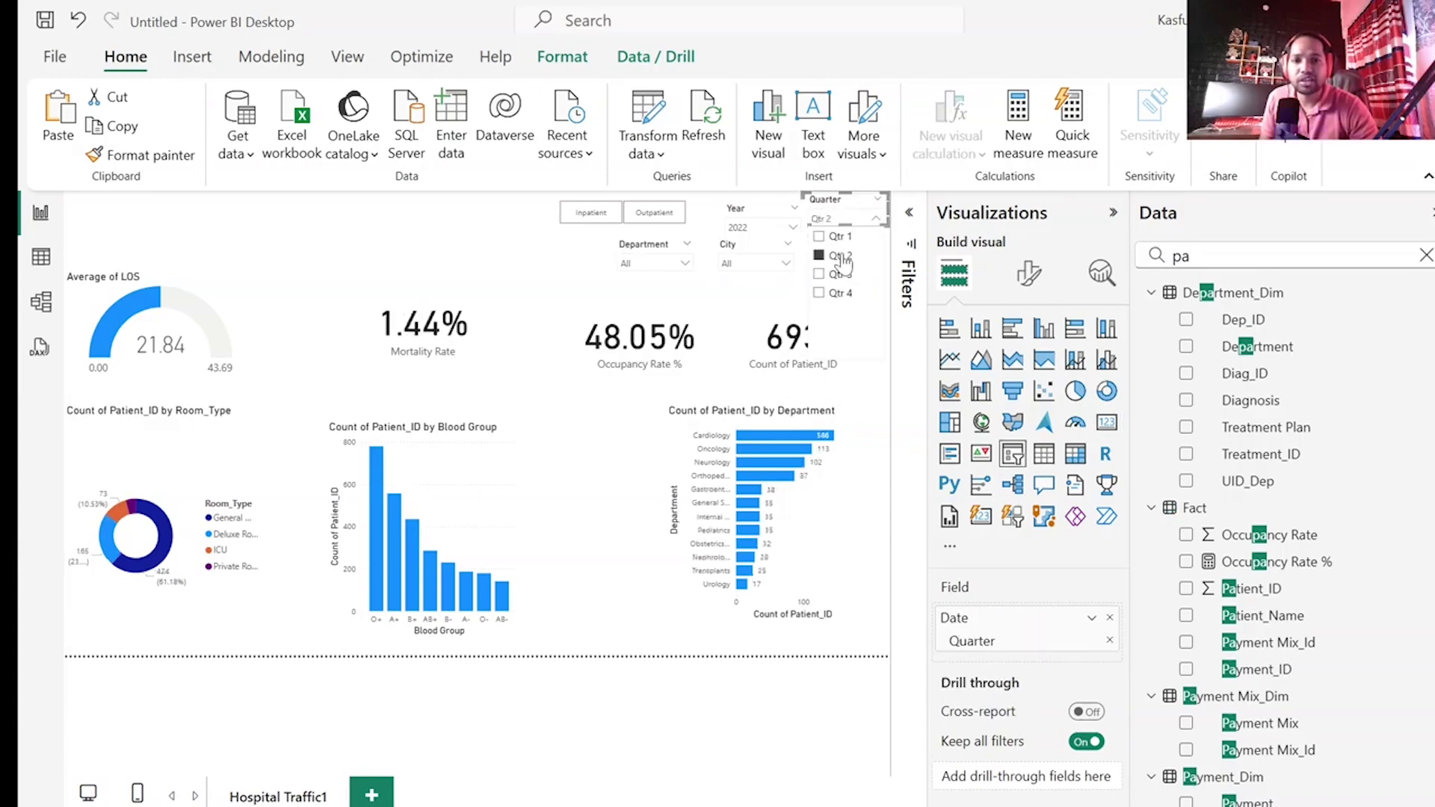
click(458, 241)
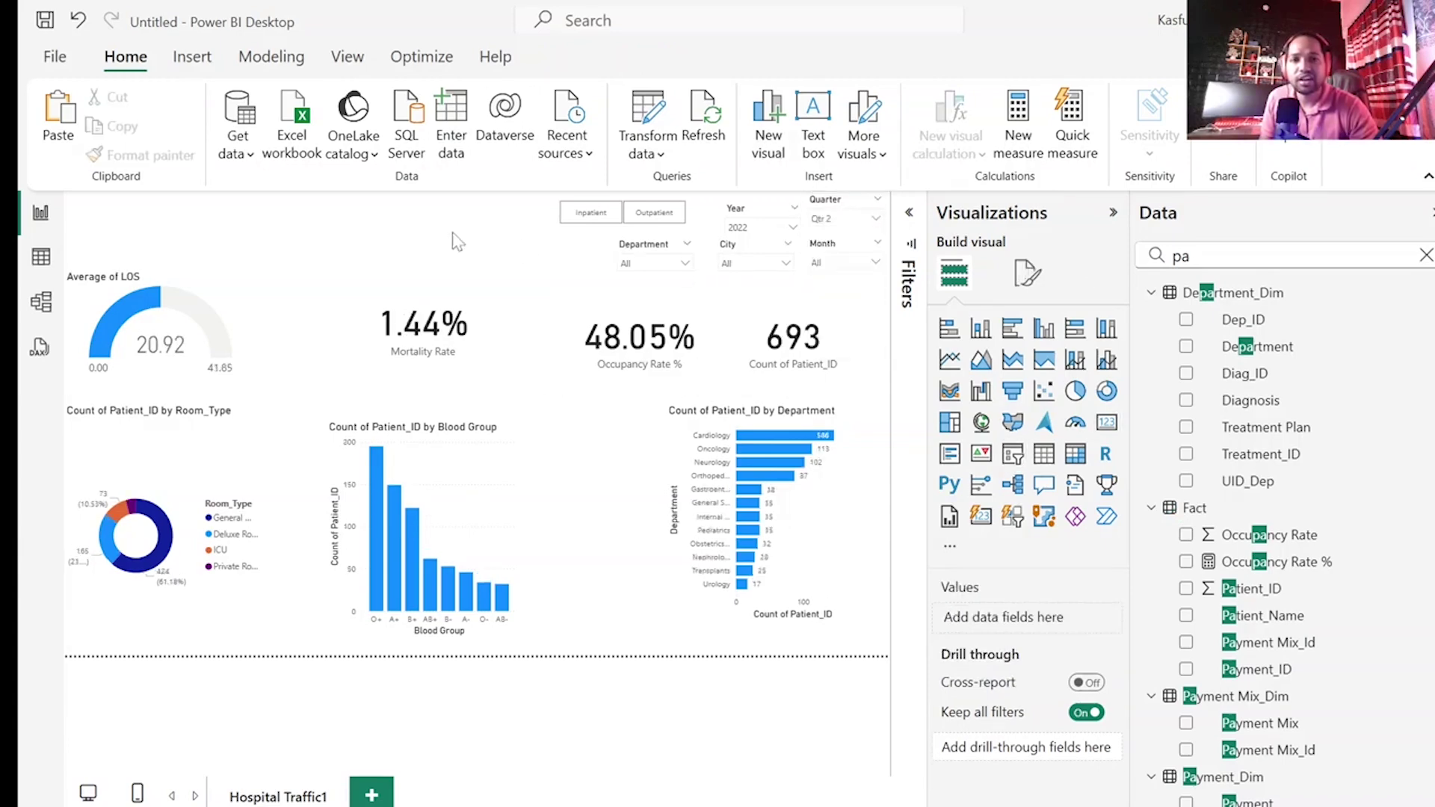
click(798, 363)
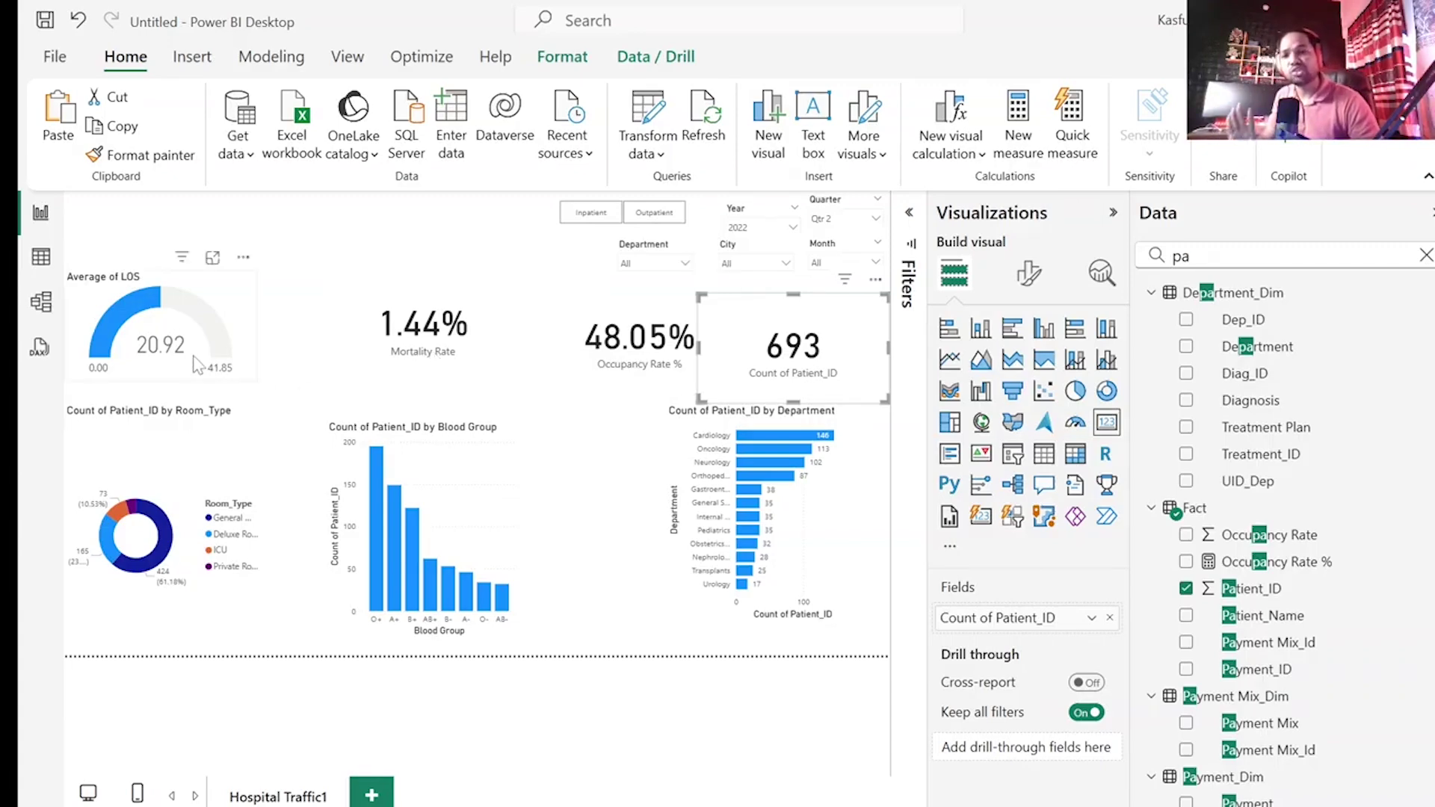
- Add a new blank report page and return to the Hospital Traffic1 page
mouse_move(172, 366)
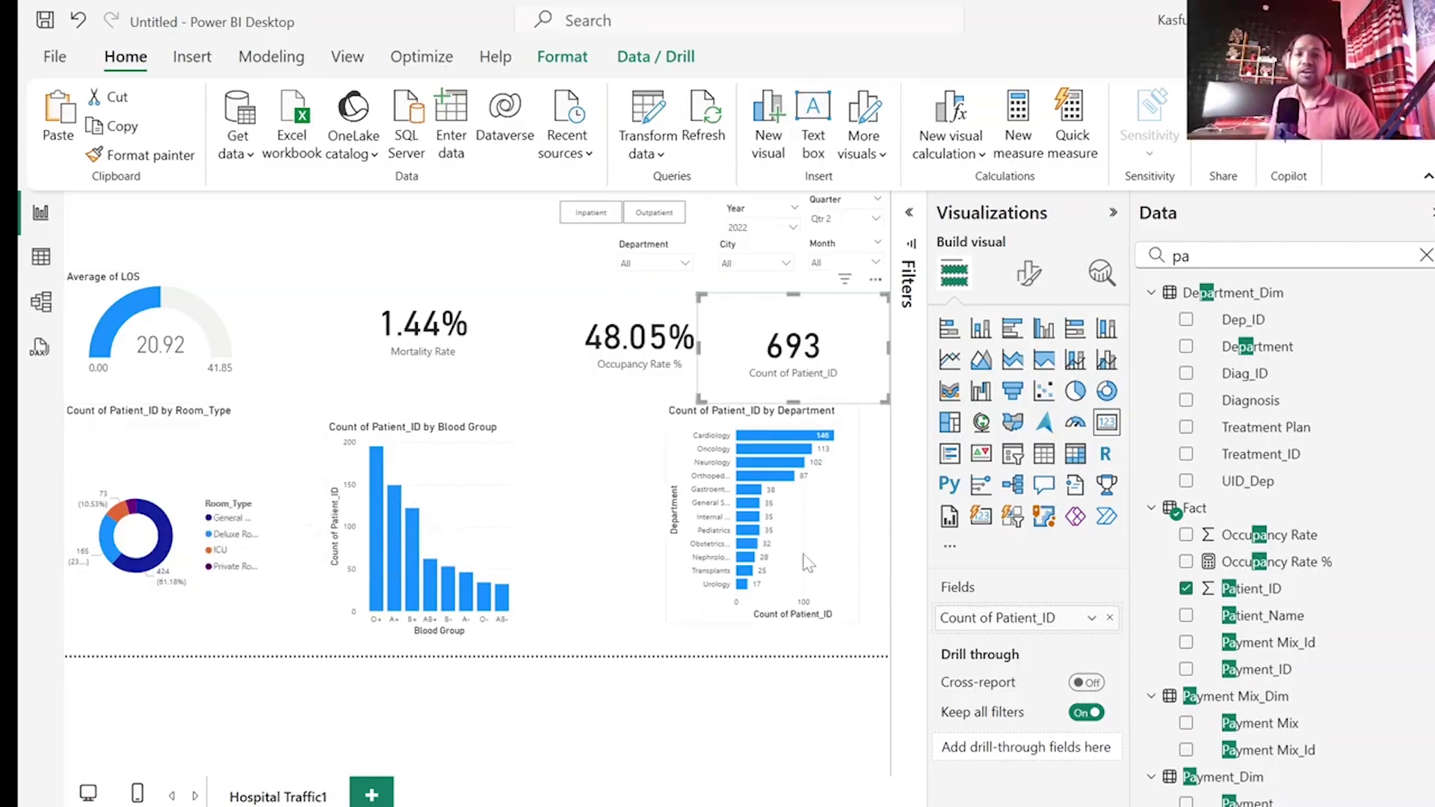
mouse_move(798, 467)
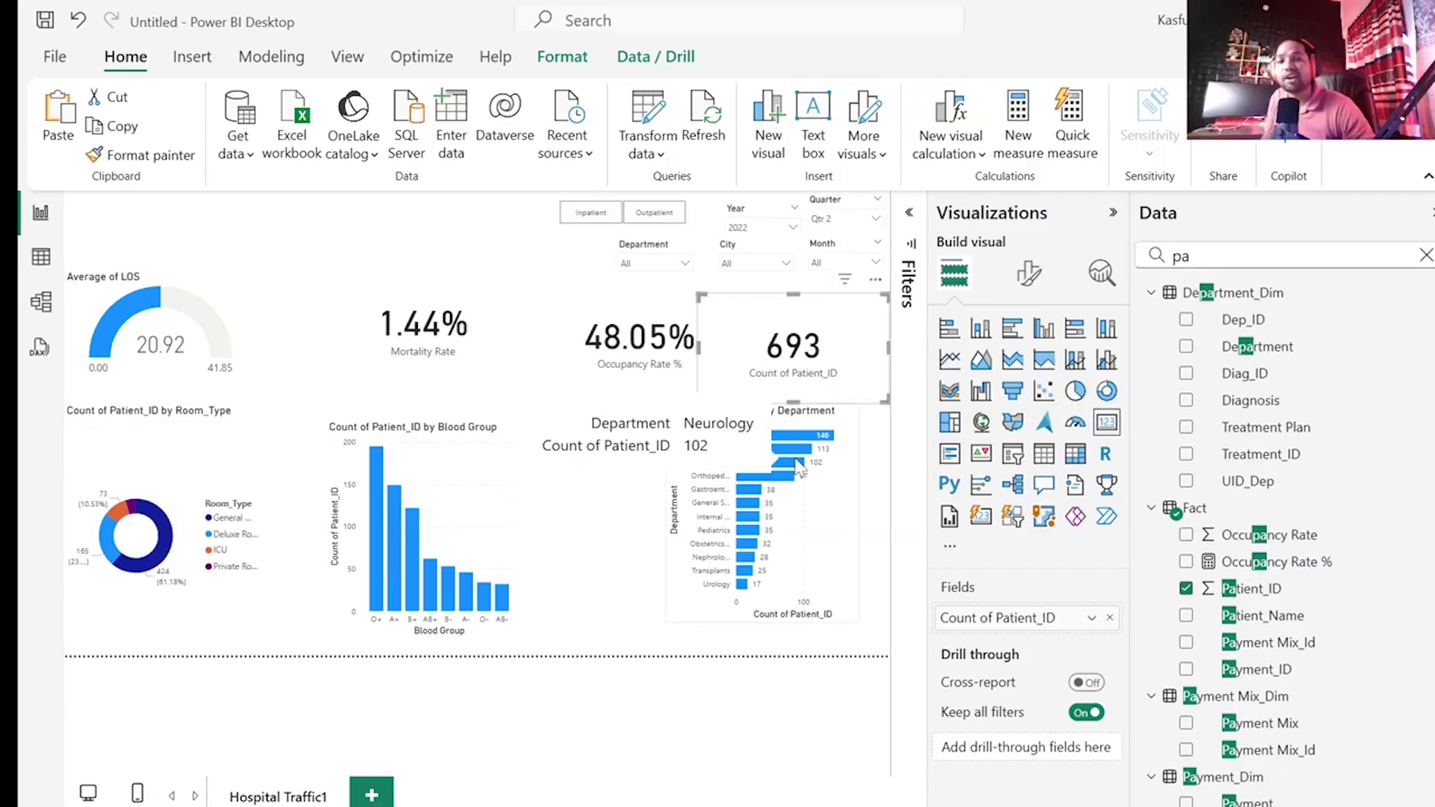
click(372, 794)
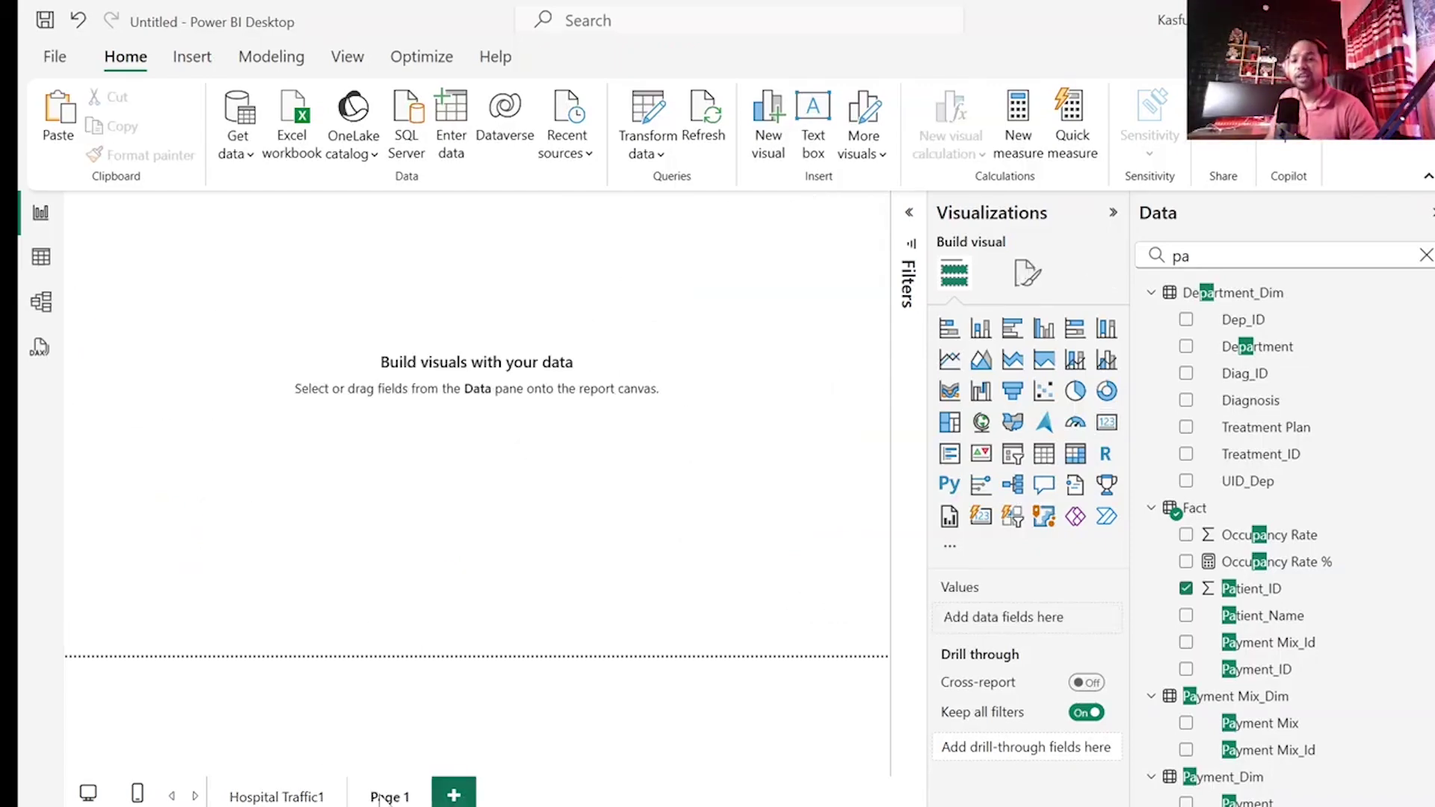
click(271, 798)
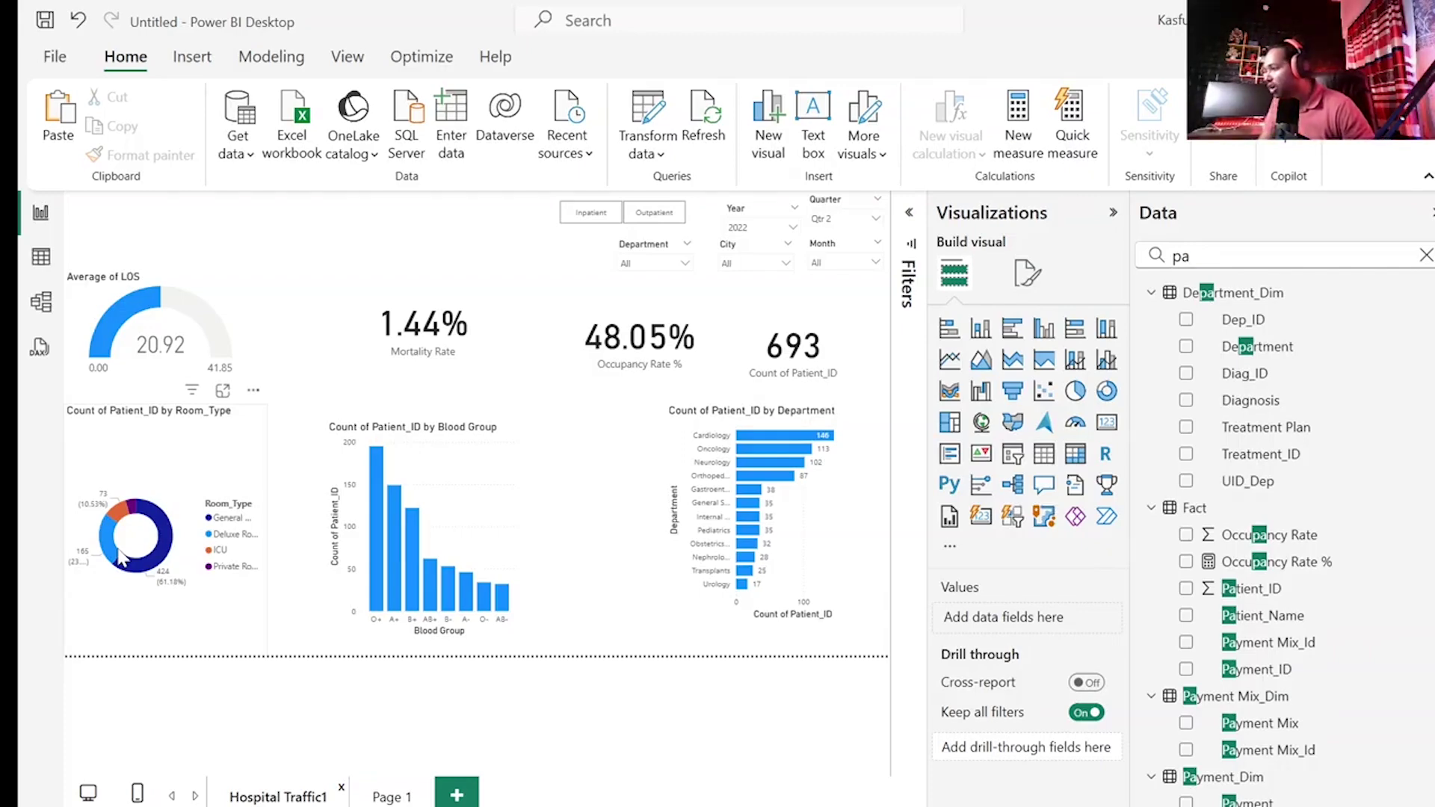
- Copy the Volume, Department, City, Month, Quarter and Year slicers from Hospital Traffic1 to Page 1 without syncing them
click(553, 218)
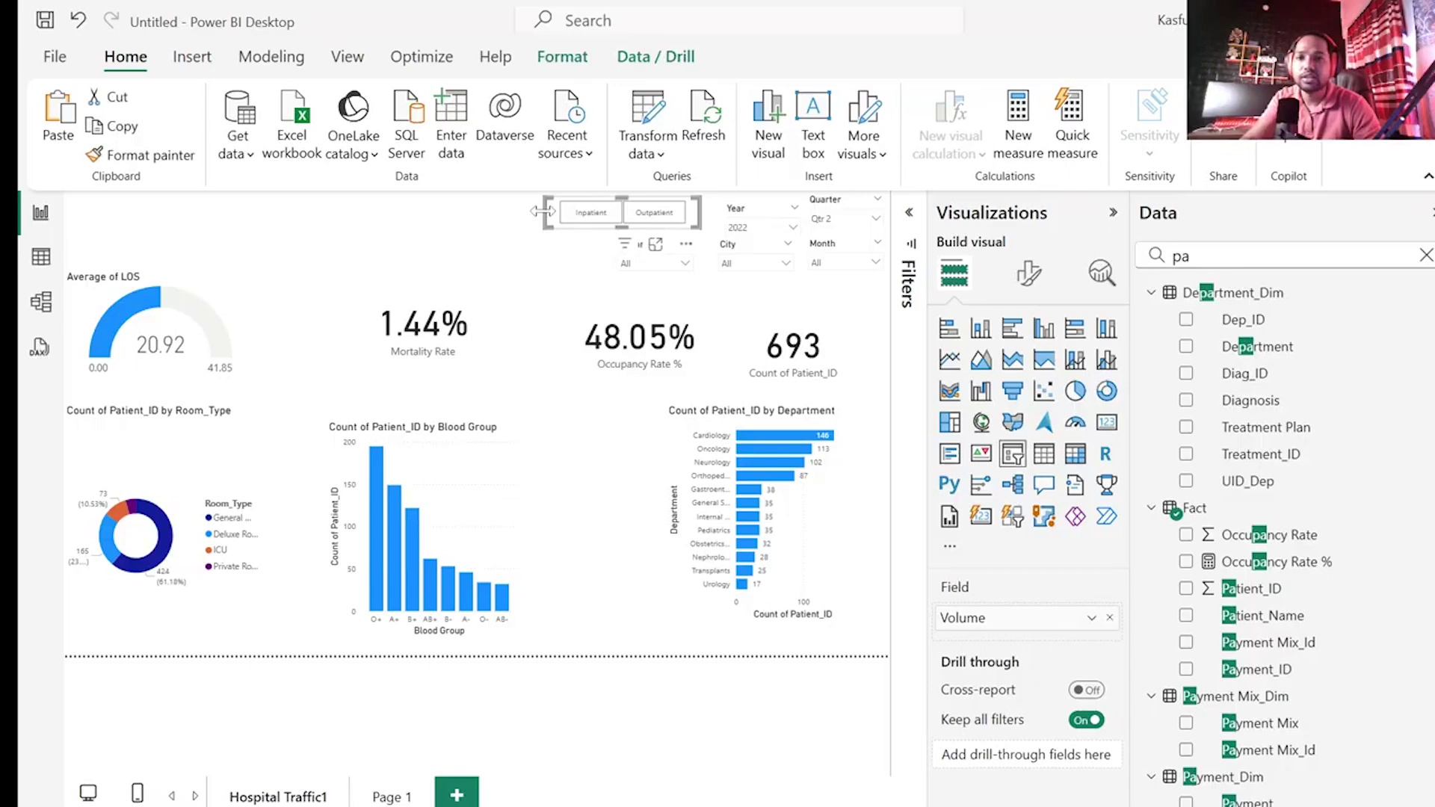
click(620, 274)
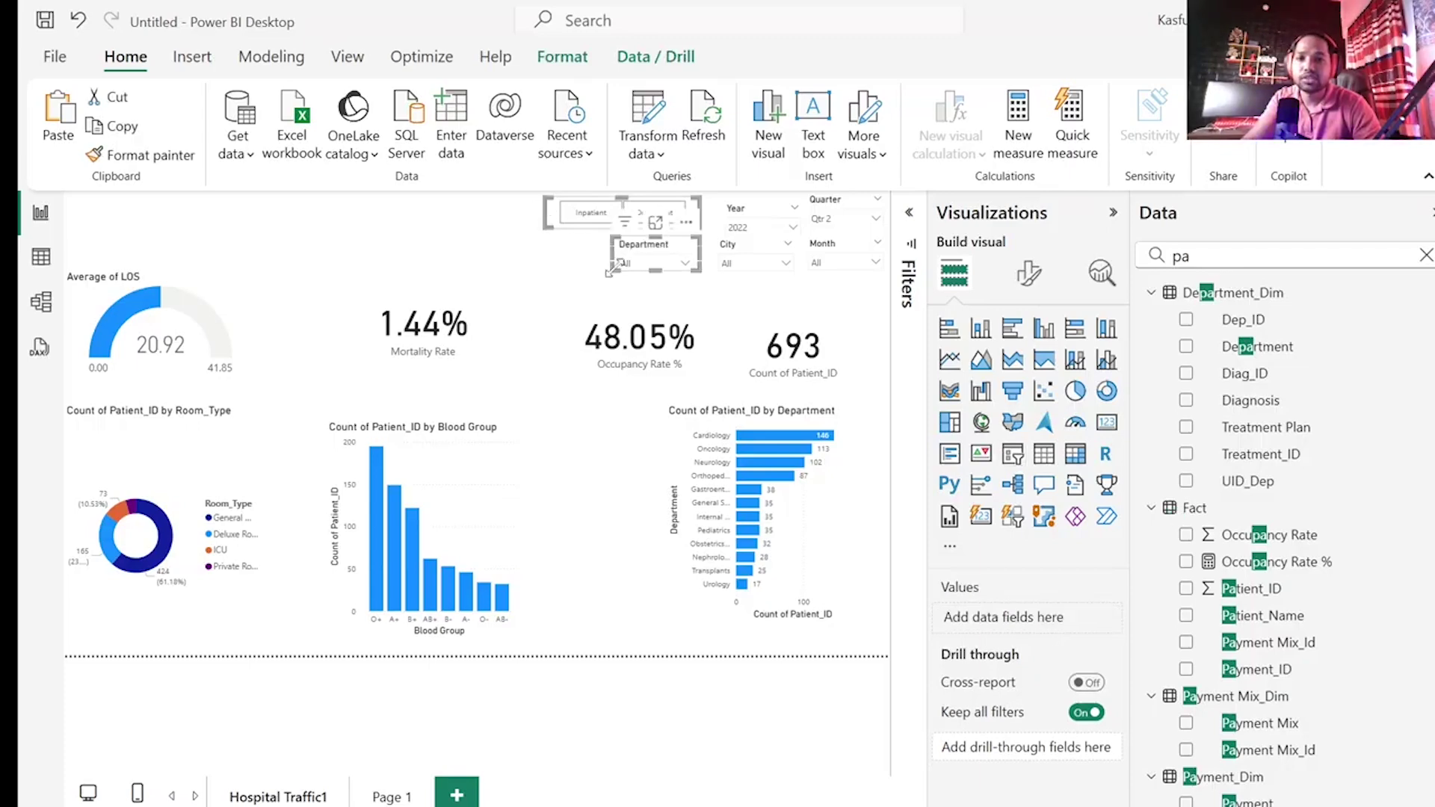
ctrl+click(725, 258)
ctrl+click(836, 258)
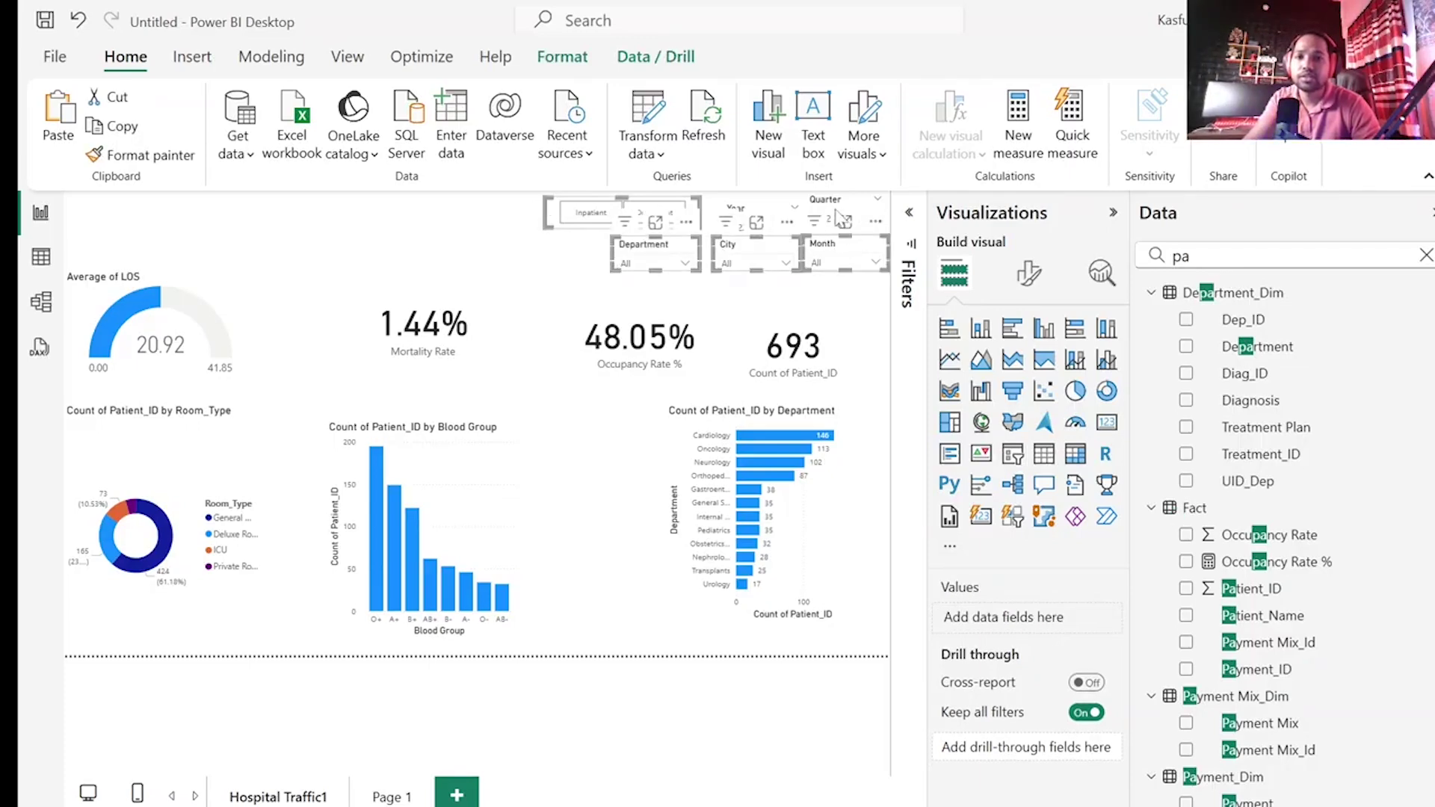
ctrl+click(841, 216)
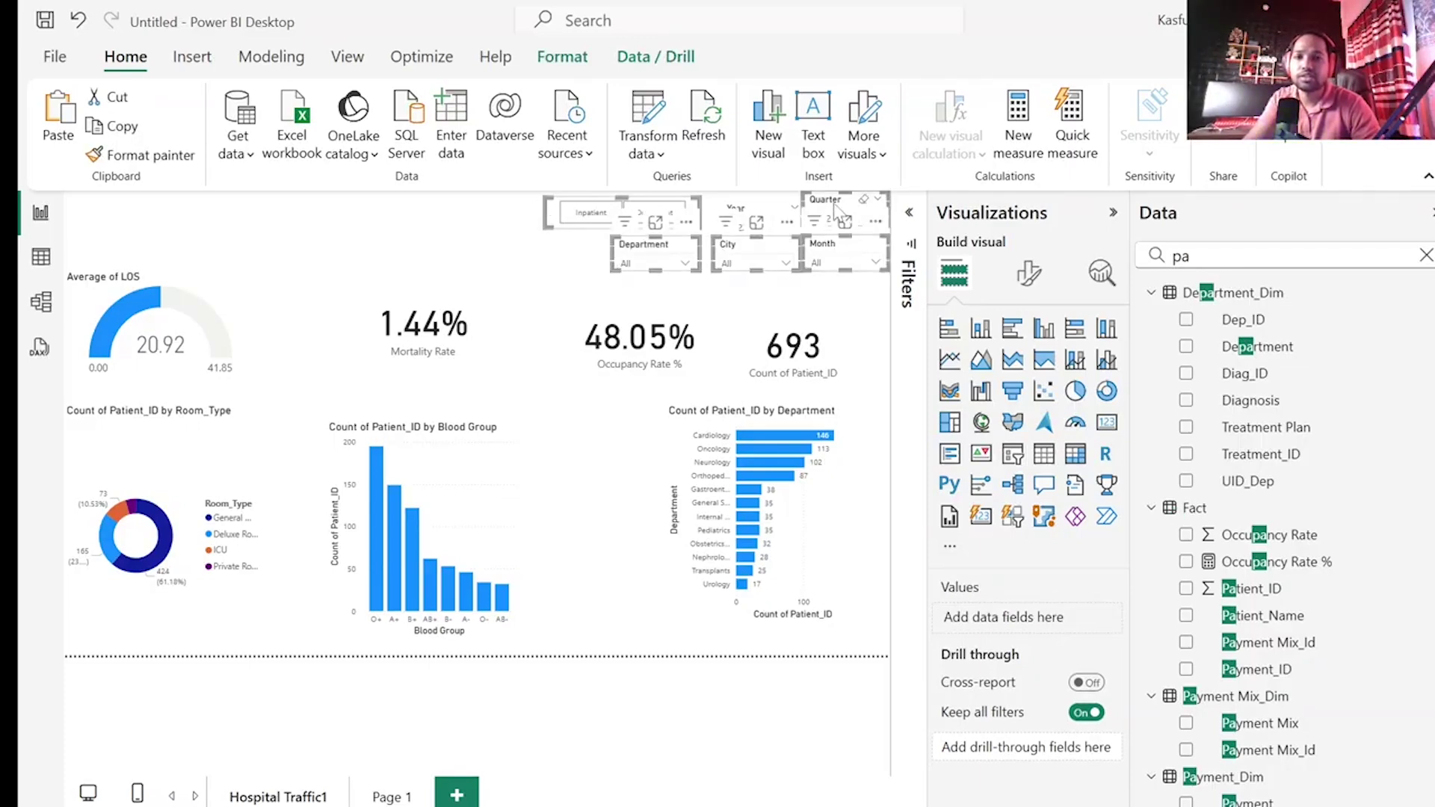
ctrl+click(752, 214)
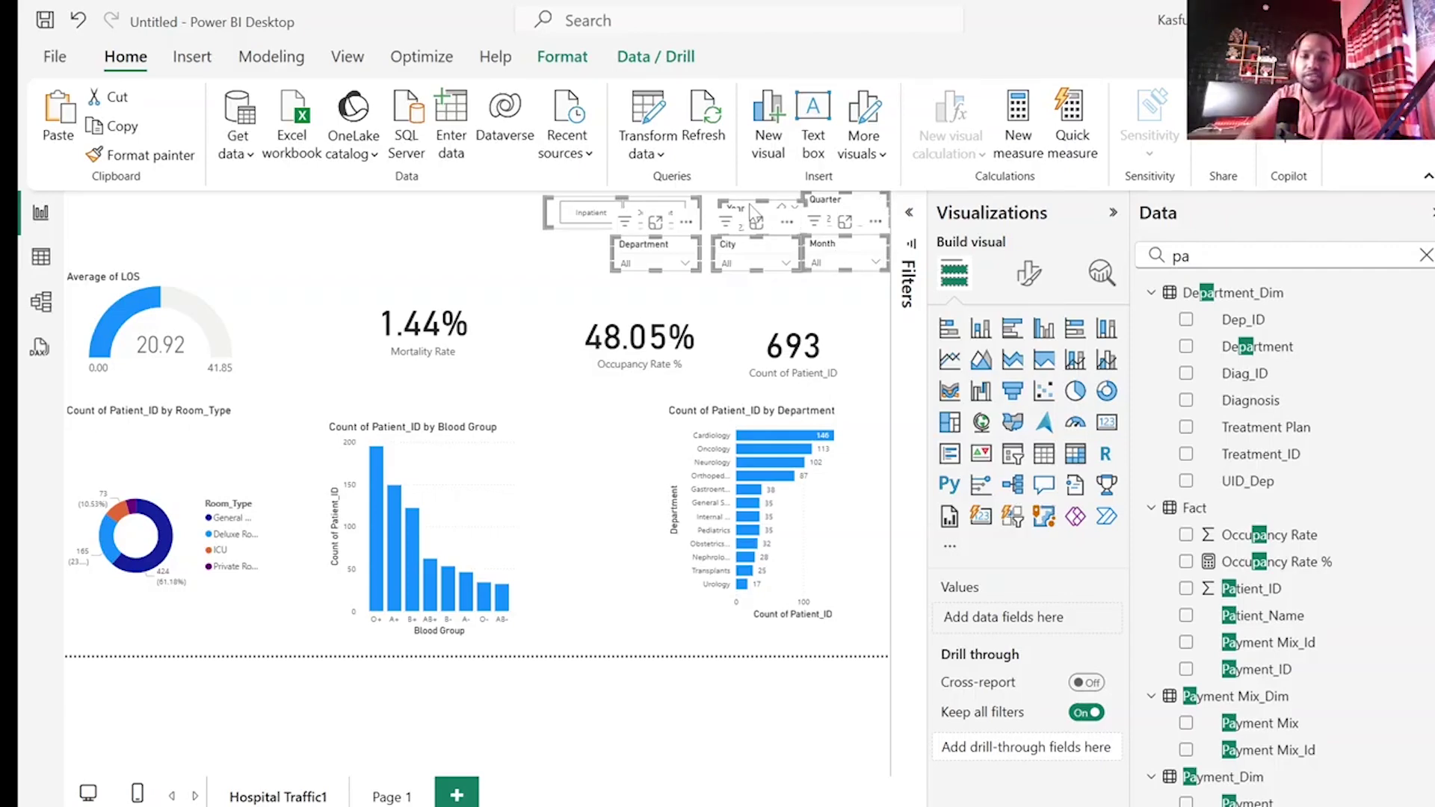
click(385, 797)
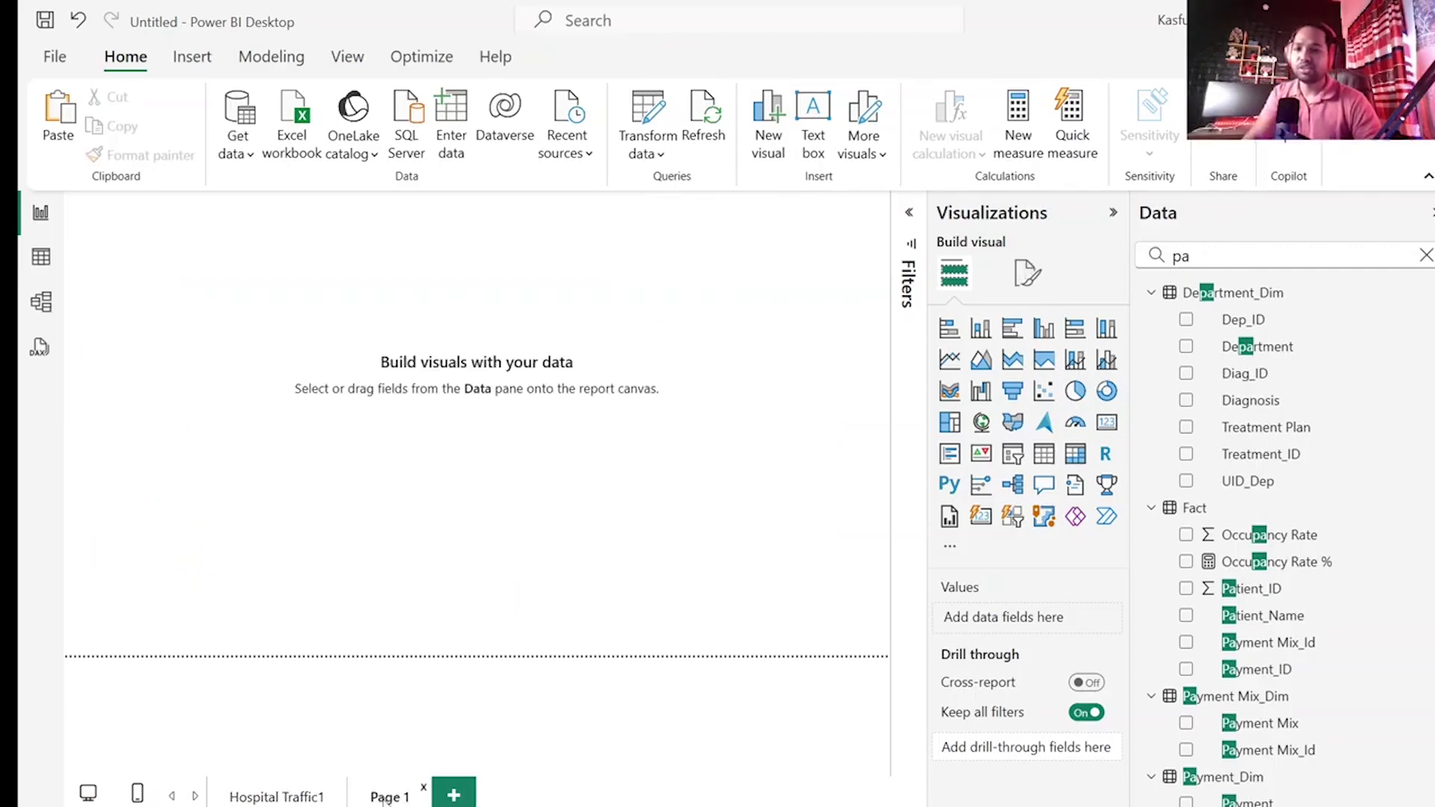
key(ctrl+v)
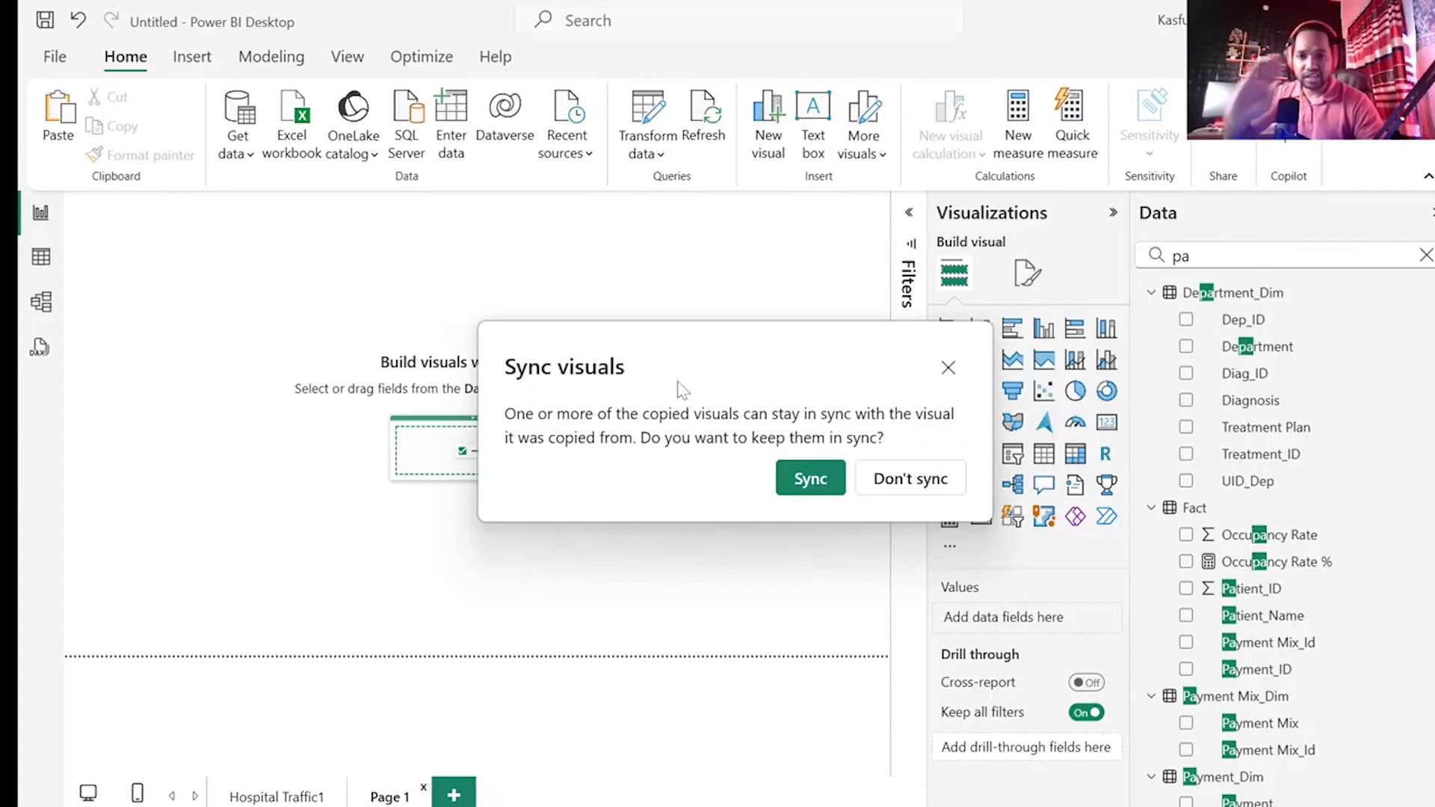
click(901, 488)
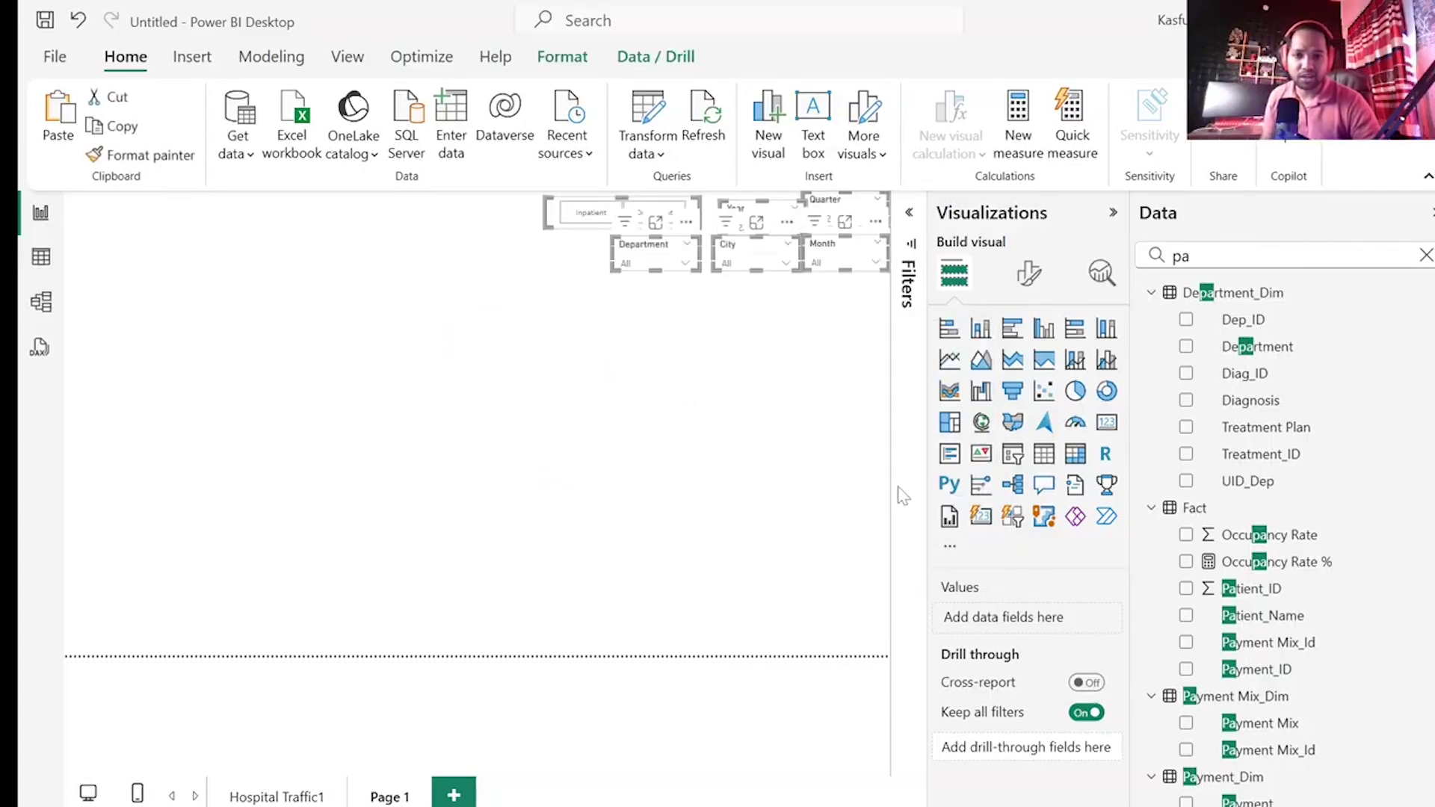
click(596, 508)
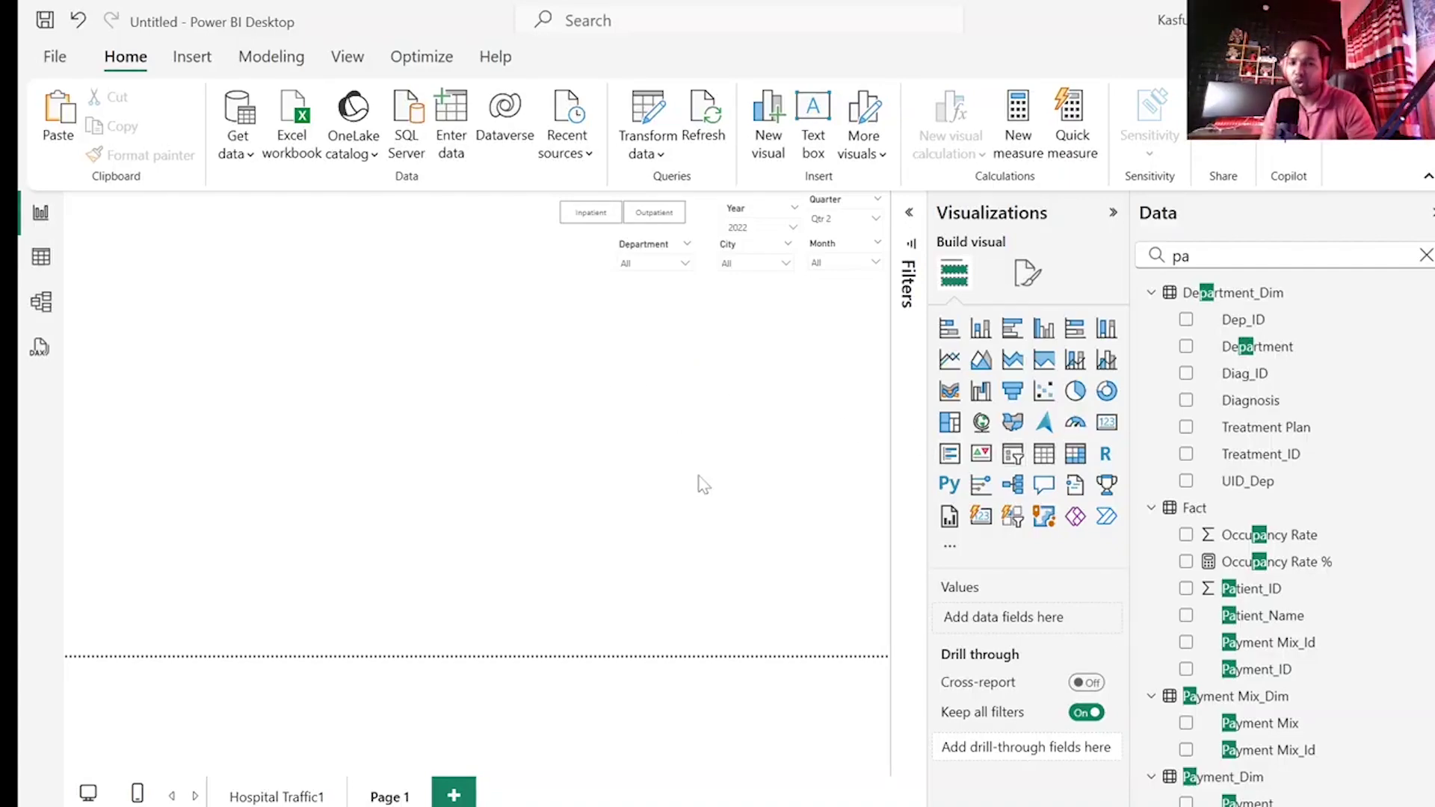
- Add a card visual to Page 1, search the fields for "rev" and show Revenue from the Fact table in it
click(1107, 422)
click(1297, 255)
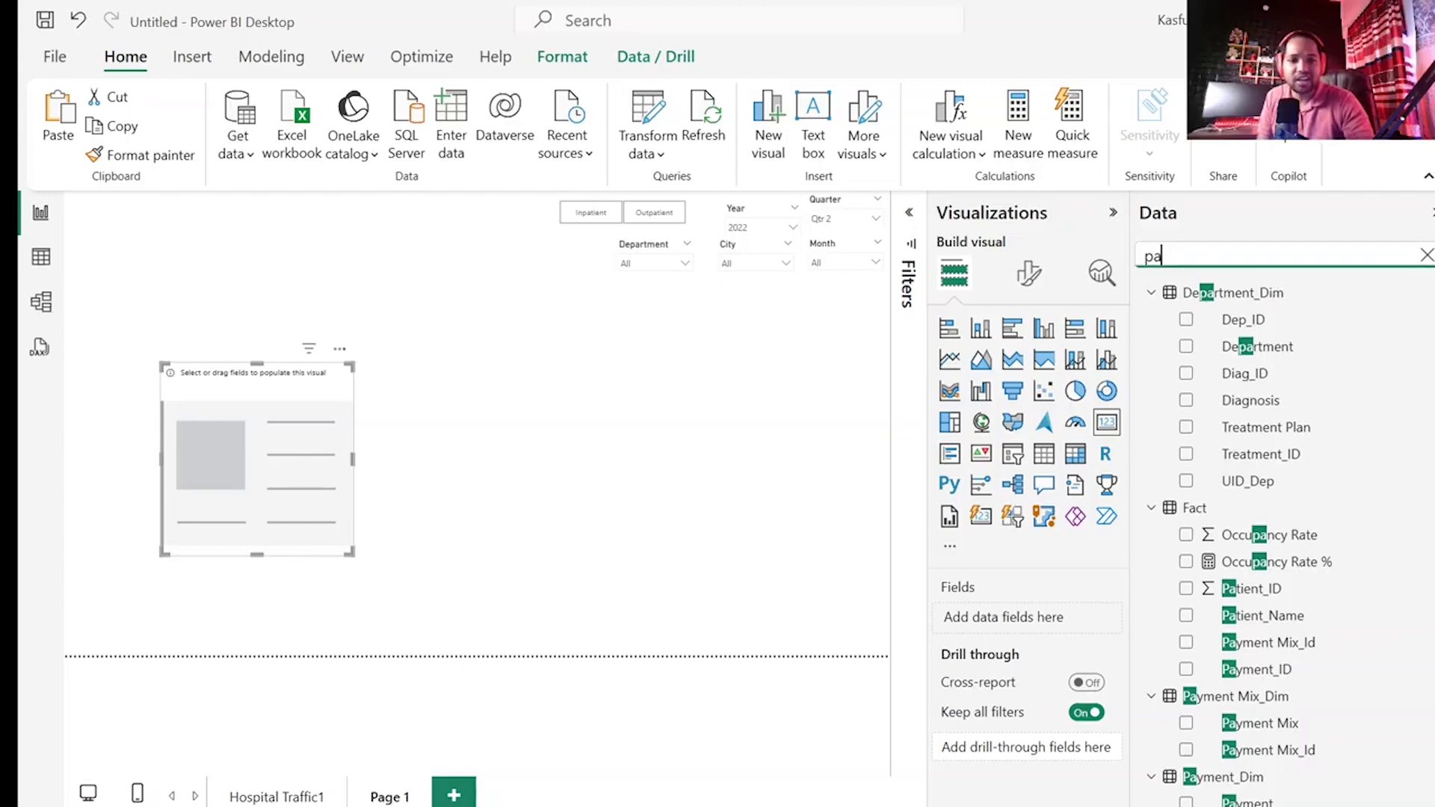
key(BackSpace)
key(BackSpace)
text(rev)
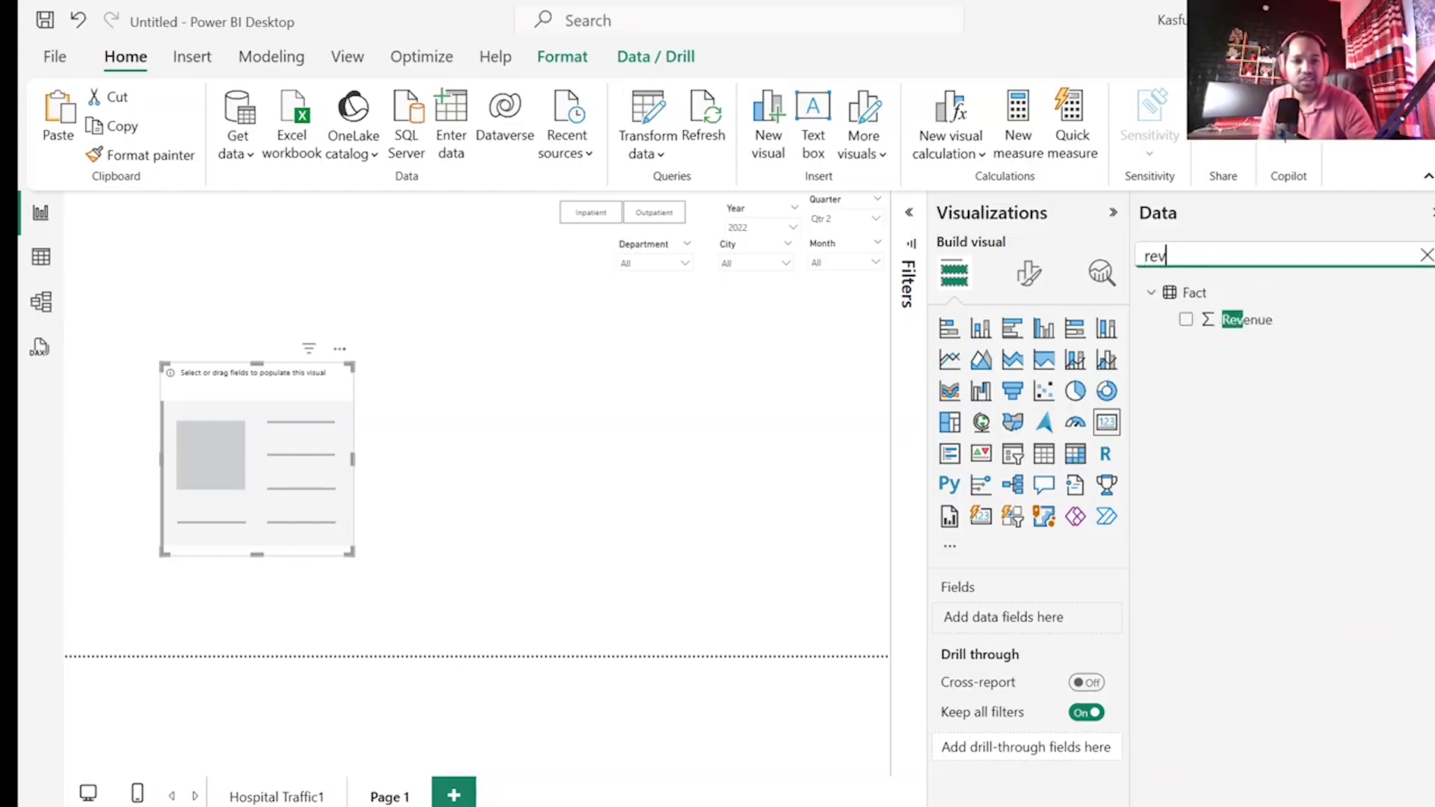
click(1191, 321)
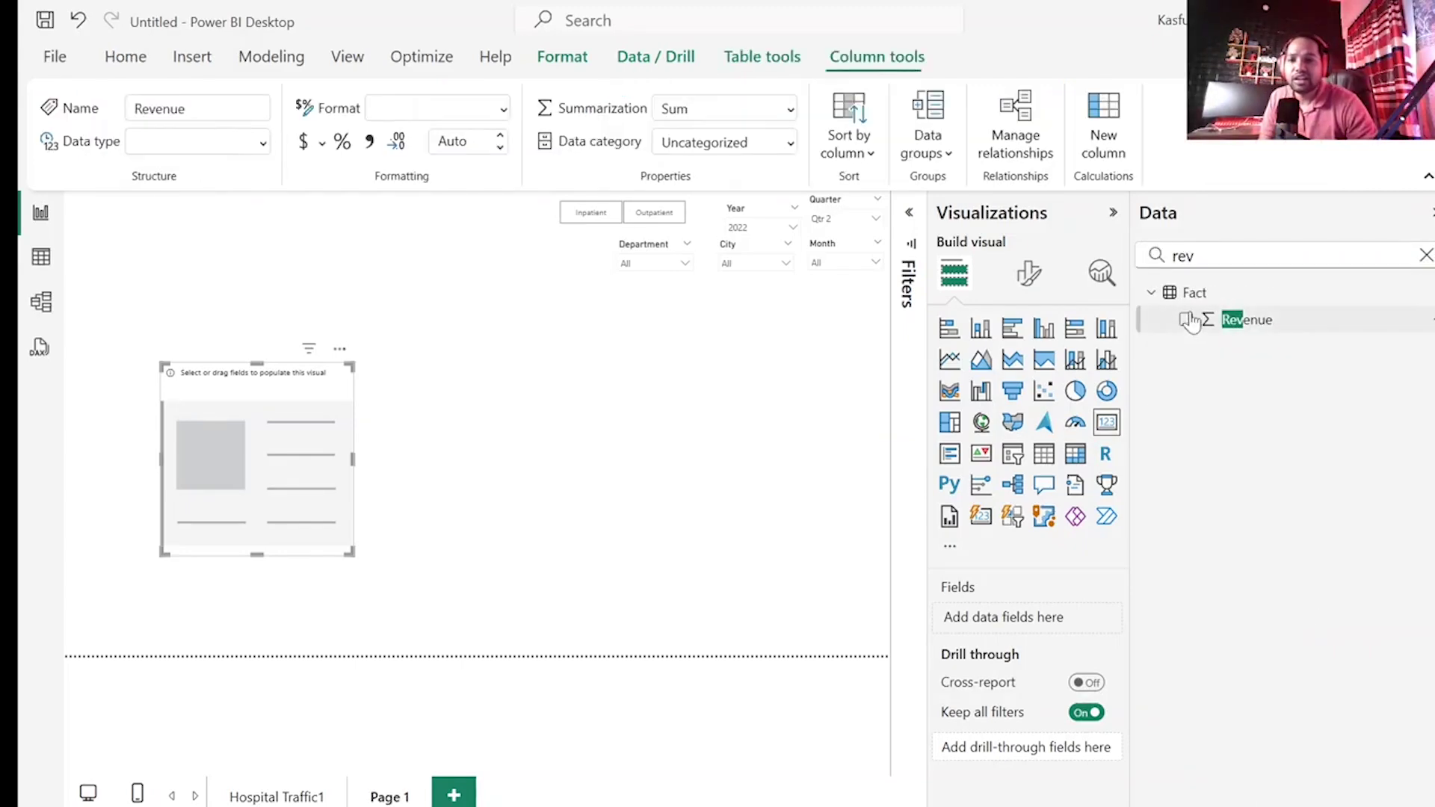
click(1186, 321)
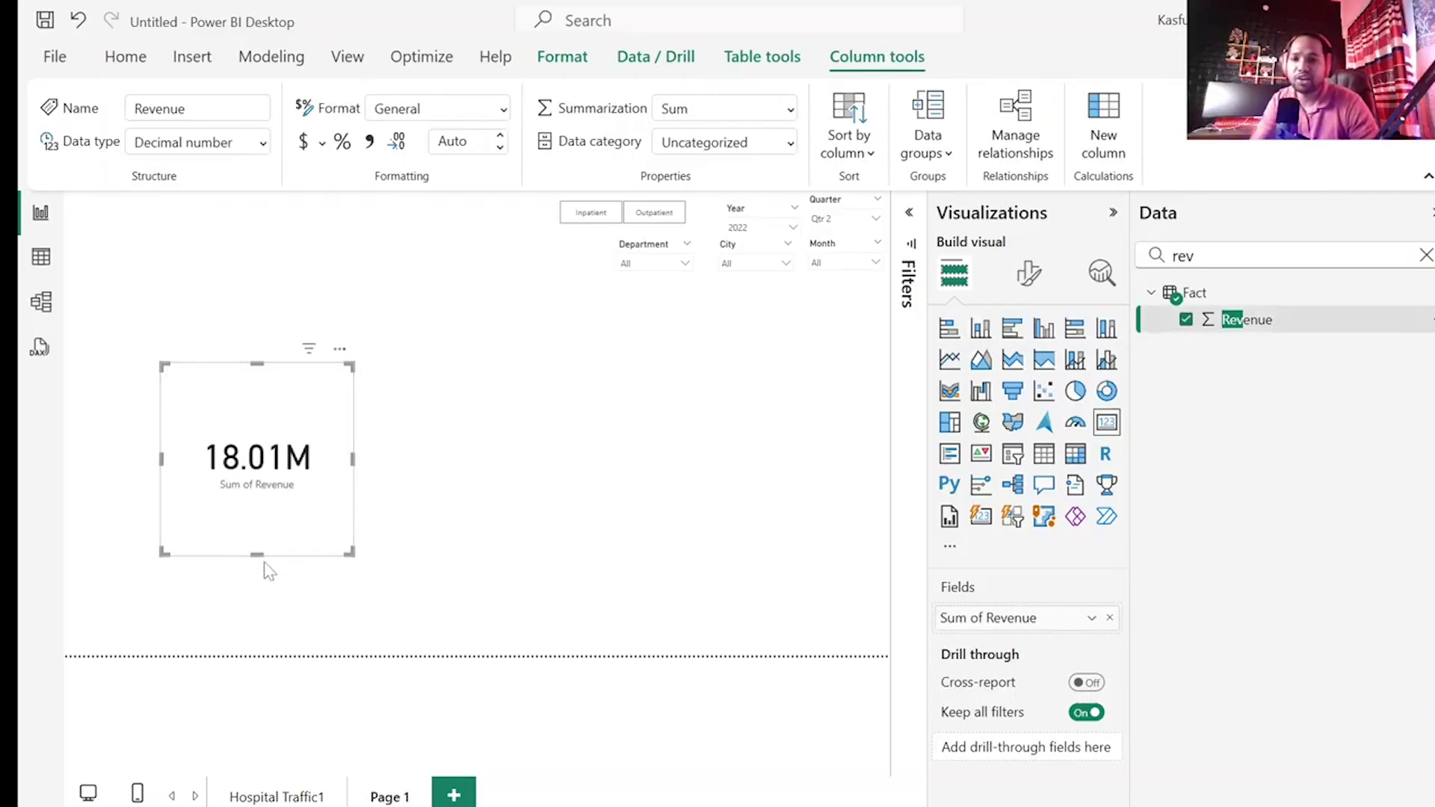
- Shrink the Sum of Revenue card and place it near the page's upper edge, left of the Department slicer
drag(251, 566, 453, 294)
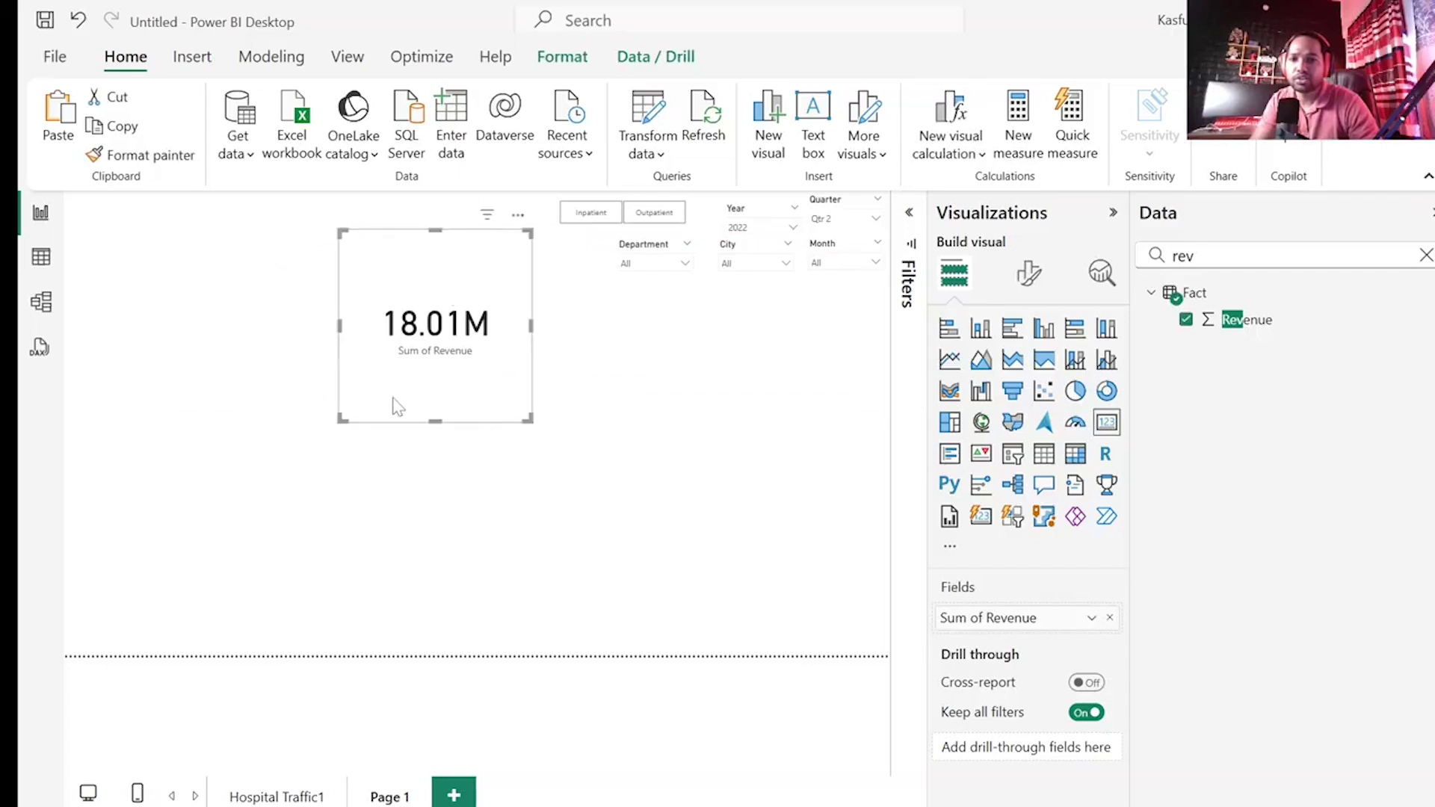
drag(337, 419, 400, 308)
drag(486, 301, 426, 326)
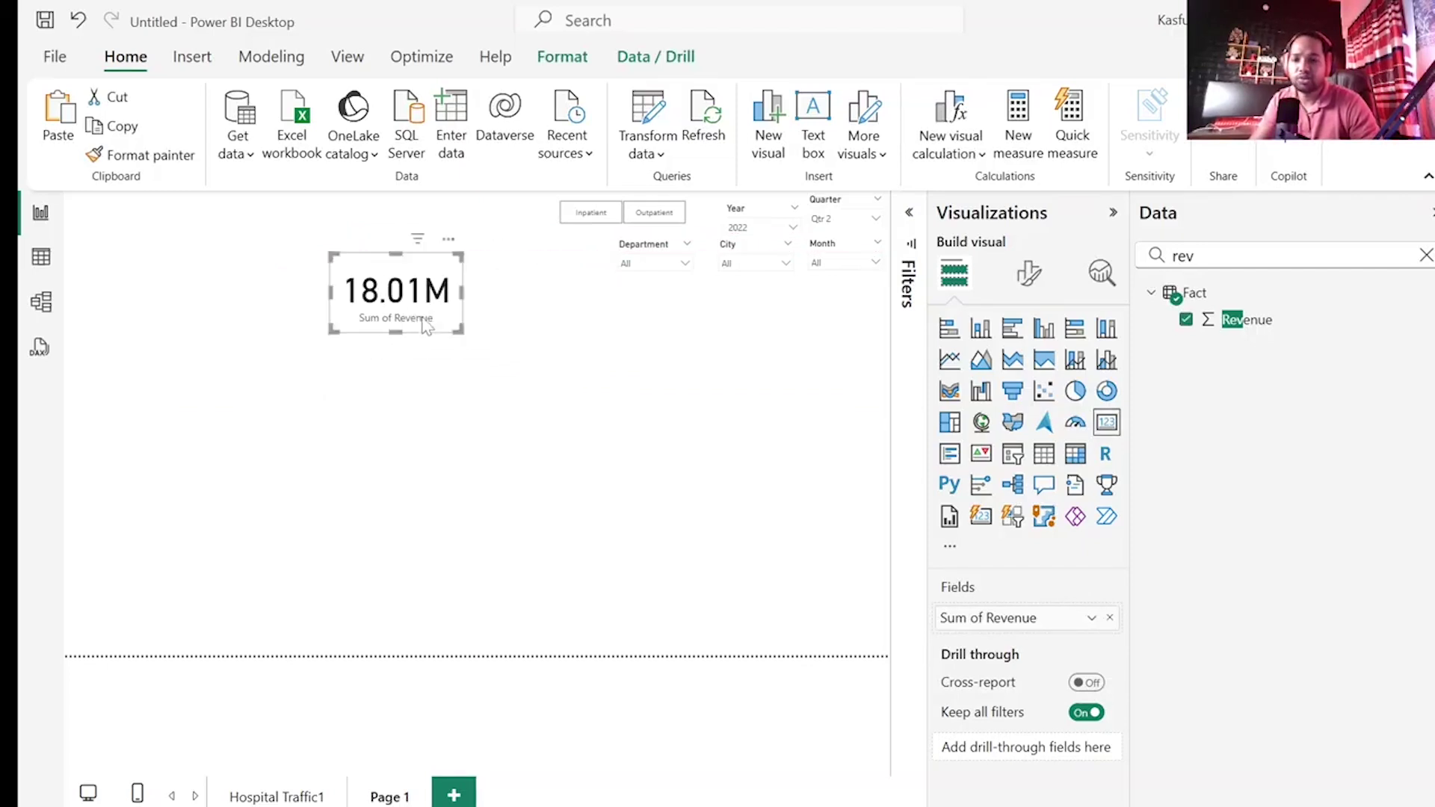
- Duplicate the Sum of Revenue card, place the copy to its right and remove the Revenue field from the copy
key(ctrl+c)
key(ctrl+v)
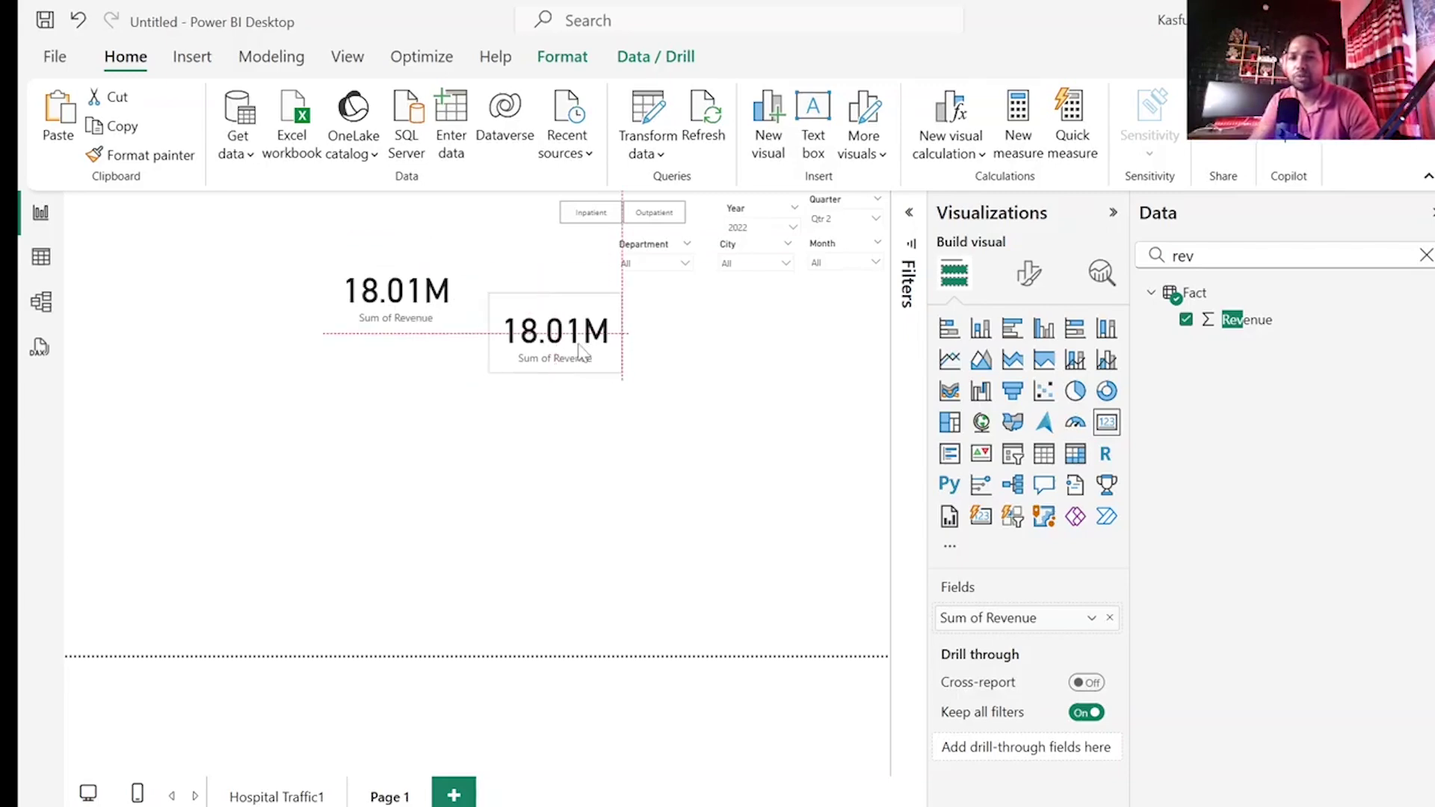
drag(582, 360, 573, 338)
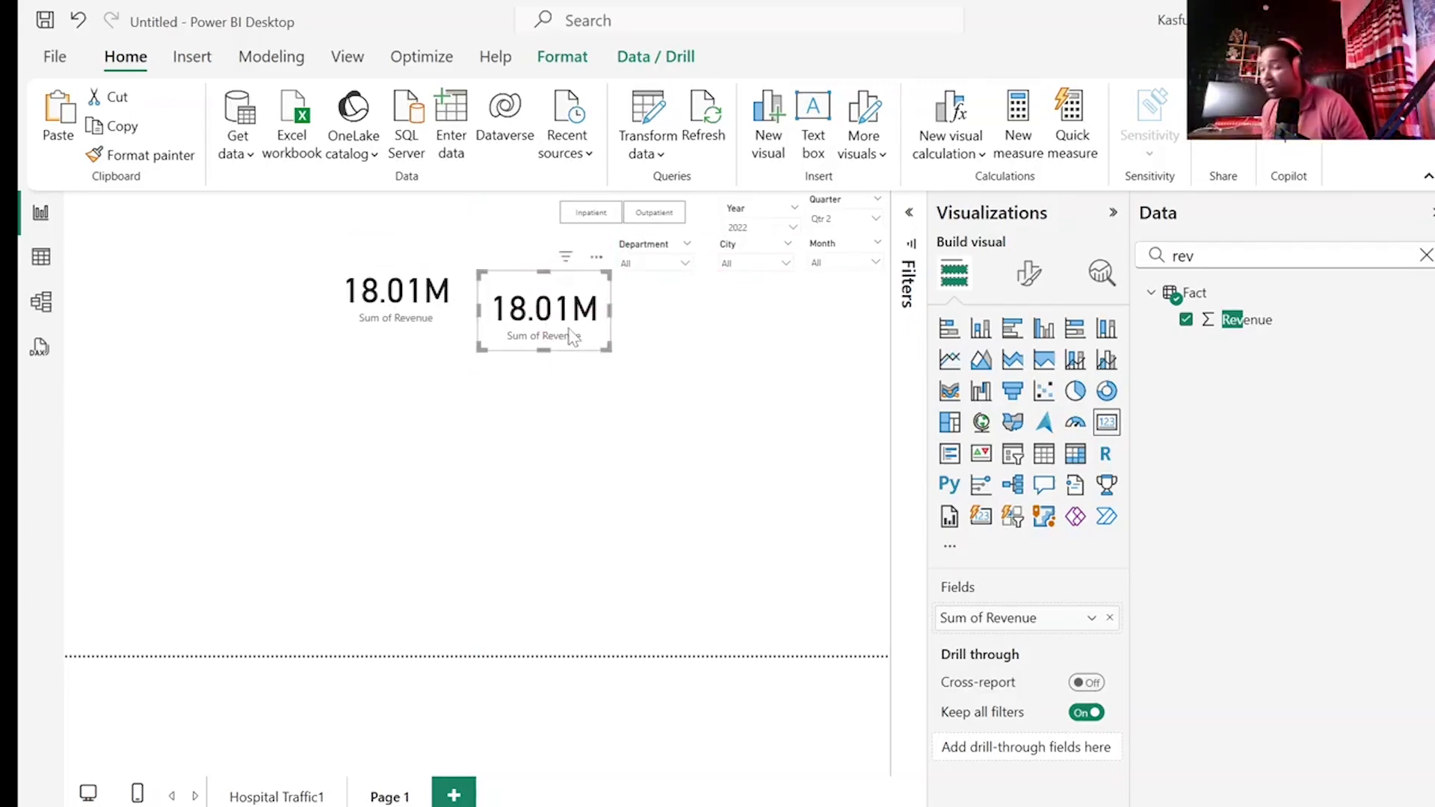
click(1425, 255)
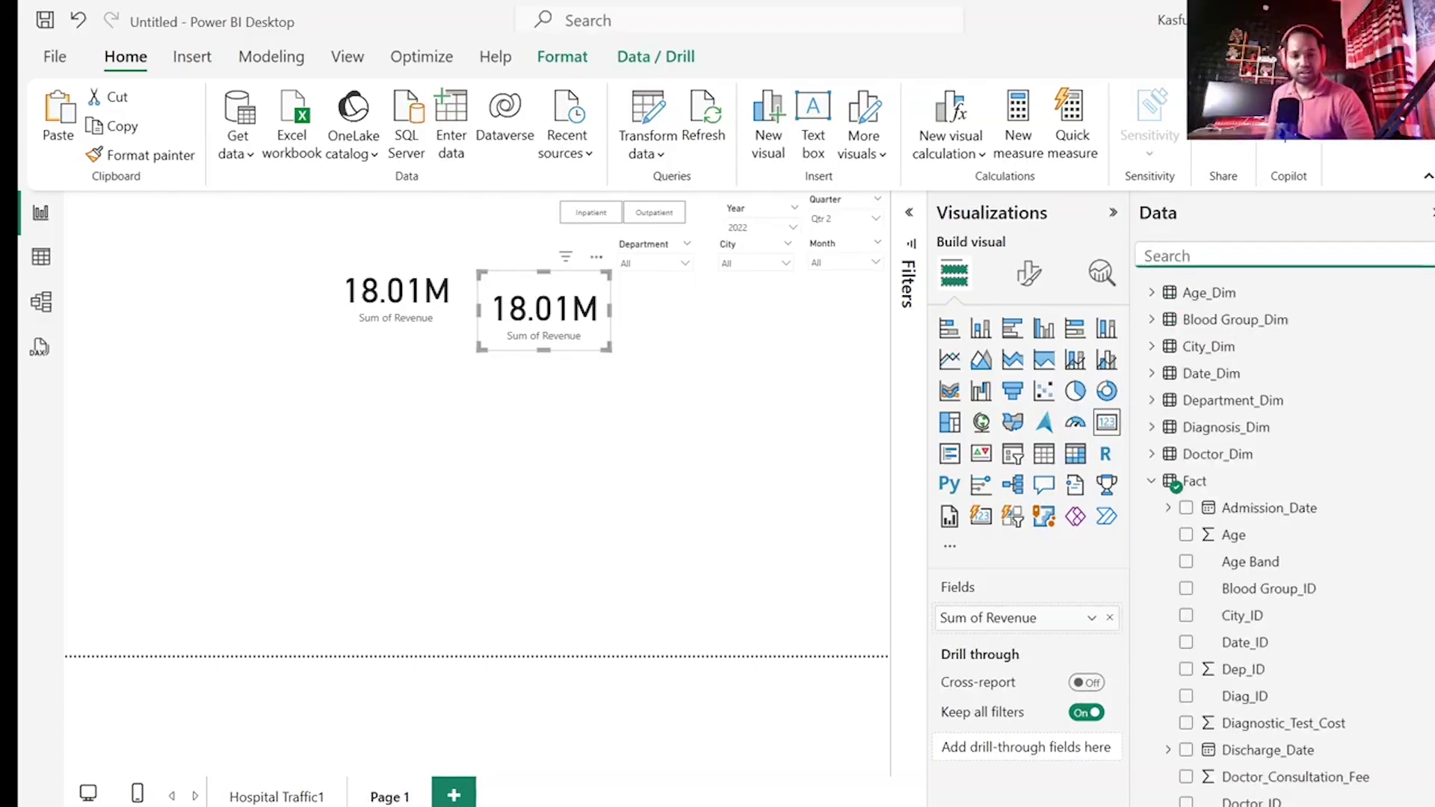
click(1110, 618)
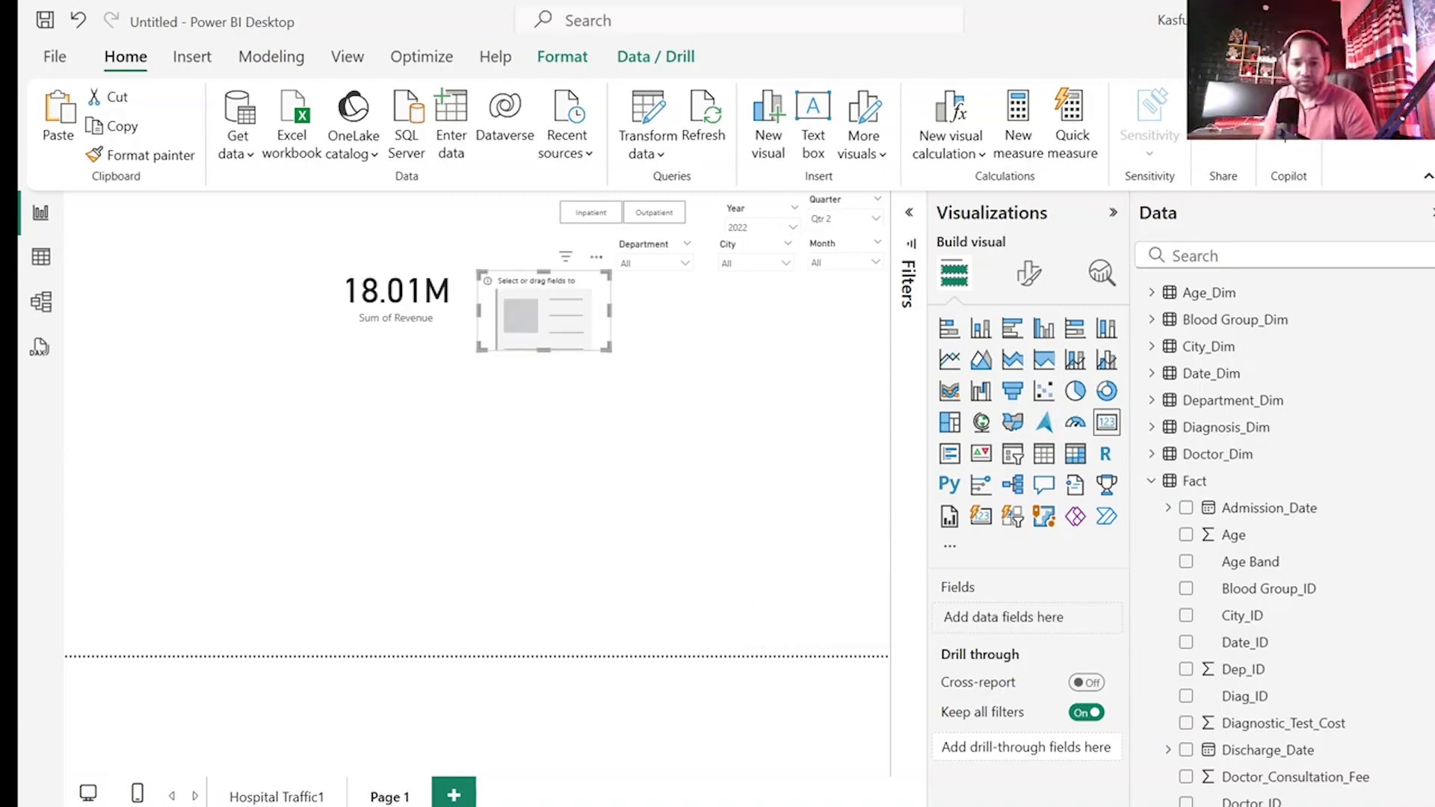
- Switch to the Hospital Project_Final Designed report, search its fields for "no" and copy the No. of Doctors per patient measure formula
click(768, 775)
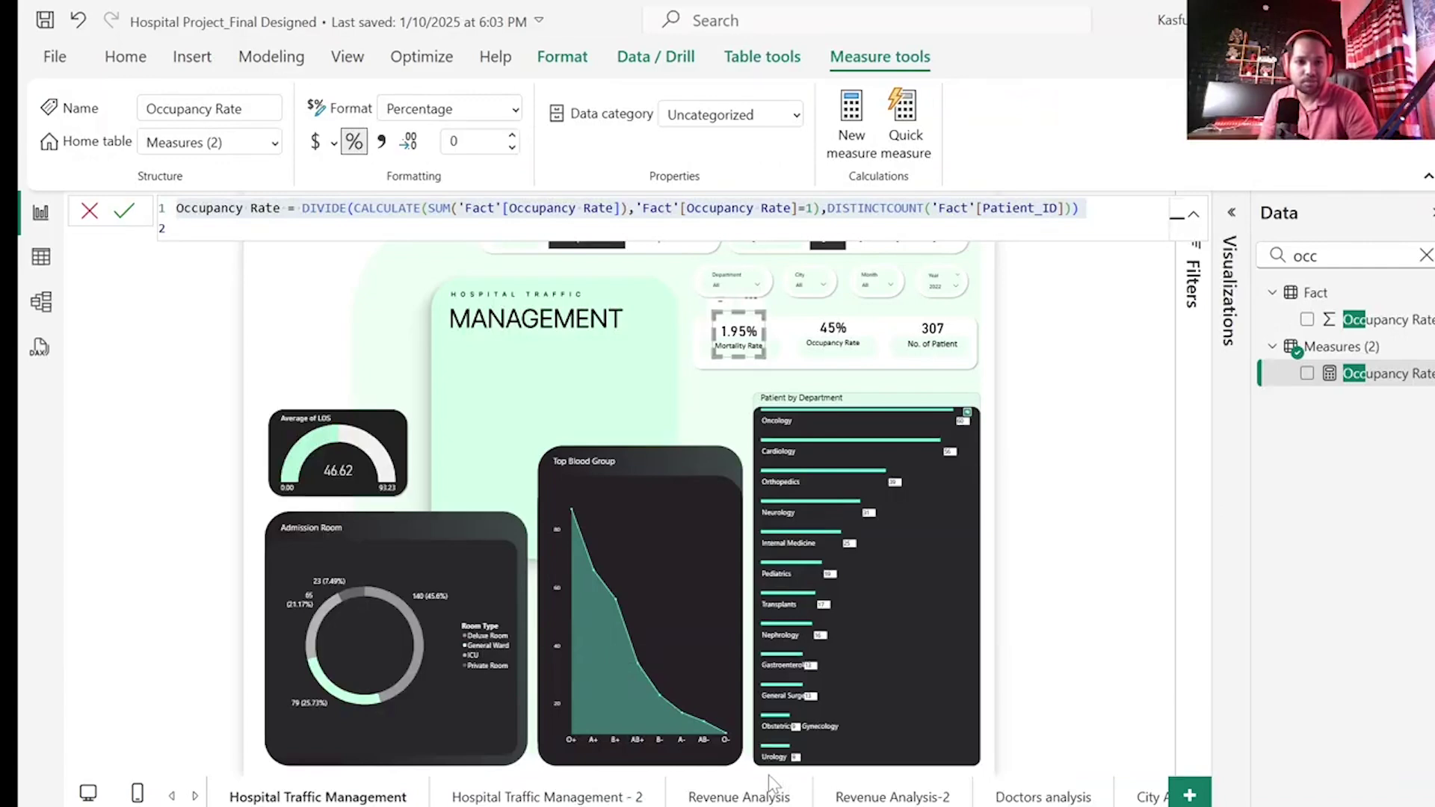
click(1425, 256)
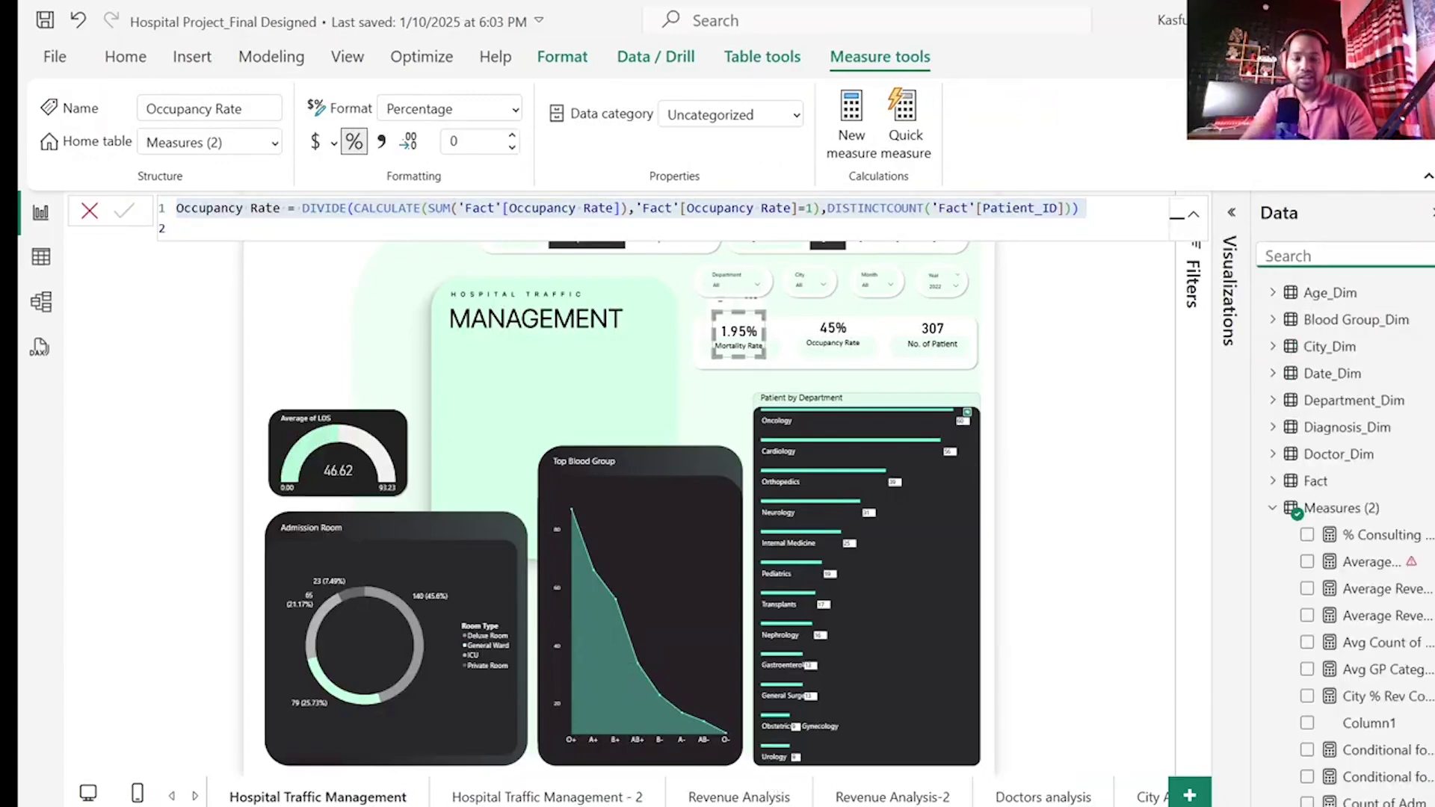
text(no)
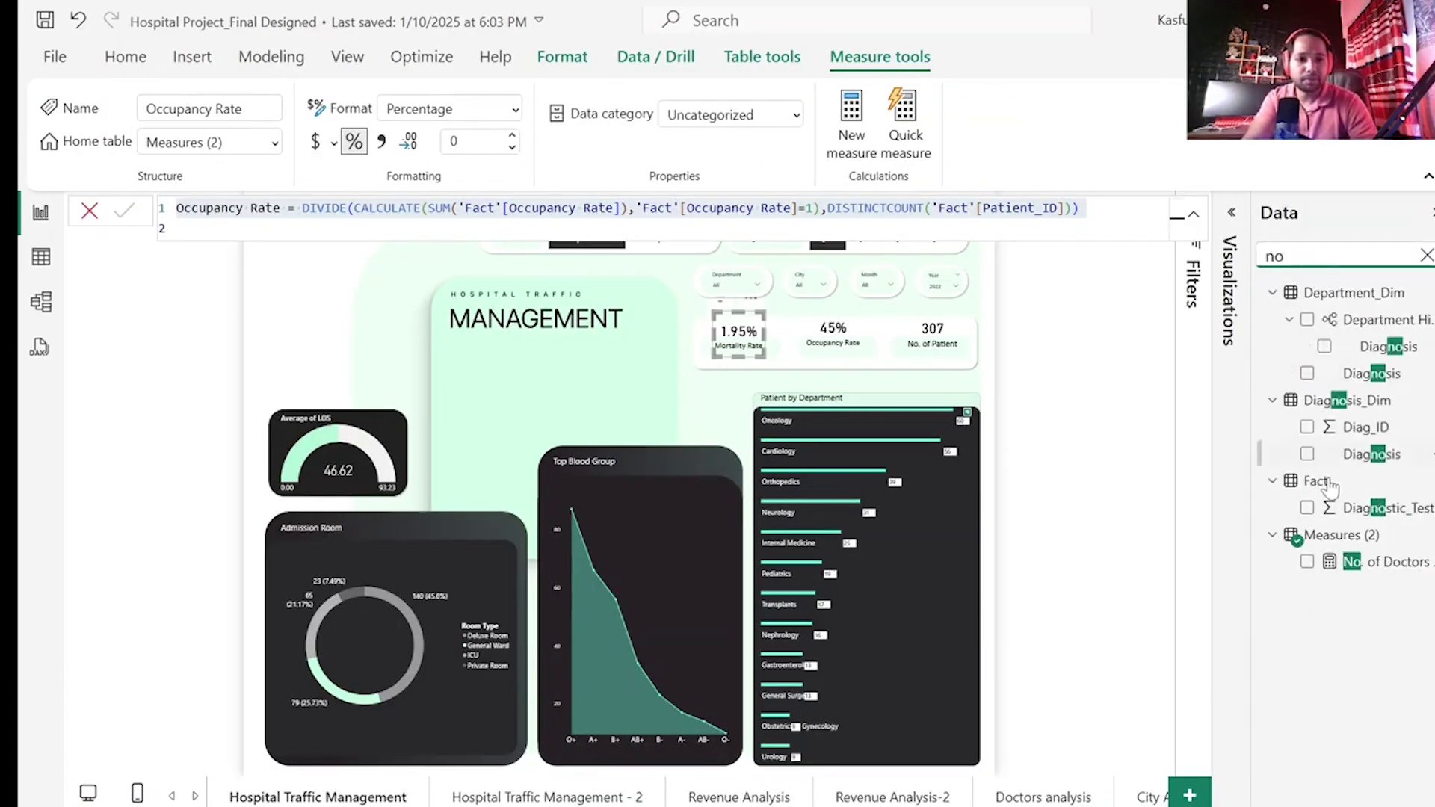
click(1370, 568)
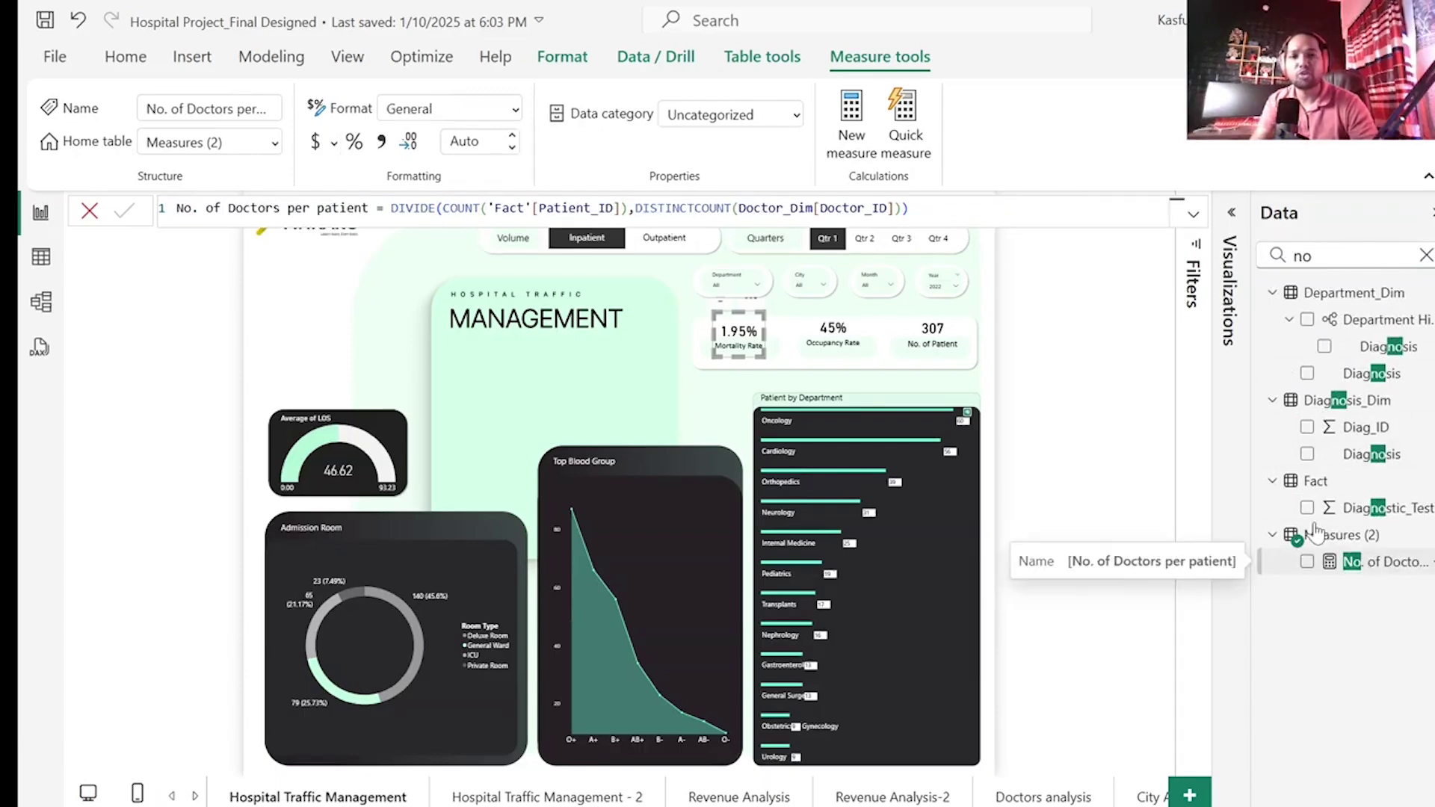
click(909, 208)
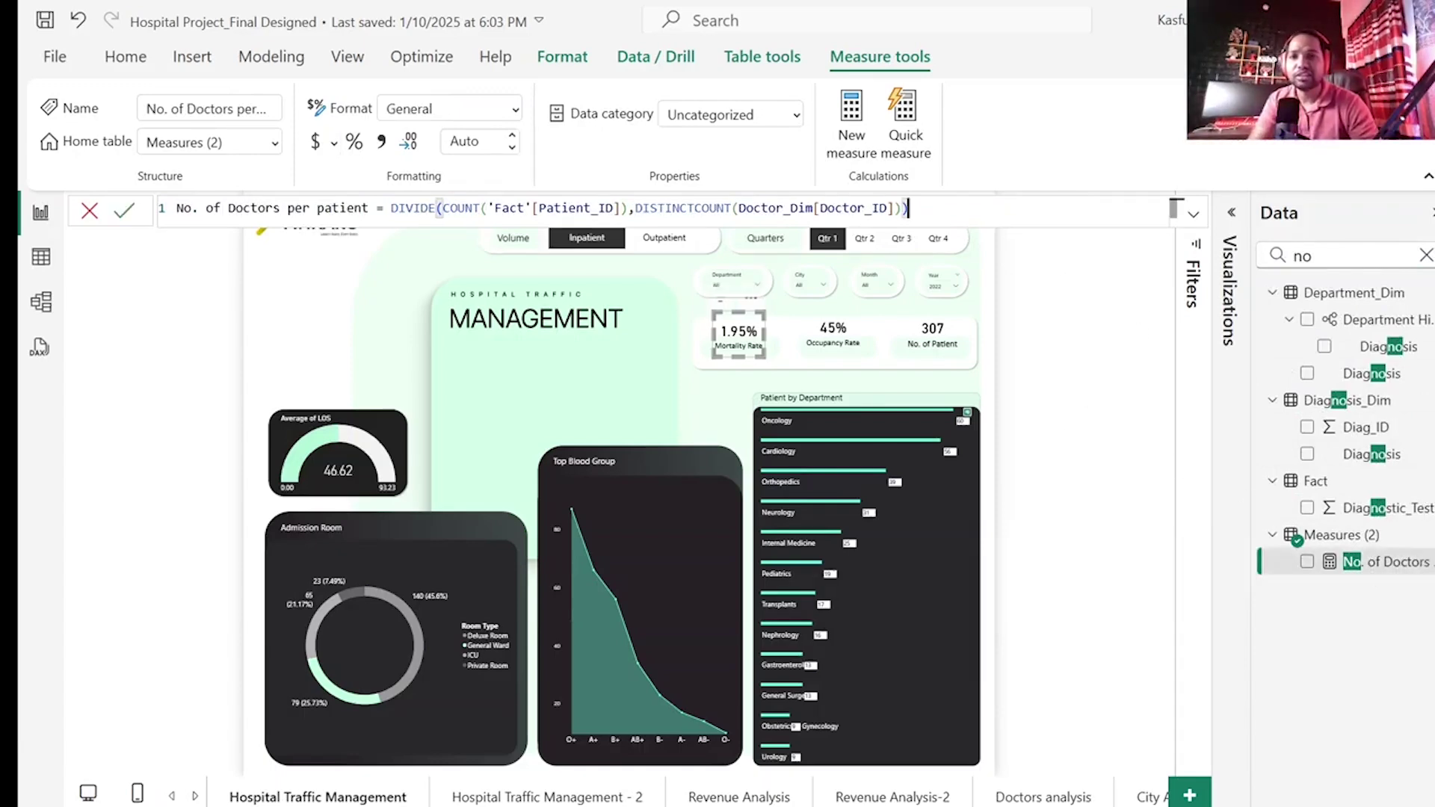
drag(908, 208, 171, 211)
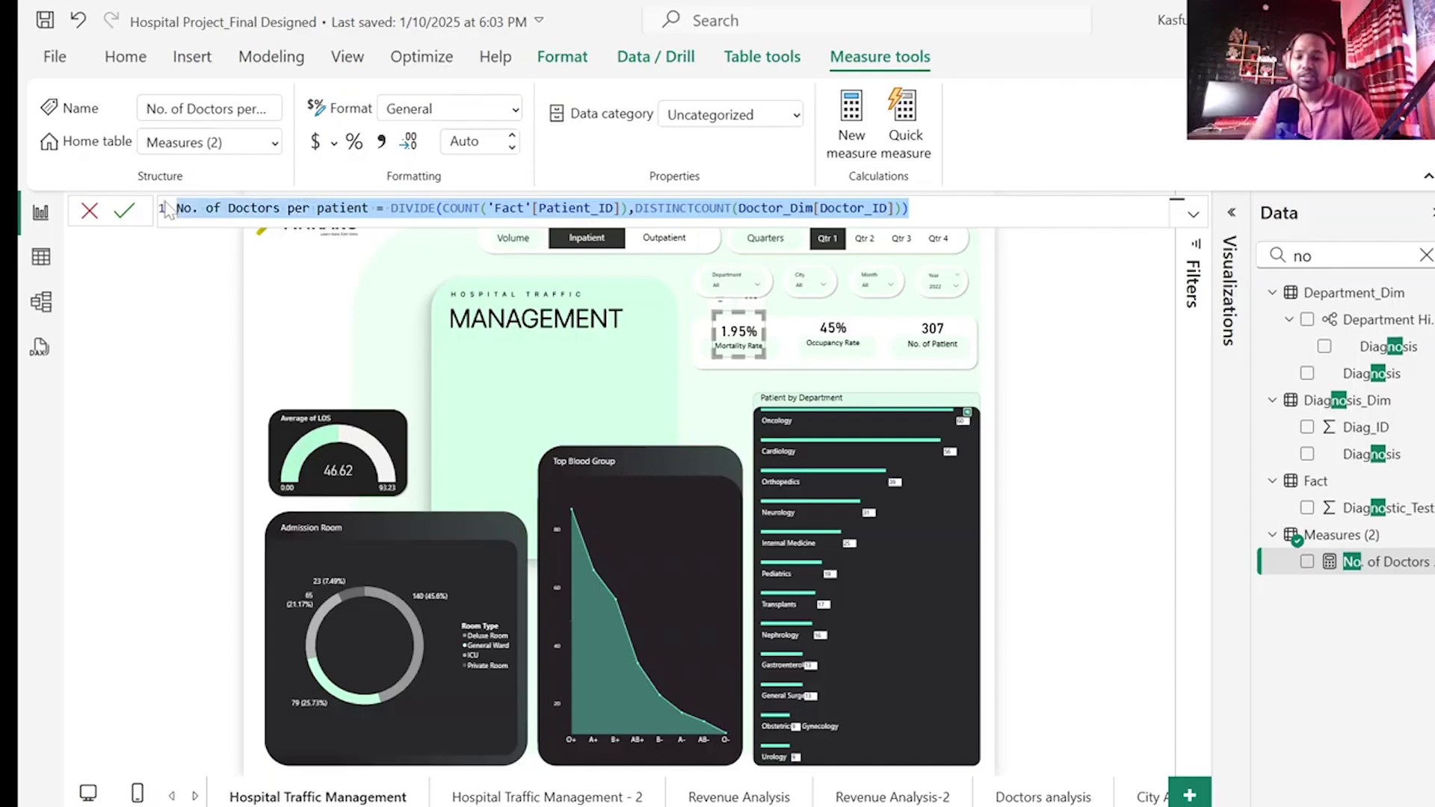
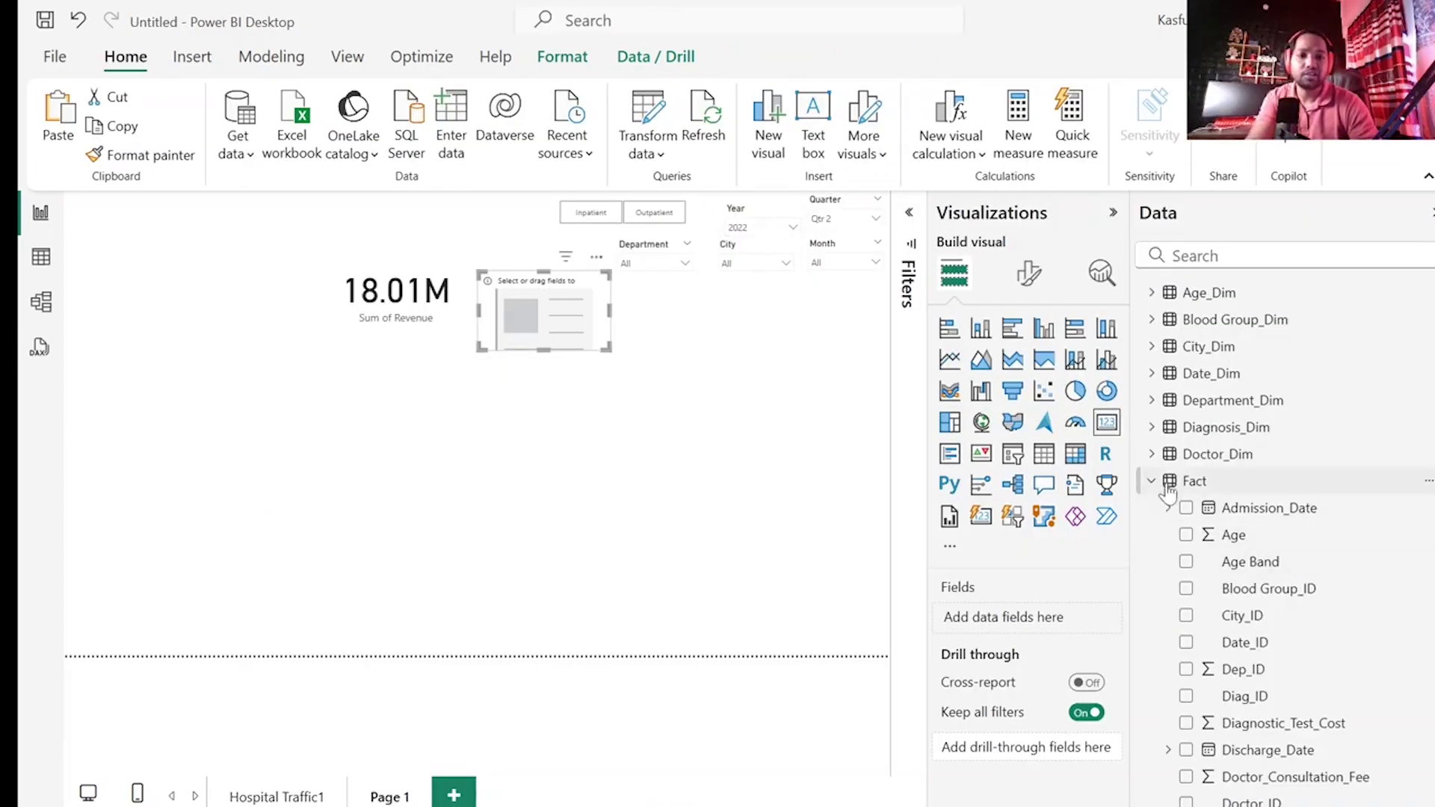
- In the Untitled report's Fact table, create the measure No. of Doctors per patient = DIVIDE(COUNT('Fact'[Patient_ID]),DISTINCTCOUNT(Doctor_Dim[Doctor_ID]))
right_click(1171, 482)
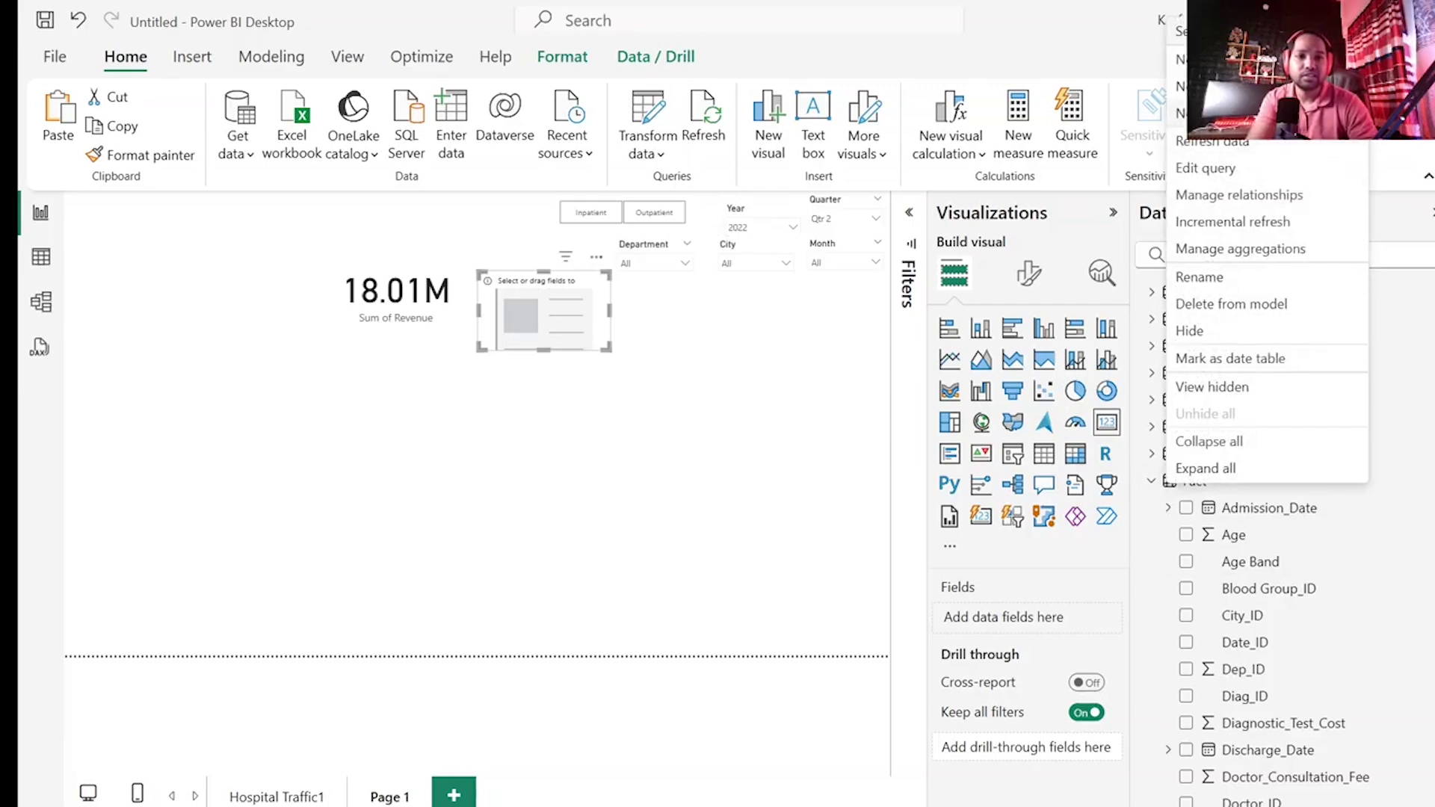
key(Escape)
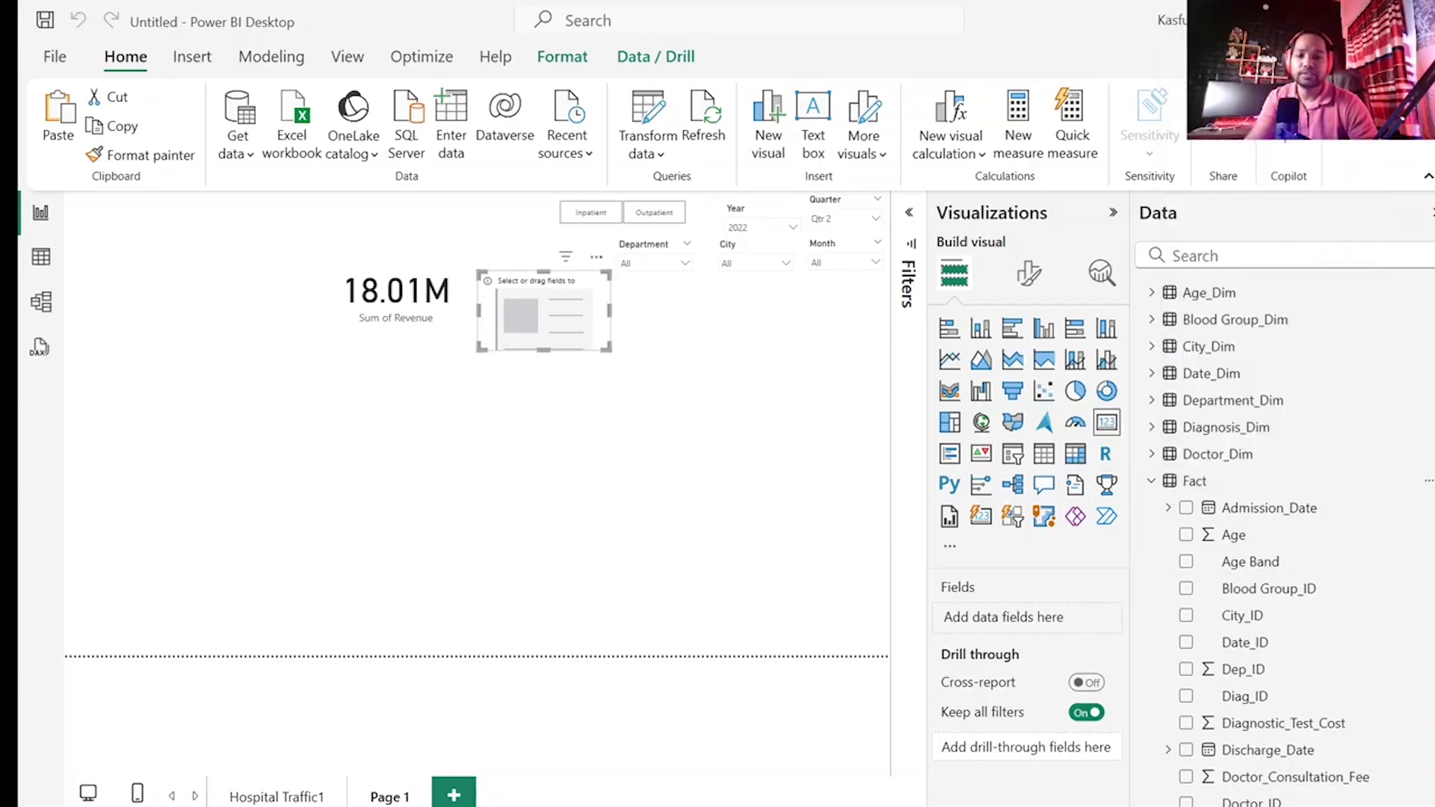
text(No. of Doctors per patient = DIVIDE(COUNT('Fact'[Patient_ID]),DISTINCTCOUNT(Doctor_Dim[Doctor_ID])))
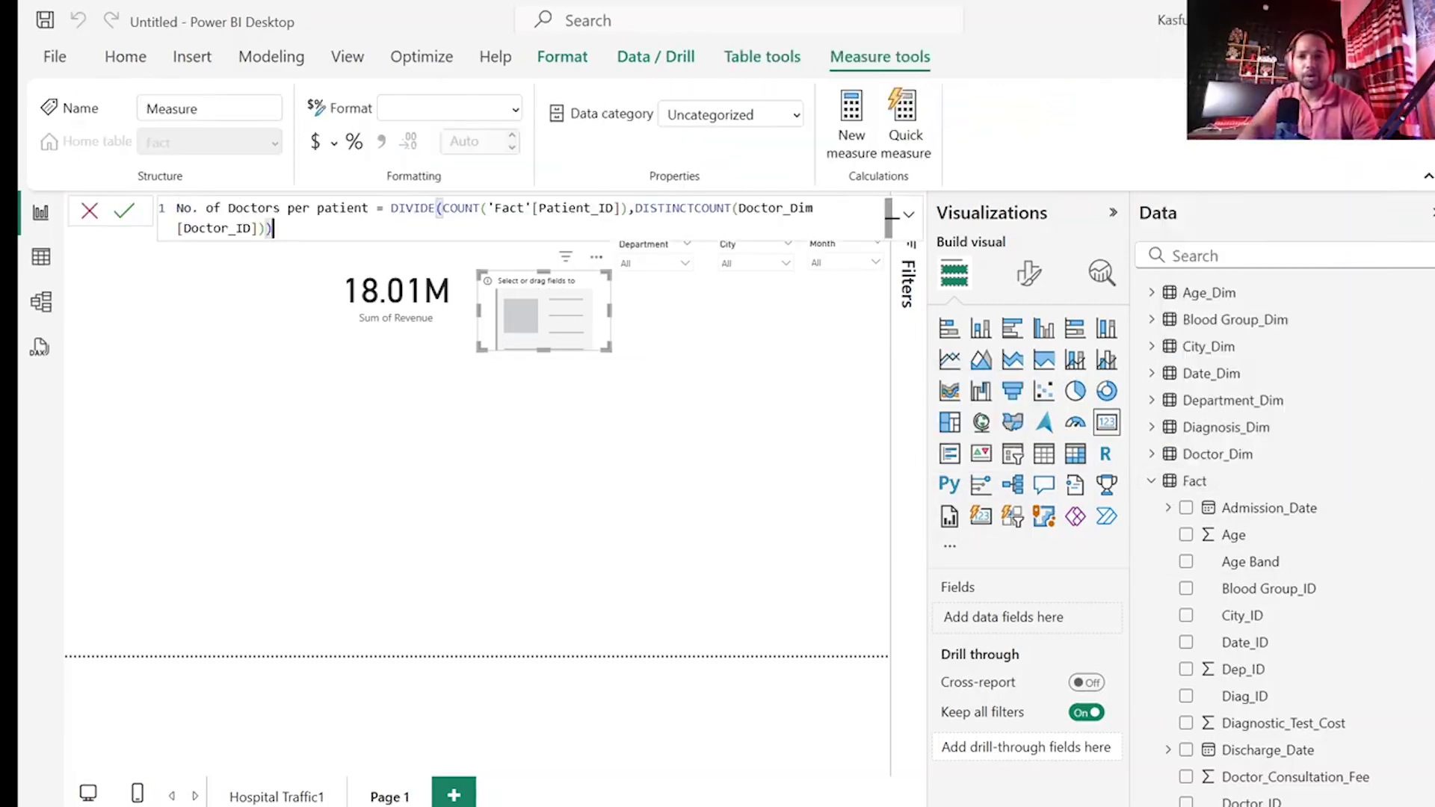
key(Return)
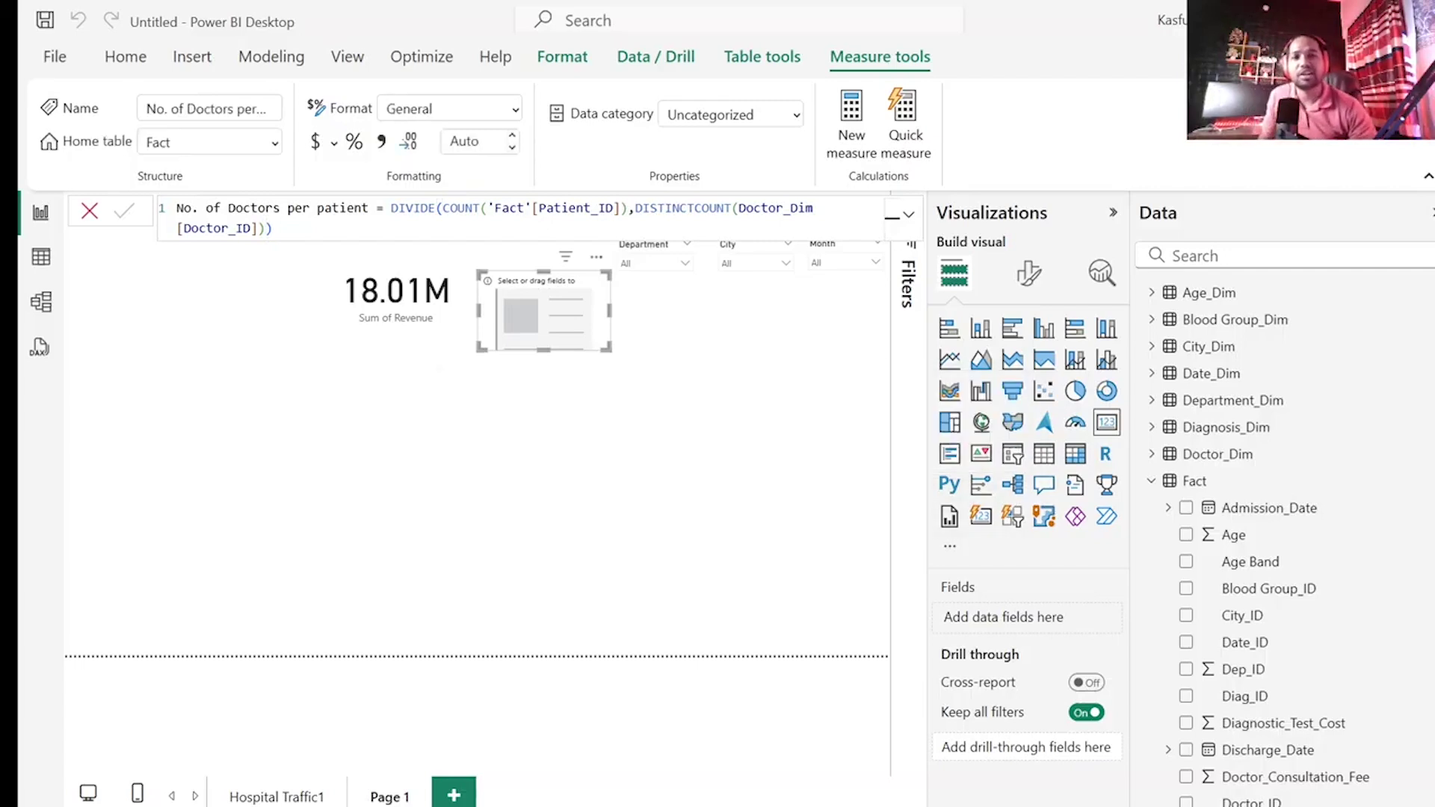
click(89, 215)
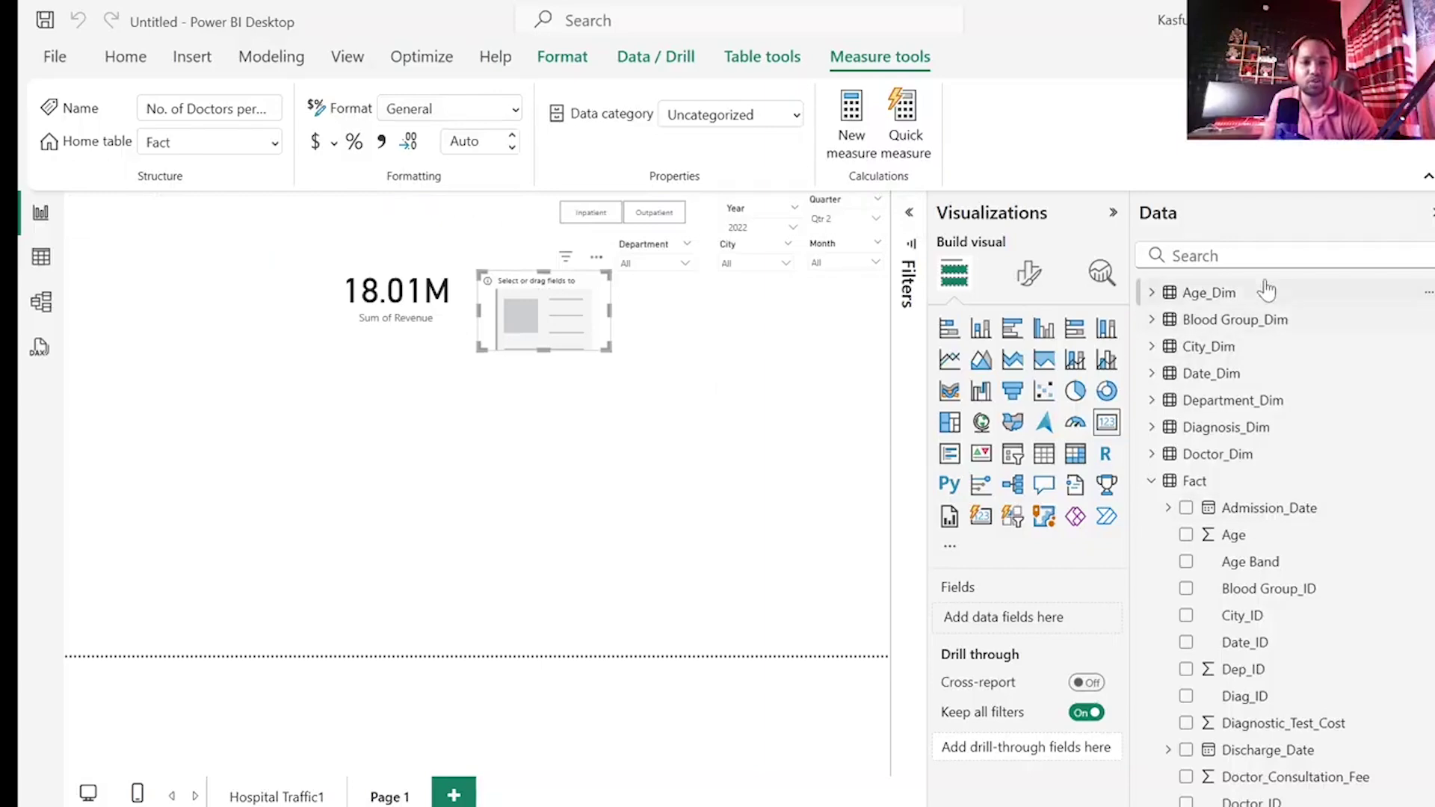
- Add the No. of Doctors per patient measure to the empty card and move the card beneath the City and Month slicers
click(1233, 256)
text(no)
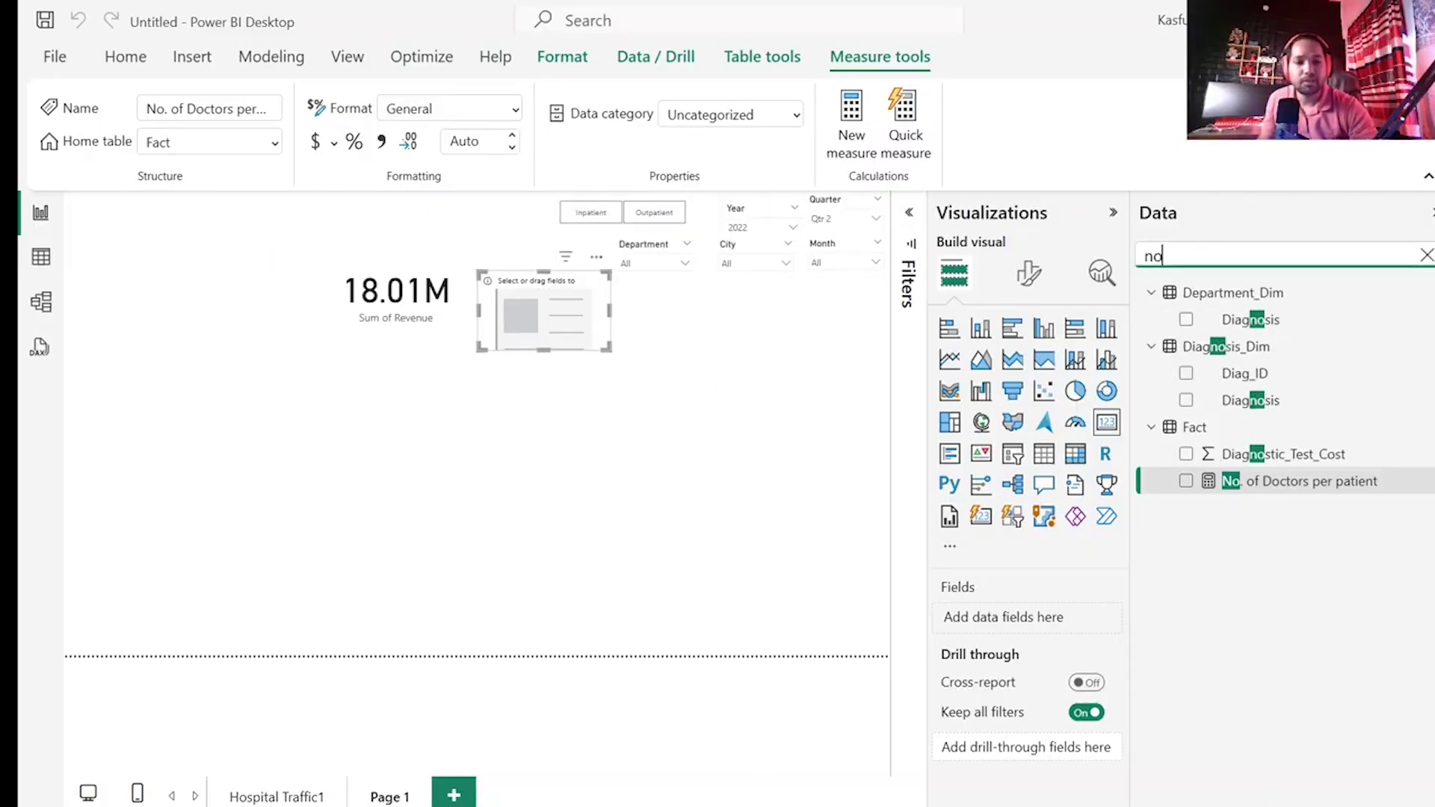
click(1186, 481)
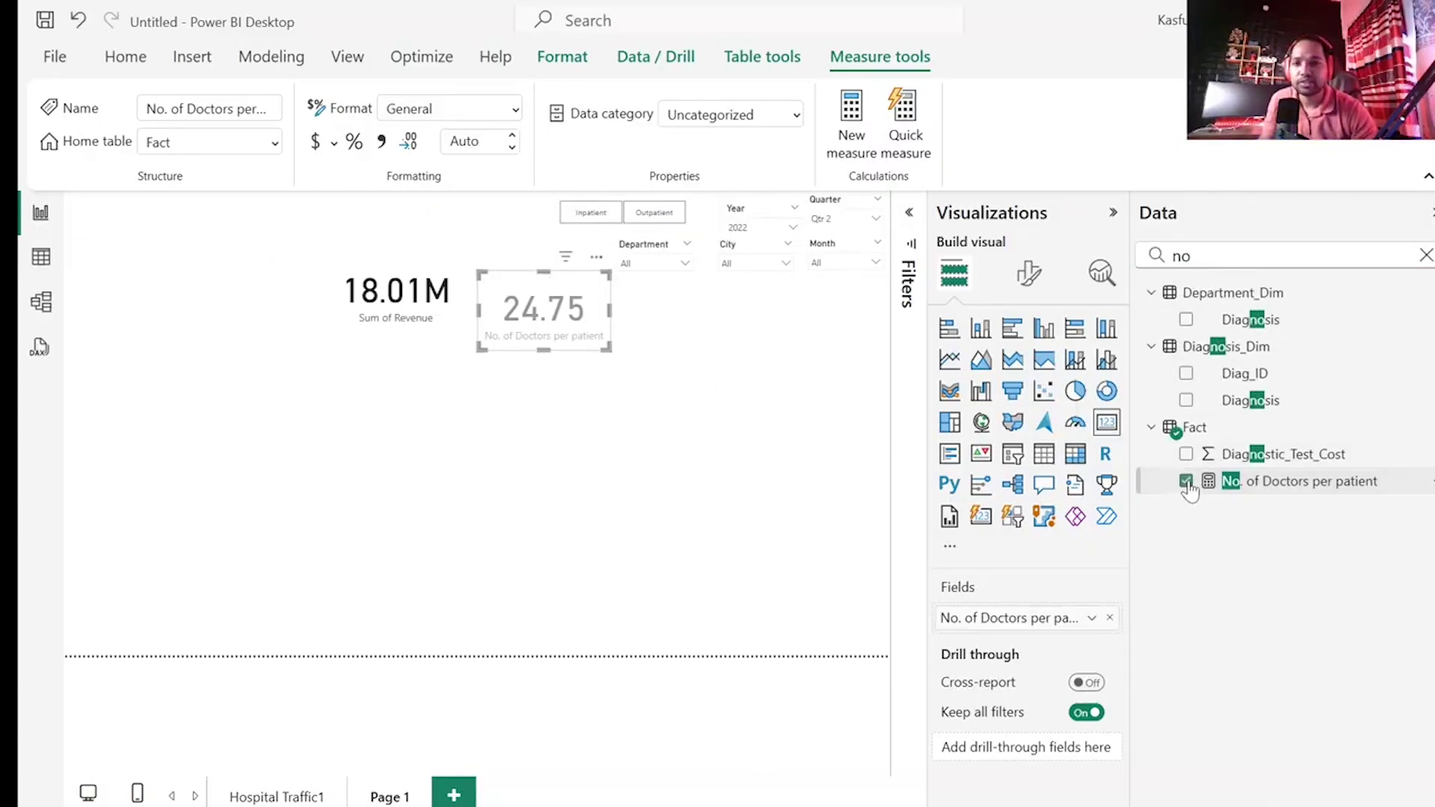
drag(580, 319, 801, 340)
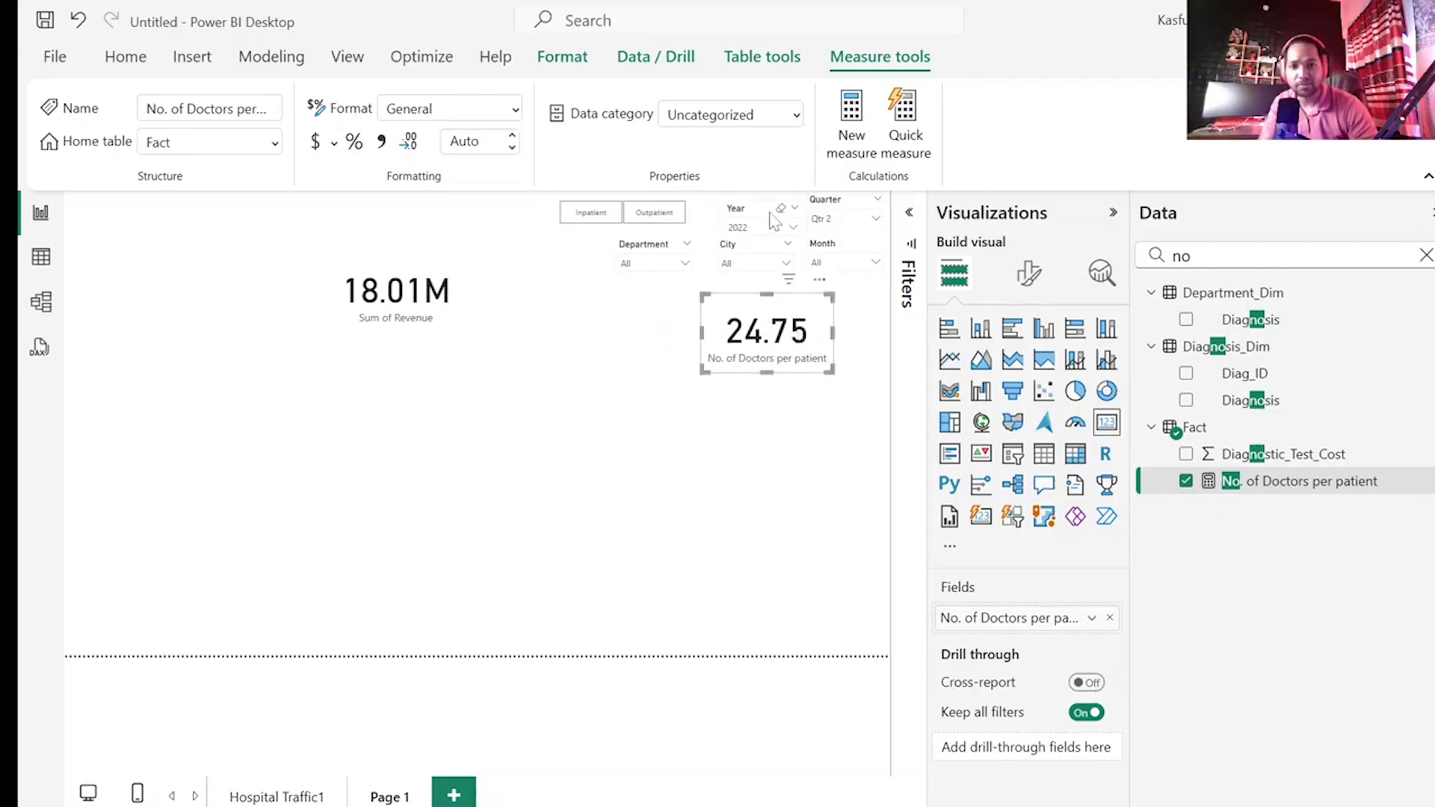
- Test the cards by filtering City to Chennai with Department set to Cardiology and Gastroenterology in turn, and clear both slicers
click(764, 263)
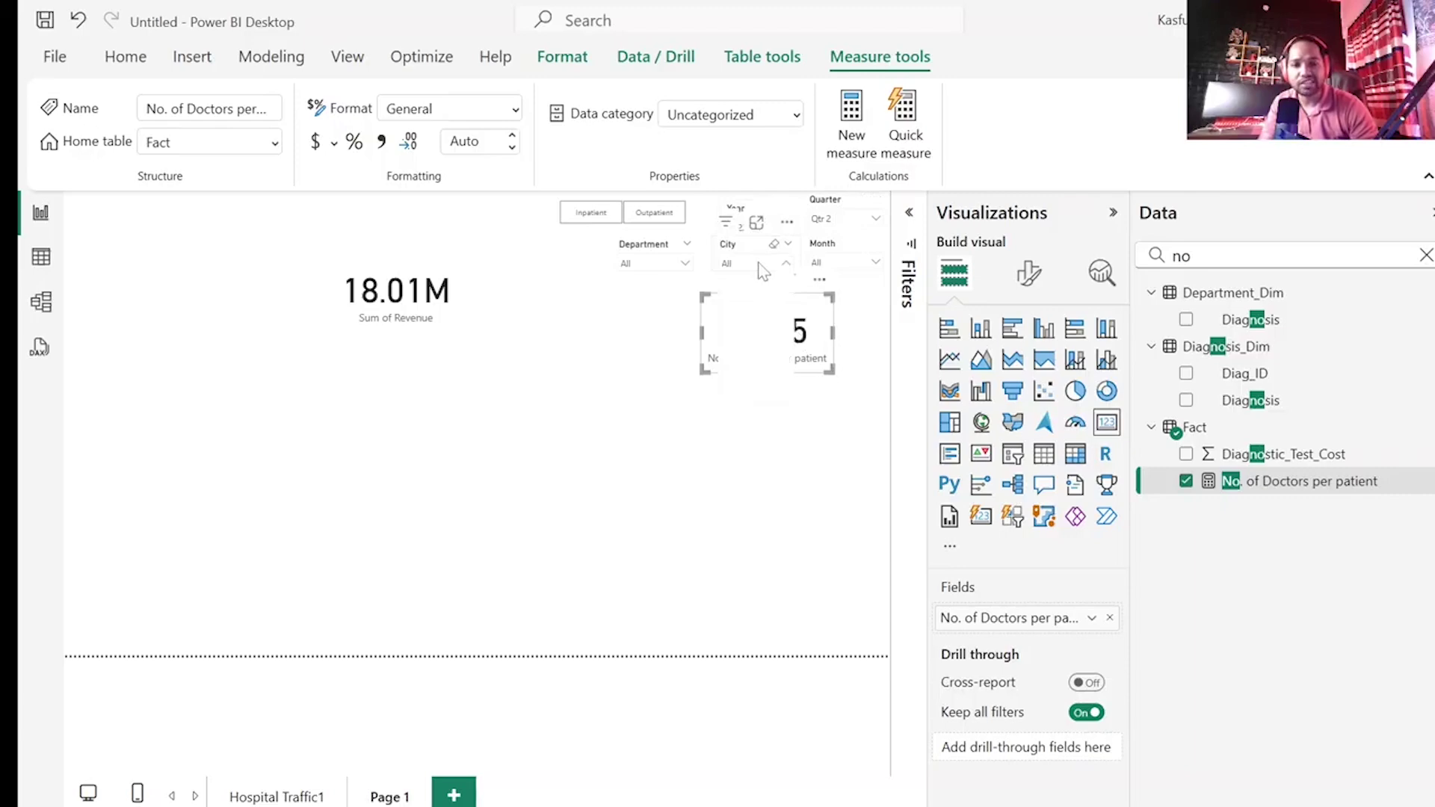
click(746, 320)
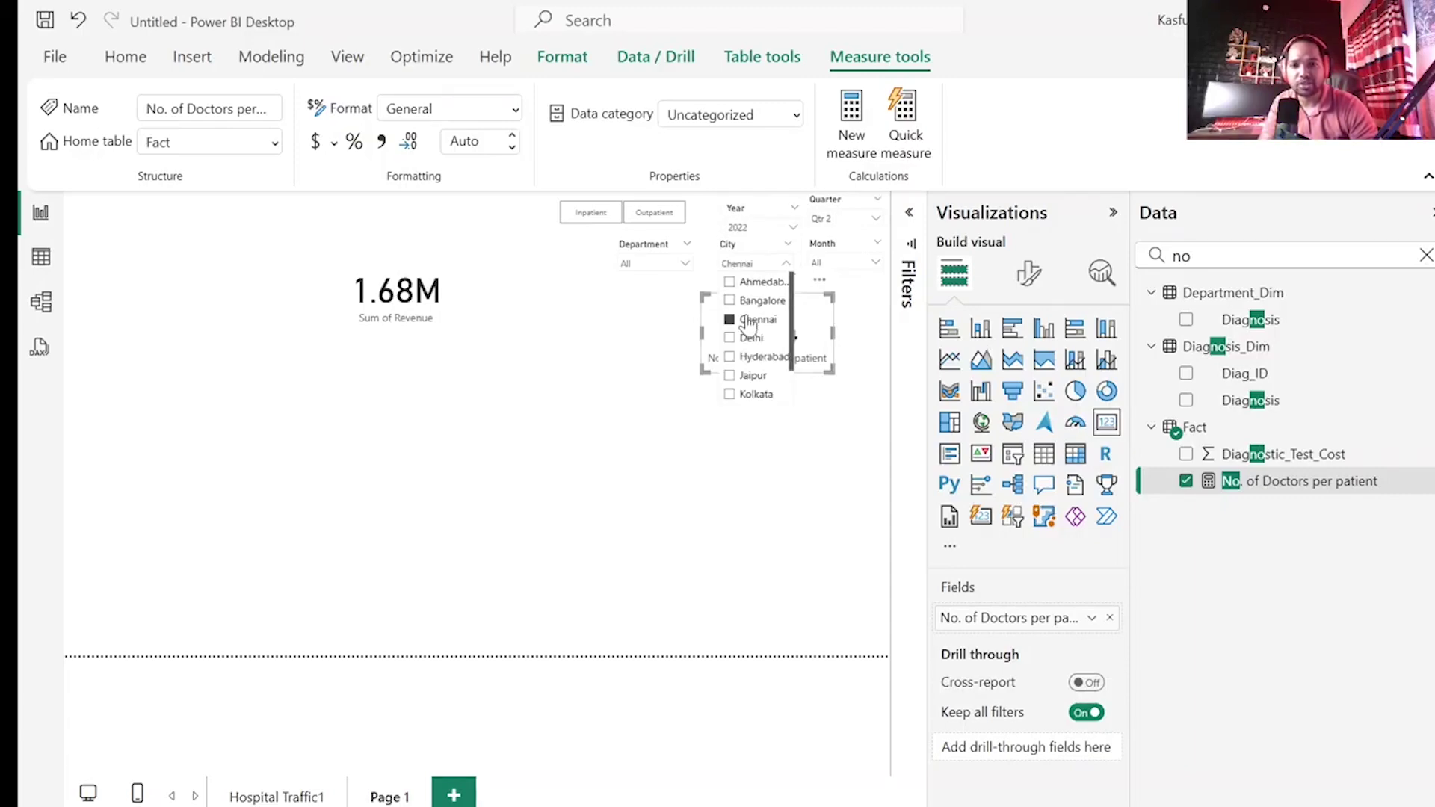
click(612, 350)
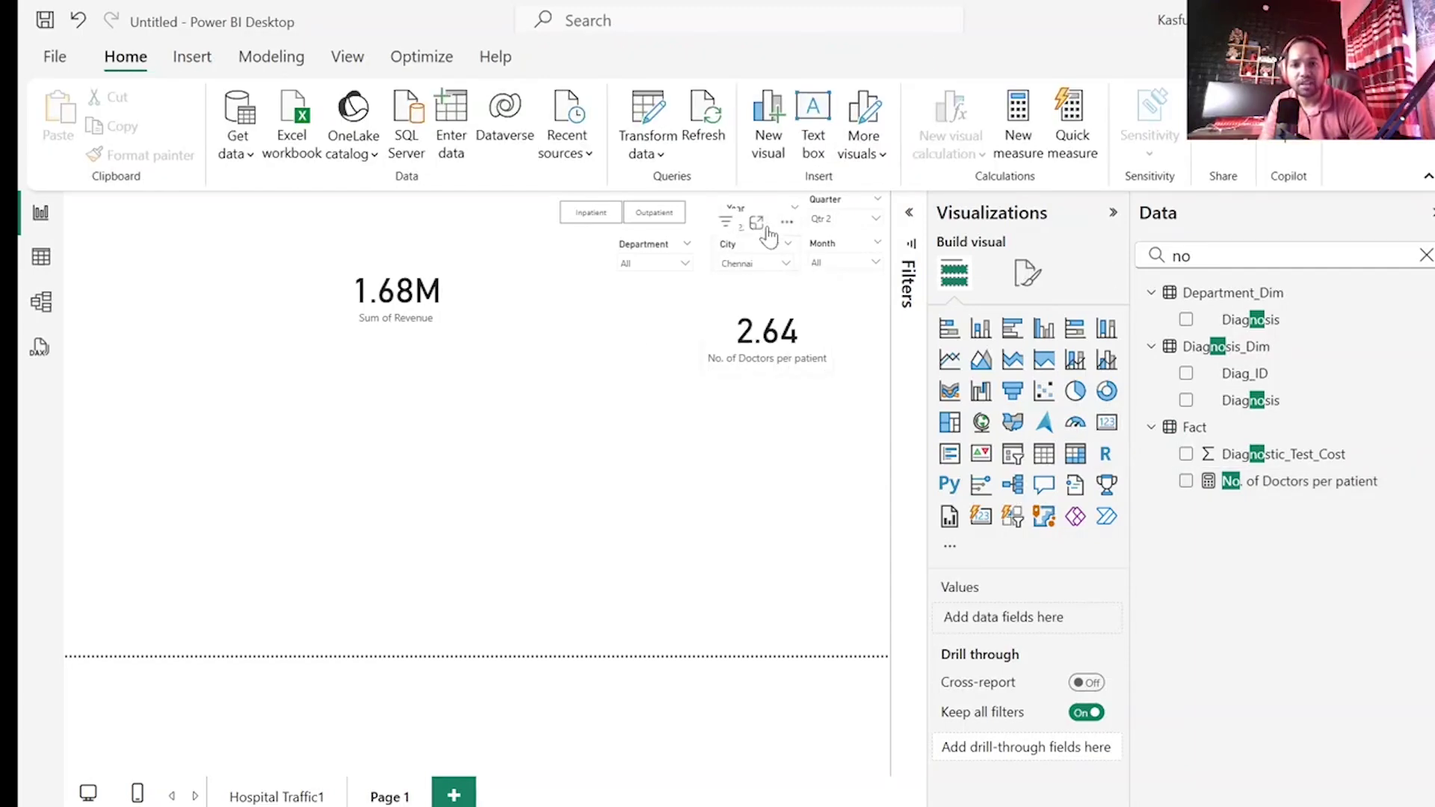
click(676, 264)
click(650, 290)
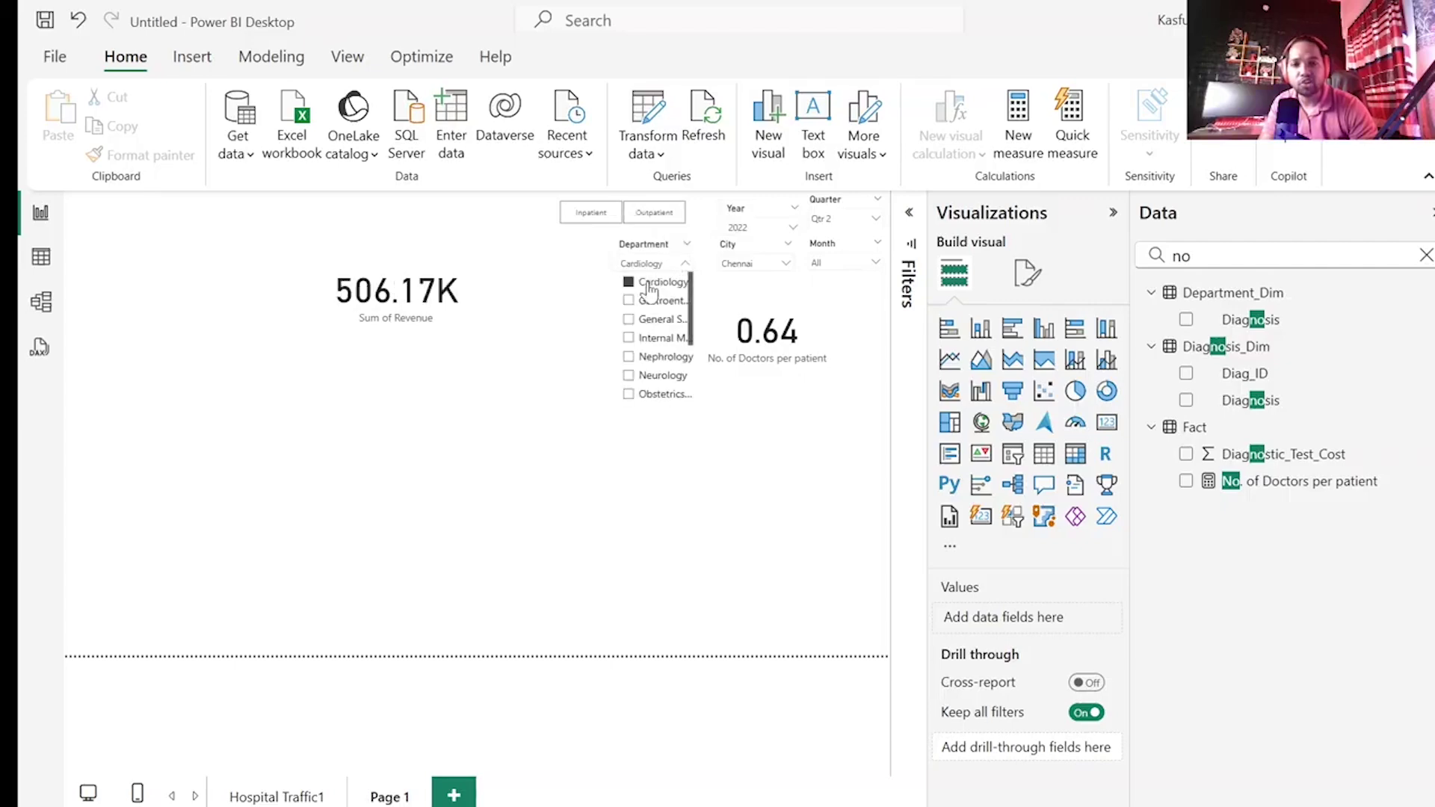
click(648, 302)
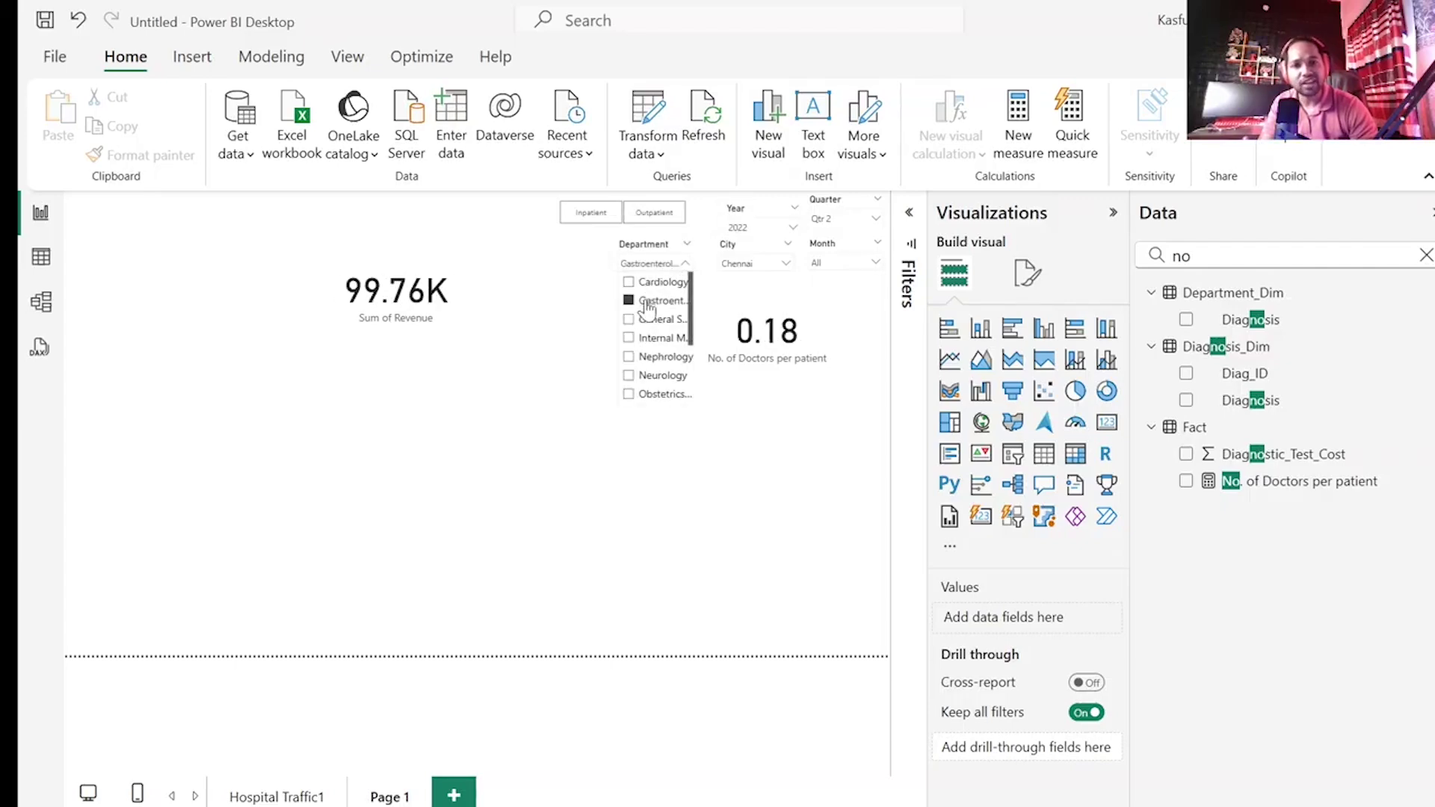
click(647, 302)
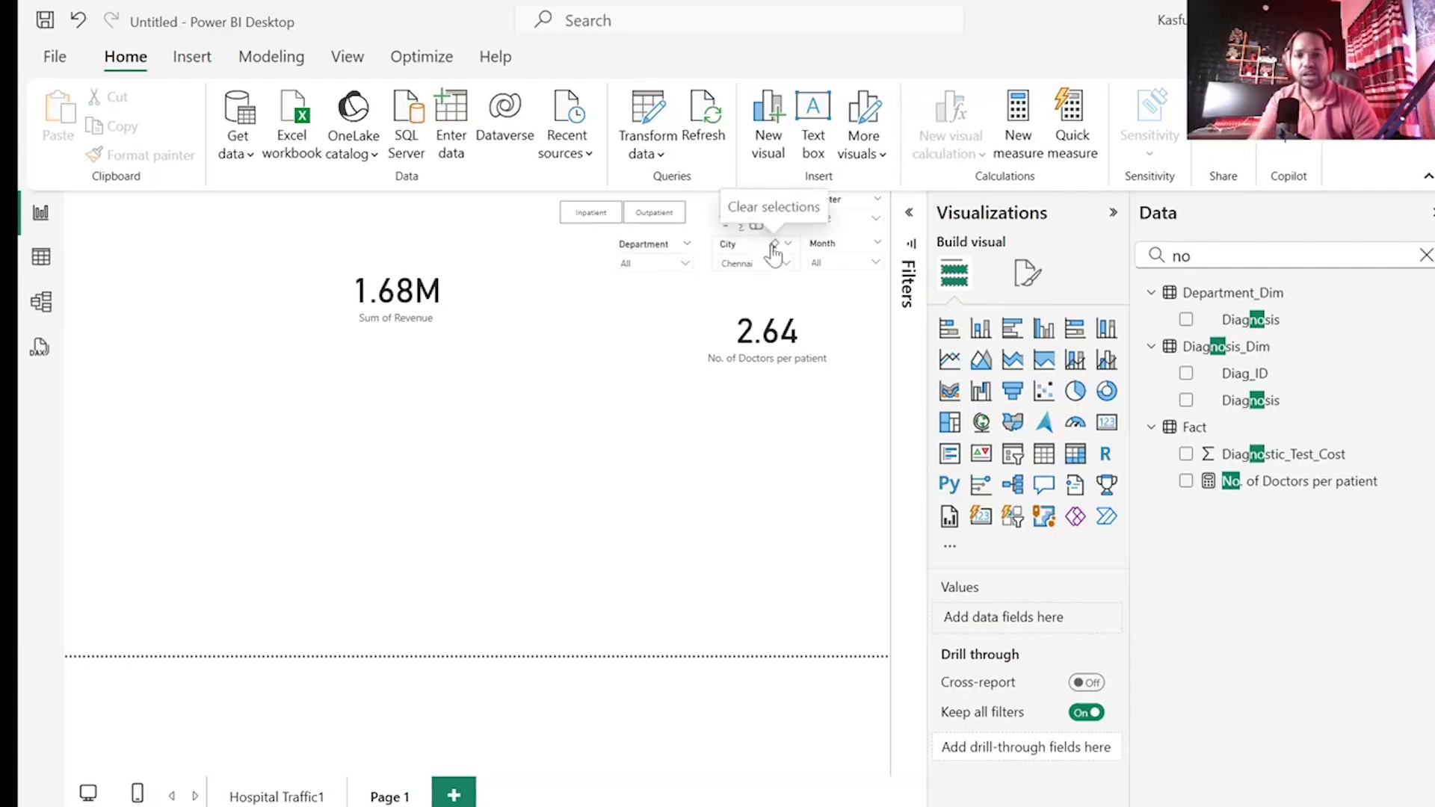
click(772, 249)
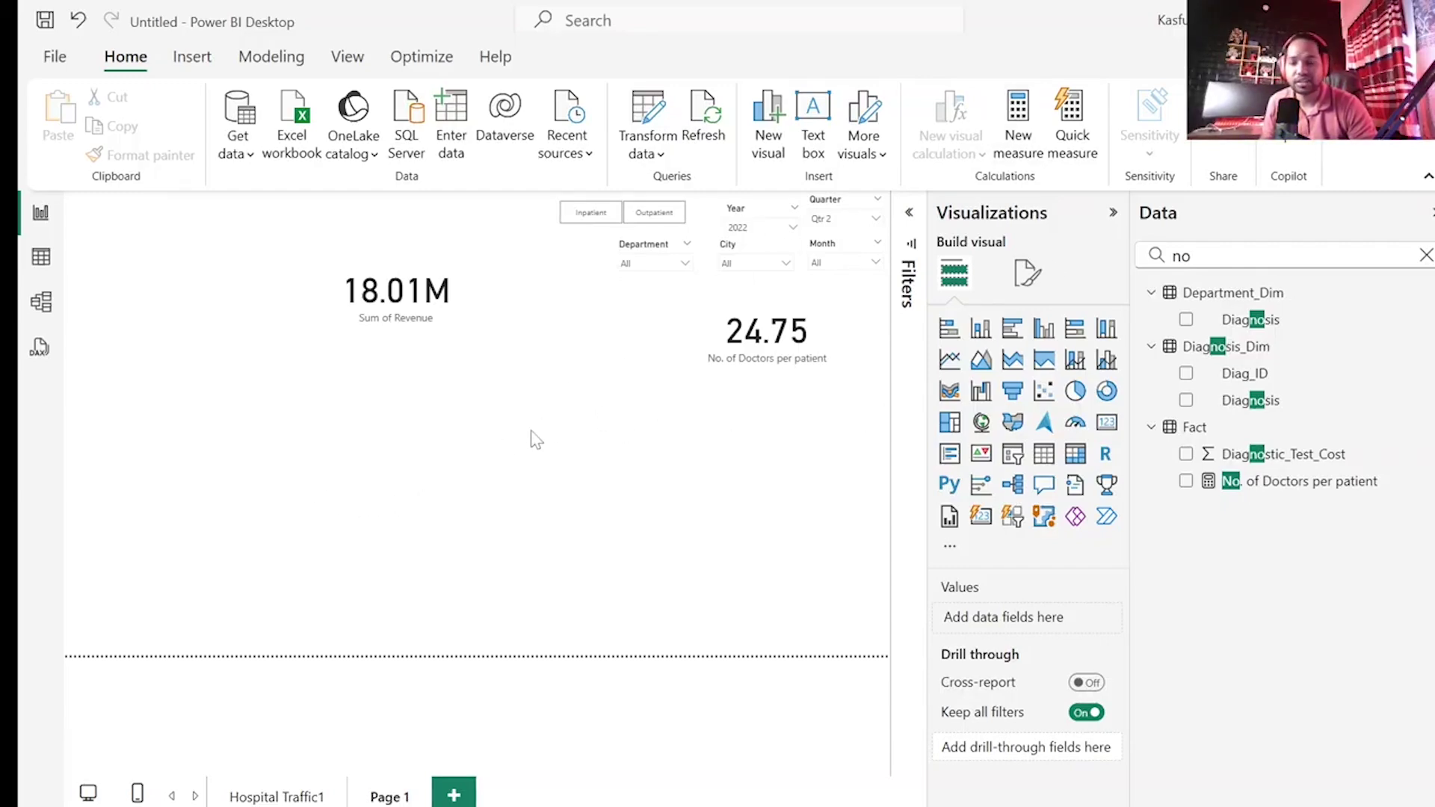
key(ctrl+s)
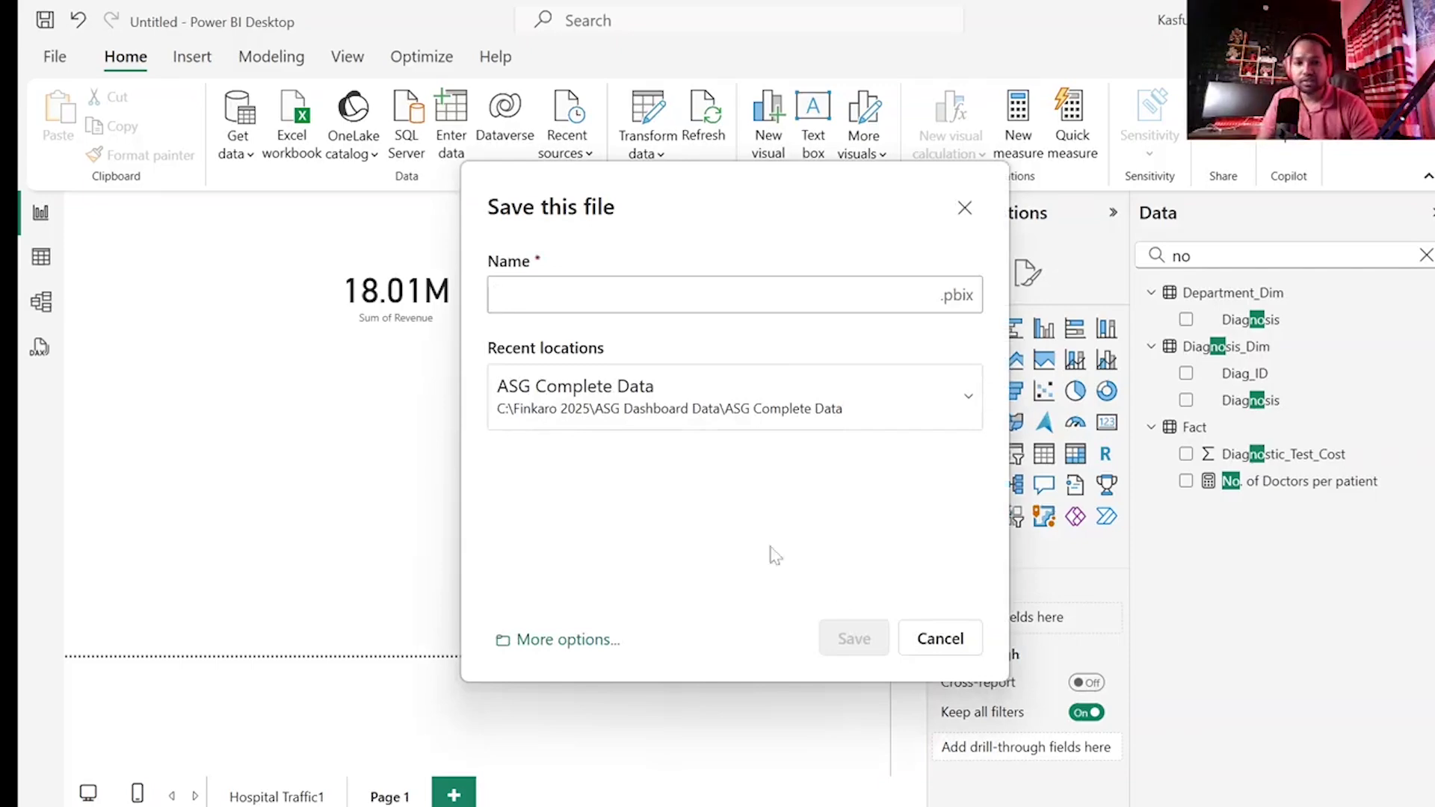
click(940, 639)
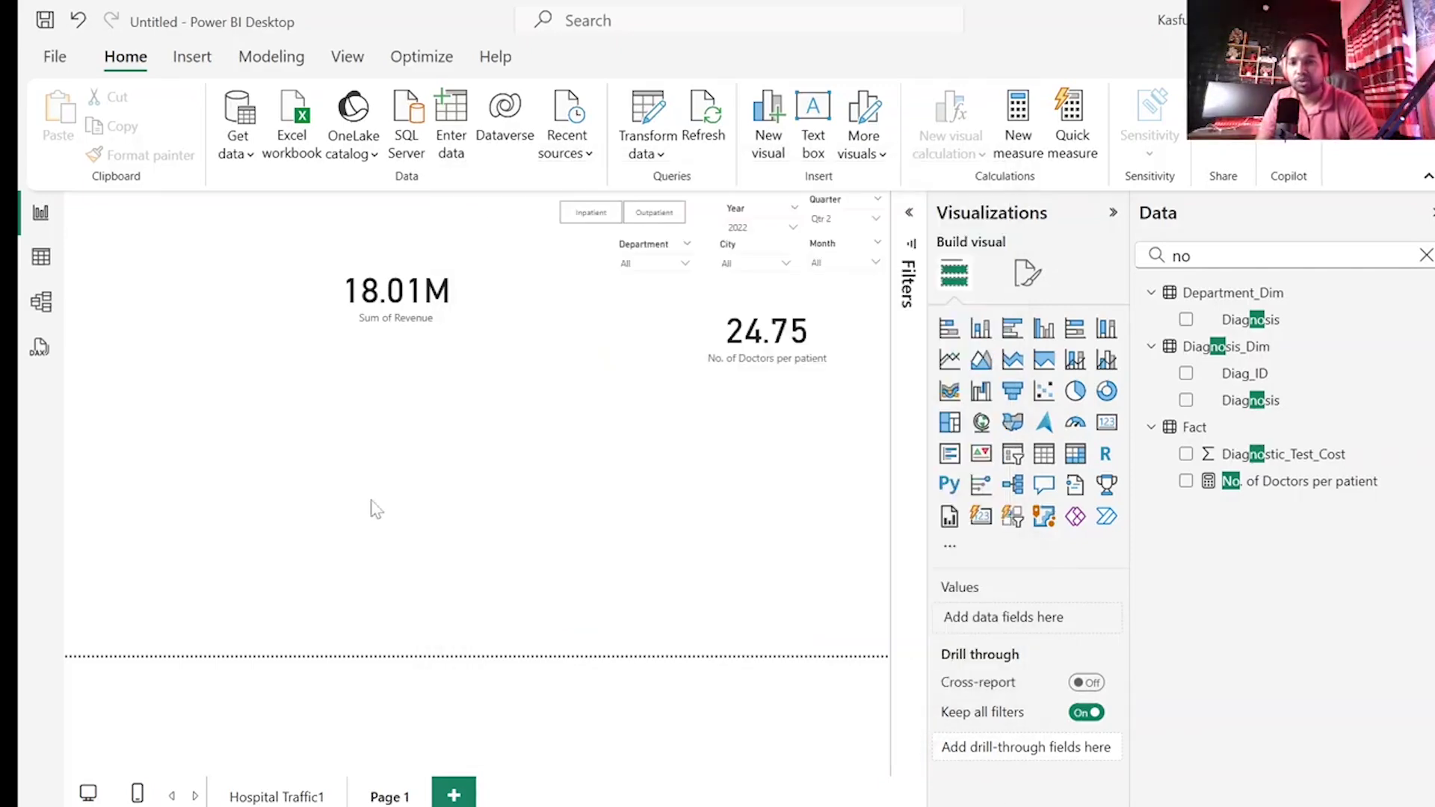
- Place the No. of Doctors per patient card below the Month slicer against the page edge, with the Sum of Revenue card to its left
drag(759, 336, 830, 313)
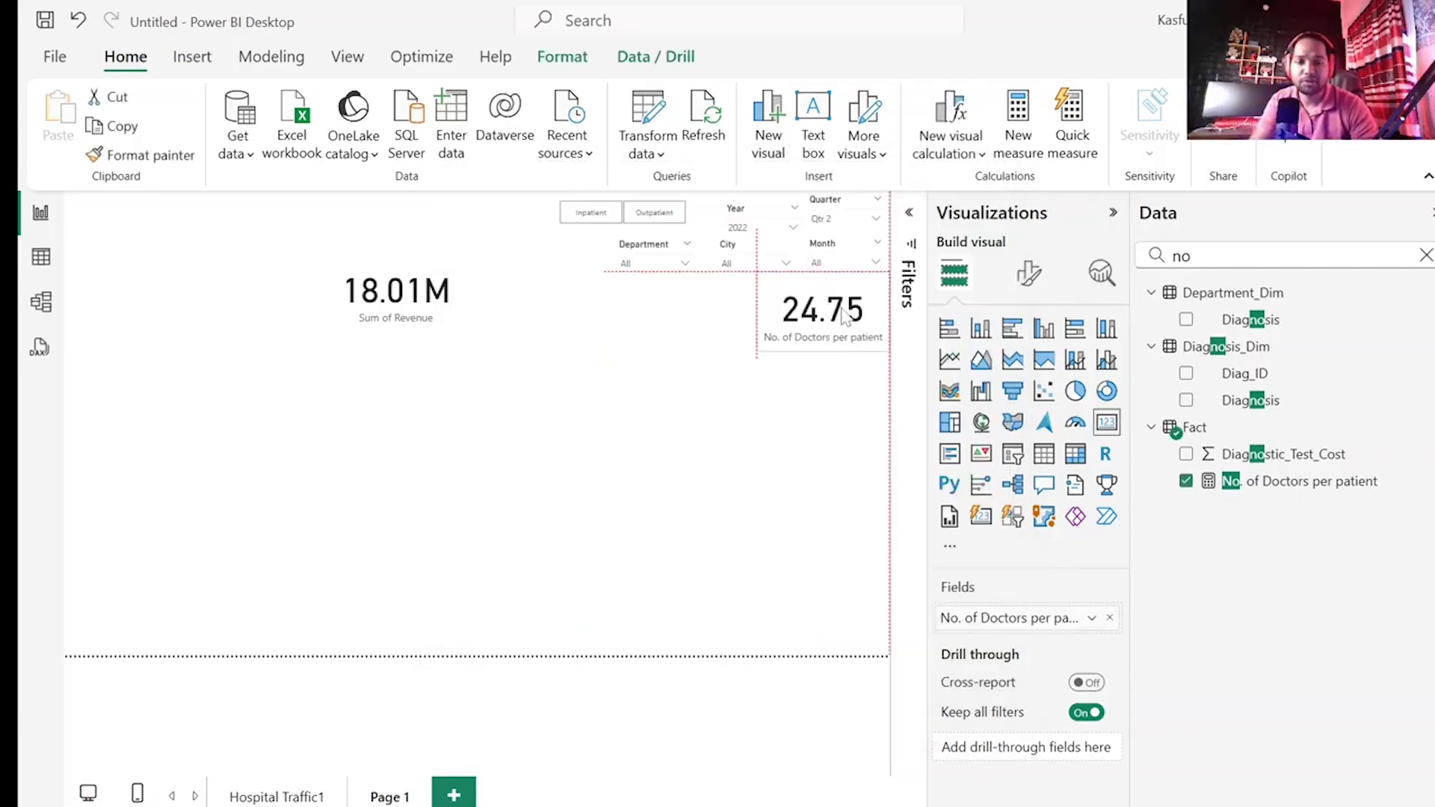
drag(401, 291, 686, 320)
click(478, 469)
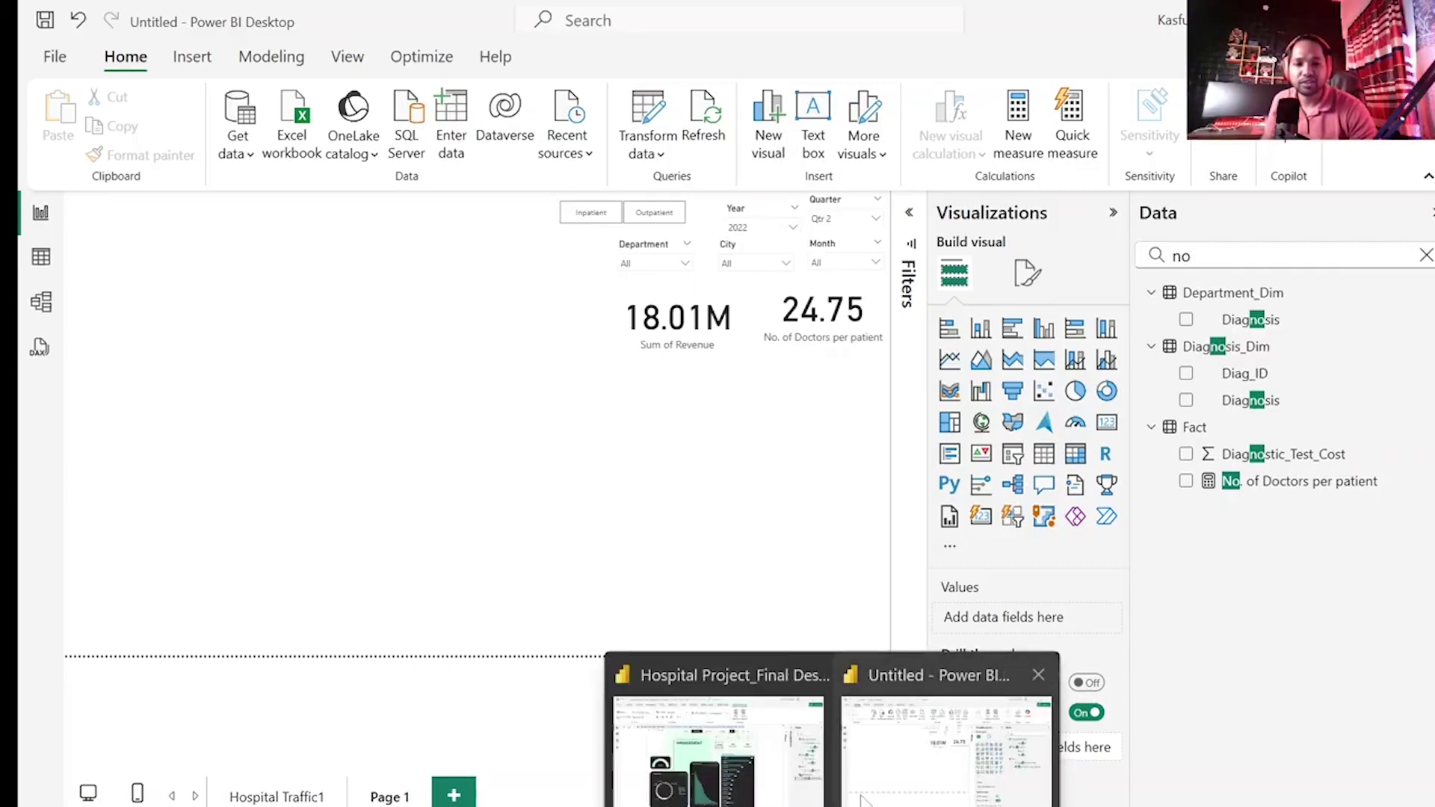
- Switch to the Hospital Project_Final Designed report and copy the Average Revenue per Patient measure formula from the Hospital Traffic Management - 2 page
click(717, 747)
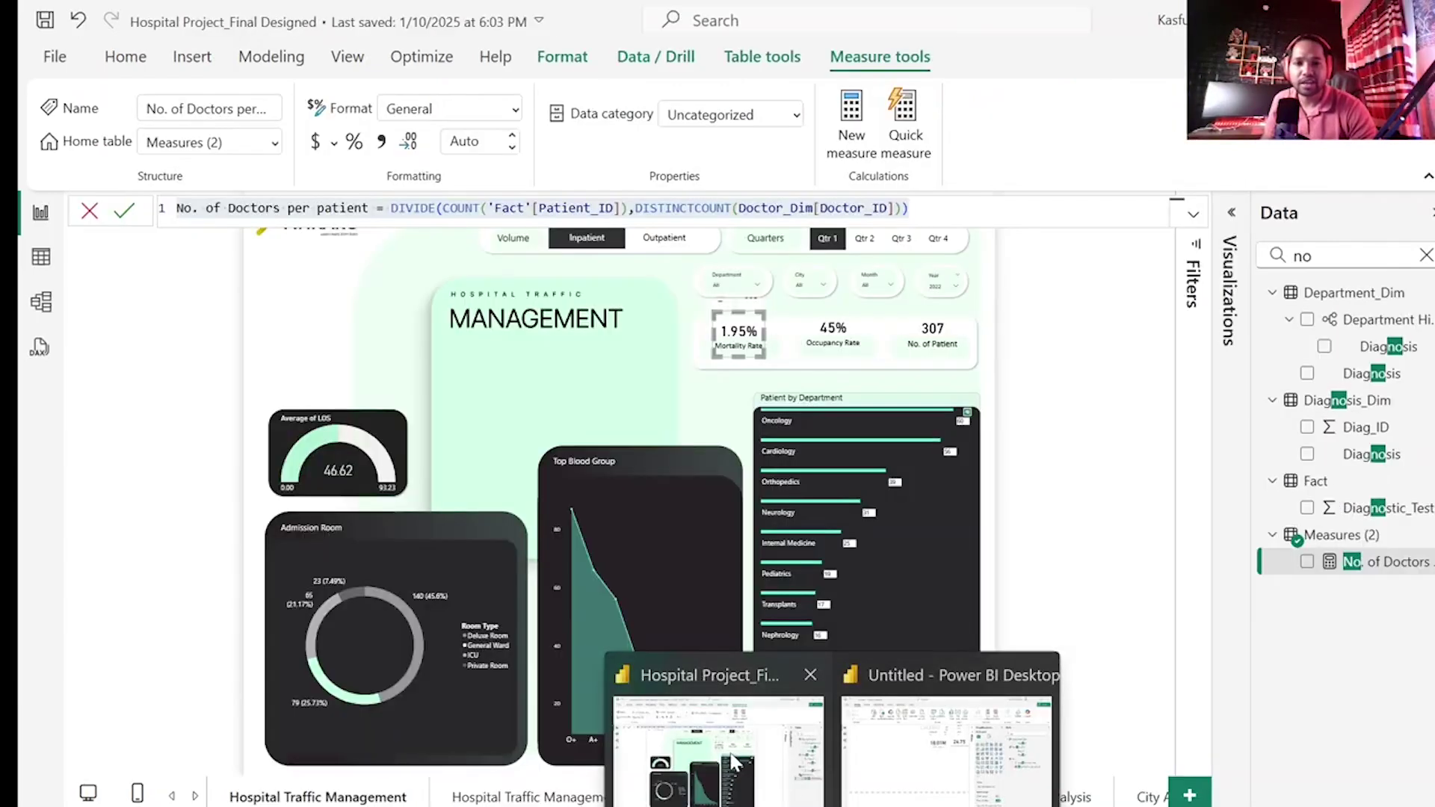
click(90, 213)
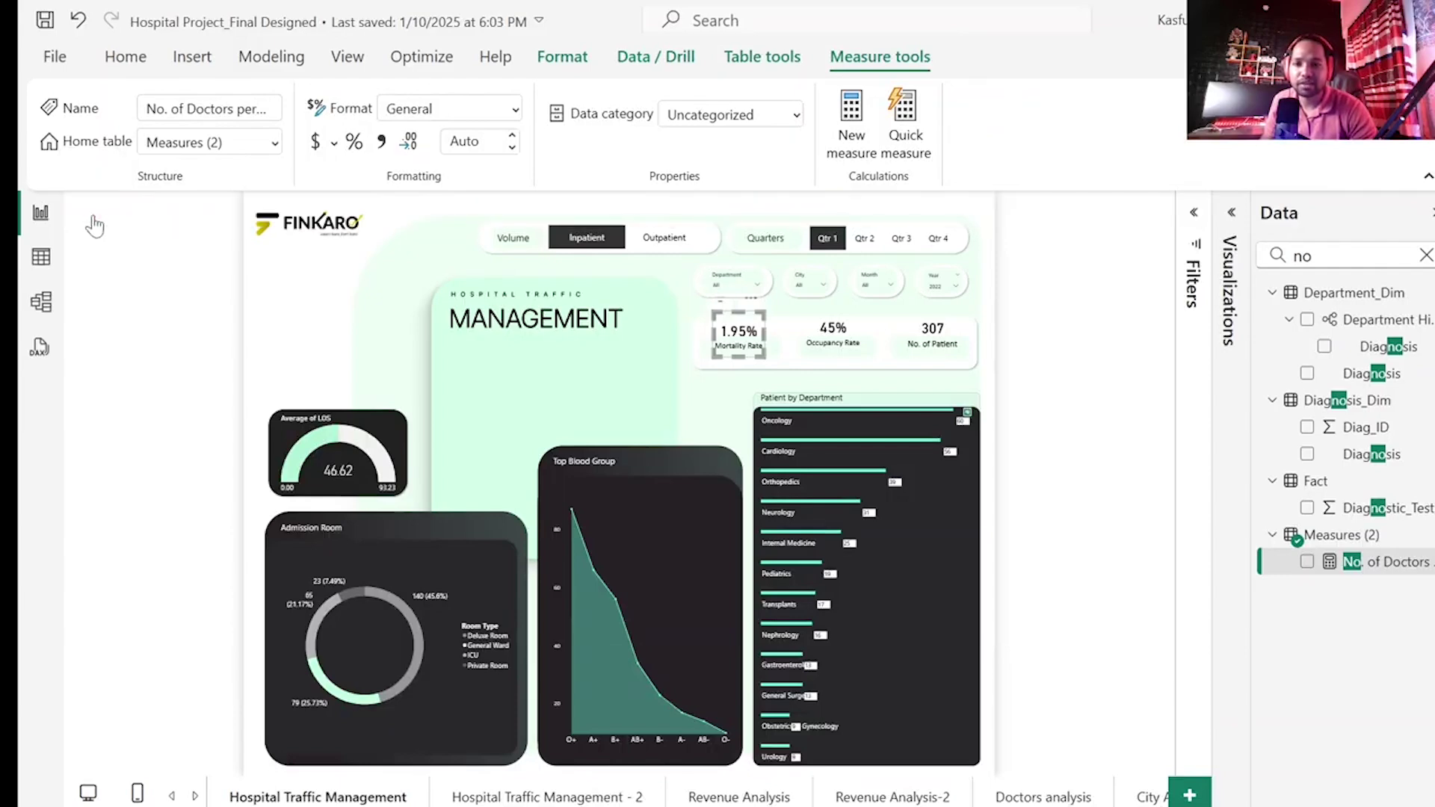
click(521, 799)
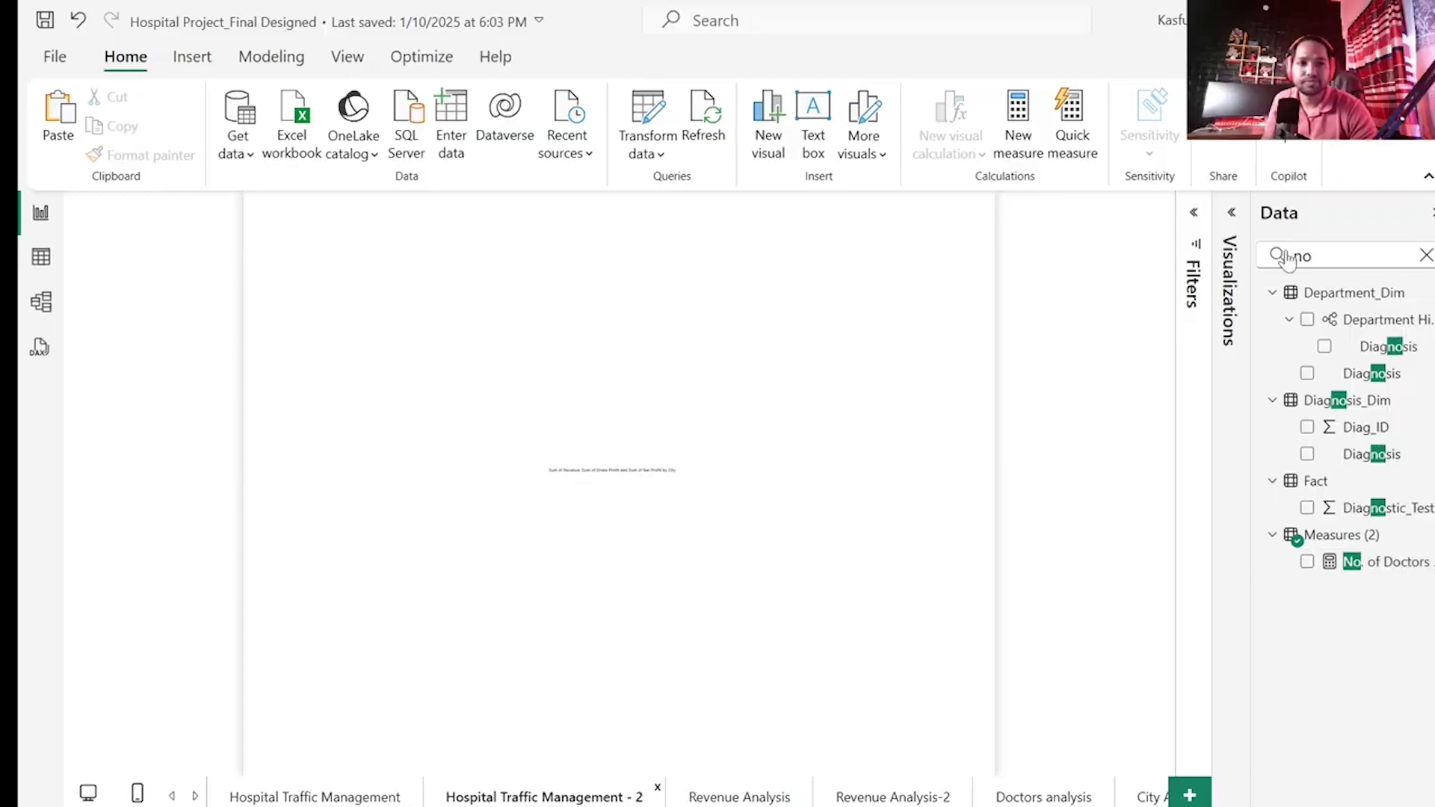
click(1425, 256)
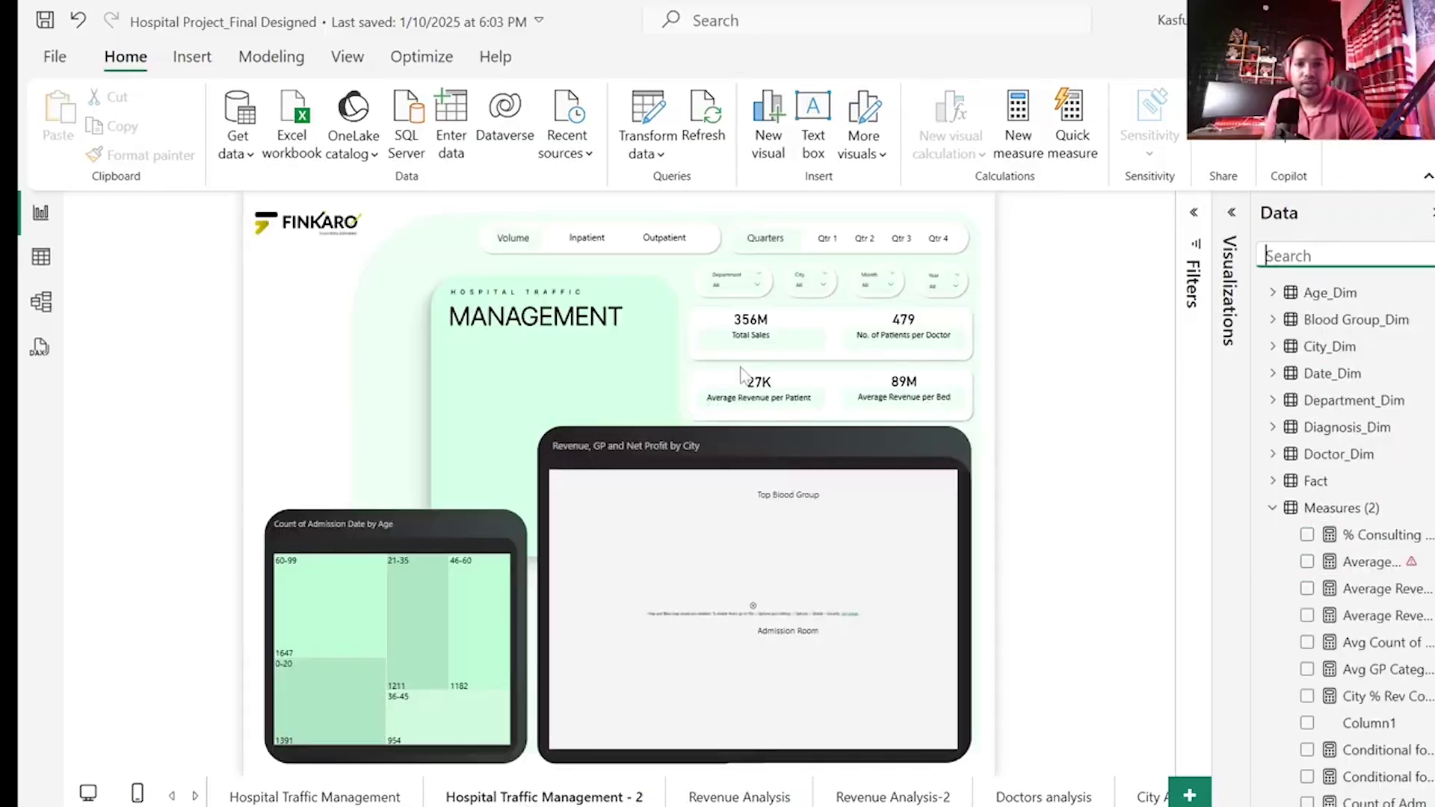
click(736, 397)
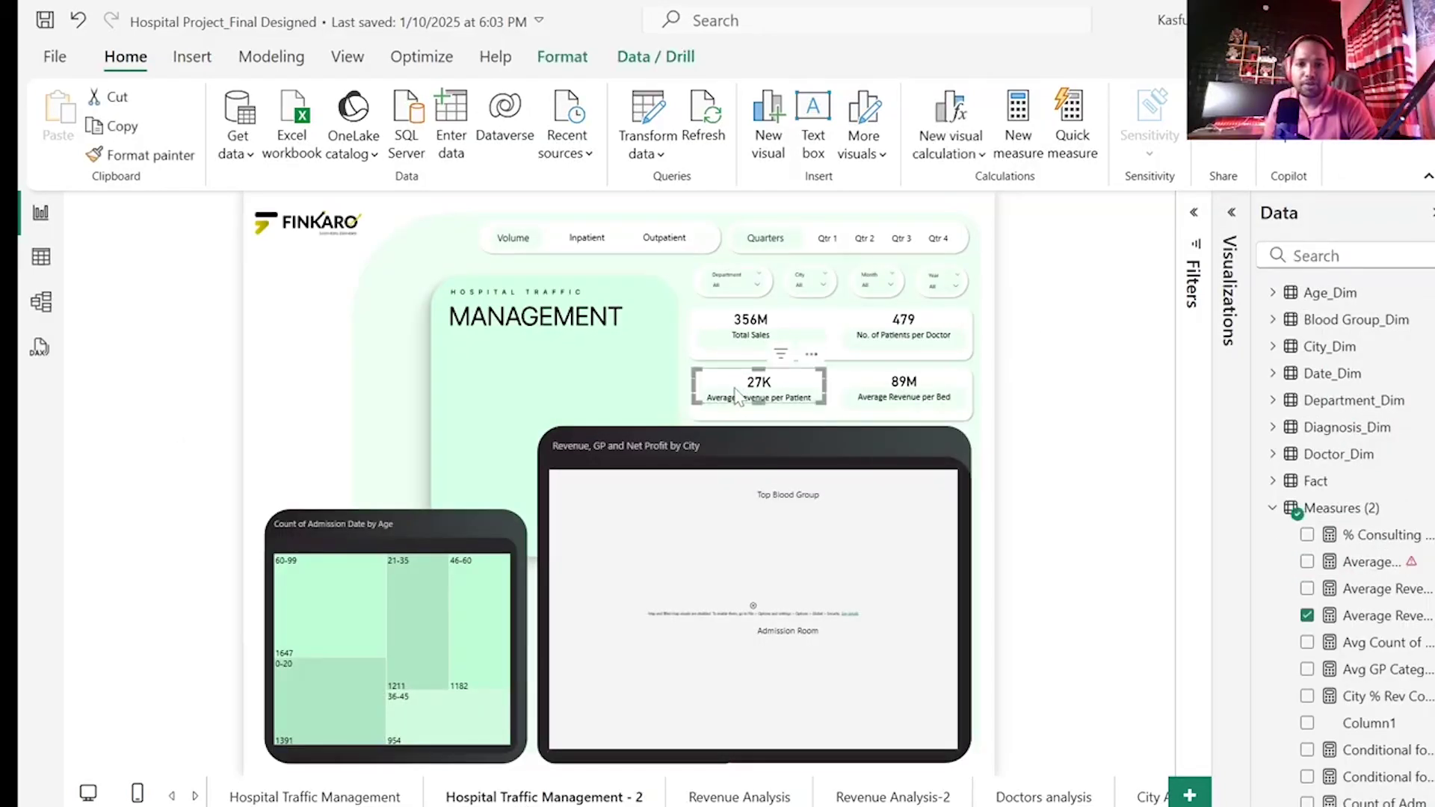
click(1368, 616)
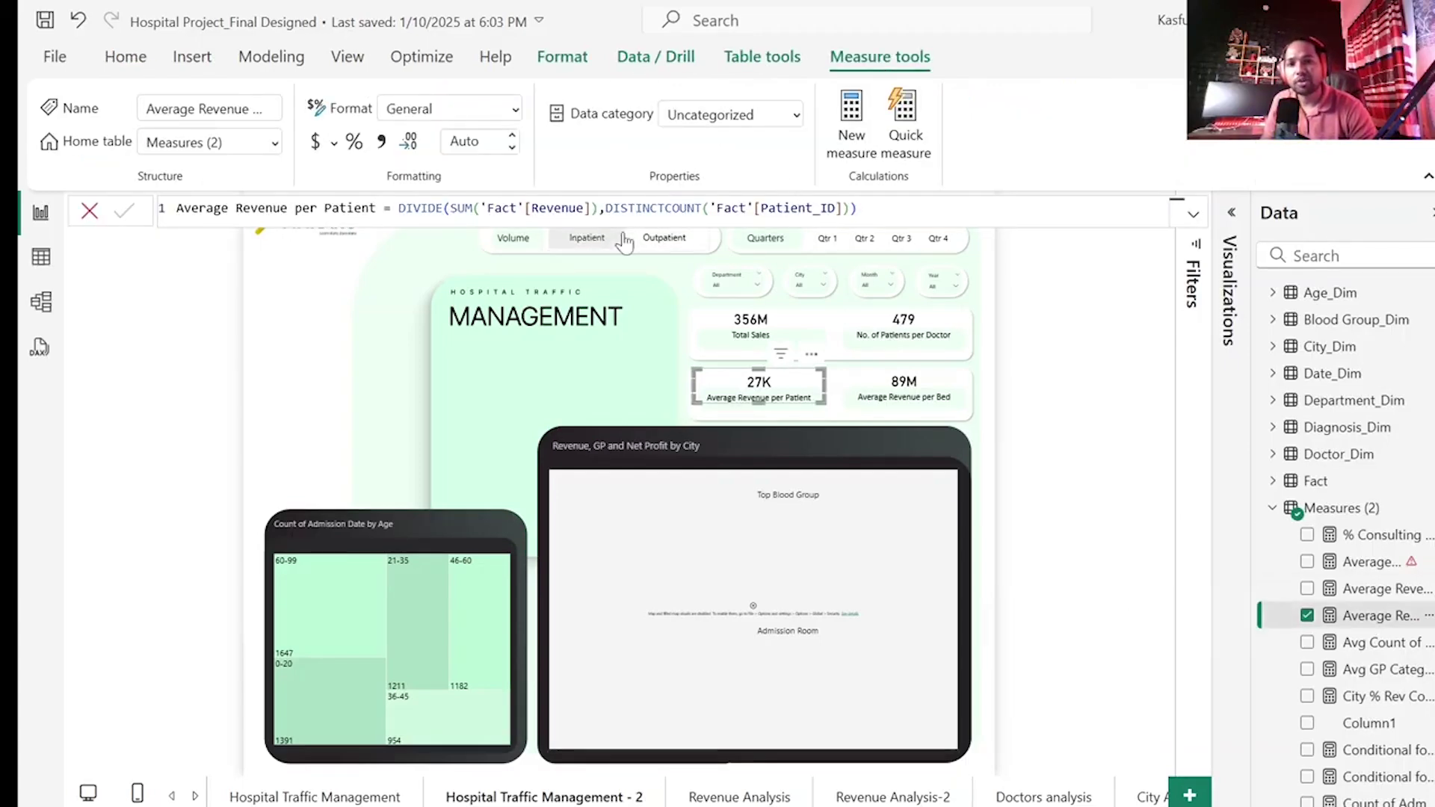
click(858, 207)
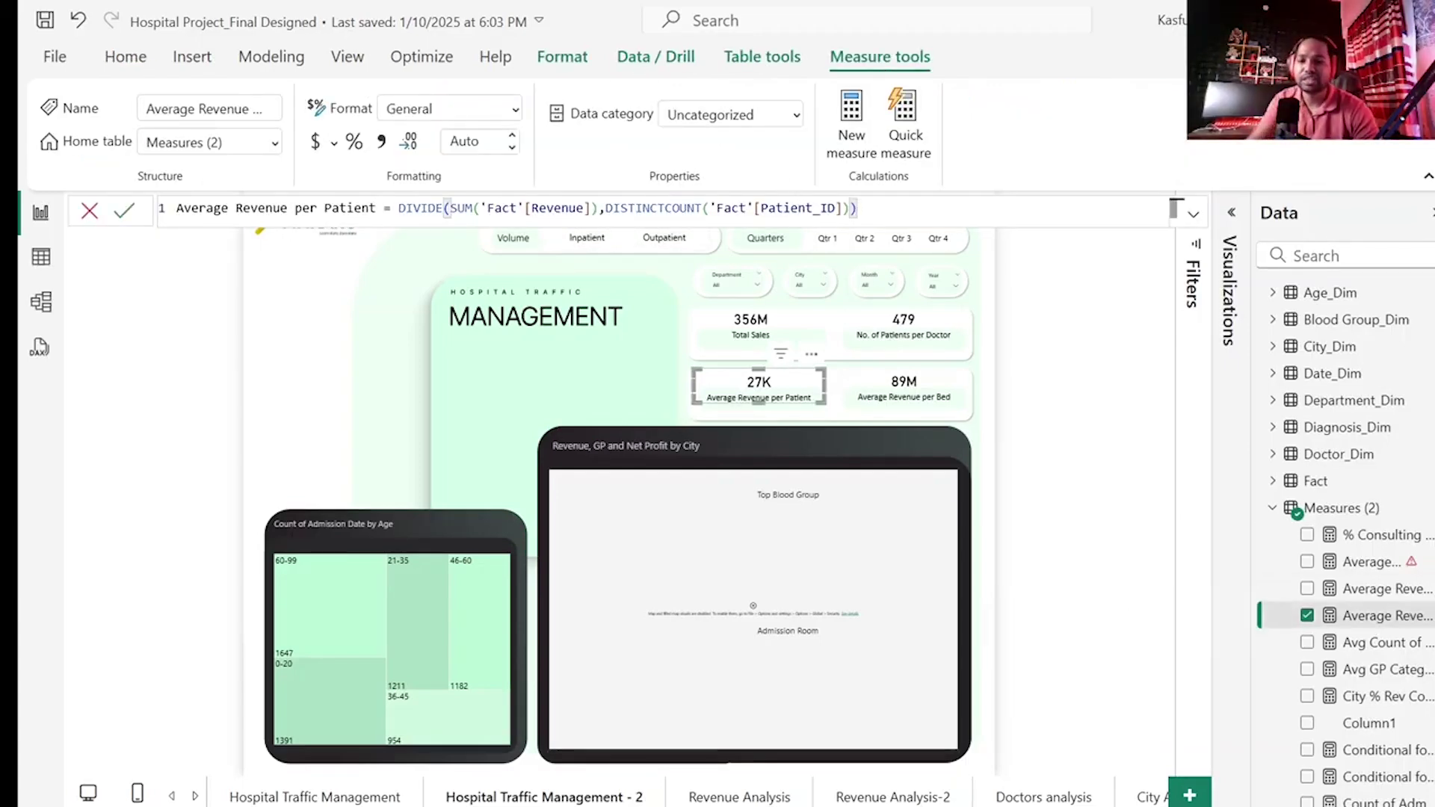
key(ctrl+a)
key(ctrl+c)
- In the Untitled report's Fact table, start a new measure with the copied Average Revenue per Patient formula
key(alt+Tab)
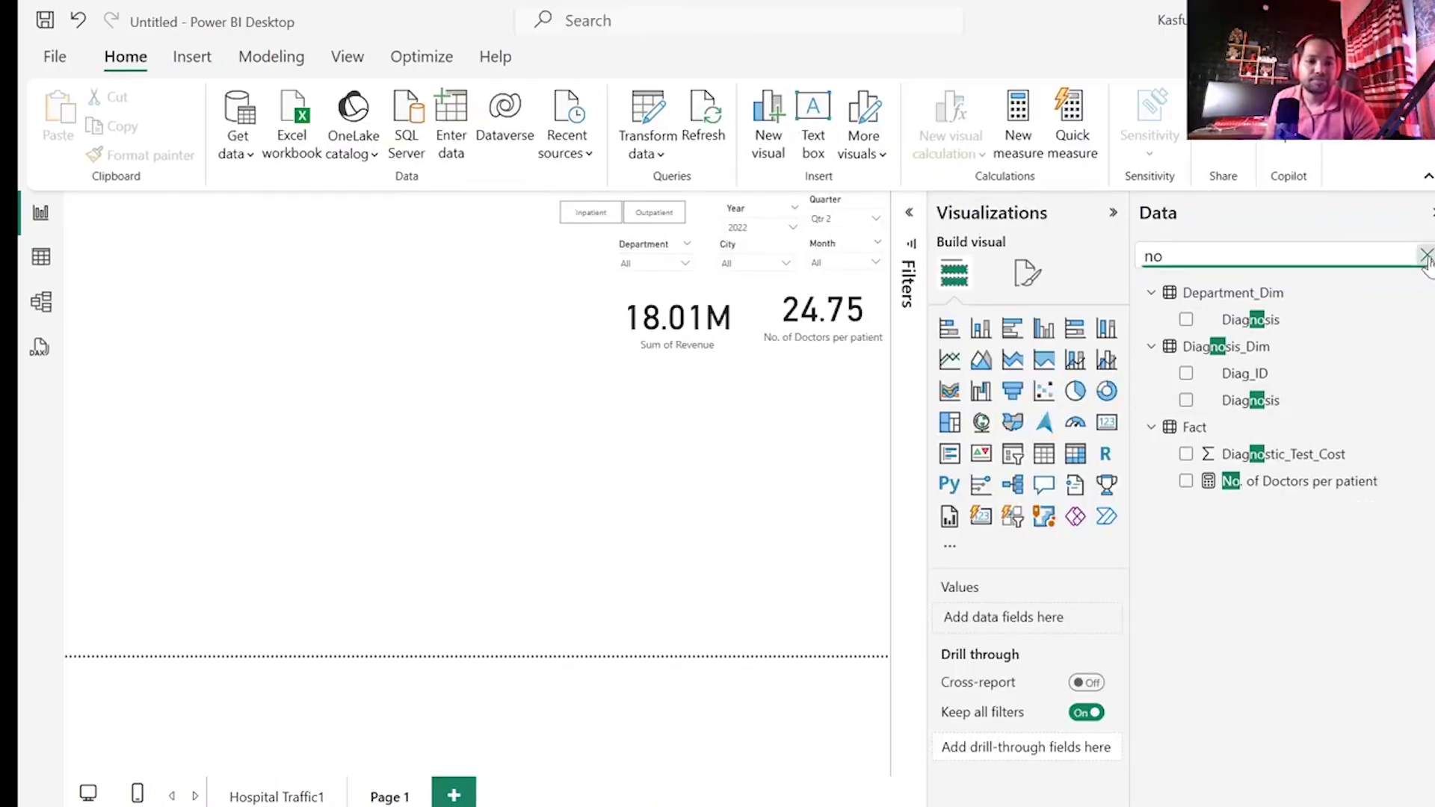
click(1425, 257)
right_click(1170, 486)
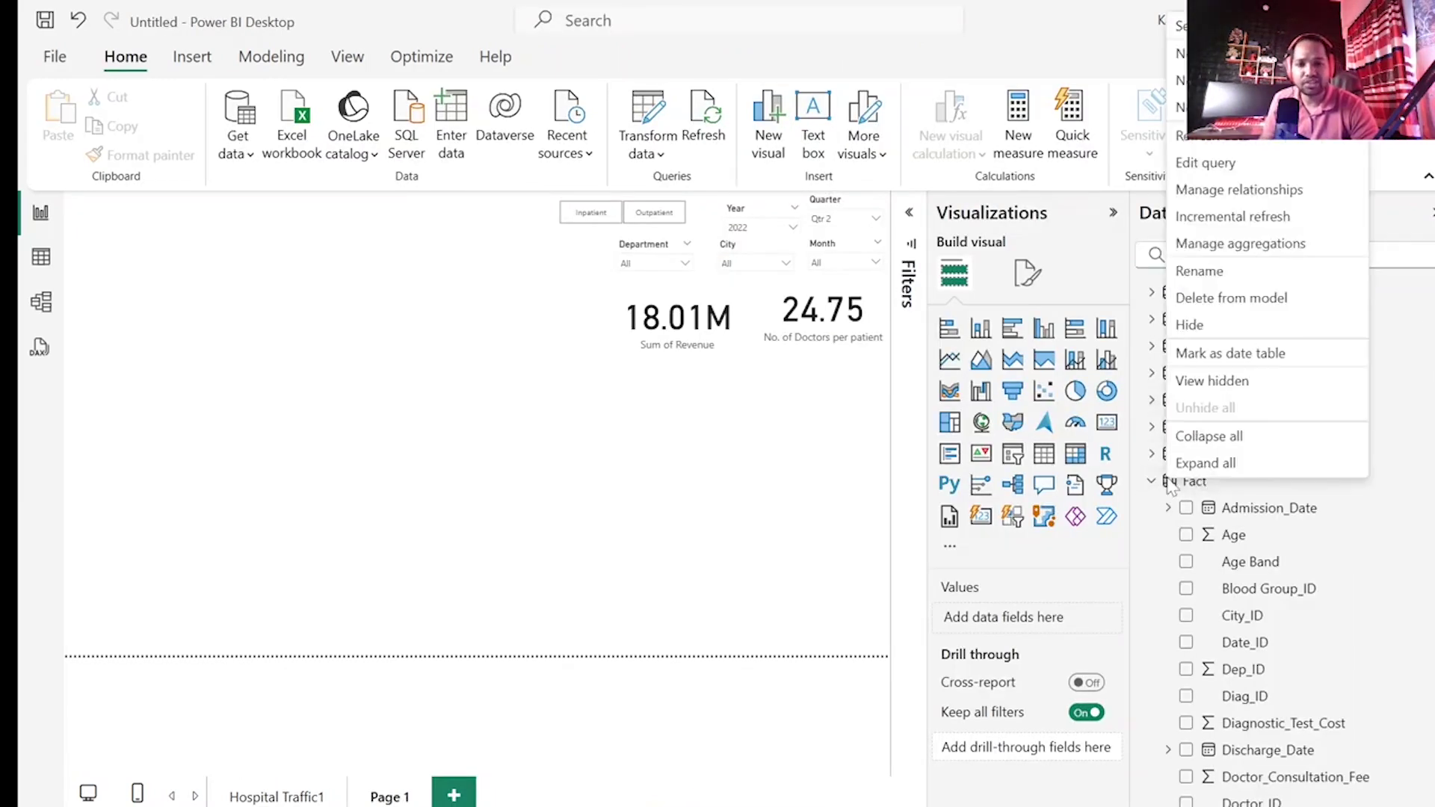
key(Escape)
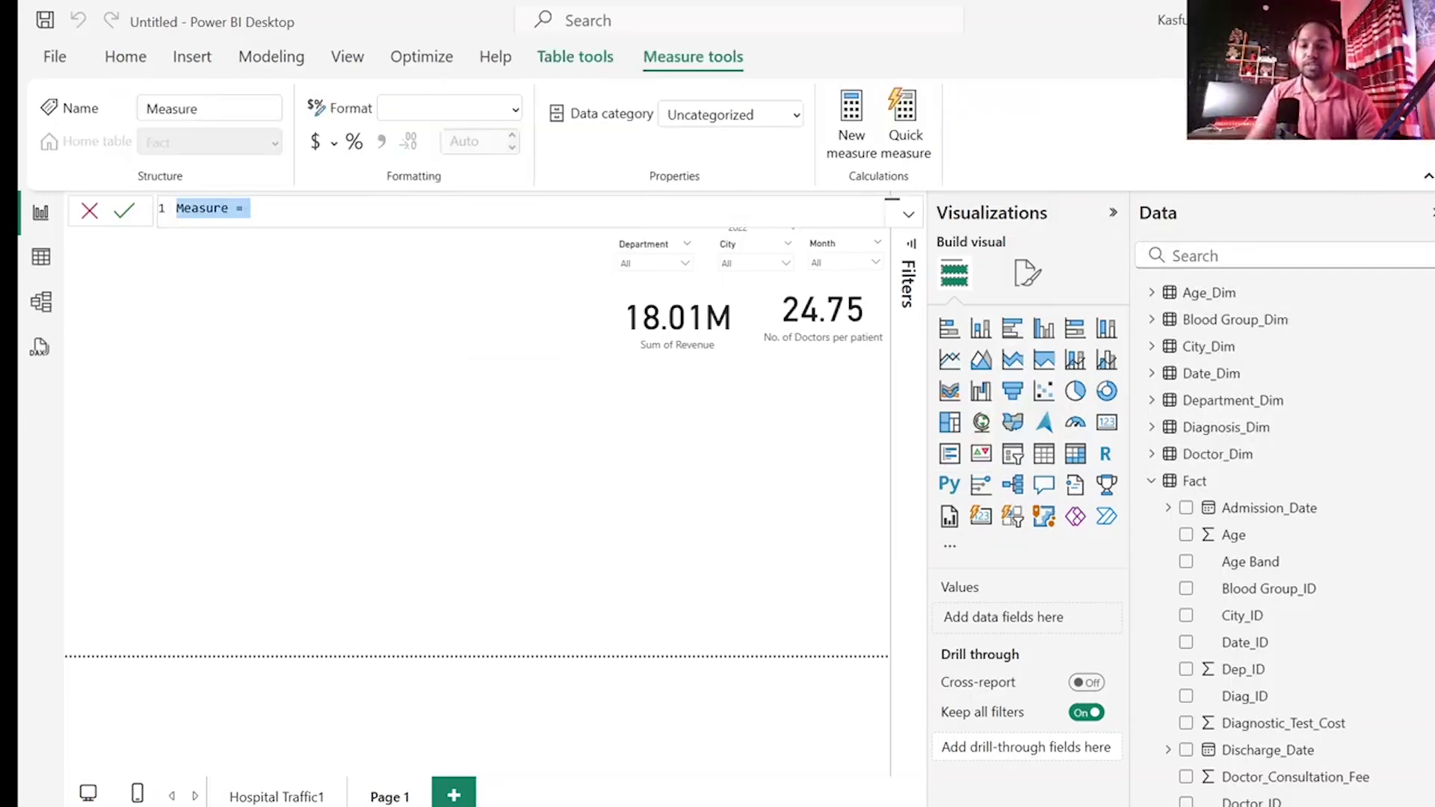
key(ctrl+v)
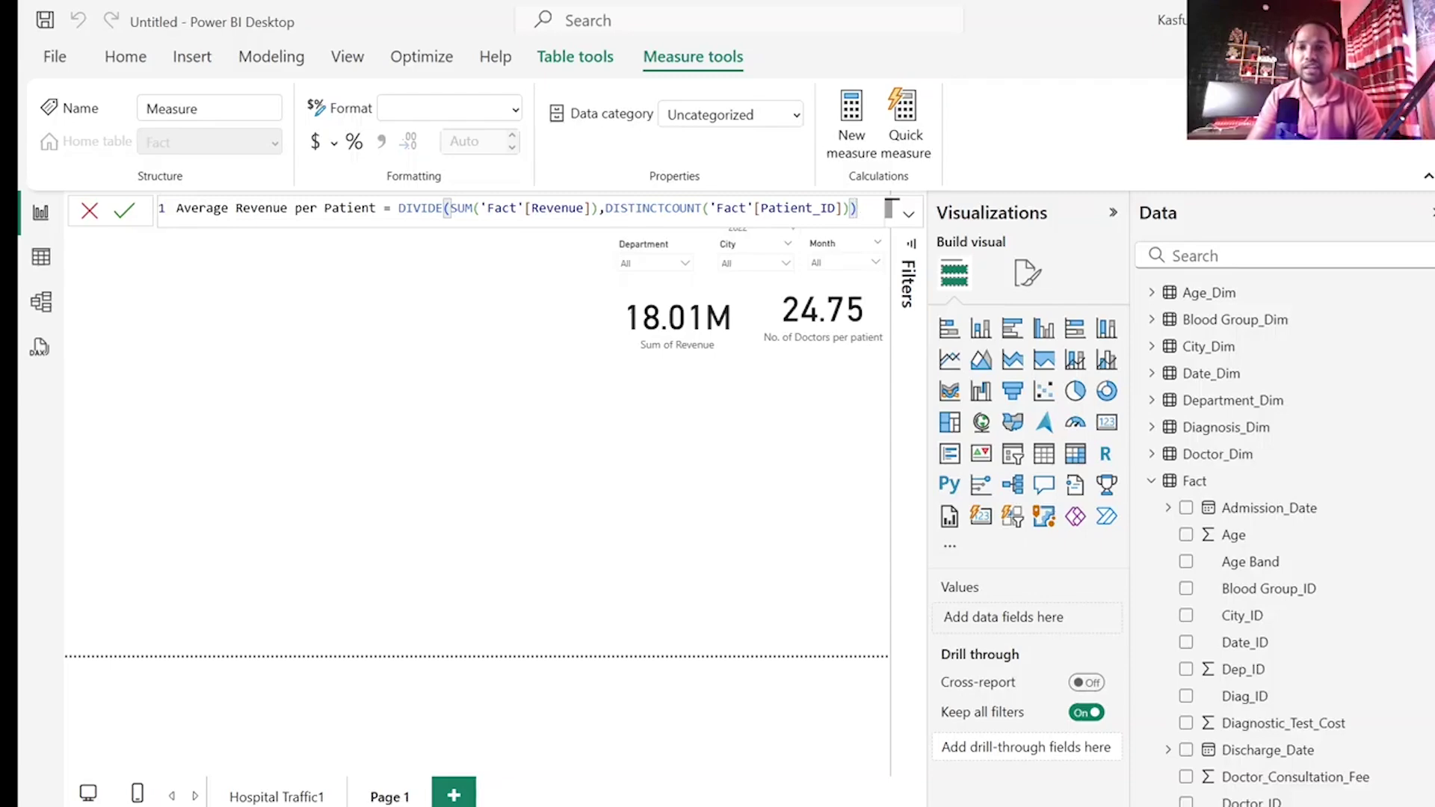
- Replace the DIVIDE expression in the Average Revenue per Patient formula with CALCULATE(SUM('Fact'[Revenue]))
drag(890, 208, 406, 208)
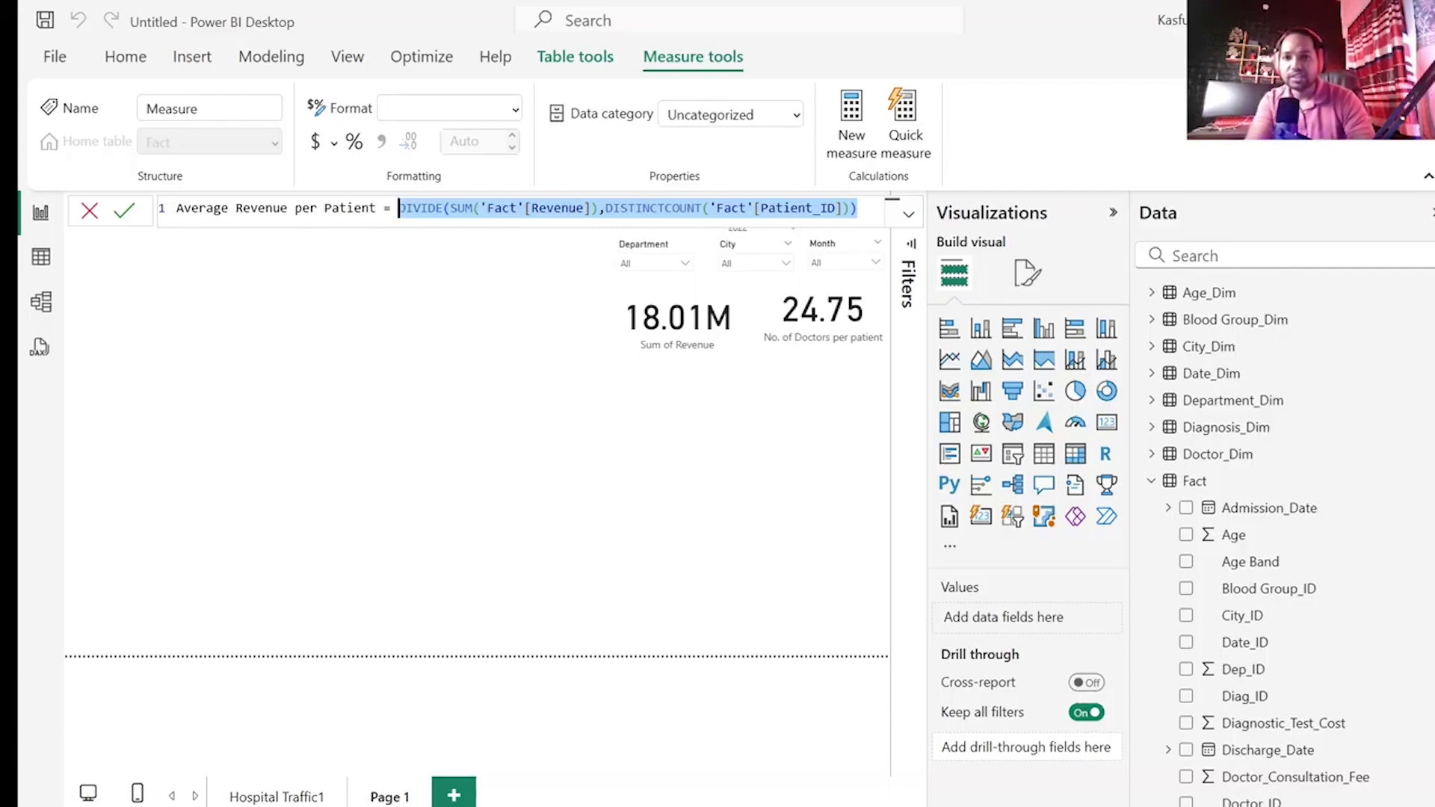
key(BackSpace)
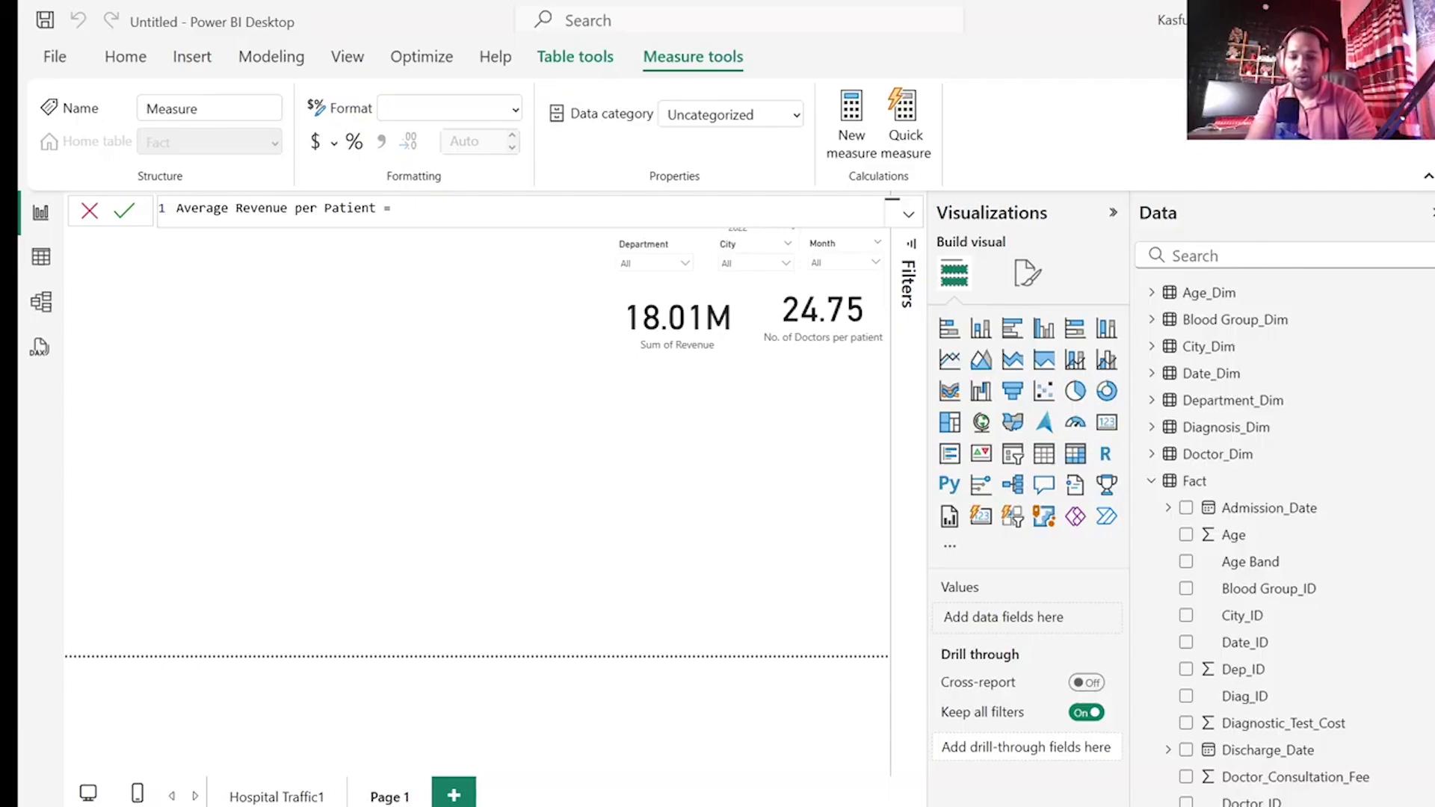
text(su)
key(BackSpace)
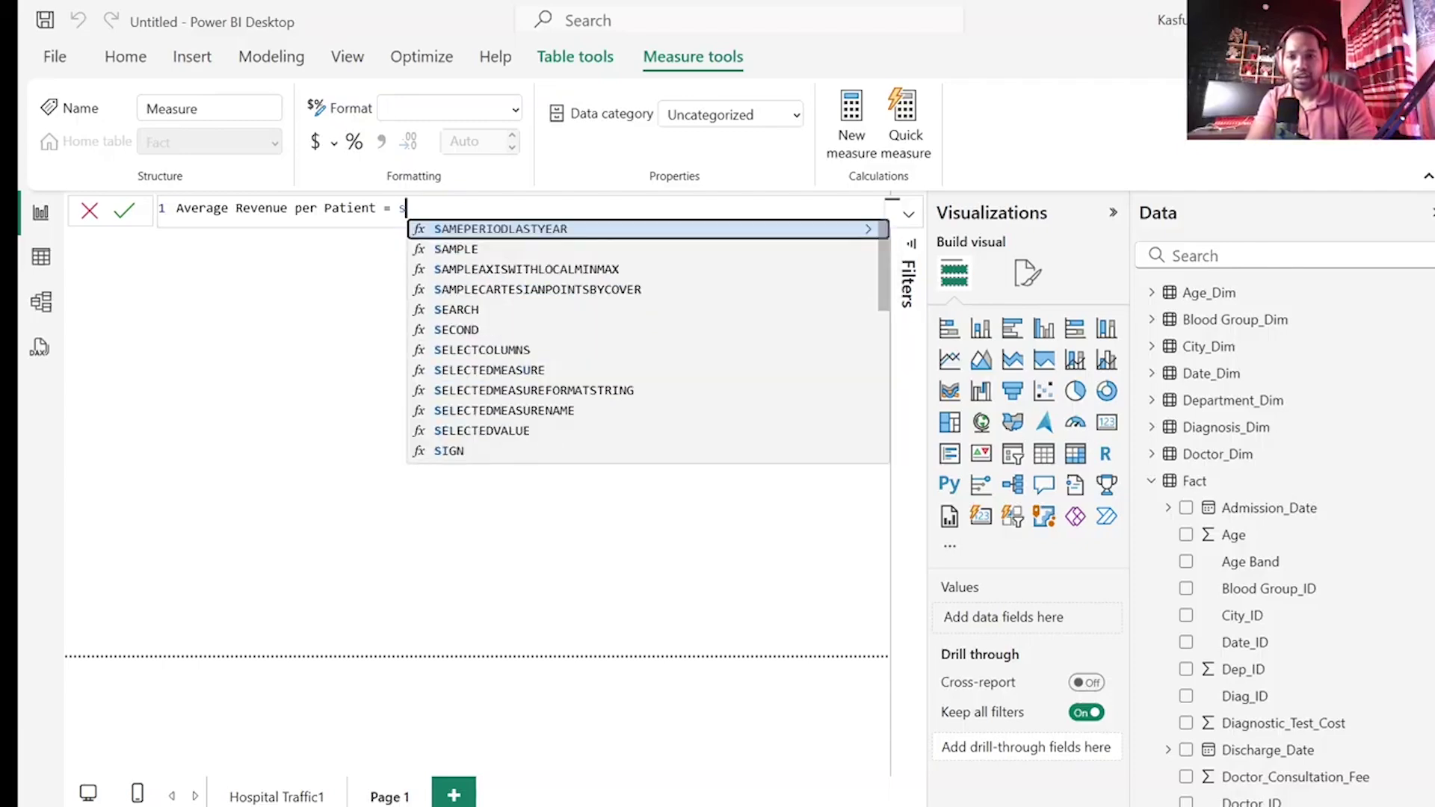
key(BackSpace)
text(c)
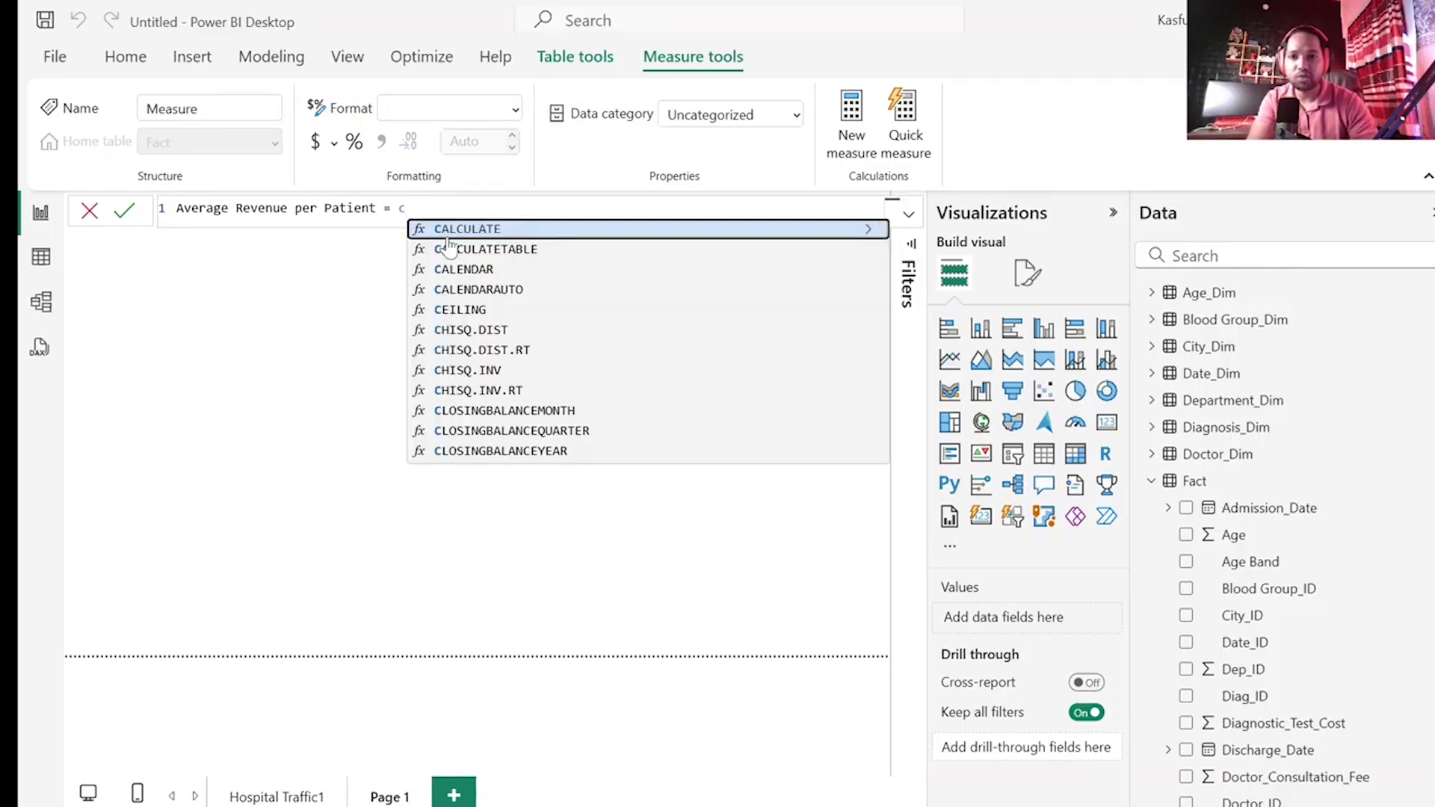
key(Tab)
text(sum)
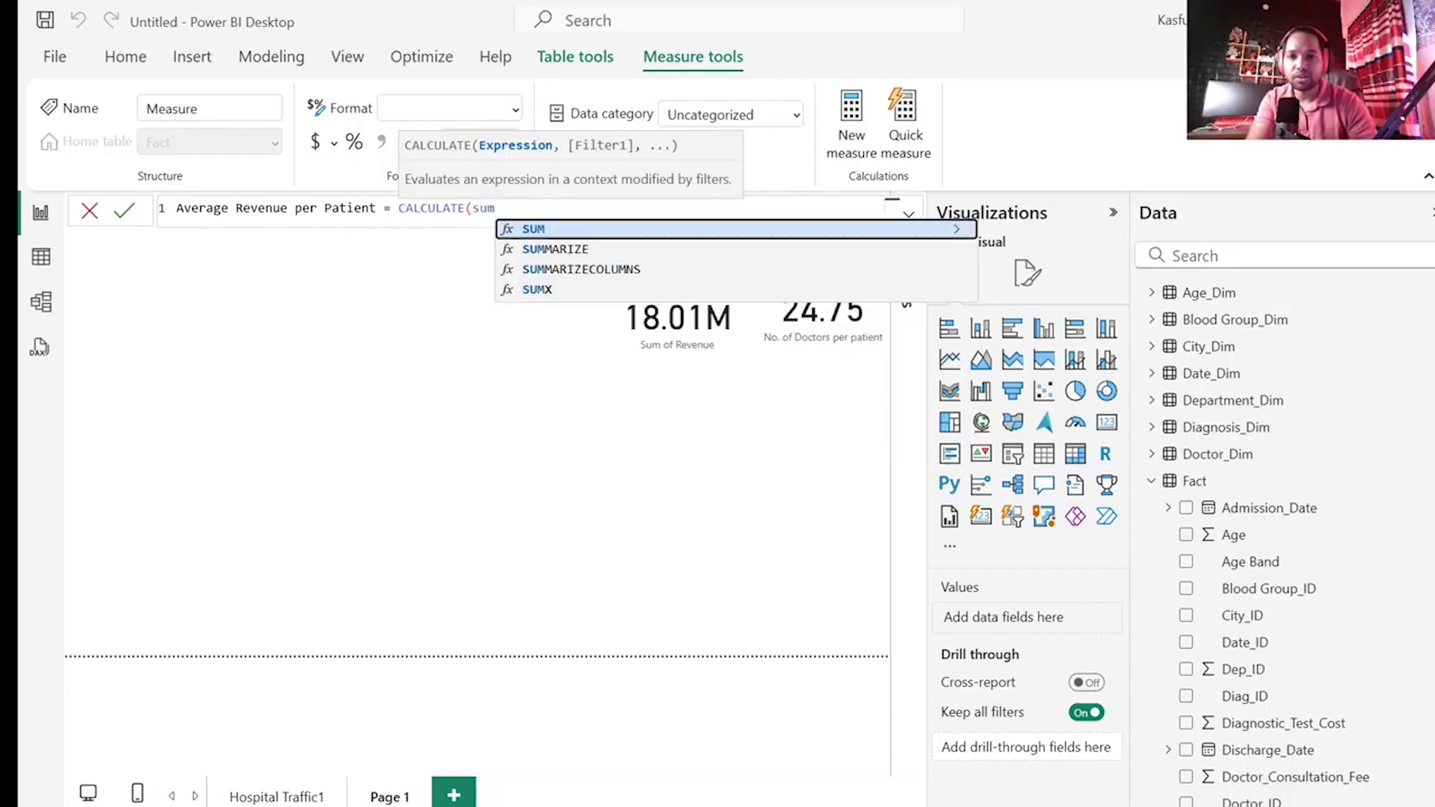
key(Tab)
text(re)
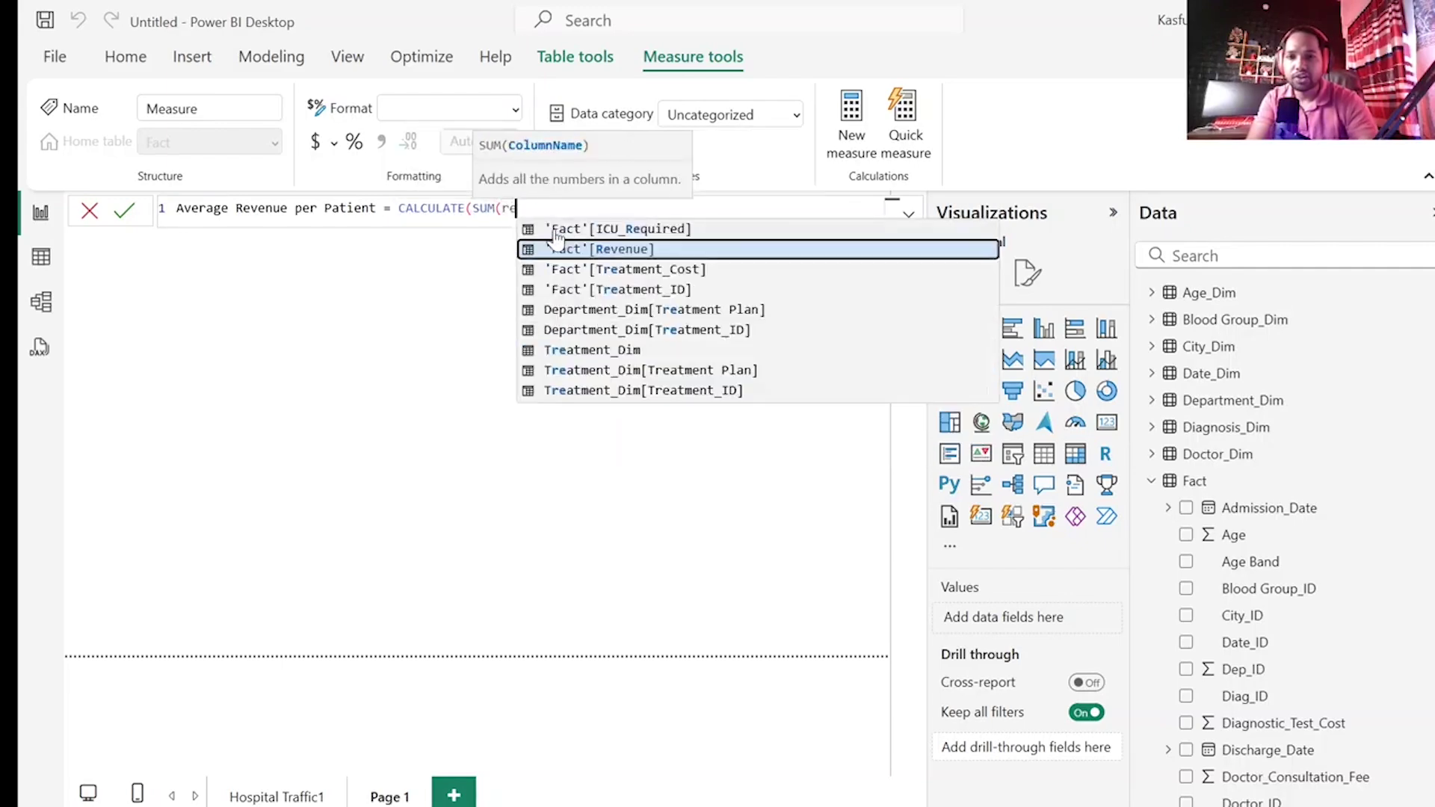
click(621, 254)
text())
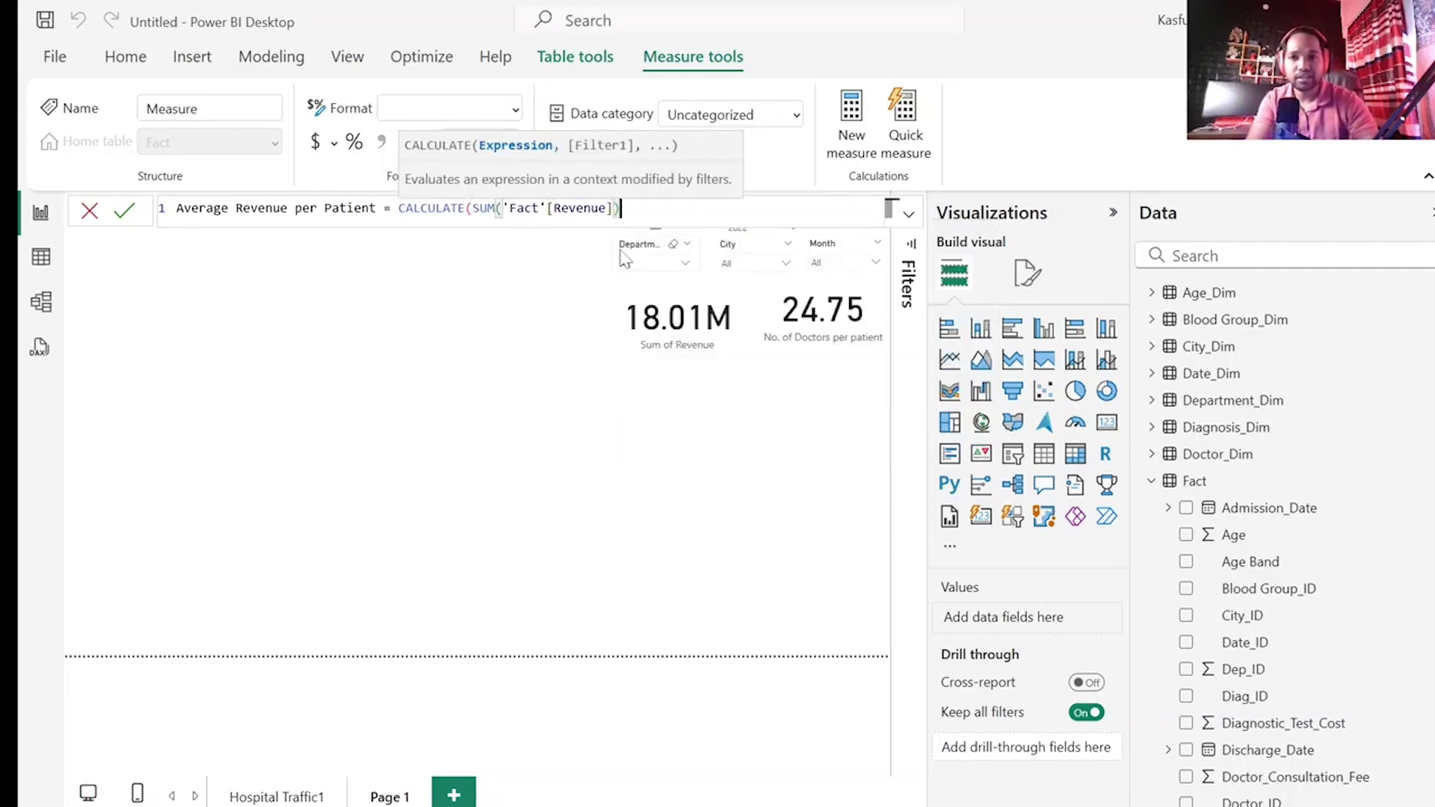
text())
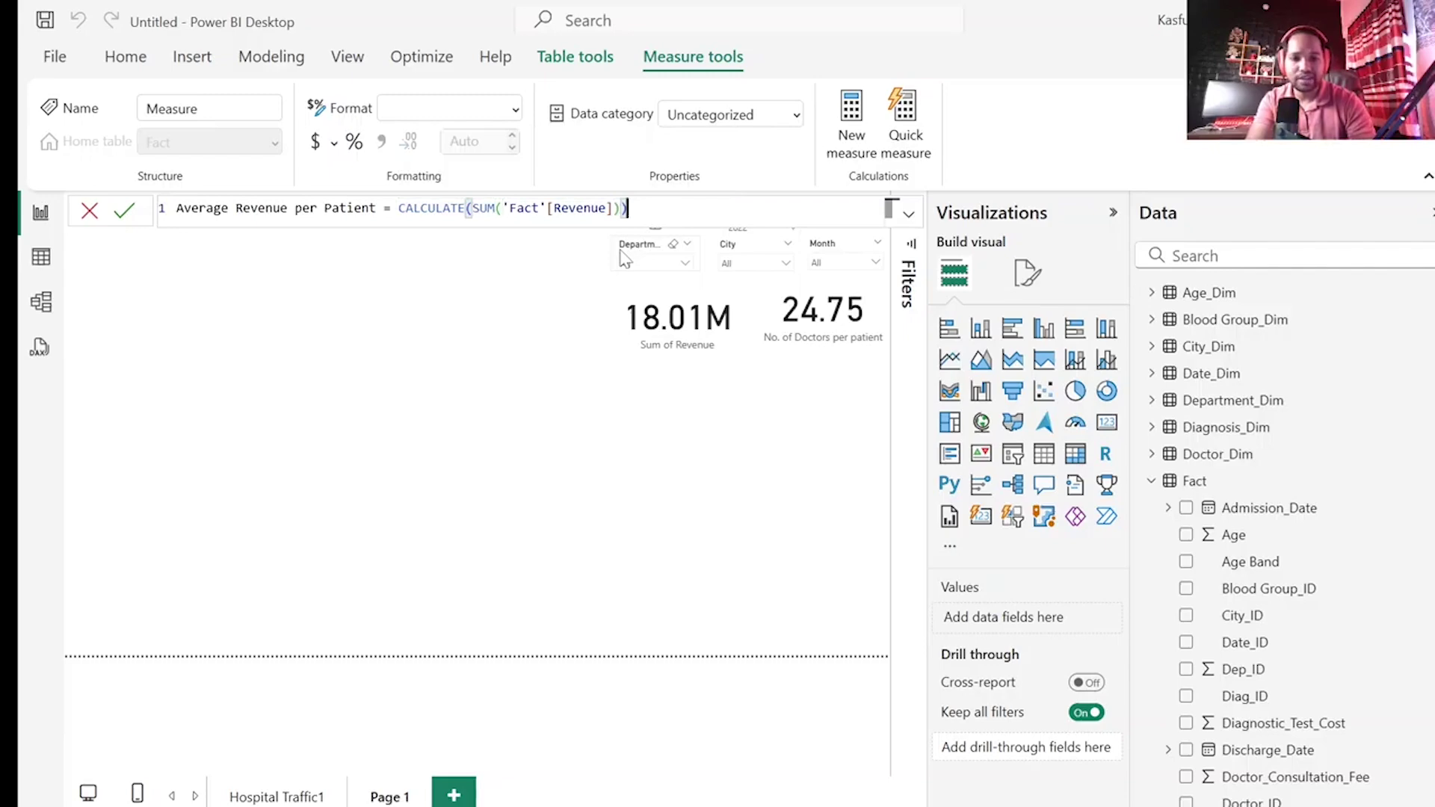
- Complete the Average Revenue per Patient formula by dividing by DISTINCTCOUNT('Fact'[Patient_ID]), and commit the measure
text(/dis)
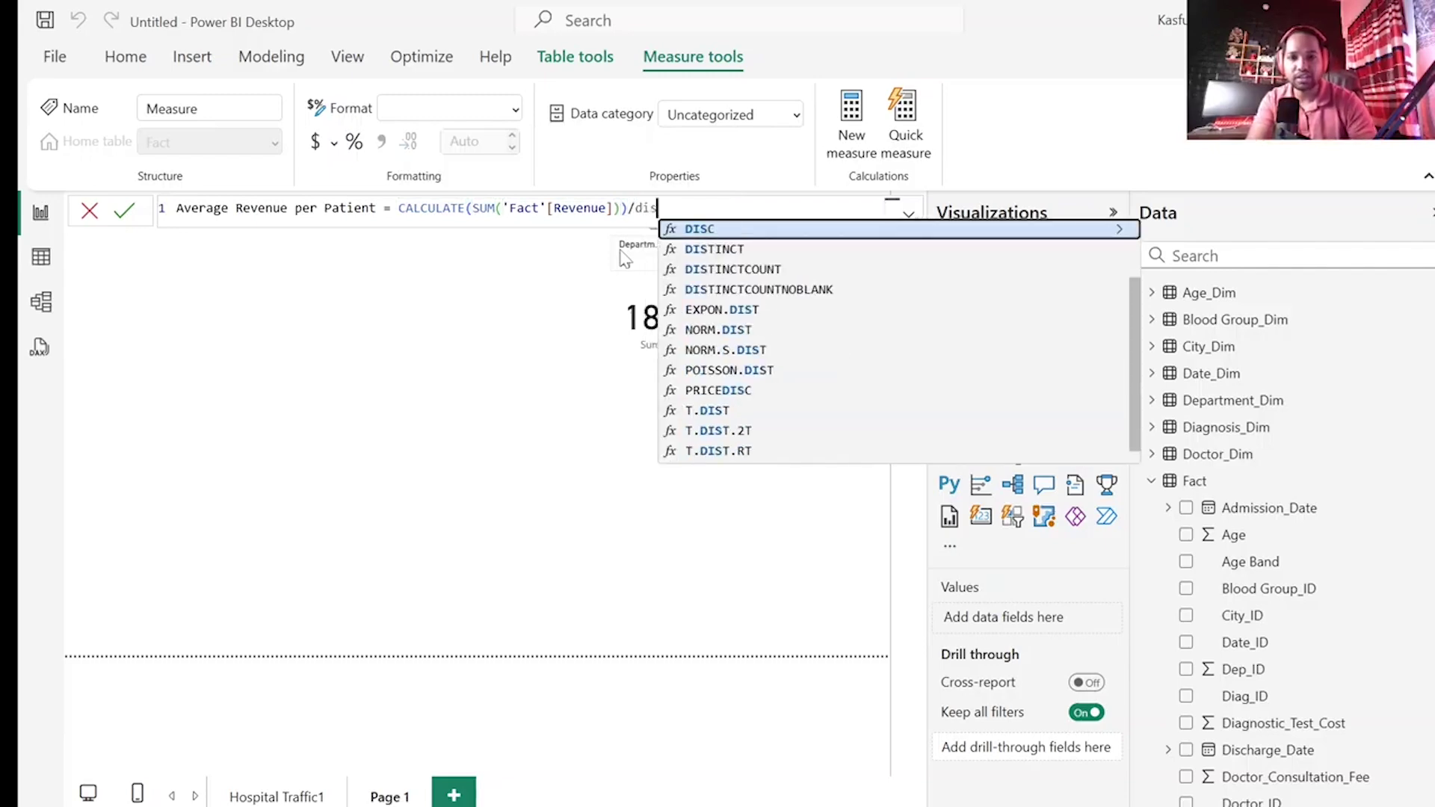
click(713, 271)
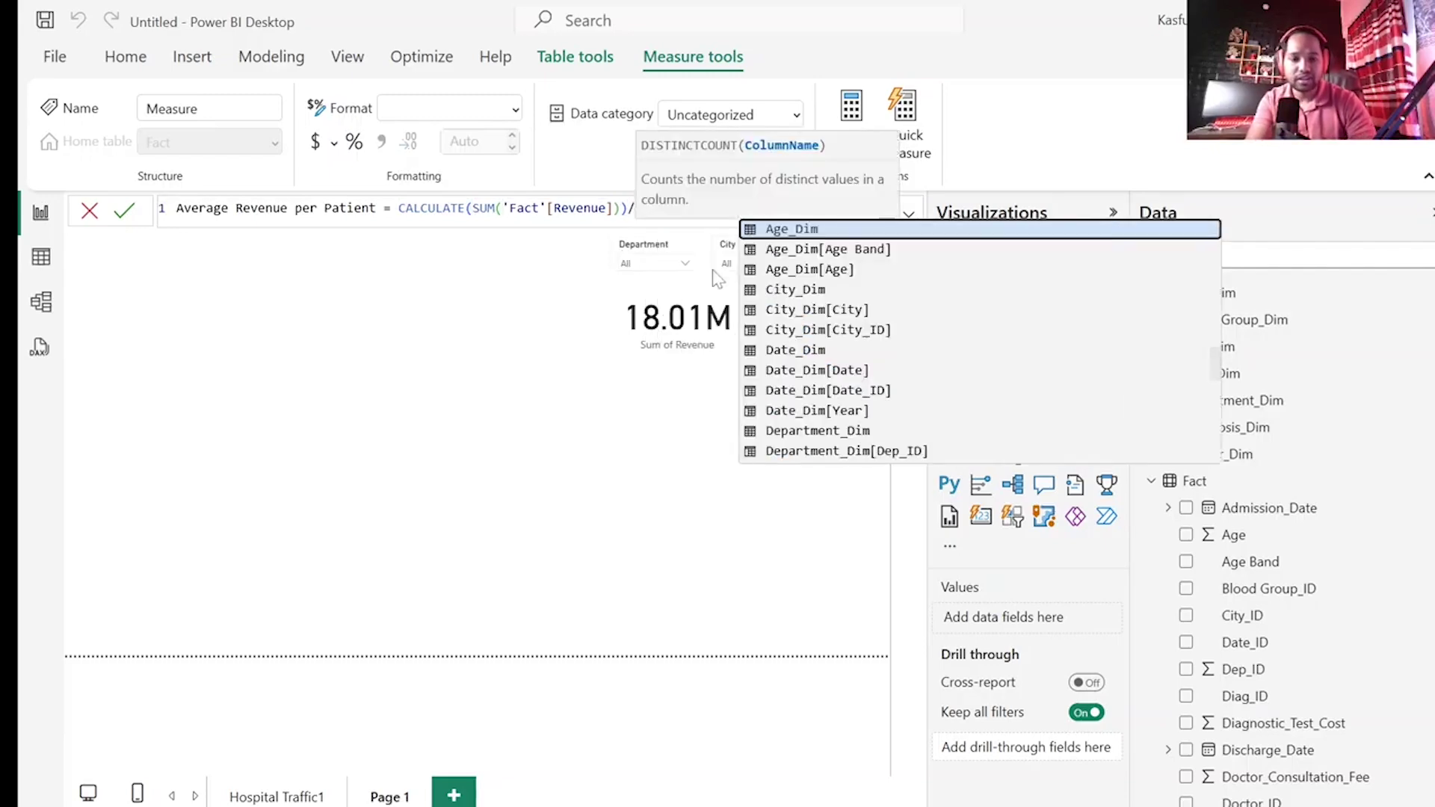
text(per Pa)
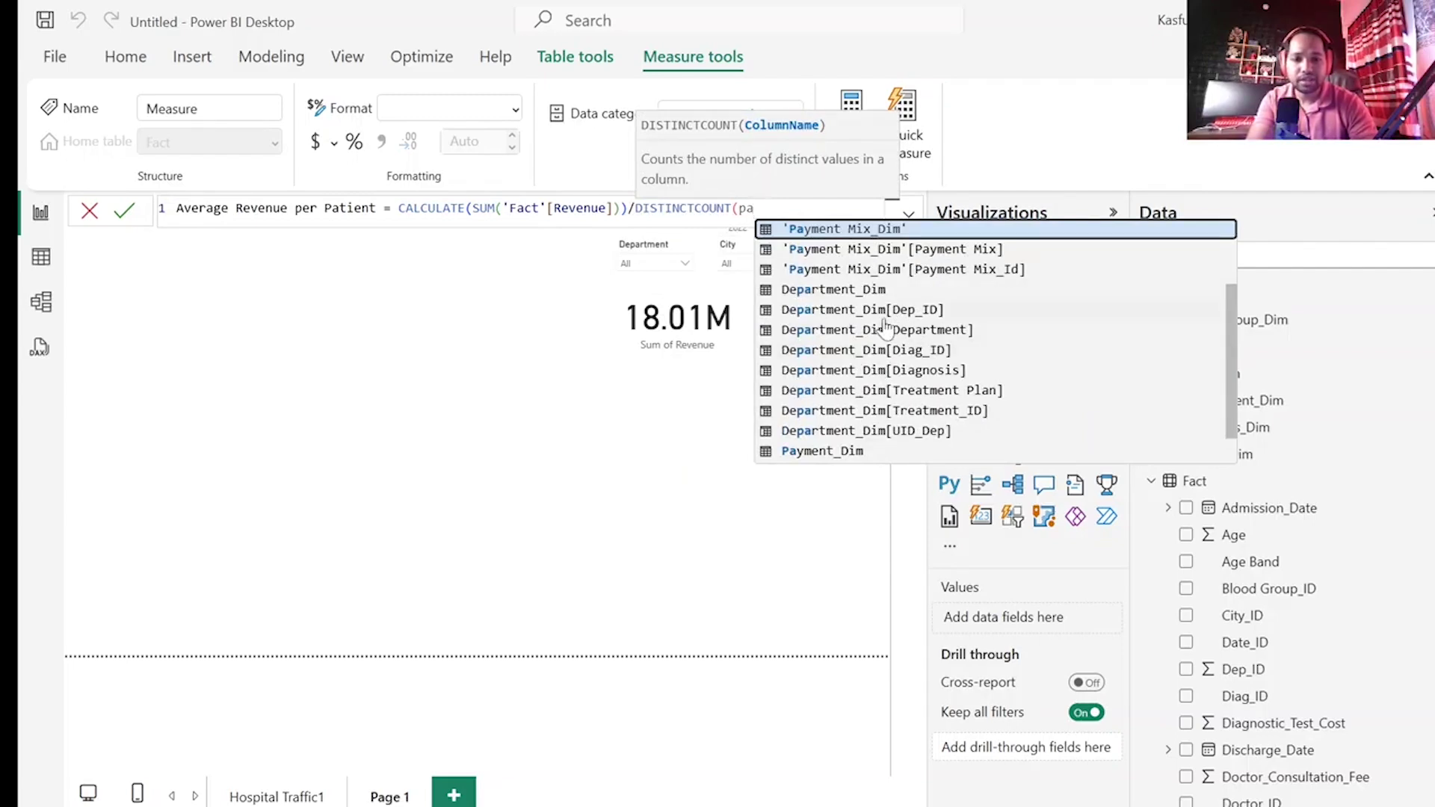
text(ti)
click(852, 230)
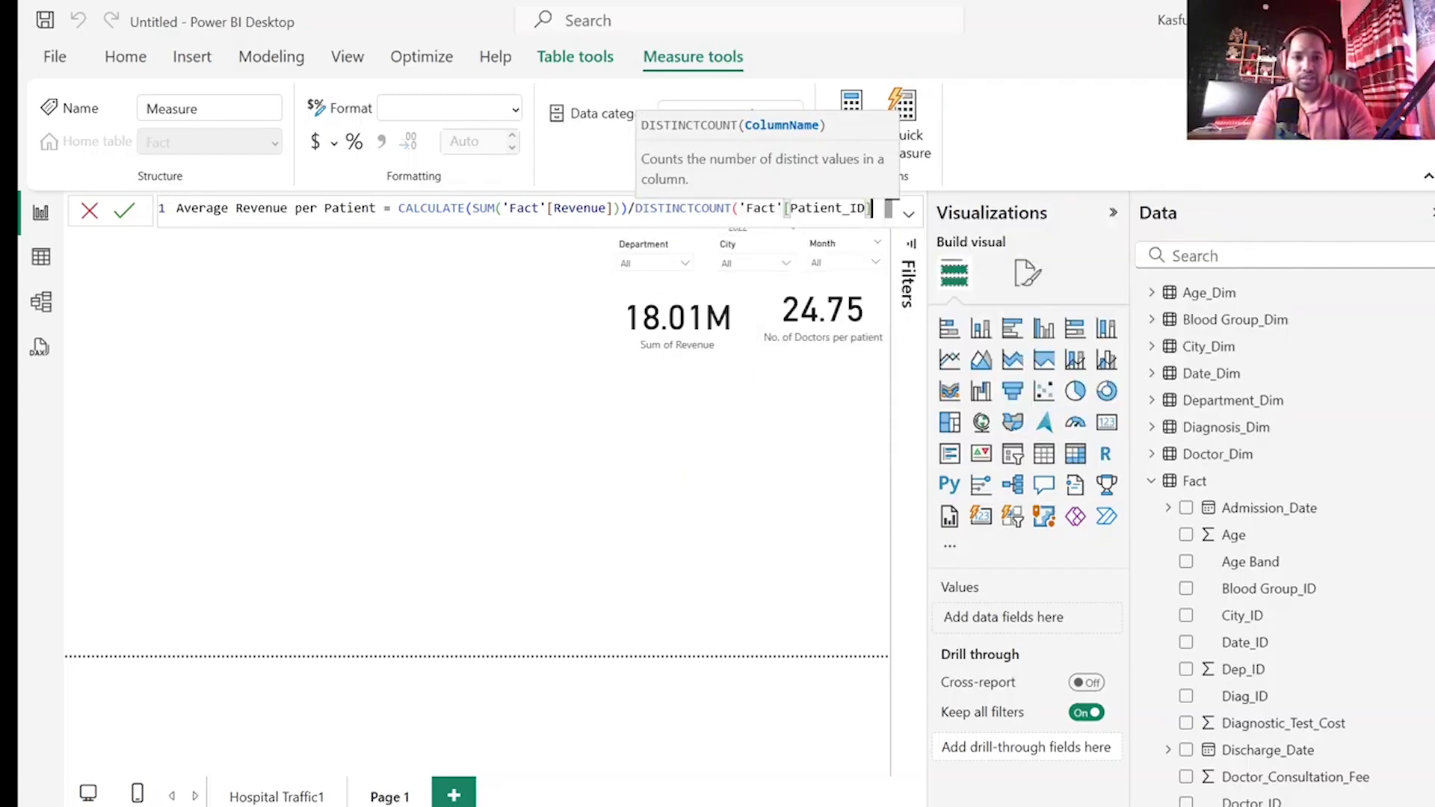
text())
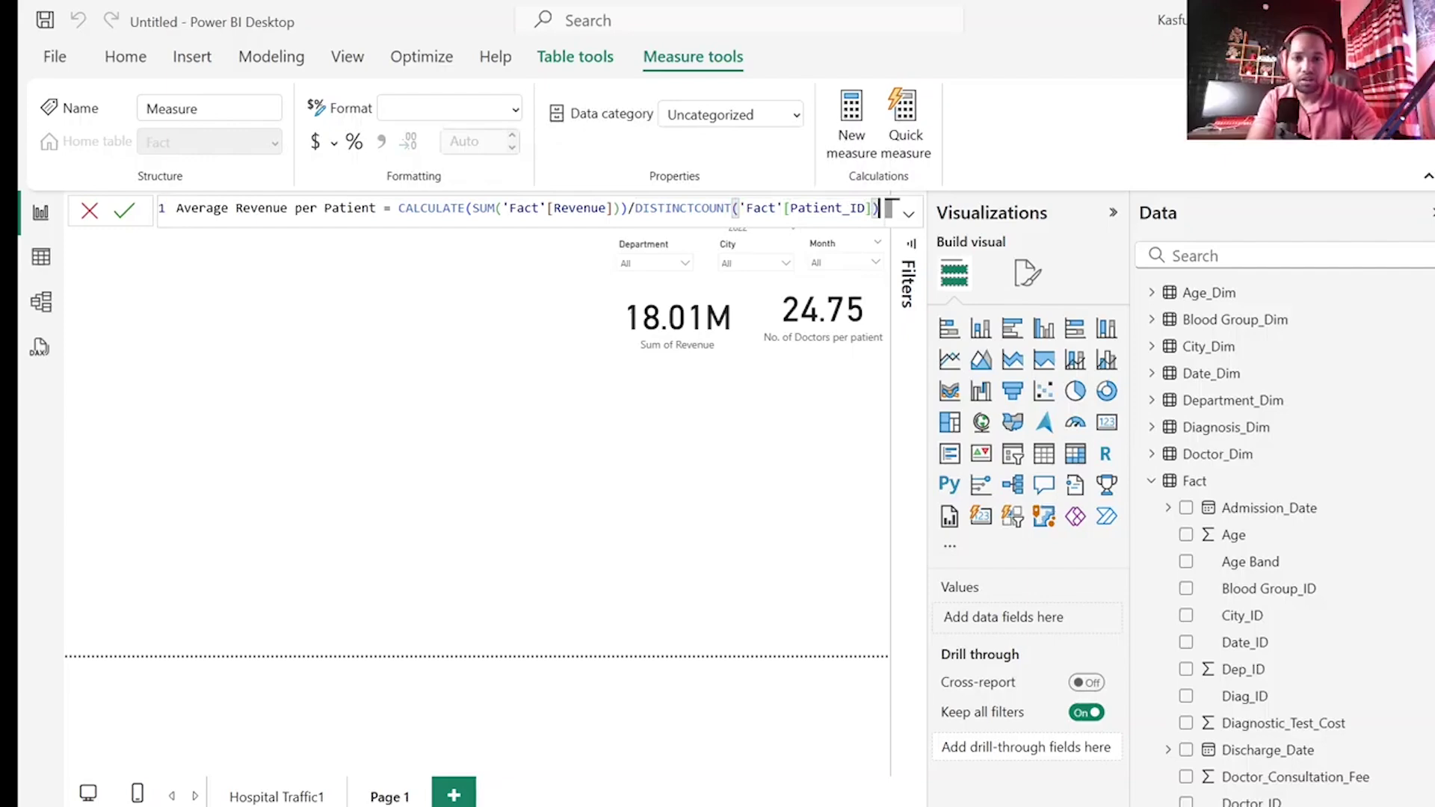
key(Return)
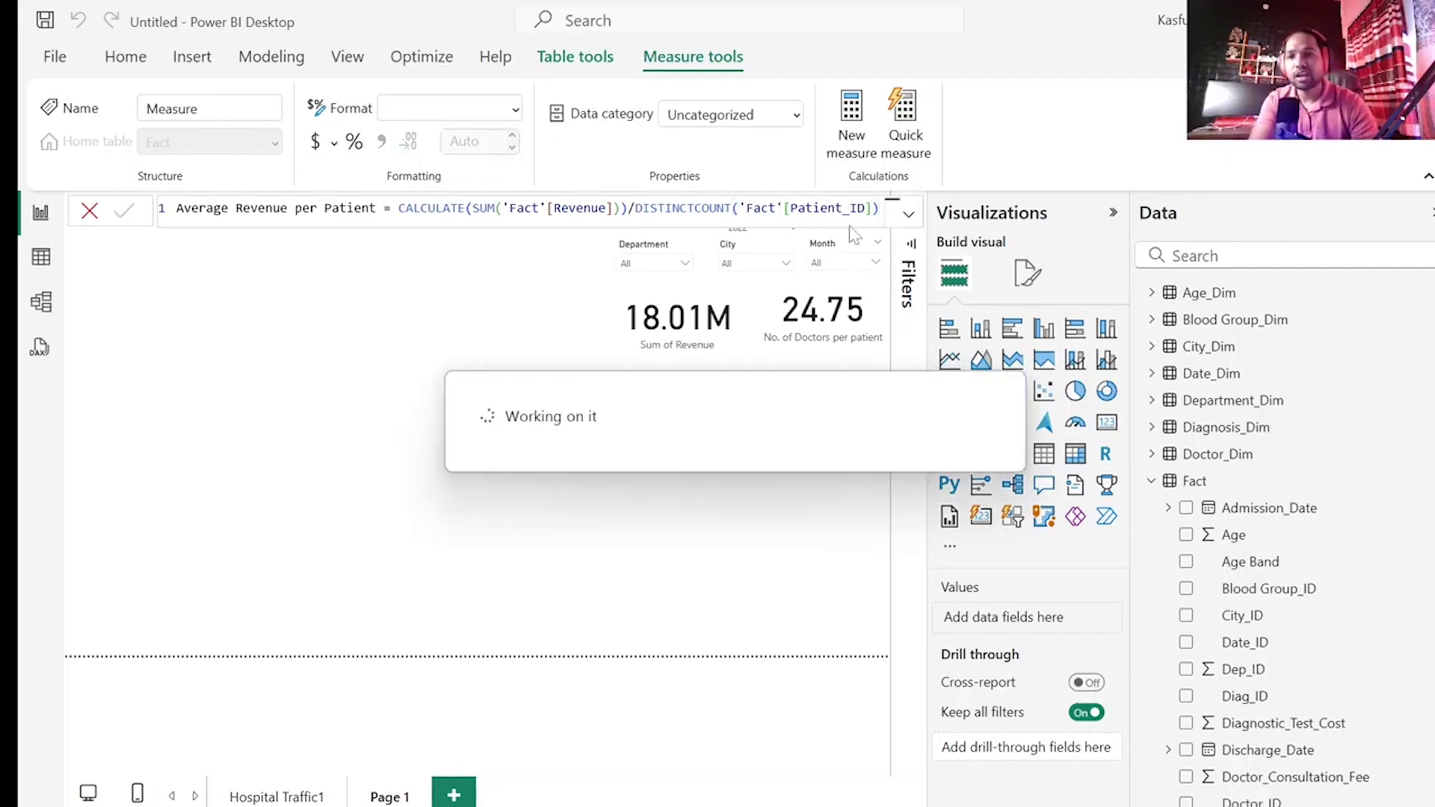
click(254, 293)
- Duplicate the Sum of Revenue card, swap its field for Average Revenue per Patient and place it left of the original card
click(654, 333)
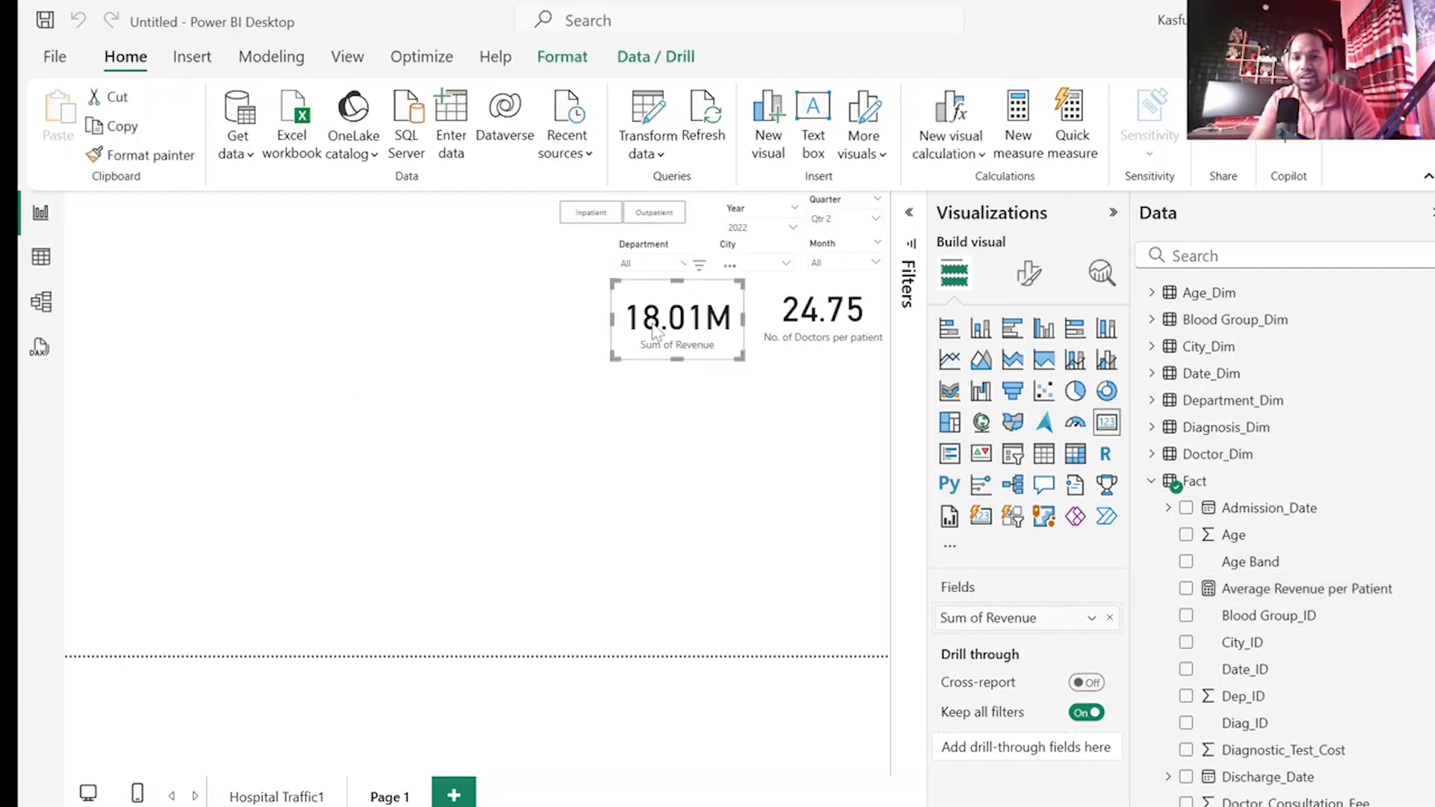
key(ctrl+c)
key(ctrl+v)
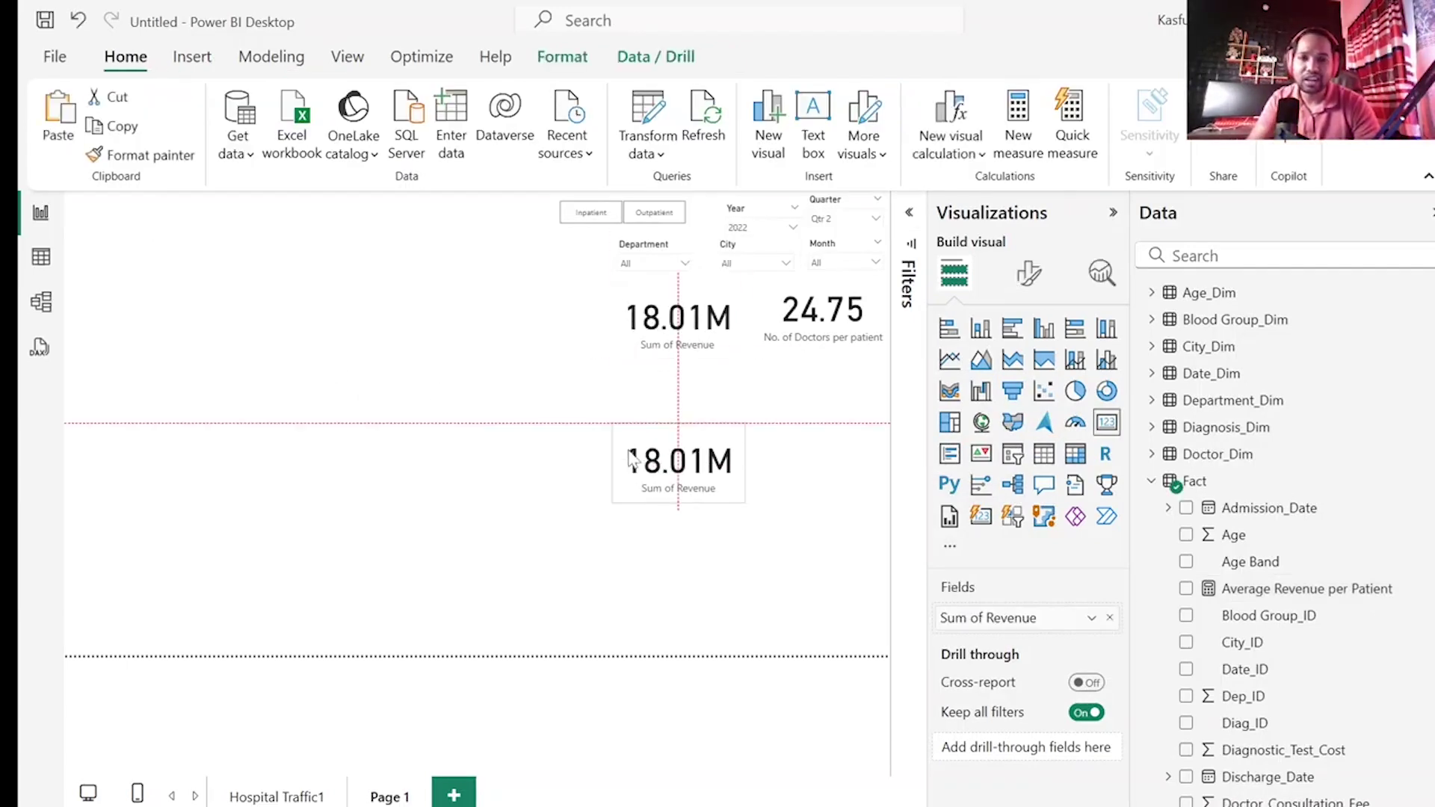
click(1110, 618)
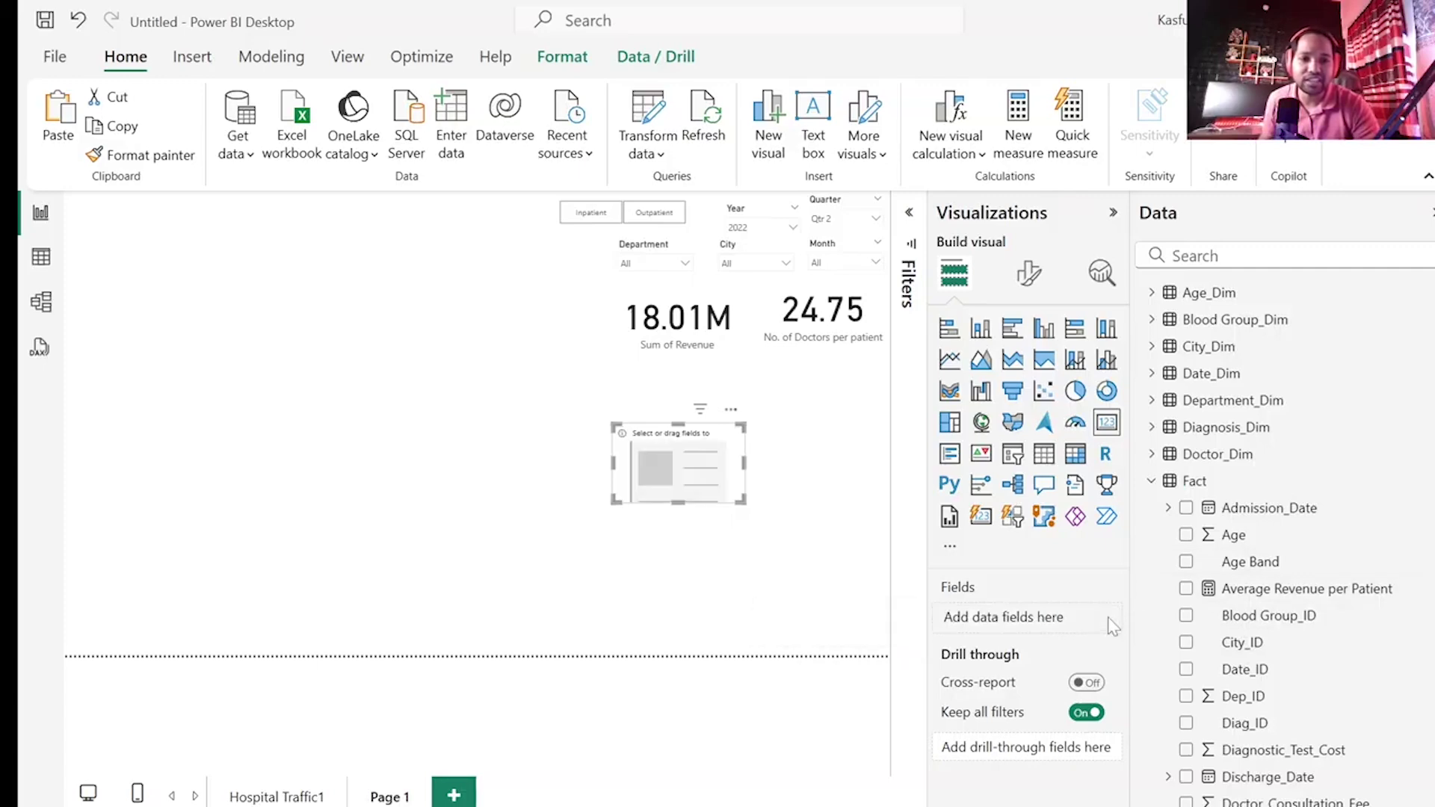
click(1186, 589)
drag(710, 471, 555, 345)
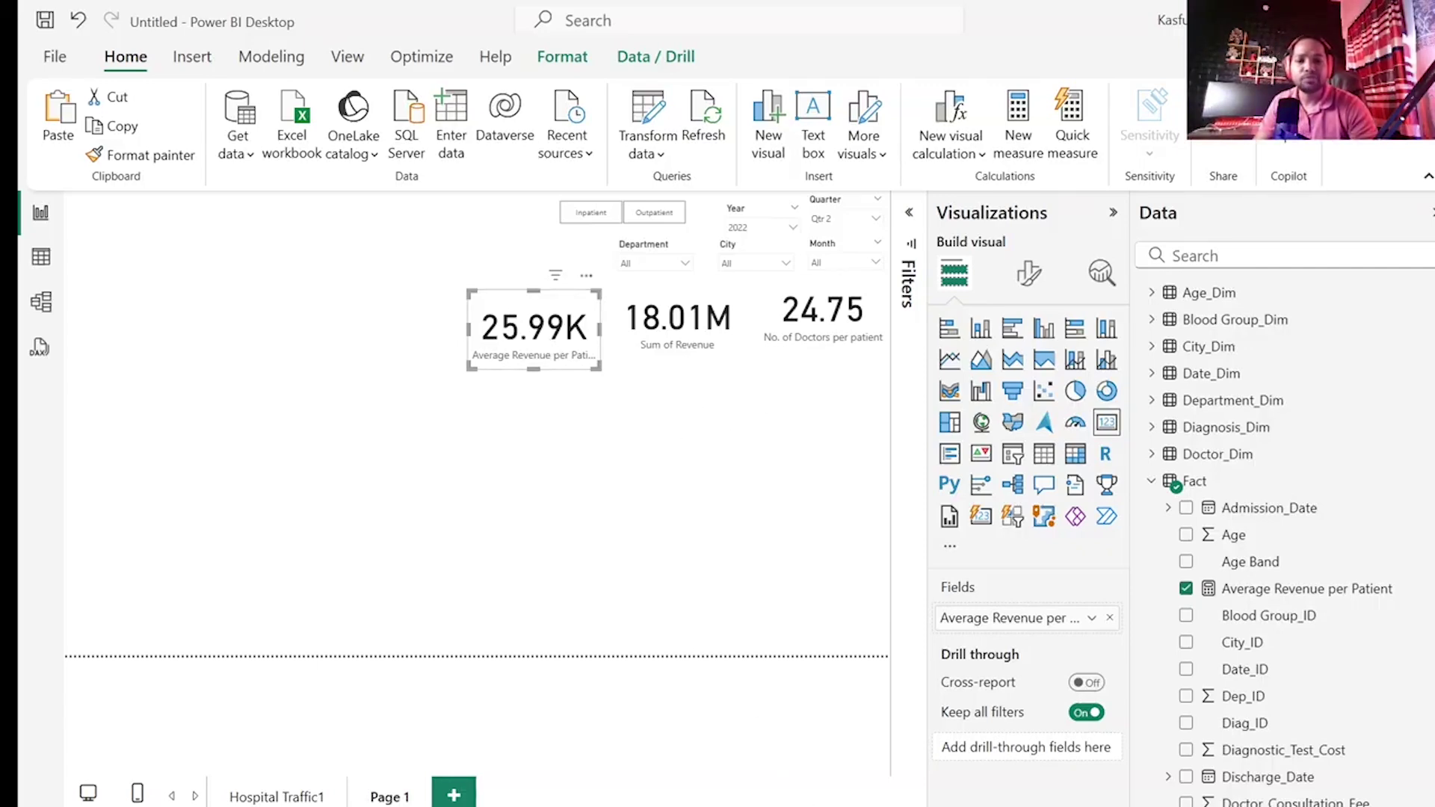
- Switch to the Hospital Project_Final Designed report and copy the formula of the Average Revenue per Bed measure
click(718, 733)
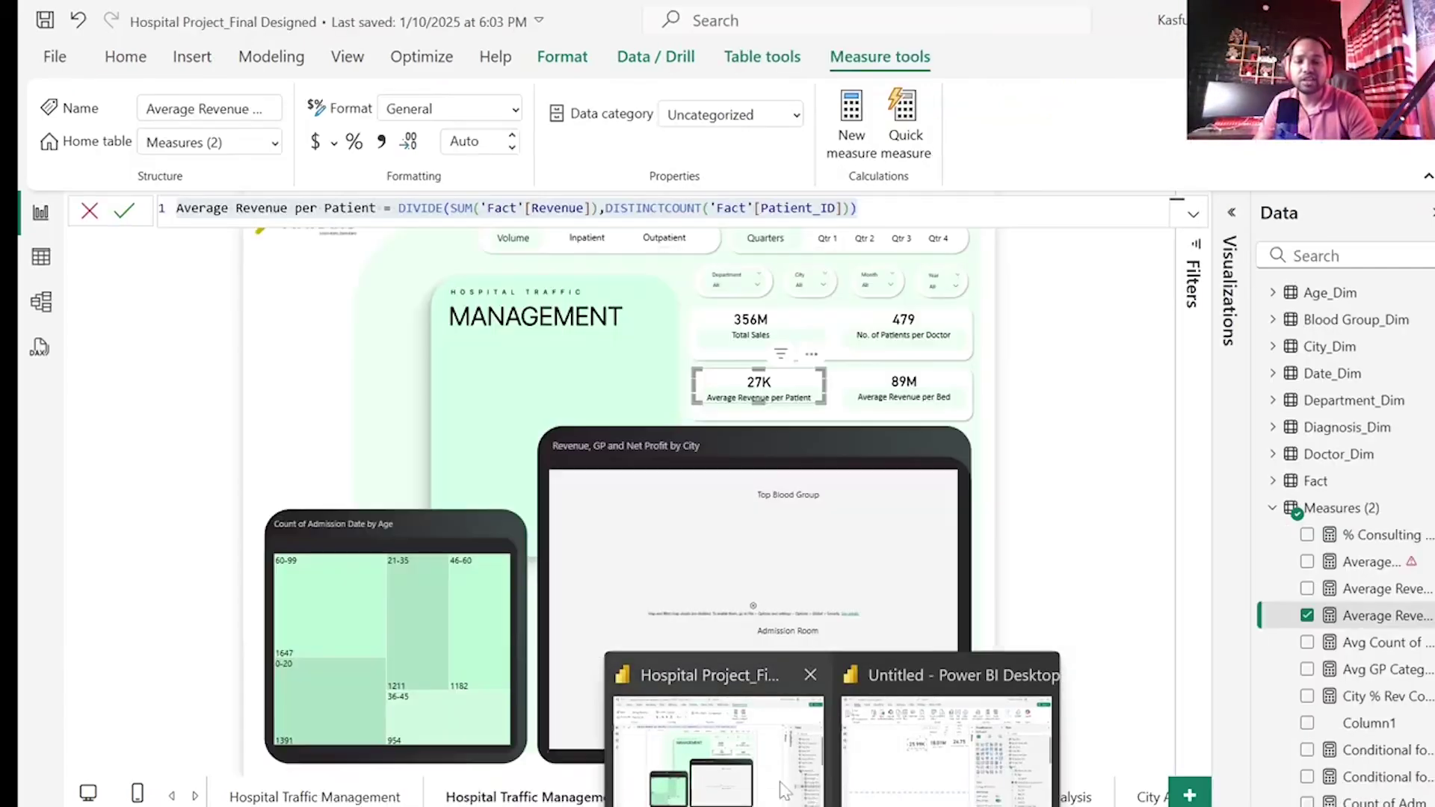
click(904, 387)
click(904, 387)
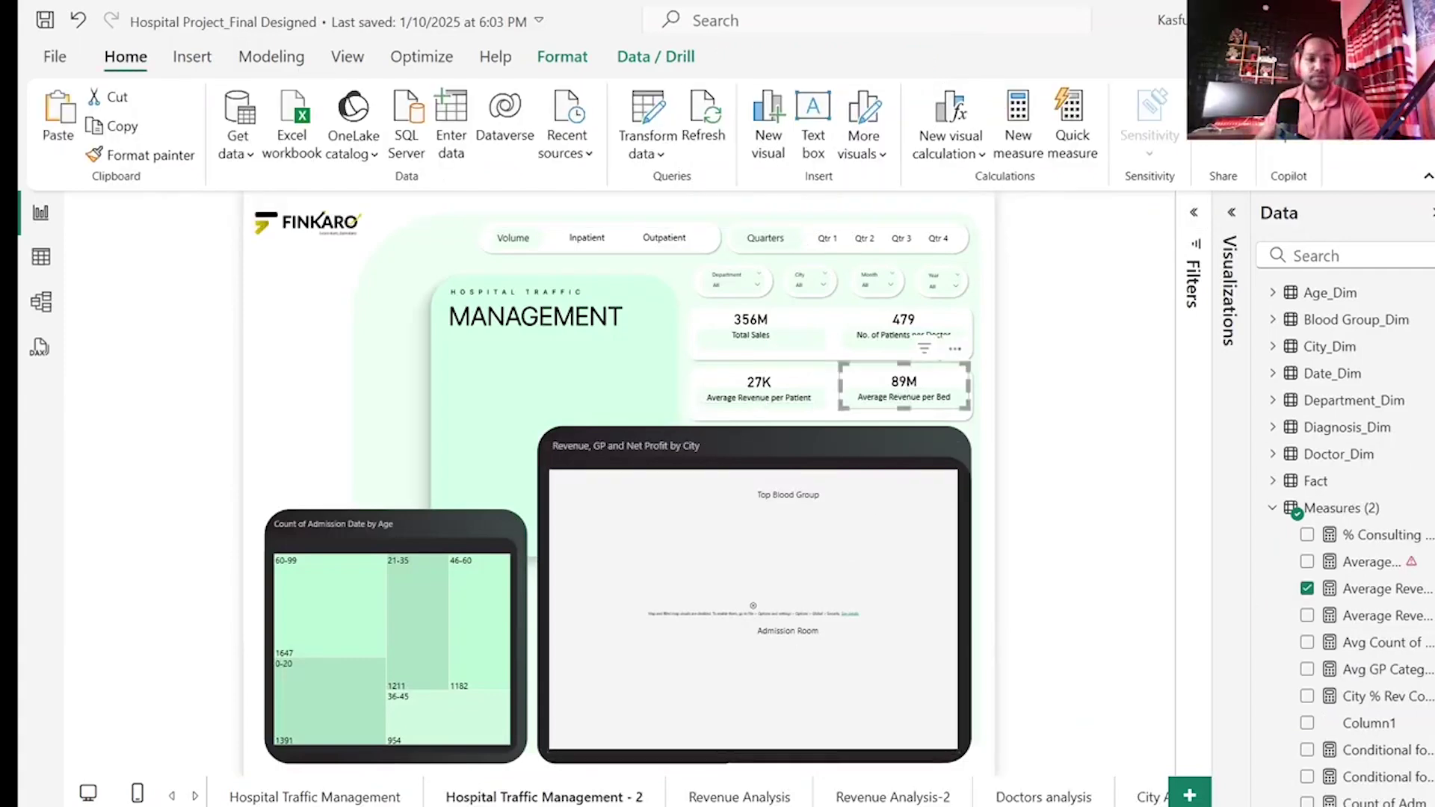
click(1360, 591)
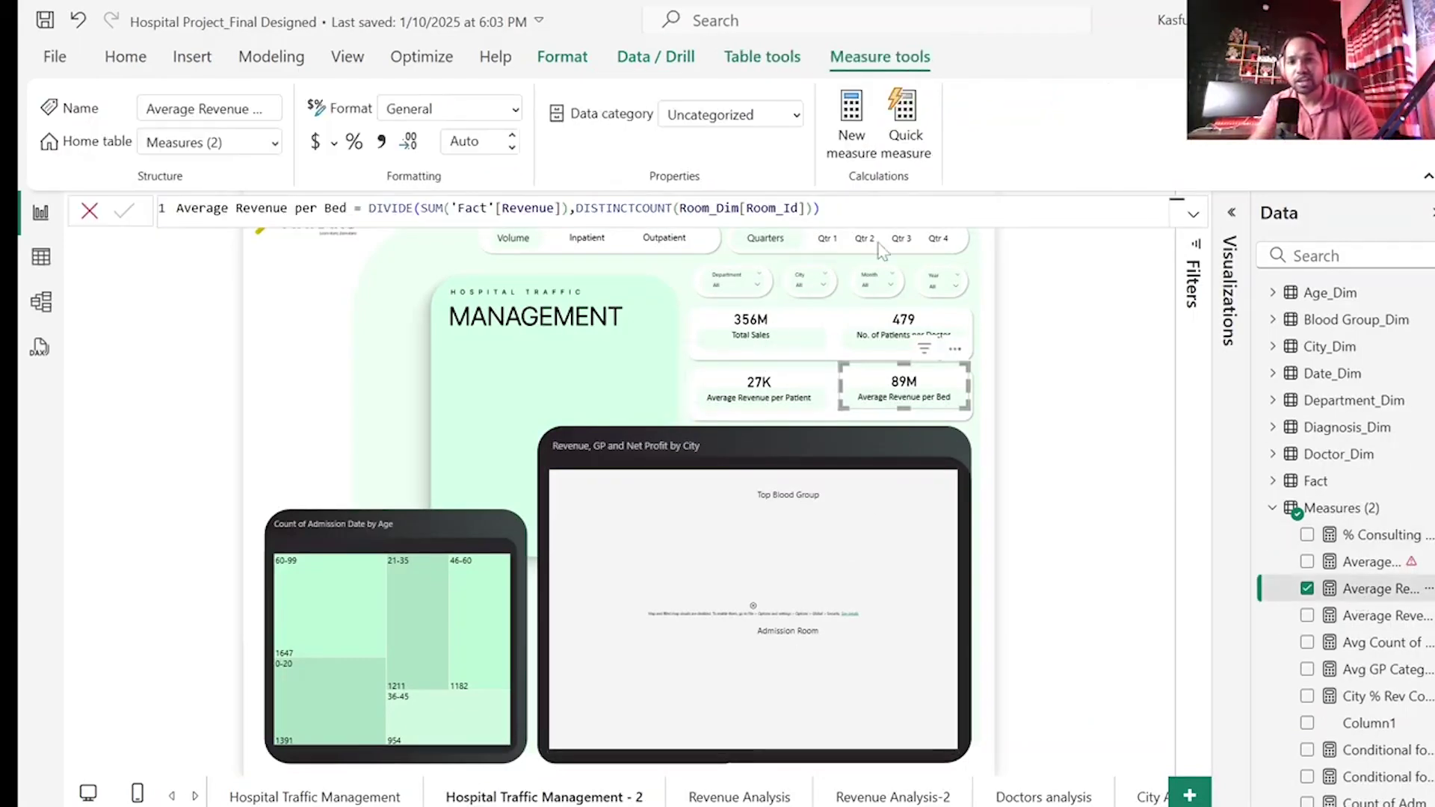
click(820, 208)
key(ctrl+a)
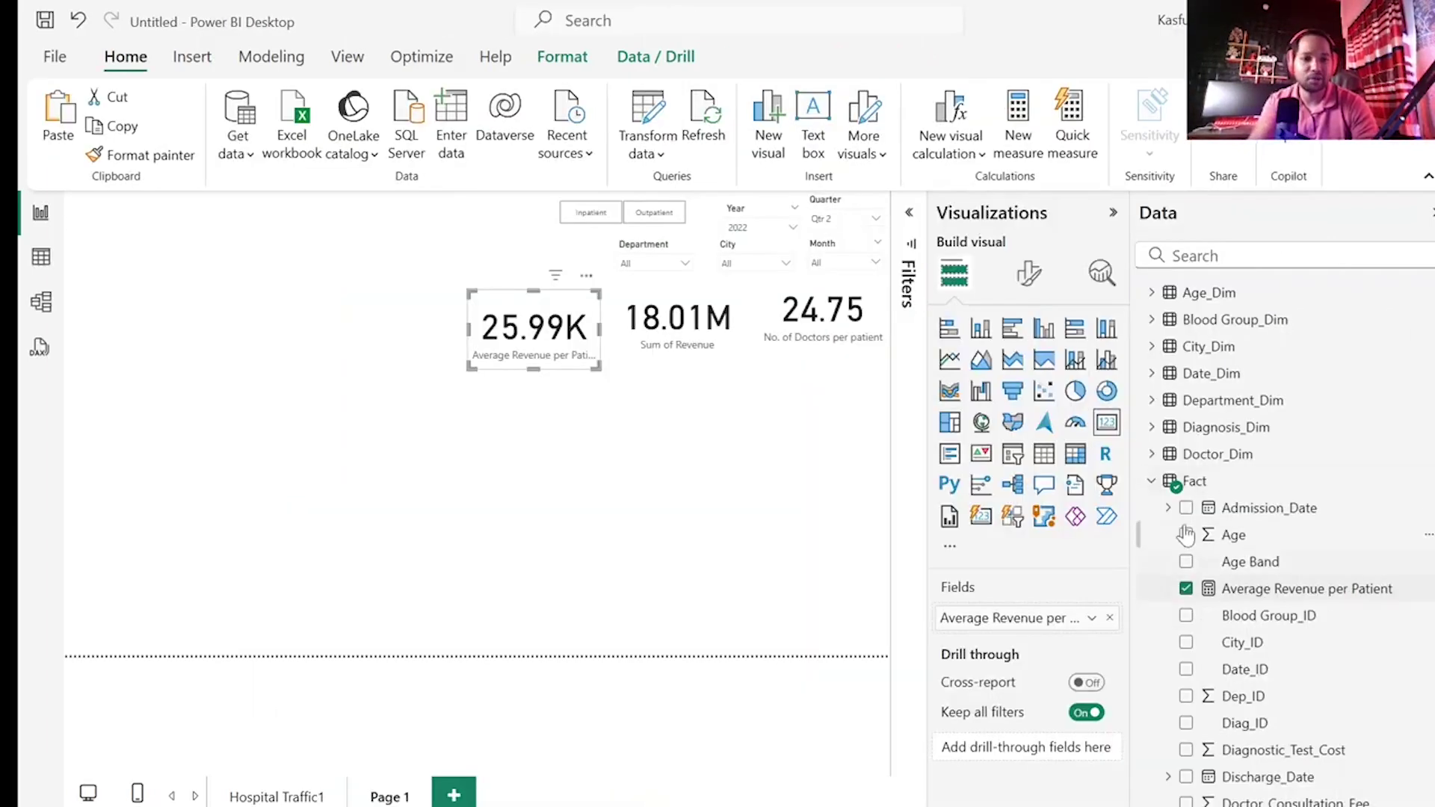
- In the Untitled report's Fact table, create the measure Average Revenue per Bed = DIVIDE(SUM('Fact'[Revenue]),DISTINCTCOUNT(Room_Dim[Room_Id]))
right_click(1170, 486)
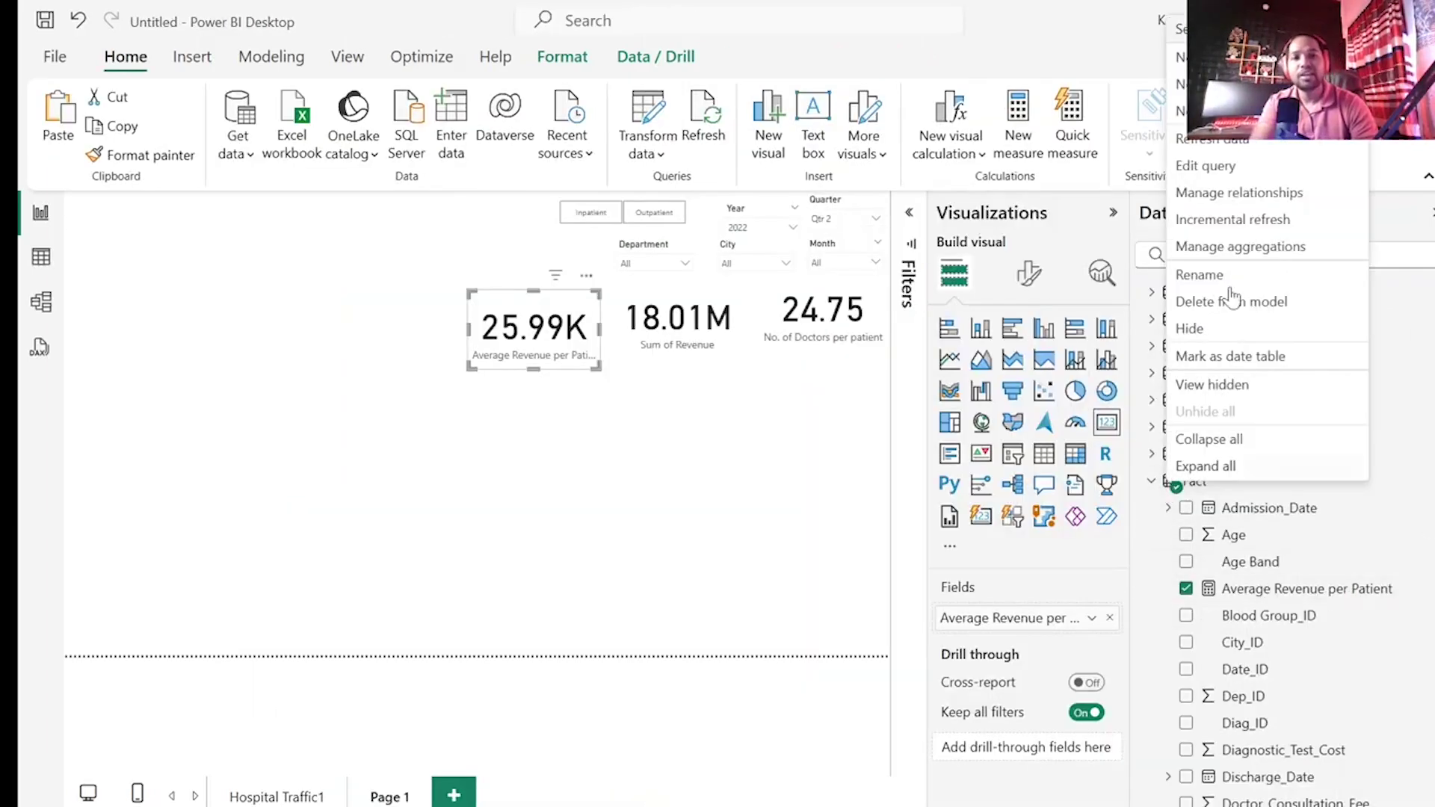
key(Escape)
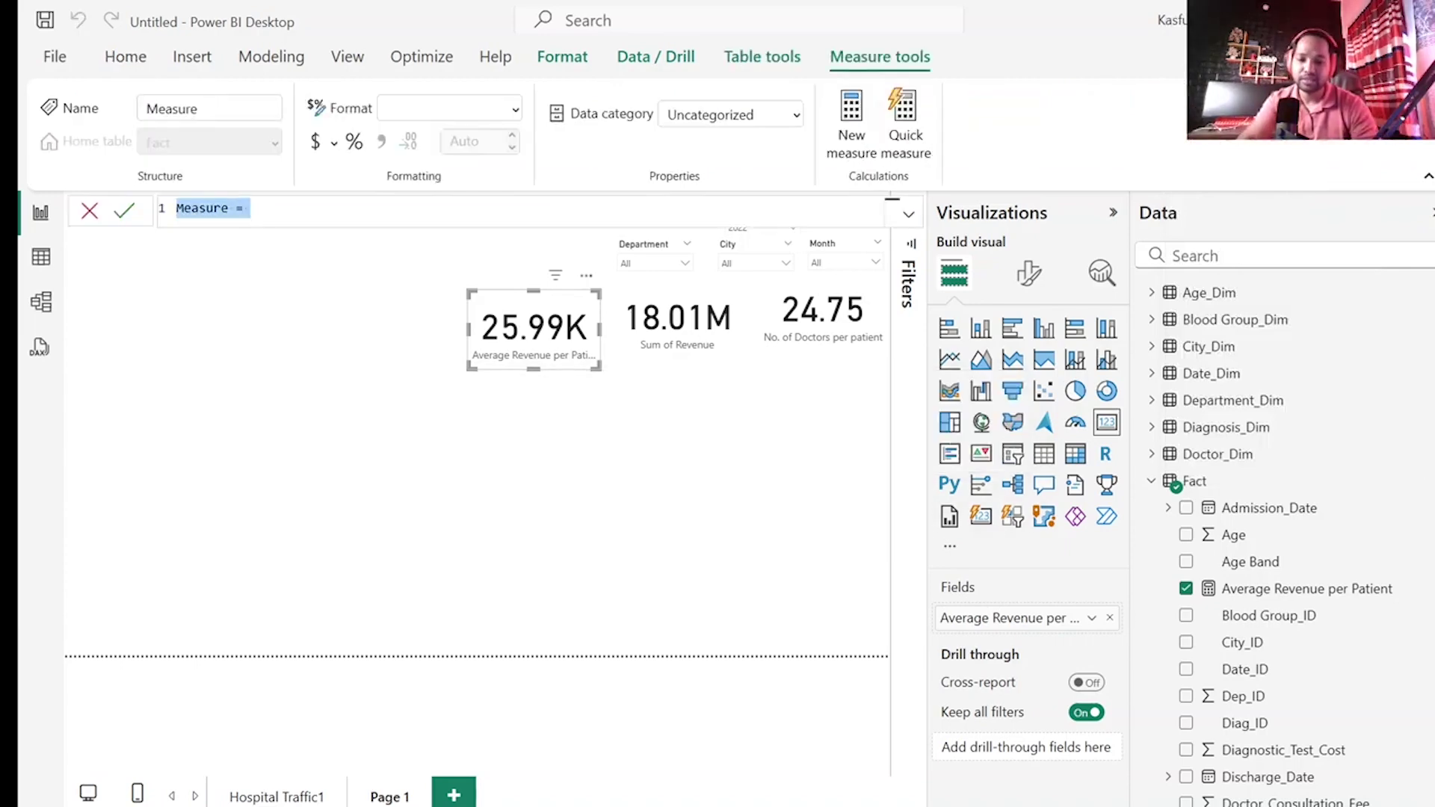
key(ctrl+v)
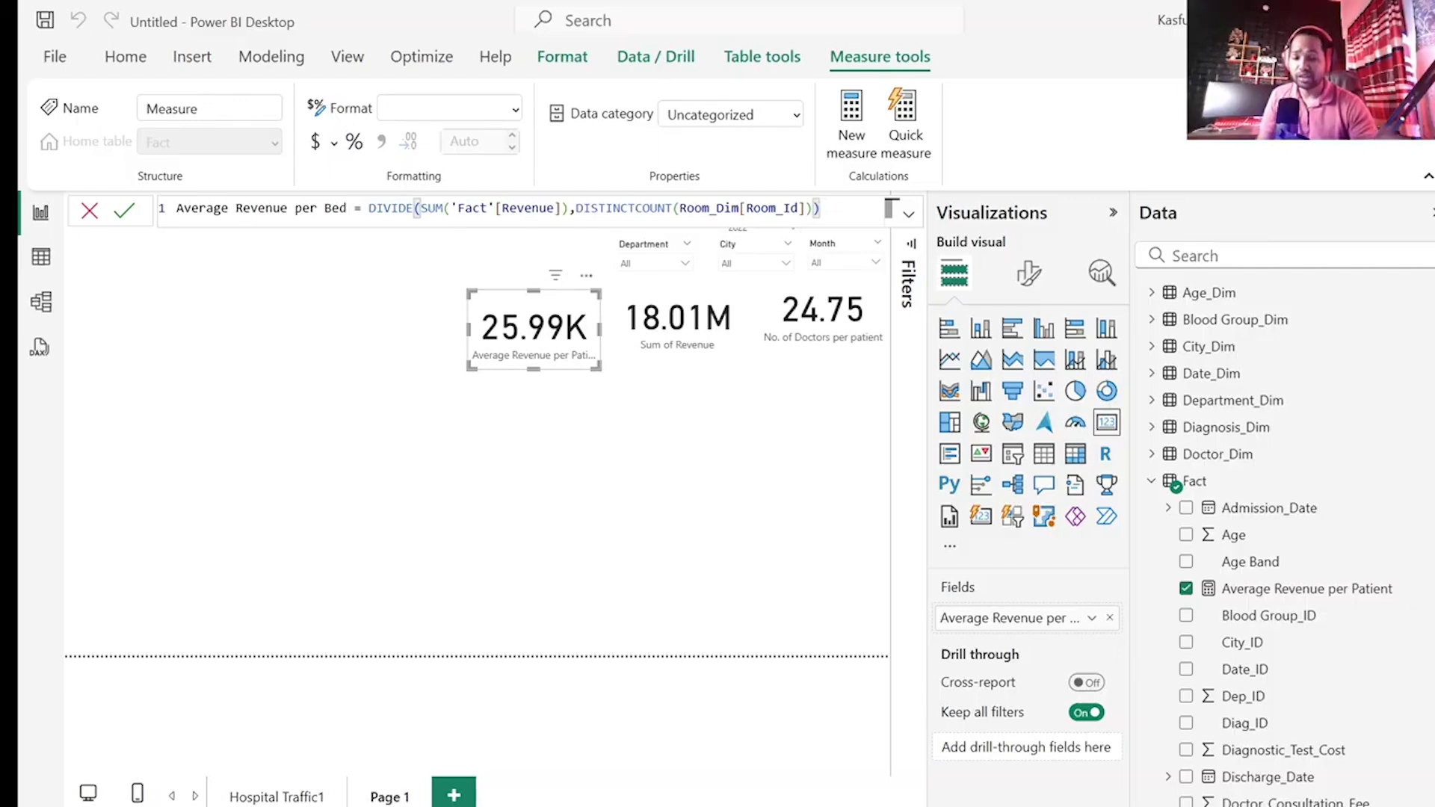
key(Return)
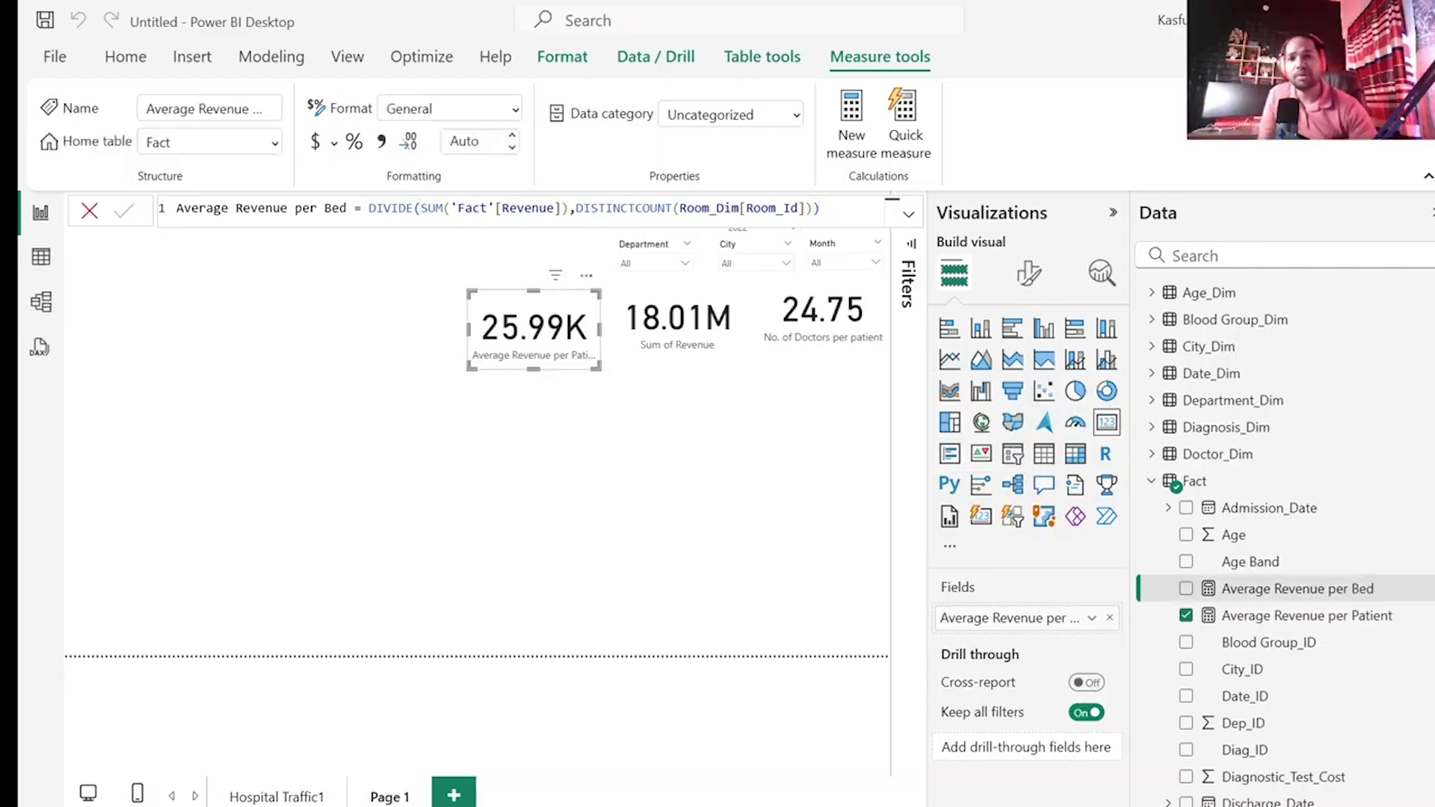
click(90, 211)
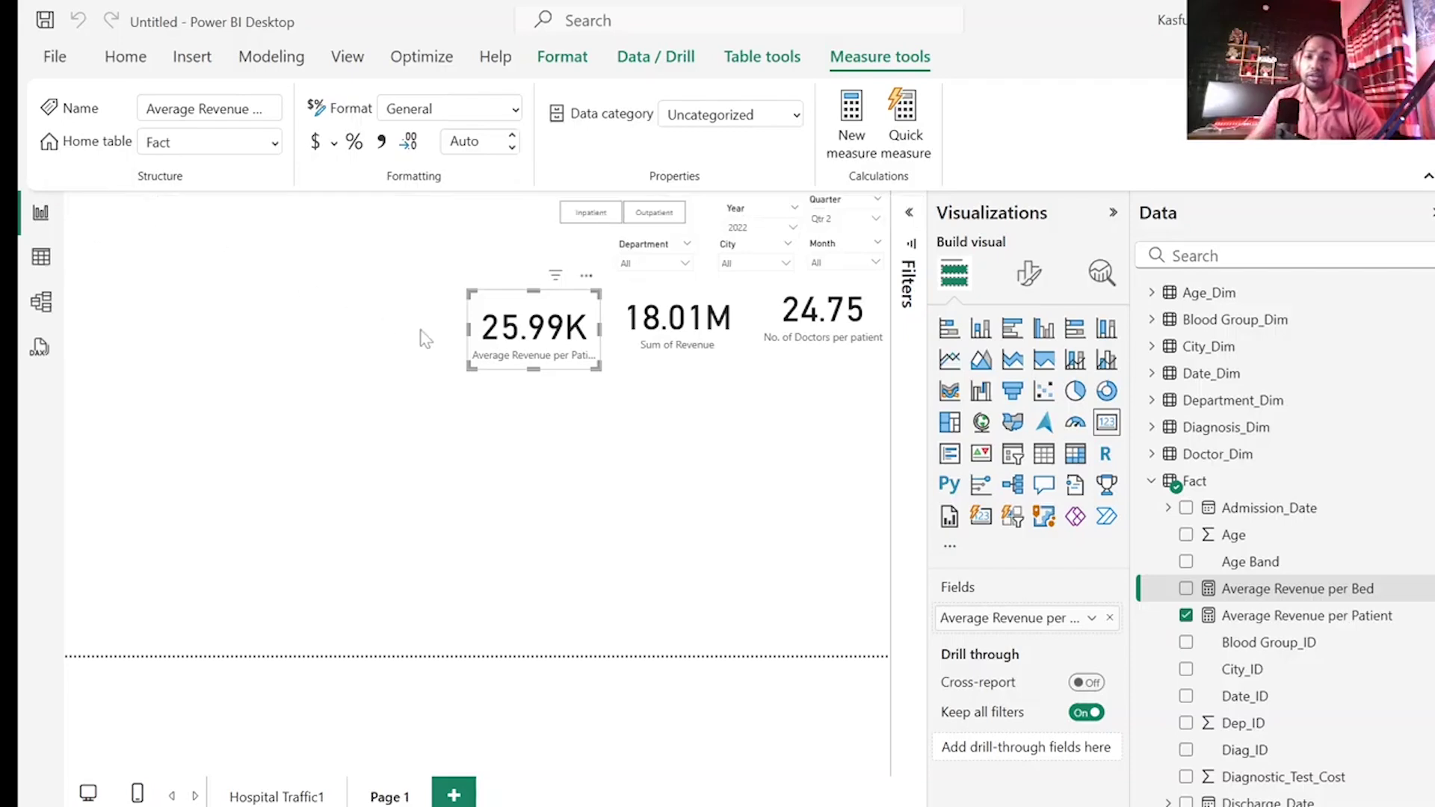
- Duplicate the Average Revenue per Patient card, switch its field to Average Revenue per Bed and place it below the No. of Doctors per patient card
key(ctrl+c)
key(ctrl+v)
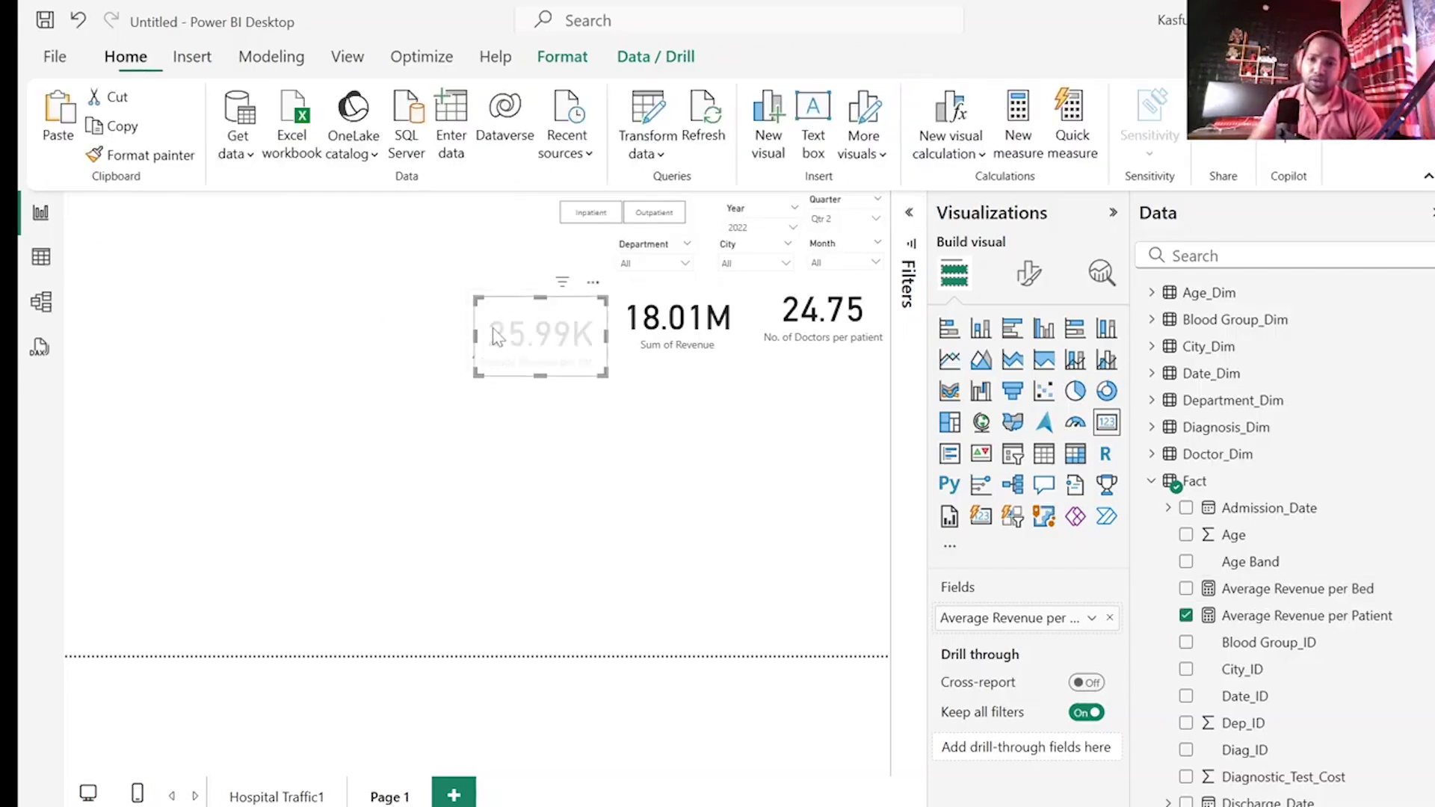
drag(495, 337, 765, 420)
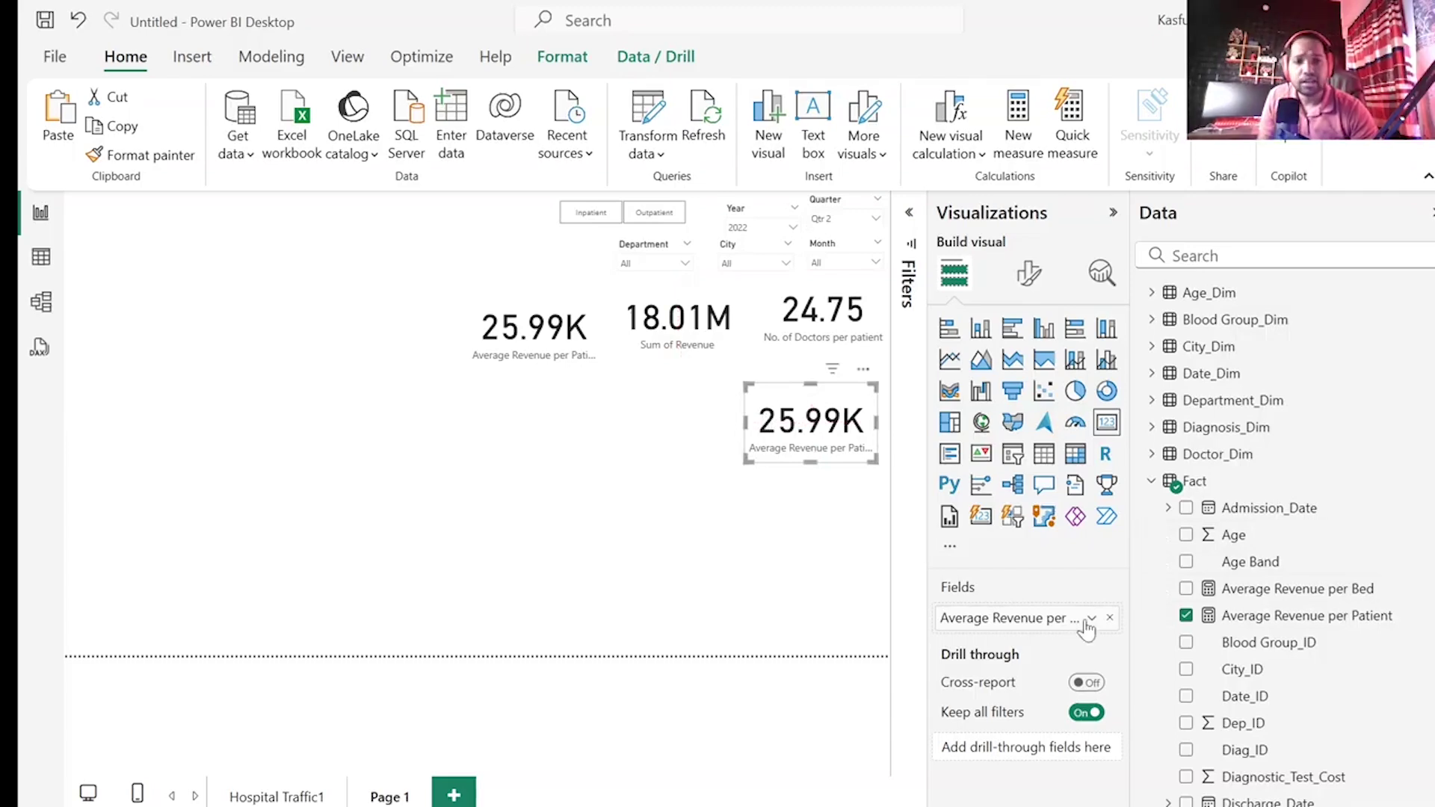
click(1109, 617)
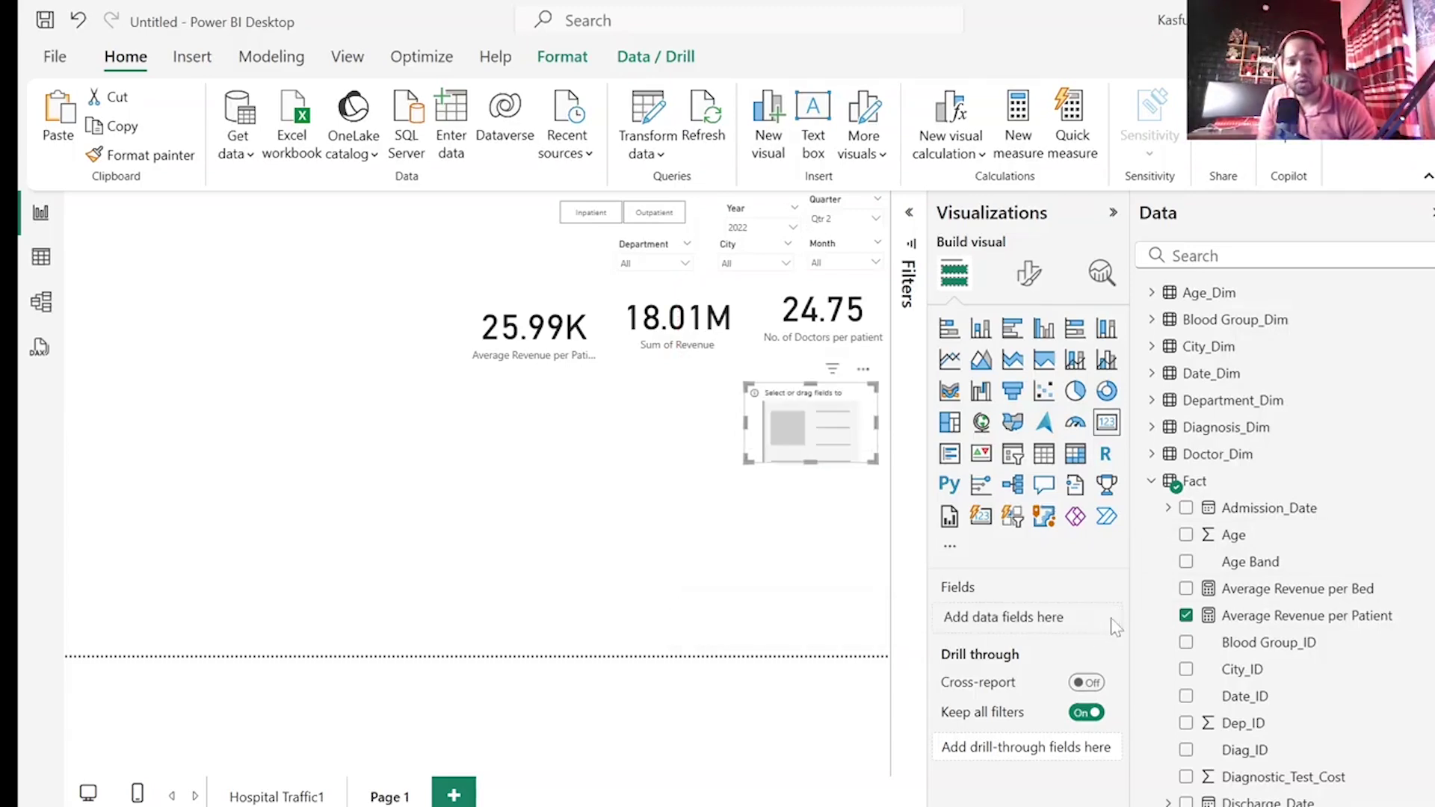
click(1186, 590)
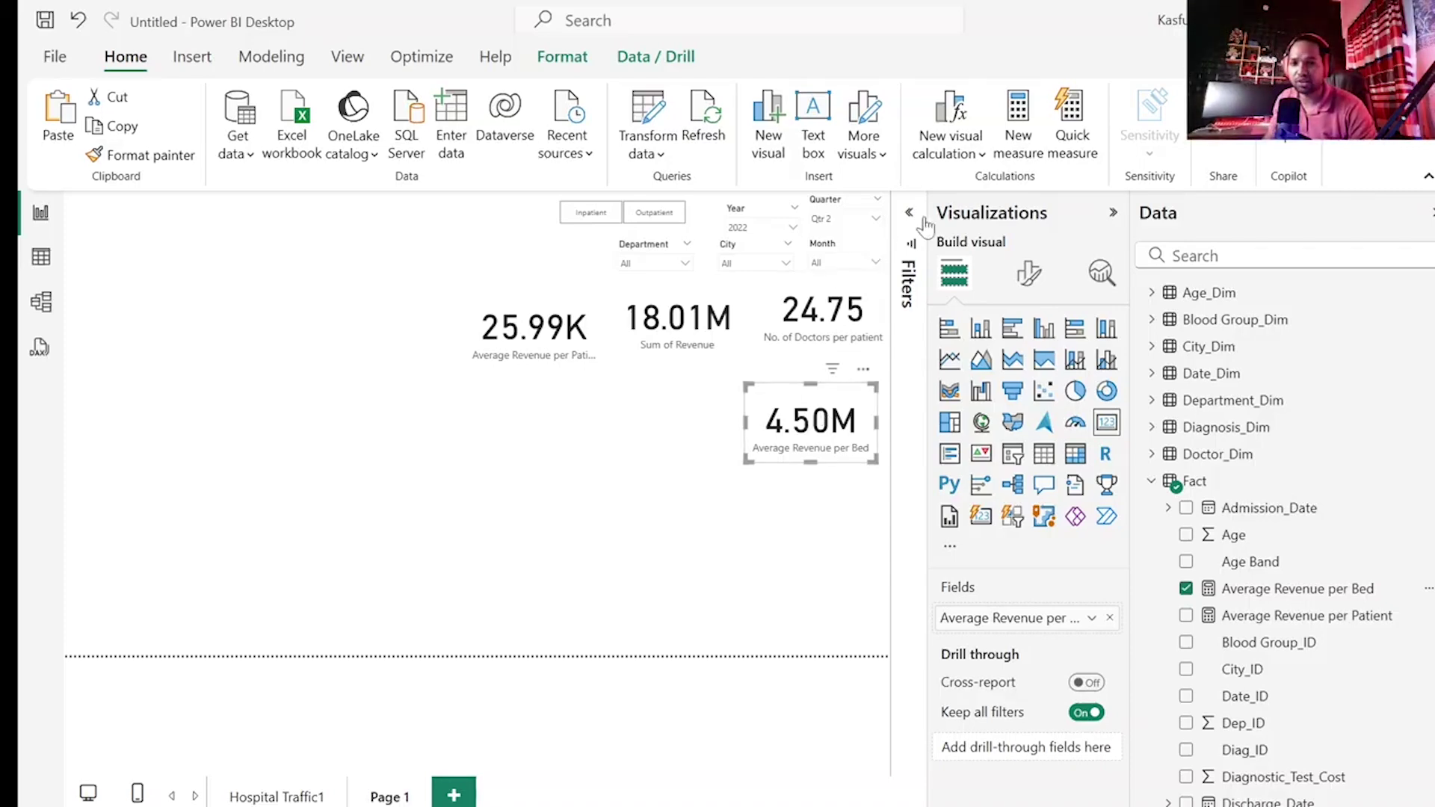
click(472, 482)
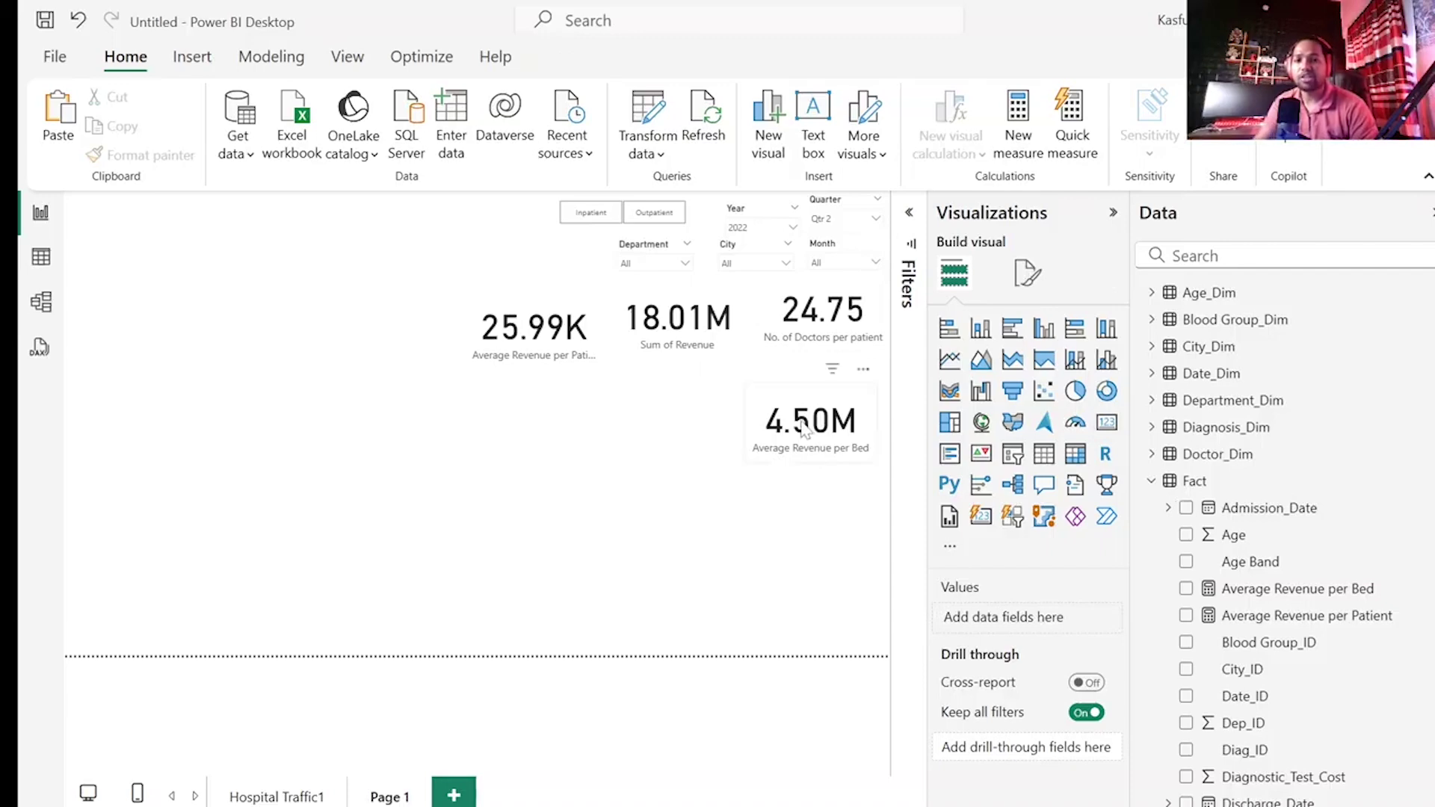
drag(813, 427, 826, 406)
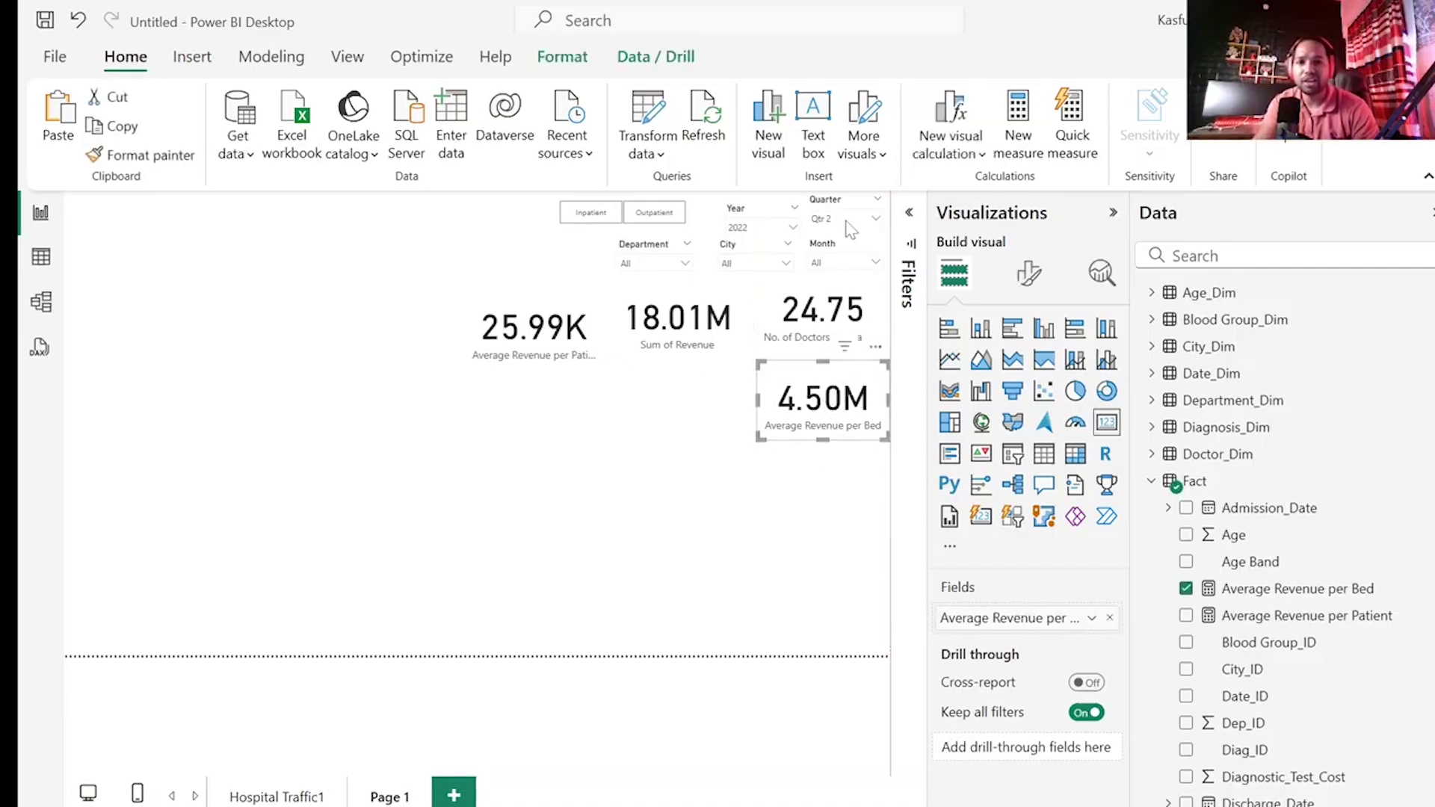
- Filter the page to 2023 with the Year slicer
click(775, 227)
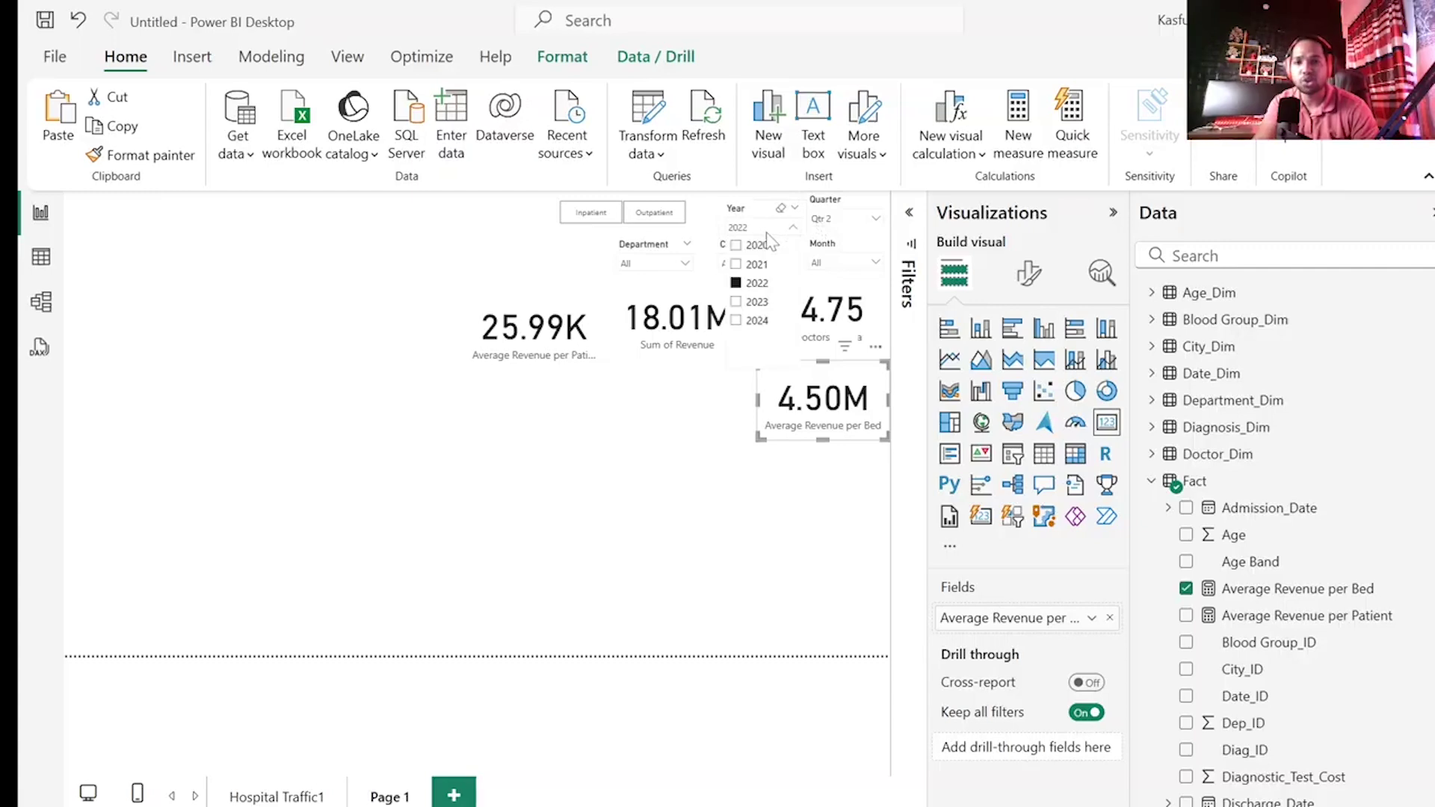
click(765, 302)
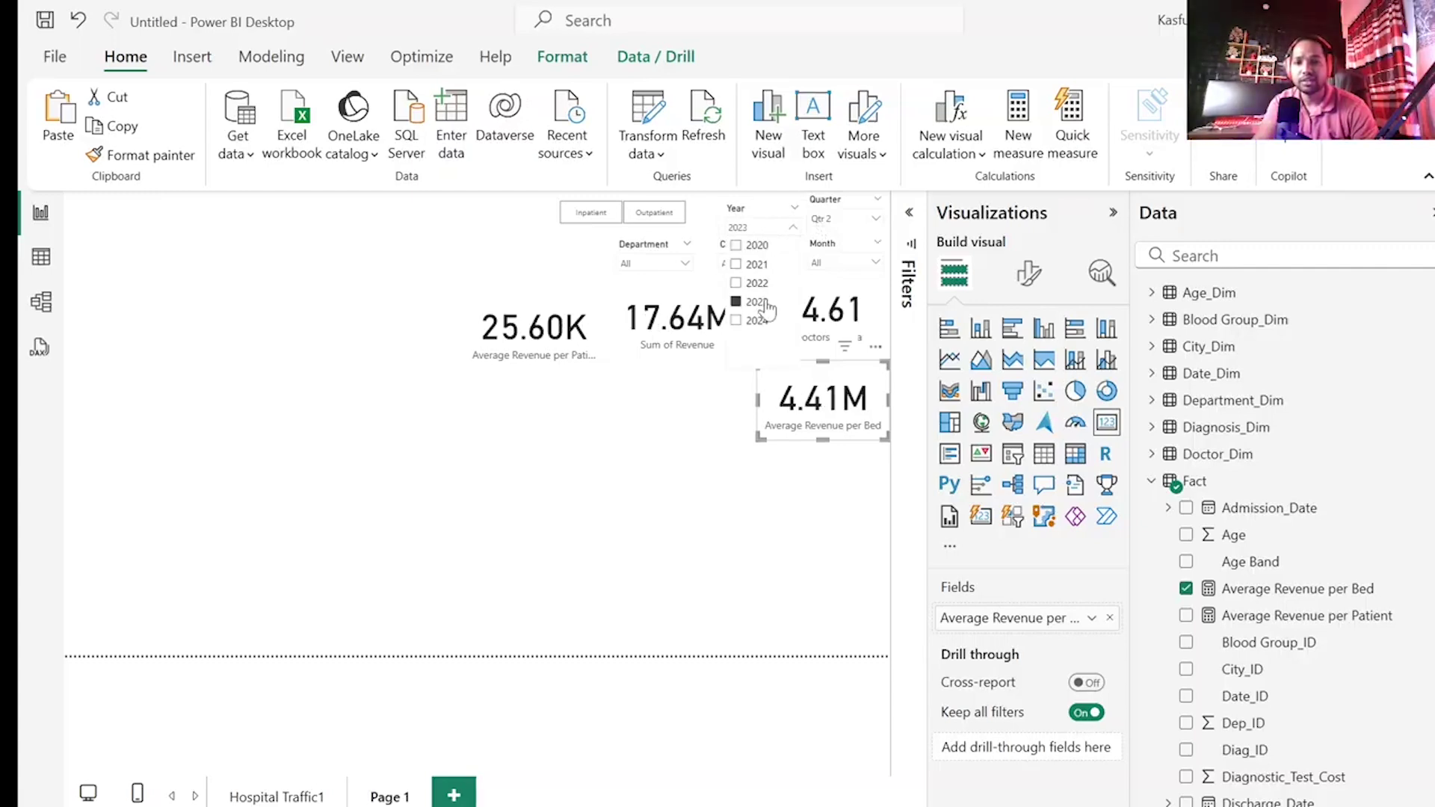
click(452, 258)
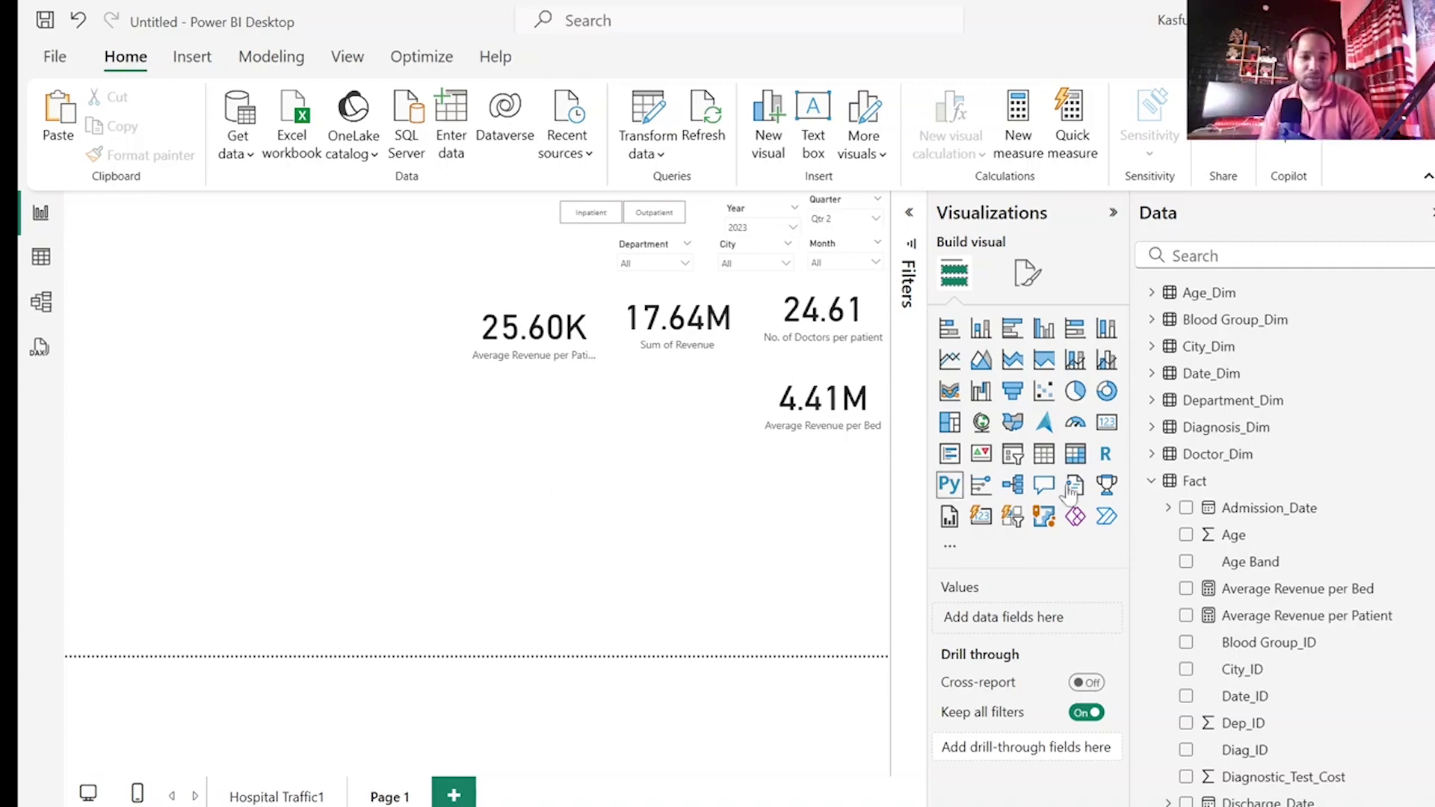
- Add a treemap to the page with Age Band from the Age_Dim table as its category
click(949, 423)
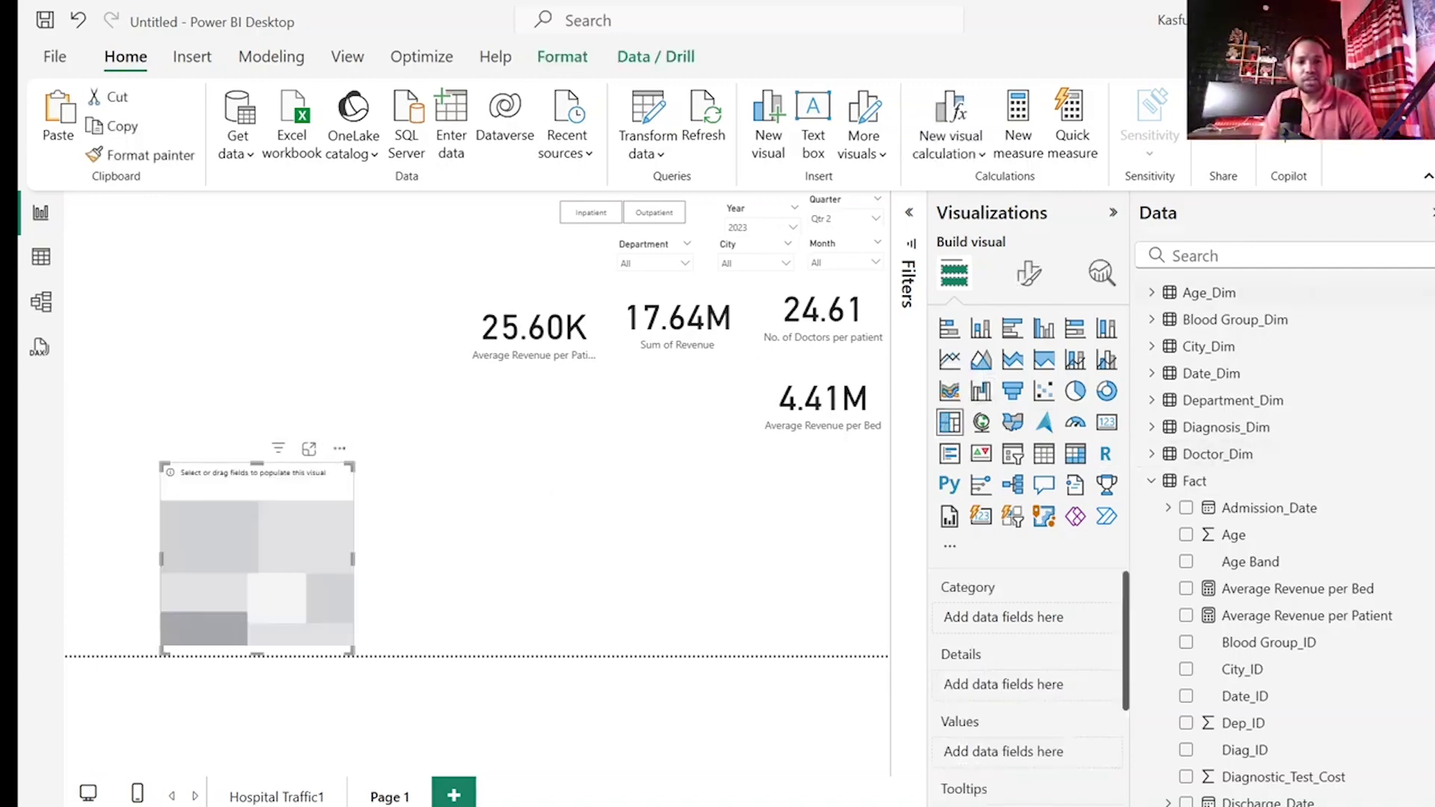
click(1151, 255)
text(b)
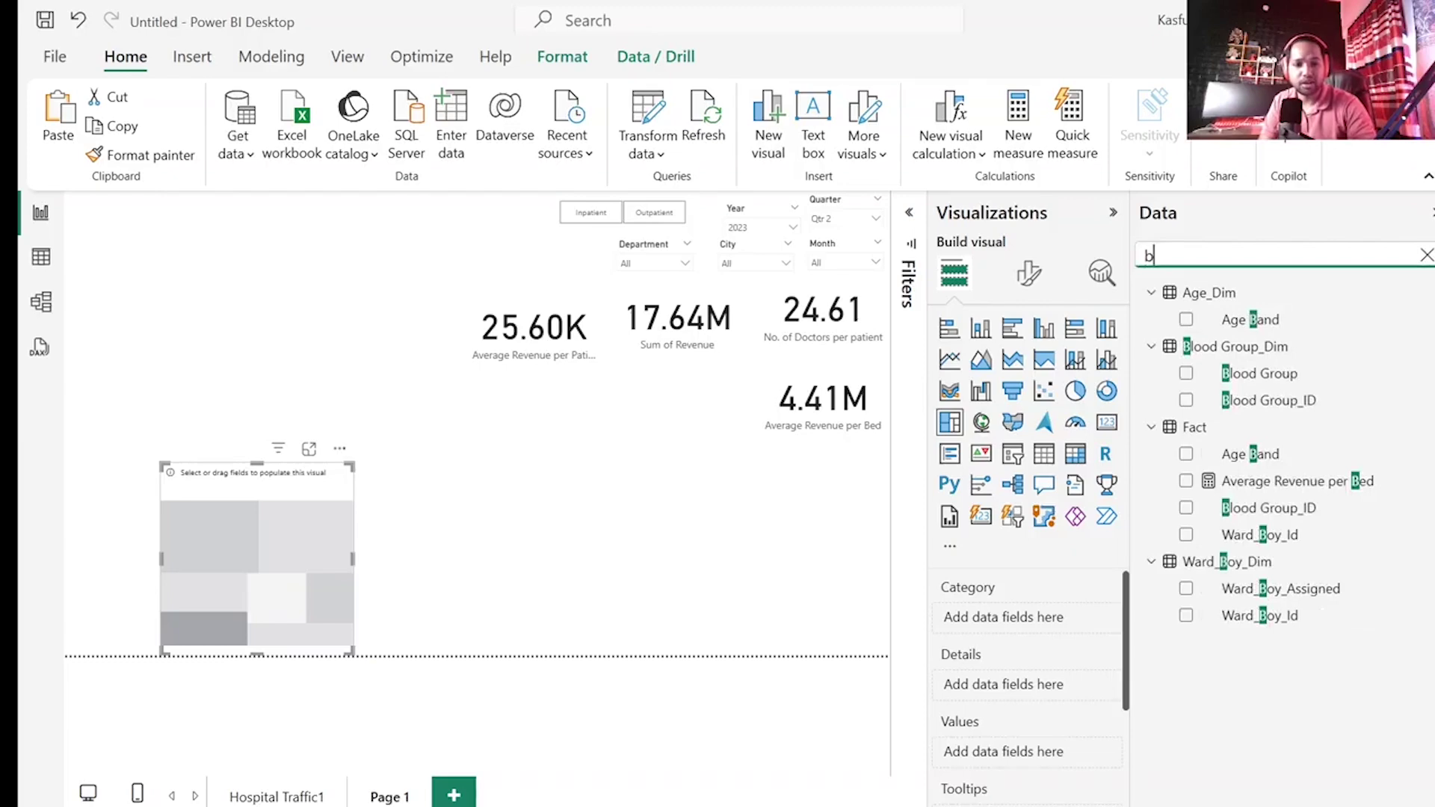
key(BackSpace)
text(age)
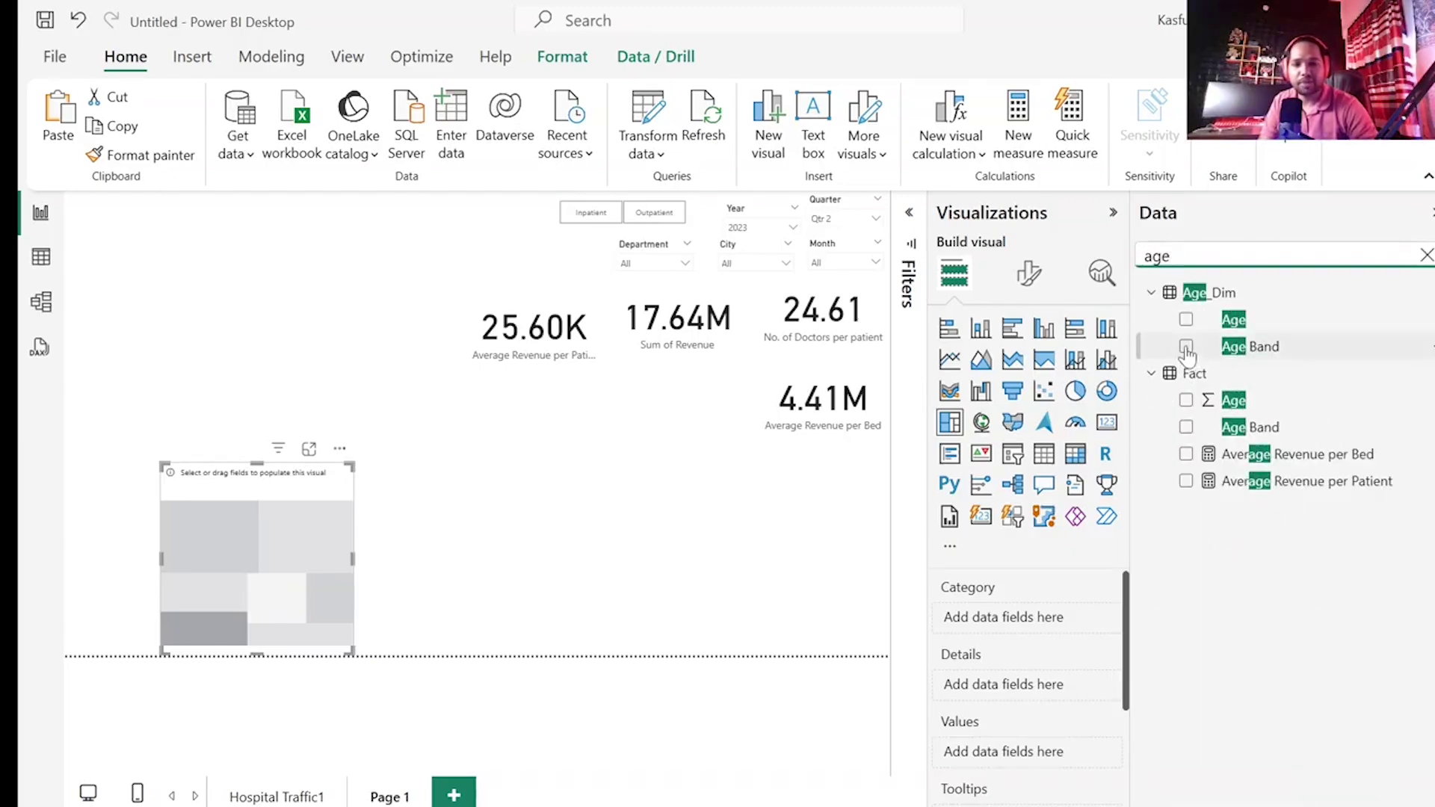
click(1186, 346)
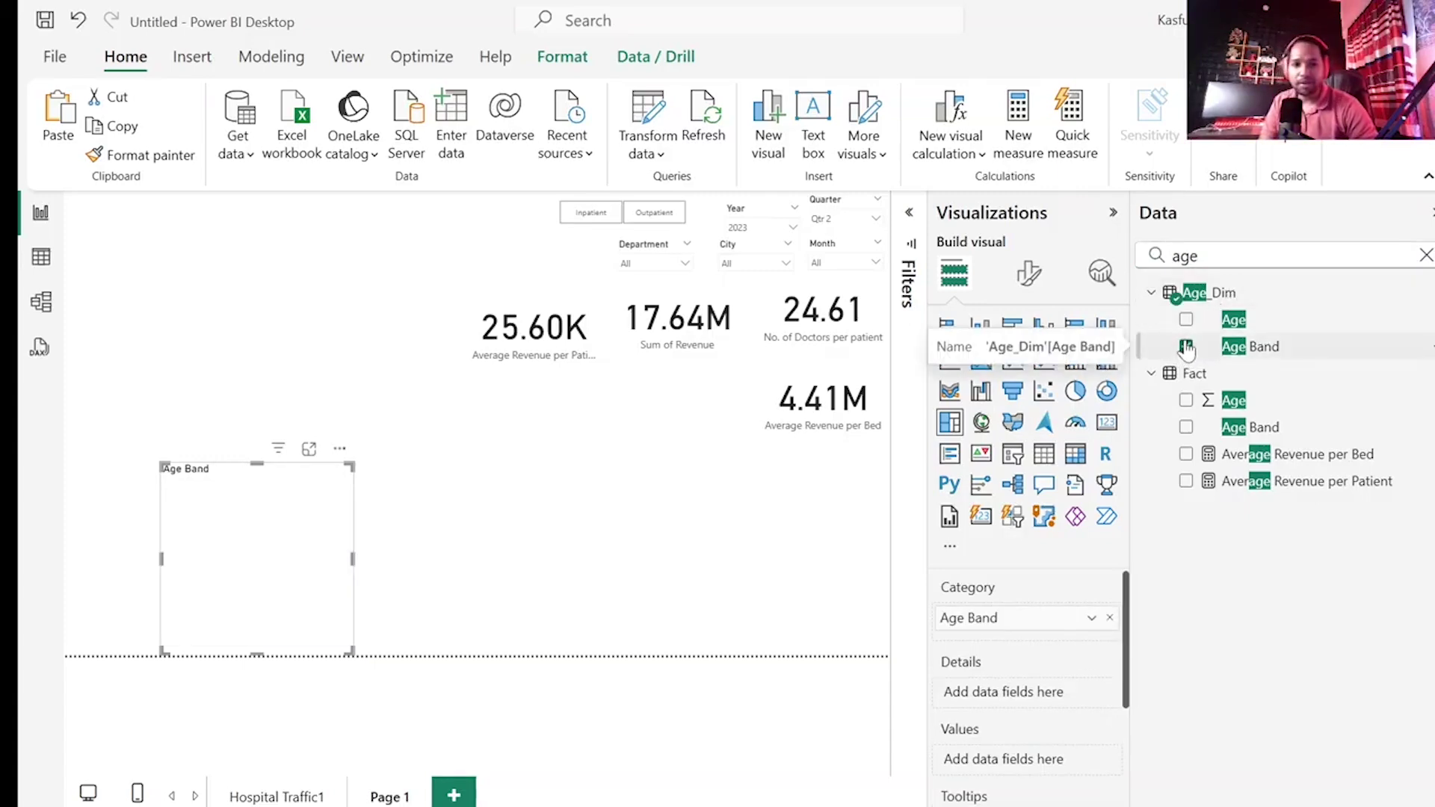
- Add the count of Patient_ID from the Fact table as the treemap's values and widen the treemap
click(1280, 256)
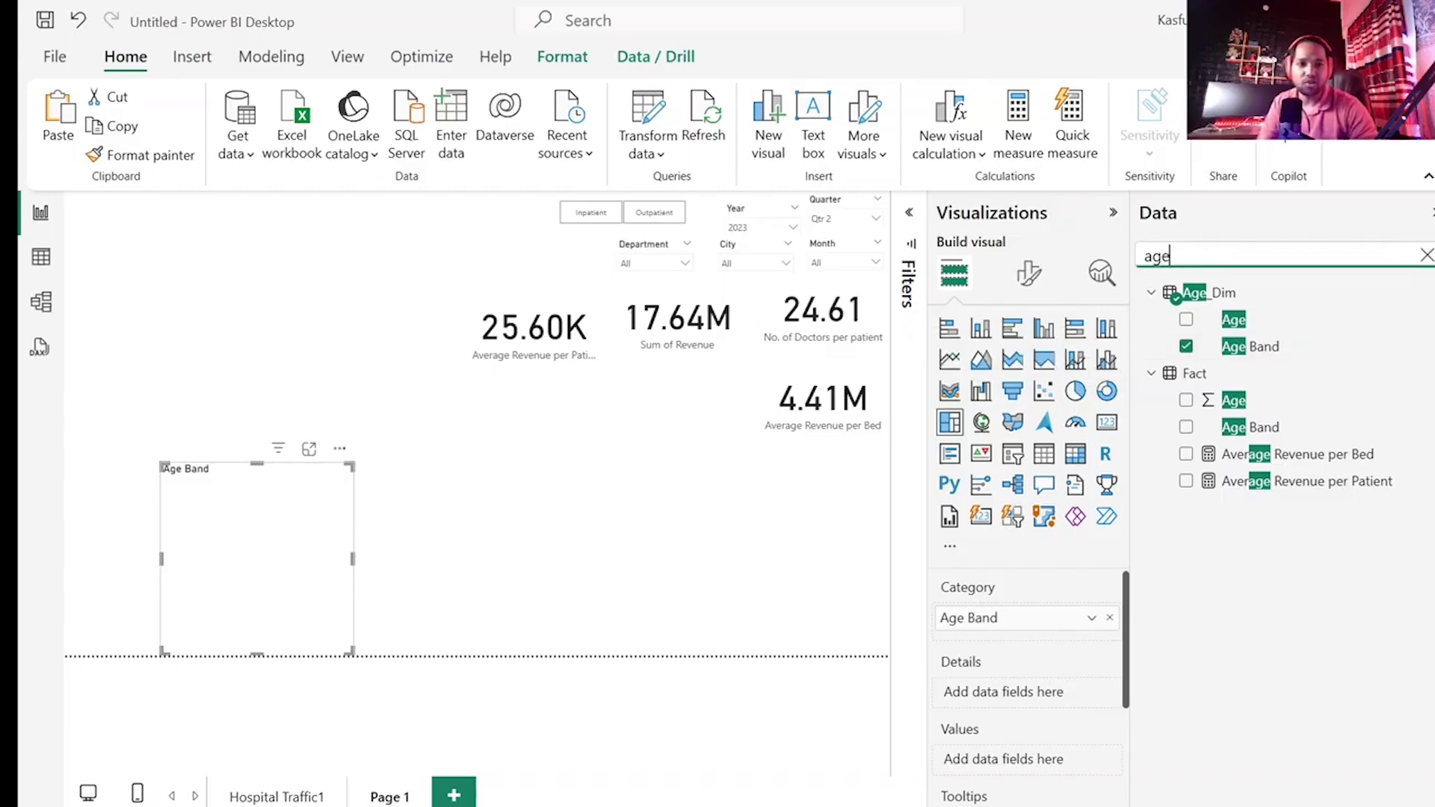
key(BackSpace)
key(BackSpace)
key(BackSpace)
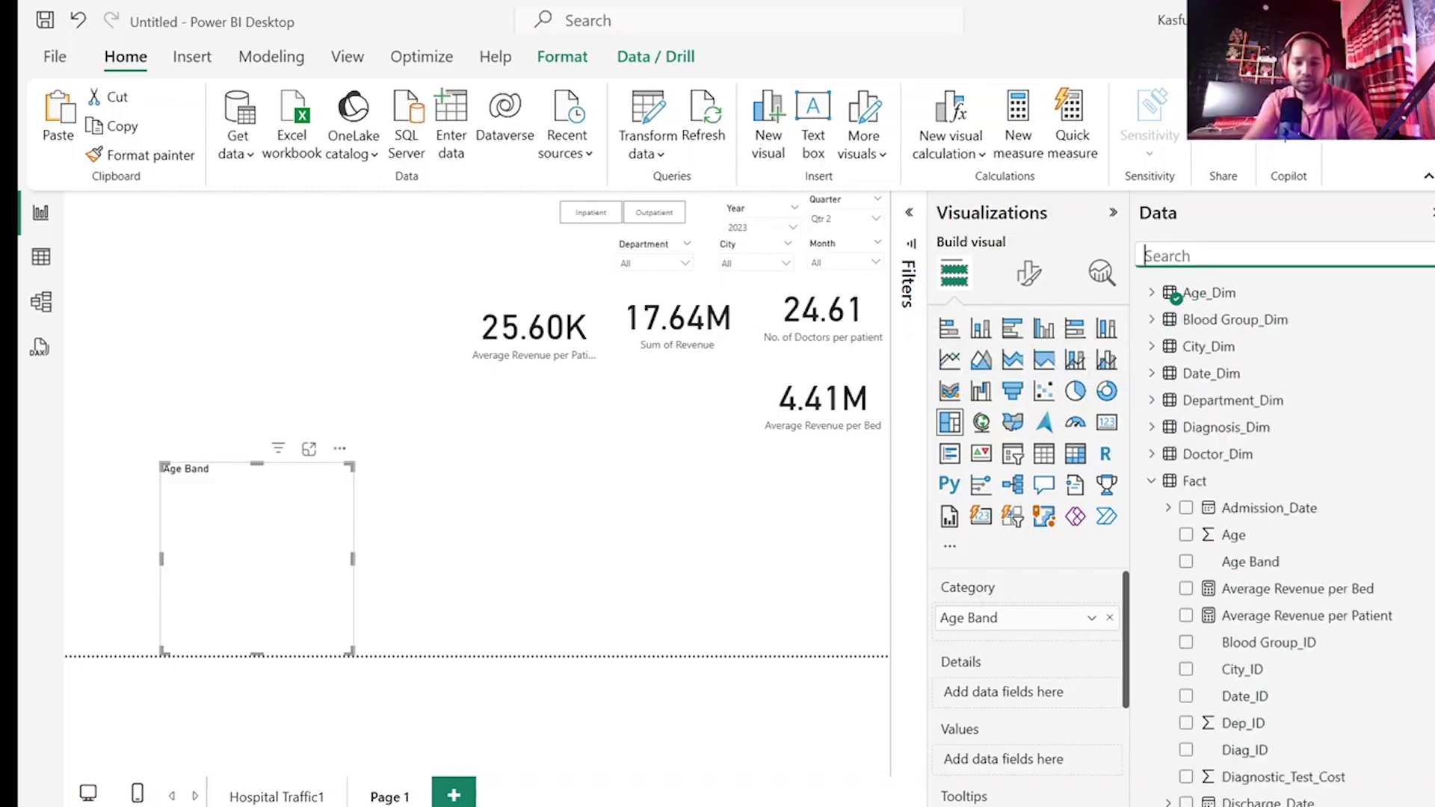
text(pai)
key(BackSpace)
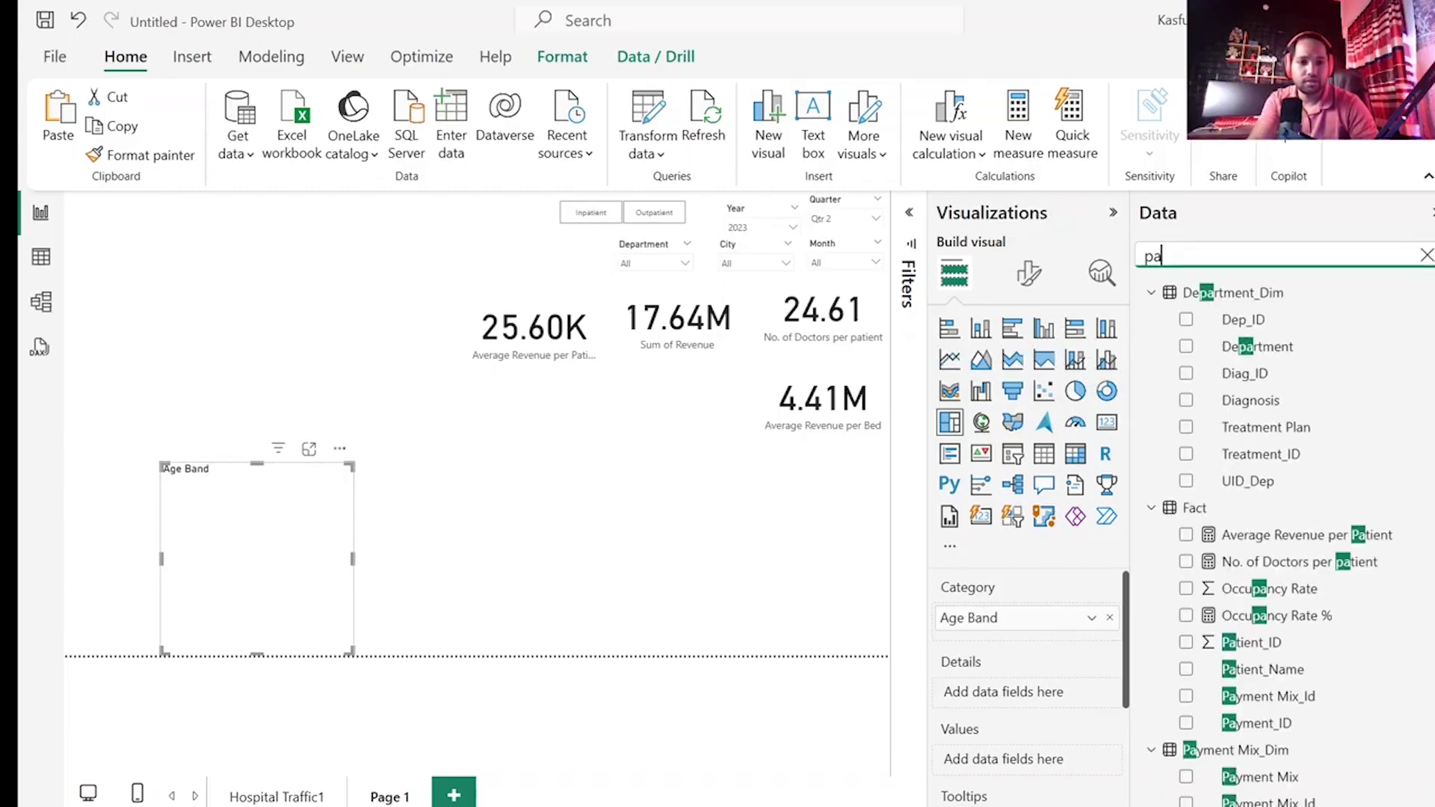
text(t)
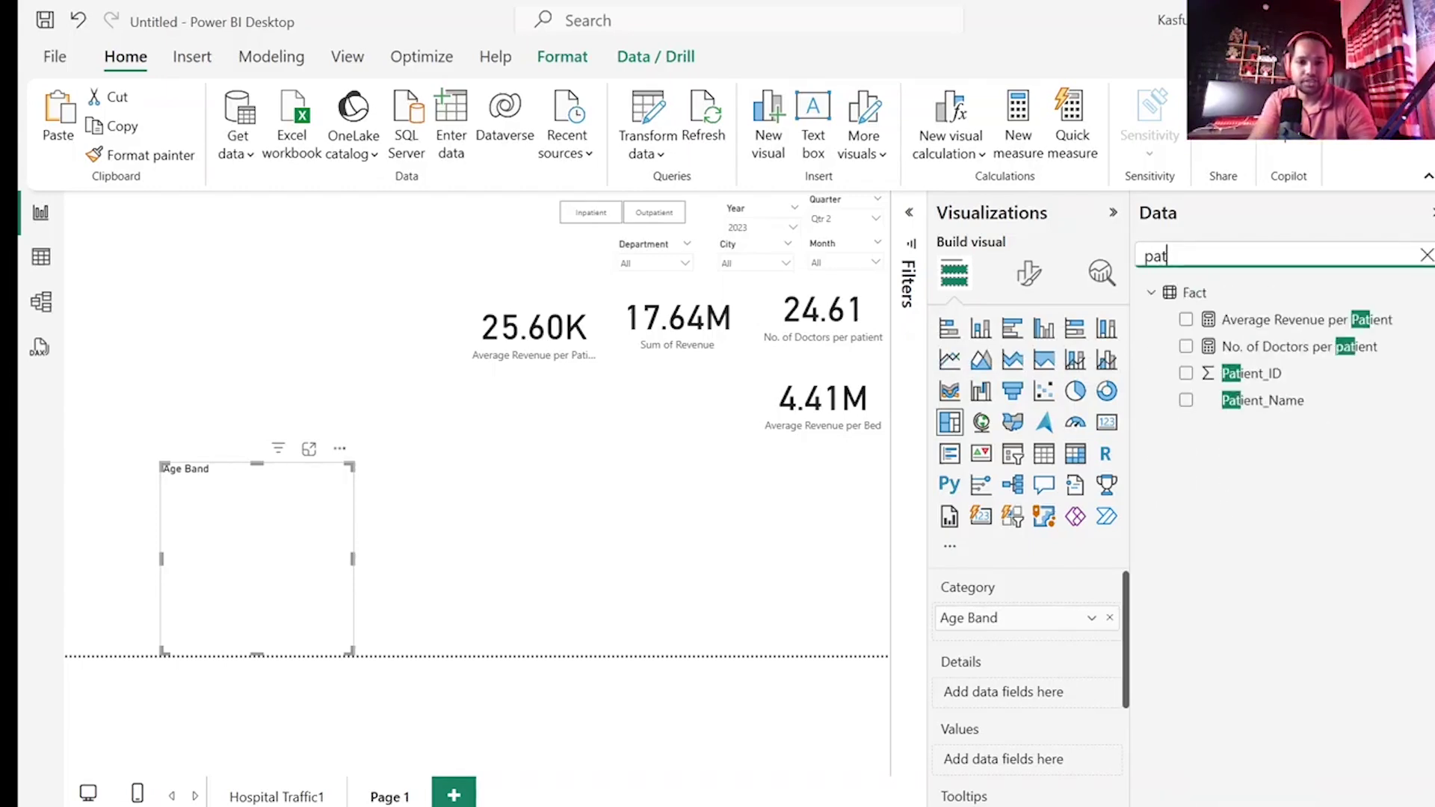
click(1186, 374)
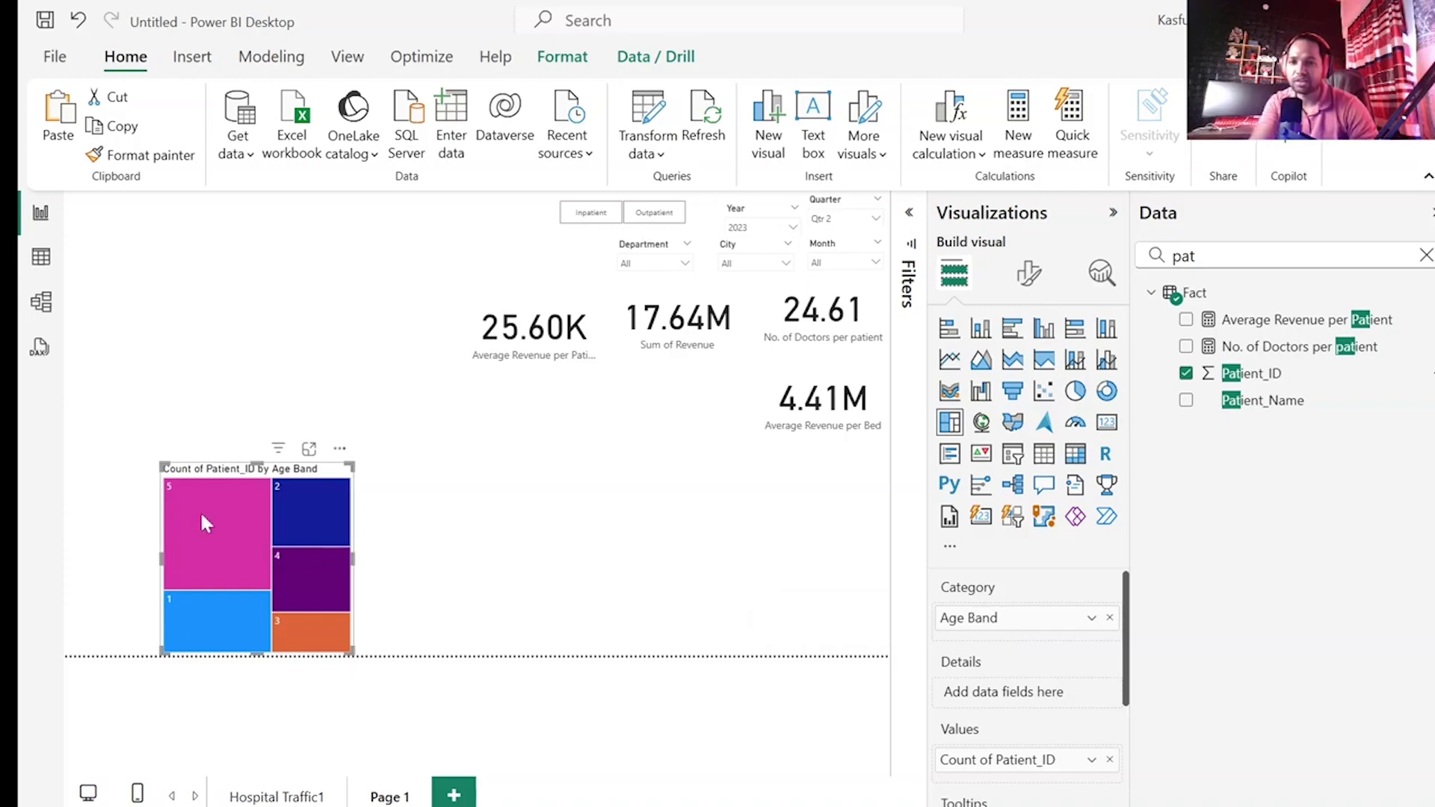
mouse_move(200, 510)
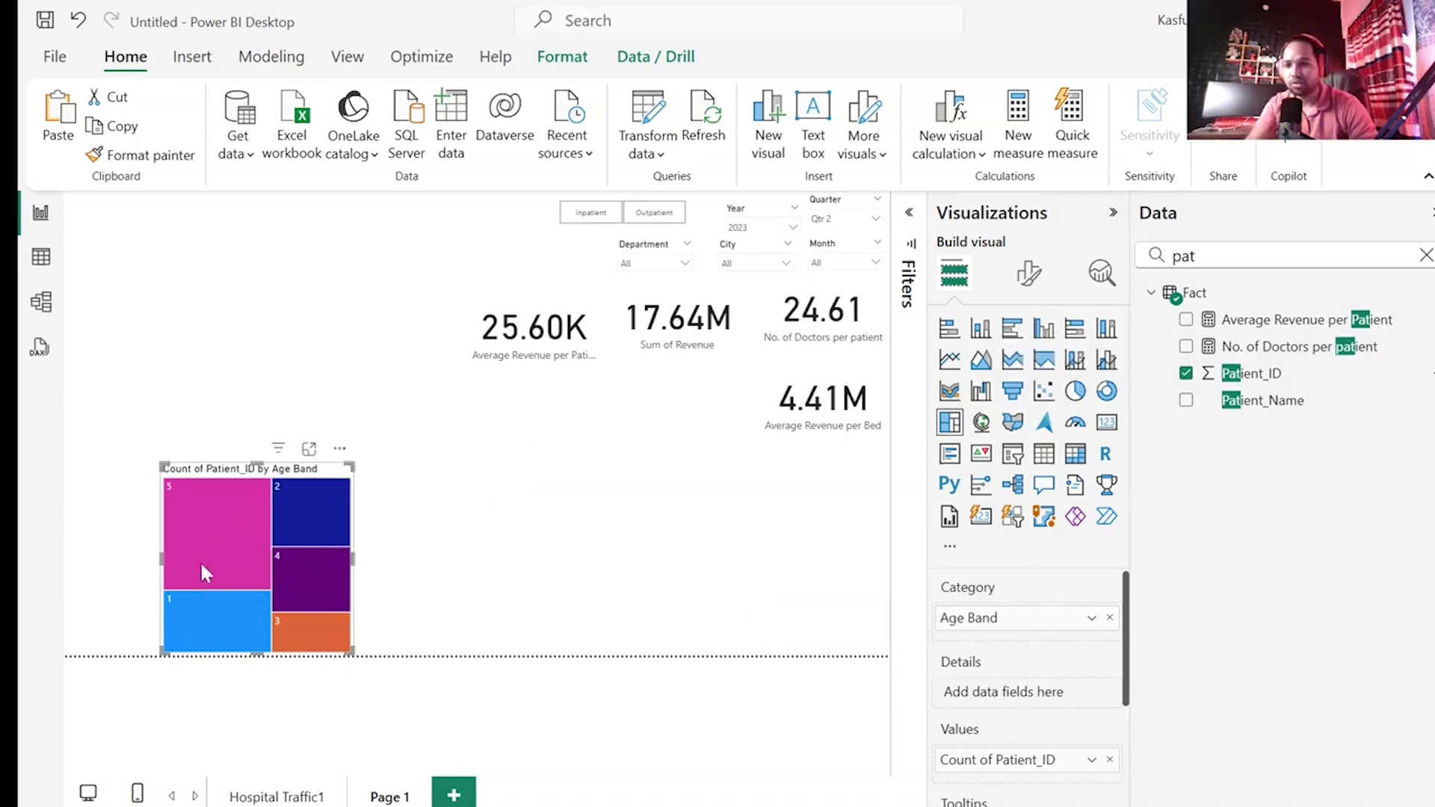
drag(160, 558, 109, 574)
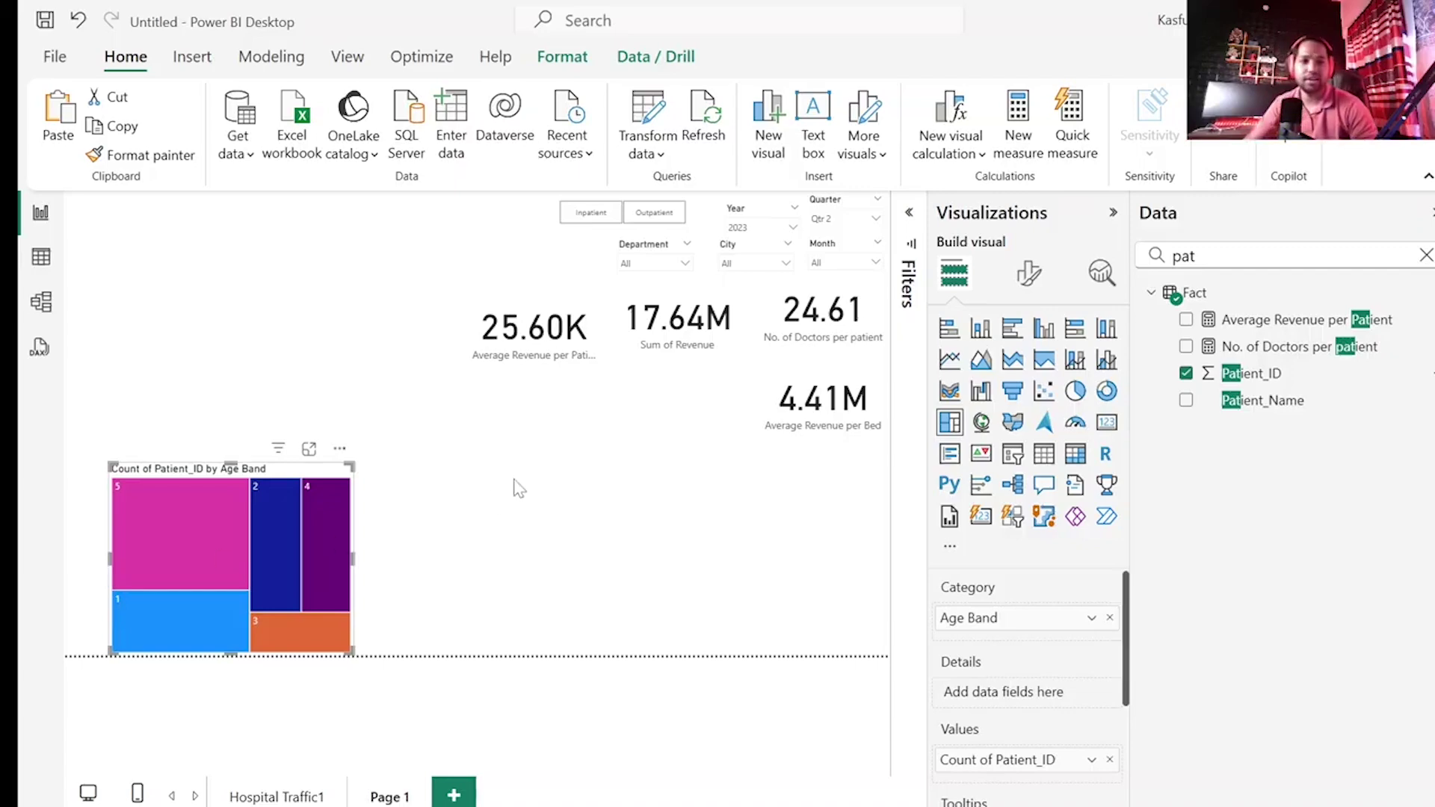
- Replace Age Band with Age from the Age_Dim table as the treemap's category
click(1109, 618)
click(1196, 255)
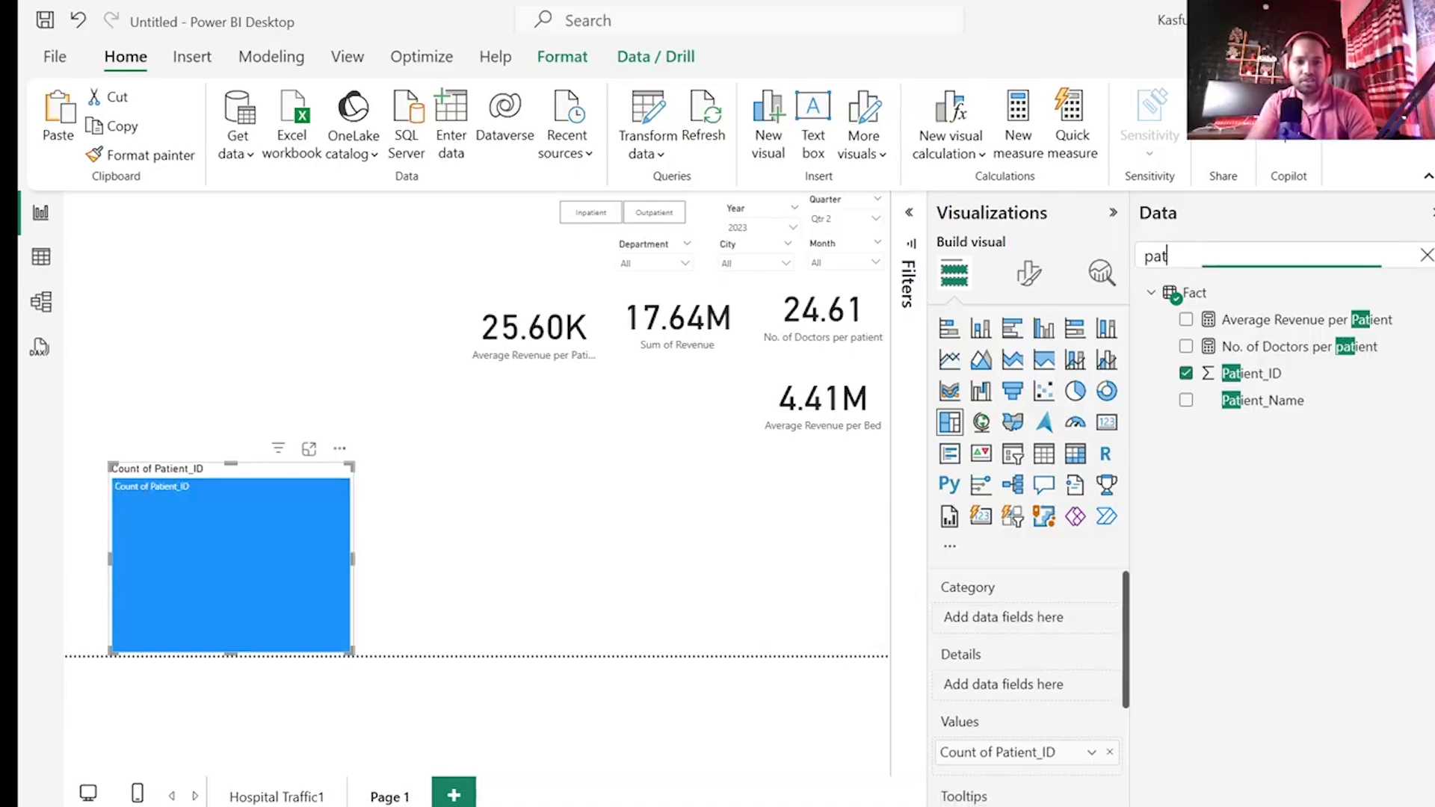
key(ctrl+a)
key(BackSpace)
text(age)
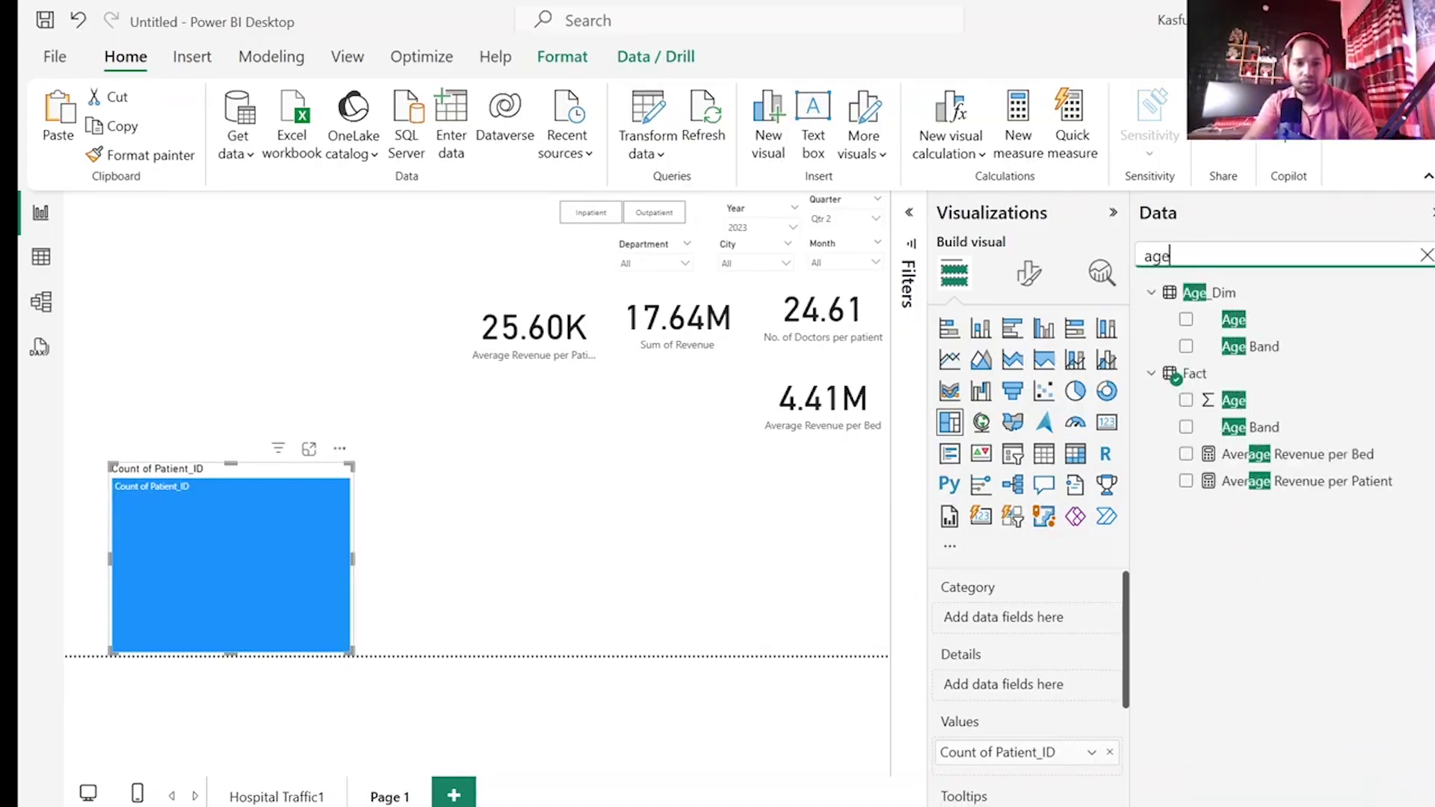
click(1185, 321)
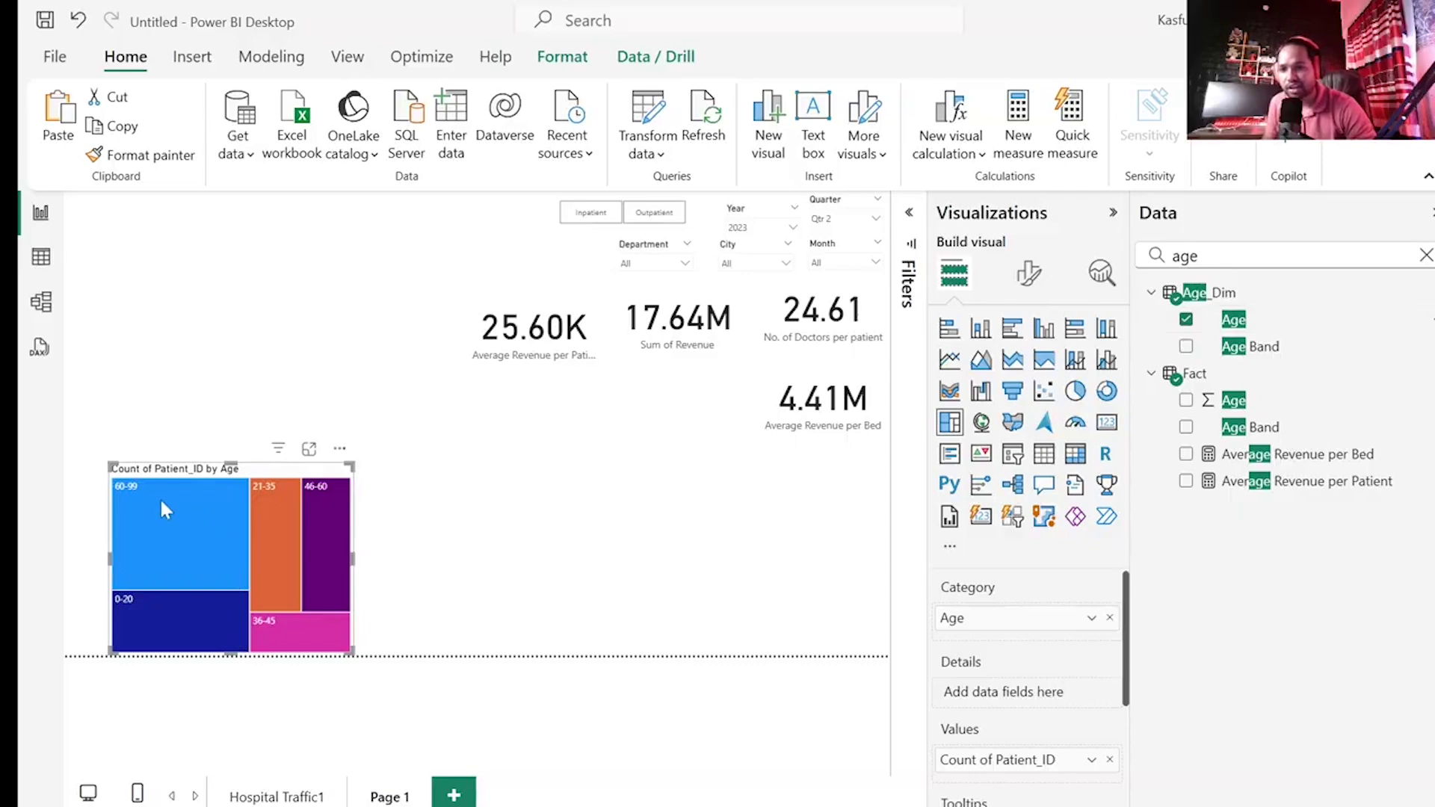
mouse_move(175, 509)
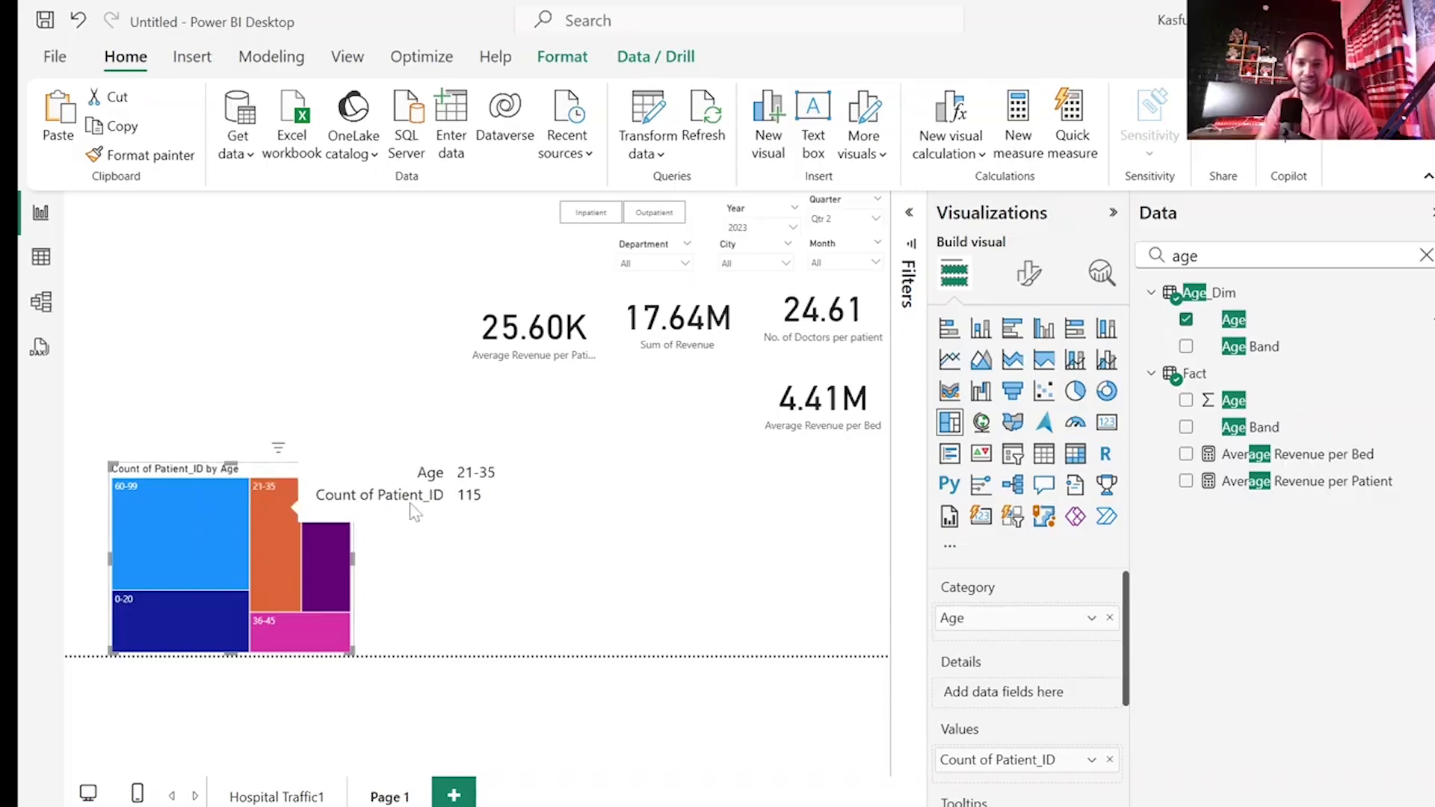
click(448, 538)
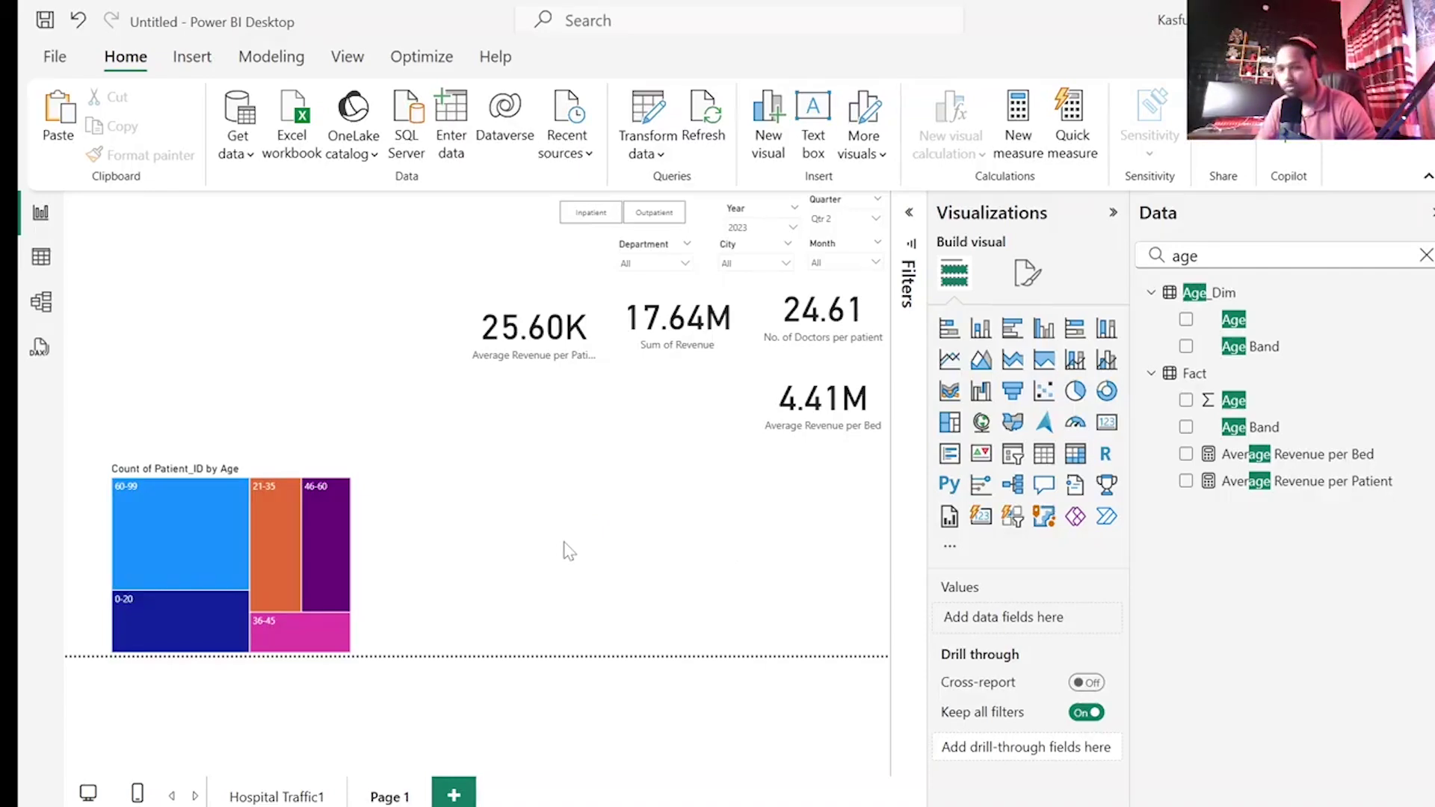
- Try to add a map visual beside the treemap with City from City_Dim as its location, and delete it
click(981, 423)
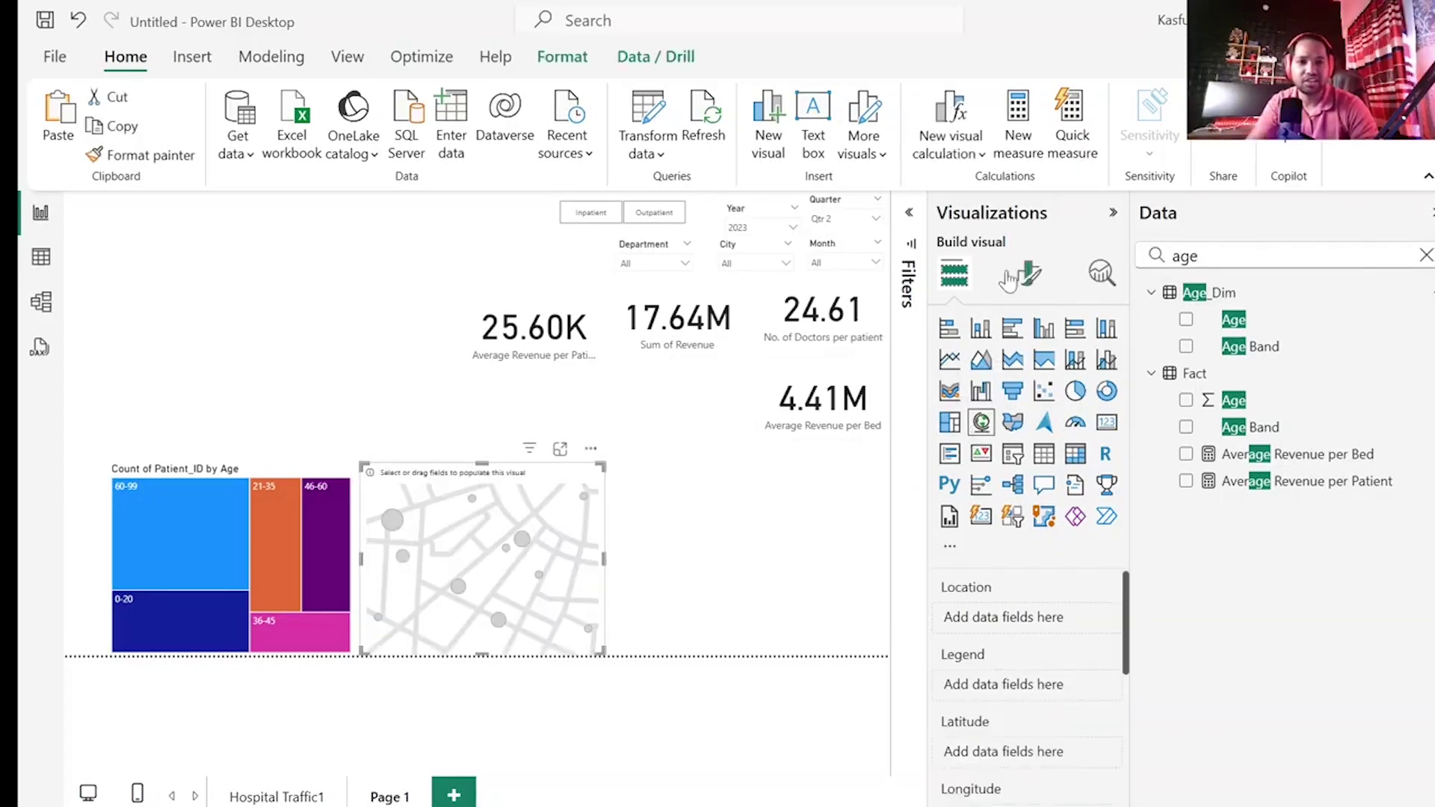
key(ctrl+a)
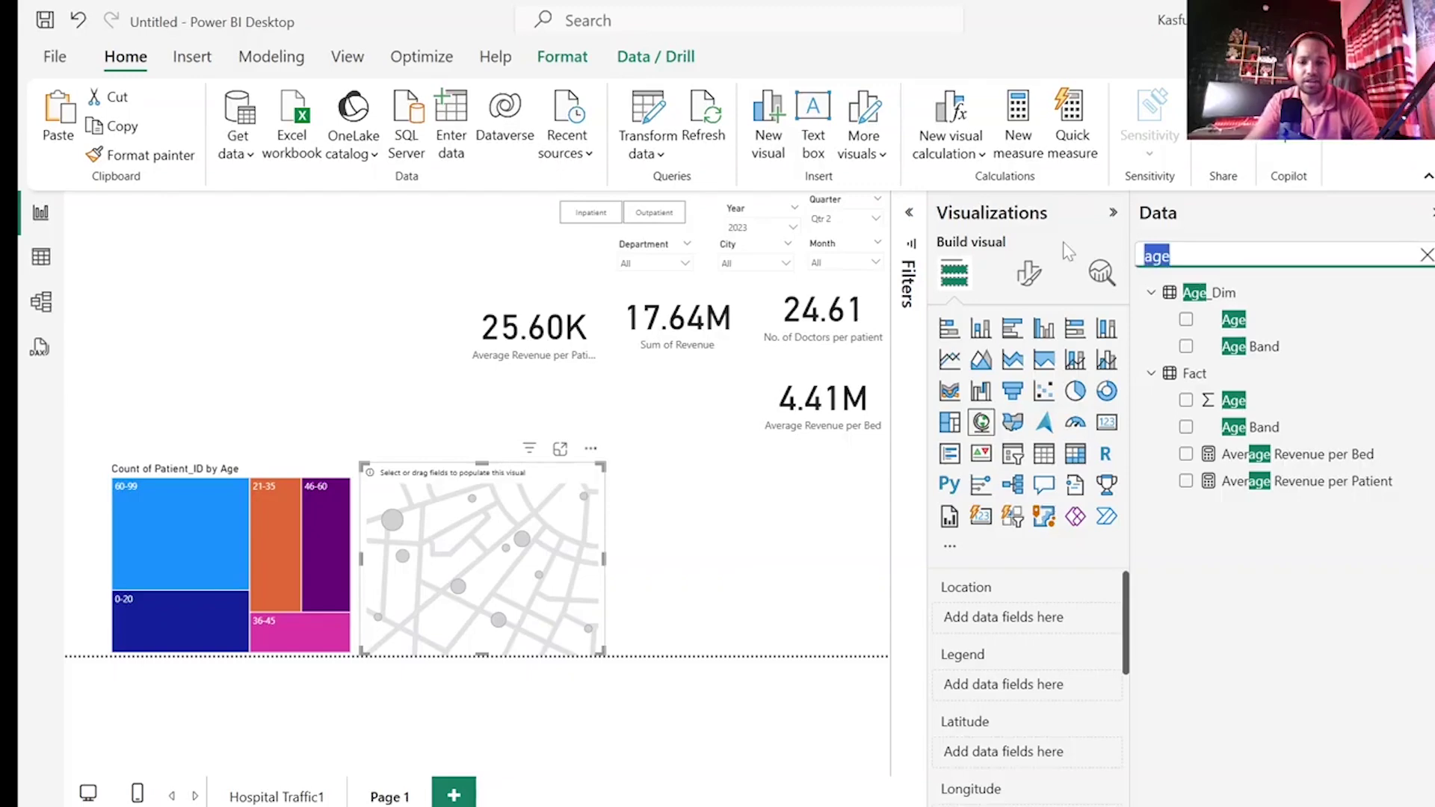
text(cit)
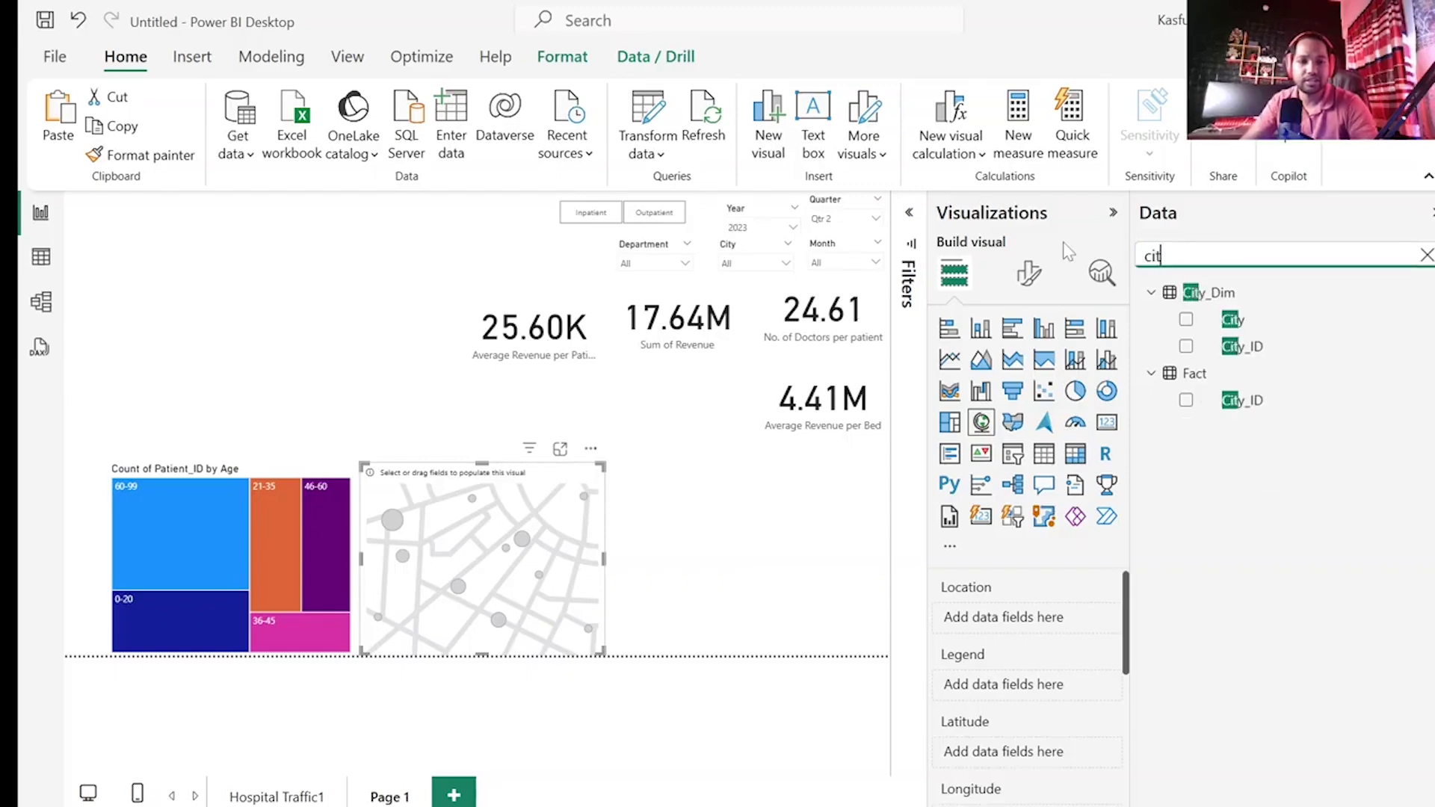
click(1186, 320)
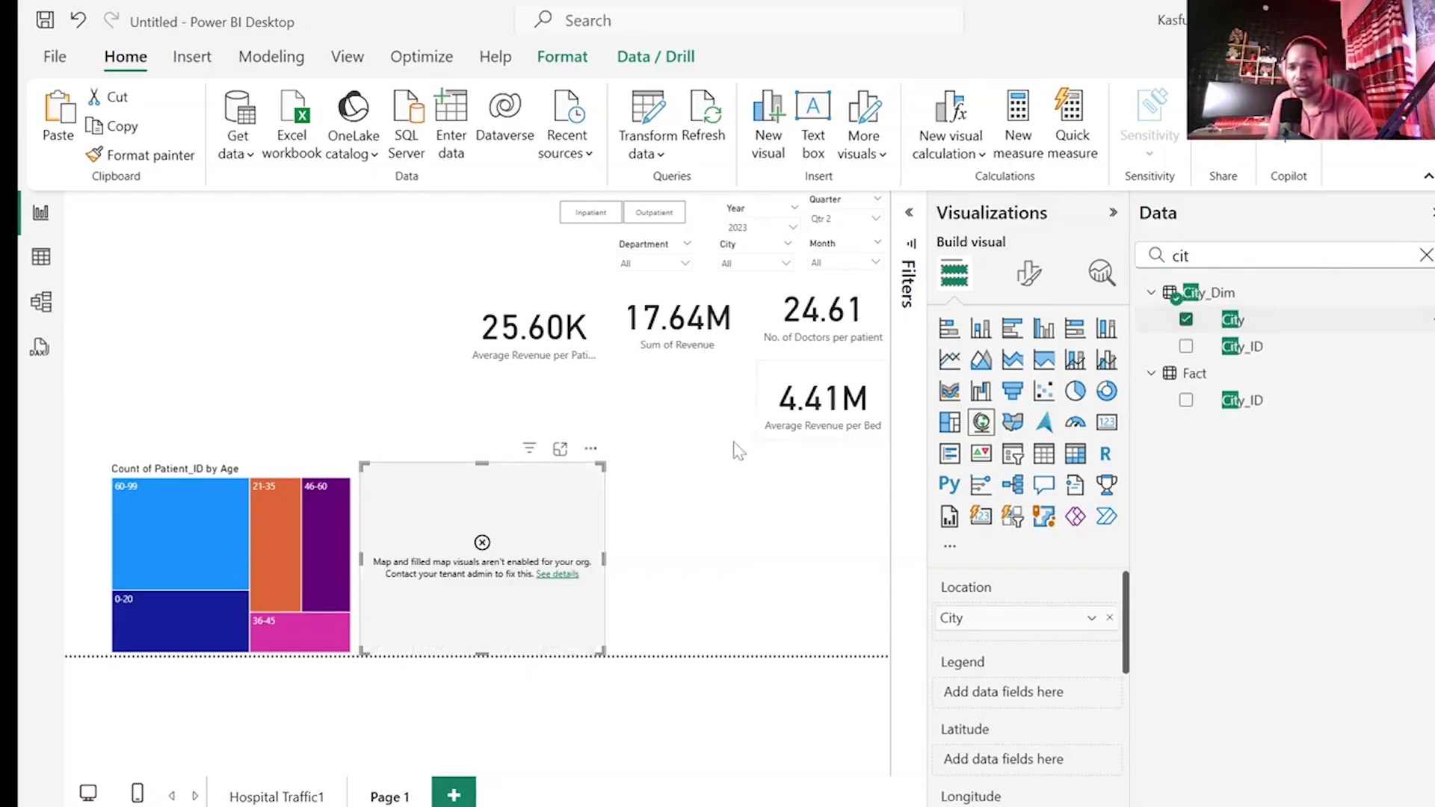
click(556, 574)
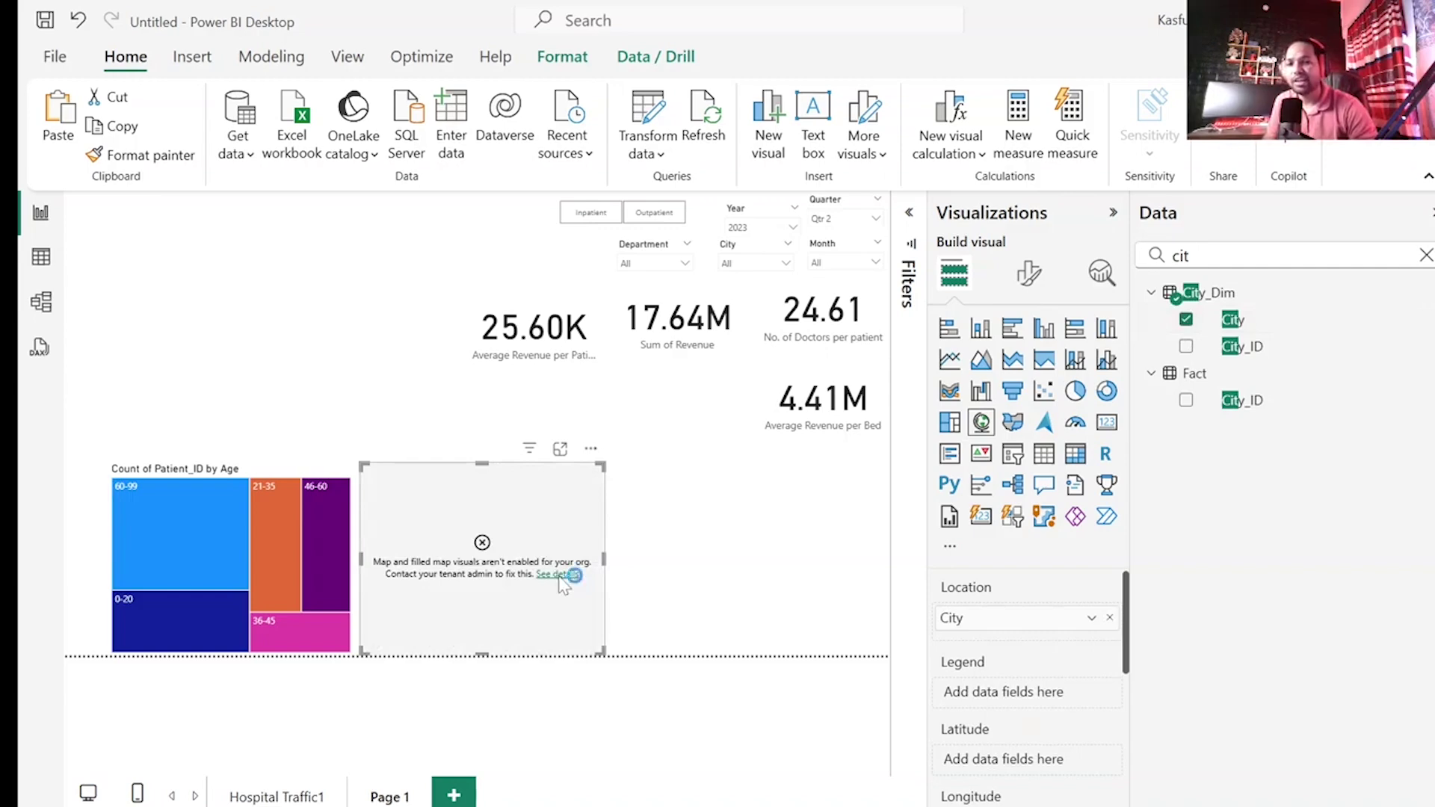
click(973, 476)
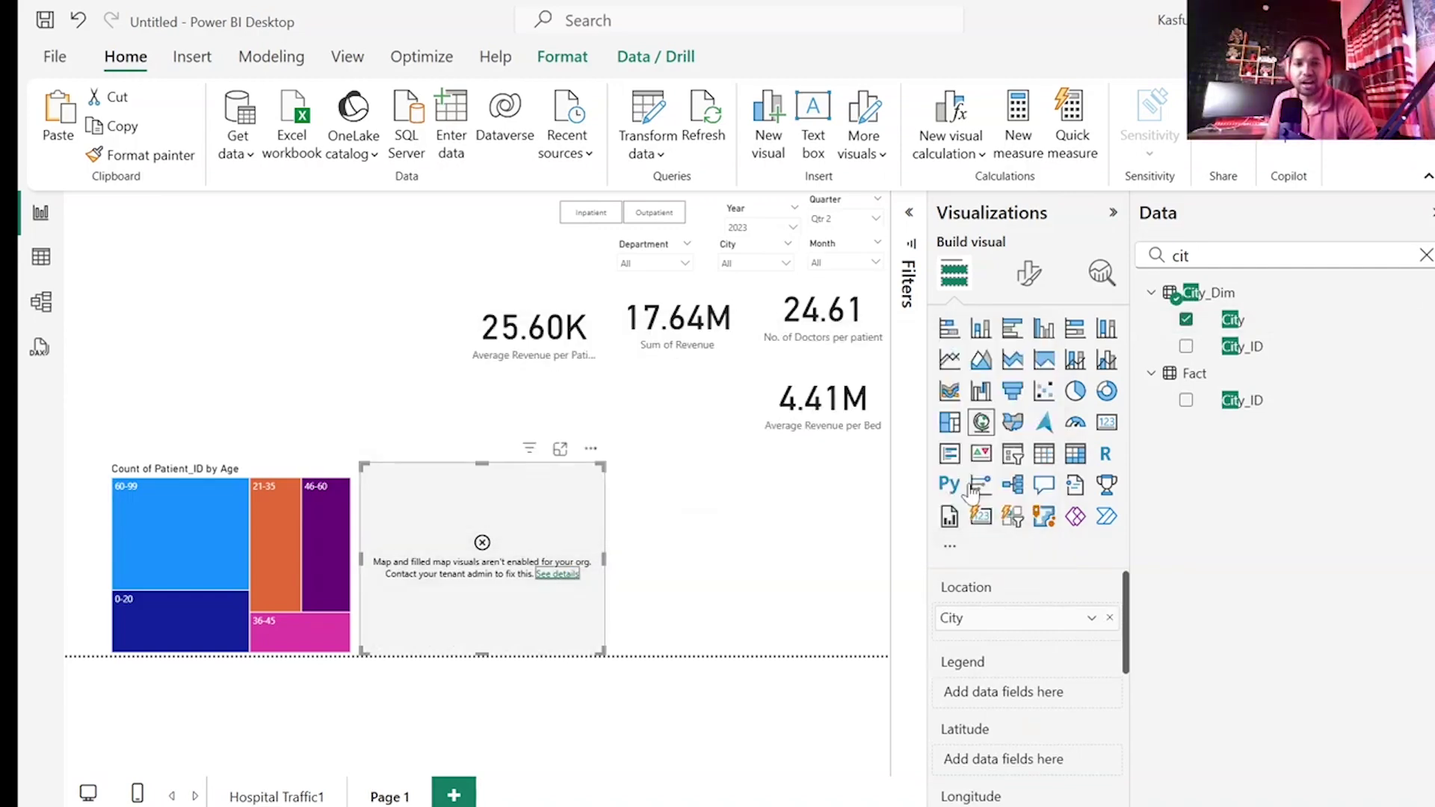
key(Delete)
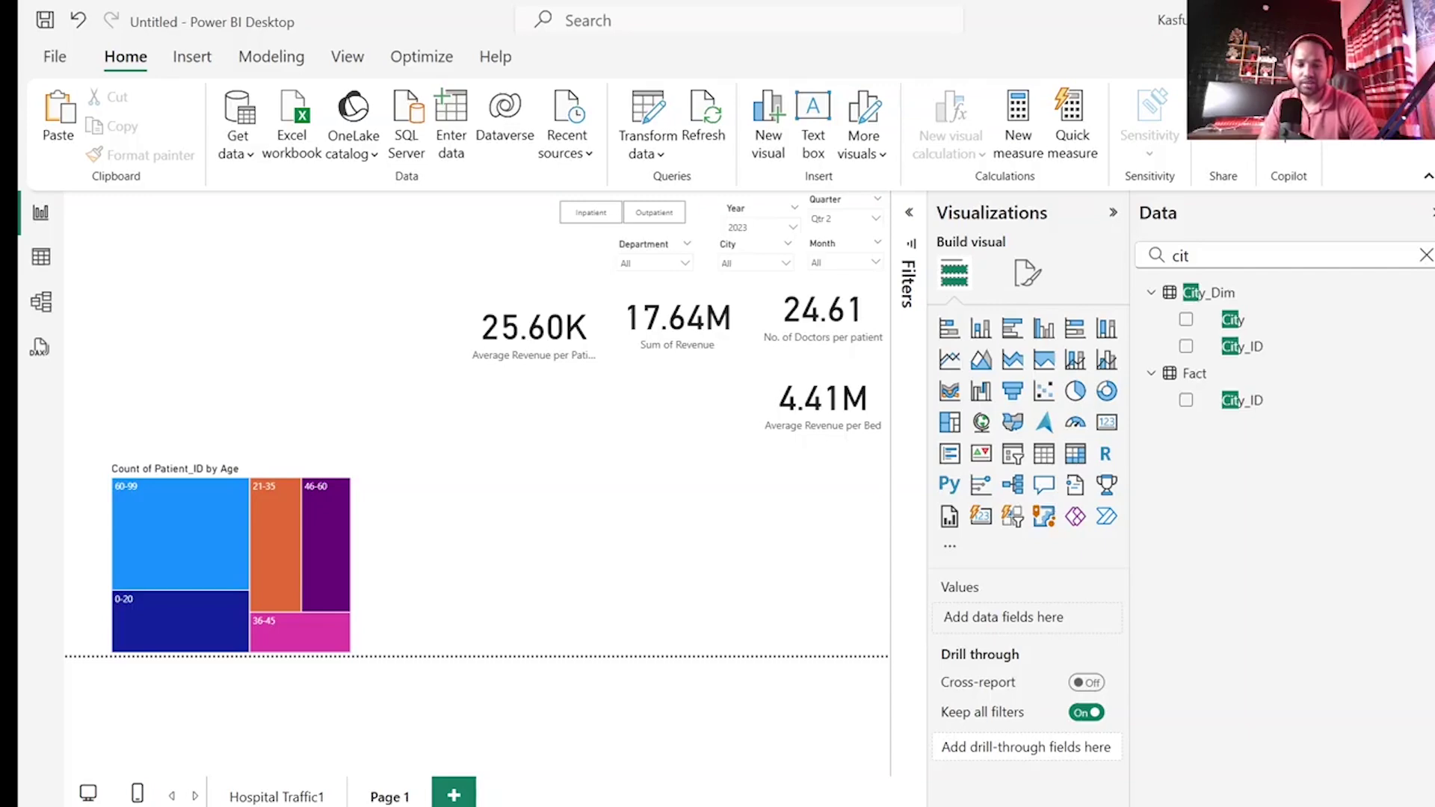
- Switch to the Hospital Project_Final Designed report, close the measure formula and open the Revenue Analysis page
click(710, 718)
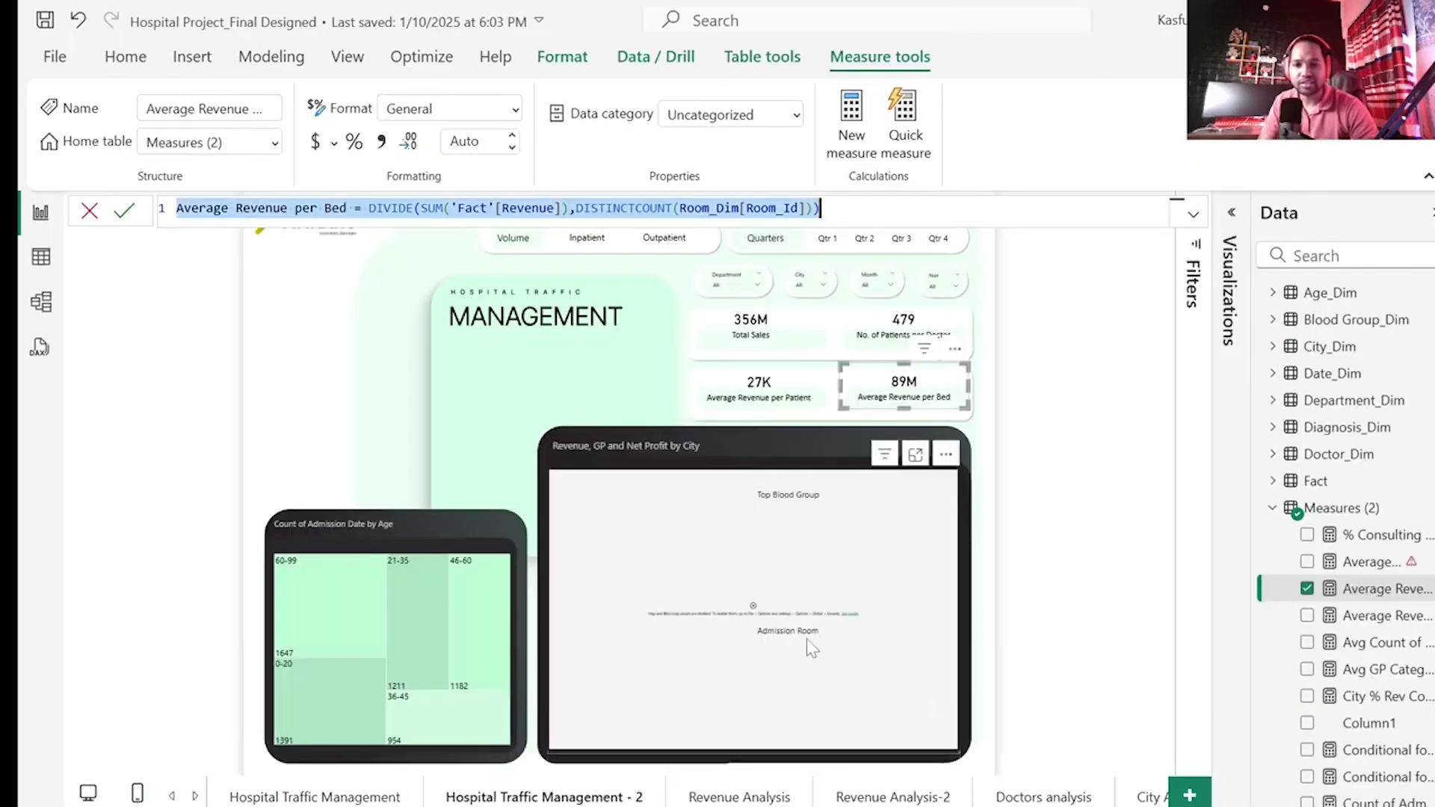
click(90, 219)
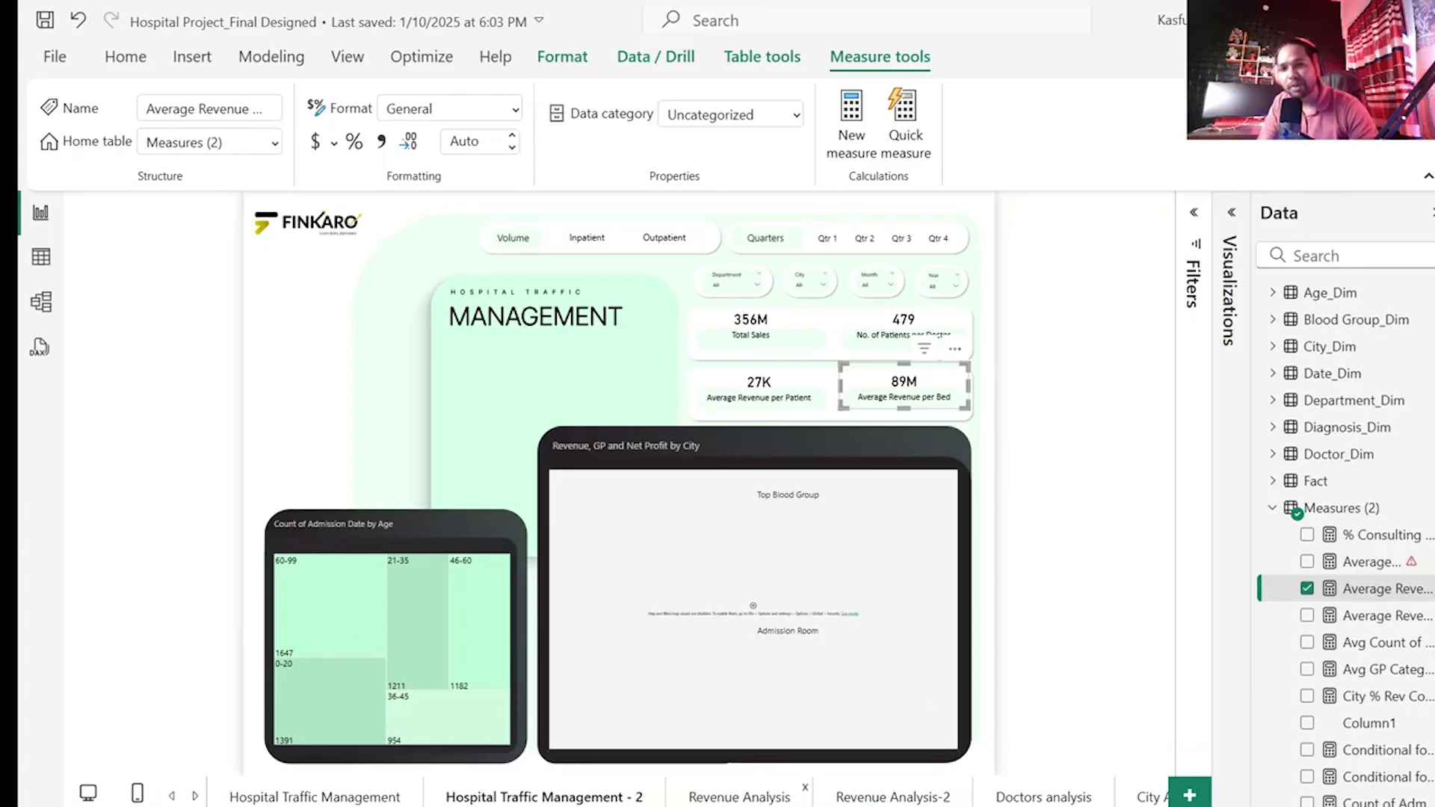
click(739, 796)
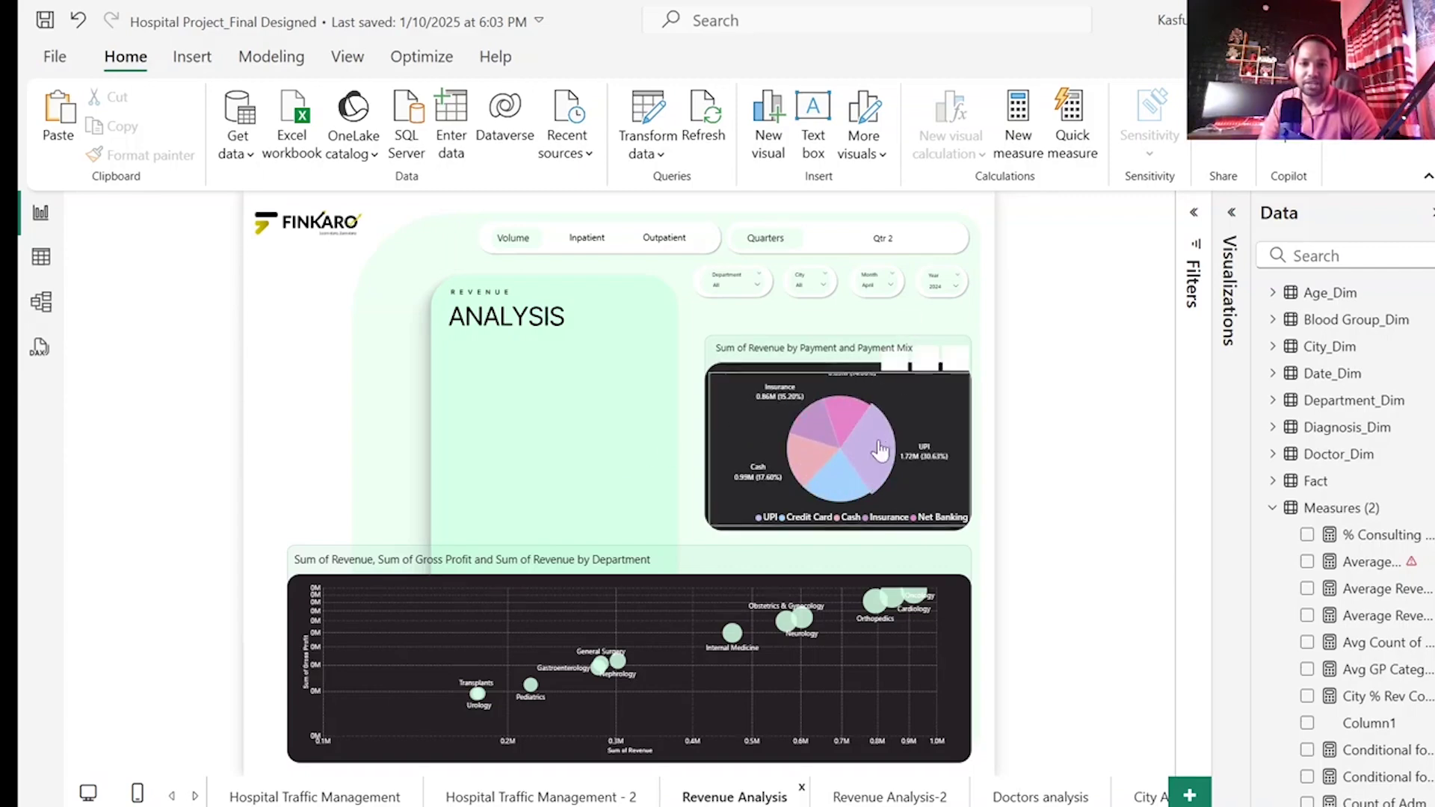
- Examine the Sum of Revenue by Payment and Payment Mix pie chart and its category and sub-category fields
mouse_move(878, 451)
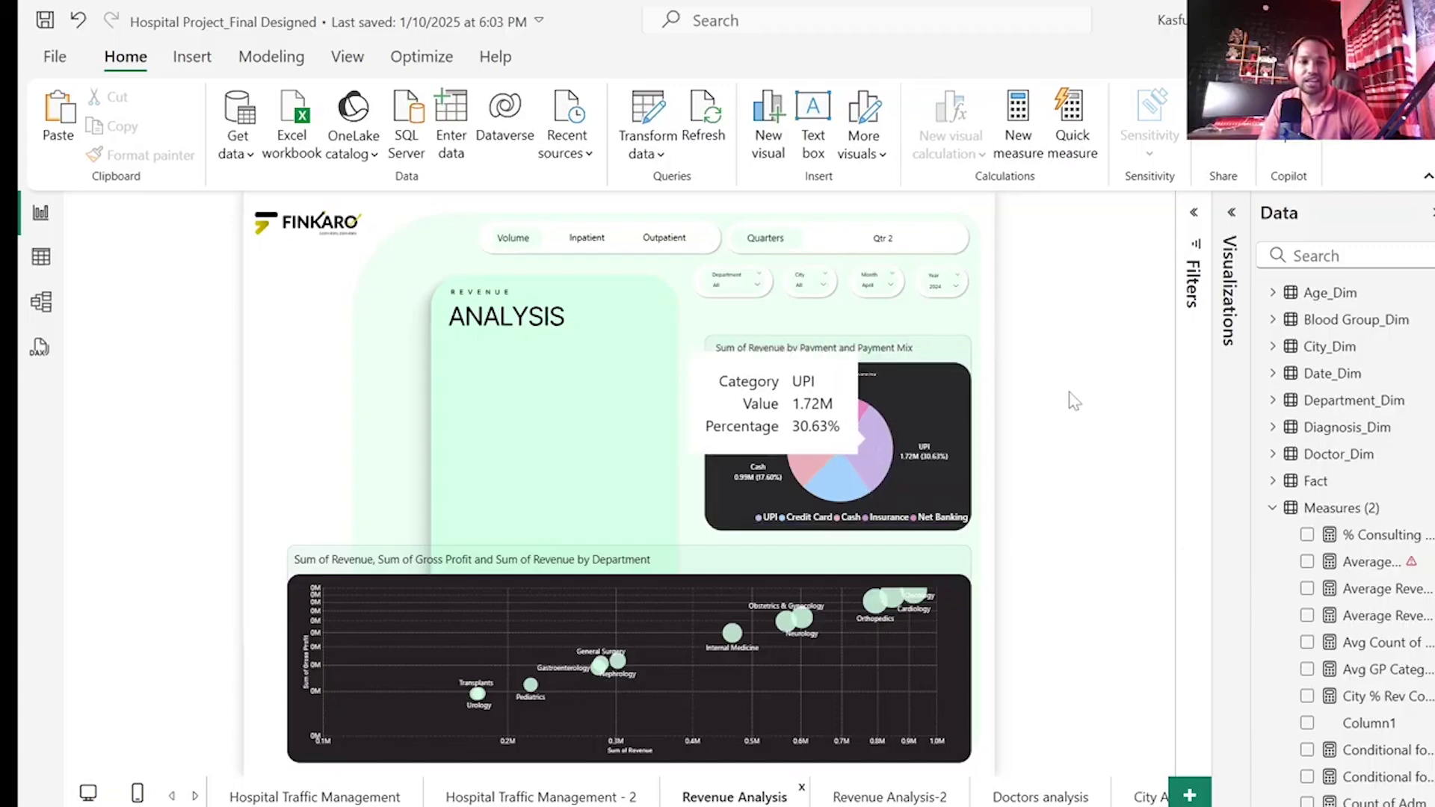
click(941, 401)
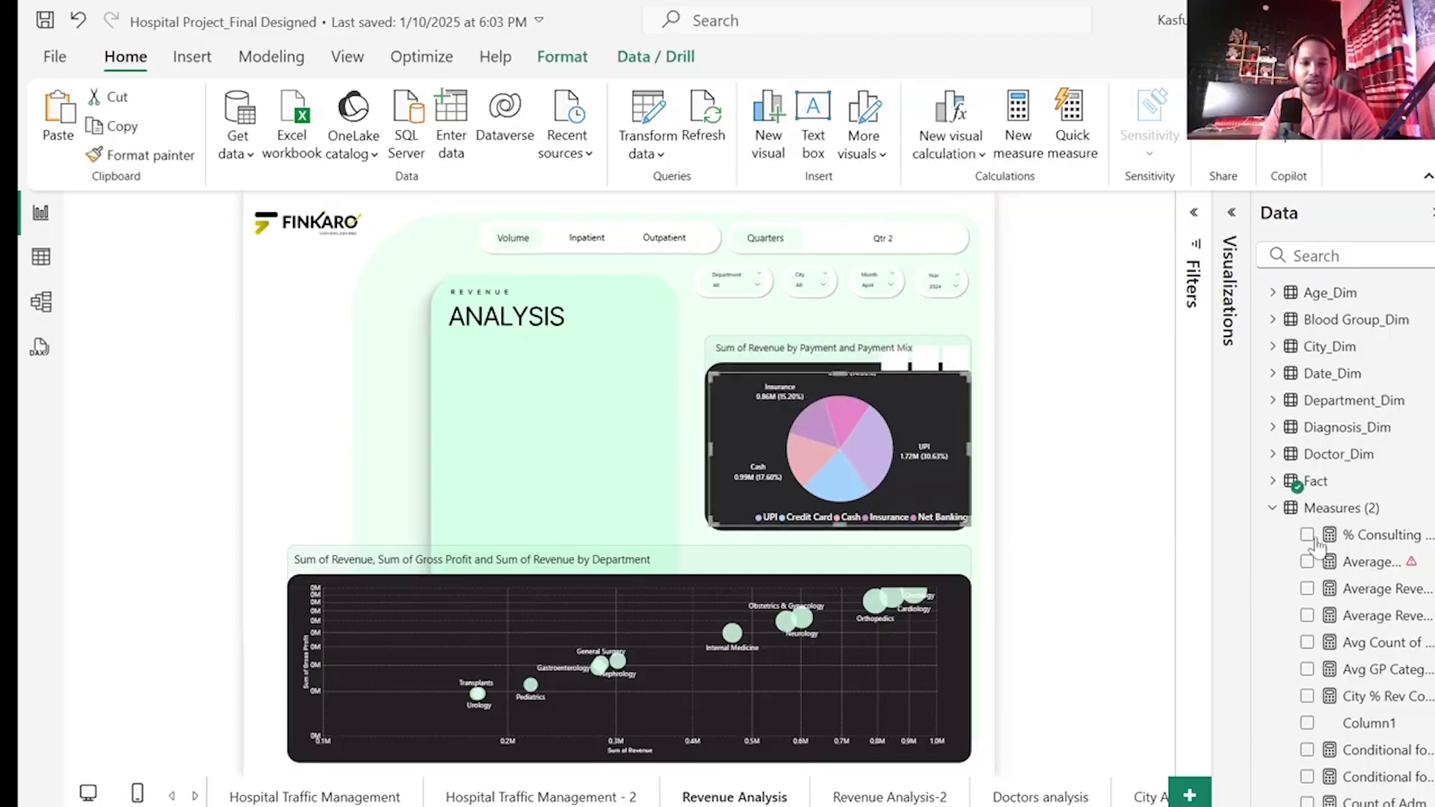
click(1271, 508)
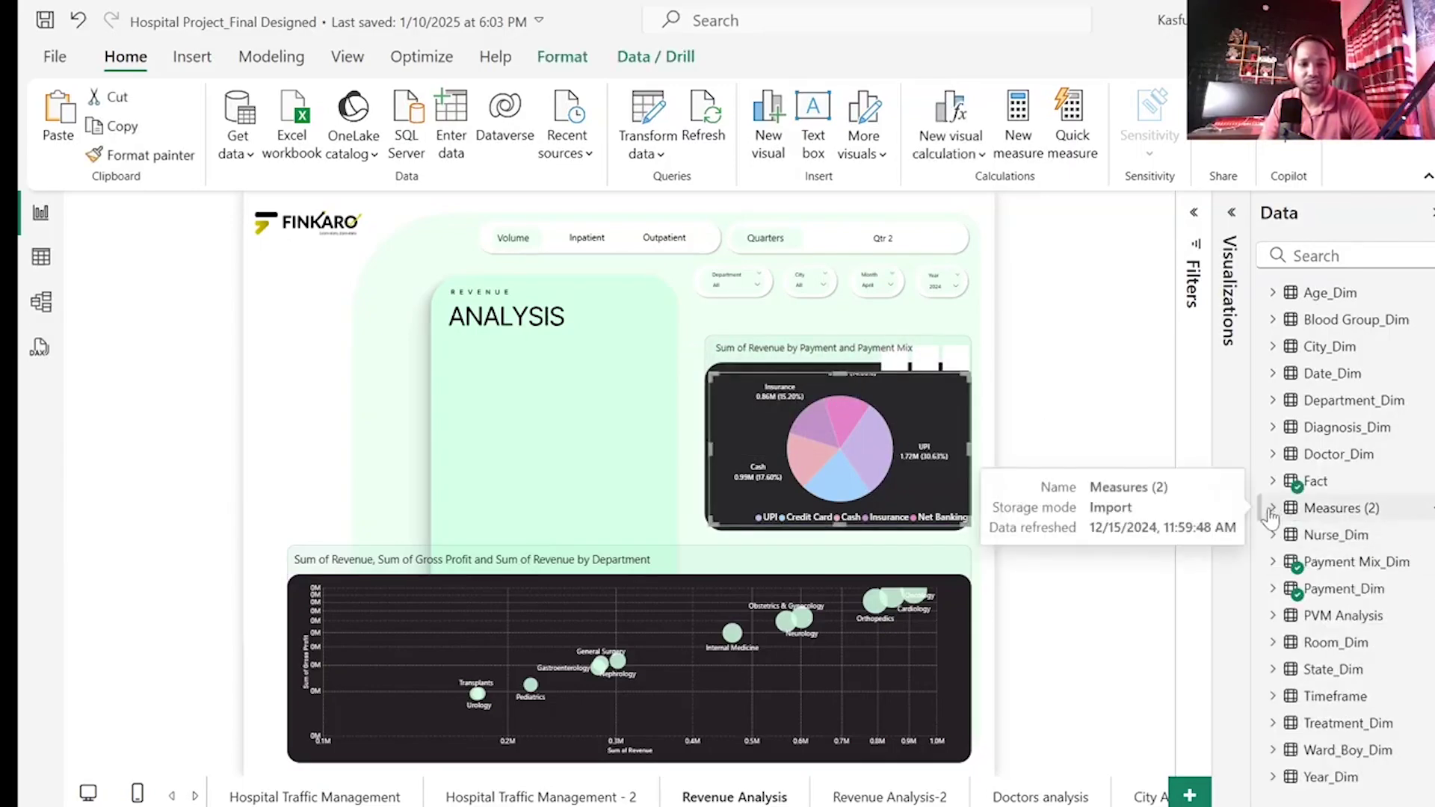
click(1230, 215)
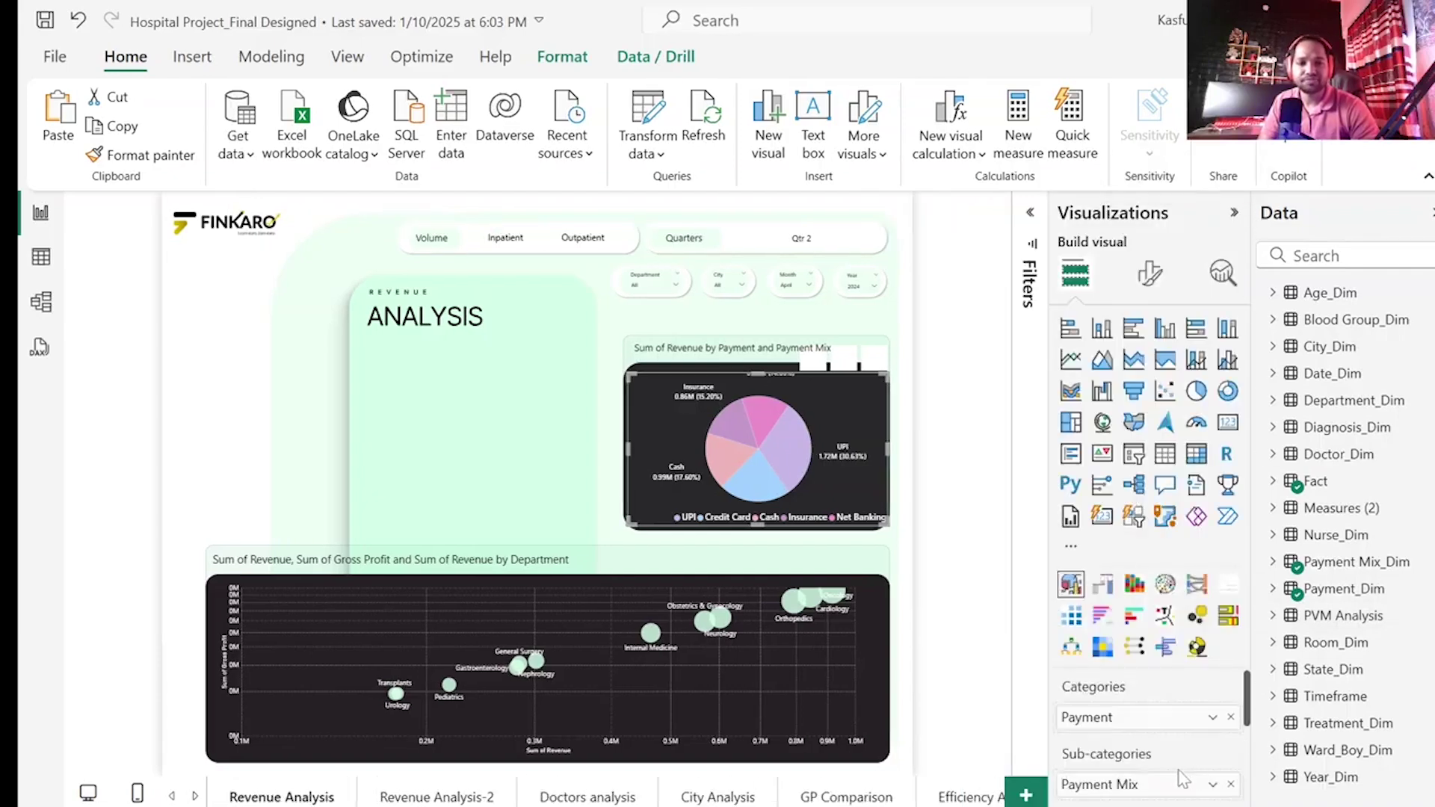
scroll(1179, 779, down, 3)
scroll(1179, 779, up, 1)
scroll(1180, 778, up, 2)
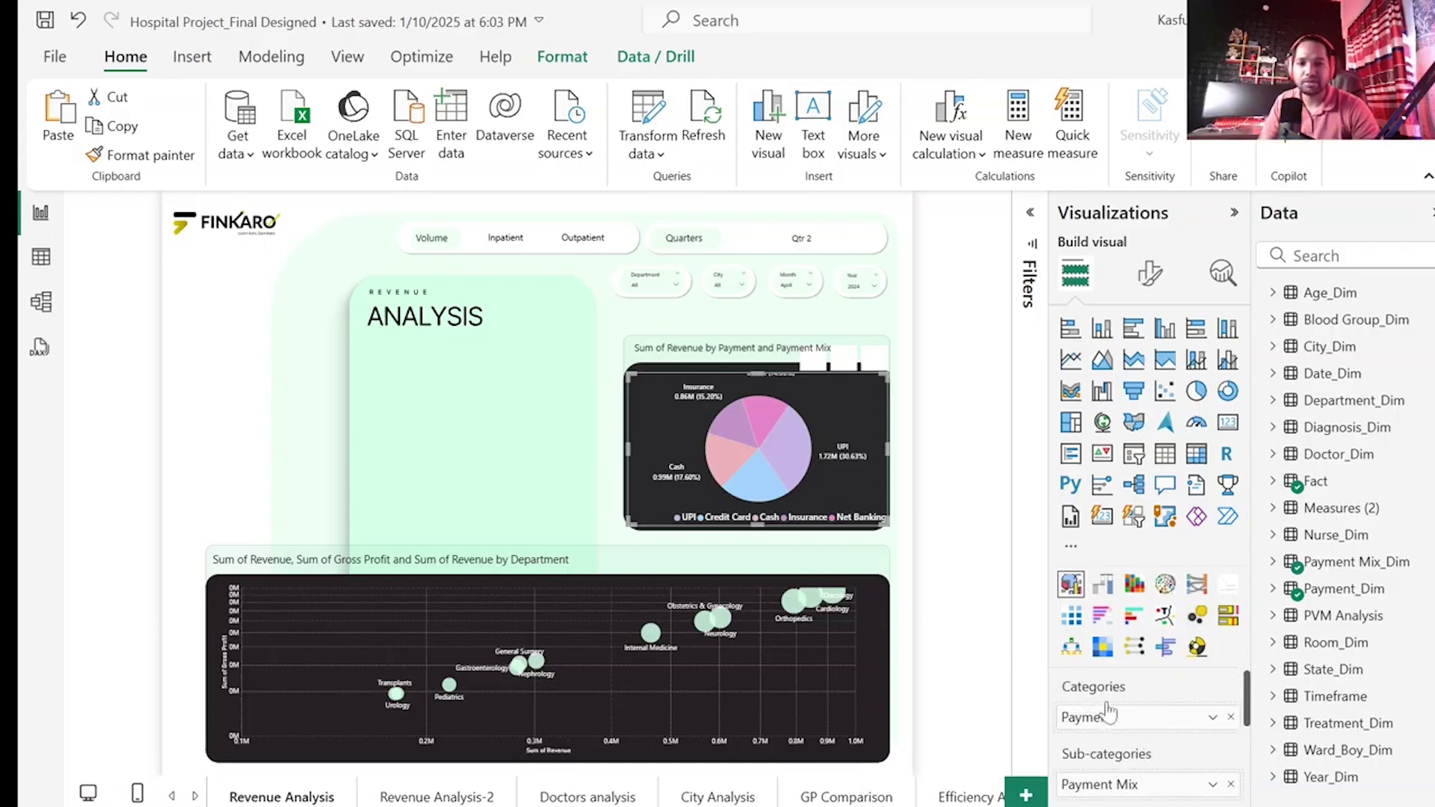
mouse_move(700, 461)
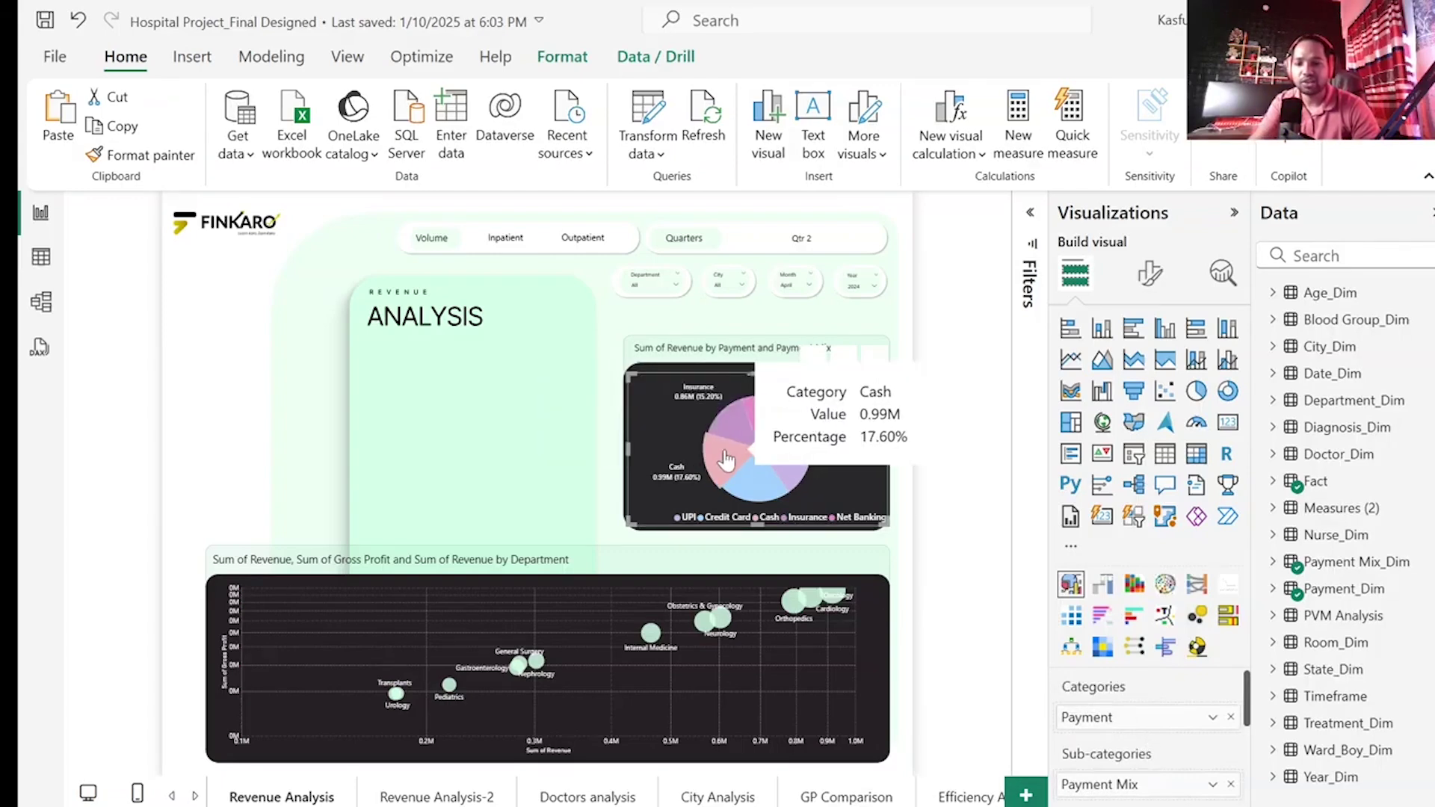
- Break down the Cash slice of the payment pie chart and switch to the Untitled report
click(727, 461)
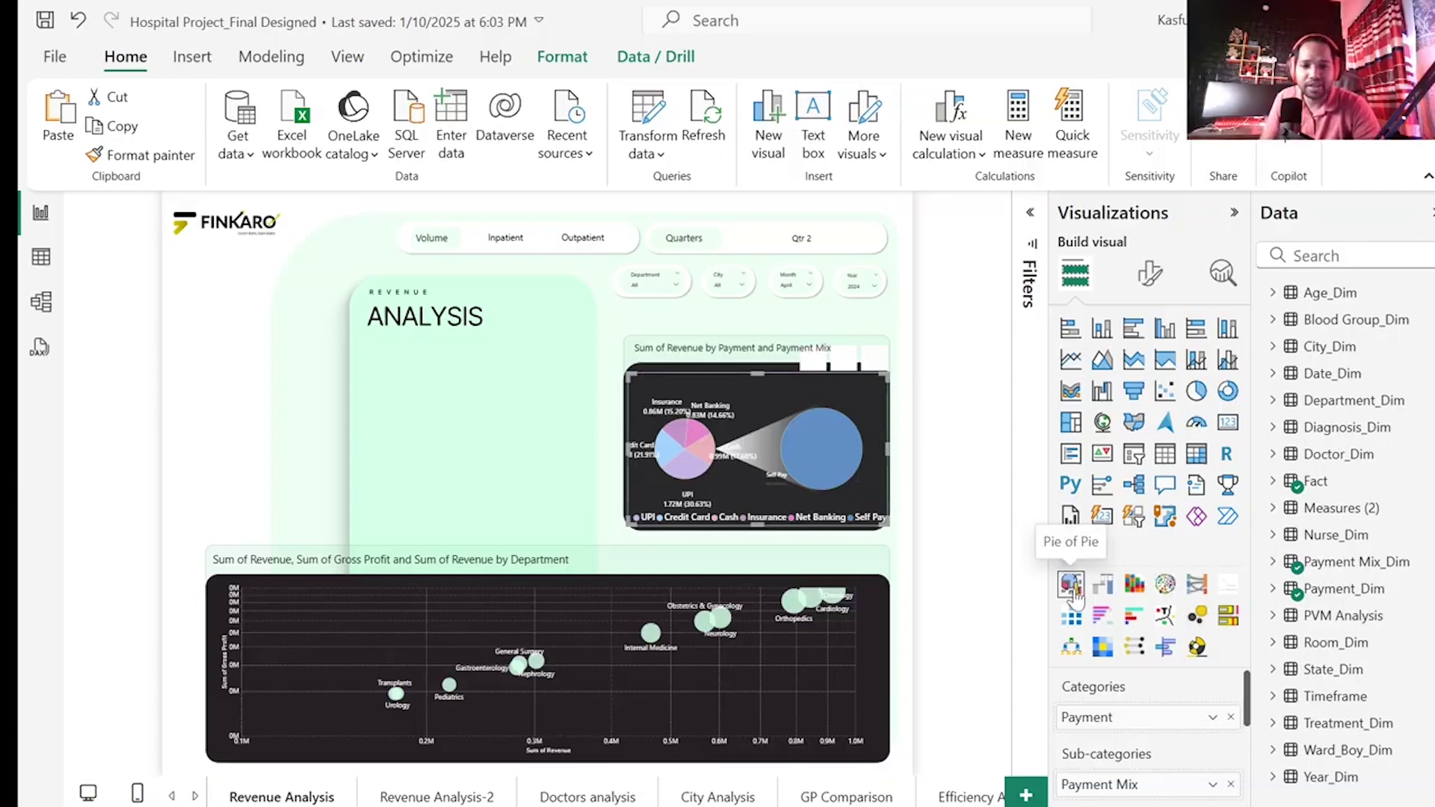
mouse_move(833, 806)
click(921, 774)
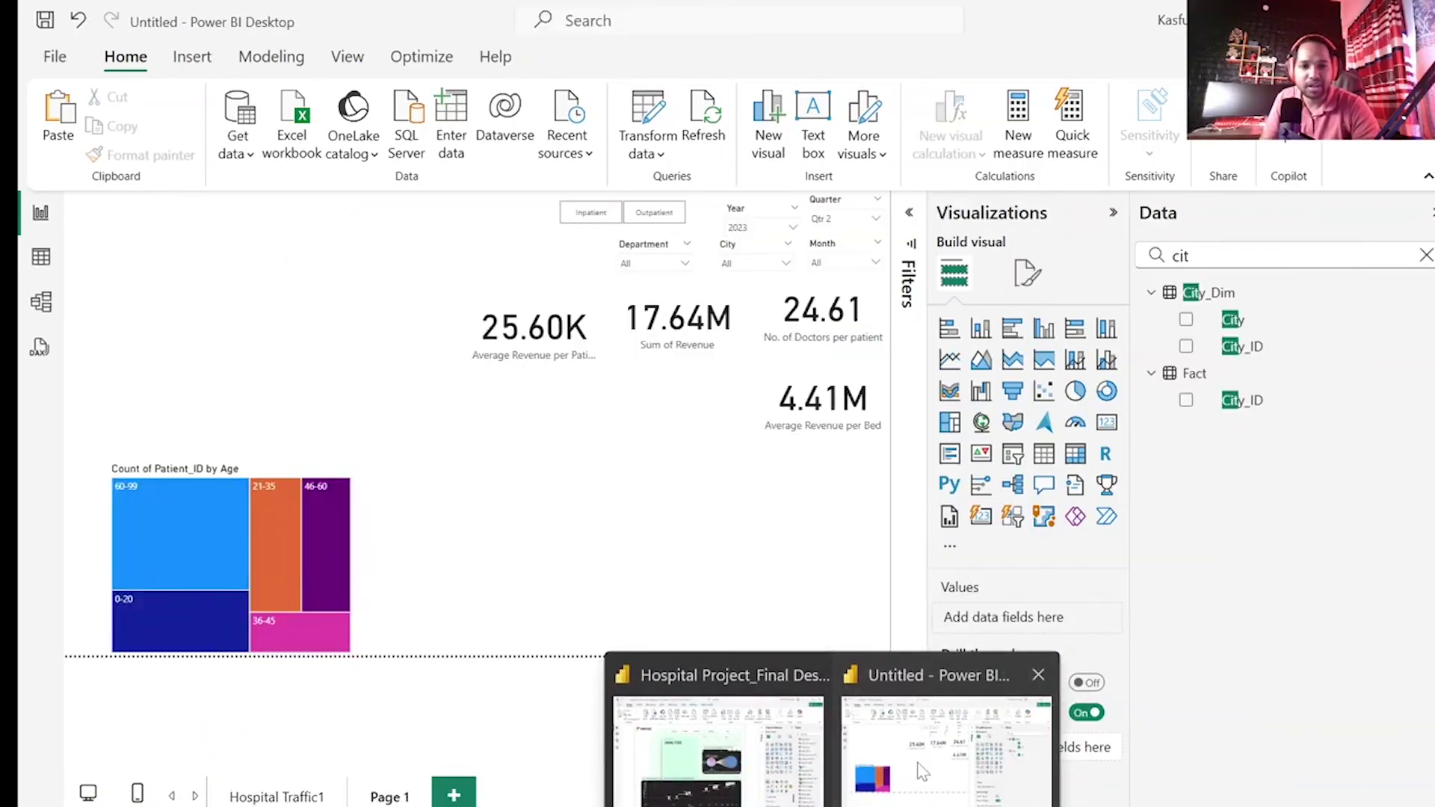
- Search the Power BI visuals store for "pie of" and import Pie of Pie by JTA into the report
click(948, 552)
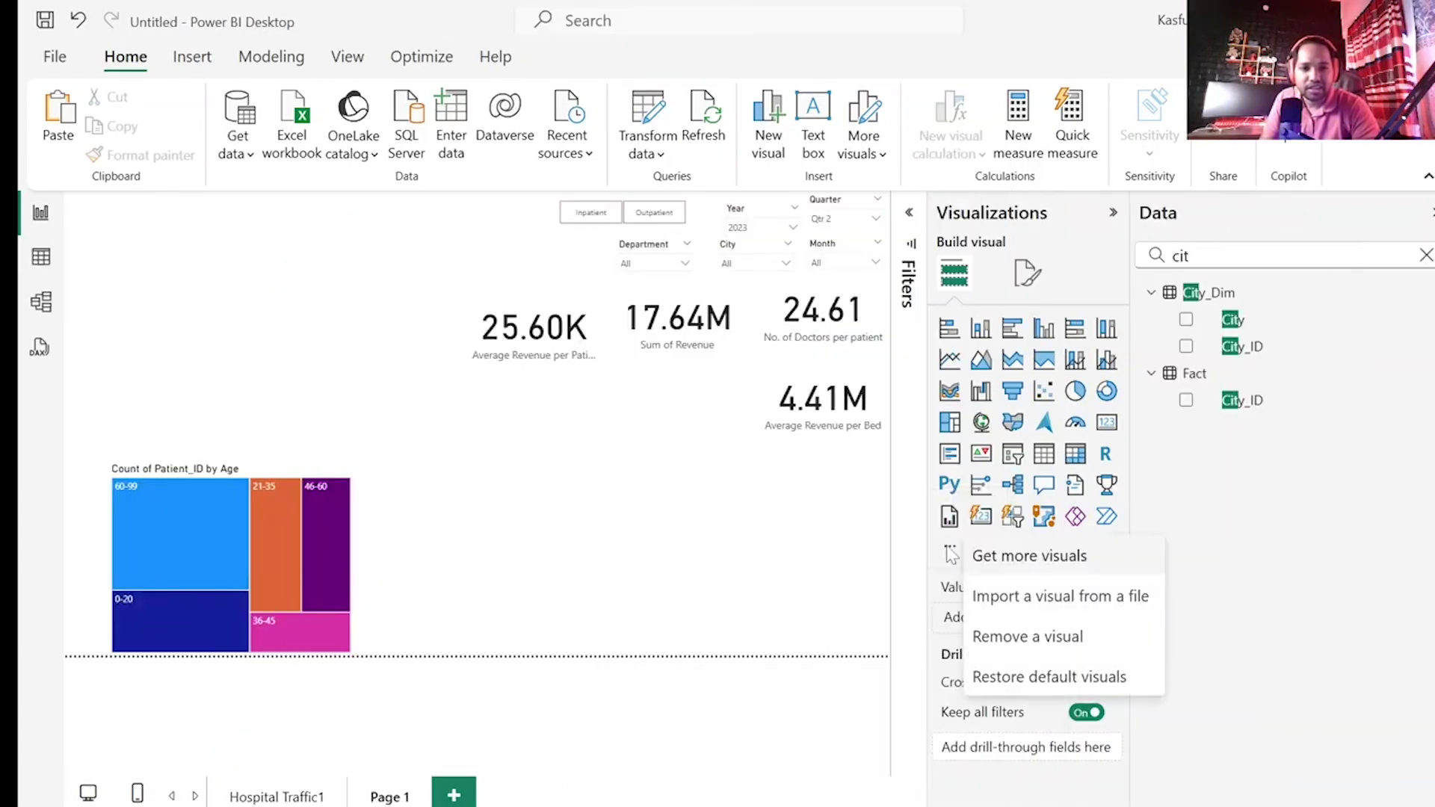
click(1024, 574)
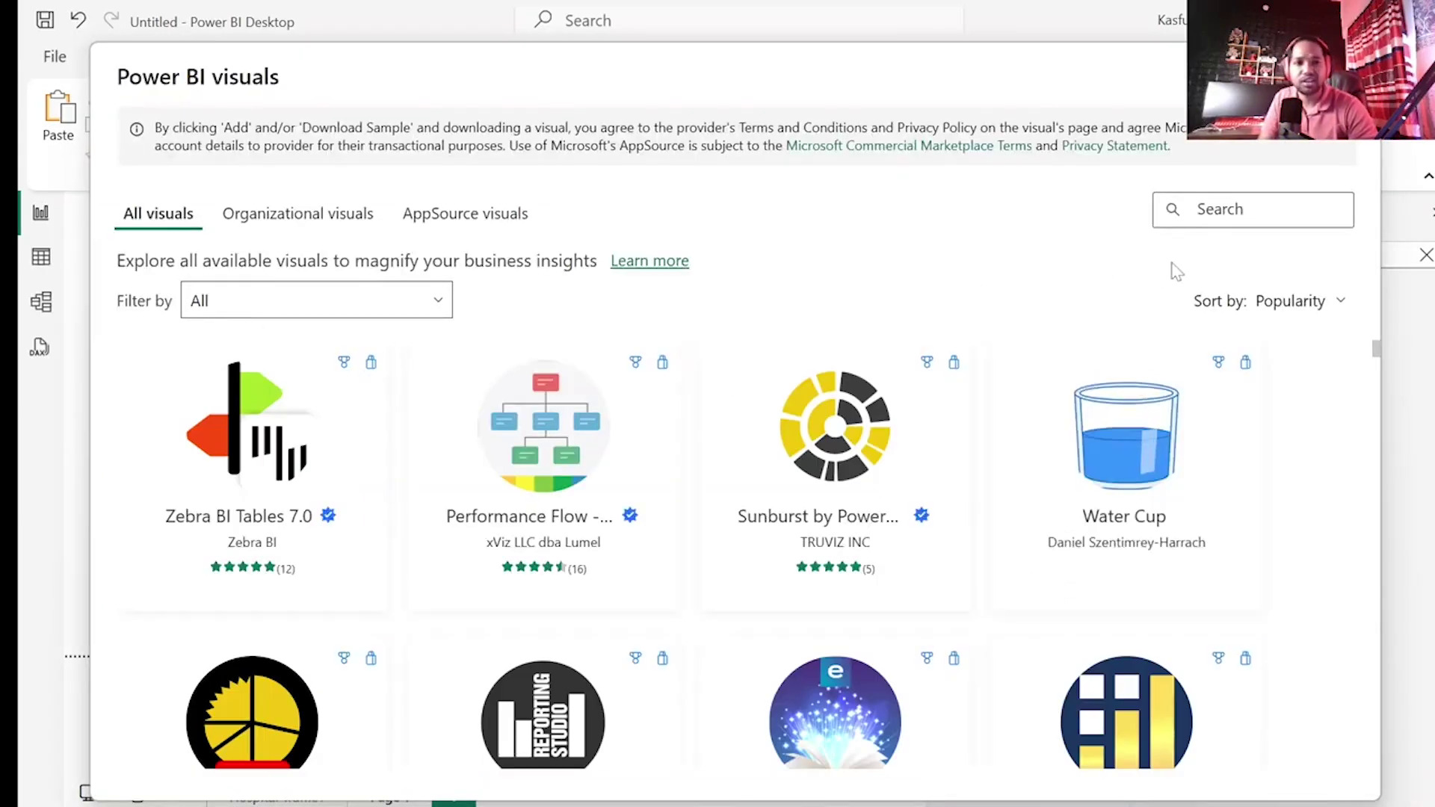
text(pie)
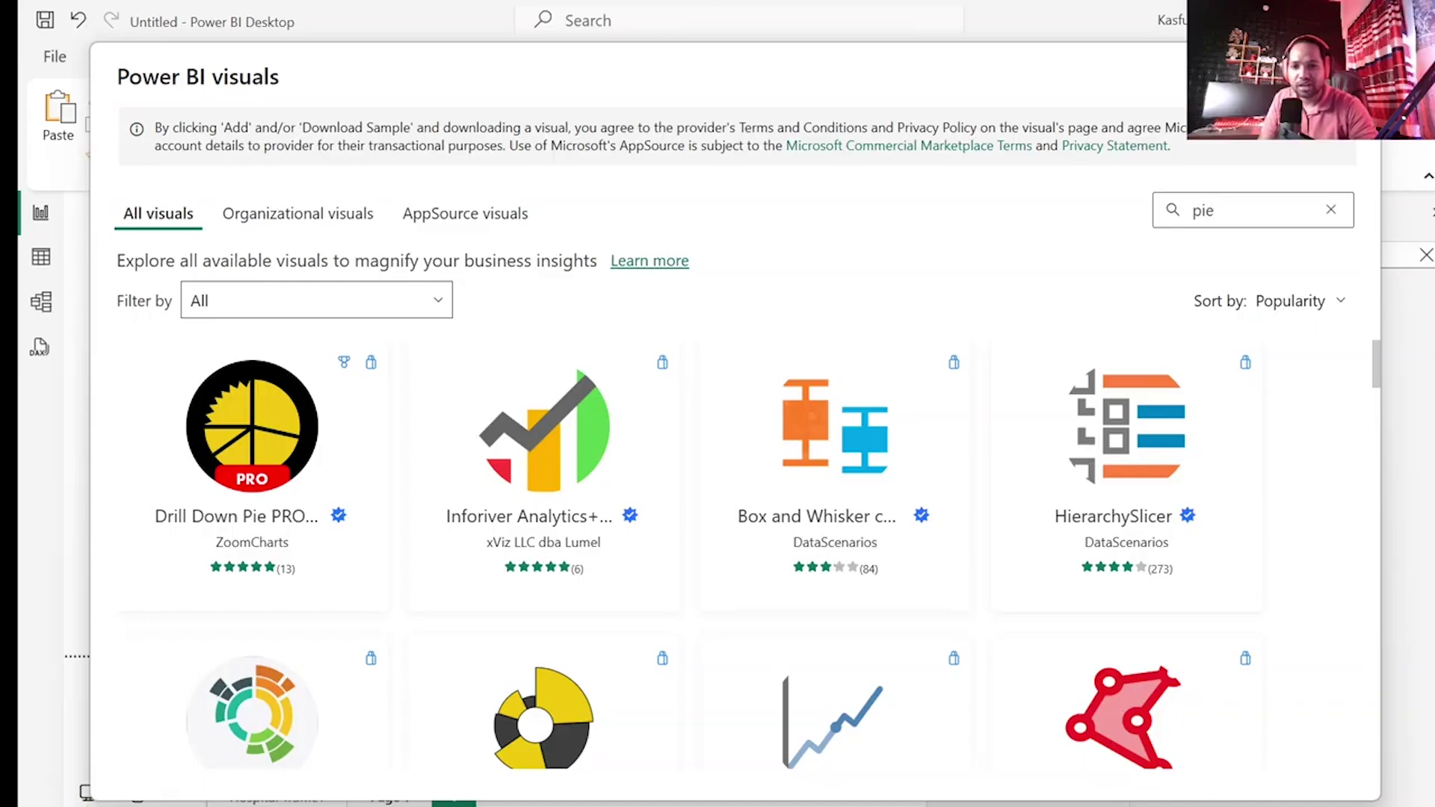
text(of)
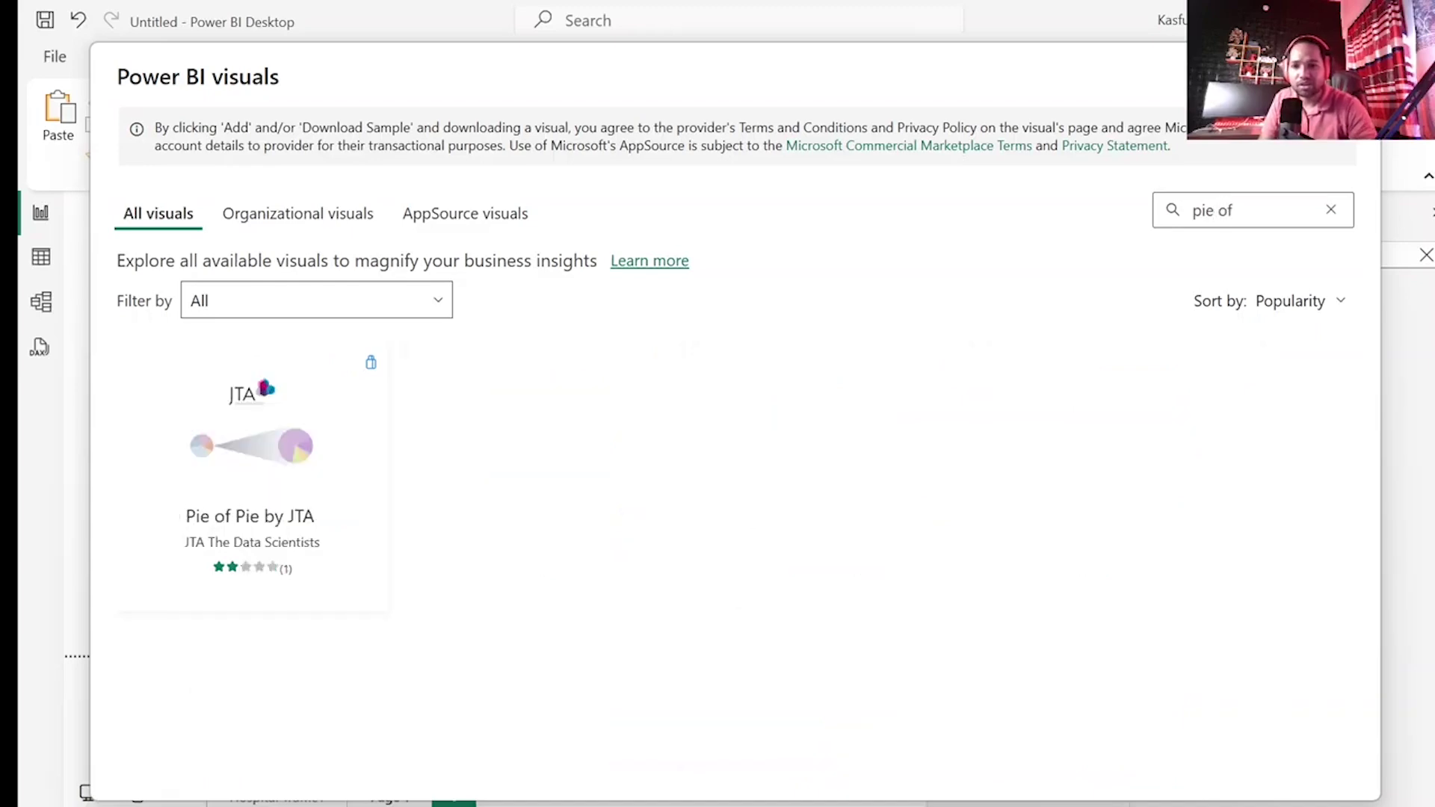
click(277, 472)
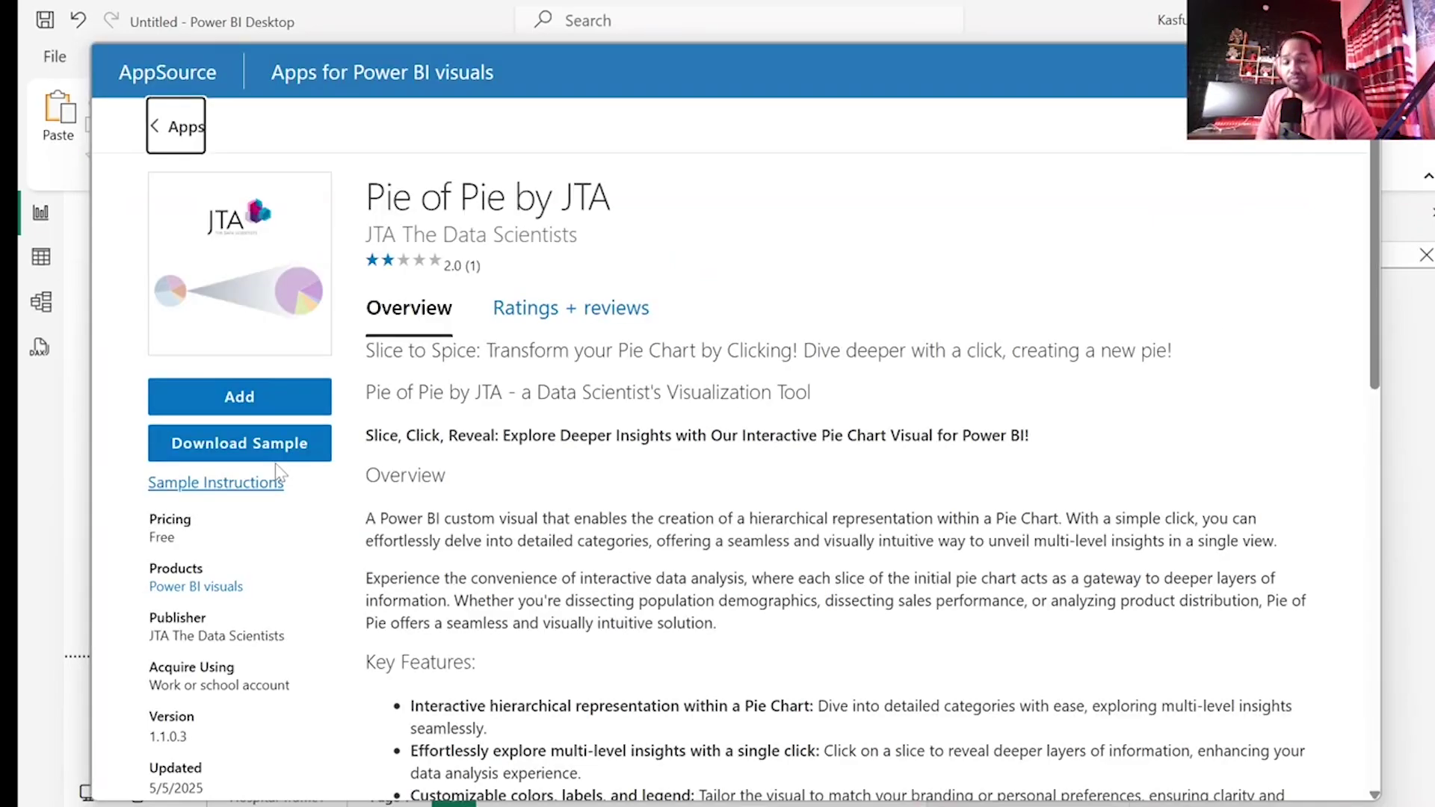
click(249, 402)
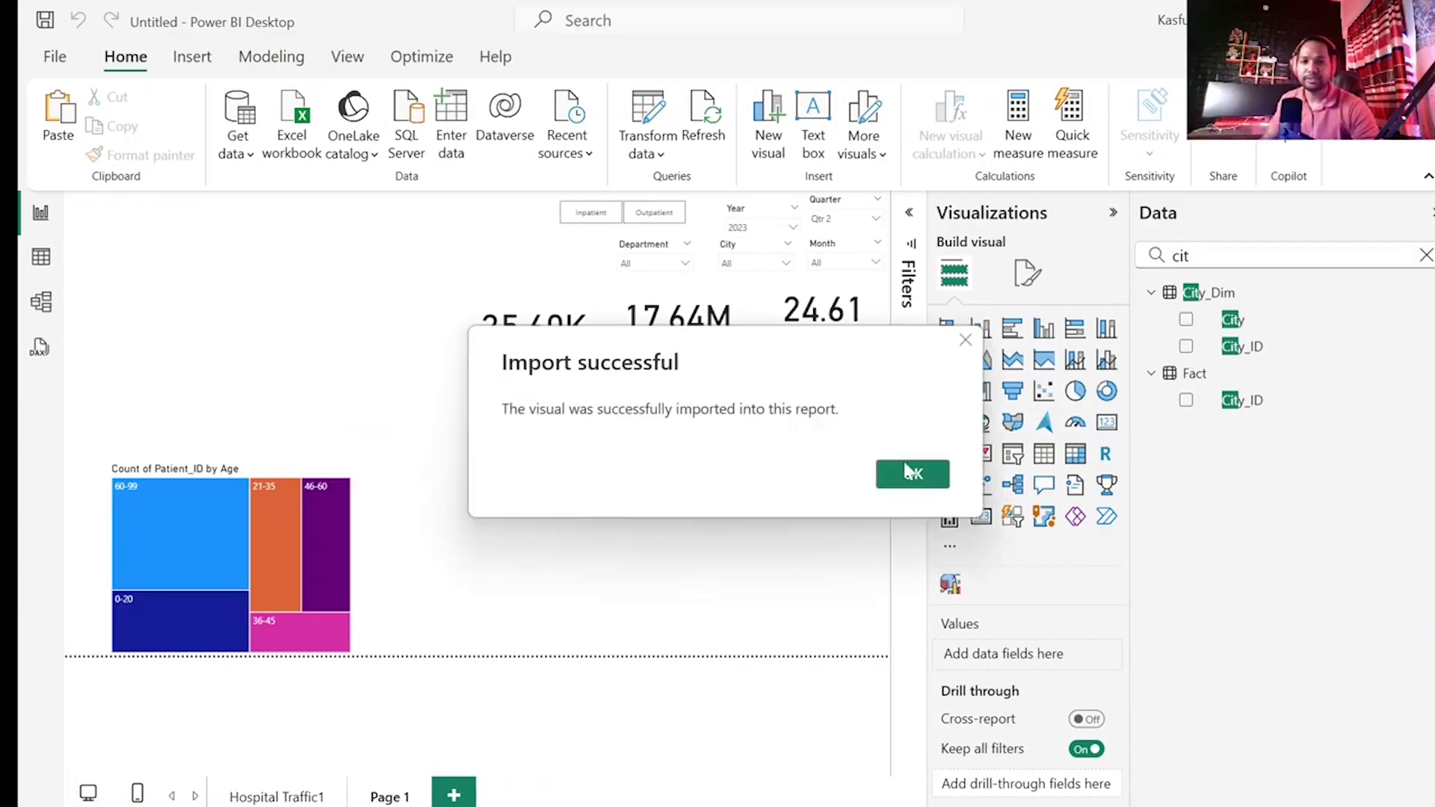
click(913, 475)
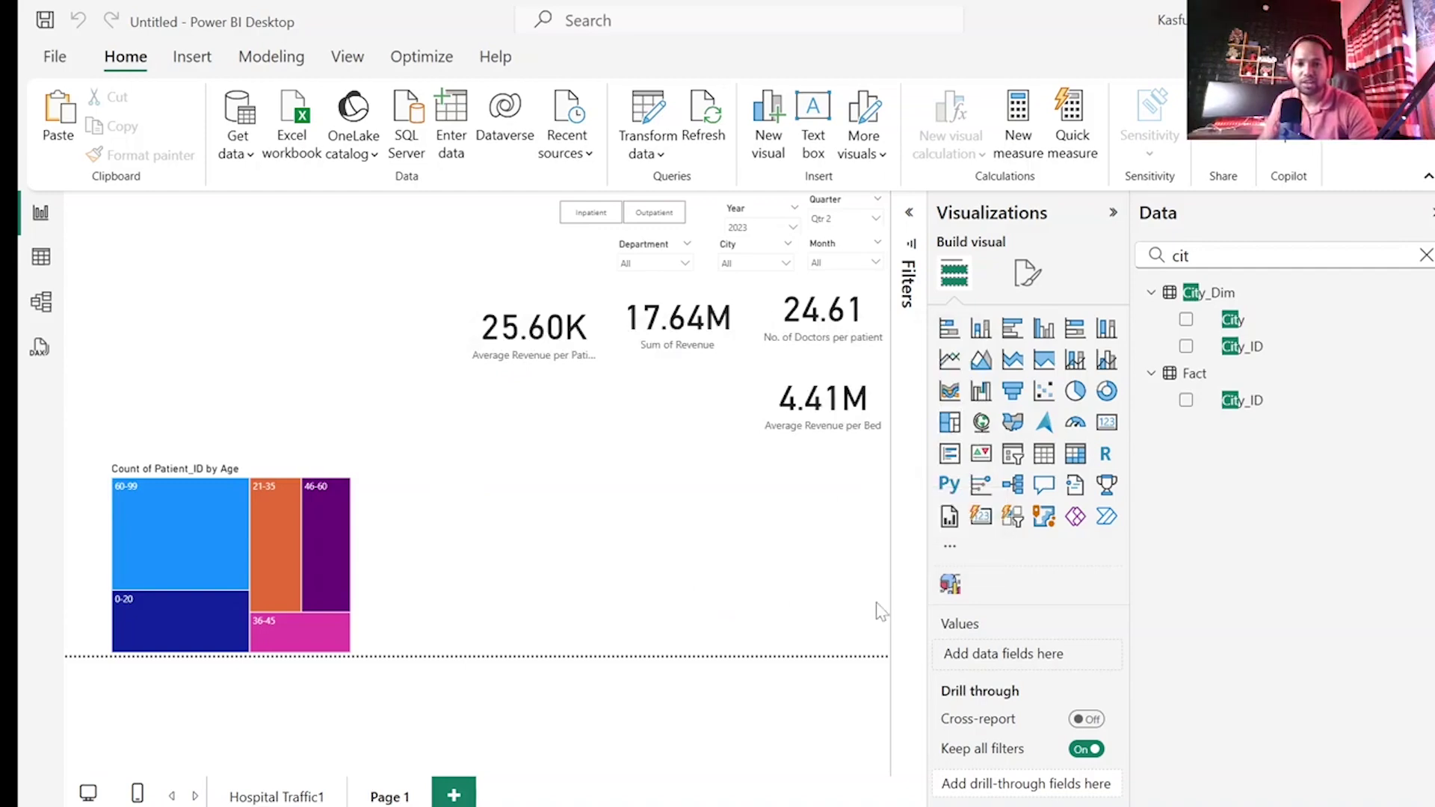
- Insert a Pie of Pie visual beside the treemap with Payment as its category and Payment Mix as its sub-category
click(945, 591)
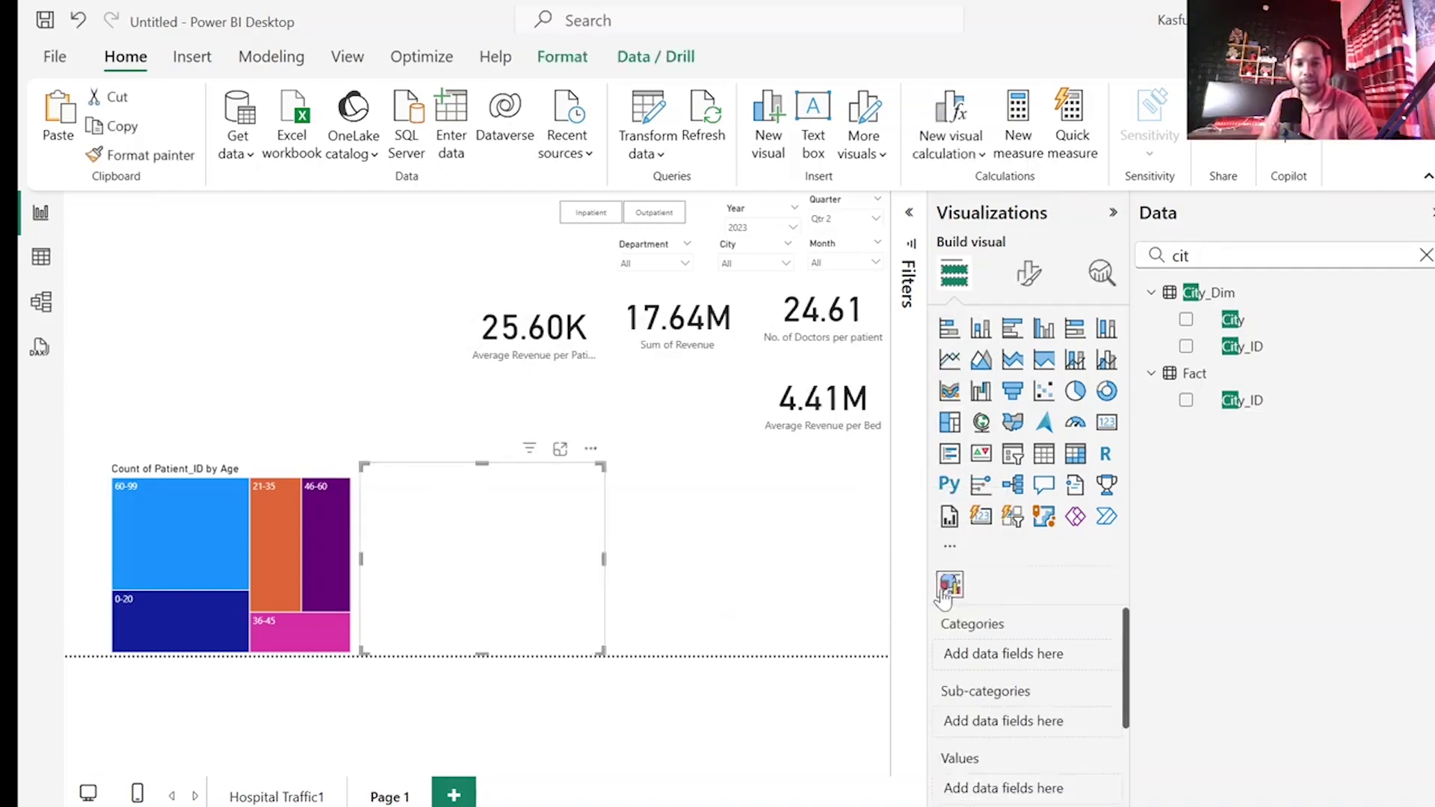
click(1423, 258)
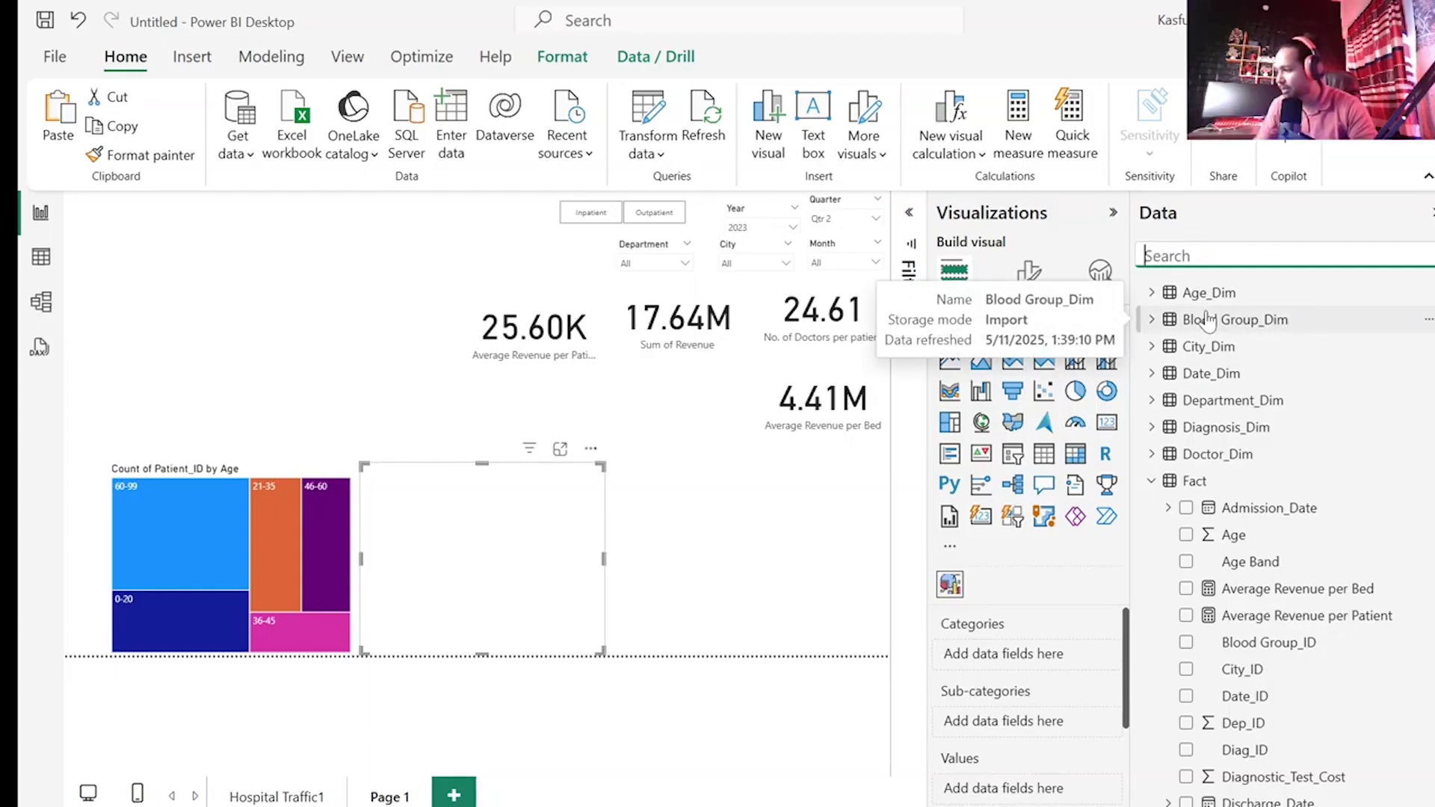
text(pay)
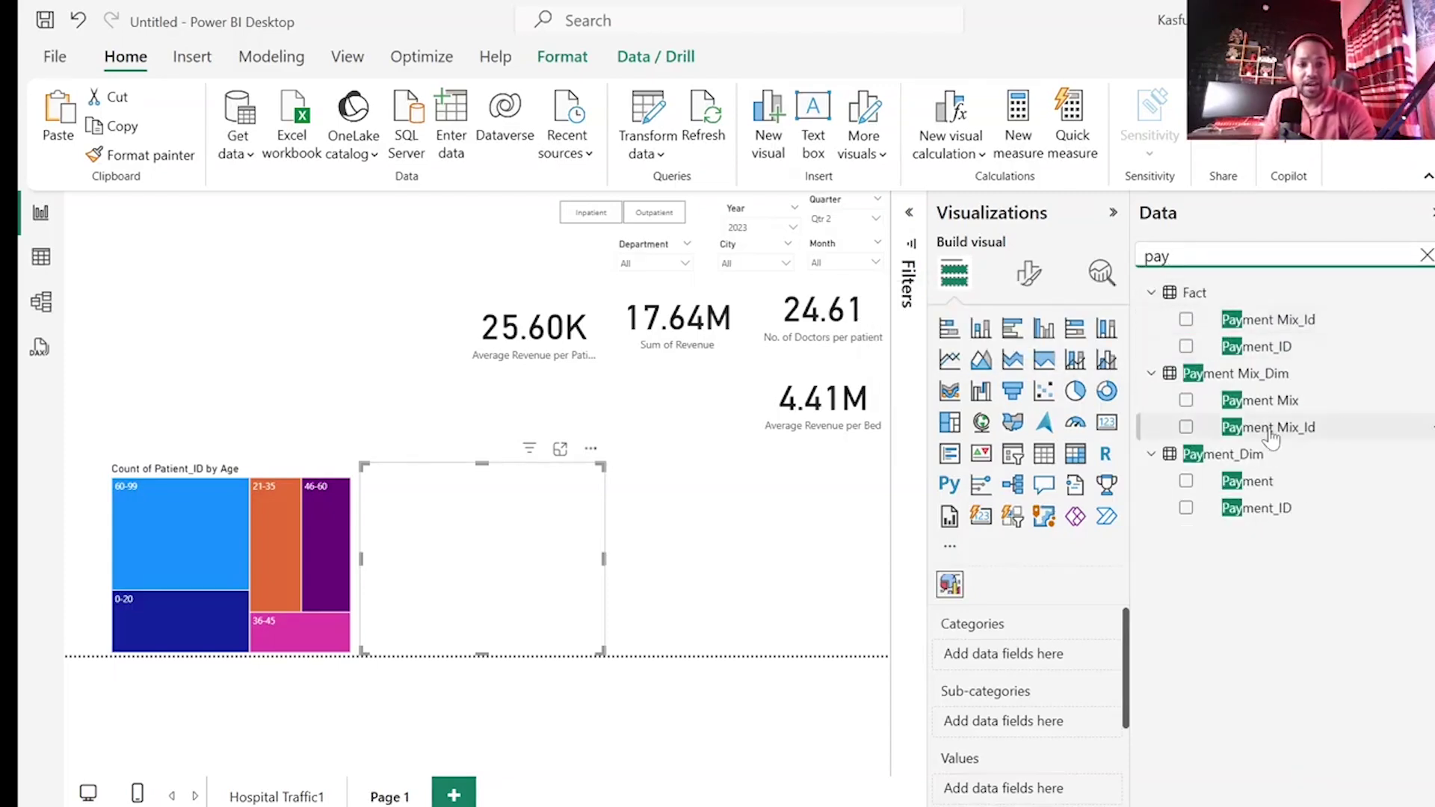
click(1186, 482)
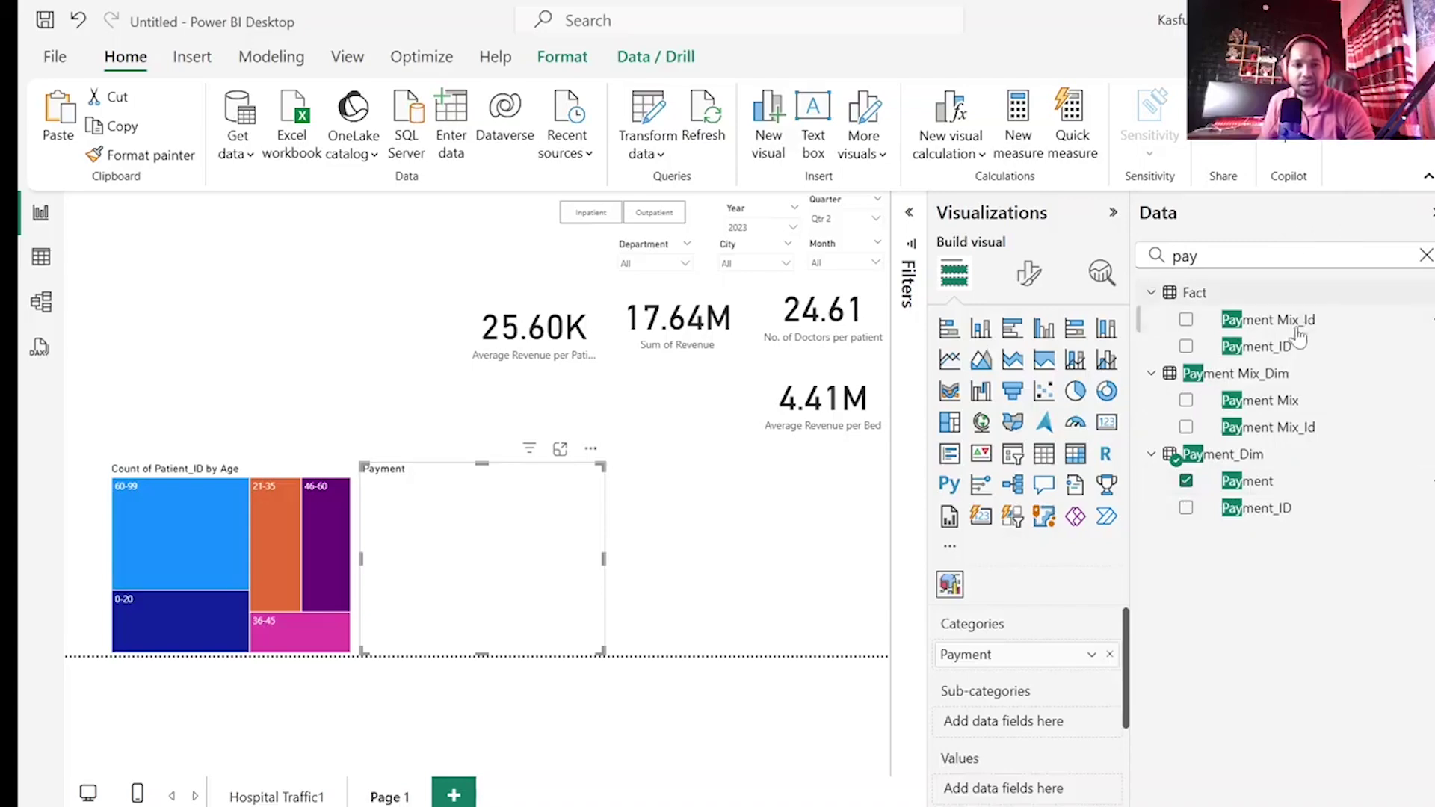
click(1187, 402)
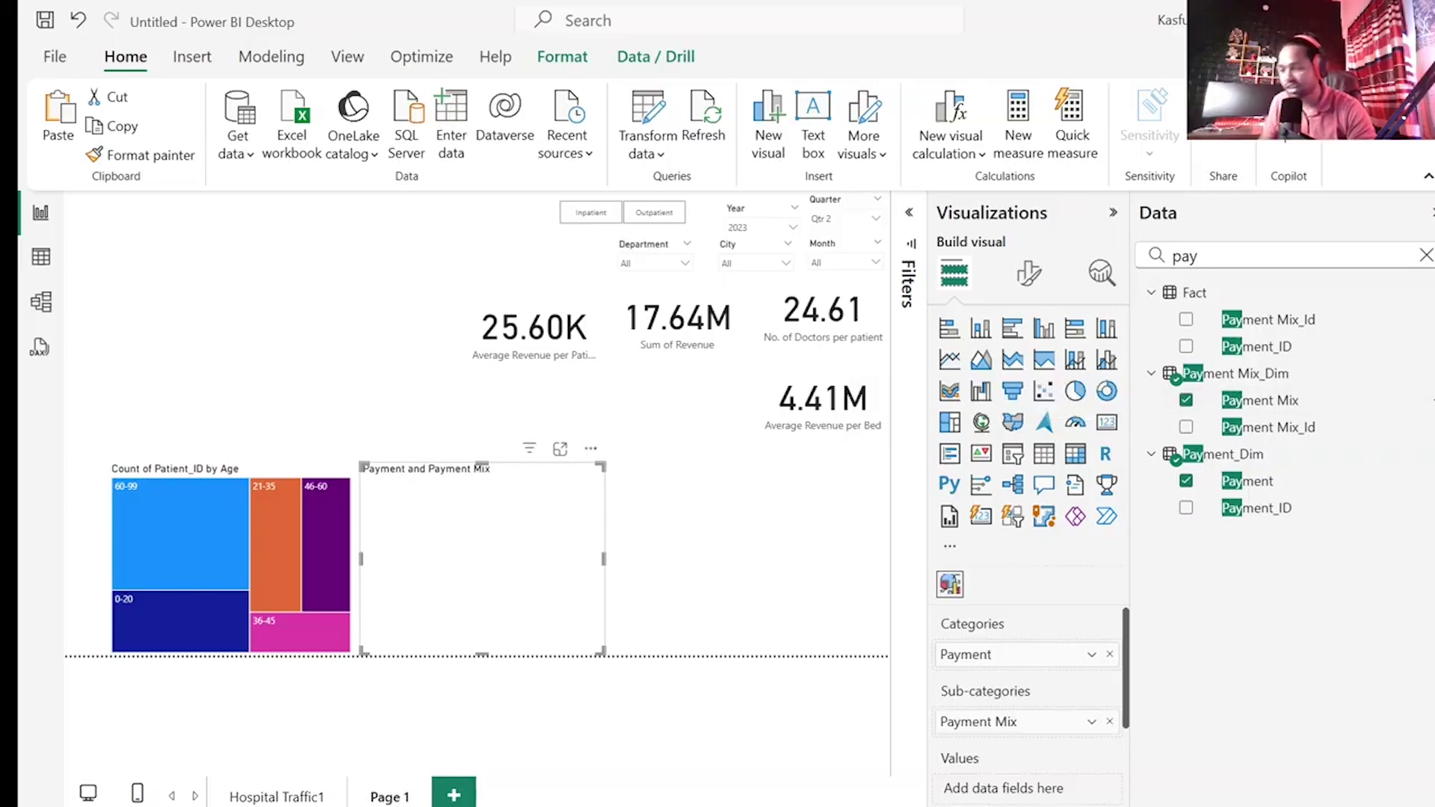
- Add Revenue from the Fact table as the Pie of Pie visual's value
key(BackSpace)
key(BackSpace)
key(BackSpace)
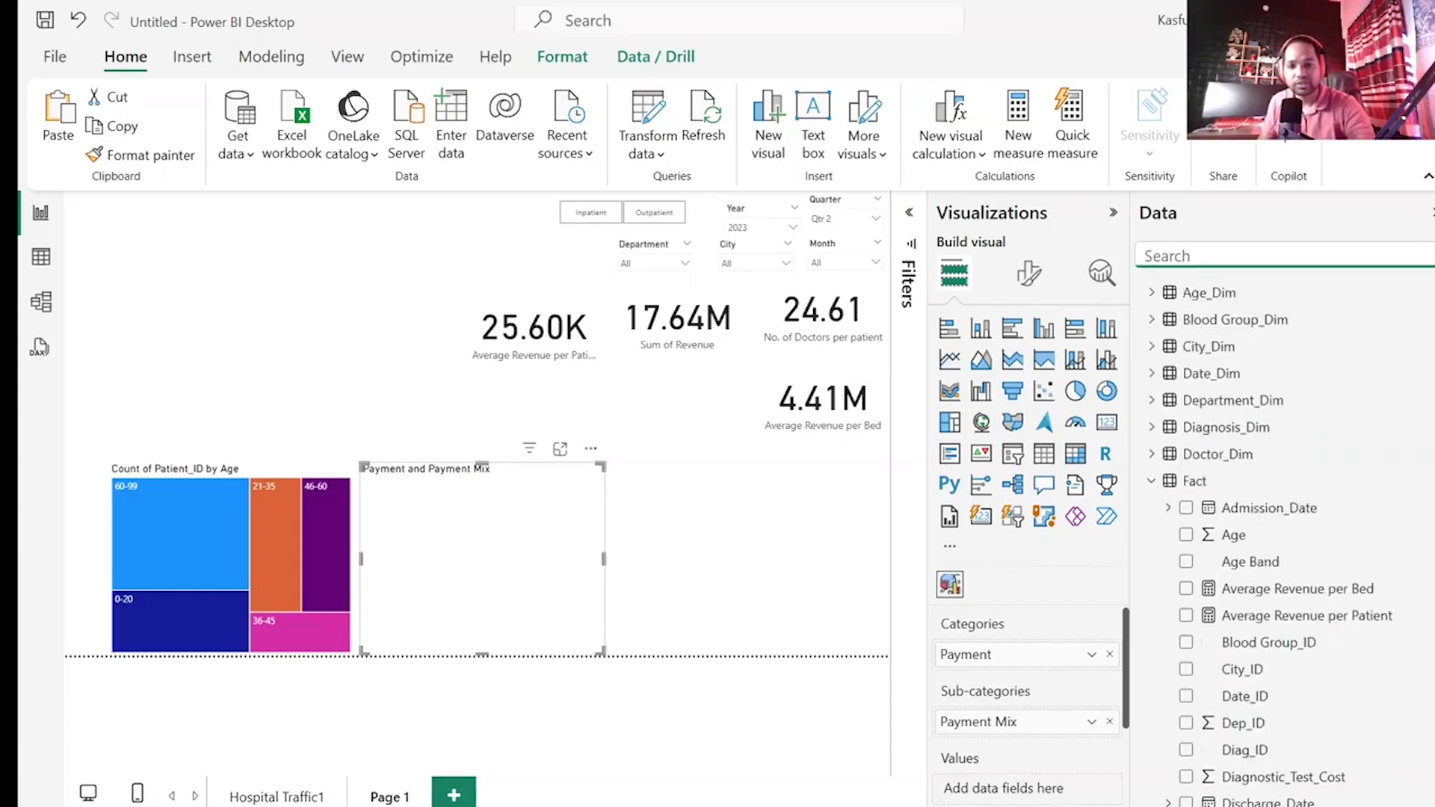
text(rev)
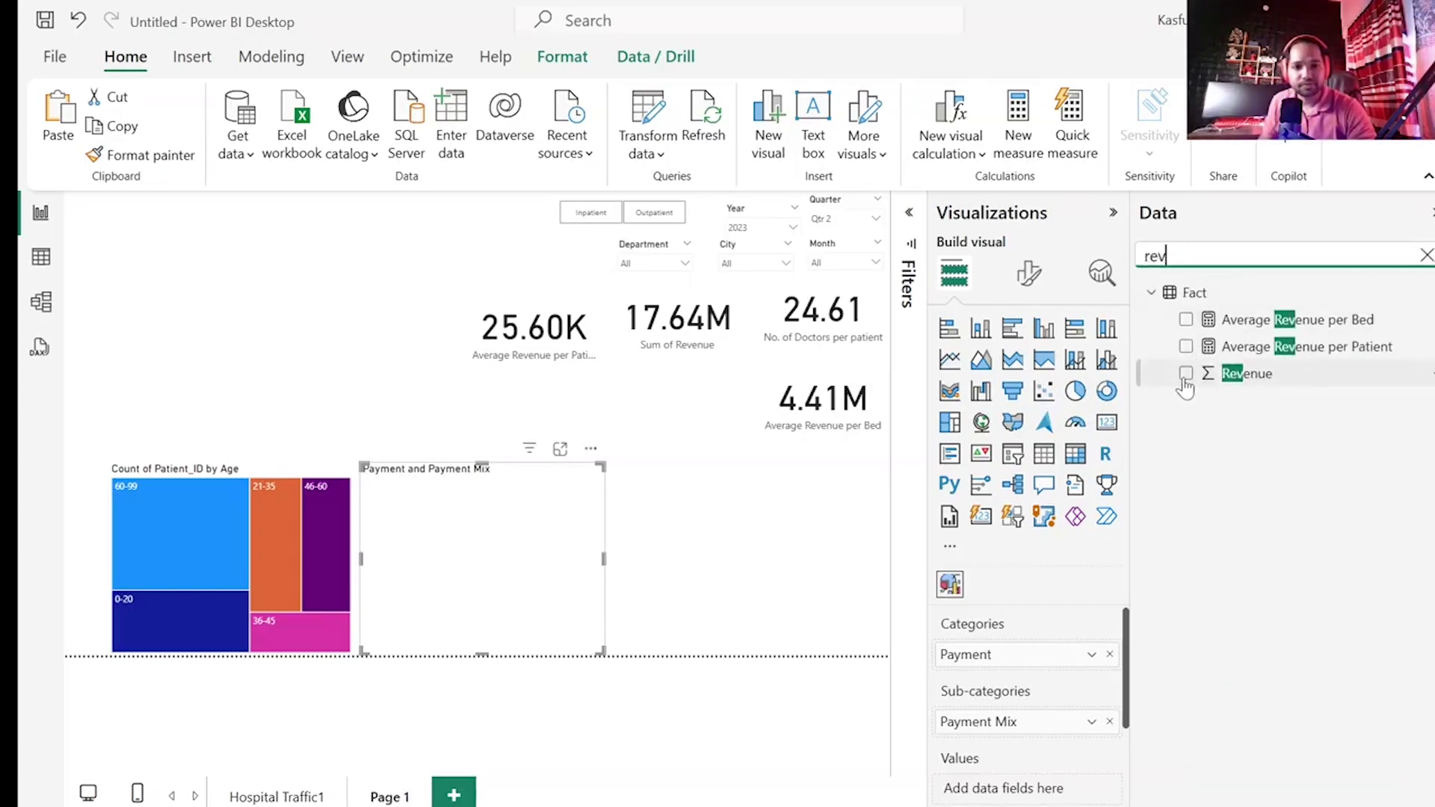
click(1184, 376)
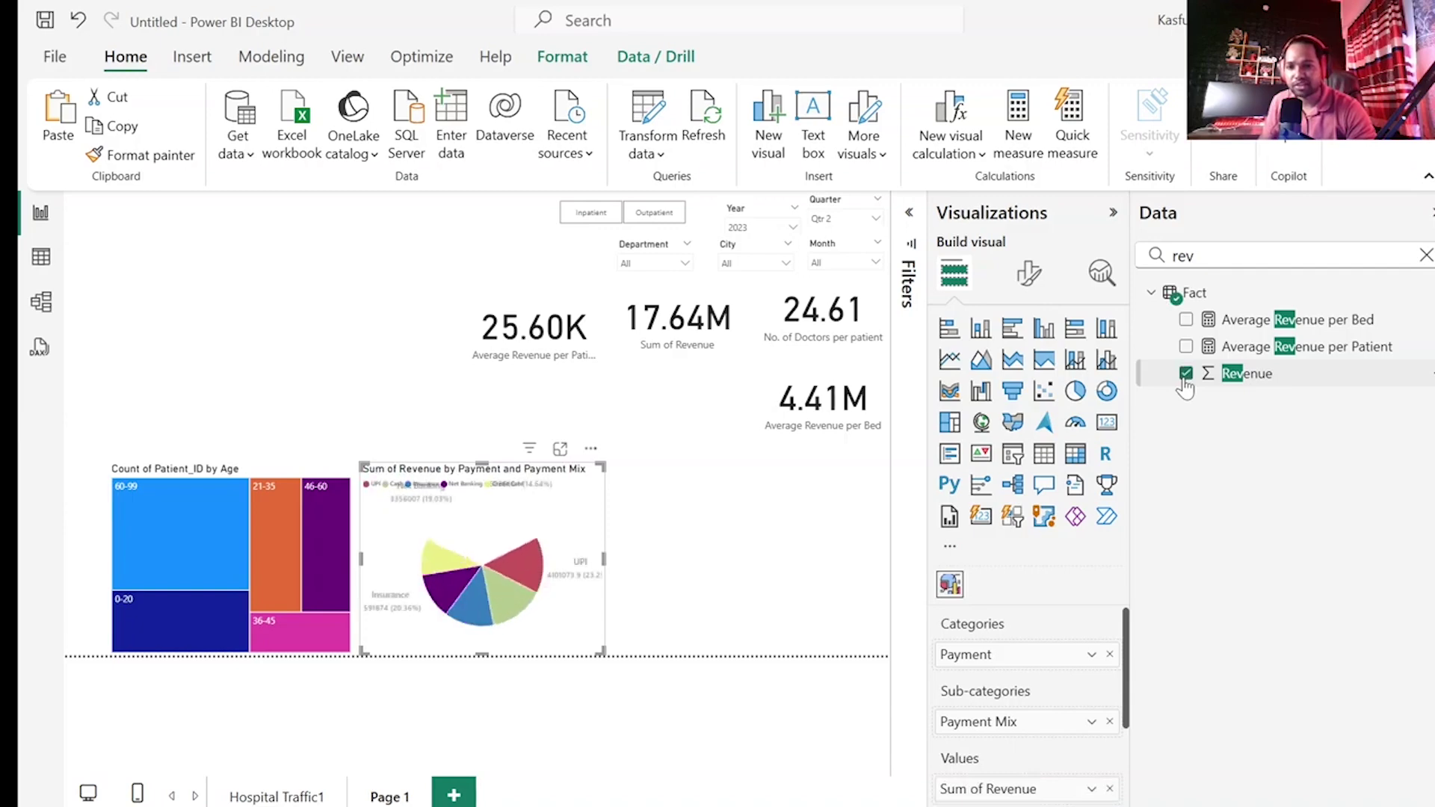
- Inspect the UPI and Insurance slices of the new pie chart and the breakdown of the Insurance slice
mouse_move(517, 575)
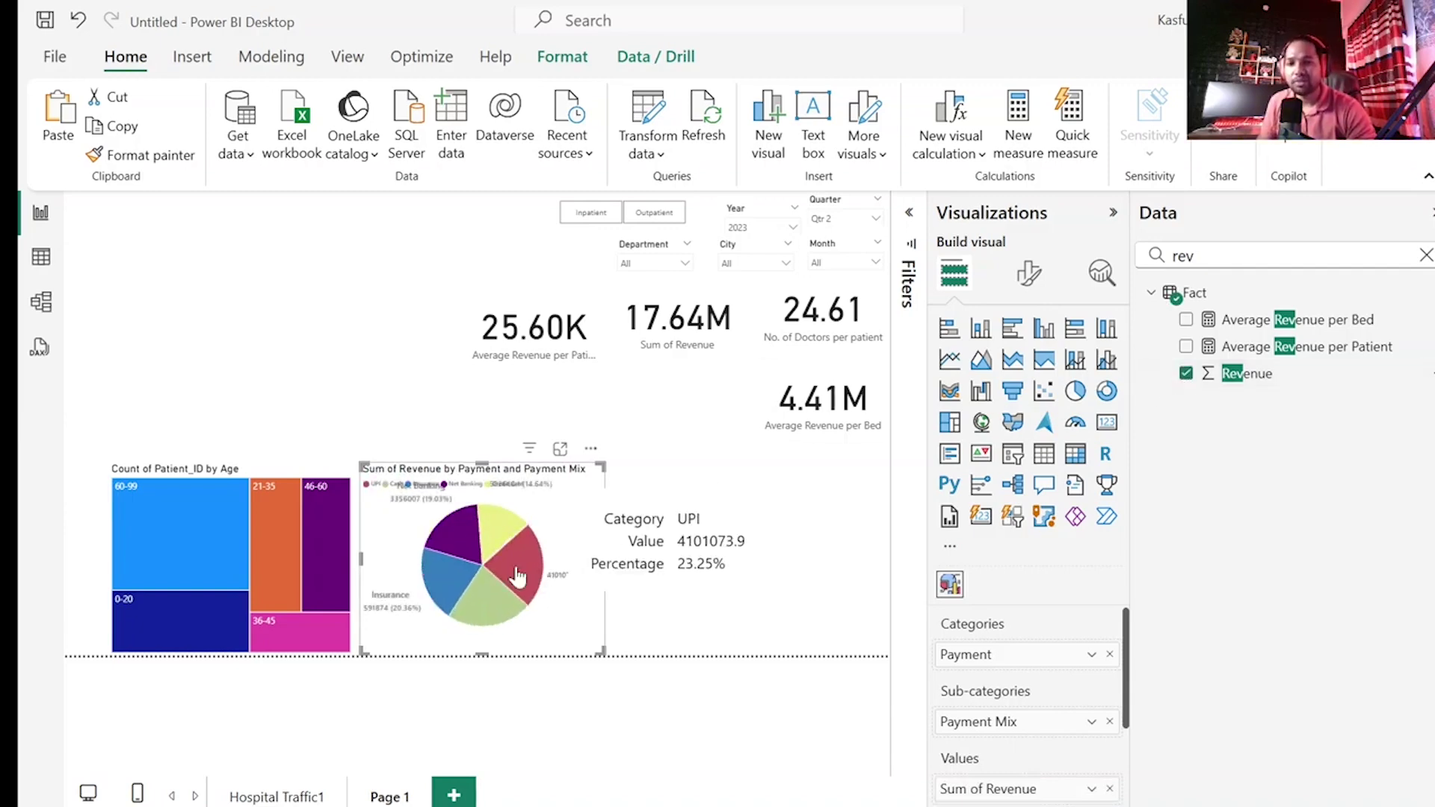
mouse_move(467, 588)
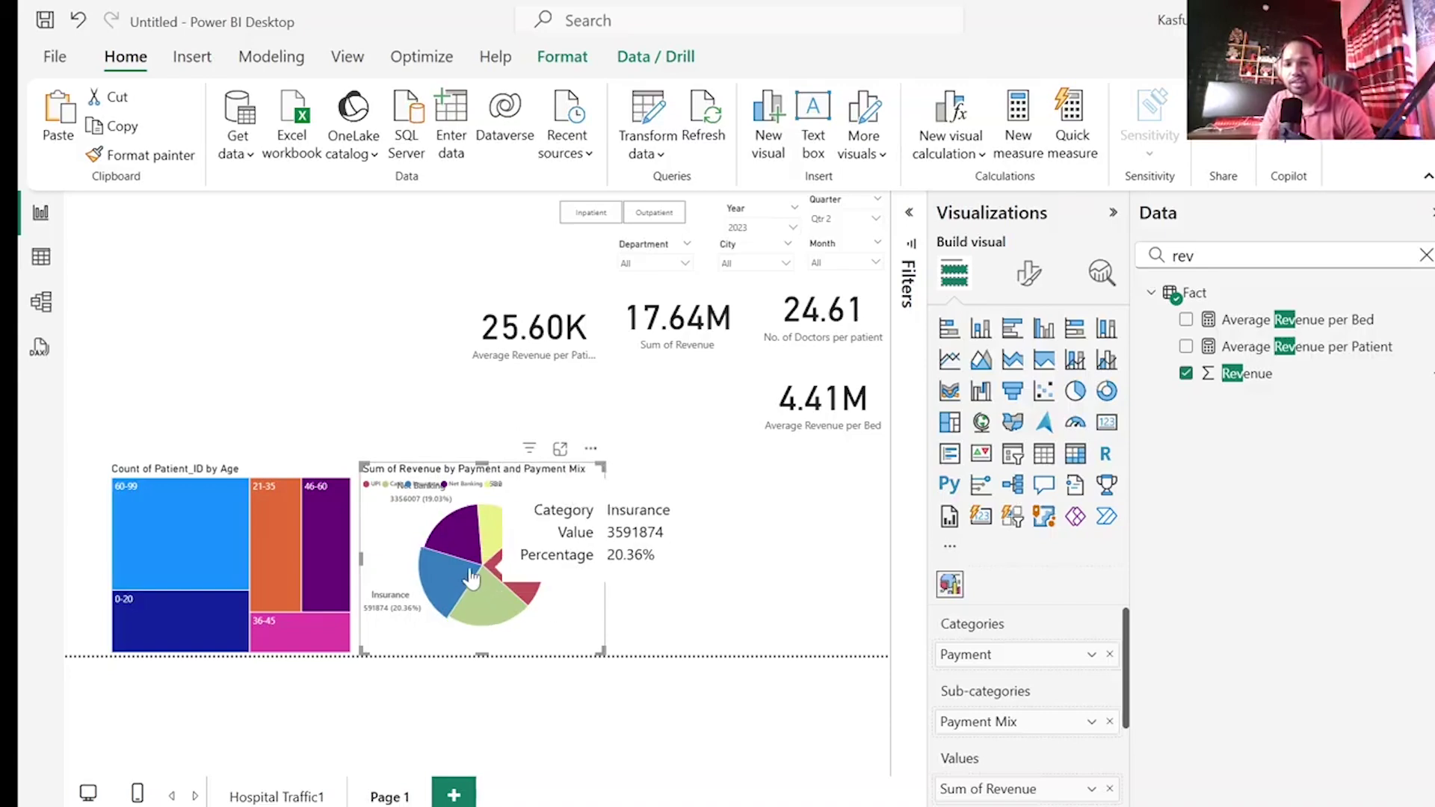
mouse_move(464, 530)
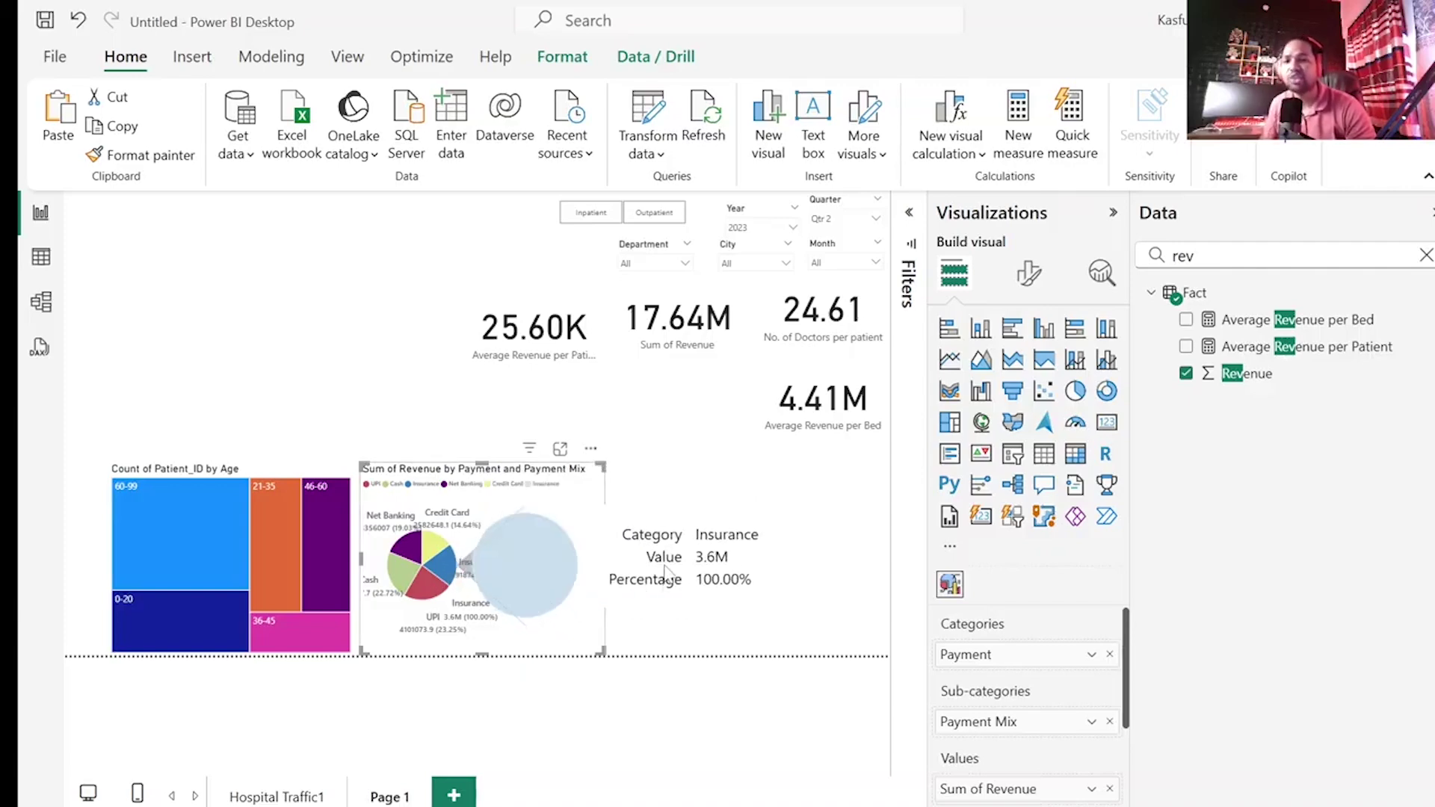
click(720, 518)
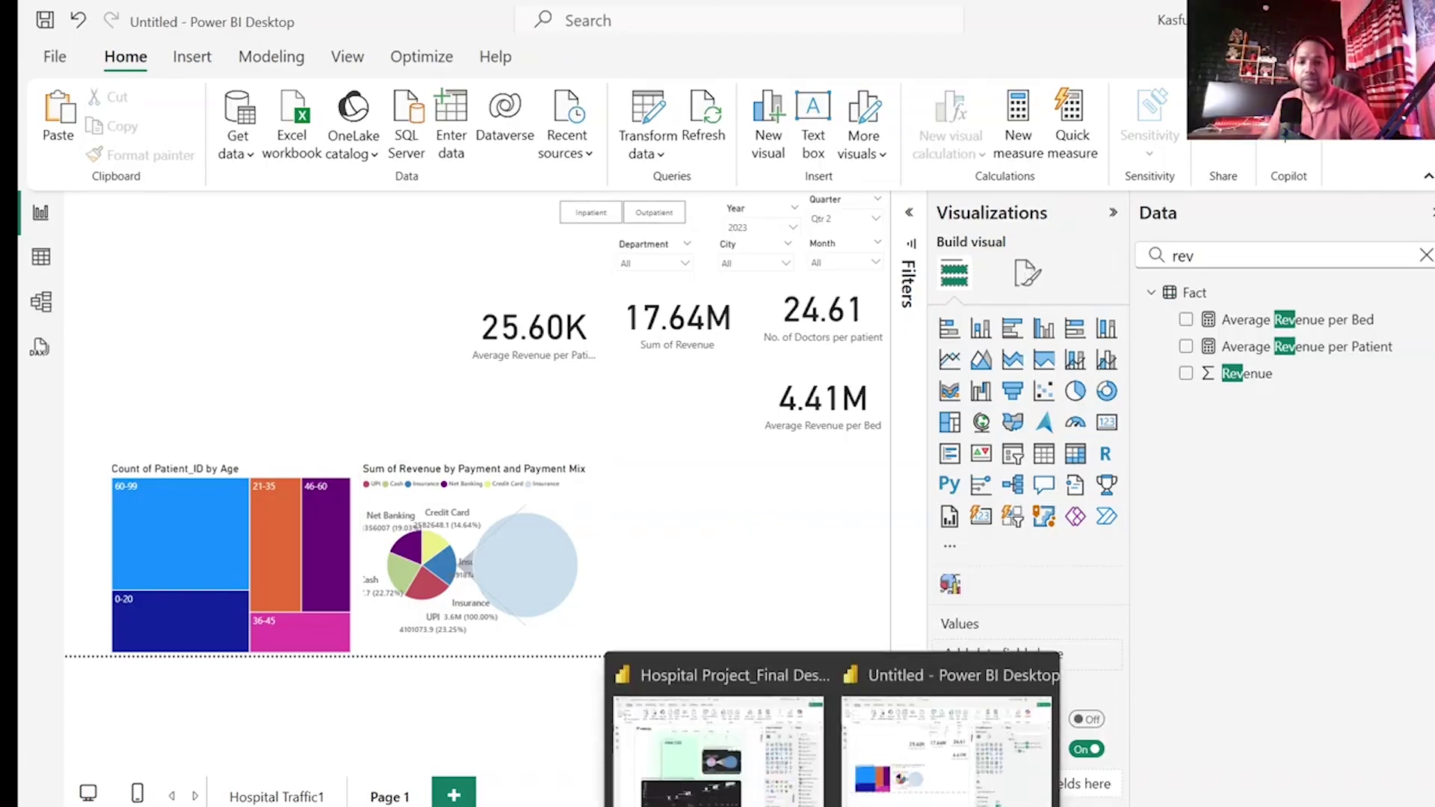
- Examine the department scatter chart and its fields in the Hospital Project_Final Designed report, and return to the Untitled report
click(721, 740)
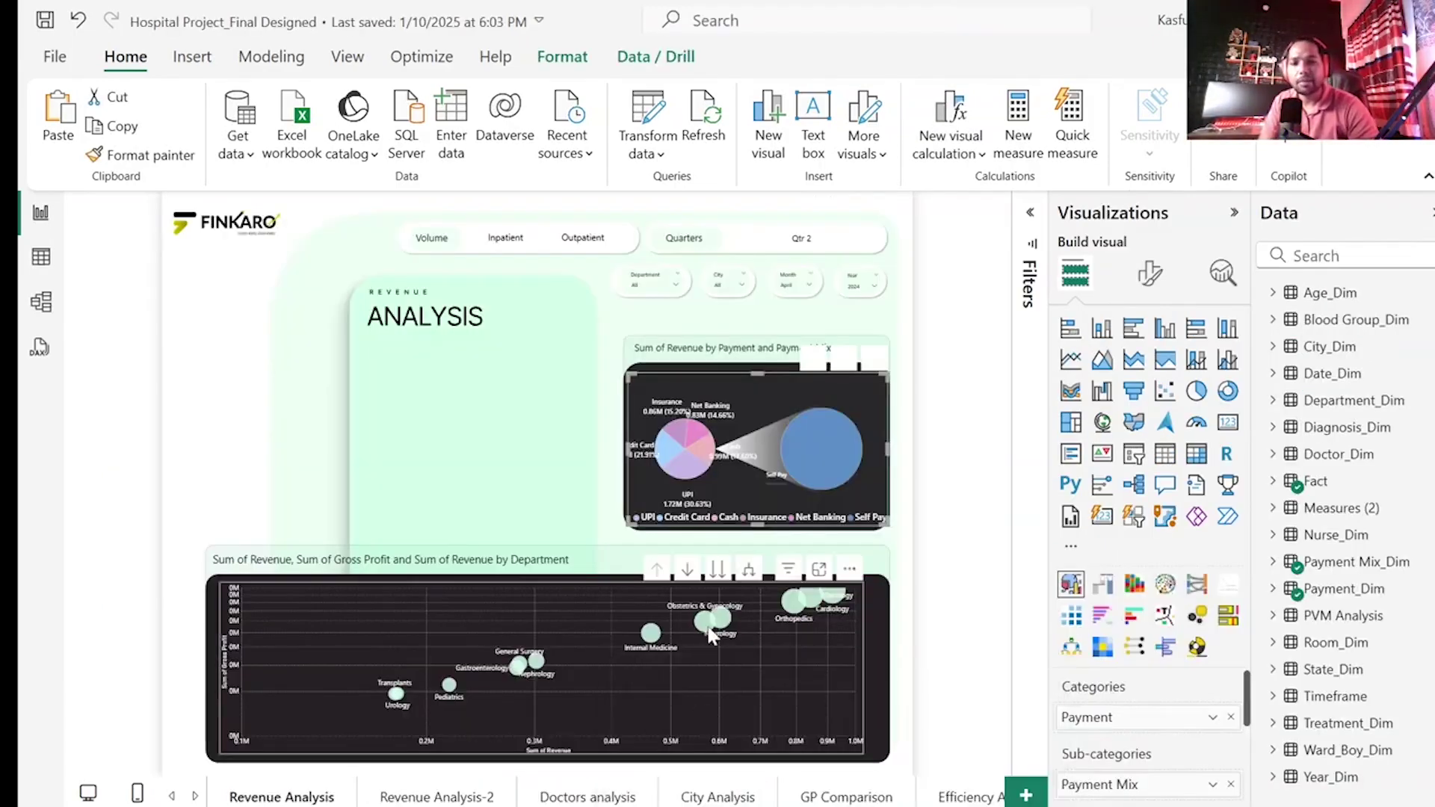
click(588, 599)
mouse_move(709, 626)
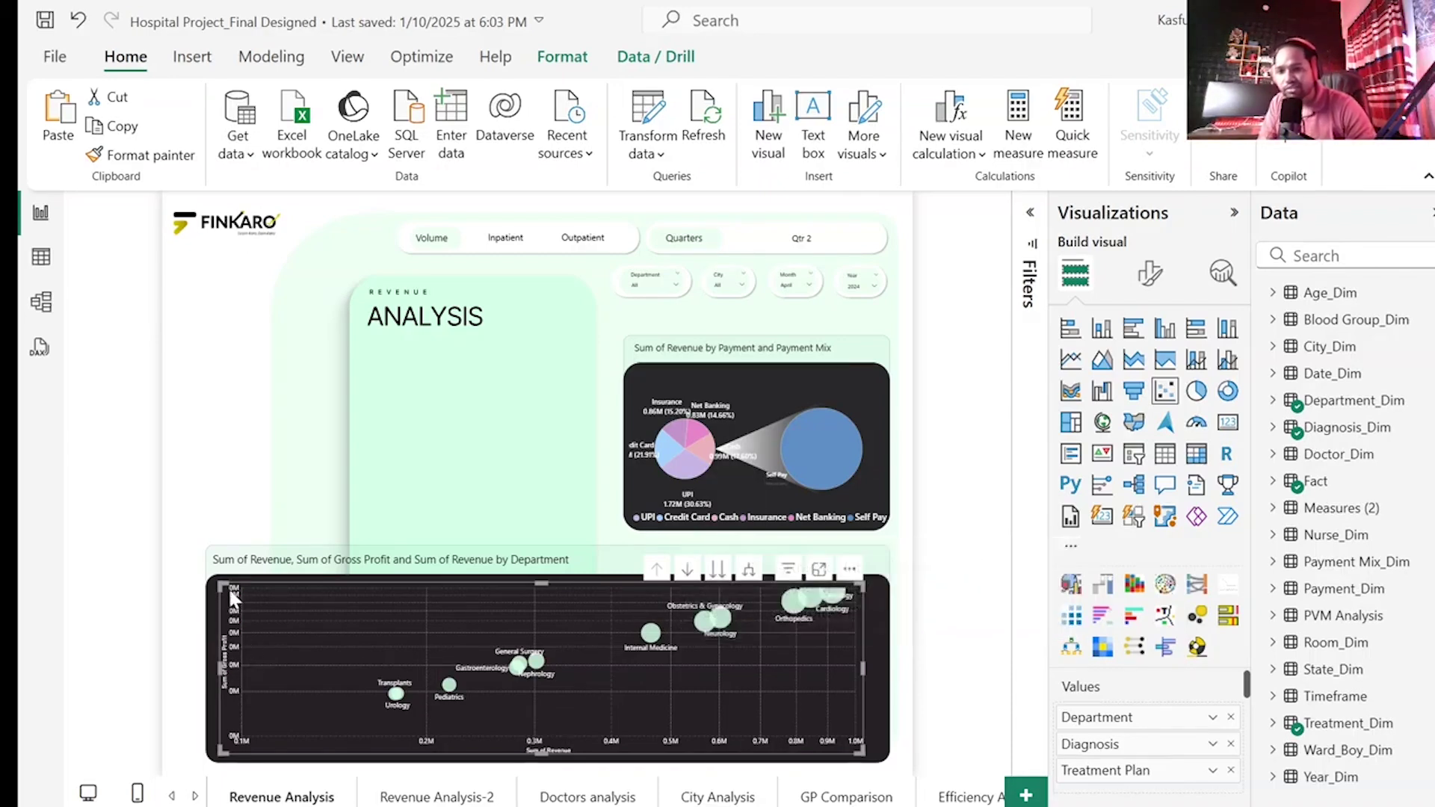
mouse_move(219, 585)
mouse_down()
mouse_move(240, 284)
mouse_move(352, 323)
mouse_move(213, 572)
mouse_move(222, 611)
mouse_move(213, 594)
mouse_up()
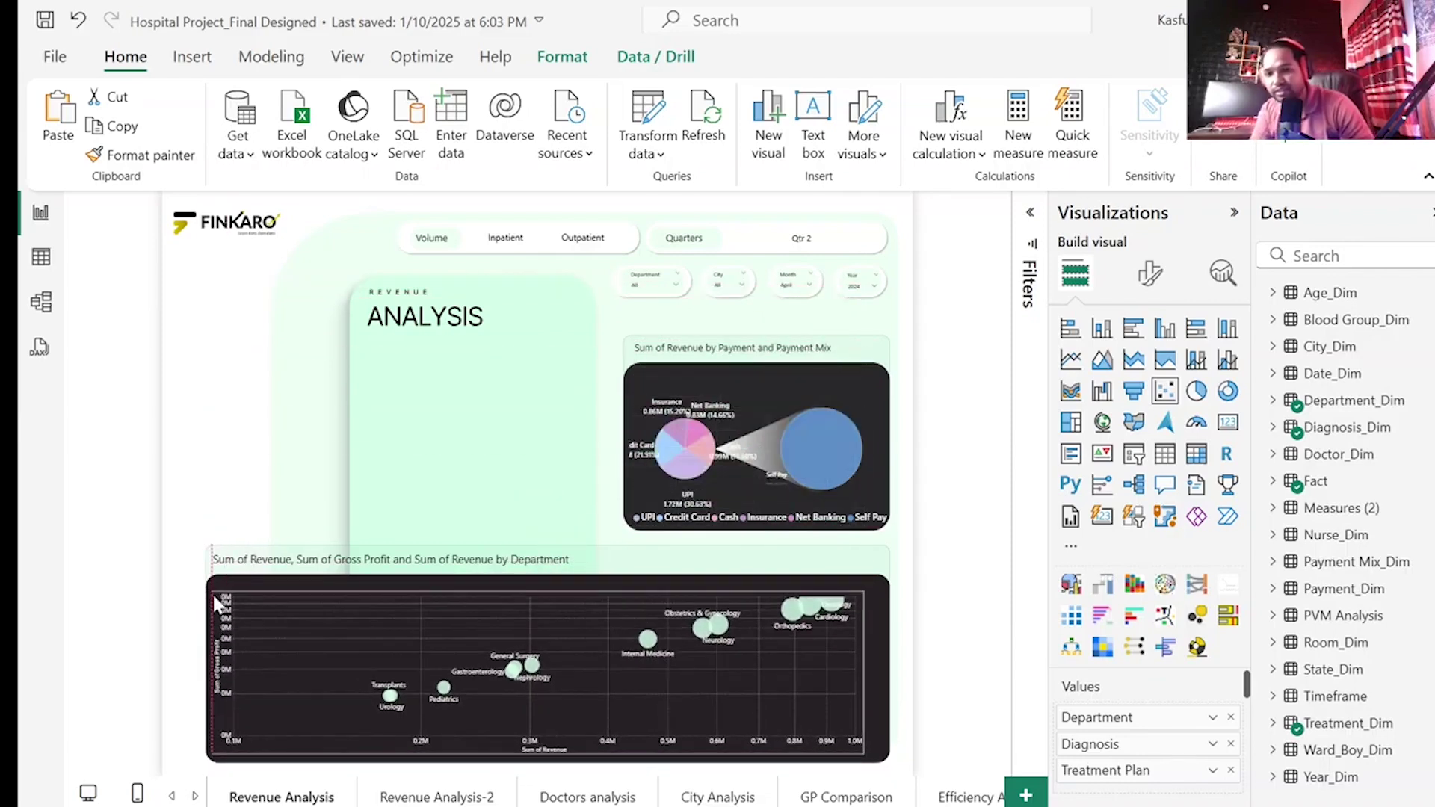
click(1234, 213)
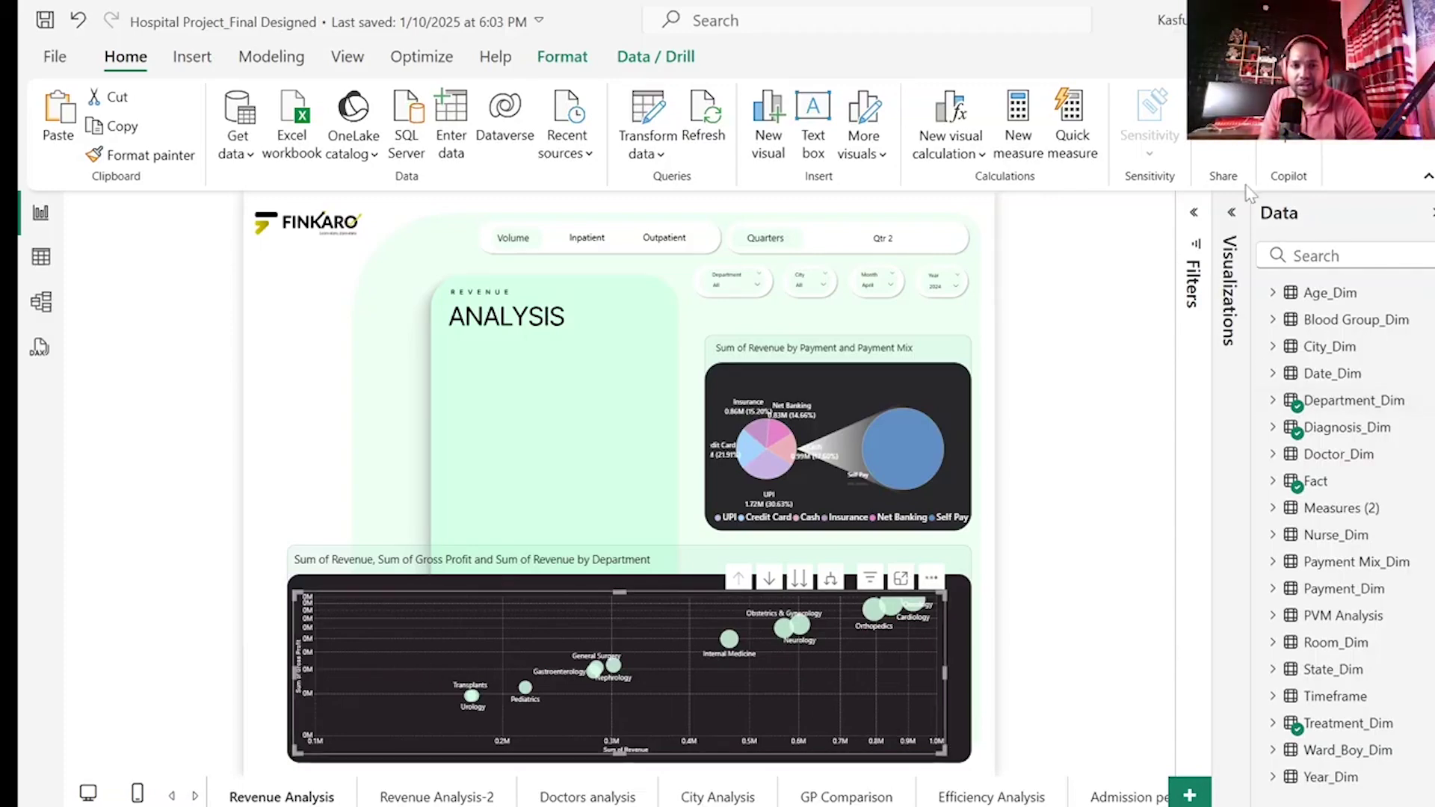
click(1231, 217)
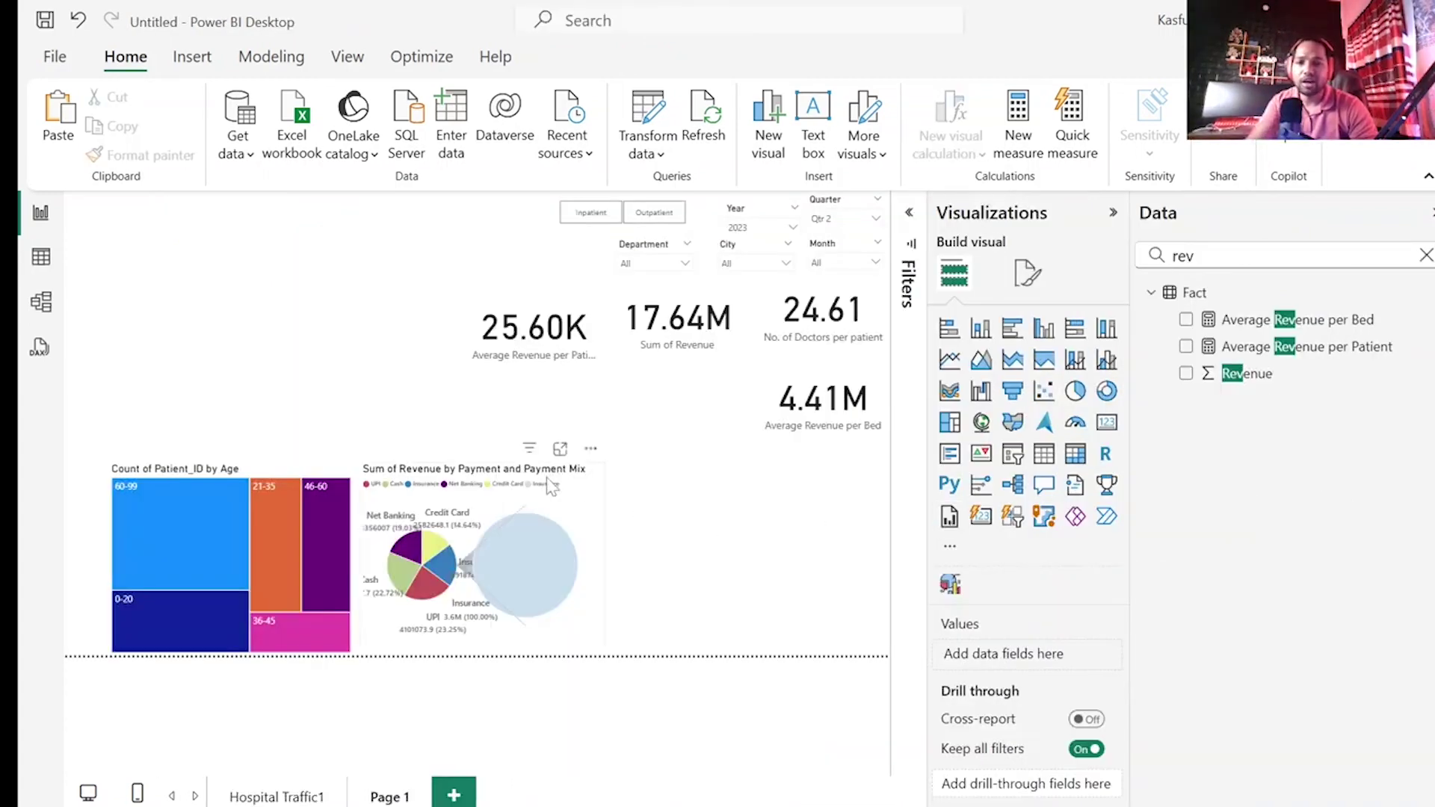
- Move the payment pie chart above the age treemap and insert a scatter chart beside the treemap, widened to the page's edge
drag(548, 482, 295, 293)
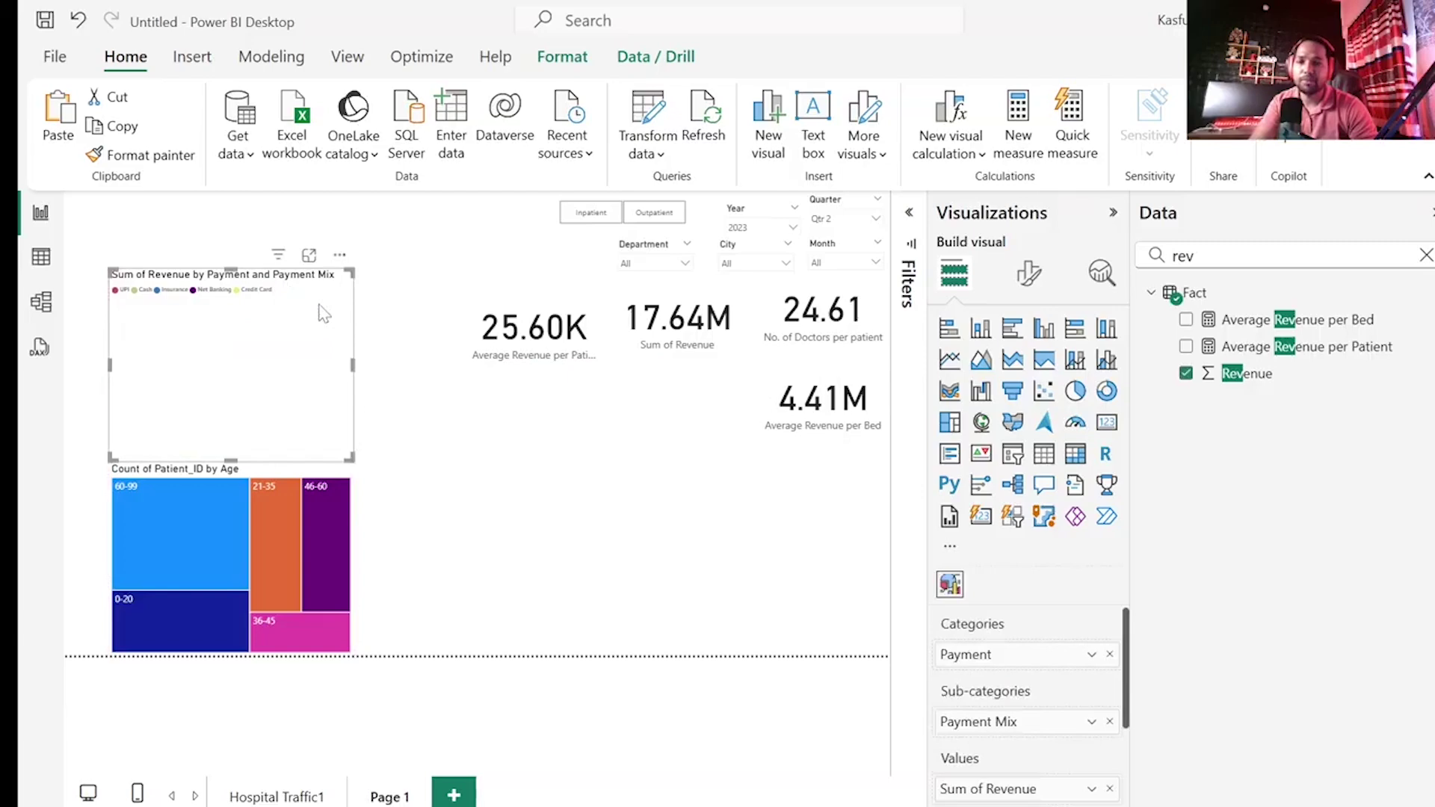
click(551, 586)
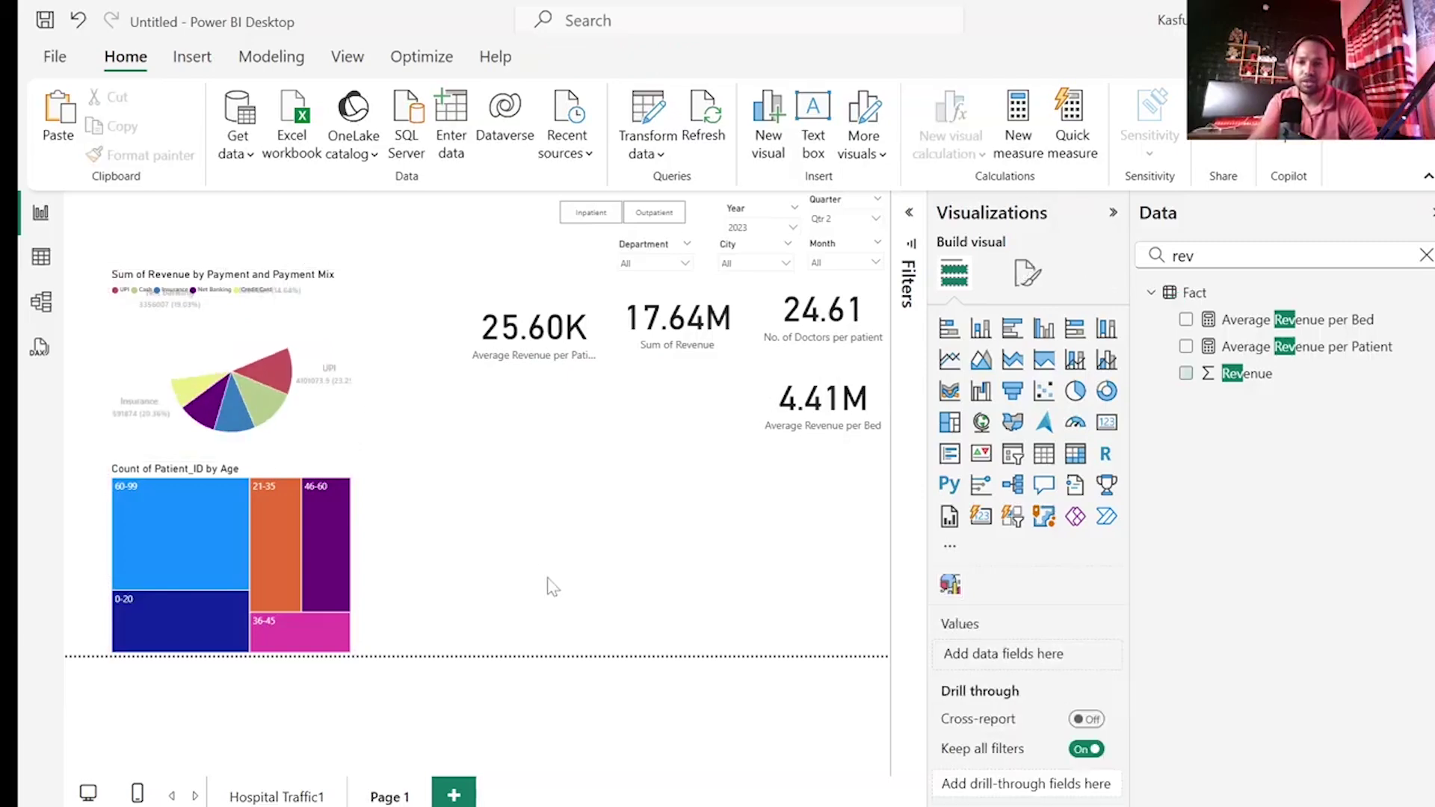
click(1044, 393)
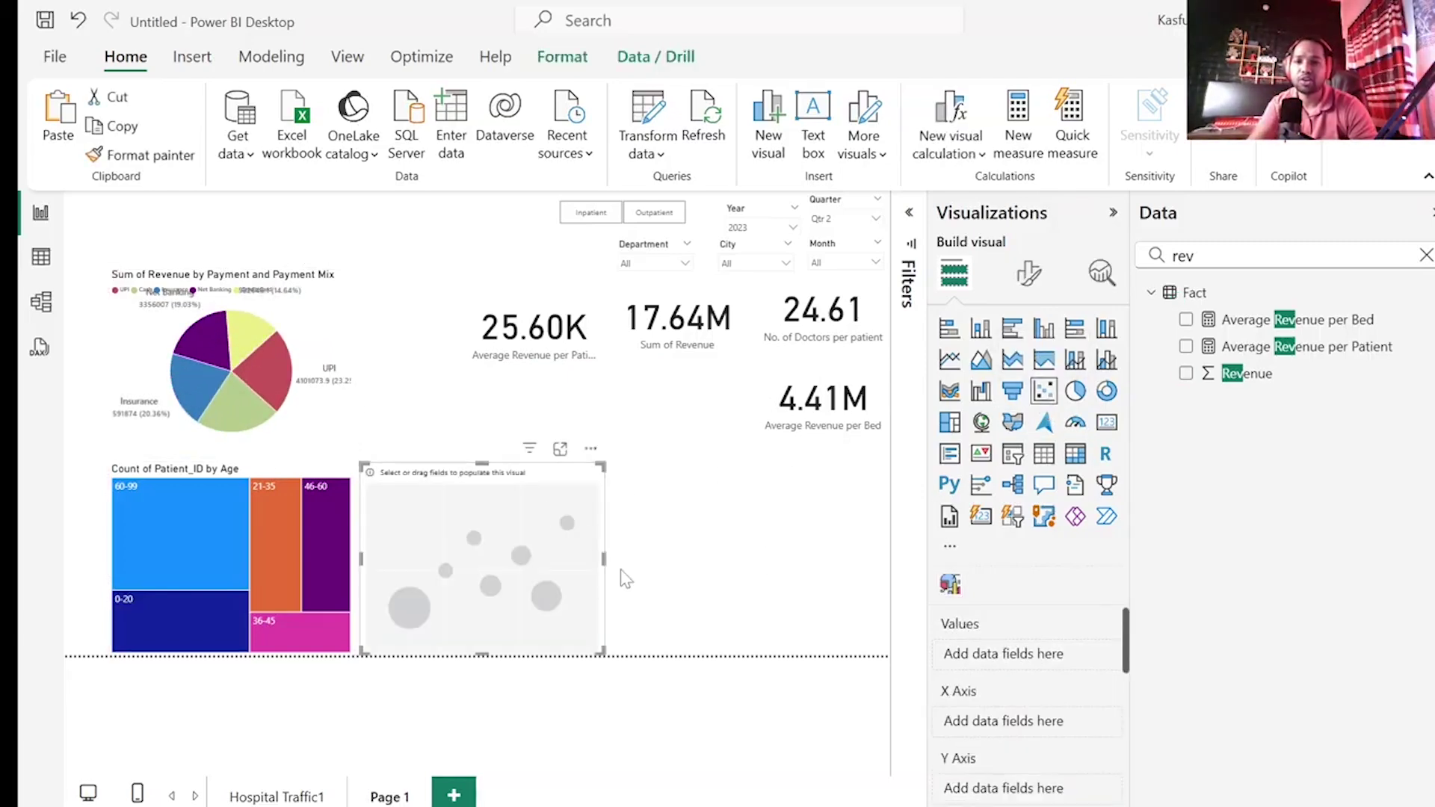
drag(603, 560, 889, 553)
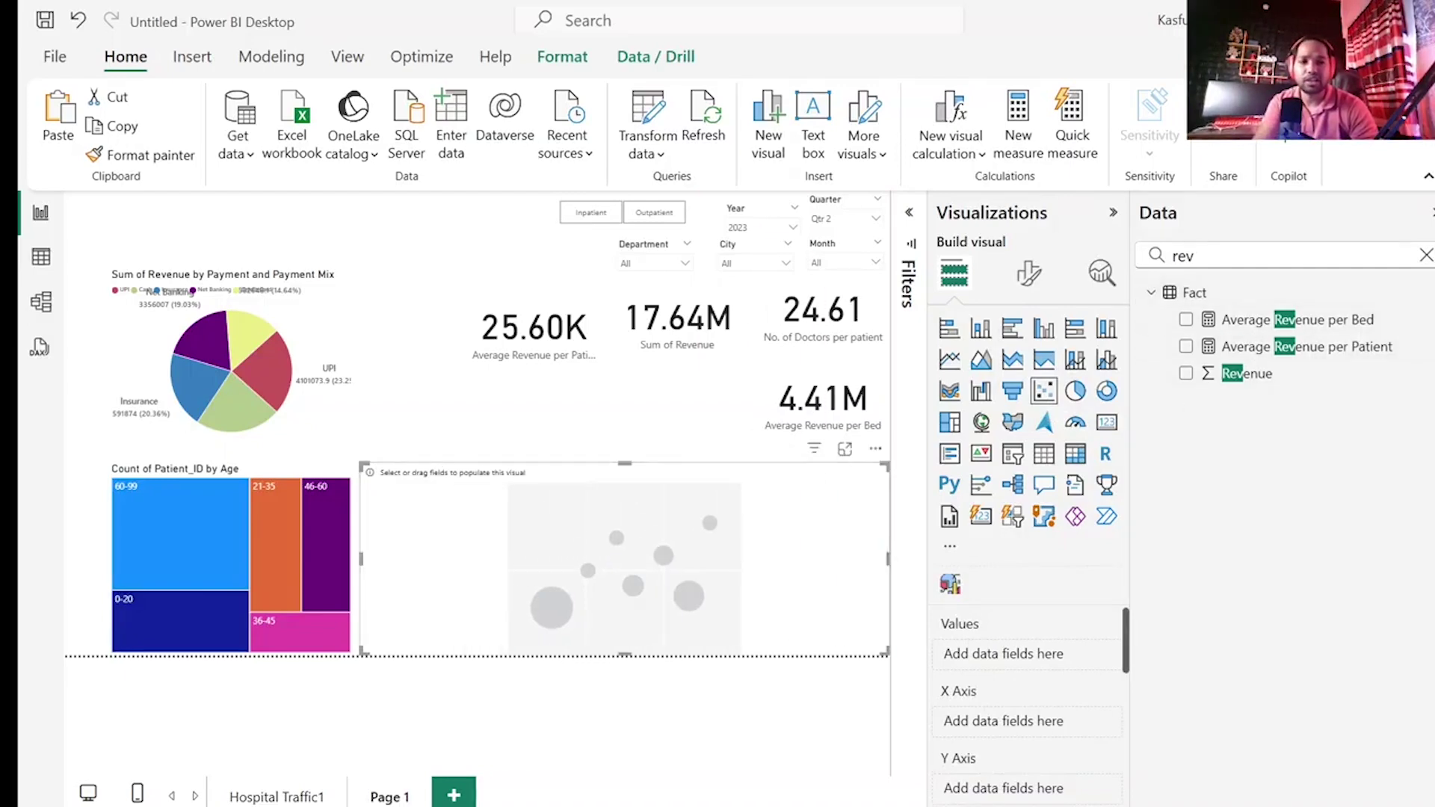
- Add Department and Diagnosis from the Department_Dim table to the scatter chart's values
key(BackSpace)
key(BackSpace)
key(BackSpace)
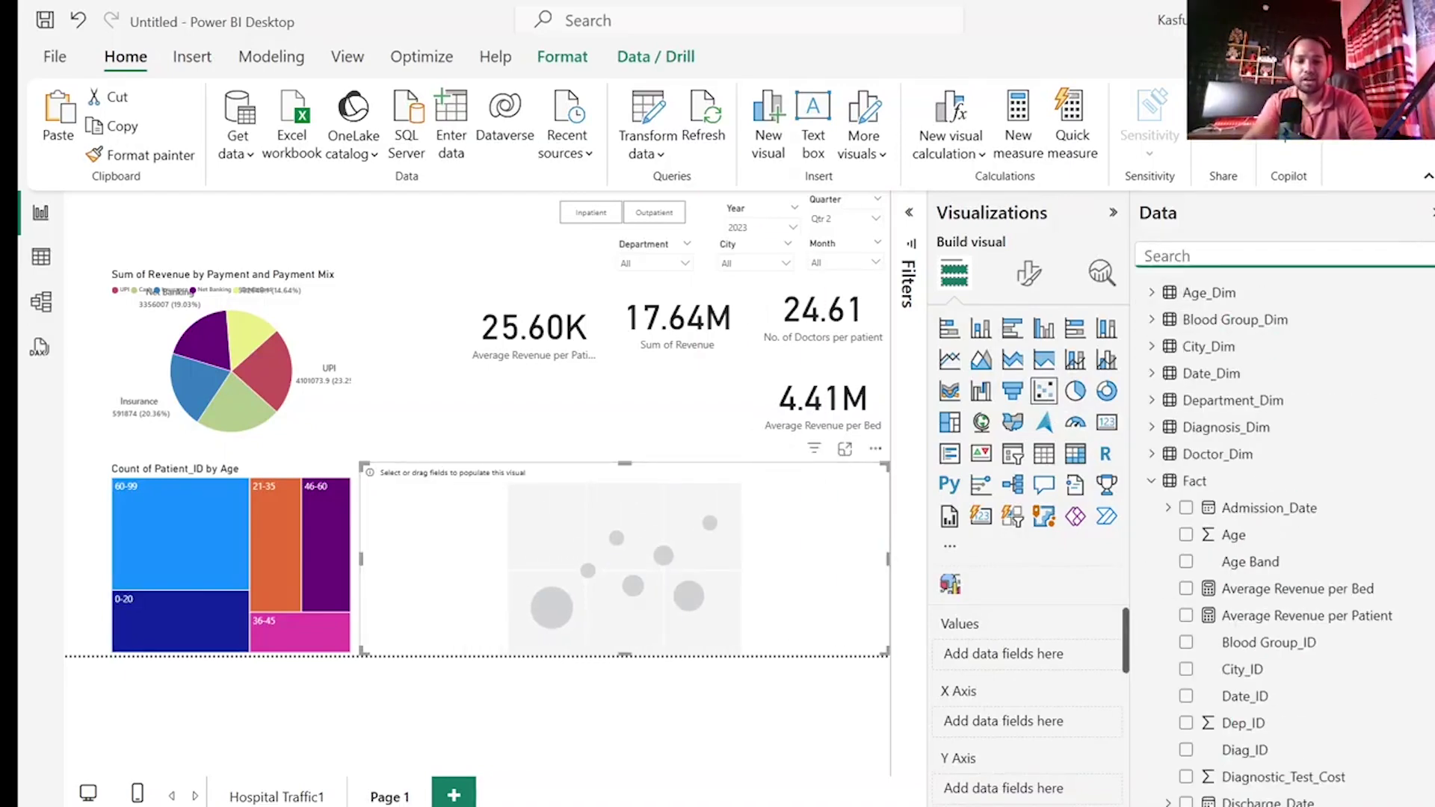
text(de)
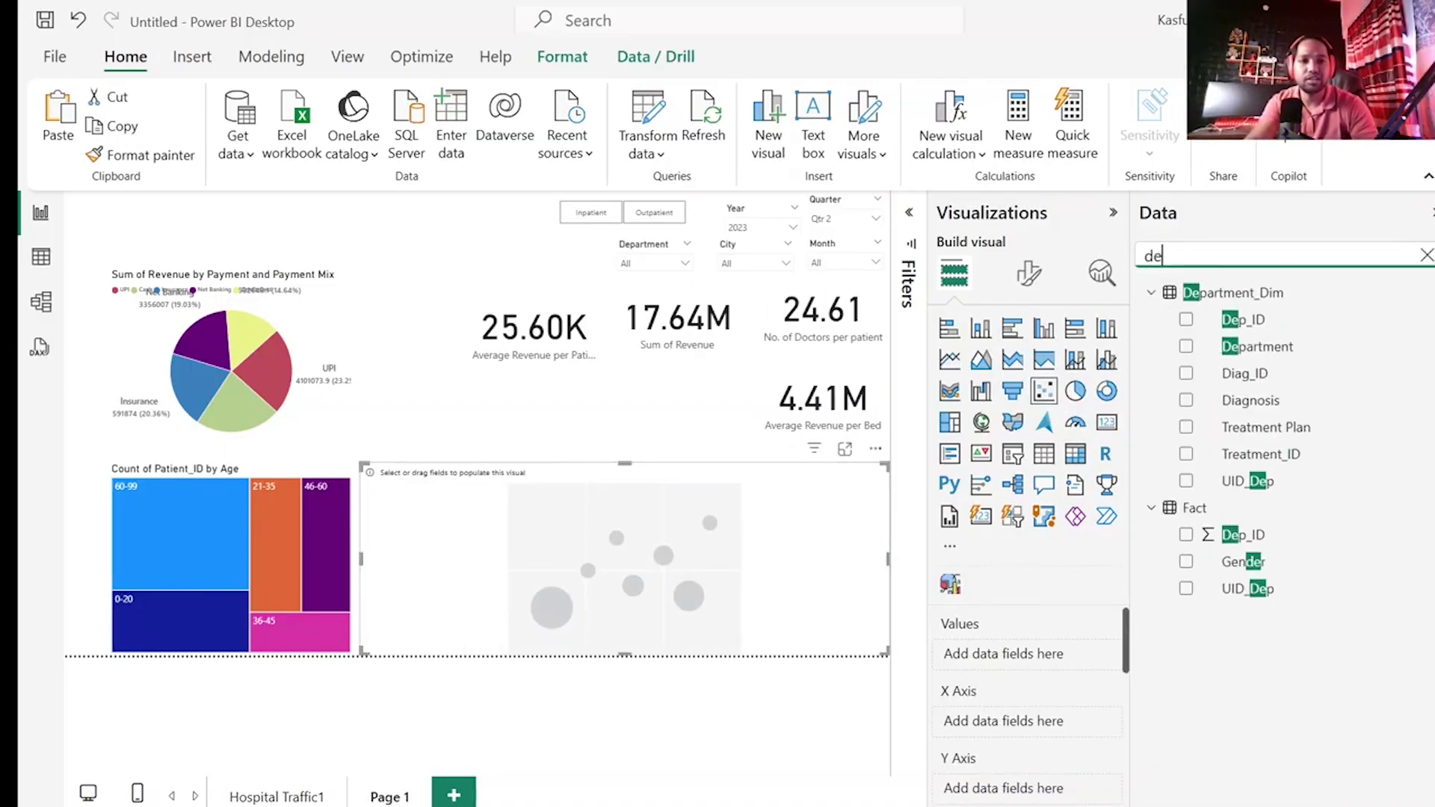
click(1186, 349)
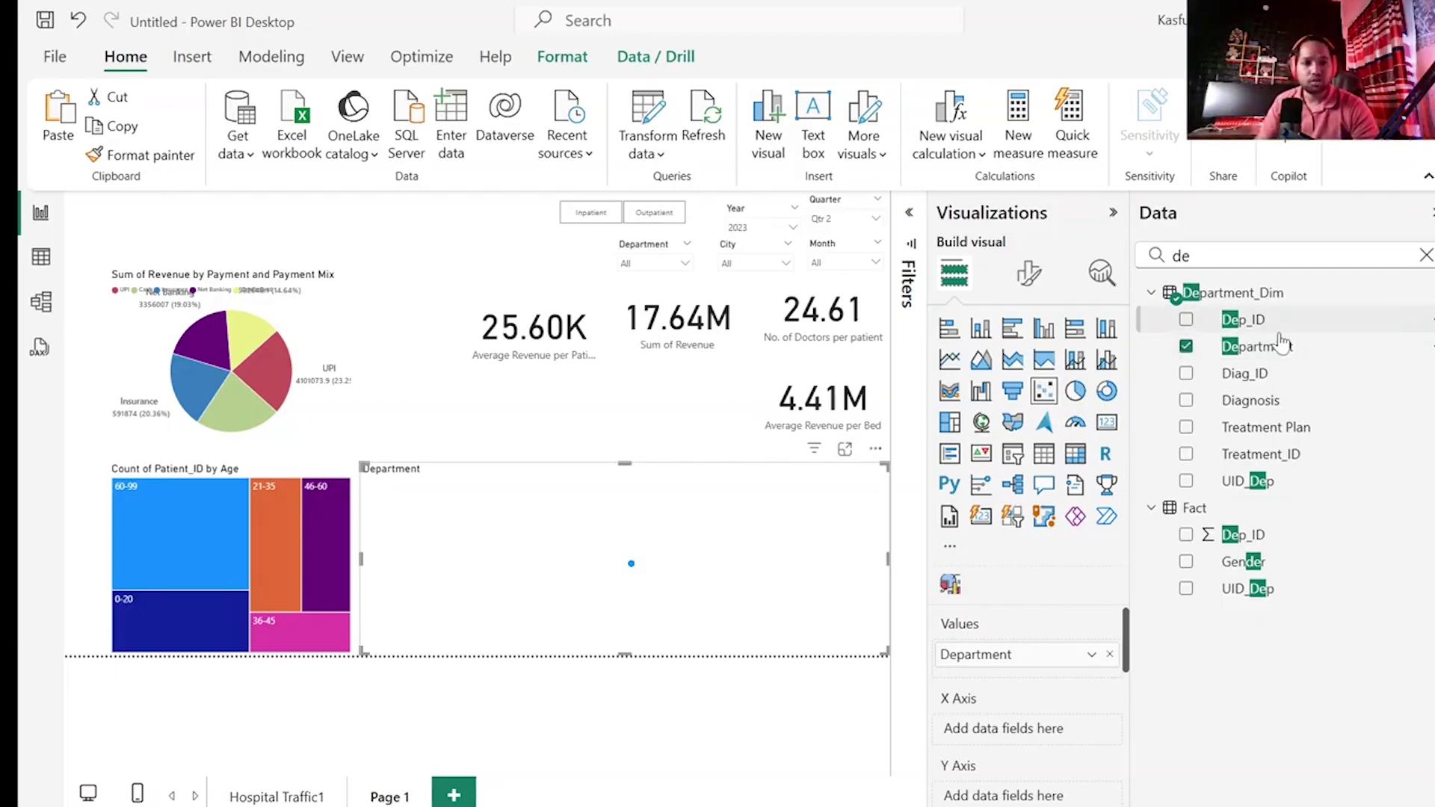
click(1187, 401)
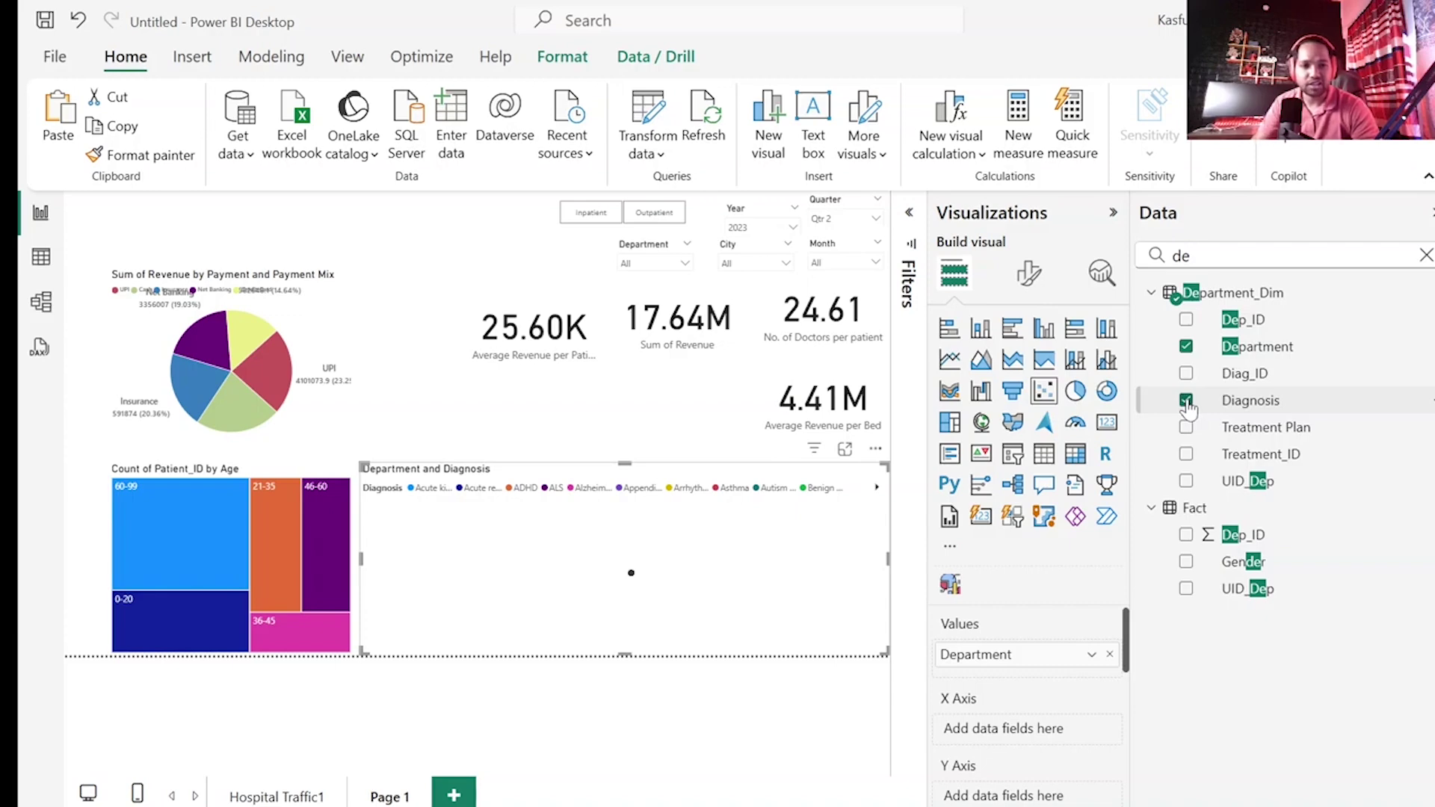
click(1187, 404)
drag(1269, 404, 1026, 680)
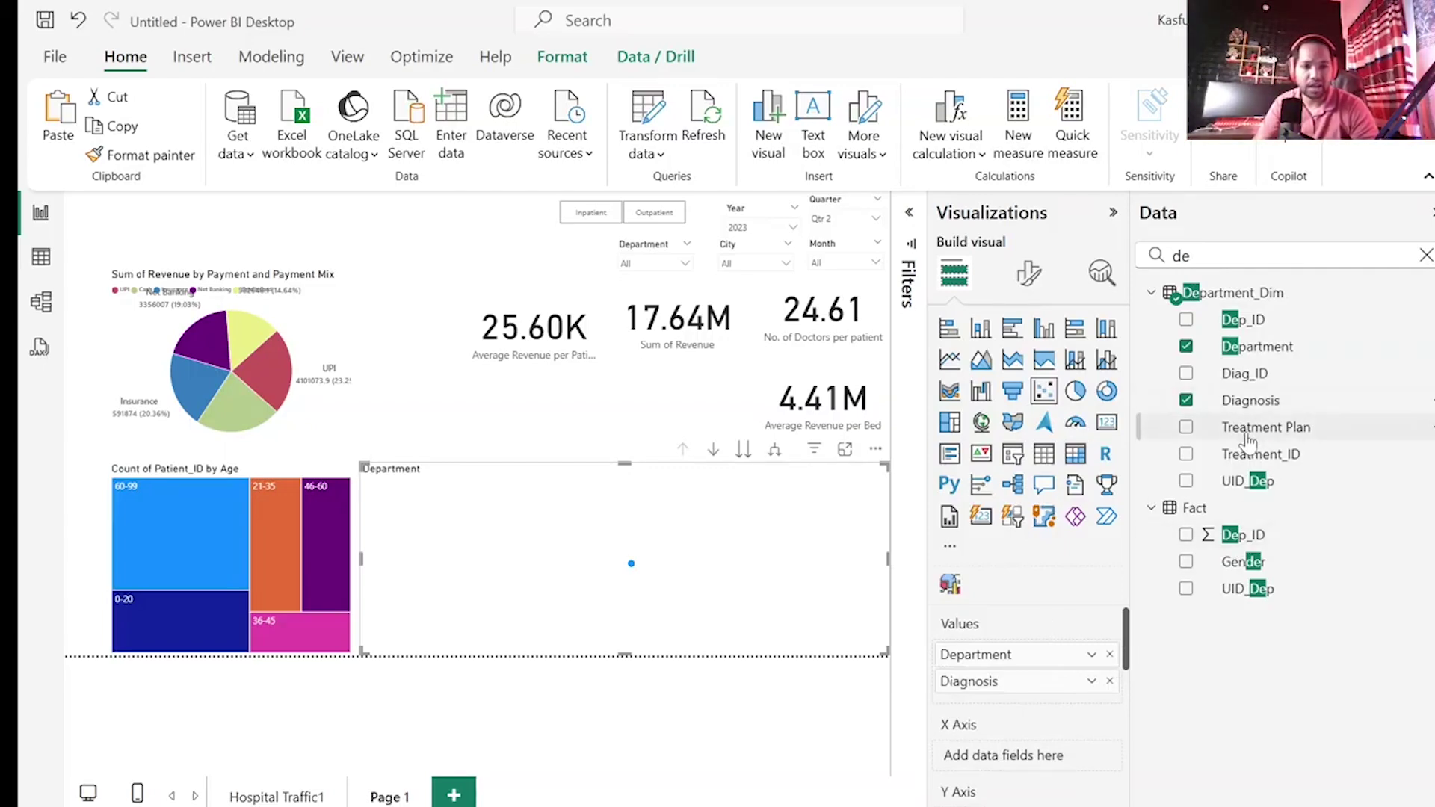
- Add Treatment Plan from the Department_Dim table to the scatter chart's values and Revenue to its X axis
drag(1251, 437, 1050, 709)
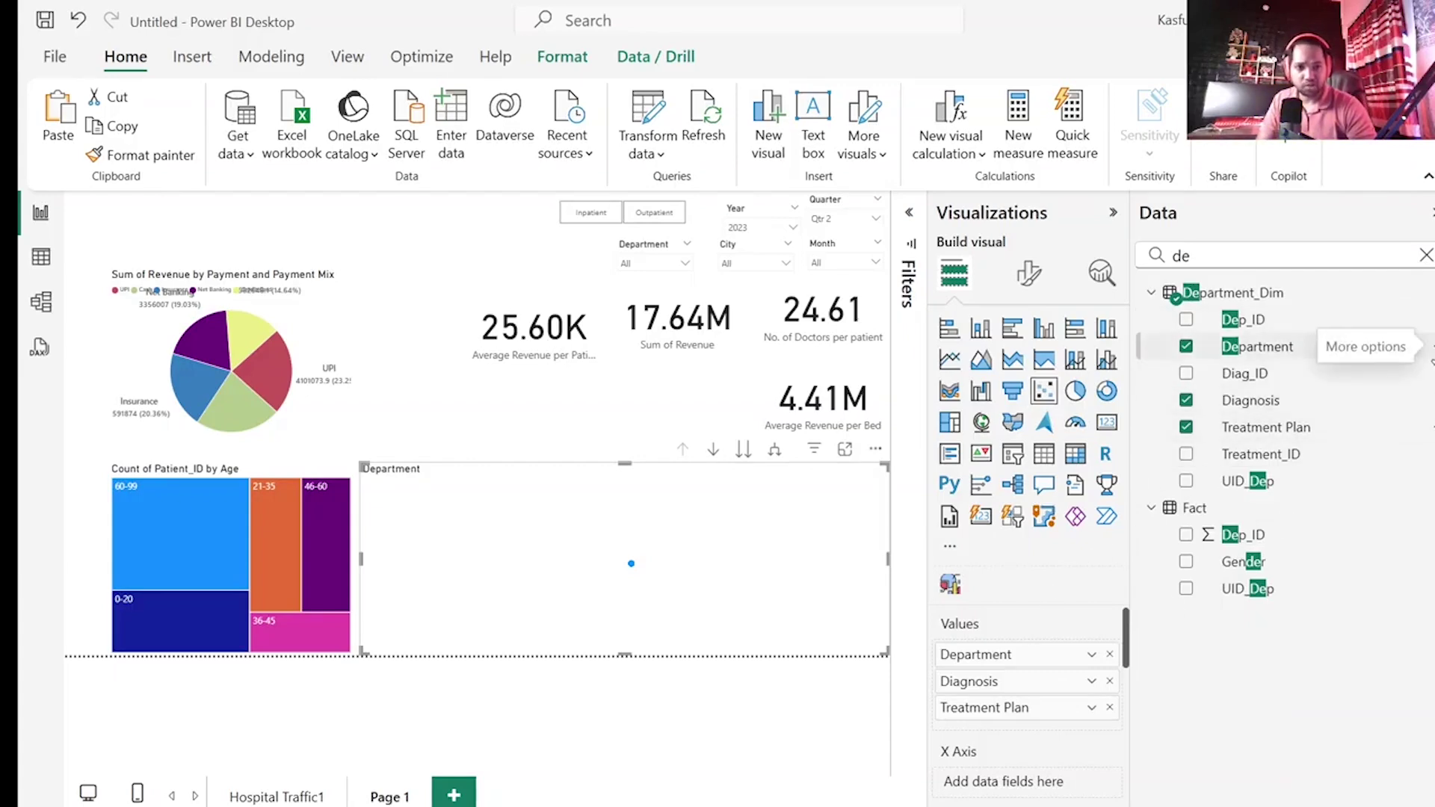
click(1429, 346)
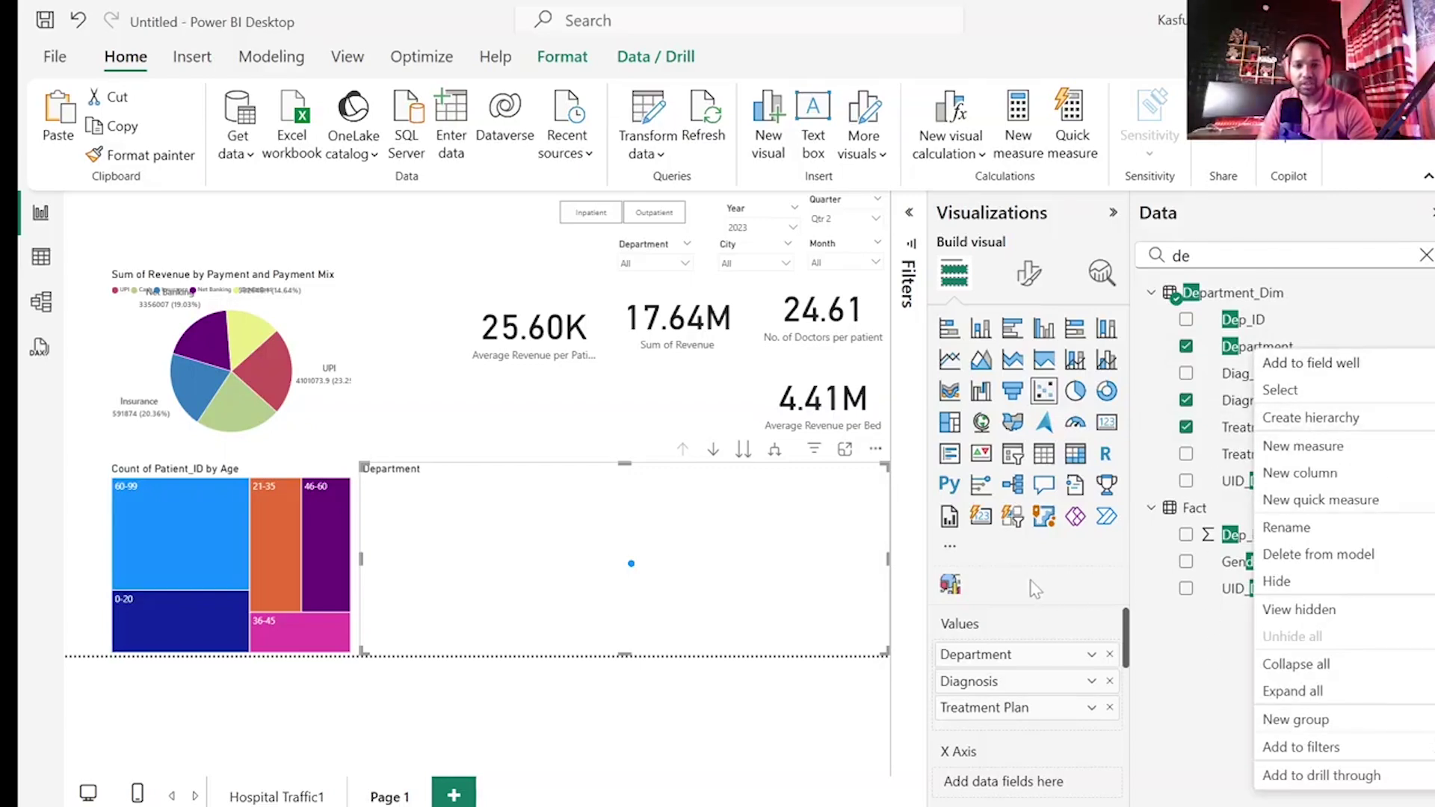
key(Escape)
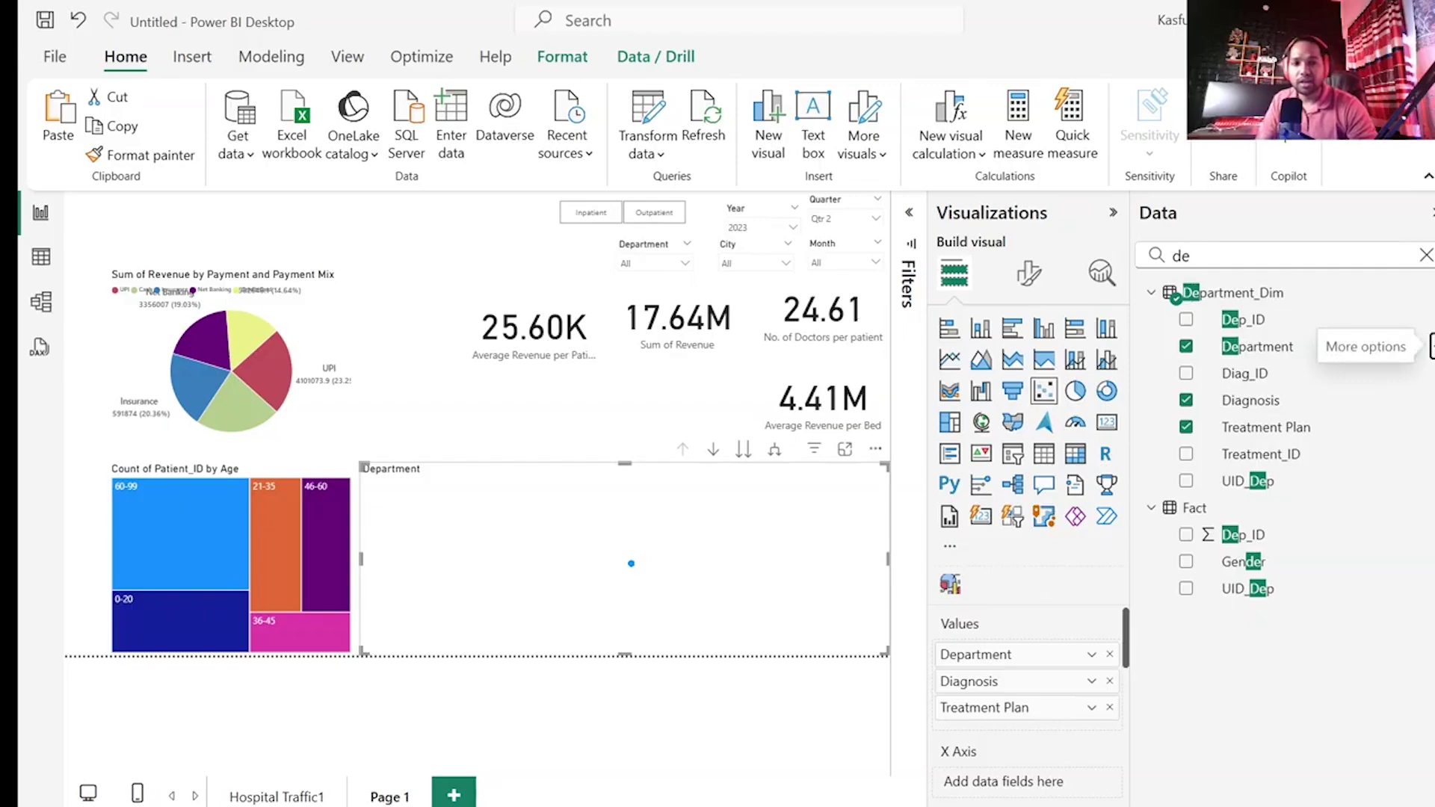
double_click(1153, 256)
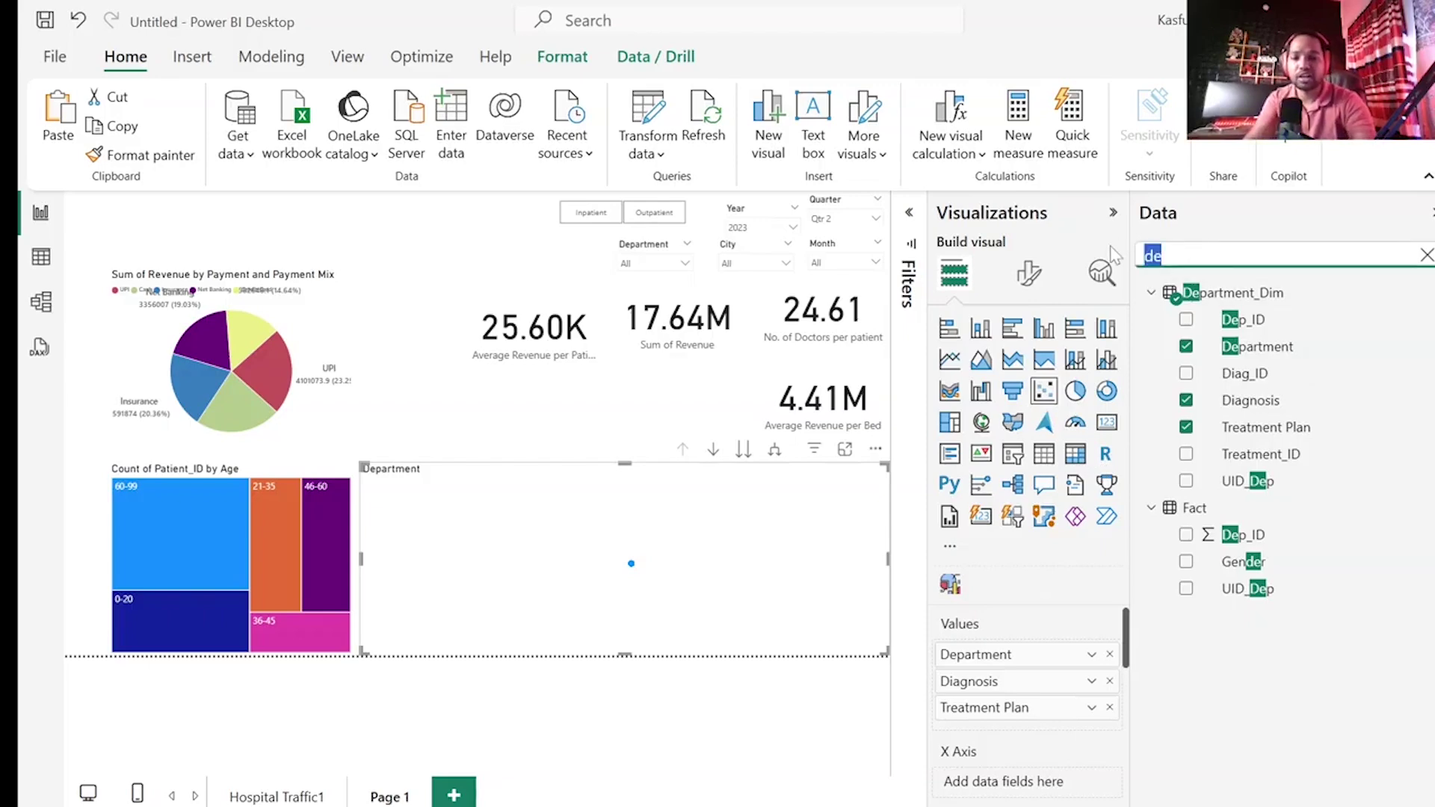
text(rev)
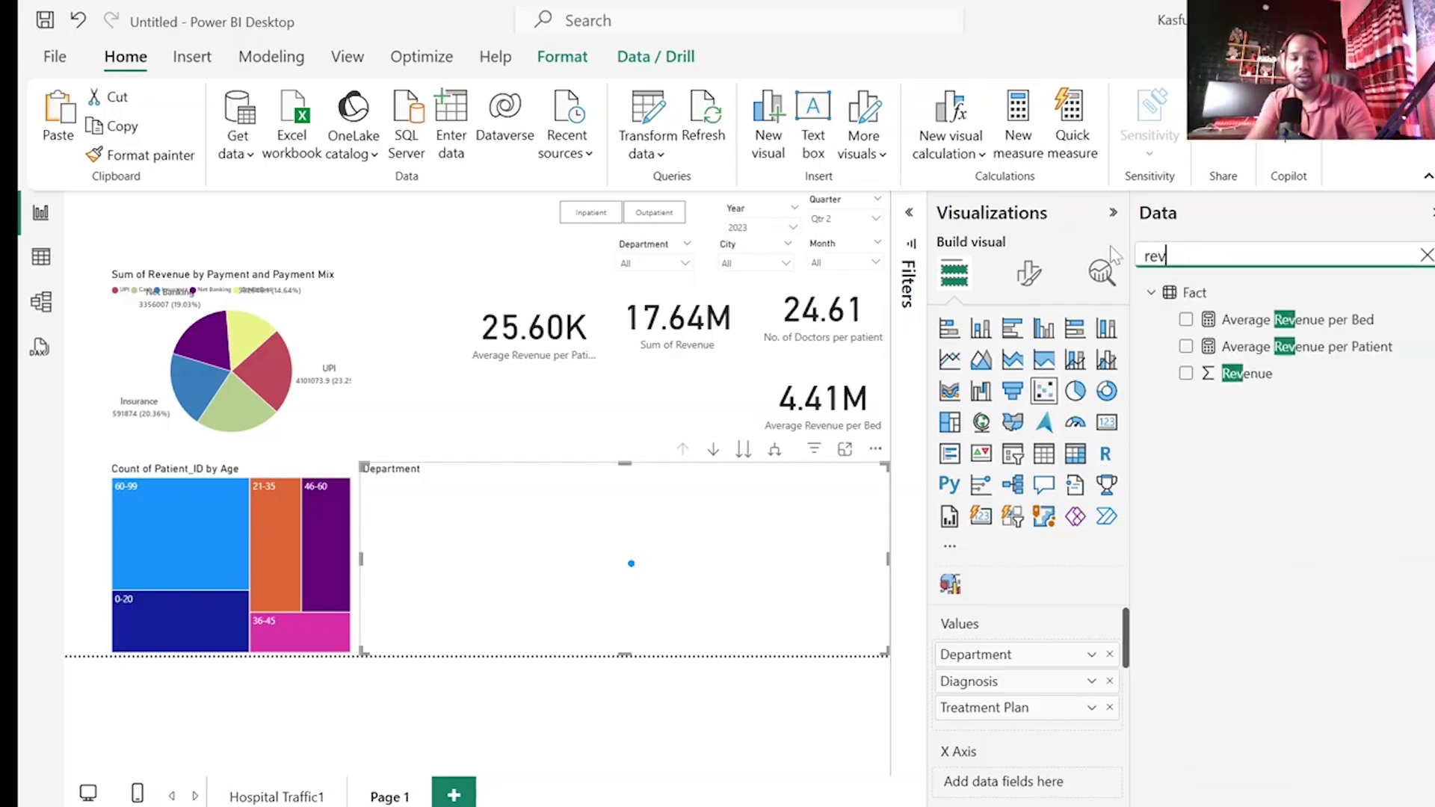
click(1187, 373)
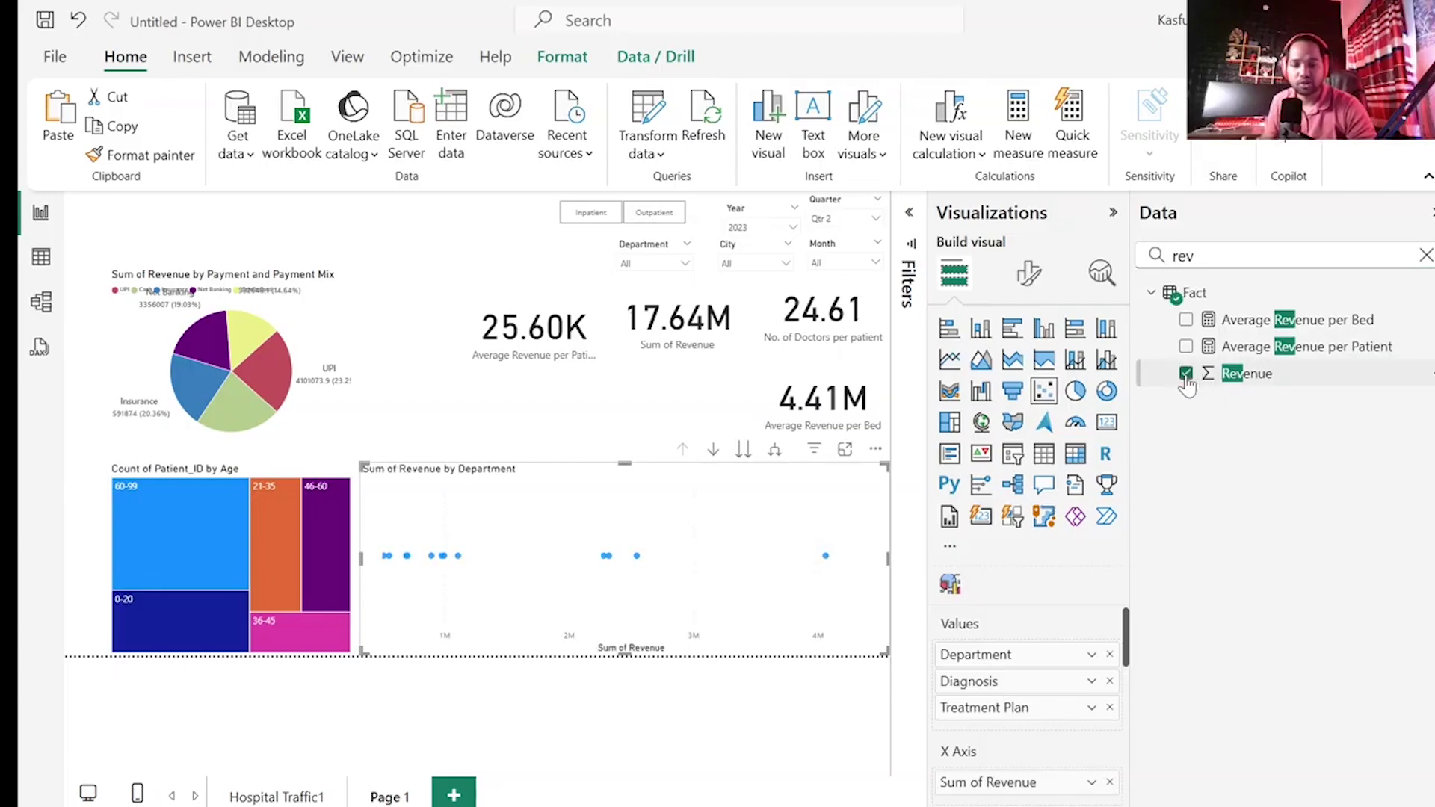
- Search the fields for "pro" and put Gross Profit on the scatter chart's Y axis, checking the uppermost point
click(1196, 256)
key(BackSpace)
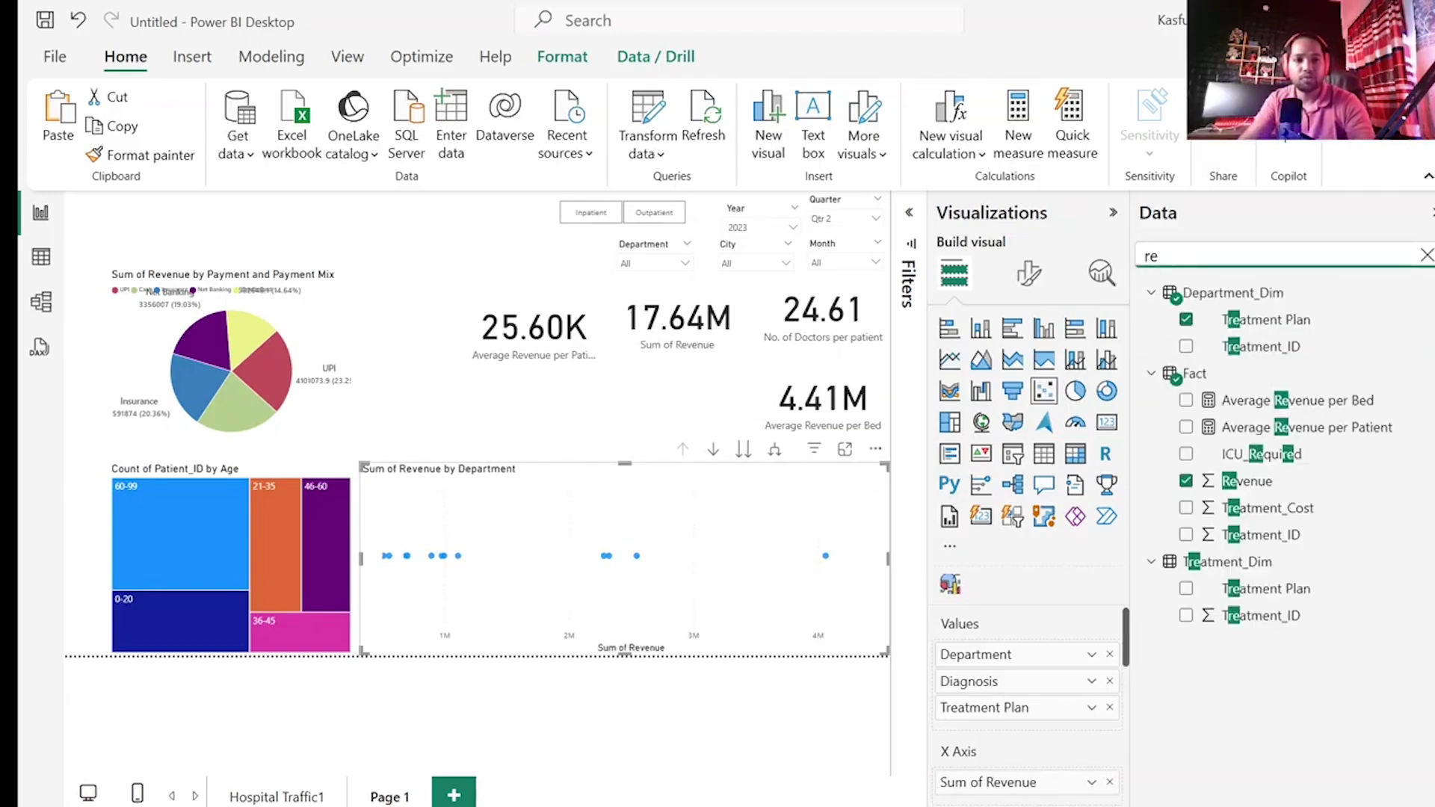
key(BackSpace)
key(BackSpace)
text(pro)
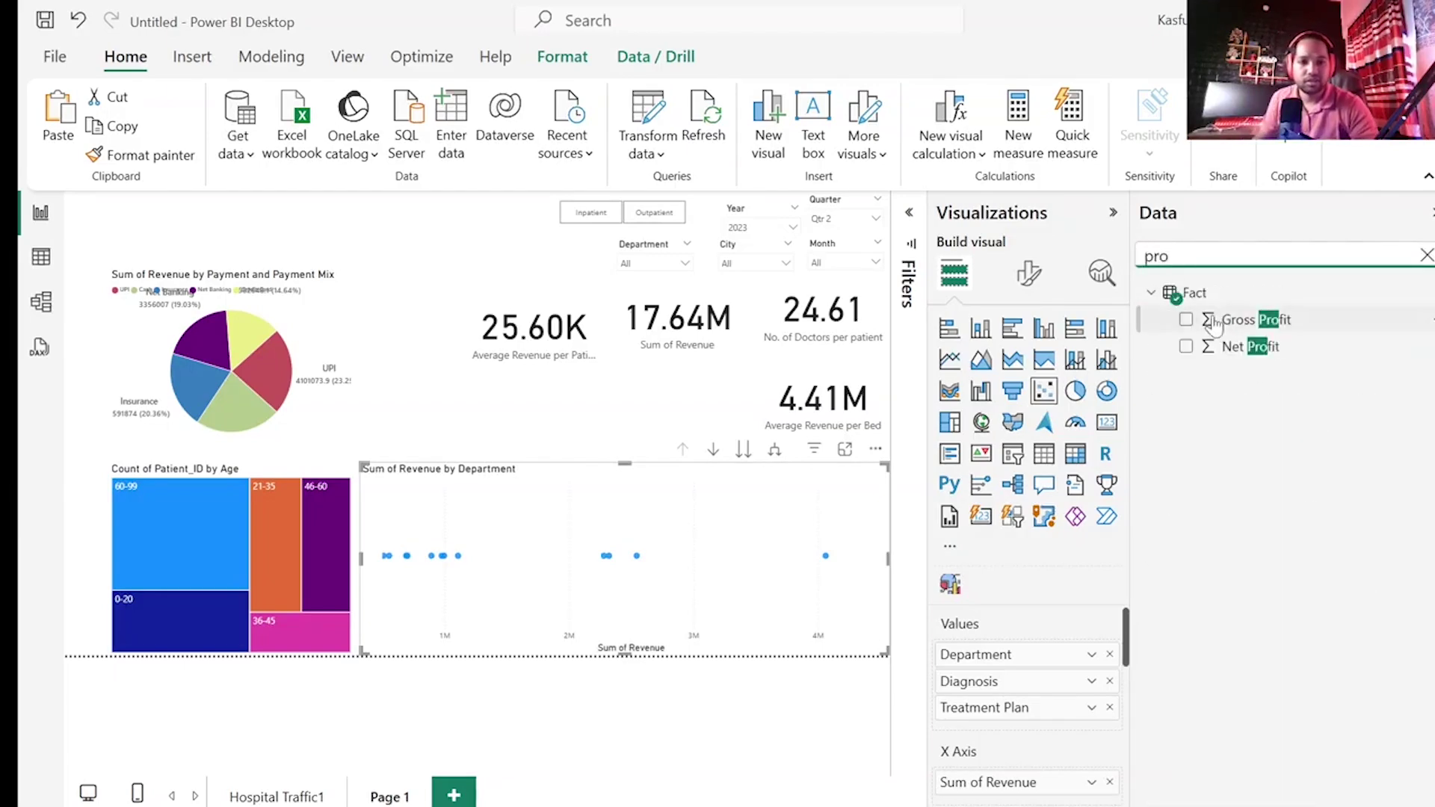
click(1185, 347)
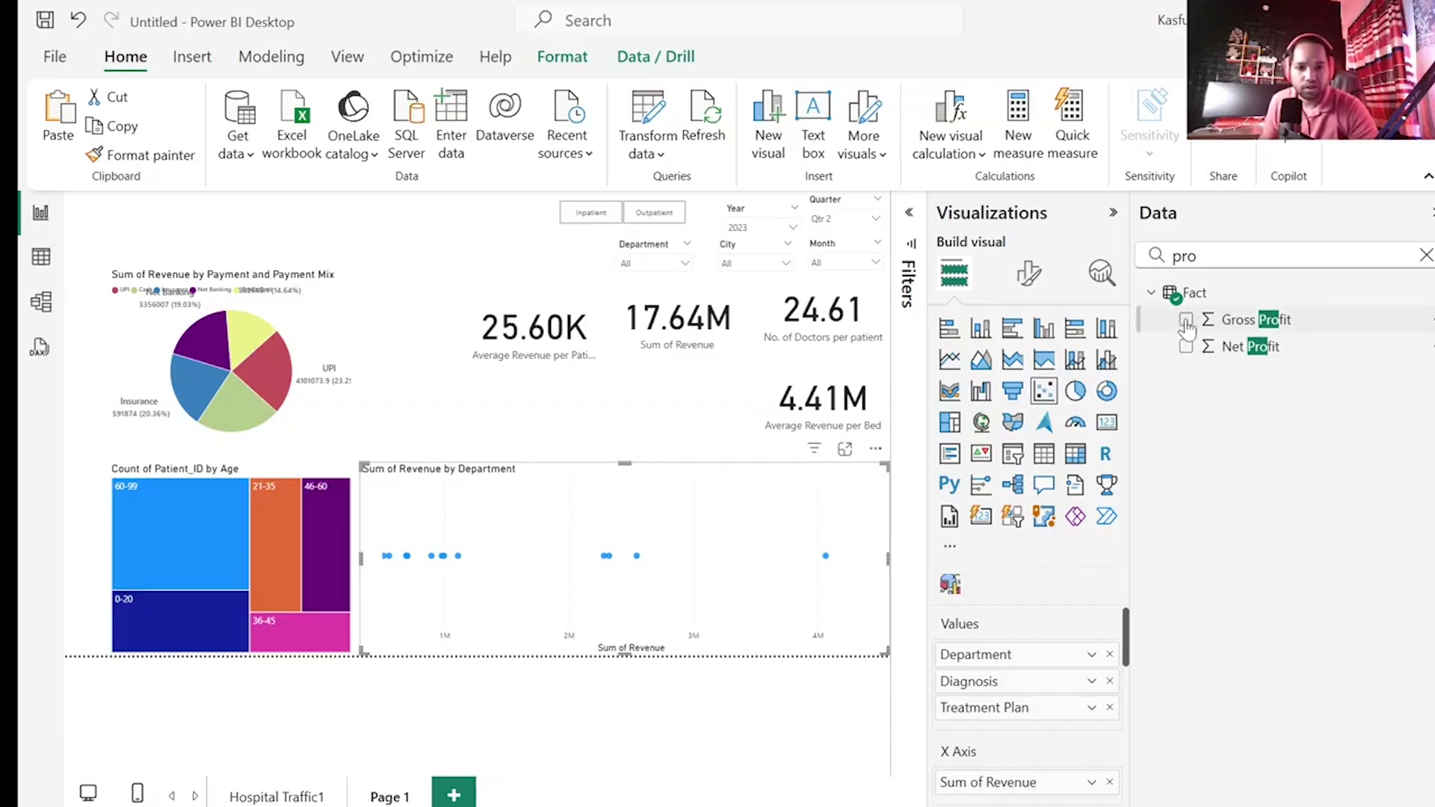
scroll(1028, 757, down, 3)
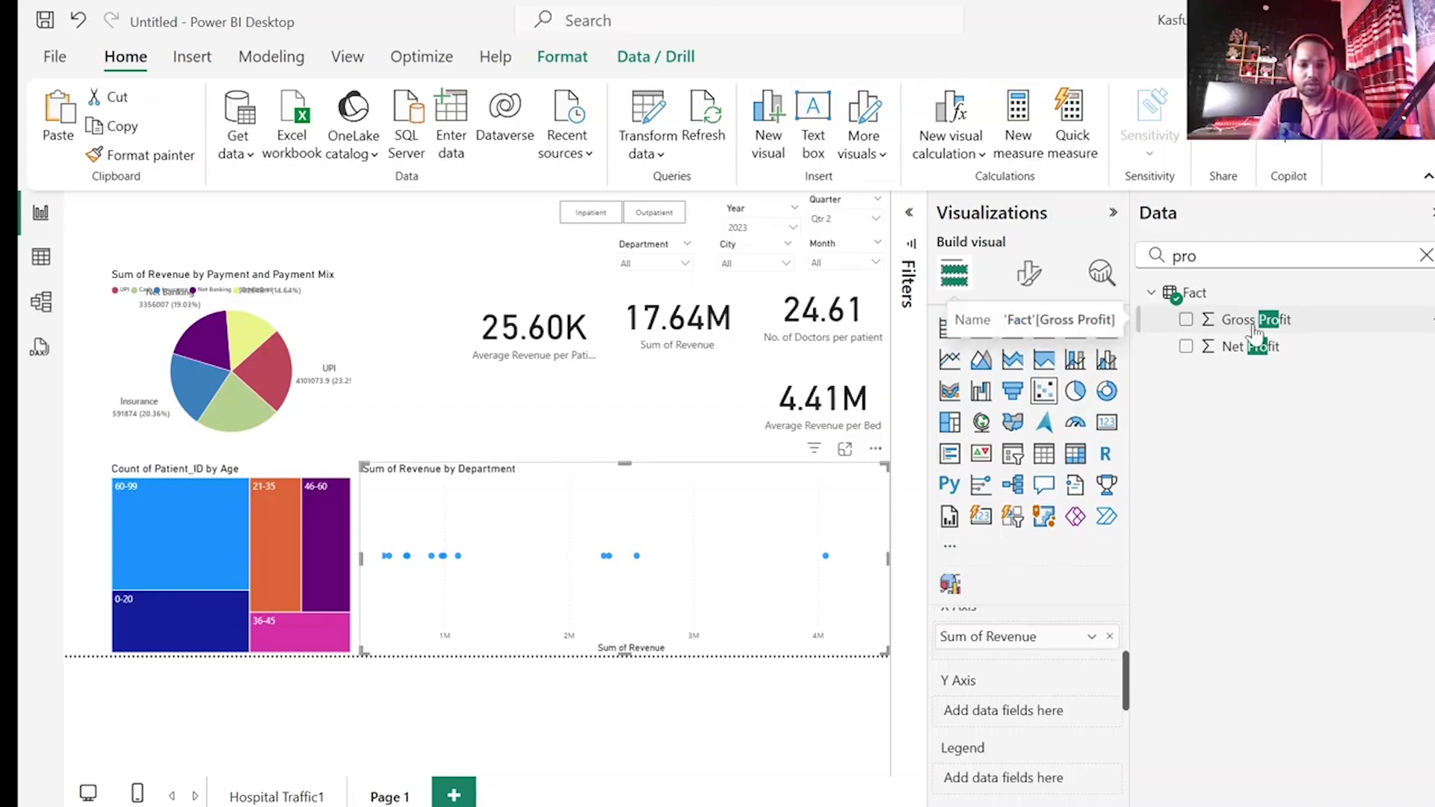
drag(1255, 332, 1013, 720)
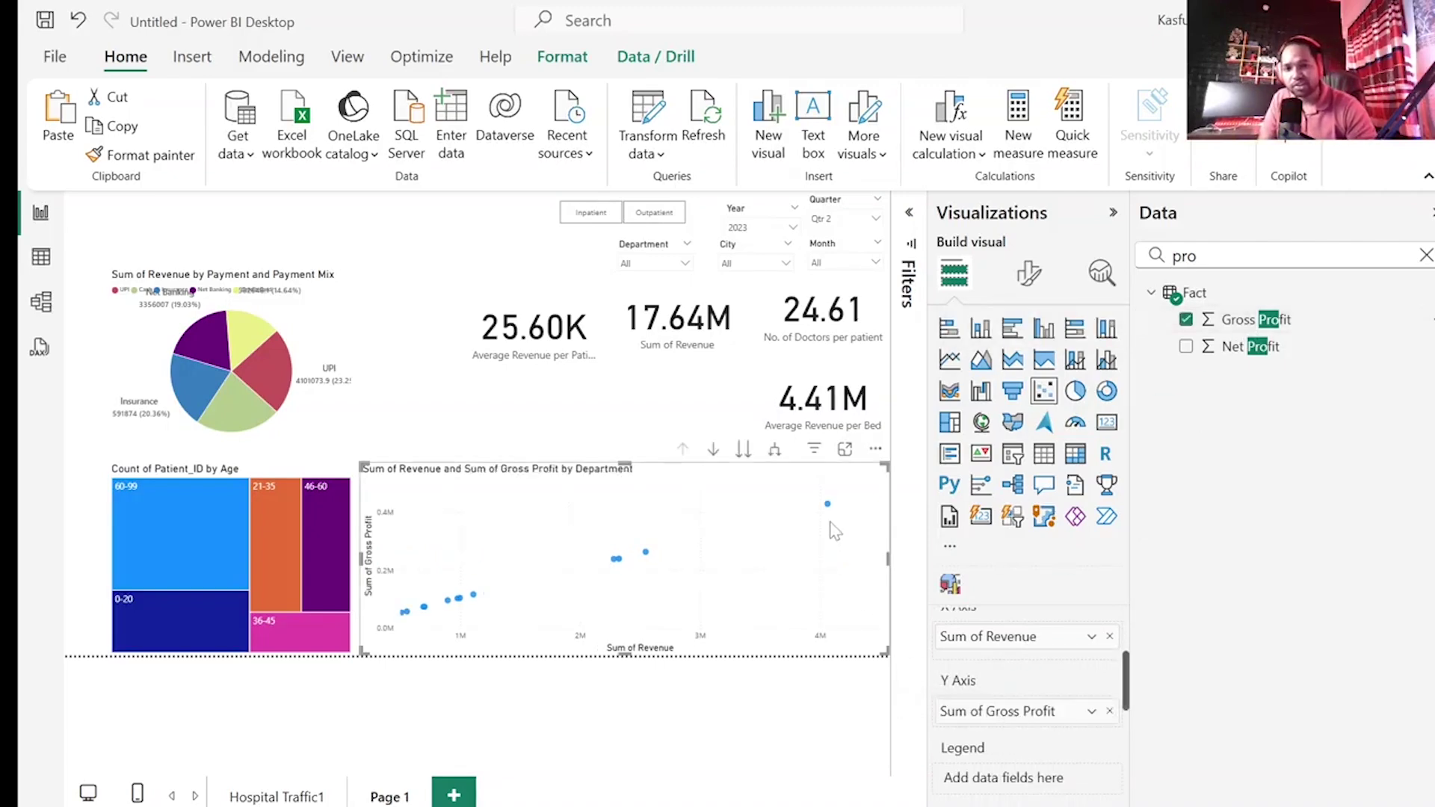
mouse_move(828, 506)
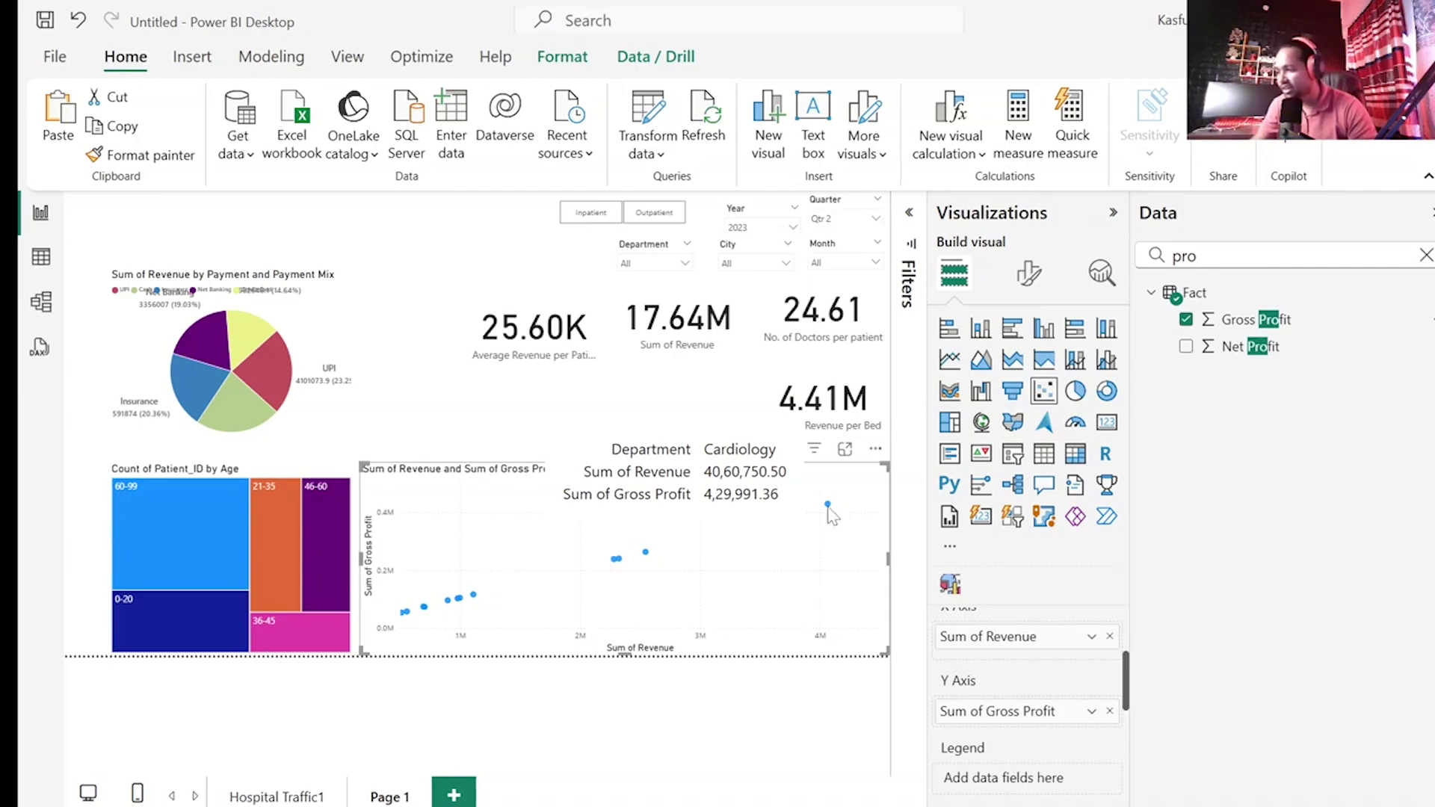
- Try Gross Profit as the scatter chart's bubble size and remove it again
scroll(1006, 777, down, 3)
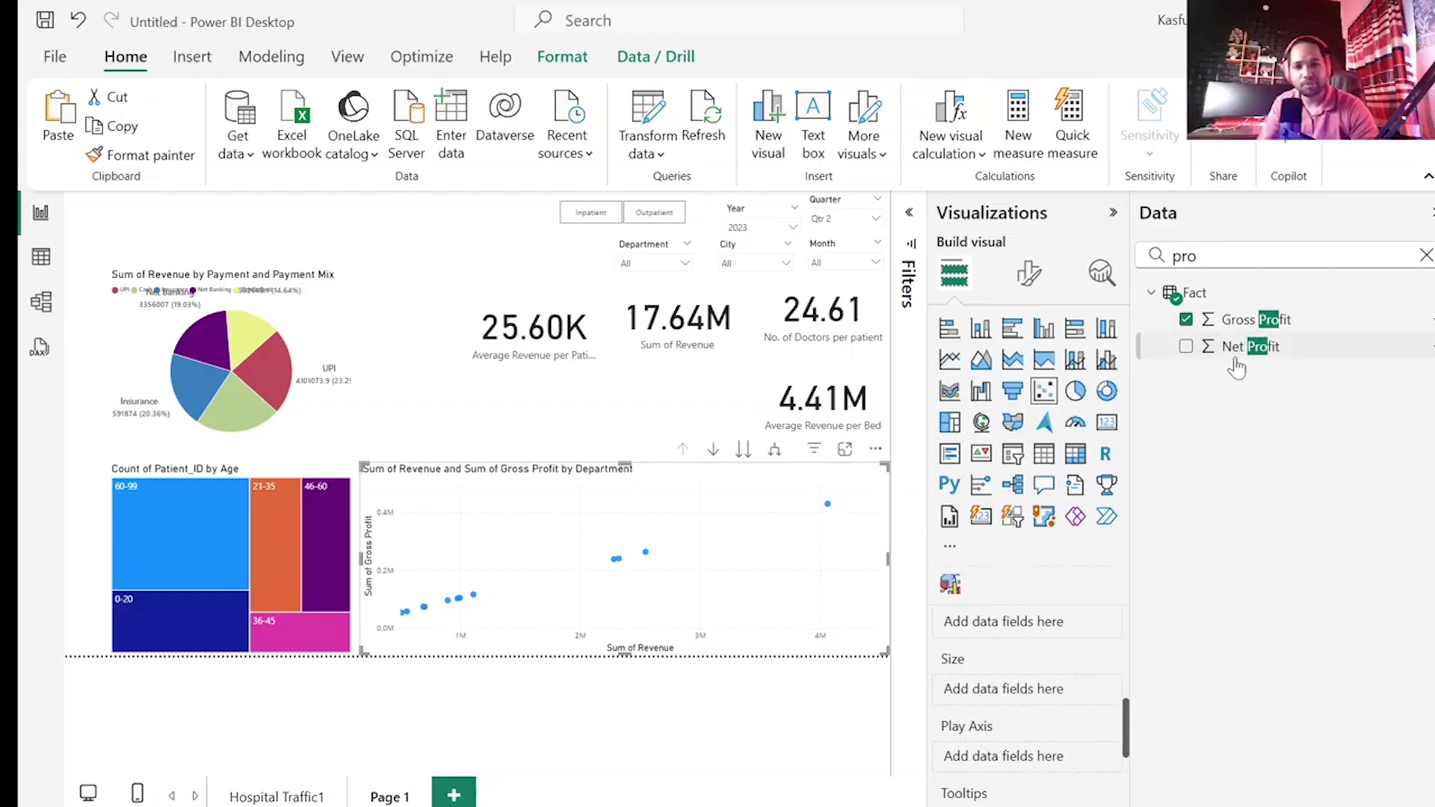
drag(1235, 366, 1065, 698)
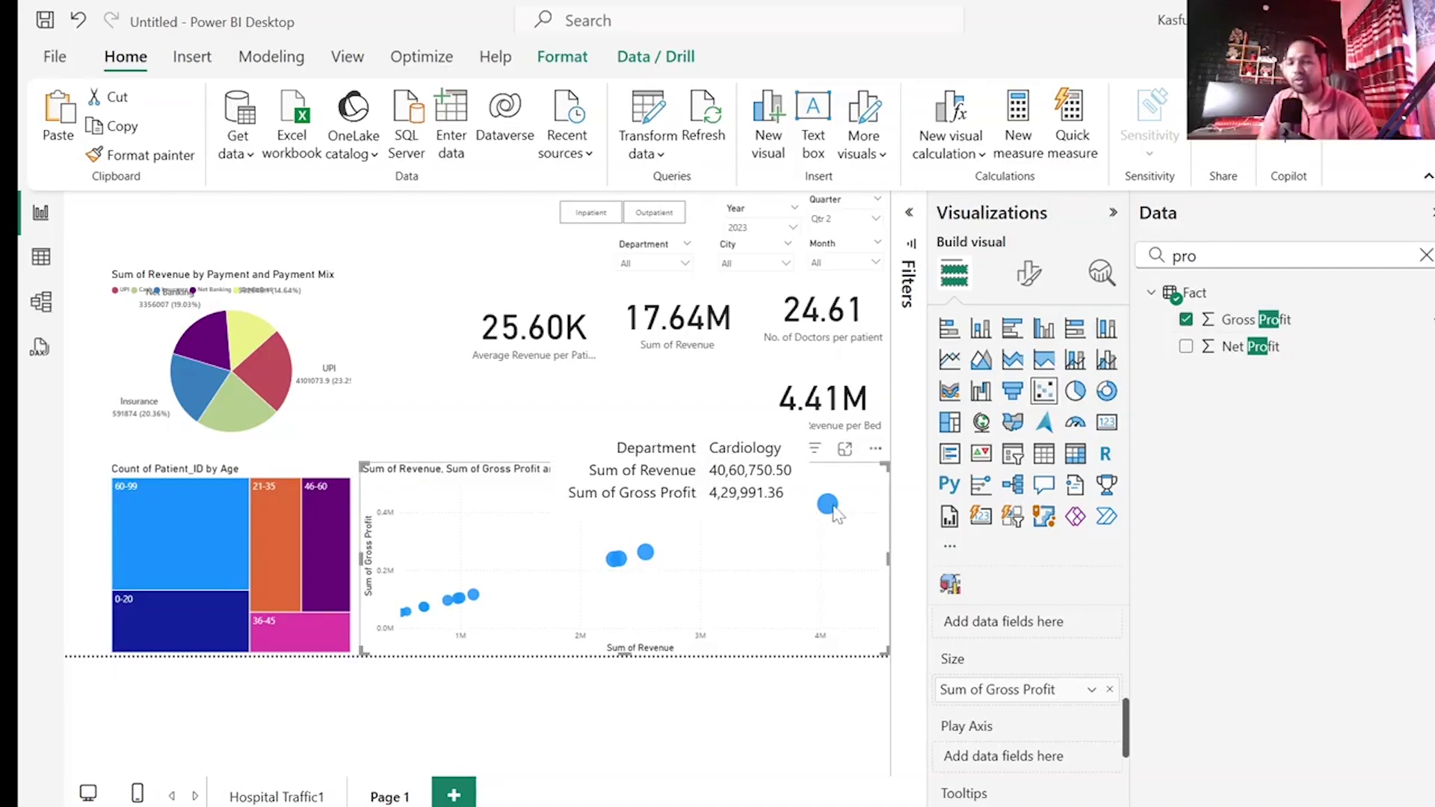
click(1109, 689)
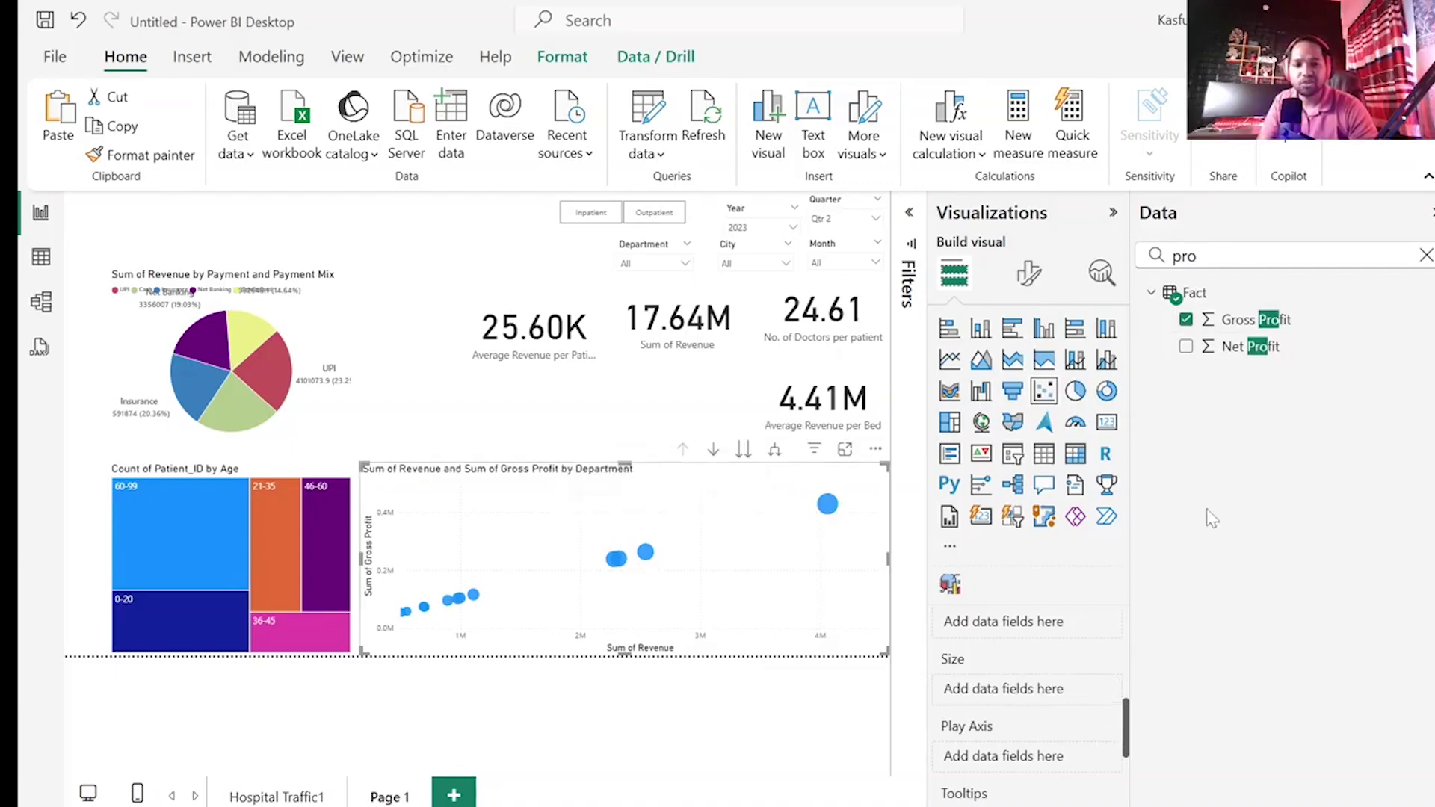
- Size the scatter chart's bubbles by Revenue, and extend the chart upward with its formatting options open
click(1199, 255)
key(BackSpace)
key(BackSpace)
key(BackSpace)
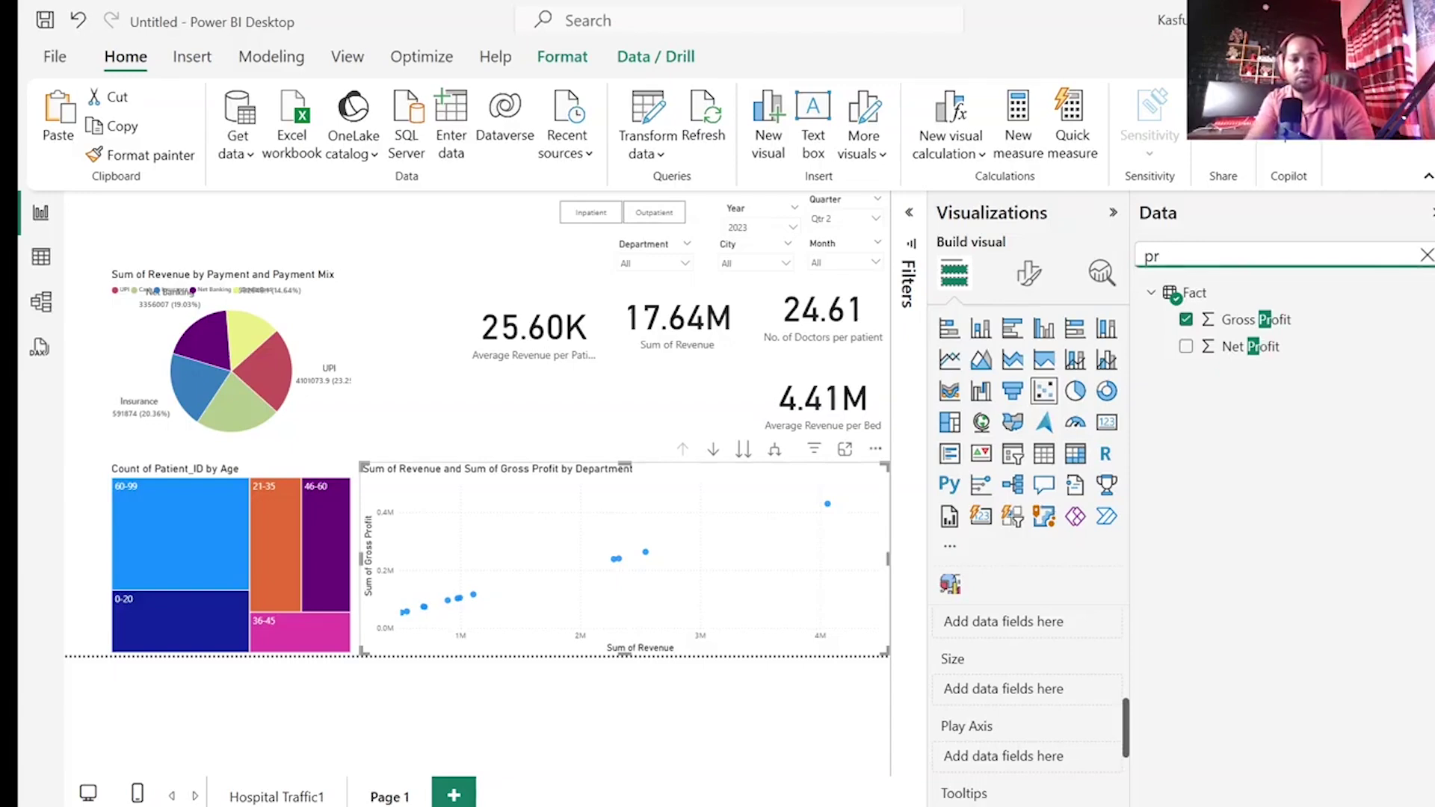
text(rev)
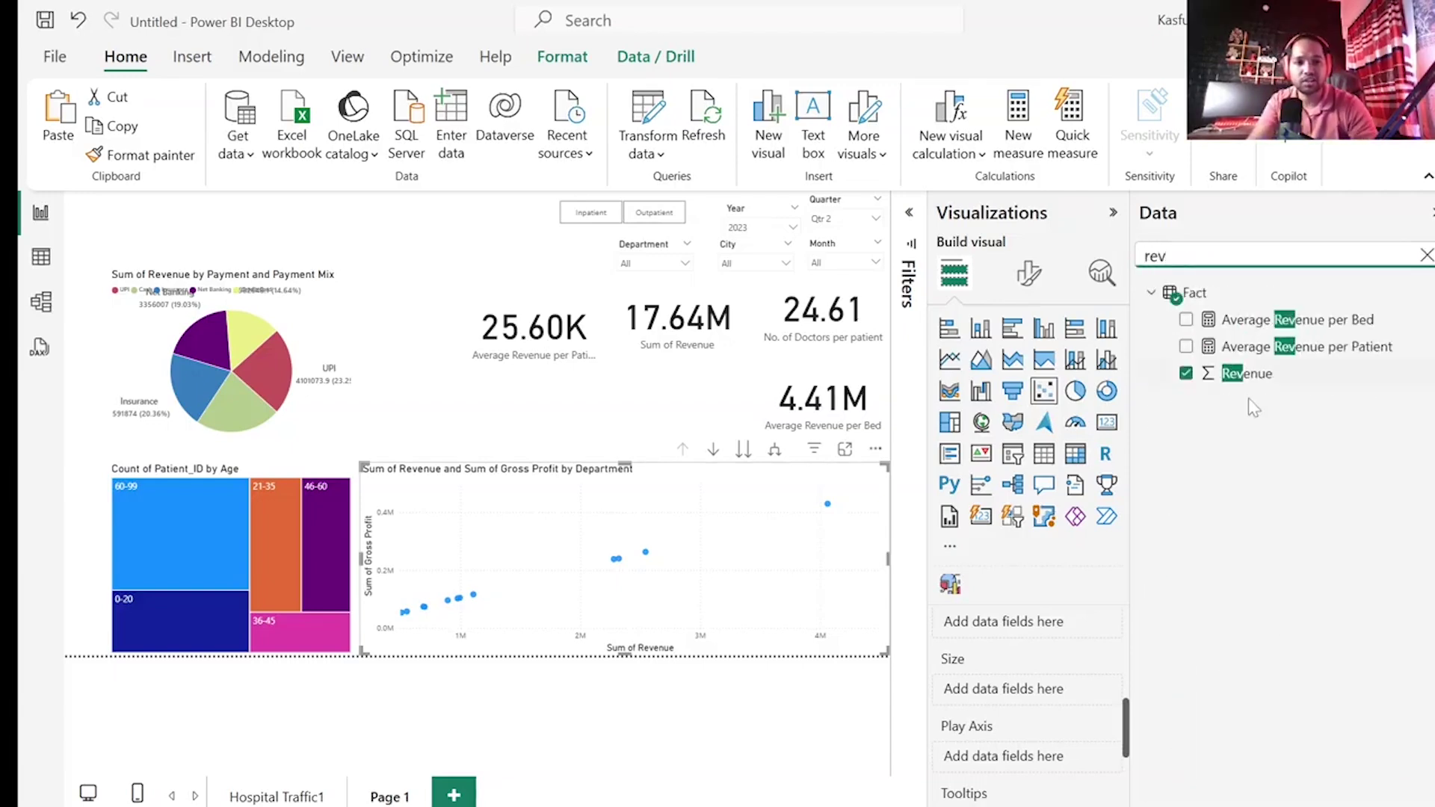
drag(1244, 373, 1069, 691)
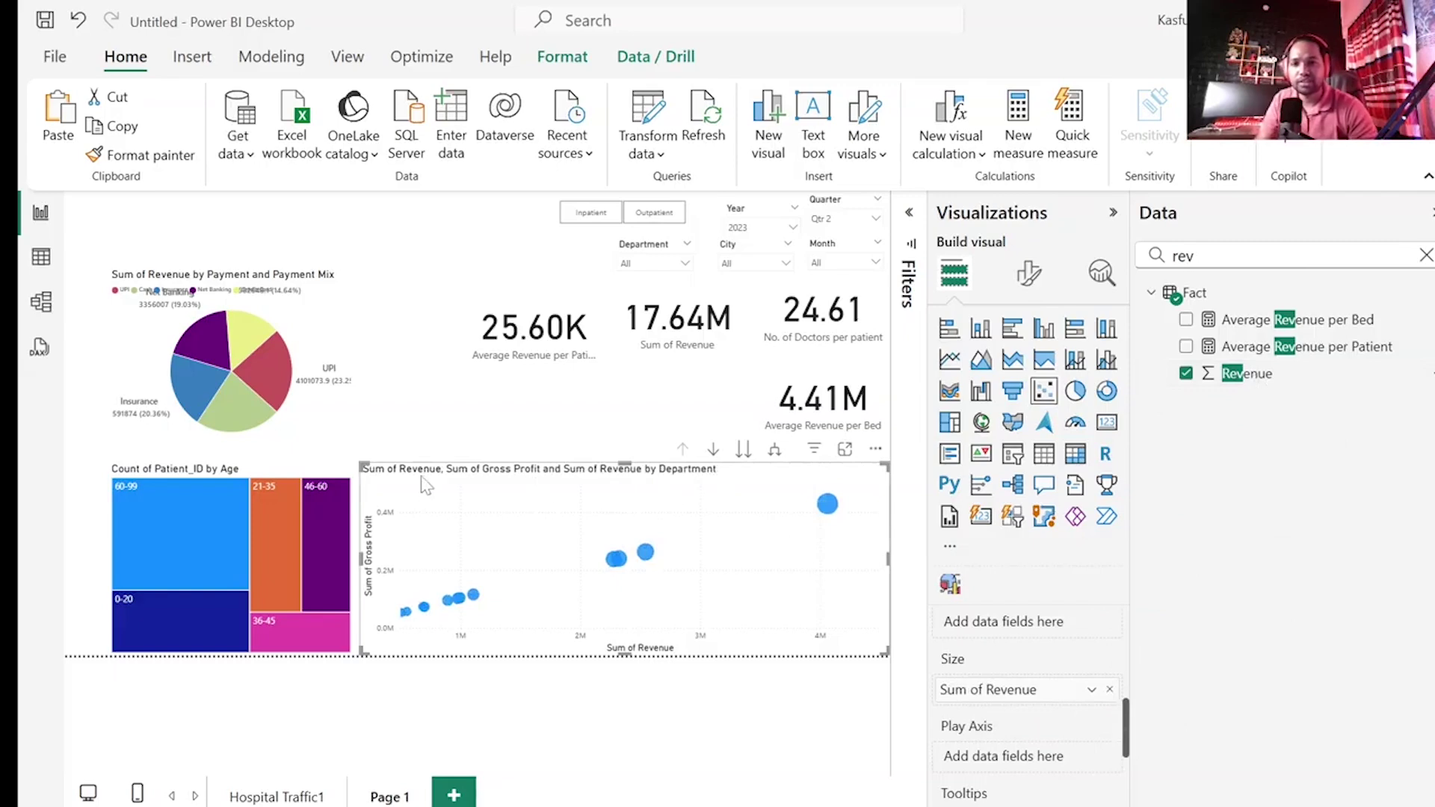
drag(354, 458, 364, 412)
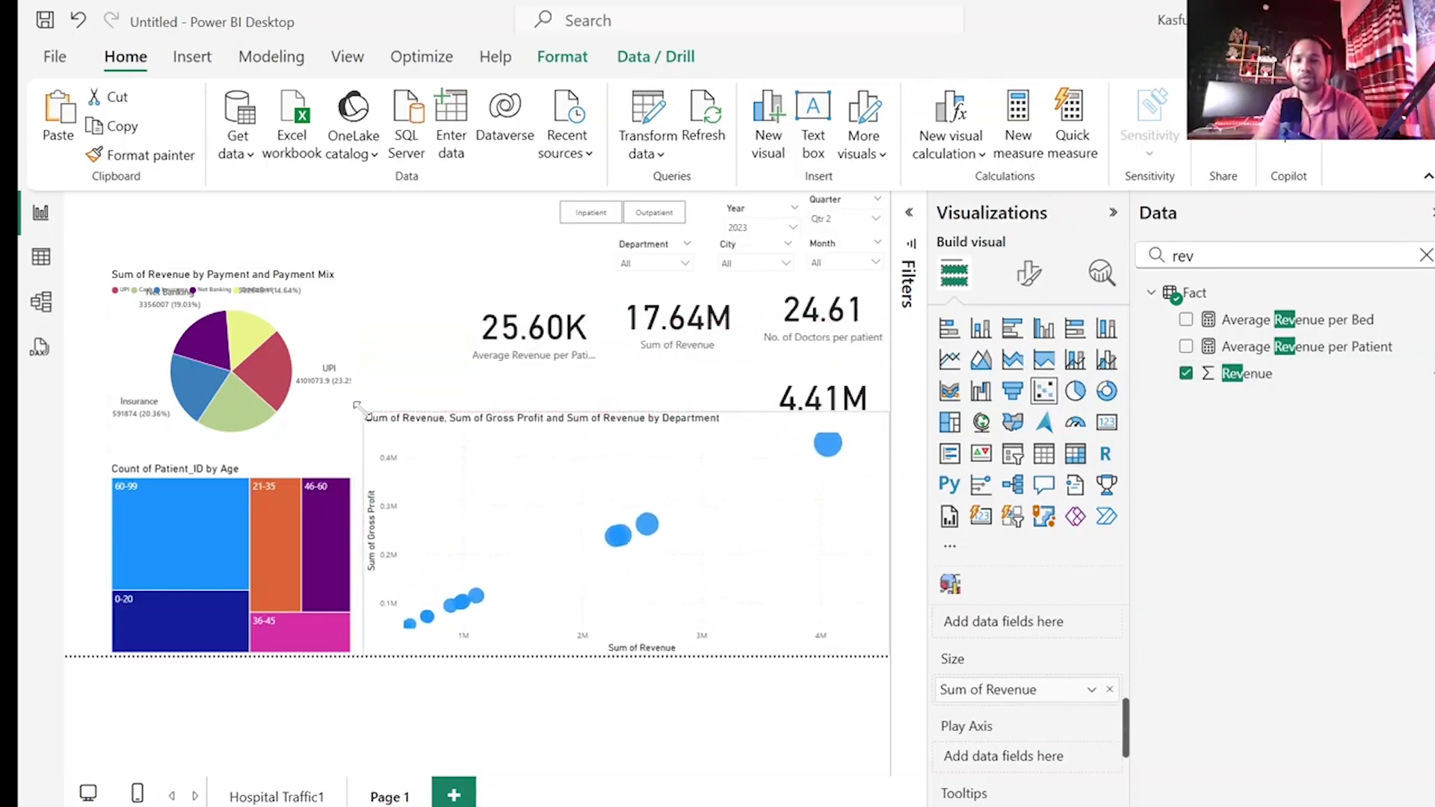
click(1028, 274)
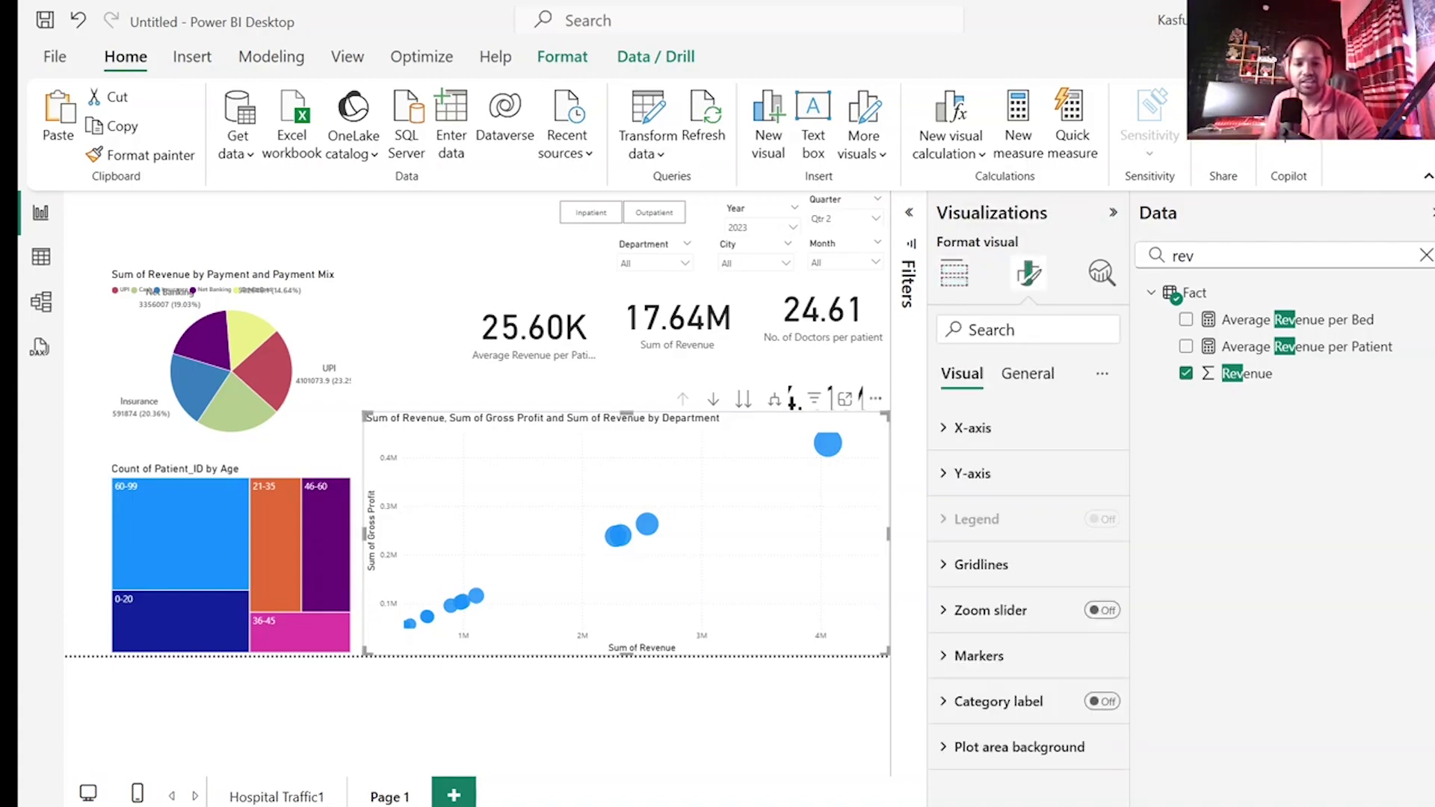
- In the Hospital Project_Final Designed report, drill the scatter chart down from Obstetrics & Gynecology through Polycystic ovarian syndrome (PCOS), and drill back up to departments
click(737, 751)
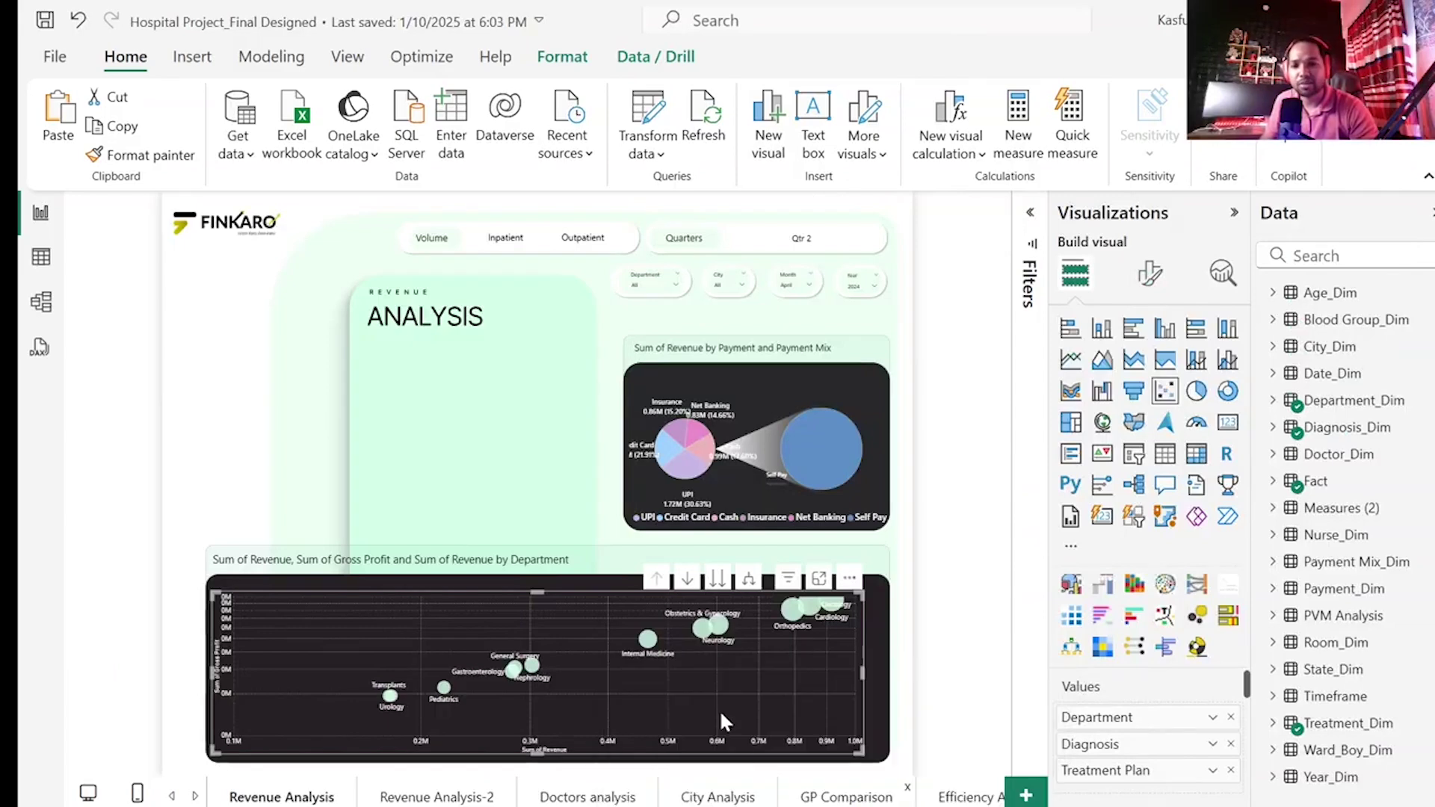
mouse_move(705, 626)
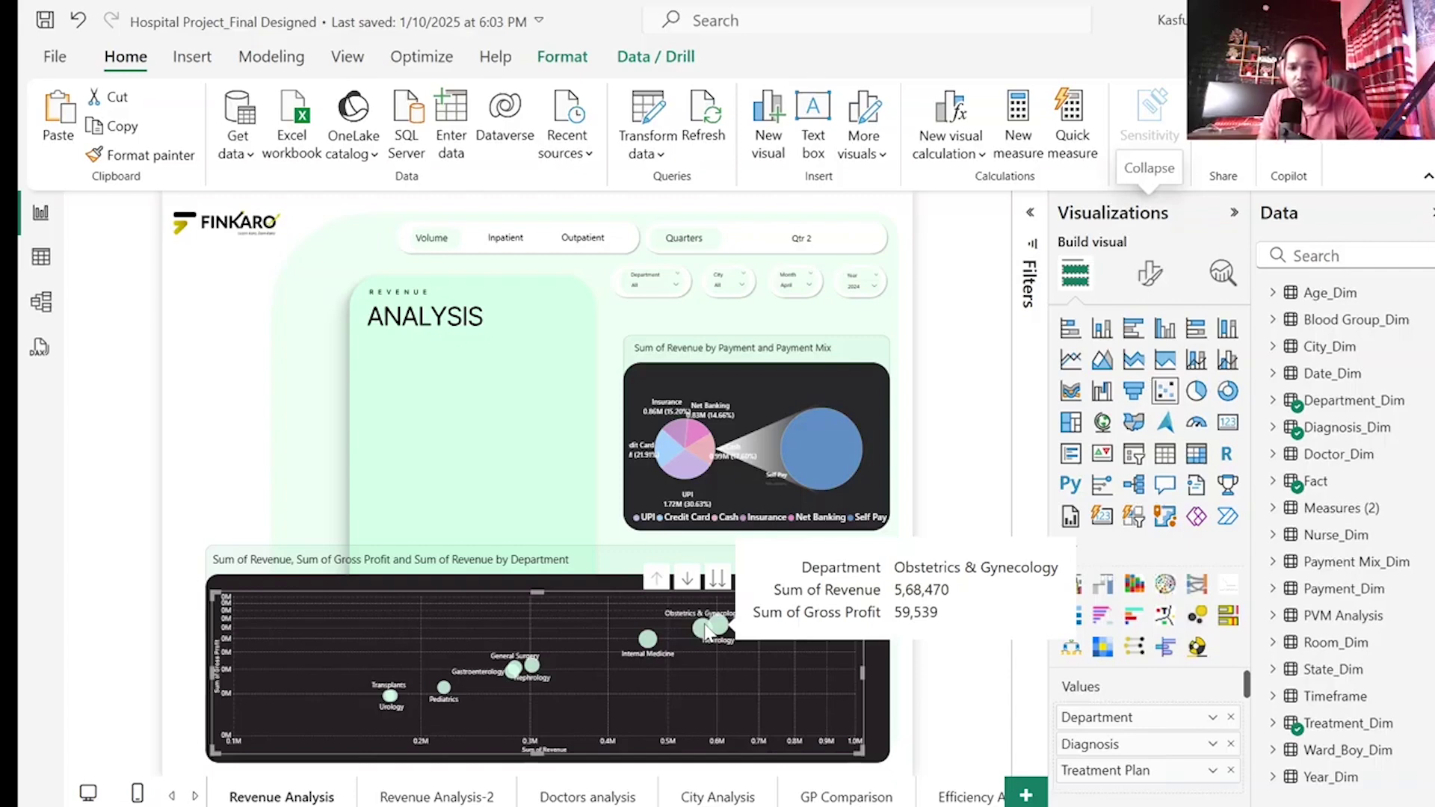
right_click(705, 626)
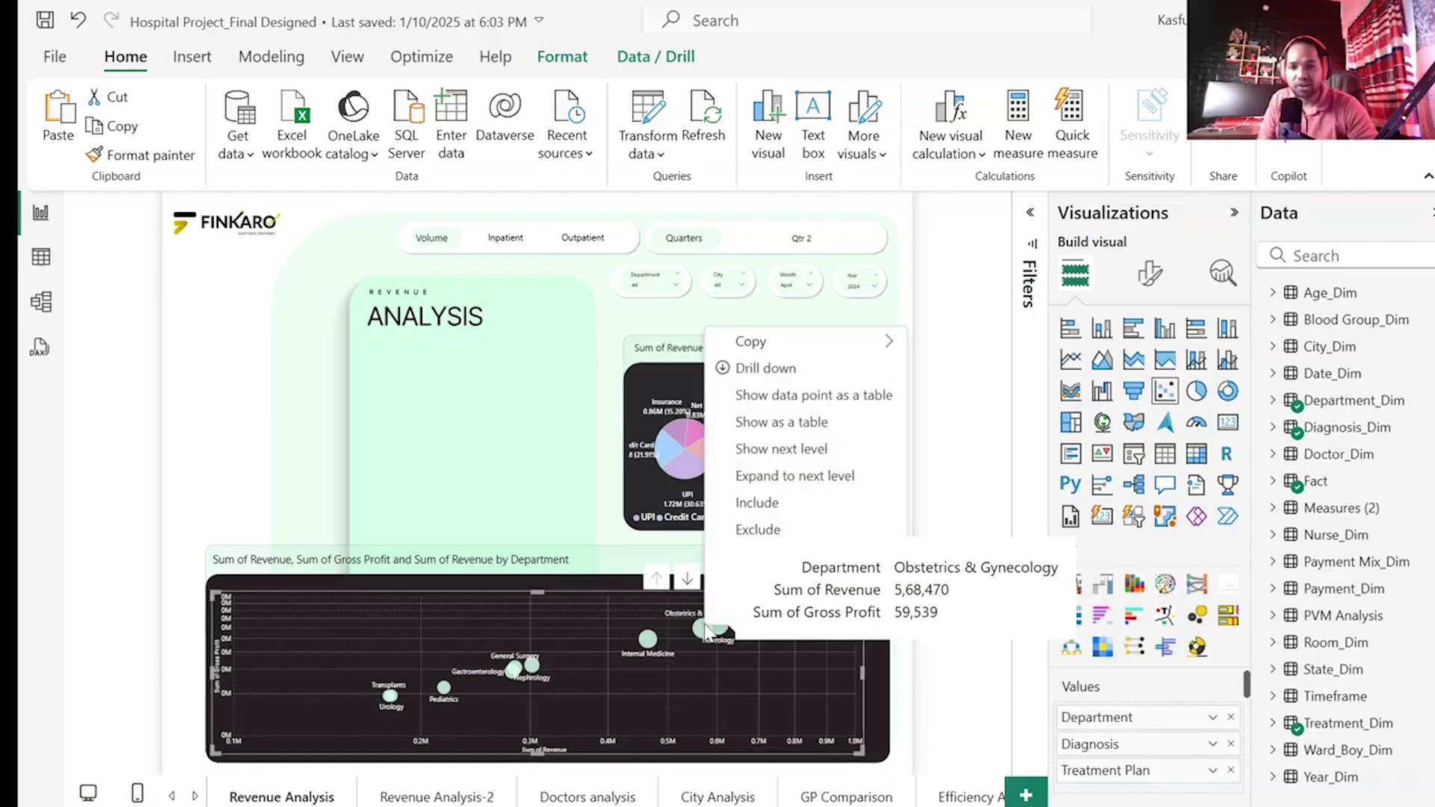
click(781, 371)
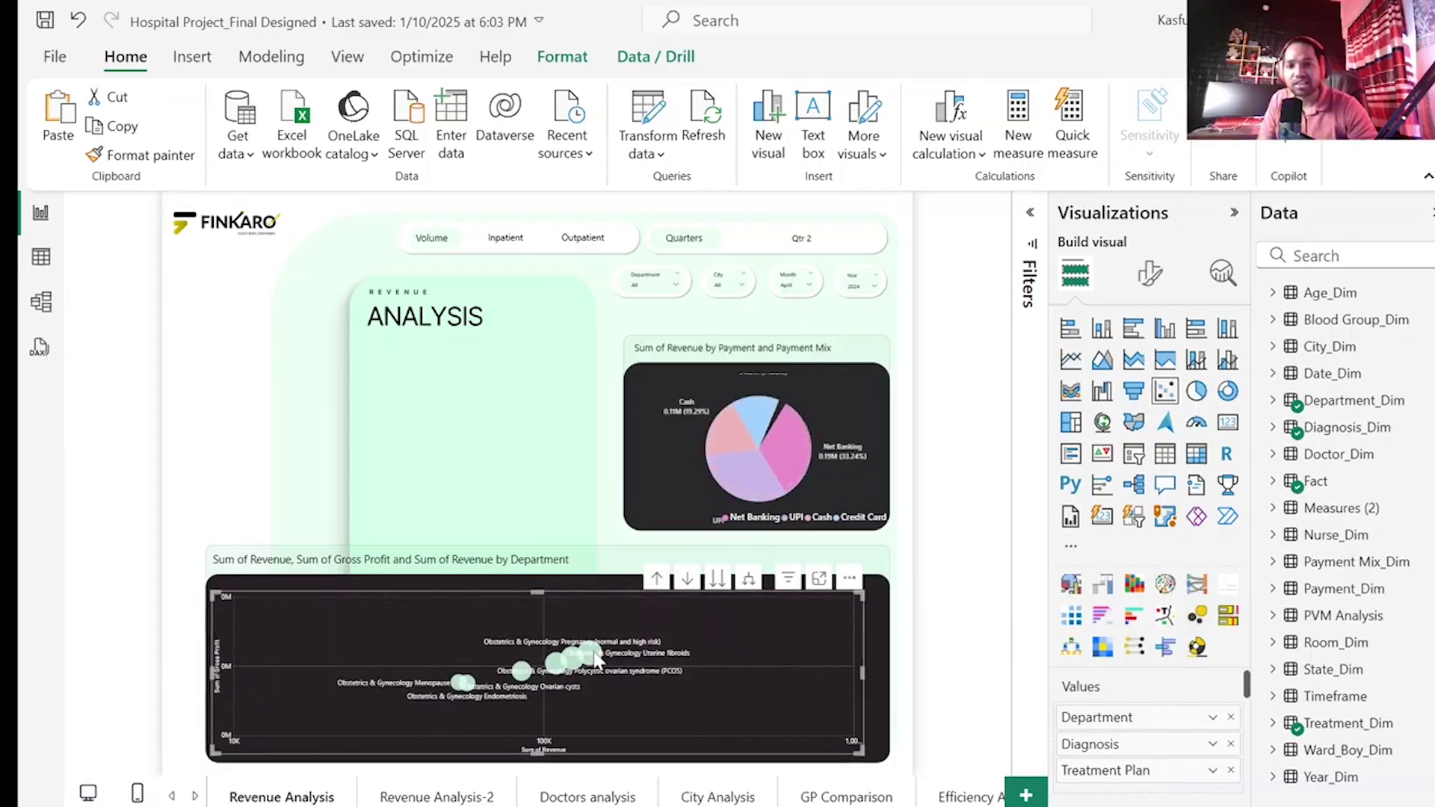
mouse_move(592, 660)
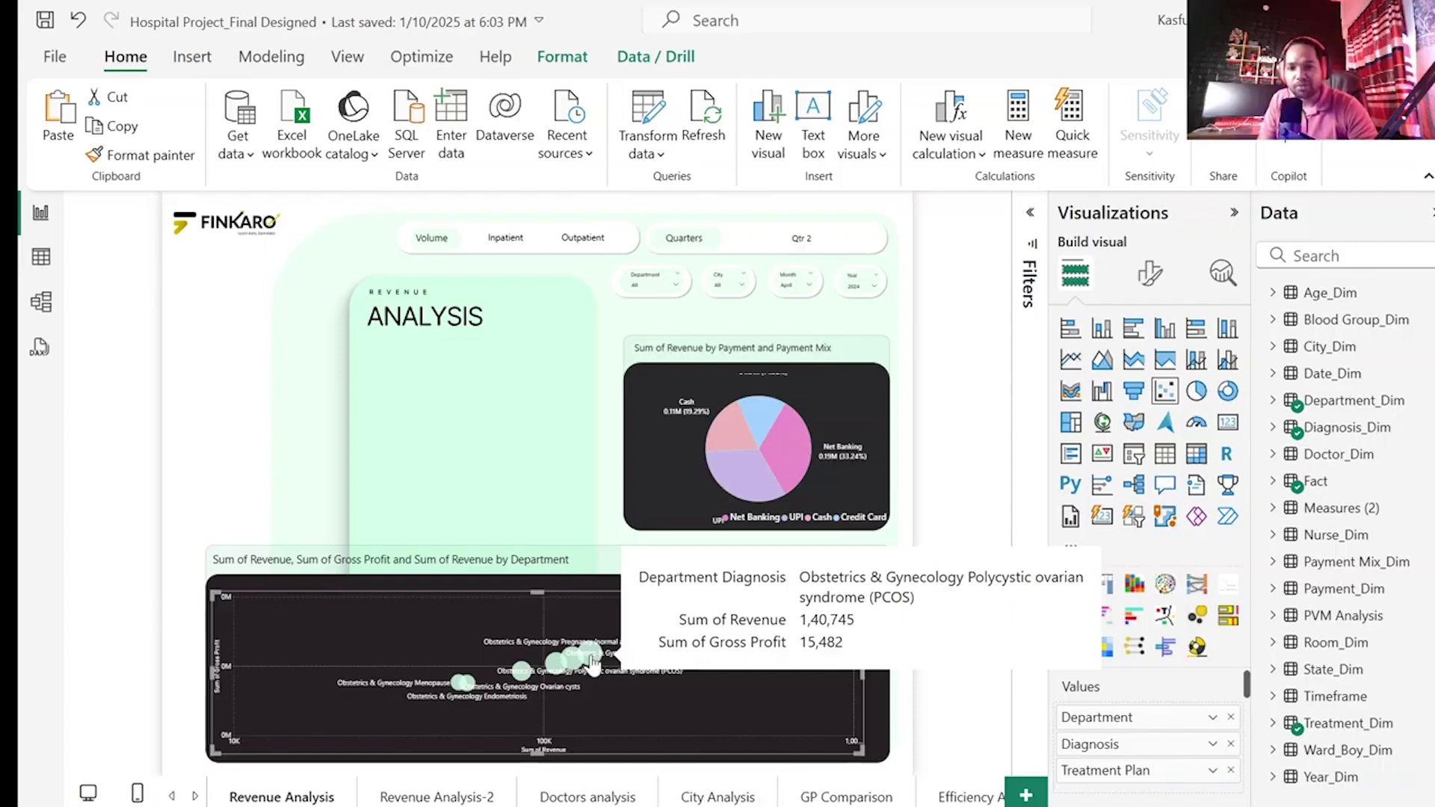
right_click(592, 659)
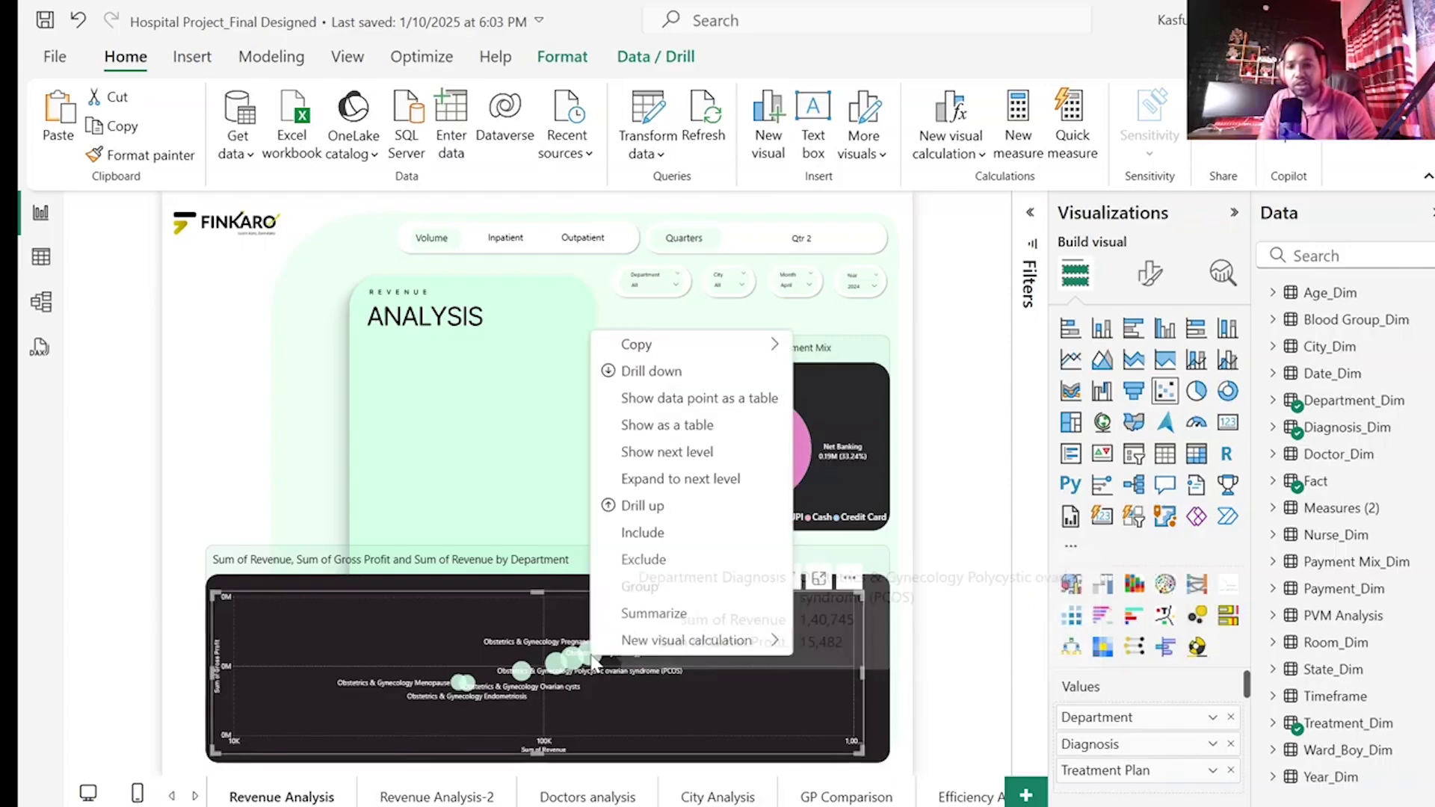
click(682, 384)
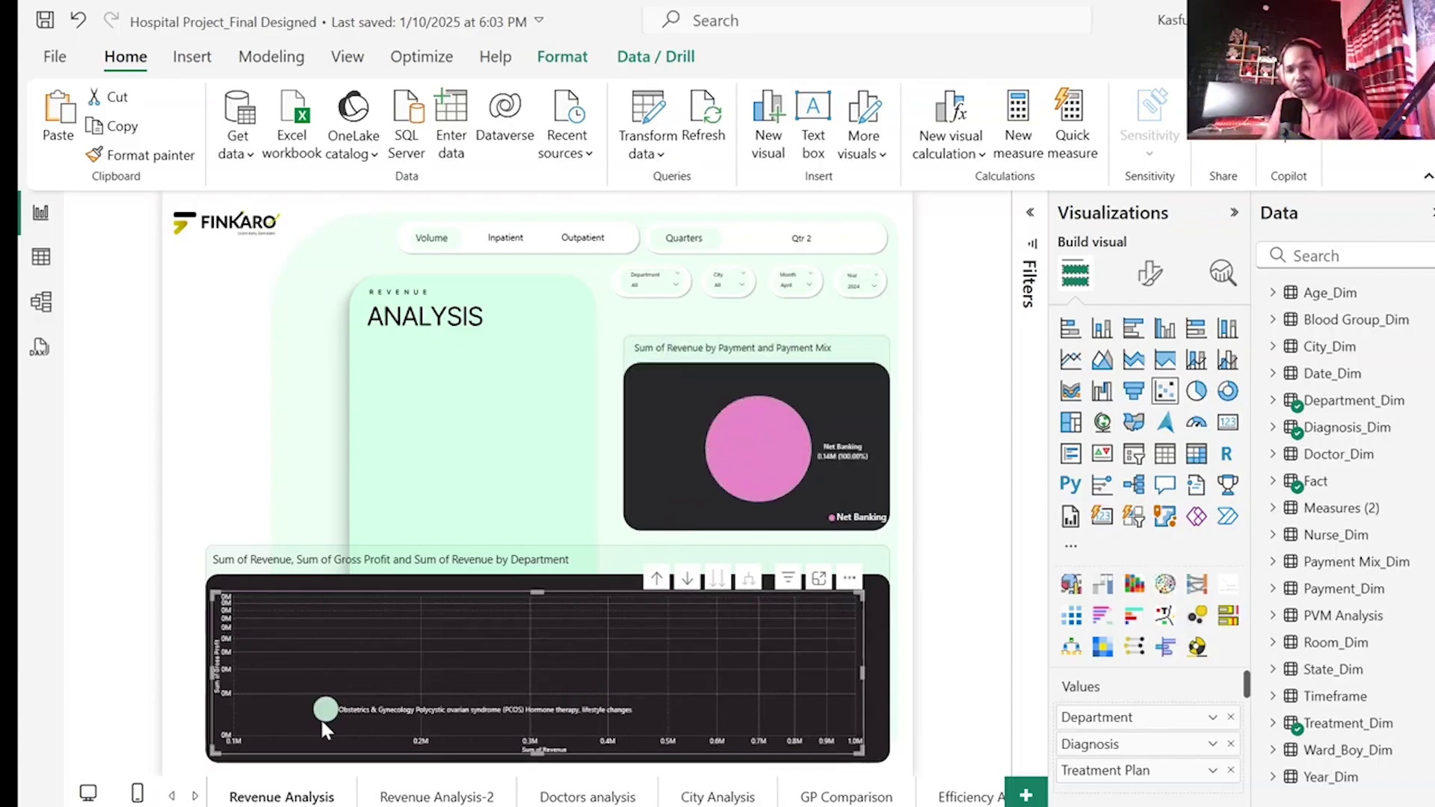
mouse_move(325, 713)
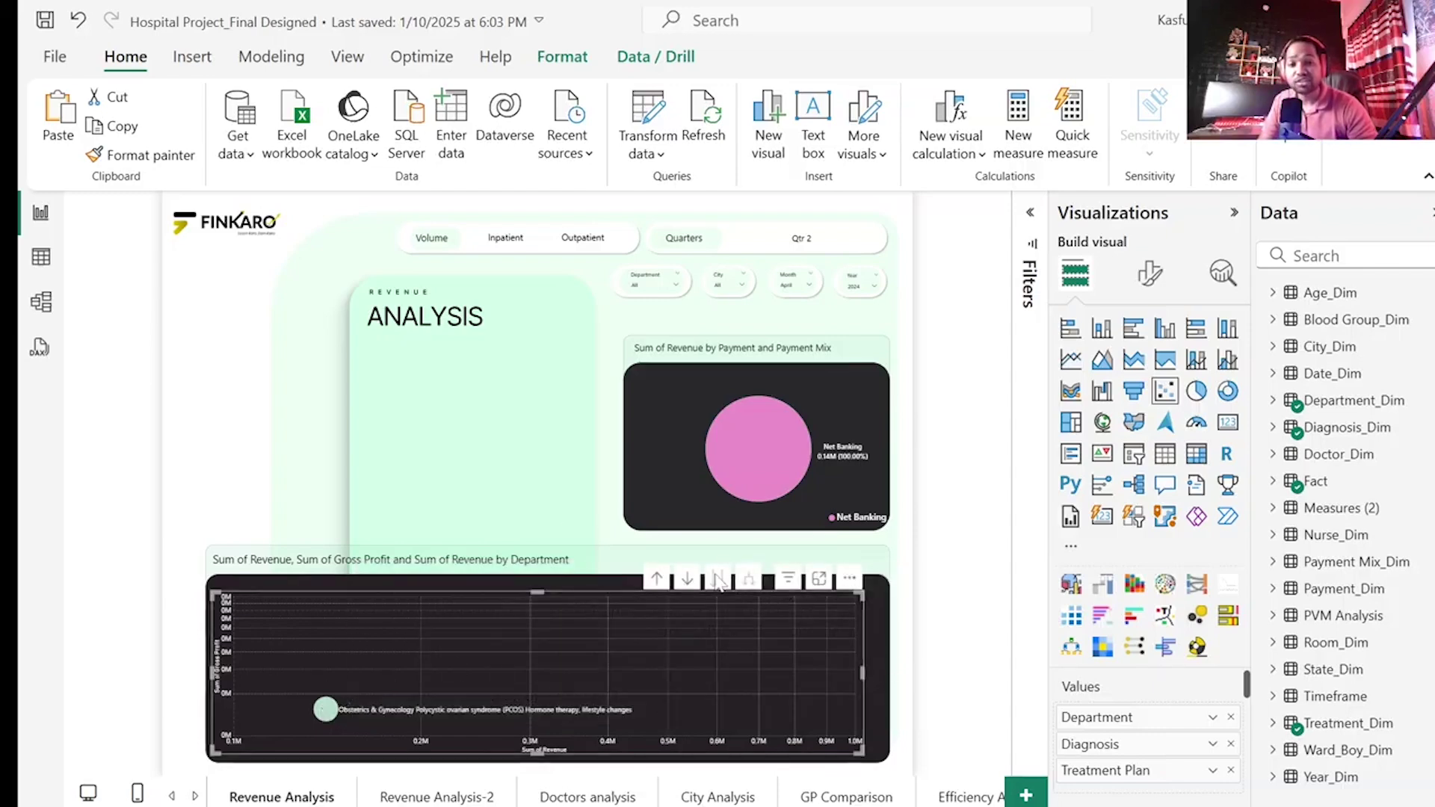
click(655, 580)
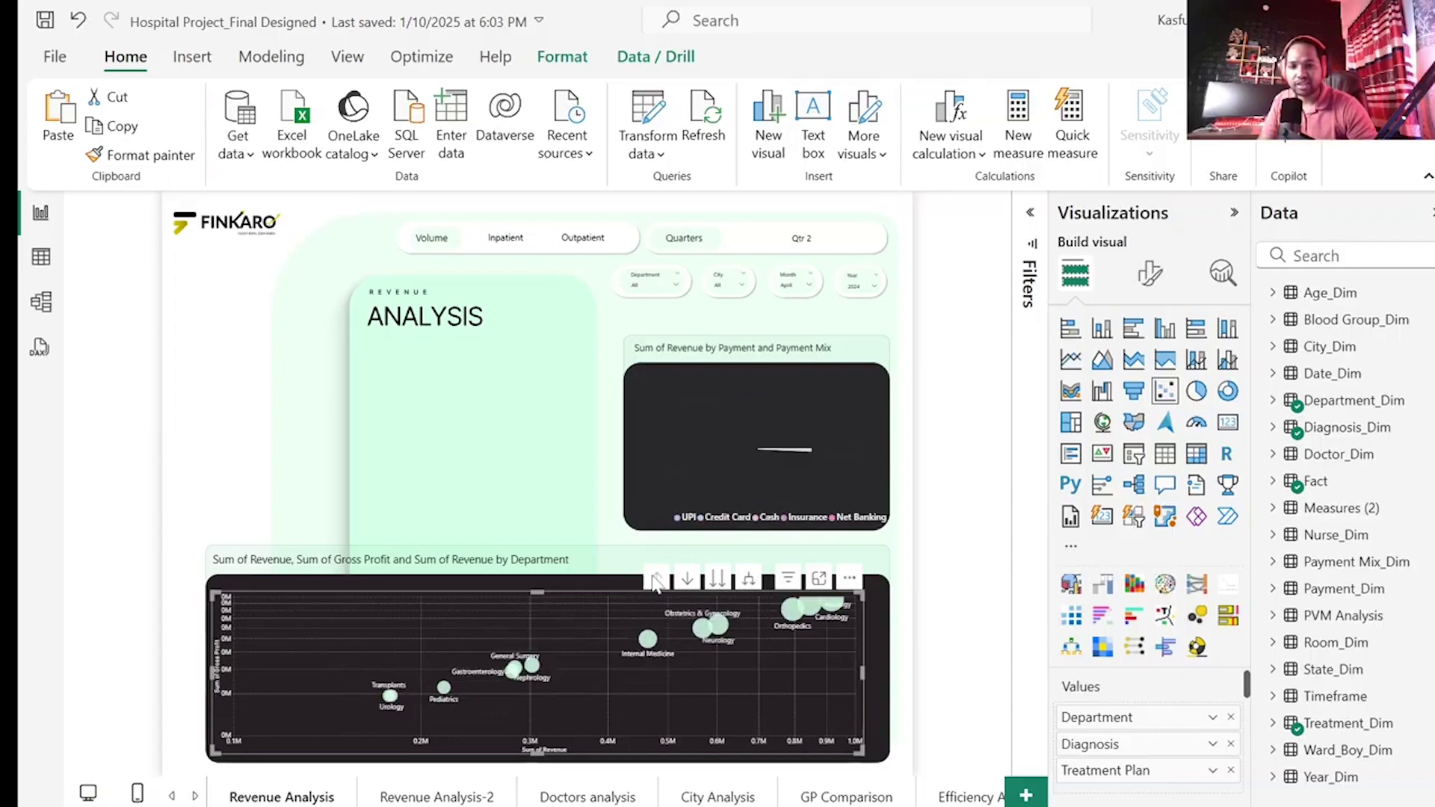
- Drill the finished scatter chart down from Cardiology through the Heart failure diagnosis to its treatment plan
mouse_move(835, 611)
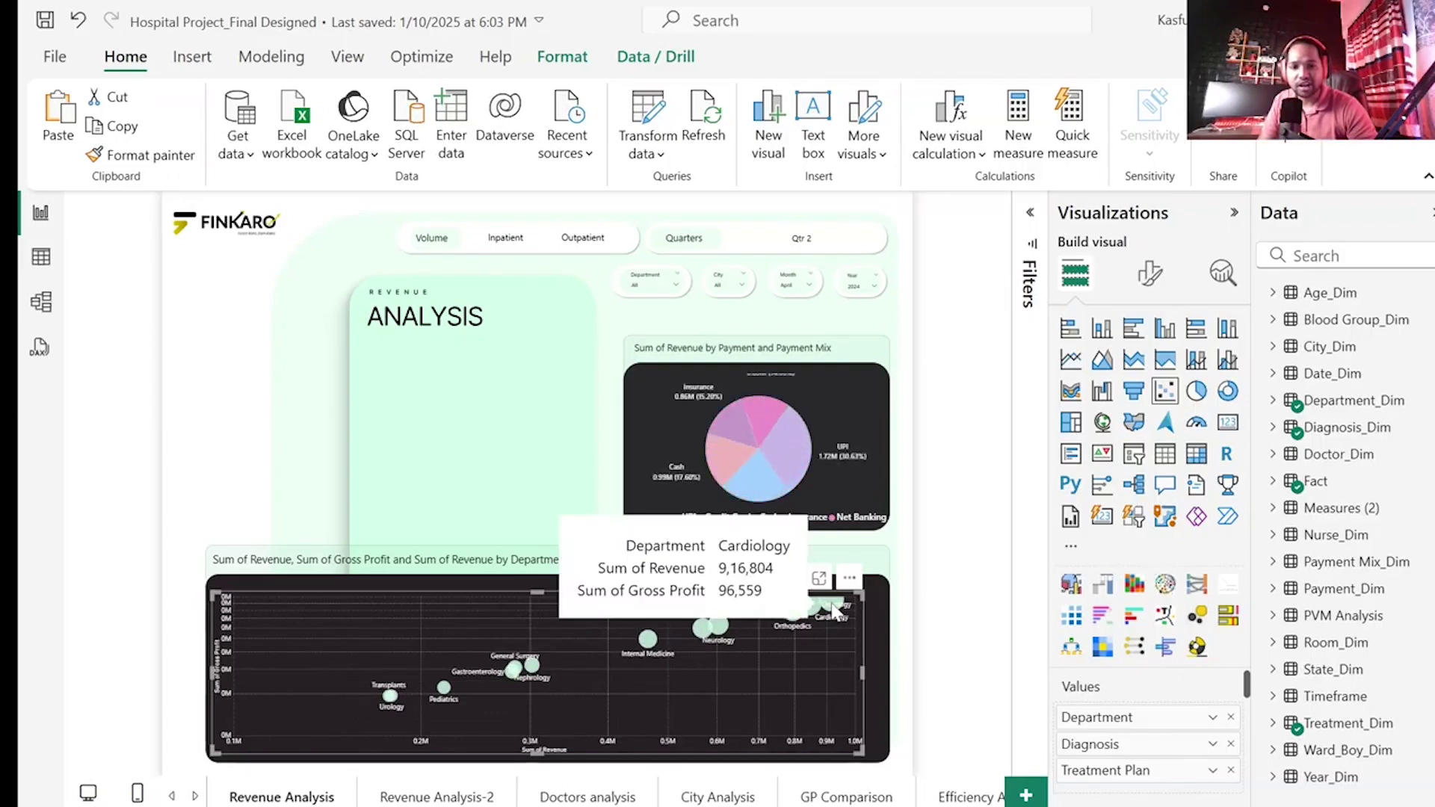
right_click(835, 612)
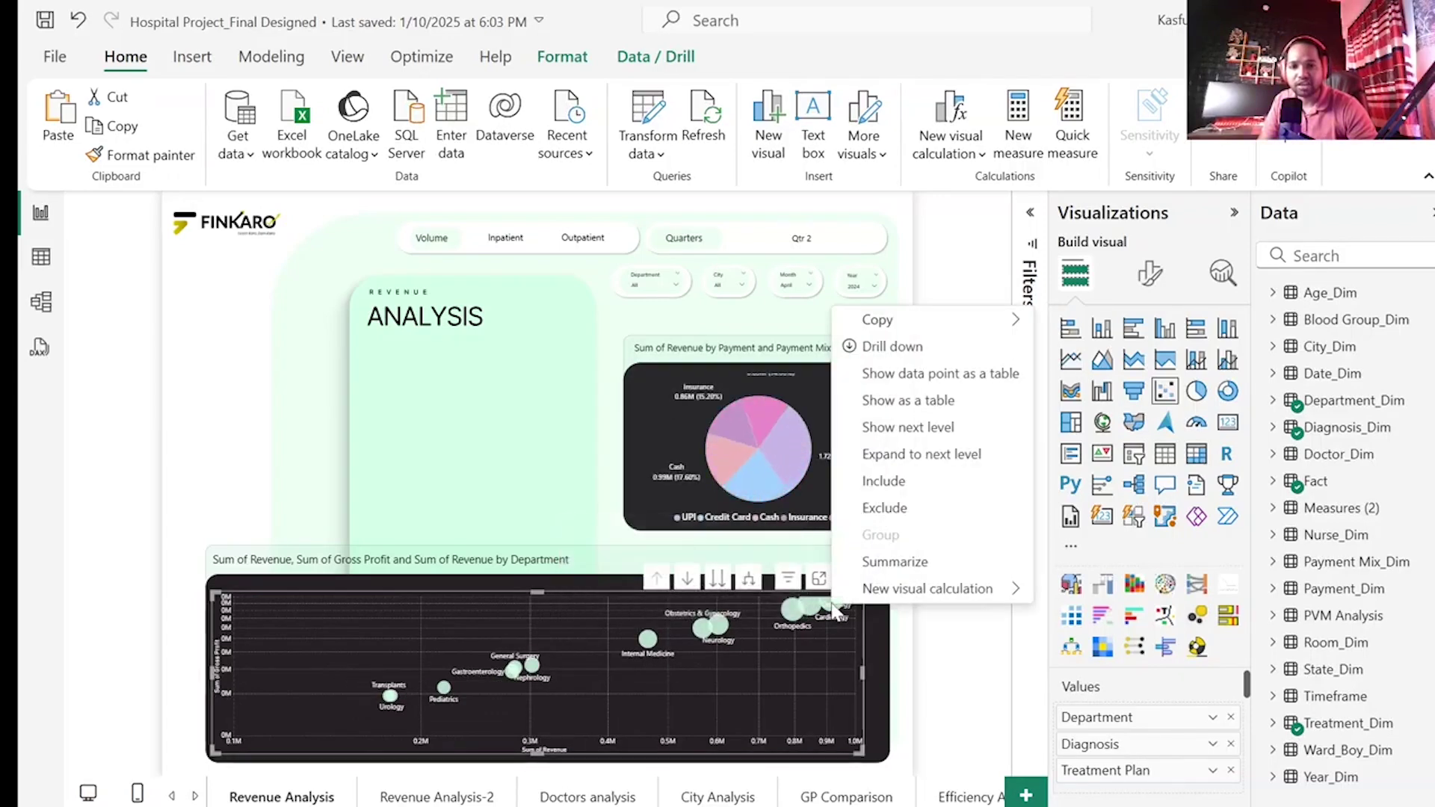
click(906, 355)
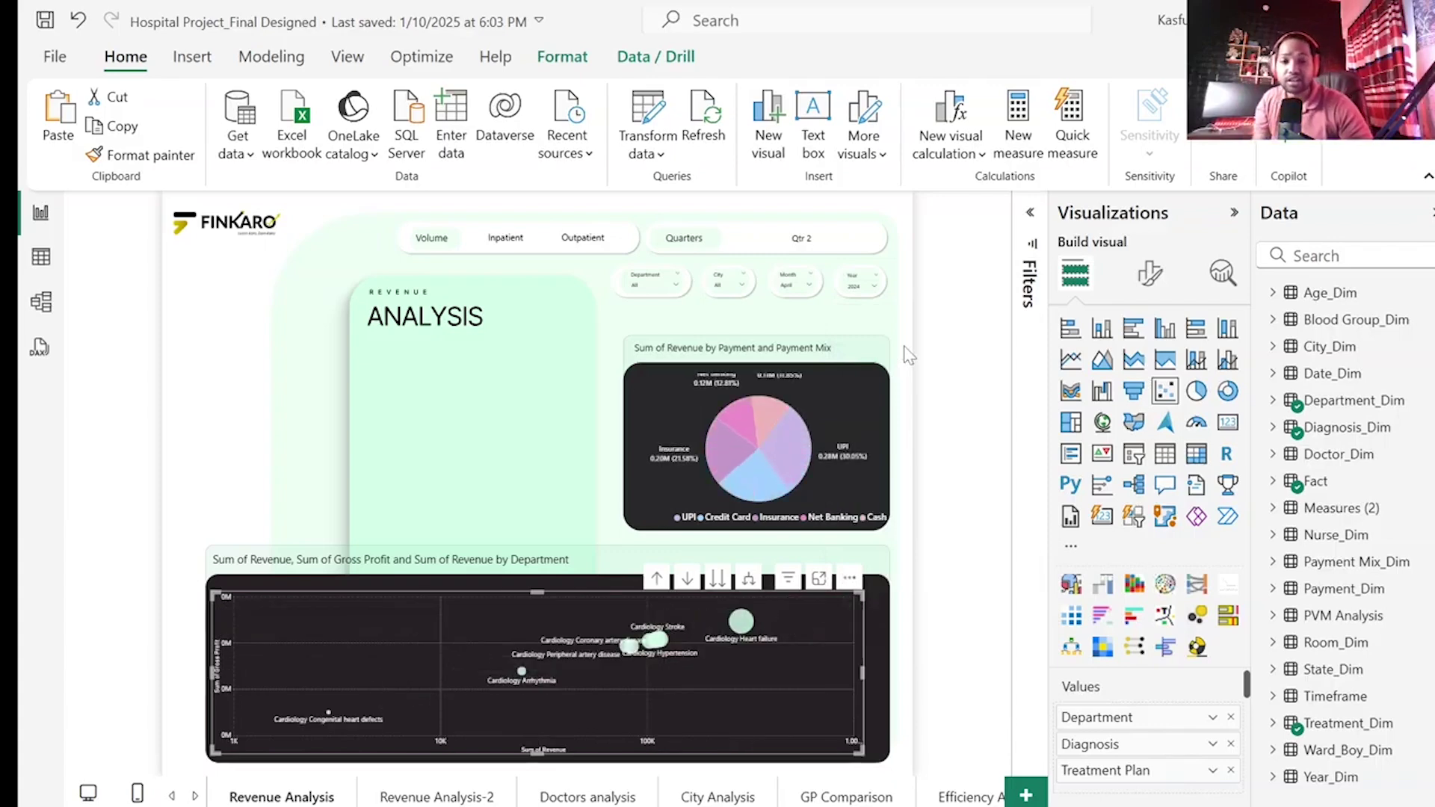
mouse_move(744, 632)
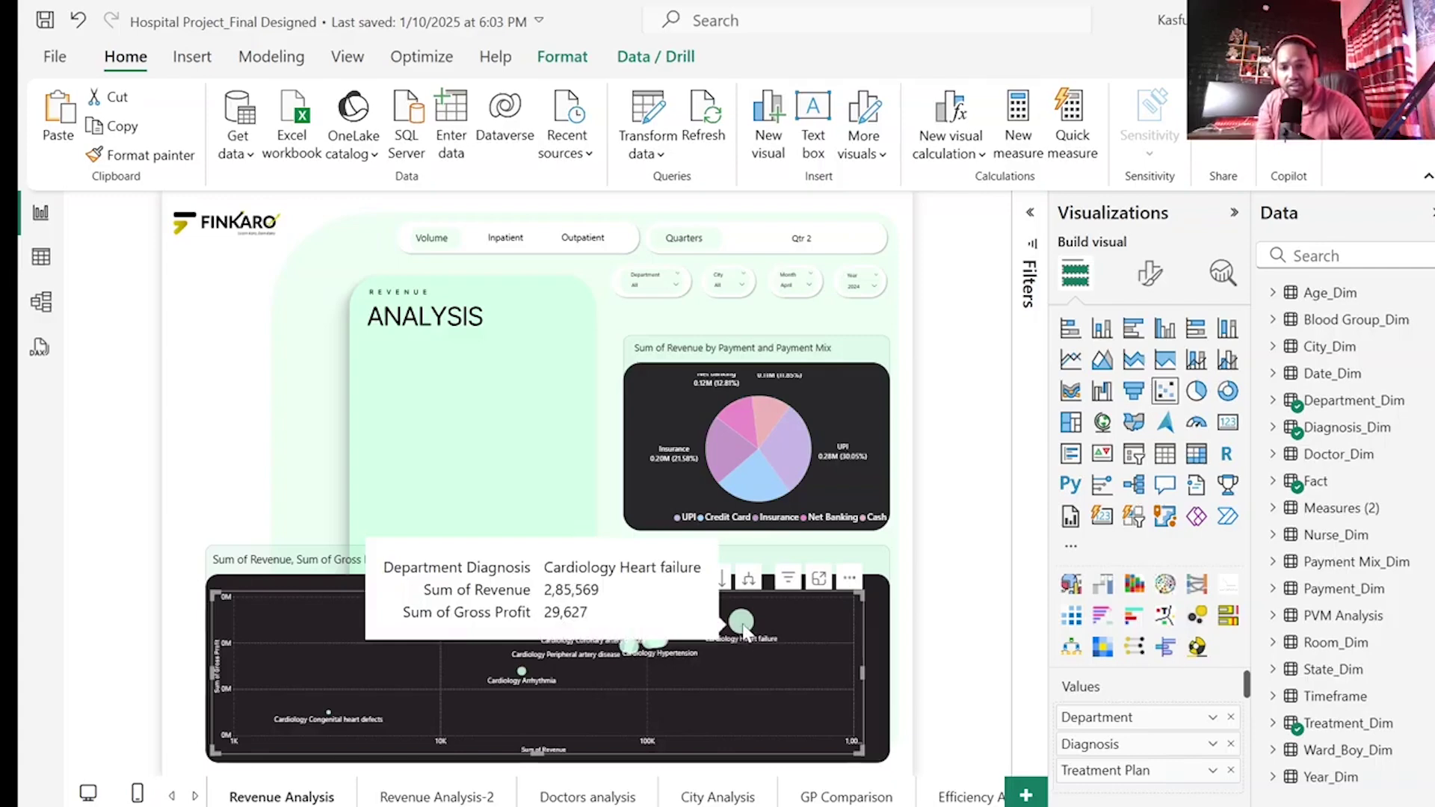
right_click(744, 632)
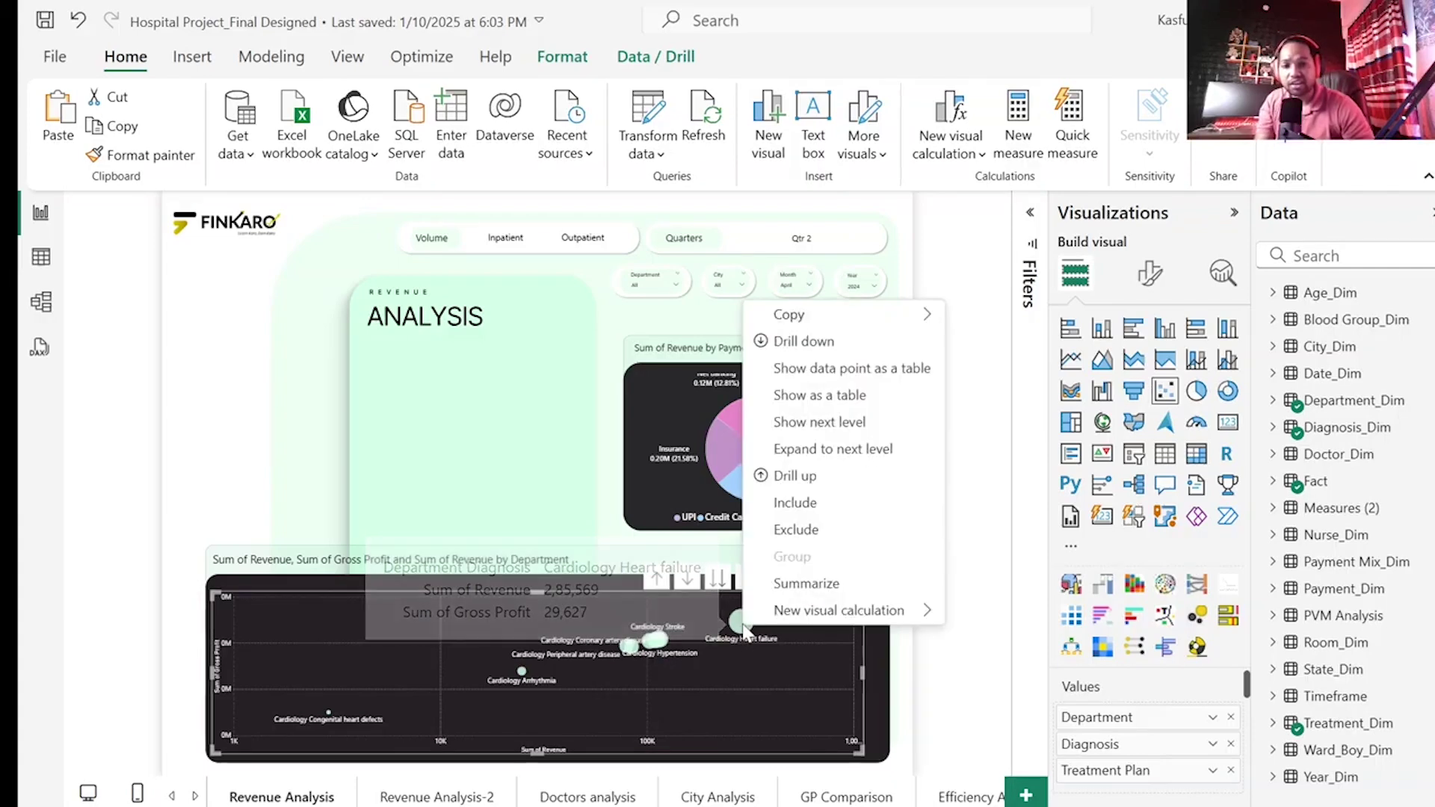
click(803, 341)
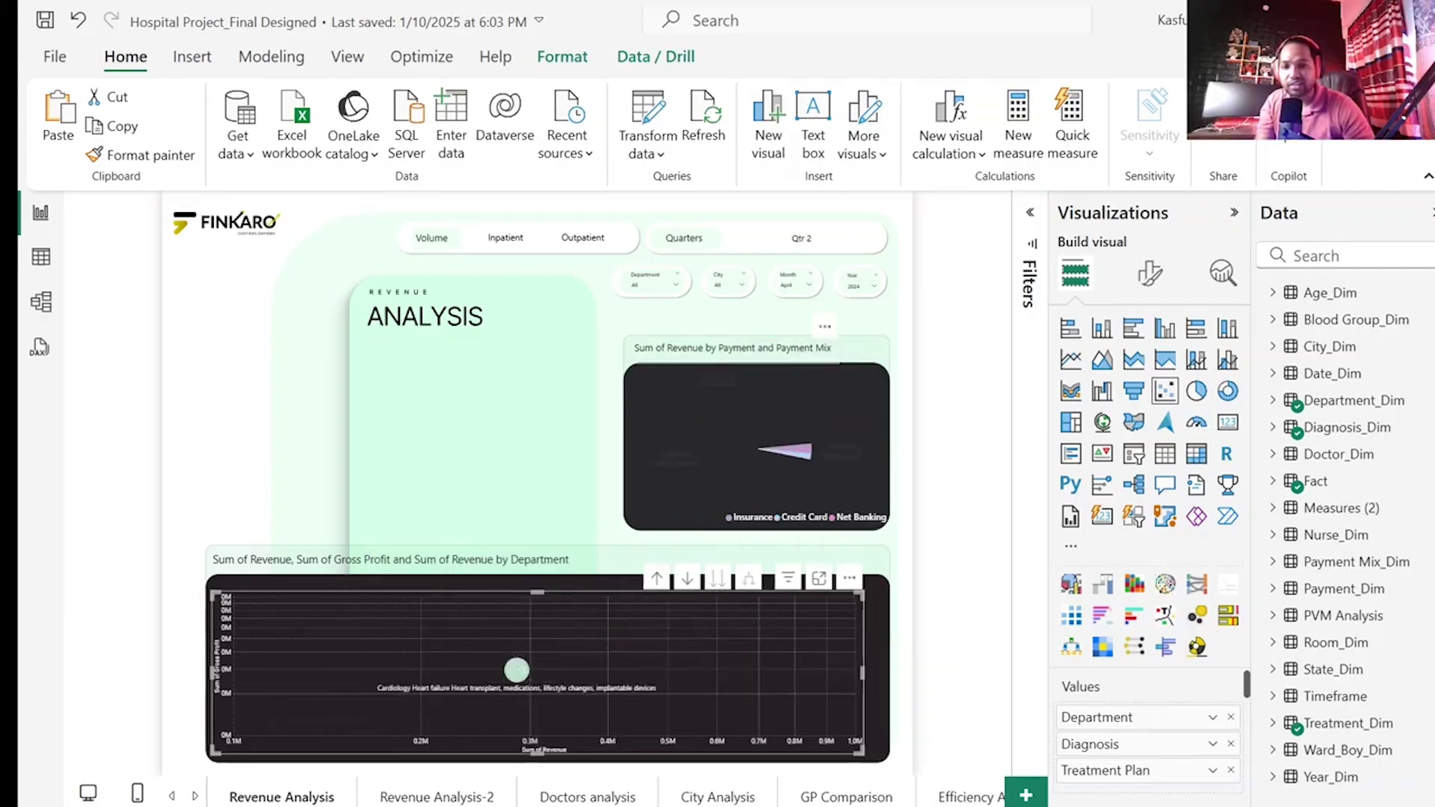
- View the finished report's Revenue Analysis-2 page, and add a new page to the Untitled report
mouse_move(521, 682)
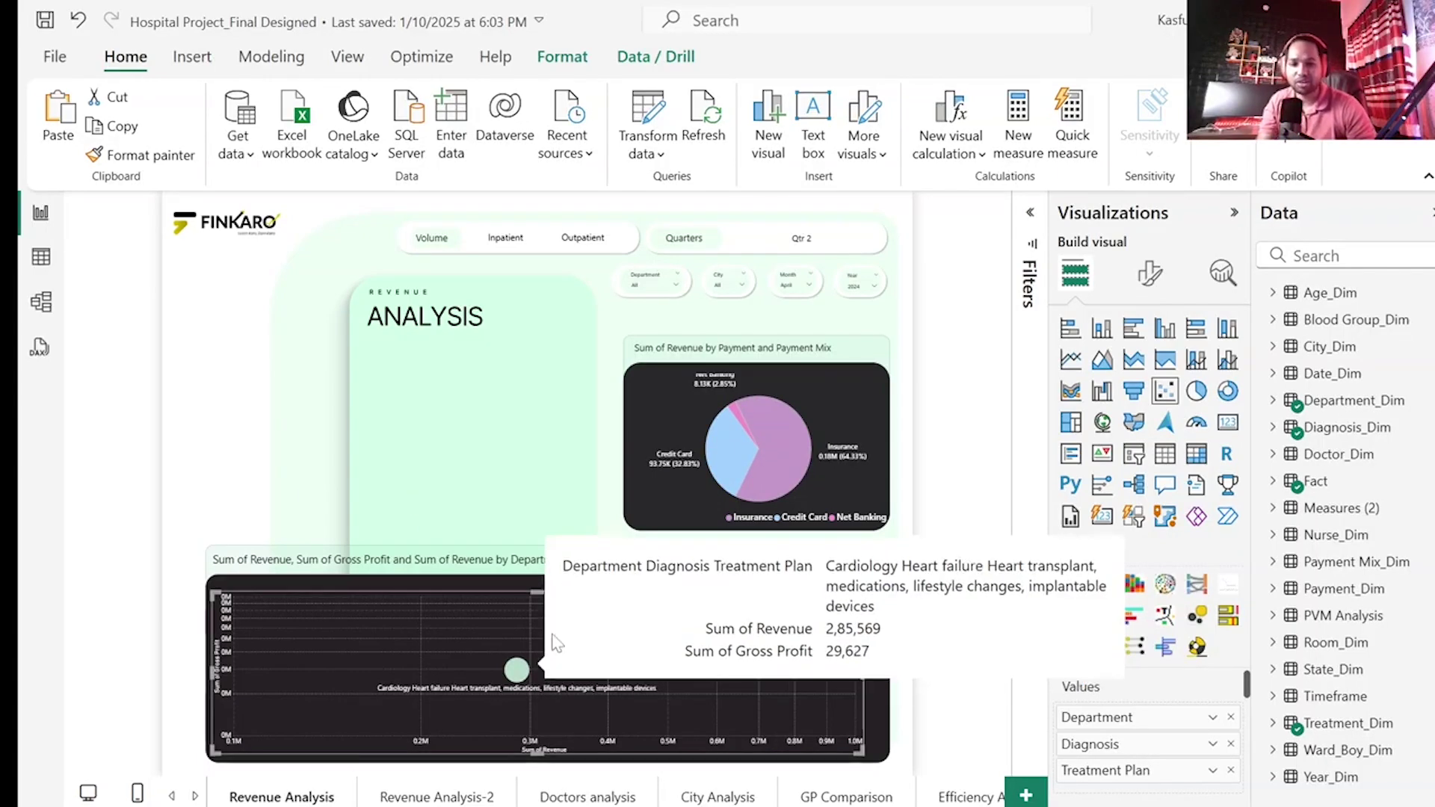
click(443, 799)
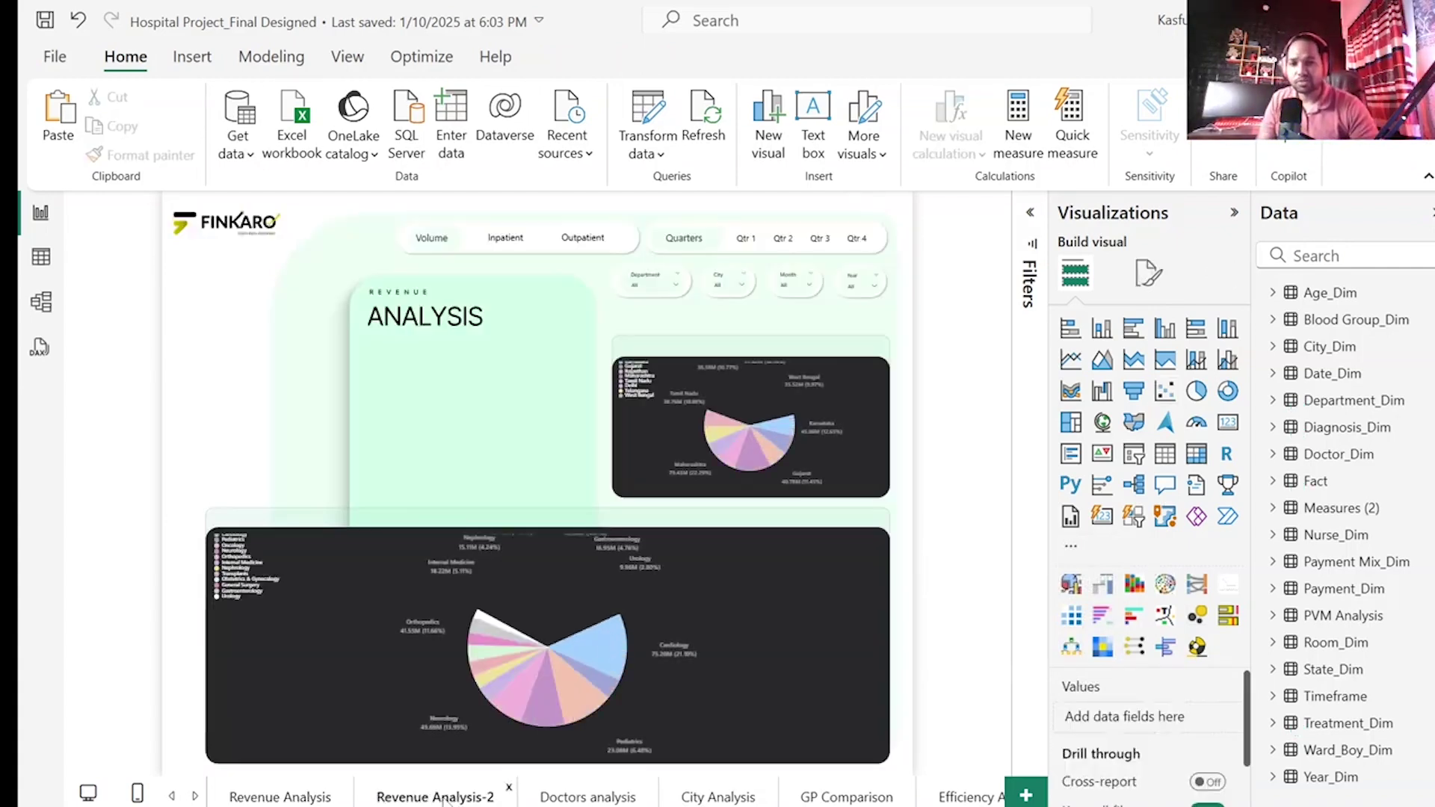
mouse_move(834, 804)
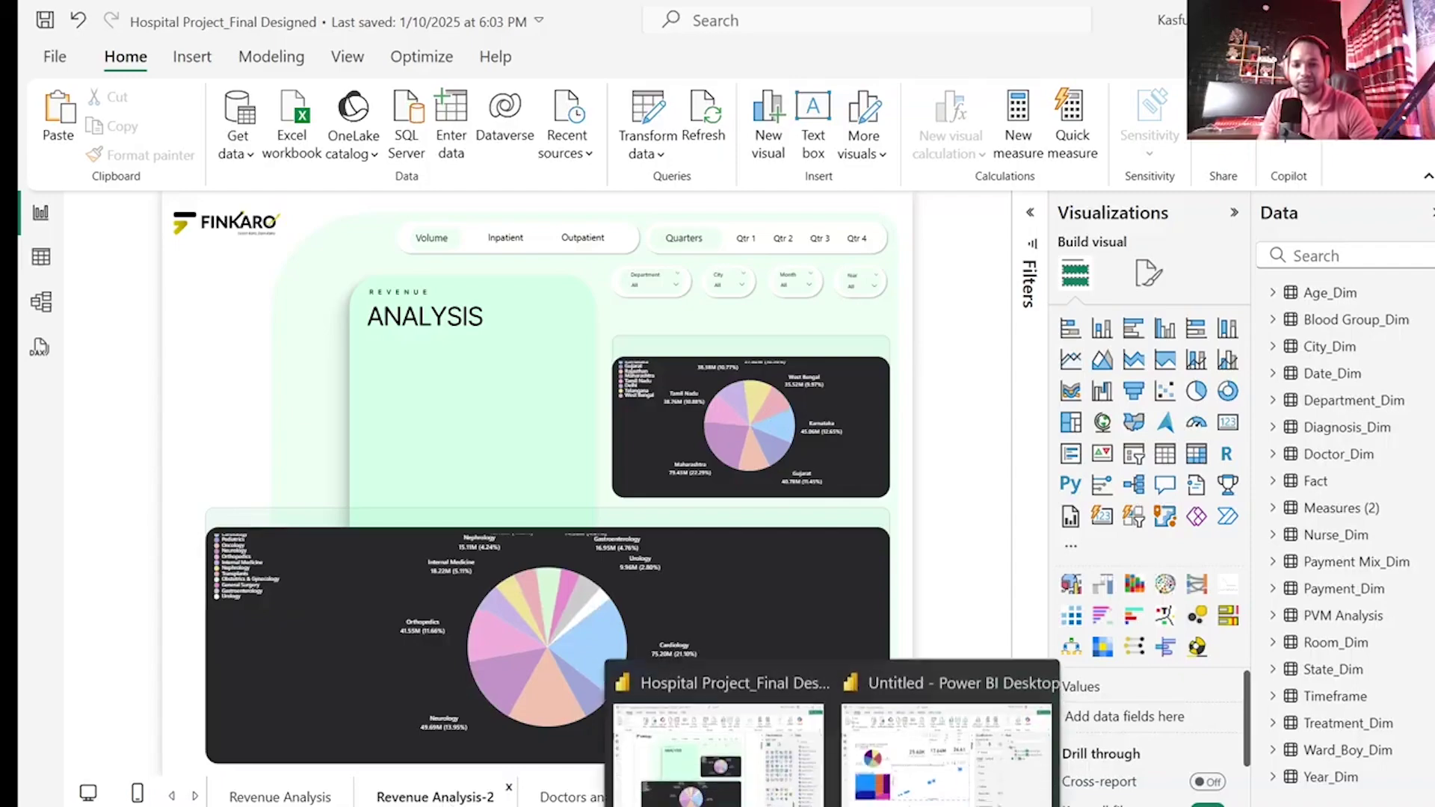
click(916, 770)
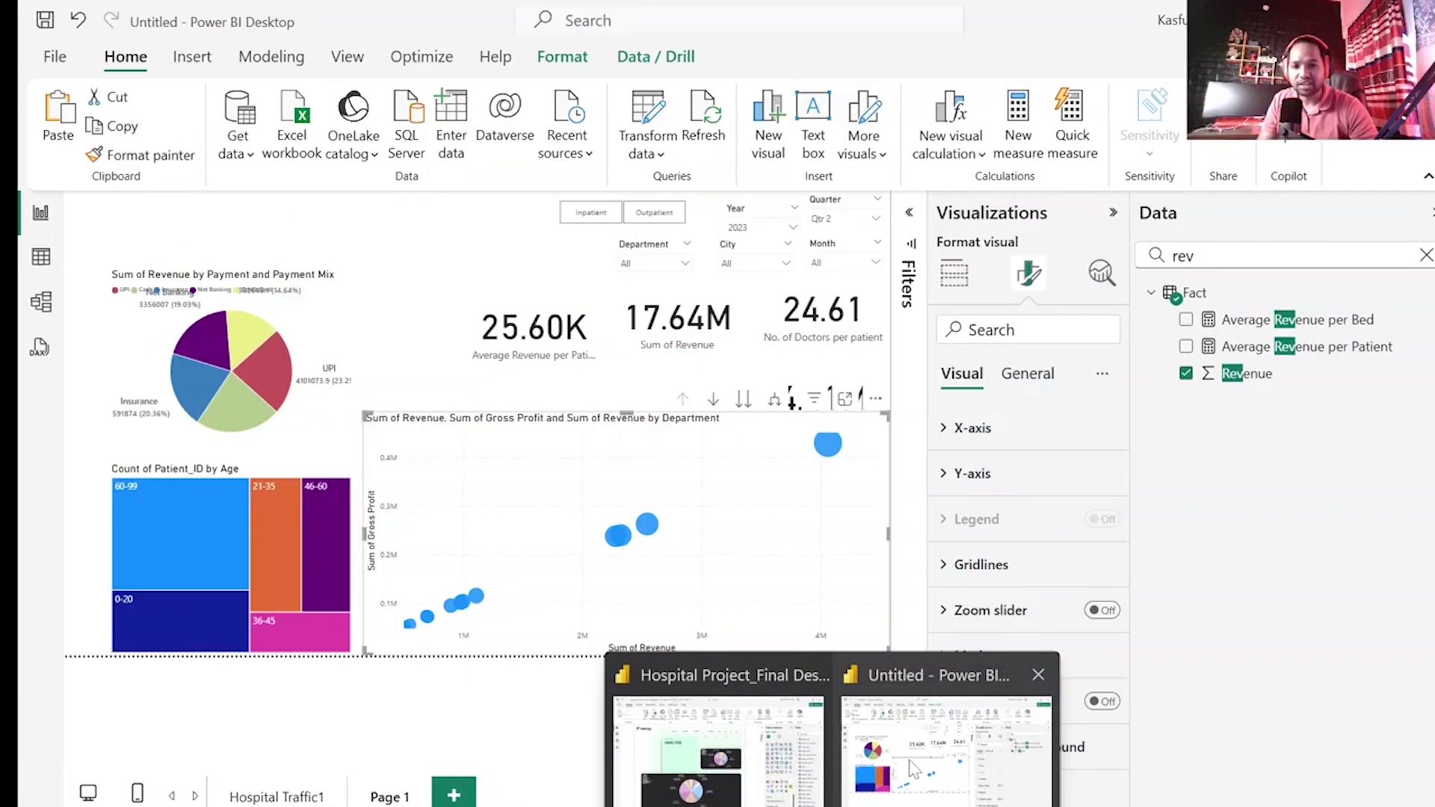
click(453, 796)
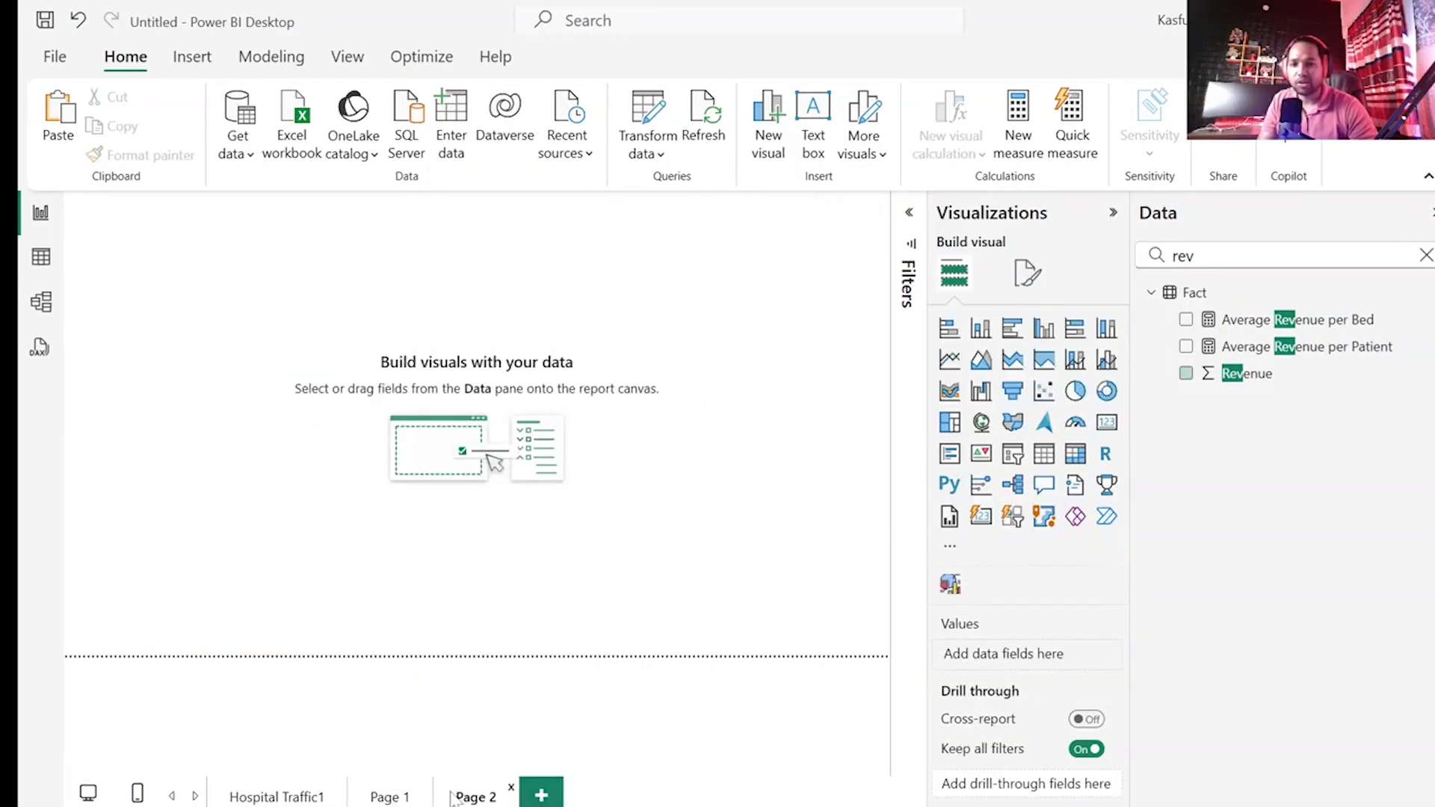
- Select the Inpatient/Outpatient, Year, Quarter, Department, City and Month slicers together on Page 1 and copy them
click(391, 797)
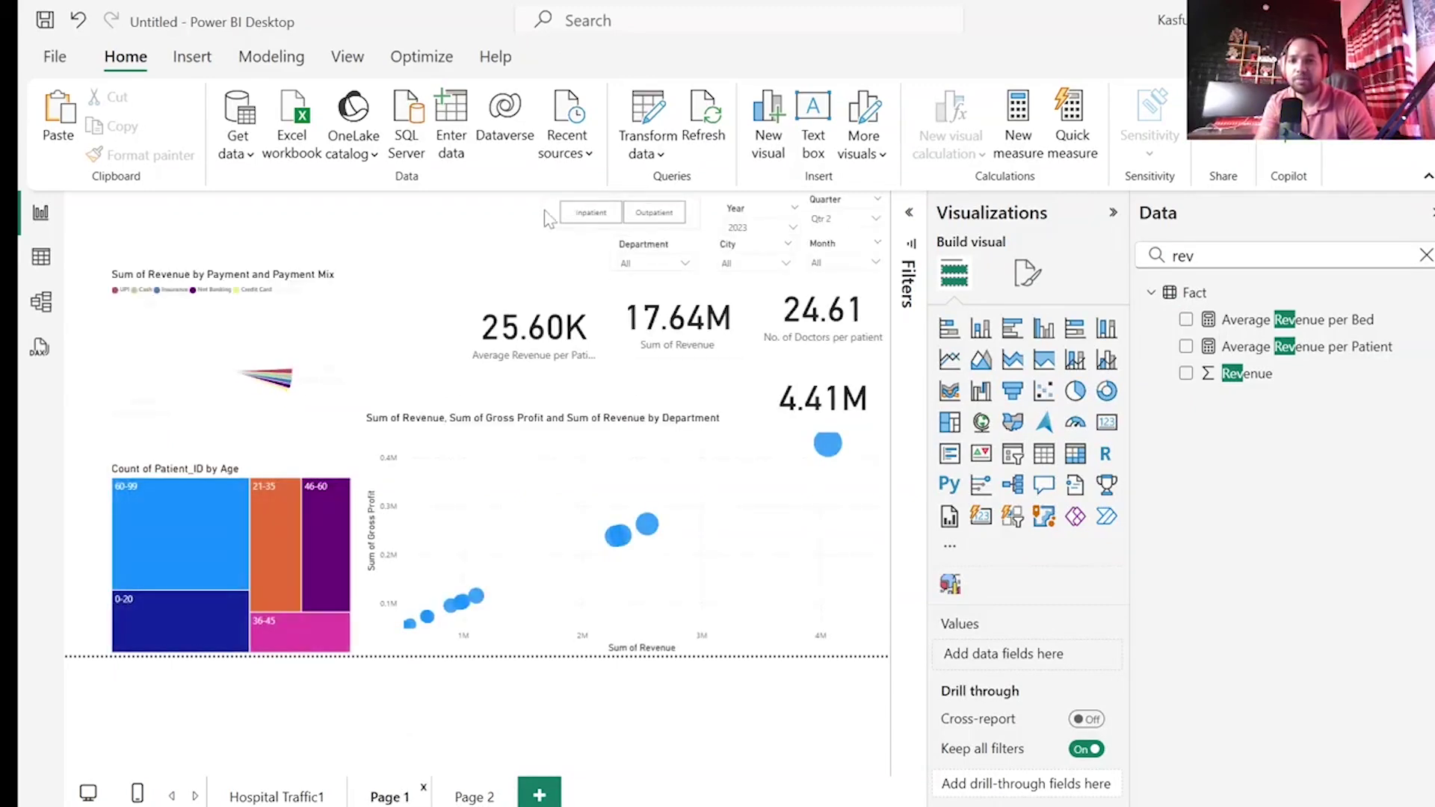
click(559, 217)
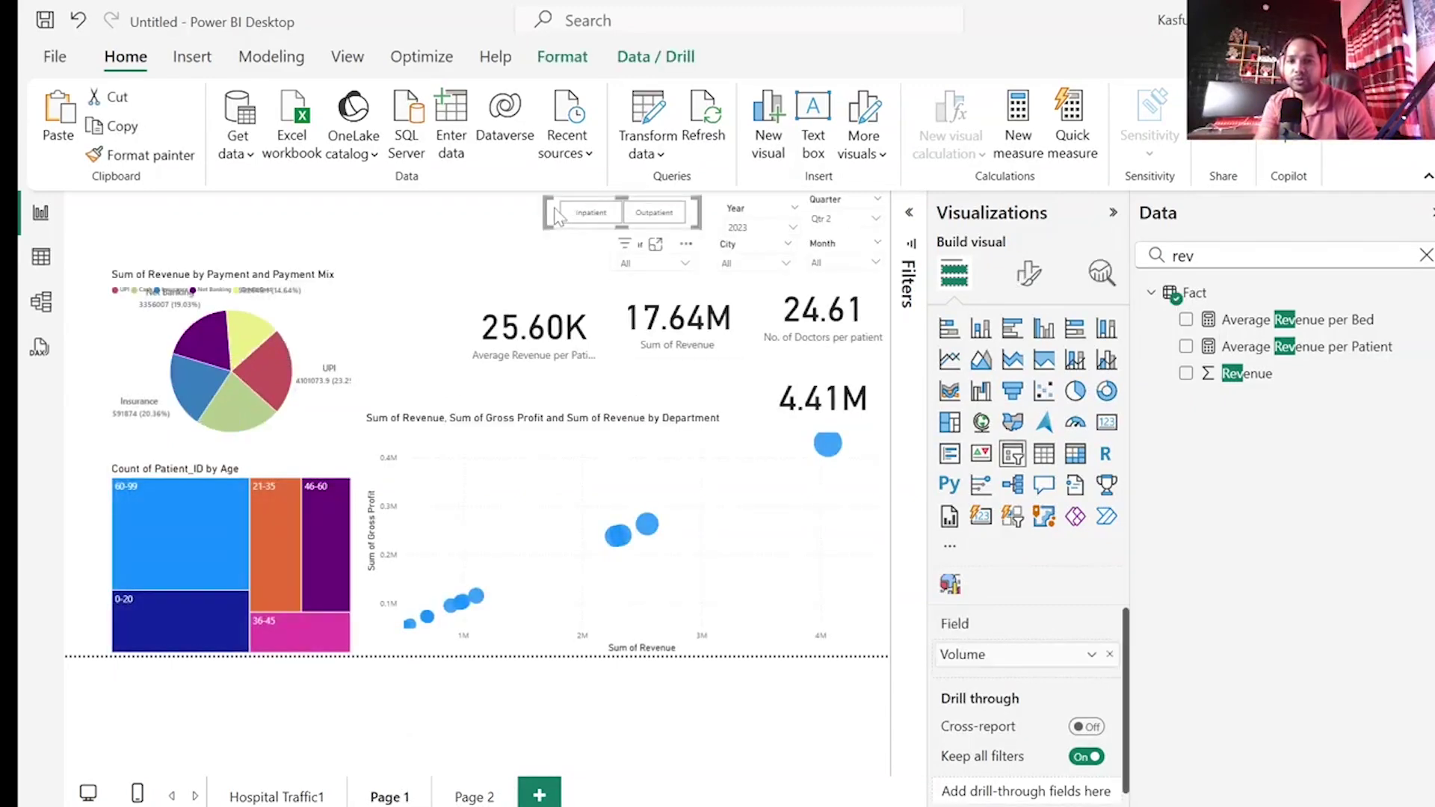
click(621, 264)
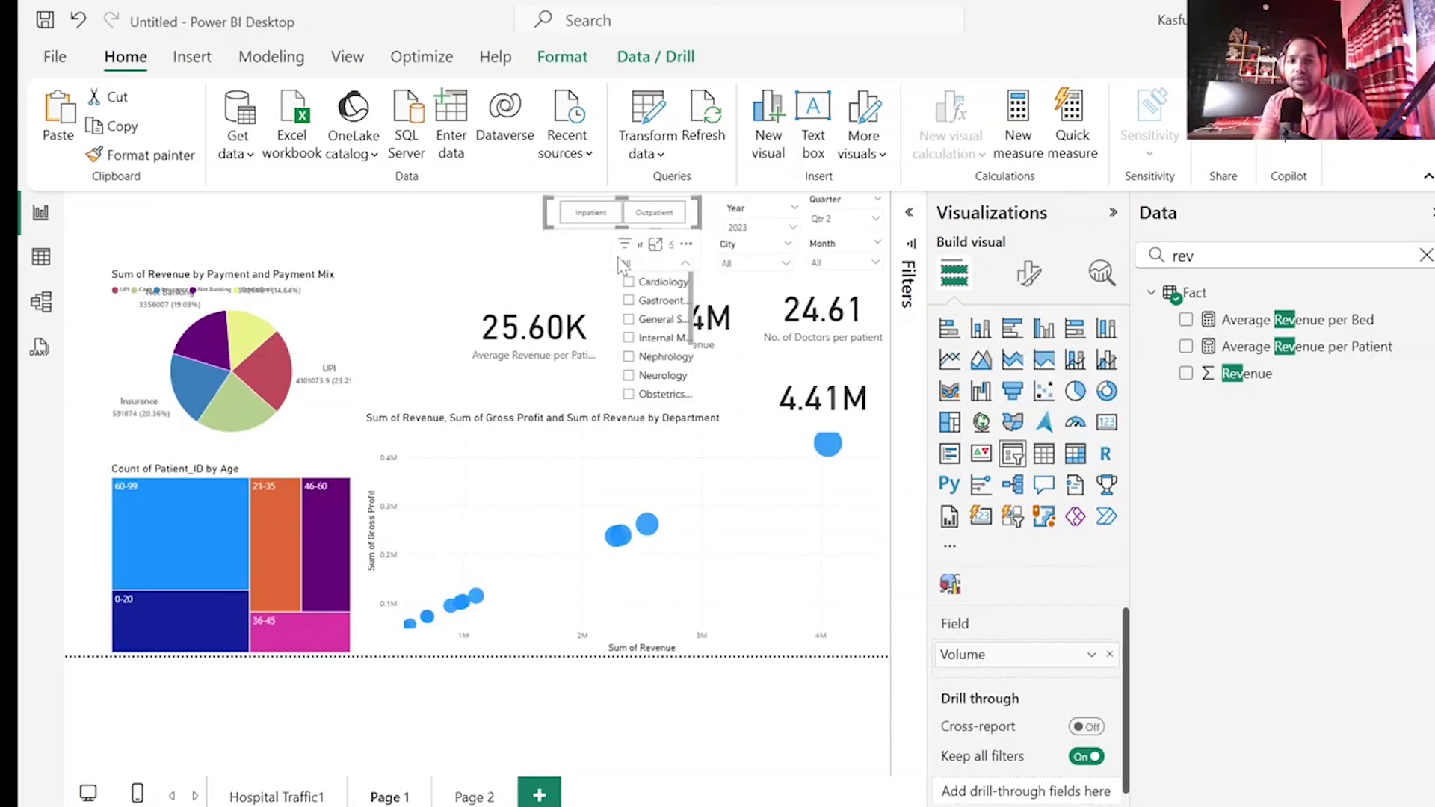
click(755, 216)
click(835, 212)
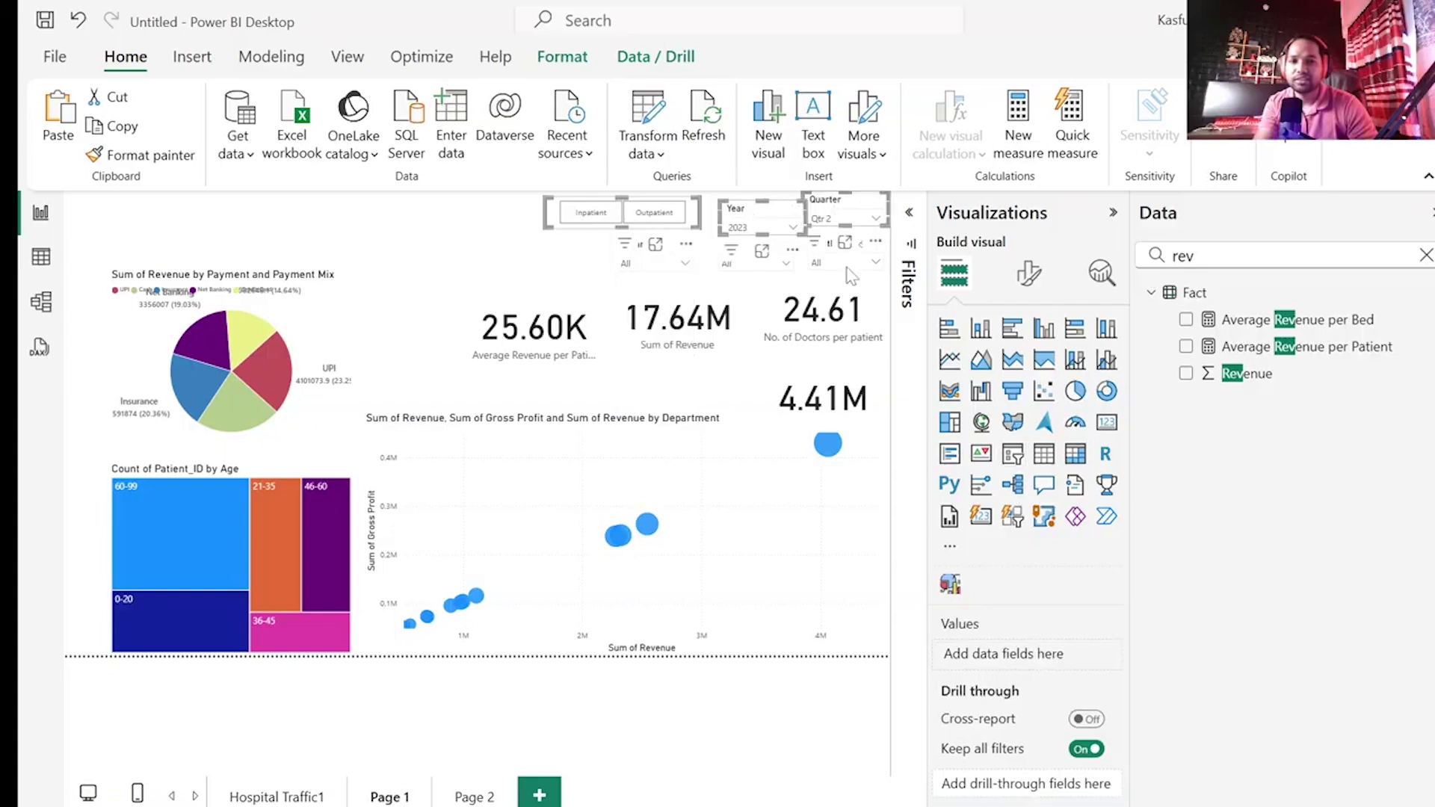
click(848, 264)
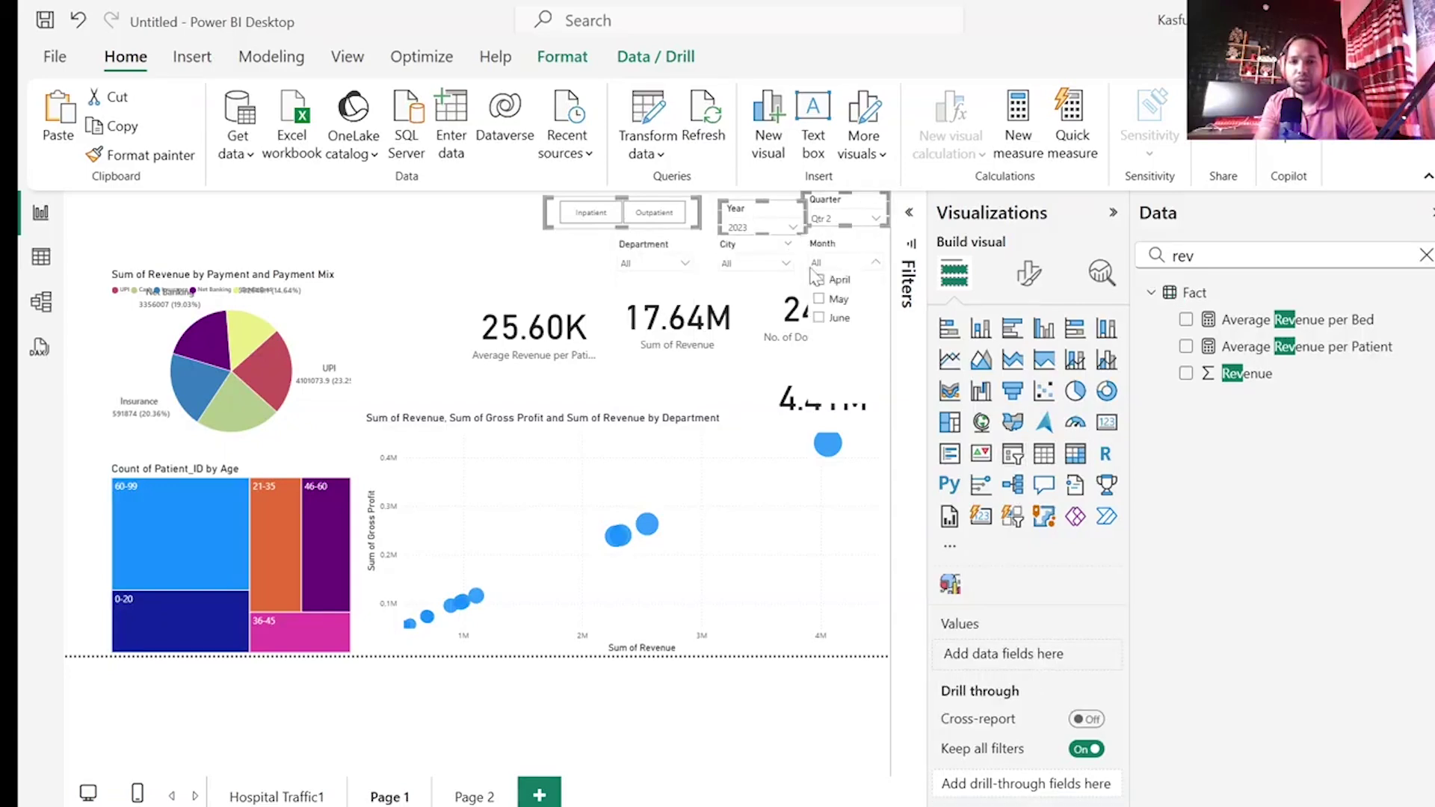
click(721, 271)
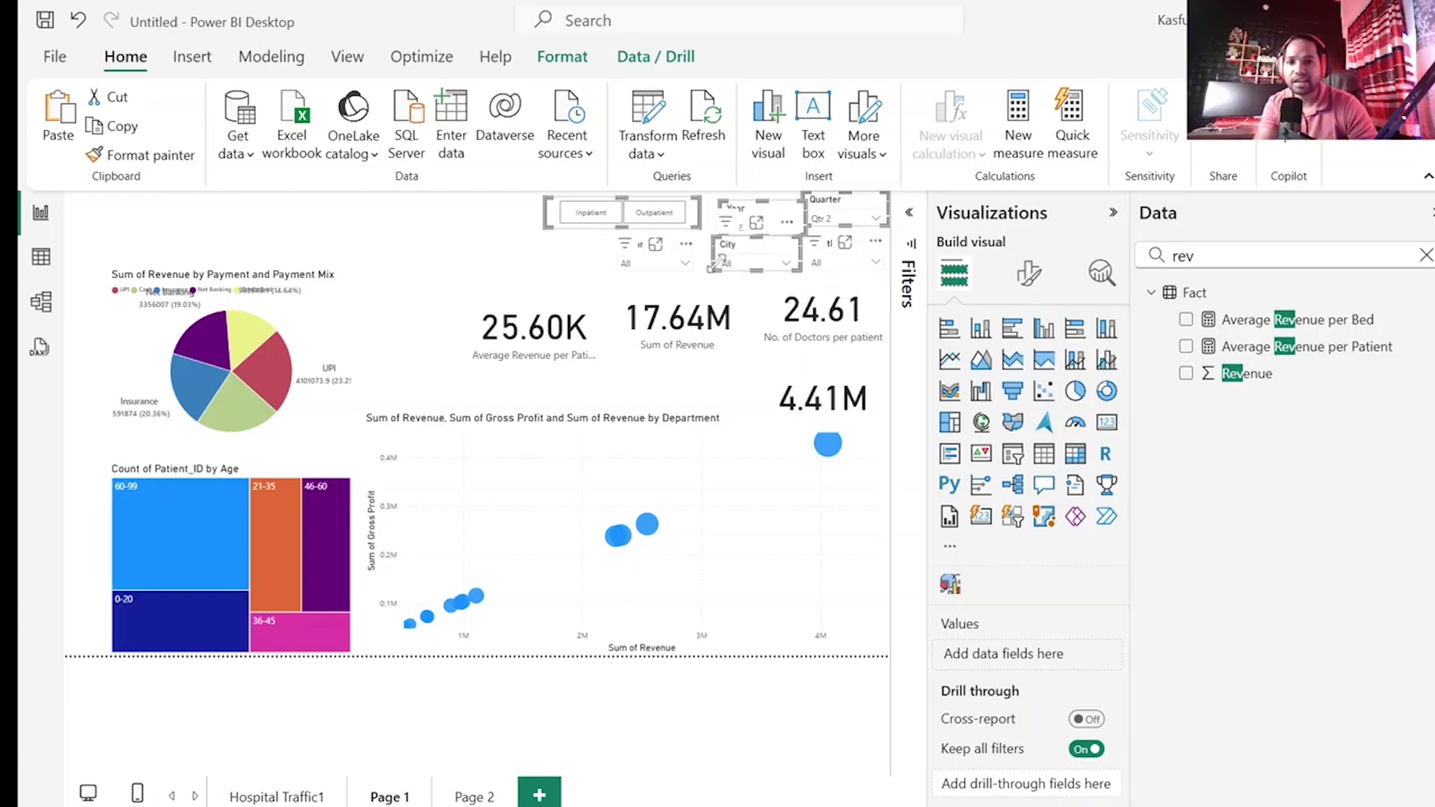
click(619, 268)
click(620, 263)
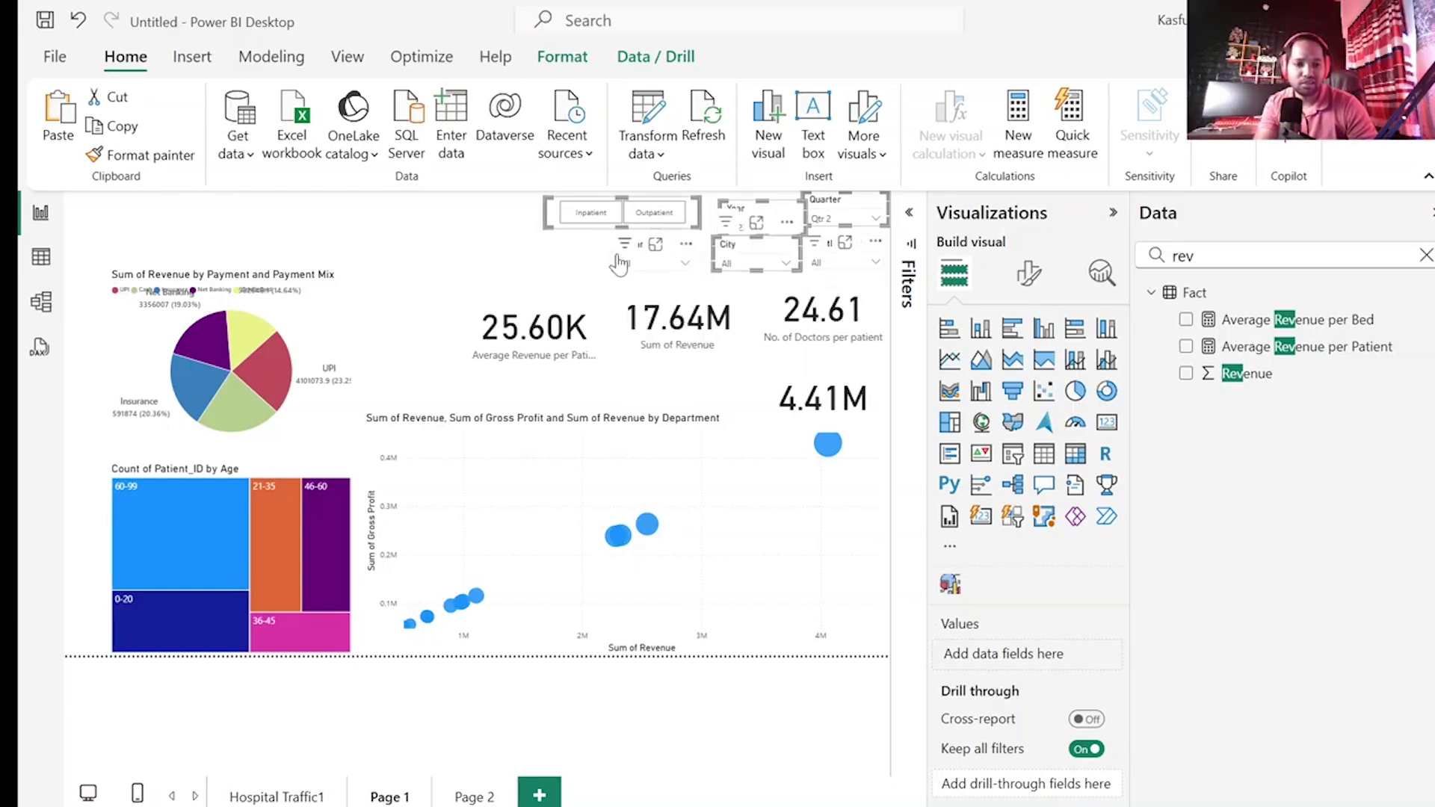
click(619, 258)
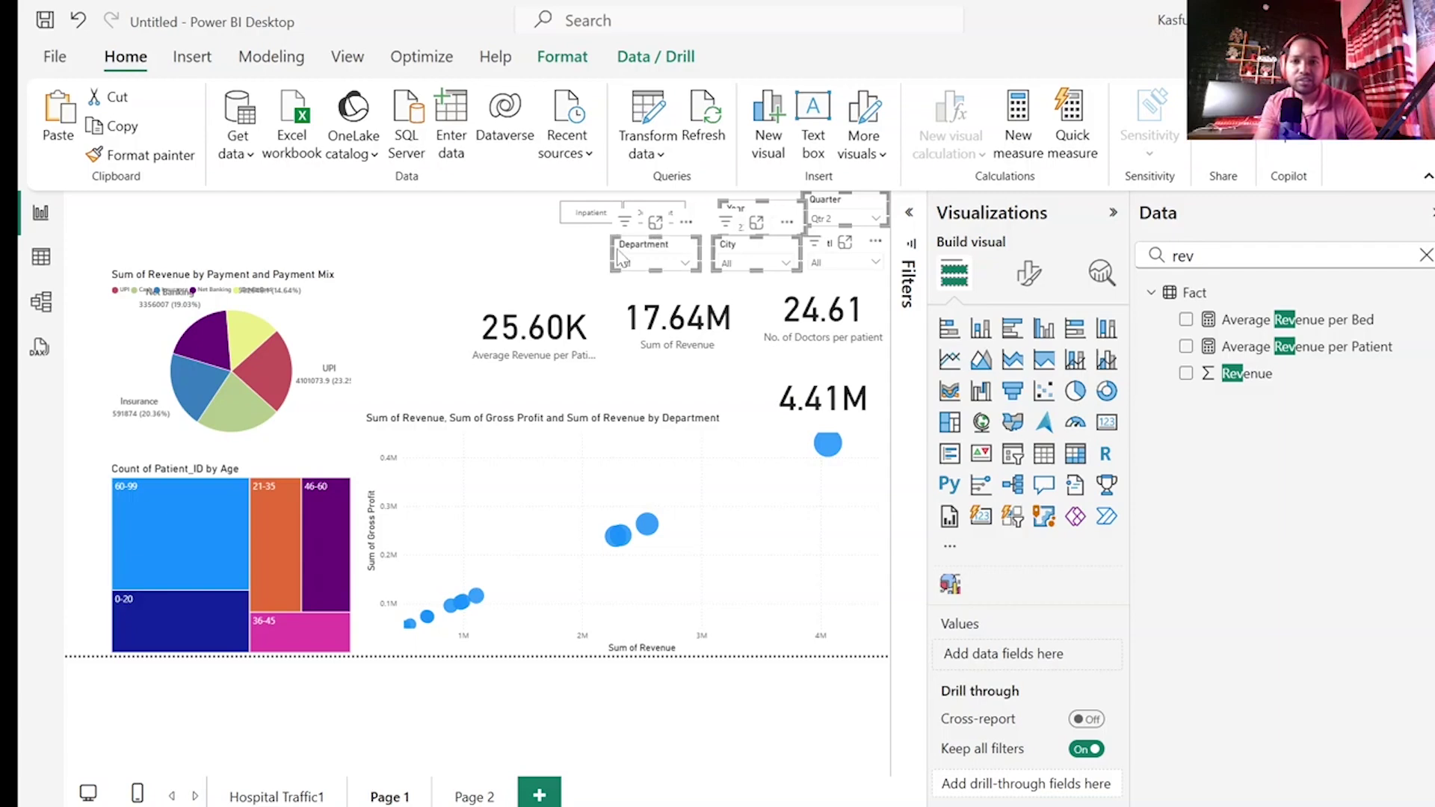
click(849, 266)
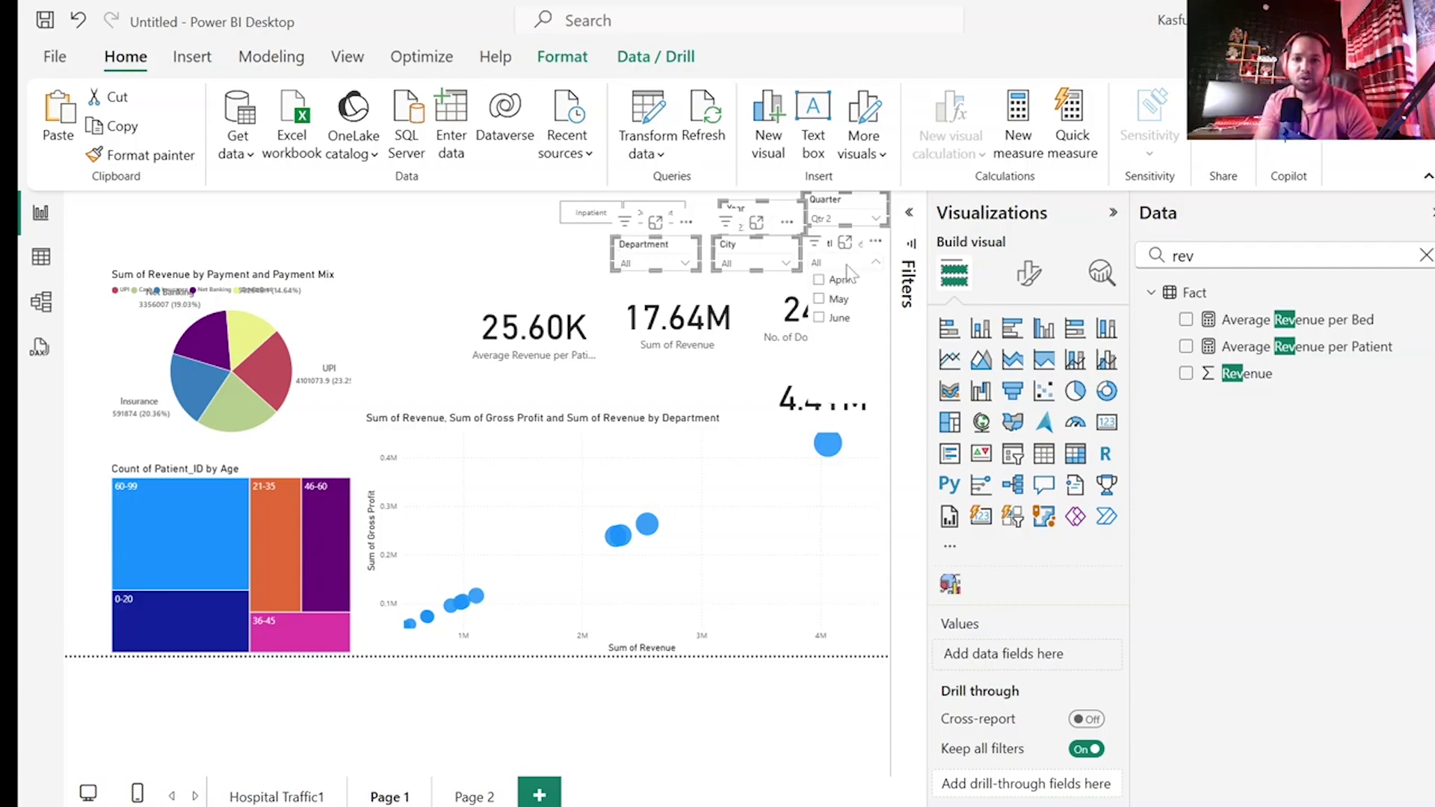
click(877, 263)
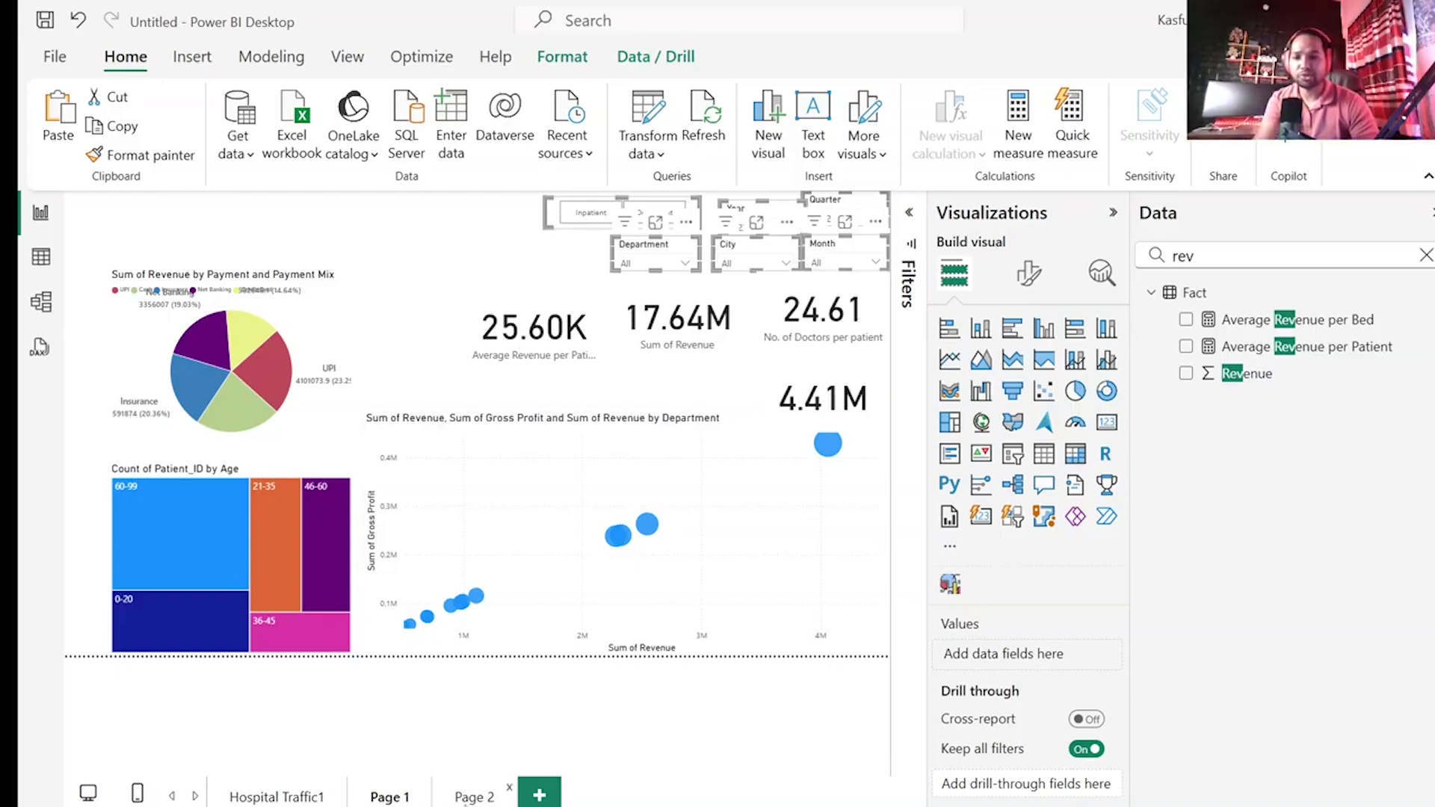
- Paste the copied slicers onto Page 2 without keeping them in sync with the originals
click(467, 799)
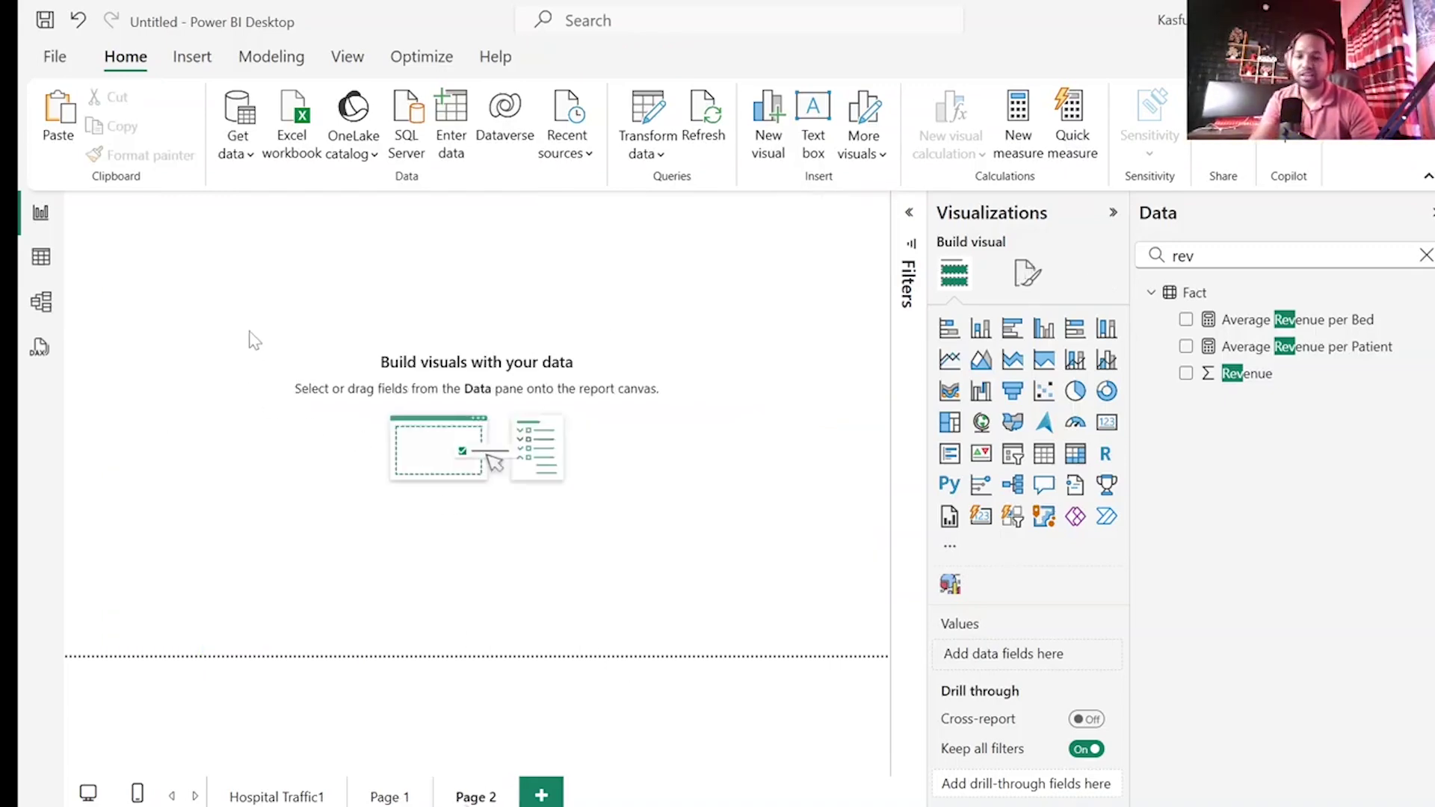
key(ctrl+v)
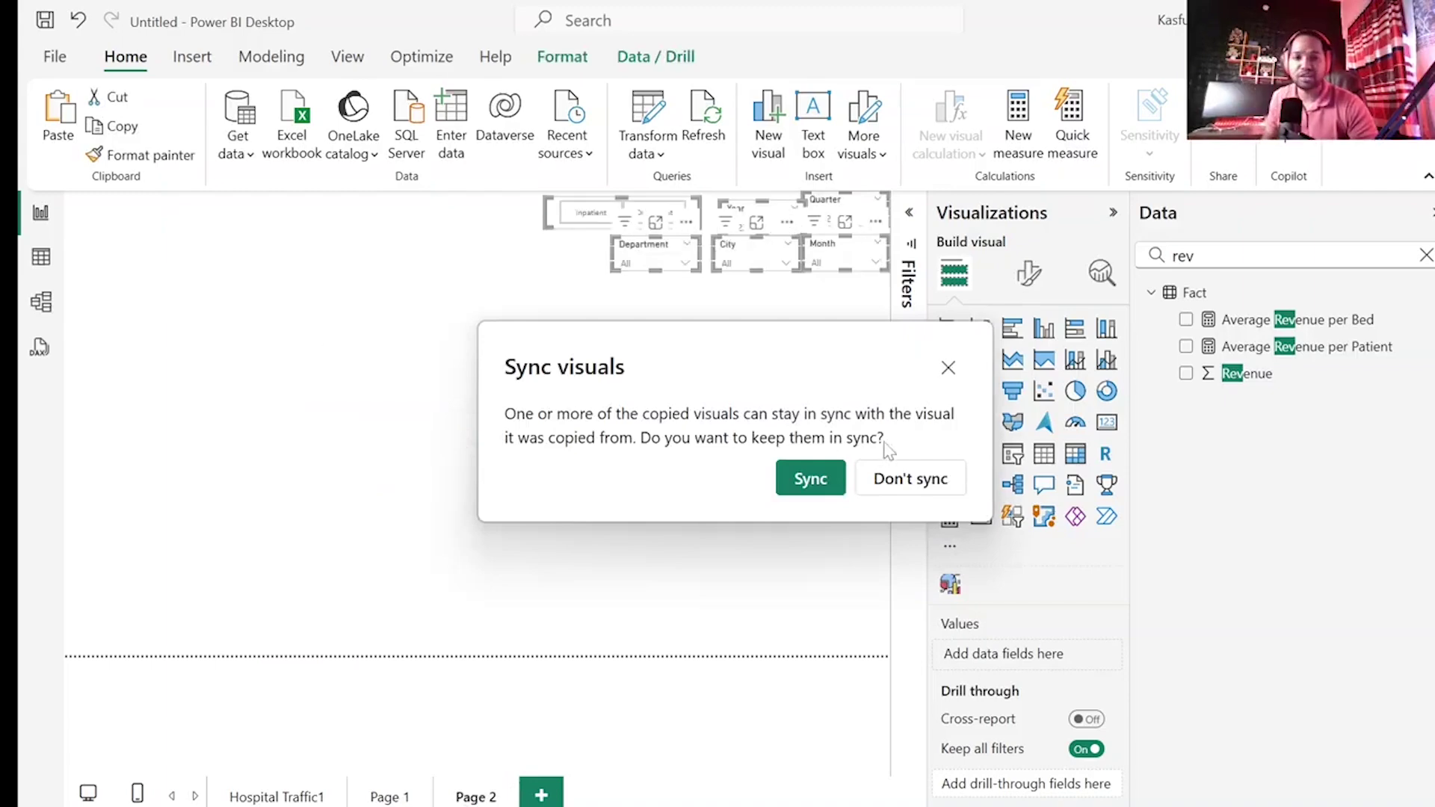
click(899, 484)
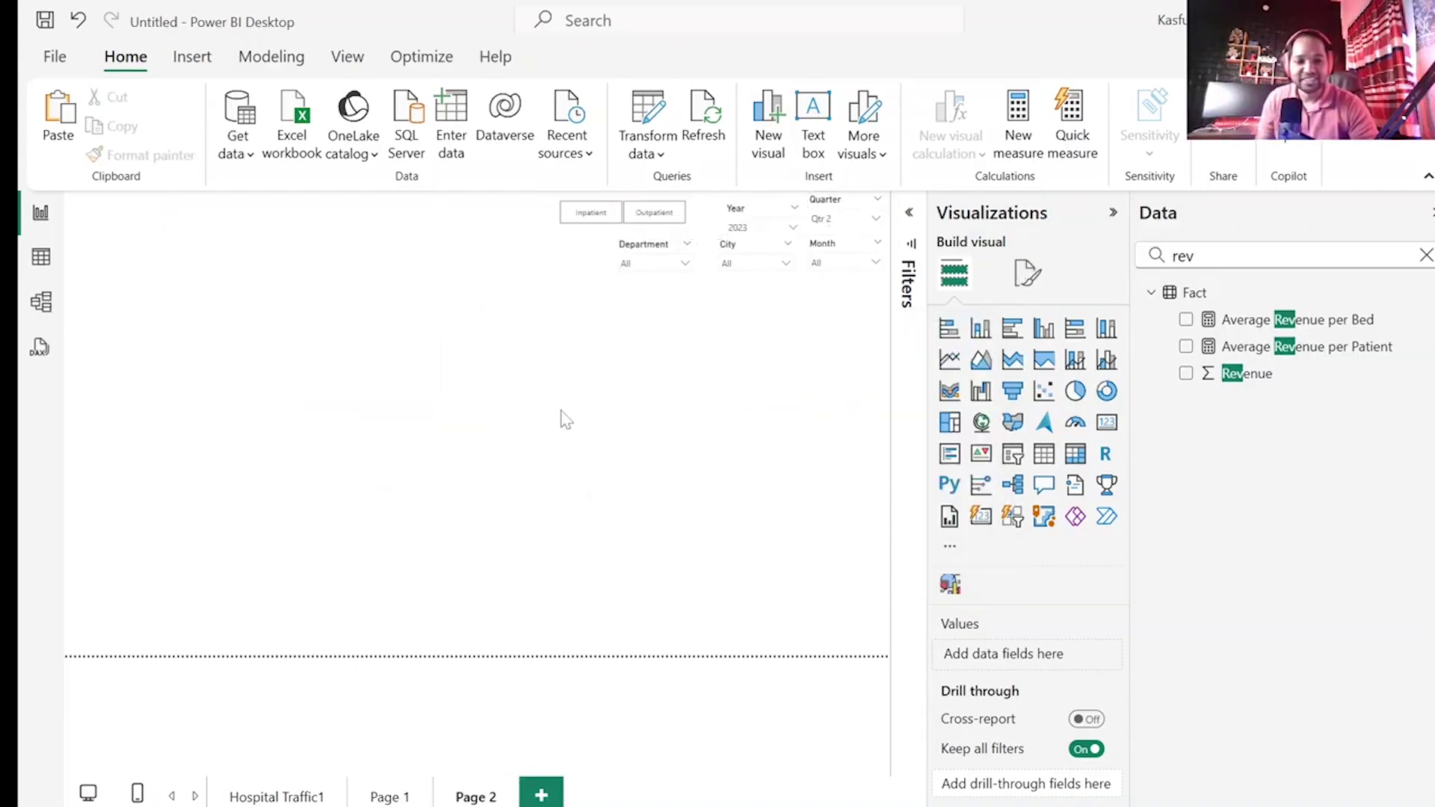
- In the Hospital Project_Final Designed report, drill the department pie chart into Cardiology and examine its category, sub-category and value fields
mouse_move(832, 806)
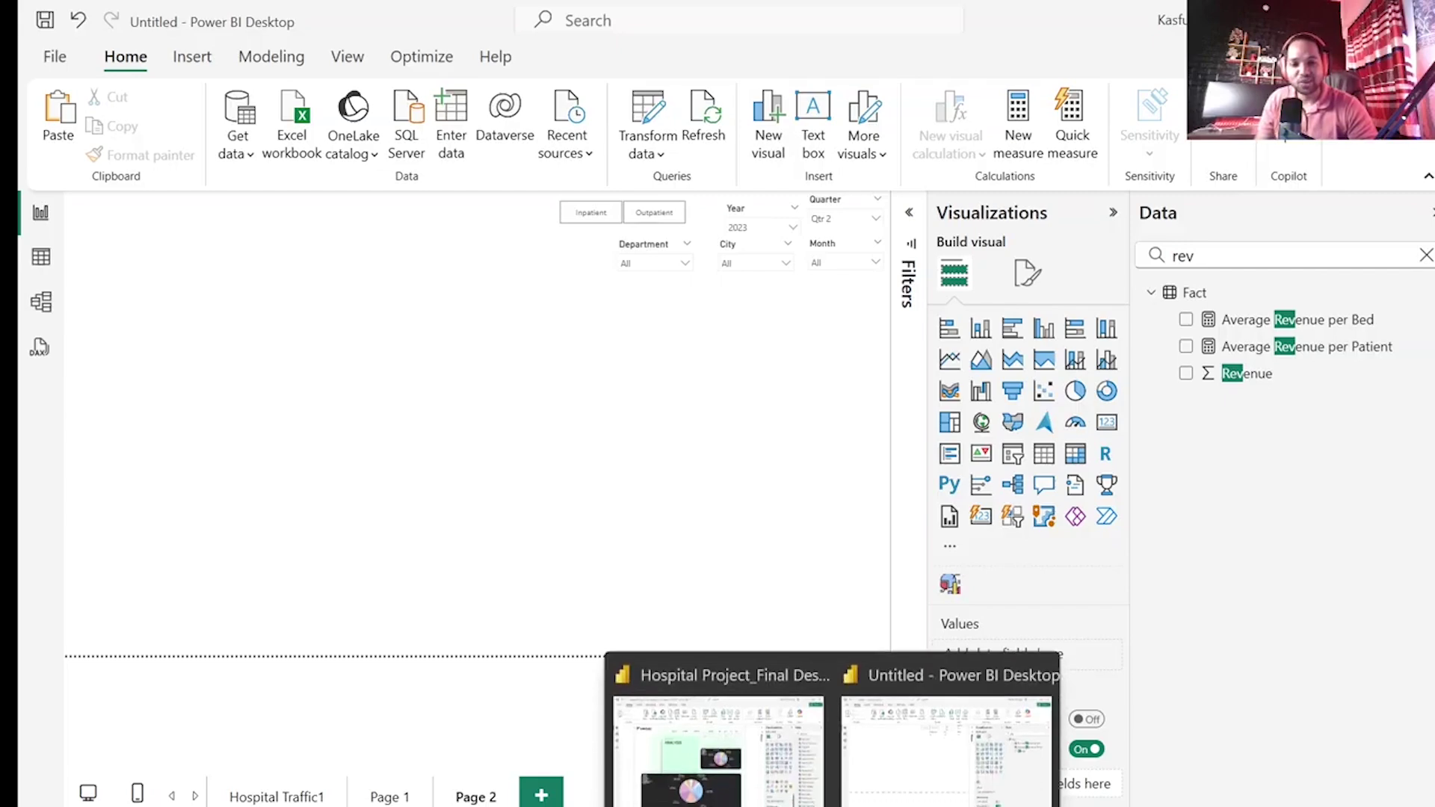
click(778, 785)
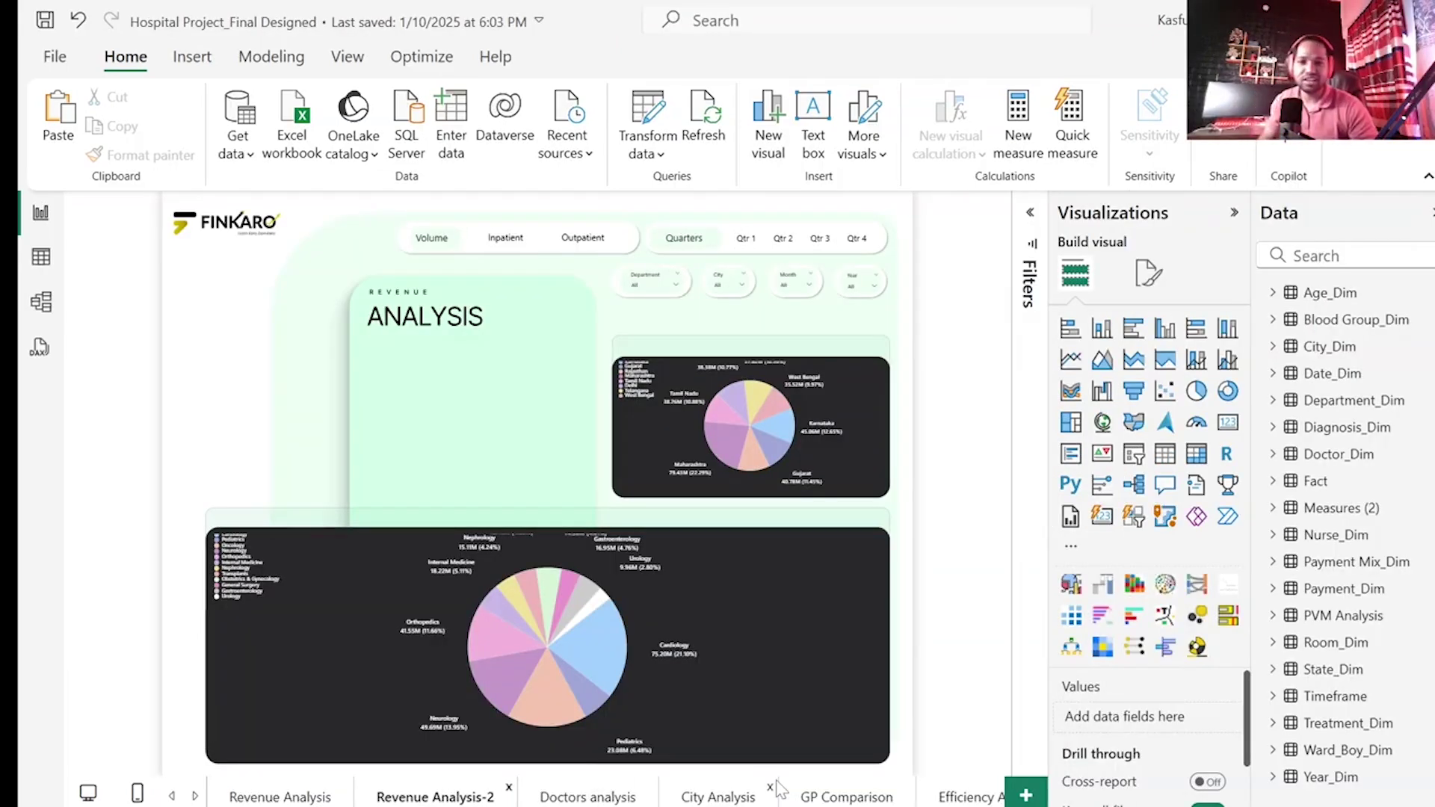
mouse_move(602, 673)
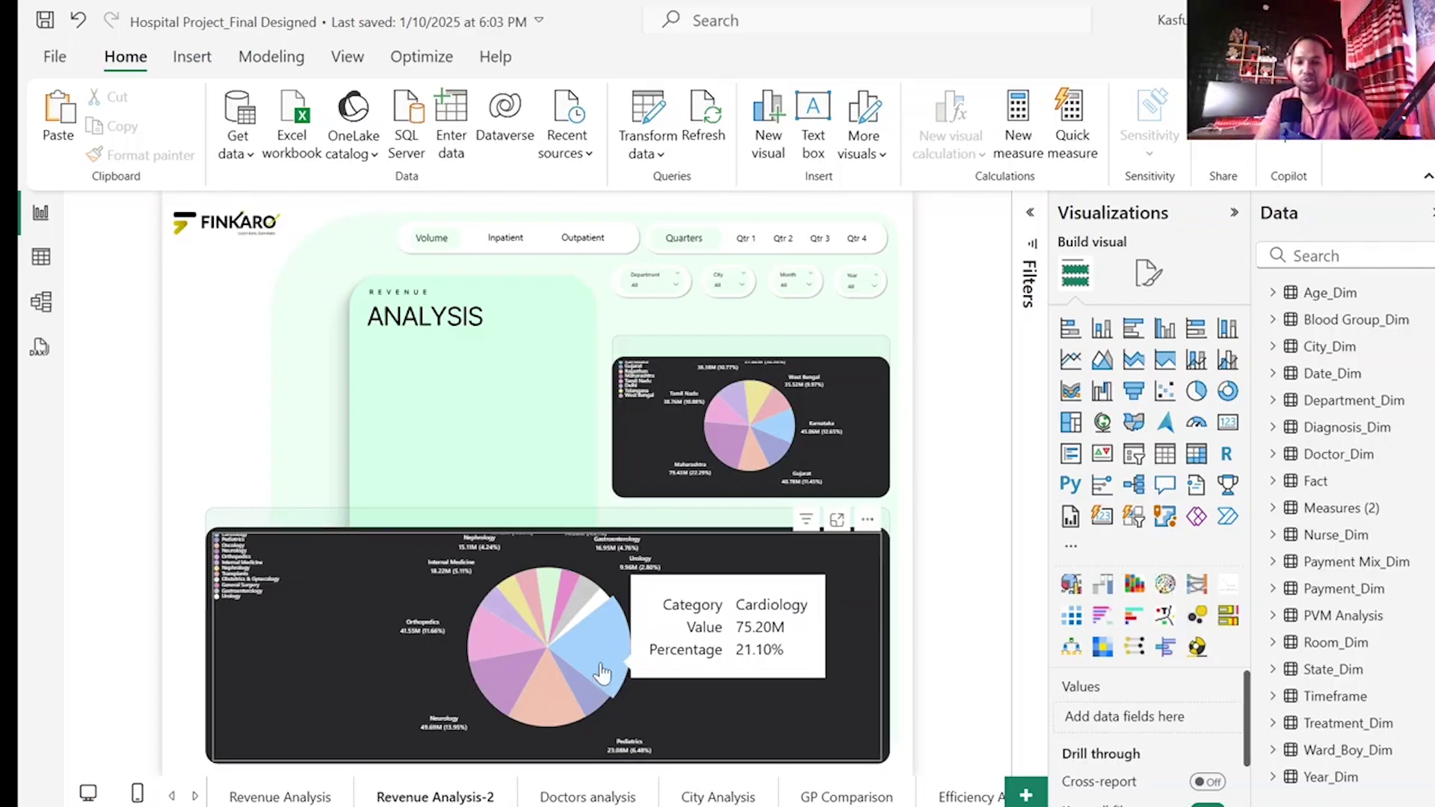
right_click(601, 667)
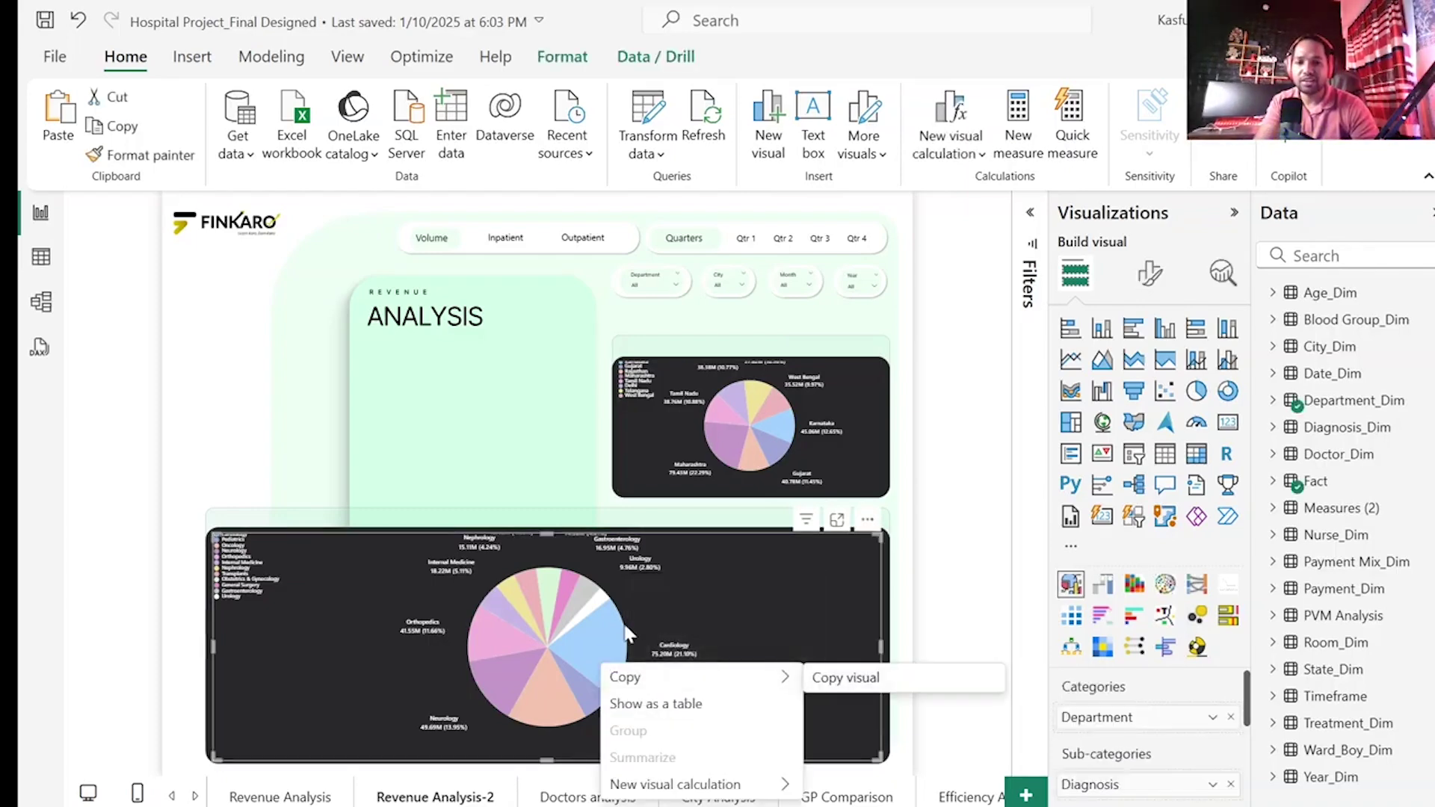
key(Escape)
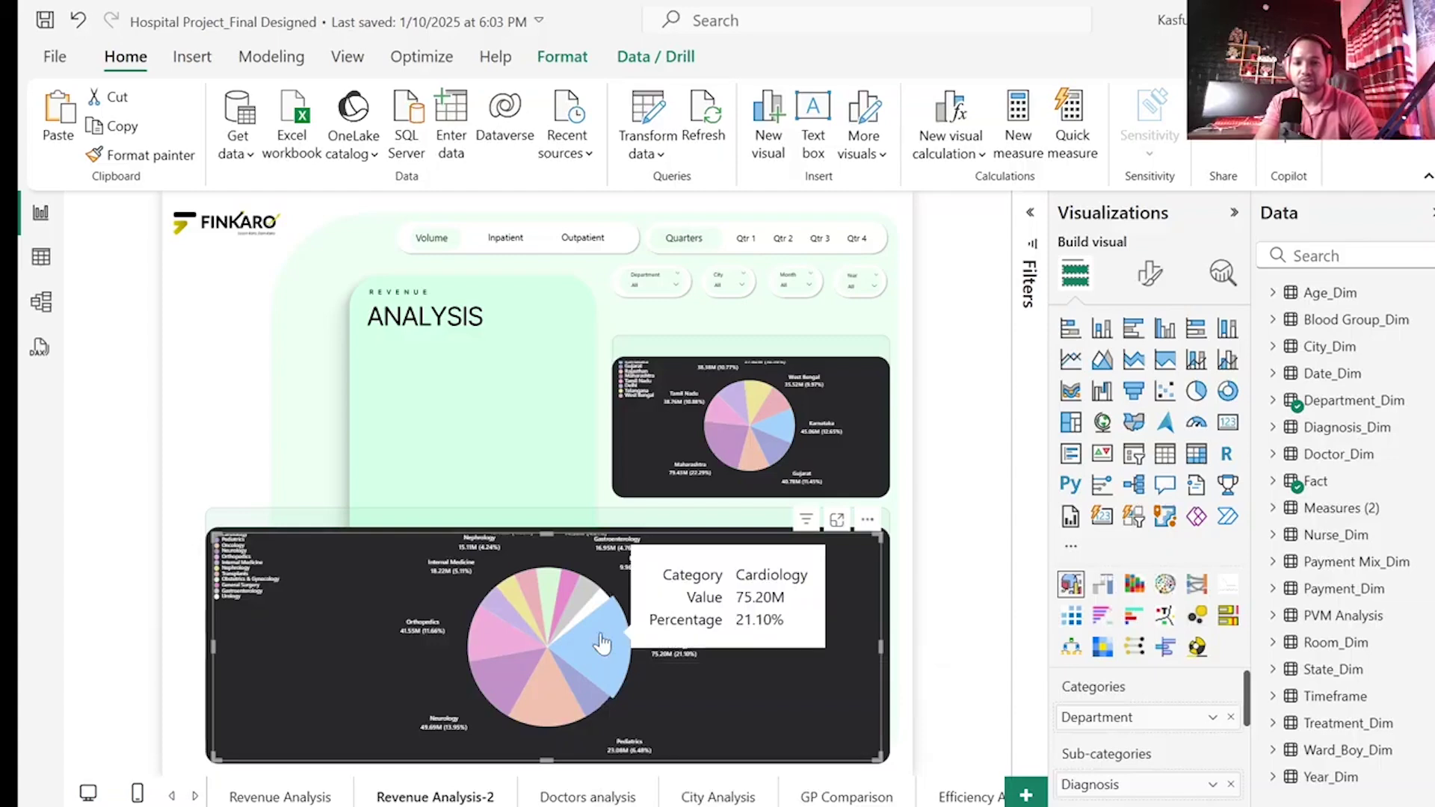
click(602, 643)
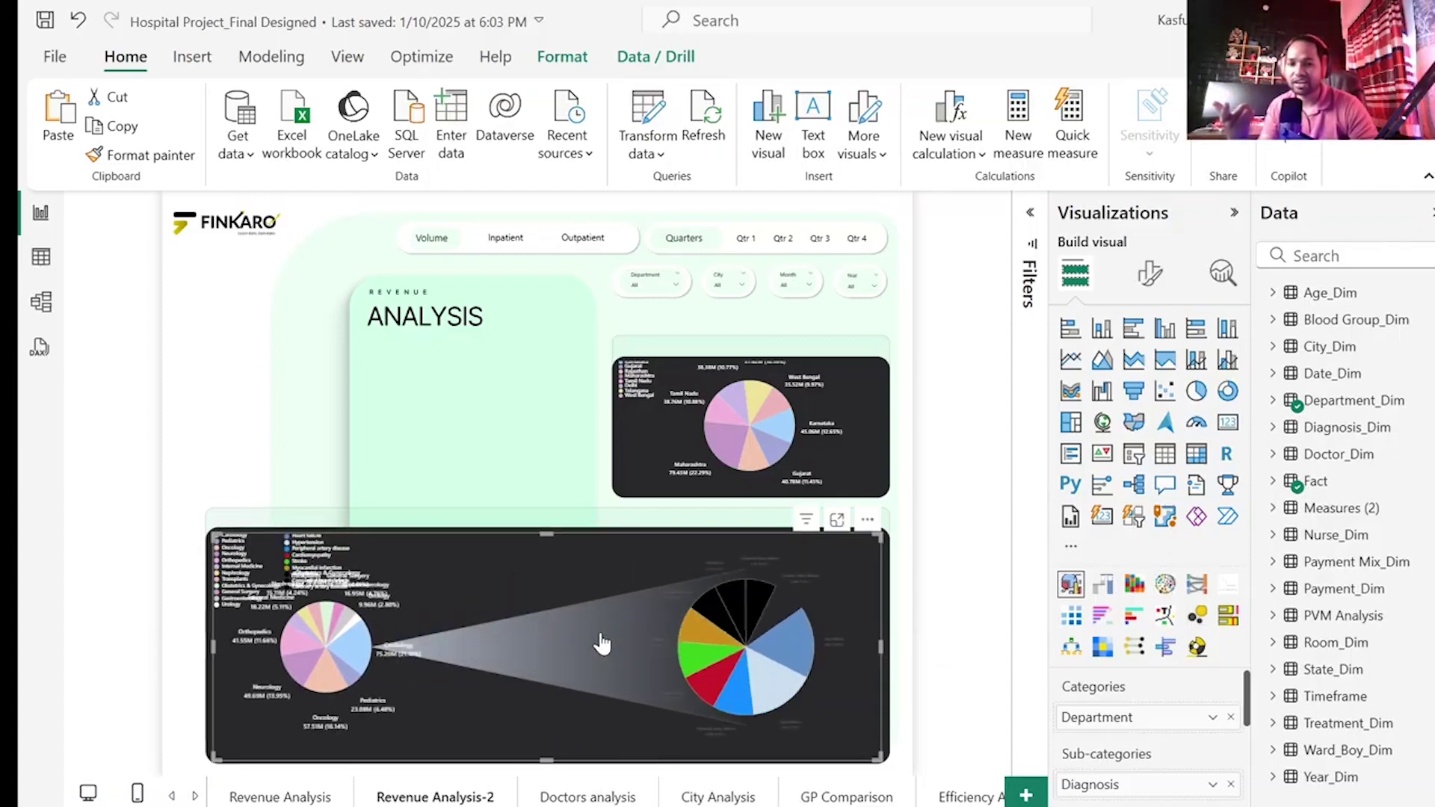
mouse_move(815, 655)
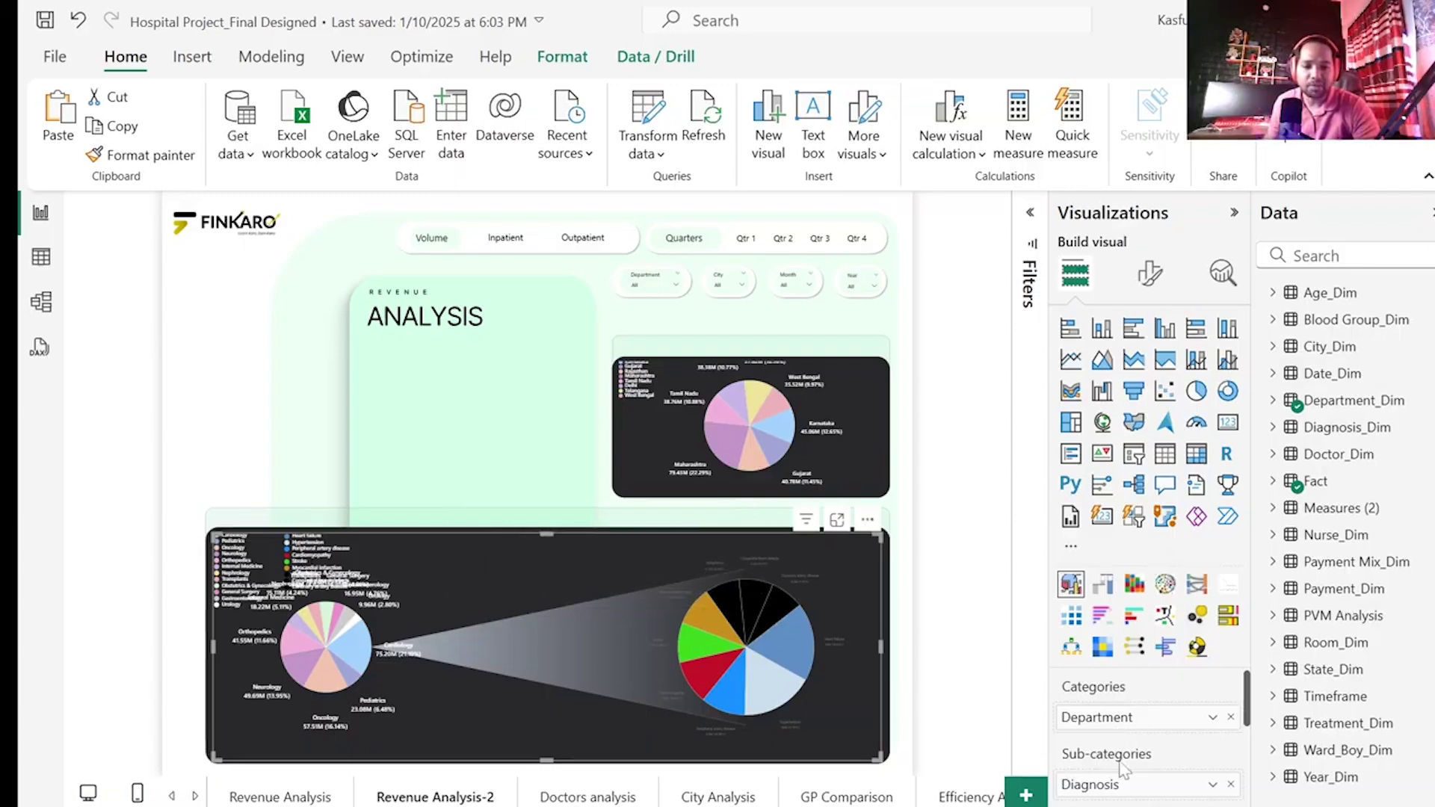
scroll(1118, 755, down, 5)
scroll(1151, 747, down, 1)
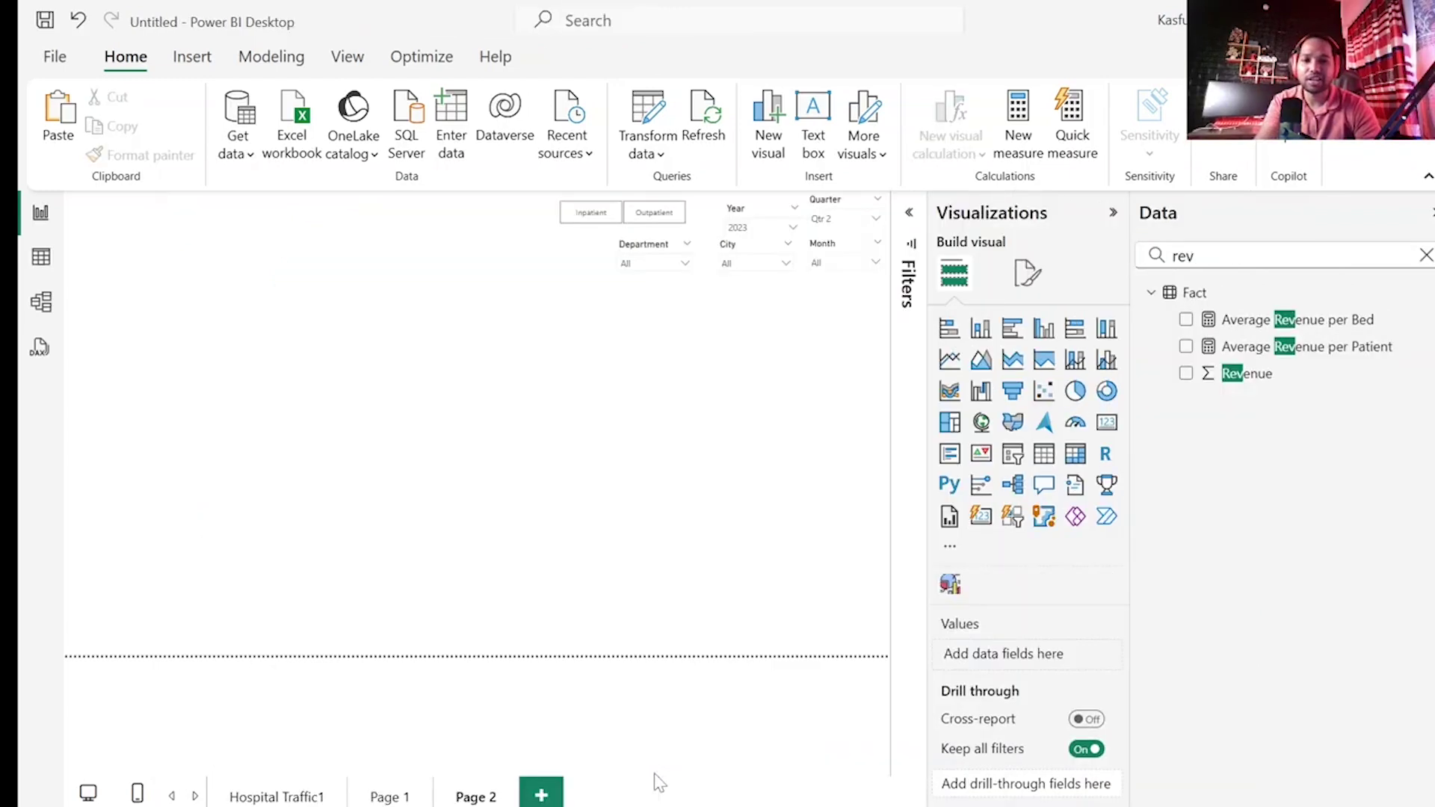
- In the Untitled report, add the custom drill-down pie visual to Page 2 and resize it into the page's lower-left corner
click(950, 586)
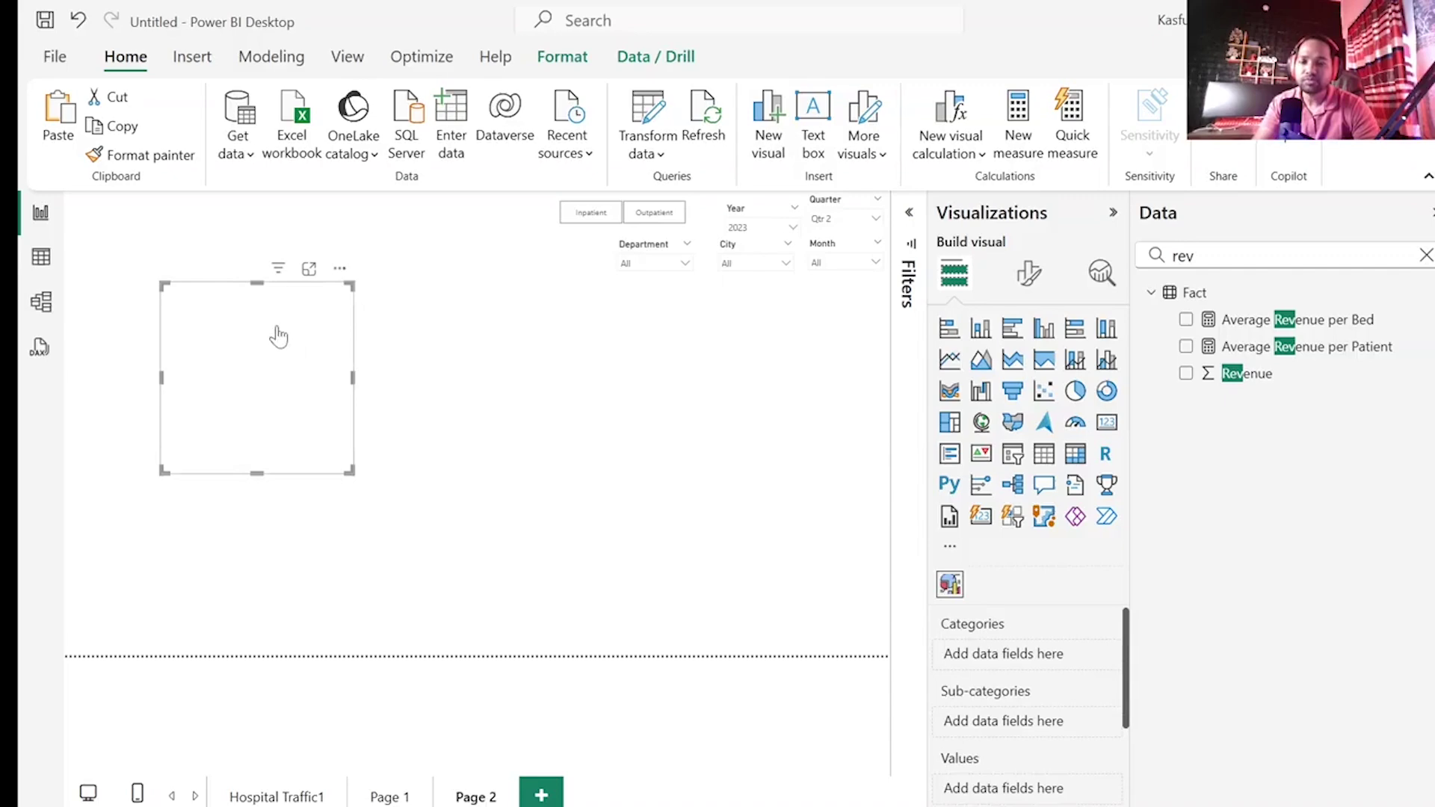
click(566, 319)
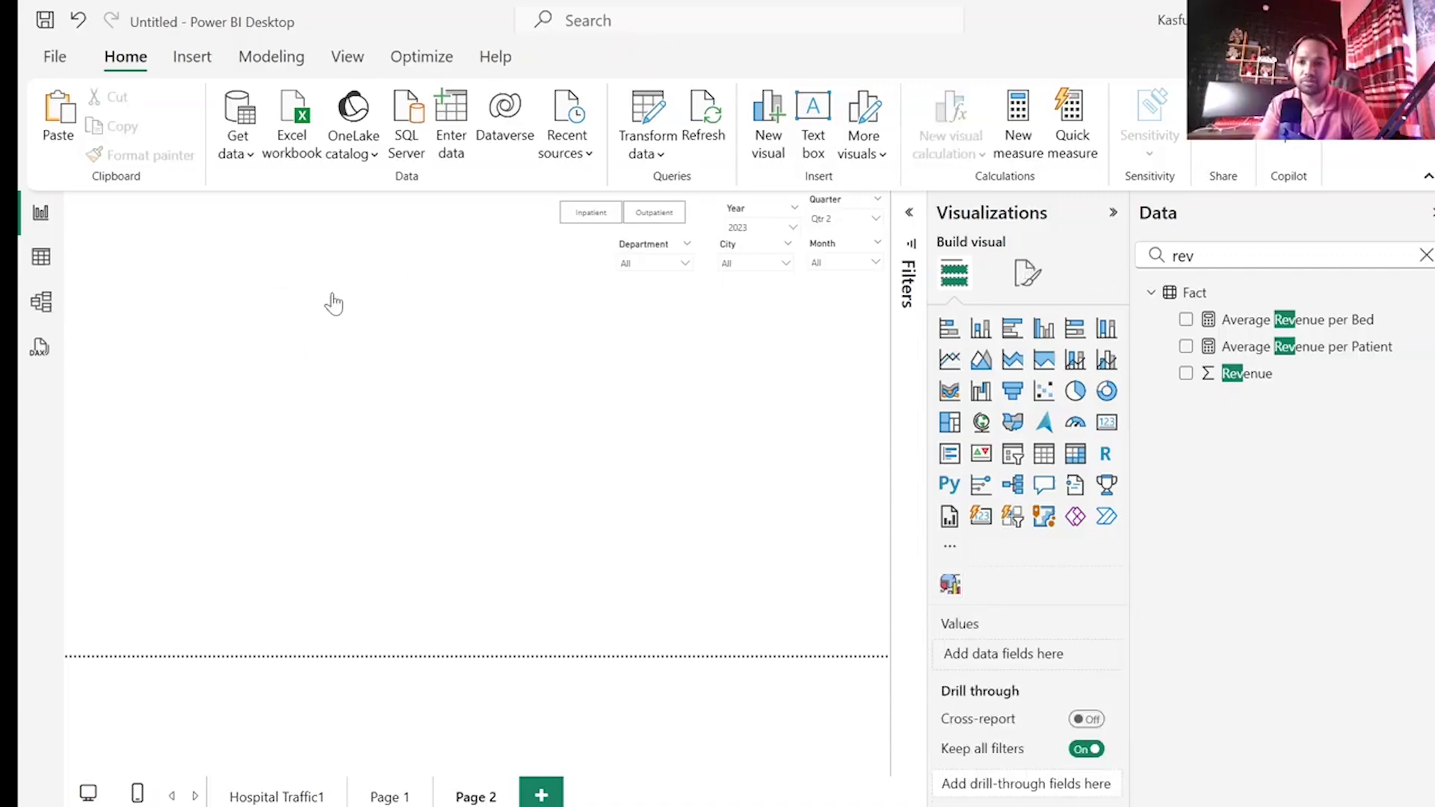
click(287, 361)
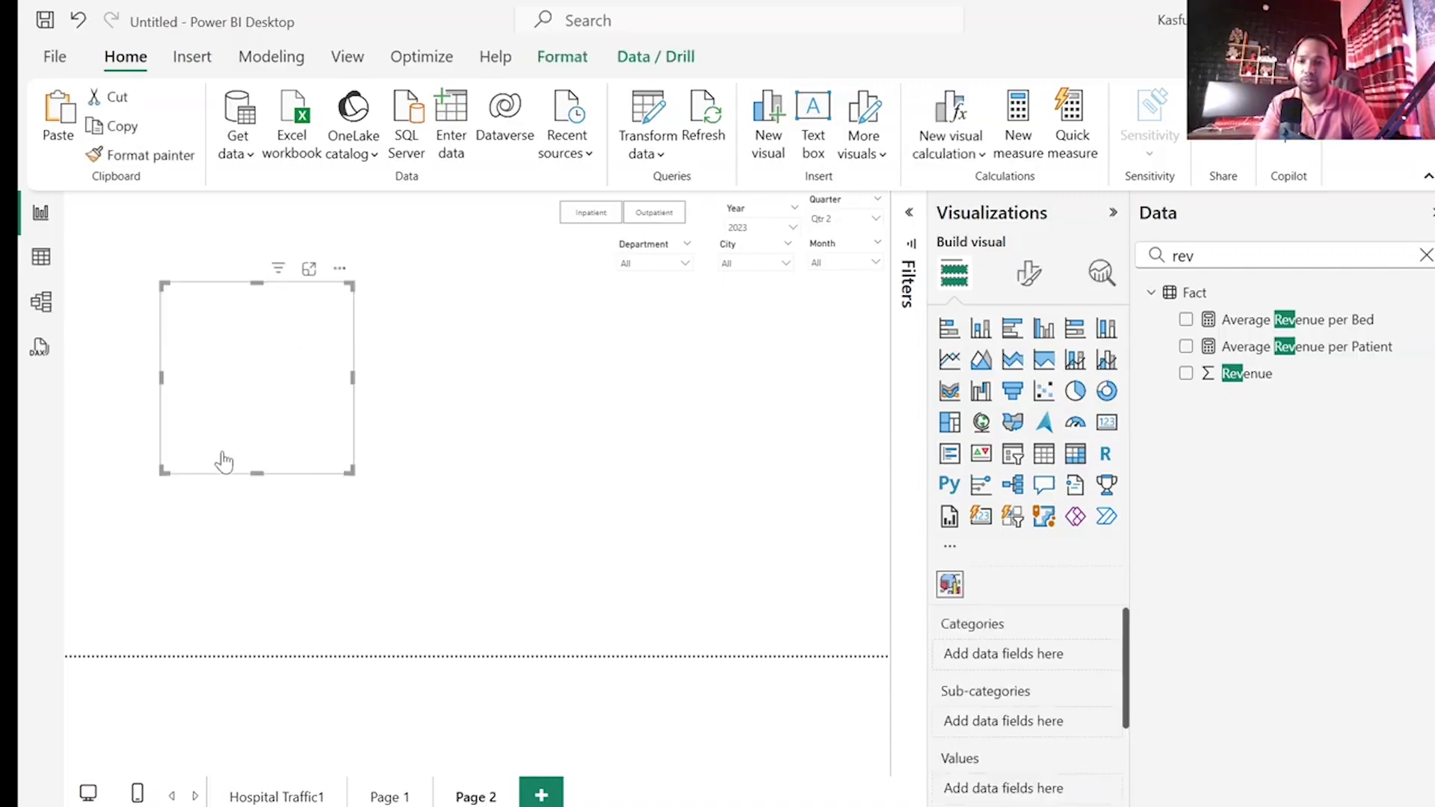
drag(166, 468, 132, 540)
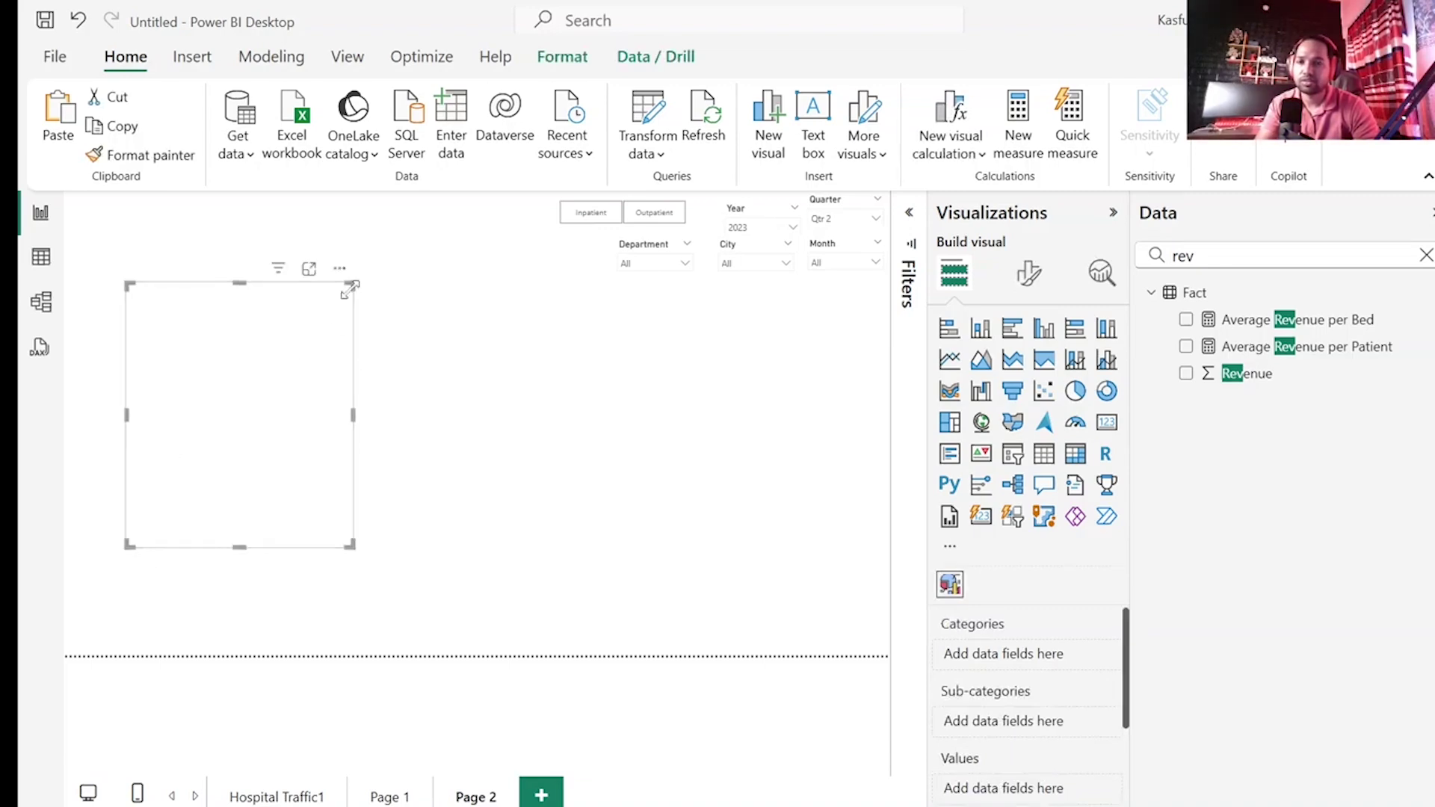
drag(349, 285, 307, 415)
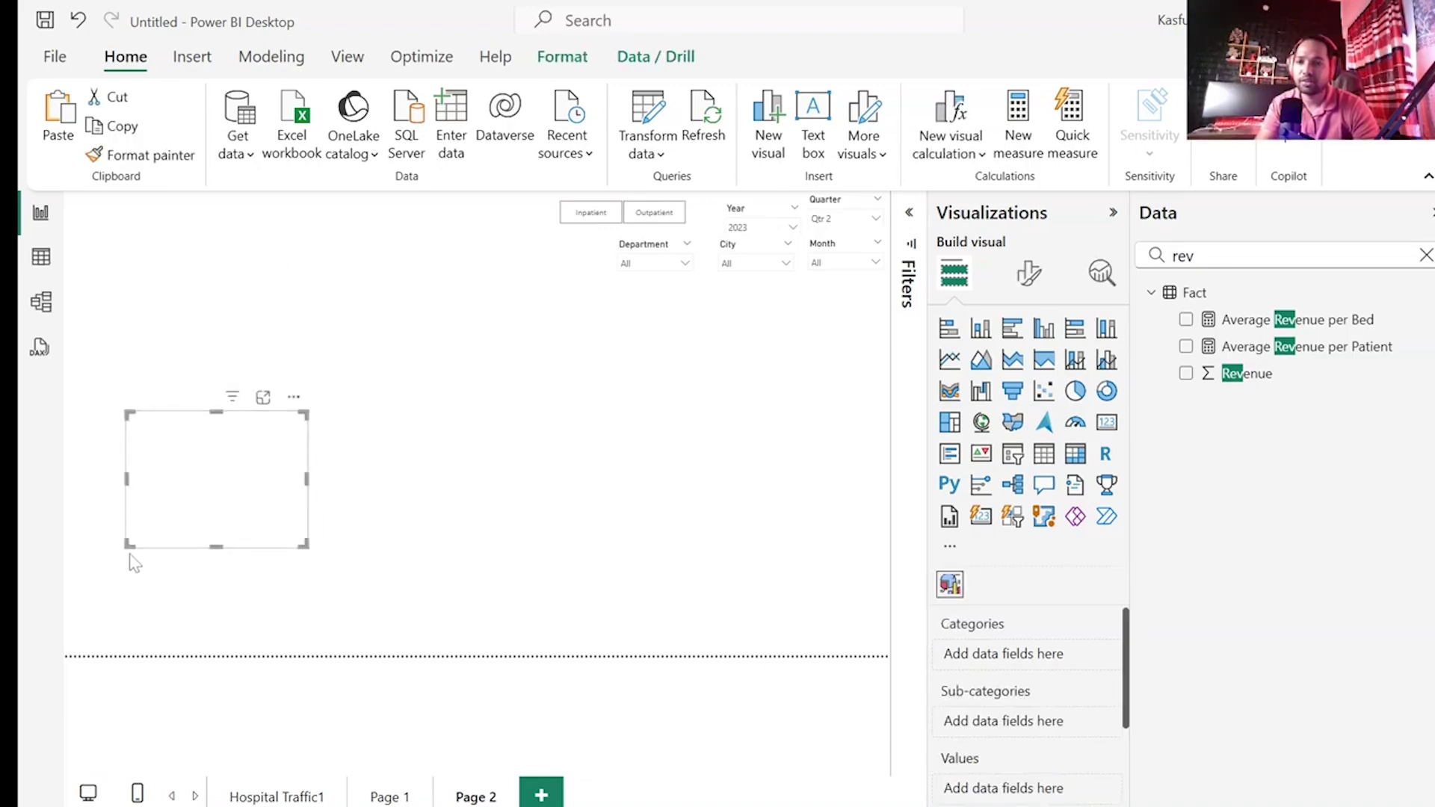
drag(129, 543, 66, 655)
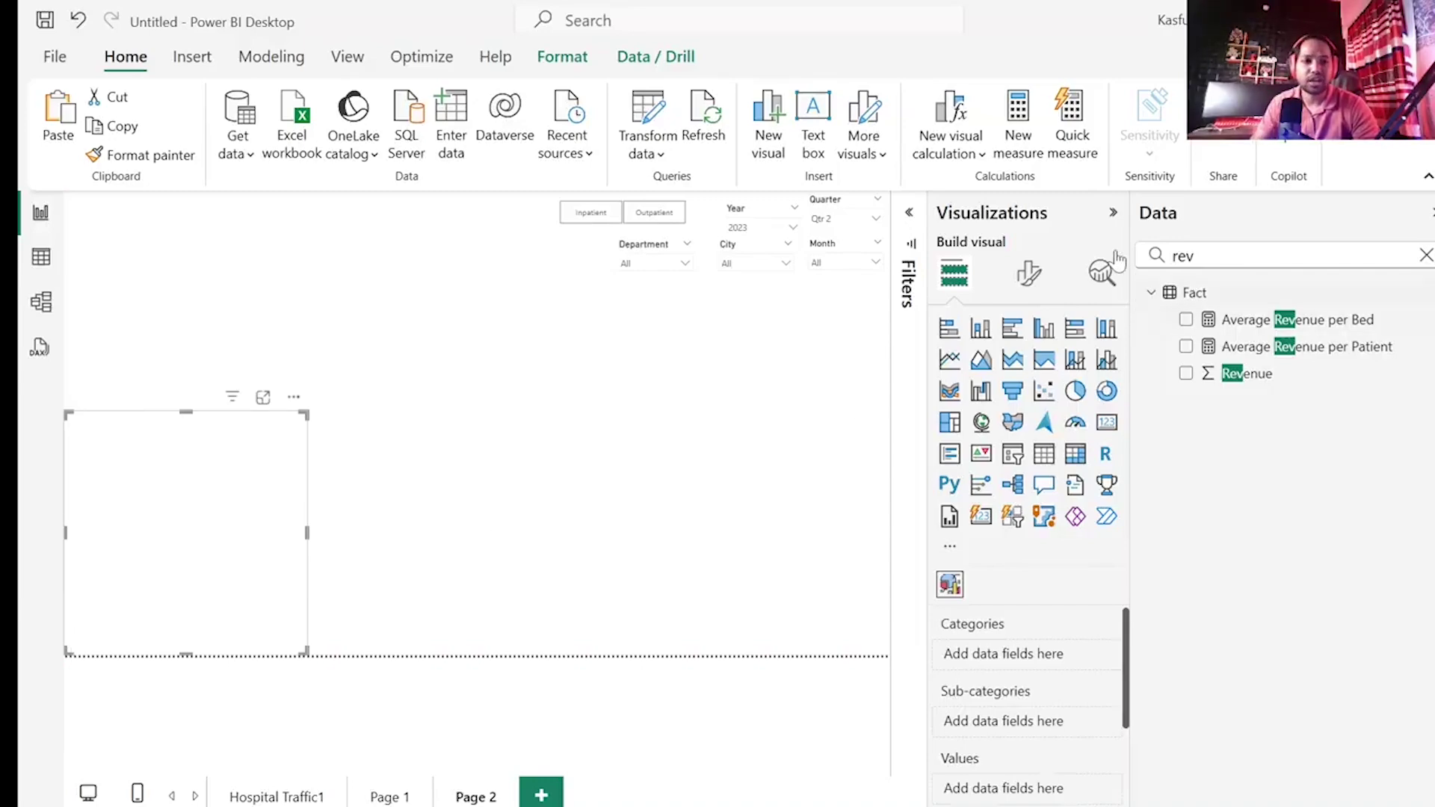
- Search the fields for "de" and assign Department from Department_Dim as the drill-down pie visual's category
key(BackSpace)
key(BackSpace)
key(BackSpace)
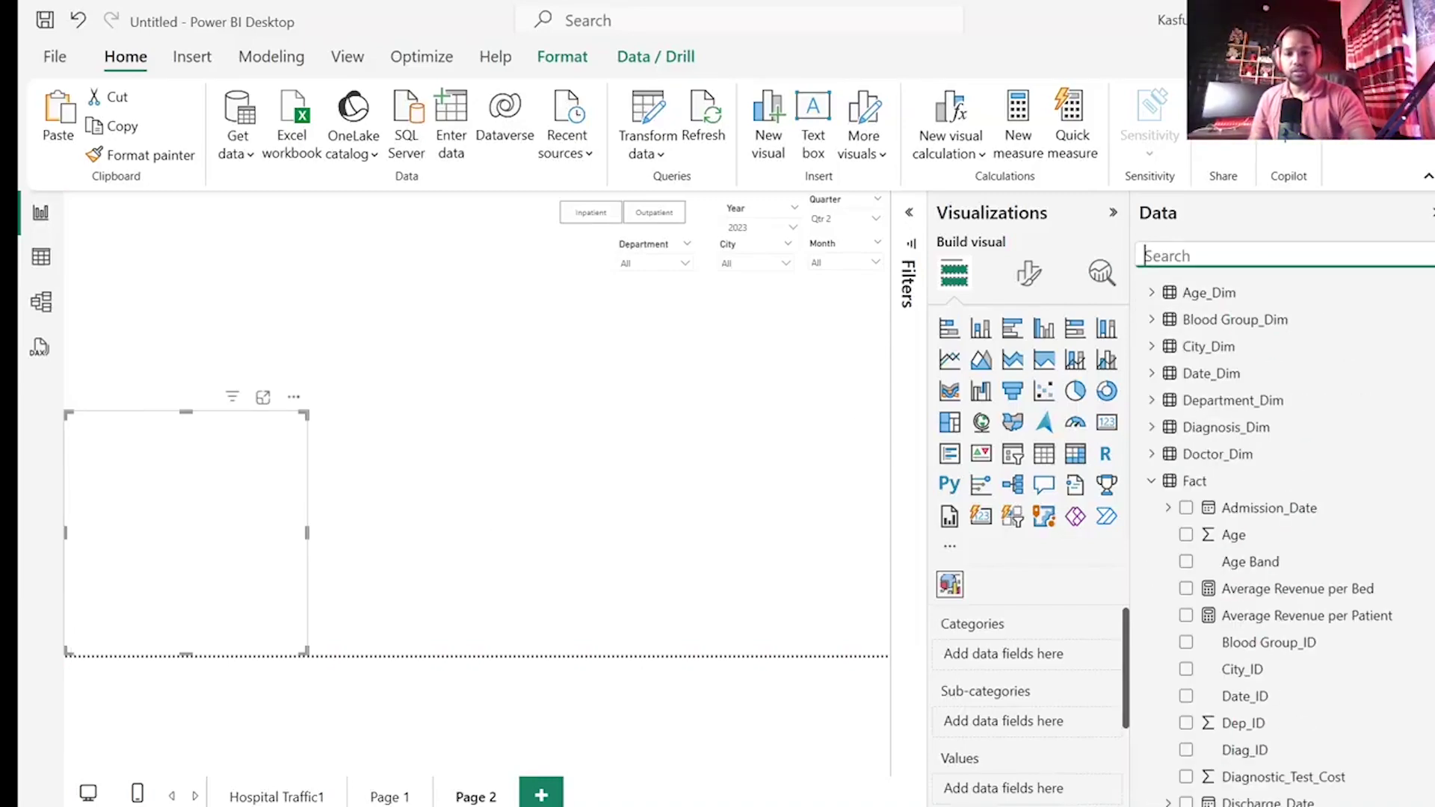
text(de)
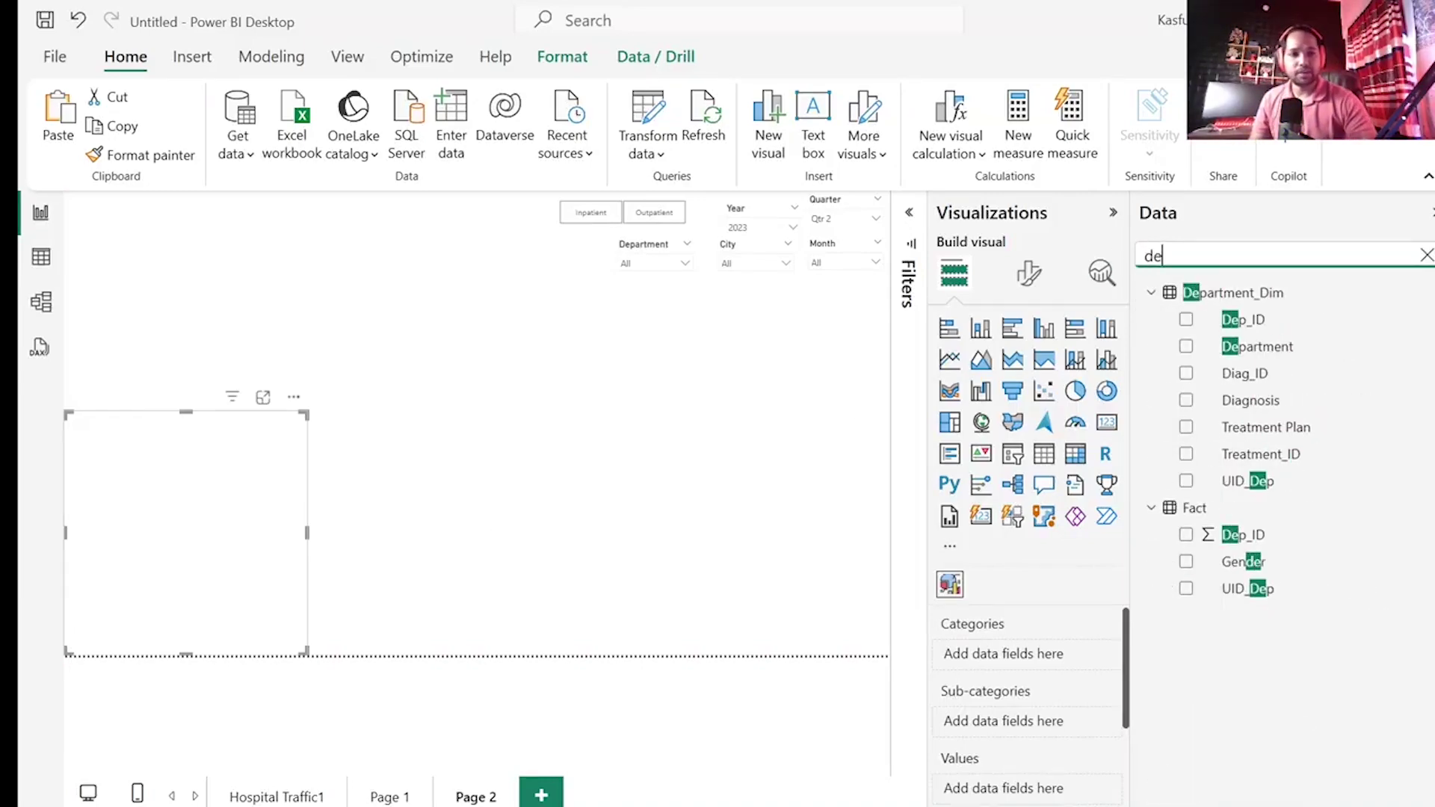
click(1186, 346)
click(1240, 256)
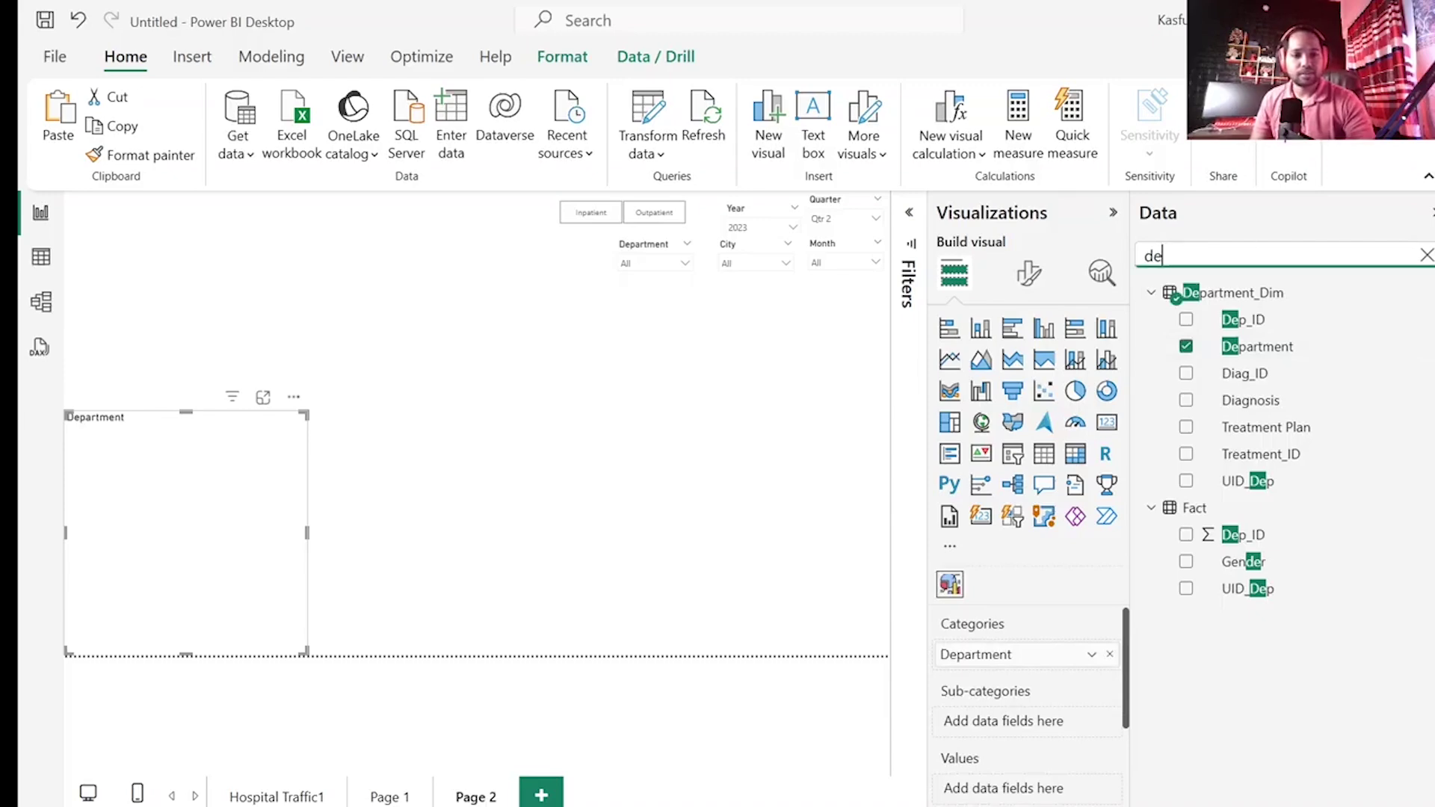
- Search the fields for "dia" and assign Diagnosis from Department_Dim as the department pie visual's sub-category
key(BackSpace)
key(BackSpace)
text(di)
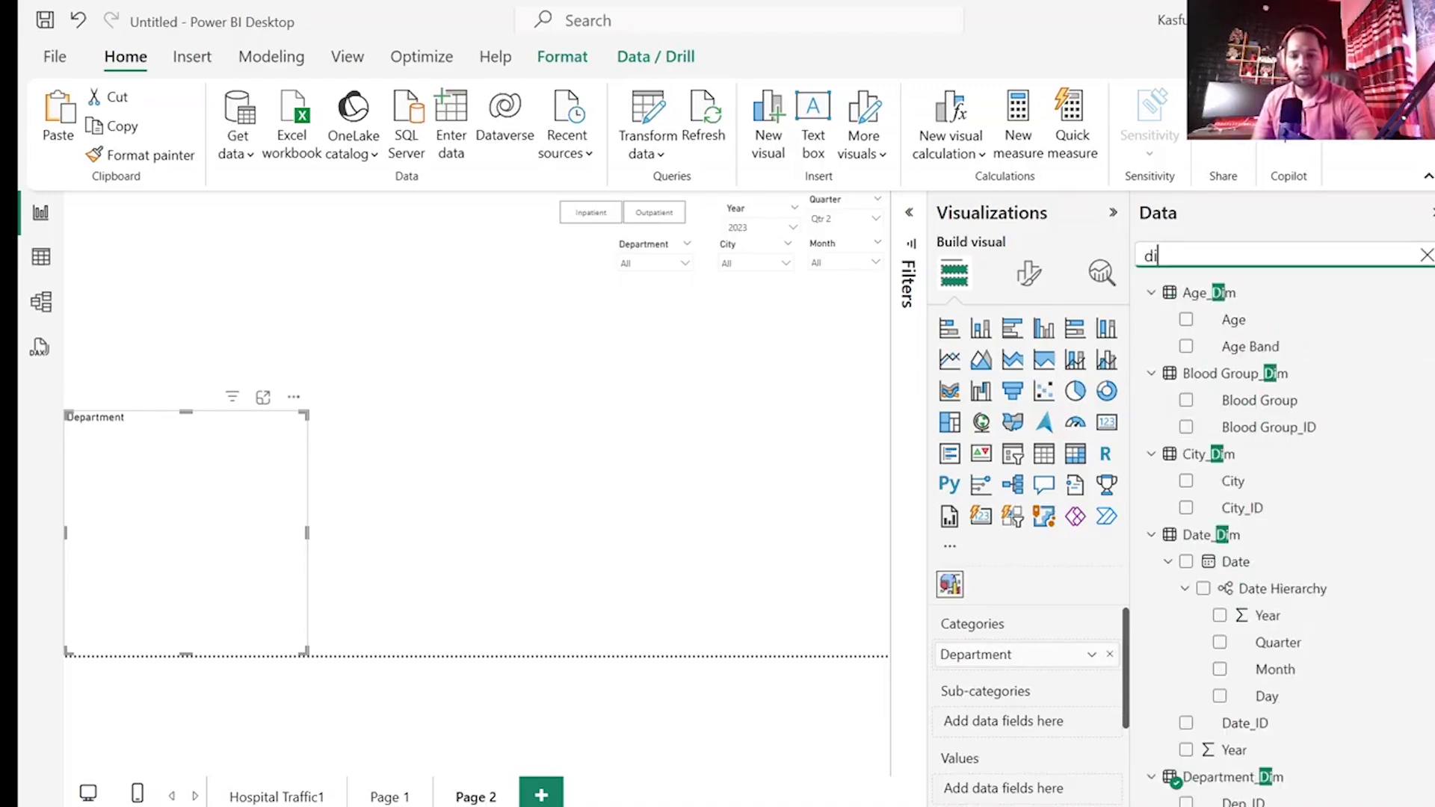
text(a)
click(1185, 346)
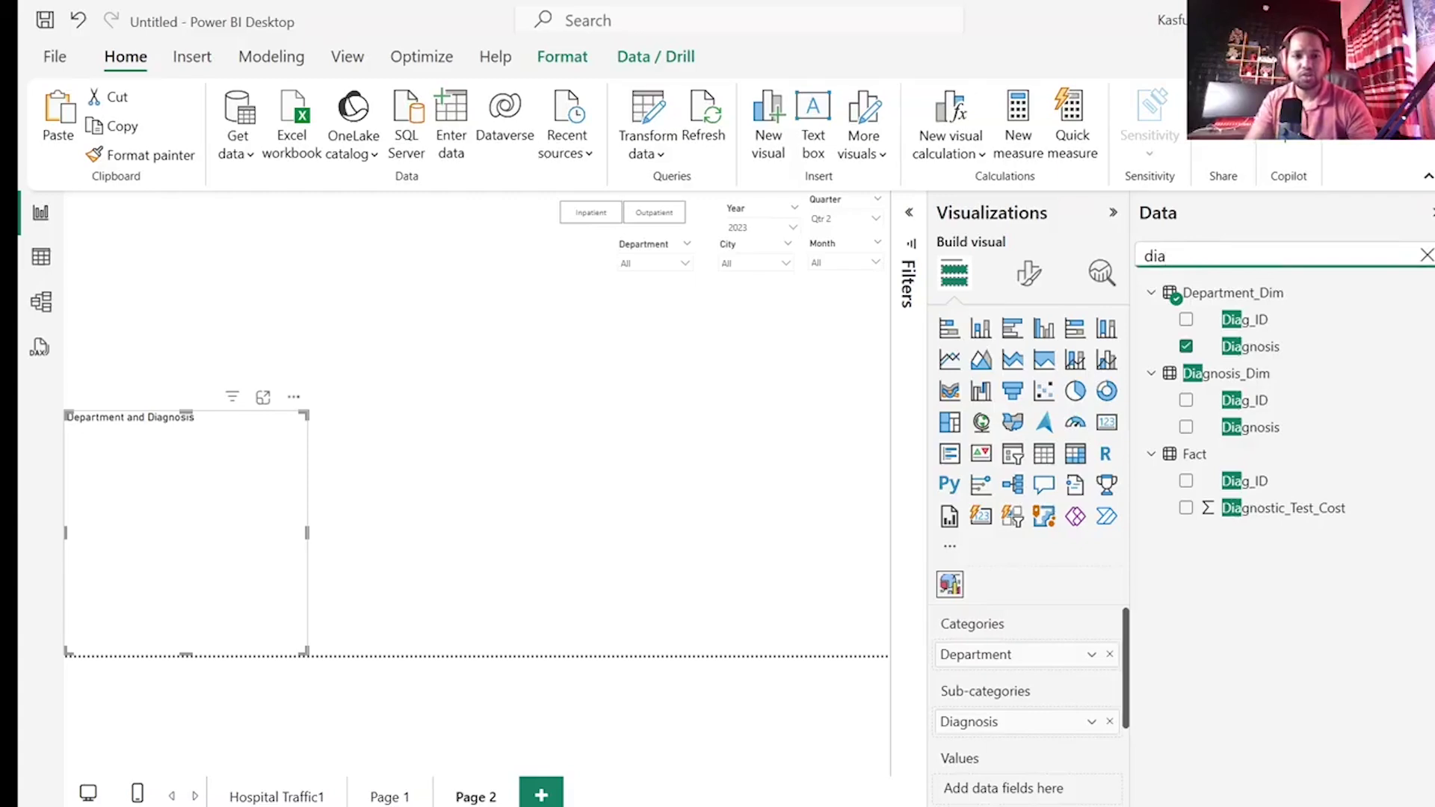
- Search the fields for "re" and assign Revenue from the Fact table as the department pie visual's value
key(BackSpace)
key(BackSpace)
key(BackSpace)
text(re)
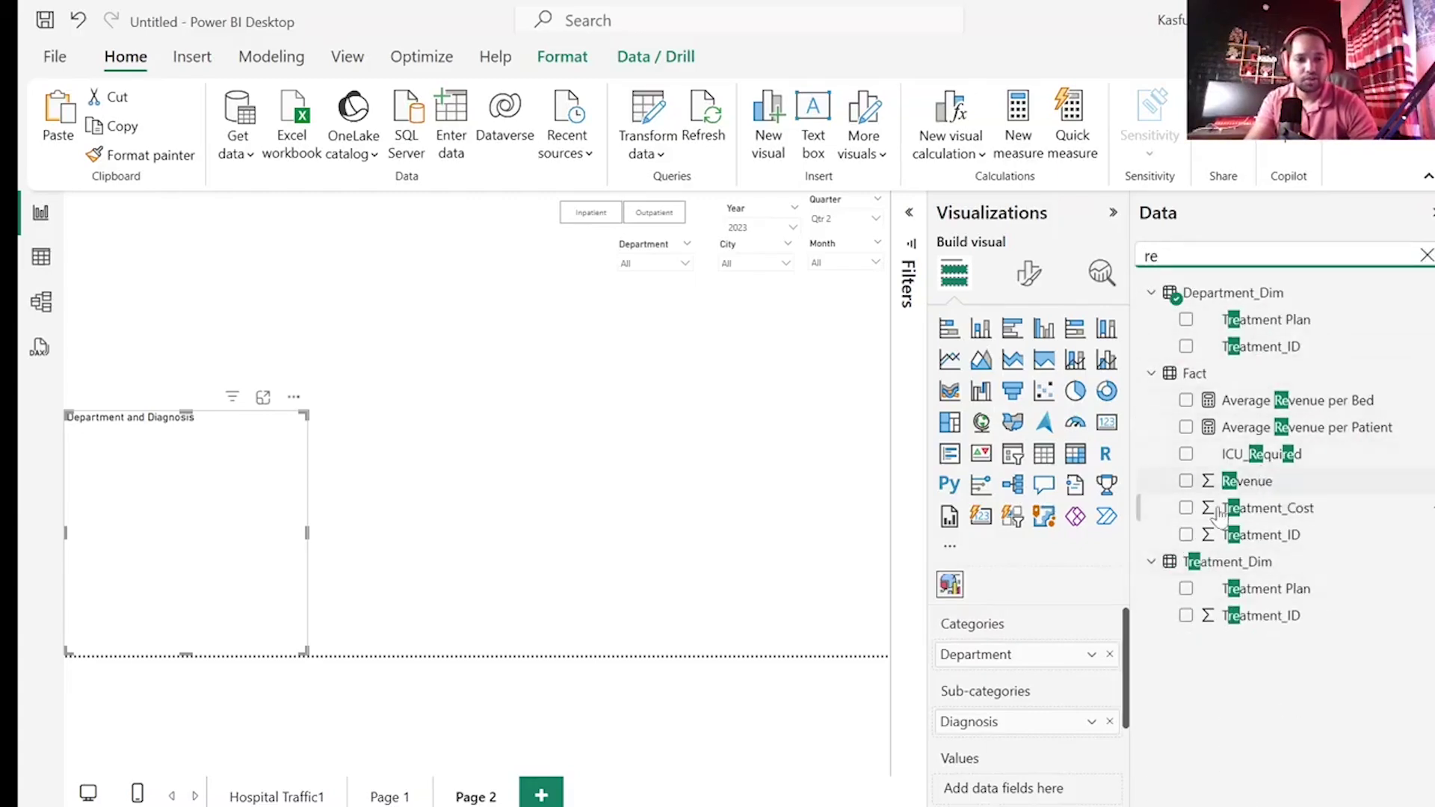
click(1186, 481)
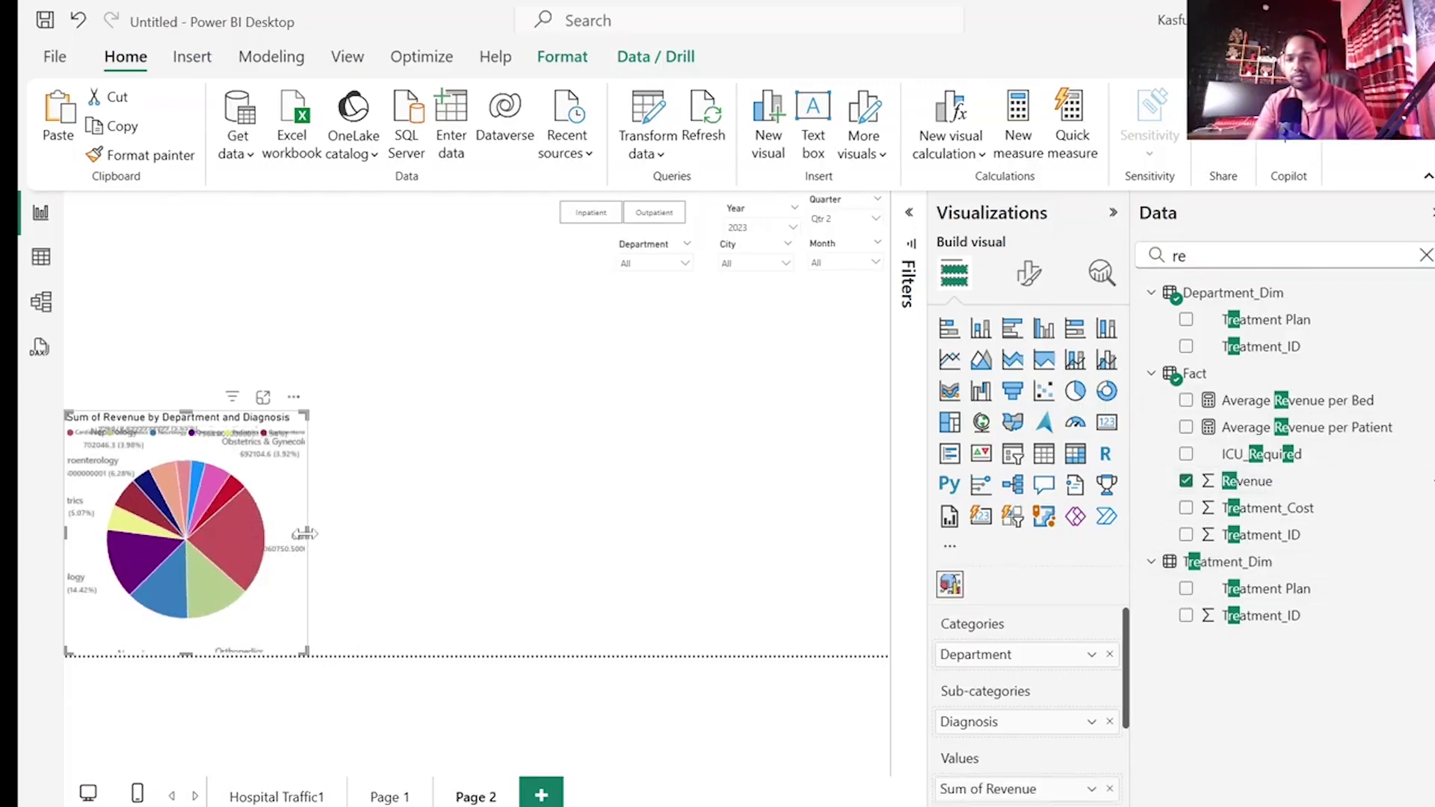
- Widen the department pie visual across the full page width and drill into its Cardiology slice
drag(303, 532, 865, 538)
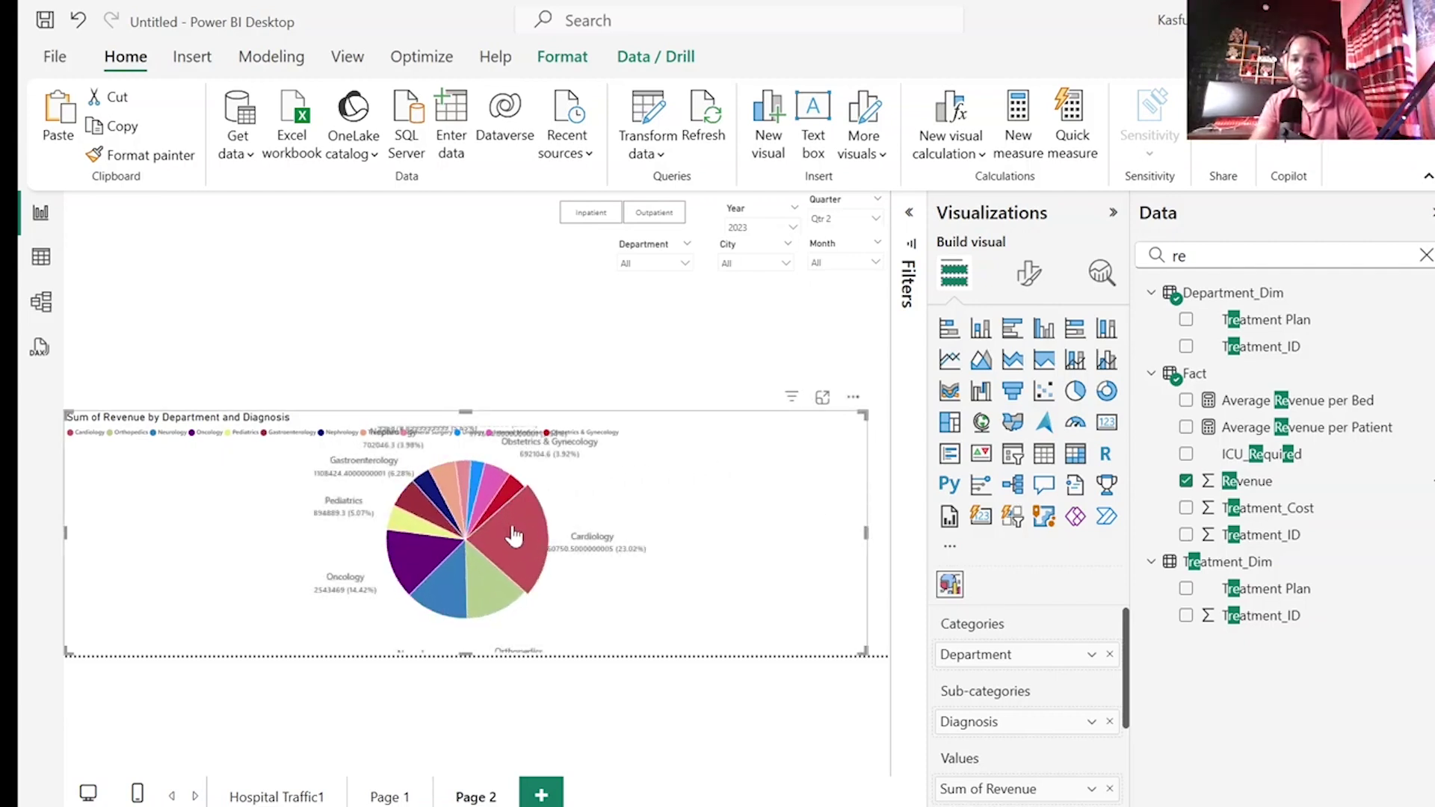
mouse_move(517, 535)
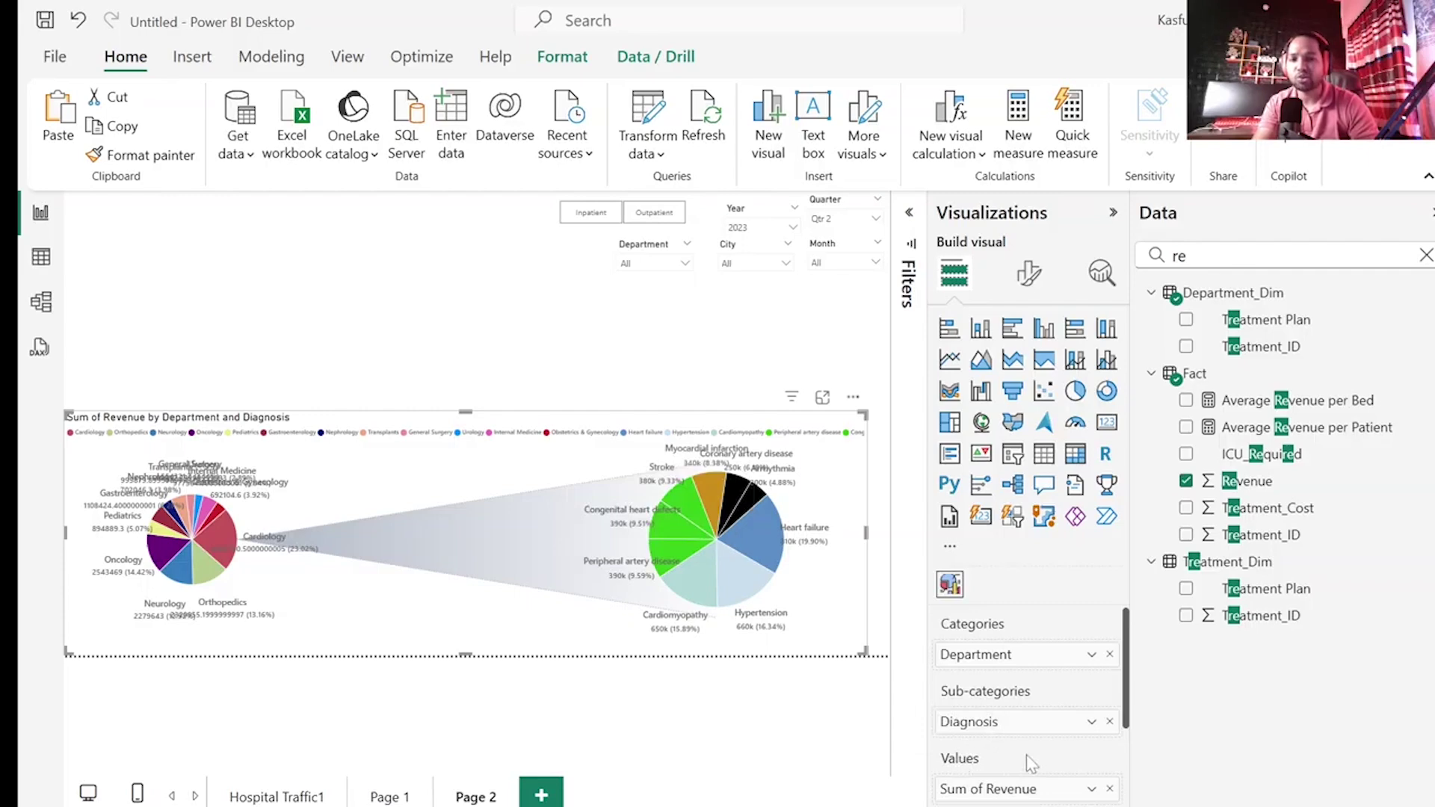
- In the Hospital Project_Final Designed report, select the state pie chart on Revenue Analysis-2 and examine its sub-category and value fields
click(583, 342)
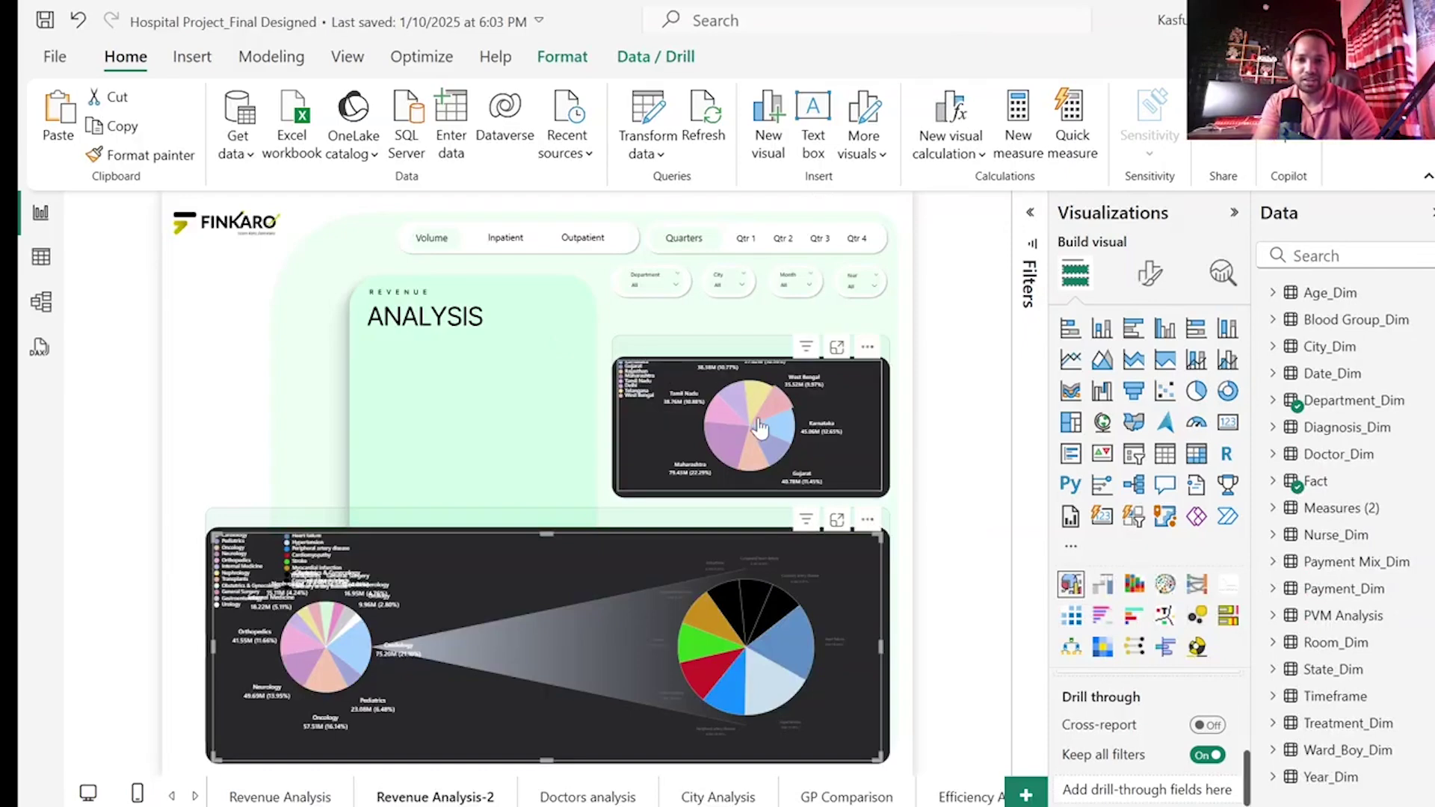
click(861, 432)
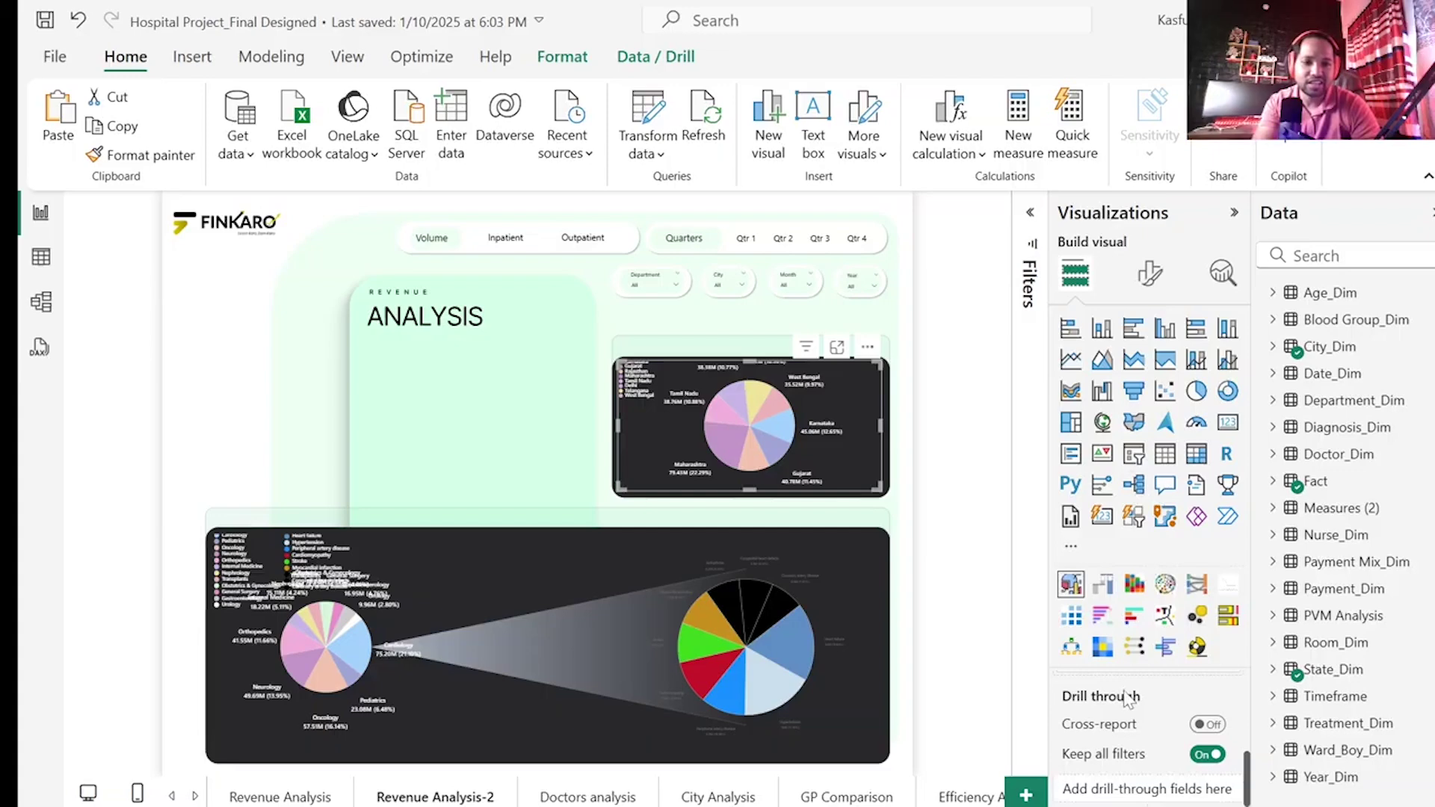
scroll(1129, 698, up, 3)
scroll(1114, 769, down, 1)
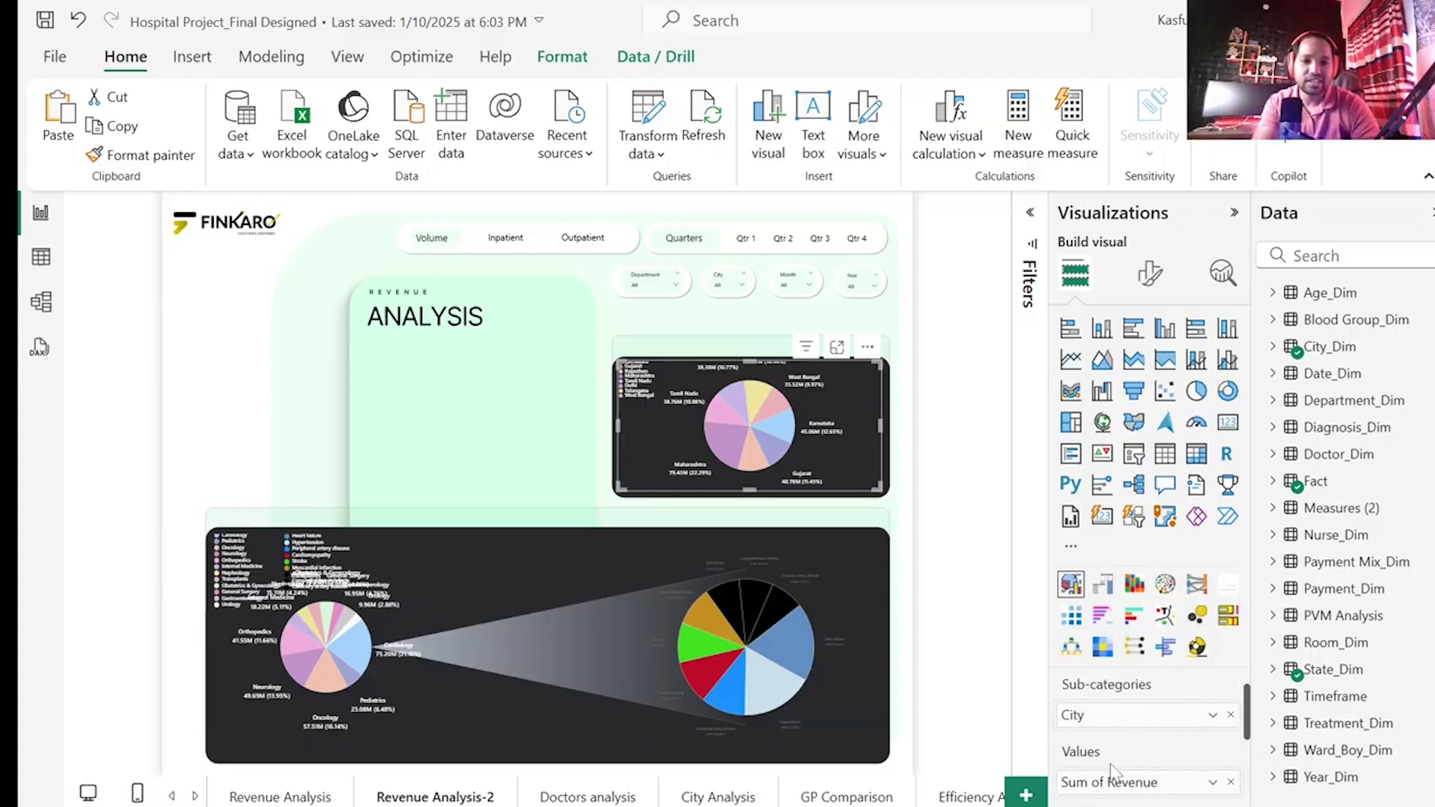
scroll(1114, 770, down, 1)
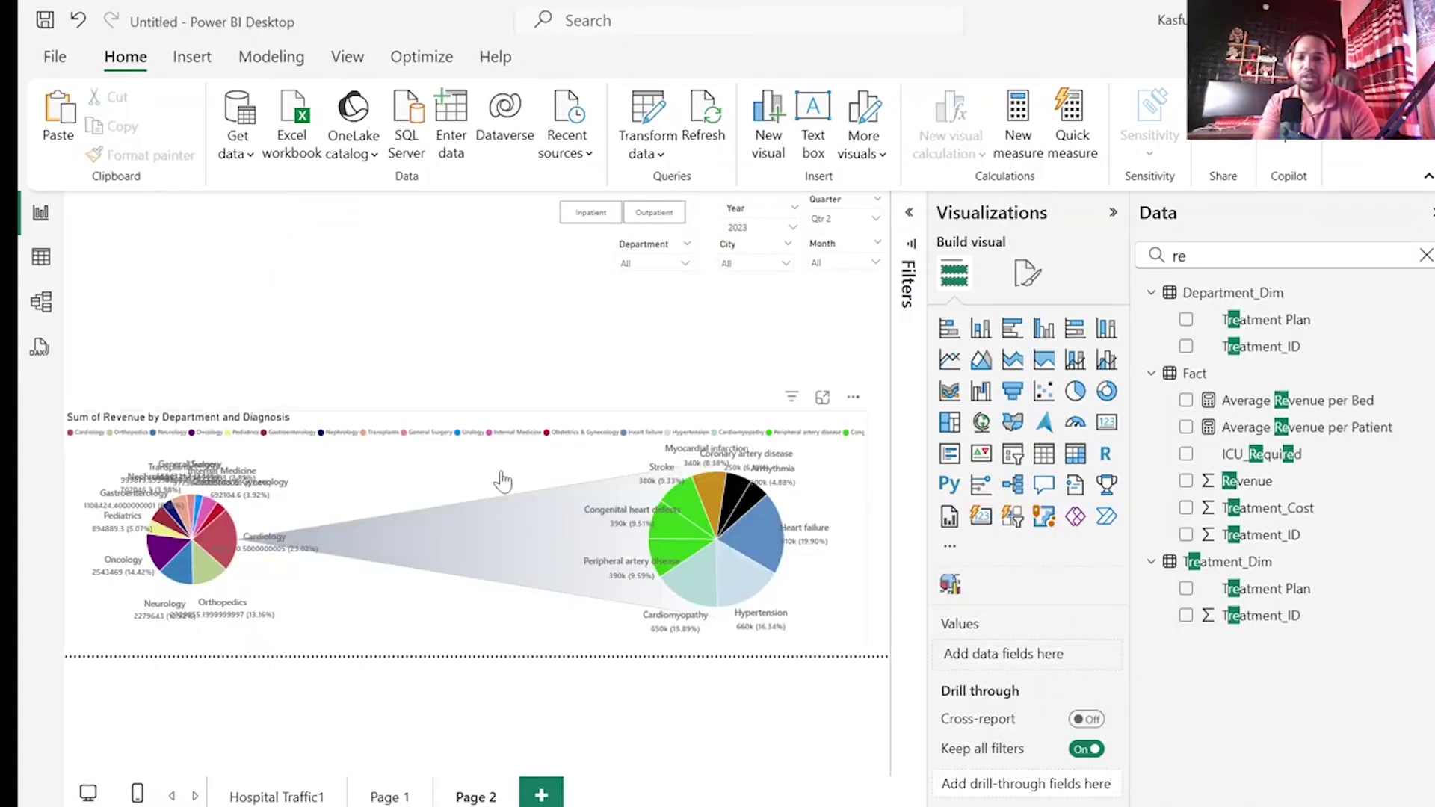
- In the Untitled report, add a second Pie of Pie visual to Page 2 above the department pie
click(471, 475)
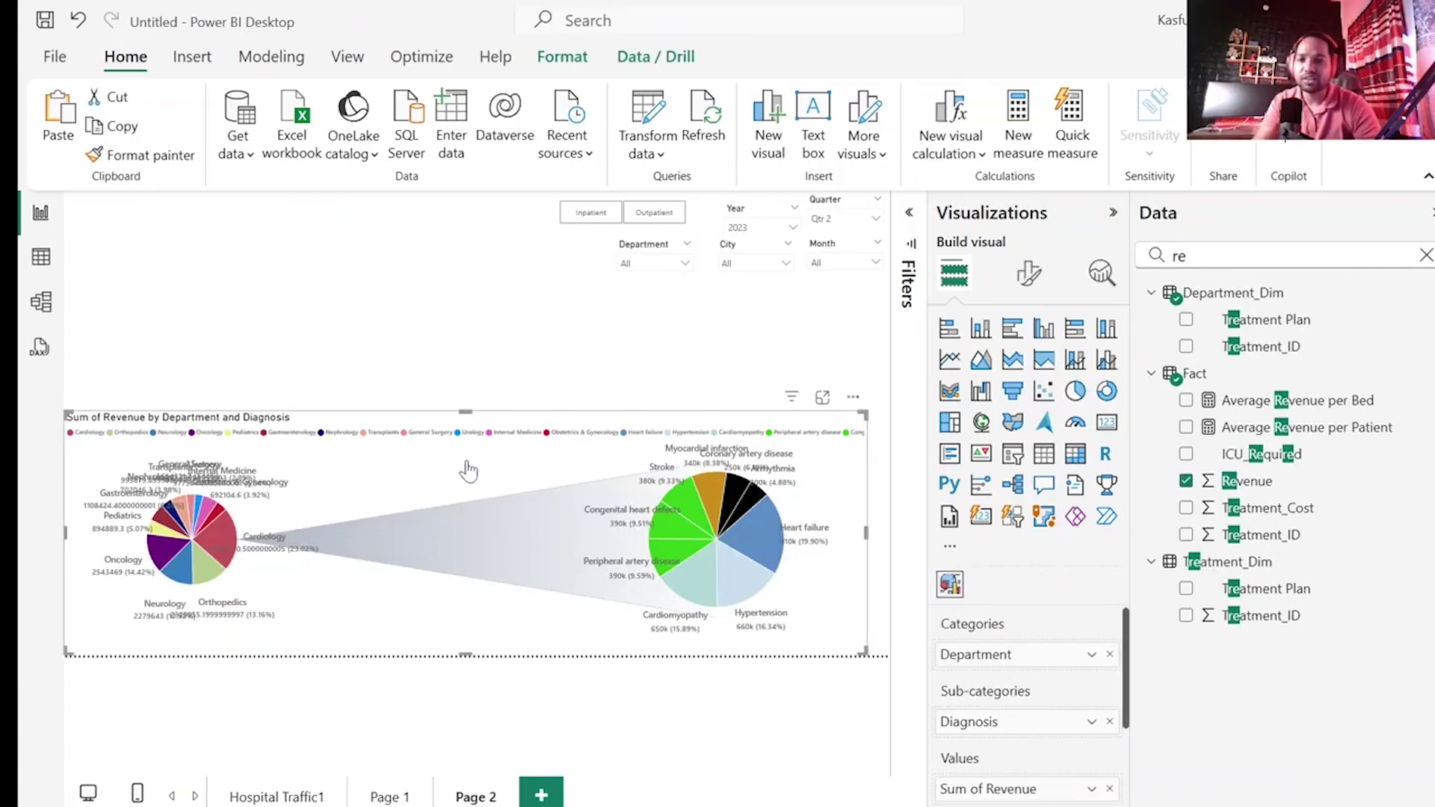
click(493, 323)
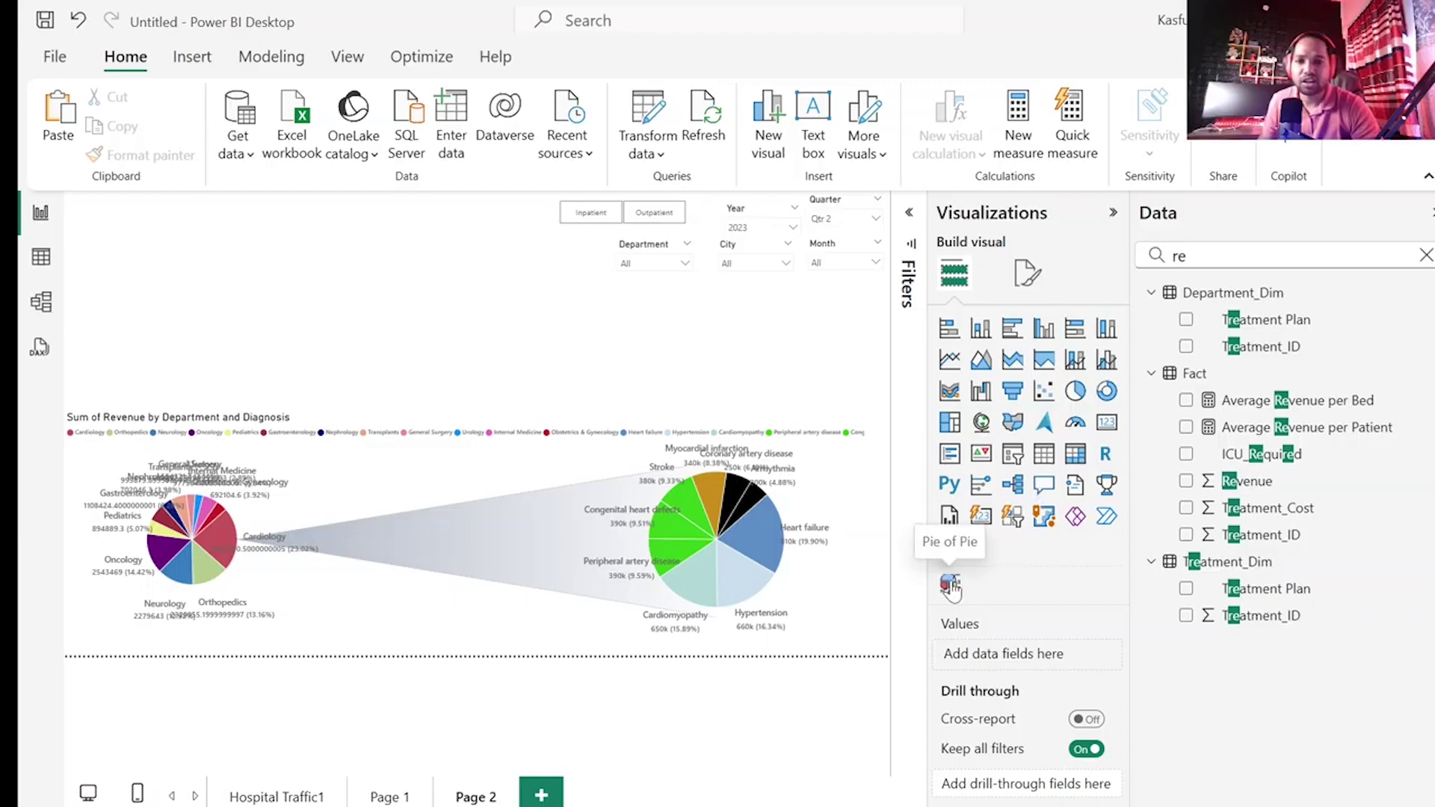
click(950, 586)
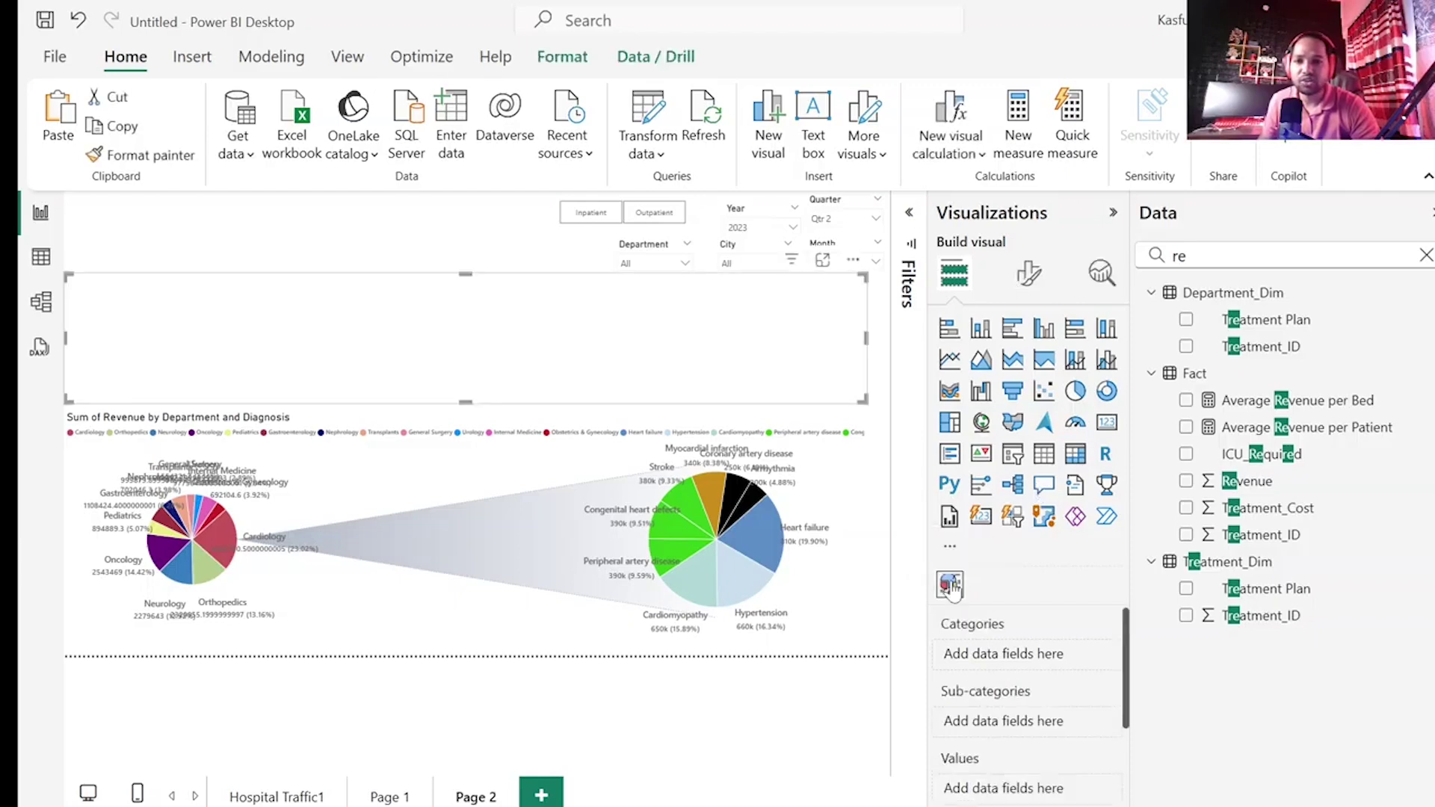
- Search the fields for "sta" and assign States from State_Dim as the new pie visual's category
click(1247, 256)
key(BackSpace)
key(BackSpace)
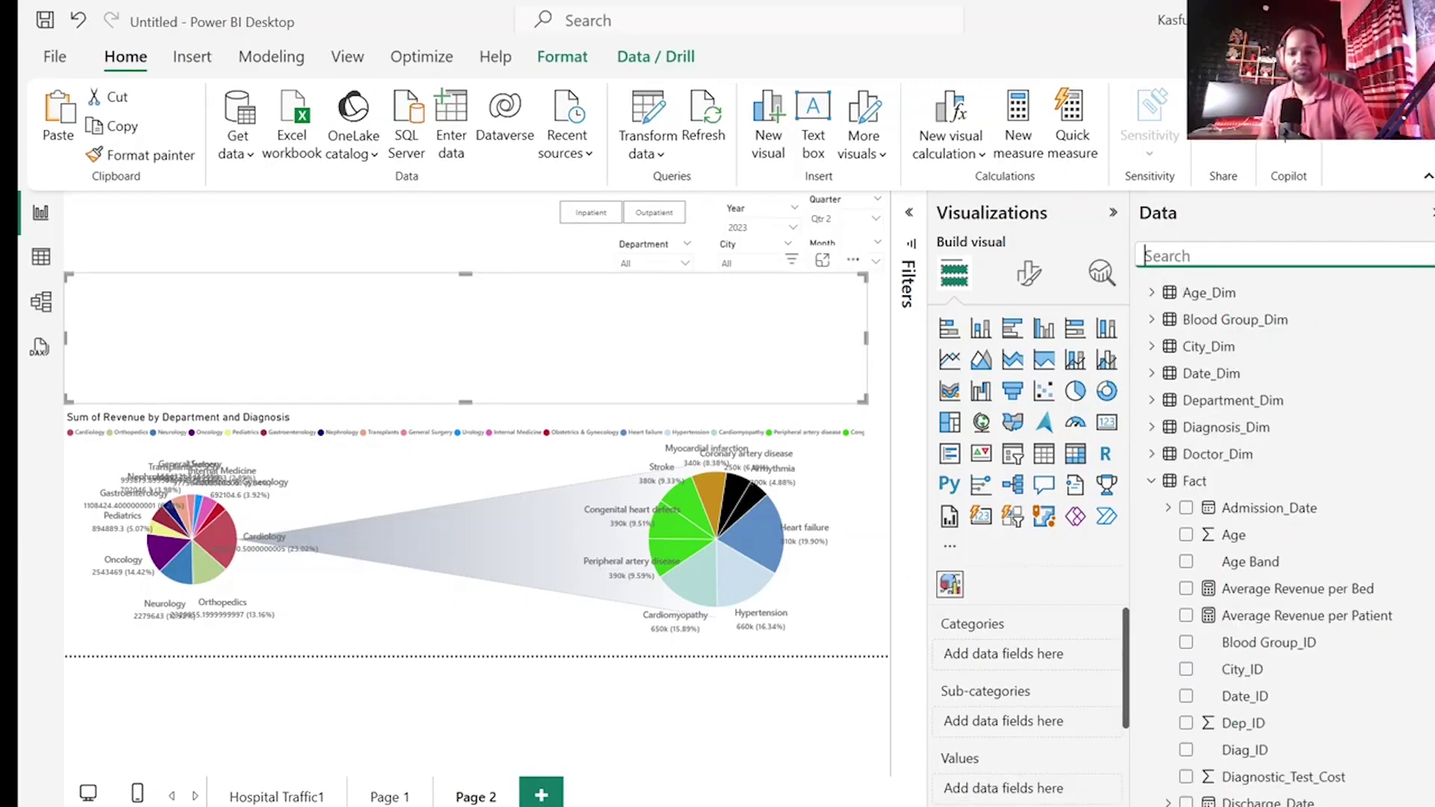
text(sta)
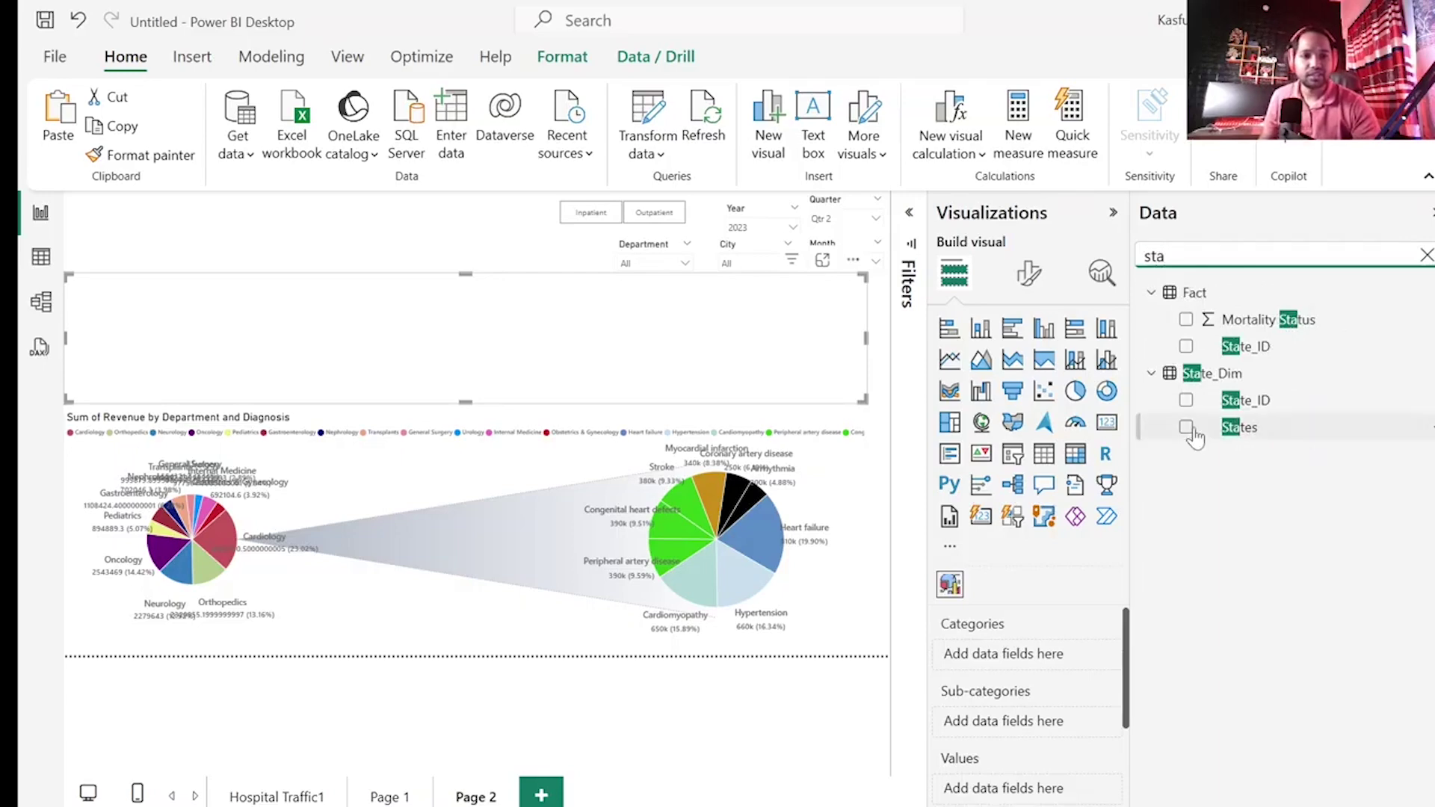
click(1188, 429)
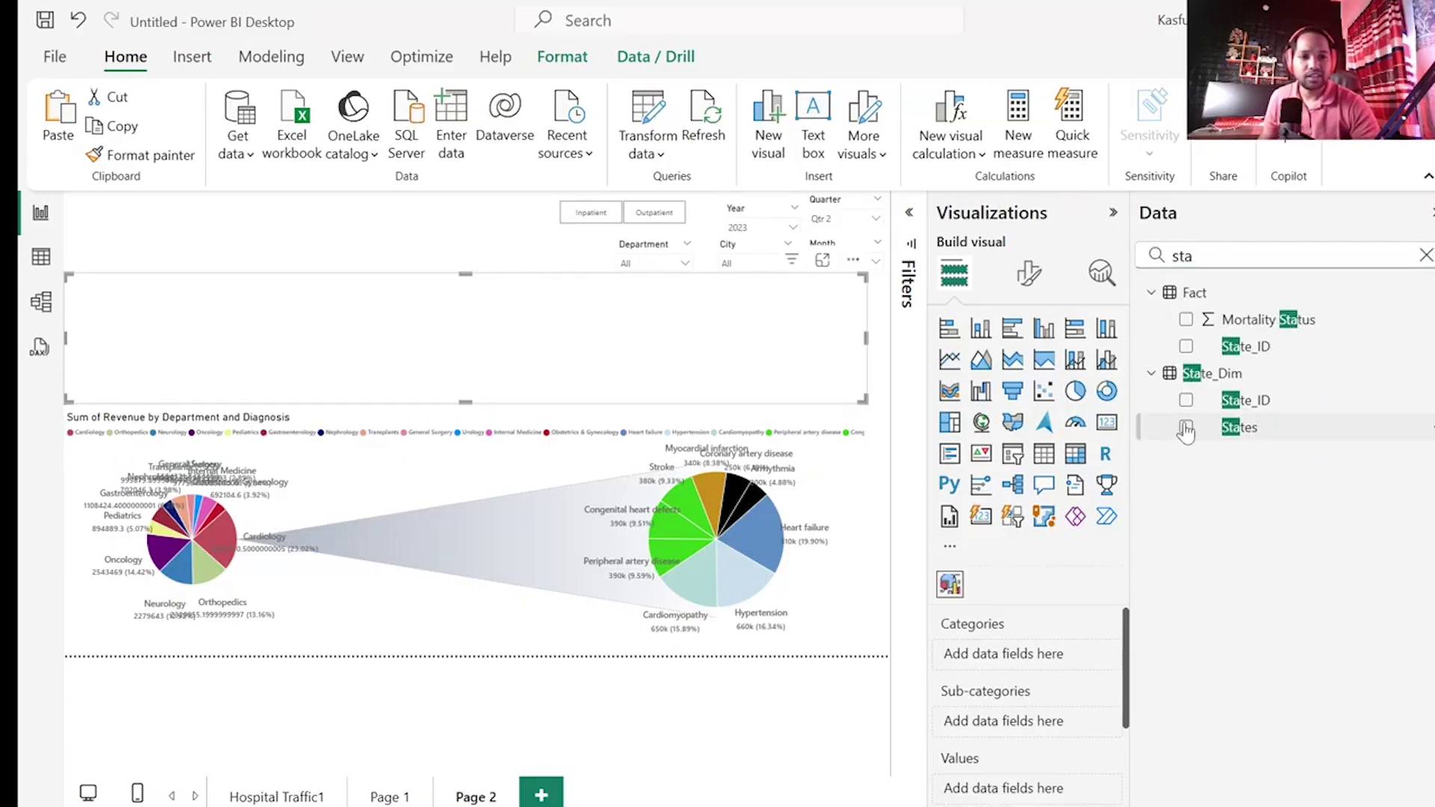
- Search the fields for "cit" and assign City from City_Dim as the new pie visual's sub-category
click(1203, 256)
key(BackSpace)
key(BackSpace)
key(BackSpace)
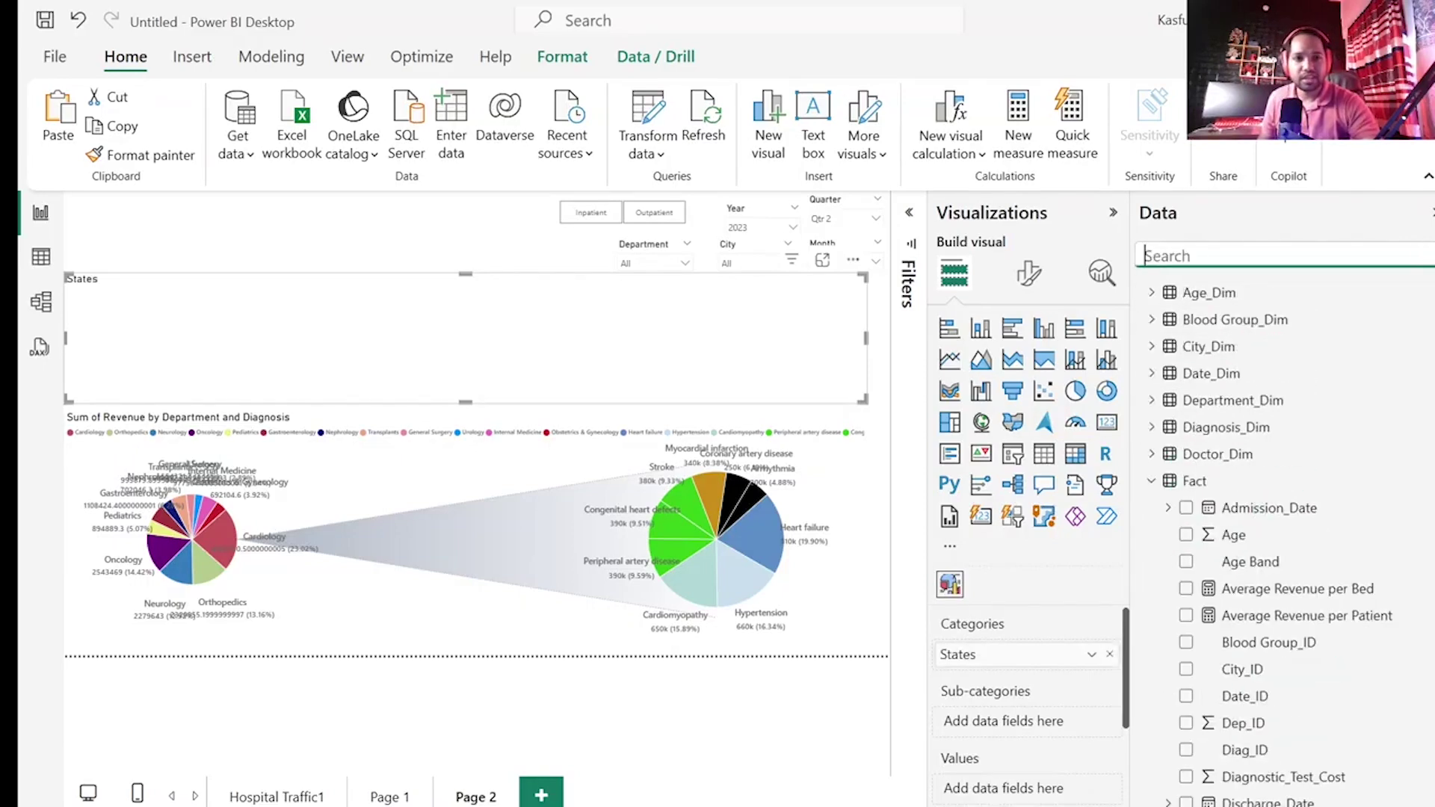
text(cit)
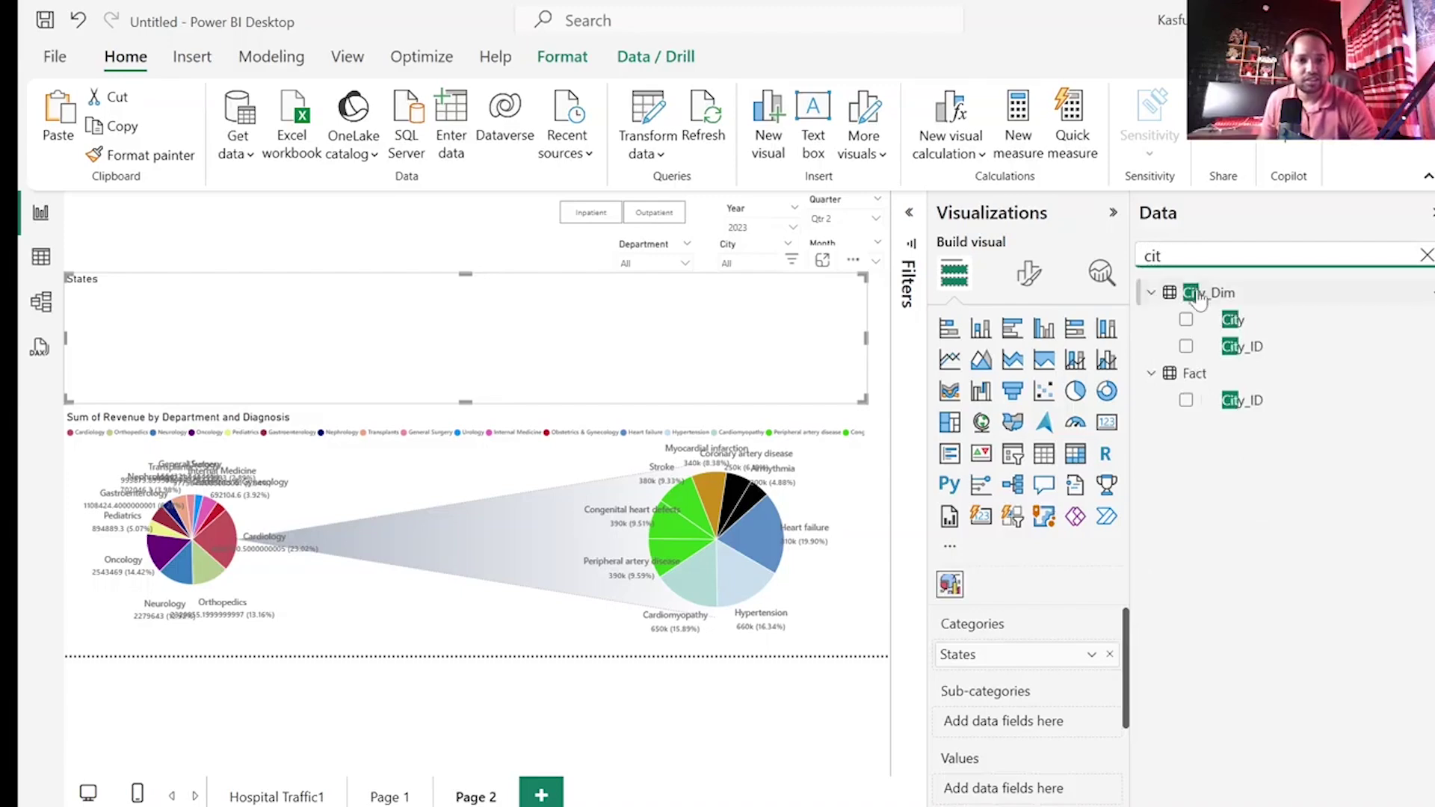
click(1186, 321)
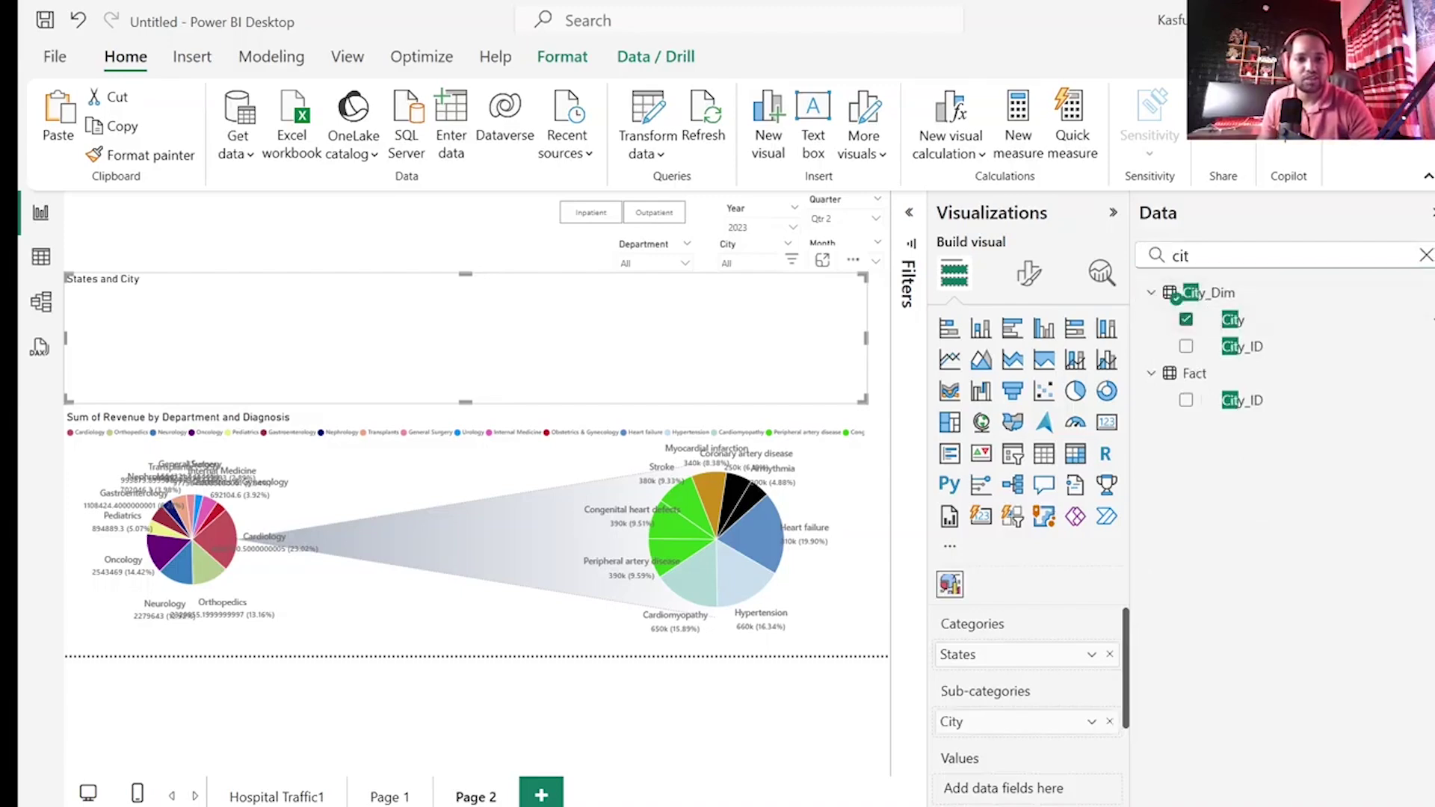
- Search the fields for "rev" and assign Revenue from the Fact table as the states pie visual's value
key(BackSpace)
key(BackSpace)
key(BackSpace)
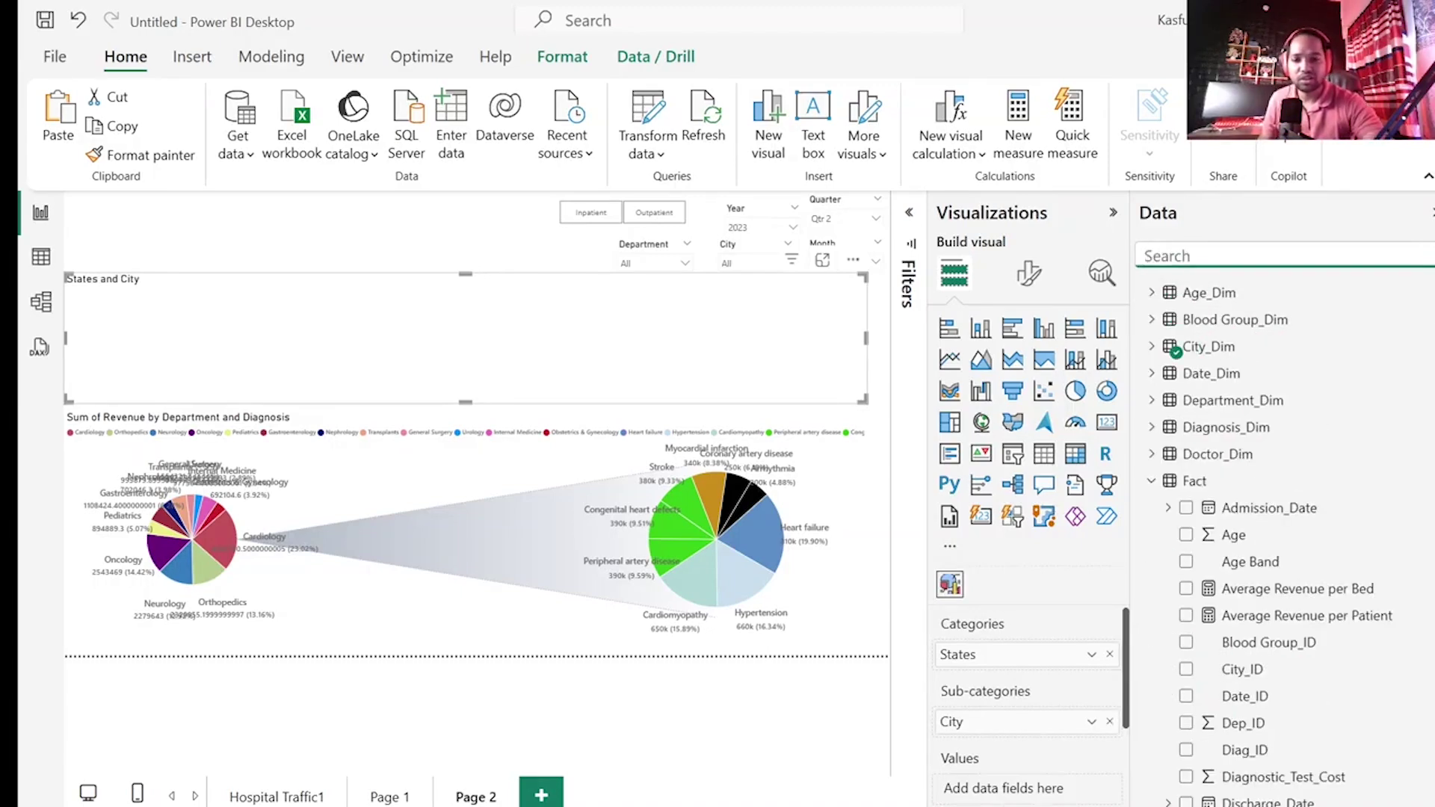
text(rev)
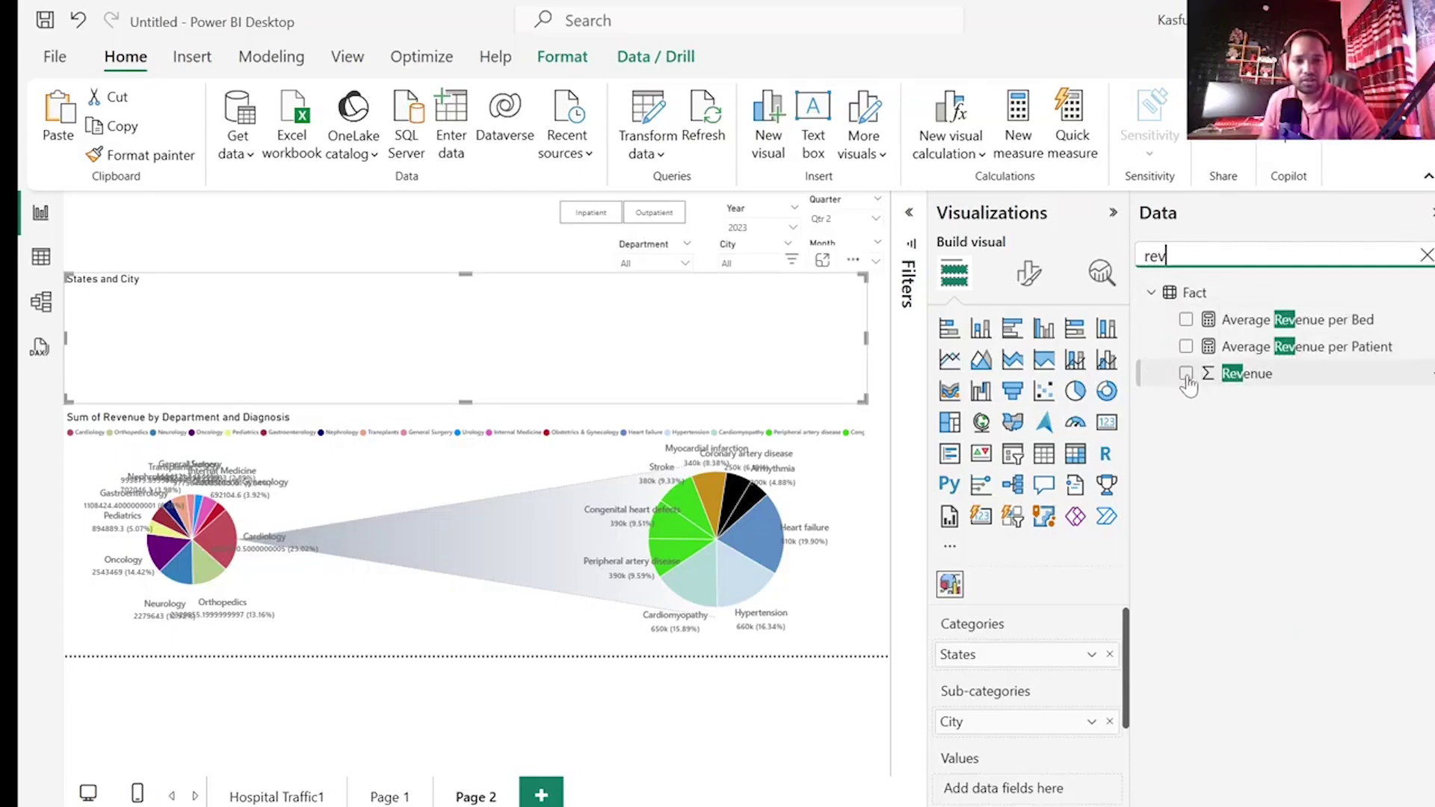
click(1186, 374)
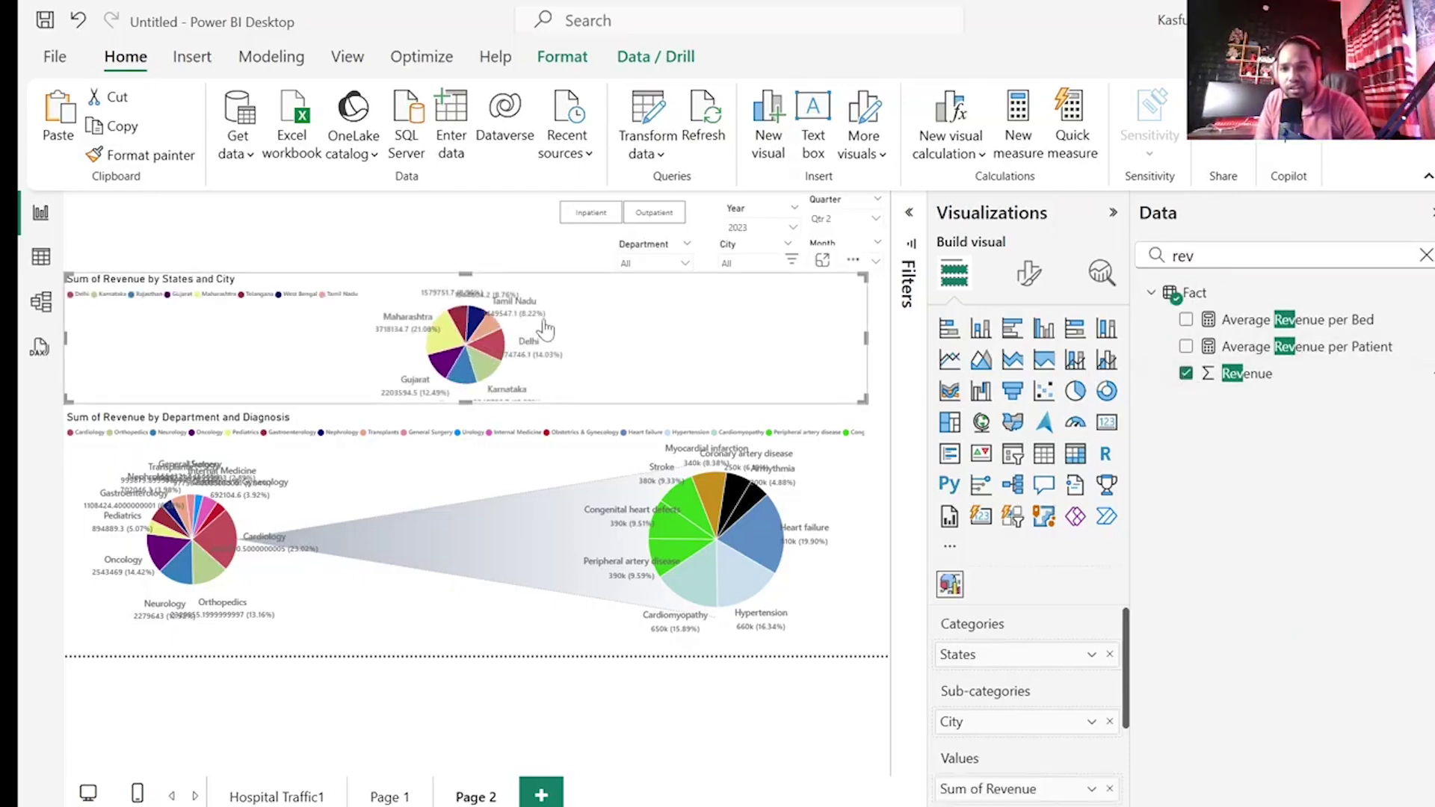
- Drill the states pie visual into Maharashtra to view its revenue split by city
mouse_move(457, 344)
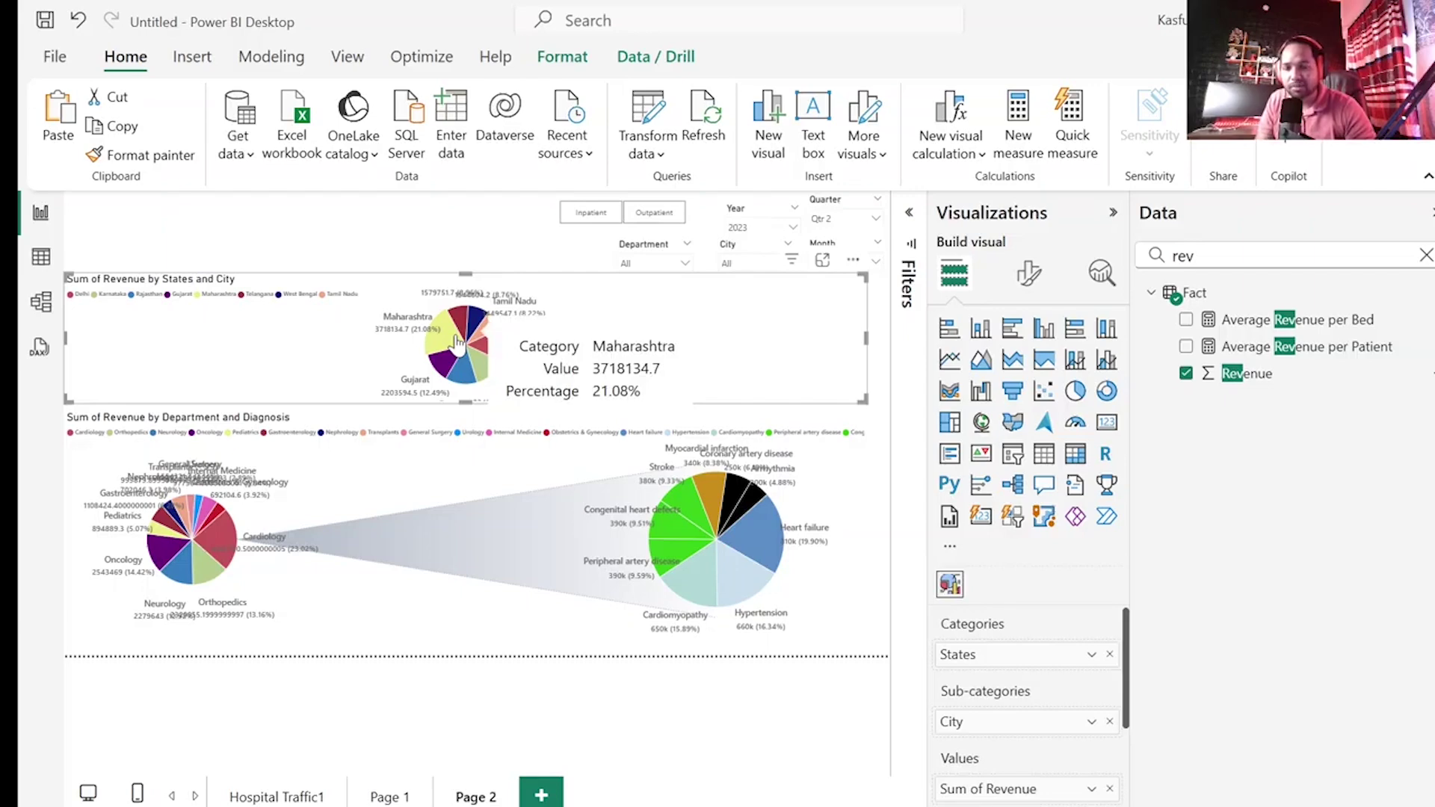
click(458, 343)
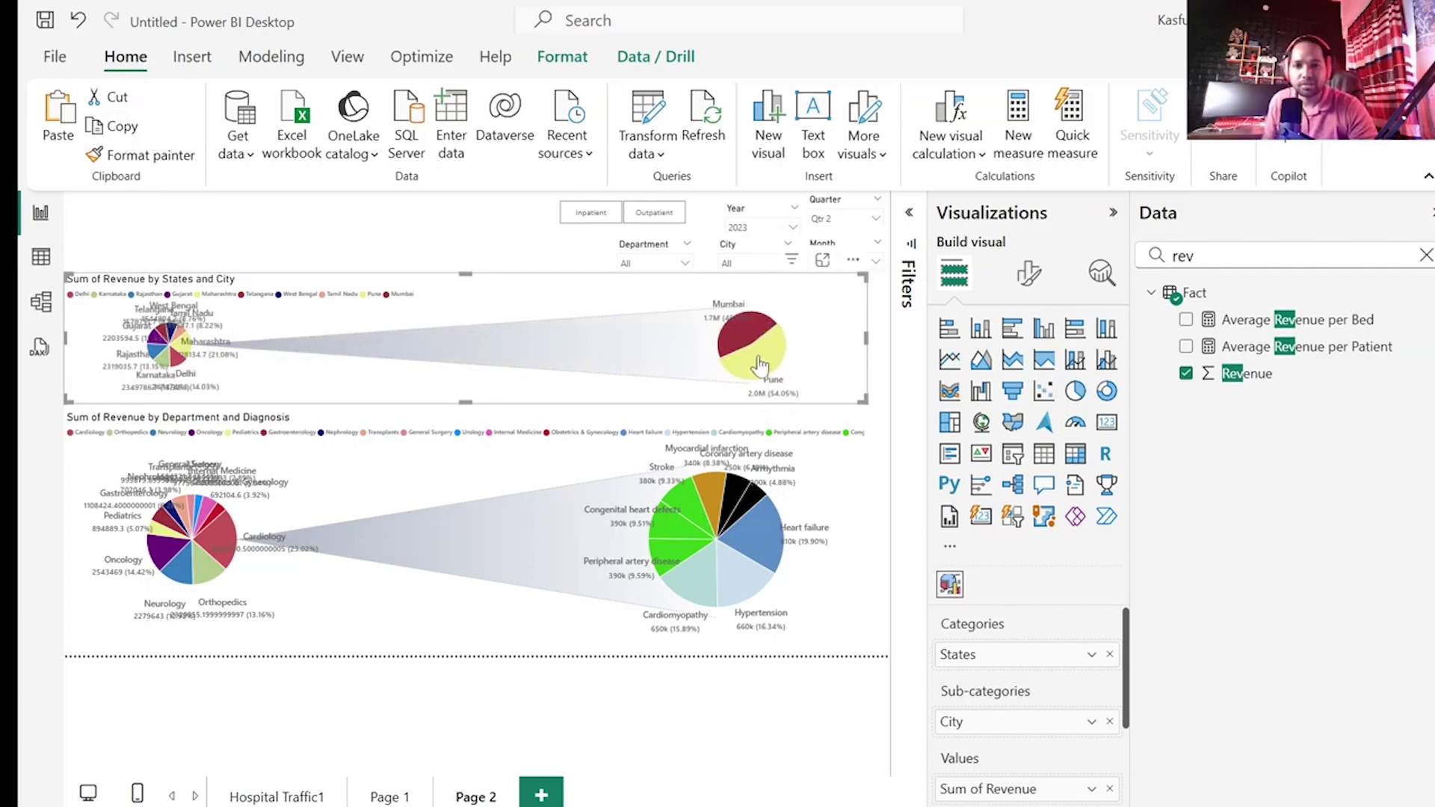
mouse_move(762, 366)
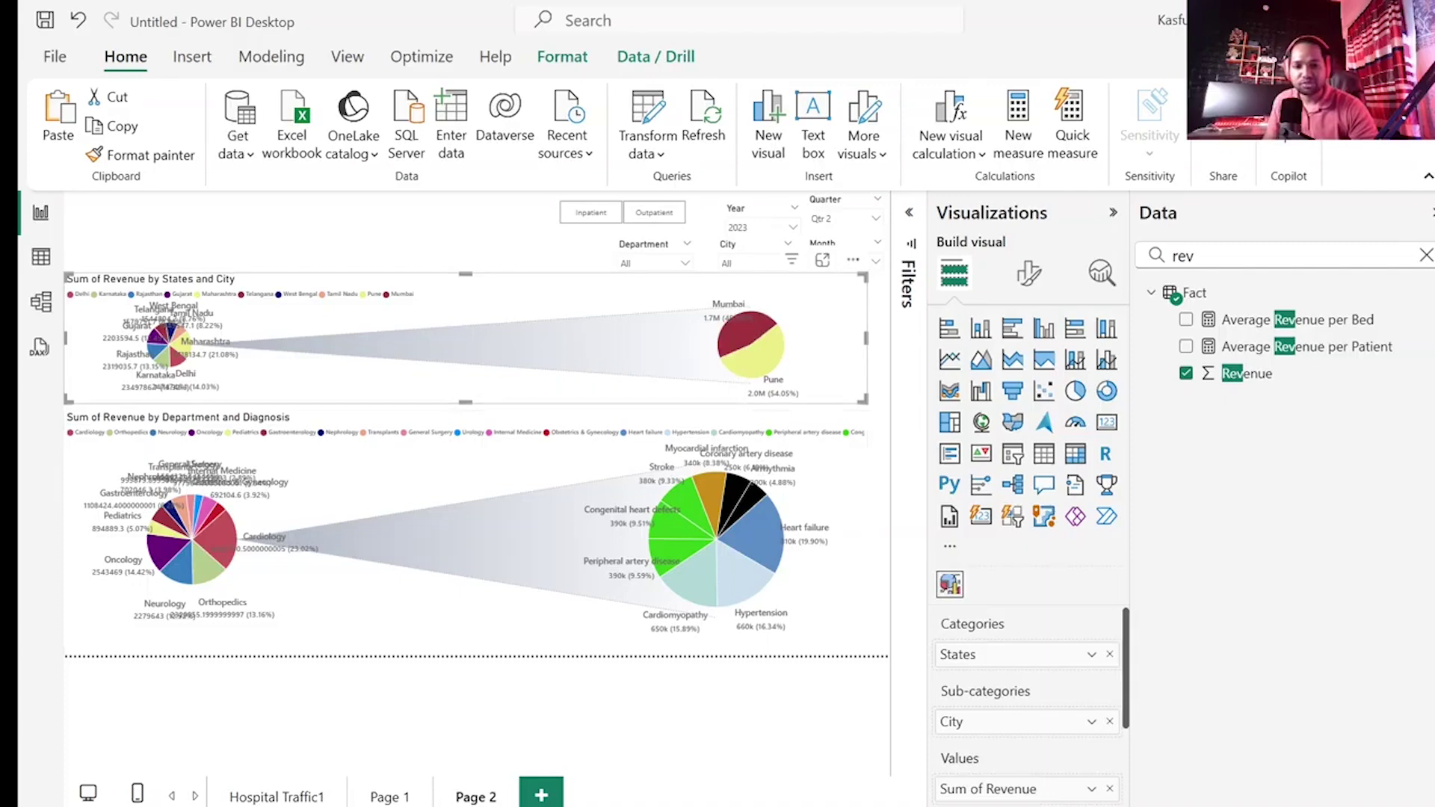
- In the Hospital Project_Final Designed report, open the Doctors analysis page and examine the revenue-by-doctor column chart's axis fields
click(718, 736)
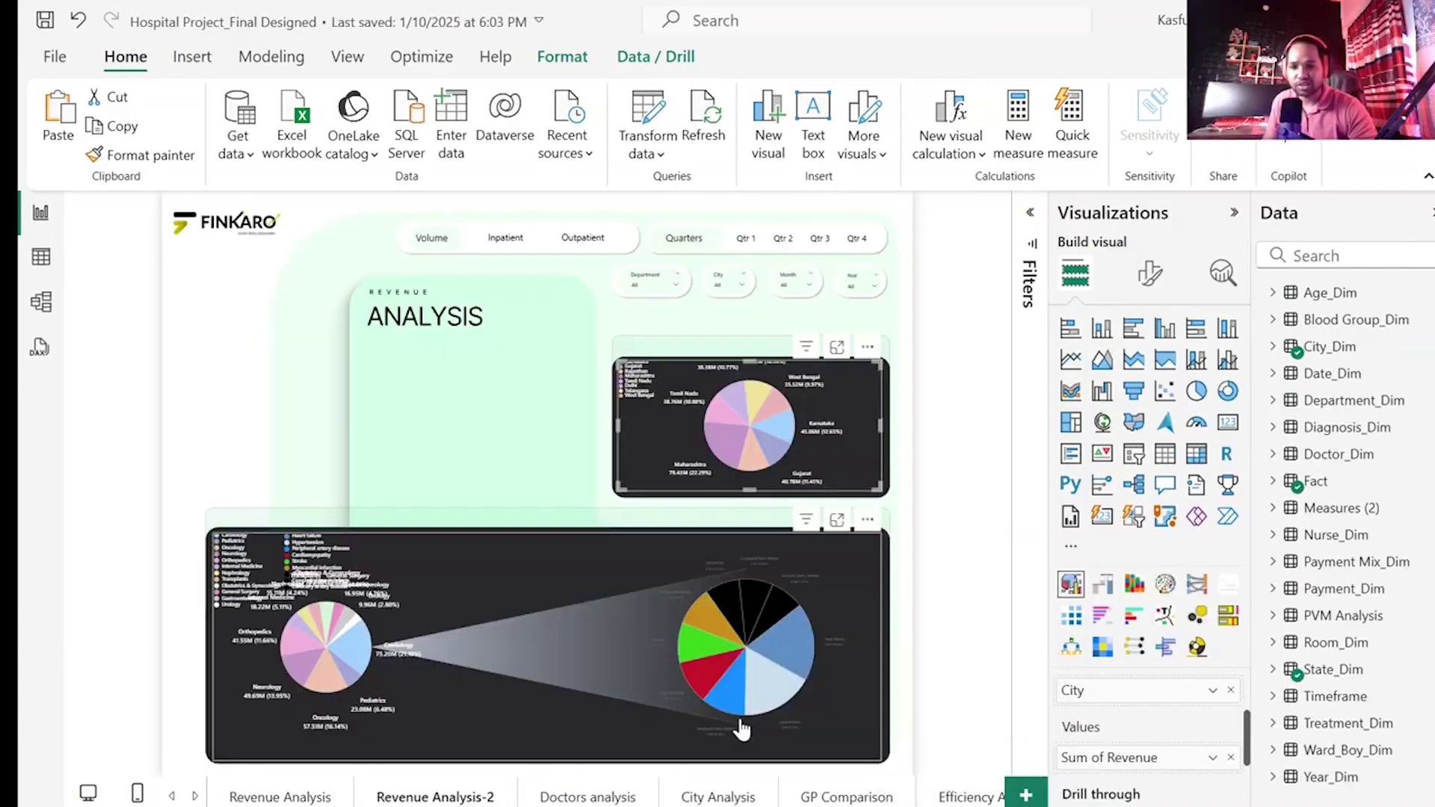
click(590, 796)
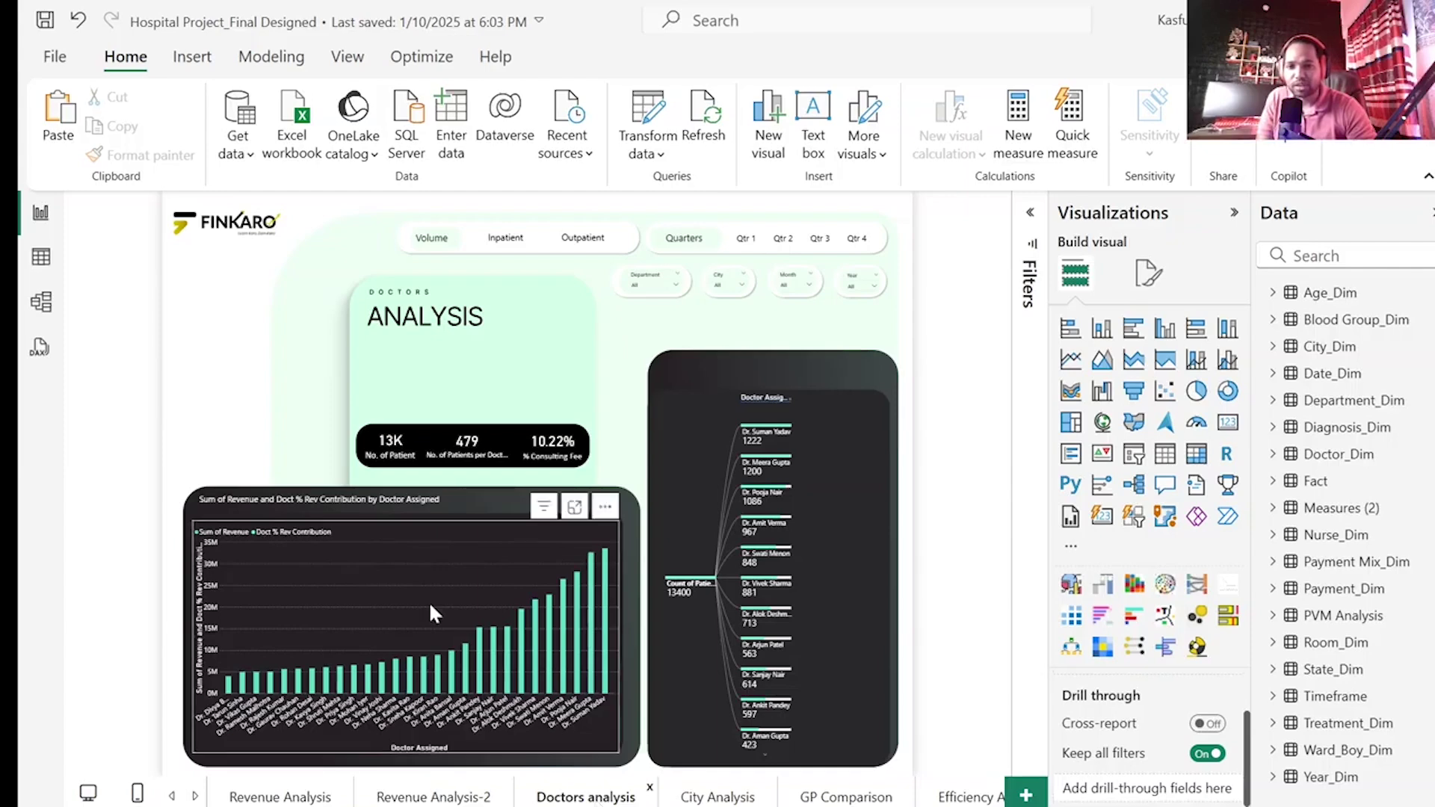
click(427, 553)
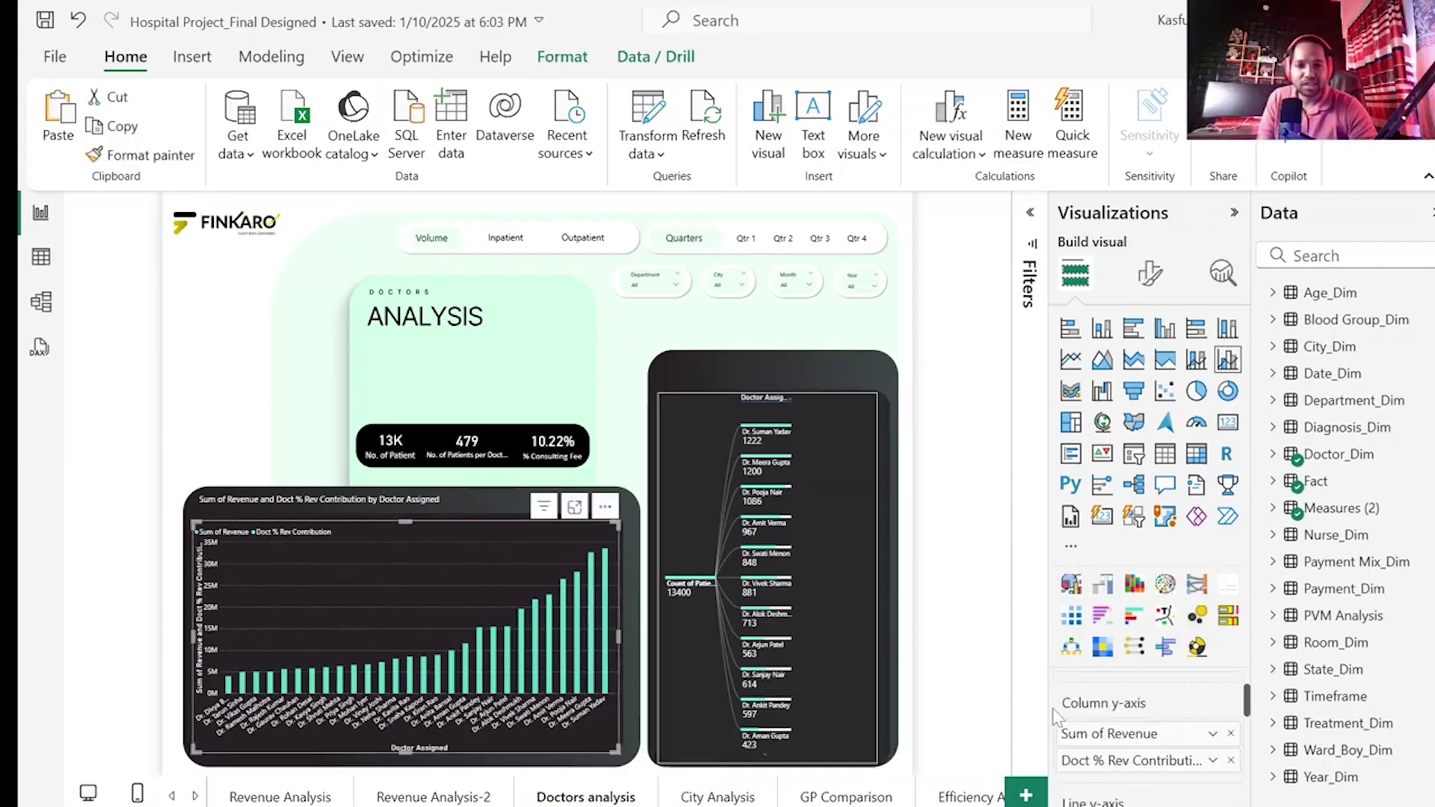
scroll(1158, 699, up, 1)
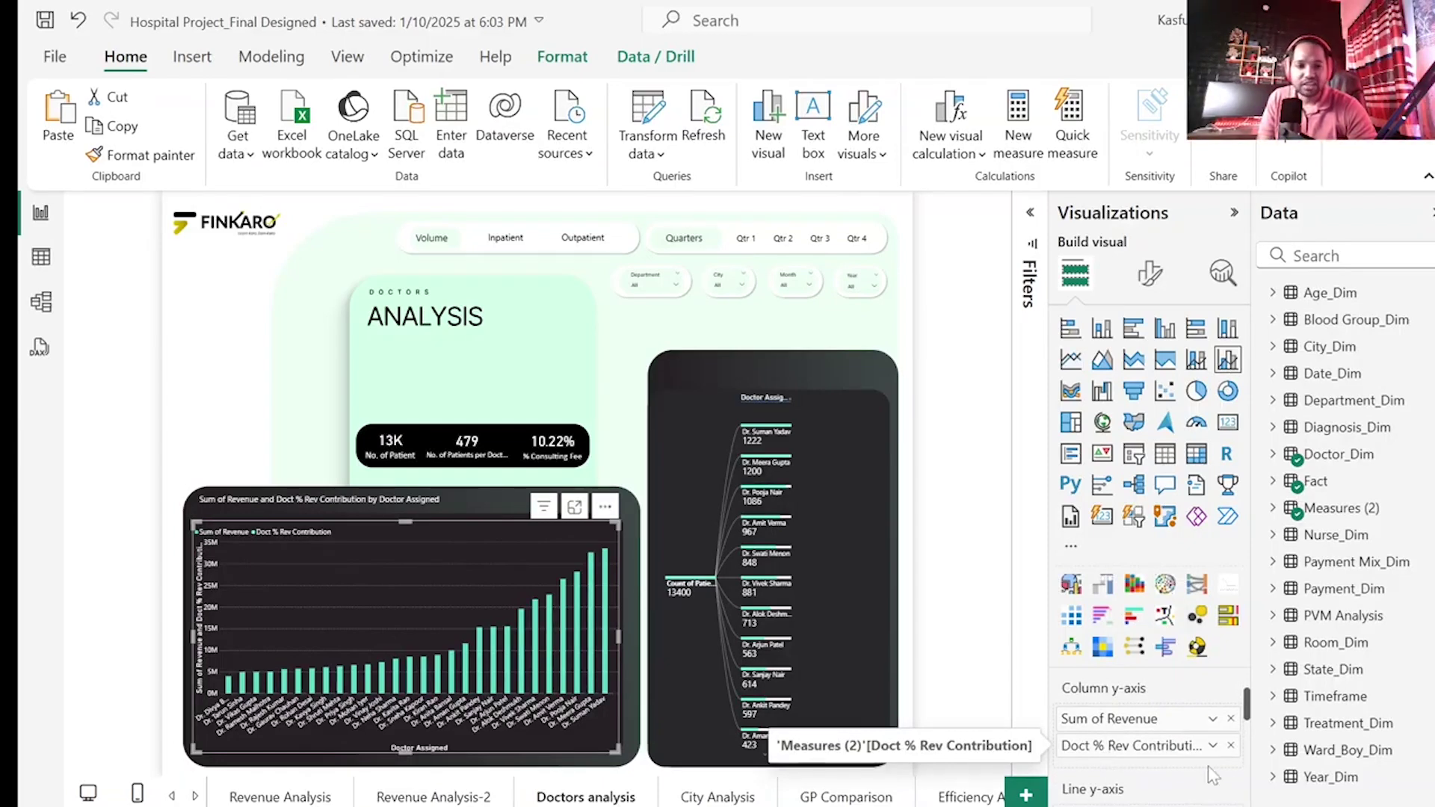
scroll(1166, 784, down, 3)
scroll(1177, 792, up, 3)
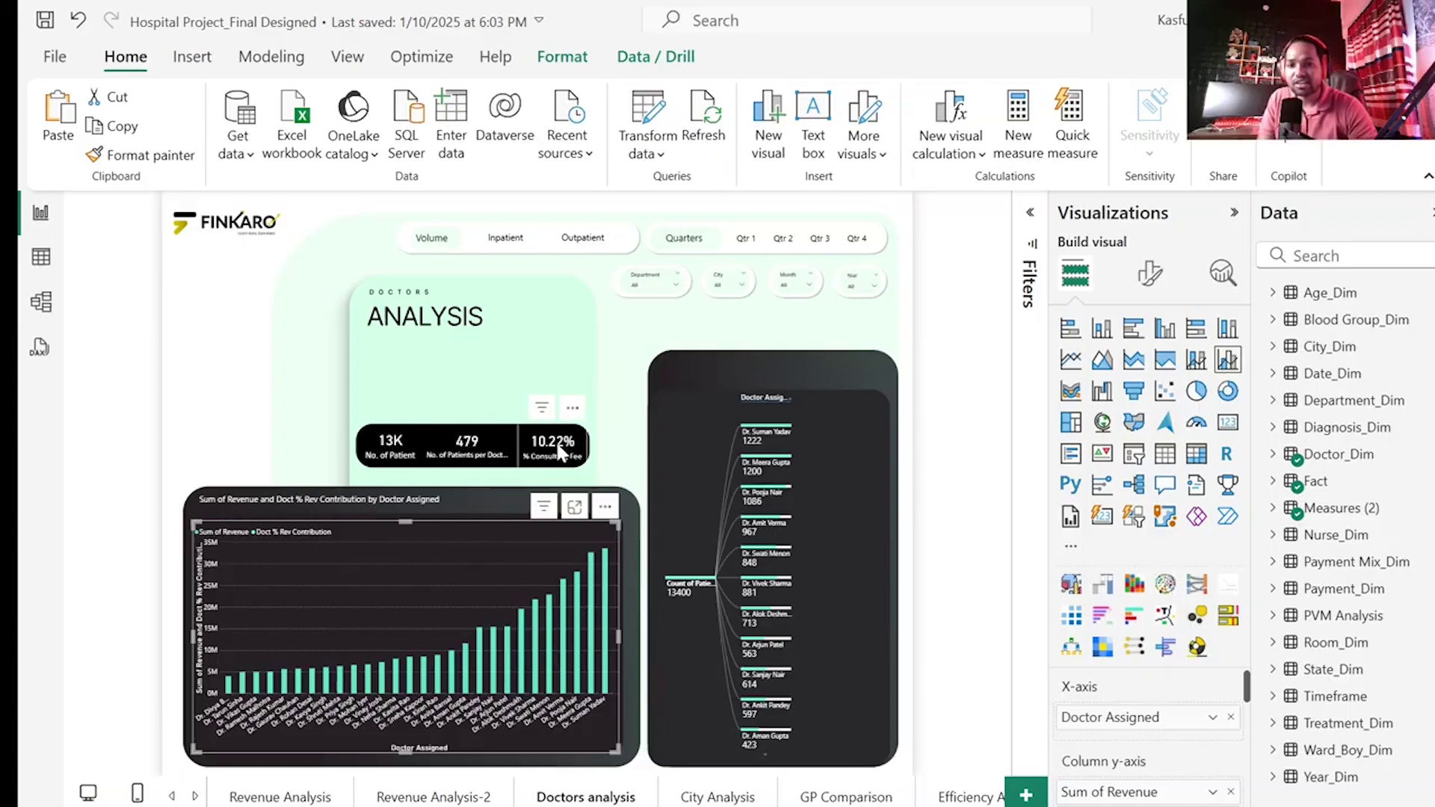
- Inspect the % Consulting Fee card's field, then the doctor decomposition tree's cross-highlighting, tooltips and Analyze and Explain by fields
click(559, 453)
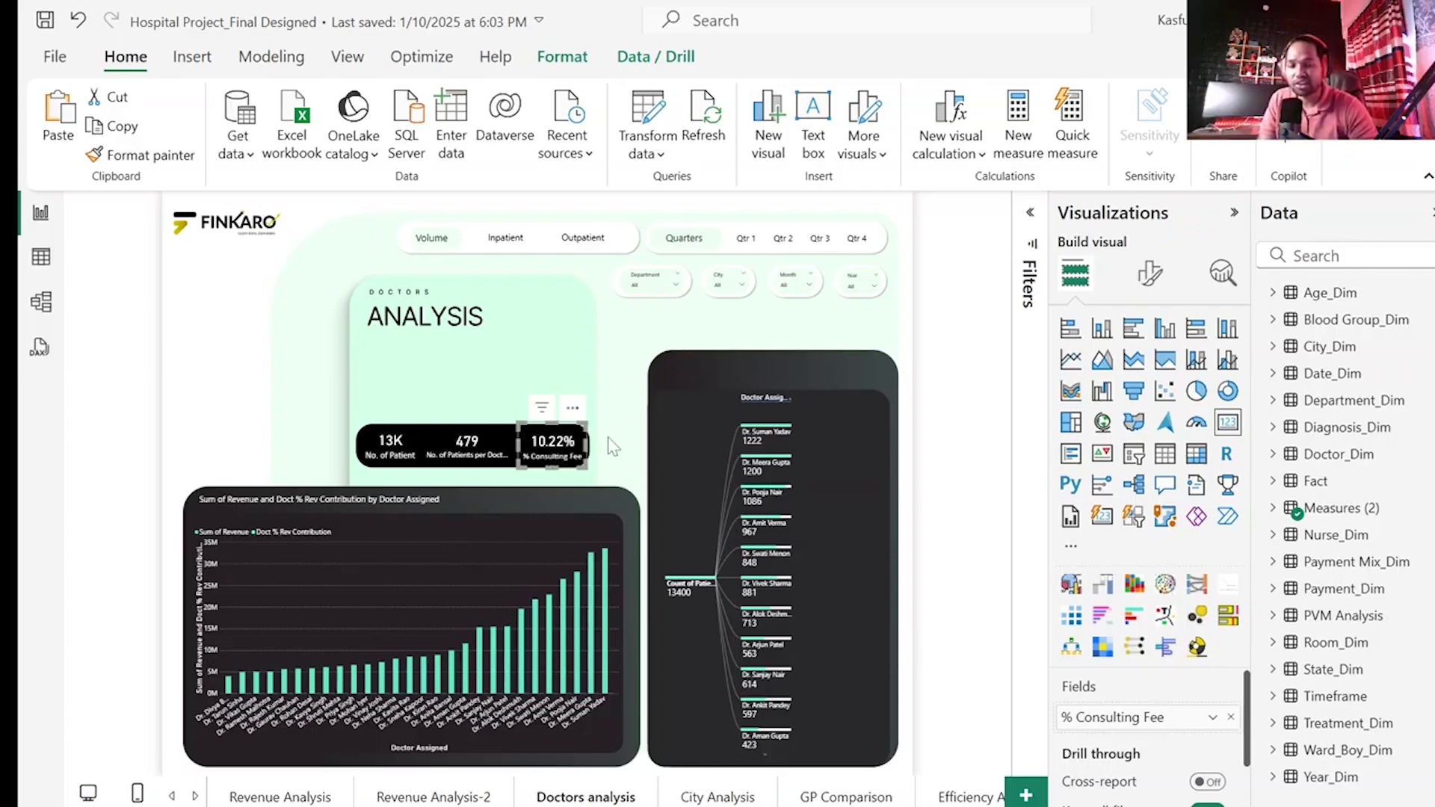
mouse_move(774, 430)
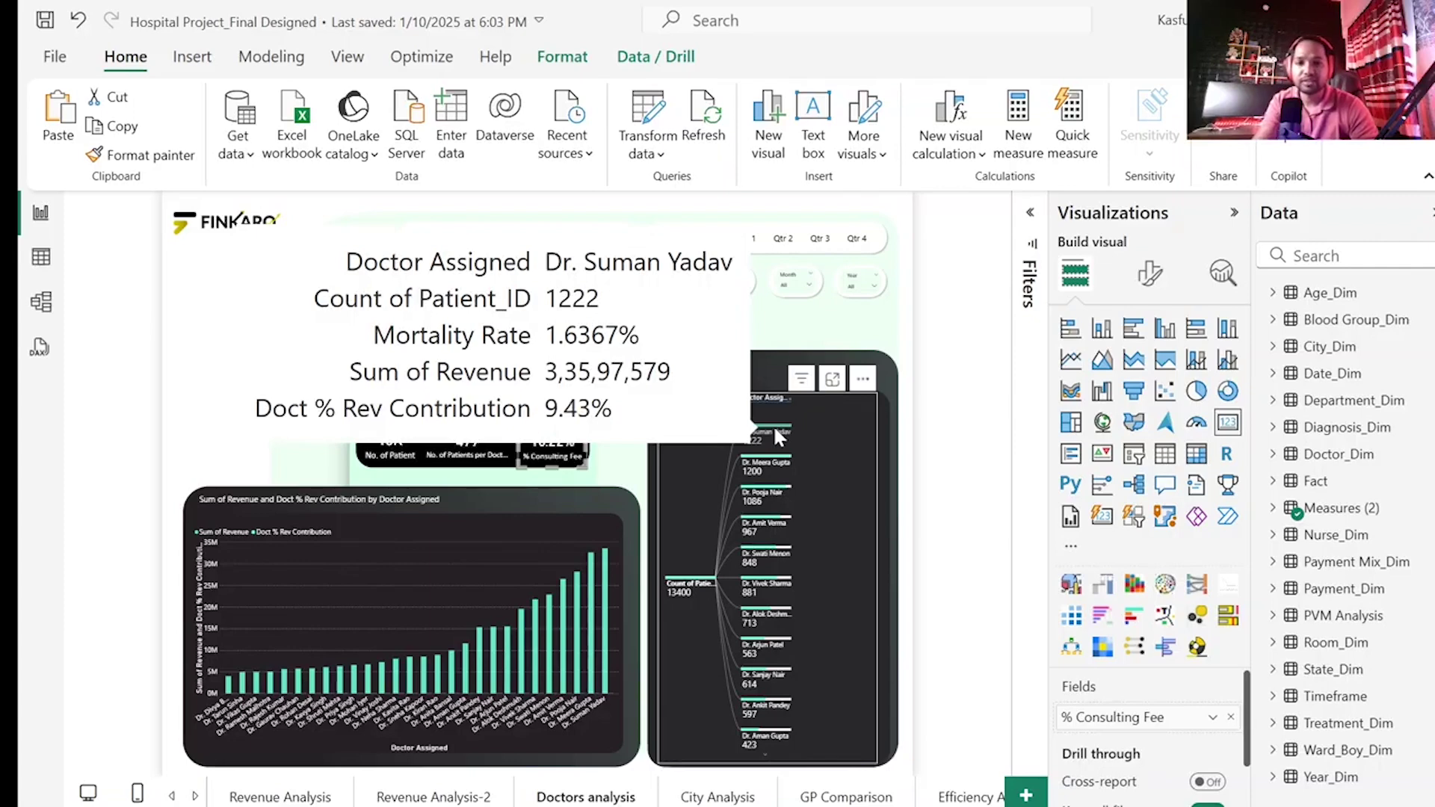
click(773, 424)
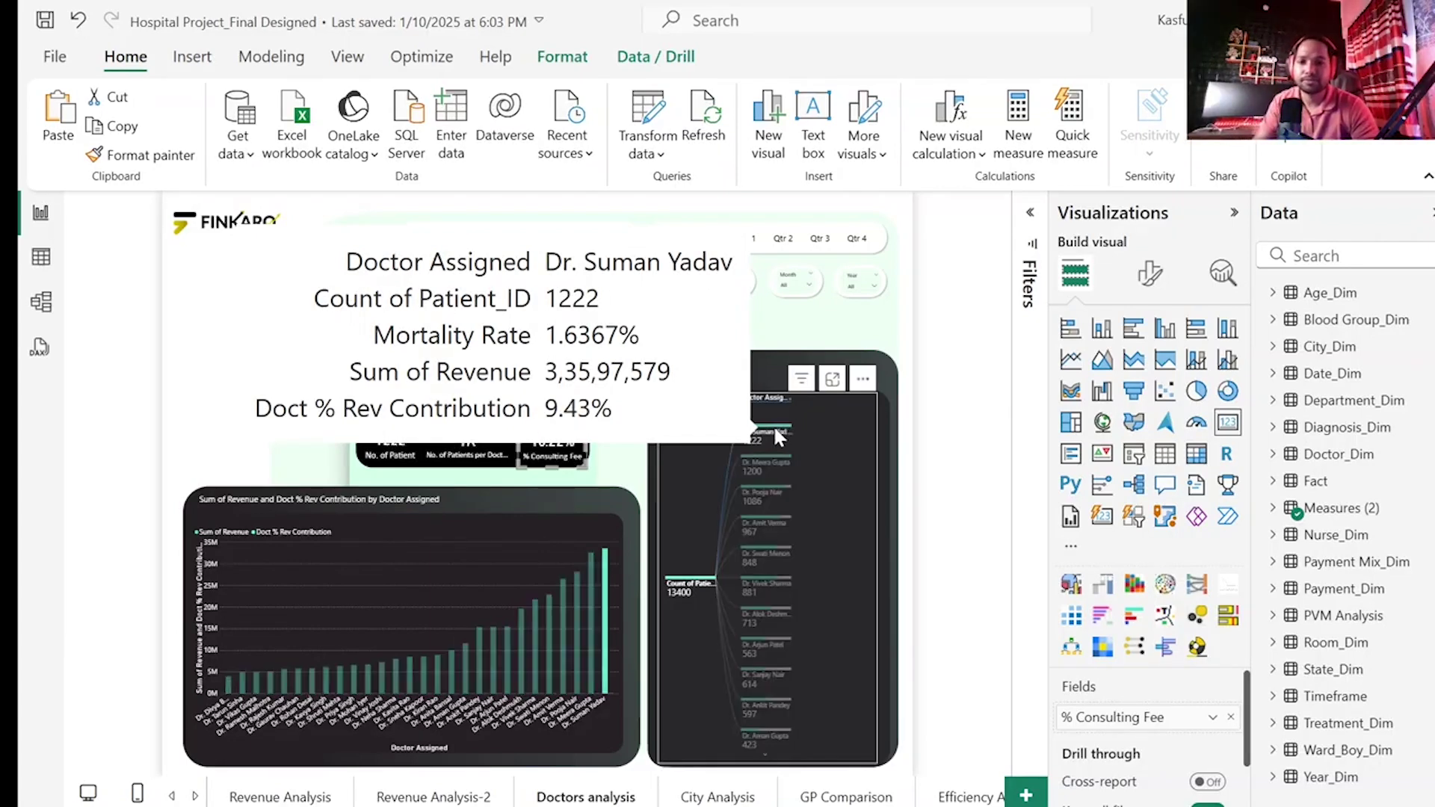
click(773, 424)
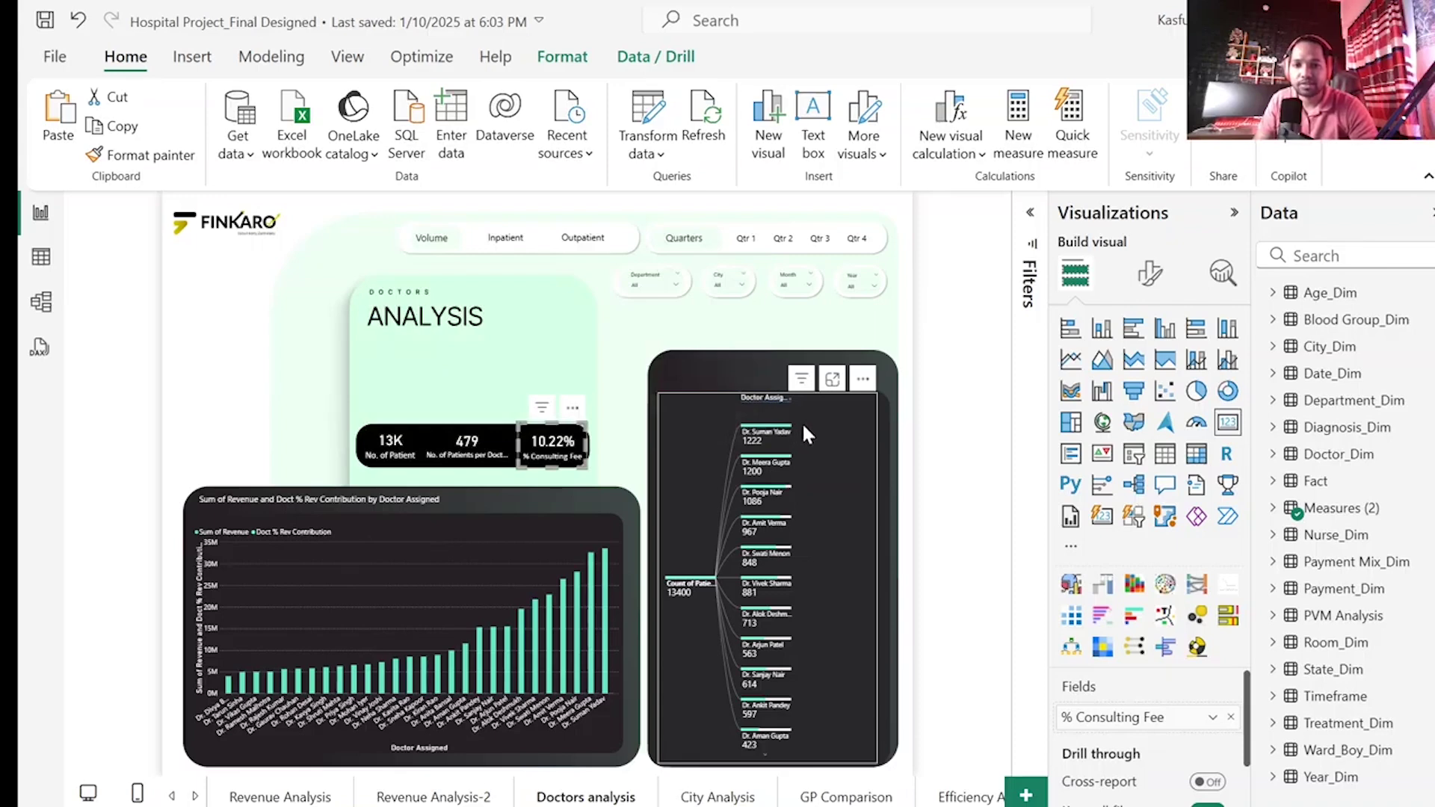
click(798, 423)
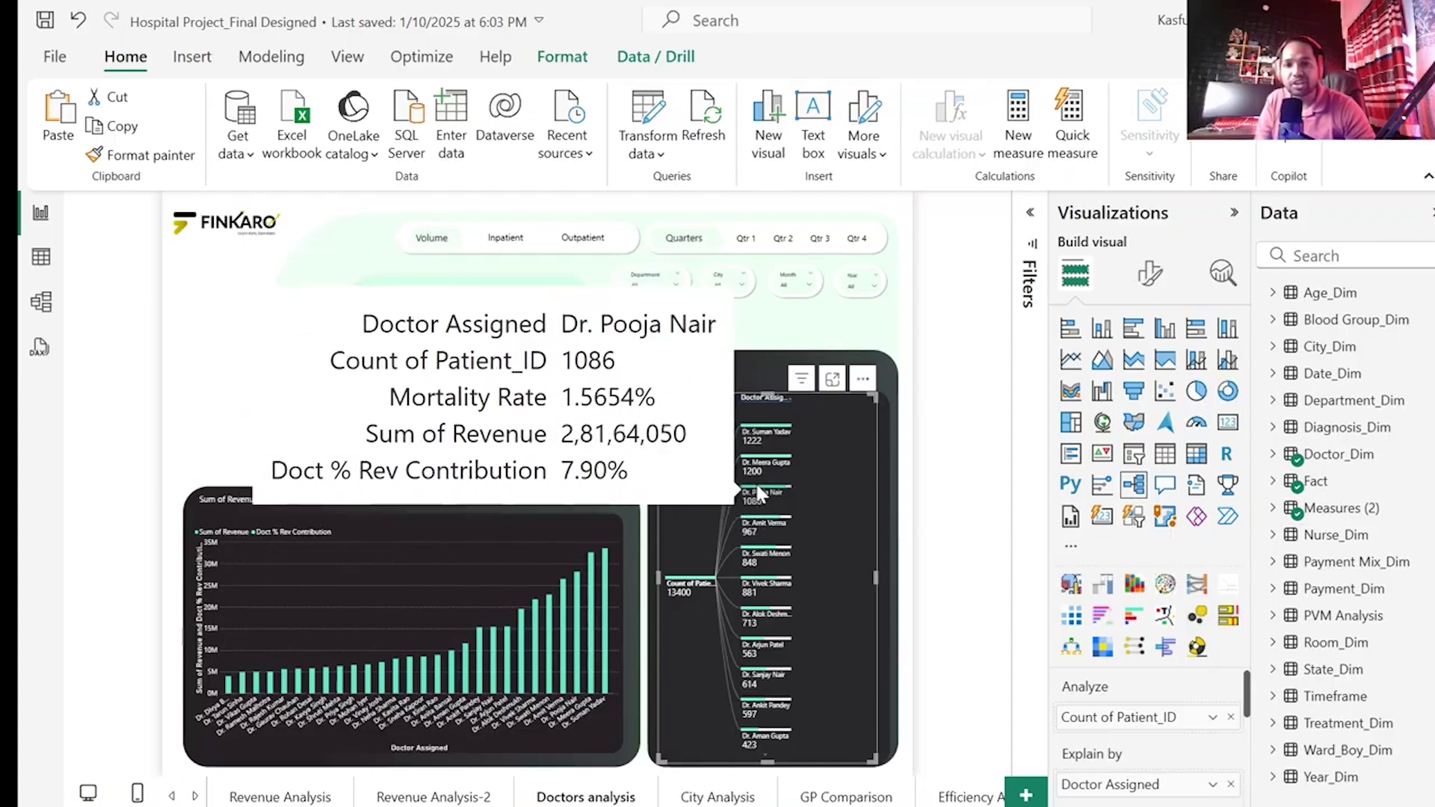
- Cross-highlight the Doctors analysis page by the first two doctors in the decomposition tree and examine the cards and revenue column chart
mouse_move(756, 437)
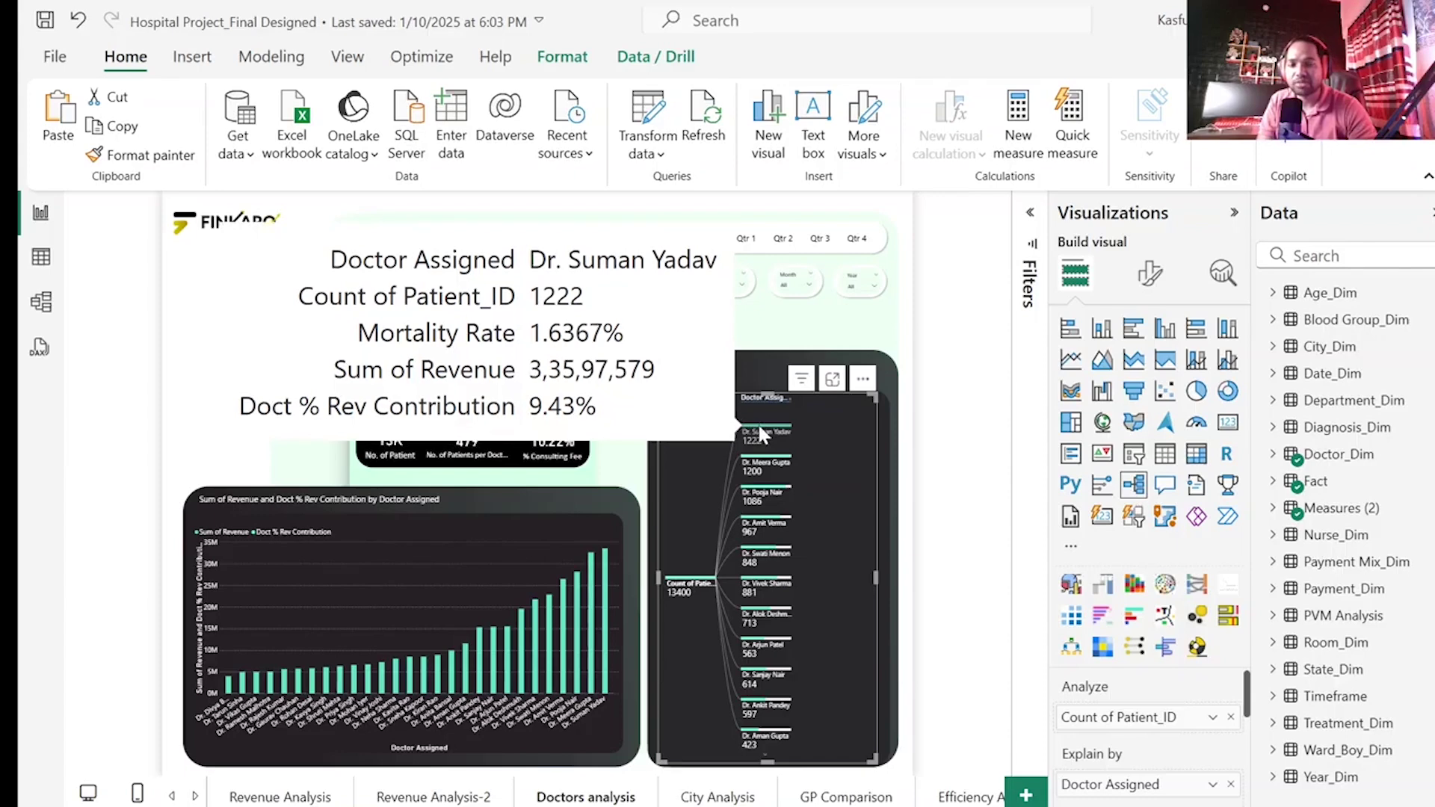
click(763, 435)
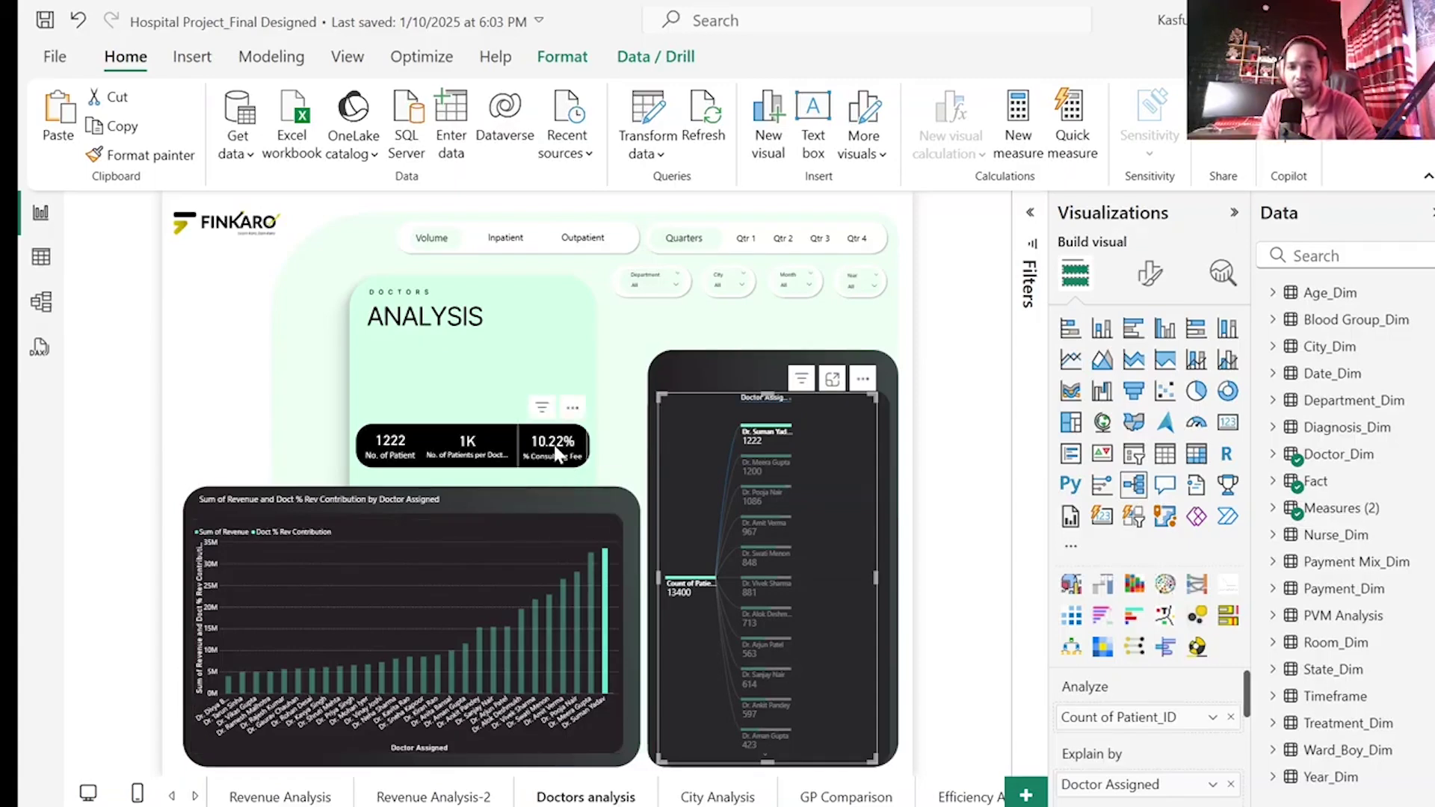
click(781, 461)
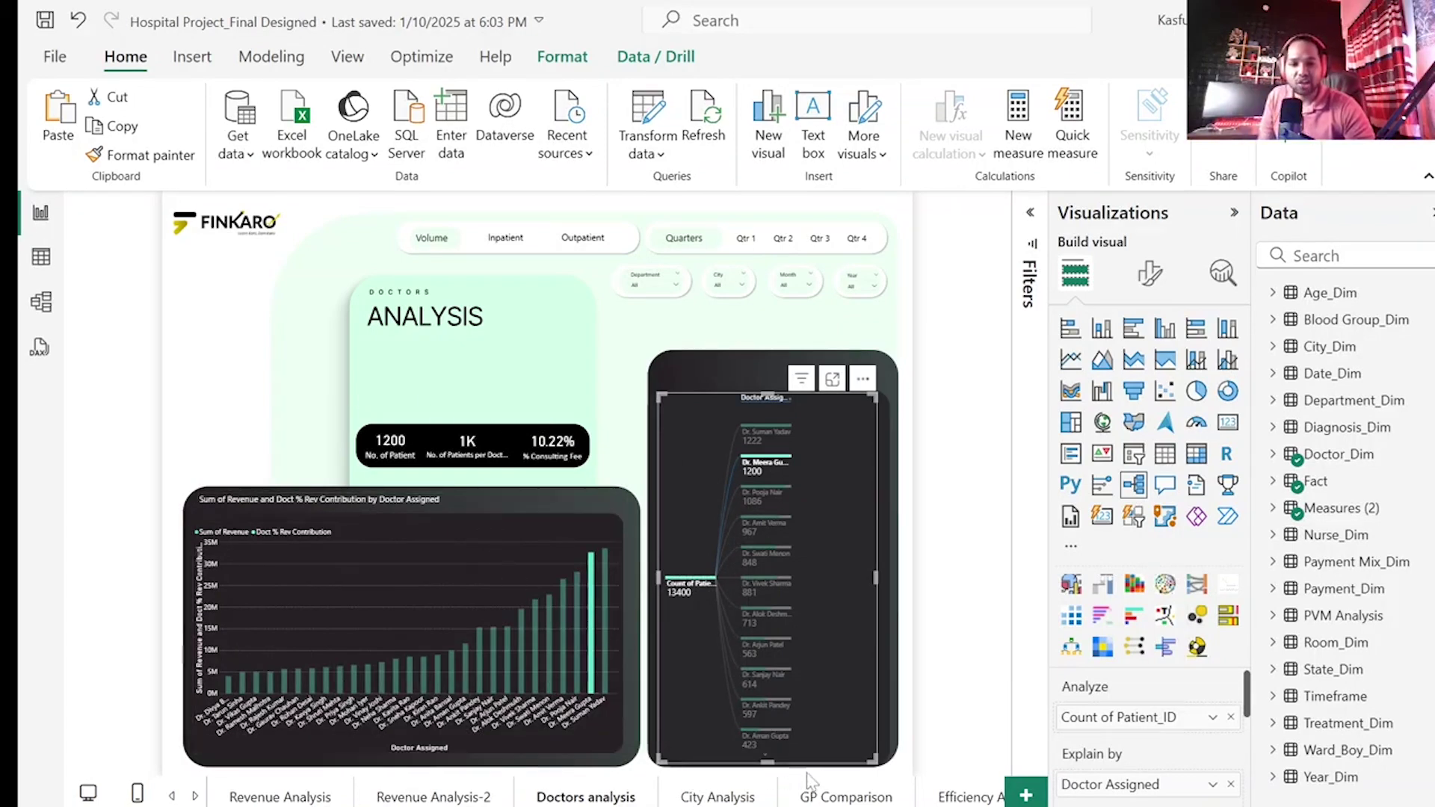
click(594, 582)
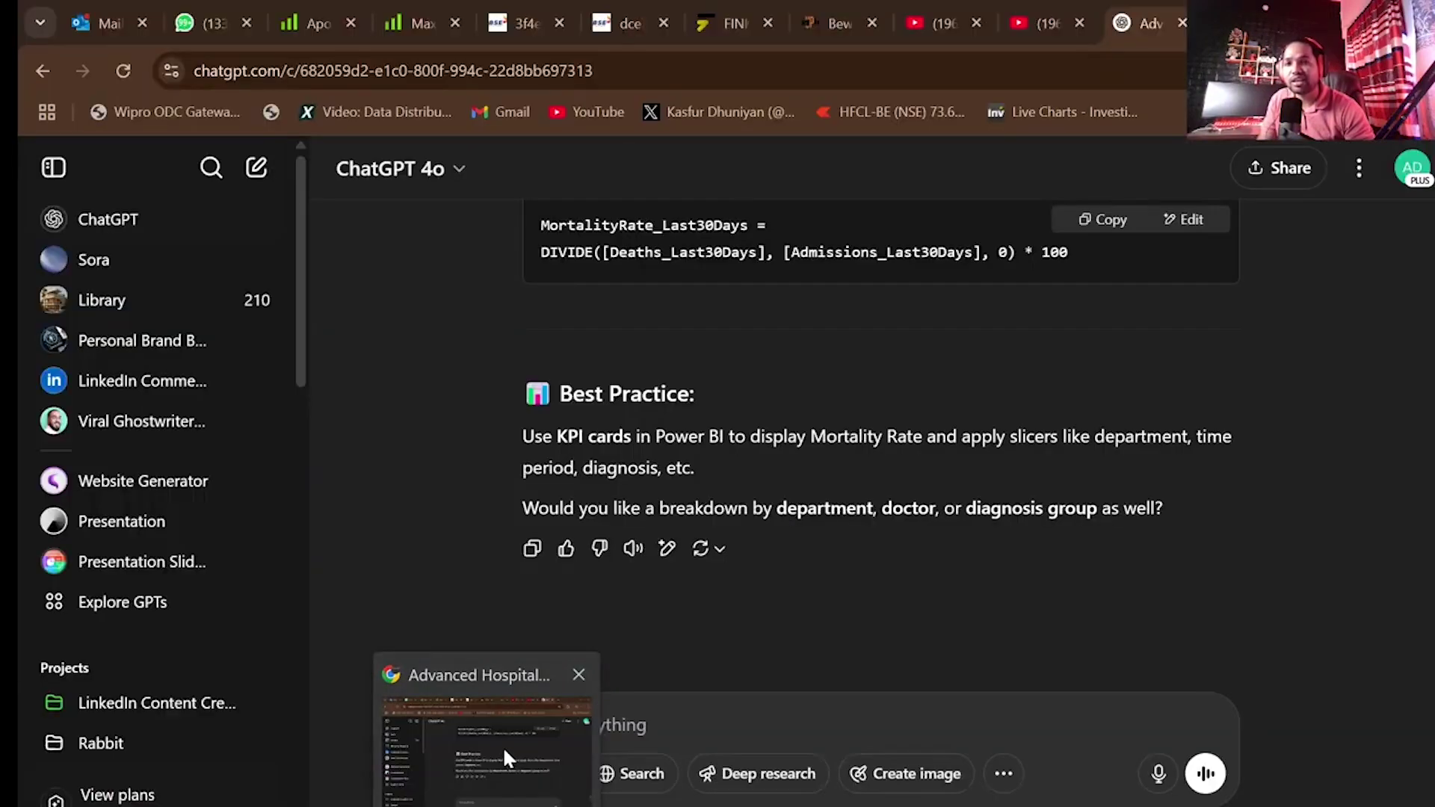
- Switch to Chrome and look over the Finkaro website's Course page and the introduction on its Book page
click(502, 746)
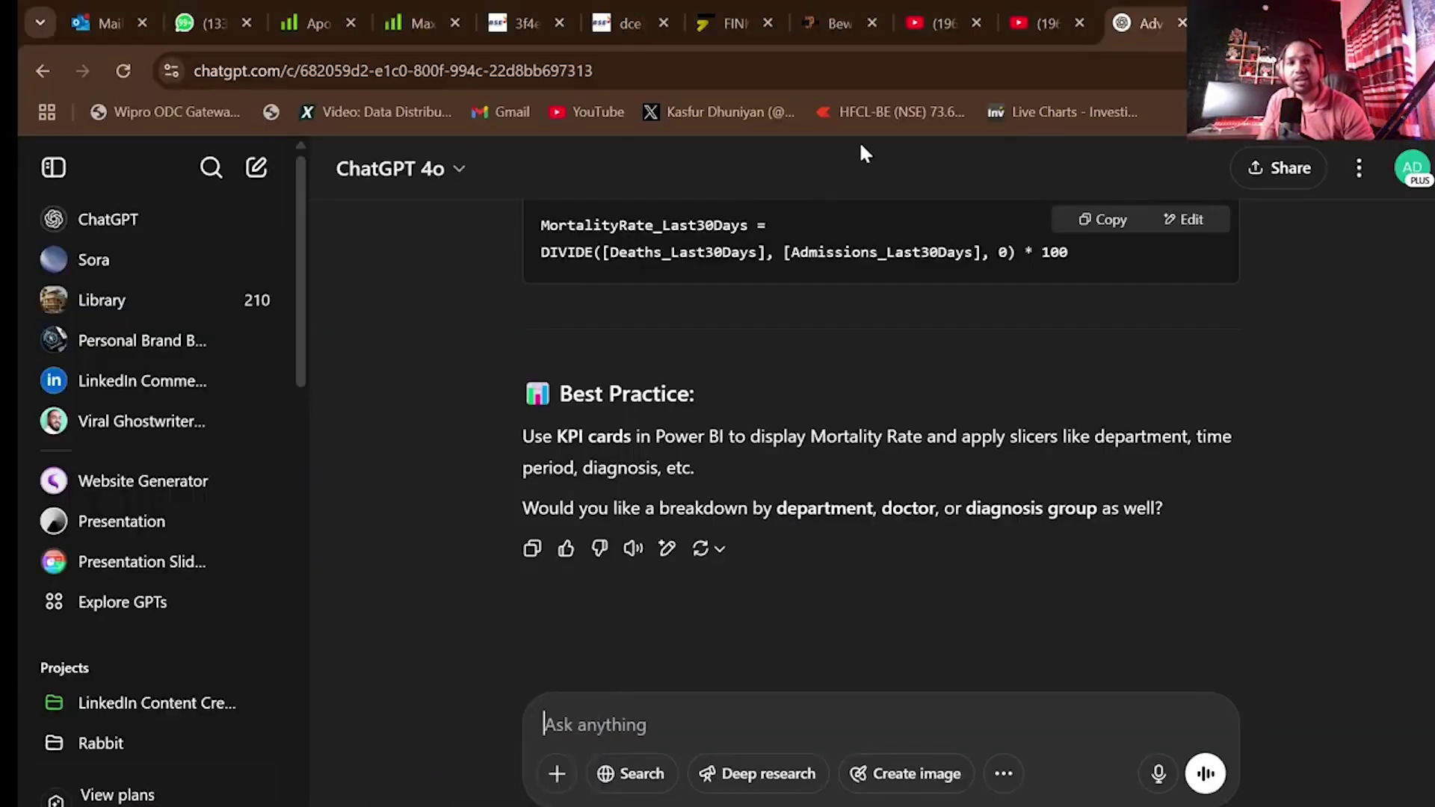
click(720, 21)
scroll(842, 600, down, 2)
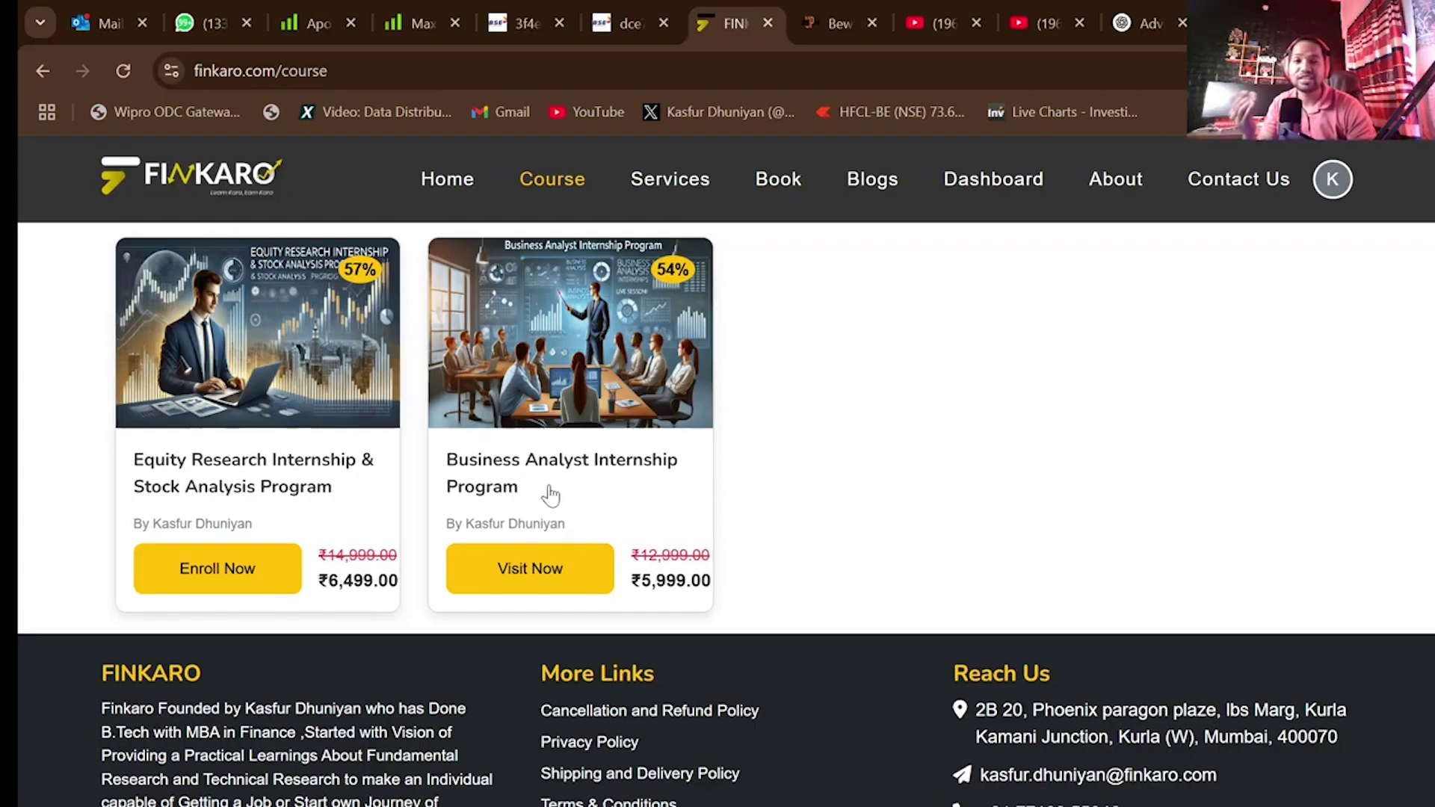
click(781, 188)
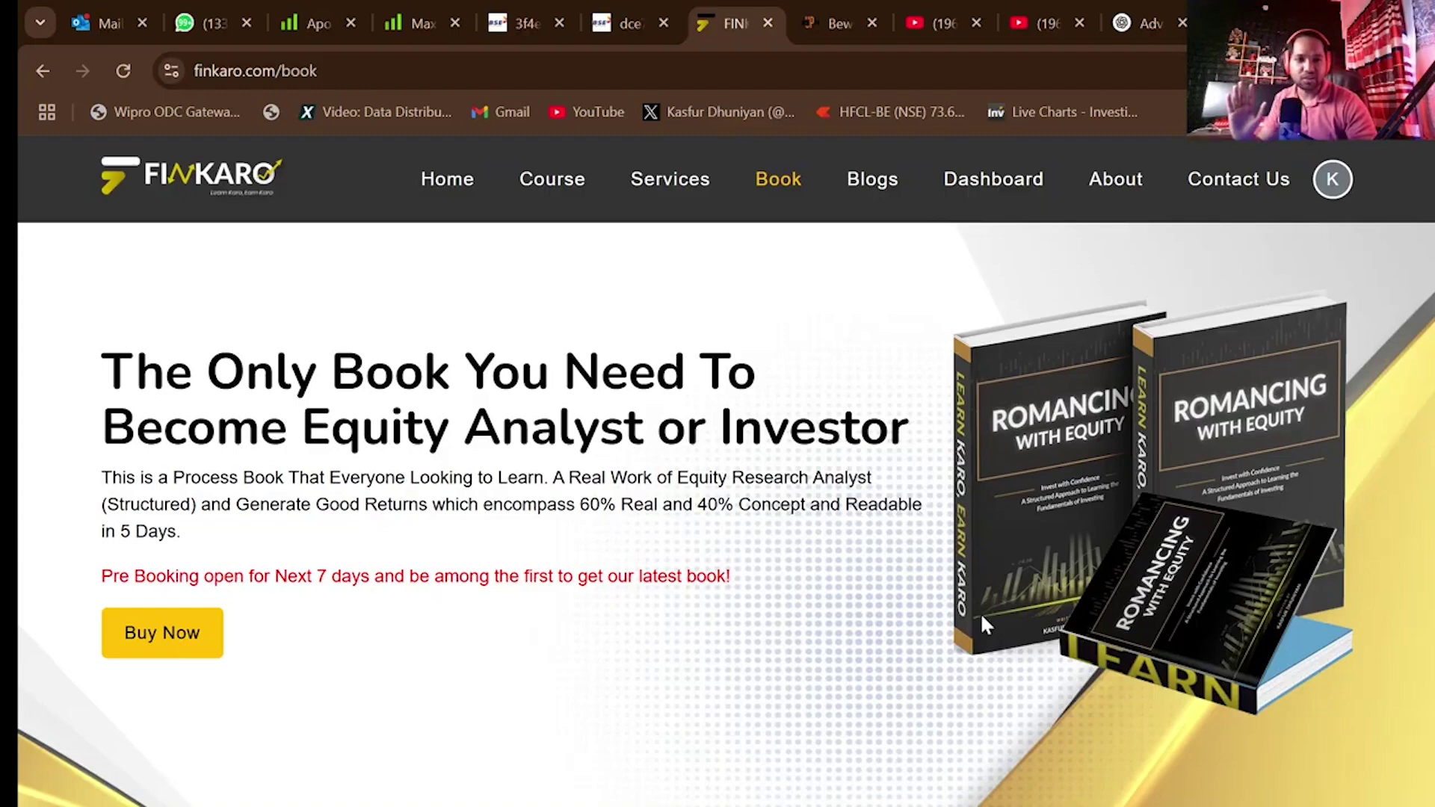
scroll(983, 626, down, 1)
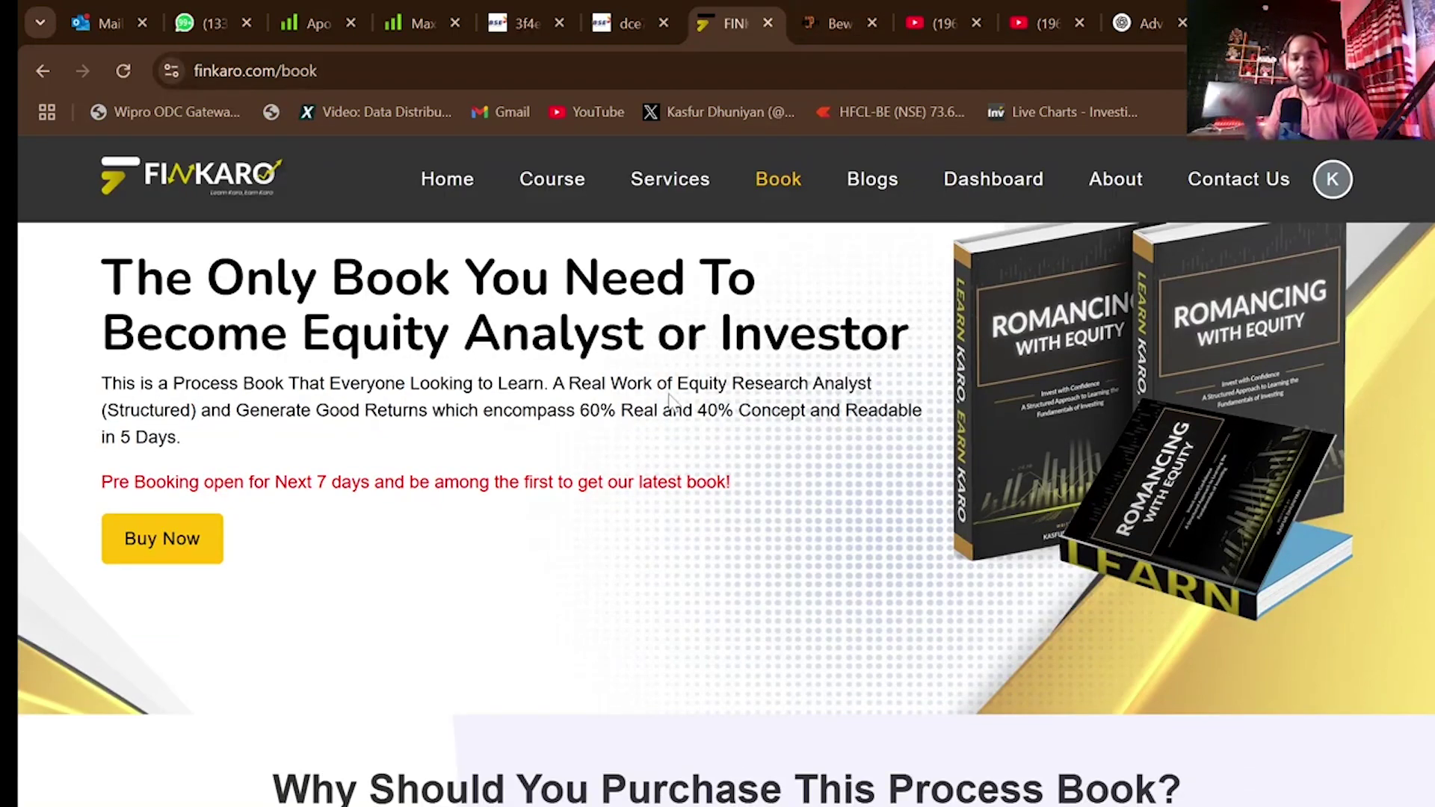
- View the beginning of the Bewakoof startup story on the StartupFry site and return to the Finkaro Book page
click(818, 2)
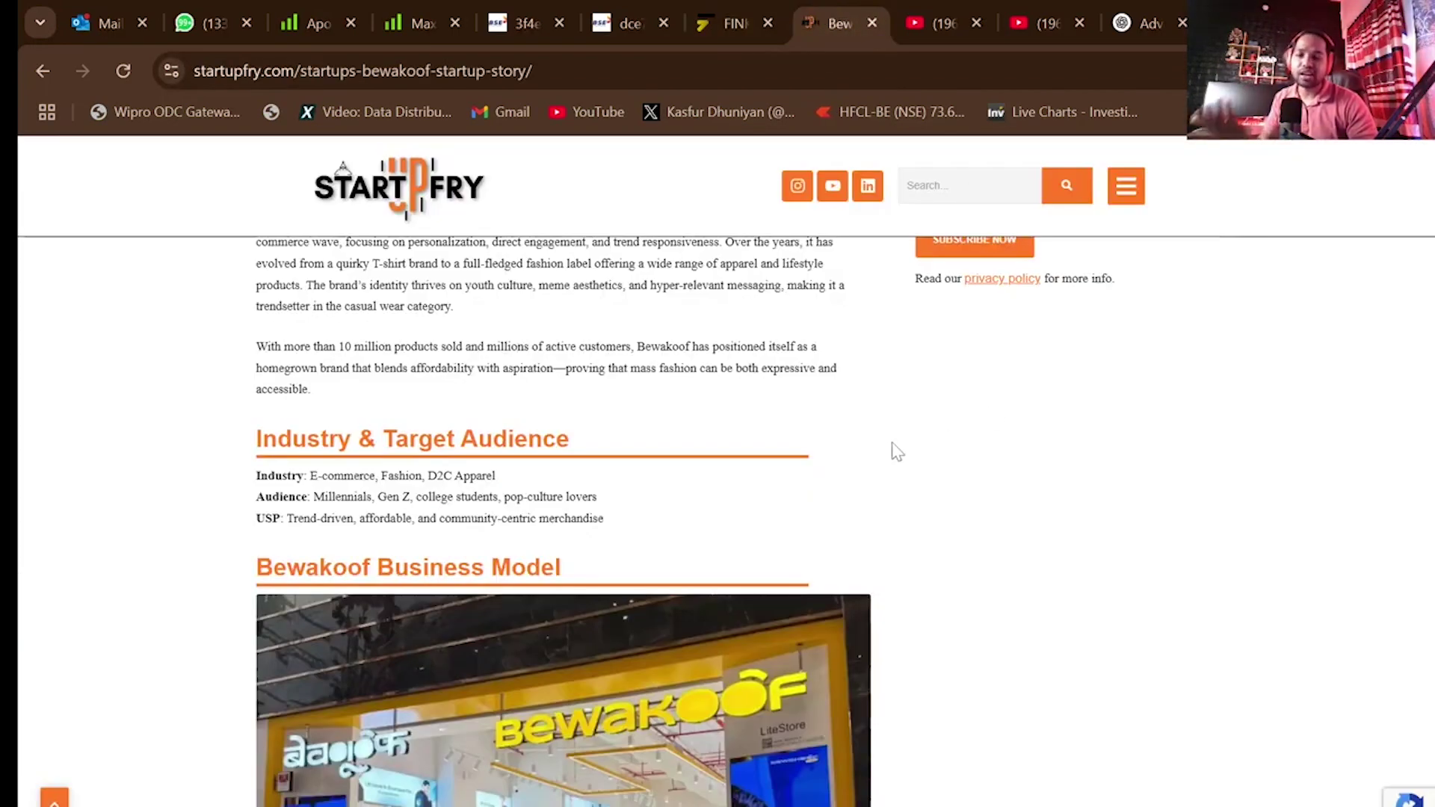
scroll(893, 451, up, 10)
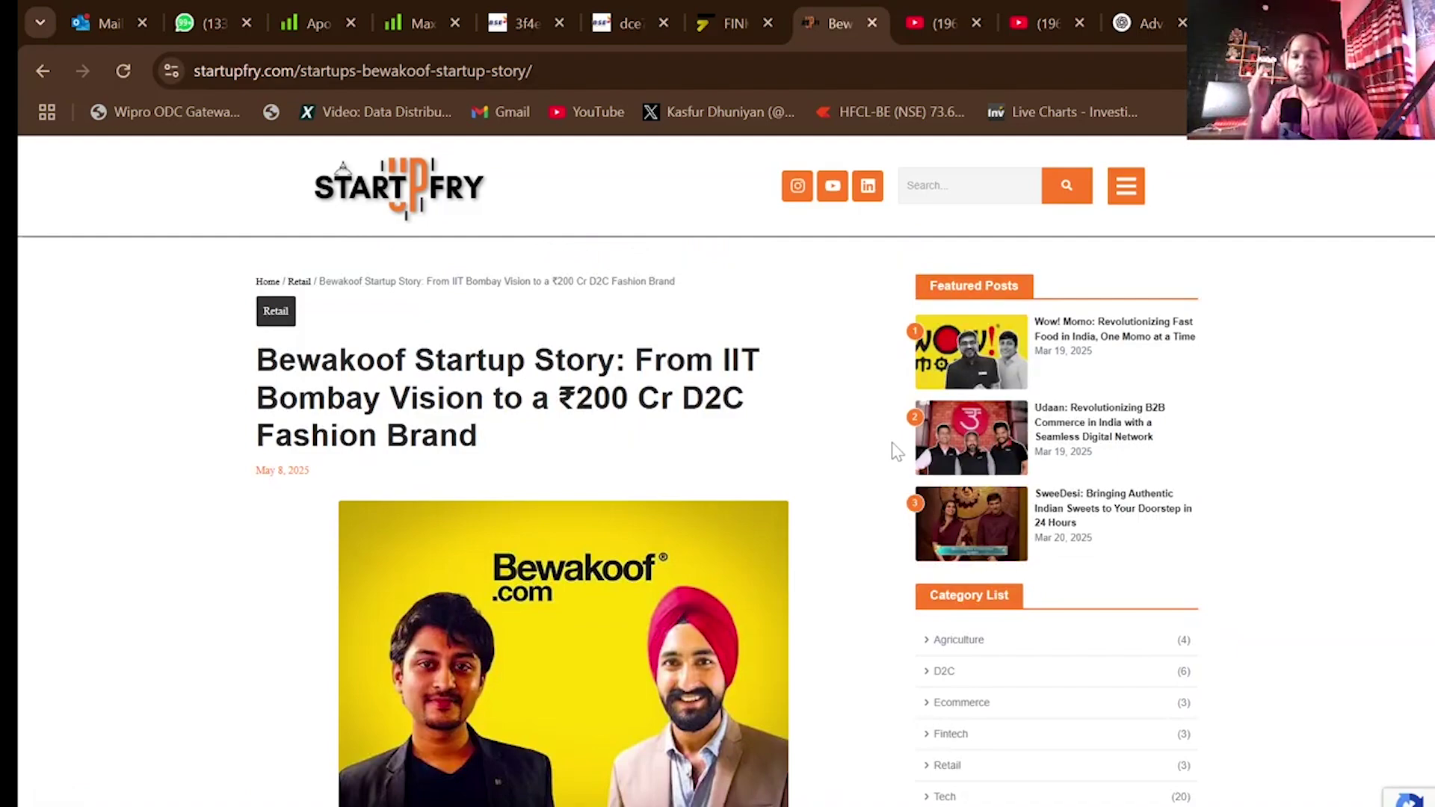
click(736, 22)
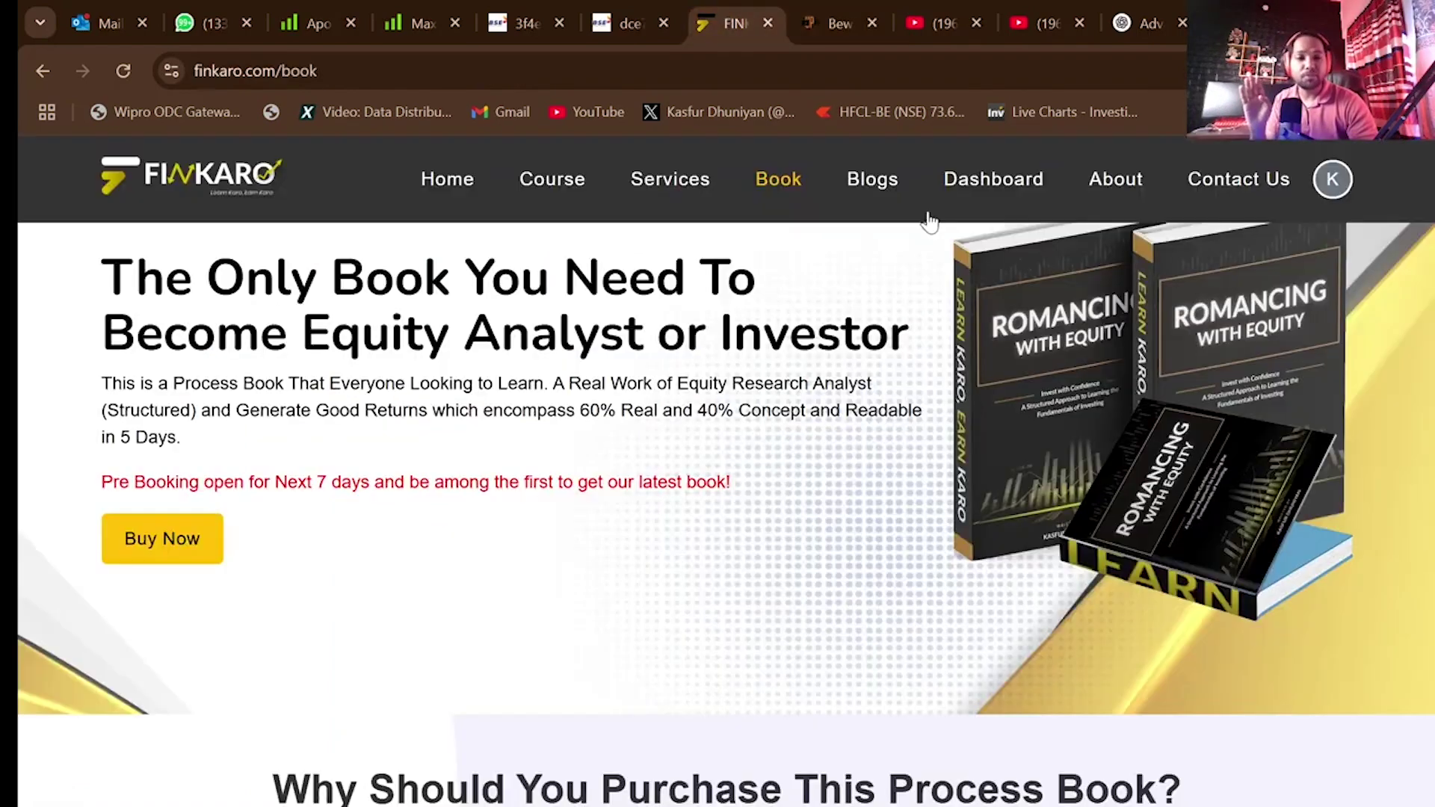
- Read through the Finkaro Book page's frequently asked questions and its summary of why to purchase the process book
scroll(1118, 722, down, 20)
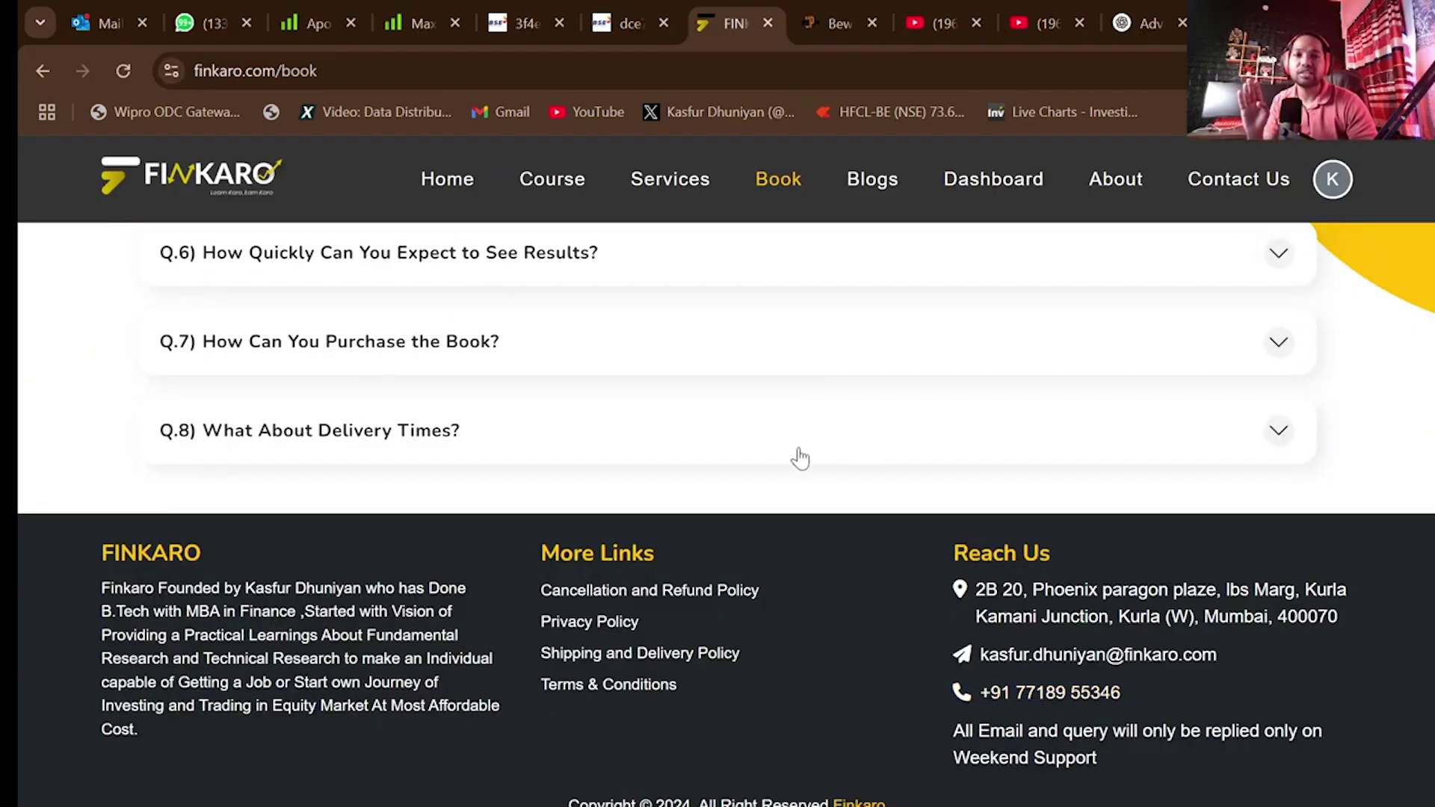
scroll(798, 456, up, 6)
scroll(798, 456, up, 1)
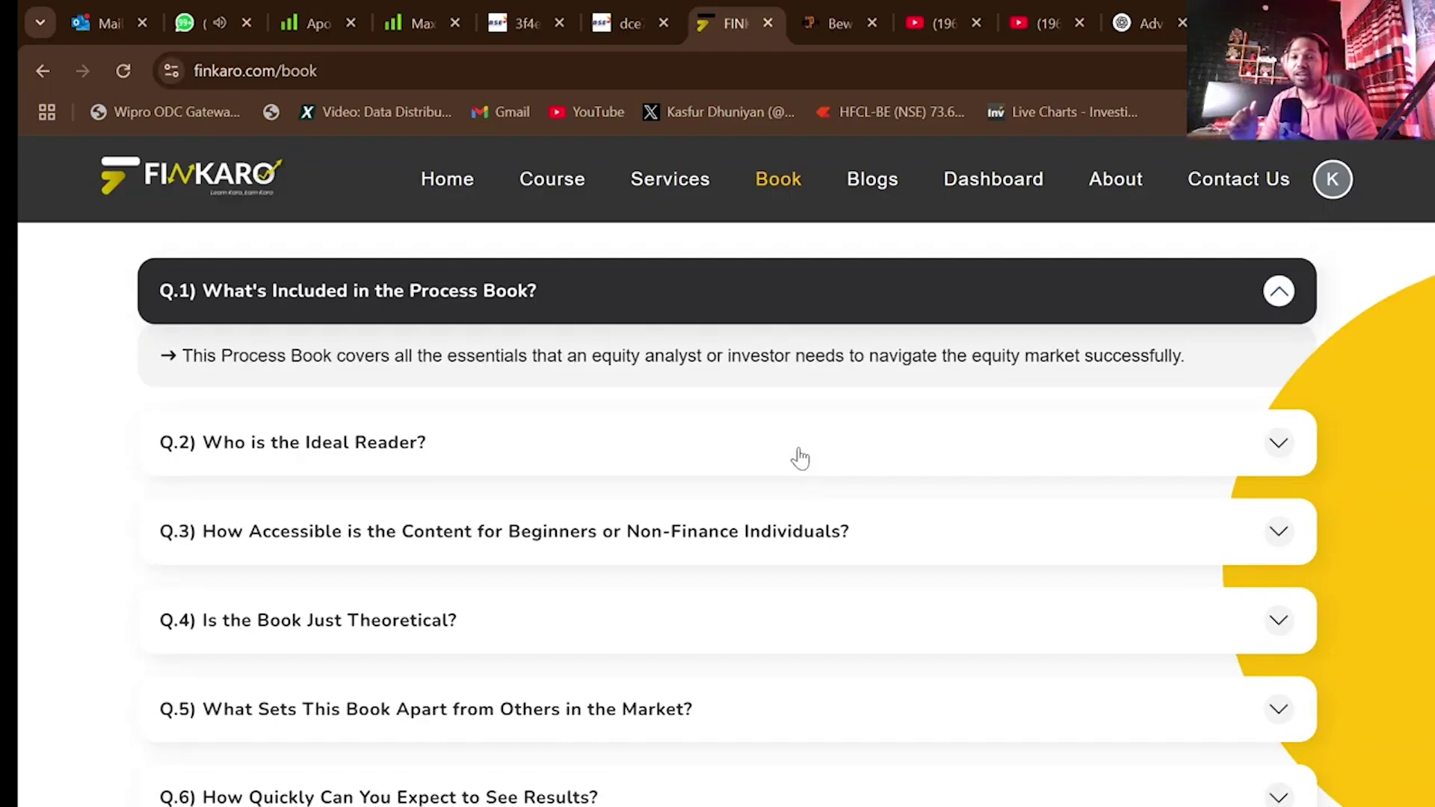
scroll(838, 347, up, 5)
scroll(837, 343, up, 5)
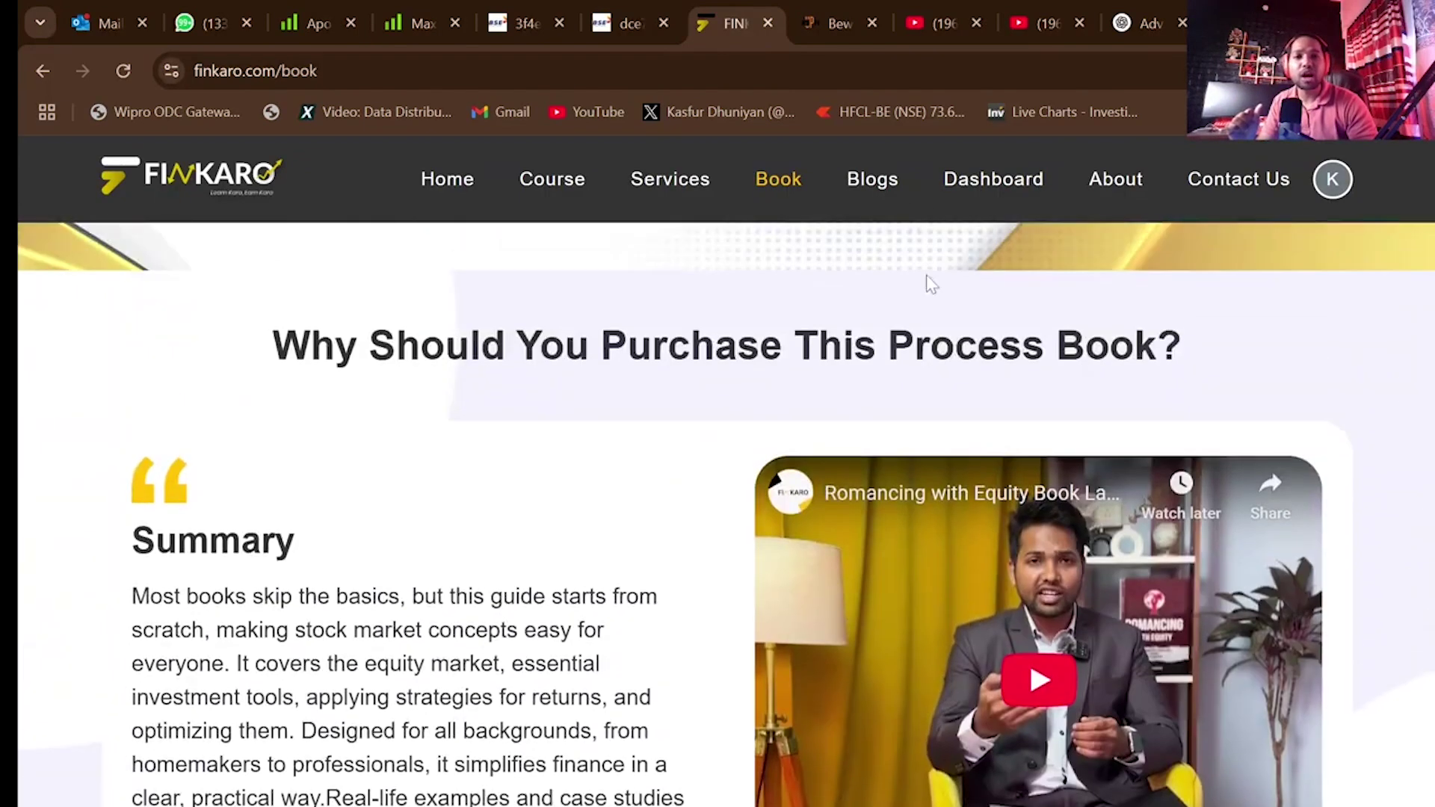
- Open the Finkaro website's Dashboard page and examine its gallery of Power BI dashboard projects
click(979, 184)
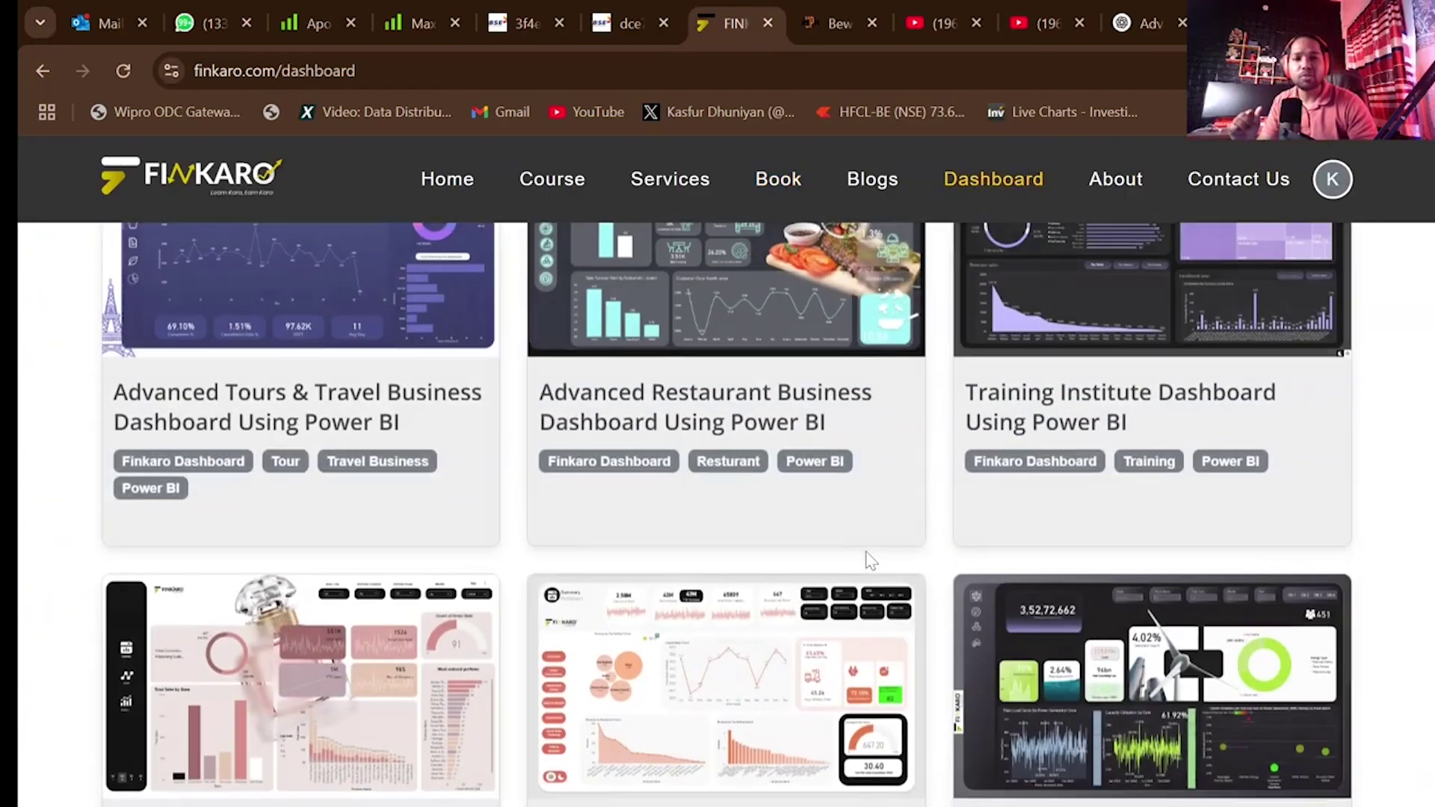
scroll(584, 604, down, 4)
scroll(584, 604, down, 4)
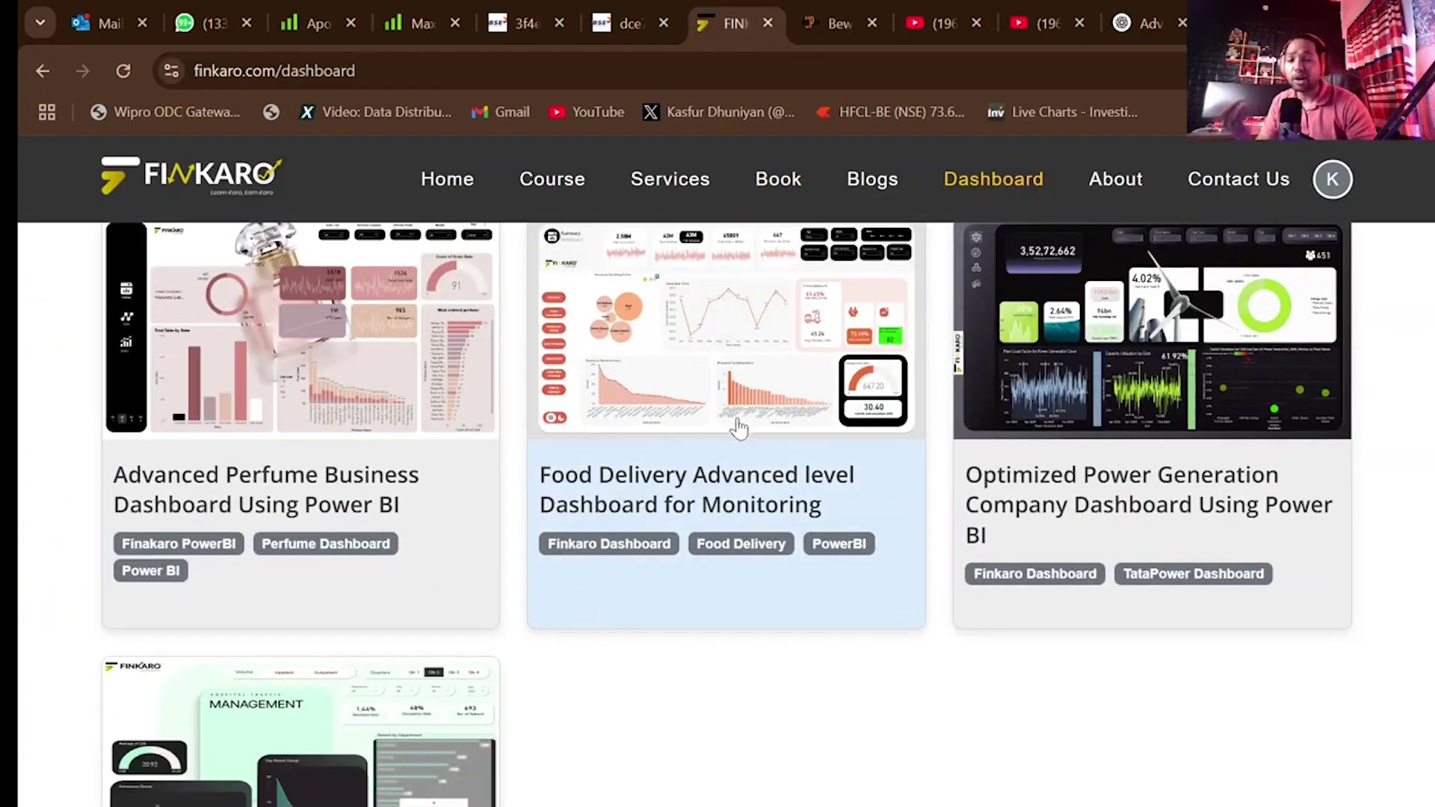
scroll(705, 449, up, 1)
scroll(668, 719, up, 3)
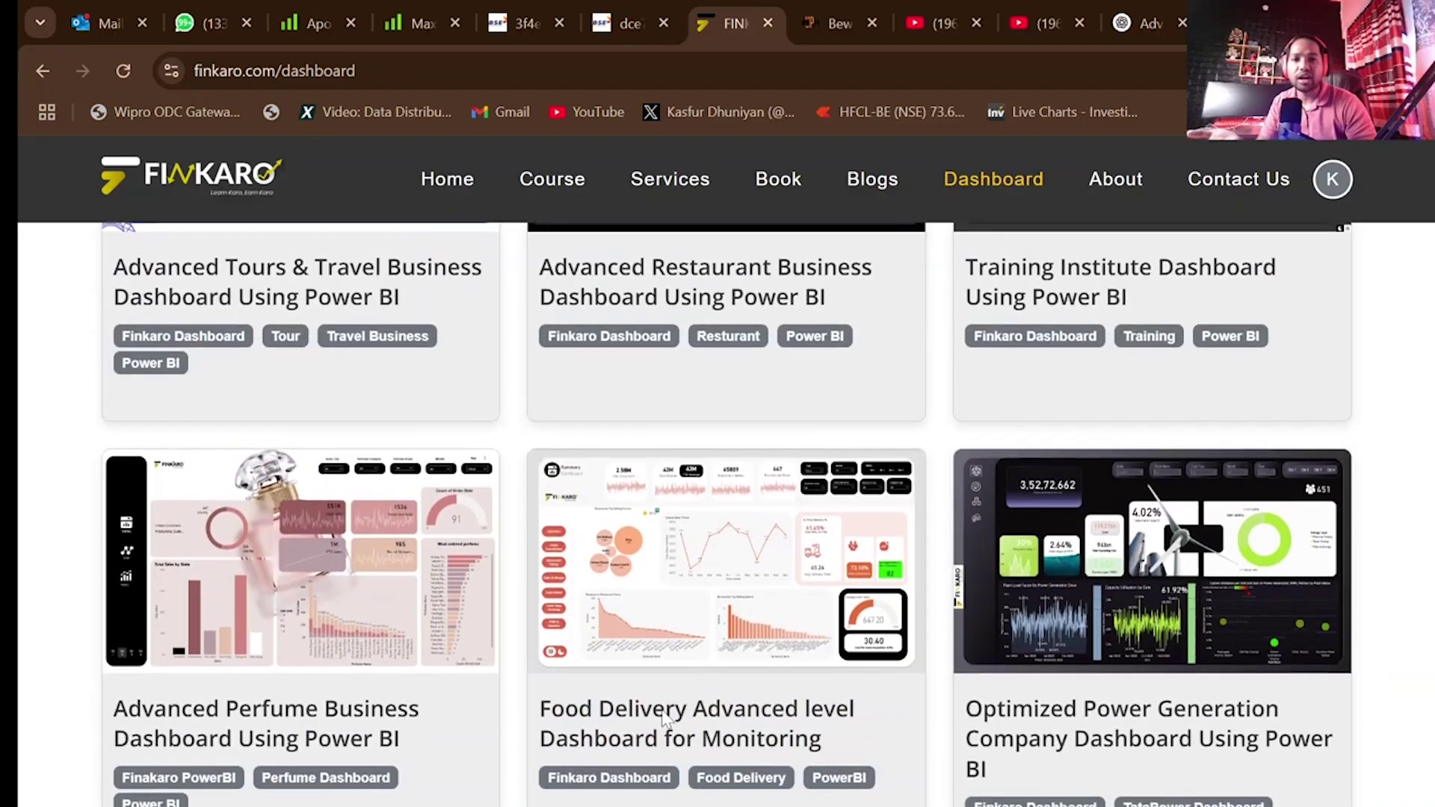
scroll(356, 635, up, 4)
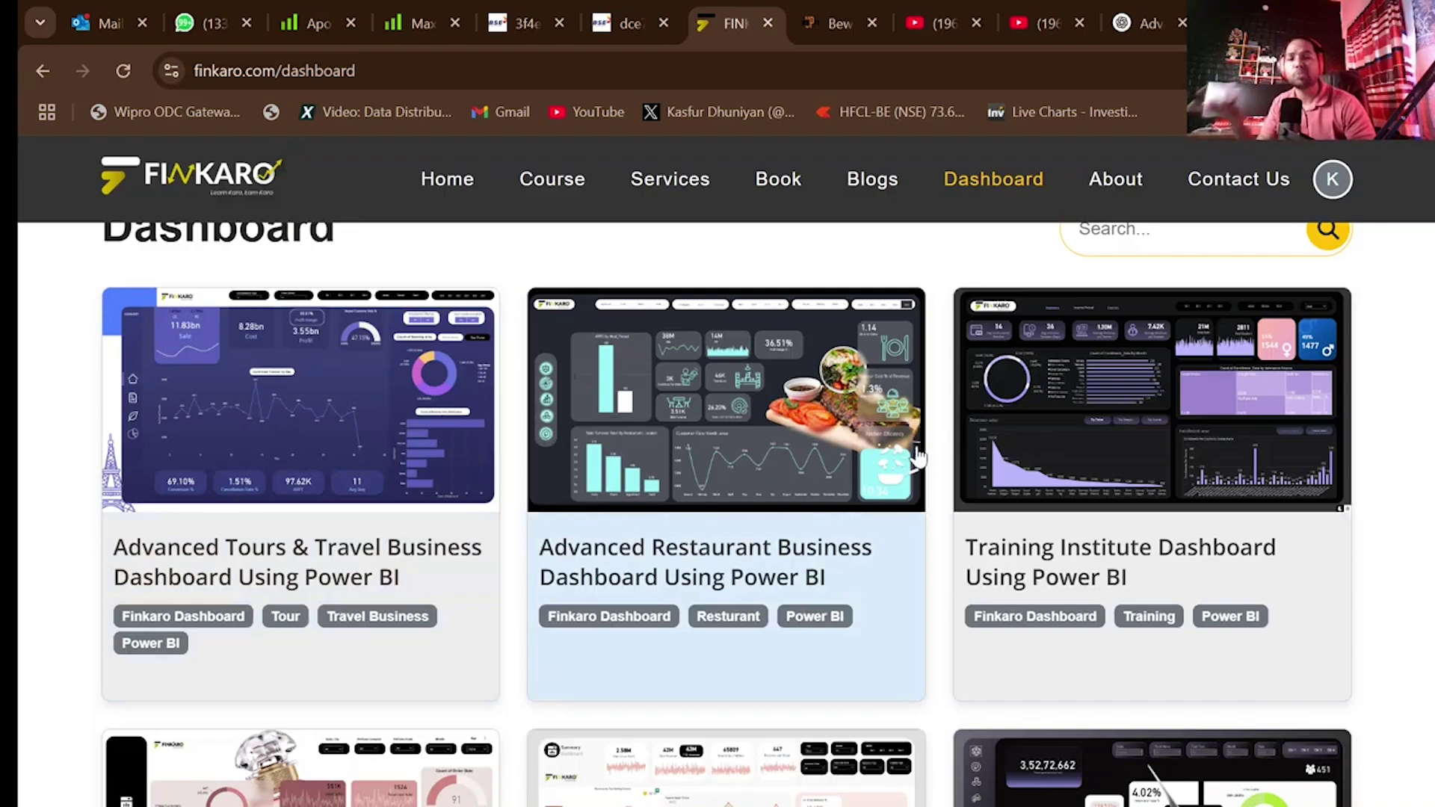
scroll(1128, 439, up, 2)
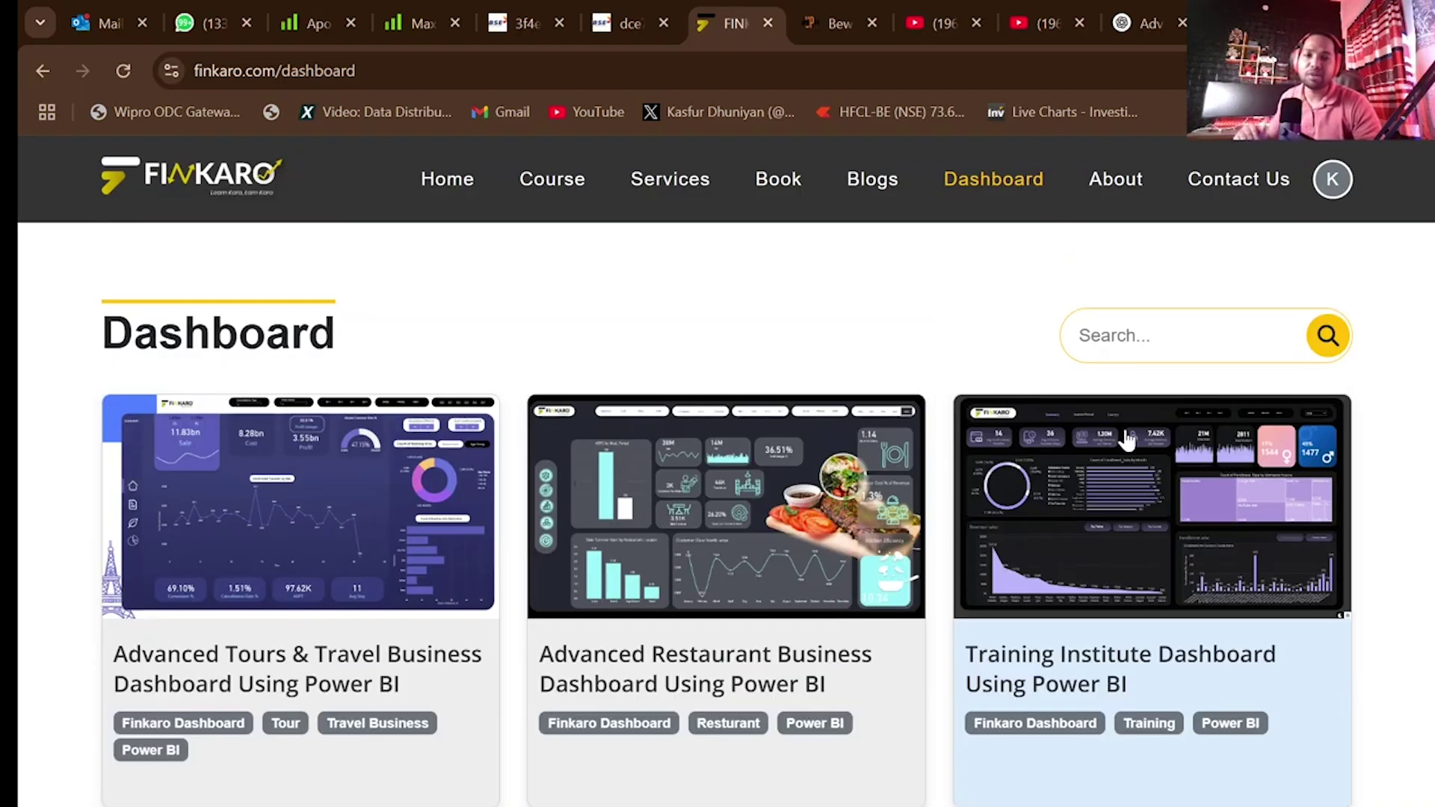